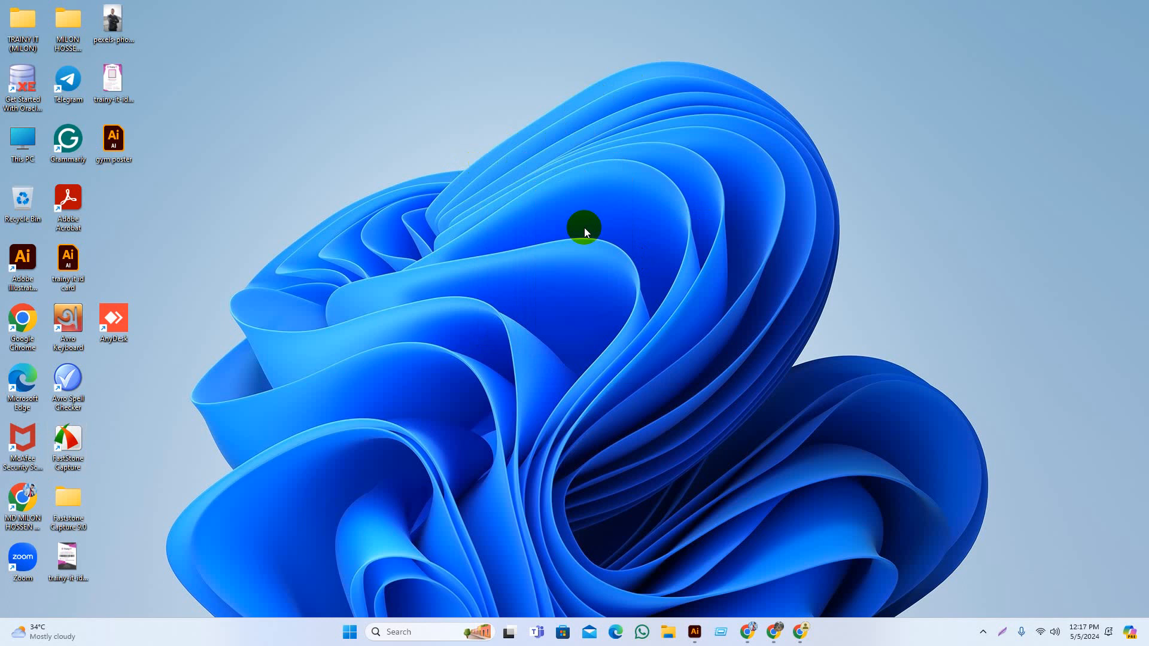
pyautogui.rightClick(585, 249)
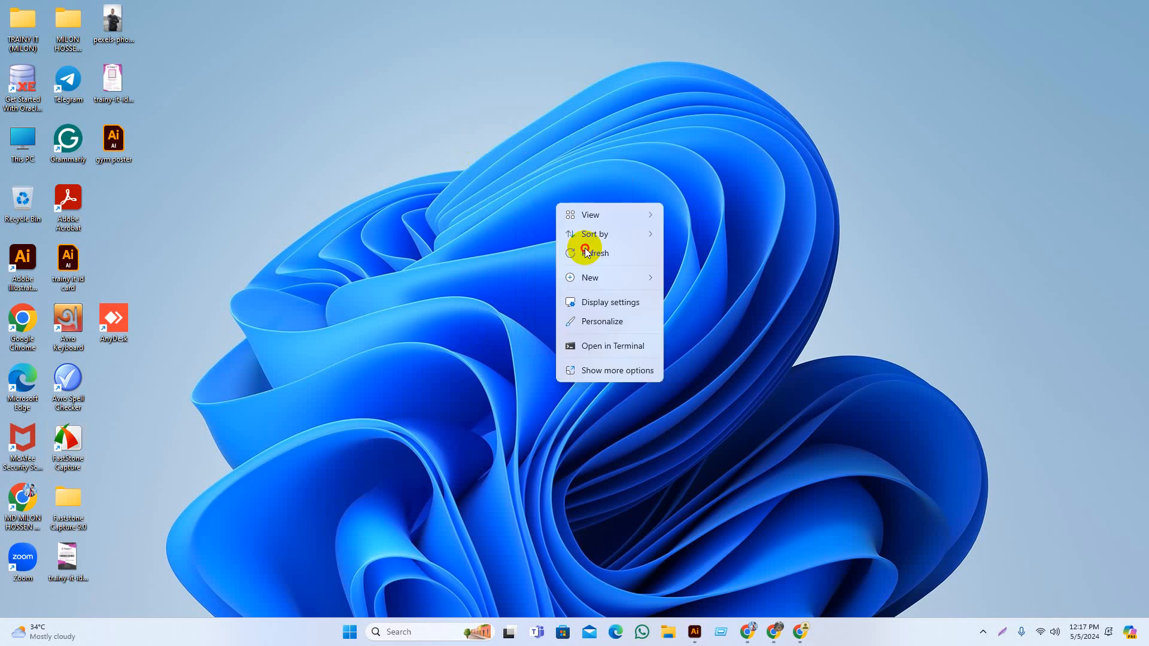
pyautogui.click(587, 251)
pyautogui.rightClick(572, 198)
pyautogui.click(605, 251)
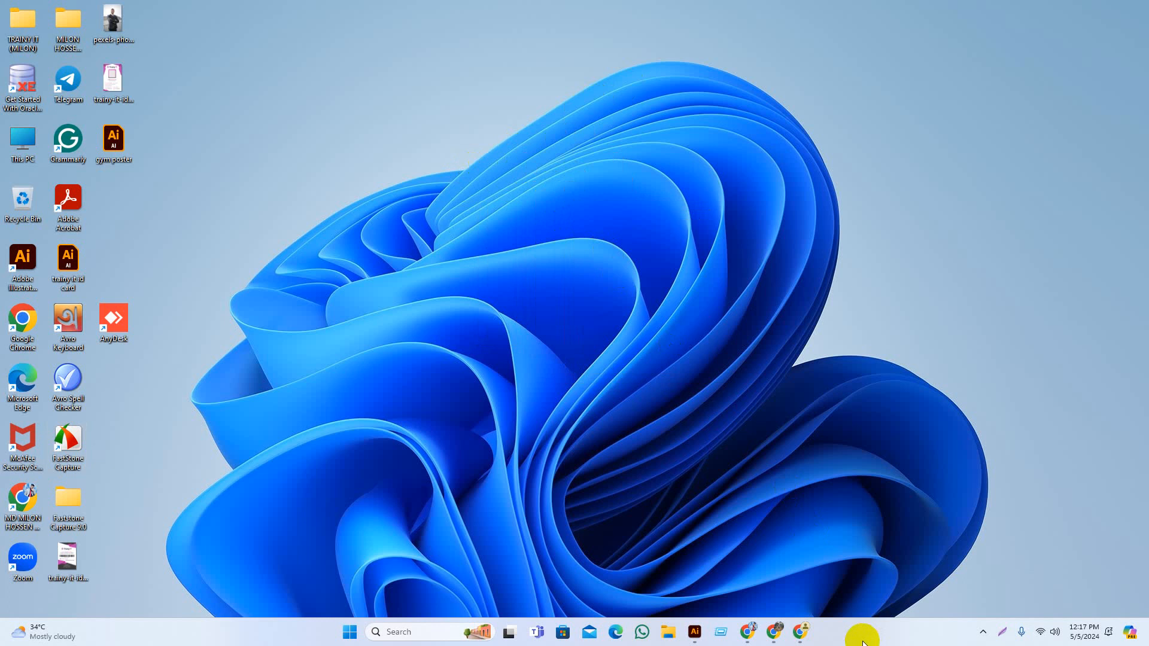
# Switch to the Chrome window with the gym poster size results and search Google for "gym poster" instead
pyautogui.moveTo(806, 639)
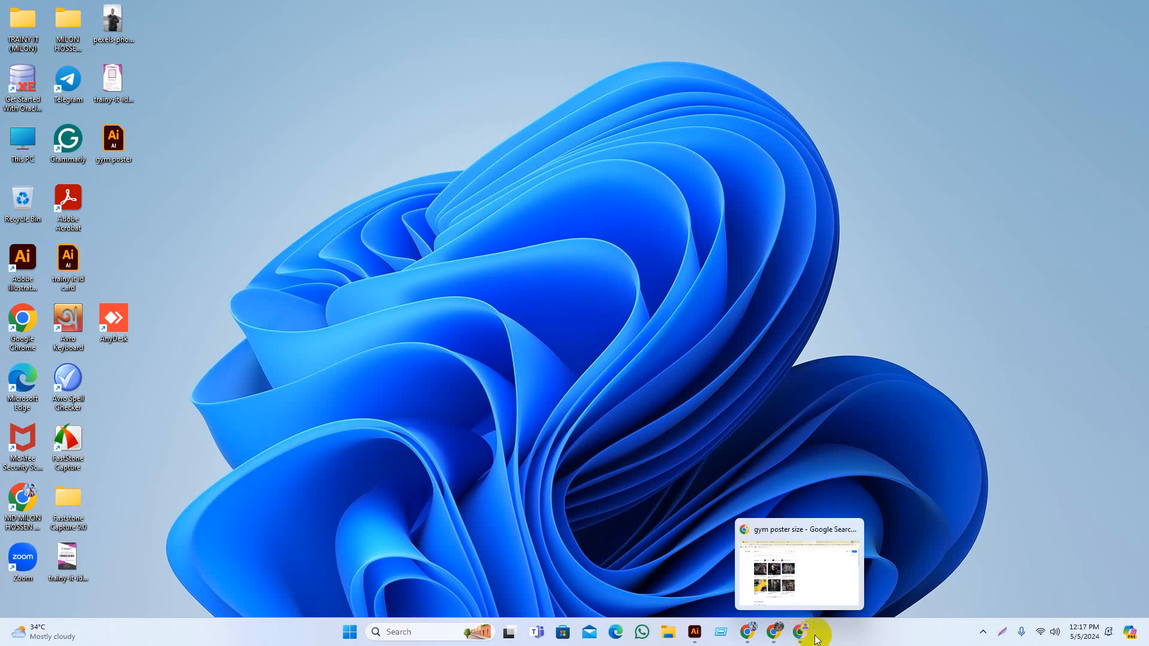
pyautogui.click(801, 634)
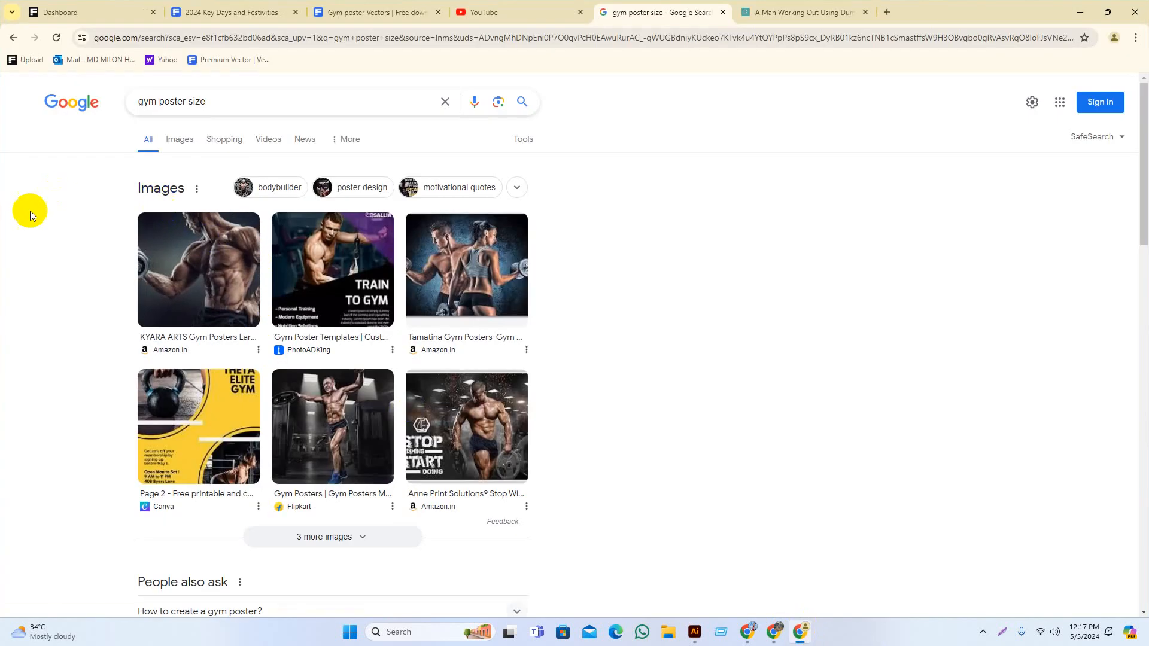
pyautogui.scroll(-2, 326, 372)
pyautogui.scroll(2, 270, 270)
pyautogui.click(218, 103)
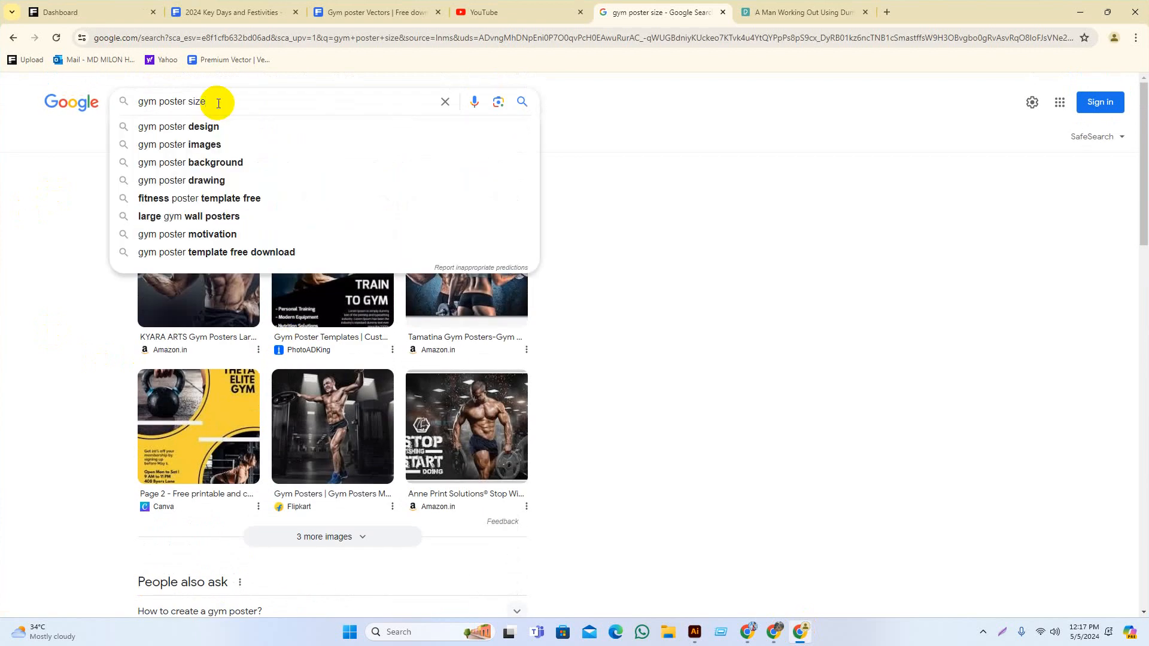
pyautogui.press('BackSpace')
pyautogui.press('BackSpace')
pyautogui.press('BackSpace')
pyautogui.press('BackSpace')
pyautogui.press('BackSpace')
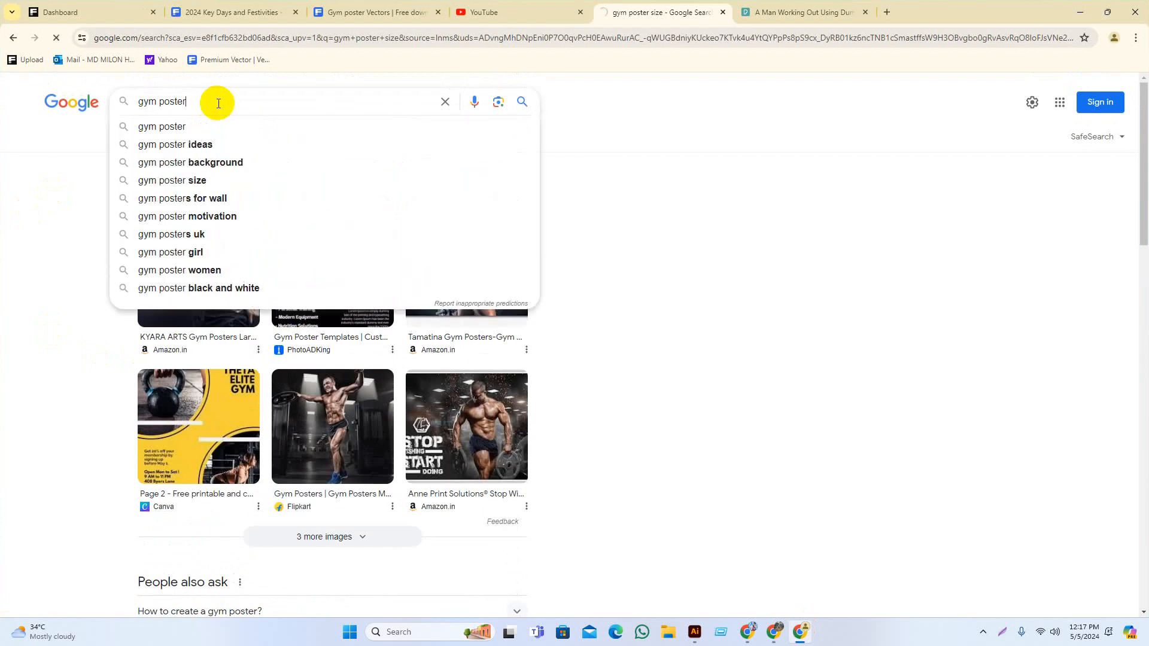
pyautogui.press('Return')
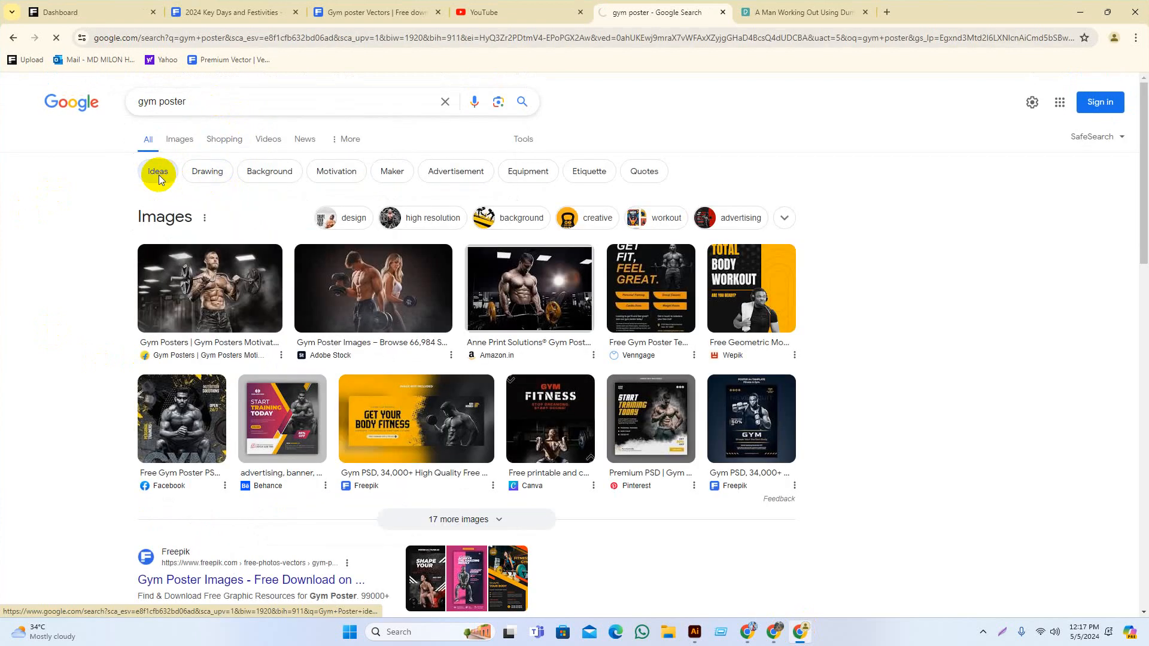
# Show the image results for the gym poster search and skim through them
pyautogui.click(156, 172)
pyautogui.click(10, 39)
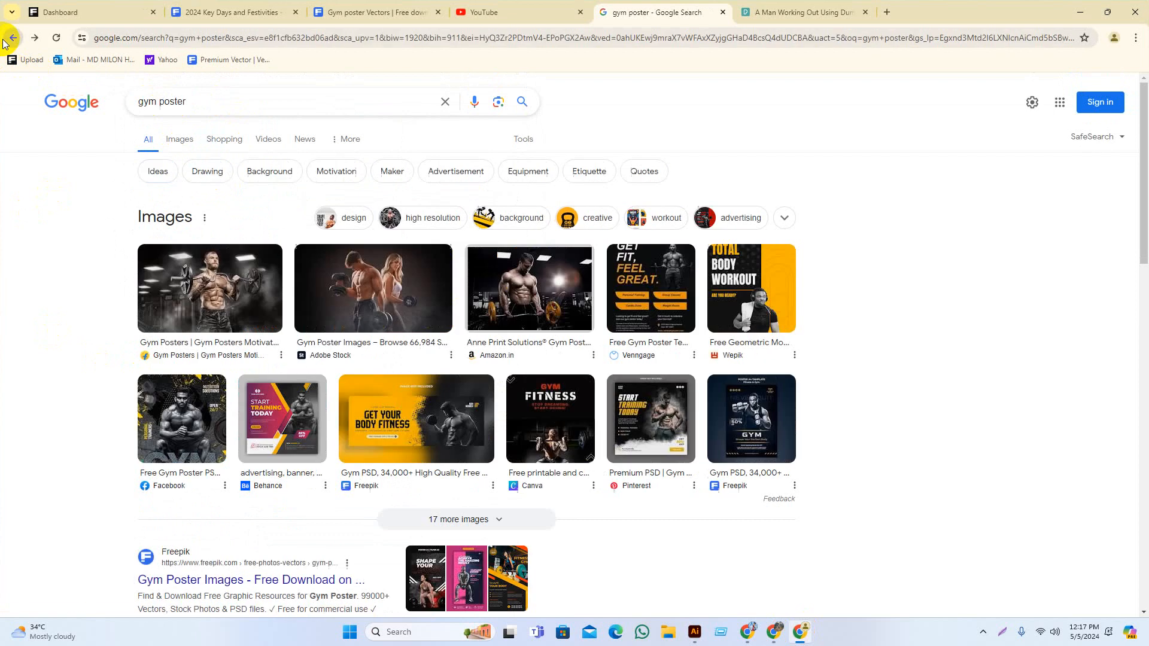
pyautogui.click(179, 139)
pyautogui.scroll(-3, 637, 354)
pyautogui.scroll(3, 638, 354)
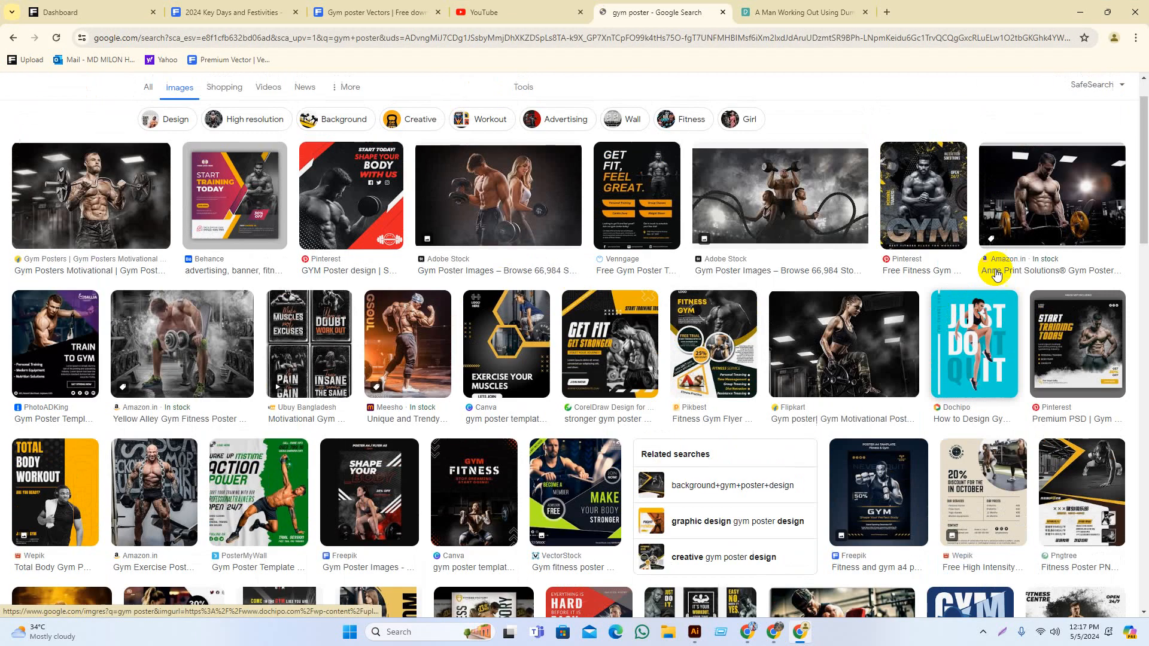
# Preview the Pinterest "Shape Your Body With Us", Venngage, CorelDraw Design and Pikbest gym posters in the image results
pyautogui.click(390, 235)
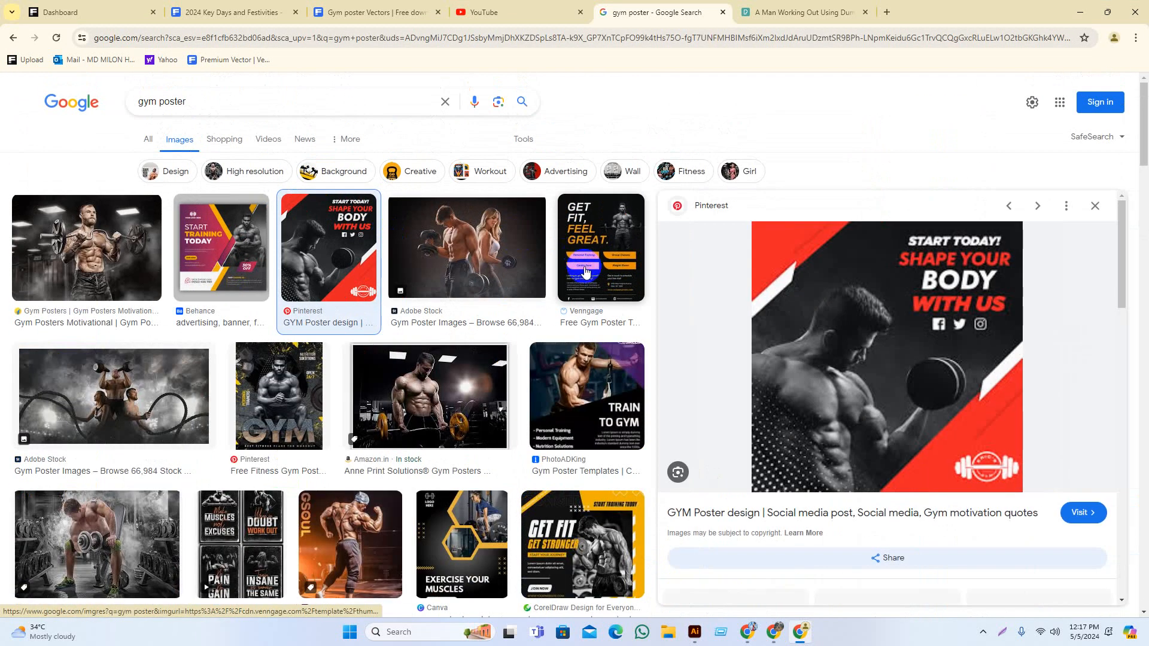
pyautogui.click(600, 245)
pyautogui.scroll(-2, 465, 446)
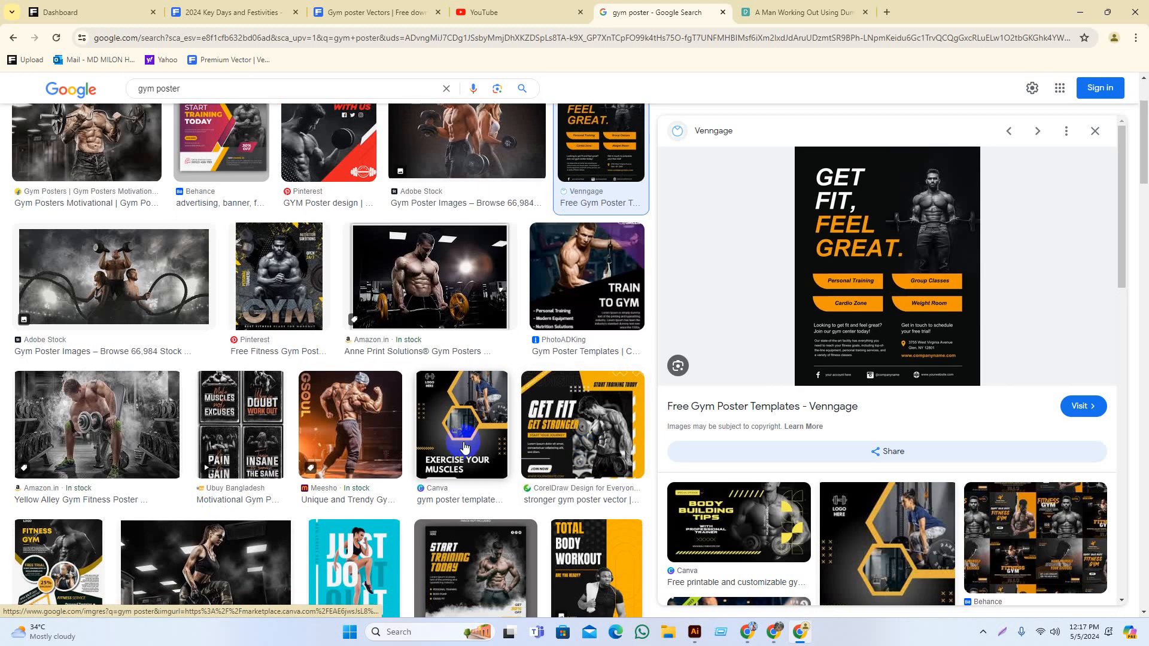
pyautogui.click(554, 413)
pyautogui.scroll(-1, 371, 367)
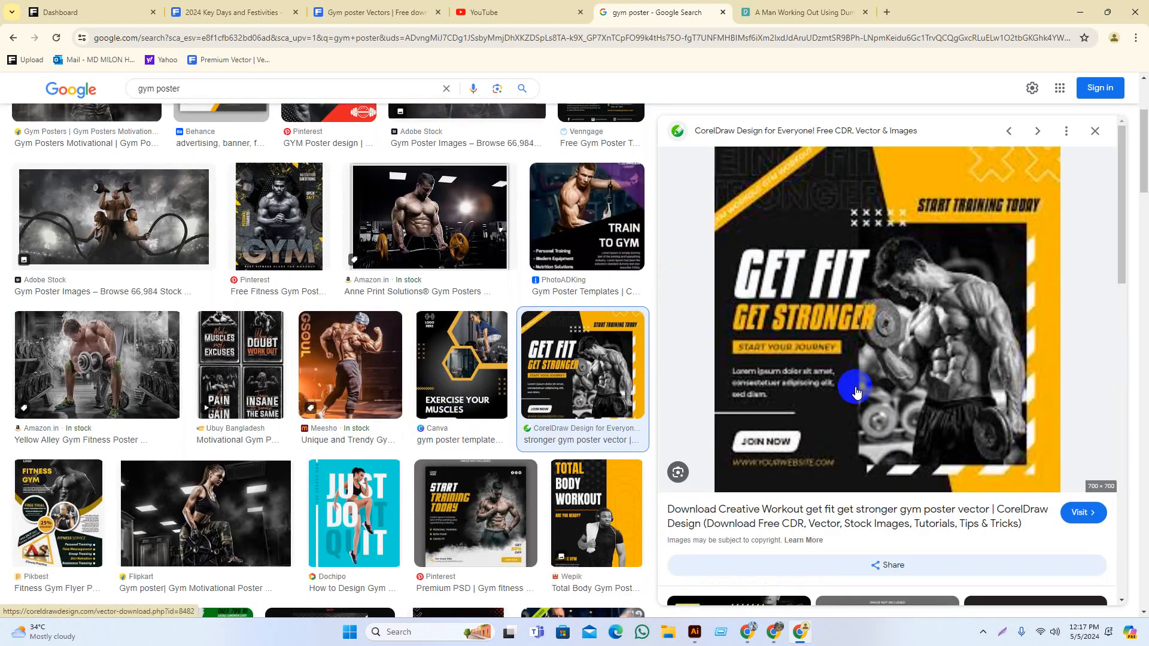
pyautogui.scroll(-1, 227, 413)
pyautogui.click(67, 463)
pyautogui.scroll(-6, 67, 463)
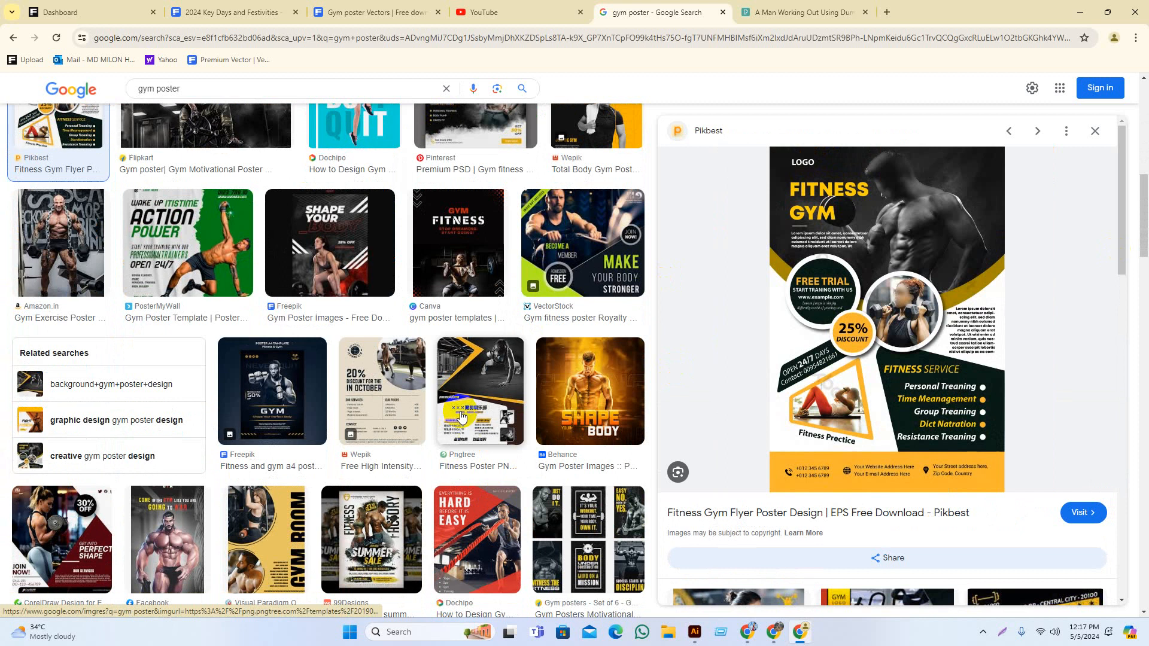
# Preview the Pngtree, Visual Paradigm "Gym Room", 99Designs summer sale and Dochipo gym posters for layout ideas
pyautogui.click(461, 417)
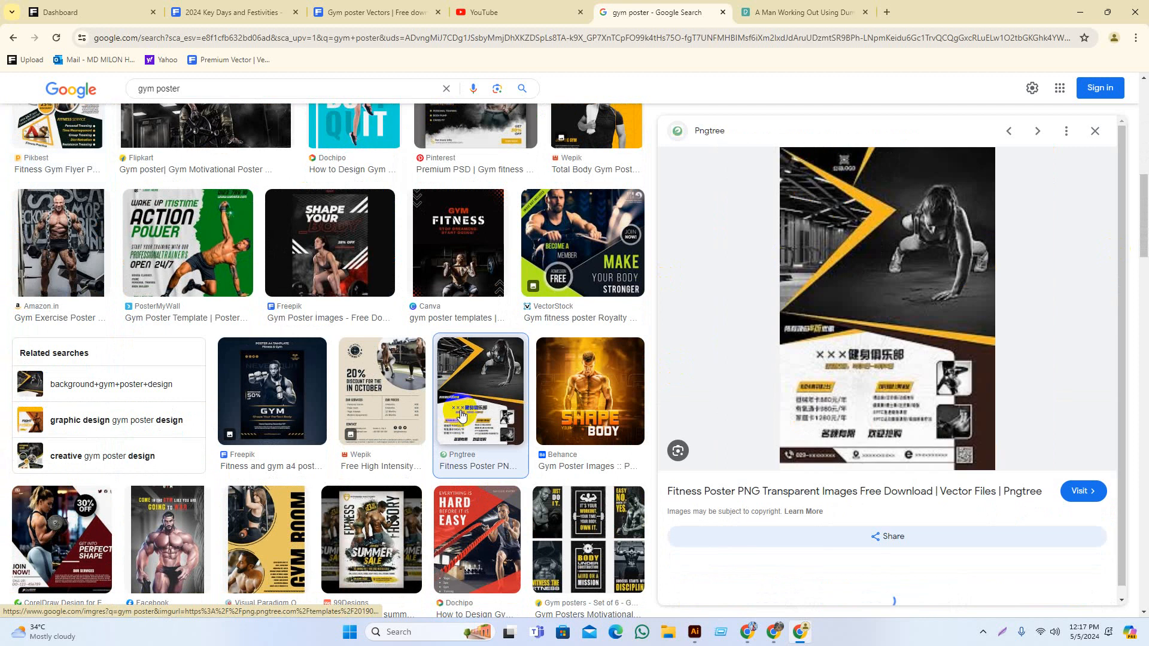
pyautogui.scroll(-2, 295, 459)
pyautogui.click(285, 450)
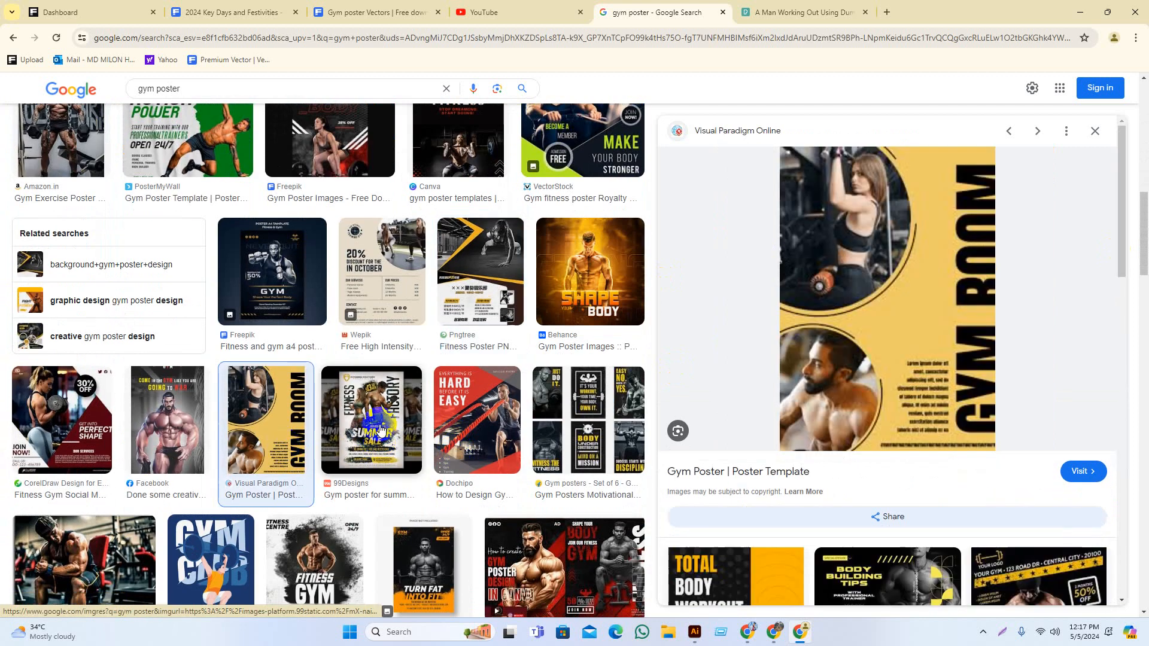
pyautogui.click(380, 428)
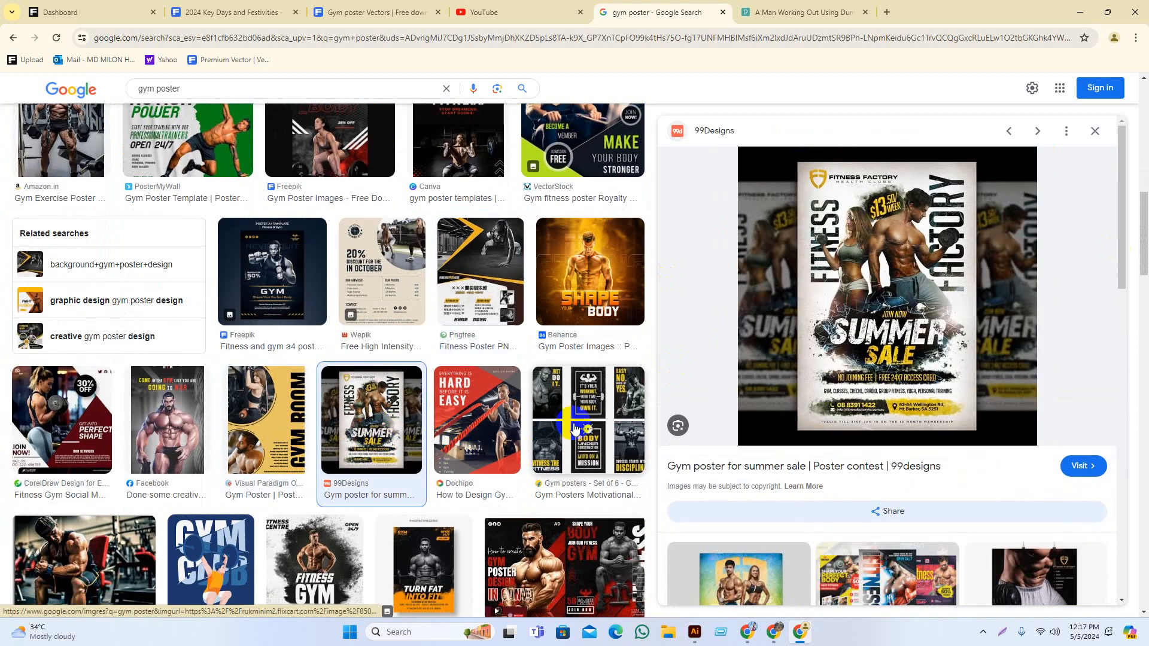
pyautogui.click(465, 490)
pyautogui.scroll(-4, 477, 474)
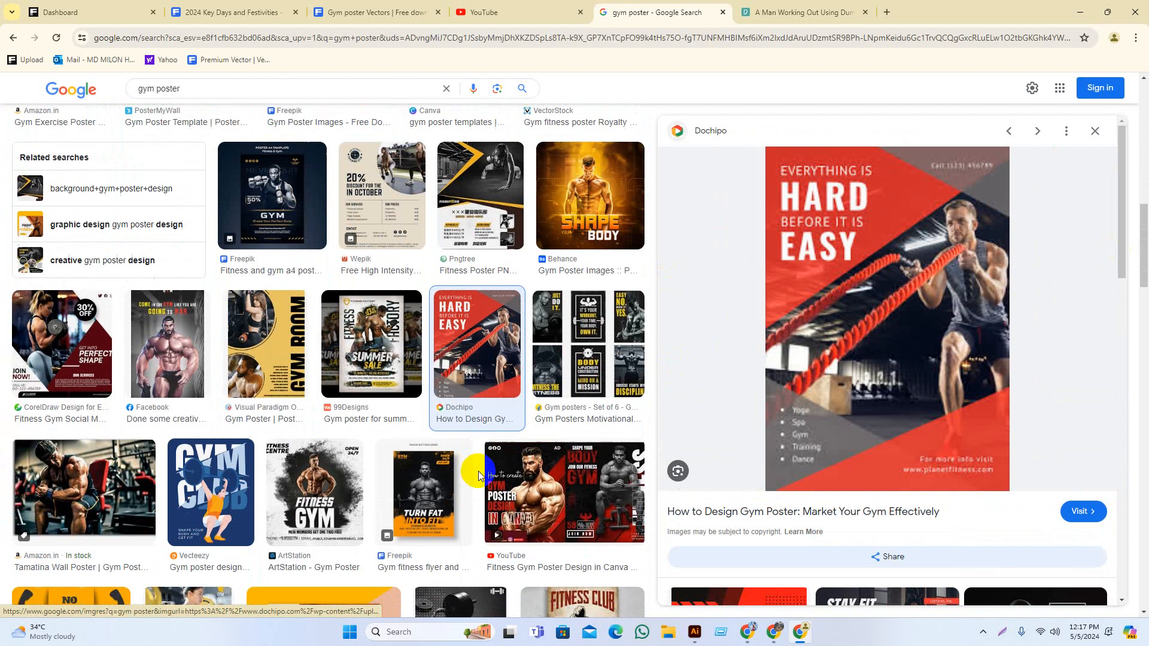
pyautogui.scroll(-3, 476, 478)
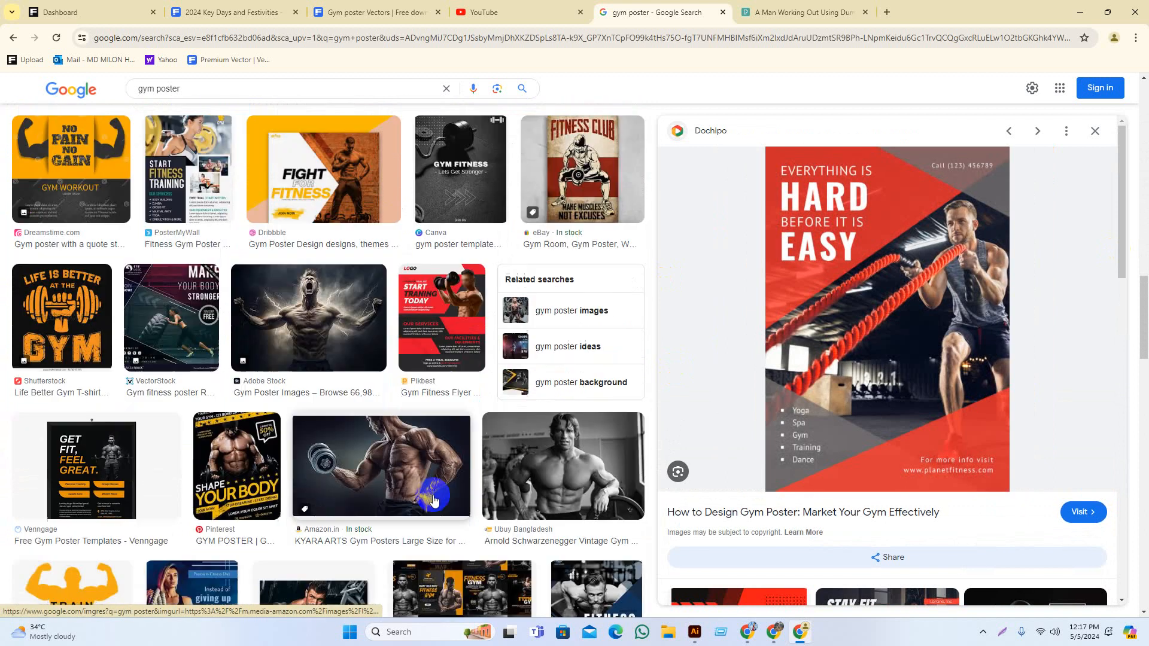
# Preview the Pinterest "Shape Your Body" and PosterMyWall "No Pain No Gain" posters and browse further image results
pyautogui.click(221, 371)
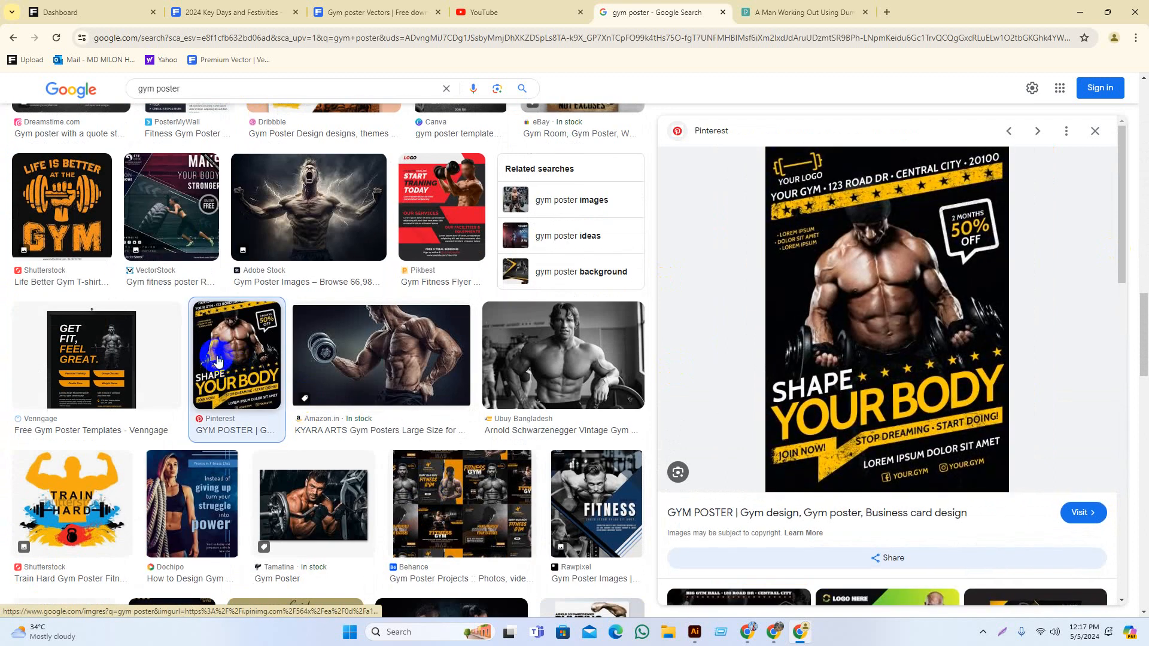
pyautogui.scroll(-3, 324, 359)
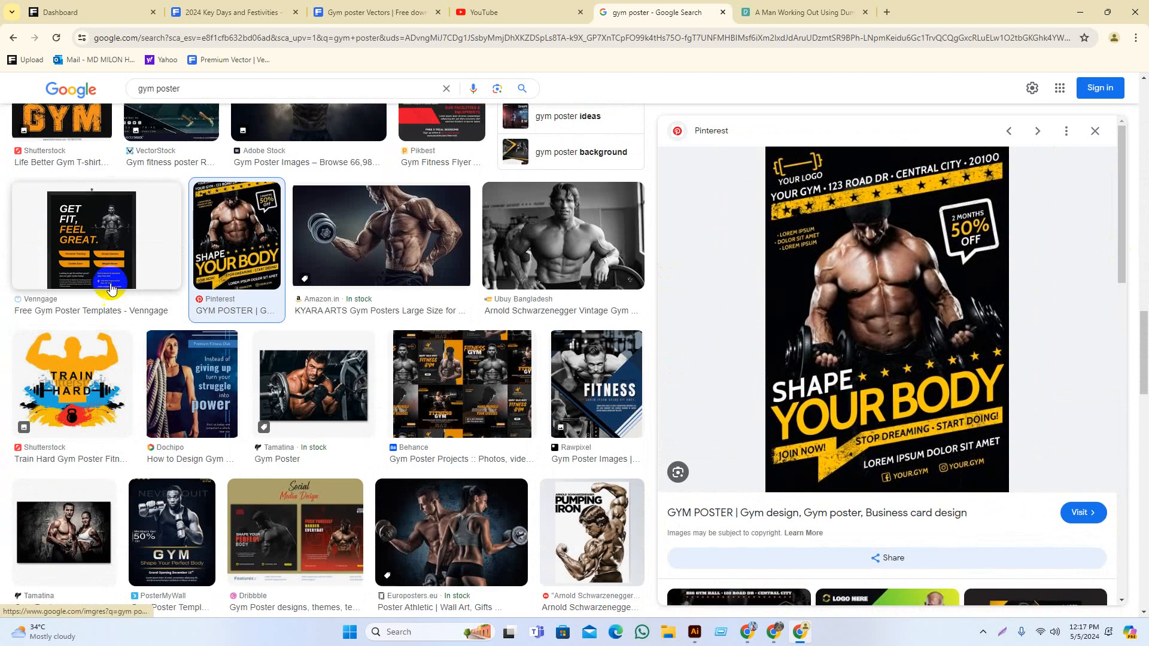
pyautogui.scroll(-4, 419, 353)
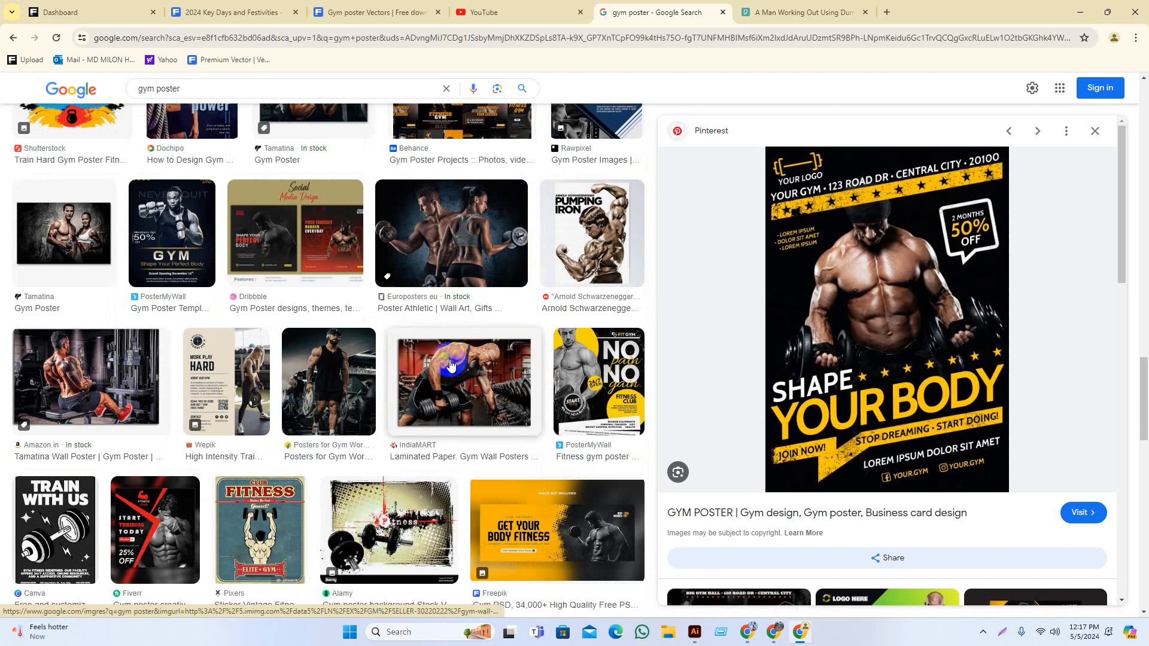
pyautogui.click(598, 392)
pyautogui.scroll(-3, 502, 473)
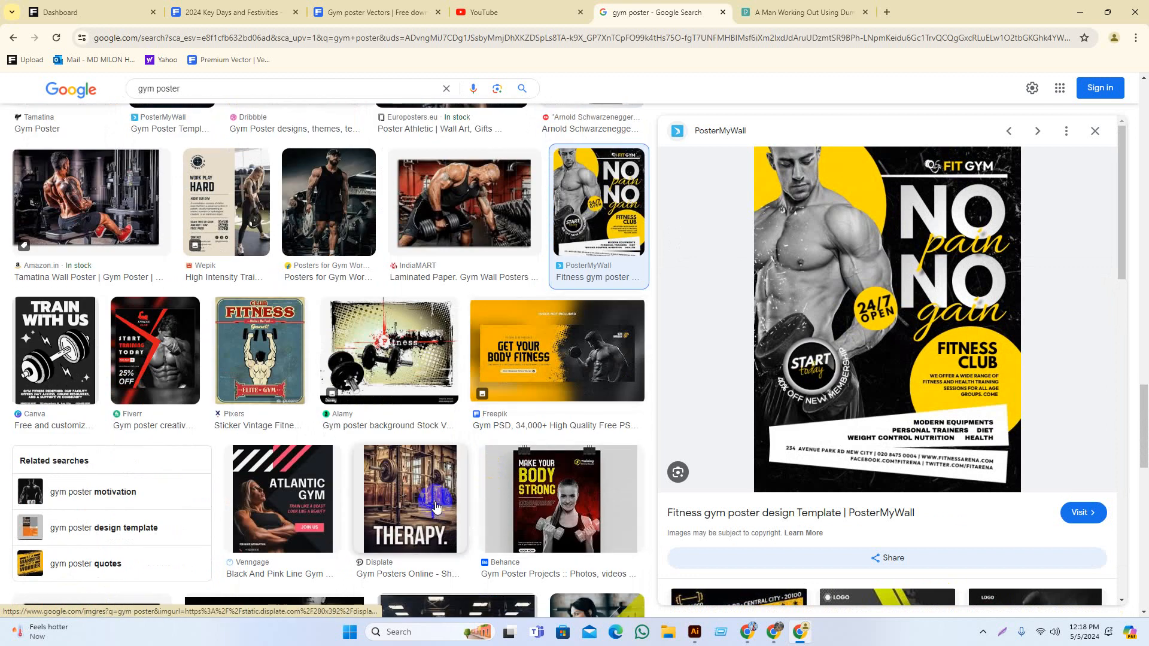
pyautogui.scroll(-4, 487, 476)
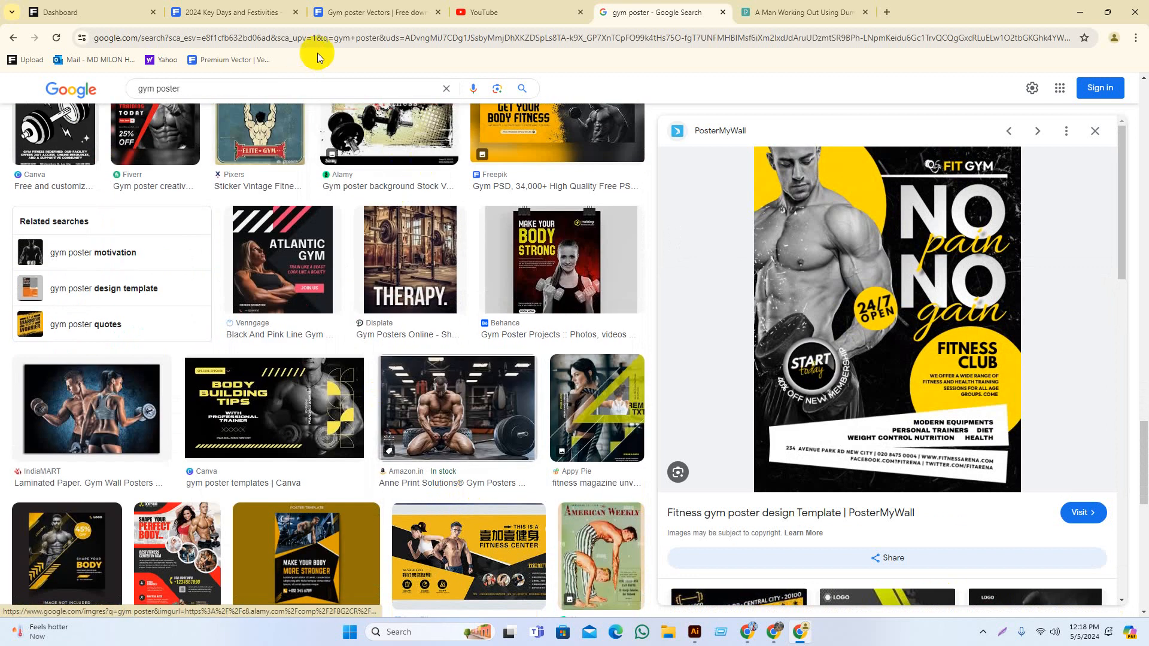
# Examine the gym poster vector designs on the Freepik page for layout and colour references
pyautogui.click(379, 12)
pyautogui.scroll(-4, 569, 389)
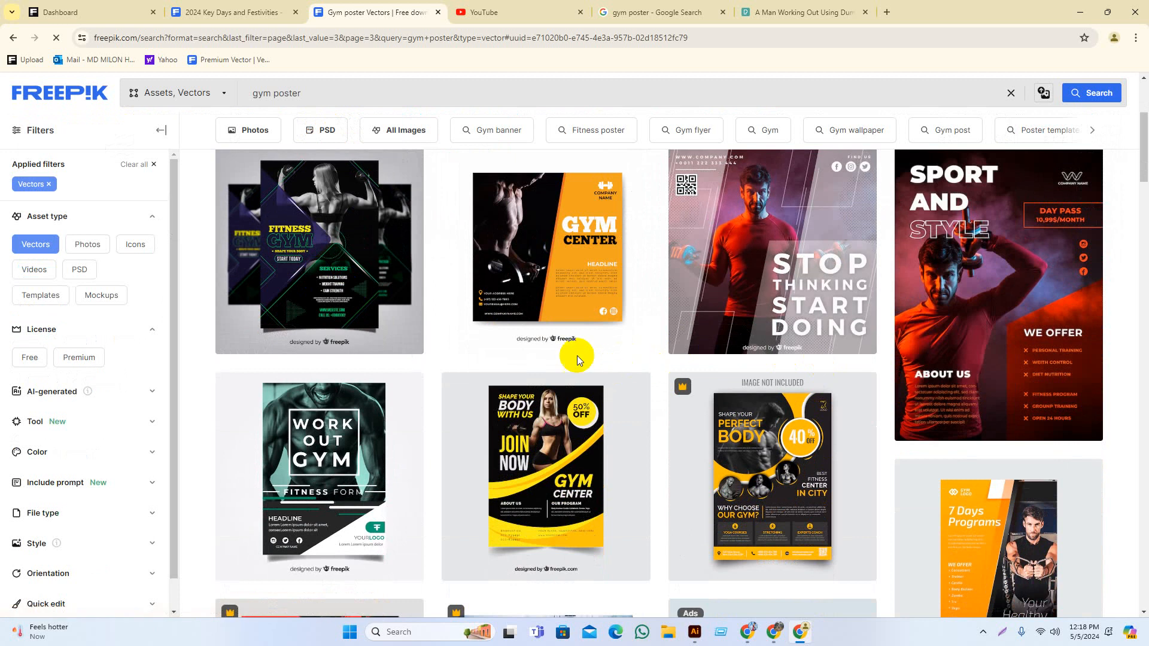
pyautogui.scroll(1, 411, 359)
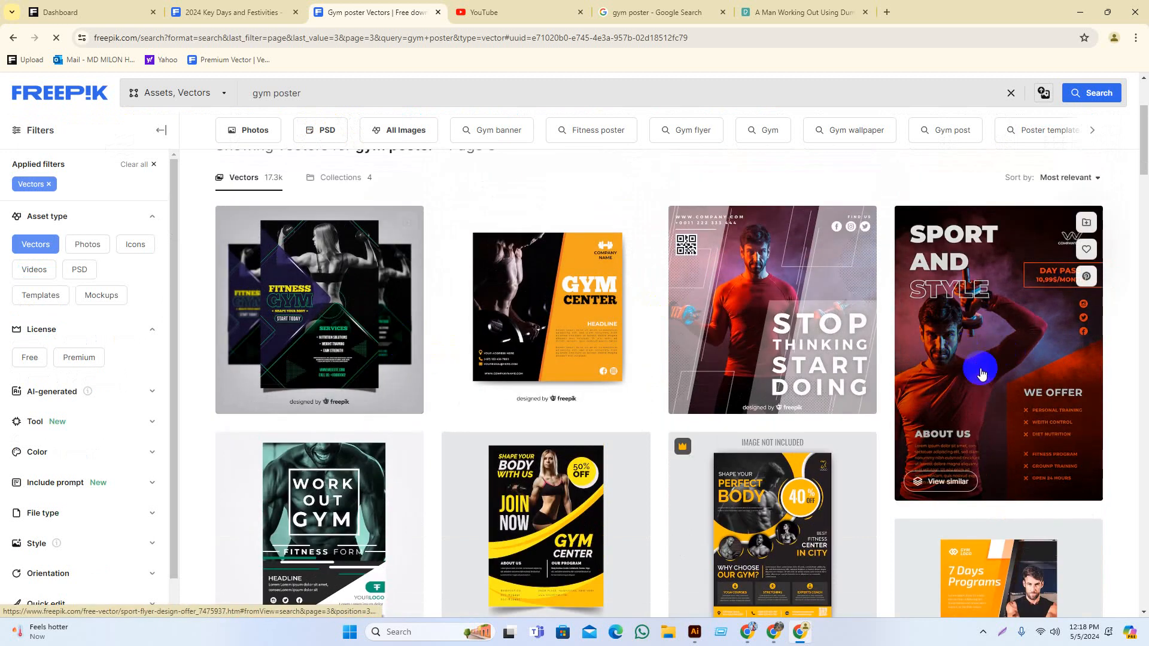
pyautogui.scroll(-3, 689, 440)
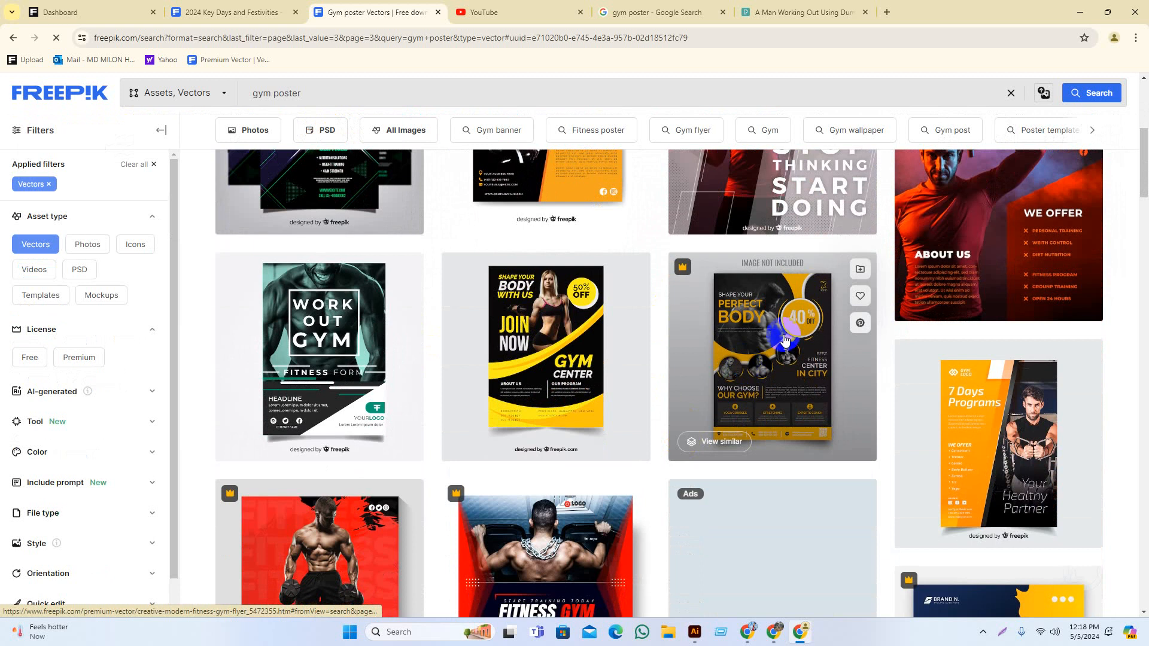
pyautogui.scroll(-5, 786, 340)
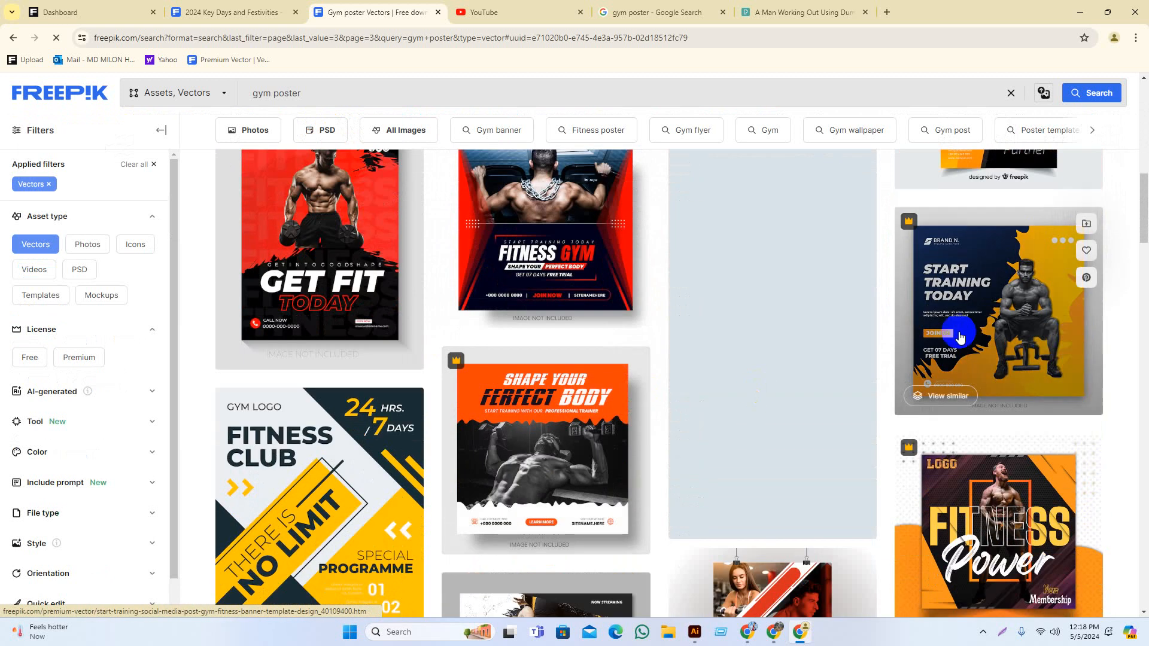
pyautogui.scroll(-4, 960, 338)
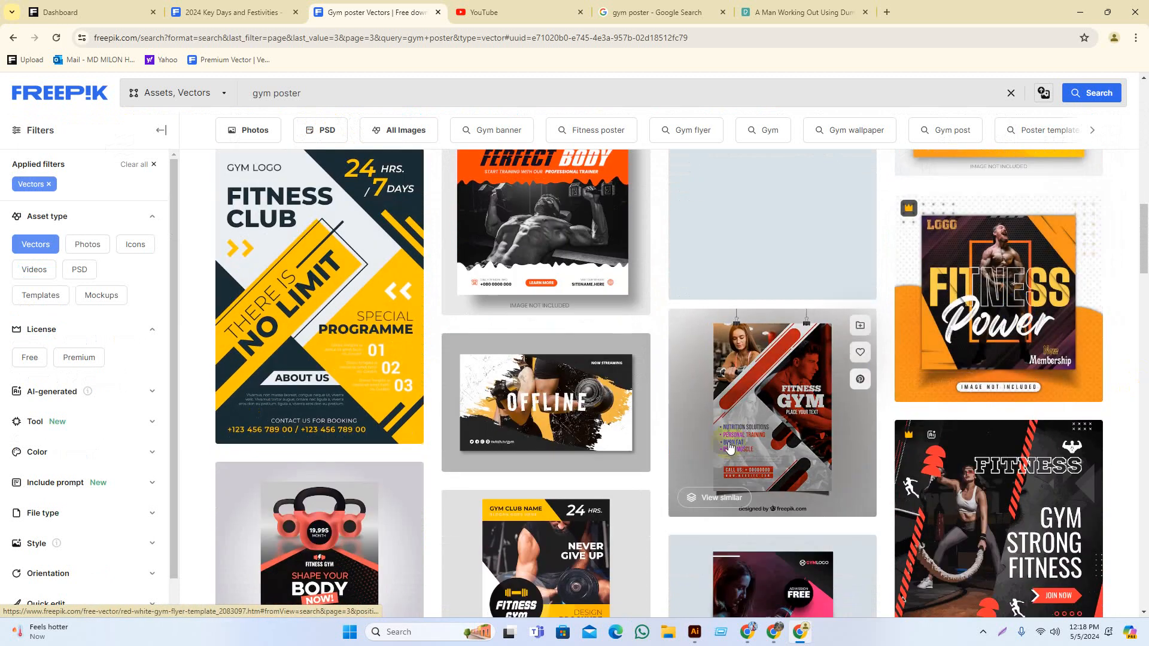
pyautogui.scroll(-4, 886, 389)
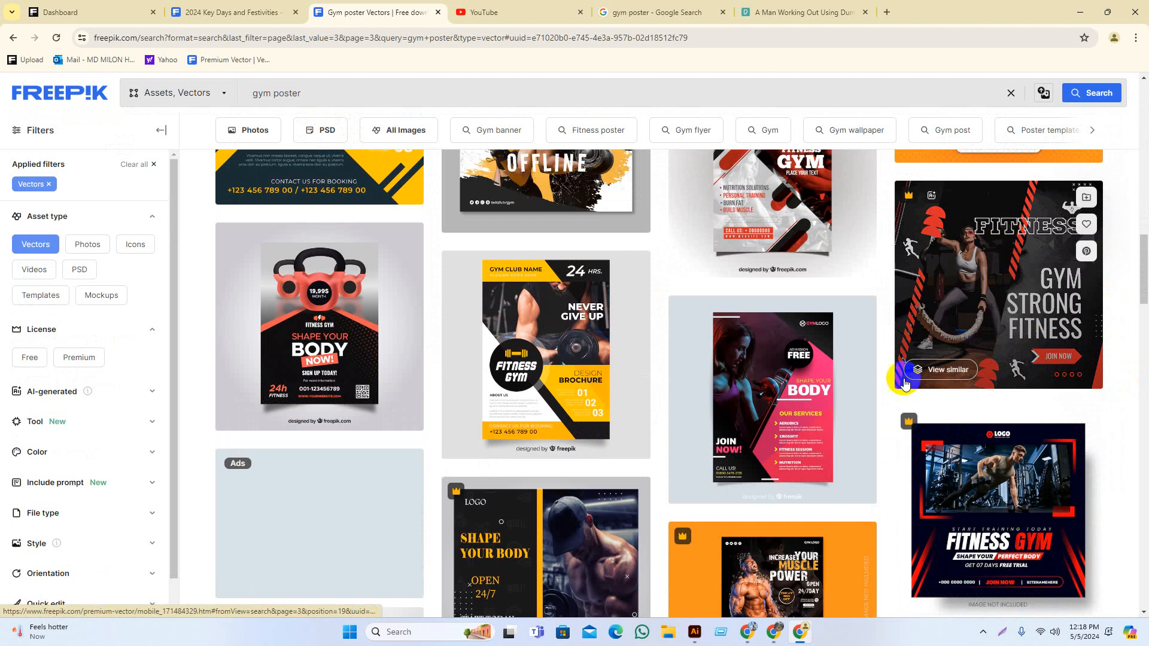
pyautogui.scroll(-7, 905, 383)
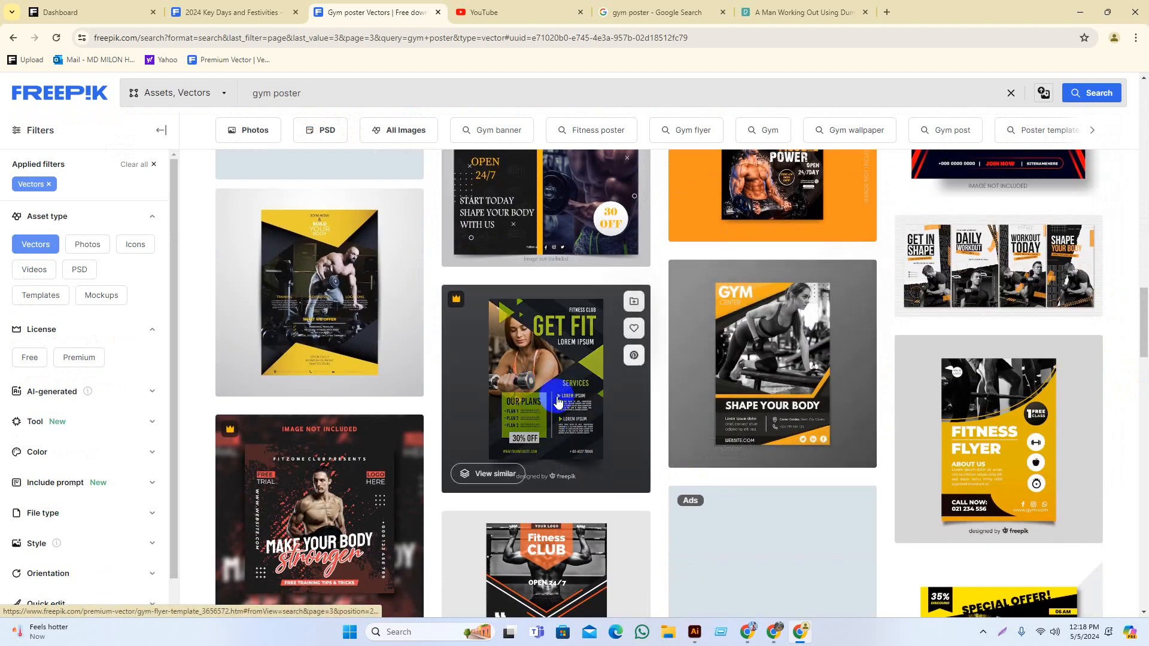
pyautogui.scroll(-5, 611, 489)
pyautogui.scroll(-4, 772, 478)
pyautogui.scroll(4, 840, 465)
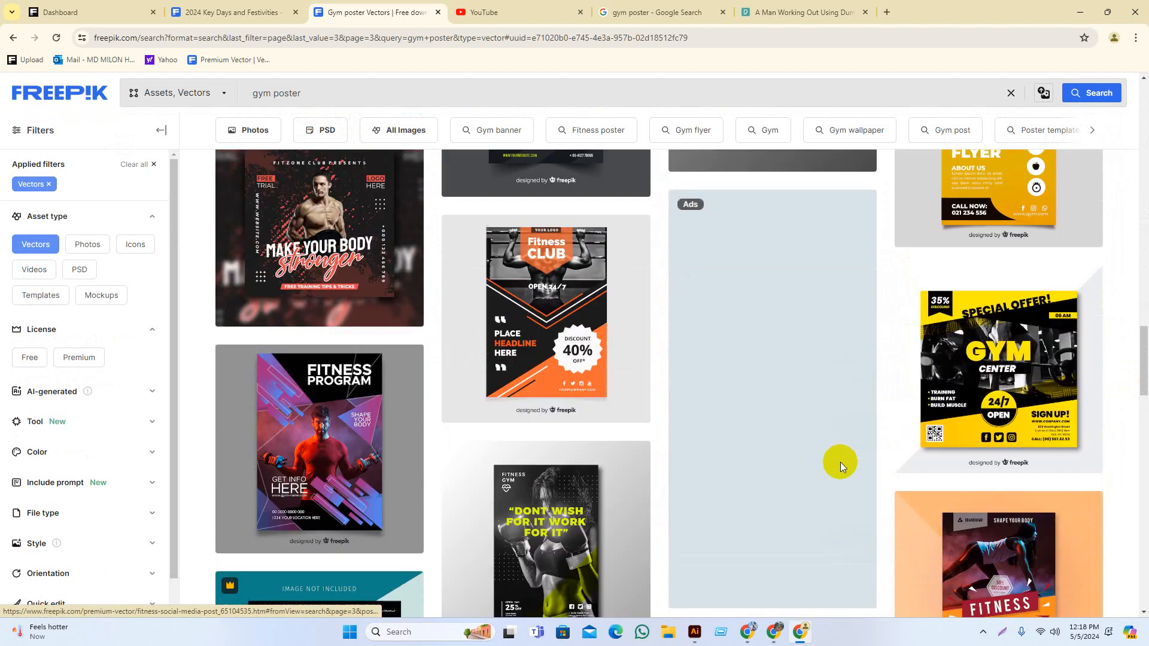
pyautogui.scroll(14, 826, 419)
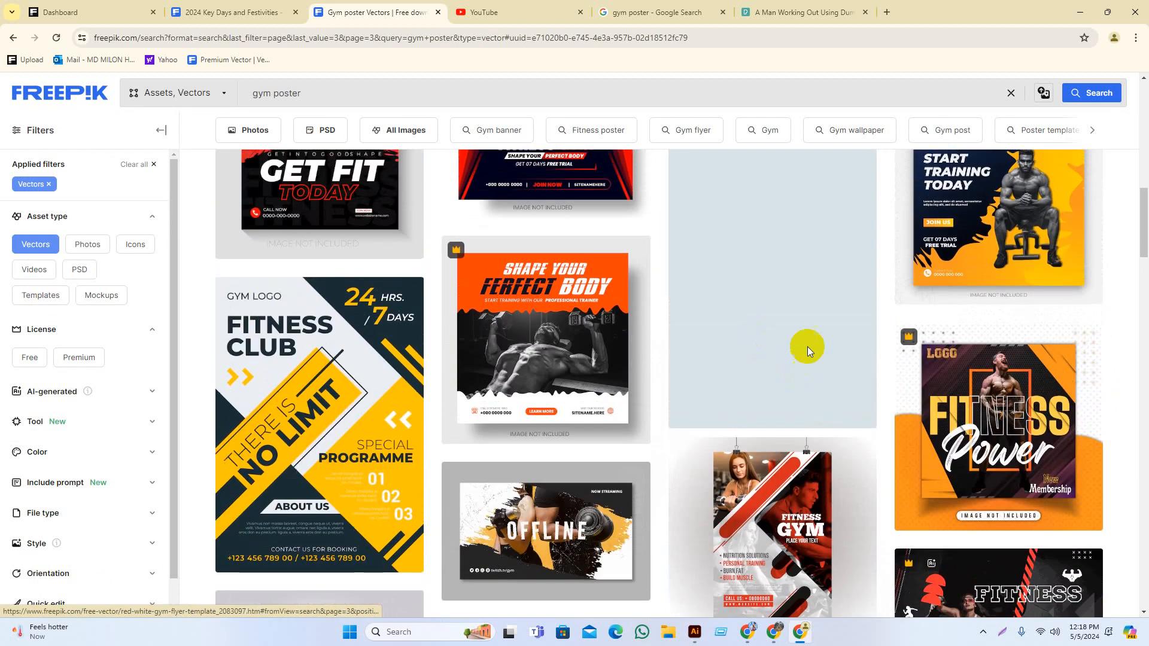
pyautogui.scroll(8, 806, 349)
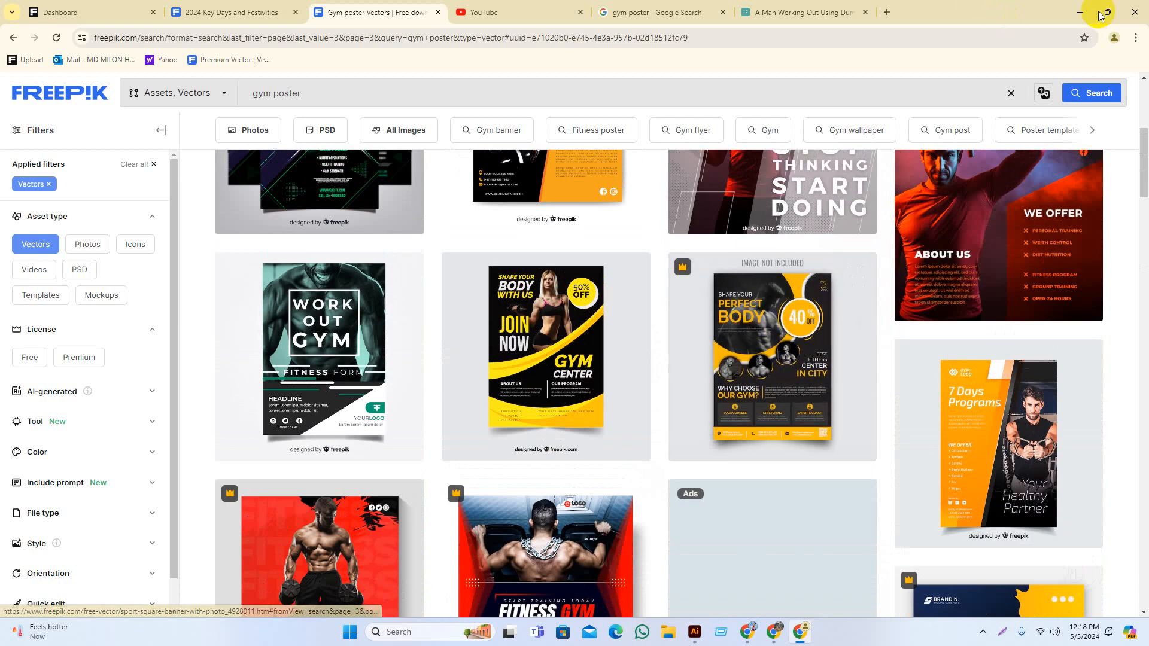
# Minimize the browser and switch to the gym poster document in Adobe Illustrator
pyautogui.click(1078, 12)
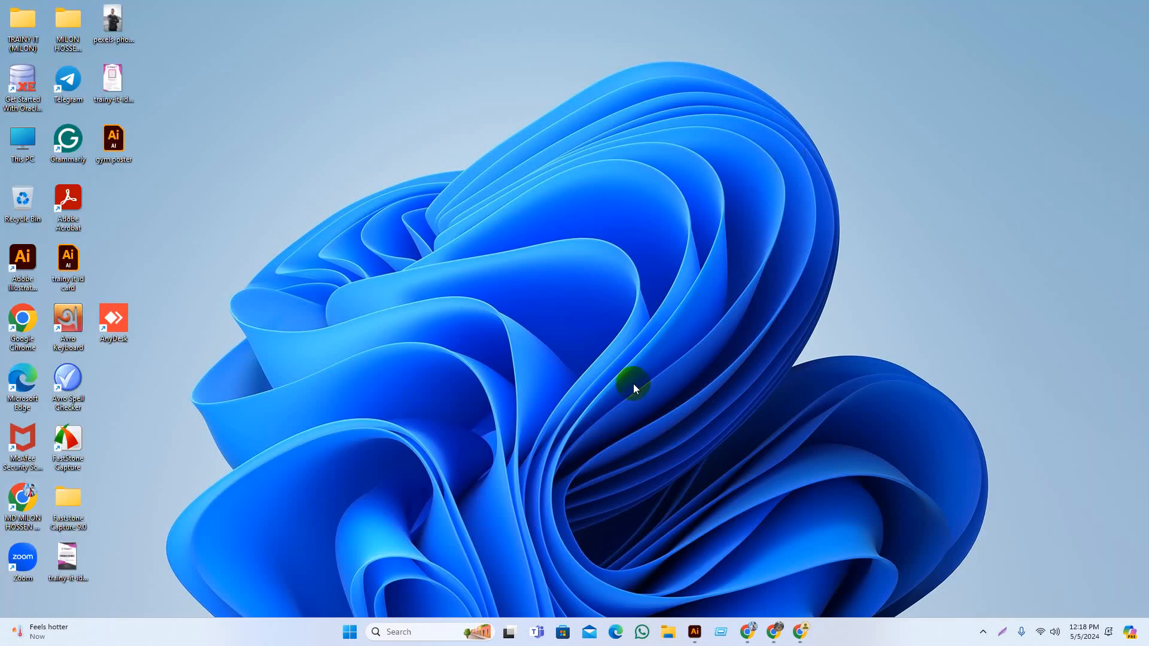
pyautogui.click(702, 630)
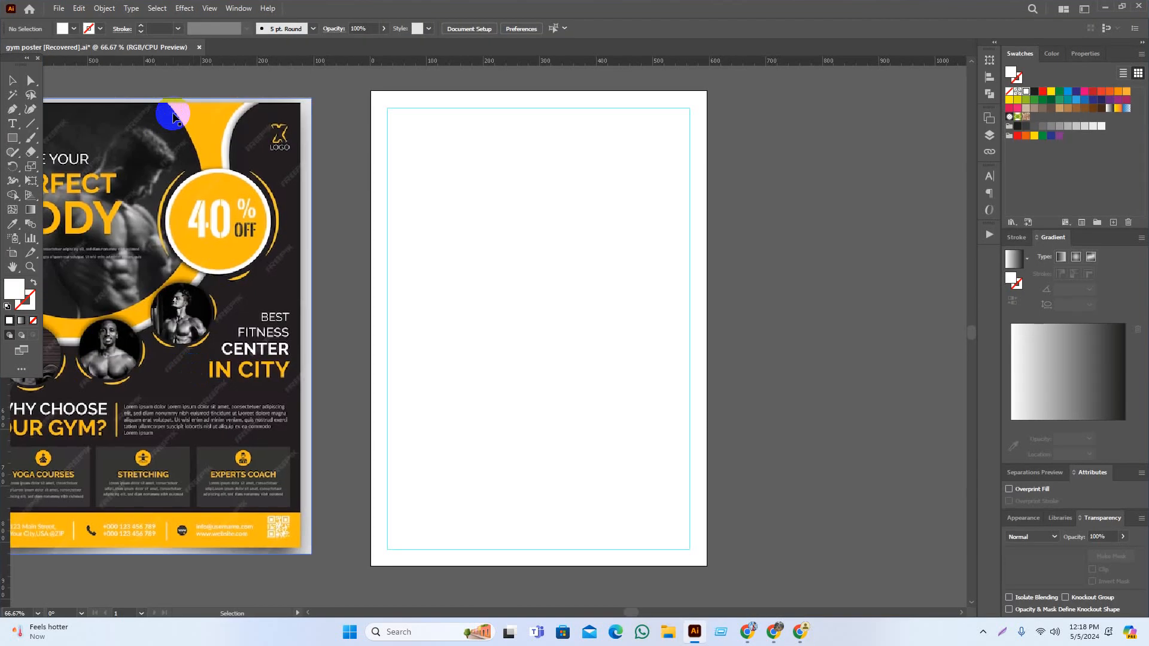
# Create a blank A4 document, return to the gym poster document and close the new one
pyautogui.click(27, 14)
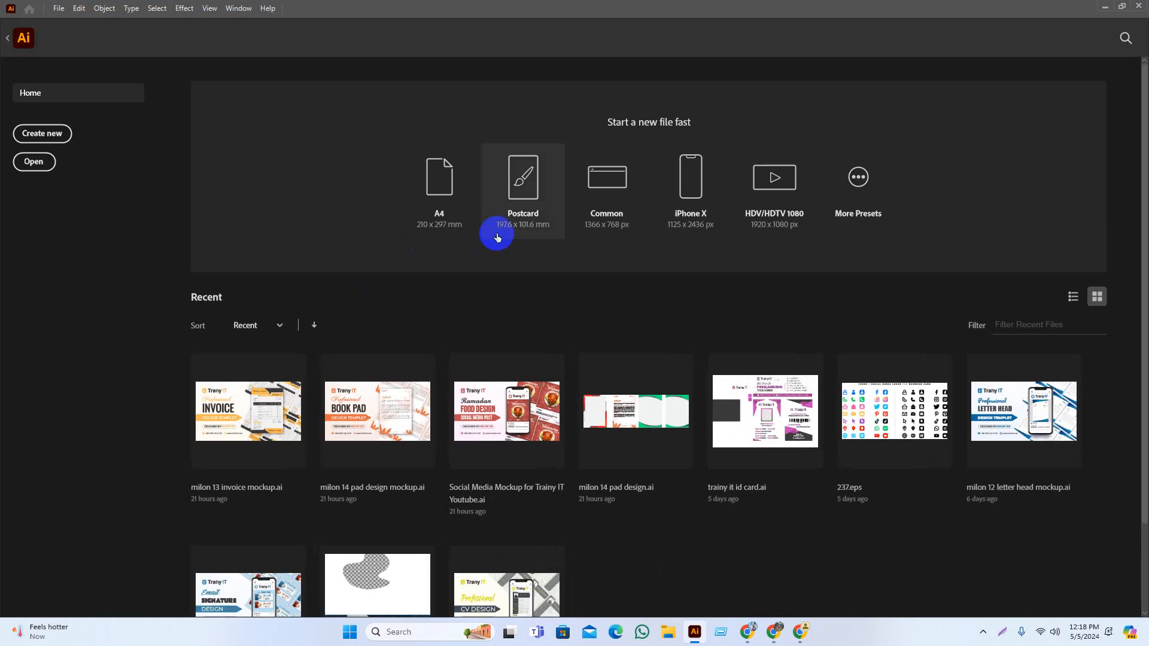
pyautogui.click(449, 186)
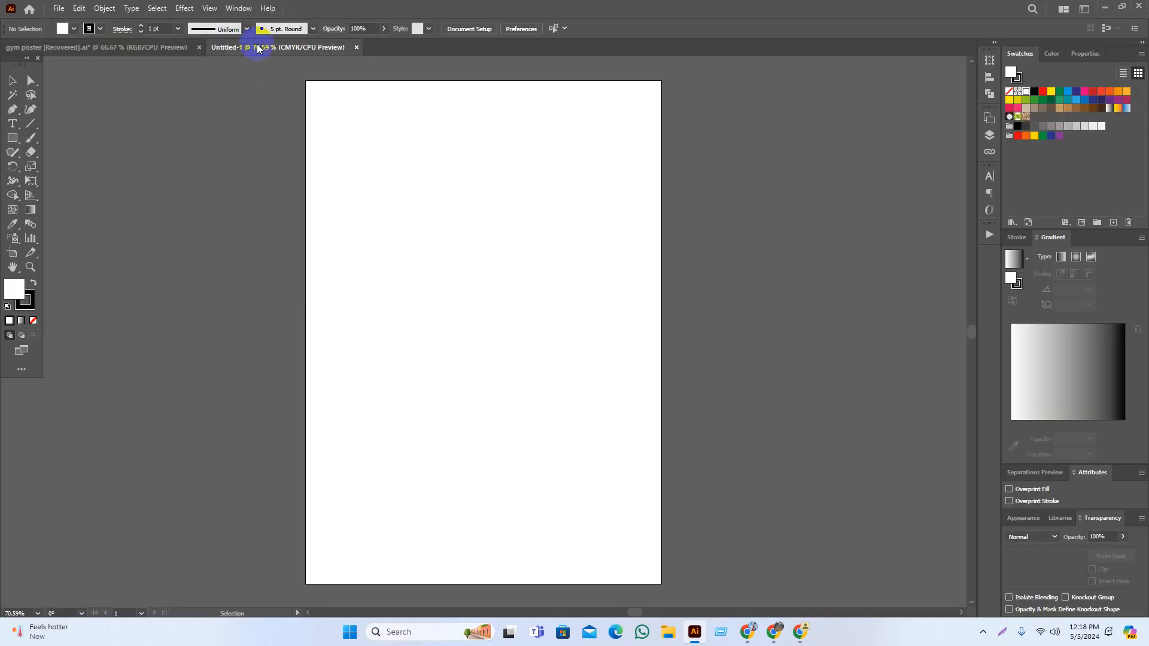
pyautogui.click(142, 48)
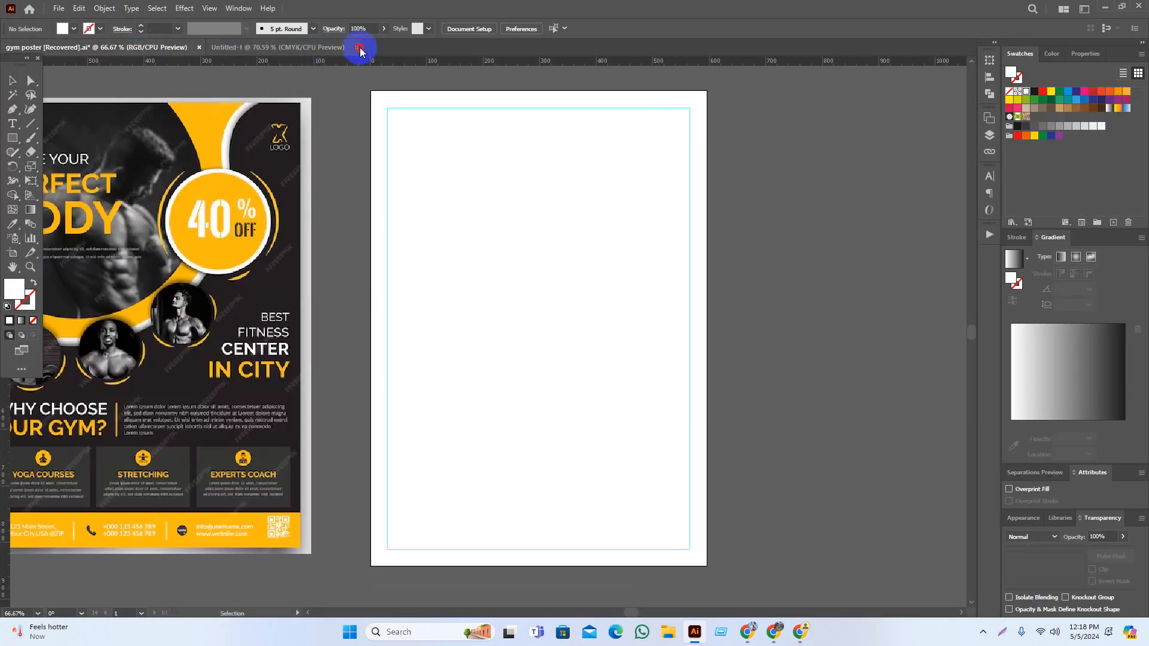
pyautogui.click(359, 47)
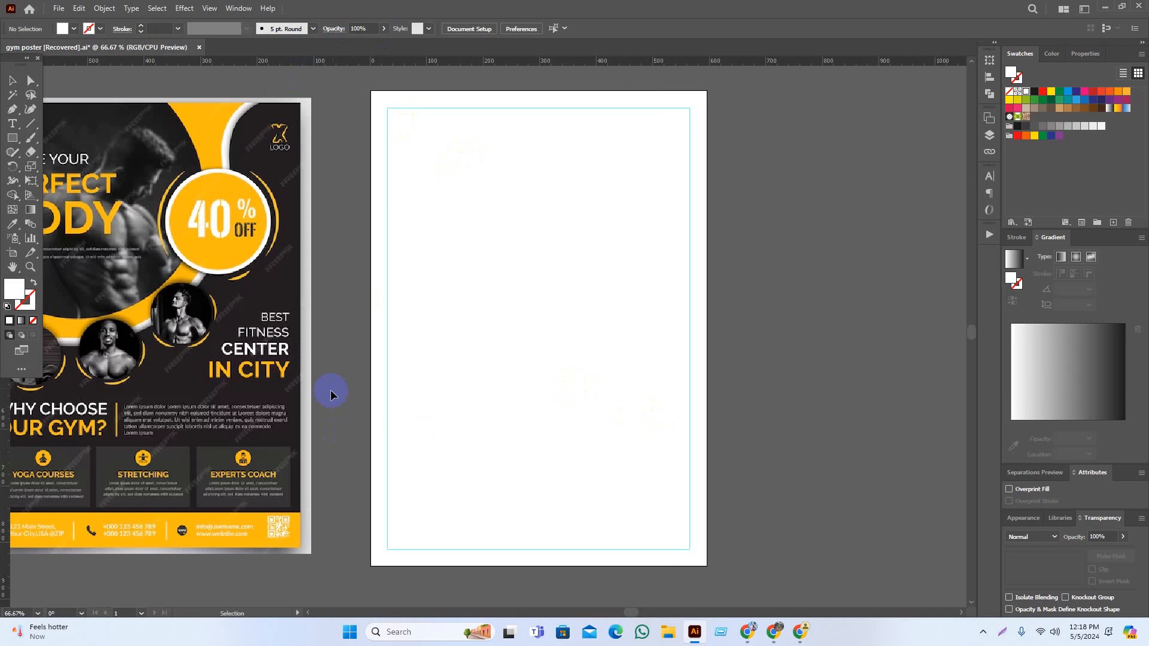
pyautogui.moveTo(363, 341); pyautogui.dragTo(489, 358)
pyautogui.scroll(-2, 466, 368)
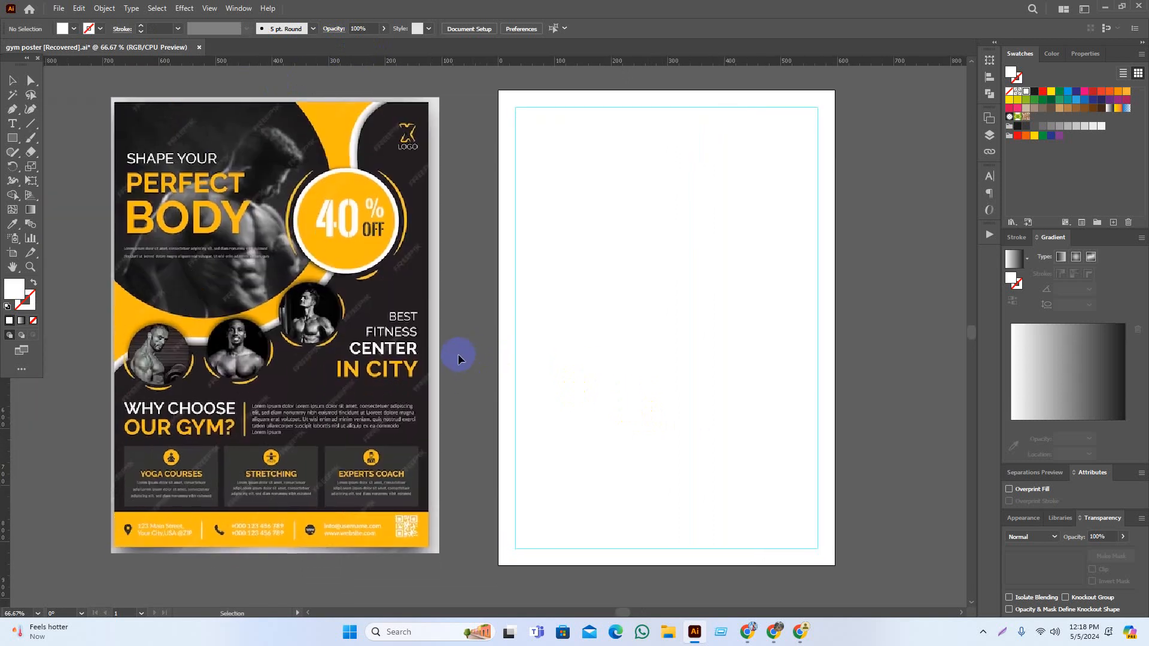
pyautogui.click(301, 296)
pyautogui.click(501, 301)
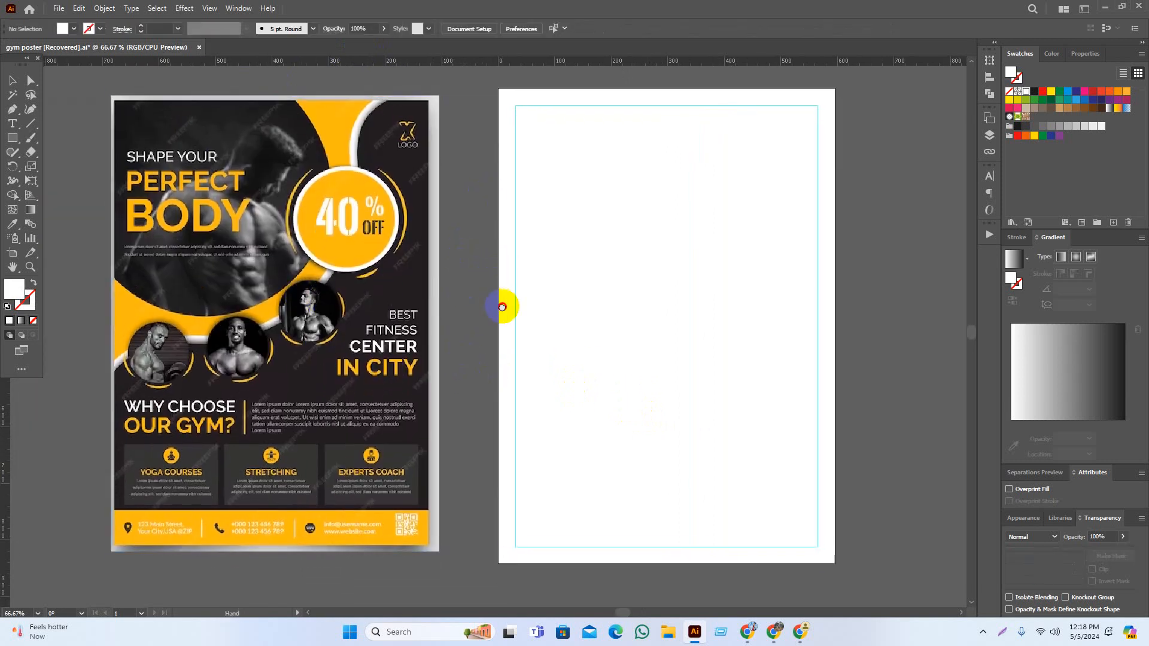
pyautogui.scroll(-1, 500, 302)
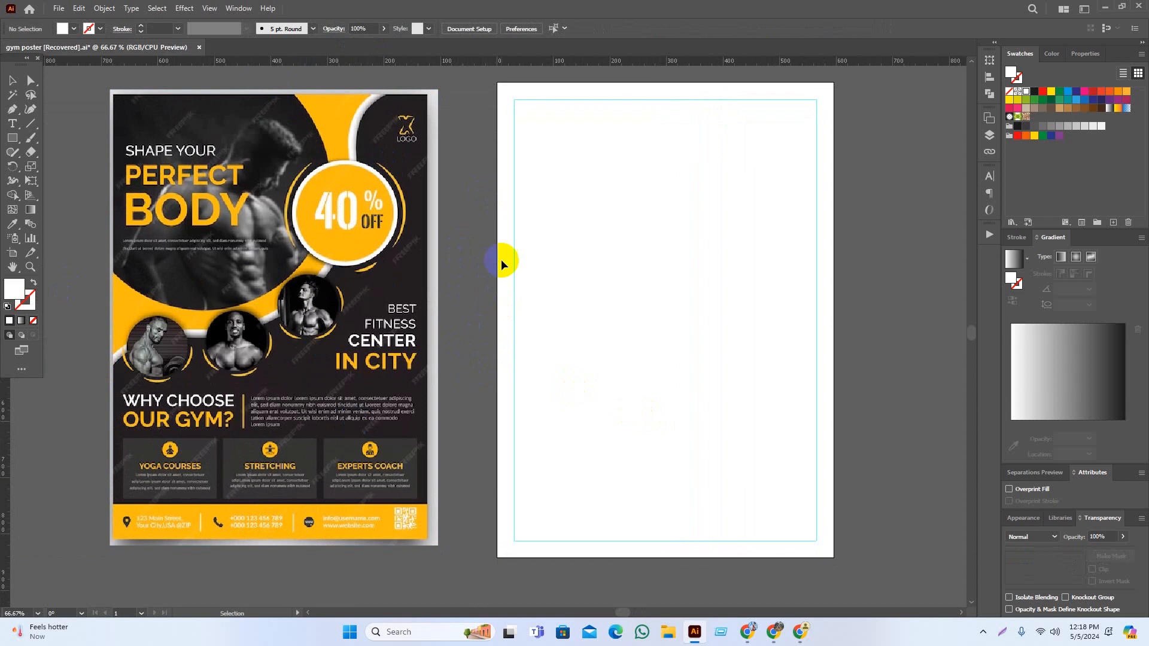
pyautogui.hscroll(1, 479, 273)
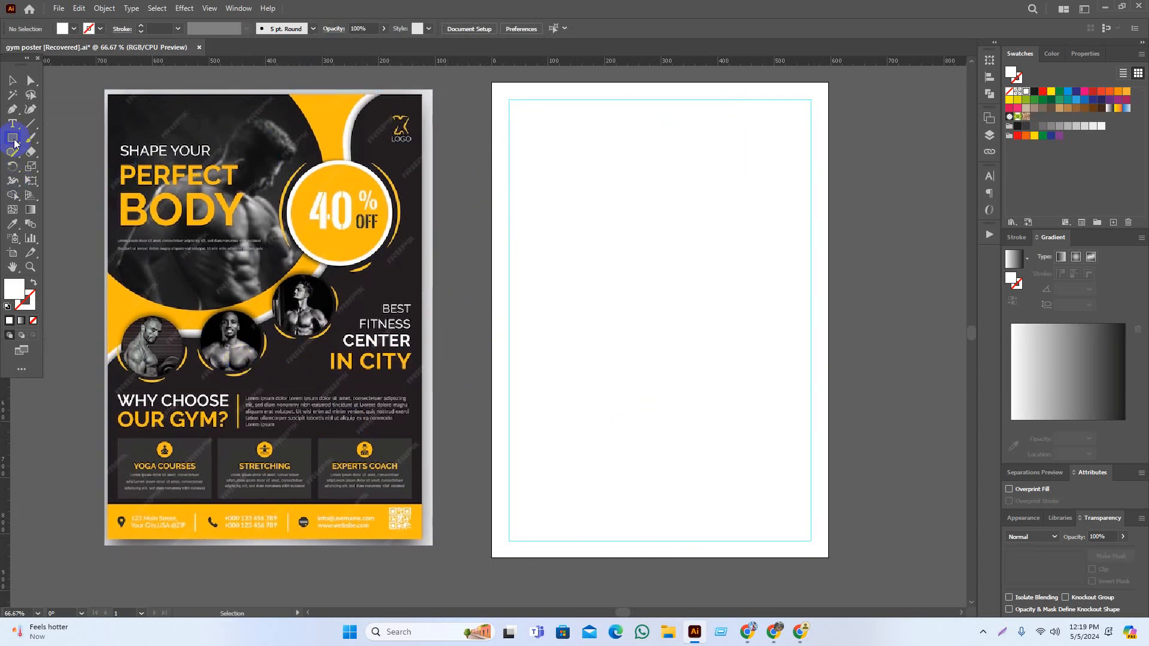
pyautogui.moveTo(14, 141); pyautogui.dragTo(52, 138)
pyautogui.moveTo(797, 496); pyautogui.dragTo(670, 455)
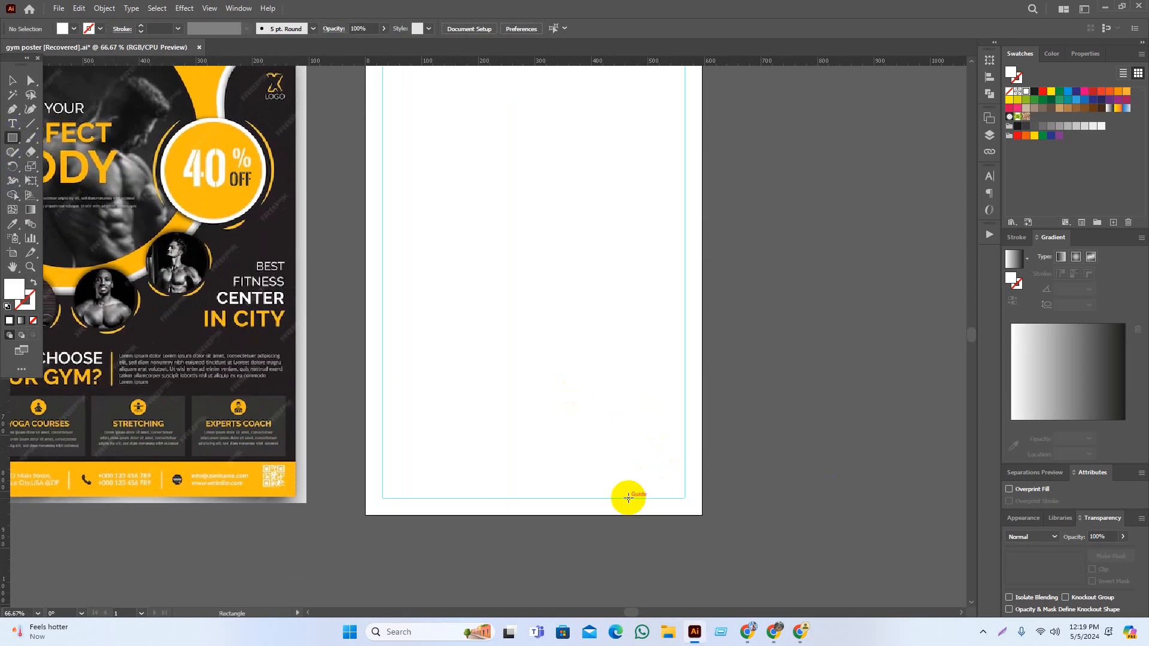
pyautogui.scroll(1, 398, 496)
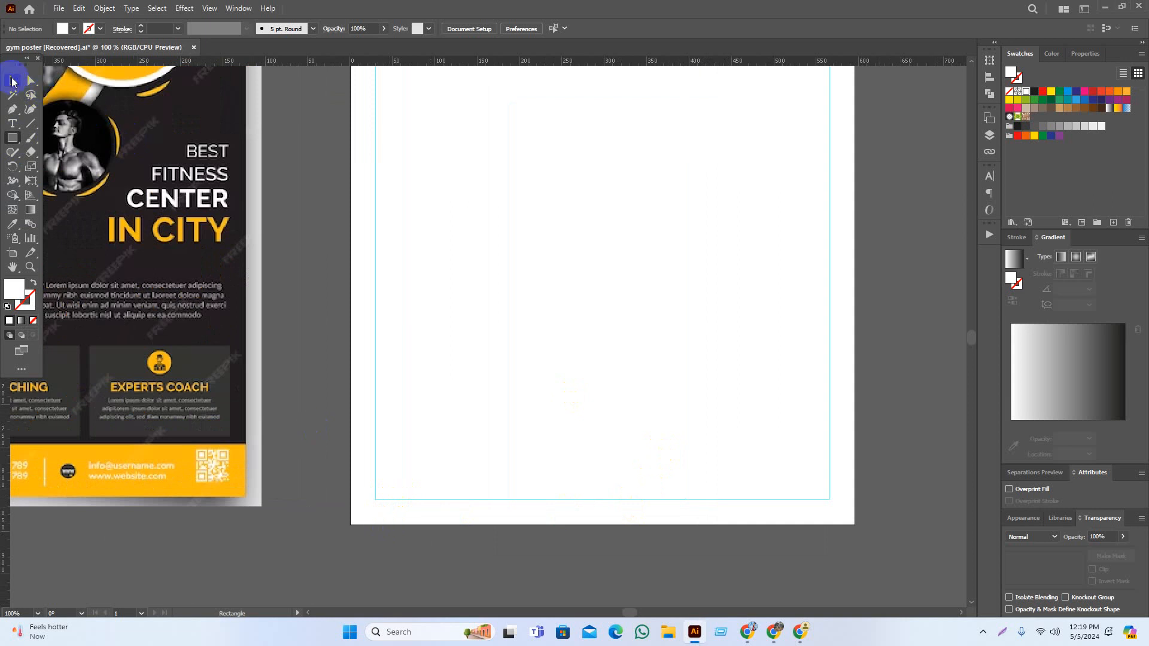
pyautogui.click(13, 82)
pyautogui.moveTo(578, 258); pyautogui.dragTo(352, 513)
pyautogui.moveTo(543, 447); pyautogui.dragTo(340, 509)
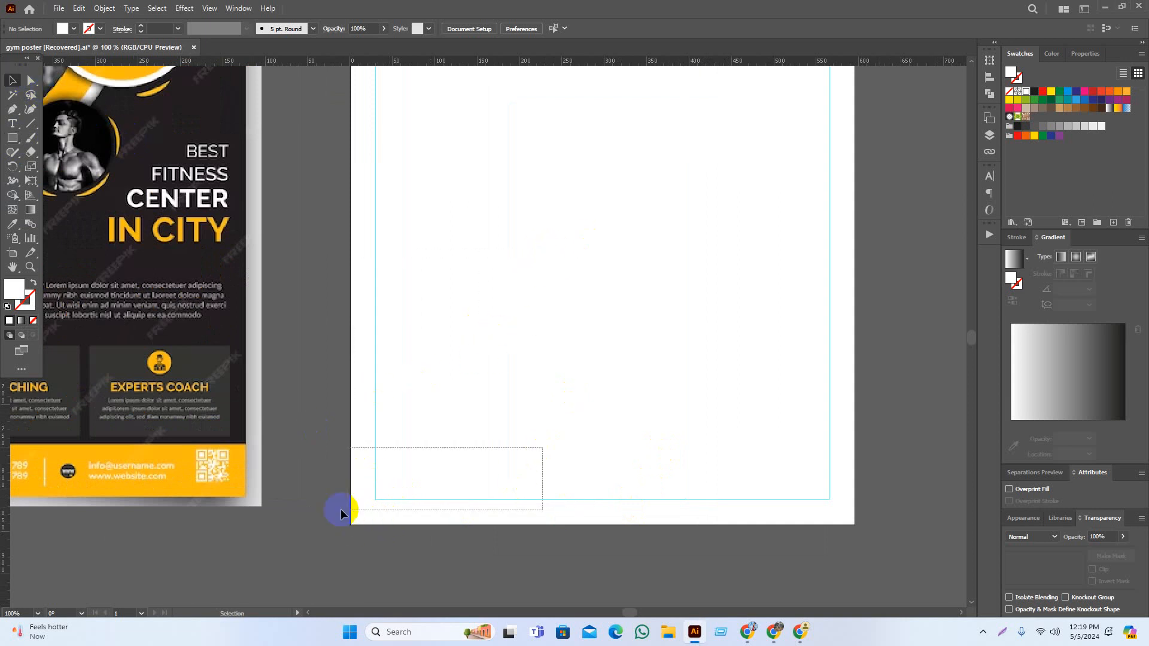
pyautogui.moveTo(497, 185); pyautogui.dragTo(443, 475)
pyautogui.moveTo(299, 99); pyautogui.dragTo(804, 306)
pyautogui.moveTo(512, 334); pyautogui.dragTo(522, 478)
pyautogui.click(955, 329)
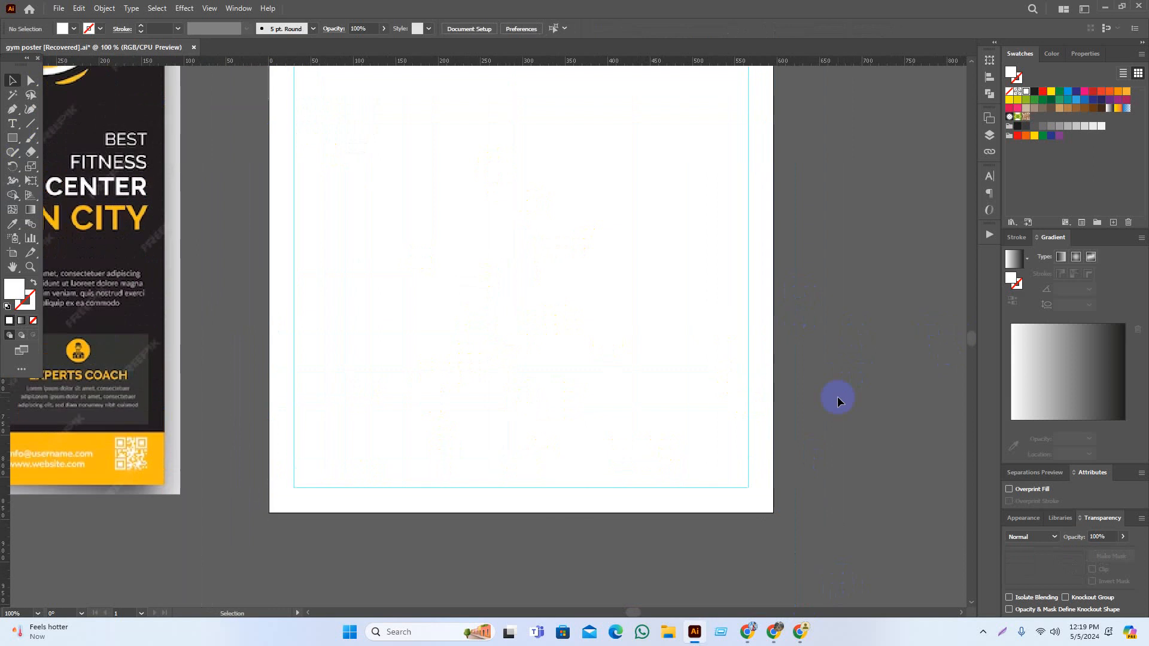
pyautogui.scroll(-1, 760, 473)
pyautogui.moveTo(389, 501); pyautogui.dragTo(373, 574)
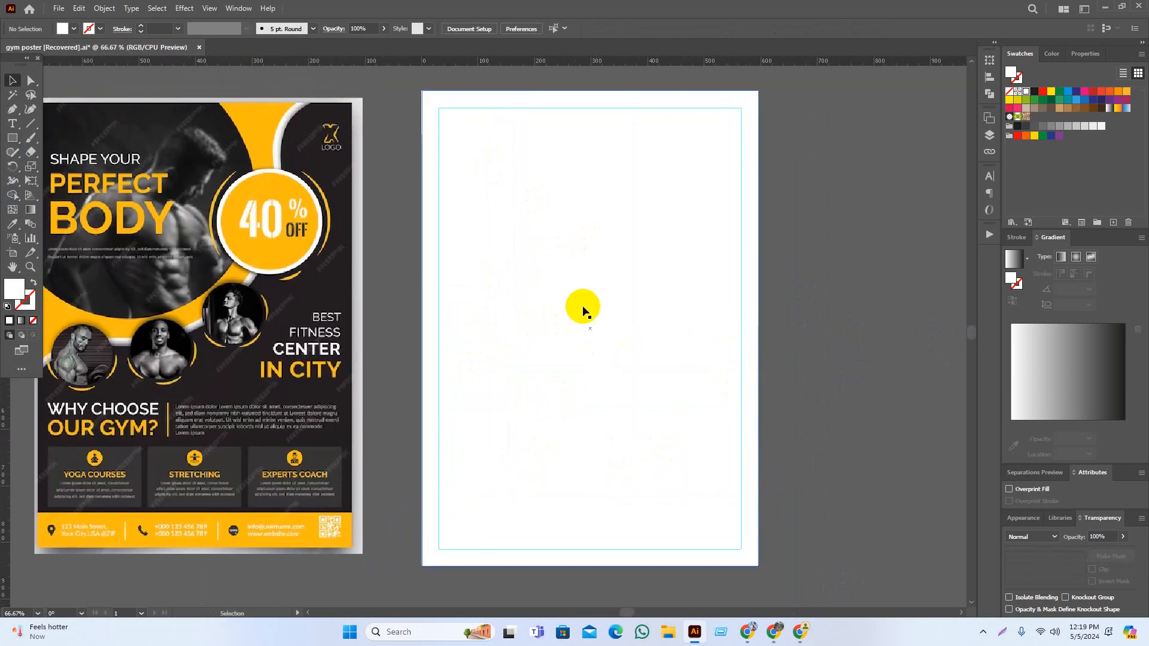
# Draw a full-width rectangle along the artboard's bottom edge and extend it upward to about 56 px tall
pyautogui.press('m')
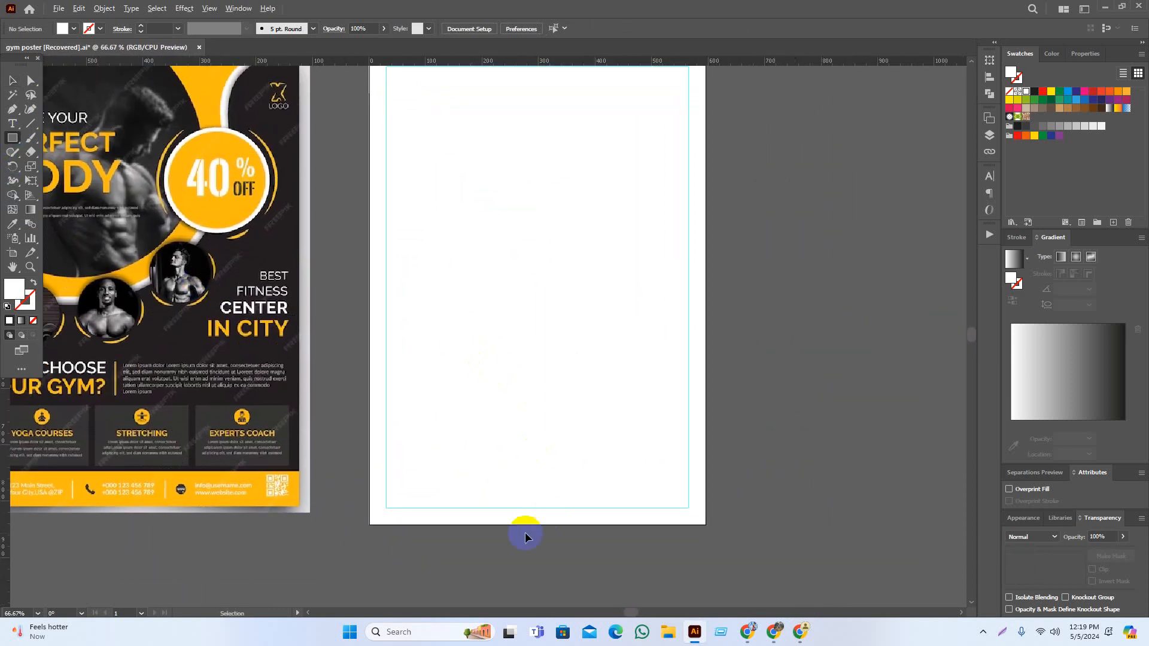
pyautogui.scroll(1, 526, 520)
pyautogui.moveTo(293, 482); pyautogui.dragTo(799, 520)
pyautogui.press('v')
pyautogui.click(832, 503)
pyautogui.click(590, 498)
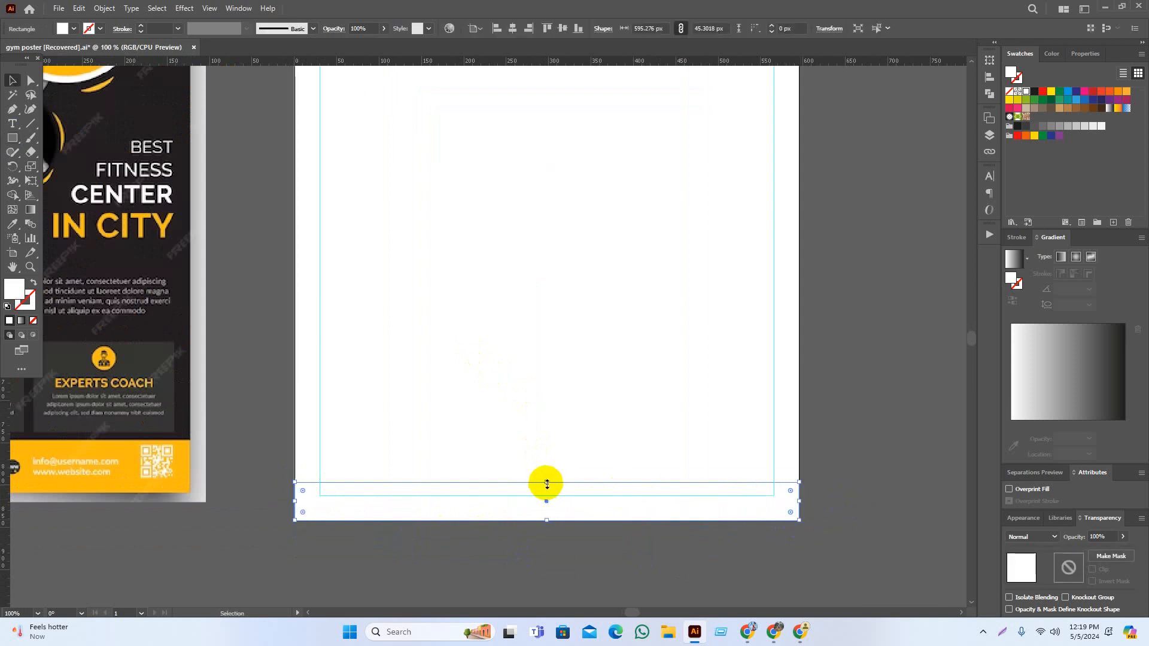
pyautogui.moveTo(546, 484); pyautogui.dragTo(547, 473)
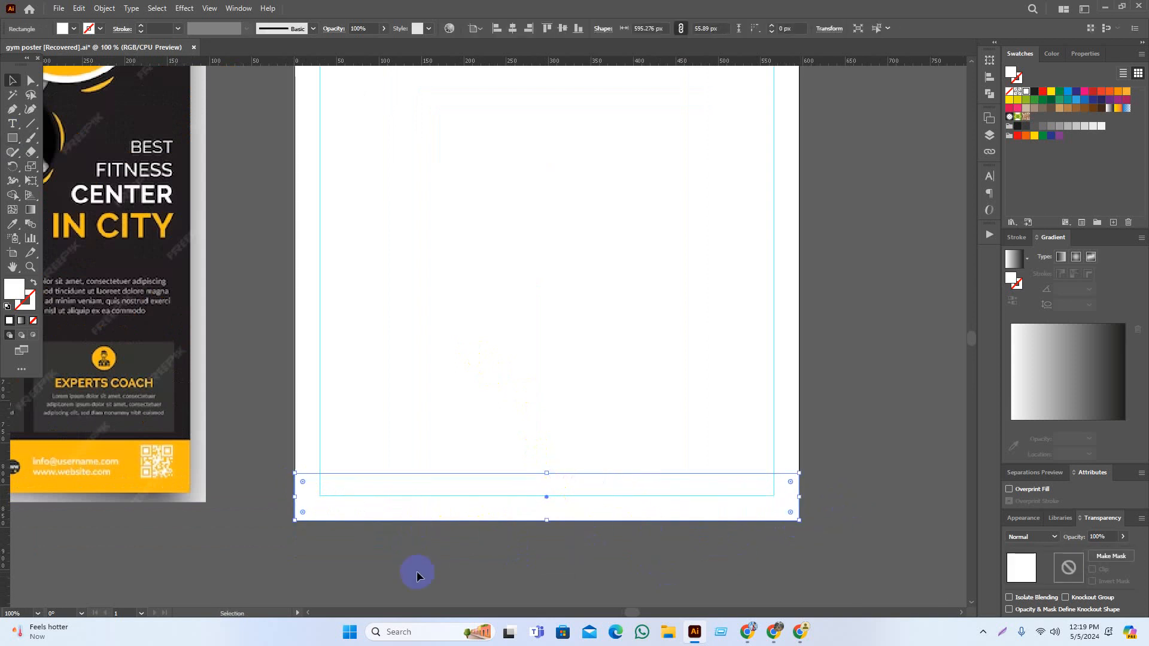
# Round the two upper corners of the bottom rectangle to a radius of about 49 px
pyautogui.click(31, 82)
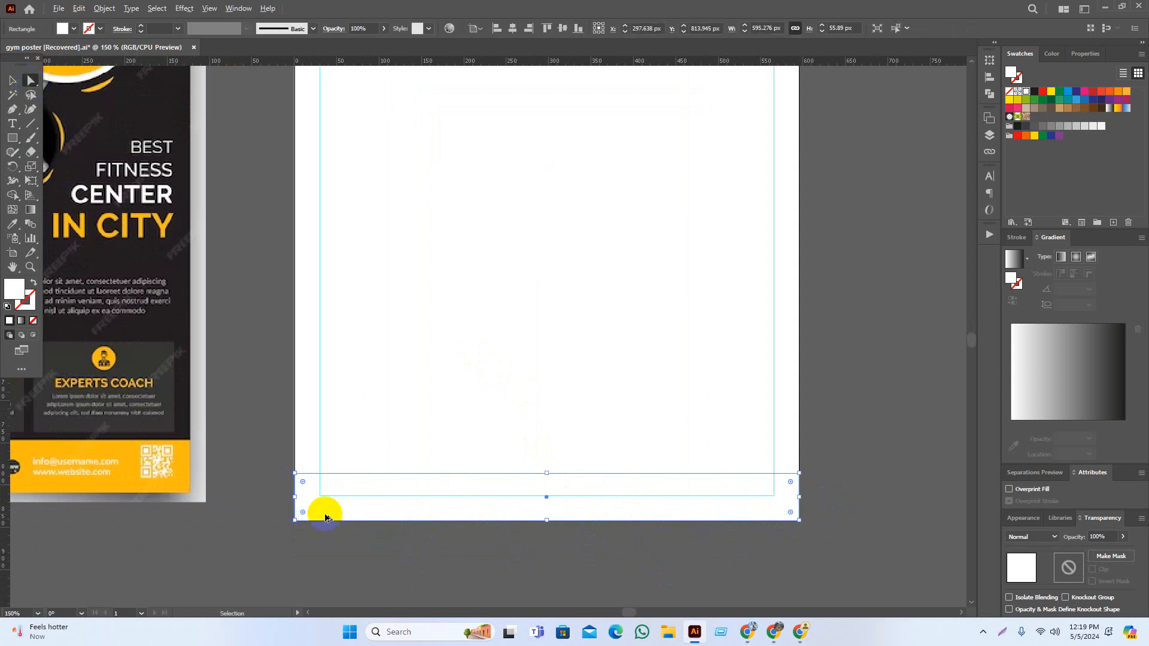
pyautogui.scroll(1, 325, 514)
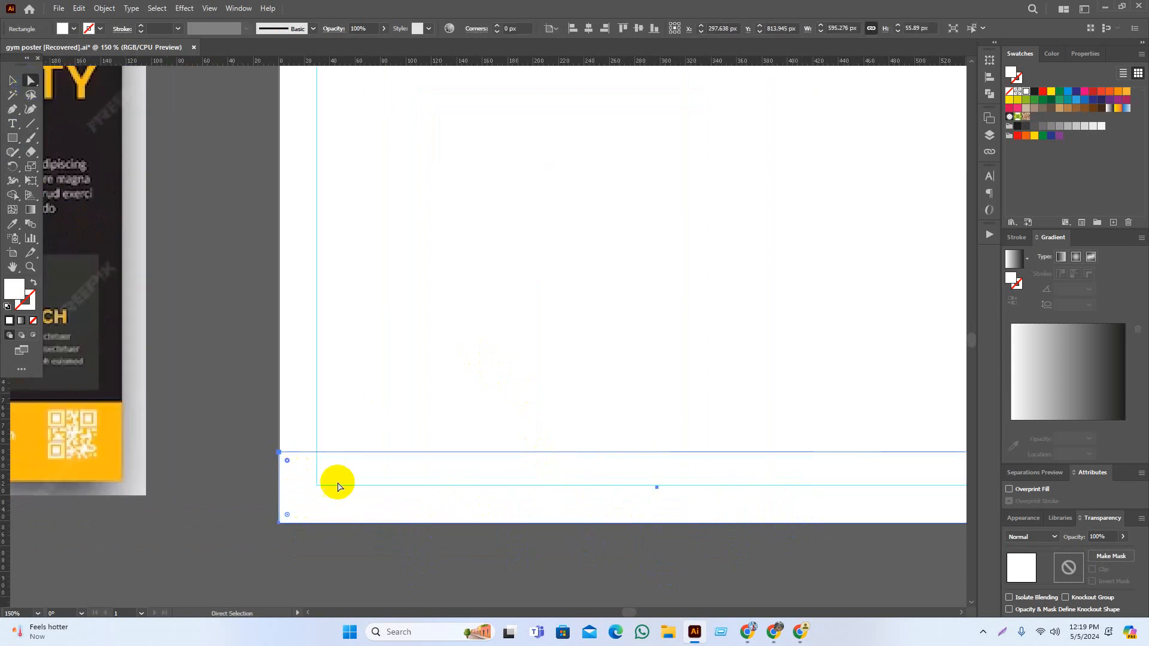
pyautogui.hscroll(3, 710, 511)
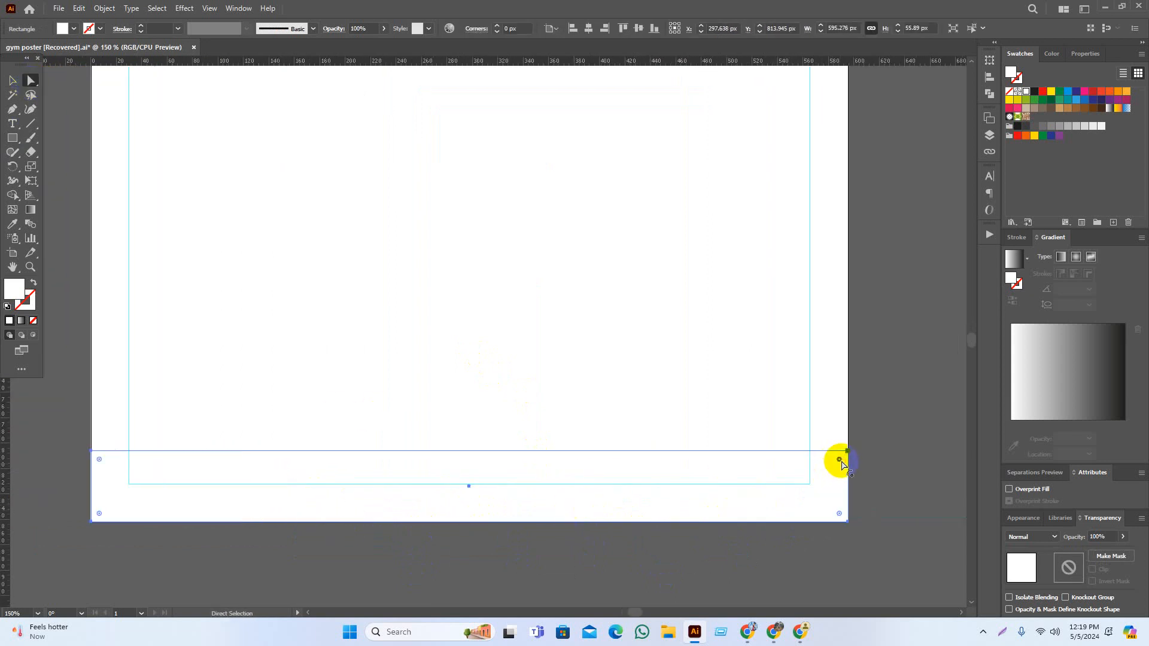
pyautogui.moveTo(839, 461); pyautogui.dragTo(815, 501)
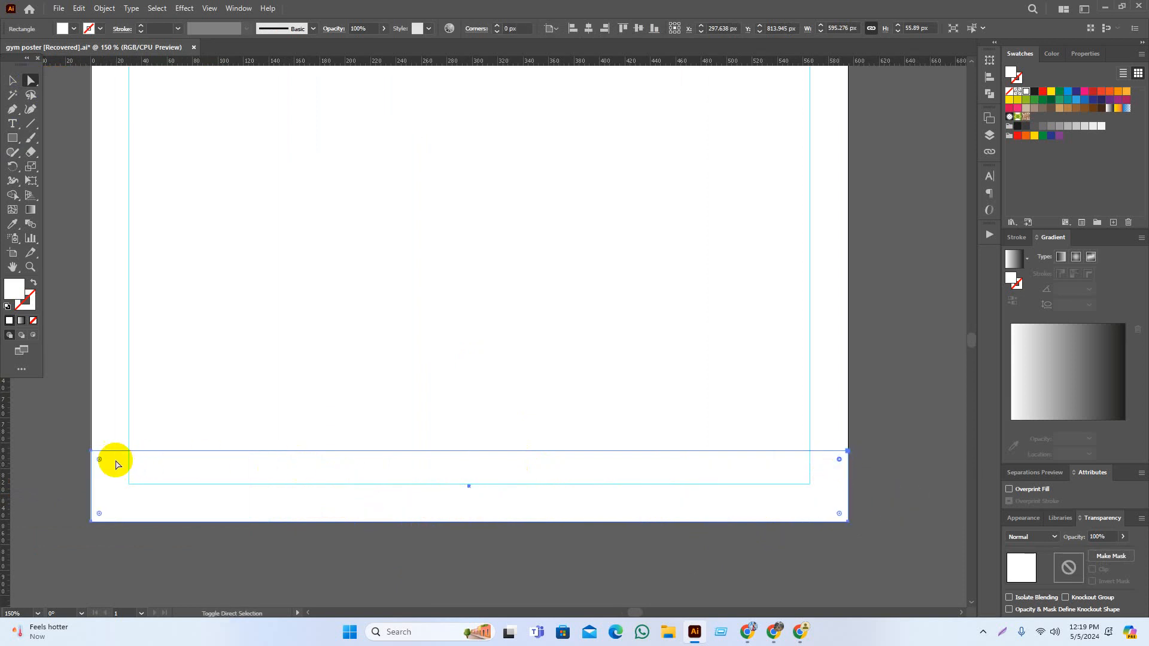
pyautogui.moveTo(99, 460); pyautogui.dragTo(147, 506)
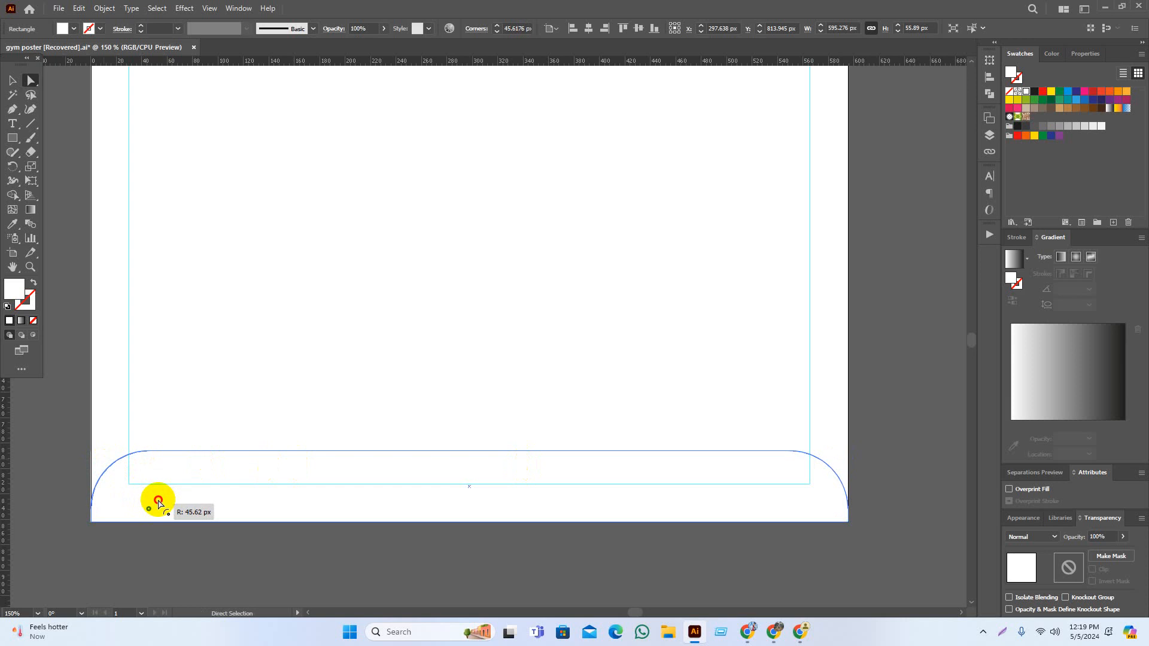
pyautogui.moveTo(167, 502); pyautogui.dragTo(168, 503)
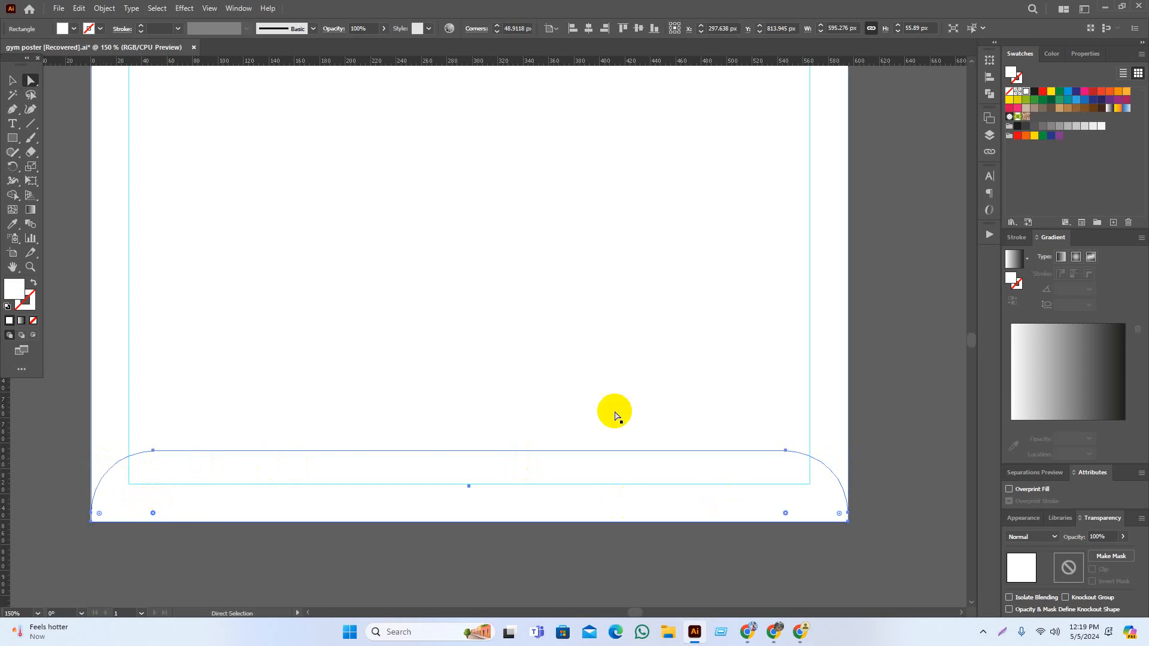
pyautogui.press('v')
# Fill the rounded bottom bar with the yellow-orange sampled from the reference poster's footer
pyautogui.scroll(-1, 805, 512)
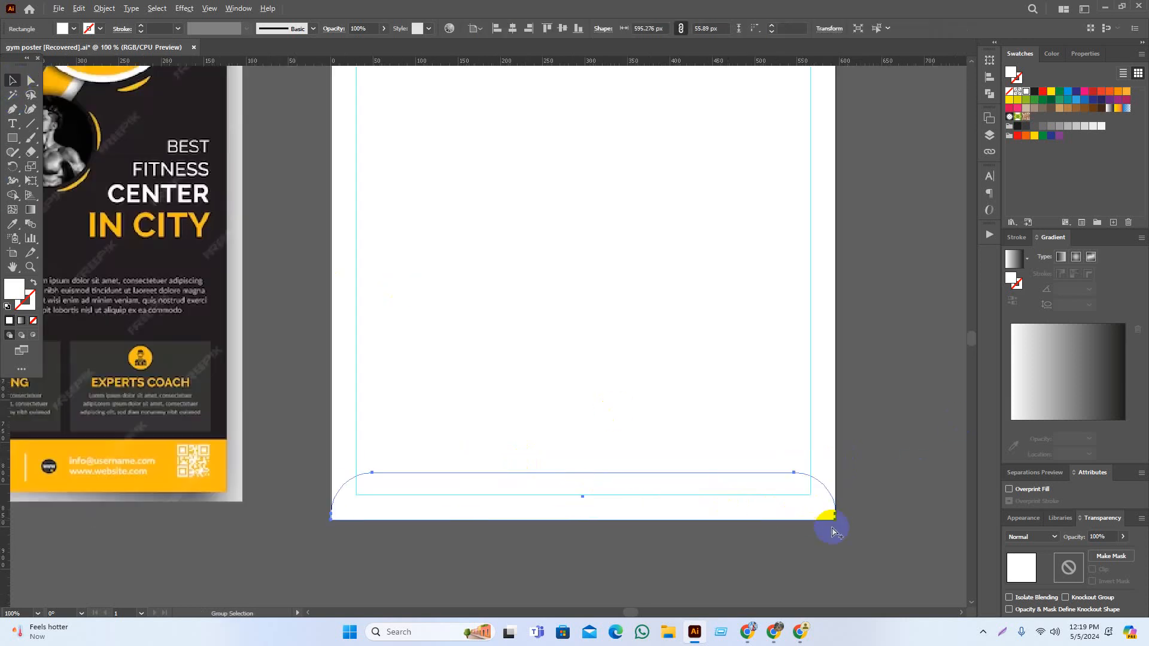
pyautogui.click(13, 224)
pyautogui.click(175, 444)
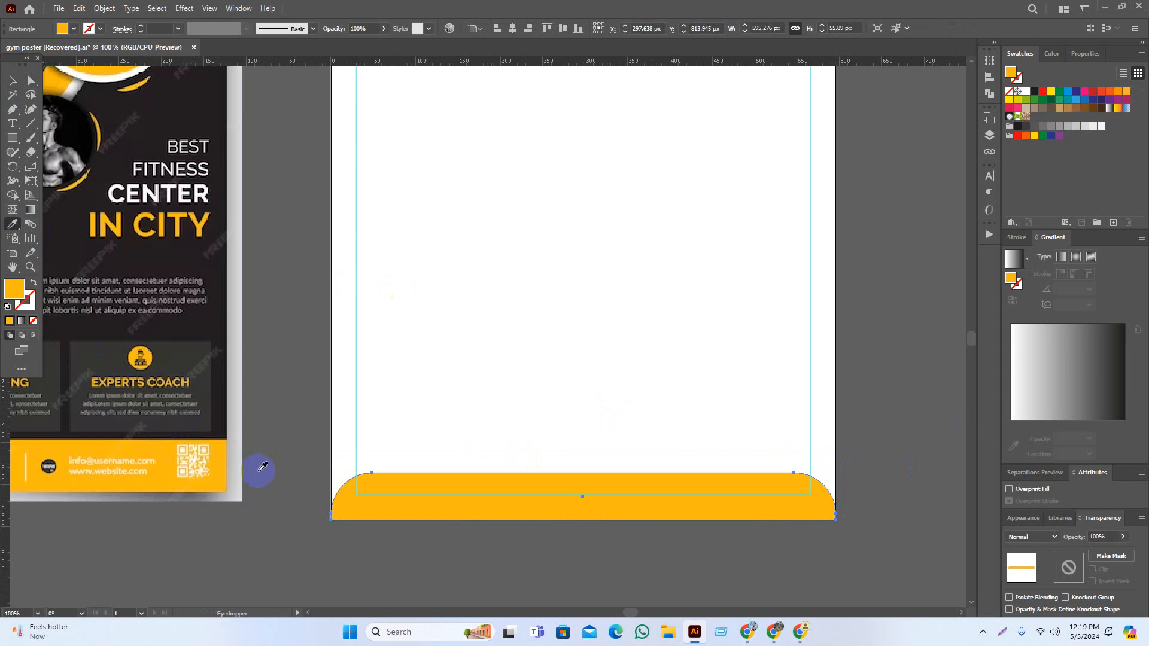
pyautogui.press('v')
pyautogui.click(487, 557)
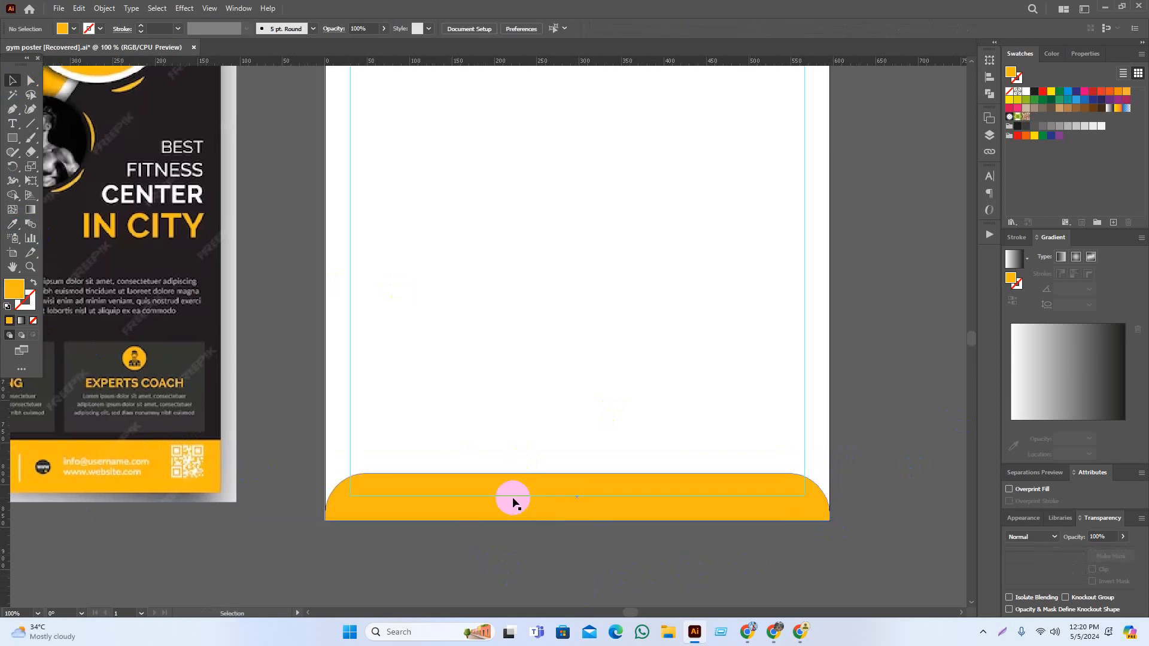
# Try to duplicate the yellow bottom bar straight above the original, undo the copy and deselect
pyautogui.click(512, 499)
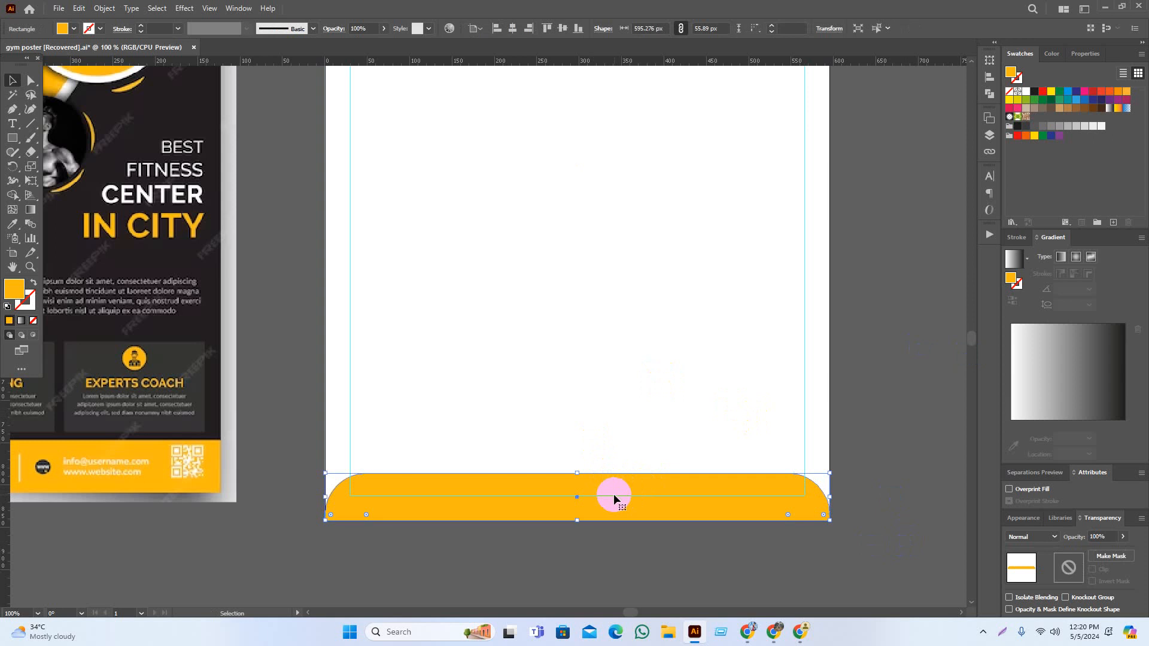
pyautogui.press('a')
pyautogui.moveTo(611, 493); pyautogui.dragTo(612, 407)
pyautogui.press('a')
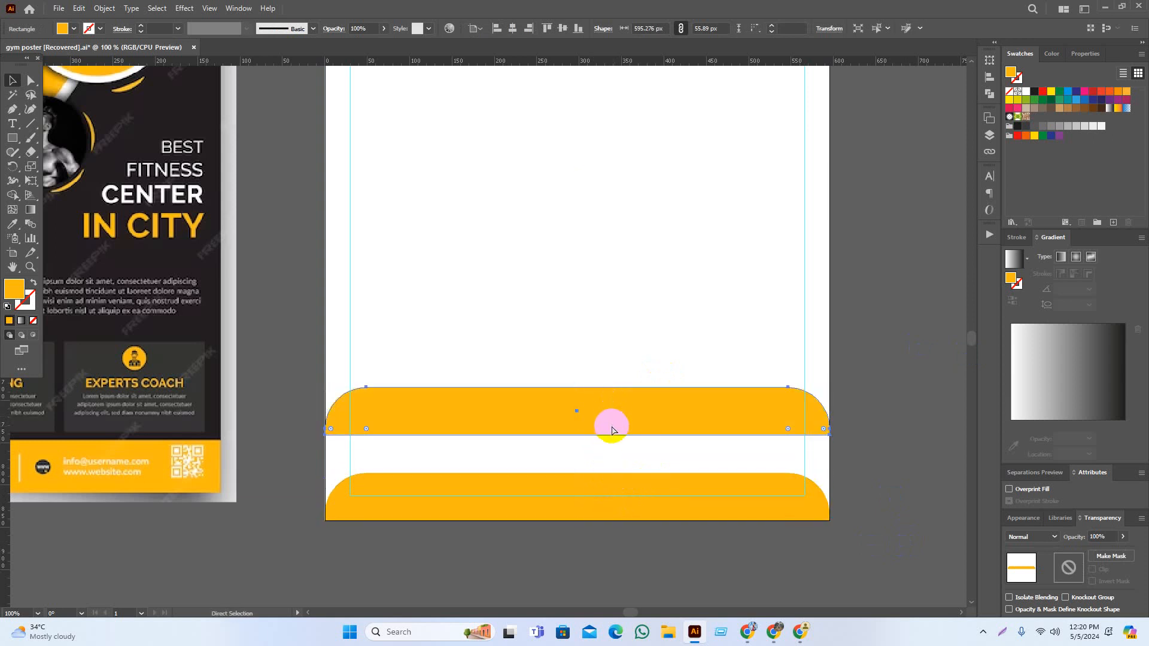
pyautogui.hotkey('ctrl', 'z')
pyautogui.click(879, 548)
# Recolour the rounded bottom bar with the near-black background colour sampled from the reference poster
pyautogui.scroll(1, 781, 570)
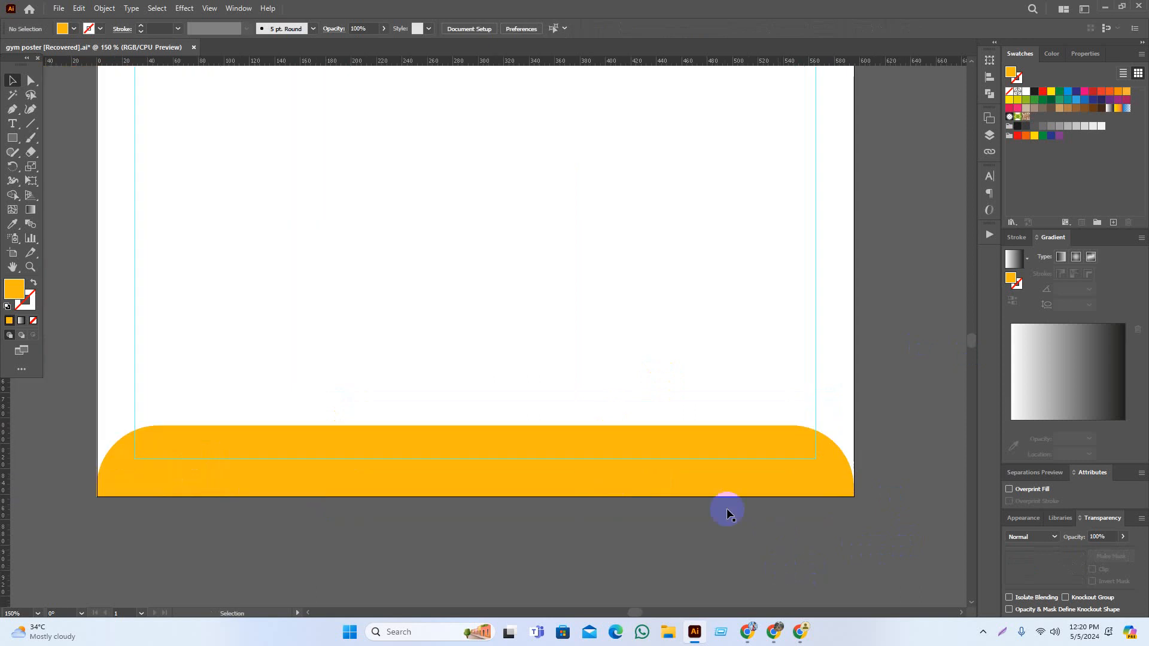
pyautogui.click(736, 478)
pyautogui.click(1026, 129)
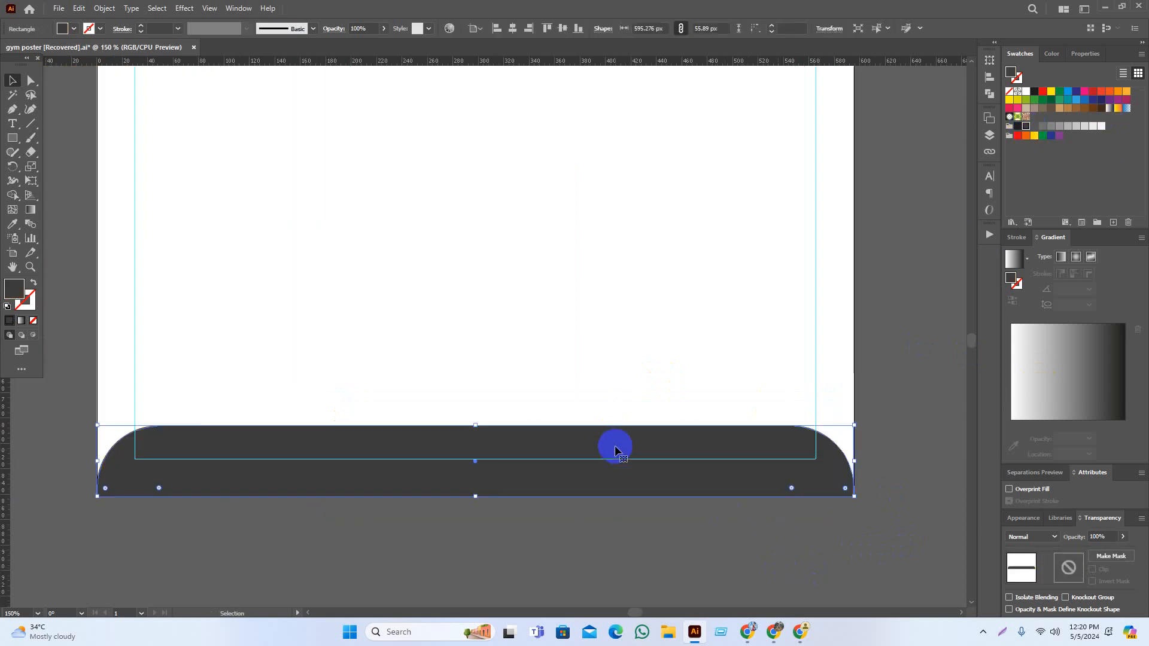
pyautogui.scroll(-2, 686, 581)
pyautogui.press('i')
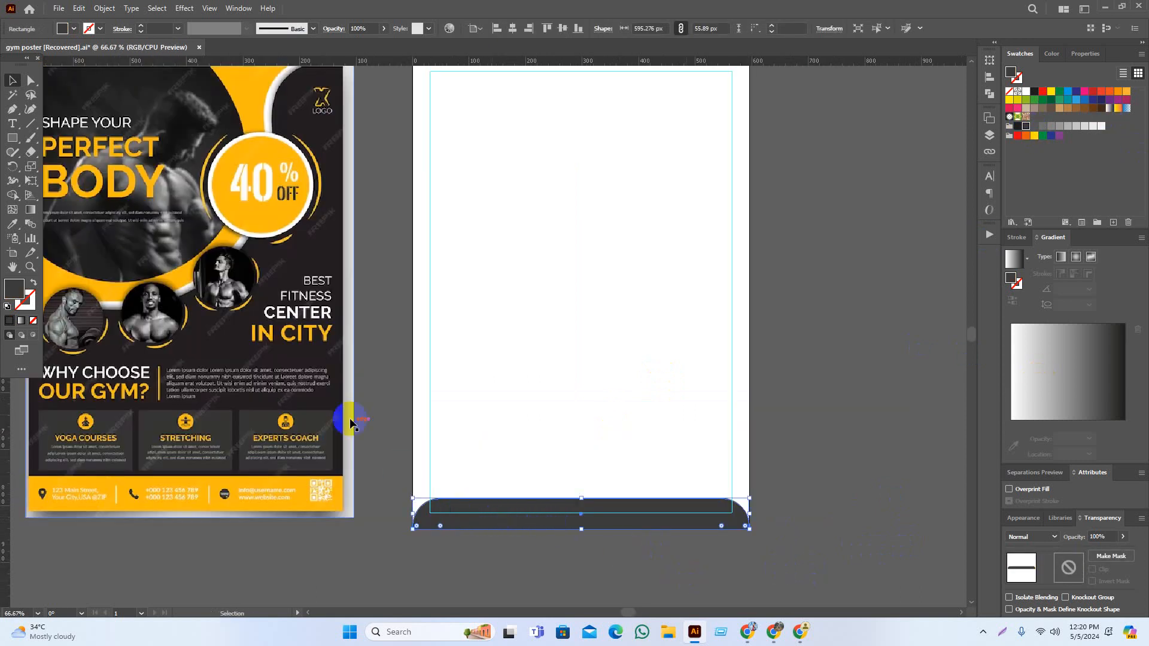
pyautogui.click(331, 248)
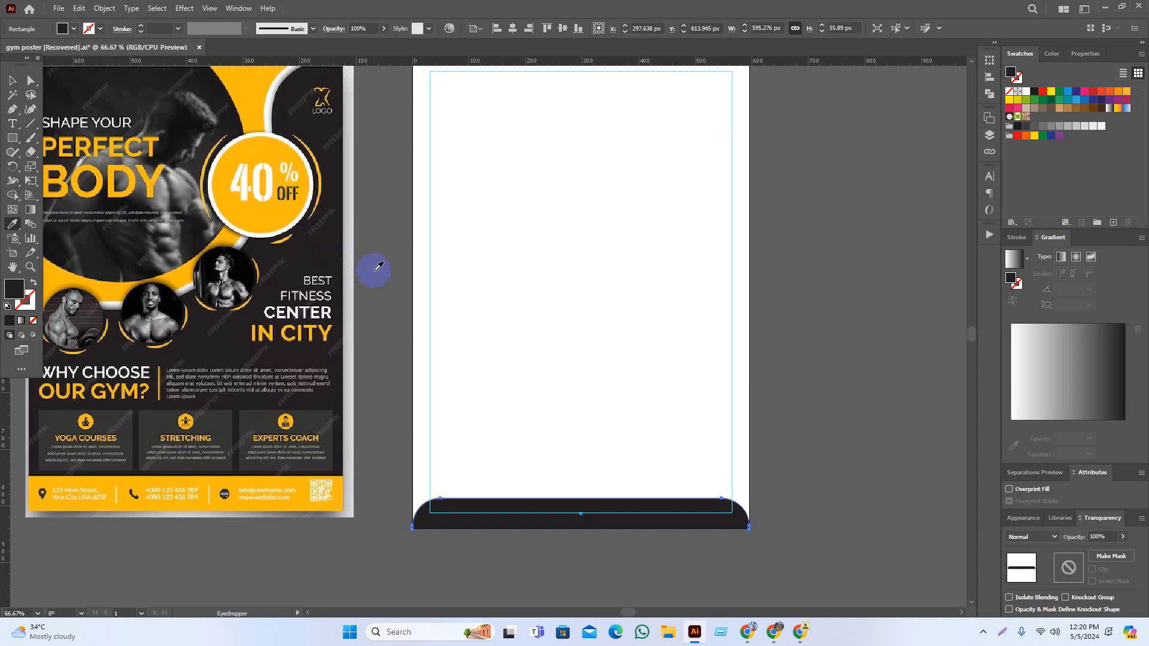
pyautogui.click(10, 80)
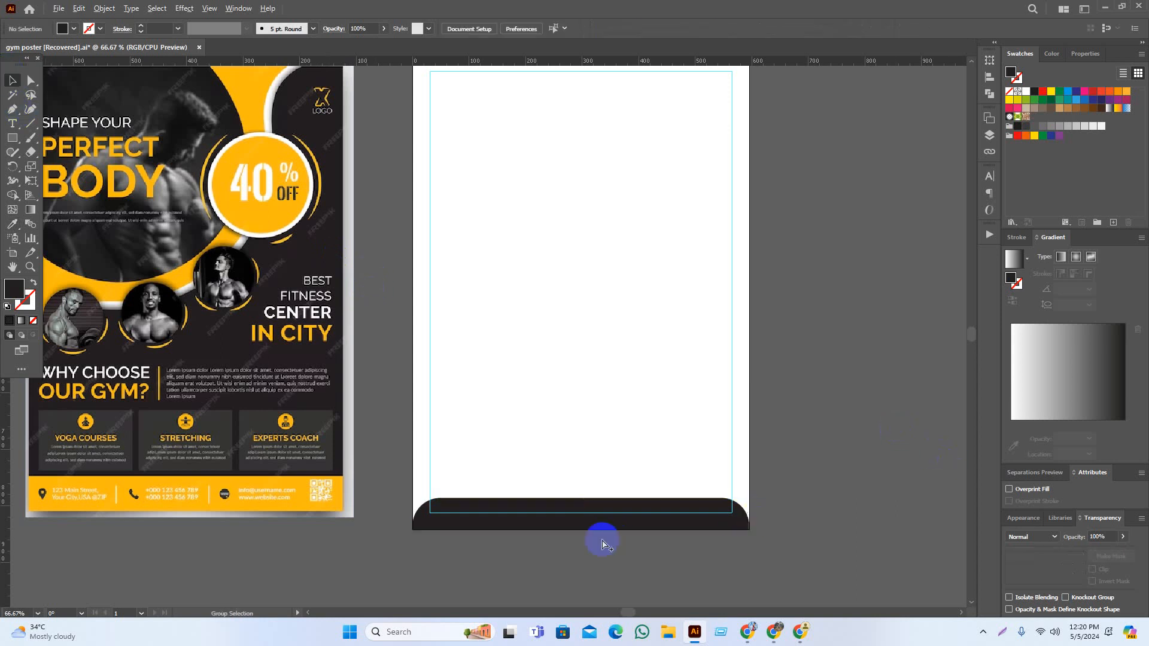
# Send the near-black footer bar to the back and widen it evenly on both sides to about 641 px
pyautogui.scroll(2, 598, 536)
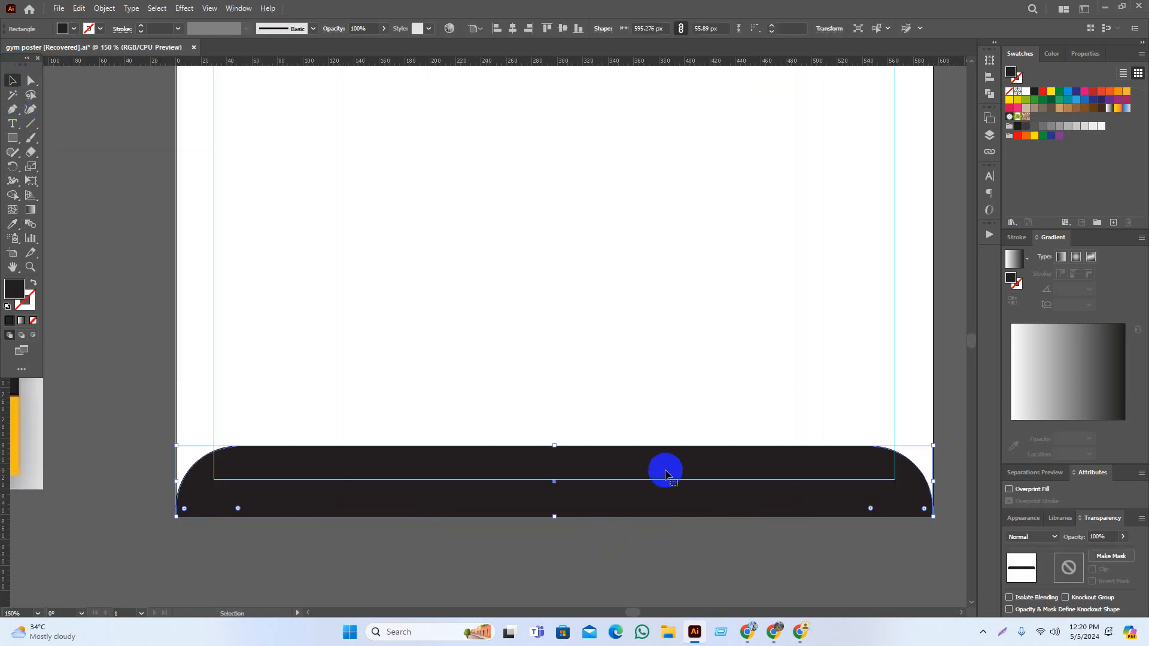
pyautogui.rightClick(674, 522)
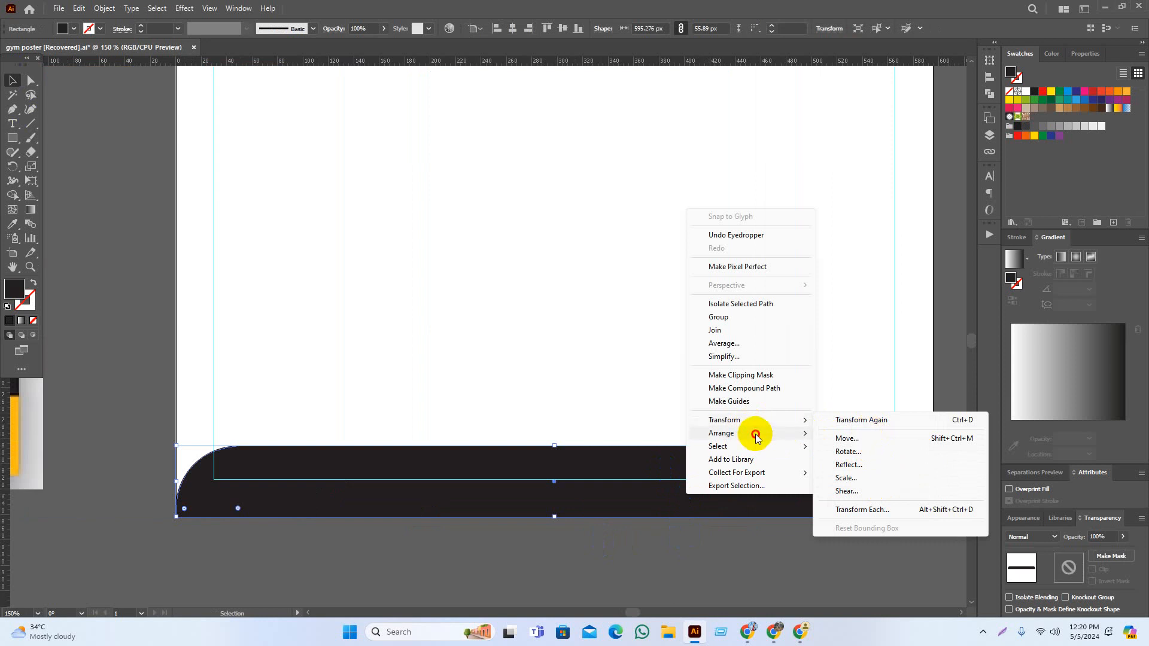
pyautogui.moveTo(767, 433)
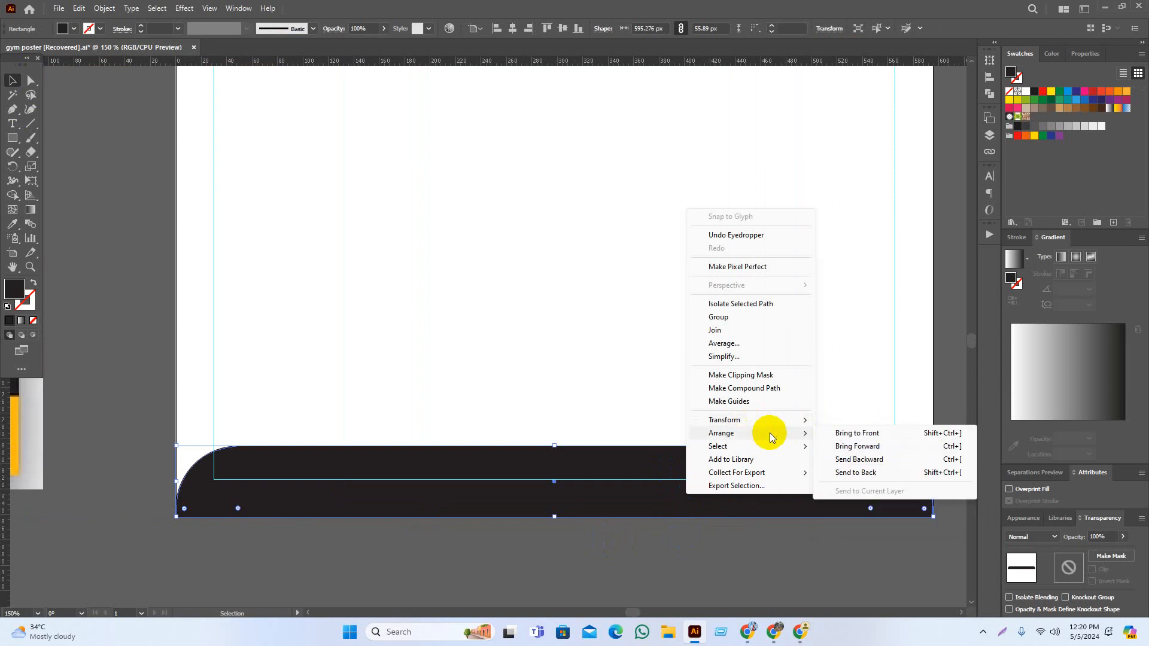
pyautogui.click(880, 473)
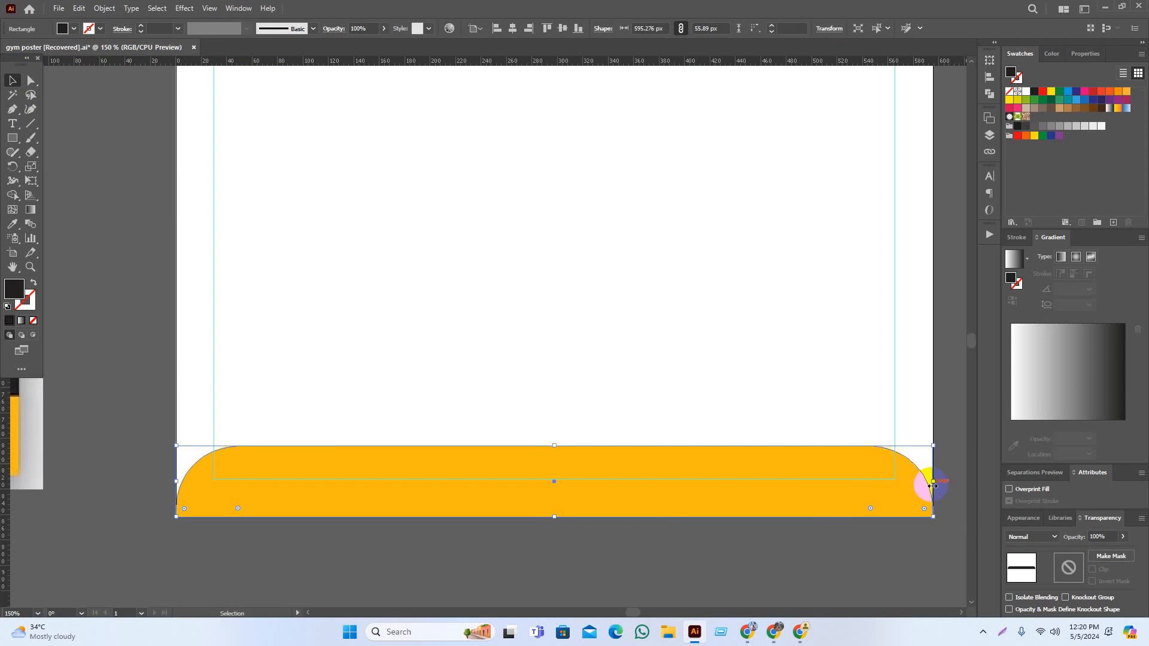
pyautogui.moveTo(932, 481); pyautogui.dragTo(963, 497)
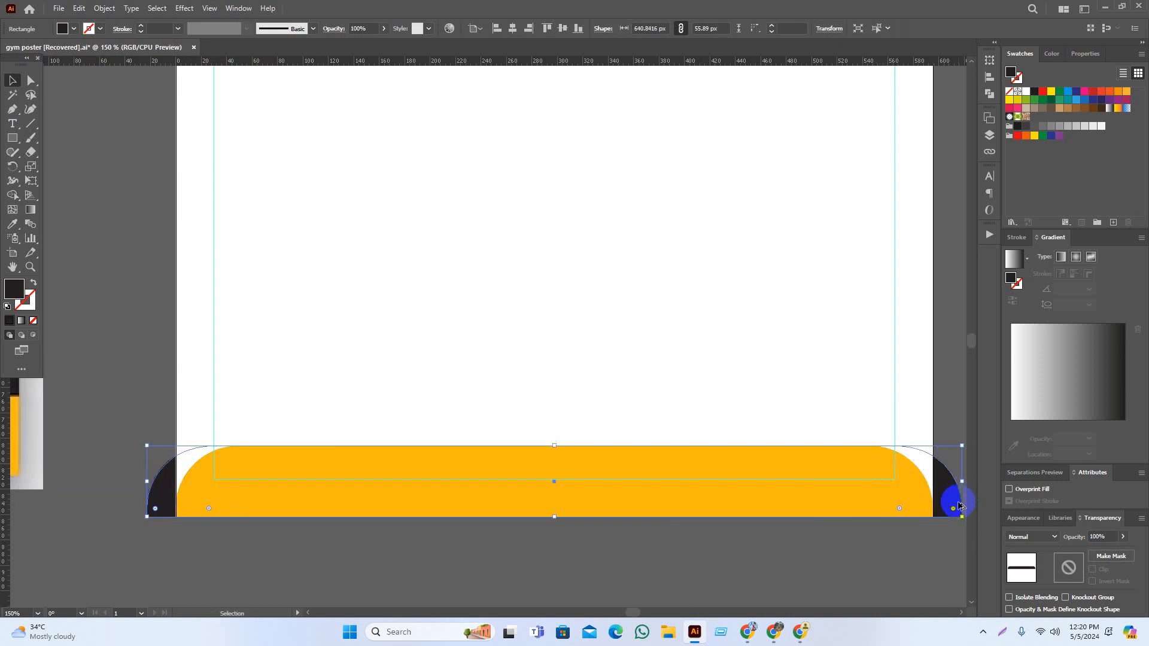
pyautogui.click(873, 567)
pyautogui.moveTo(874, 568); pyautogui.dragTo(823, 571)
# Bring the dark footer bar forward two levels in the stacking order
pyautogui.click(905, 493)
pyautogui.rightClick(906, 493)
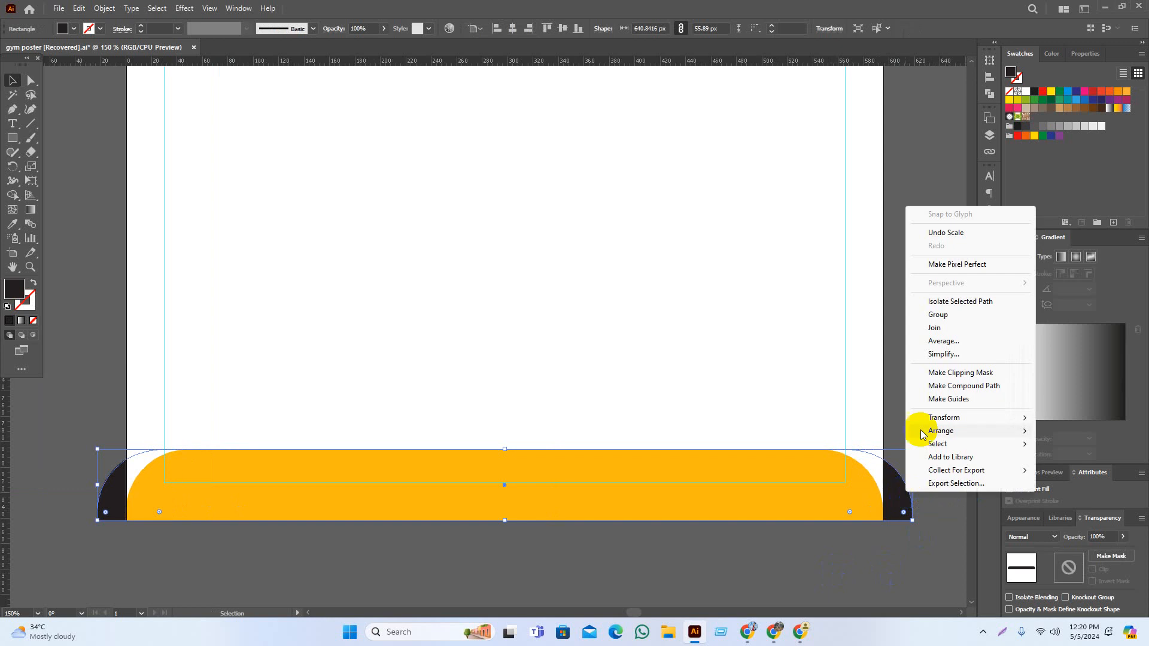
pyautogui.moveTo(949, 432)
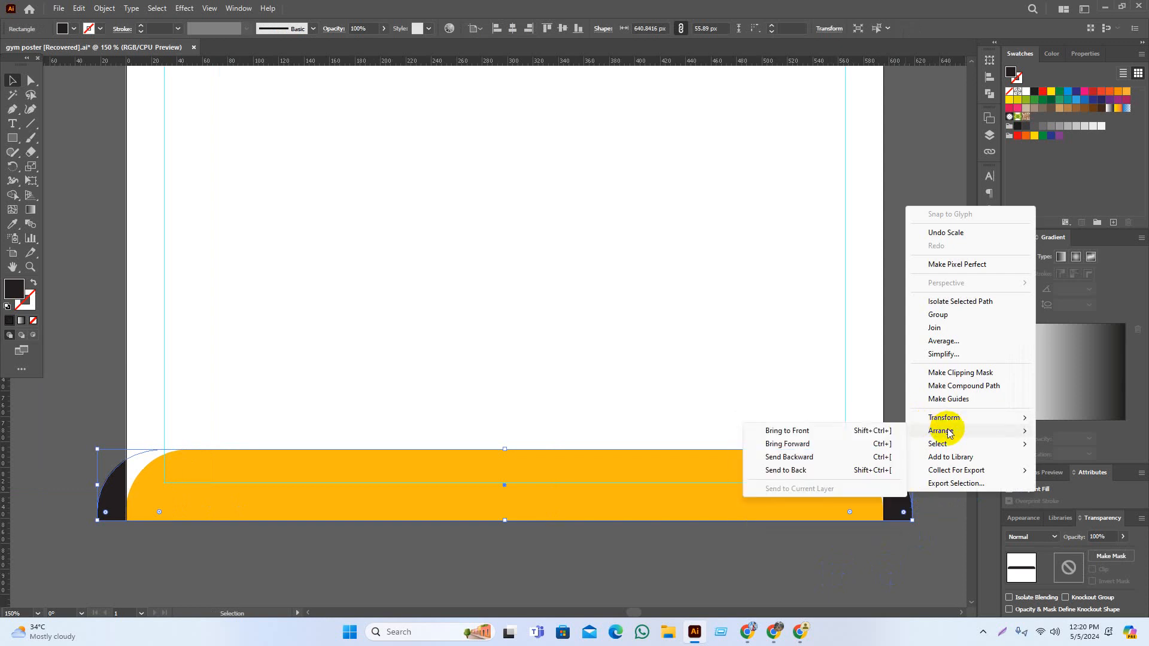
pyautogui.click(835, 444)
pyautogui.rightClick(844, 451)
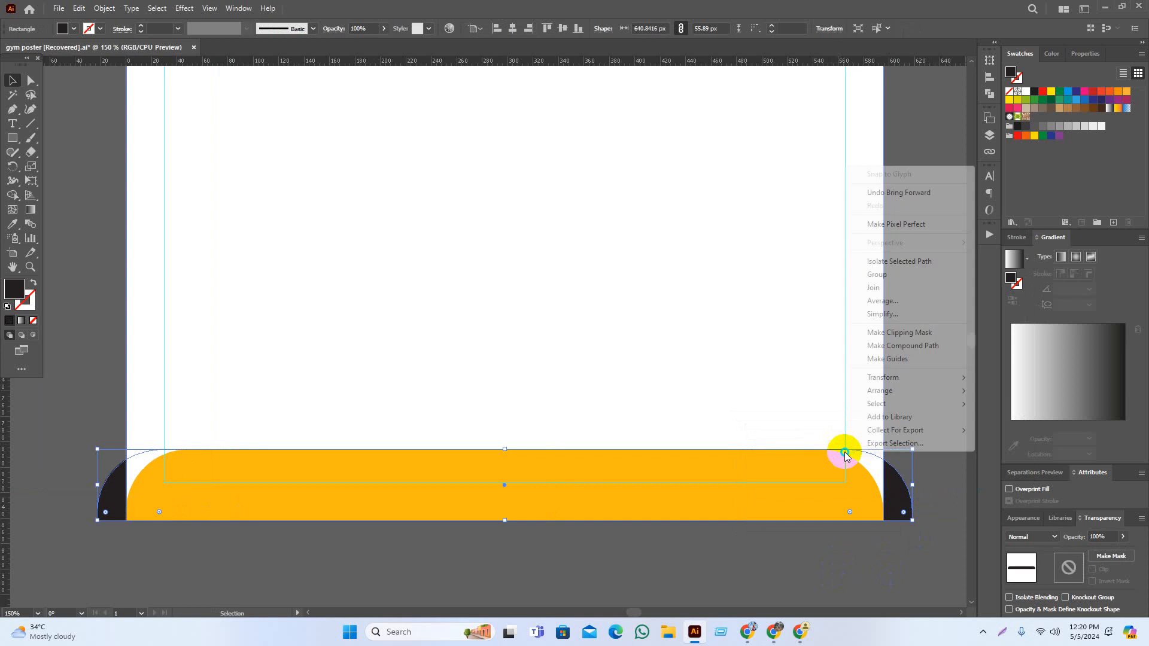
pyautogui.moveTo(902, 390)
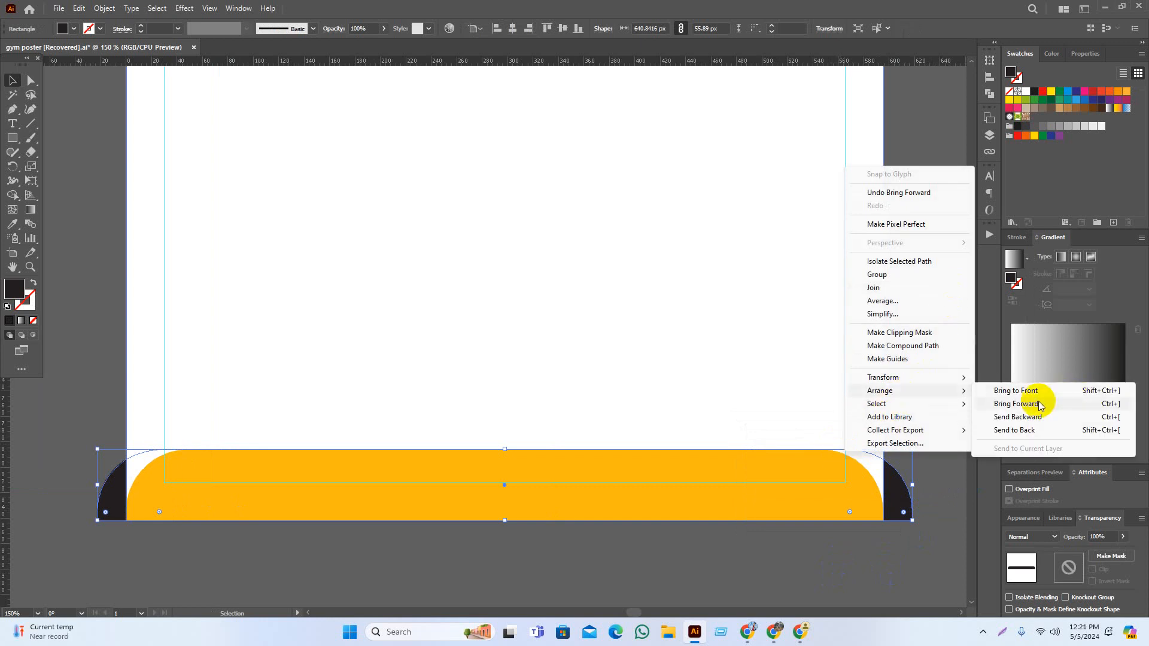
pyautogui.click(1039, 404)
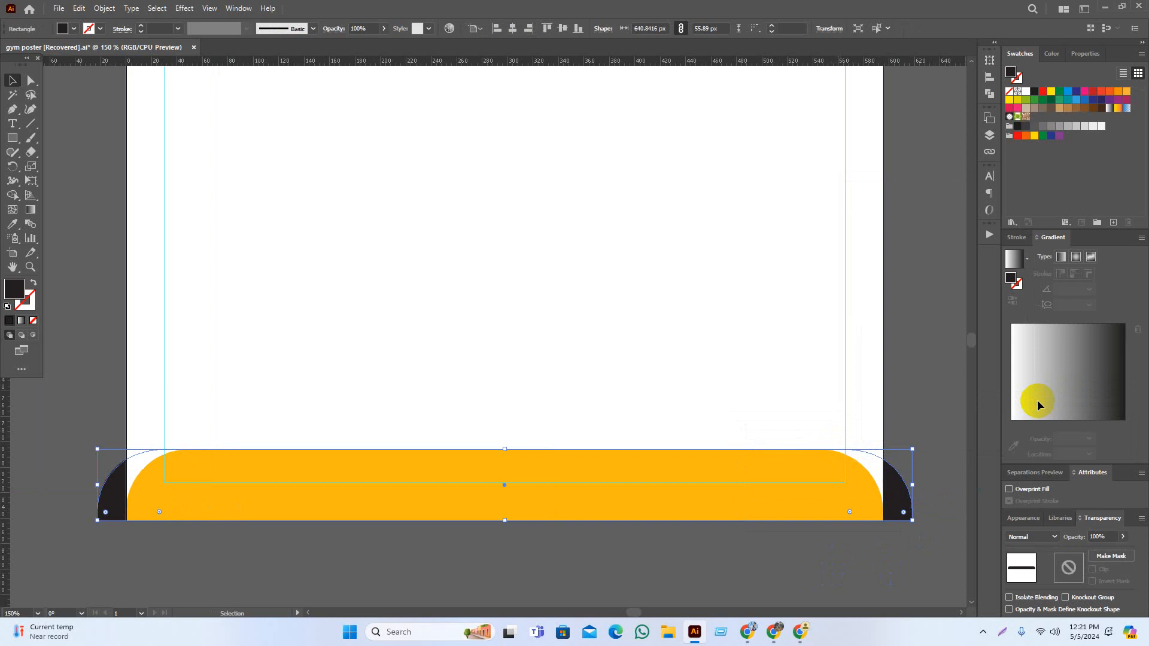
# Reorder the objects in Layer 1 so the dark bar sits above the white background rectangle and below the yellow bar
pyautogui.moveTo(911, 348); pyautogui.dragTo(886, 374)
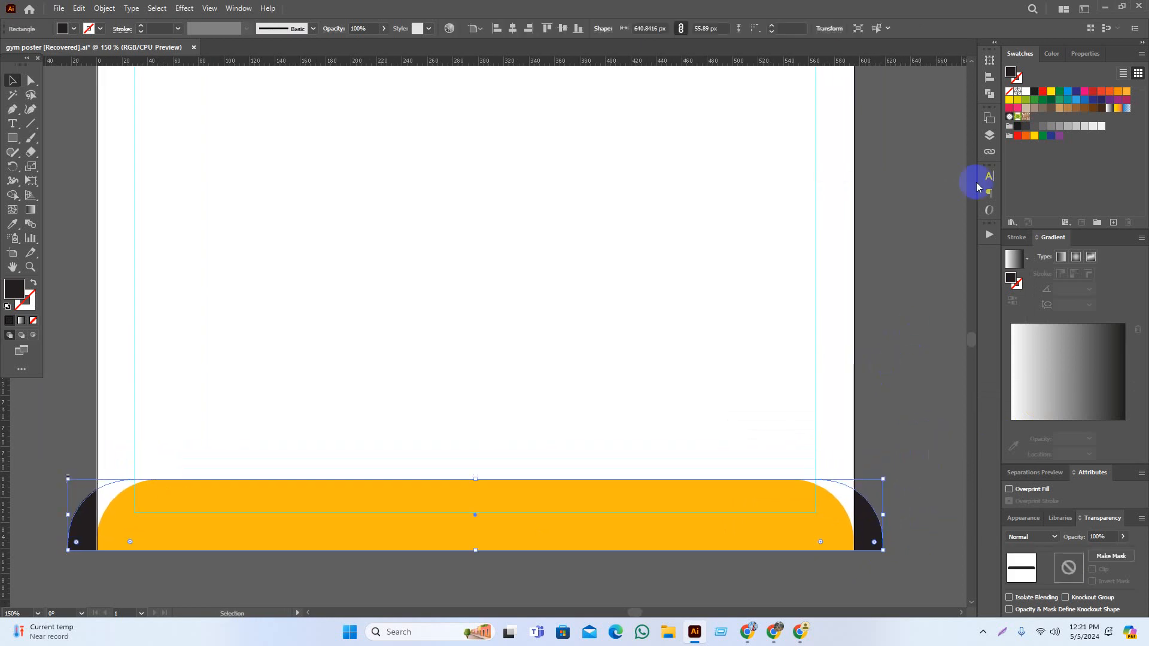
pyautogui.click(989, 136)
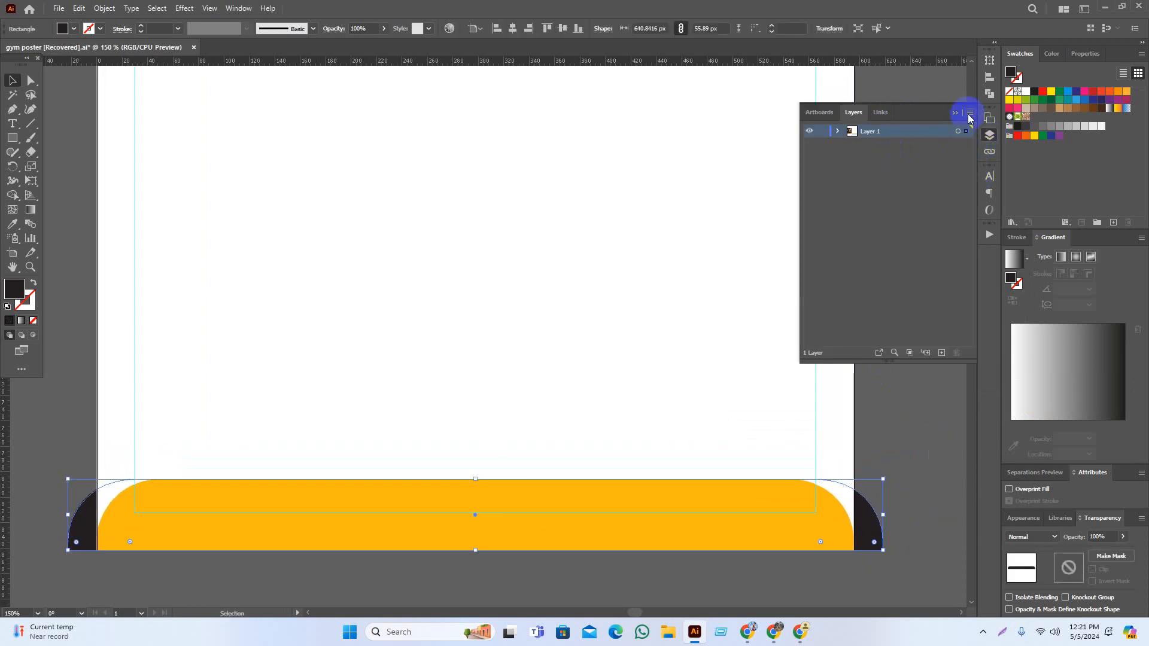
pyautogui.click(990, 138)
pyautogui.click(988, 138)
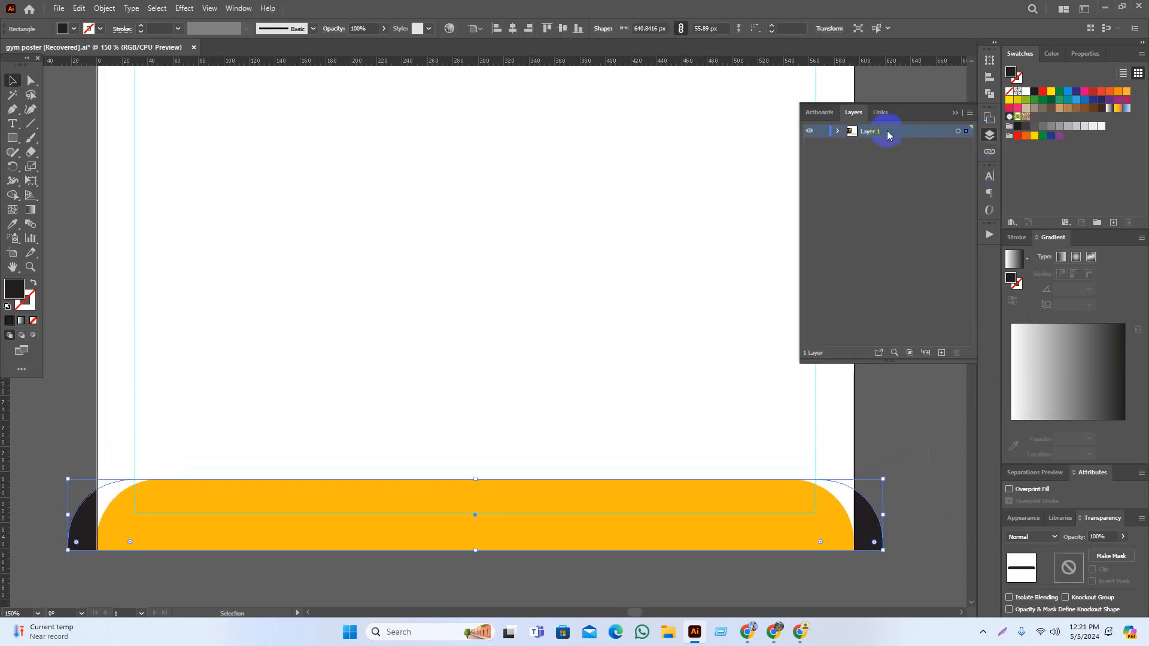
pyautogui.click(836, 131)
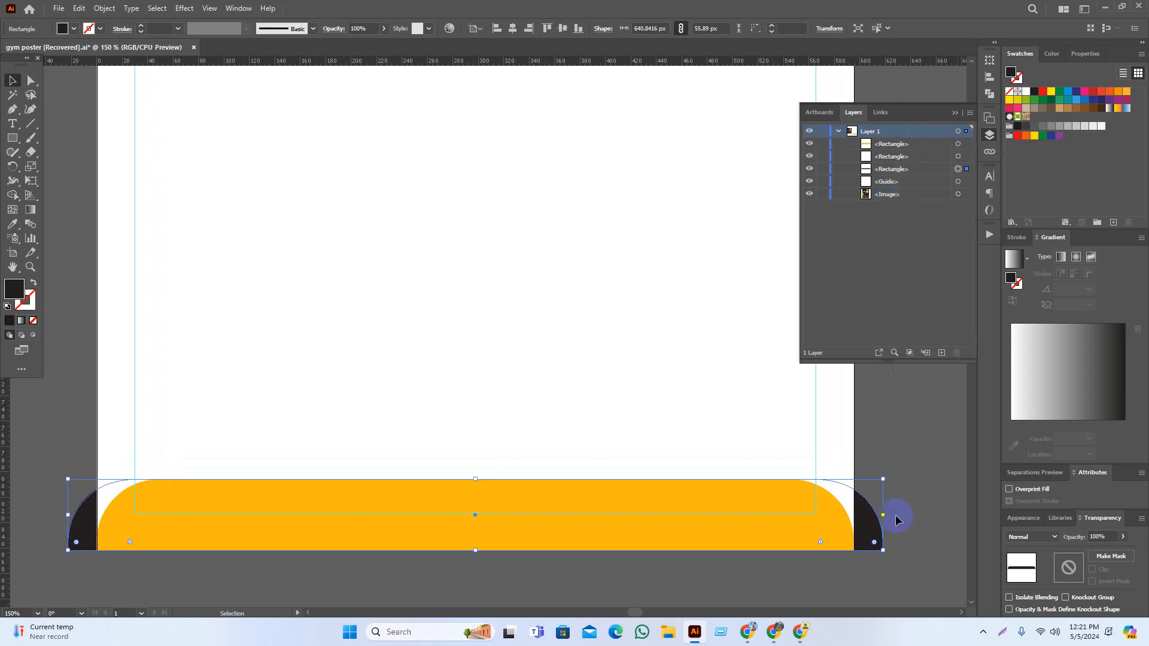
pyautogui.click(908, 174)
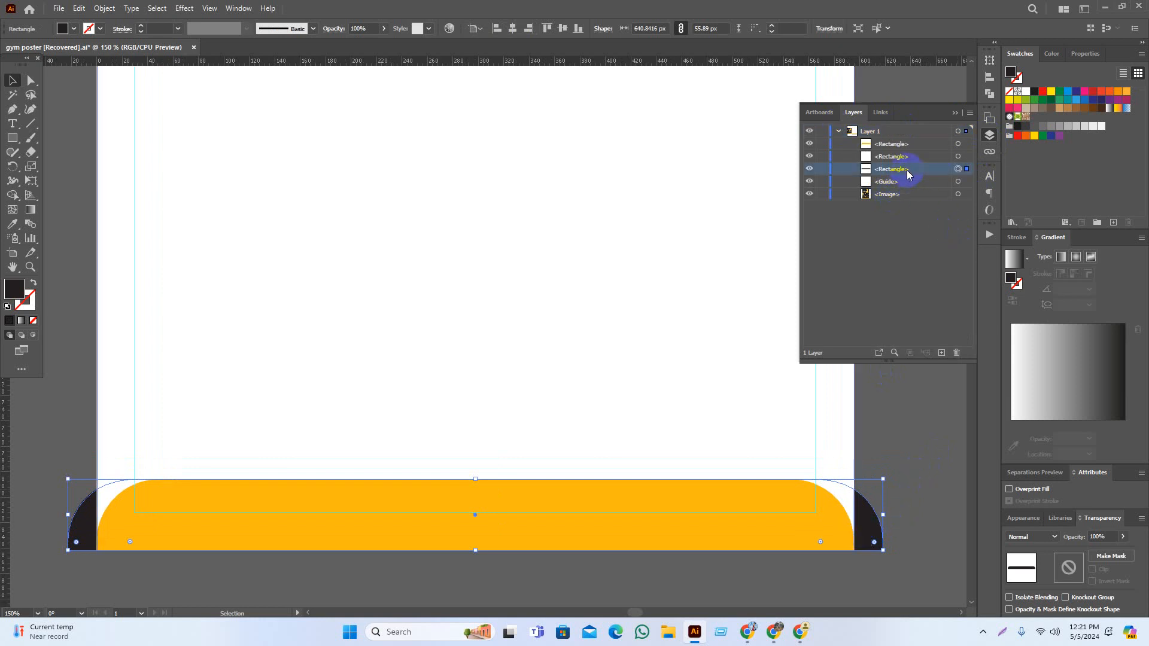
pyautogui.moveTo(902, 170); pyautogui.dragTo(904, 154)
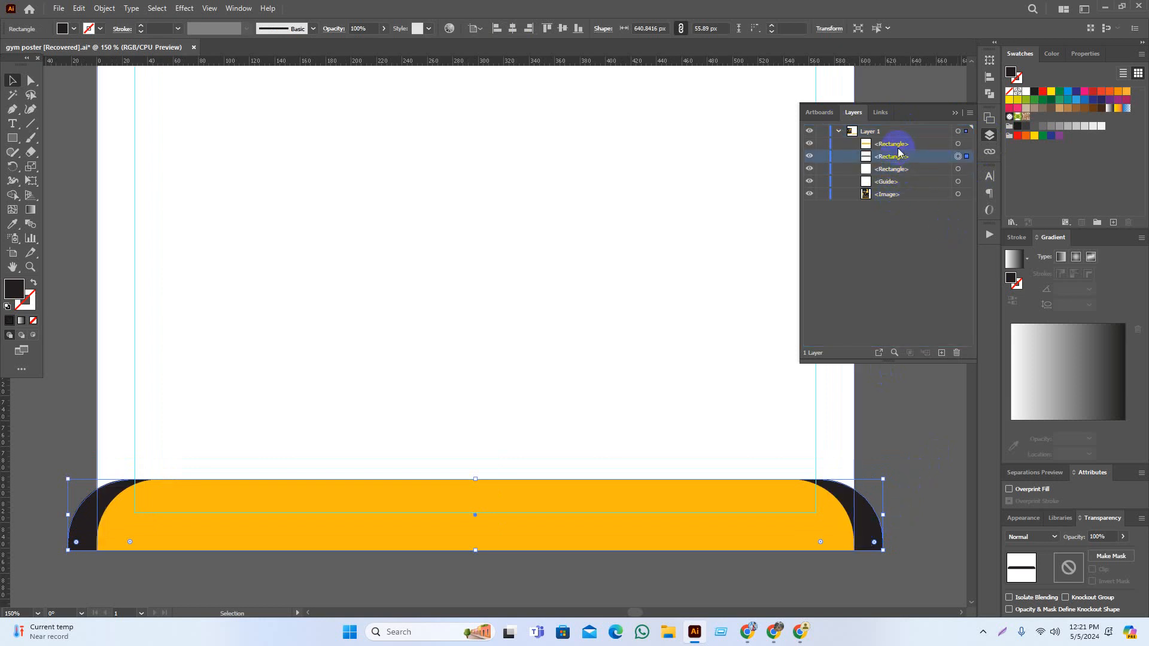
# Narrow the dark bar evenly on both sides to about 626 px wide
pyautogui.click(908, 492)
pyautogui.click(855, 534)
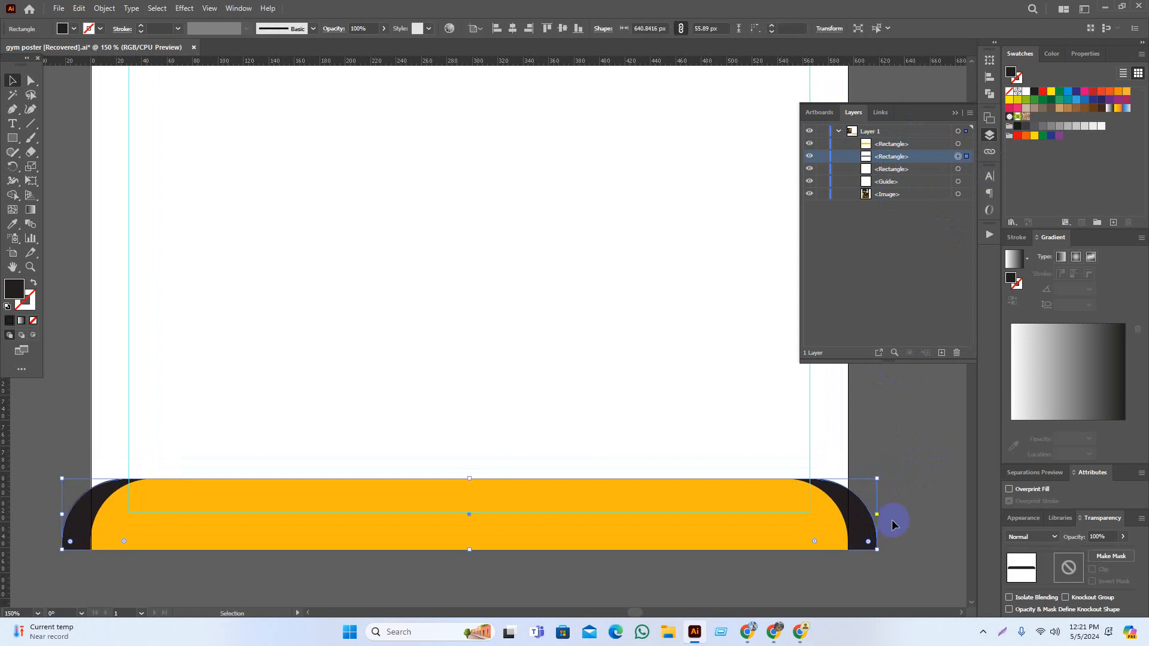
pyautogui.moveTo(876, 516); pyautogui.dragTo(904, 527)
pyautogui.click(903, 523)
# Trim the dark bar's ends that extend beyond the artboard with the Shape Builder, using both bars and the white background, and deselect
pyautogui.click(869, 512)
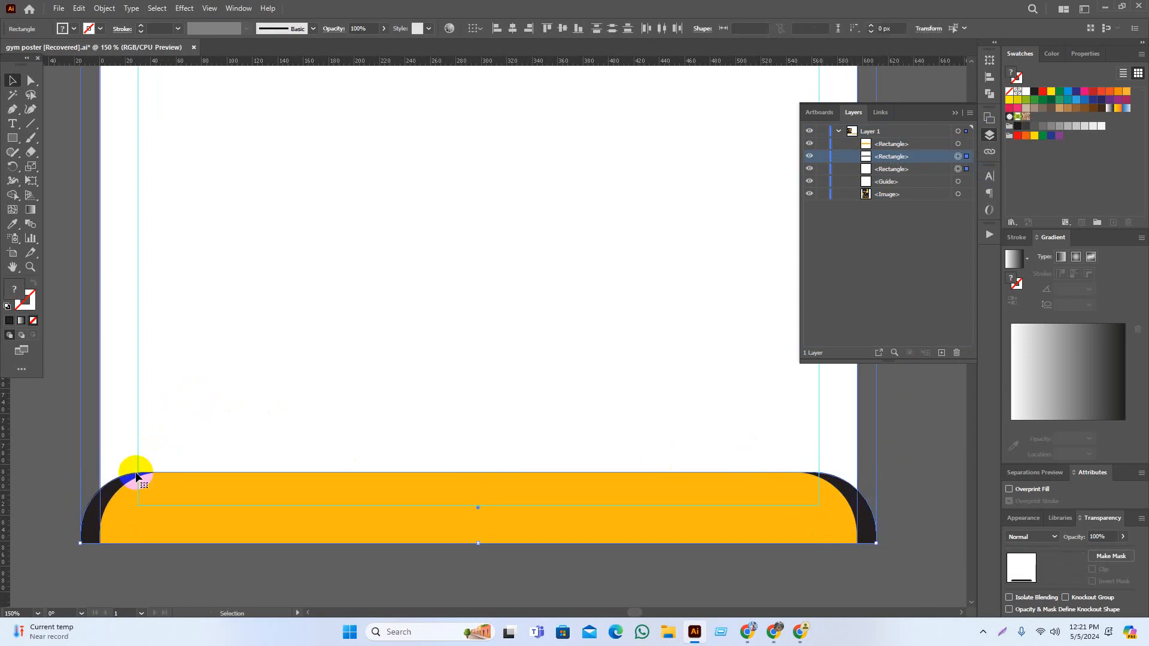
pyautogui.moveTo(44, 449); pyautogui.dragTo(567, 593)
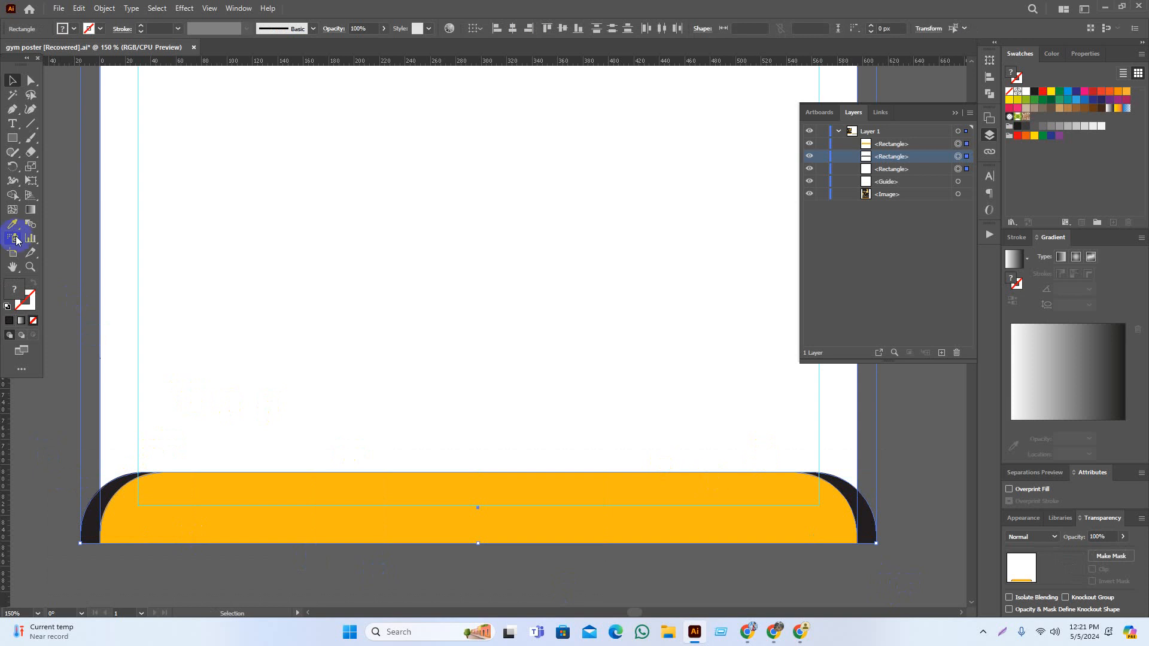
pyautogui.click(12, 195)
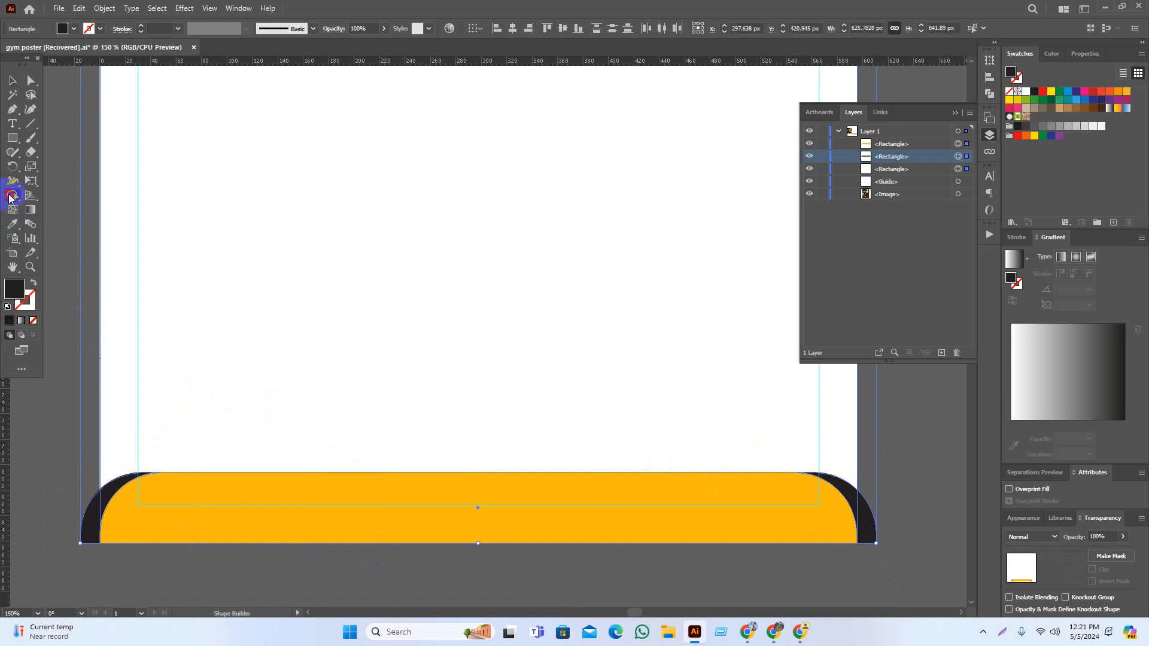
pyautogui.keyDown('alt'); pyautogui.click(91, 514); pyautogui.keyUp('alt')
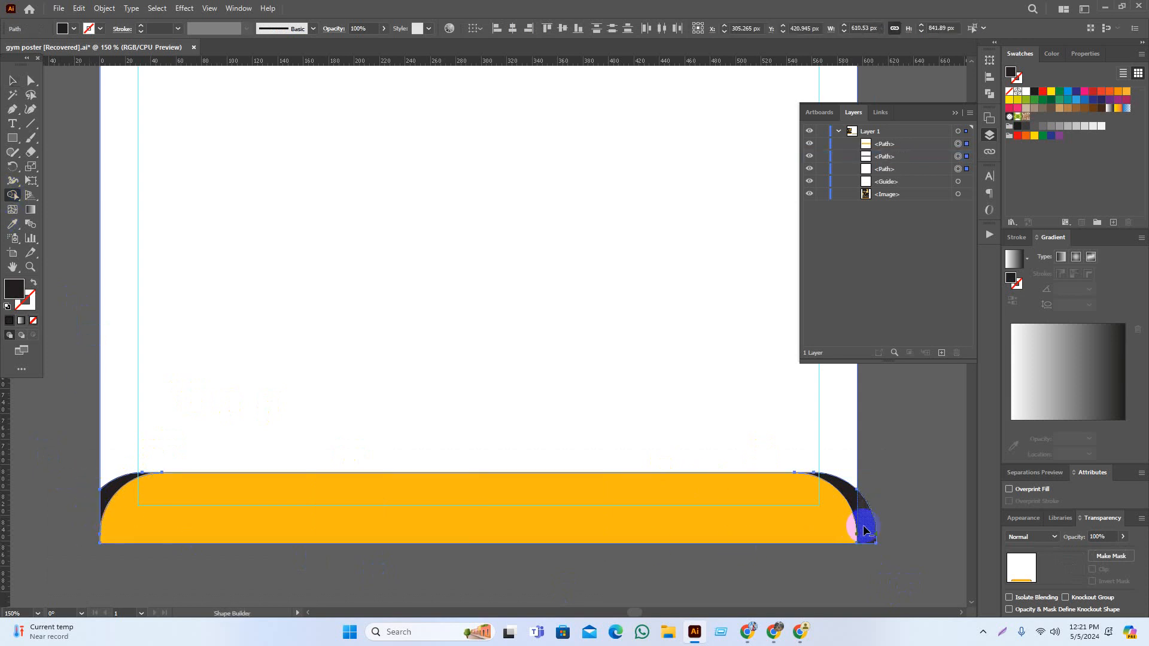
pyautogui.press('v')
pyautogui.click(902, 511)
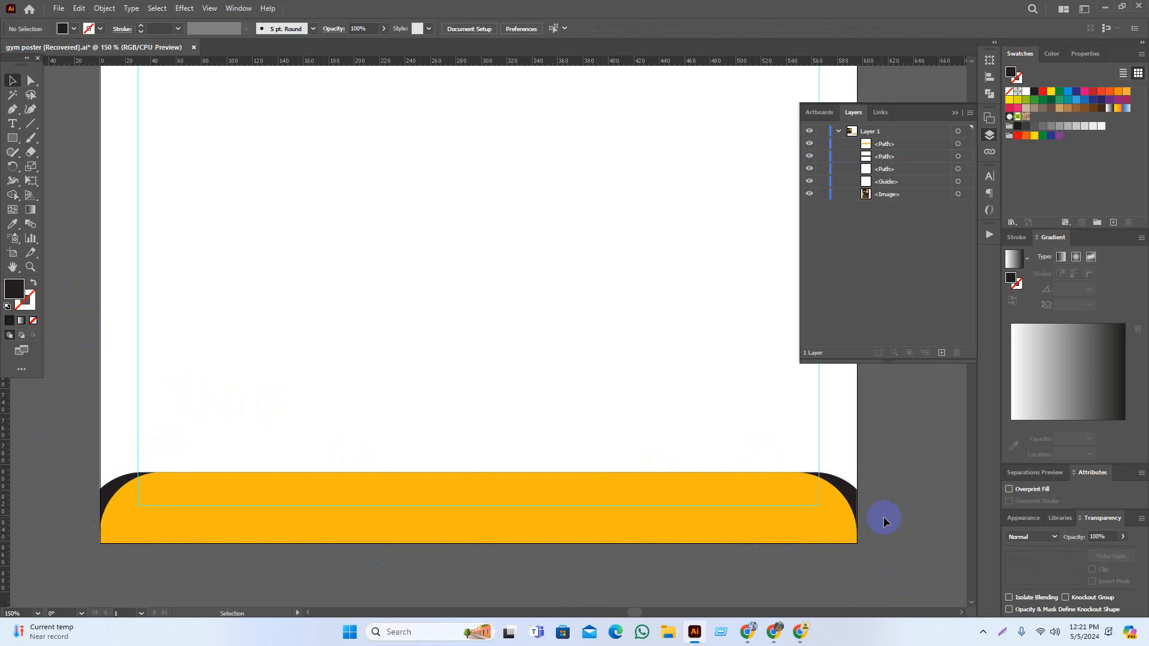
pyautogui.scroll(-2, 867, 508)
pyautogui.hscroll(3, 869, 513)
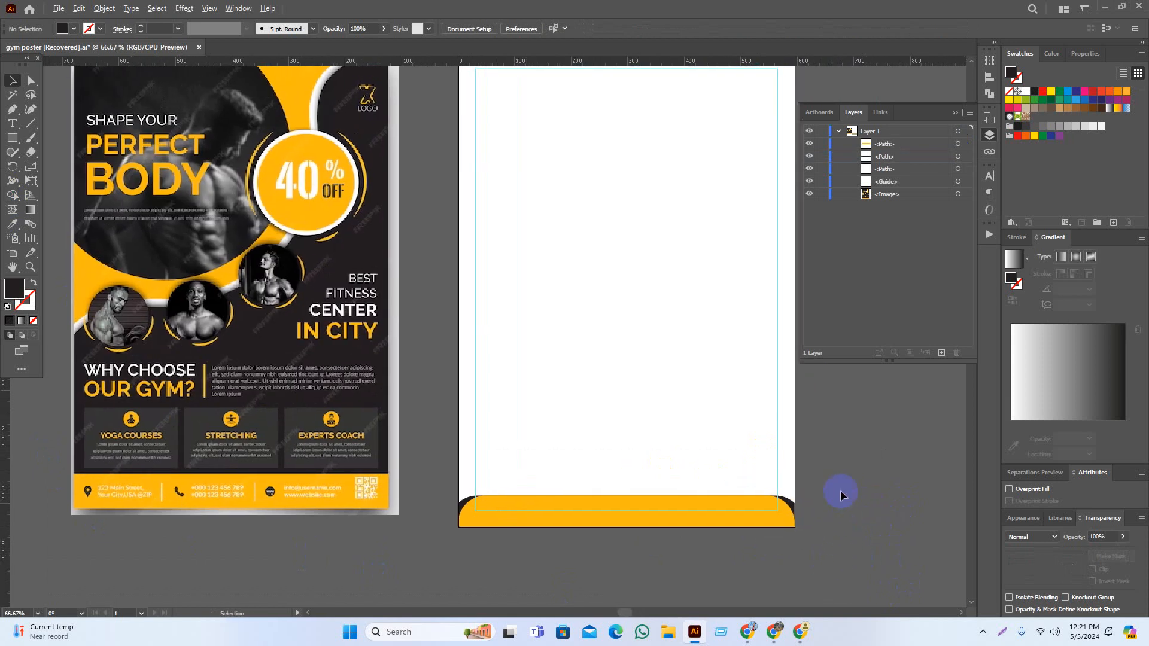
# Recolour the dark bar behind the yellow footer with the dark grey swatch from the greys group and deselect
pyautogui.scroll(2, 836, 487)
pyautogui.click(767, 509)
pyautogui.click(1035, 138)
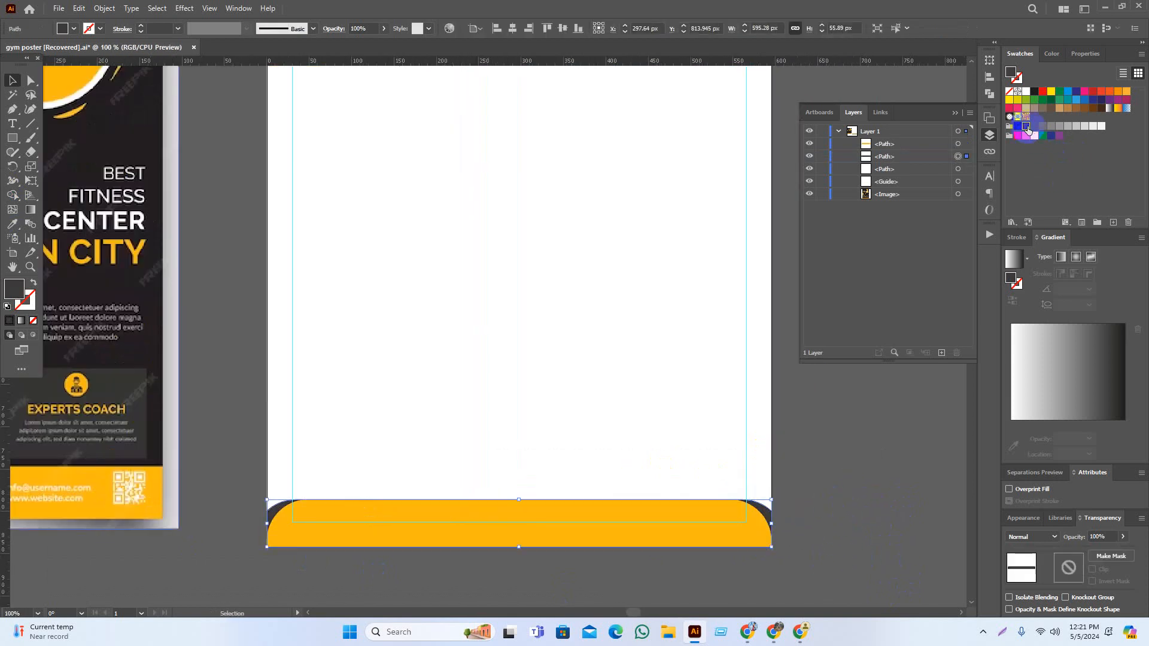
pyautogui.click(839, 534)
pyautogui.scroll(-2, 846, 531)
pyautogui.hscroll(3, 826, 531)
pyautogui.scroll(1, 826, 531)
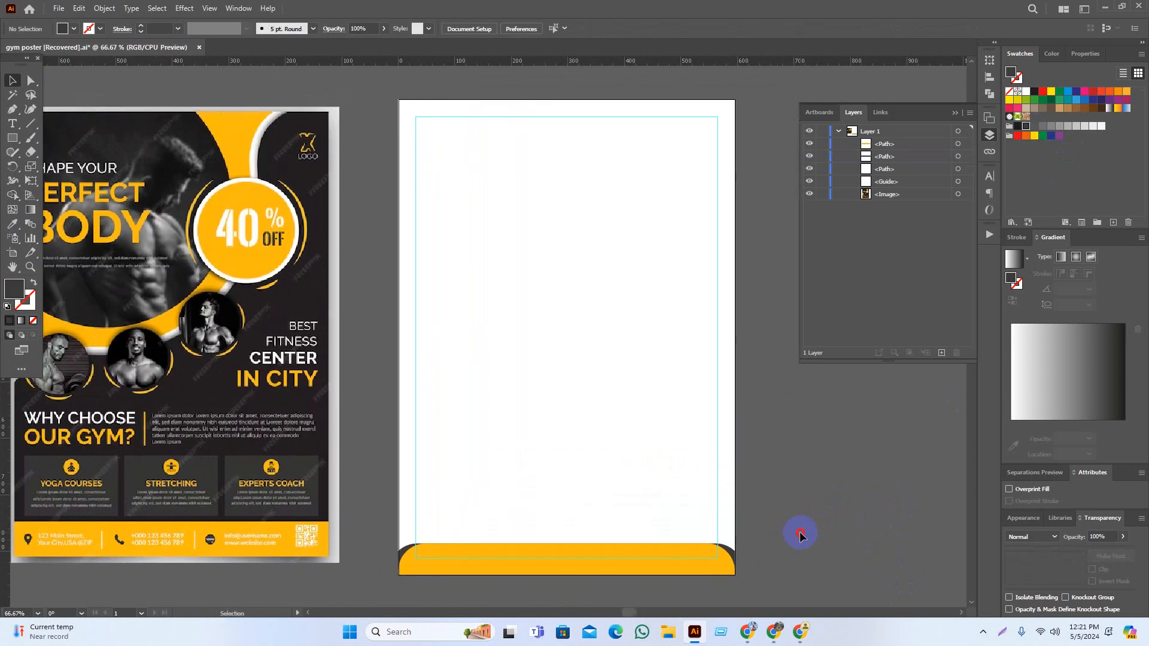
# Draw a dark grey hexagon about 481 px wide, centred near the artboard's upper-right corner
pyautogui.click(14, 137)
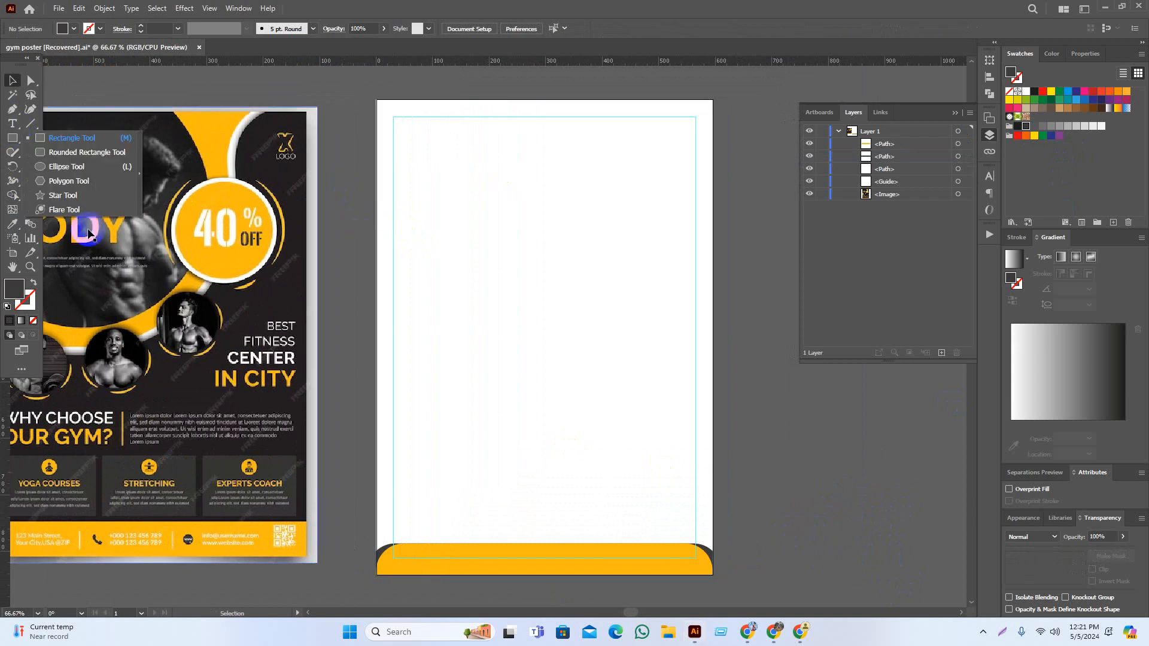
pyautogui.click(54, 181)
pyautogui.moveTo(546, 190); pyautogui.dragTo(455, 206)
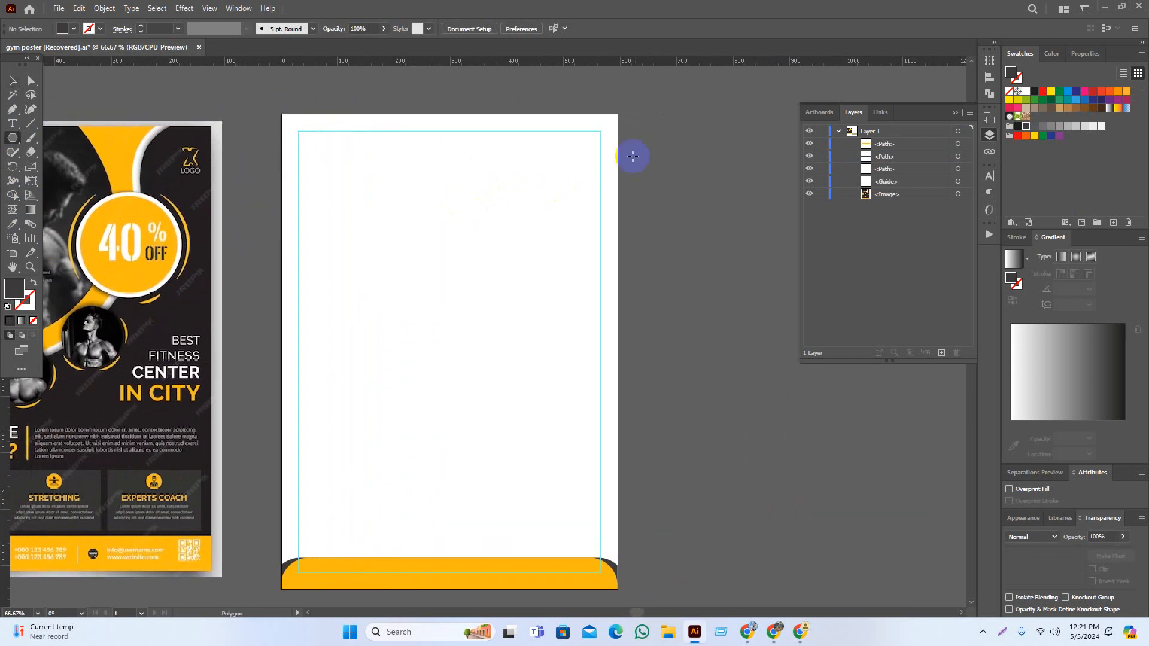
pyautogui.moveTo(611, 121); pyautogui.dragTo(675, 239)
pyautogui.press('v')
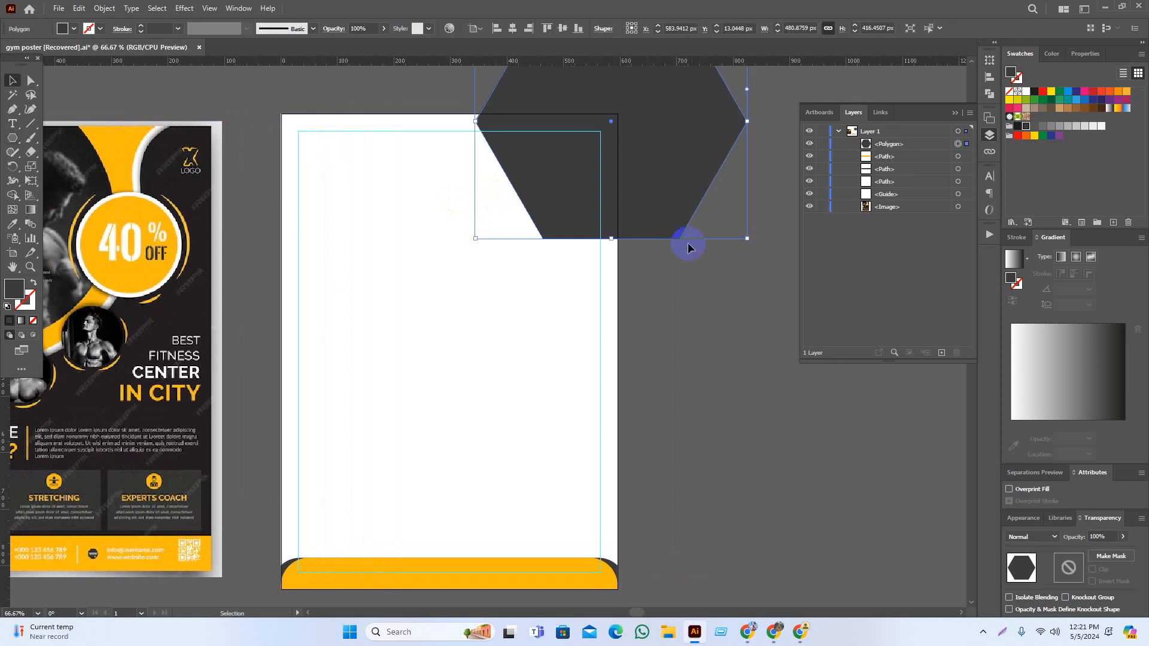
# Move the hexagon down and inward over the artboard's upper-right area and rotate it slightly counter-clockwise
pyautogui.scroll(1, 687, 263)
pyautogui.moveTo(678, 192); pyautogui.dragTo(629, 252)
pyautogui.moveTo(703, 331); pyautogui.dragTo(671, 258)
pyautogui.moveTo(674, 173); pyautogui.dragTo(673, 171)
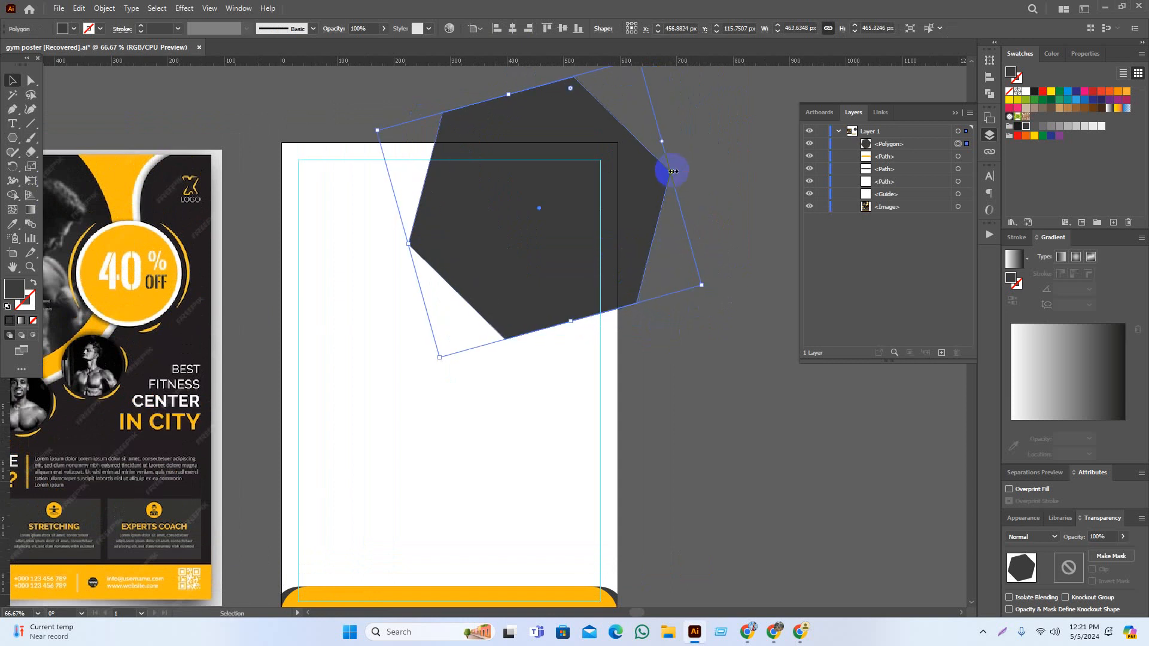
# Enlarge the rotated hexagon to about 541 px wide, nudge it slightly to the right and deselect
pyautogui.moveTo(674, 172); pyautogui.dragTo(694, 175)
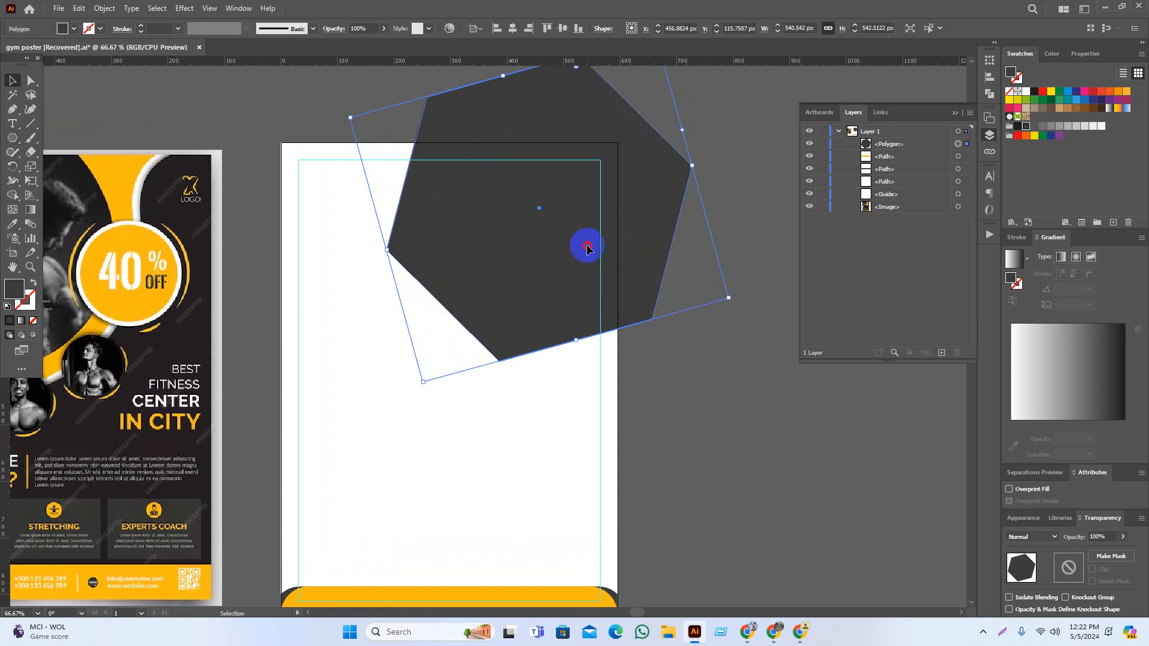
pyautogui.moveTo(587, 246); pyautogui.dragTo(593, 246)
pyautogui.click(662, 379)
pyautogui.press('space')
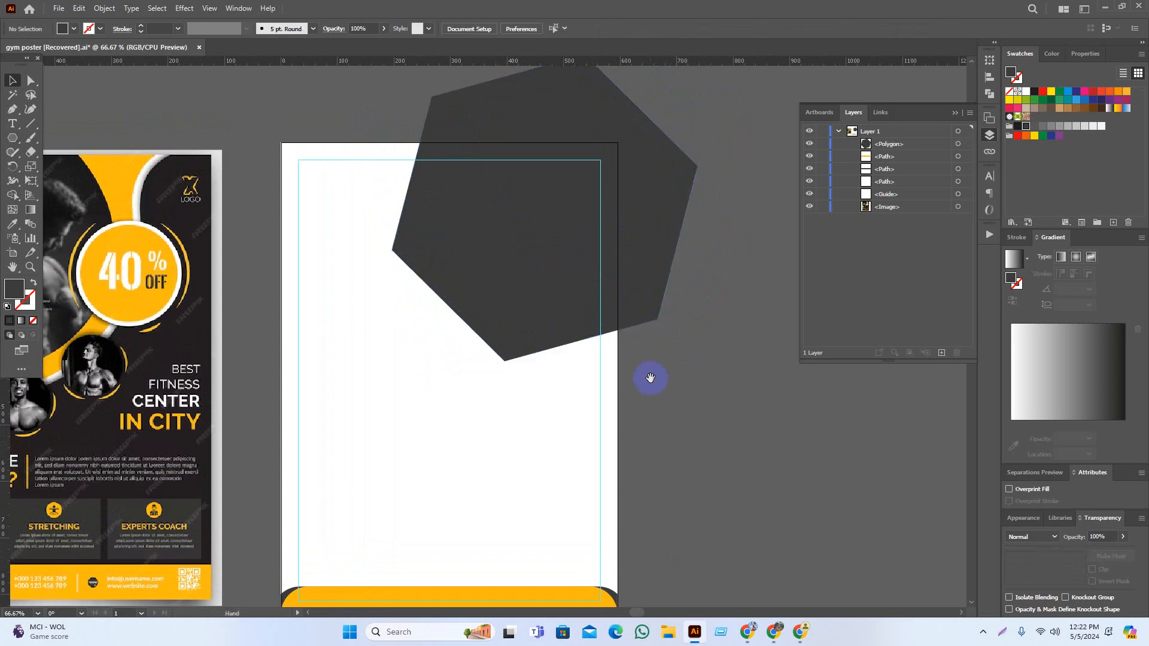
pyautogui.moveTo(651, 378); pyautogui.dragTo(728, 382)
pyautogui.press('space')
pyautogui.moveTo(781, 432); pyautogui.dragTo(800, 429)
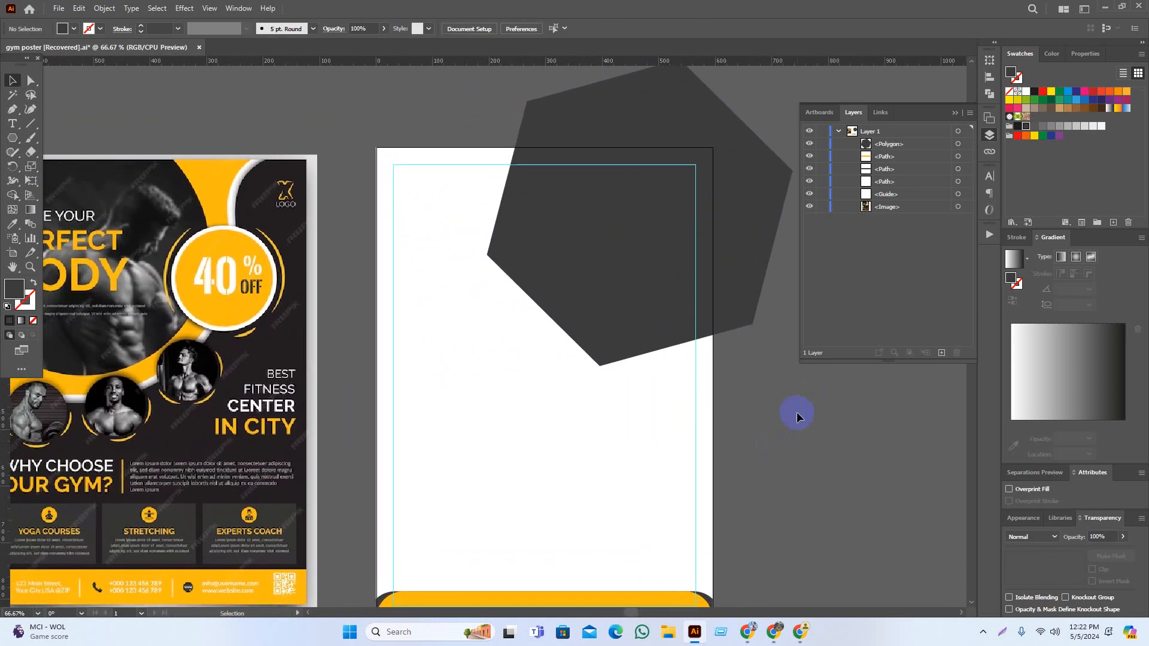
# Try to trim the dark hexagon to the artboard's upper and right edges with Shape Builder, and undo the trim
pyautogui.click(641, 210)
pyautogui.press('space')
pyautogui.moveTo(660, 198); pyautogui.dragTo(601, 208)
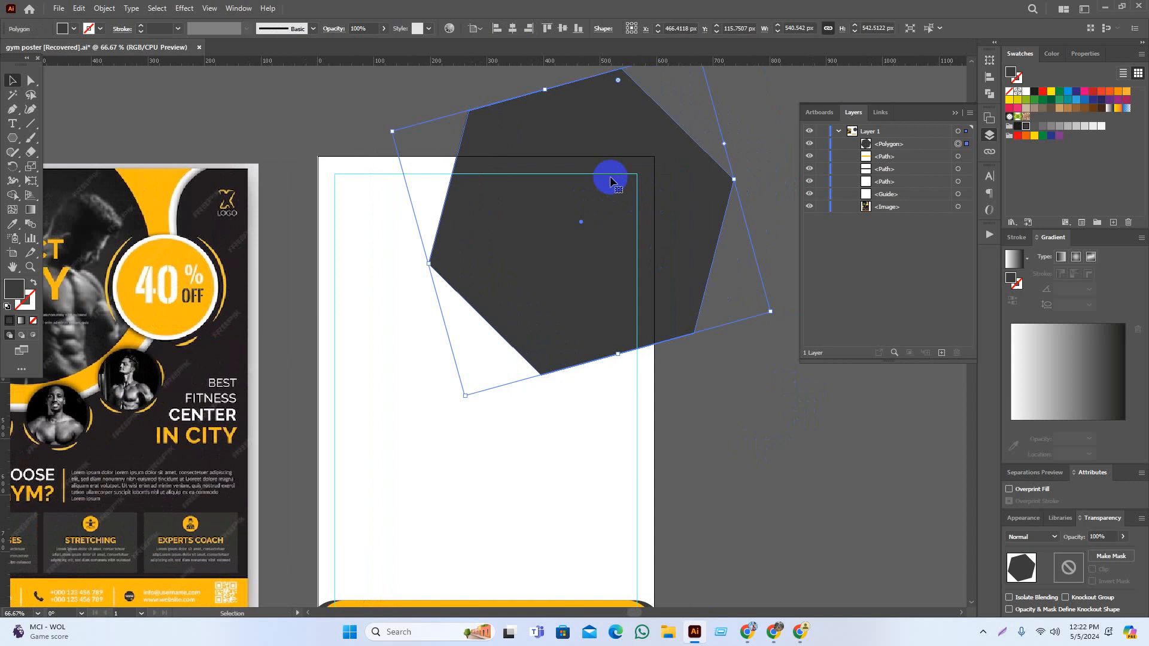
pyautogui.keyDown('shift'); pyautogui.click(389, 210); pyautogui.keyUp('shift')
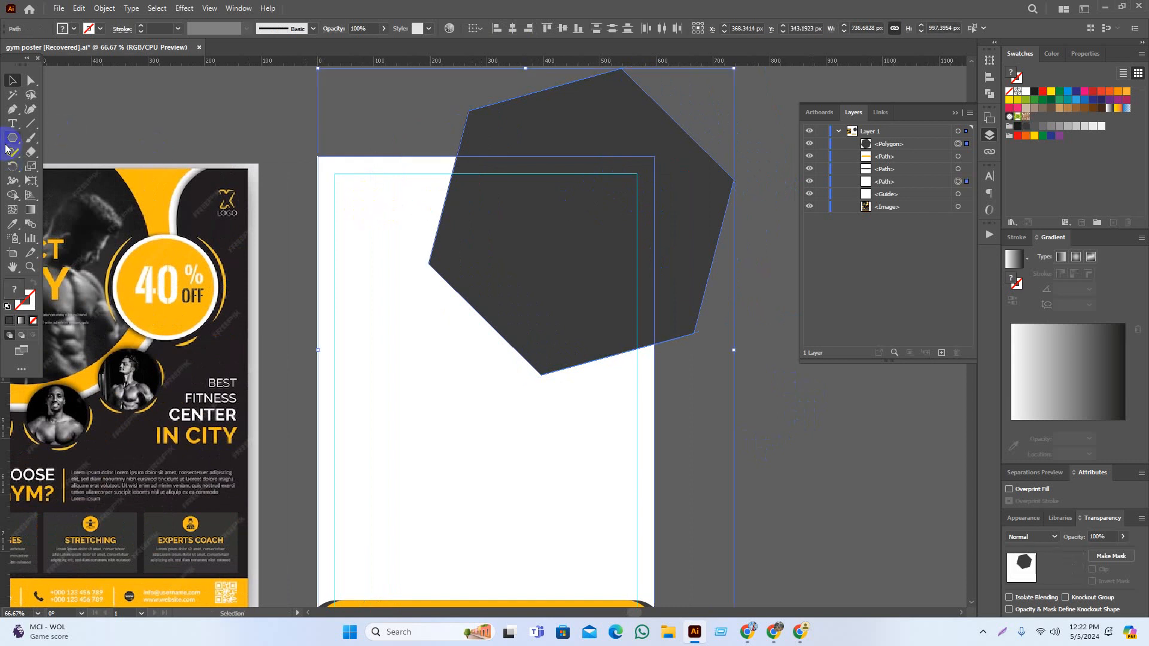
pyautogui.click(12, 195)
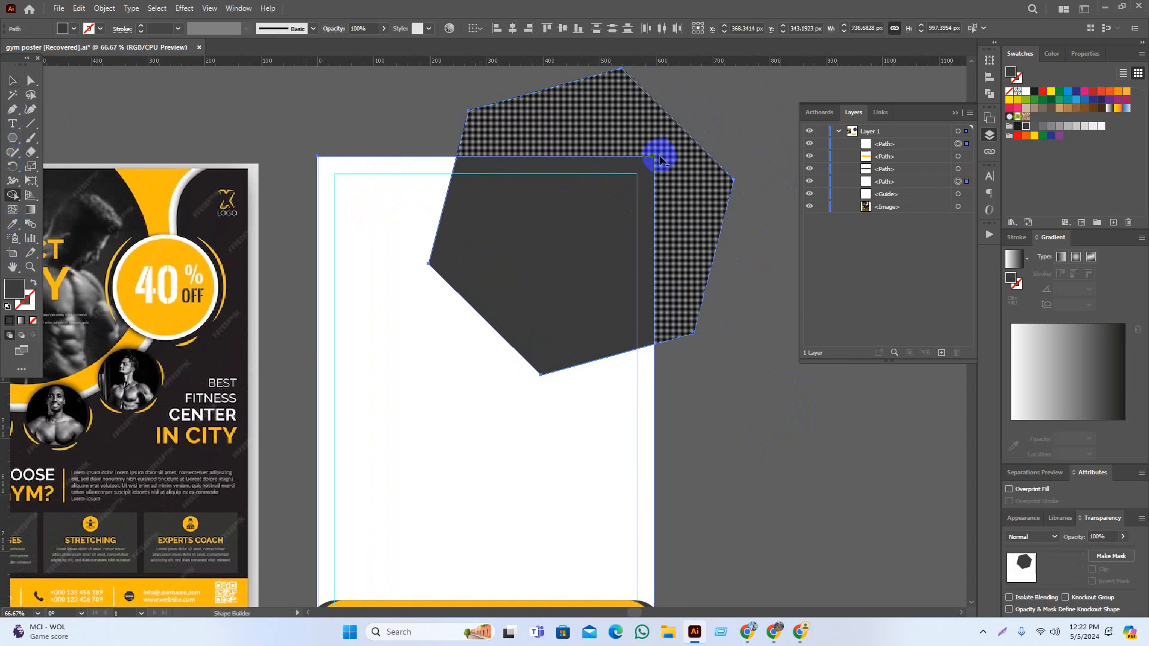
pyautogui.keyDown('alt'); pyautogui.click(659, 160); pyautogui.keyUp('alt')
pyautogui.press('v')
pyautogui.click(698, 327)
pyautogui.press('space')
pyautogui.moveTo(565, 258); pyautogui.dragTo(623, 249)
pyautogui.click(624, 256)
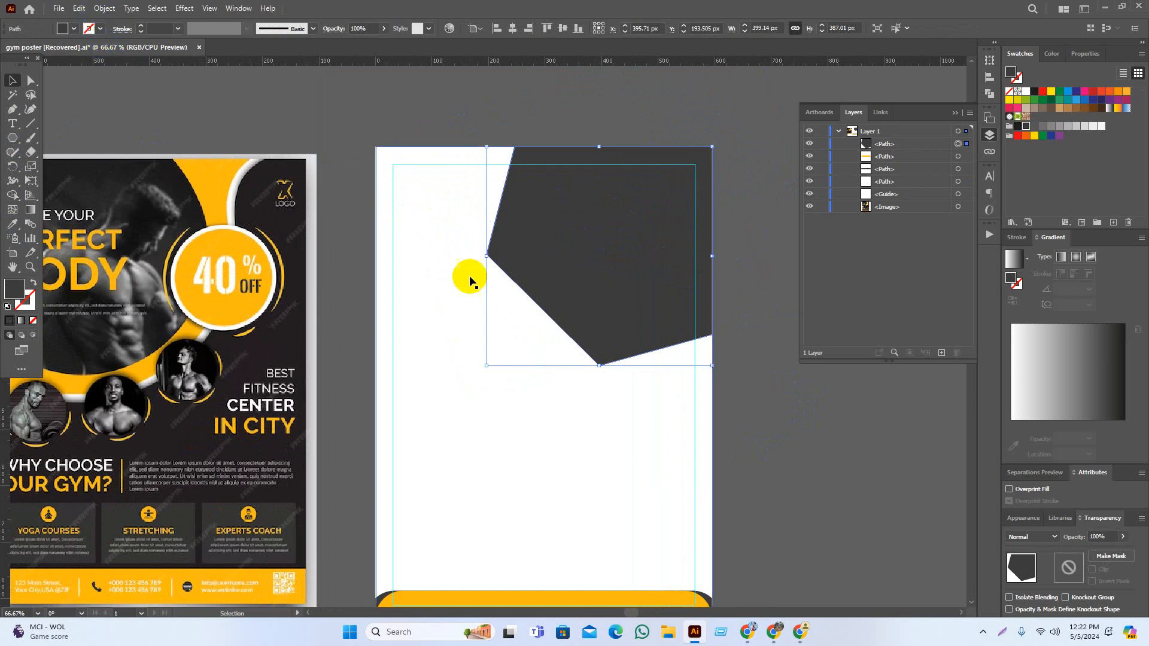
pyautogui.hotkey('ctrl', 'z')
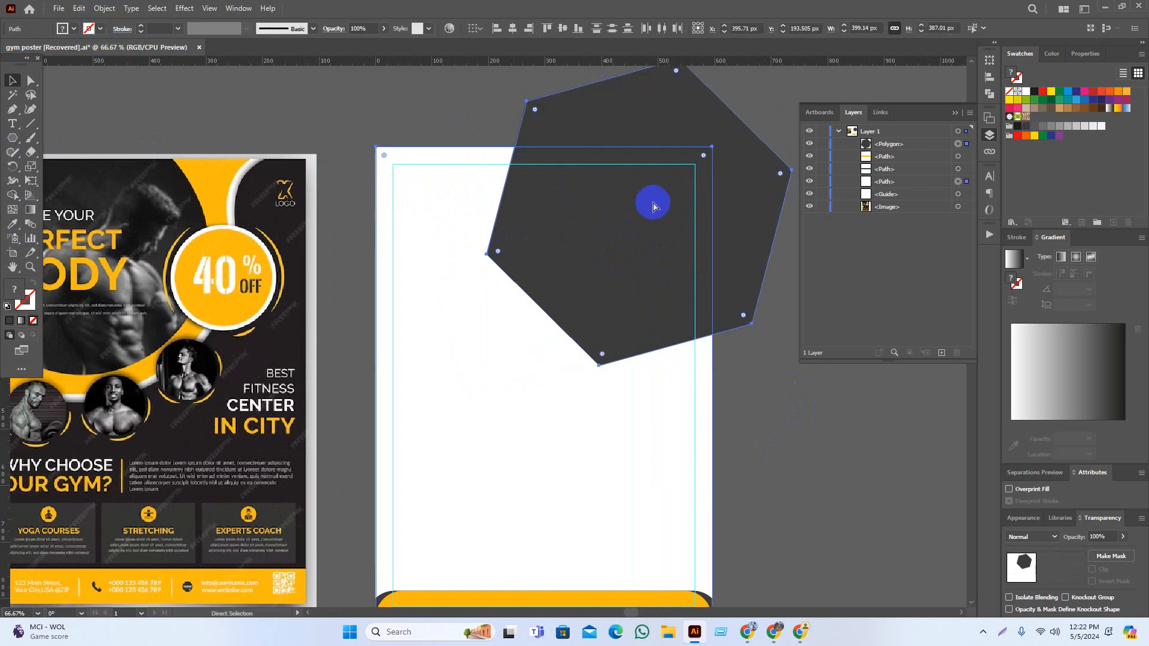
# Round all corners of the dark hexagon generously and deselect it
pyautogui.click(794, 414)
pyautogui.press('space')
pyautogui.moveTo(739, 358); pyautogui.dragTo(720, 355)
pyautogui.click(703, 286)
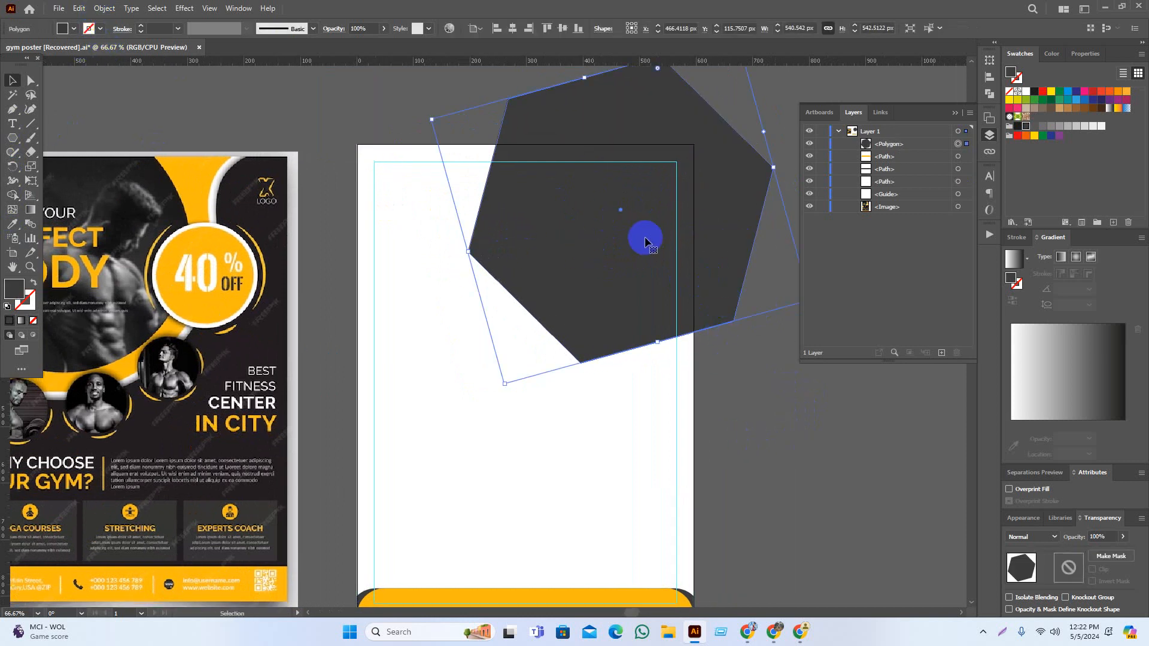
pyautogui.press('space')
pyautogui.moveTo(651, 84); pyautogui.dragTo(652, 198)
pyautogui.click(760, 492)
# Convert the rounded dark hexagon from a live polygon into a plain path with Shape Builder
pyautogui.click(695, 290)
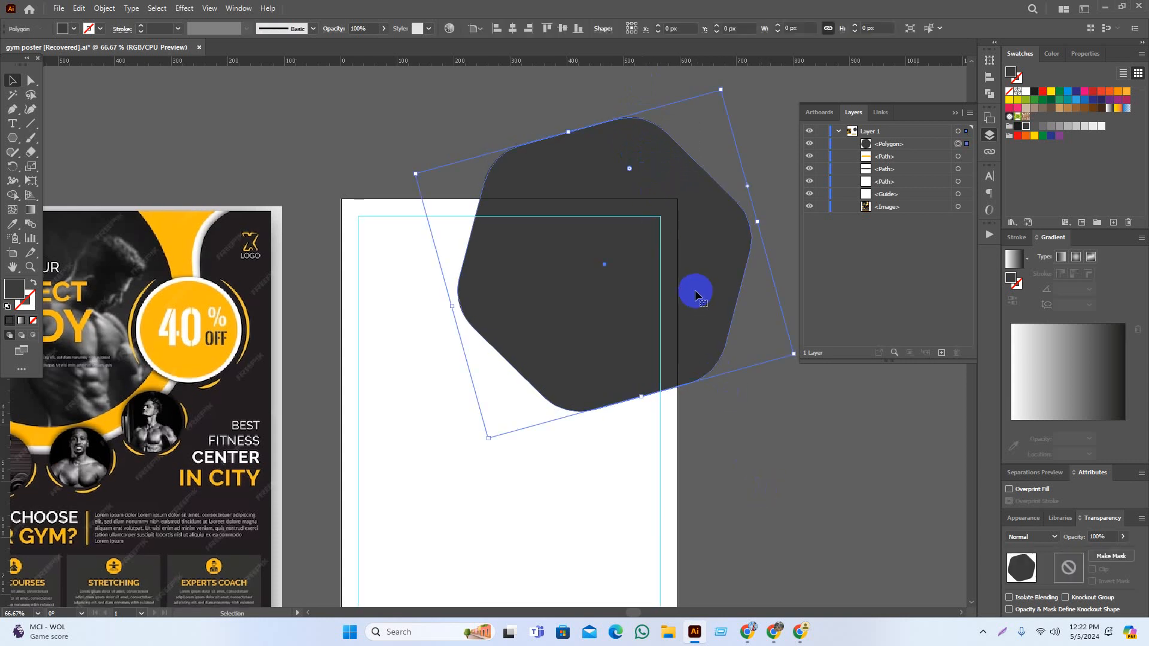
pyautogui.click(12, 196)
pyautogui.click(584, 268)
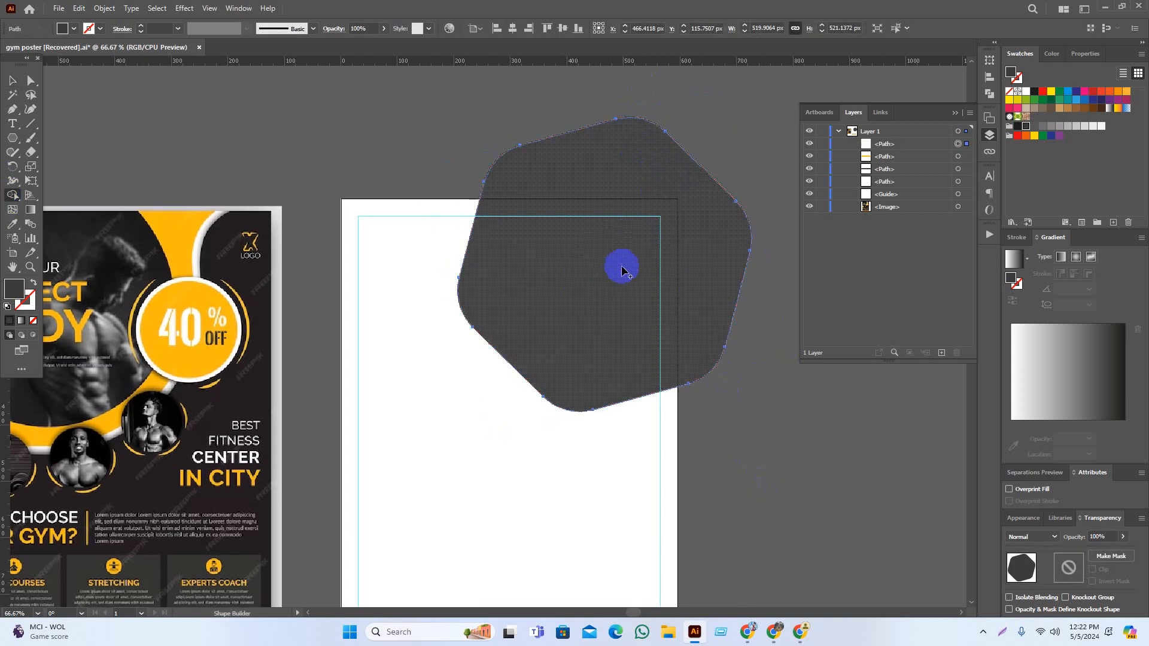
pyautogui.click(12, 79)
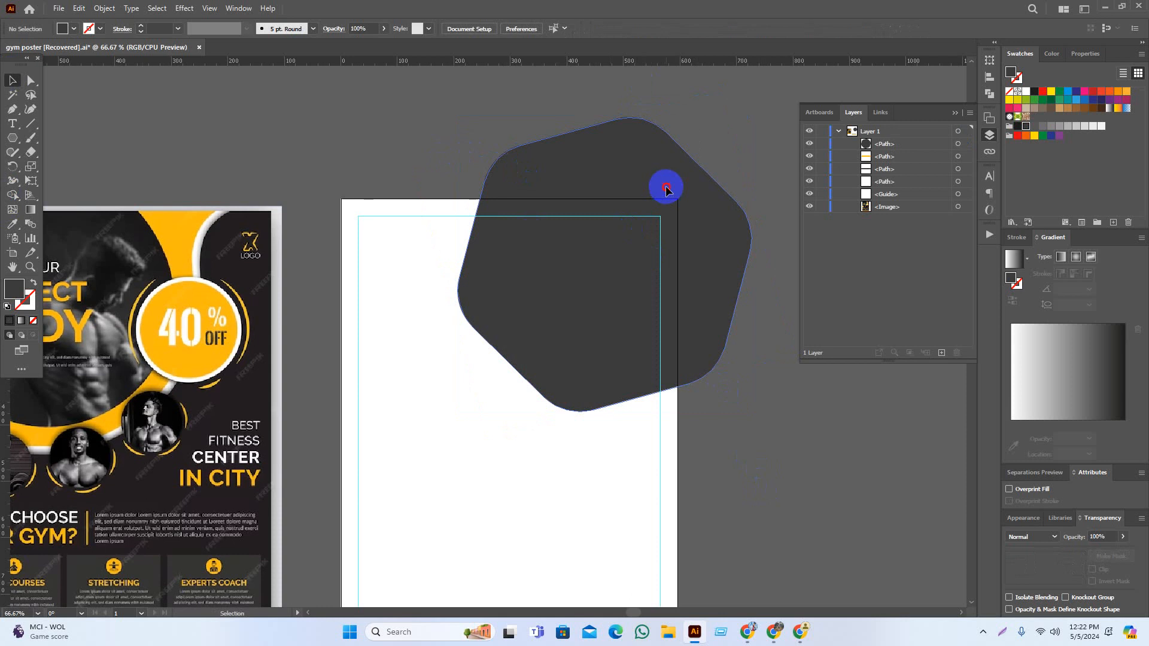
# Try scaling the rounded hexagon down to about 241 px wide and undo the resize
pyautogui.moveTo(752, 264); pyautogui.dragTo(672, 269)
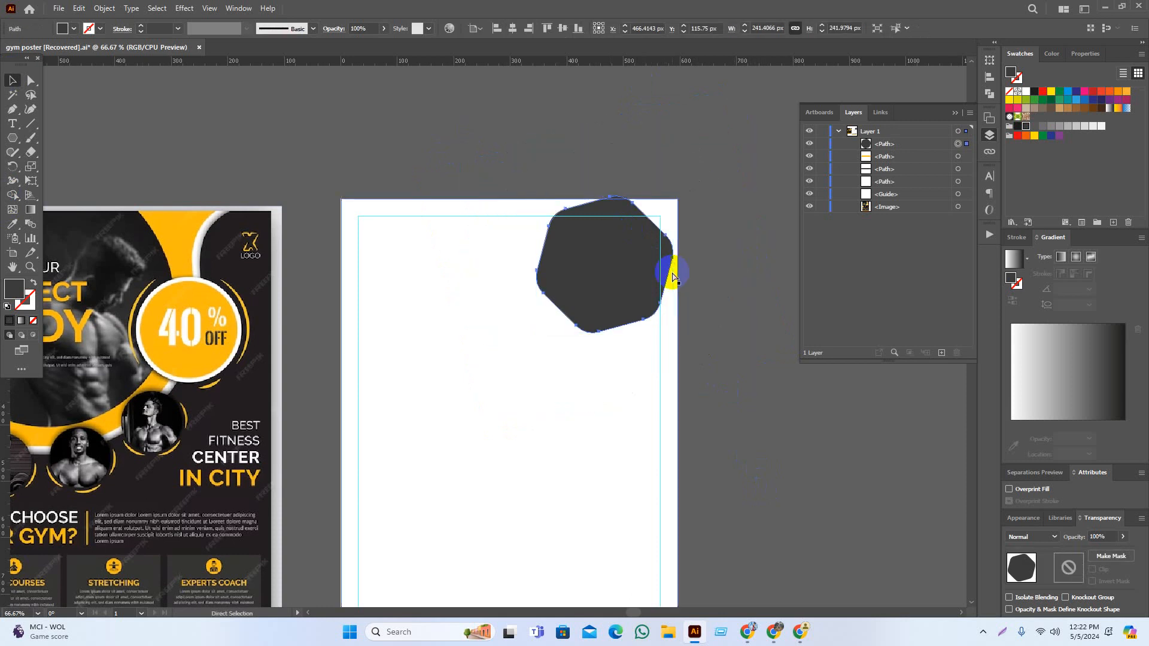
pyautogui.hotkey('ctrl', 'z')
pyautogui.click(742, 442)
pyautogui.moveTo(749, 425); pyautogui.dragTo(737, 441)
pyautogui.moveTo(758, 398); pyautogui.dragTo(746, 400)
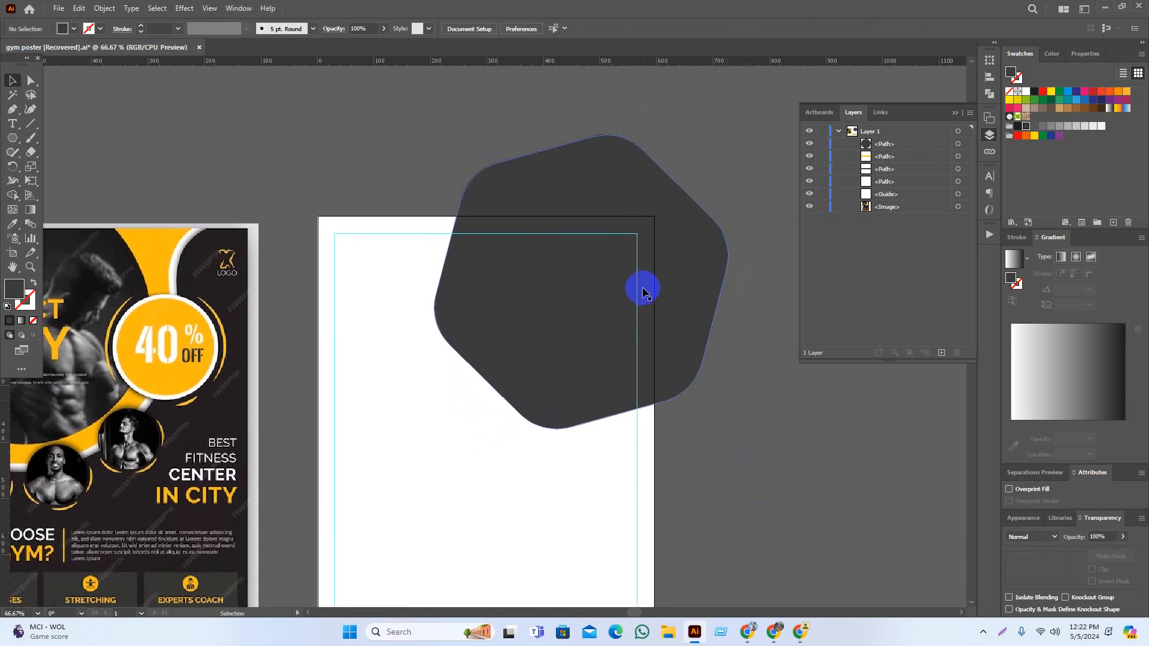
# Remove the parts of the rounded hexagon outside the white background with Shape Builder and deselect
pyautogui.moveTo(674, 284); pyautogui.dragTo(663, 286)
pyautogui.click(653, 283)
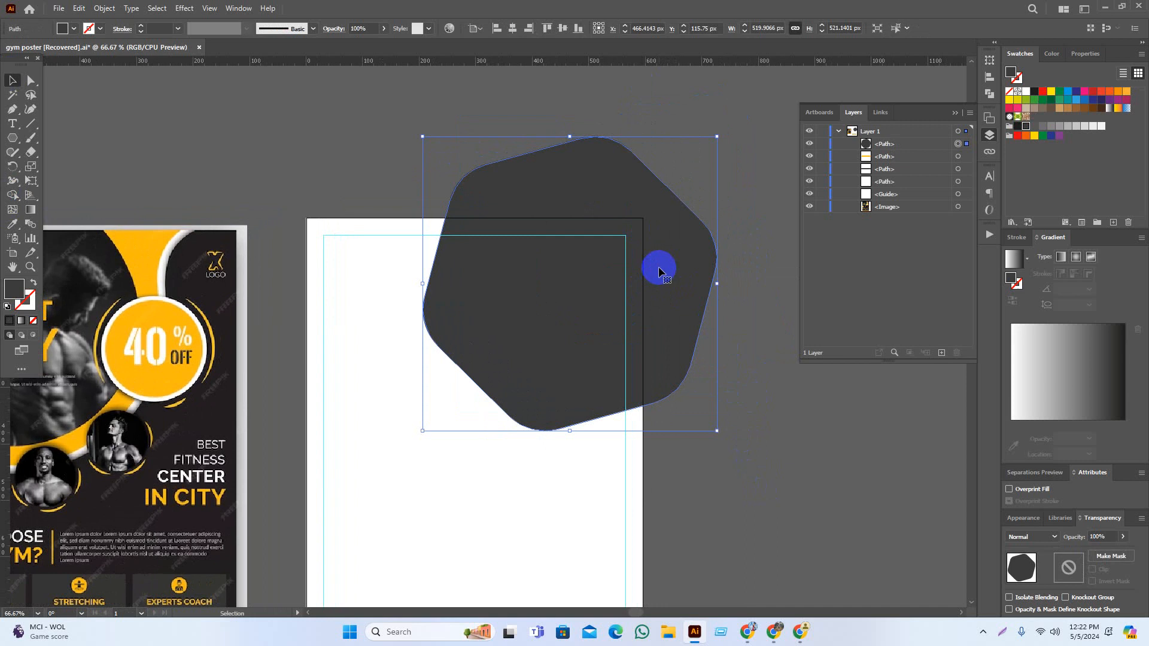
pyautogui.keyDown('shift'); pyautogui.click(603, 466); pyautogui.keyUp('shift')
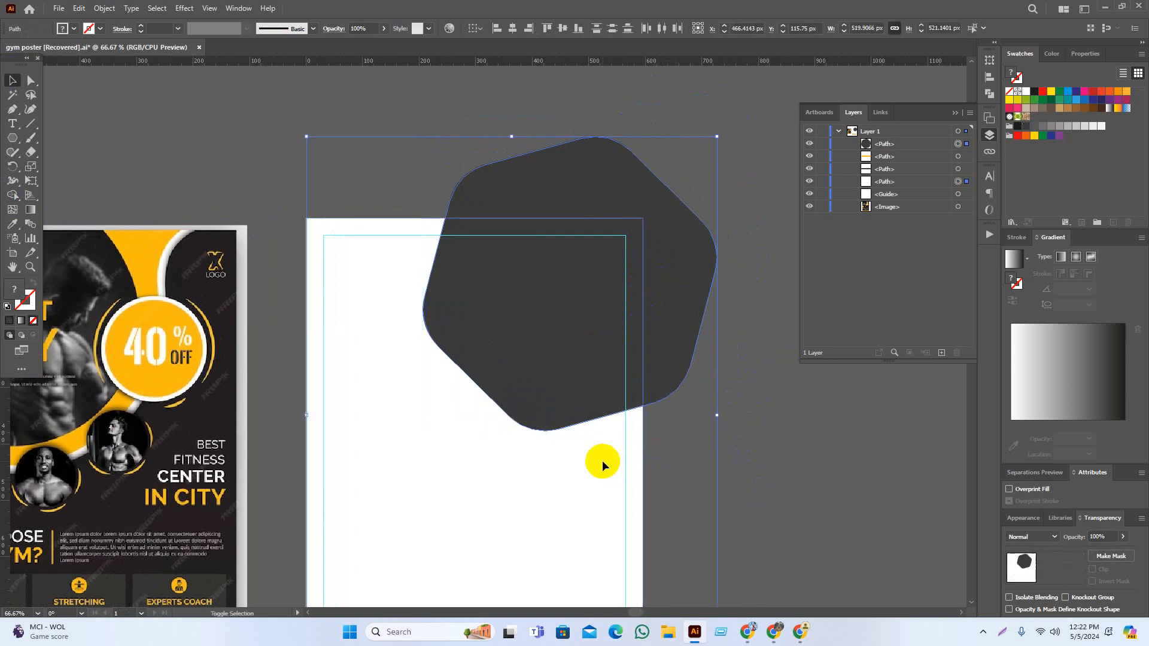
pyautogui.click(12, 197)
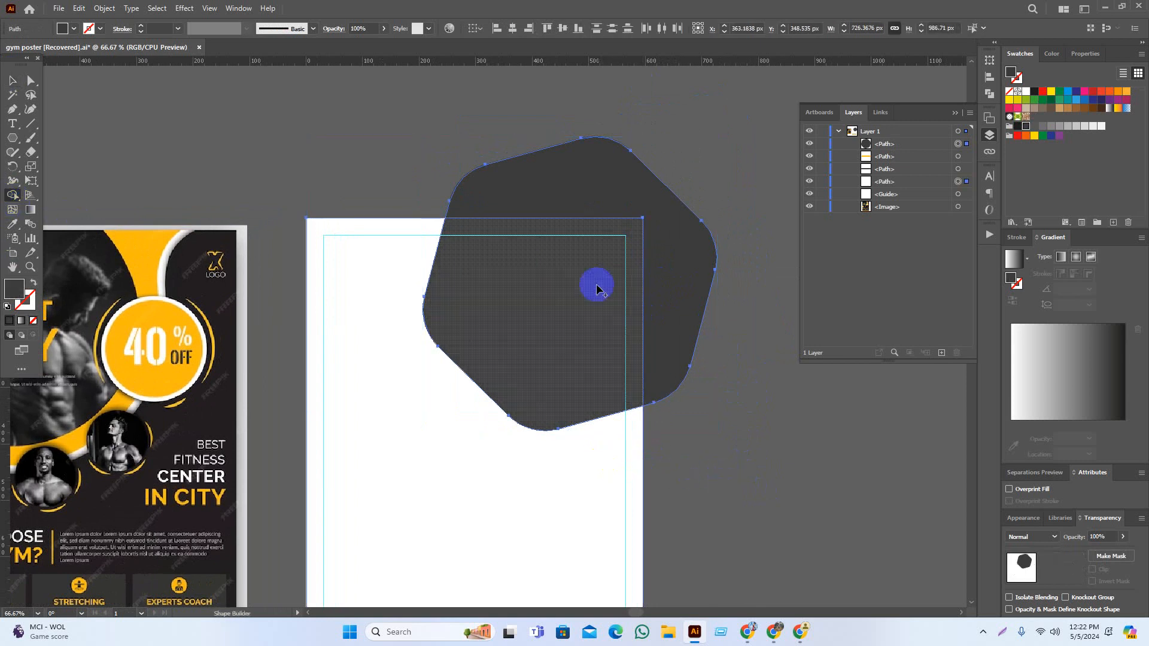
pyautogui.keyDown('alt'); pyautogui.click(685, 241); pyautogui.keyUp('alt')
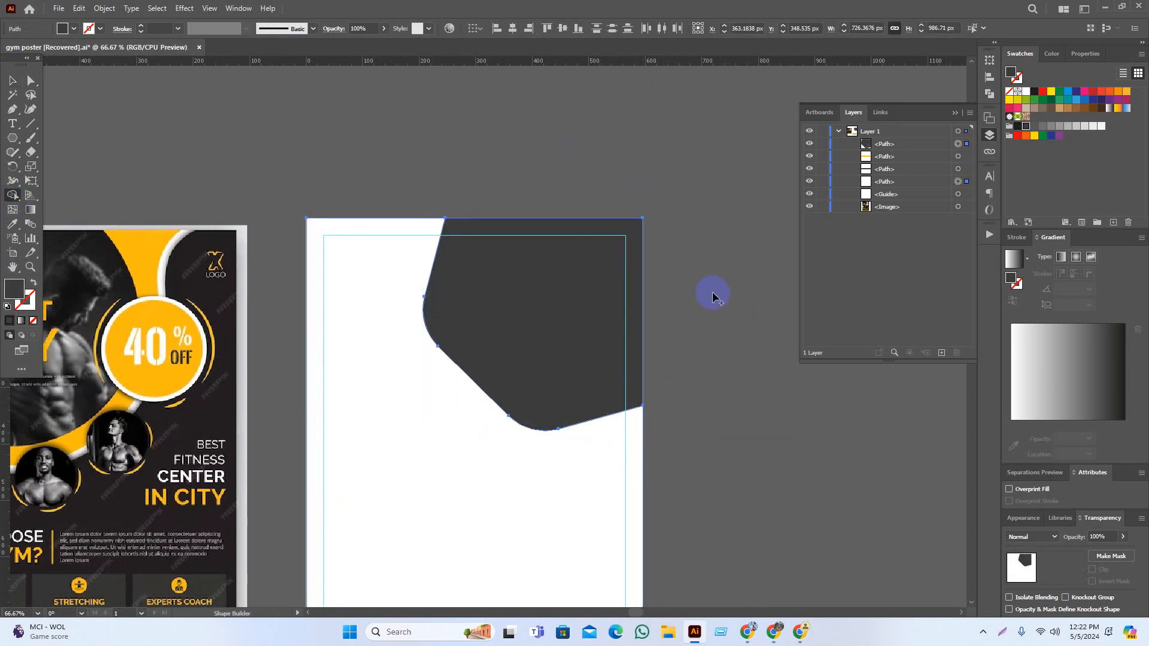
pyautogui.press('v')
pyautogui.click(712, 324)
# Create an Offset Path copy of the trimmed dark shape, 10 px outward with mitred joins
pyautogui.moveTo(646, 333); pyautogui.dragTo(699, 340)
pyautogui.click(629, 346)
pyautogui.scroll(-1, 781, 401)
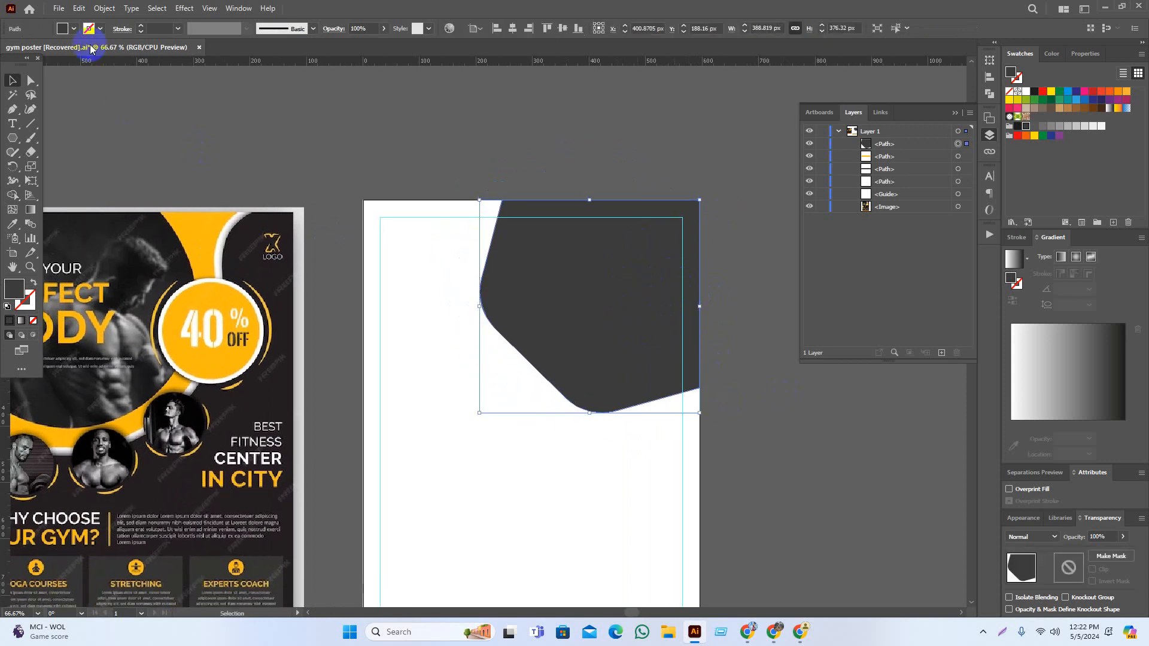
pyautogui.click(104, 8)
pyautogui.moveTo(174, 299)
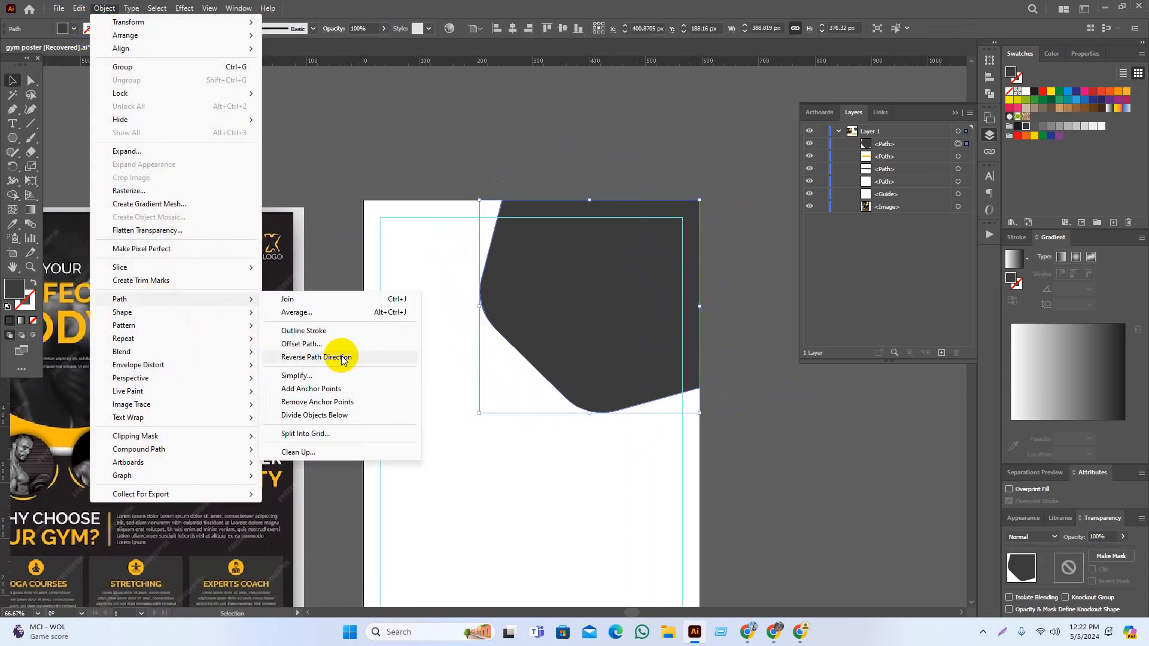
pyautogui.click(323, 345)
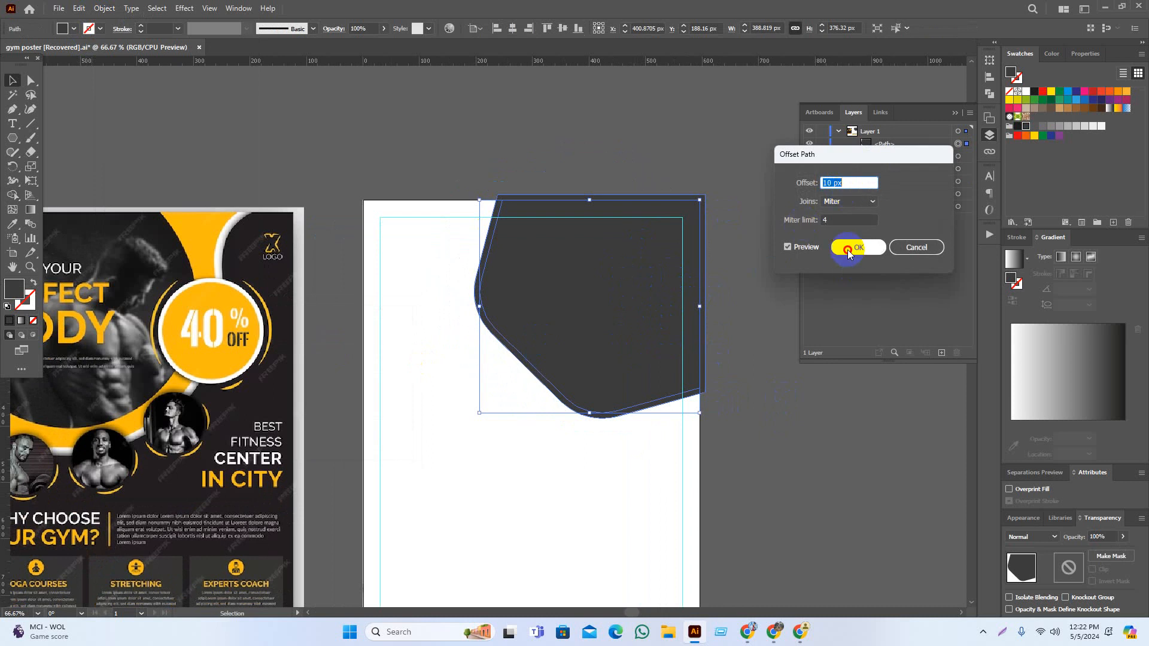
pyautogui.click(848, 251)
# Offset the enlarged copy outward by another 10 px to make a third, outermost outline
pyautogui.click(118, 8)
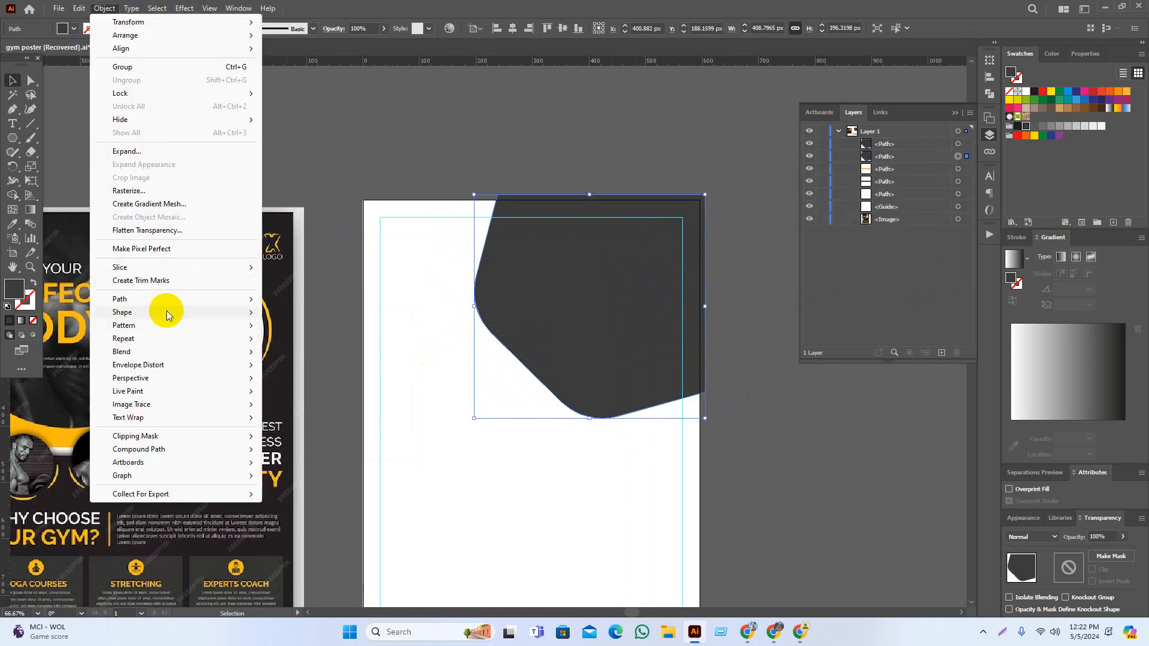
pyautogui.moveTo(168, 300)
pyautogui.click(349, 346)
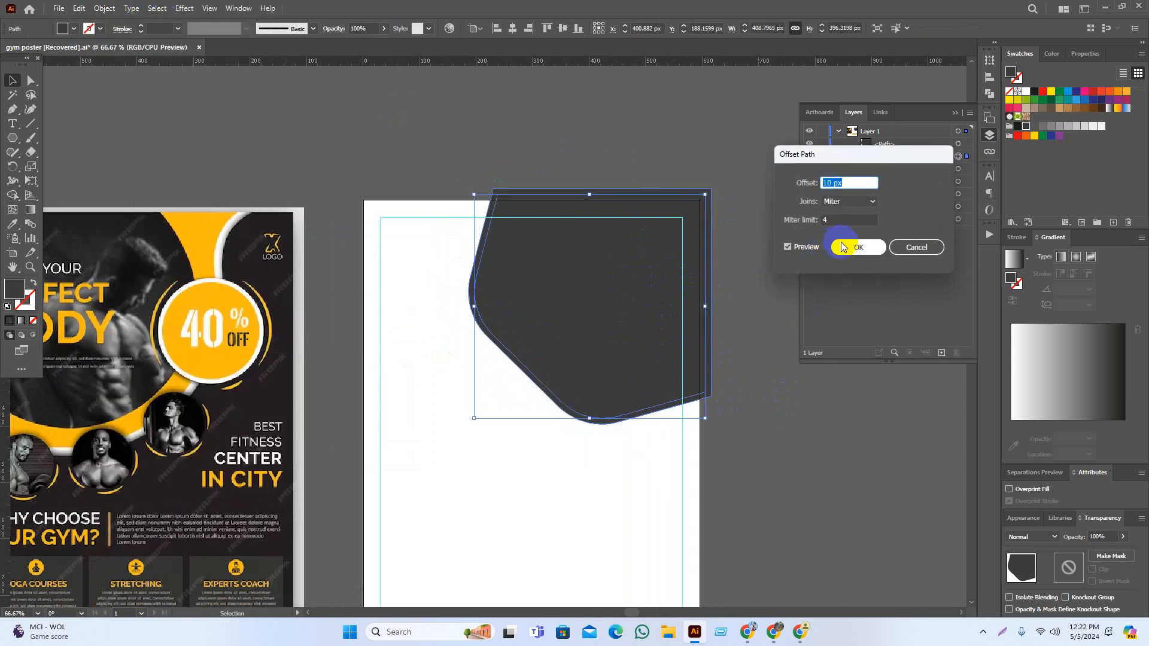
pyautogui.click(842, 247)
# Cut the middle outline's area out of the outermost one with Shape Builder, leaving a dark band around a white gap, and deselect
pyautogui.scroll(2, 488, 247)
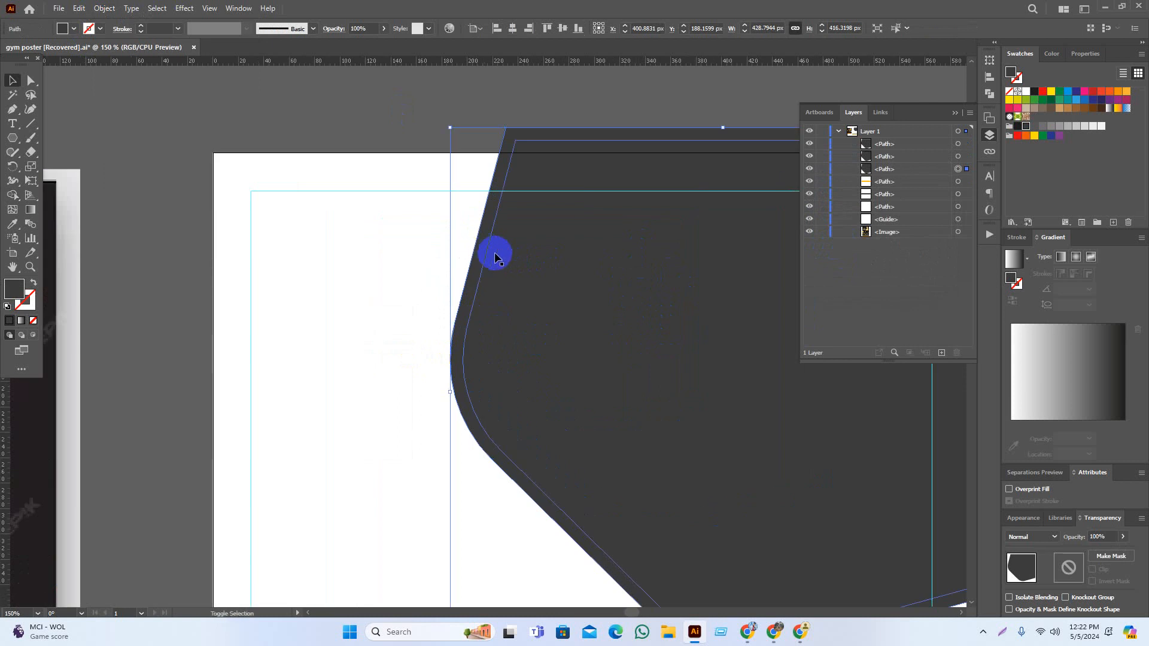
pyautogui.keyDown('shift'); pyautogui.click(495, 256); pyautogui.keyUp('shift')
pyautogui.click(14, 198)
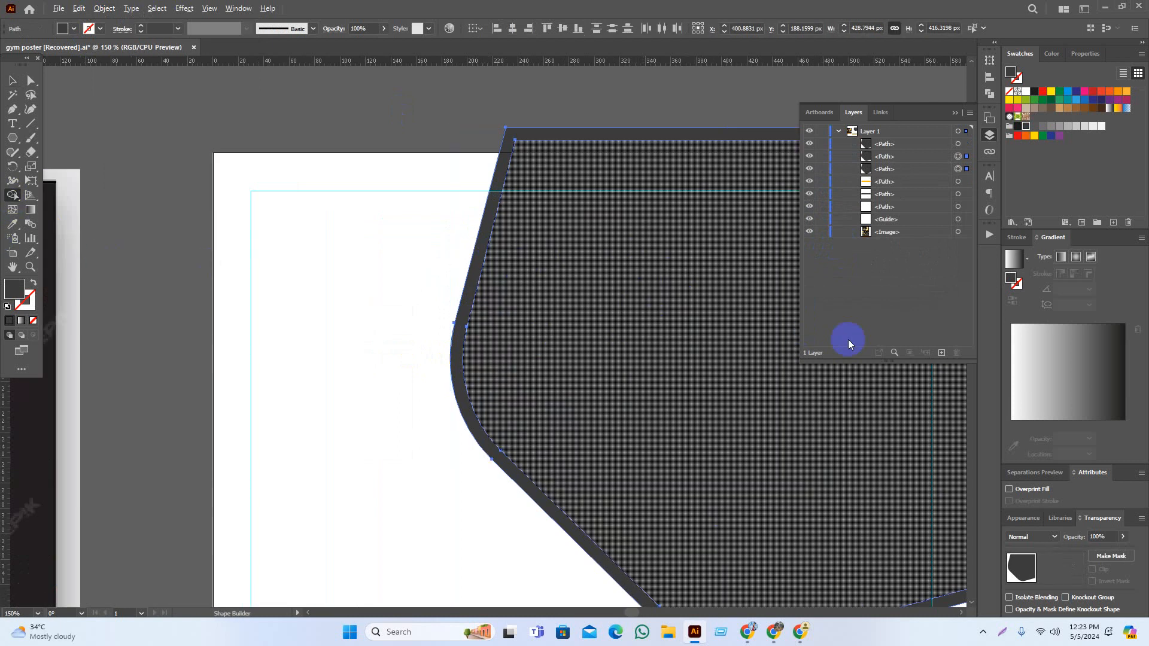
pyautogui.click(638, 259)
pyautogui.scroll(-2, 598, 343)
pyautogui.press('v')
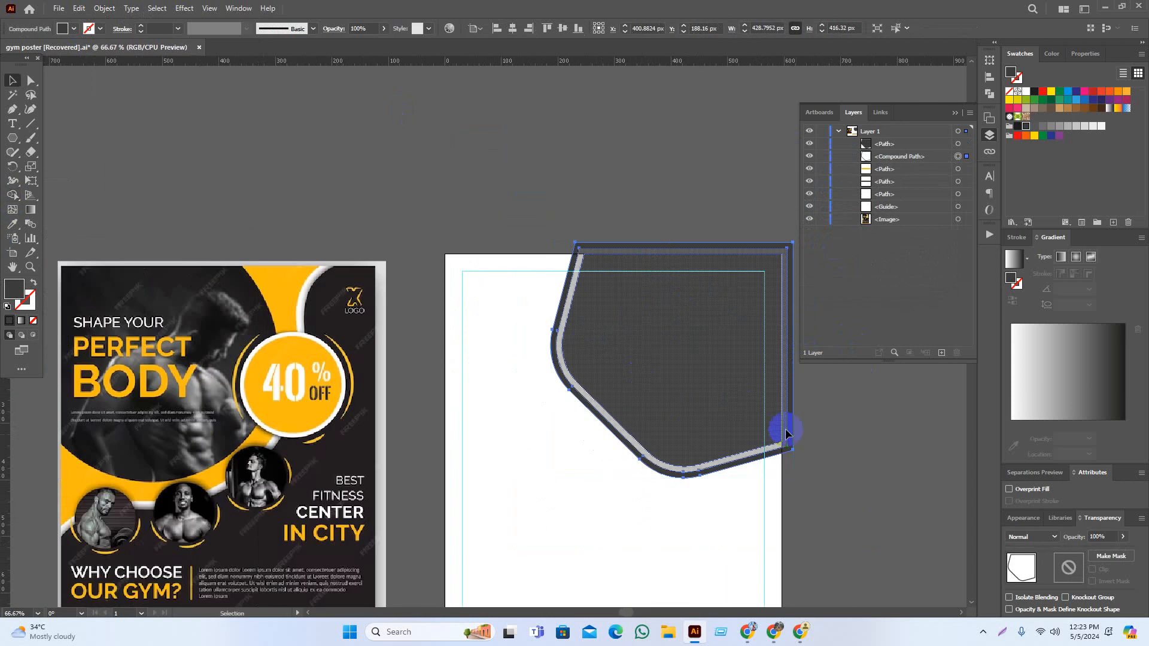
pyautogui.click(898, 515)
# Remove the parts of the dark band overhanging the white background with Shape Builder and deselect
pyautogui.moveTo(794, 496); pyautogui.dragTo(710, 491)
pyautogui.scroll(1, 685, 475)
pyautogui.click(686, 466)
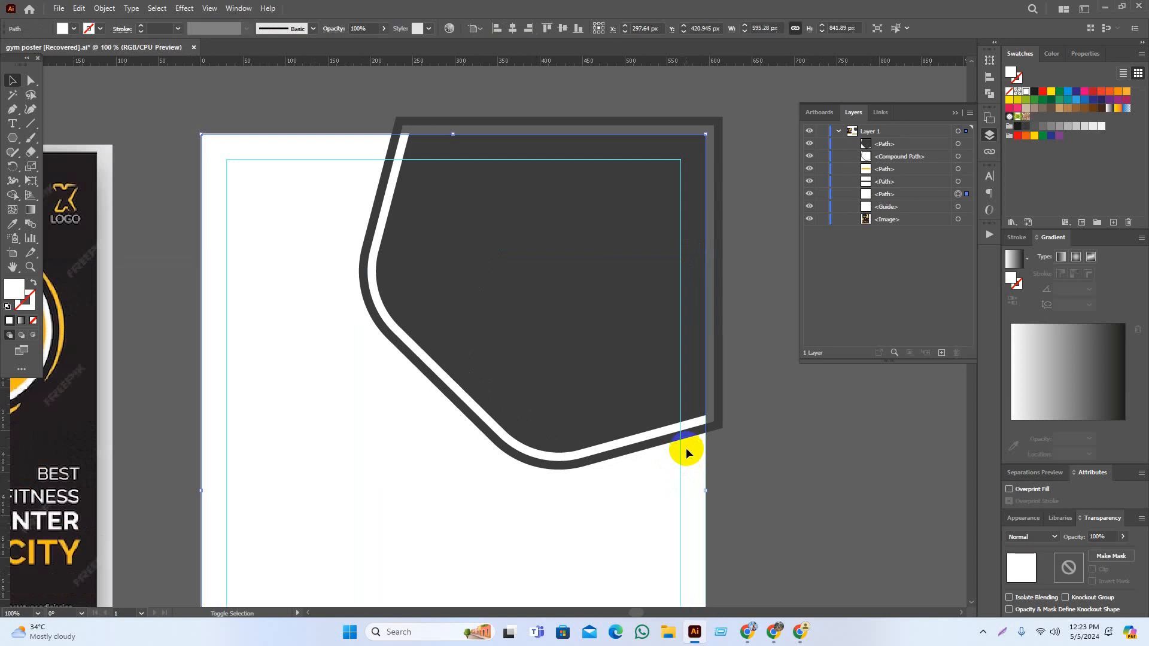
pyautogui.keyDown('shift'); pyautogui.click(687, 436); pyautogui.keyUp('shift')
pyautogui.click(12, 196)
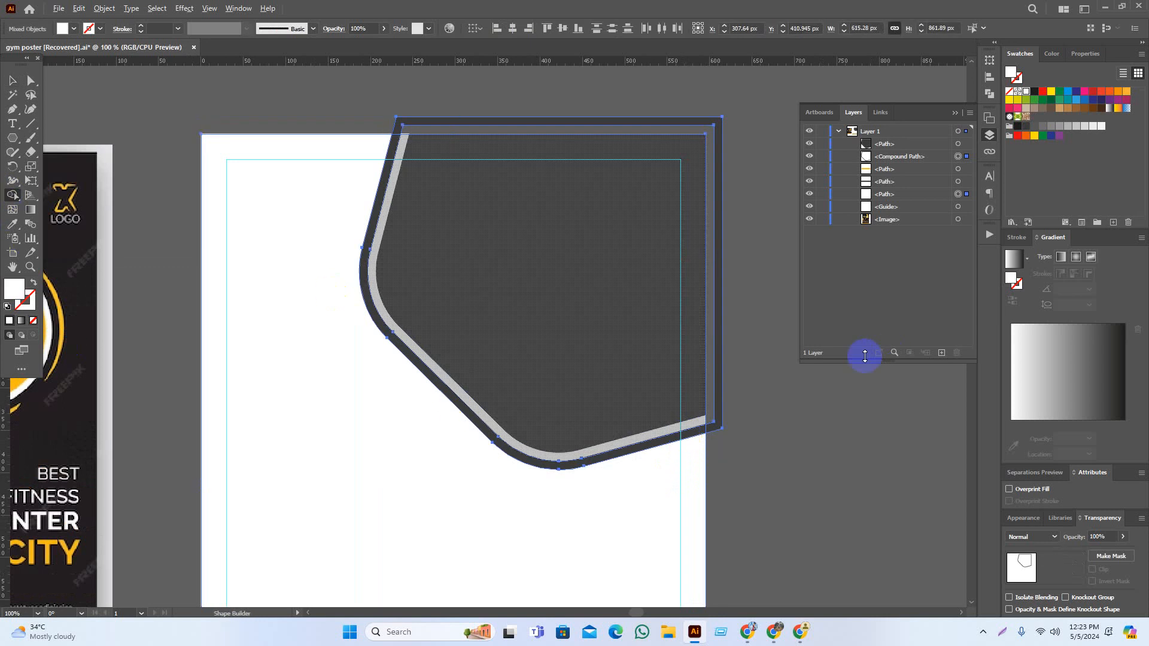
pyautogui.moveTo(710, 392); pyautogui.dragTo(881, 505)
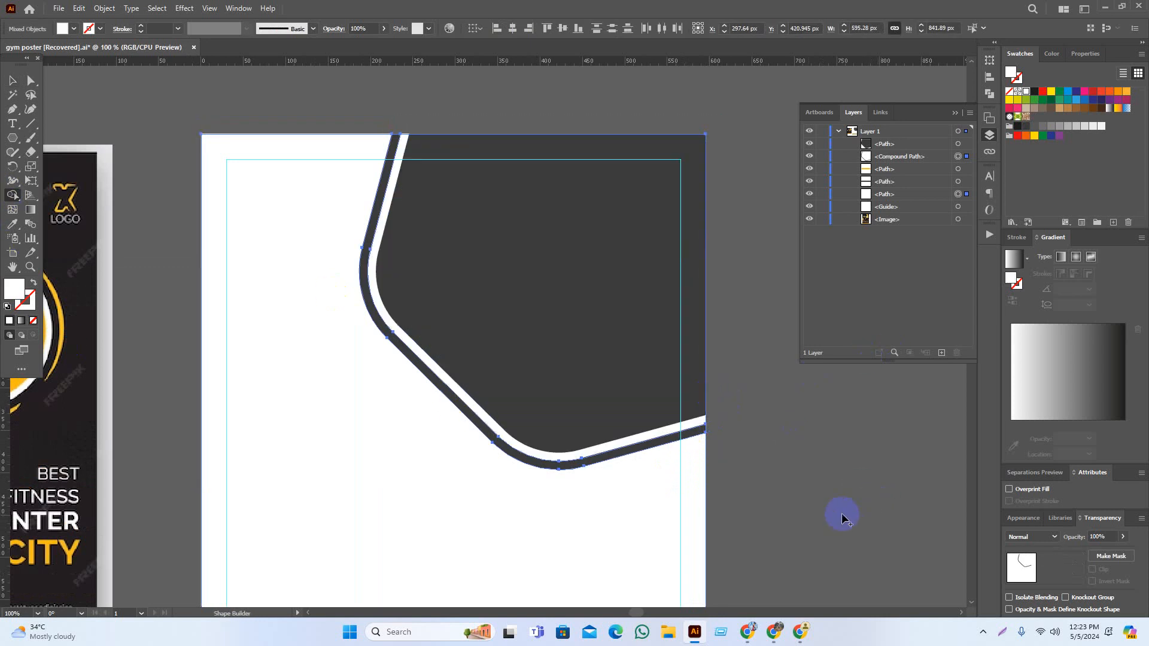
pyautogui.press('v')
pyautogui.click(801, 418)
# Recolour the outer dark band with the yellow-orange sampled from the reference's 40% OFF circle and deselect
pyautogui.moveTo(713, 438); pyautogui.dragTo(775, 467)
pyautogui.click(636, 495)
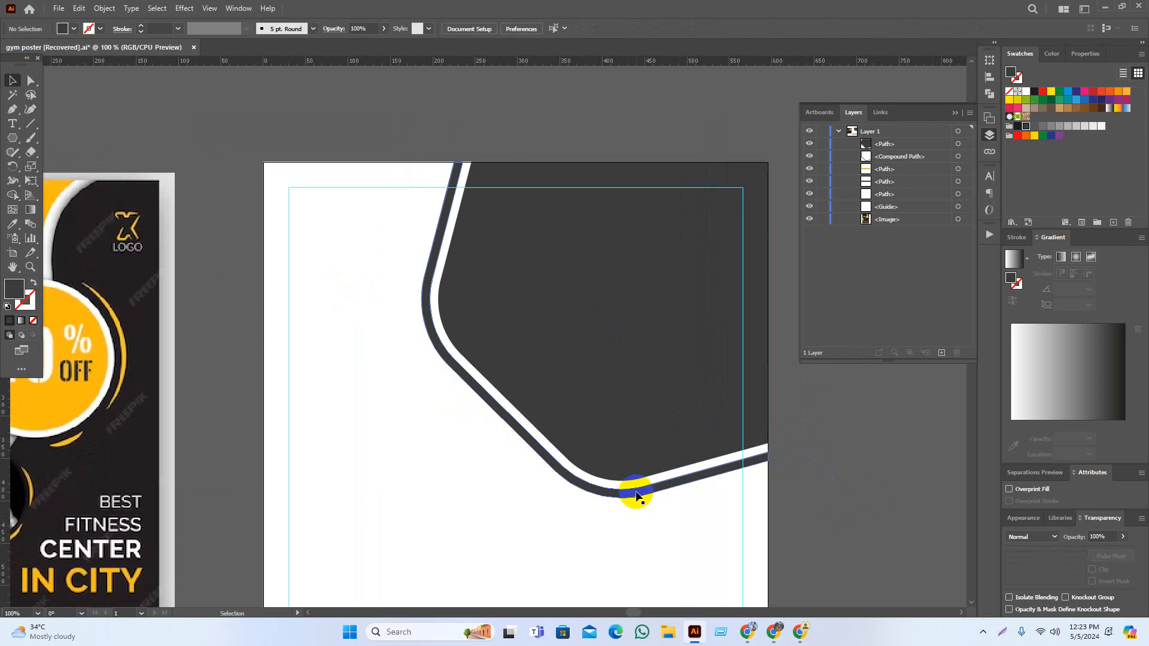
pyautogui.press('i')
pyautogui.click(89, 382)
pyautogui.press('v')
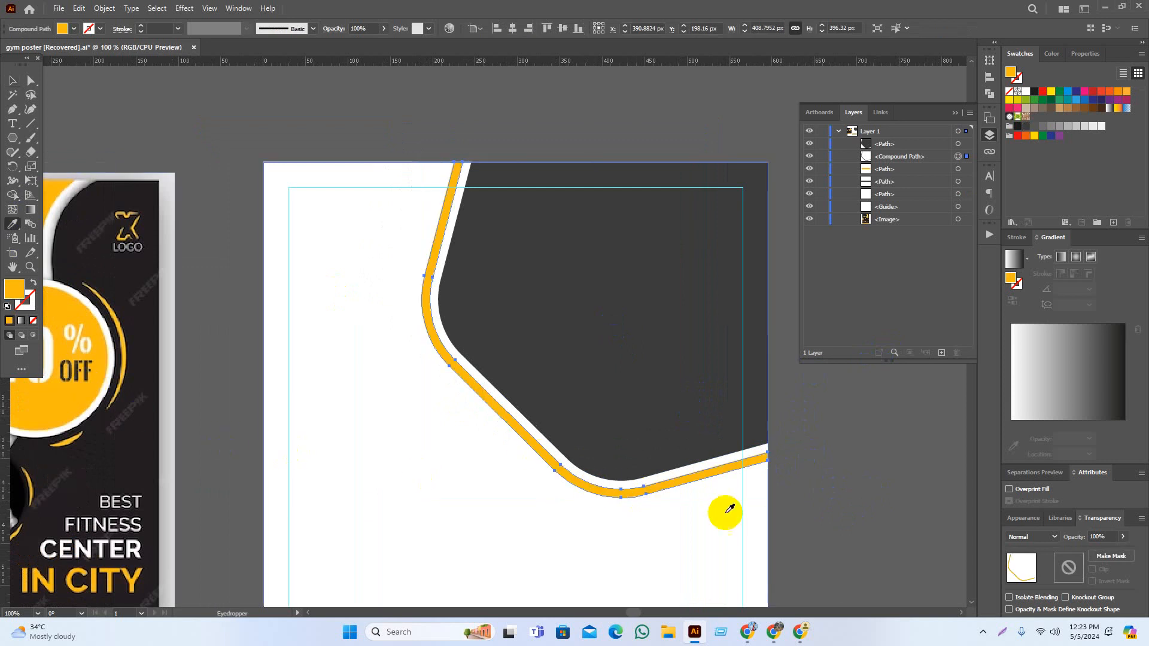
pyautogui.click(884, 503)
# Draw a yellow hexagon about 276 px wide over the dark corner shape's lower edge and round its corners
pyautogui.moveTo(867, 486); pyautogui.dragTo(744, 375)
pyautogui.scroll(-1, 618, 347)
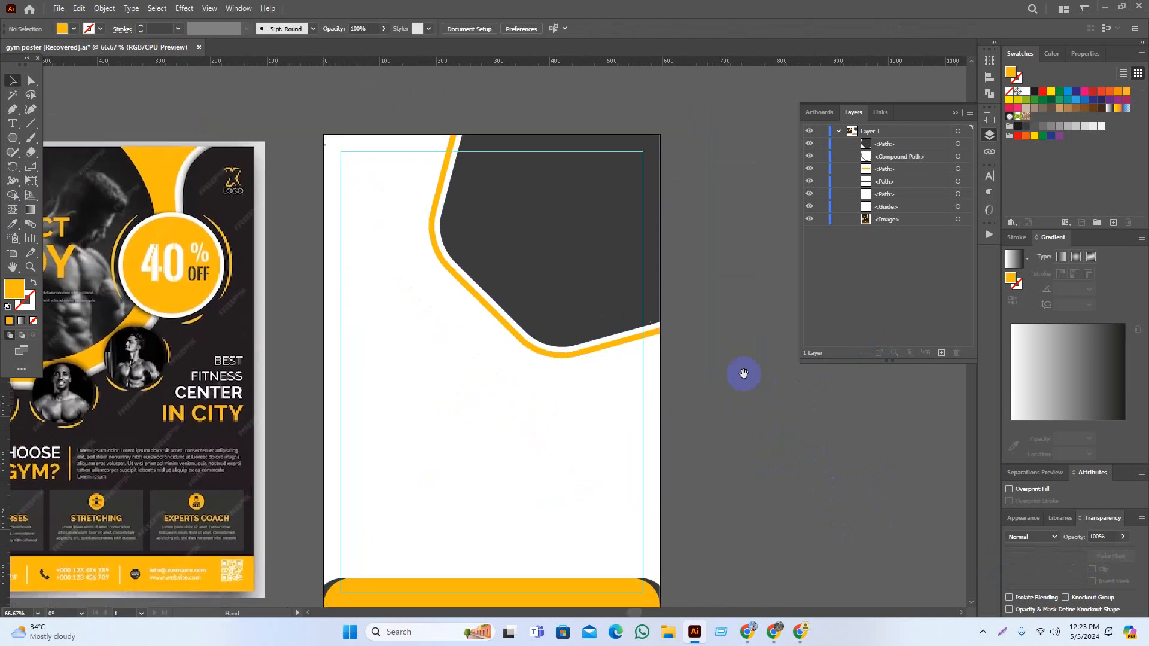
pyautogui.click(12, 138)
pyautogui.moveTo(529, 325); pyautogui.dragTo(582, 381)
pyautogui.press('v')
pyautogui.moveTo(522, 325); pyautogui.dragTo(540, 332)
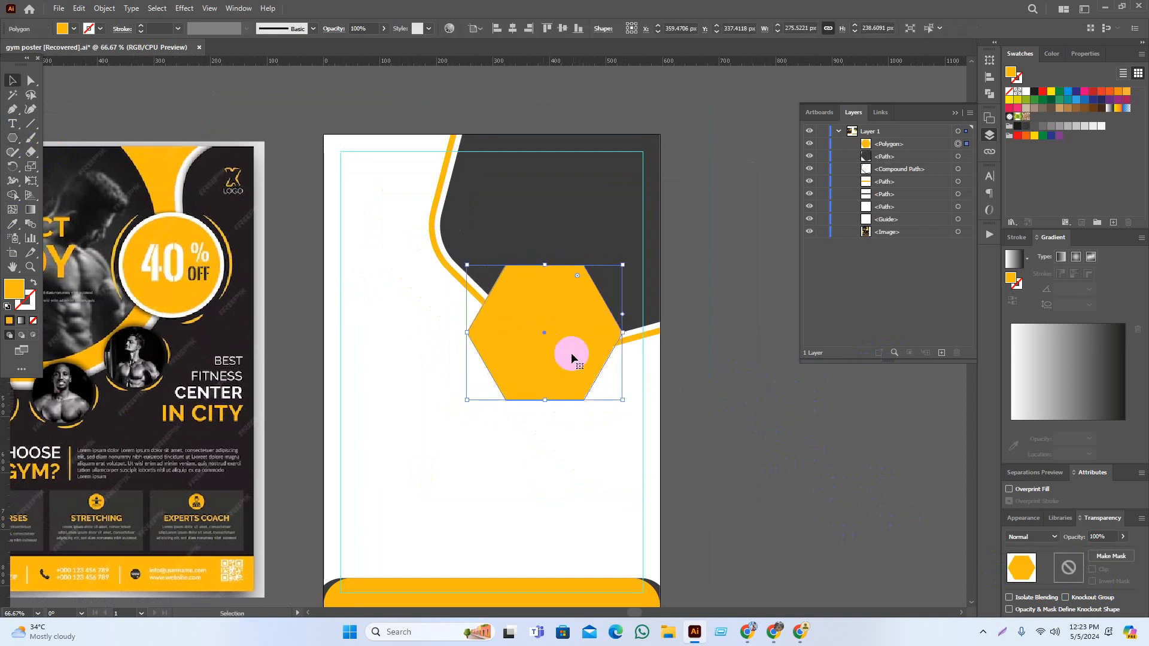
pyautogui.moveTo(575, 290); pyautogui.dragTo(559, 302)
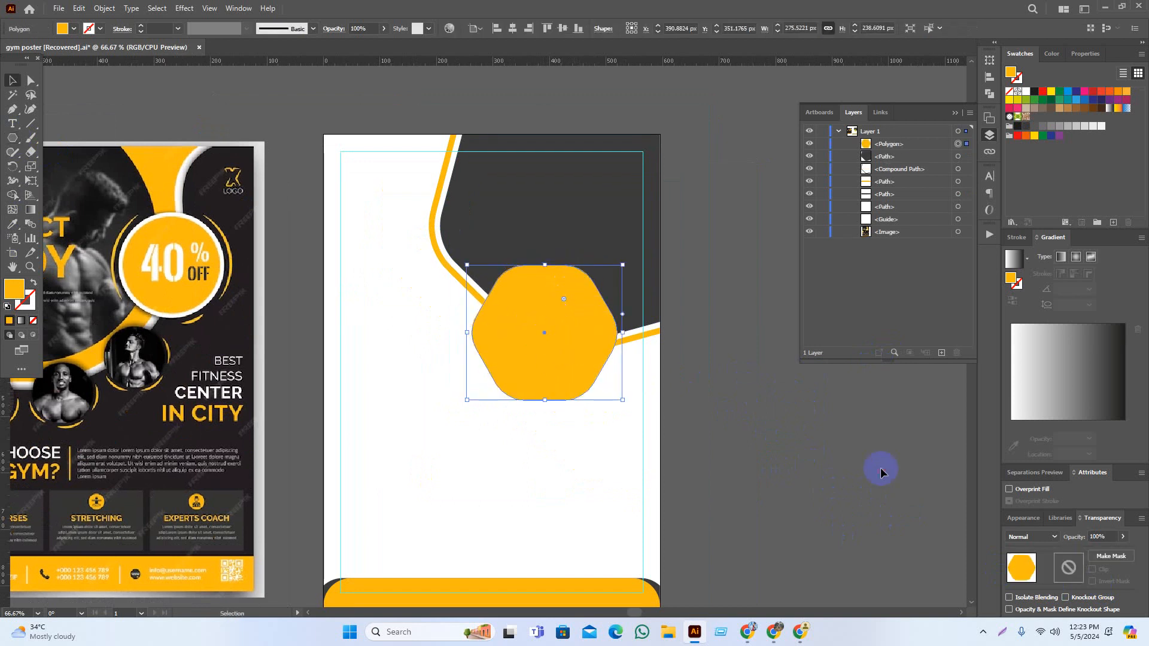
pyautogui.click(649, 419)
# Create an Offset Path copy of the rounded yellow hexagon, 10 px outward
pyautogui.scroll(1, 568, 359)
pyautogui.click(589, 377)
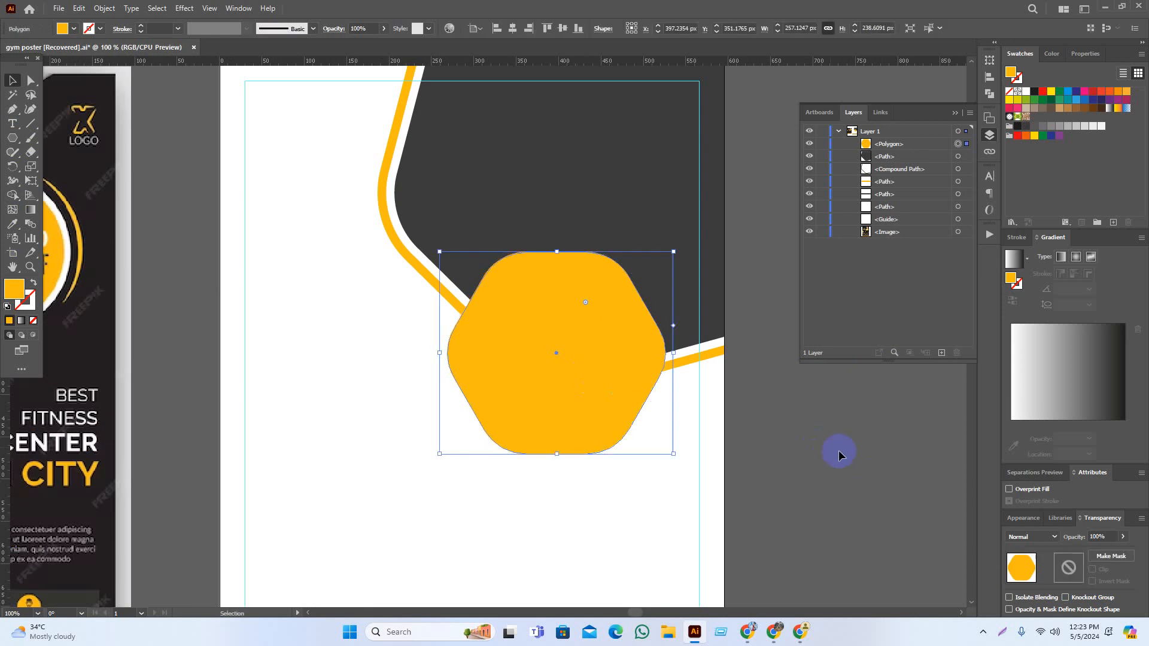
pyautogui.click(105, 8)
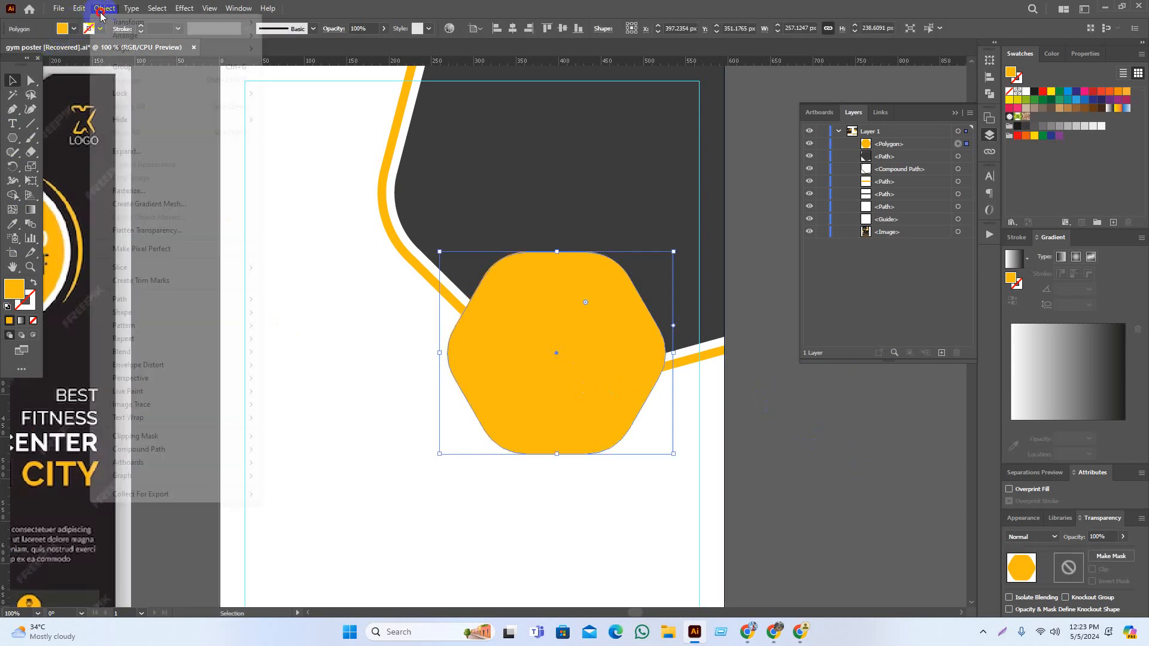
pyautogui.moveTo(167, 307)
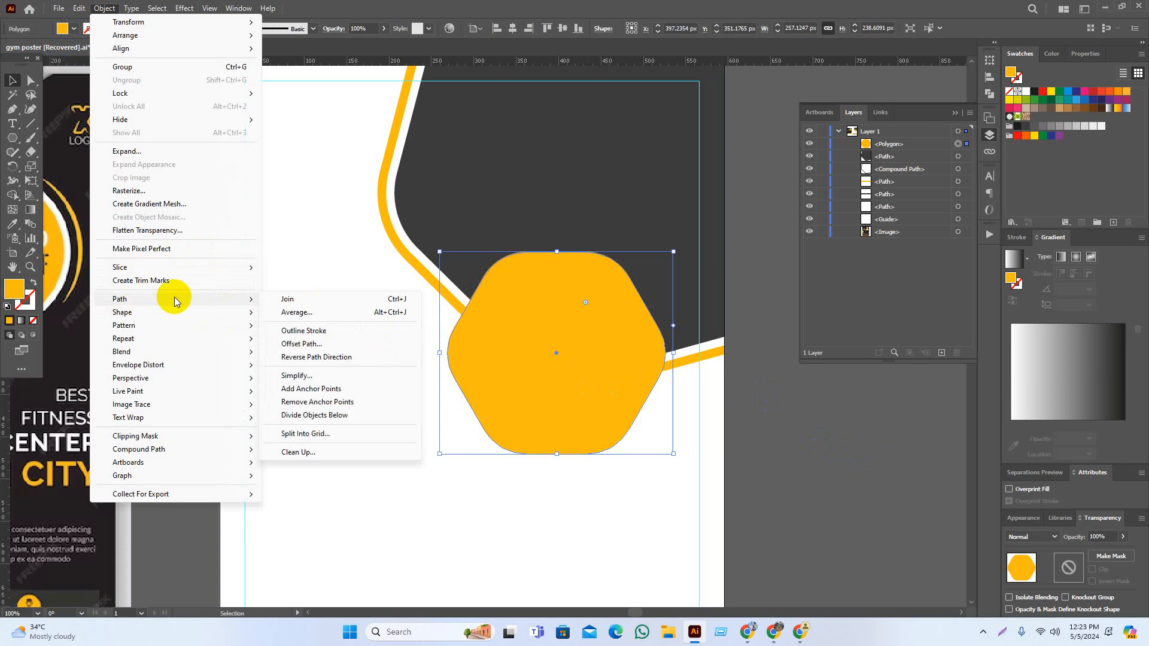
pyautogui.click(302, 344)
pyautogui.click(858, 248)
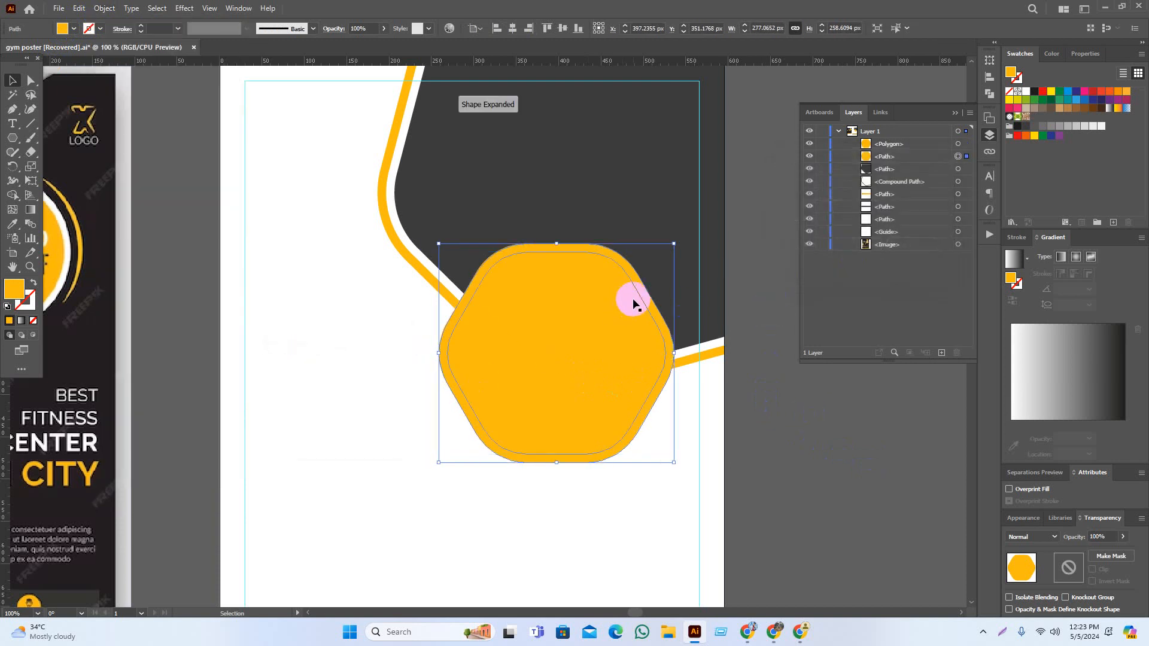
# Fill the inner rounded hexagon with the dark grey swatch and deselect it
pyautogui.click(584, 385)
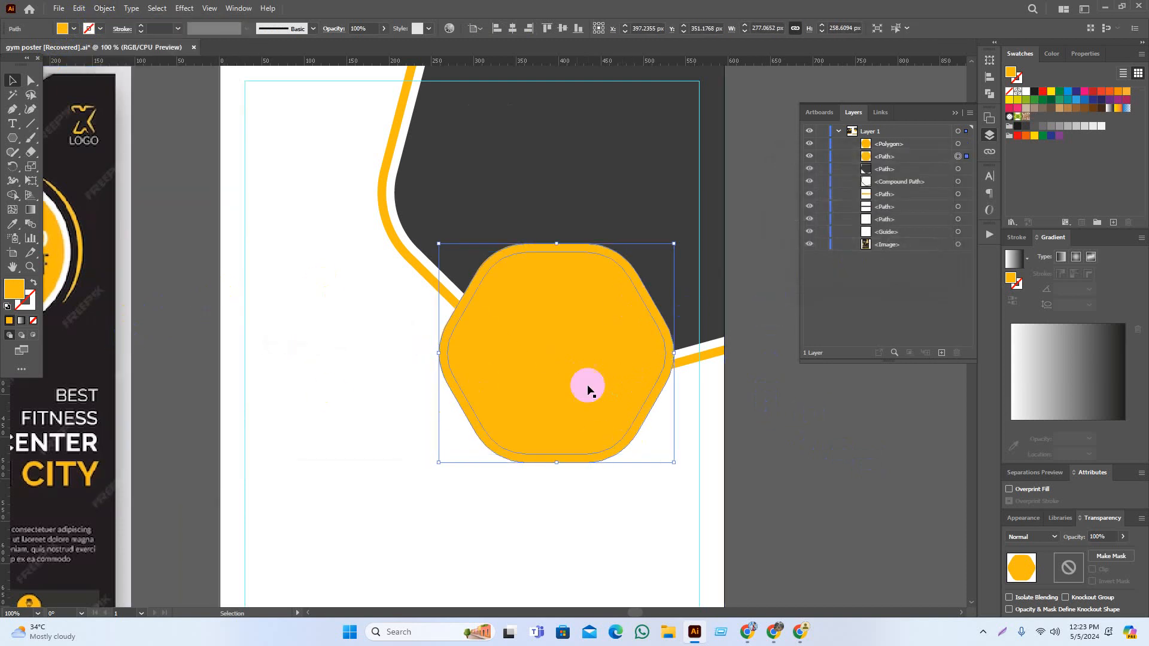
pyautogui.click(1026, 126)
pyautogui.click(846, 428)
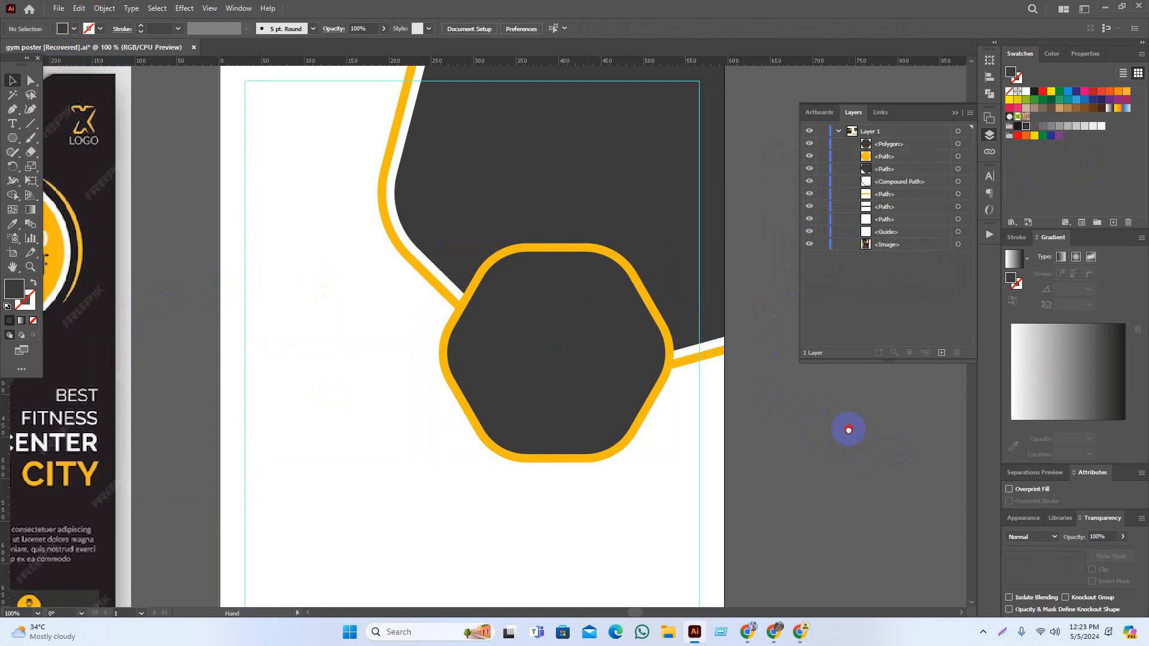
# Select the dark hexagon and its yellow outline hexagon together, move them slightly down and to the left, and deselect
pyautogui.scroll(2, 505, 385)
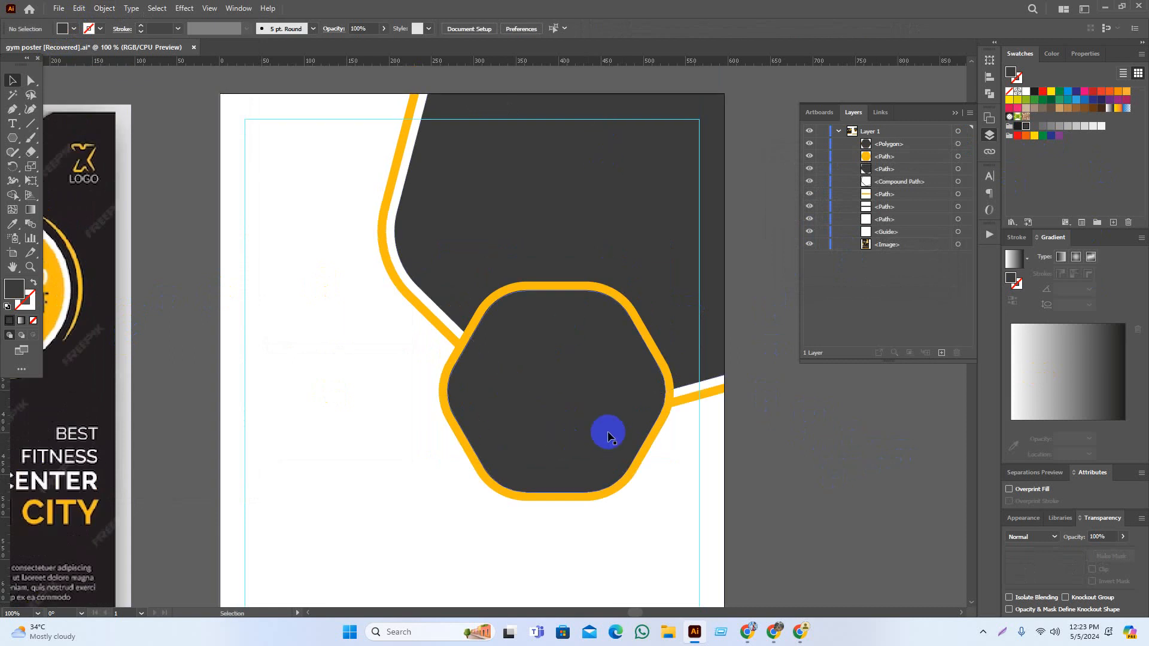
pyautogui.click(667, 398)
pyautogui.keyDown('shift'); pyautogui.click(659, 402); pyautogui.keyUp('shift')
pyautogui.moveTo(640, 400); pyautogui.dragTo(635, 414)
pyautogui.click(802, 433)
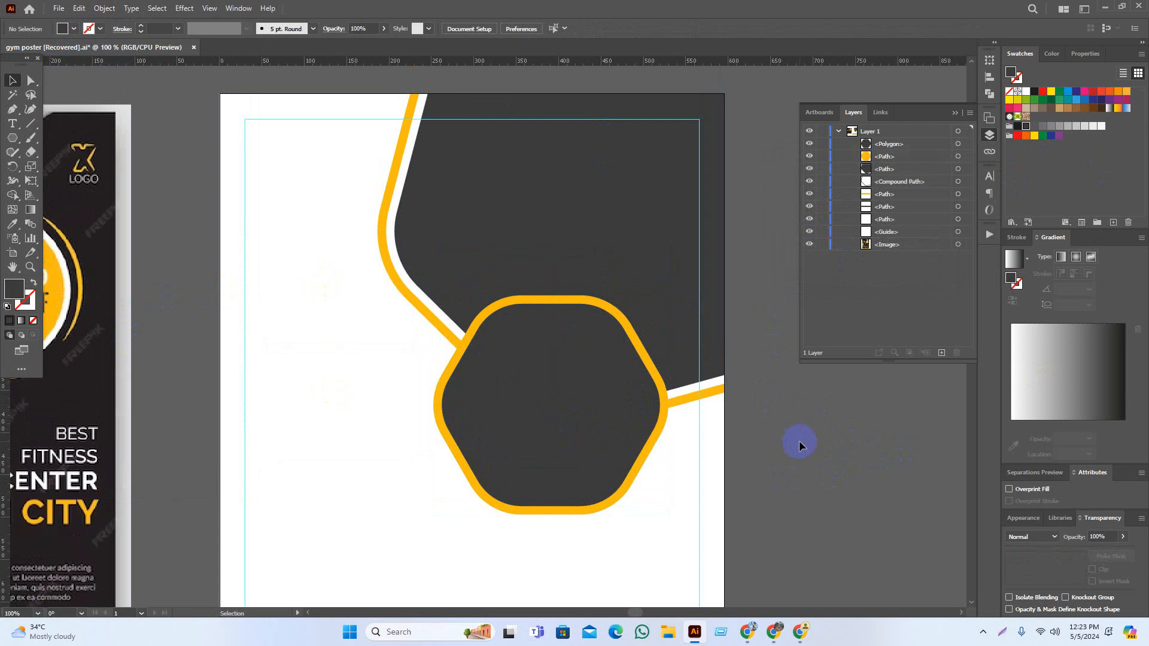
pyautogui.scroll(-1, 799, 443)
pyautogui.moveTo(764, 455); pyautogui.dragTo(751, 379)
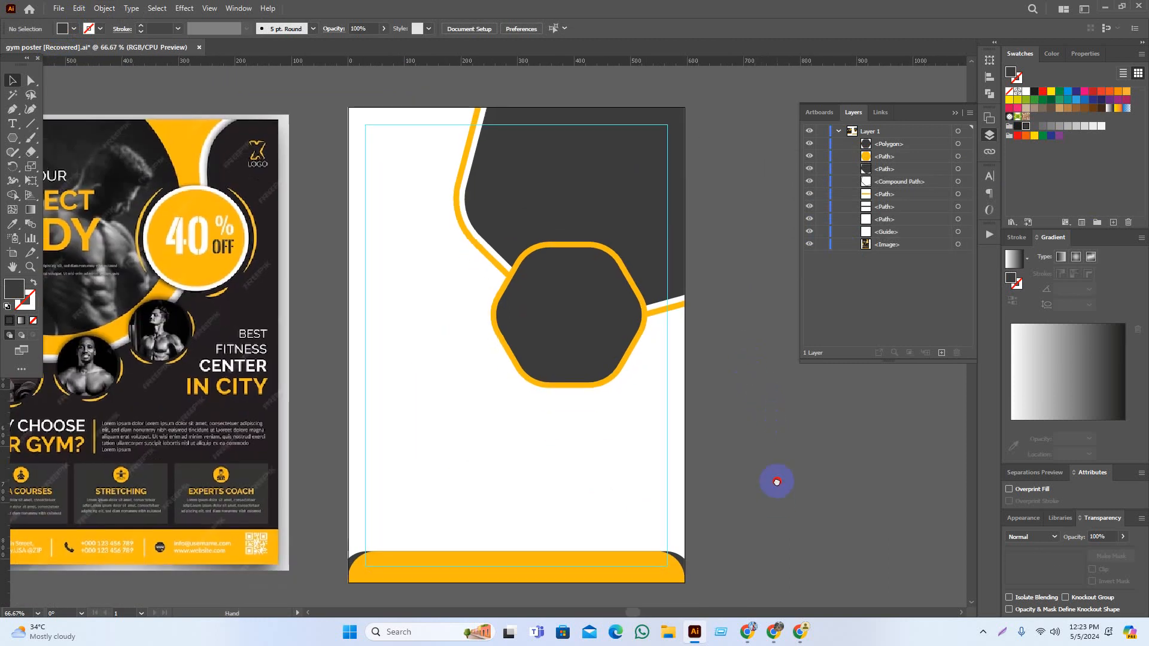
pyautogui.moveTo(777, 482); pyautogui.dragTo(777, 480)
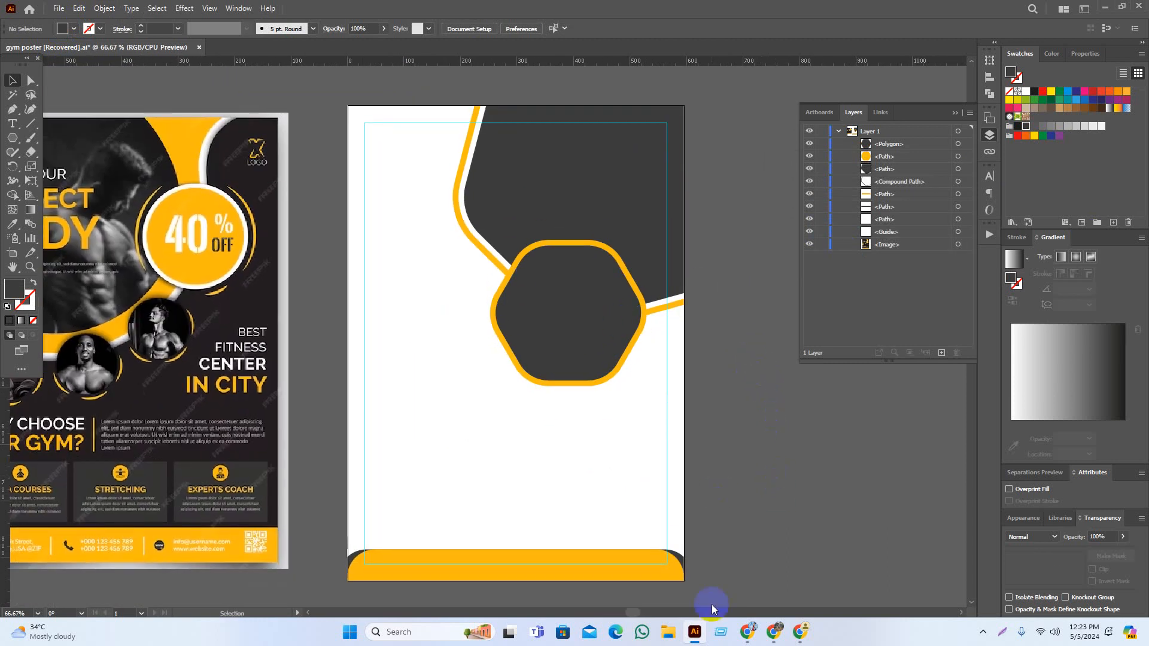
# Copy the Pexels photo of the man with red dumbbells from Chrome into the Illustrator poster, scaled to about 560 px wide beside the artboard
pyautogui.click(801, 631)
pyautogui.click(778, 11)
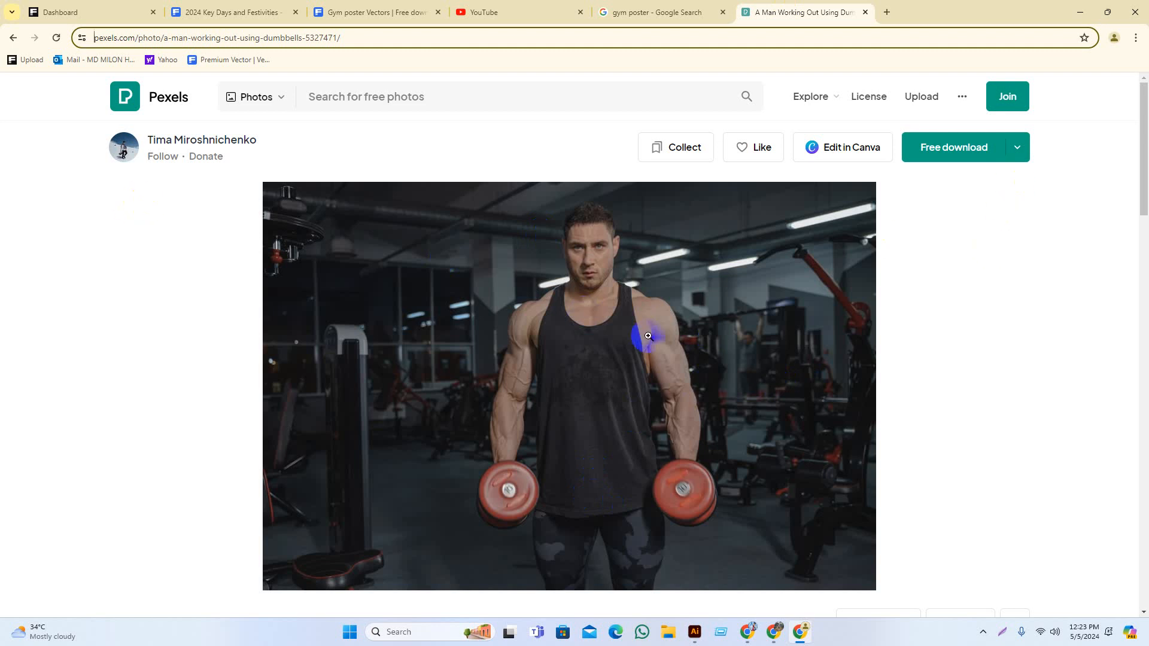
pyautogui.rightClick(590, 292)
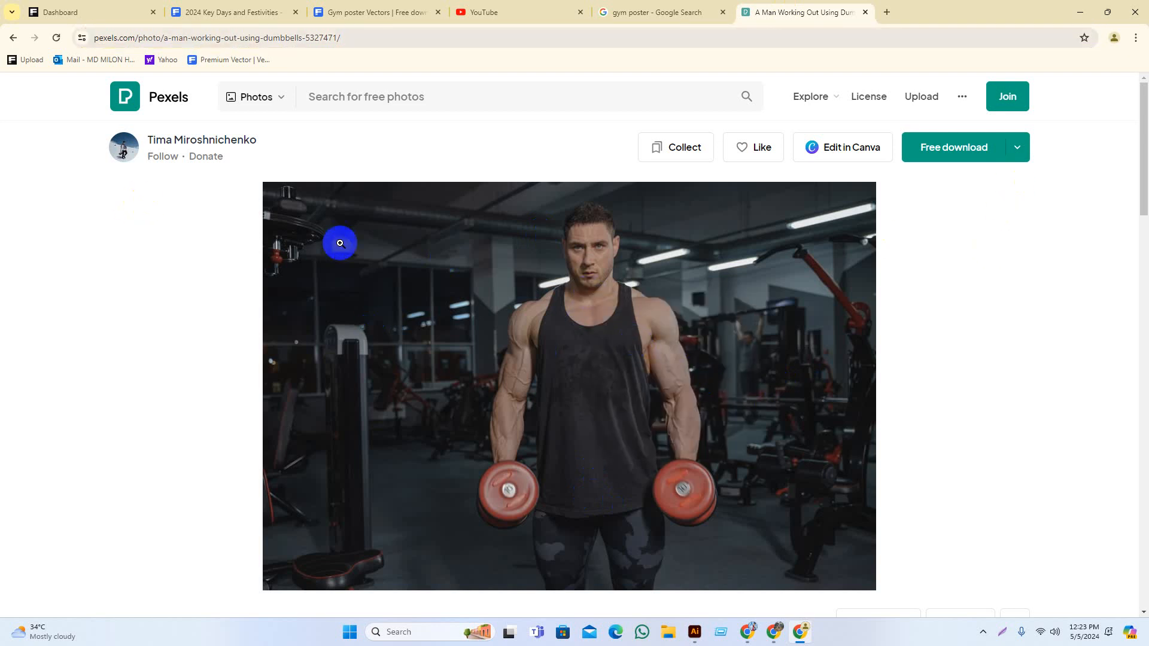
pyautogui.click(694, 632)
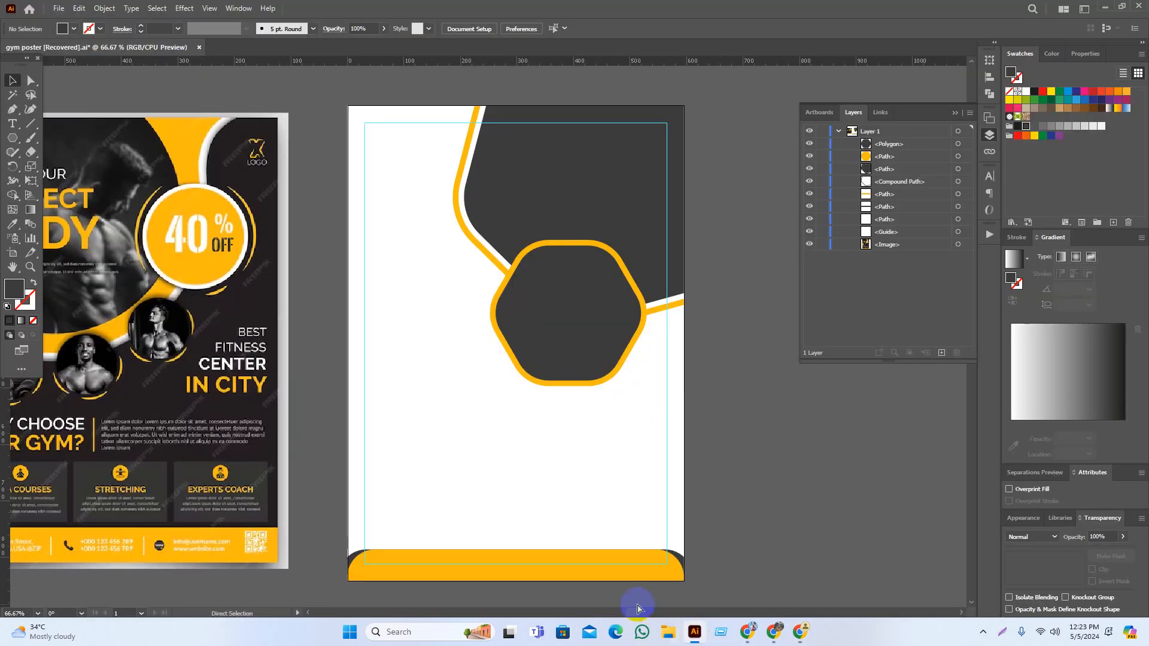
pyautogui.hotkey('ctrl', 'v')
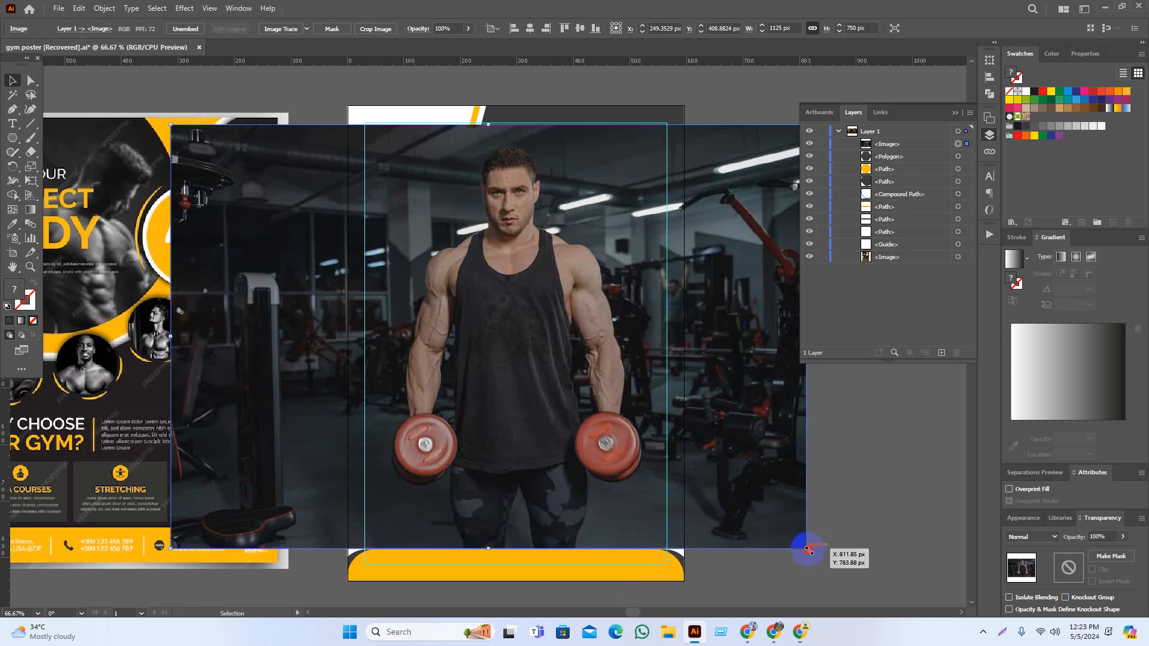
pyautogui.moveTo(807, 548); pyautogui.dragTo(646, 441)
pyautogui.moveTo(457, 389); pyautogui.dragTo(829, 485)
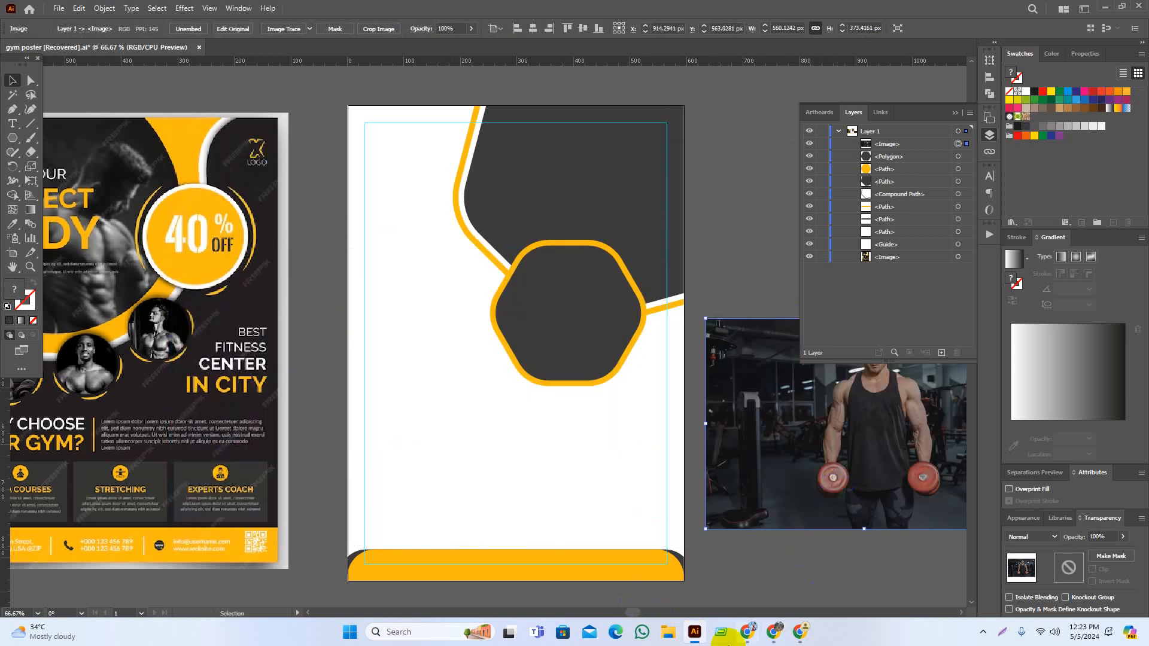
# Return to the Pexels gym man results in Chrome and copy the black-and-white Man Holding Barbell photo
pyautogui.click(693, 633)
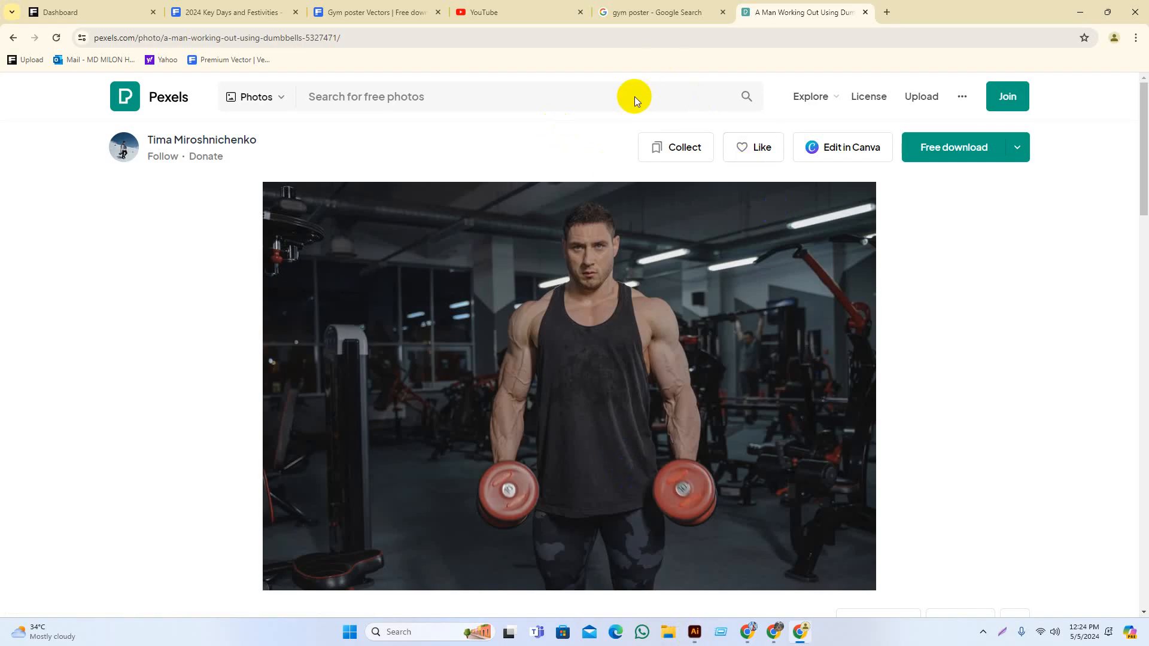
pyautogui.click(12, 38)
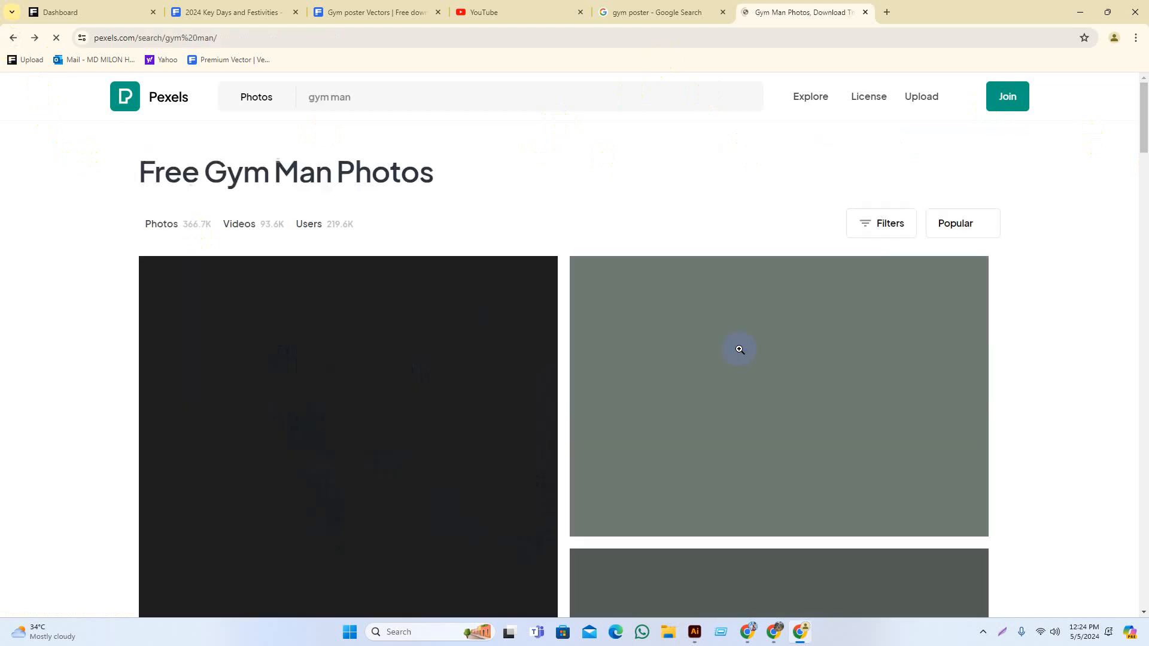
pyautogui.scroll(9, 662, 331)
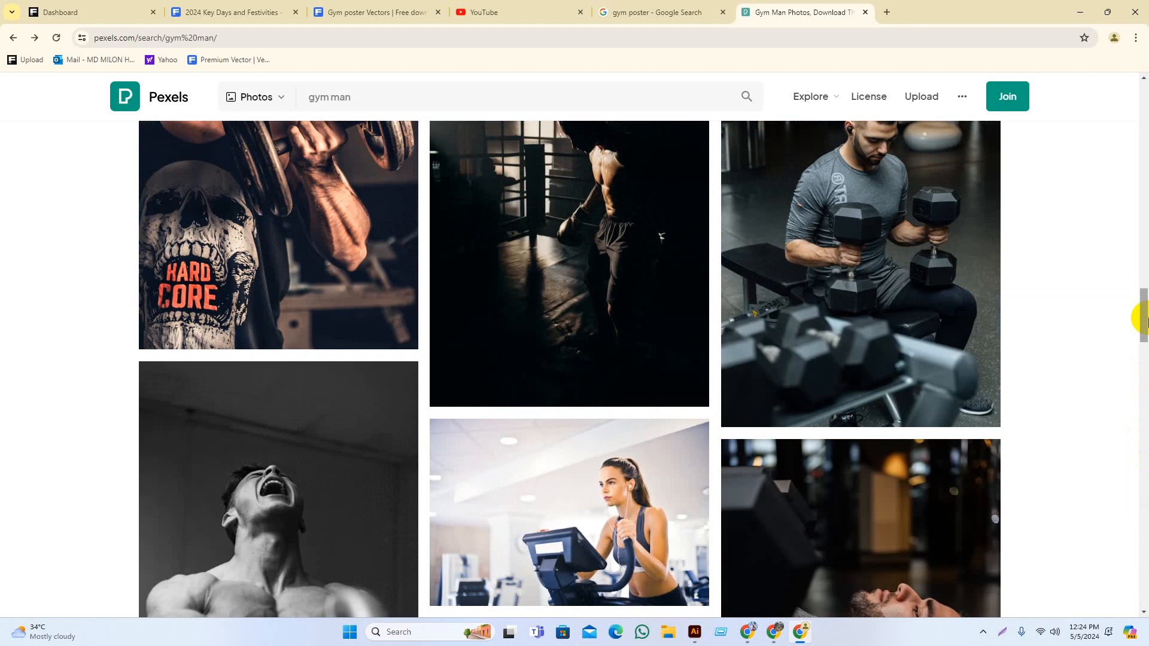
pyautogui.moveTo(1143, 317); pyautogui.dragTo(1144, 38)
pyautogui.scroll(-2, 637, 350)
pyautogui.click(292, 324)
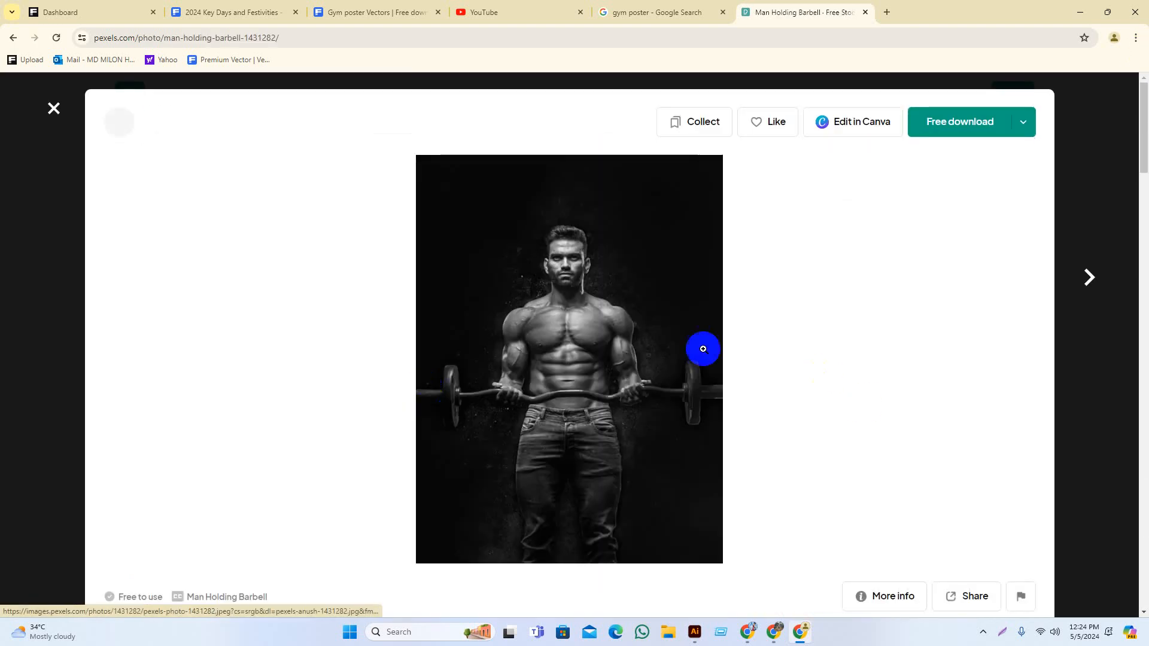
pyautogui.rightClick(561, 309)
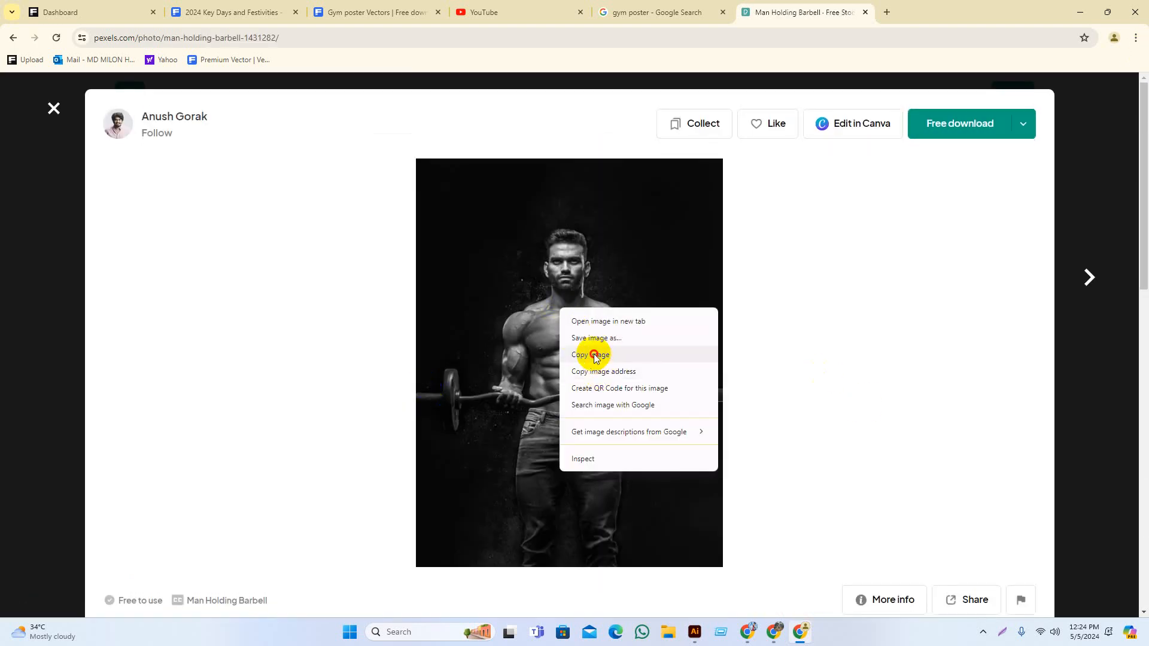
pyautogui.click(587, 355)
pyautogui.click(1079, 12)
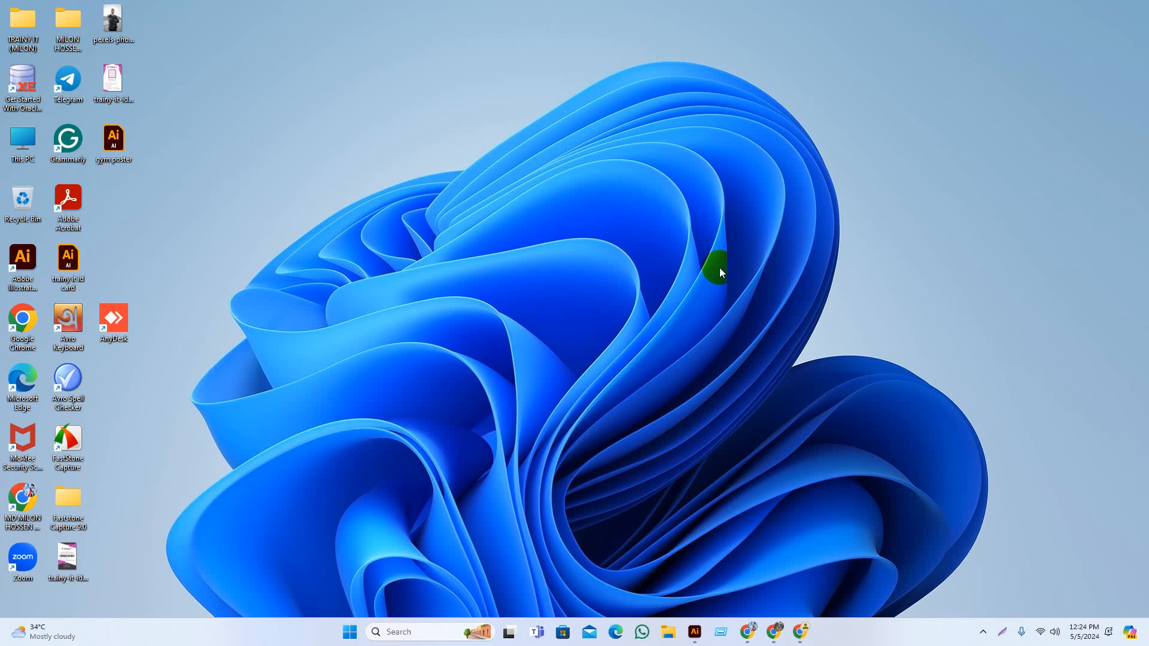
# Switch to Illustrator, paste the barbell photo over the dark corner shape and enlarge it to about 443 px wide
pyautogui.click(694, 632)
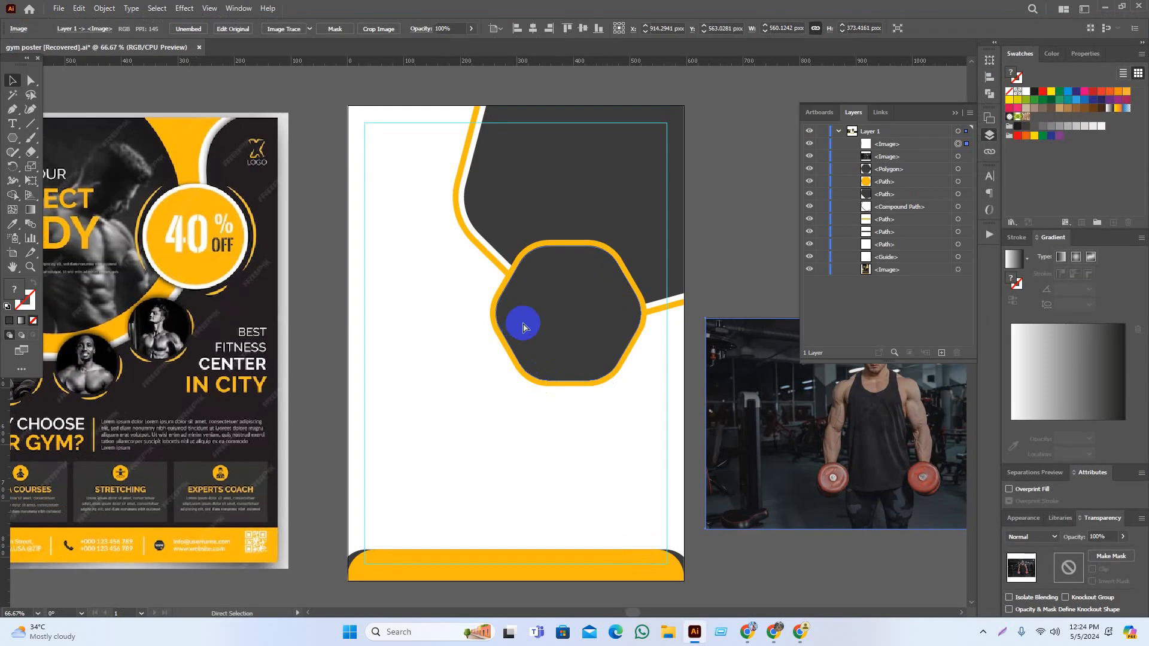
pyautogui.hotkey('ctrl', 'v')
pyautogui.moveTo(597, 356); pyautogui.dragTo(675, 252)
pyautogui.click(735, 255)
pyautogui.scroll(3, 728, 281)
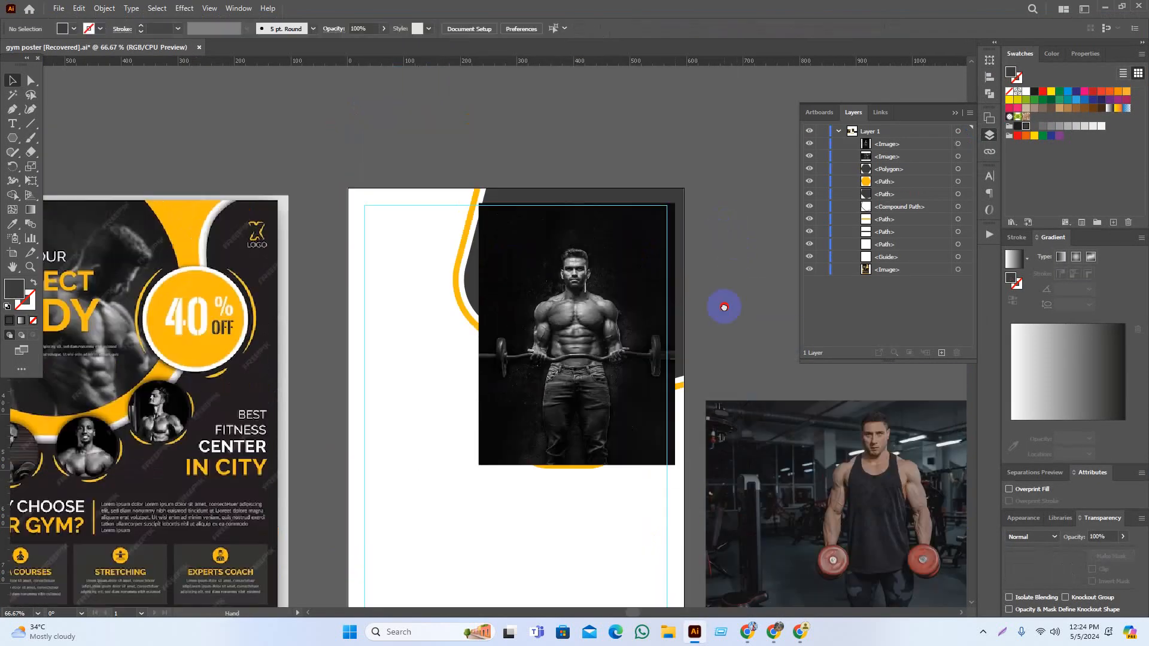
pyautogui.scroll(1, 585, 366)
pyautogui.moveTo(610, 394); pyautogui.dragTo(557, 346)
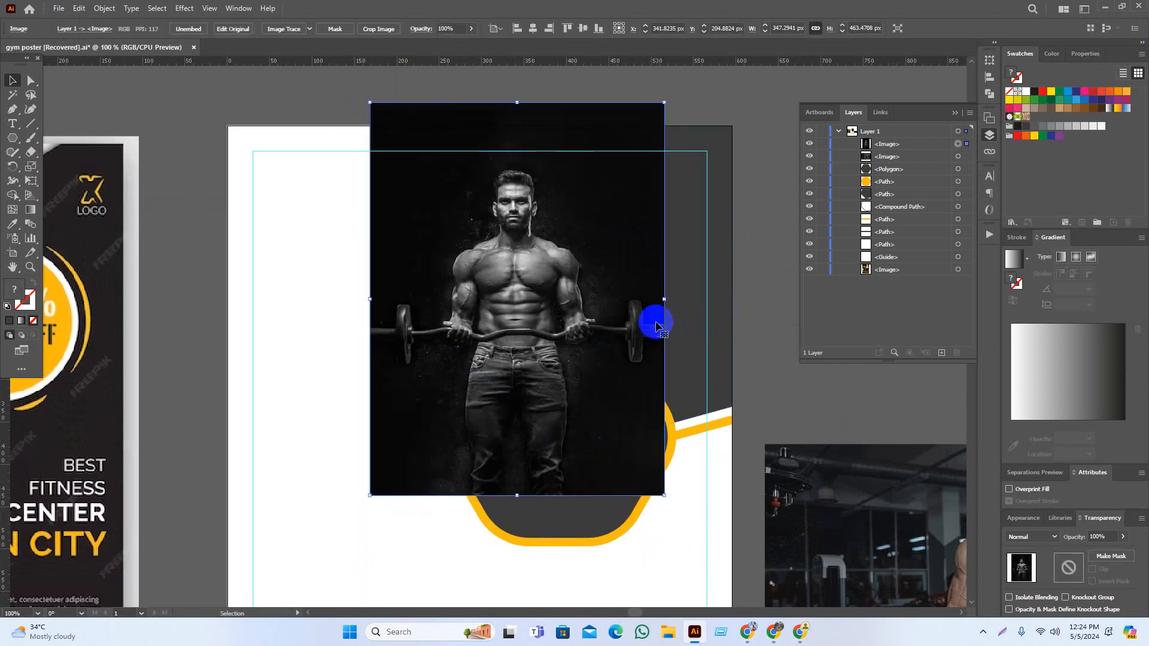
pyautogui.moveTo(664, 299); pyautogui.dragTo(746, 309)
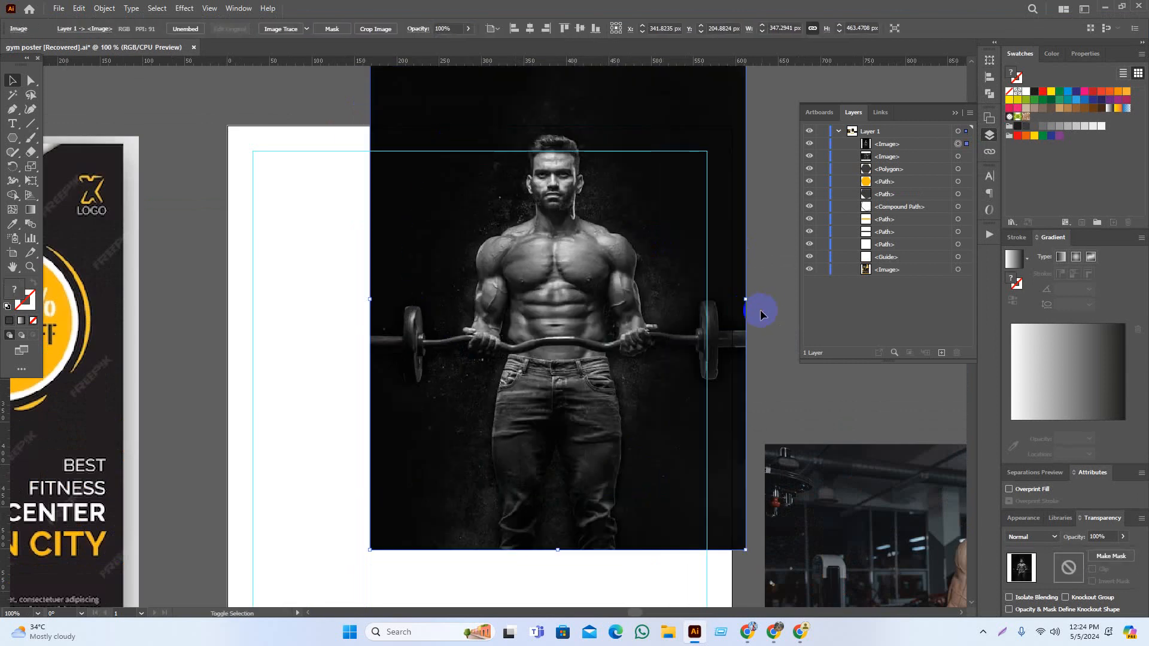
# Send the barbell photo behind all the poster shapes, just above the reference image in the layer order, and deselect
pyautogui.hotkey('ctrl', '[')
pyautogui.hotkey('ctrl', '[')
pyautogui.hotkey('ctrl', '[')
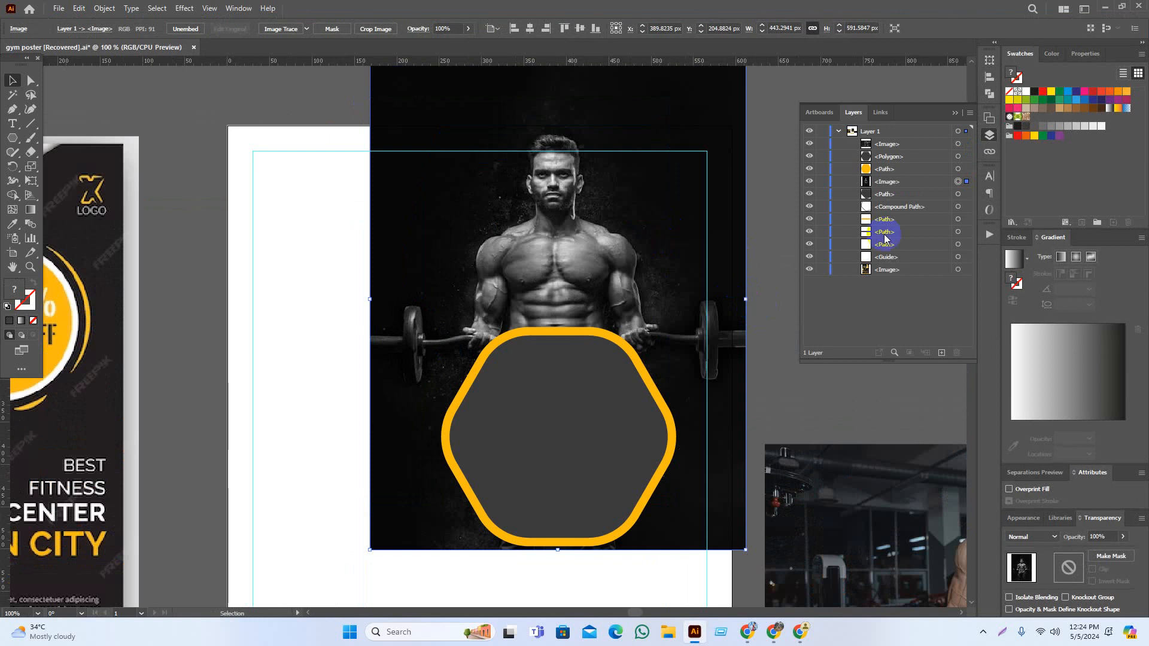
pyautogui.moveTo(886, 186); pyautogui.dragTo(885, 271)
pyautogui.hscroll(5, 776, 386)
pyautogui.scroll(3, 762, 410)
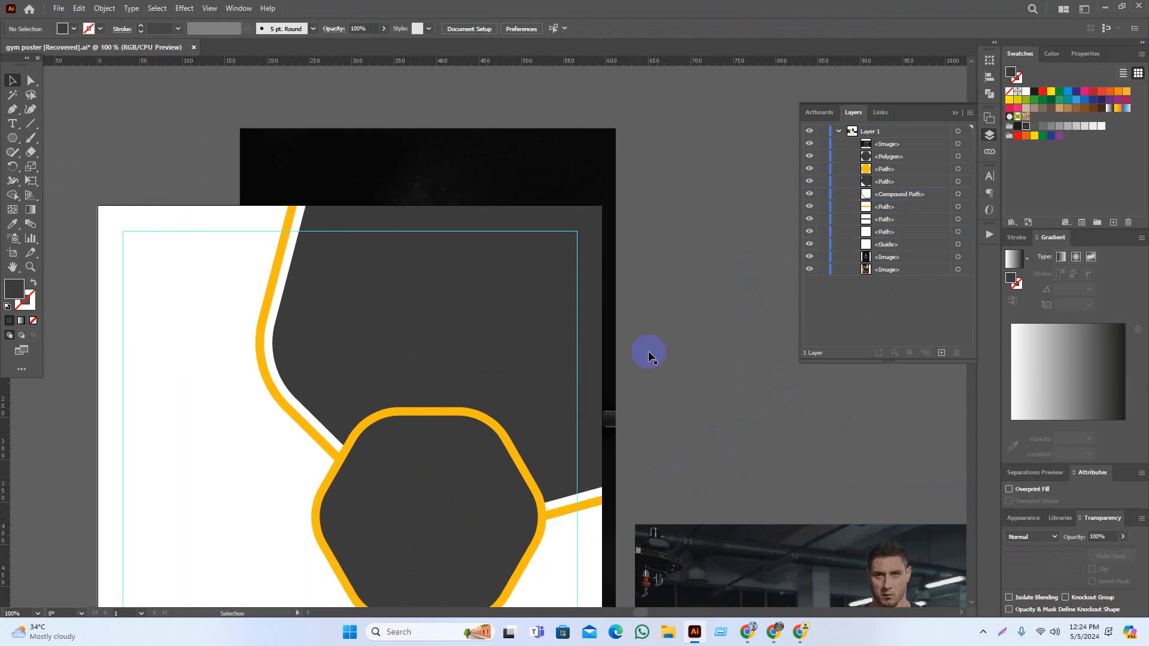
# Try clipping the barbell photo with the dark corner shape, undo the clipping mask and deselect
pyautogui.click(578, 239)
pyautogui.moveTo(577, 240); pyautogui.dragTo(675, 231)
pyautogui.hotkey('ctrl', 'z')
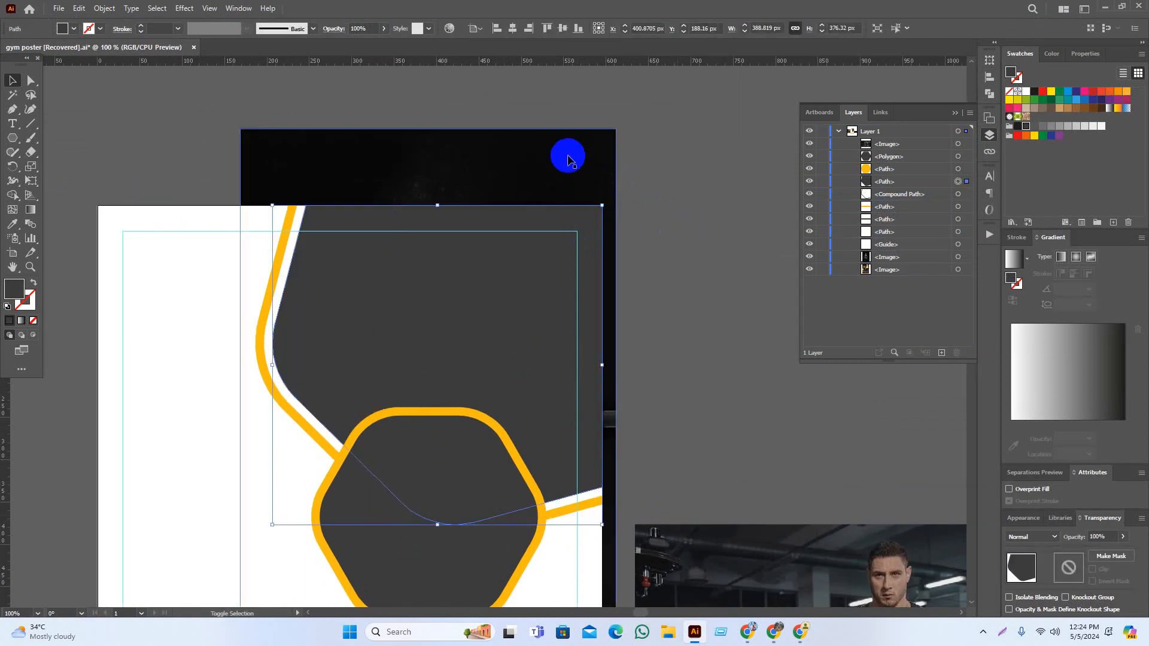
pyautogui.keyDown('shift'); pyautogui.click(568, 158); pyautogui.keyUp('shift')
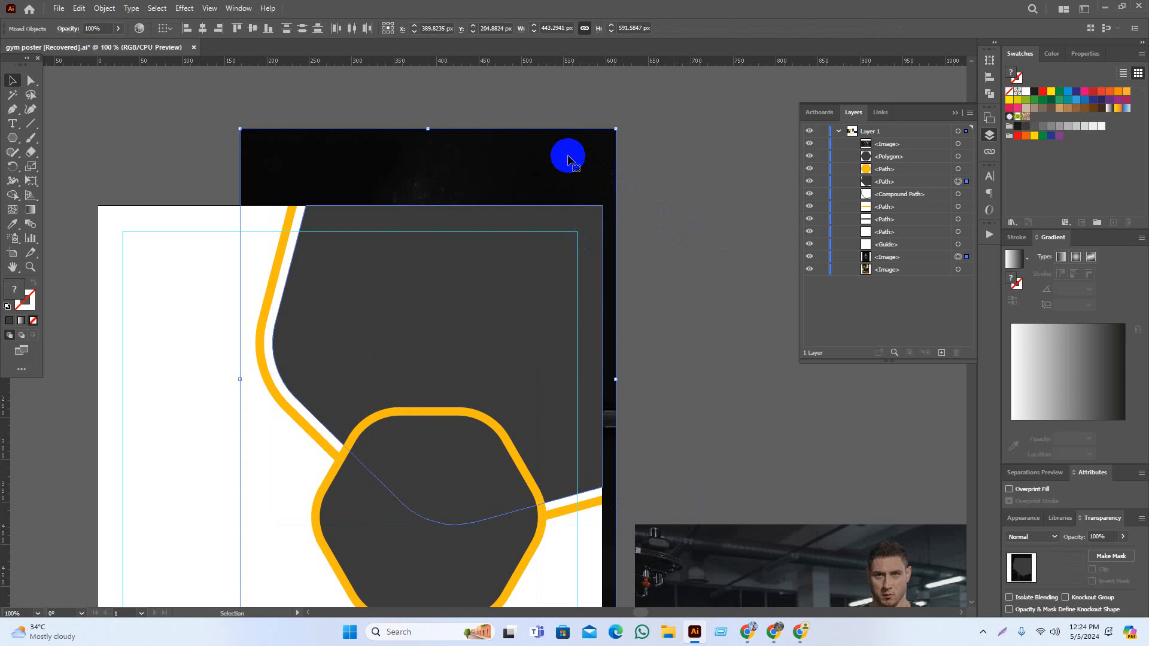
pyautogui.hotkey('ctrl', '7')
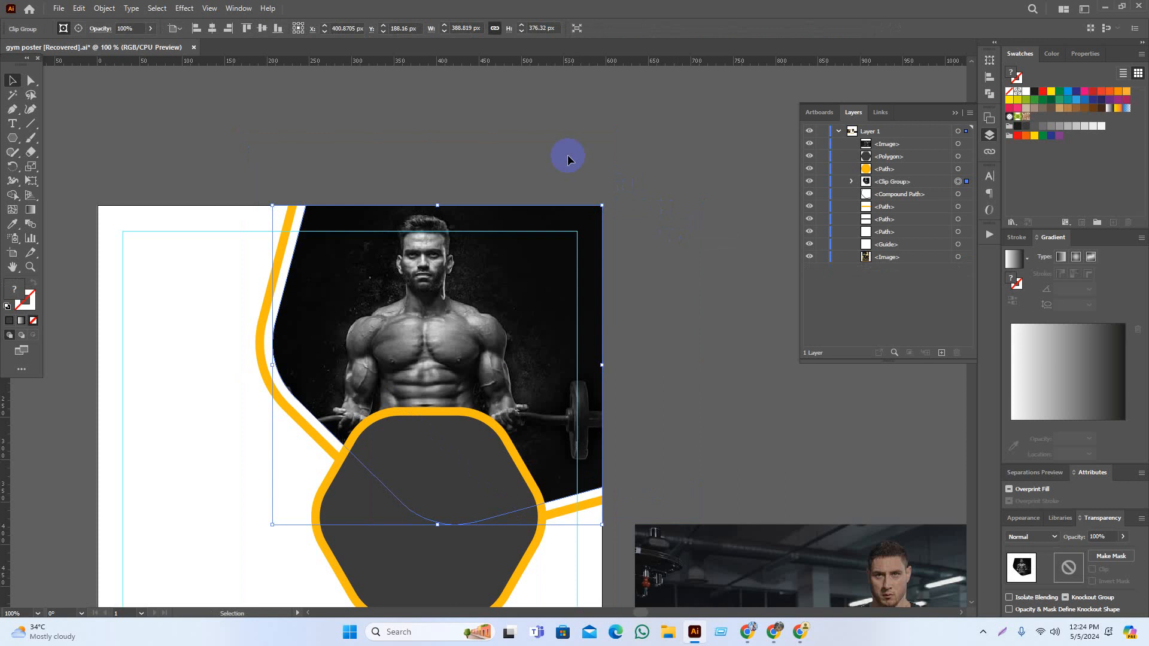
pyautogui.hotkey('ctrl', 'alt', '7')
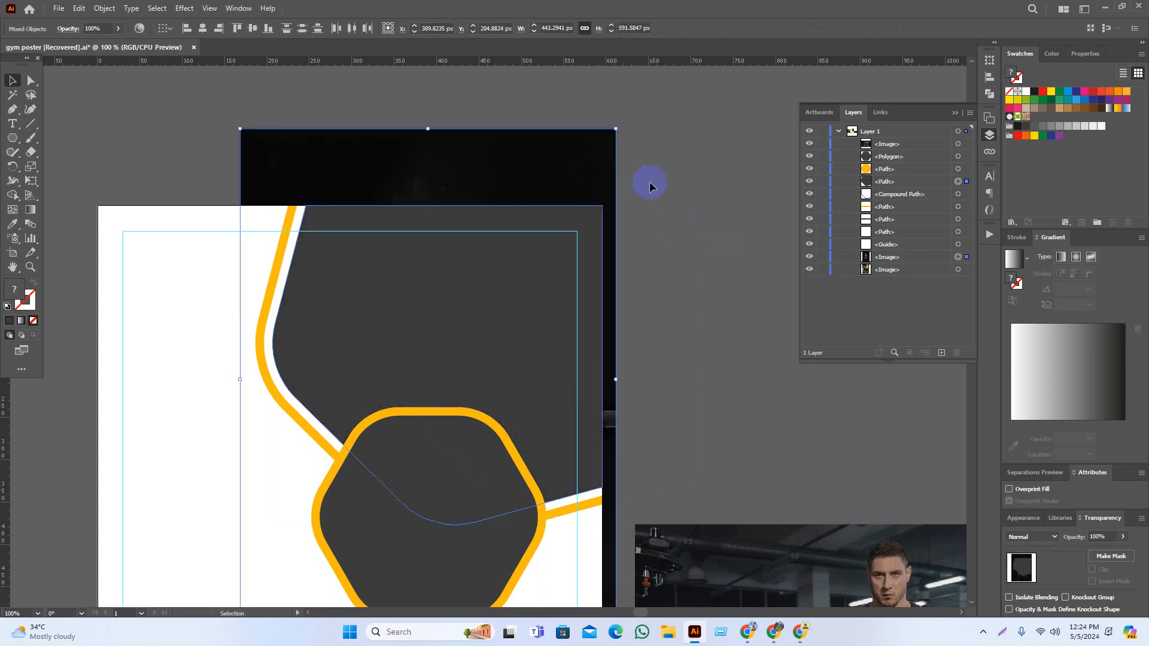
pyautogui.click(582, 164)
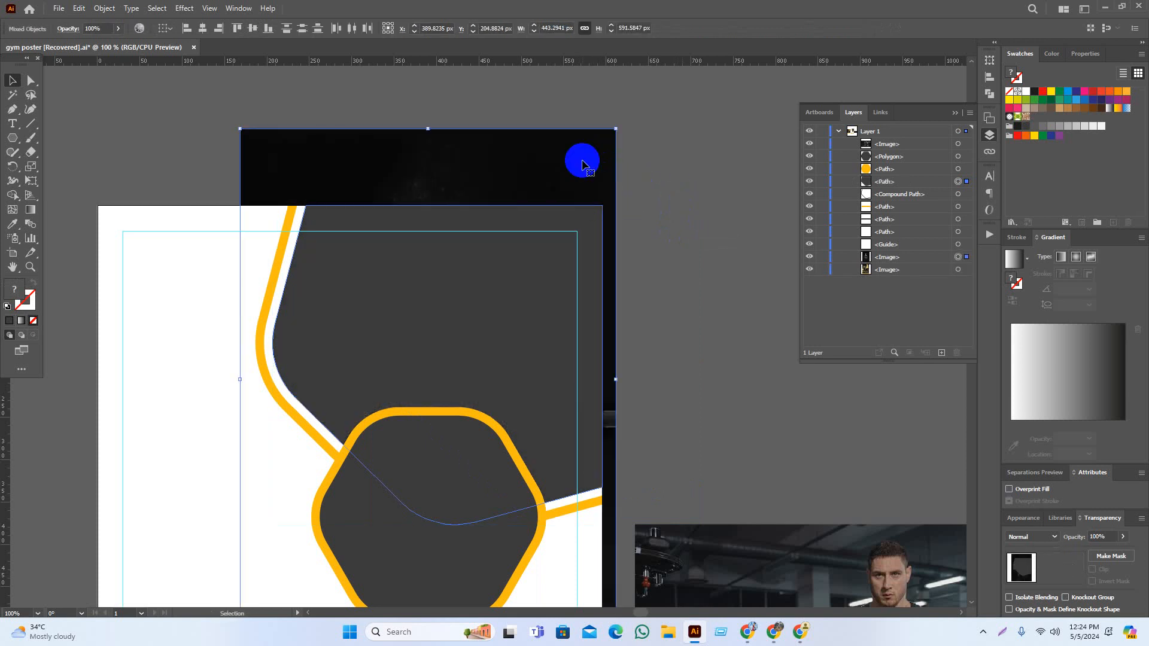
pyautogui.rightClick(584, 165)
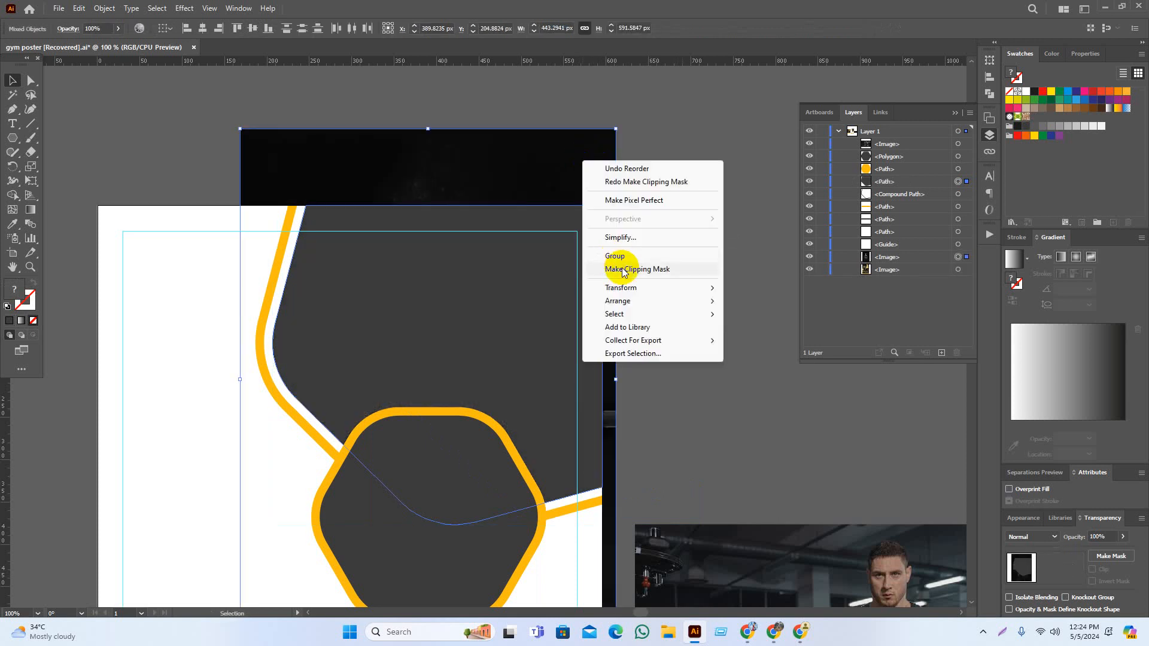
pyautogui.click(696, 108)
# Select the dark corner shape and the barbell photo, make a clipping mask from them and deselect
pyautogui.click(539, 262)
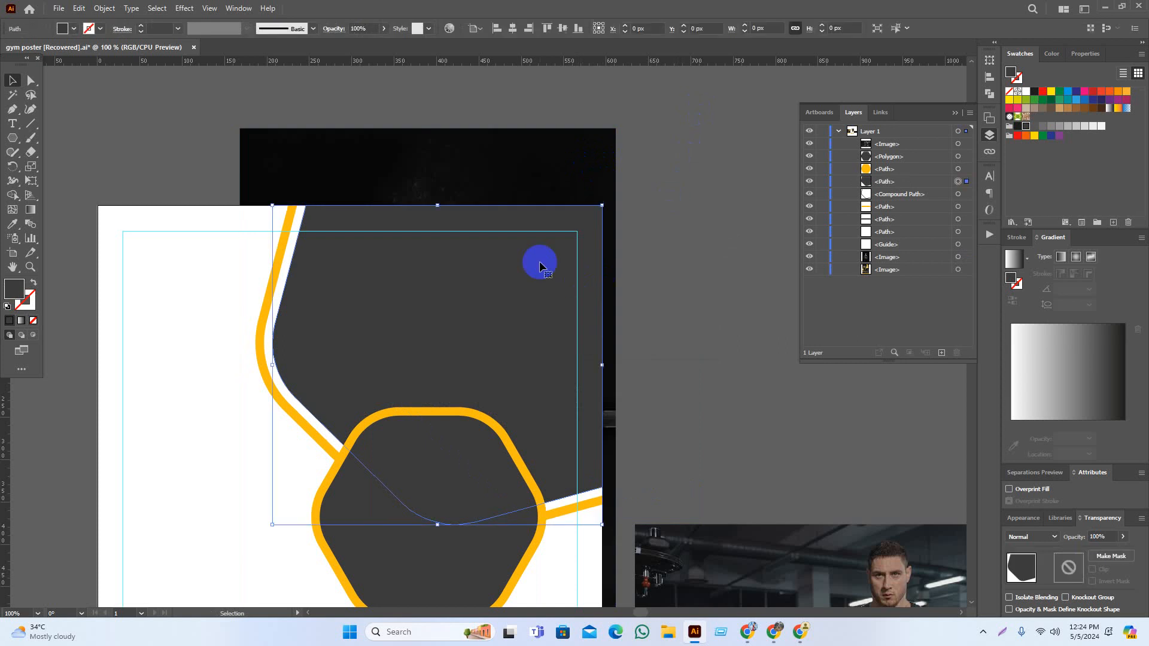
pyautogui.keyDown('shift'); pyautogui.click(574, 170); pyautogui.keyUp('shift')
pyautogui.rightClick(574, 169)
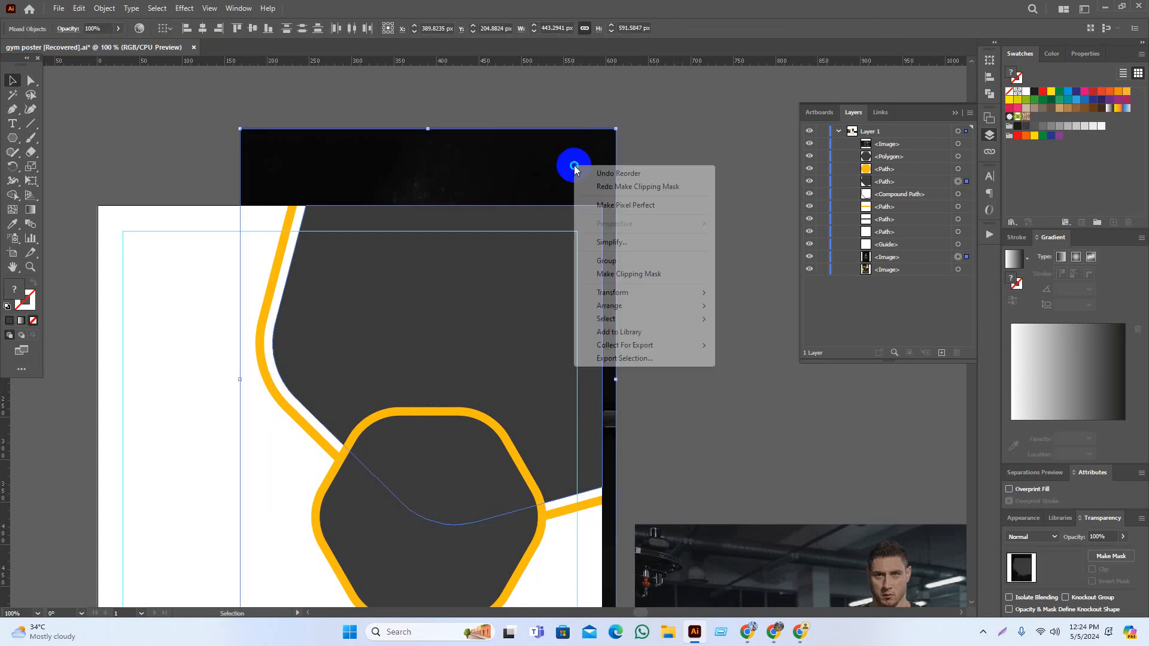
pyautogui.click(646, 274)
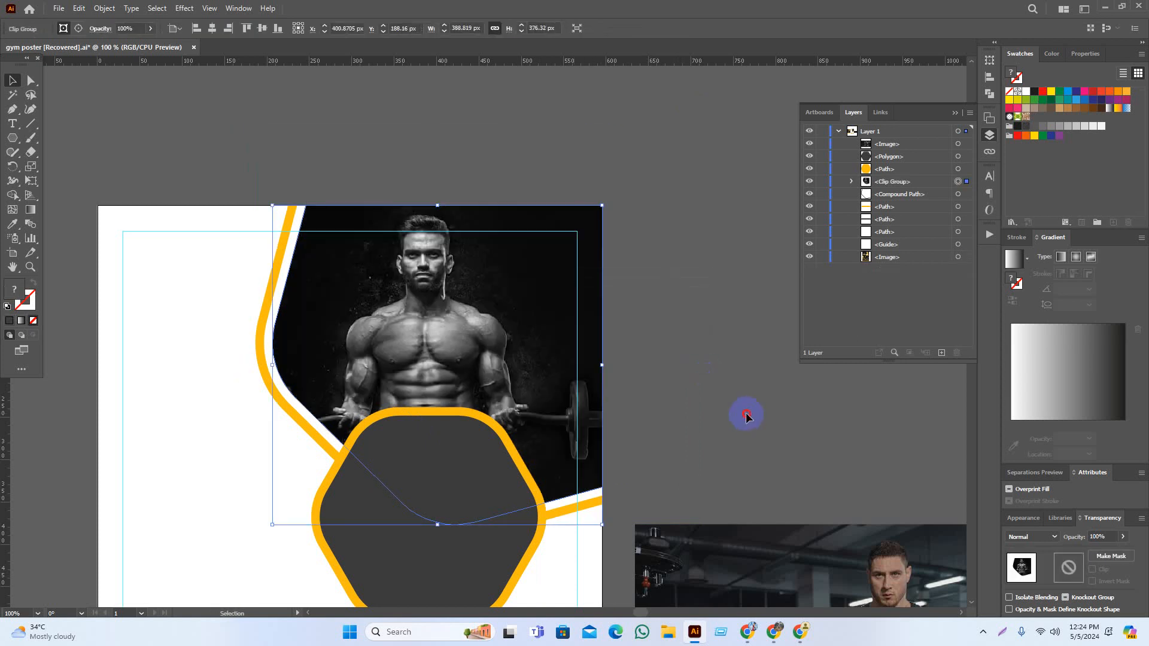
pyautogui.click(745, 407)
pyautogui.hscroll(-2, 747, 389)
pyautogui.hscroll(-2, 569, 287)
pyautogui.scroll(-2, 575, 293)
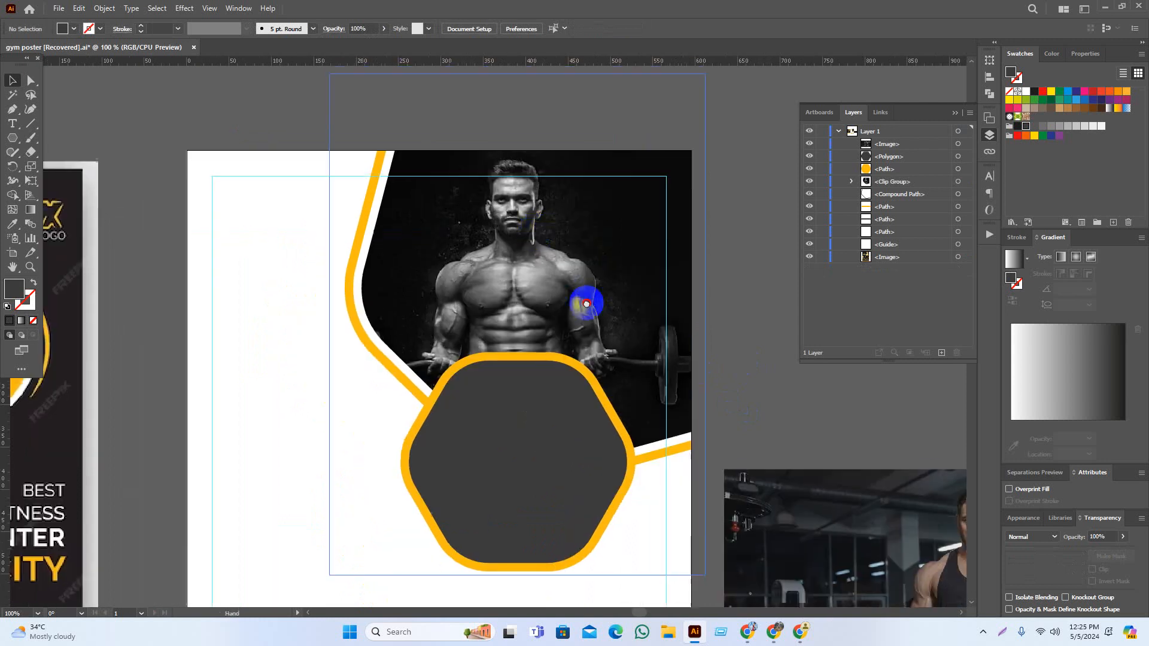
# Inside the corner clip group, shrink the barbell photo to about 401 px wide, reposition it within the shape, and exit isolation with everything deselected
pyautogui.doubleClick(536, 221)
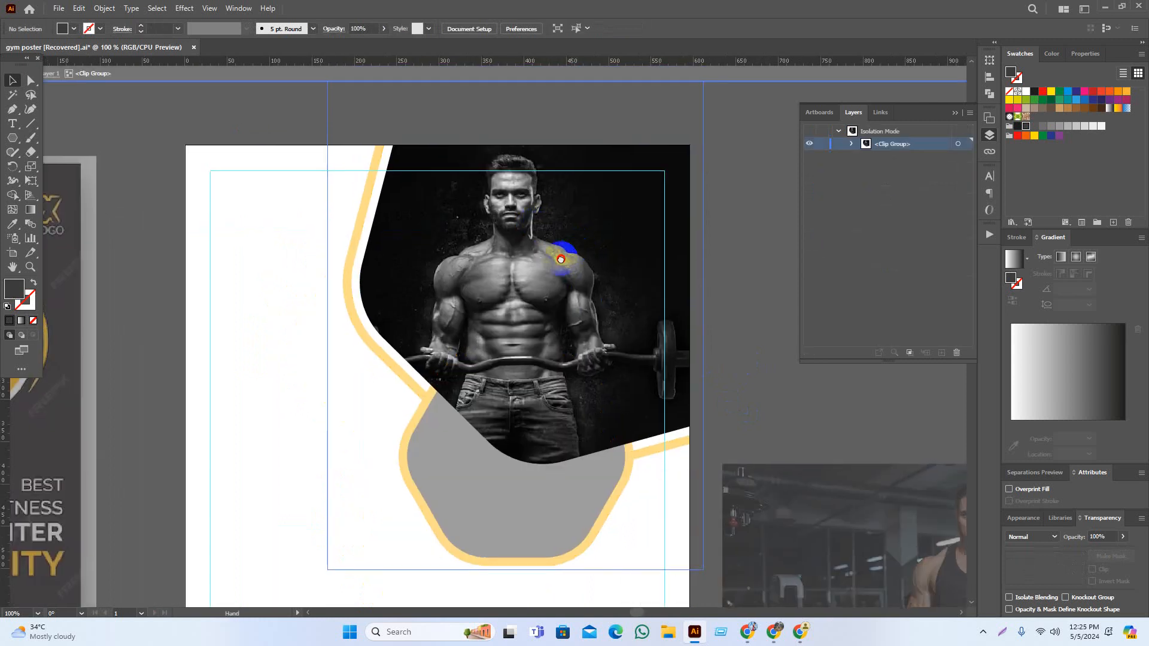
pyautogui.hscroll(2, 539, 251)
pyautogui.scroll(1, 538, 251)
pyautogui.click(534, 270)
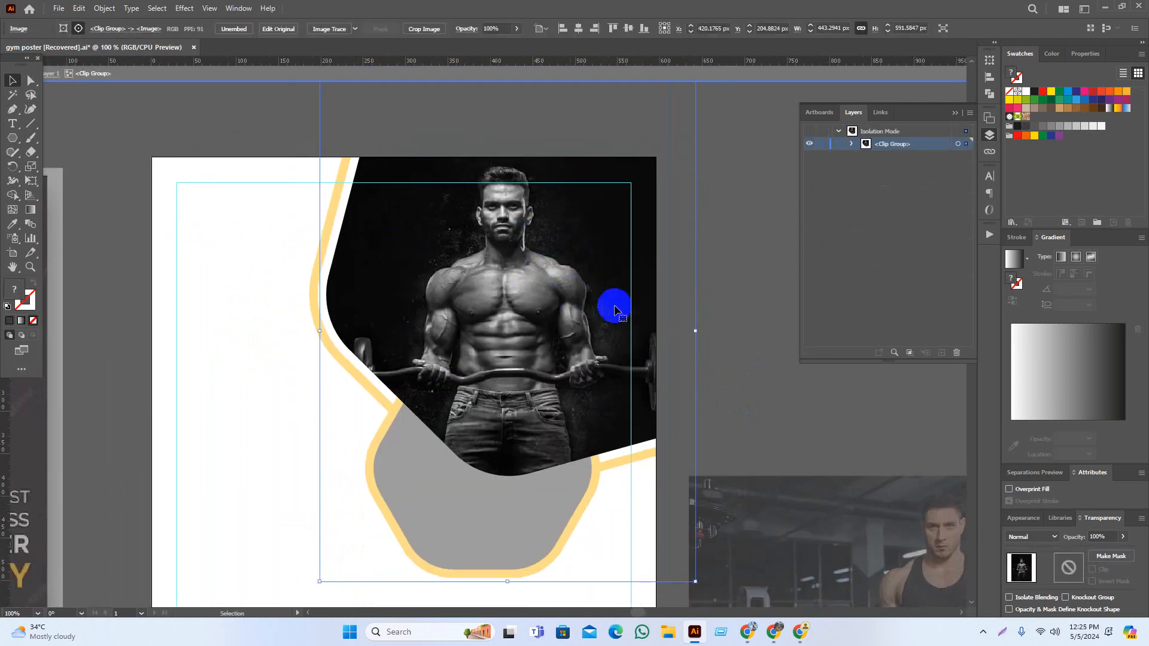
pyautogui.moveTo(697, 583); pyautogui.dragTo(666, 542)
pyautogui.moveTo(440, 241); pyautogui.dragTo(447, 252)
pyautogui.moveTo(501, 95); pyautogui.dragTo(499, 102)
pyautogui.moveTo(517, 335); pyautogui.dragTo(513, 334)
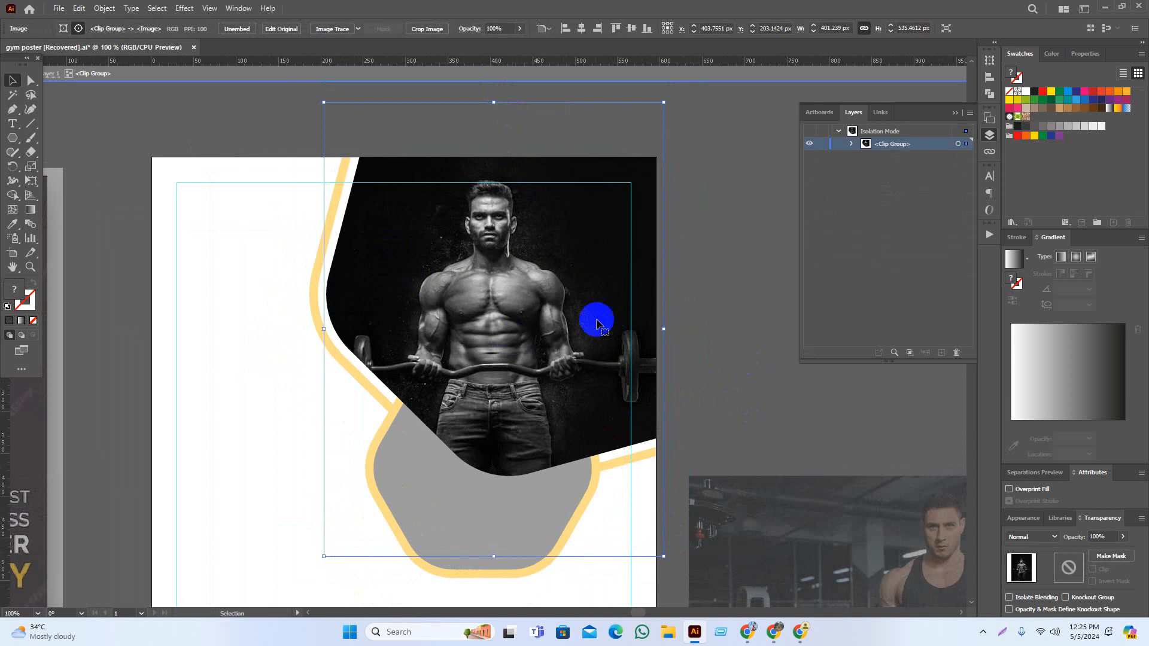
pyautogui.moveTo(555, 297); pyautogui.dragTo(556, 299)
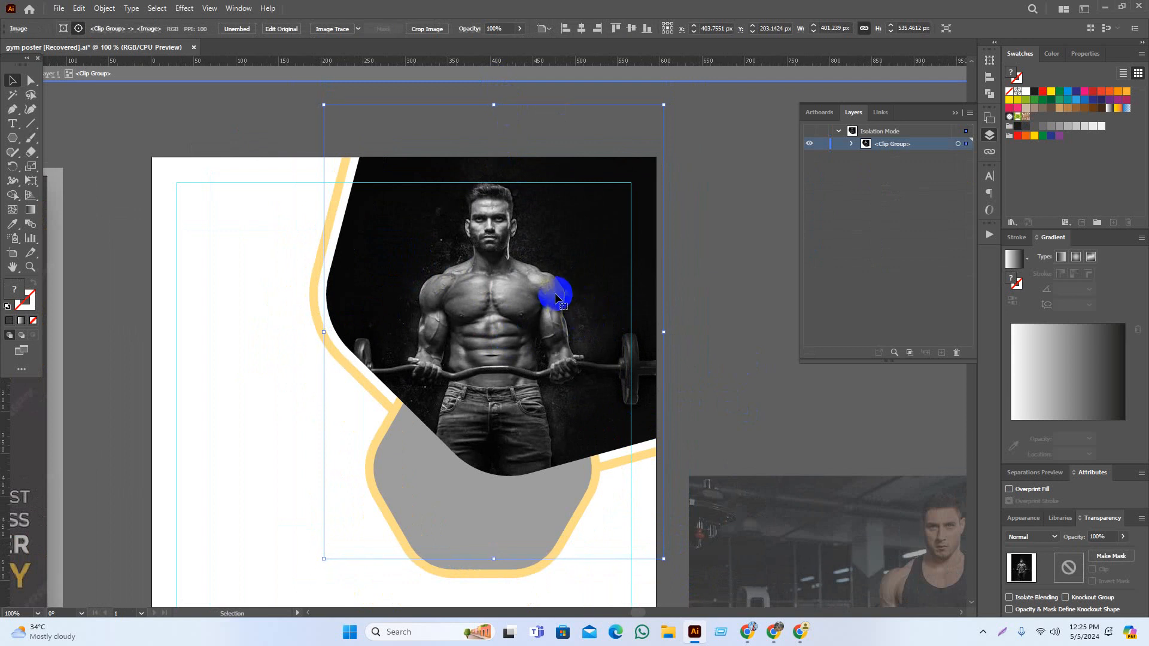
pyautogui.click(596, 79)
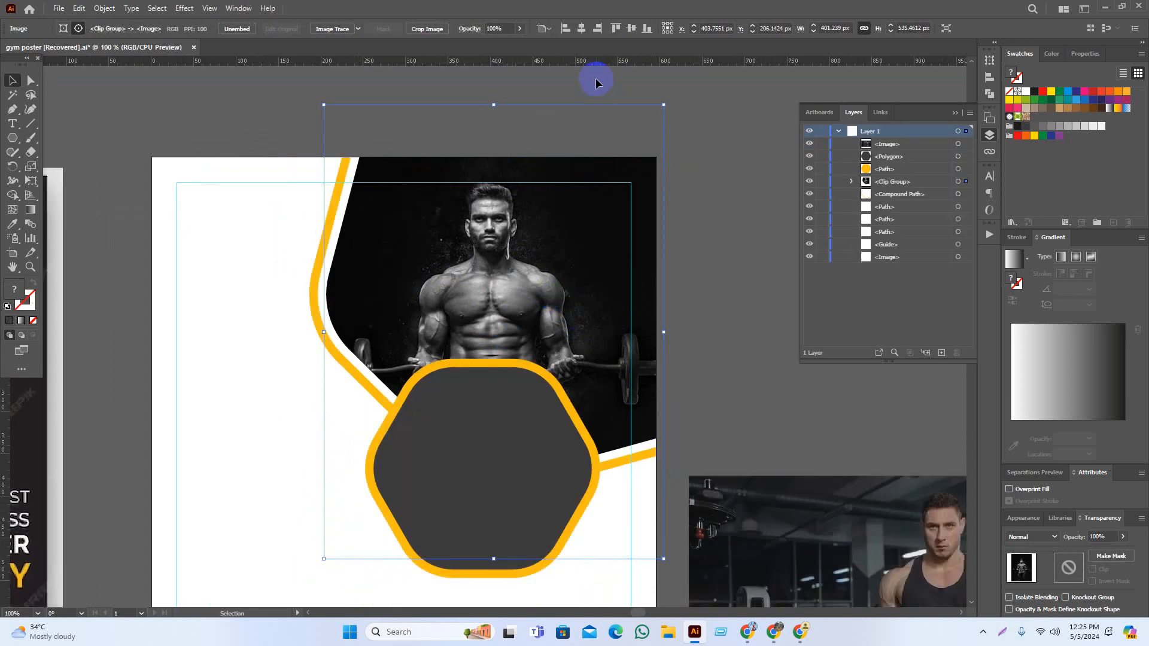
pyautogui.click(755, 256)
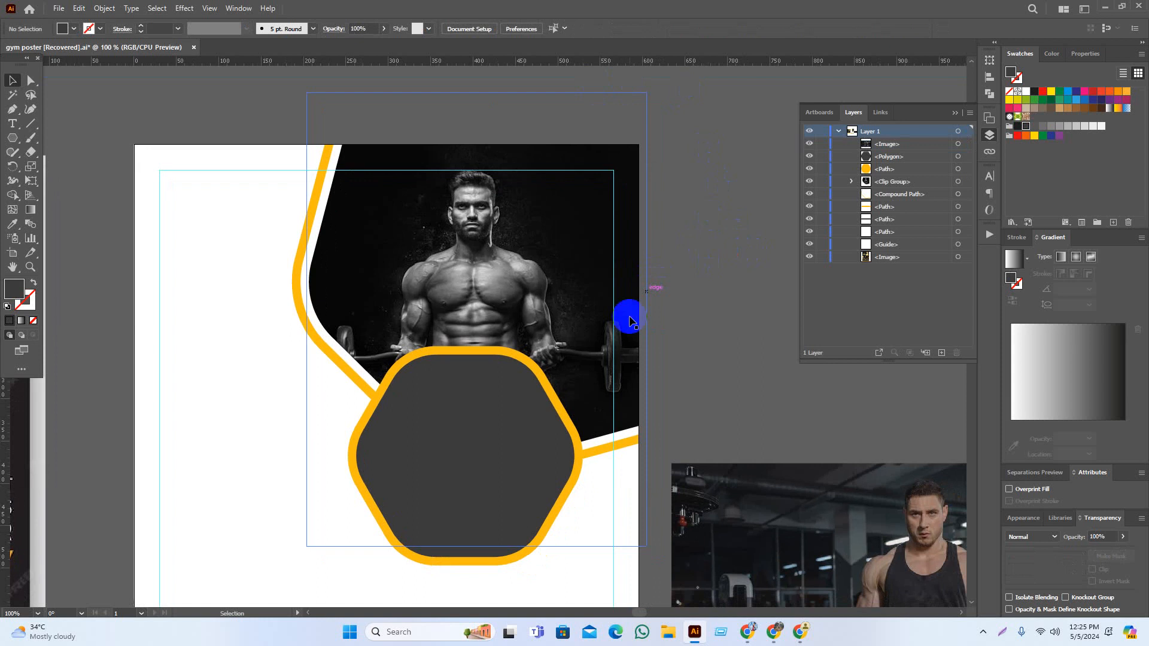
# Move the dumbbell photo over the dark hexagon and place it below all poster shapes, just above the reference image in the layer order
pyautogui.moveTo(791, 471); pyautogui.dragTo(749, 375)
pyautogui.moveTo(832, 486); pyautogui.dragTo(381, 351)
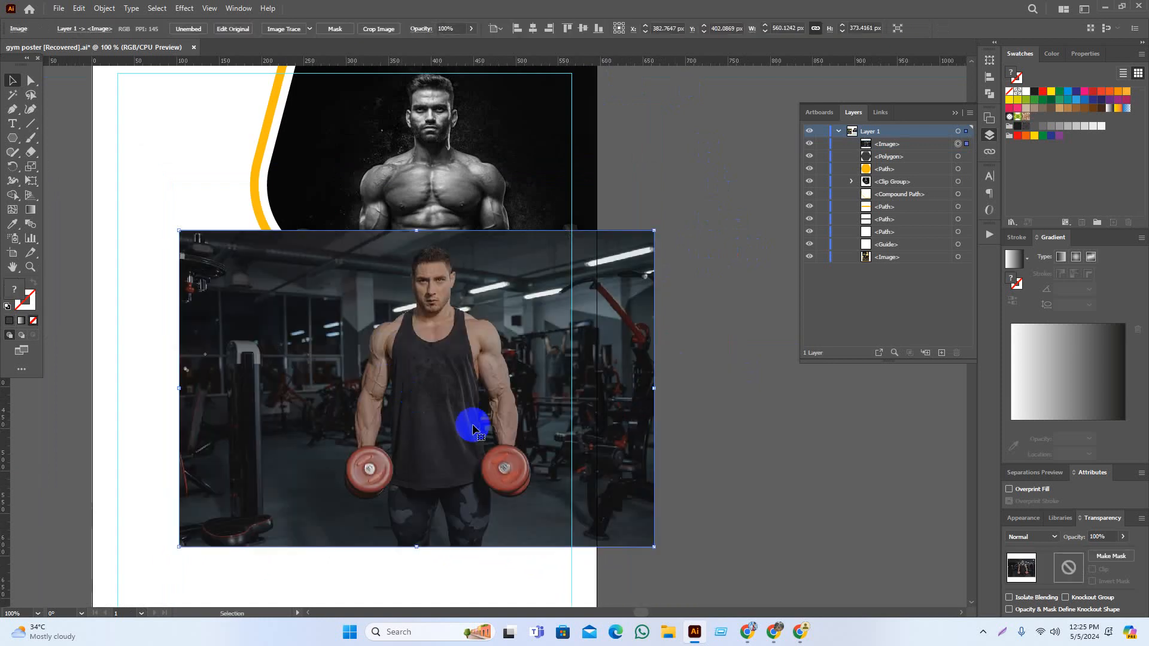
pyautogui.moveTo(897, 149); pyautogui.dragTo(896, 155)
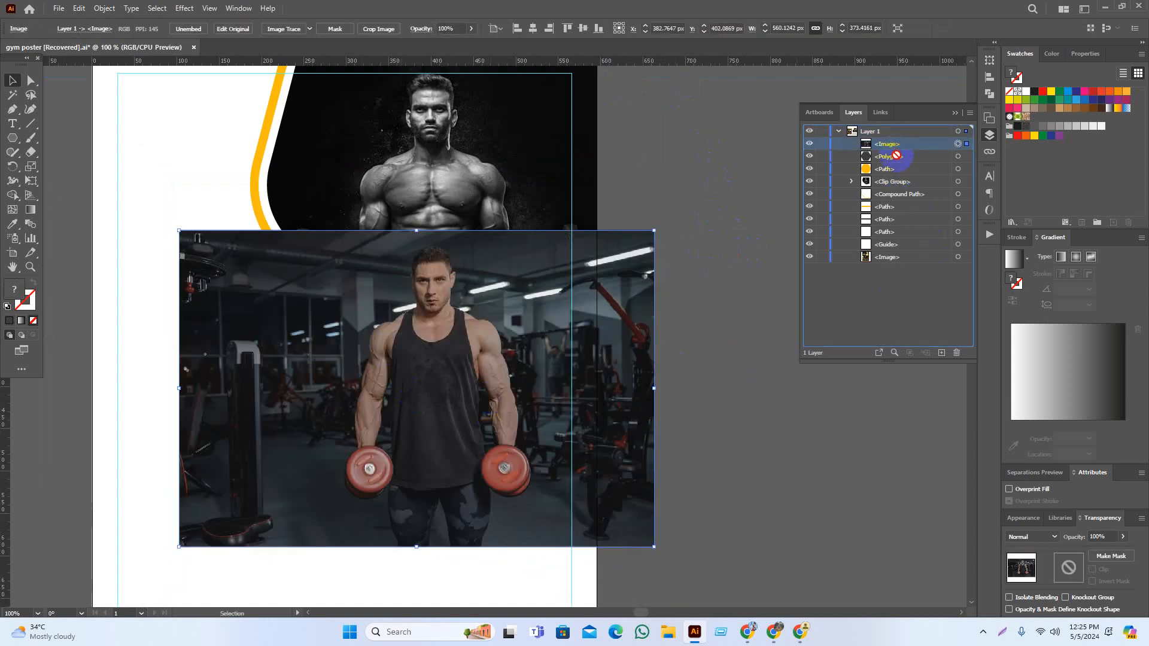
pyautogui.moveTo(897, 195); pyautogui.dragTo(895, 252)
# Select the dark hexagon together with the dumbbell photo and make a clipping mask from them
pyautogui.moveTo(462, 377); pyautogui.dragTo(447, 353)
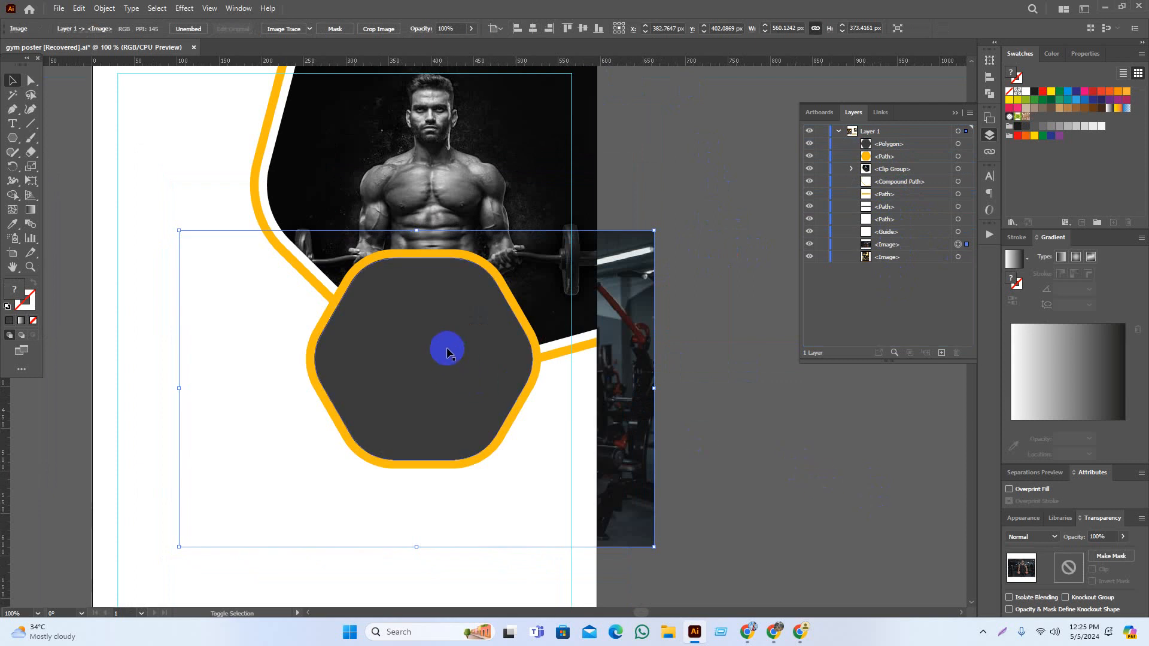
pyautogui.keyDown('shift'); pyautogui.click(443, 339); pyautogui.keyUp('shift')
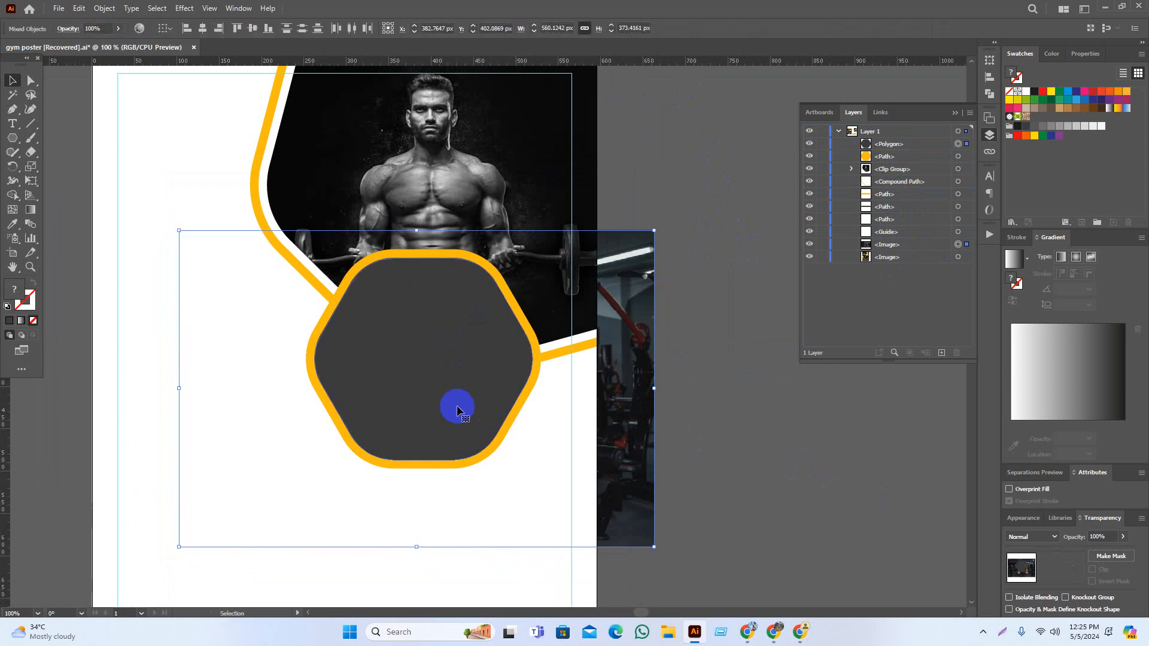
pyautogui.keyDown('shift'); pyautogui.click(459, 374); pyautogui.keyUp('shift')
pyautogui.click(732, 446)
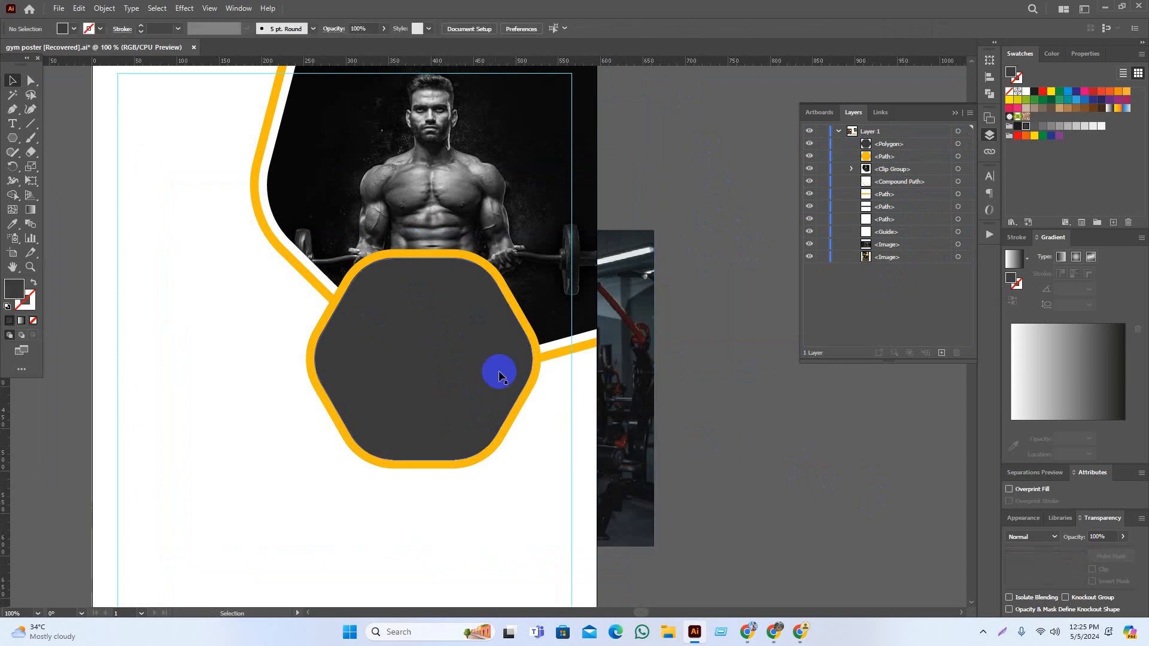
pyautogui.click(502, 370)
pyautogui.keyDown('shift'); pyautogui.click(636, 327); pyautogui.keyUp('shift')
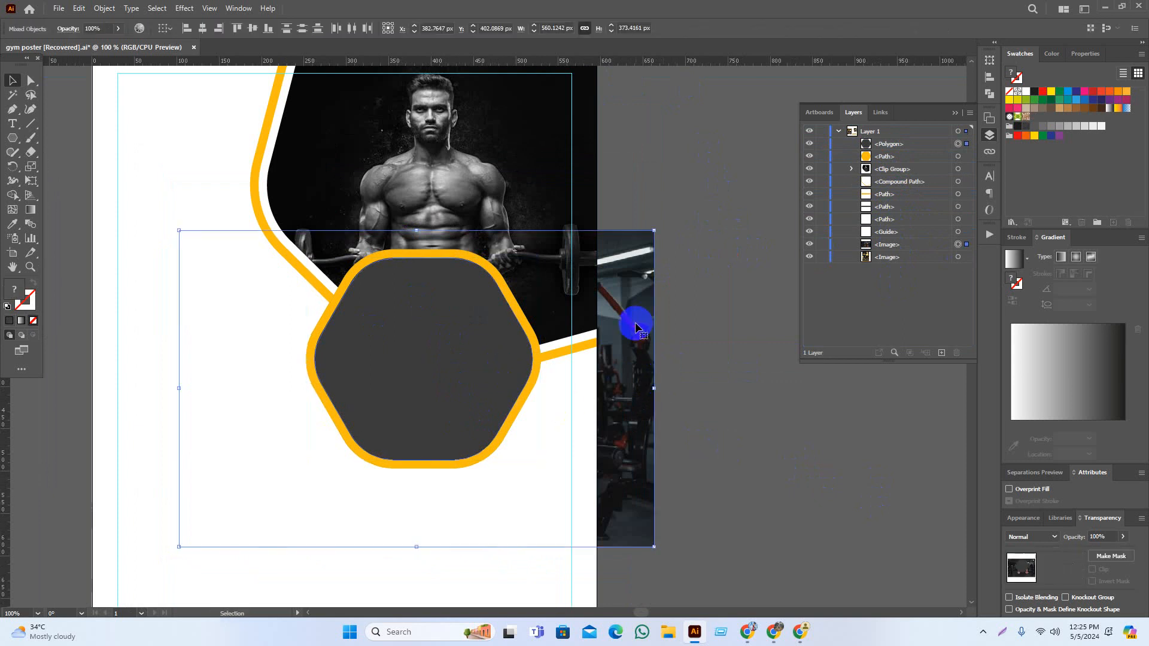
pyautogui.hotkey('ctrl', '7')
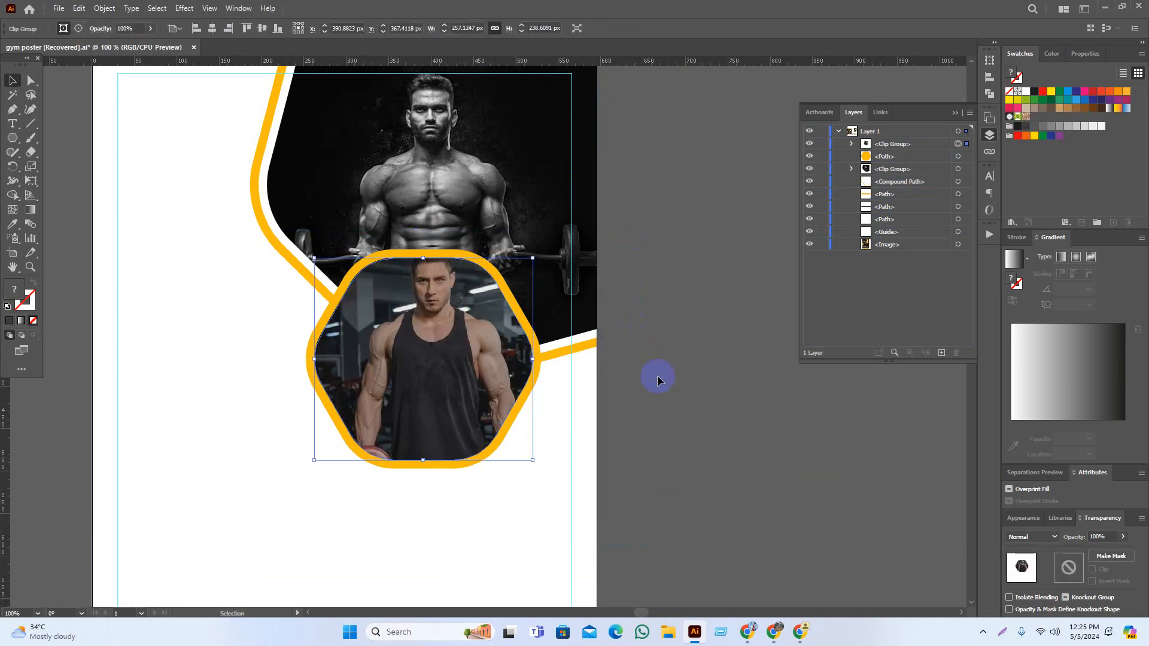
# Inside the hexagon clip group, scale the dumbbell photo to about 429 px wide, center the man in the hexagon and exit isolation
pyautogui.doubleClick(431, 390)
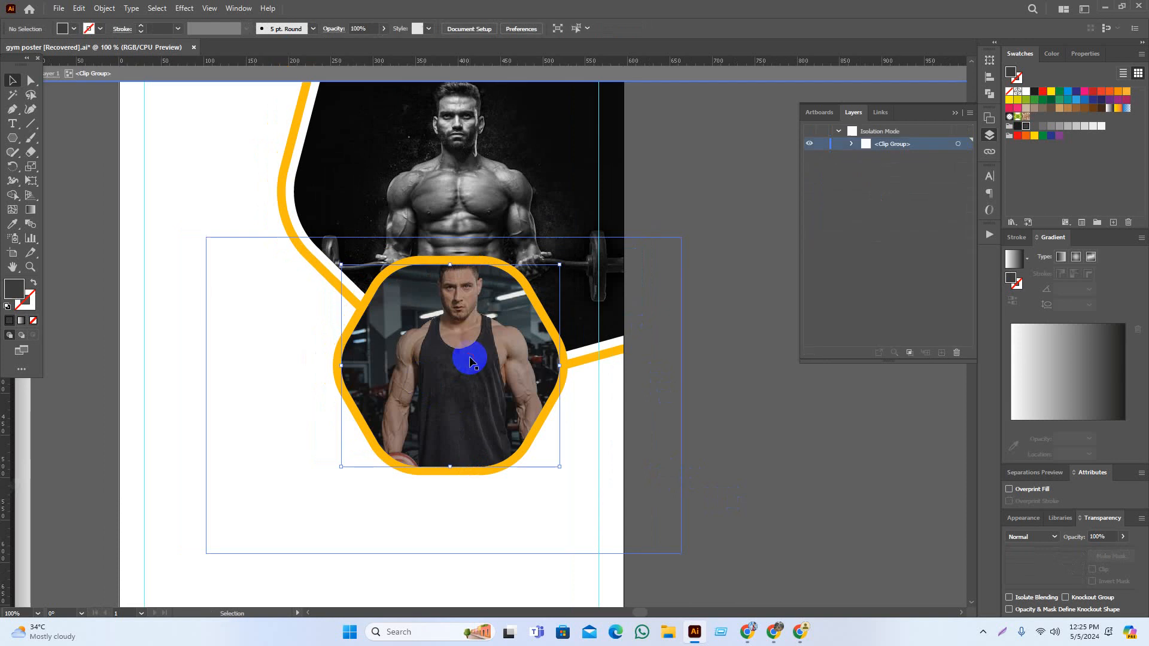
pyautogui.moveTo(457, 332); pyautogui.dragTo(453, 347)
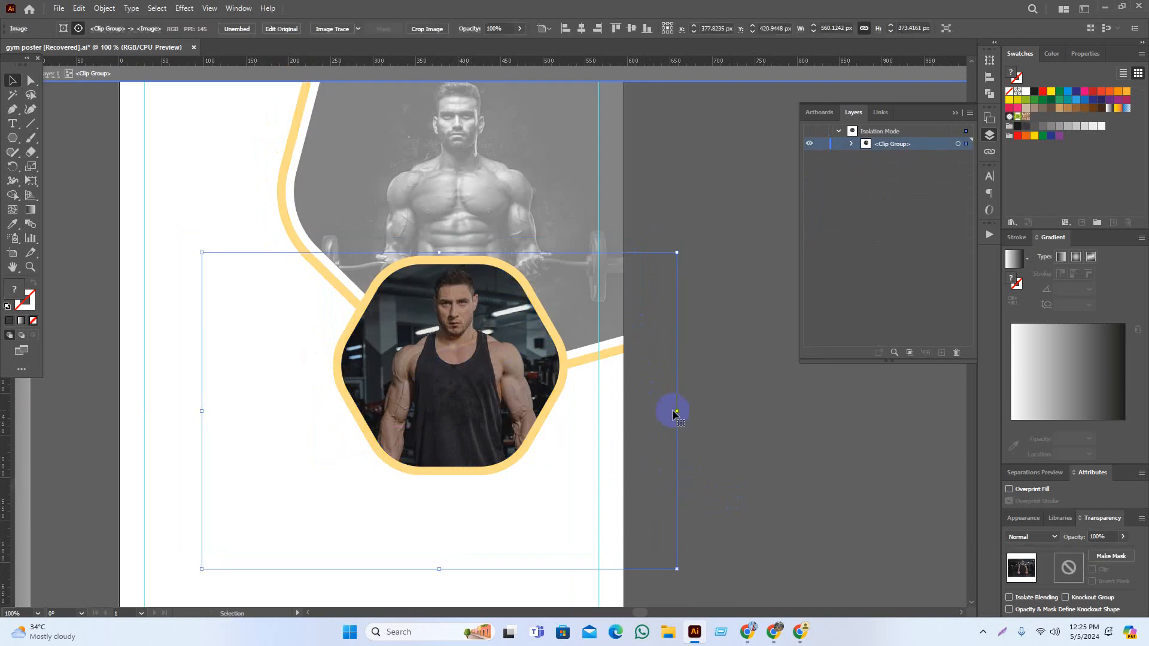
pyautogui.moveTo(677, 411); pyautogui.dragTo(652, 411)
pyautogui.moveTo(489, 412); pyautogui.dragTo(477, 390)
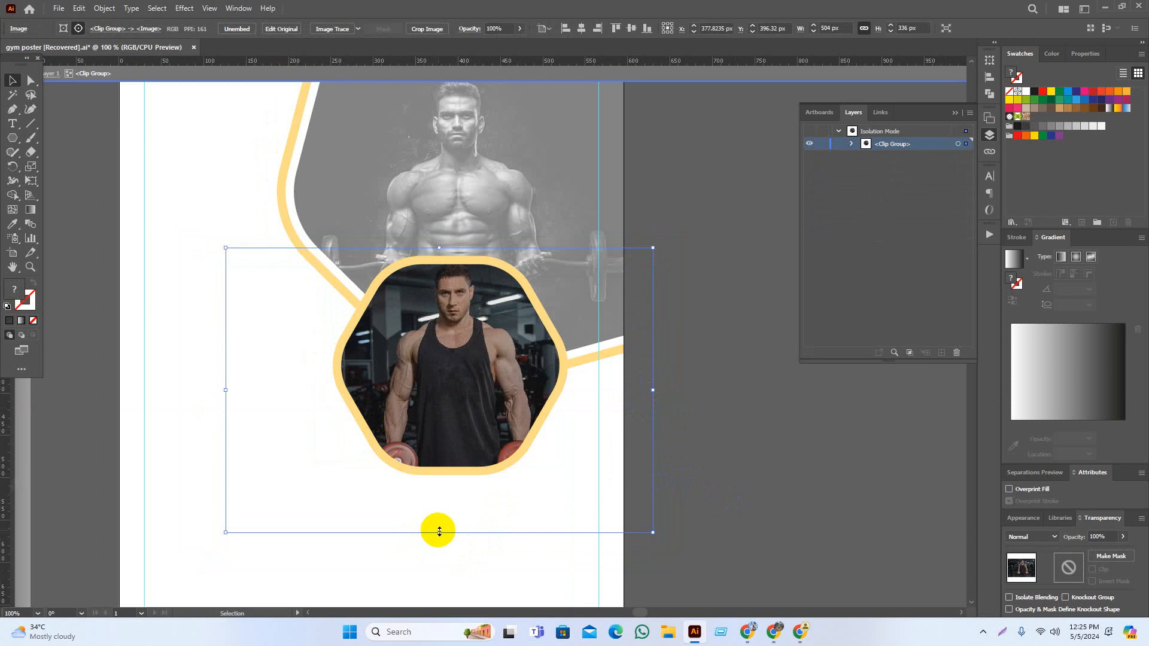
pyautogui.moveTo(439, 532); pyautogui.dragTo(432, 489)
pyautogui.moveTo(464, 374); pyautogui.dragTo(461, 381)
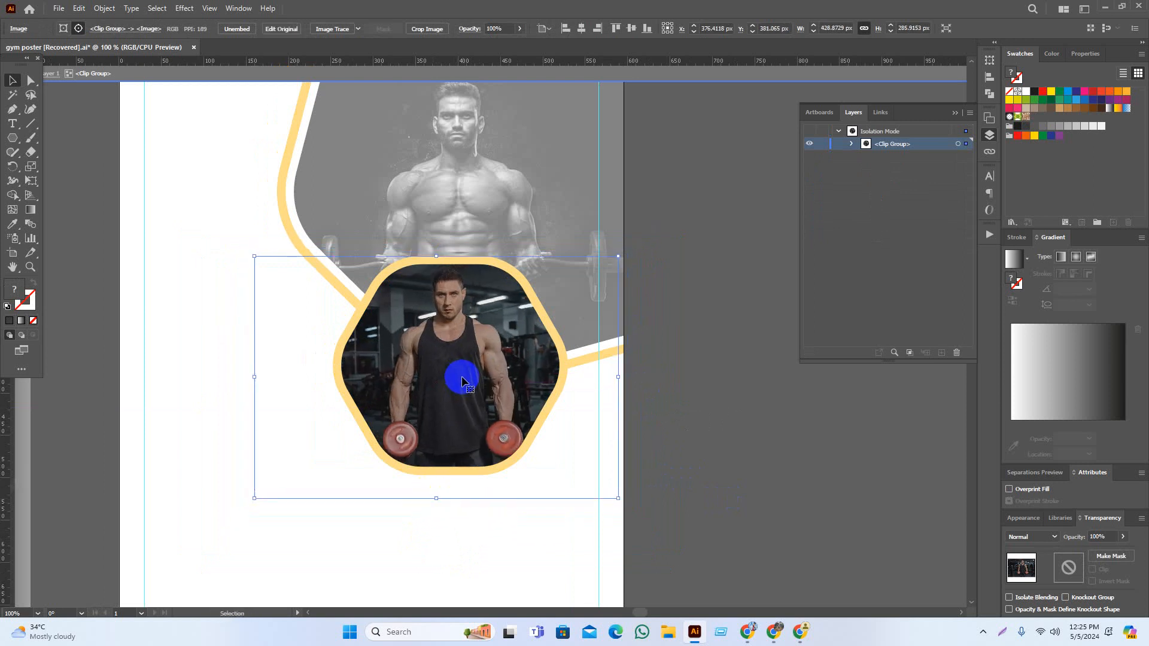
pyautogui.doubleClick(720, 82)
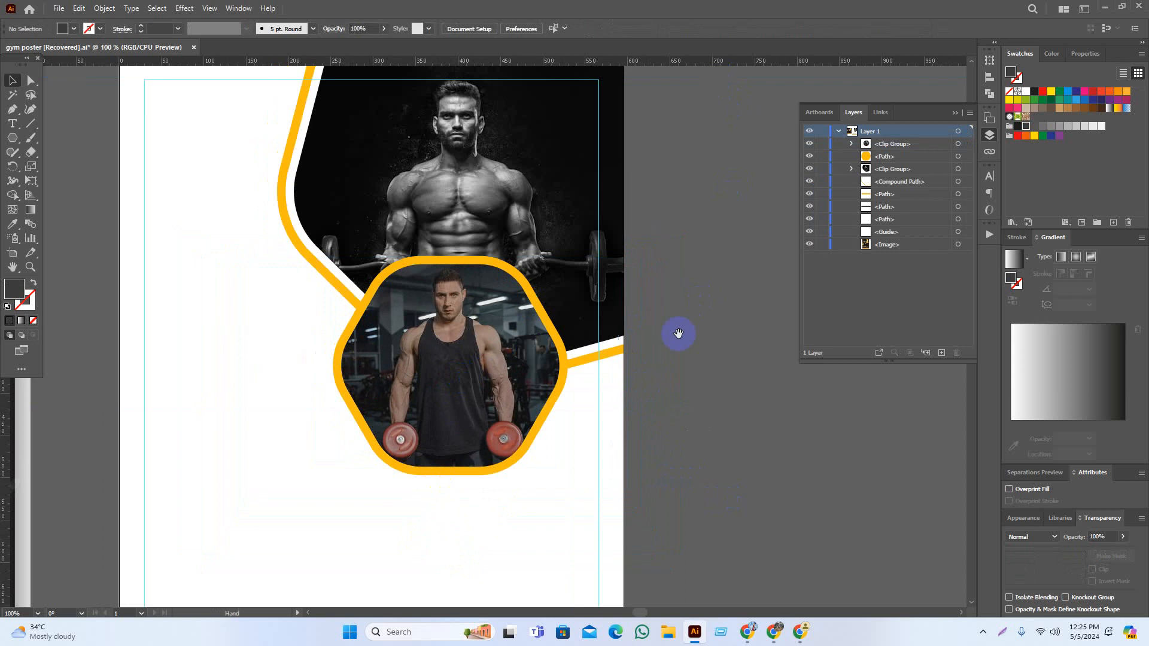
# Examine the whole poster layout side by side with the reference design
pyautogui.moveTo(727, 359); pyautogui.dragTo(742, 369)
pyautogui.scroll(-2, 742, 365)
pyautogui.moveTo(773, 480); pyautogui.dragTo(728, 417)
pyautogui.scroll(1, 596, 426)
pyautogui.click(810, 443)
pyautogui.moveTo(790, 436); pyautogui.dragTo(774, 404)
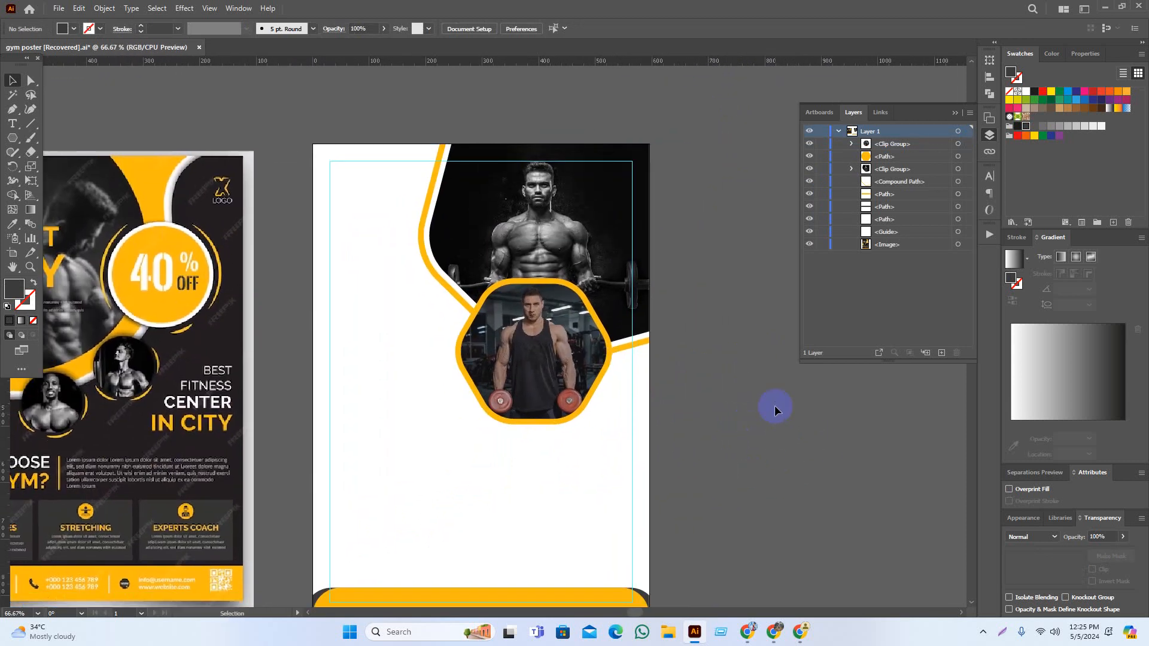
pyautogui.moveTo(732, 367); pyautogui.dragTo(813, 353)
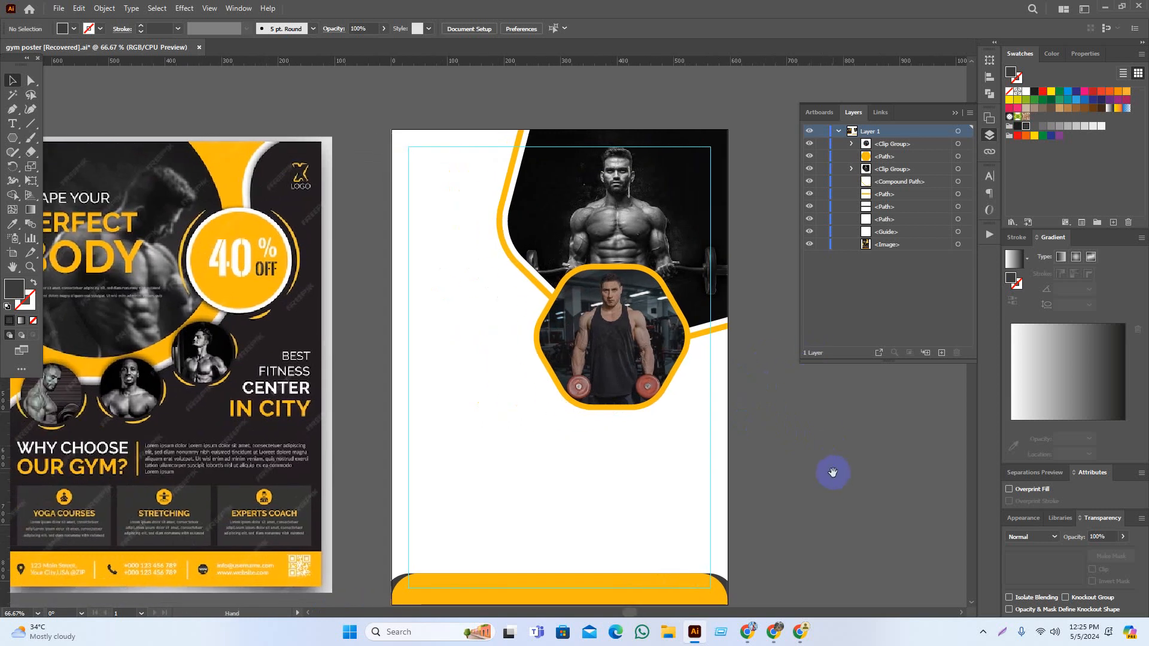
pyautogui.moveTo(833, 473)
pyautogui.mouseDown()
pyautogui.moveTo(859, 473)
pyautogui.moveTo(838, 456)
pyautogui.mouseUp()
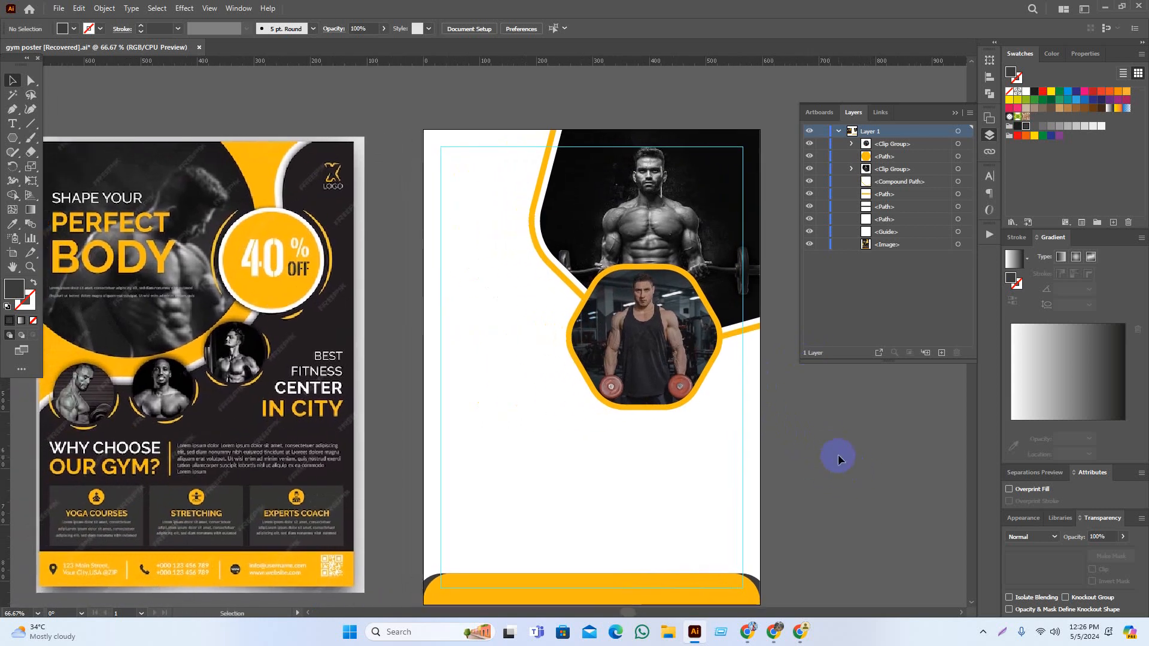
pyautogui.press('space')
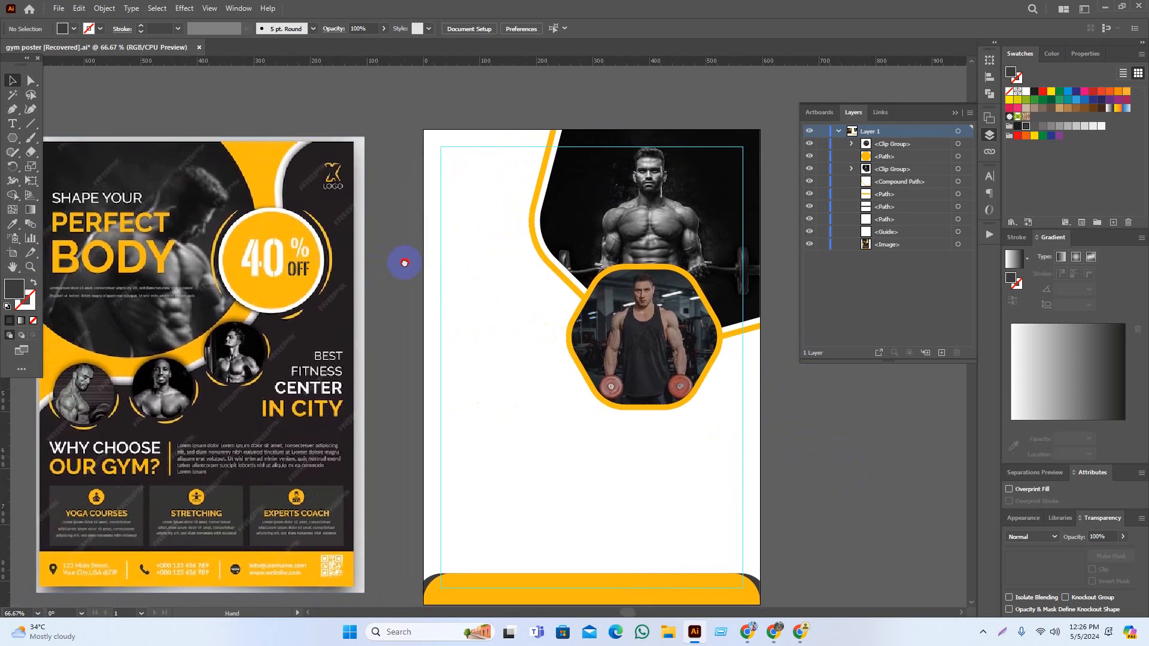
# Group the clipped corner photo with its curved yellow border, and the clipped hexagon photo with its yellow border
pyautogui.click(545, 255)
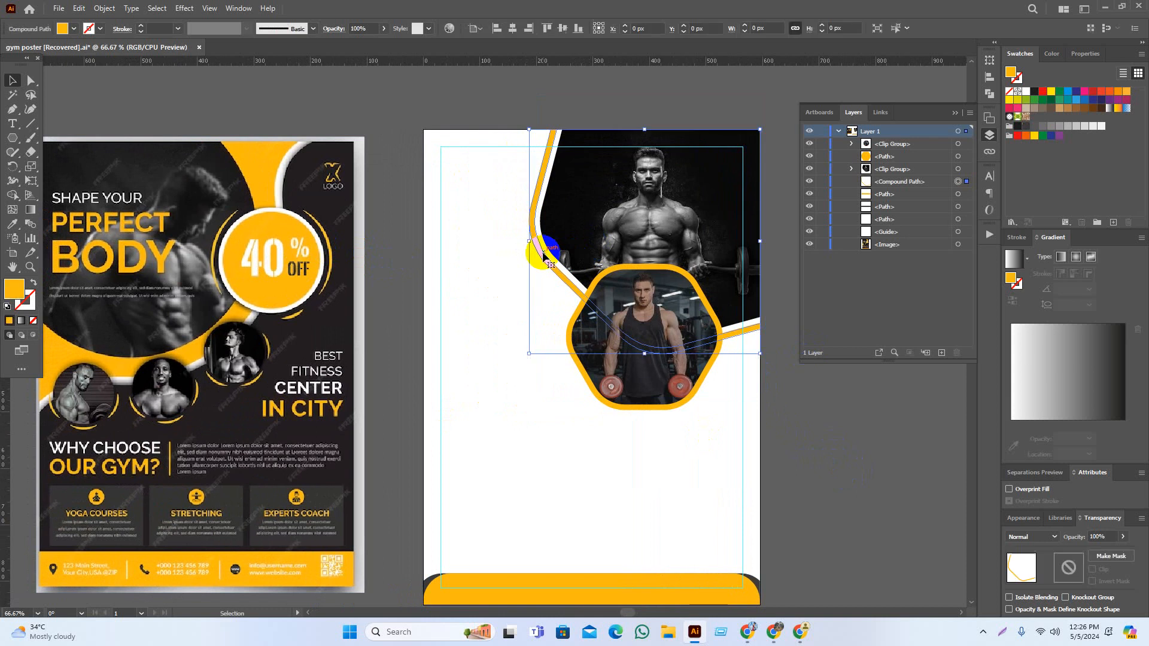
pyautogui.hotkey('ctrl', 'g')
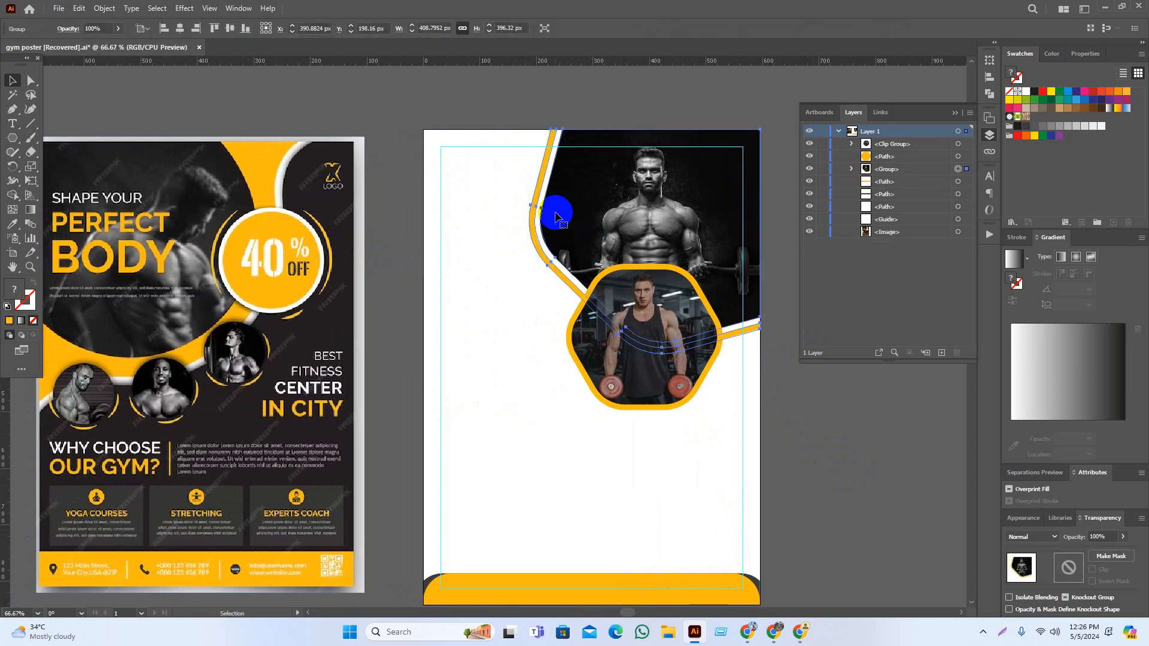
pyautogui.click(608, 383)
pyautogui.keyDown('shift'); pyautogui.click(573, 323); pyautogui.keyUp('shift')
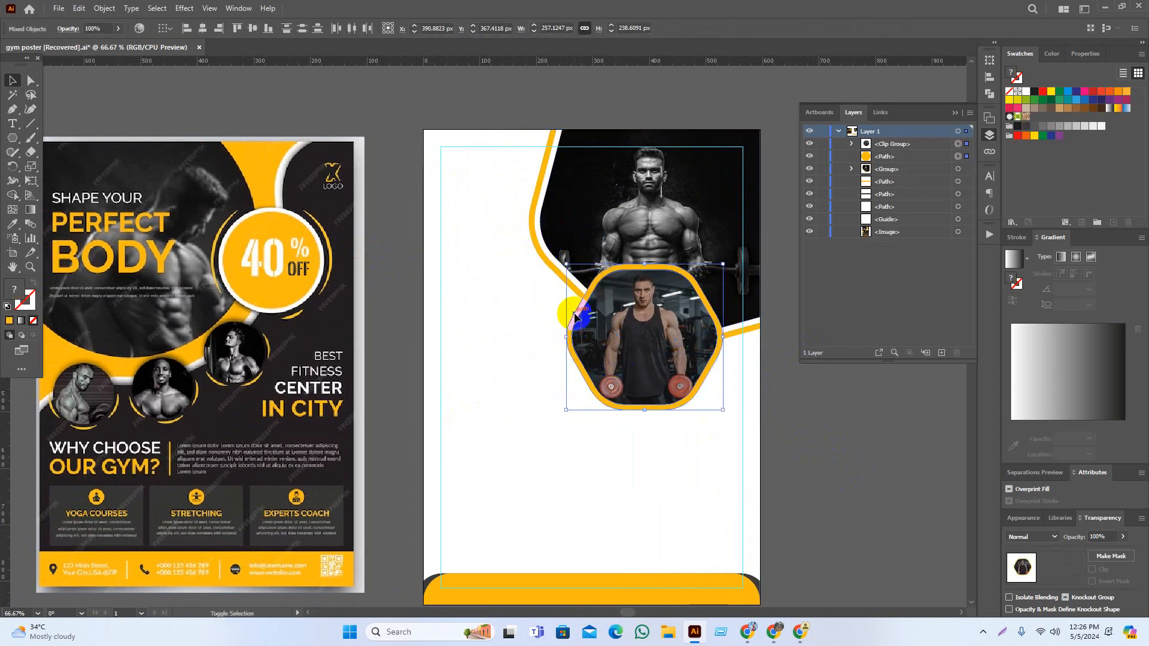
pyautogui.hotkey('ctrl', 'g')
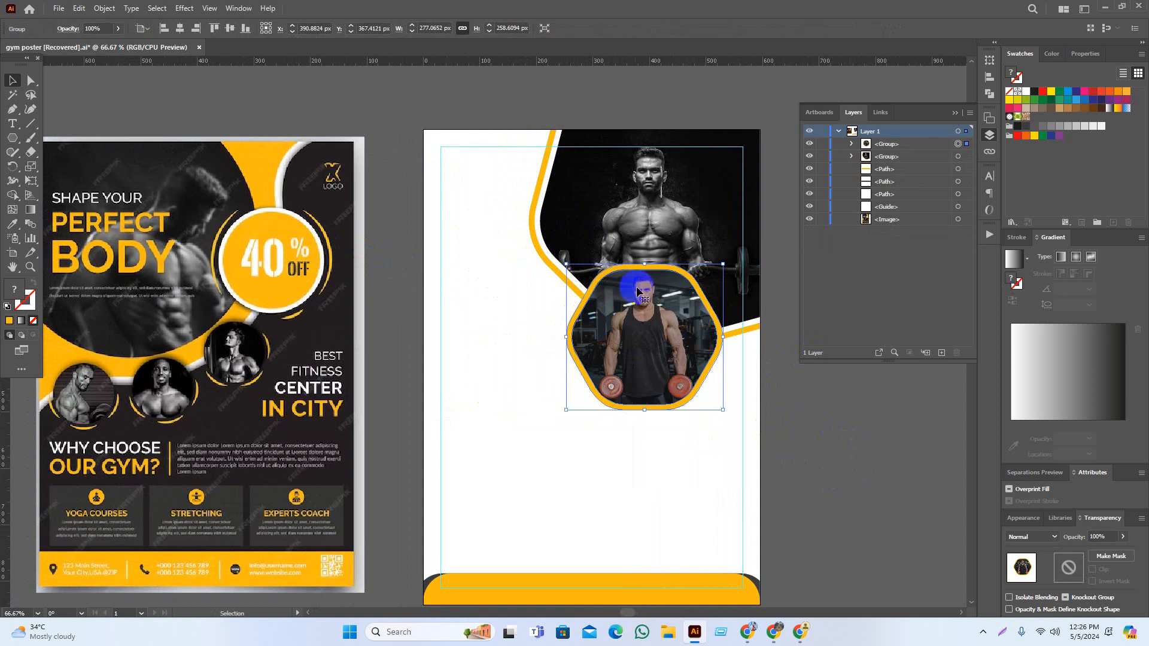
# Enlarge the corner photo group to about 438 px wide, shift the hexagon group slightly left and down, and deselect
pyautogui.click(539, 192)
pyautogui.moveTo(525, 352); pyautogui.dragTo(513, 379)
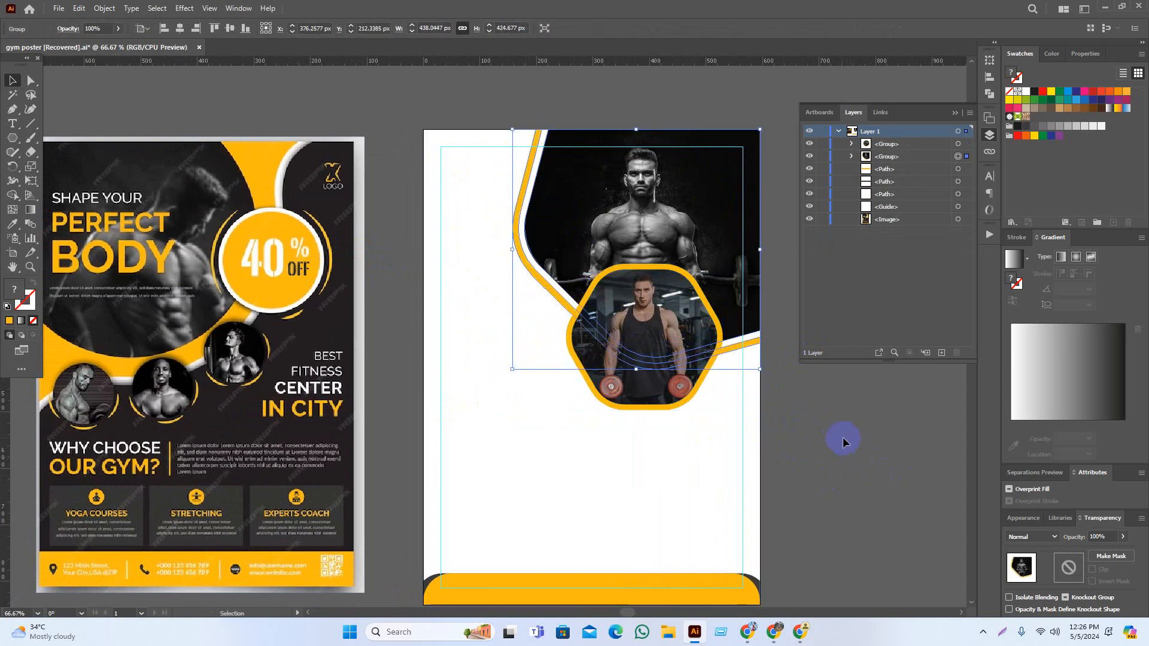
pyautogui.click(886, 463)
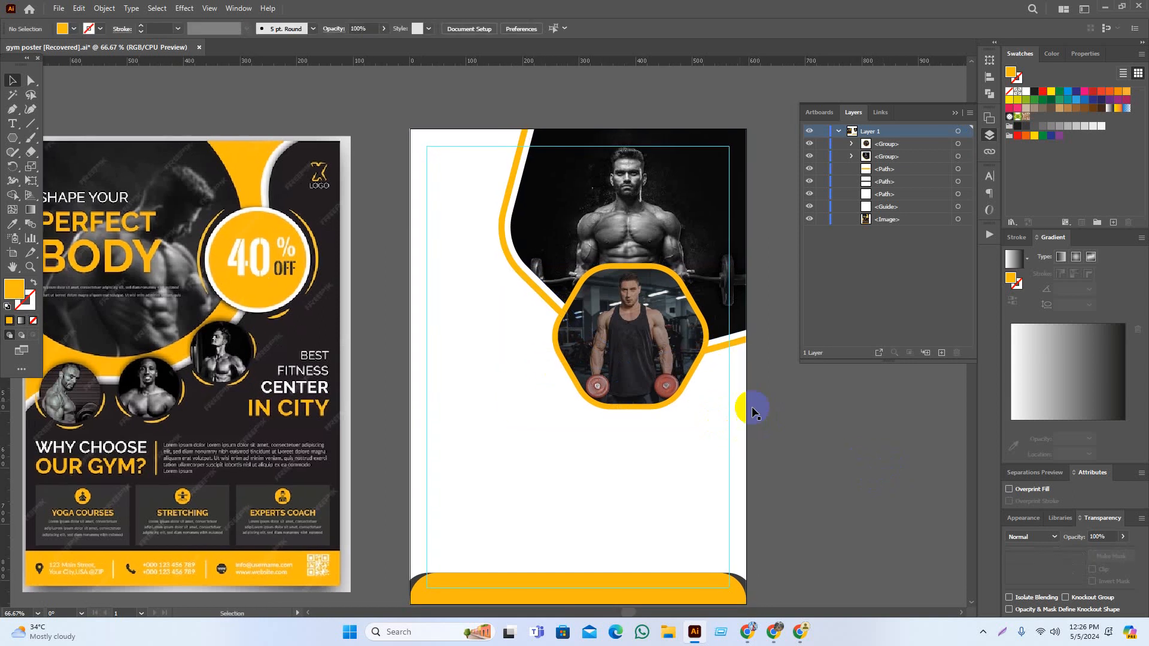
pyautogui.click(642, 353)
pyautogui.moveTo(642, 353)
pyautogui.mouseDown()
pyautogui.moveTo(608, 366)
pyautogui.moveTo(646, 346)
pyautogui.mouseUp()
pyautogui.click(872, 522)
# Add a line of text reading "shape your perfect body" beside the reference design's heading
pyautogui.moveTo(704, 178); pyautogui.dragTo(634, 200)
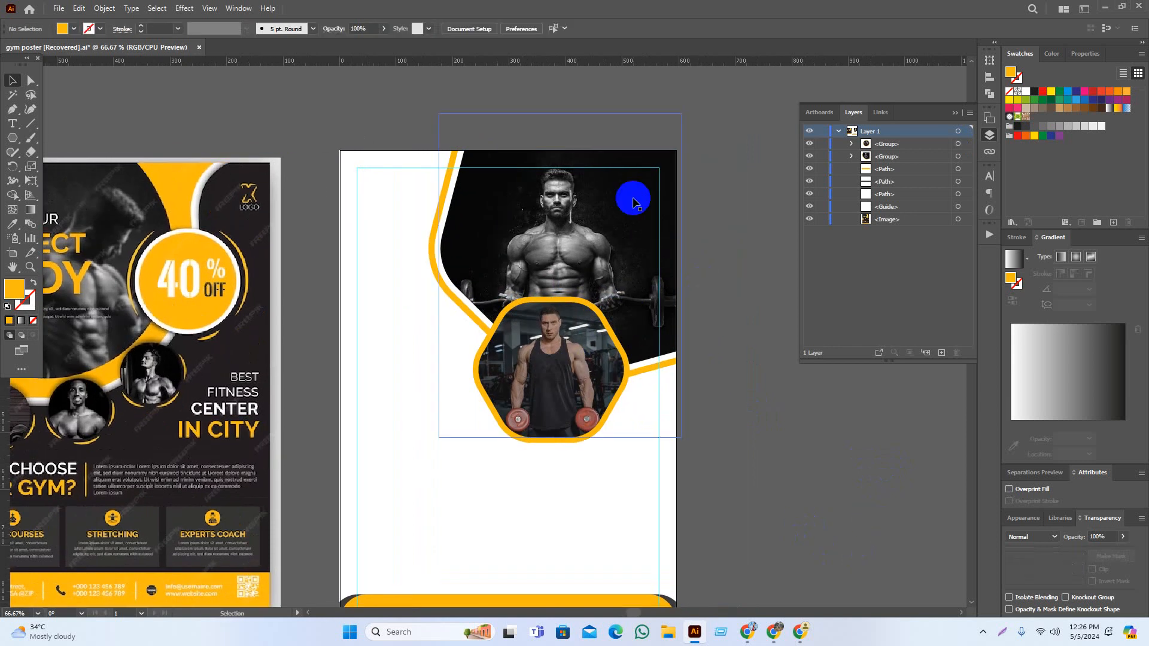
pyautogui.moveTo(549, 216); pyautogui.dragTo(621, 172)
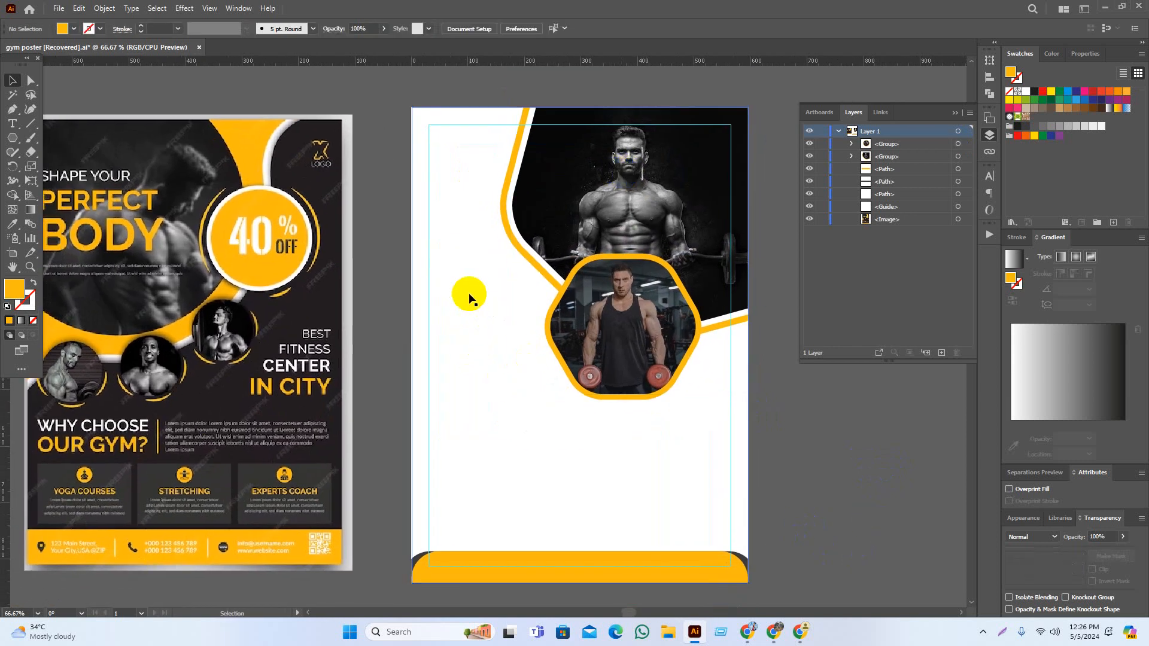
pyautogui.moveTo(836, 443); pyautogui.dragTo(909, 414)
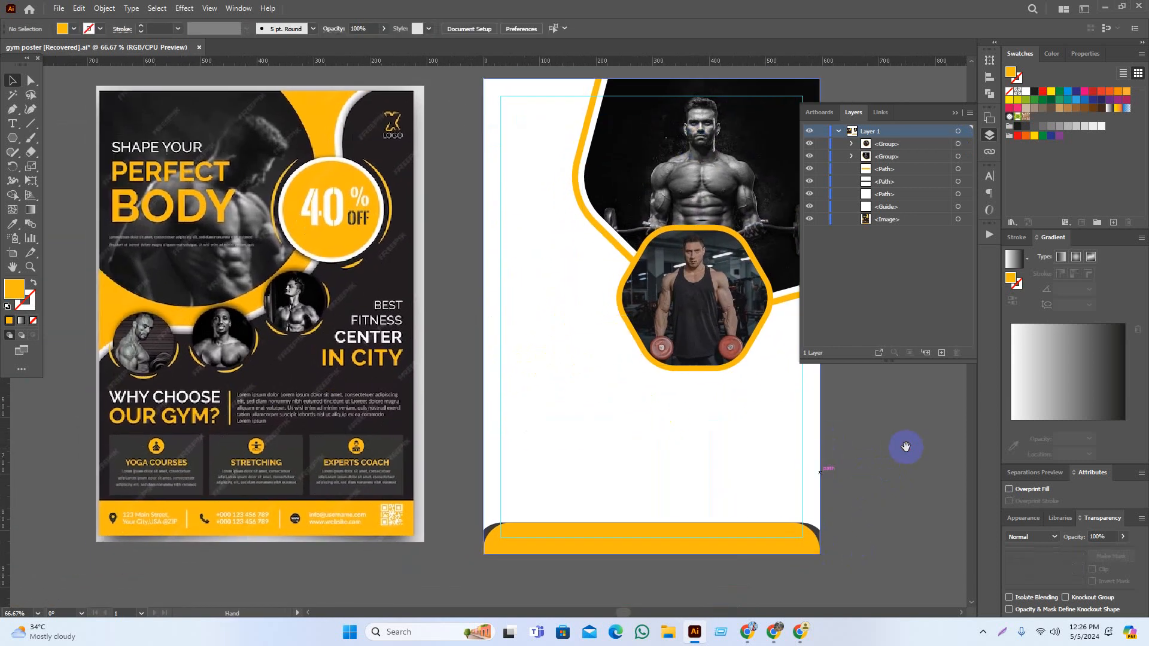
pyautogui.moveTo(112, 160); pyautogui.dragTo(137, 167)
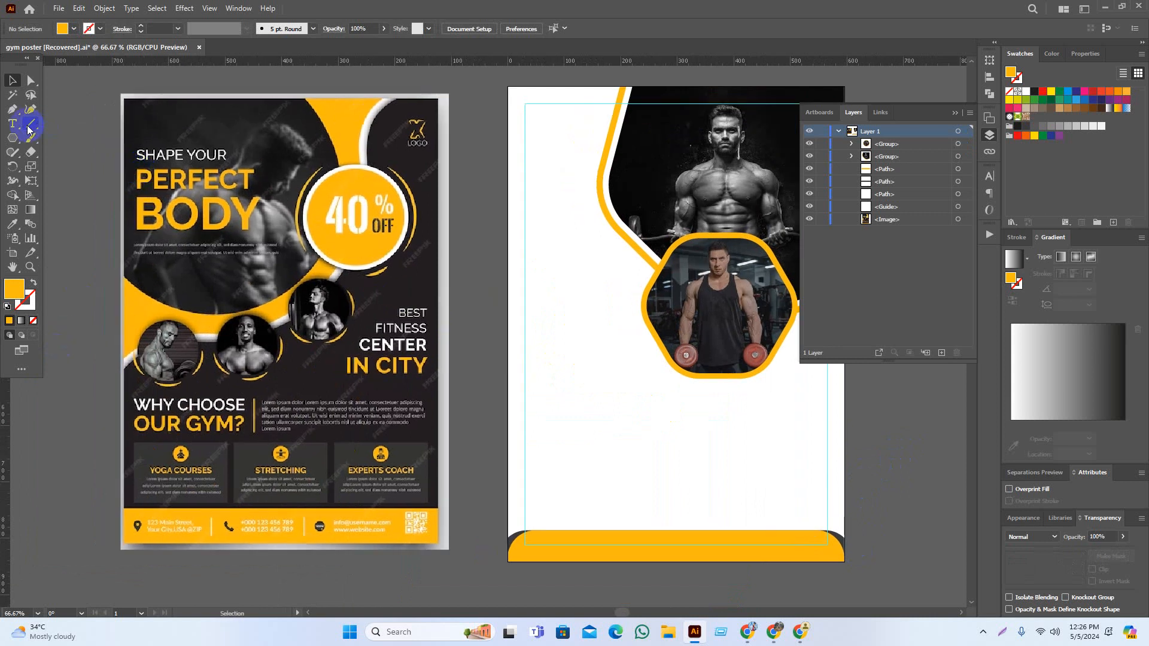
pyautogui.click(12, 124)
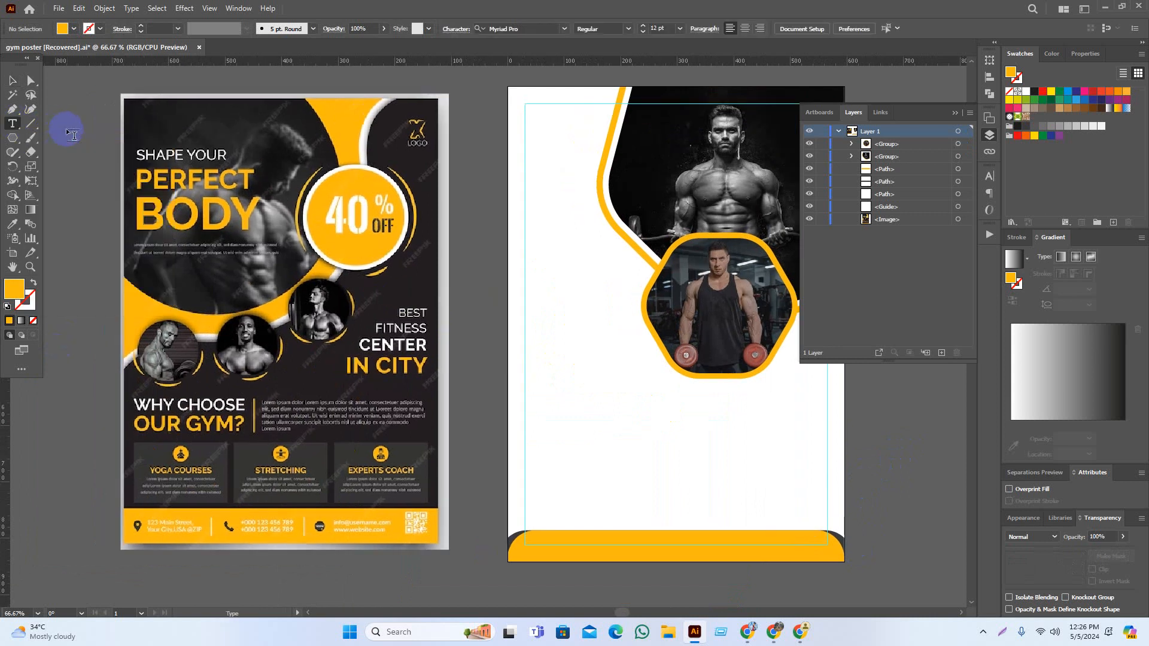
pyautogui.scroll(1, 56, 157)
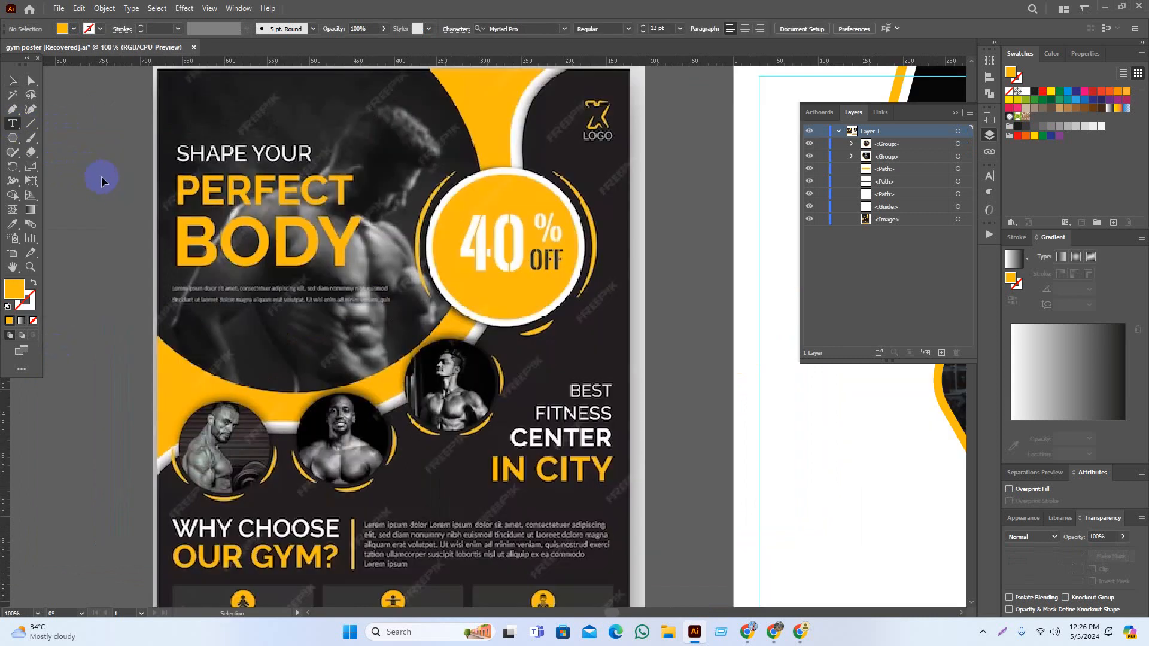
pyautogui.click(112, 203)
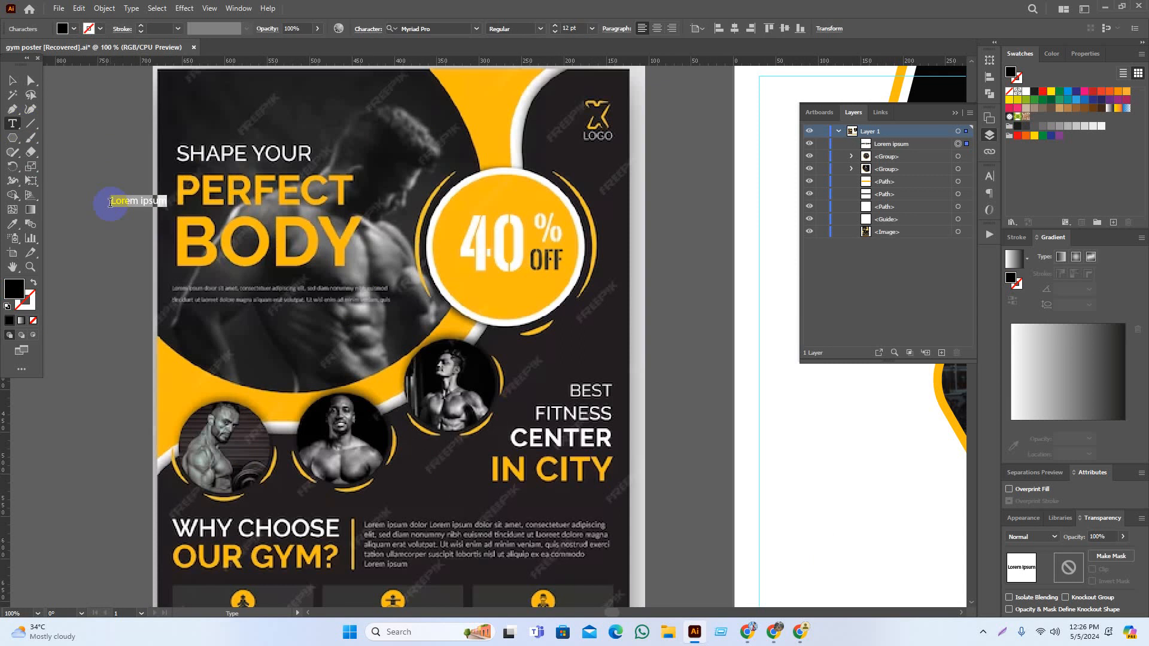
pyautogui.write('s')
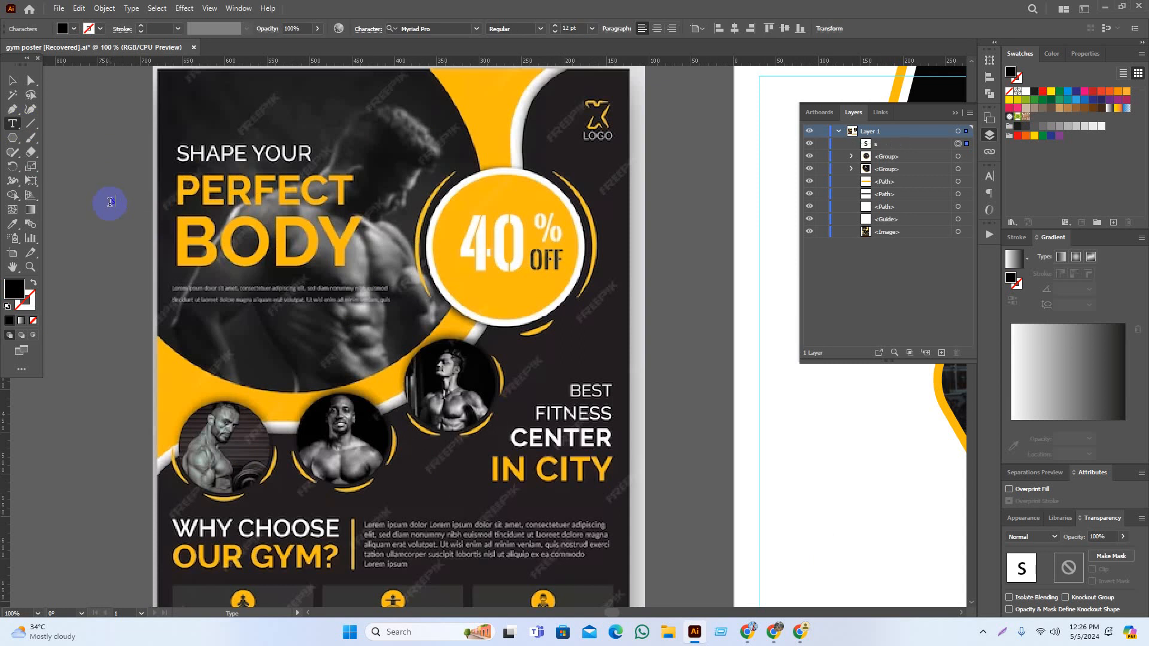
pyautogui.write('hape your perfect body')
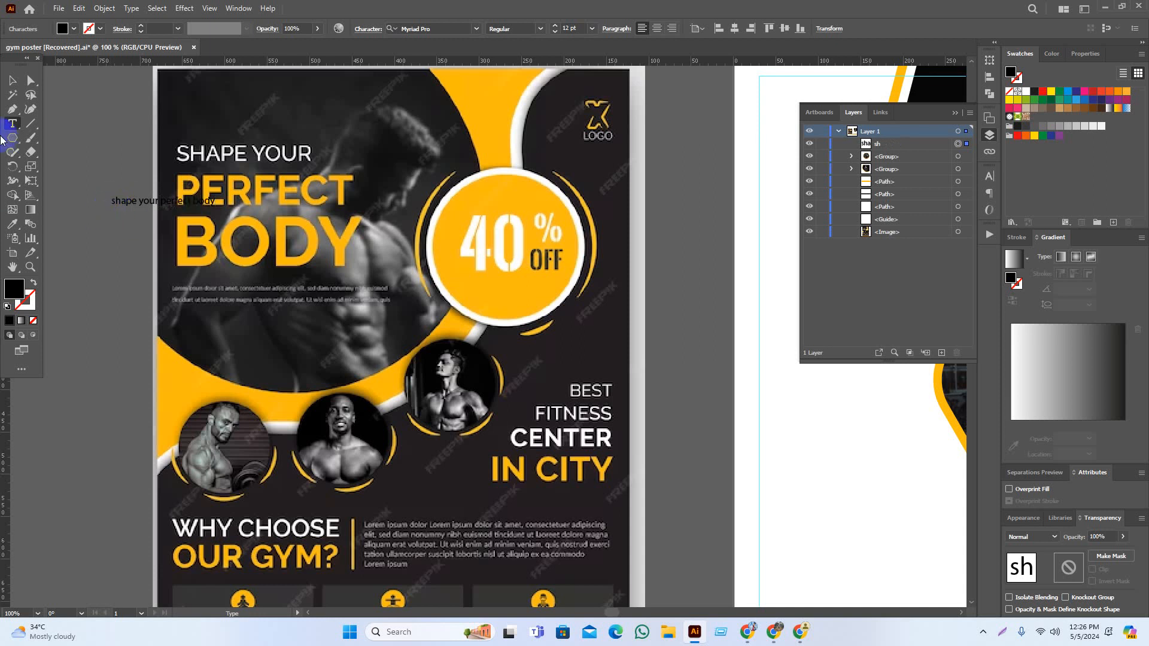
pyautogui.click(12, 80)
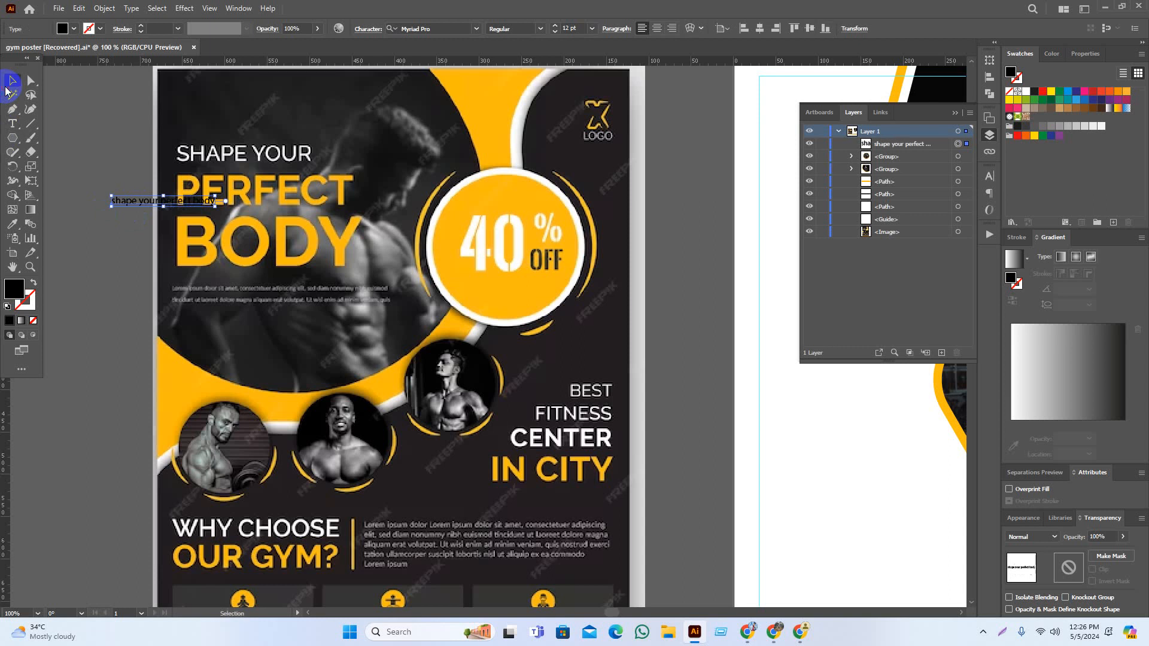
# Move the "shape your perfect body" text onto the blank white area of the poster and deselect it
pyautogui.moveTo(183, 201); pyautogui.dragTo(857, 437)
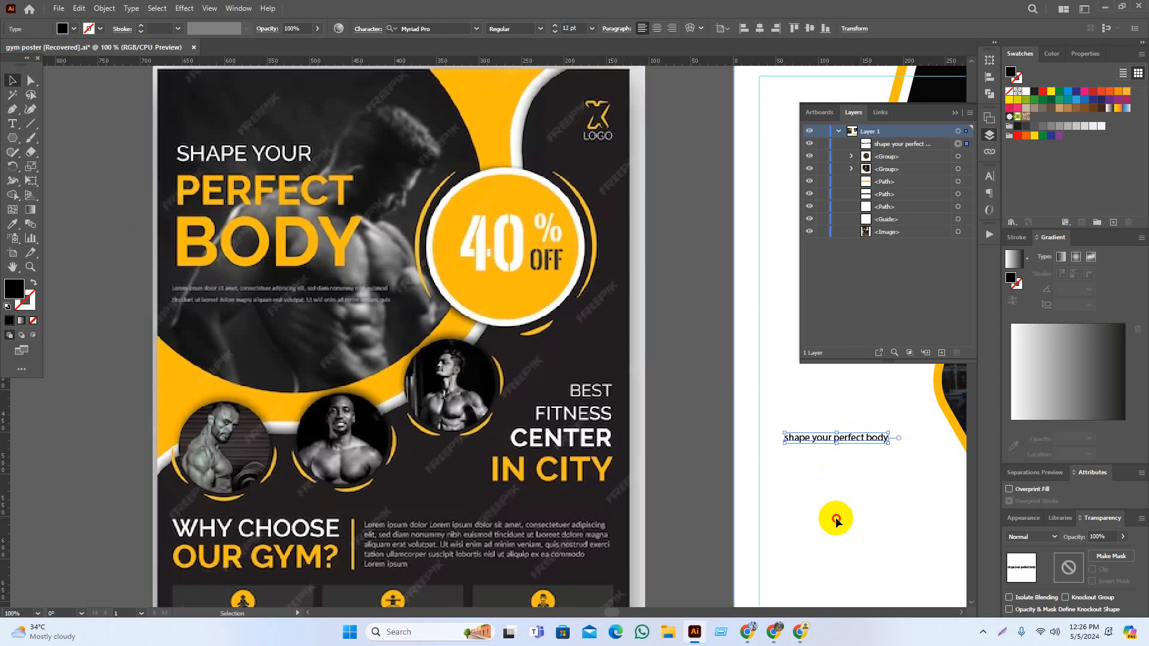
pyautogui.click(836, 517)
pyautogui.moveTo(842, 516); pyautogui.dragTo(660, 472)
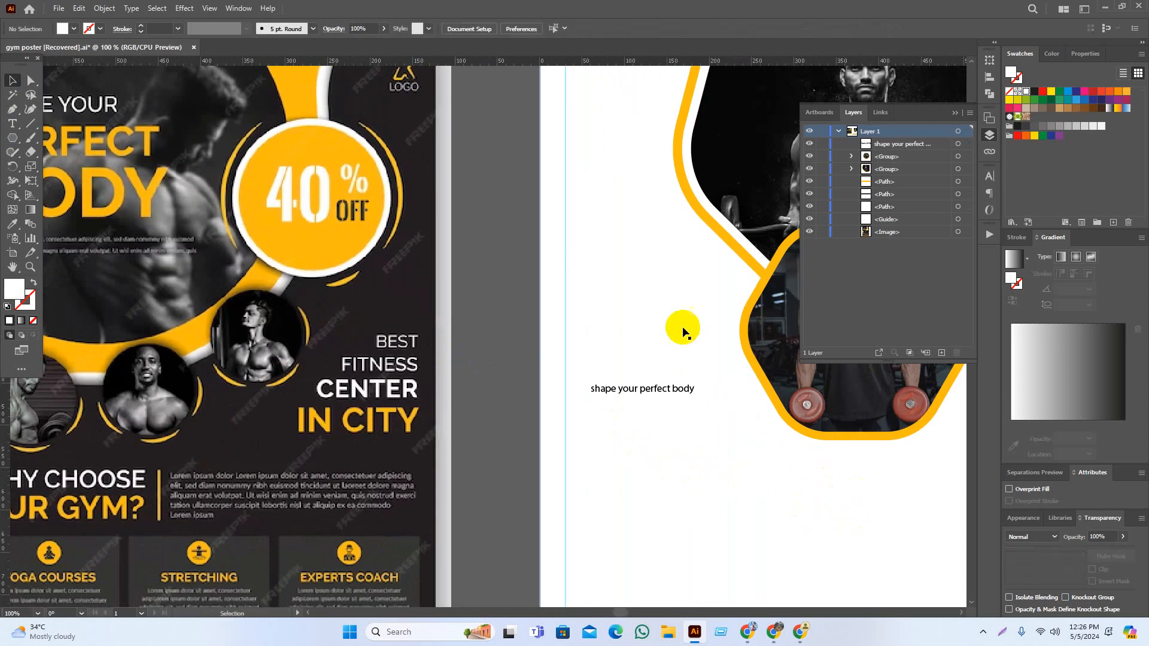
# Undo the accidental shift of the poster's white background rectangle and lock it in place
pyautogui.moveTo(680, 326); pyautogui.dragTo(529, 318)
pyautogui.hotkey('ctrl', 'z')
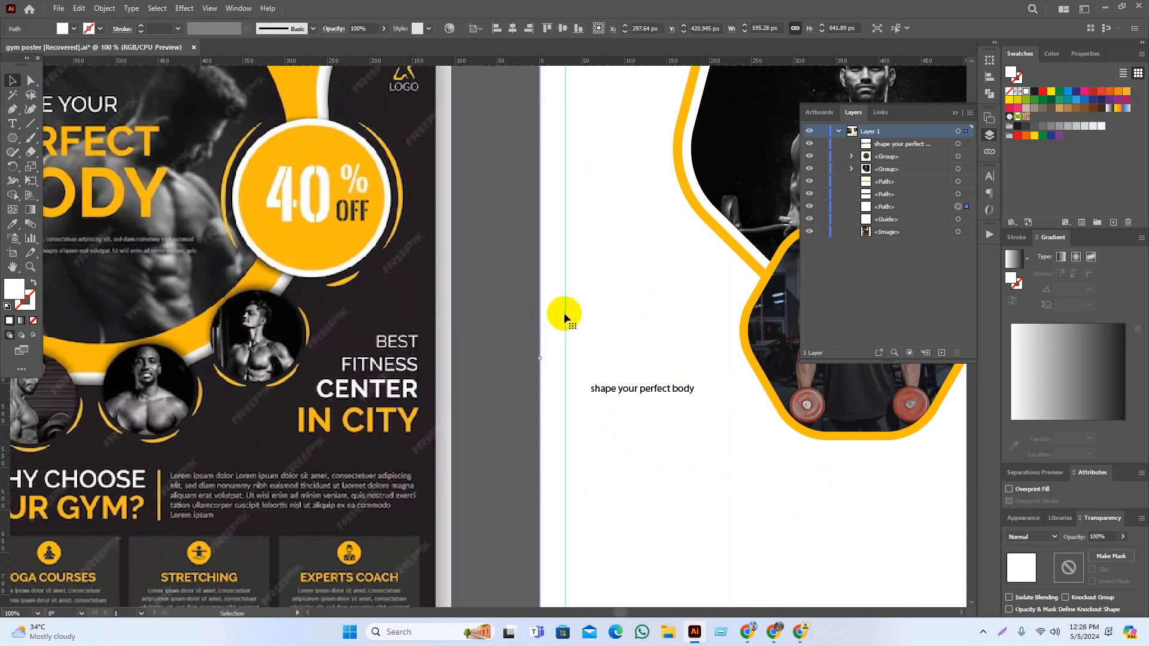
pyautogui.hotkey('ctrl', '2')
pyautogui.hscroll(5, 539, 311)
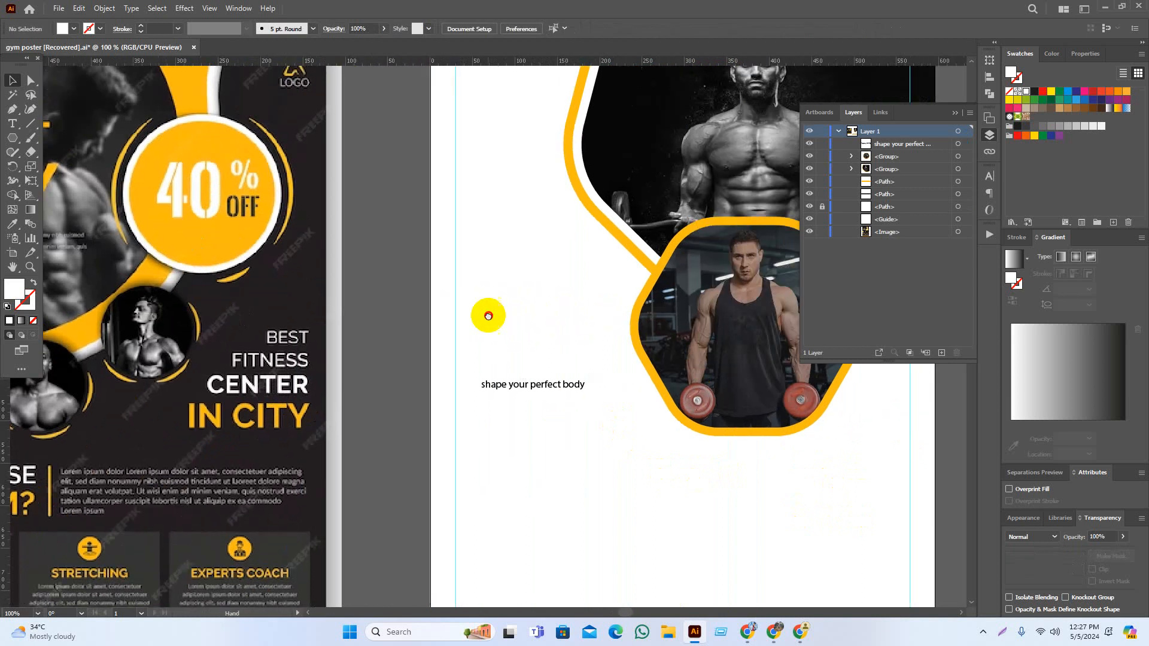
# Move the "shape your perfect body" text up against the poster's left margin guide
pyautogui.moveTo(482, 401); pyautogui.dragTo(461, 375)
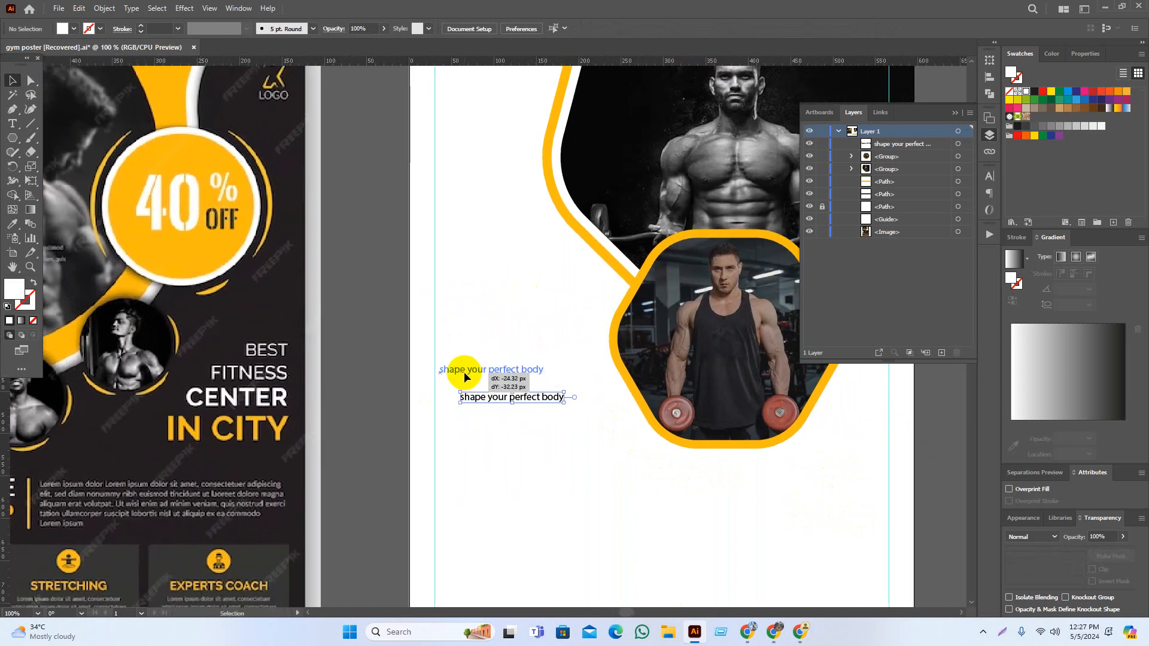
pyautogui.click(496, 464)
pyautogui.scroll(-1, 495, 464)
pyautogui.click(483, 353)
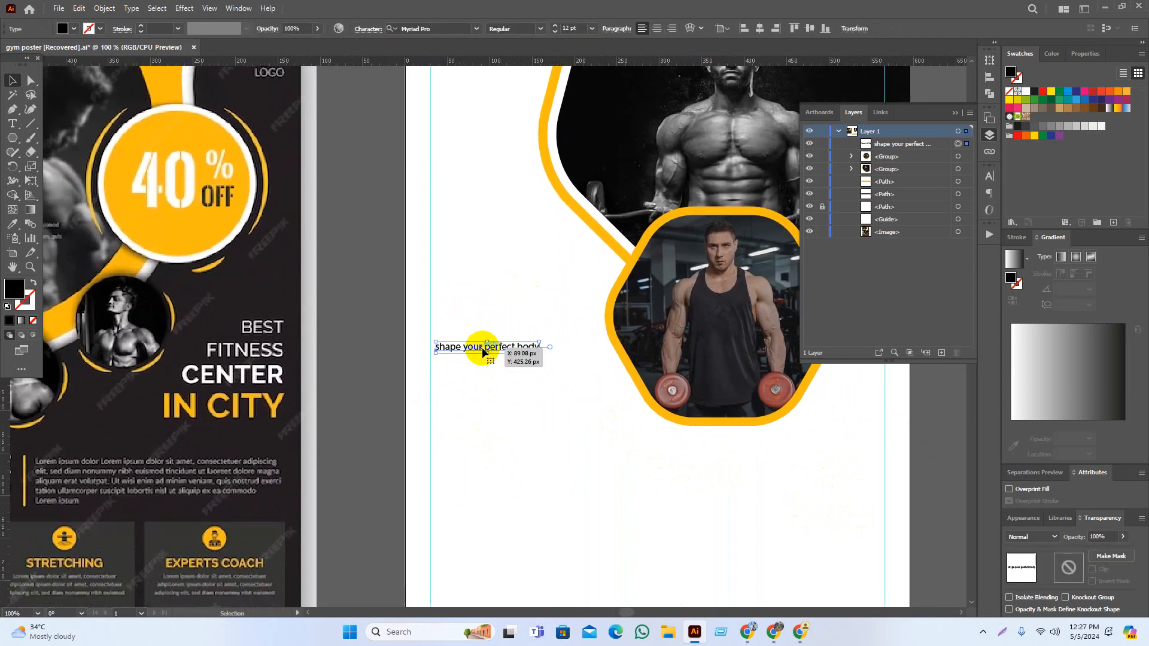
# Copy the words "shape your" and remove them from the heading, leaving "perfect body"
pyautogui.scroll(-1, 532, 437)
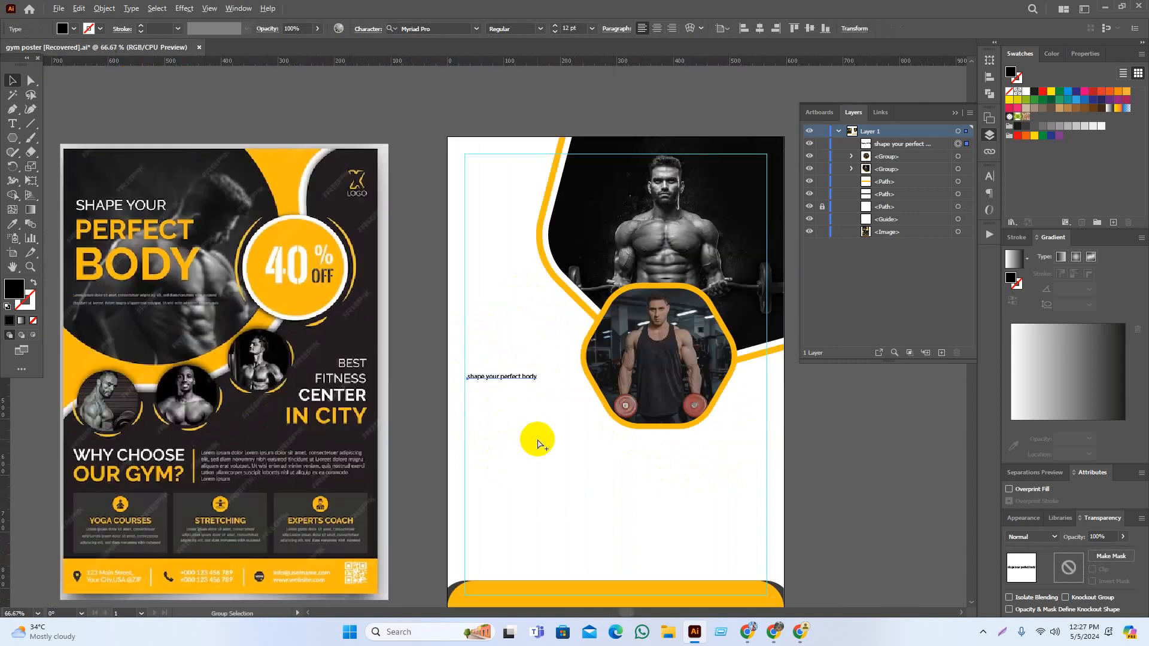
pyautogui.moveTo(508, 427); pyautogui.dragTo(541, 425)
pyautogui.scroll(2, 518, 402)
pyautogui.press('t')
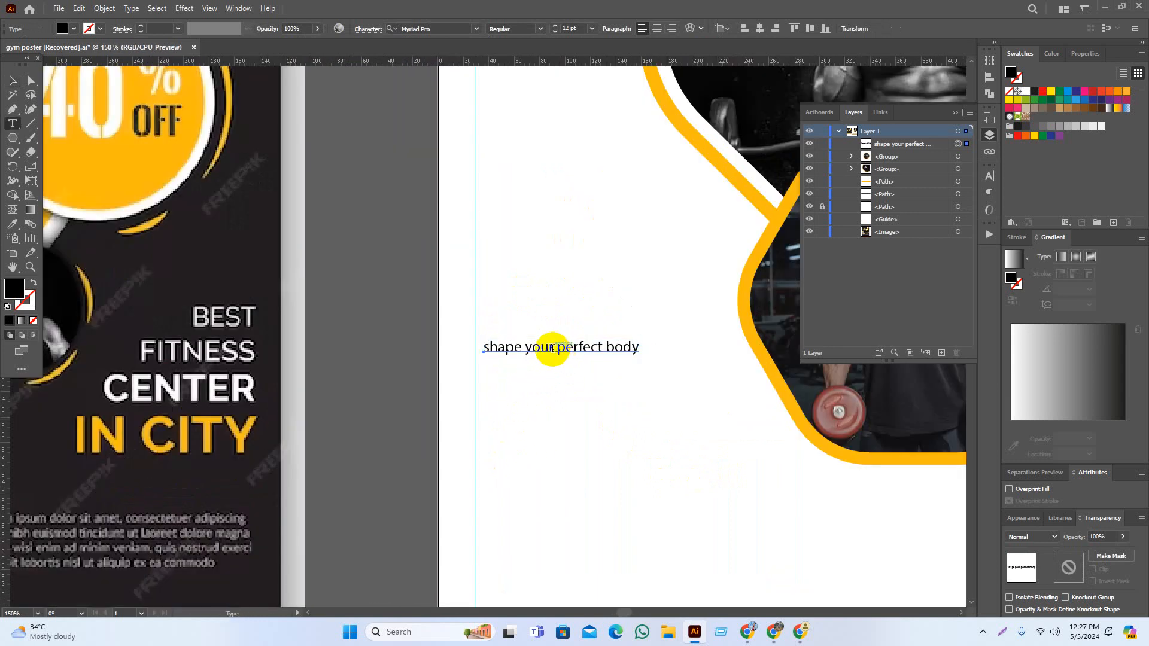
pyautogui.moveTo(486, 348); pyautogui.dragTo(551, 355)
pyautogui.hotkey('ctrl', 'c')
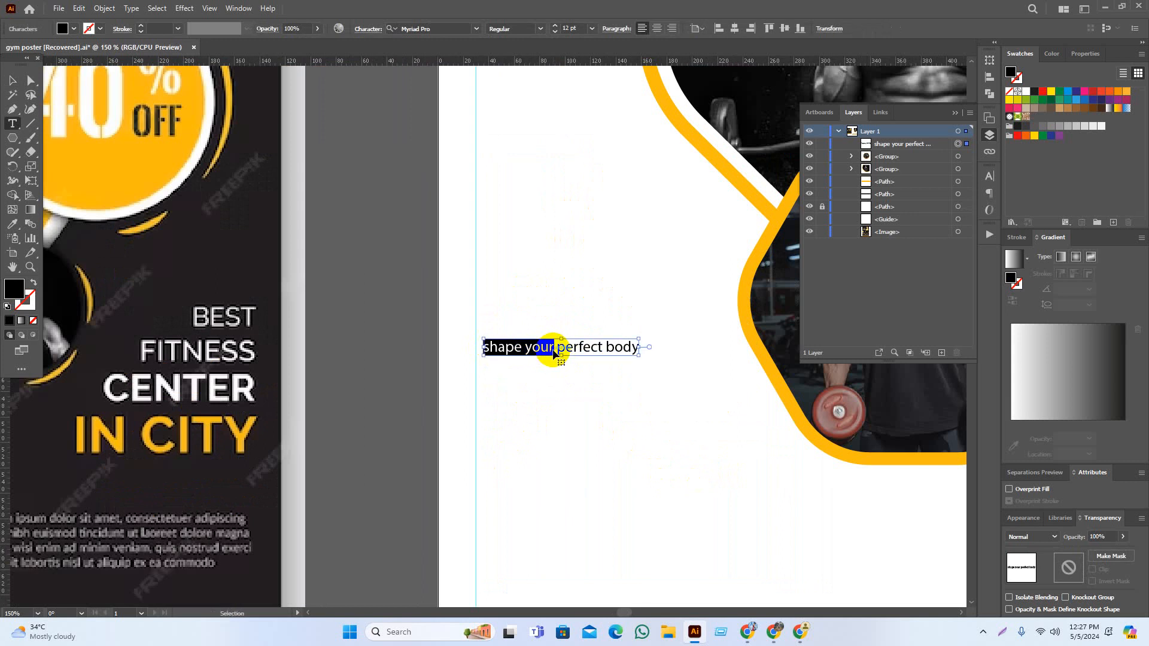
pyautogui.press('BackSpace')
pyautogui.press('Escape')
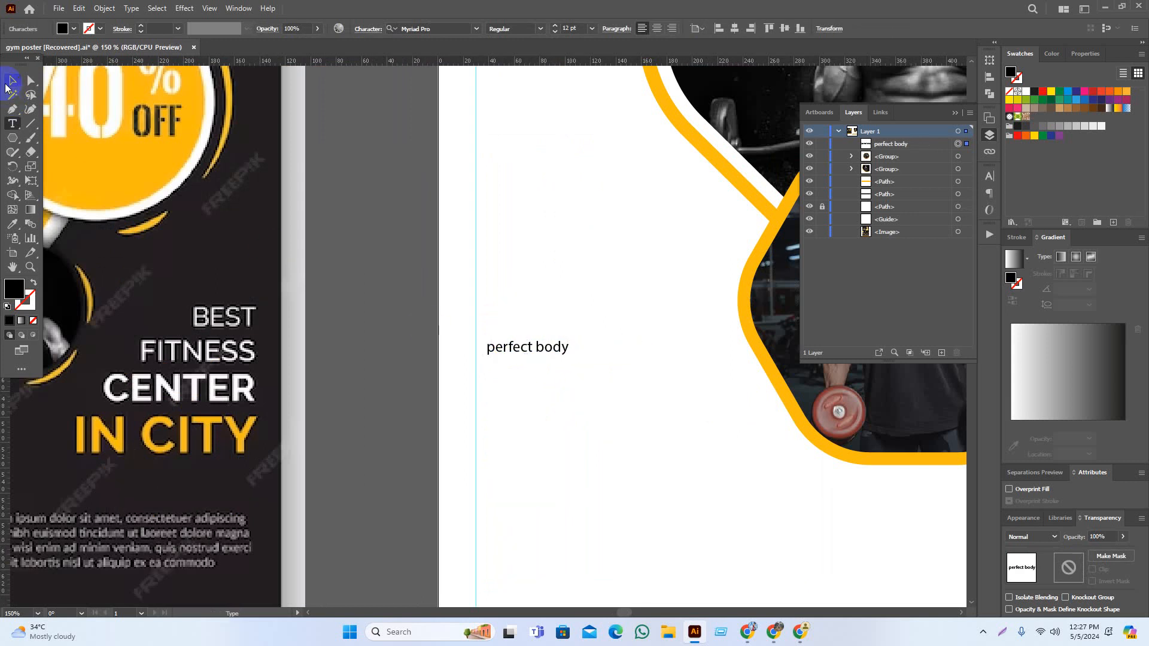
# Paste "shape your" as a separate text object and place it above "perfect body" at the margin guide
pyautogui.click(7, 80)
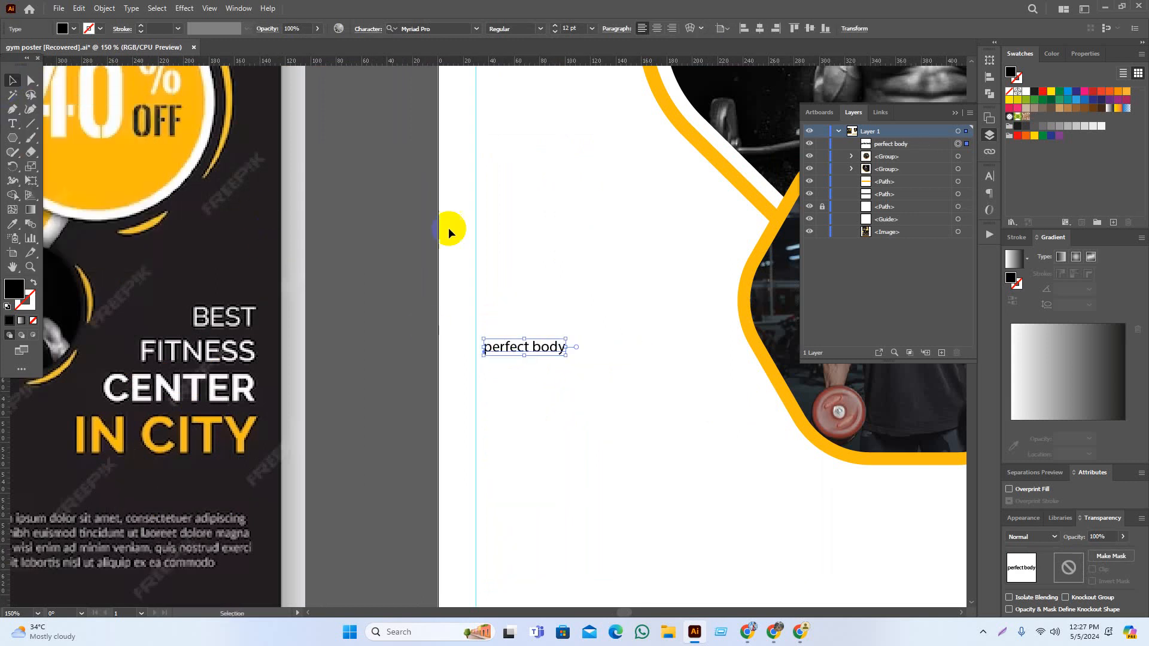
pyautogui.click(447, 224)
pyautogui.hotkey('ctrl', 'v')
pyautogui.moveTo(505, 340); pyautogui.dragTo(527, 307)
pyautogui.click(580, 416)
# Split "perfect" off from "body" and paste it as its own text object between the other two lines
pyautogui.hotkey('ctrl', '=')
pyautogui.hotkey('ctrl', '=')
pyautogui.press('t')
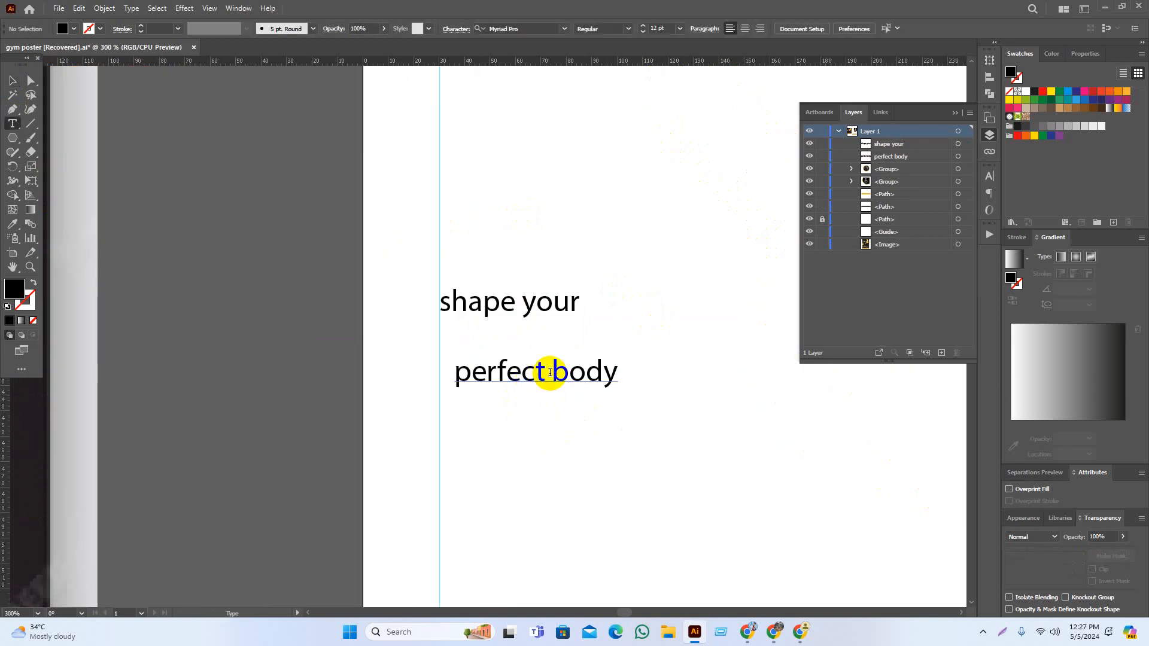
pyautogui.moveTo(541, 372); pyautogui.dragTo(288, 392)
pyautogui.hotkey('ctrl', 'c')
pyautogui.press('BackSpace')
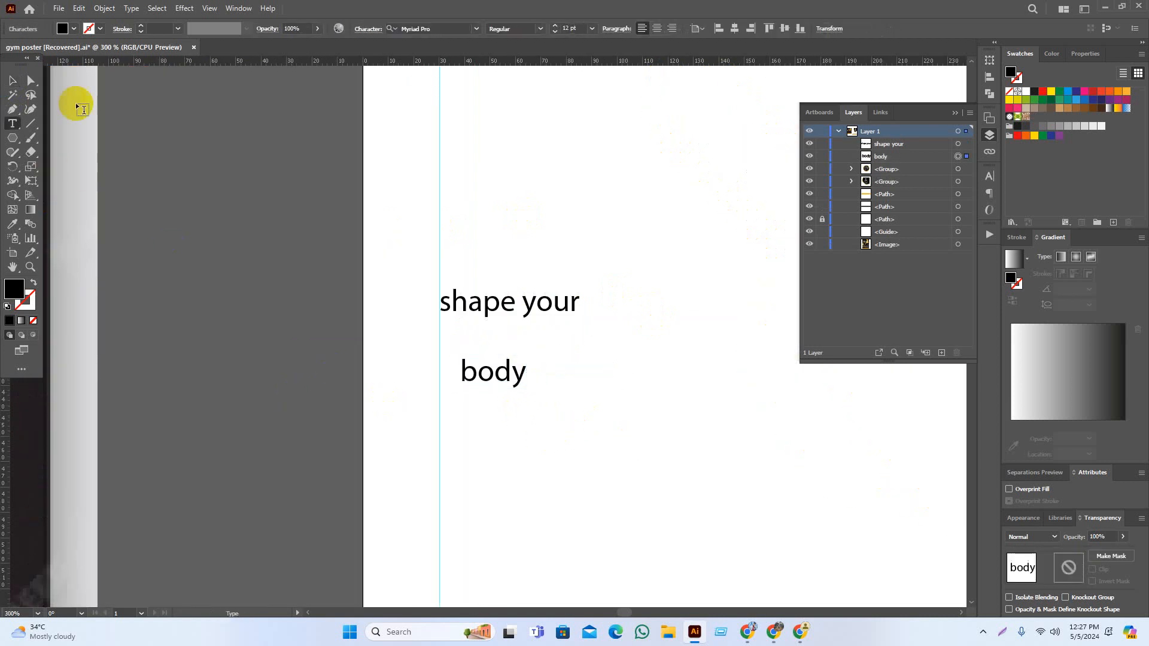
pyautogui.press('BackSpace')
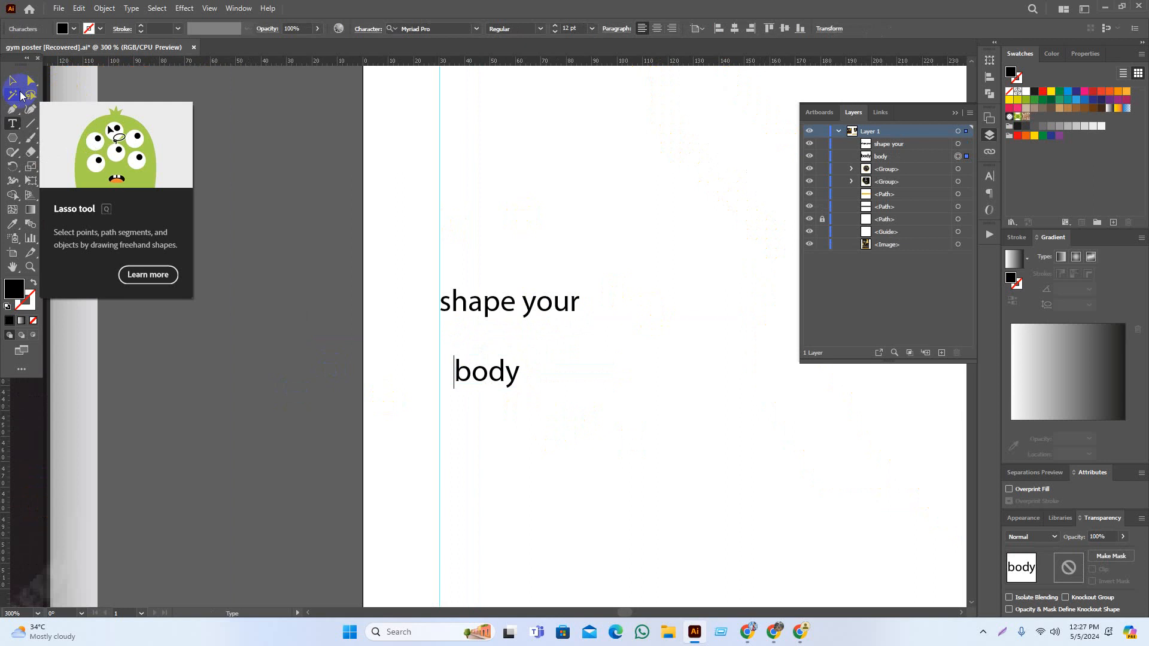
pyautogui.press('Escape')
pyautogui.click(623, 389)
pyautogui.hotkey('ctrl', 'v')
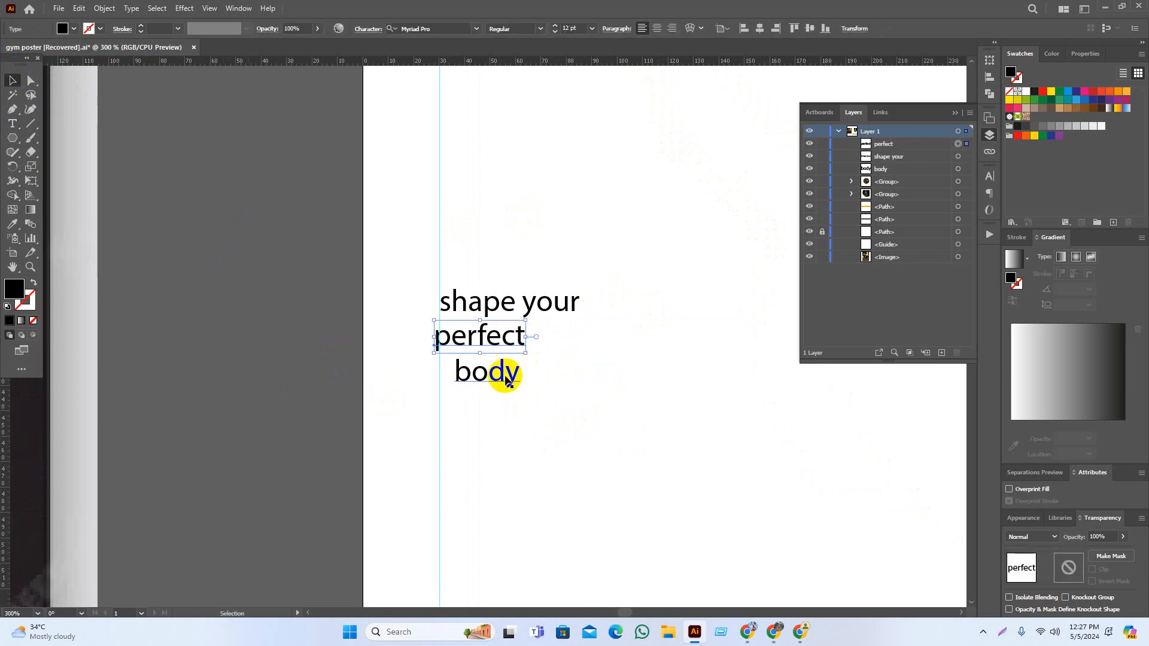
# Arrange "shape your", "perfect" and "body" as three stacked lines along the left margin guide
pyautogui.moveTo(506, 381); pyautogui.dragTo(492, 385)
pyautogui.moveTo(585, 261); pyautogui.dragTo(474, 458)
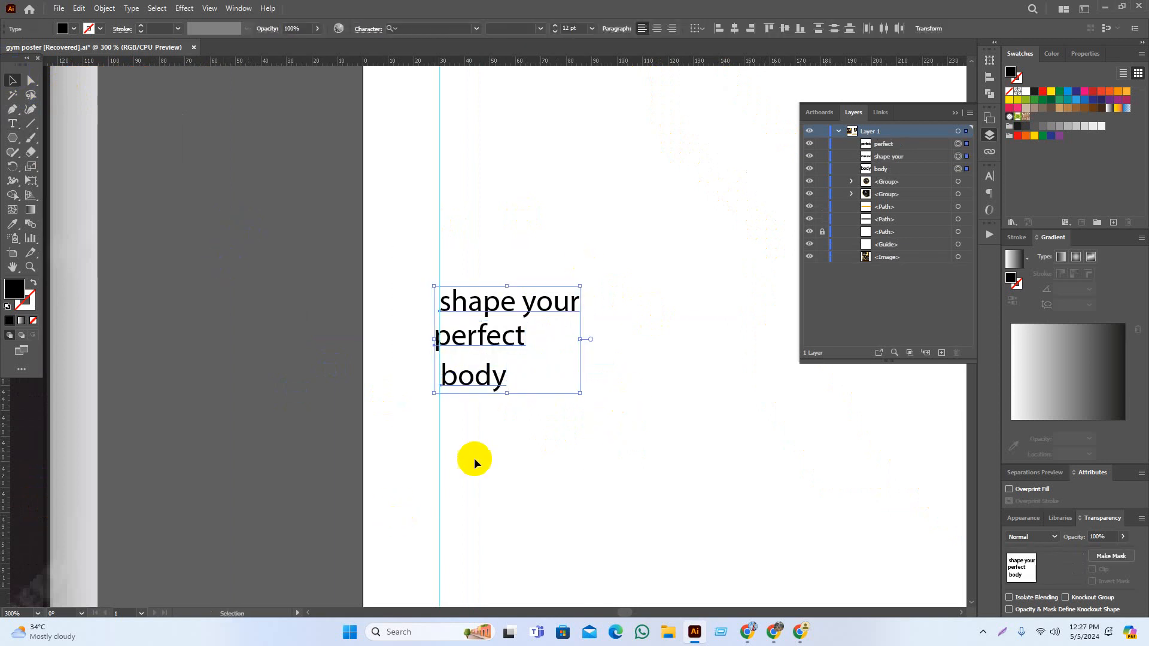
pyautogui.click(604, 390)
pyautogui.hscroll(2, 567, 454)
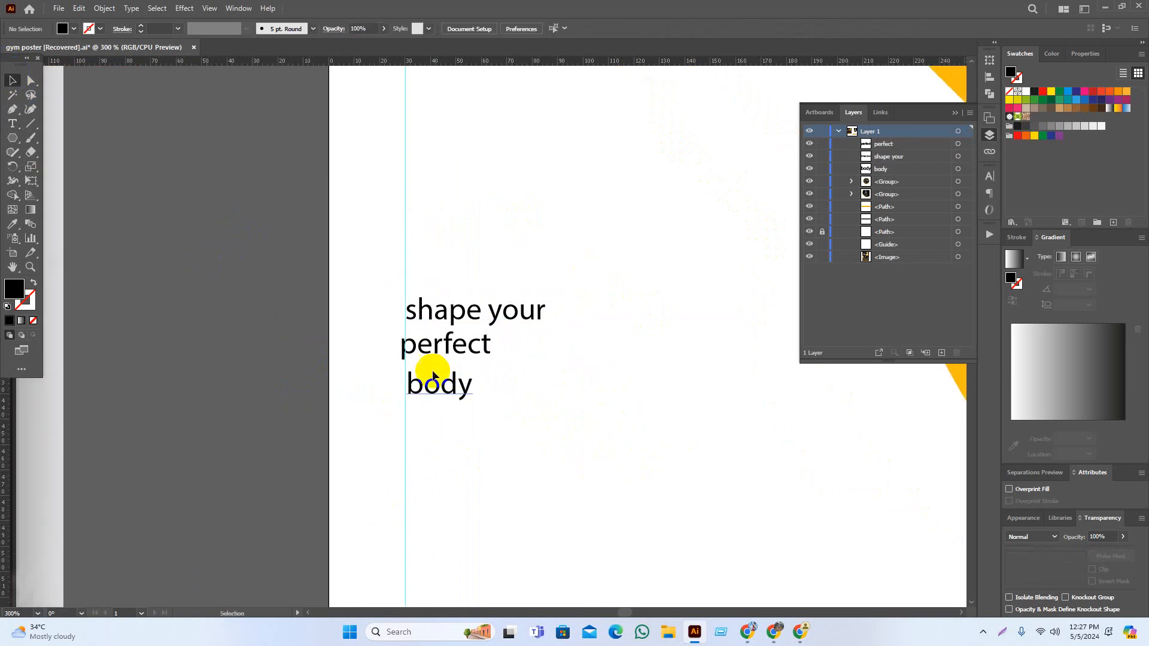
pyautogui.click(446, 312)
pyautogui.moveTo(452, 348); pyautogui.dragTo(460, 352)
pyautogui.moveTo(449, 384); pyautogui.dragTo(451, 399)
# Set "perfect" and "body" in All Caps, and move PERFECT down close above BODY
pyautogui.keyDown('shift'); pyautogui.click(459, 352); pyautogui.keyUp('shift')
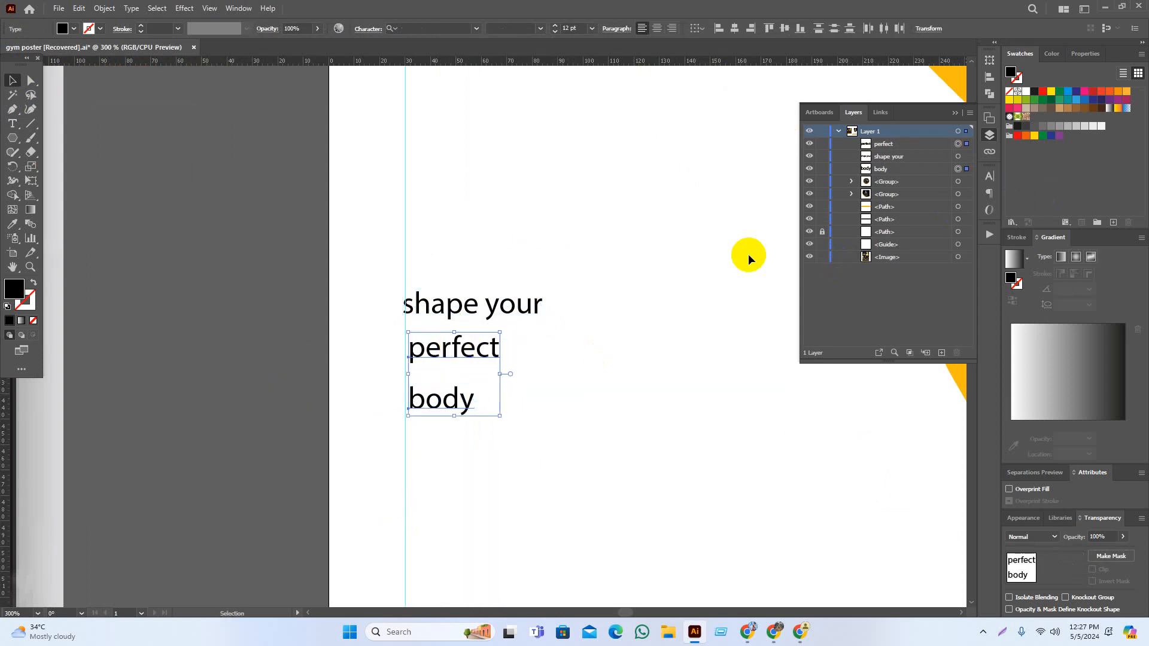
pyautogui.click(991, 177)
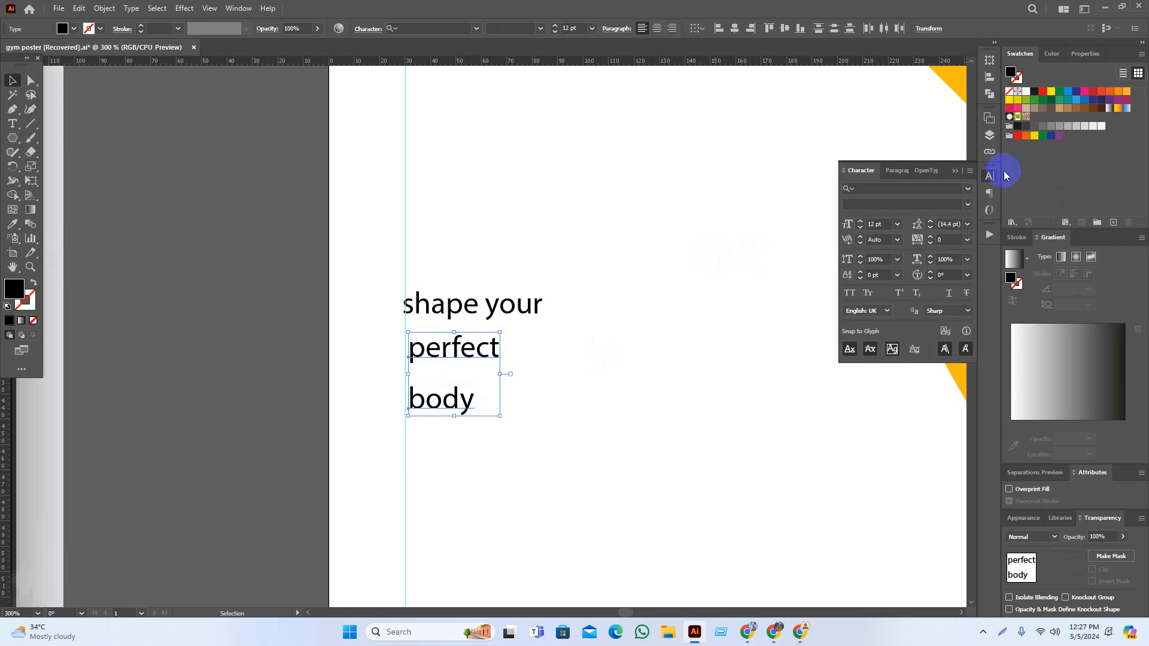
pyautogui.click(851, 296)
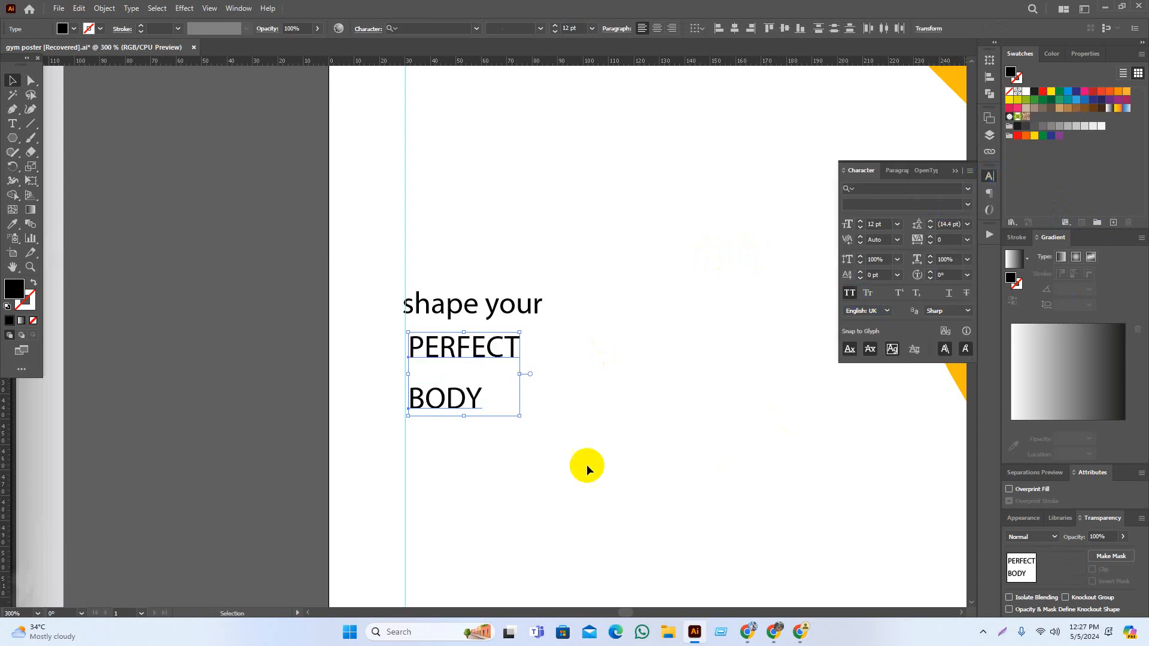
pyautogui.click(608, 431)
pyautogui.scroll(1, 609, 431)
pyautogui.moveTo(466, 395); pyautogui.dragTo(470, 410)
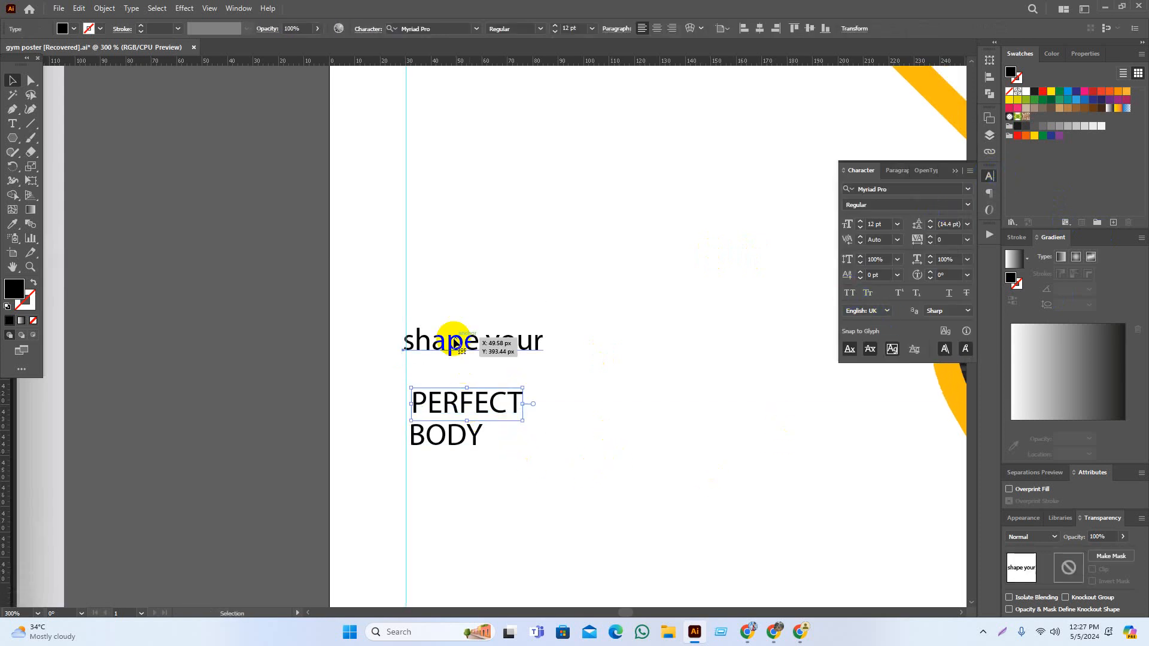
# Capitalize the initial letters of the top heading line so it reads "Shape Your"
pyautogui.click(485, 356)
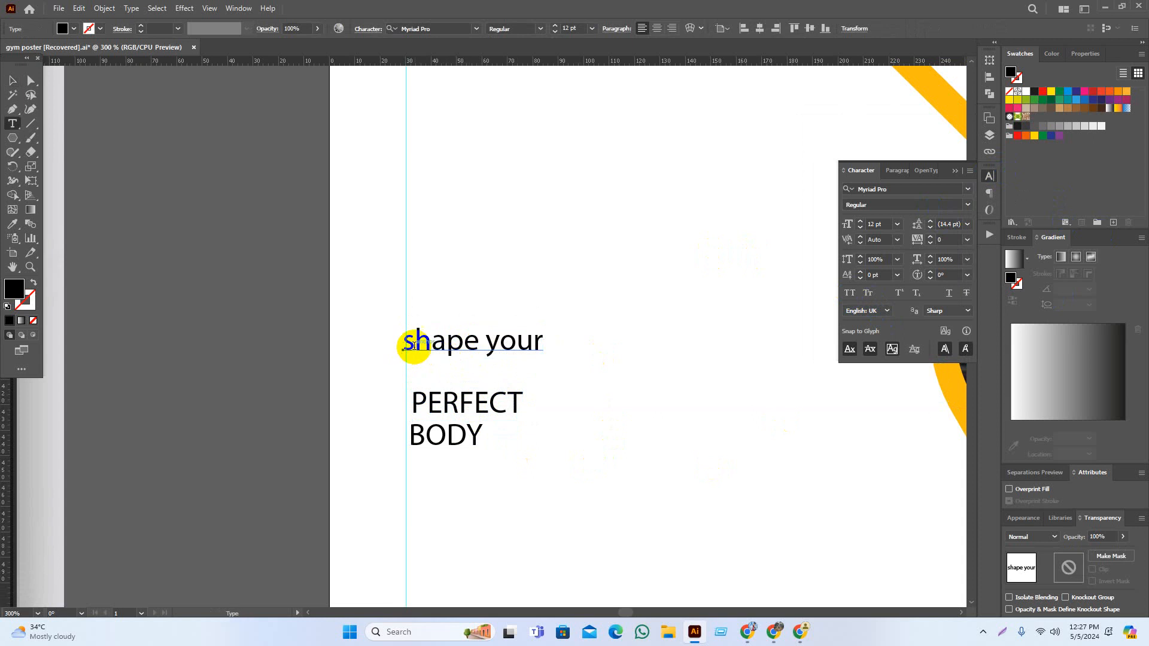
pyautogui.moveTo(413, 346); pyautogui.dragTo(400, 341)
pyautogui.write('S')
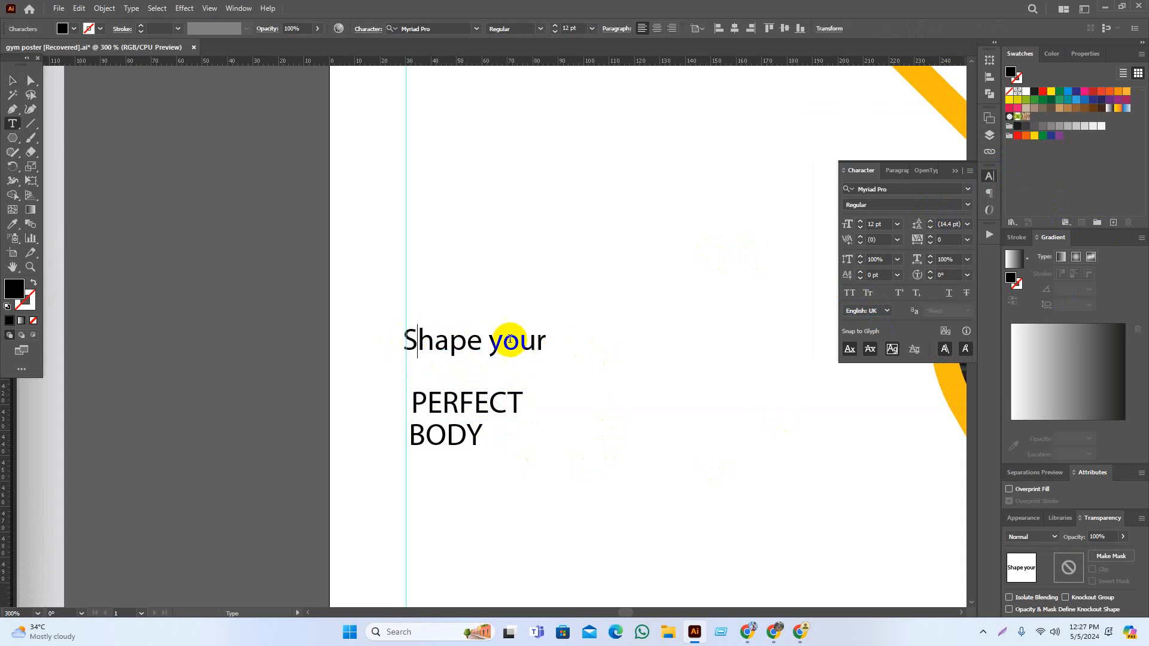
pyautogui.moveTo(509, 340); pyautogui.dragTo(479, 332)
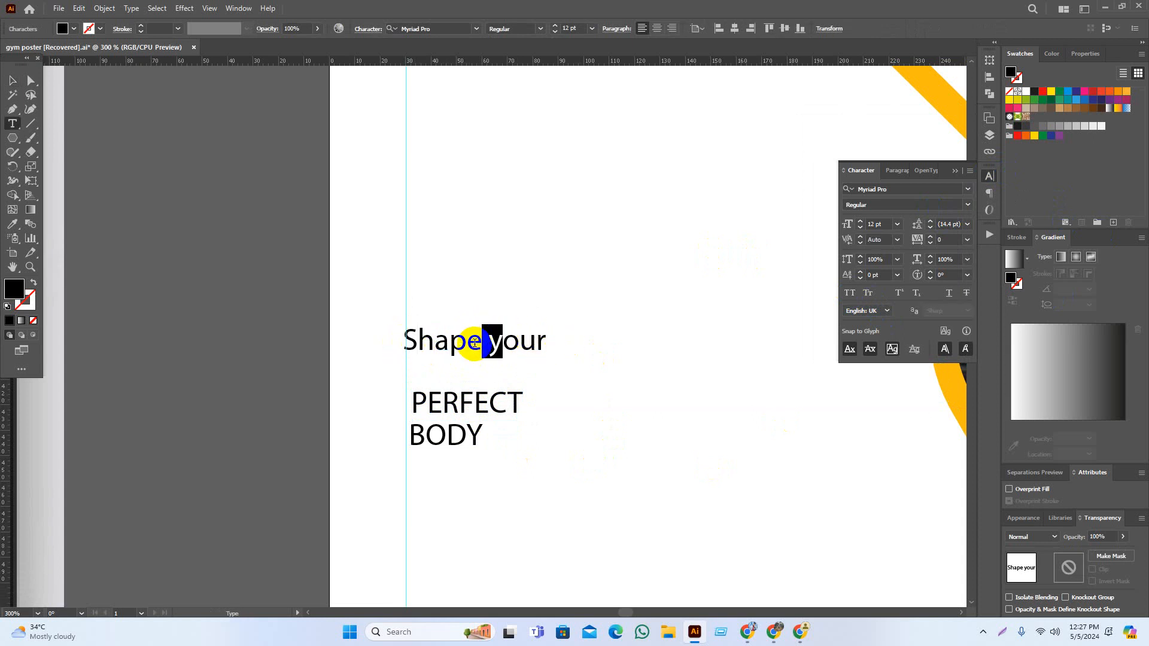
pyautogui.doubleClick(495, 342)
pyautogui.click(502, 342)
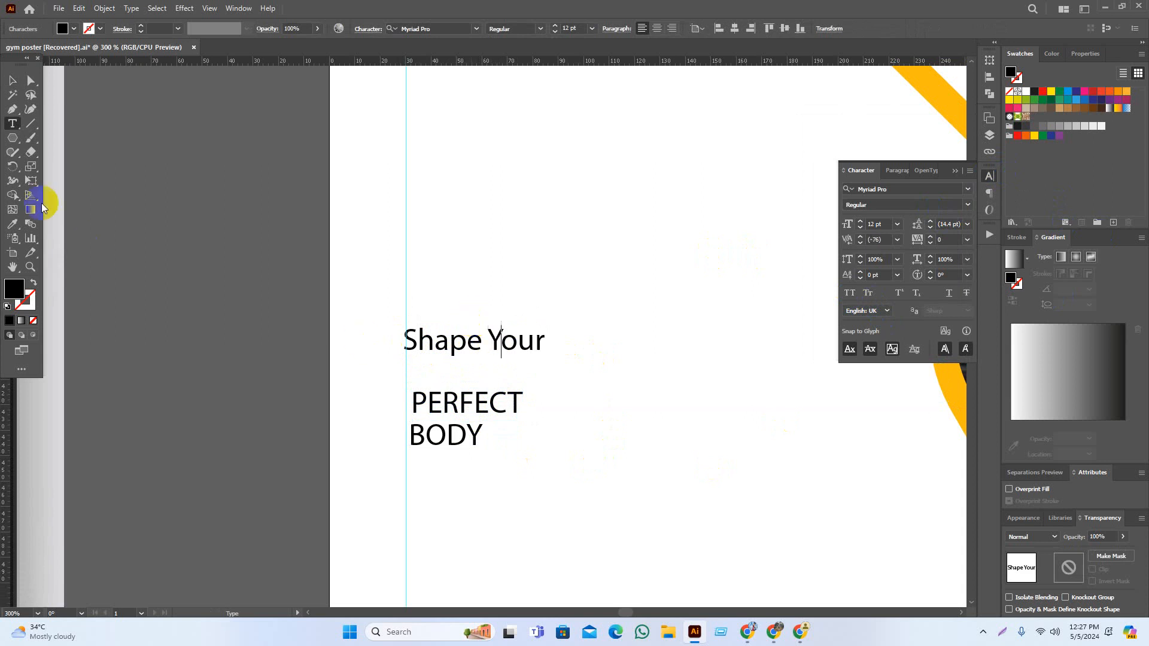
# Set the "Shape Your" line in the Chopin Script font
pyautogui.click(11, 80)
pyautogui.click(257, 333)
pyautogui.moveTo(306, 379); pyautogui.dragTo(272, 413)
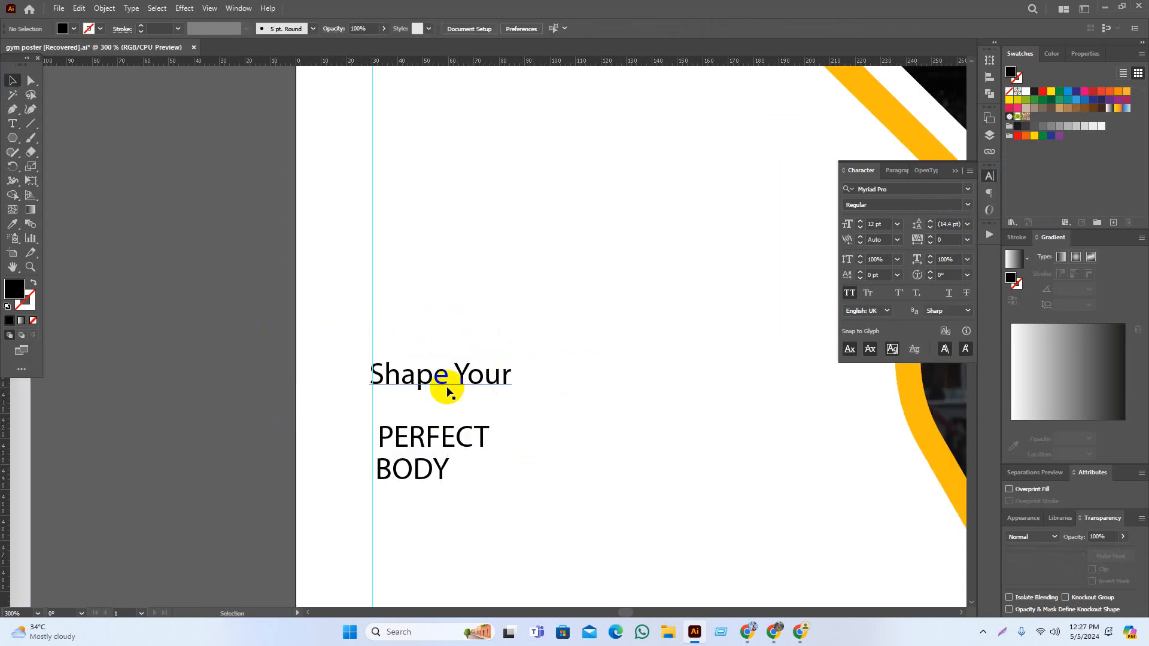
pyautogui.scroll(-2, 479, 422)
pyautogui.moveTo(530, 429); pyautogui.dragTo(560, 445)
pyautogui.click(502, 417)
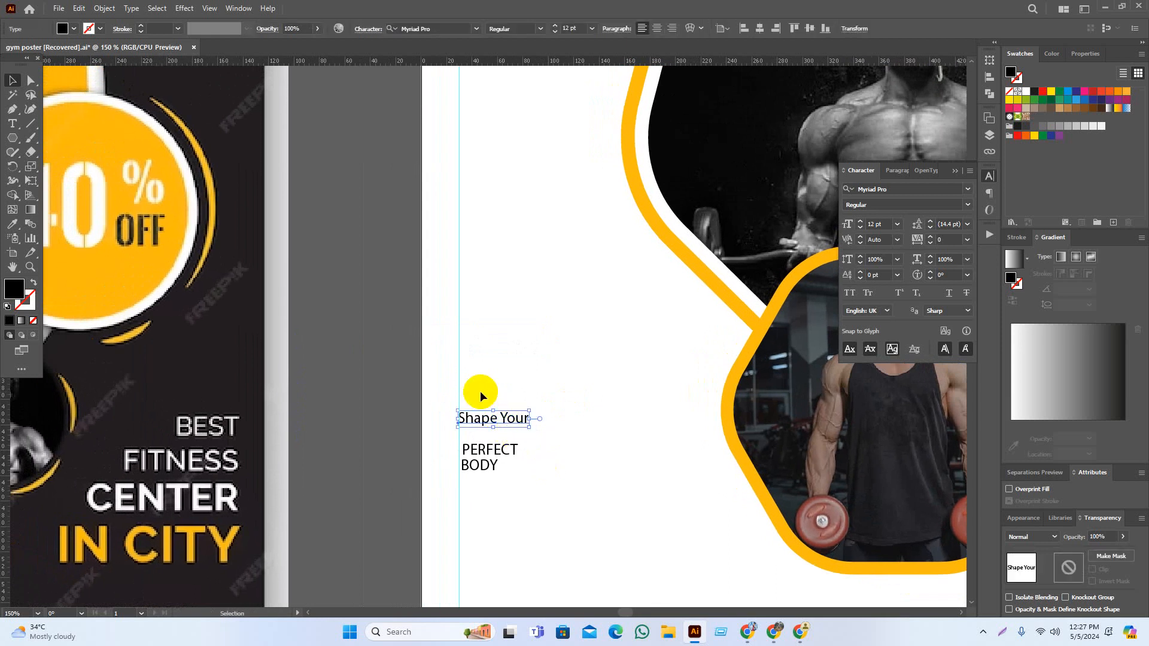
pyautogui.click(475, 29)
pyautogui.click(544, 124)
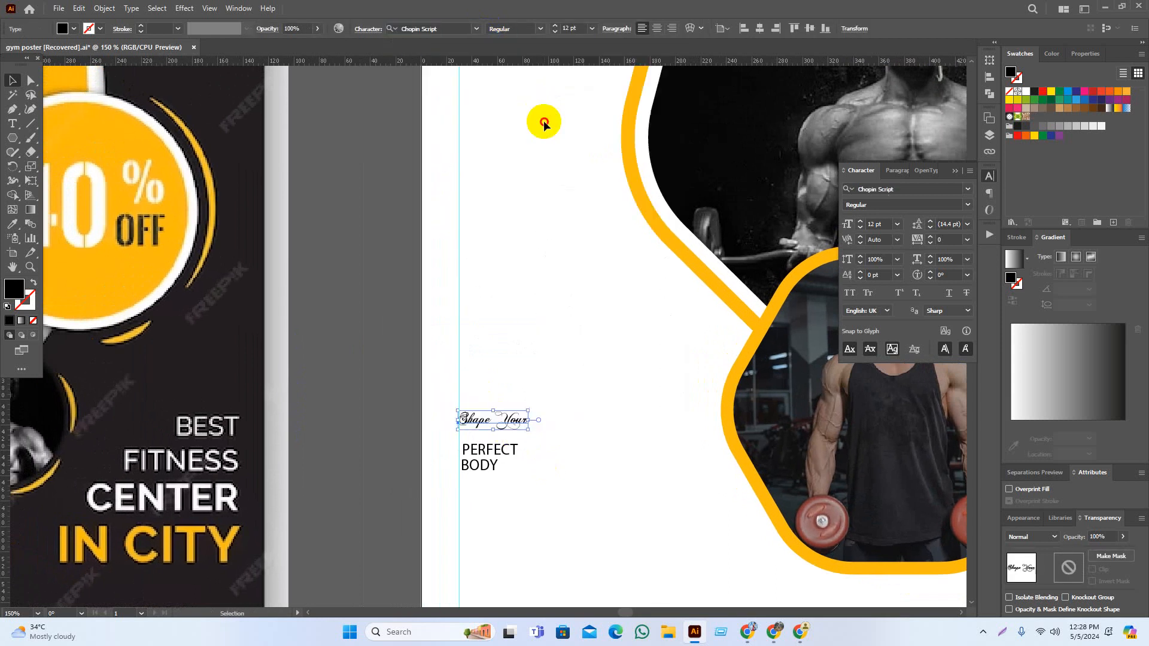
# Enlarge "Shape Your" to about 34 pt and space PERFECT and BODY out below it
pyautogui.moveTo(528, 420); pyautogui.dragTo(626, 491)
pyautogui.click(640, 516)
pyautogui.moveTo(476, 422); pyautogui.dragTo(492, 454)
pyautogui.click(487, 459)
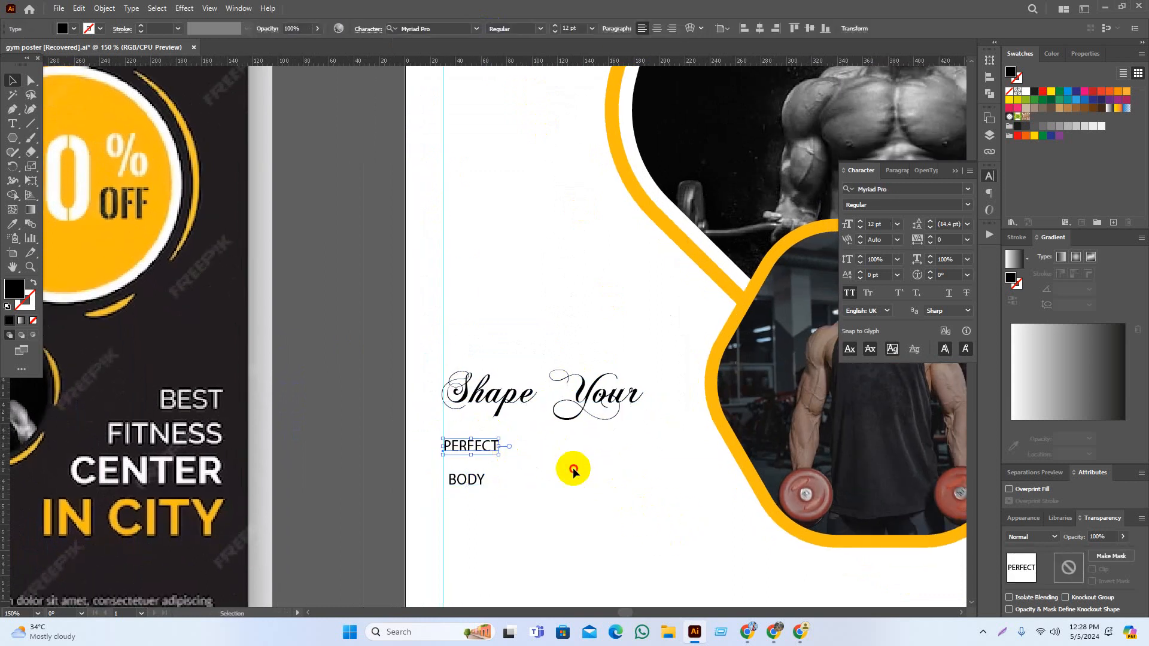
pyautogui.moveTo(599, 479); pyautogui.dragTo(469, 495)
# Browse the font previews for "Shape Your" and apply the Christmas Squad - Personal Use script font
pyautogui.click(473, 411)
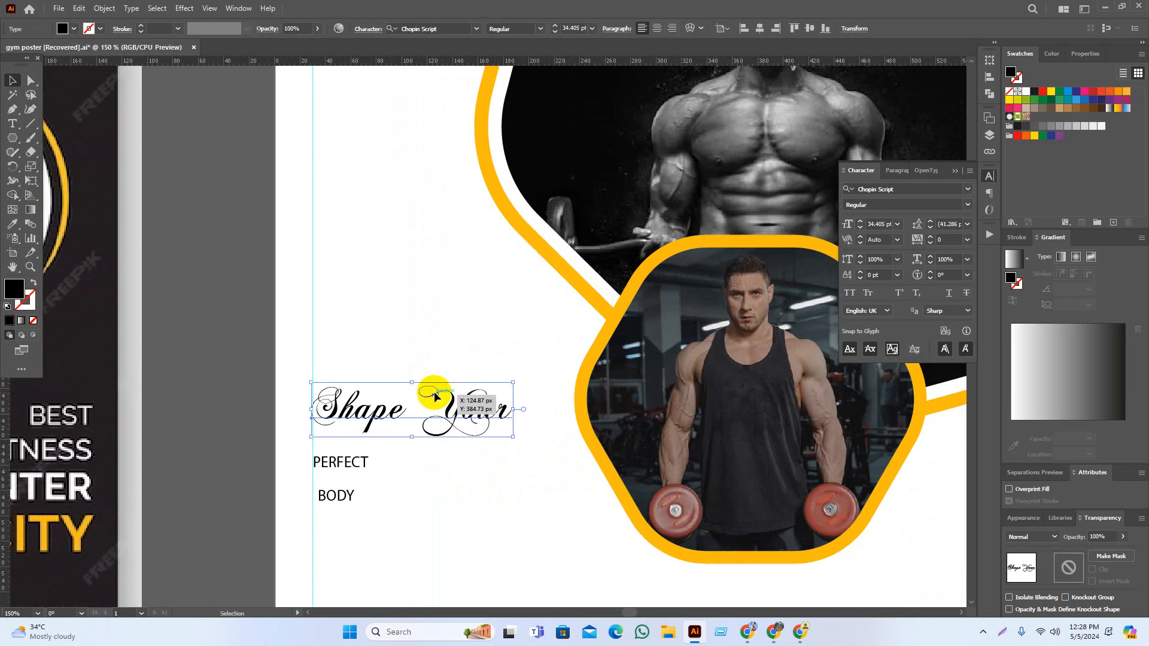
pyautogui.click(476, 29)
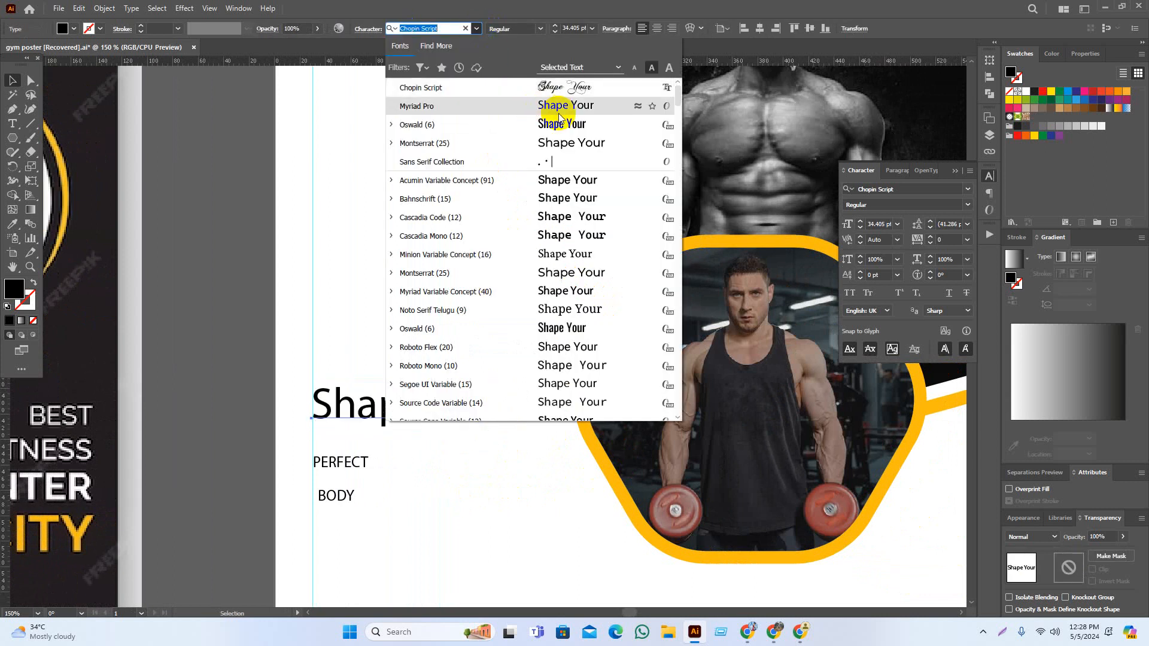
pyautogui.scroll(-5, 584, 370)
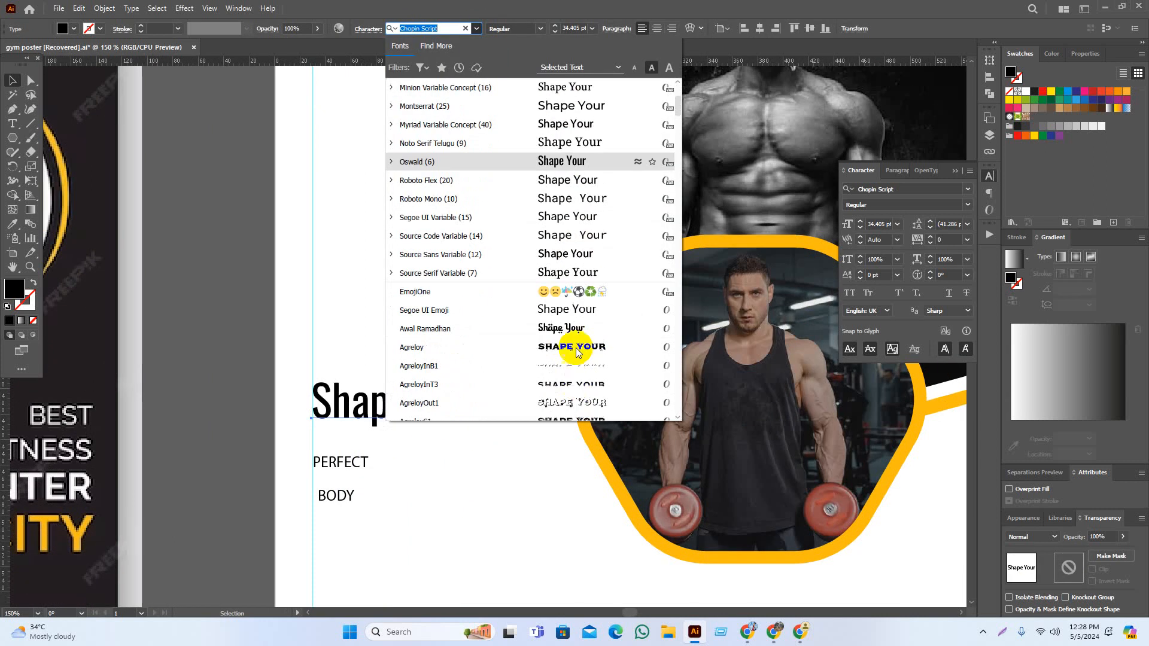
pyautogui.scroll(-2, 566, 323)
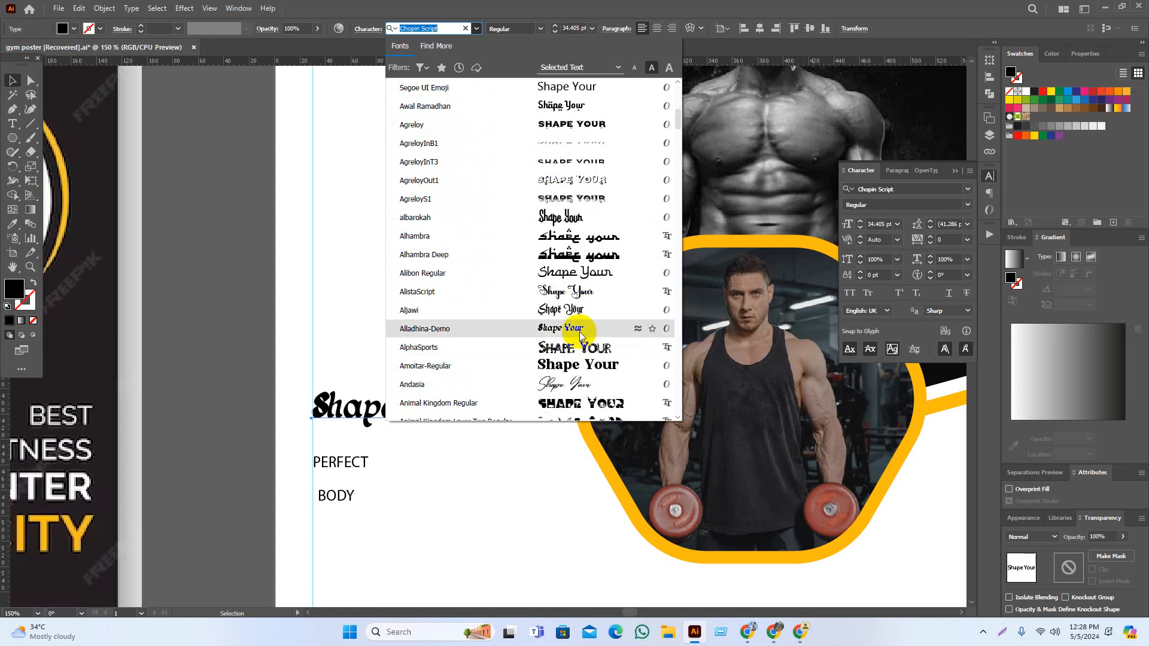
pyautogui.scroll(-1, 579, 332)
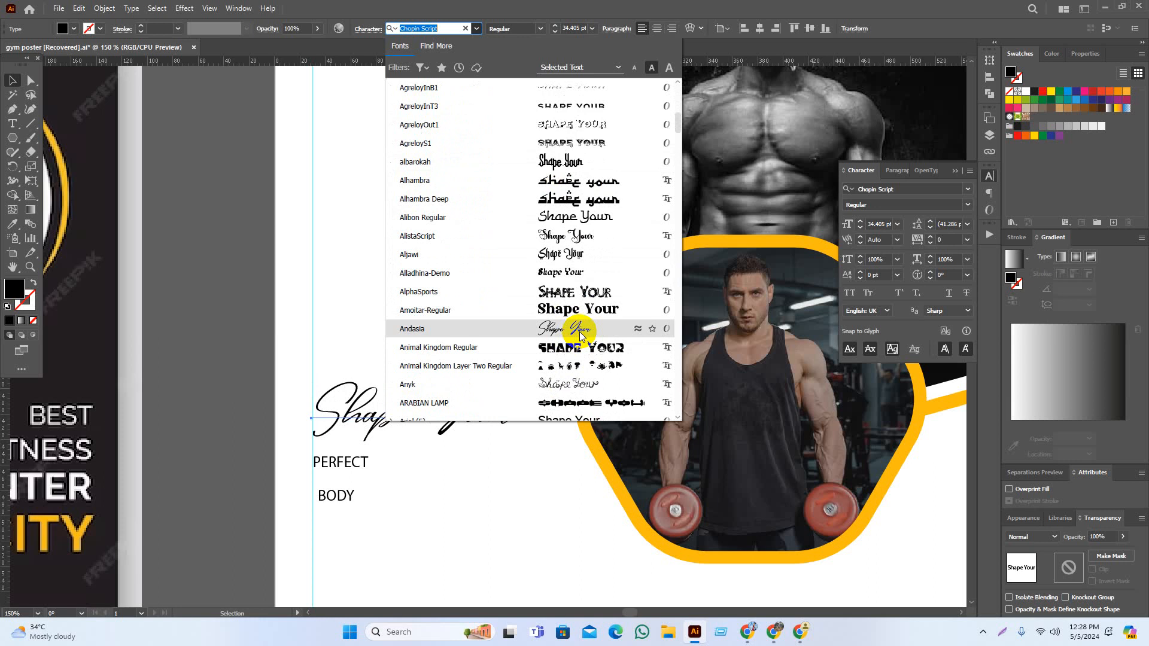
pyautogui.scroll(-6, 579, 333)
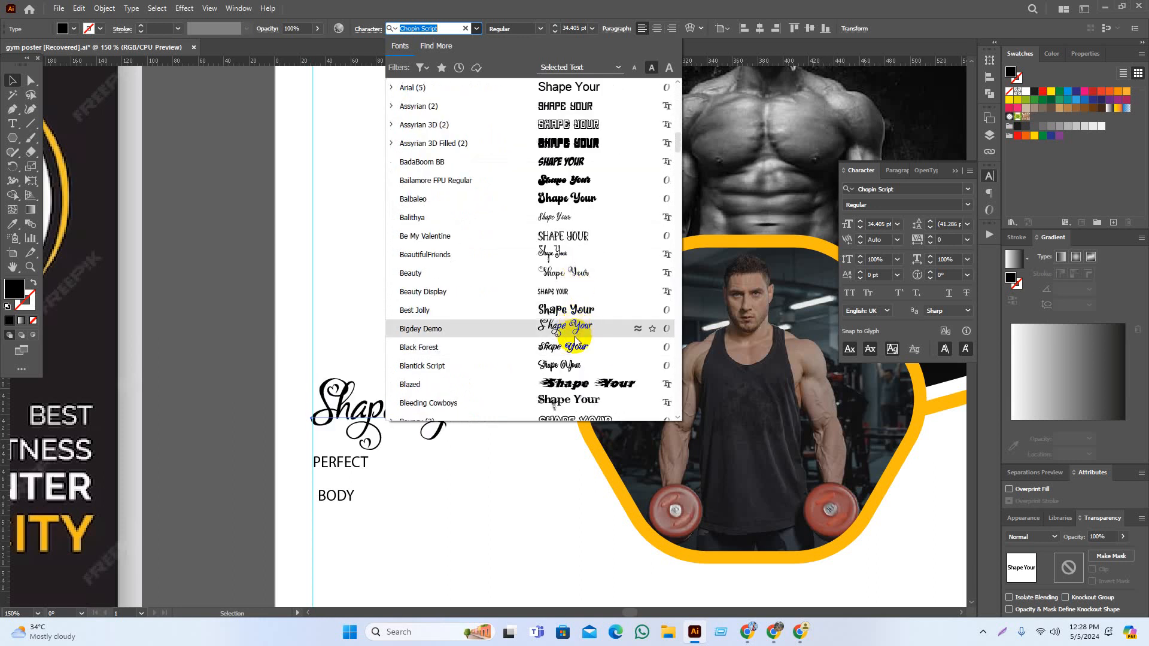
pyautogui.scroll(-1, 577, 359)
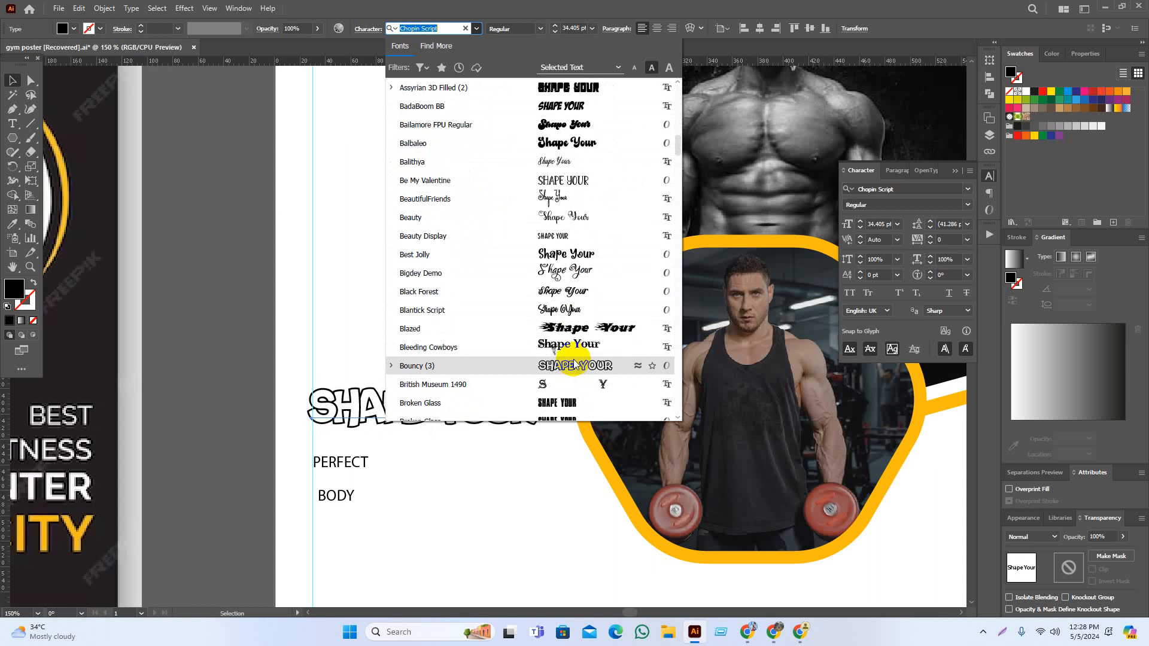
pyautogui.scroll(-2, 574, 365)
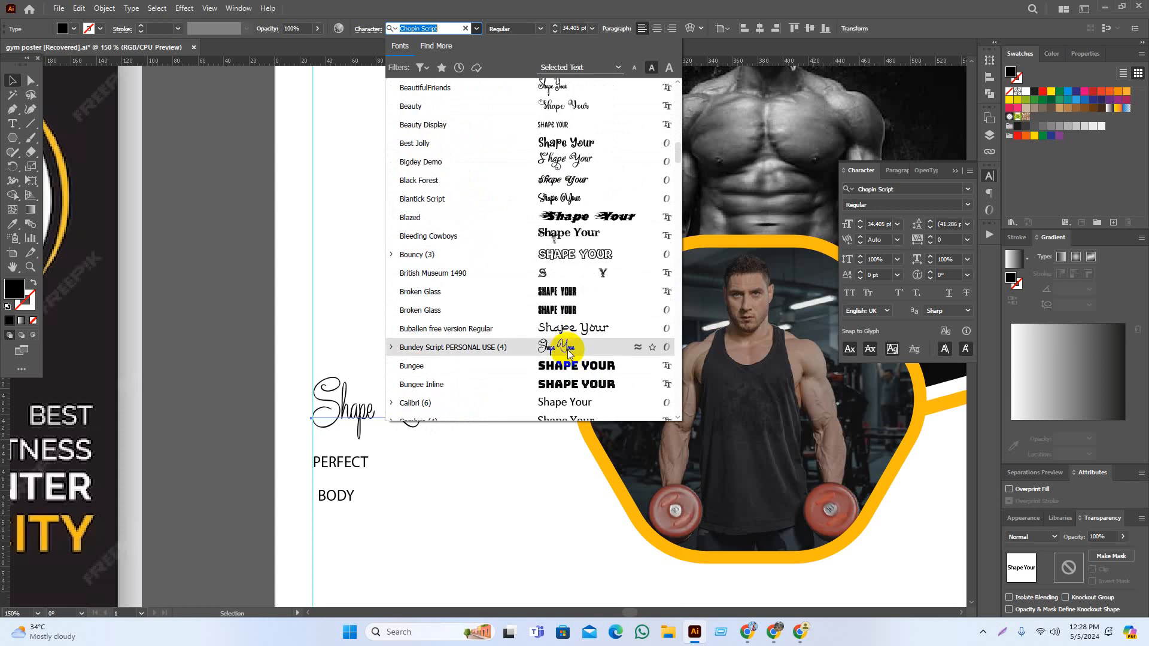
pyautogui.scroll(-3, 567, 349)
pyautogui.scroll(-1, 565, 328)
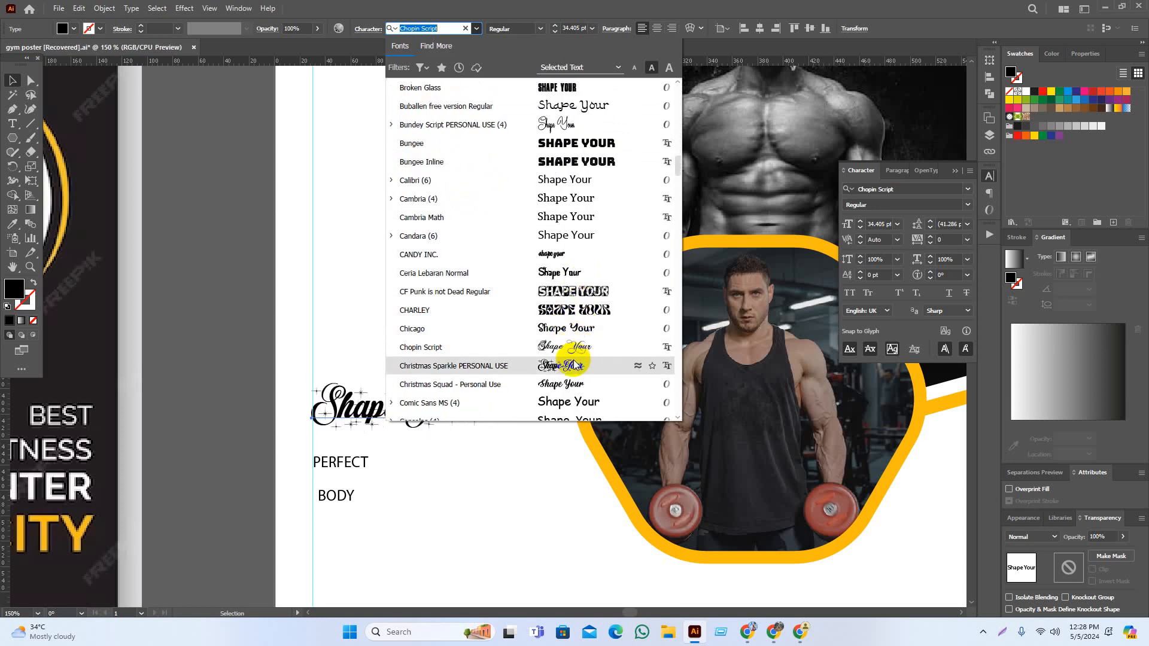
pyautogui.scroll(-2, 573, 367)
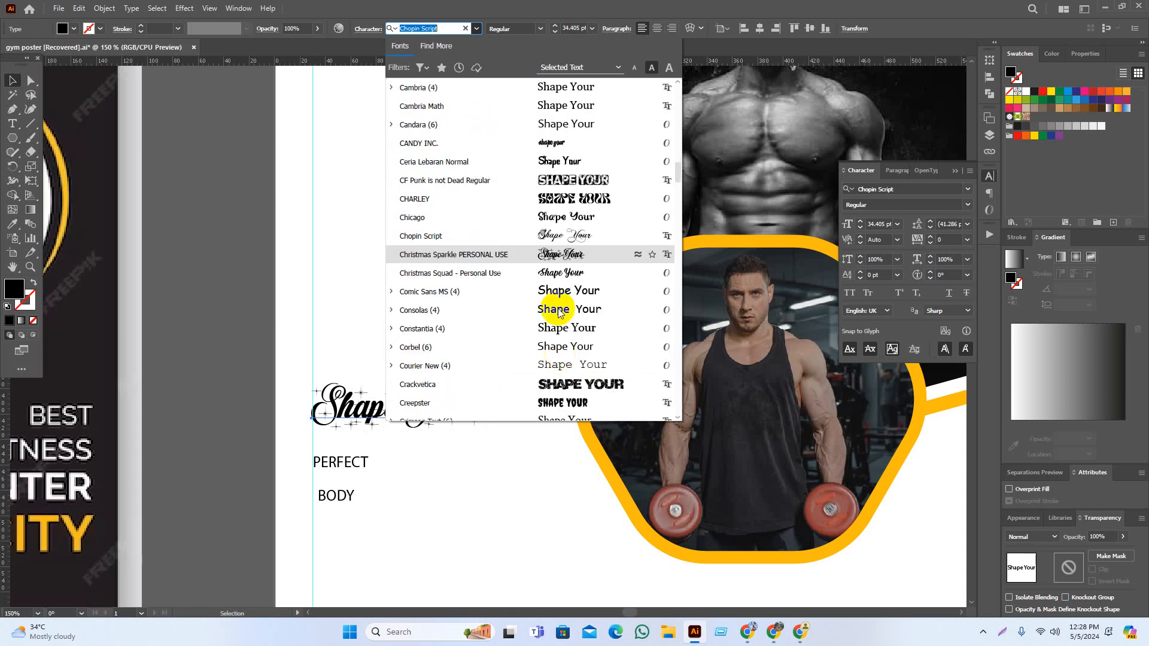
pyautogui.click(557, 274)
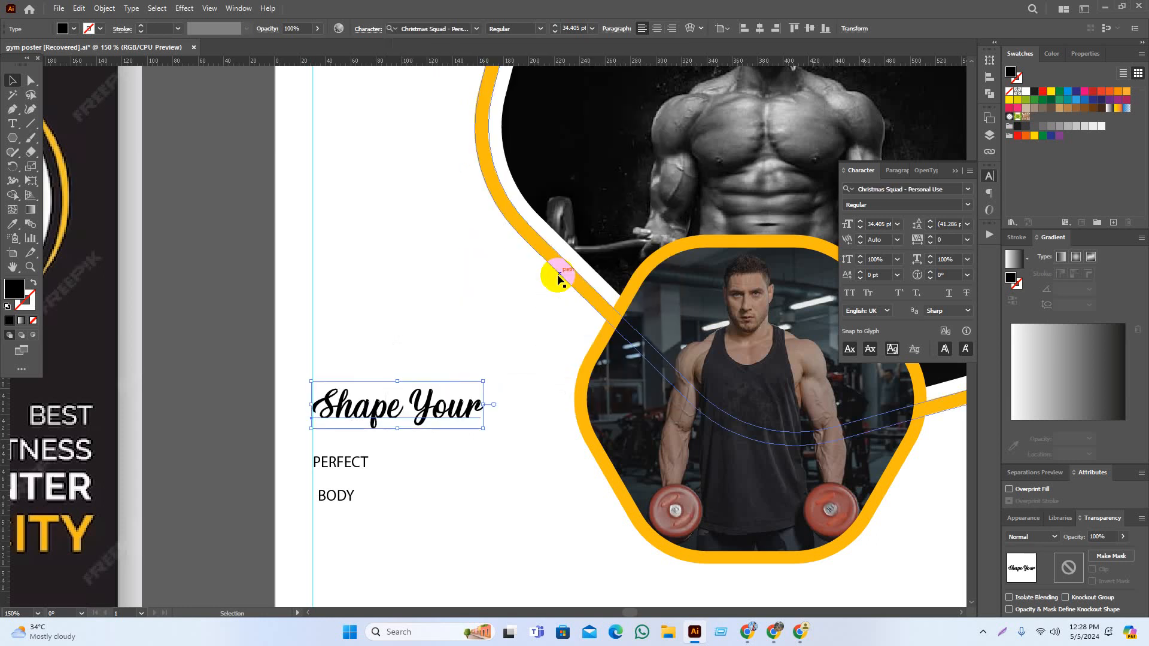
# Enlarge PERFECT to about 38 pt and scale BODY up to roughly the same width beneath it
pyautogui.click(302, 353)
pyautogui.scroll(-1, 307, 383)
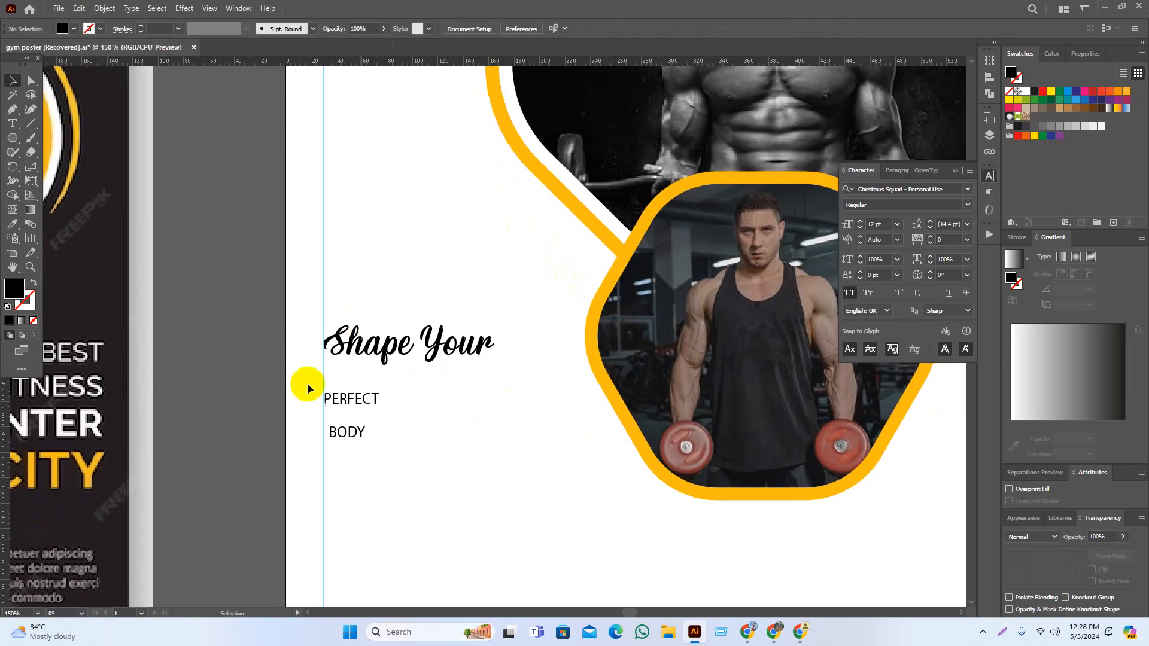
pyautogui.click(346, 392)
pyautogui.moveTo(380, 399); pyautogui.dragTo(499, 402)
pyautogui.click(338, 431)
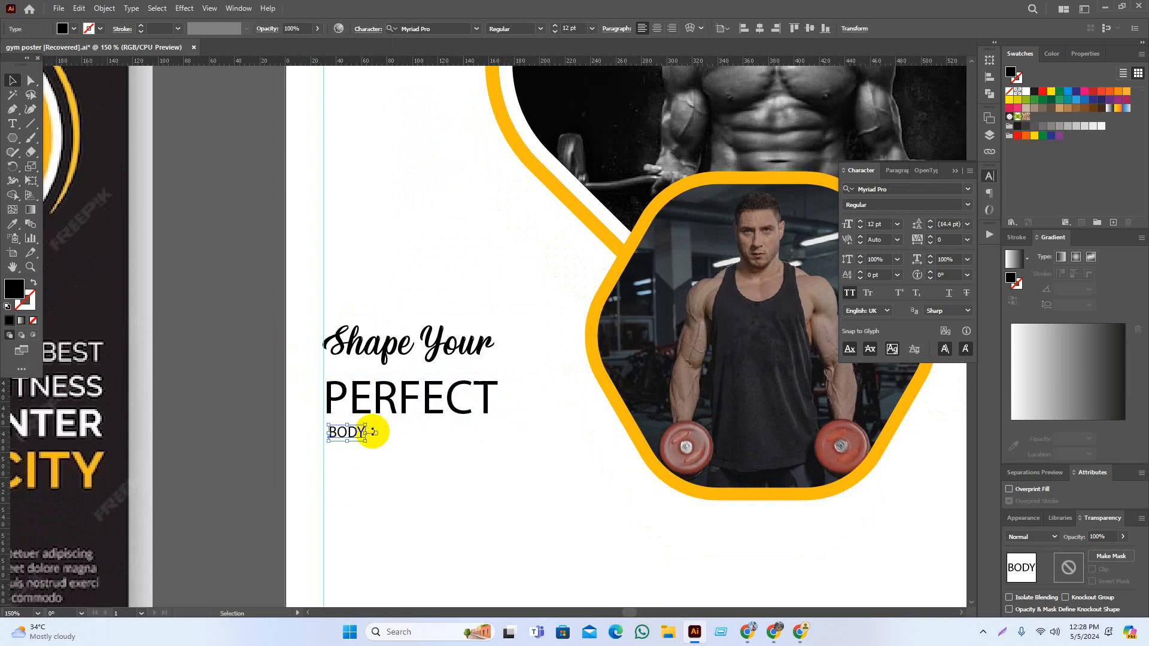
pyautogui.moveTo(369, 433); pyautogui.dragTo(470, 478)
pyautogui.click(620, 524)
# Set PERFECT in the Oswald font and enlarge it to about 46 pt to match the width of BODY
pyautogui.scroll(-4, 620, 524)
pyautogui.scroll(2, 599, 479)
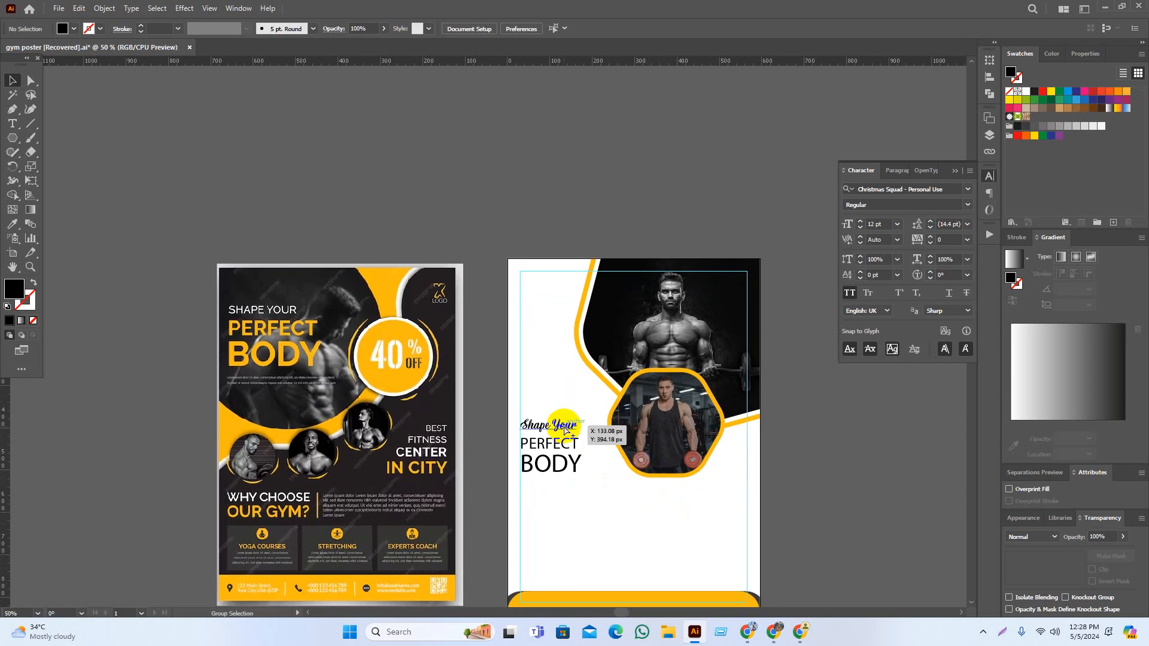
pyautogui.scroll(2, 573, 484)
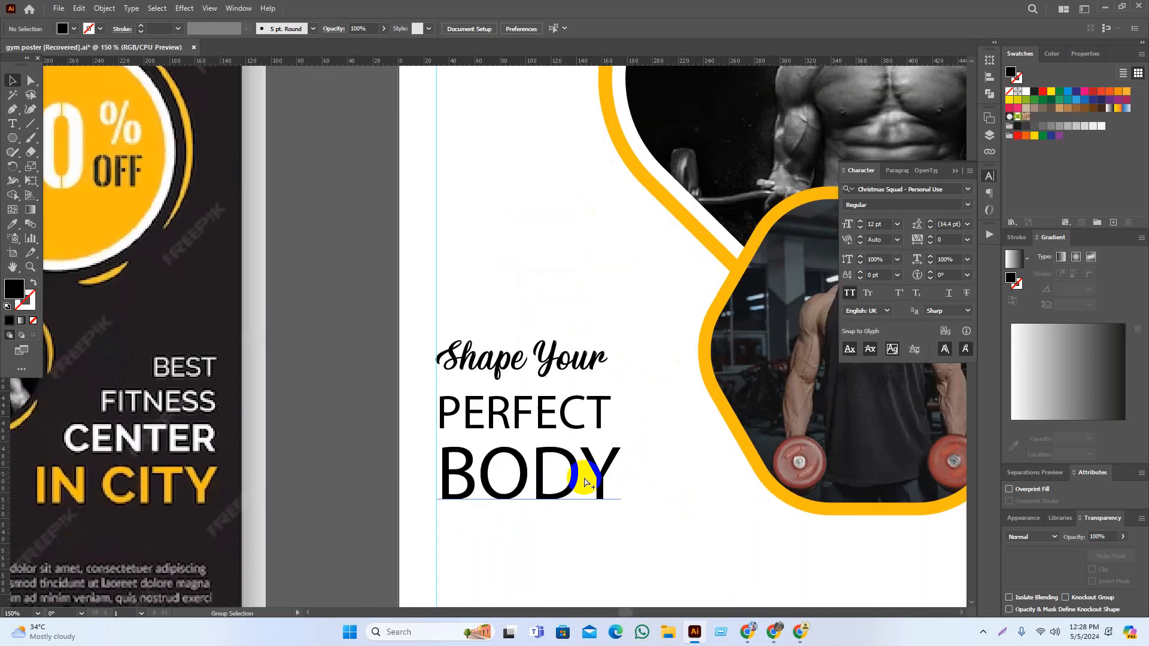
pyautogui.click(550, 443)
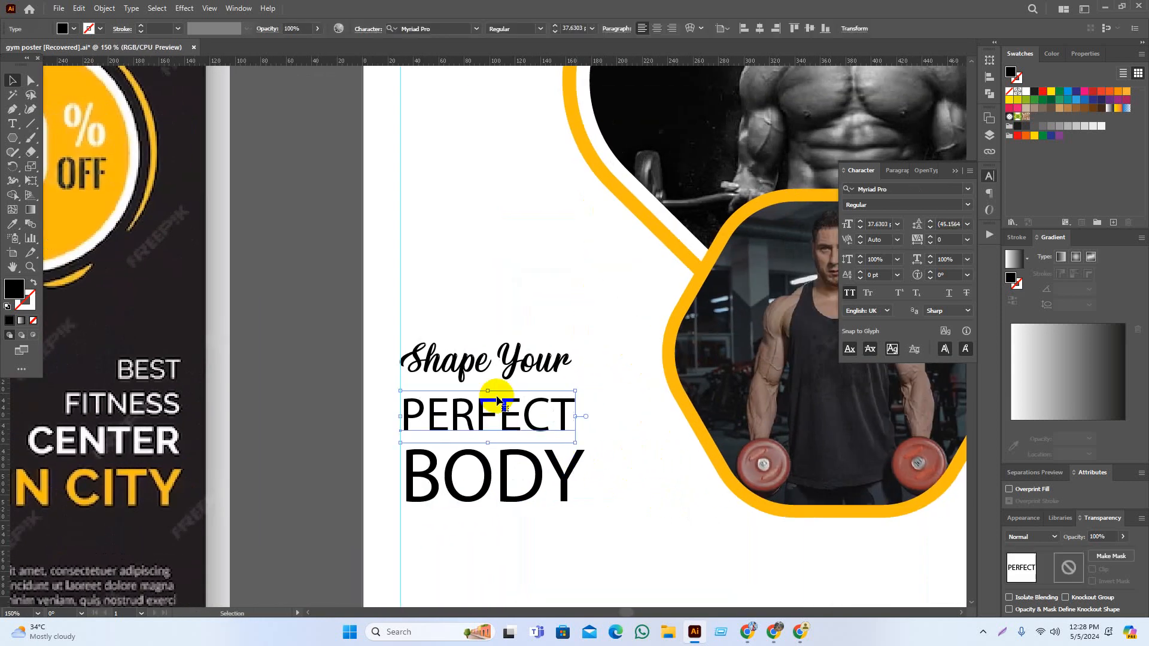
pyautogui.click(482, 28)
pyautogui.click(548, 139)
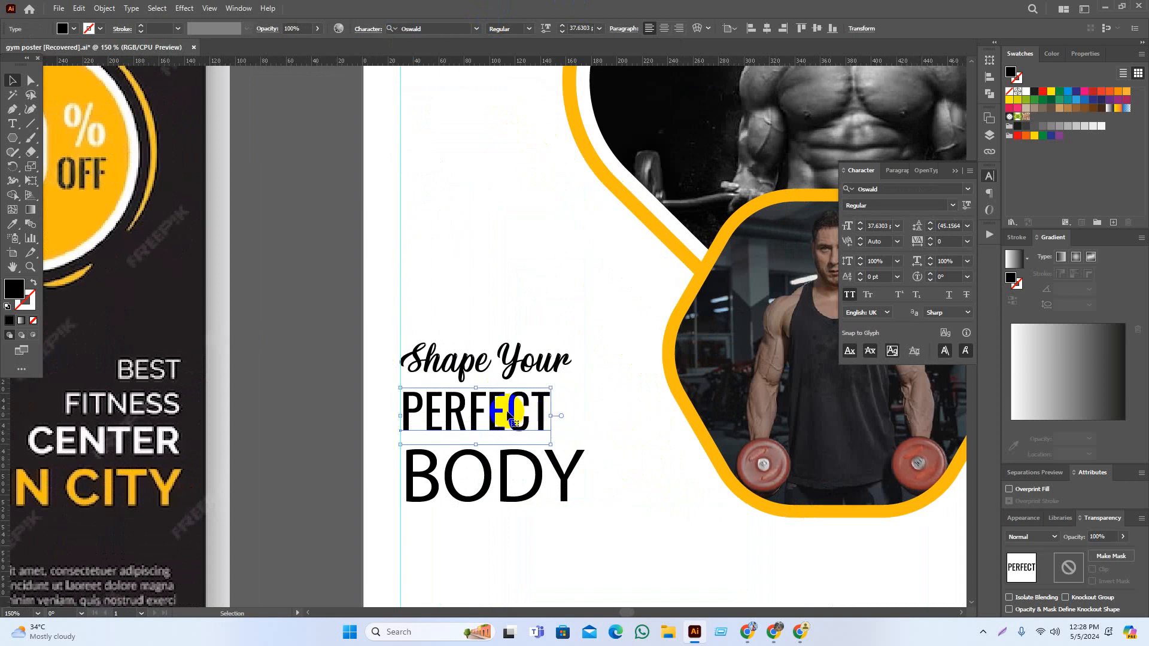
pyautogui.moveTo(596, 403); pyautogui.dragTo(584, 405)
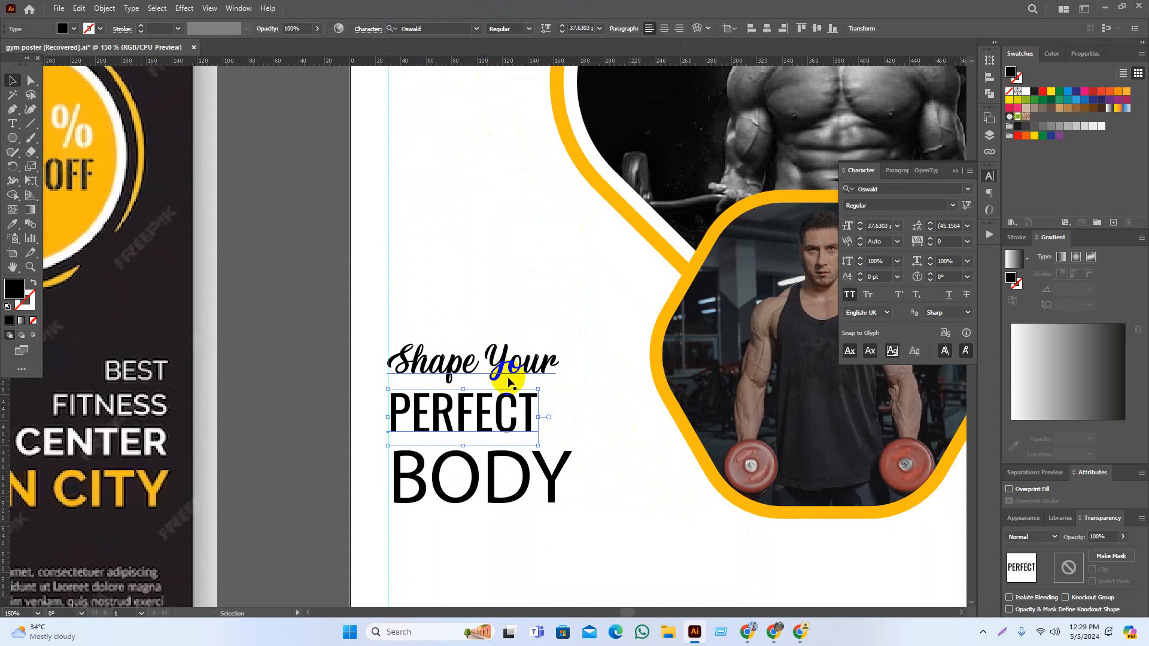
pyautogui.moveTo(538, 417); pyautogui.dragTo(573, 427)
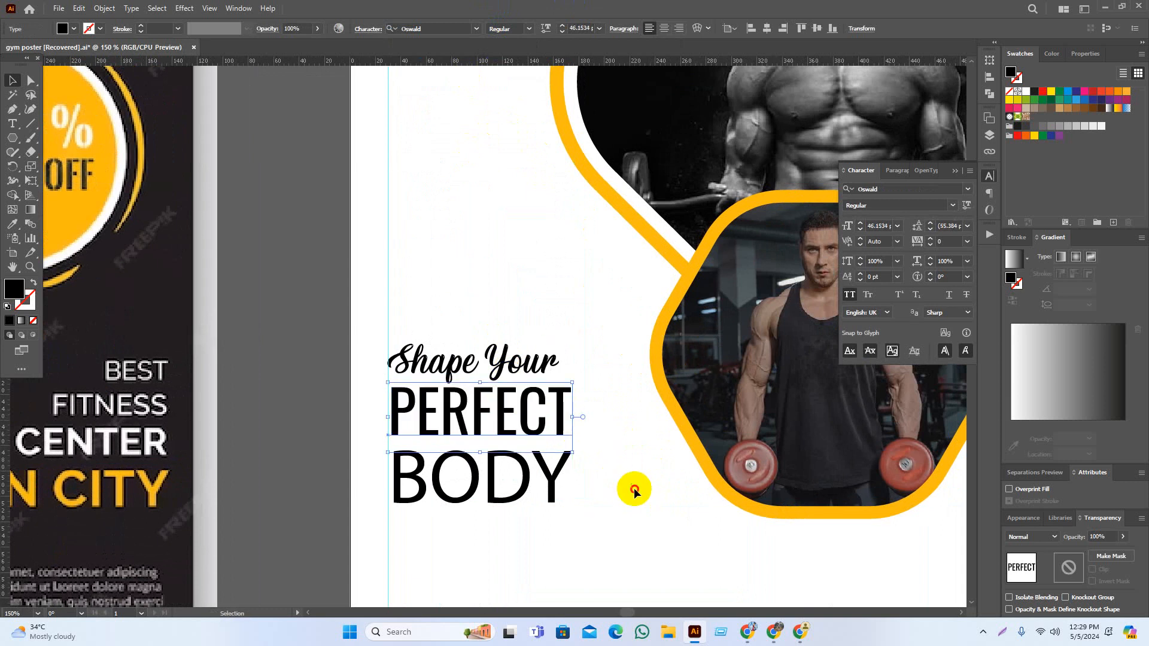
pyautogui.click(631, 487)
pyautogui.scroll(-3, 625, 419)
pyautogui.click(982, 631)
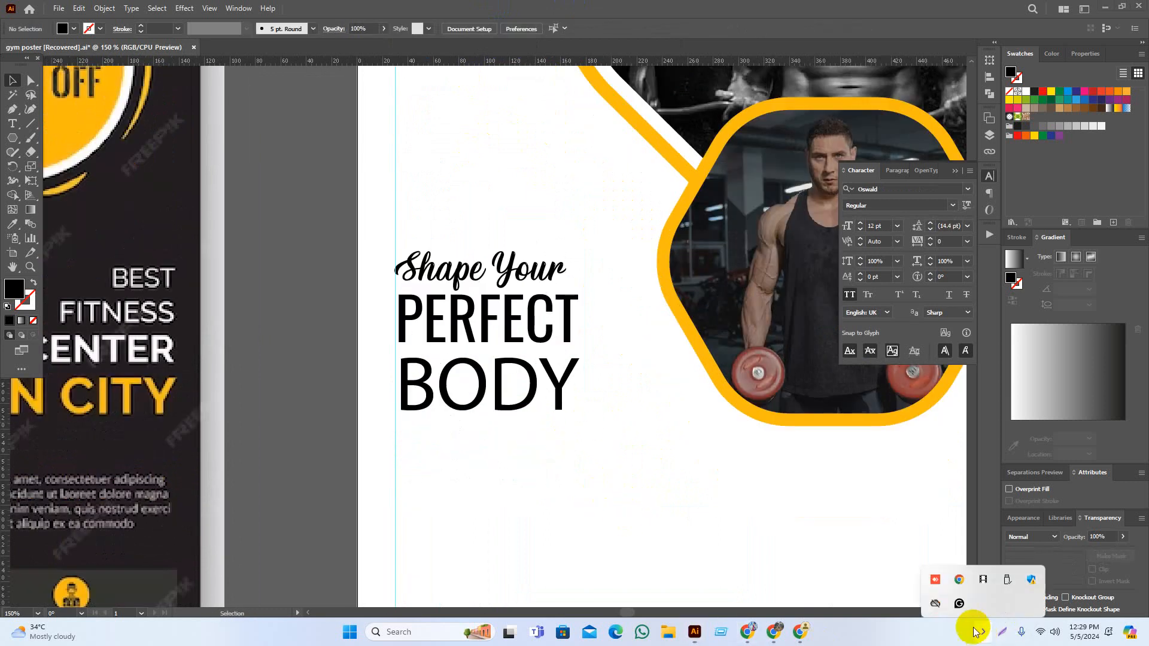
pyautogui.click(984, 576)
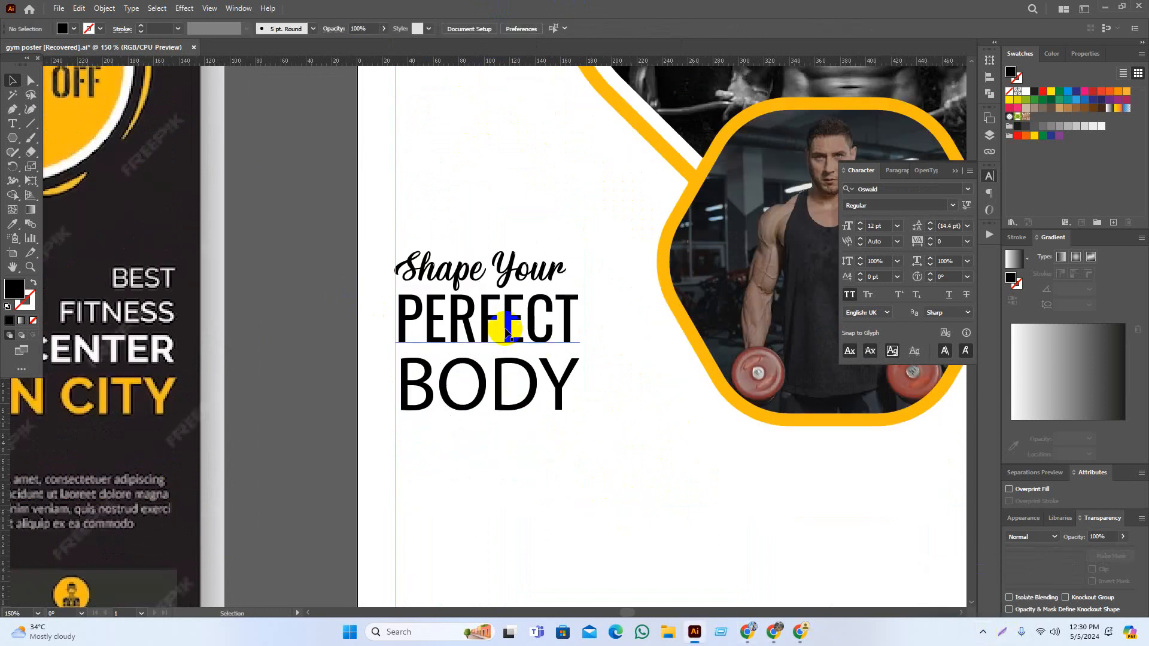
# Change the font style of PERFECT to Bold
pyautogui.click(485, 313)
pyautogui.click(512, 29)
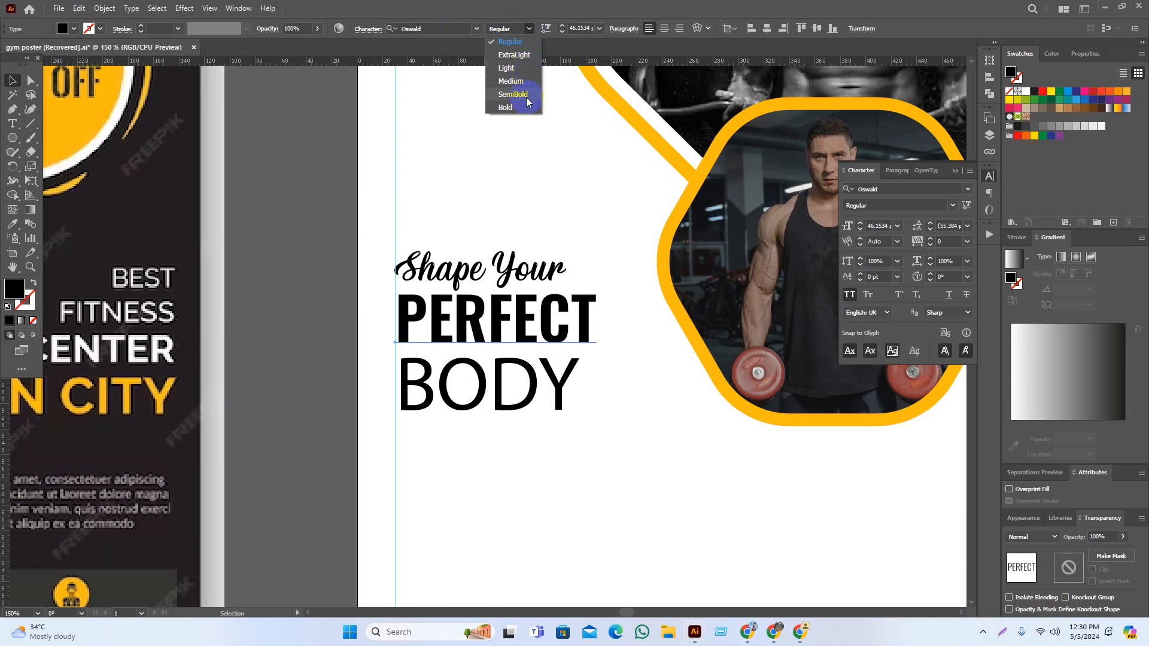
pyautogui.click(507, 107)
pyautogui.click(340, 299)
pyautogui.moveTo(340, 299); pyautogui.dragTo(327, 266)
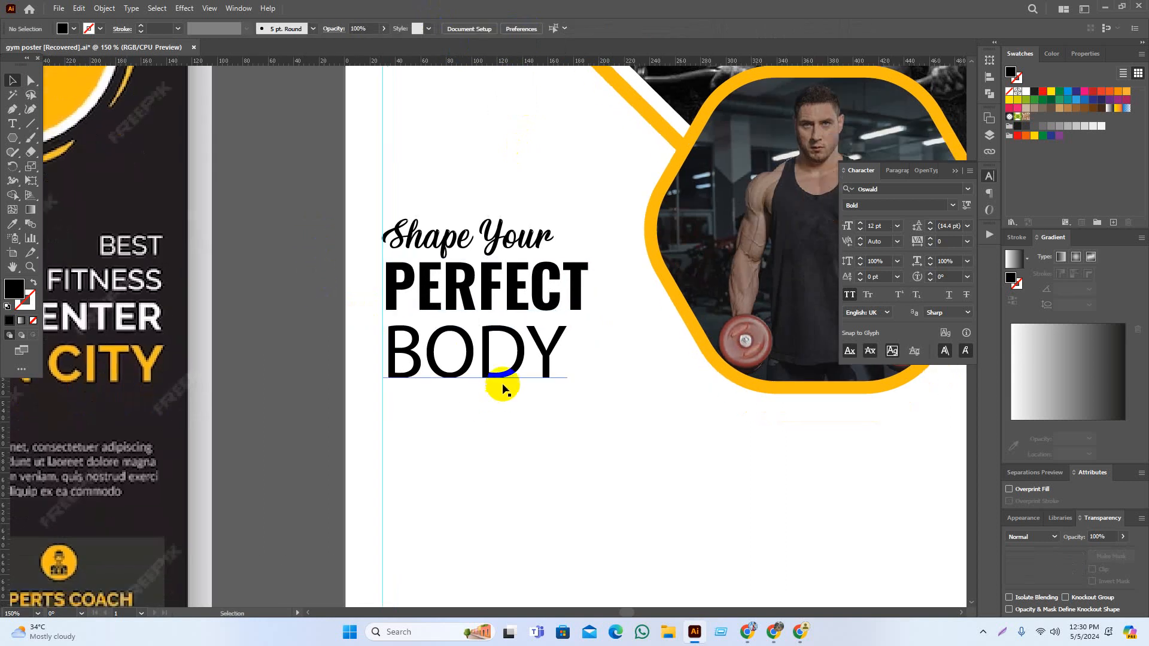
# Enlarge BODY to about 67 pt so it spans the width of bold PERFECT, and move it slightly down
pyautogui.click(558, 366)
pyautogui.moveTo(569, 359); pyautogui.dragTo(588, 370)
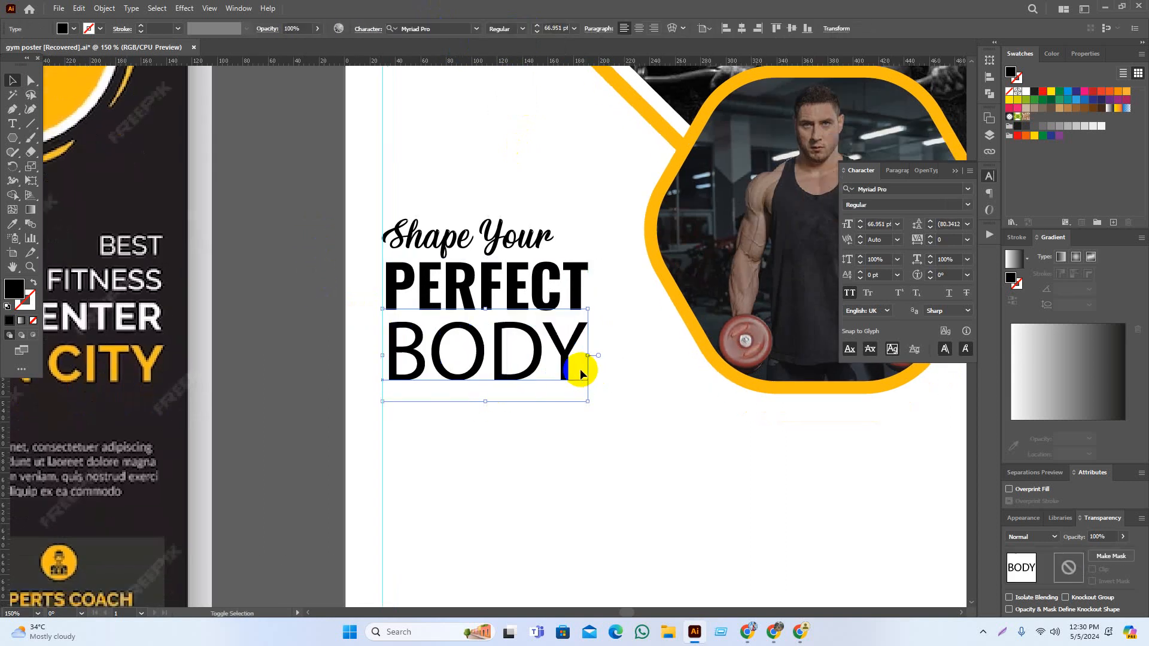
pyautogui.moveTo(519, 348); pyautogui.dragTo(519, 357)
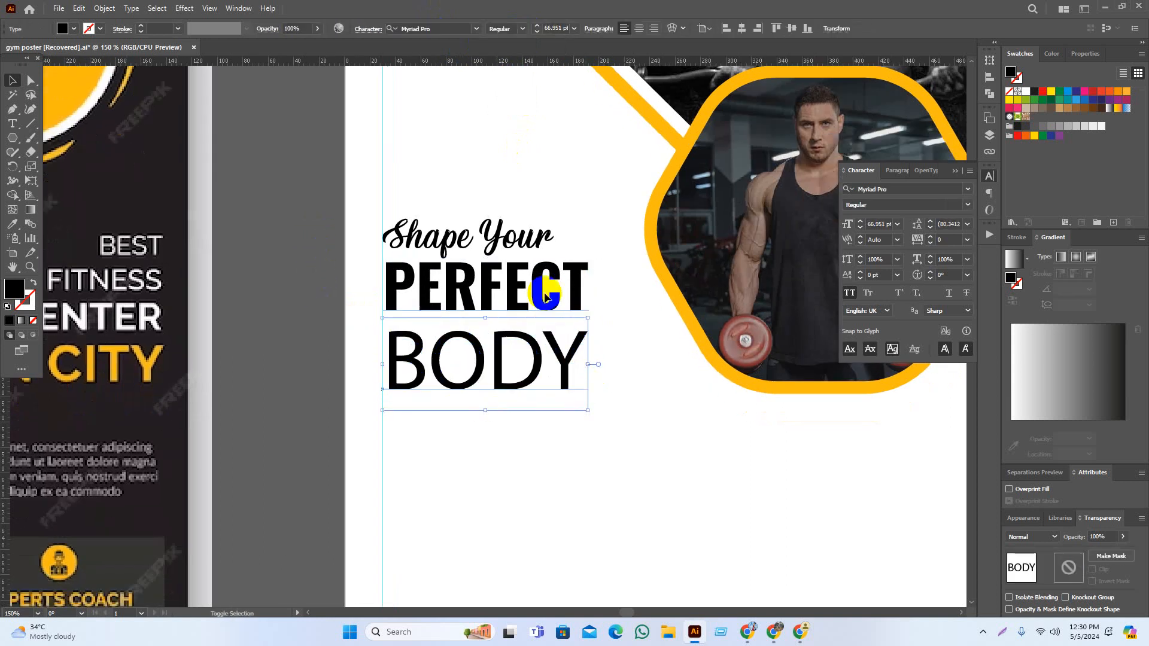
# Set BODY in the Oswald font and copy the bold text formatting of PERFECT onto it with the Eyedropper
pyautogui.click(472, 33)
pyautogui.click(560, 329)
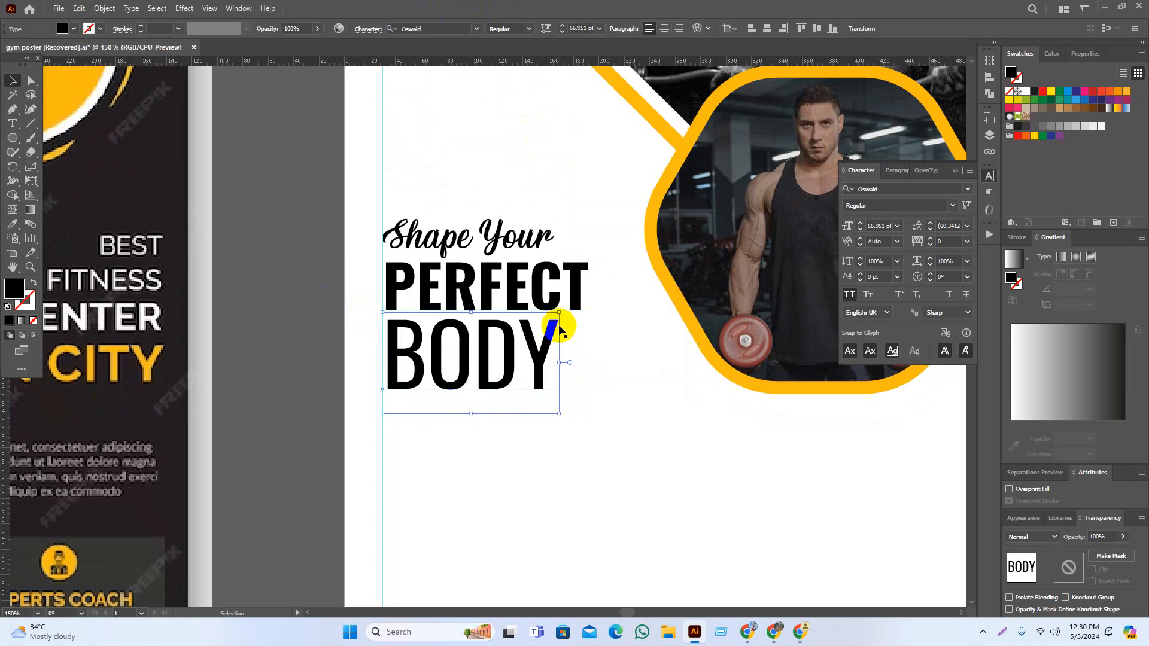
pyautogui.hotkey('ctrl', '-')
pyautogui.hotkey('ctrl', '-')
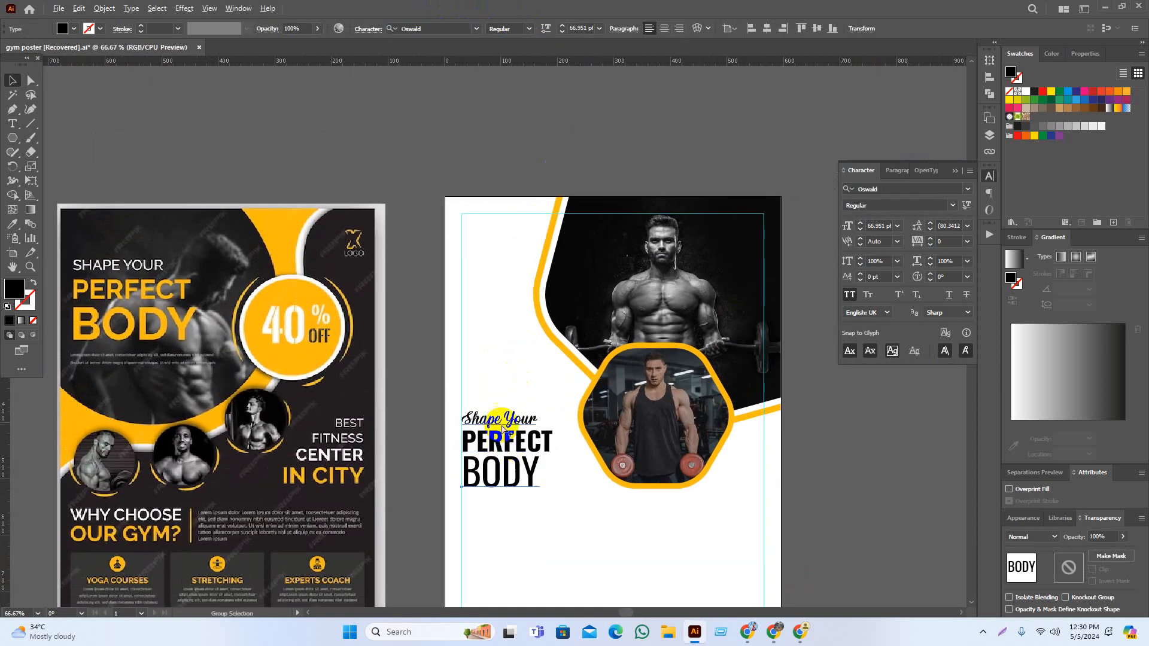
pyautogui.hotkey('ctrl', '+')
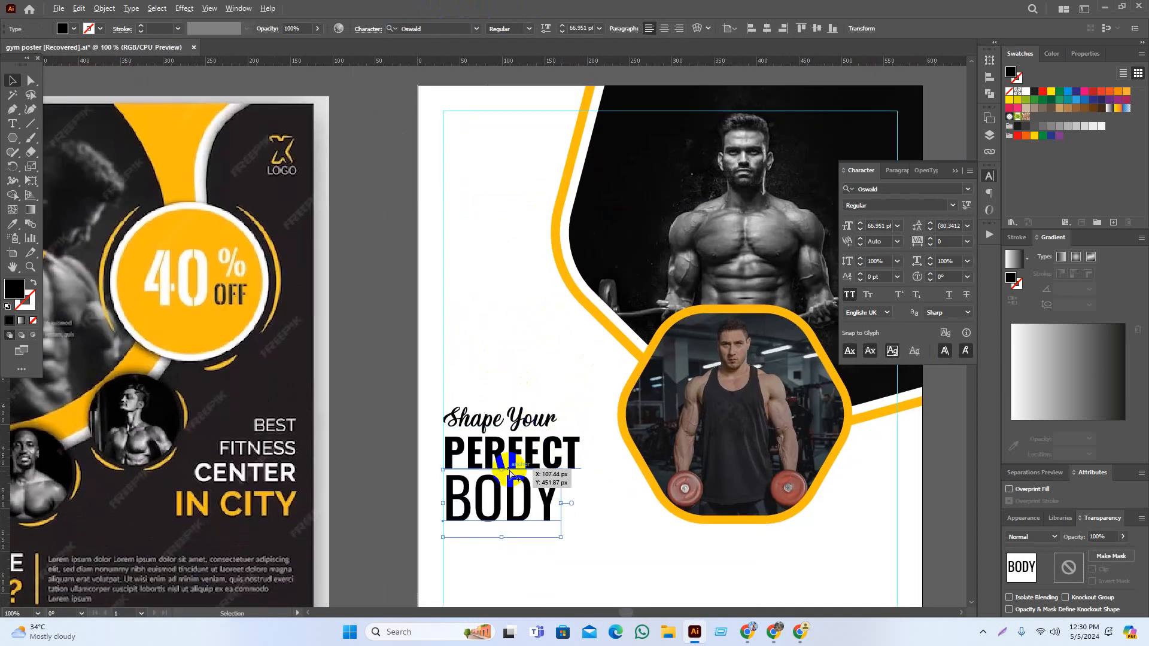
pyautogui.hotkey('ctrl', '+')
pyautogui.press('i')
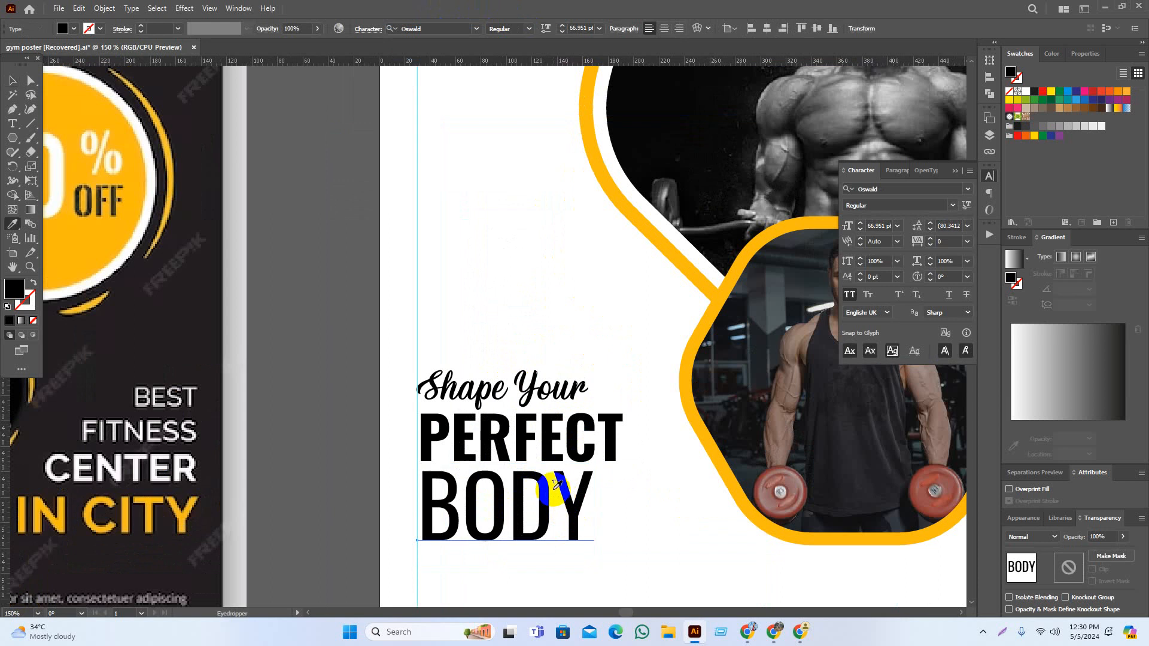
pyautogui.click(557, 447)
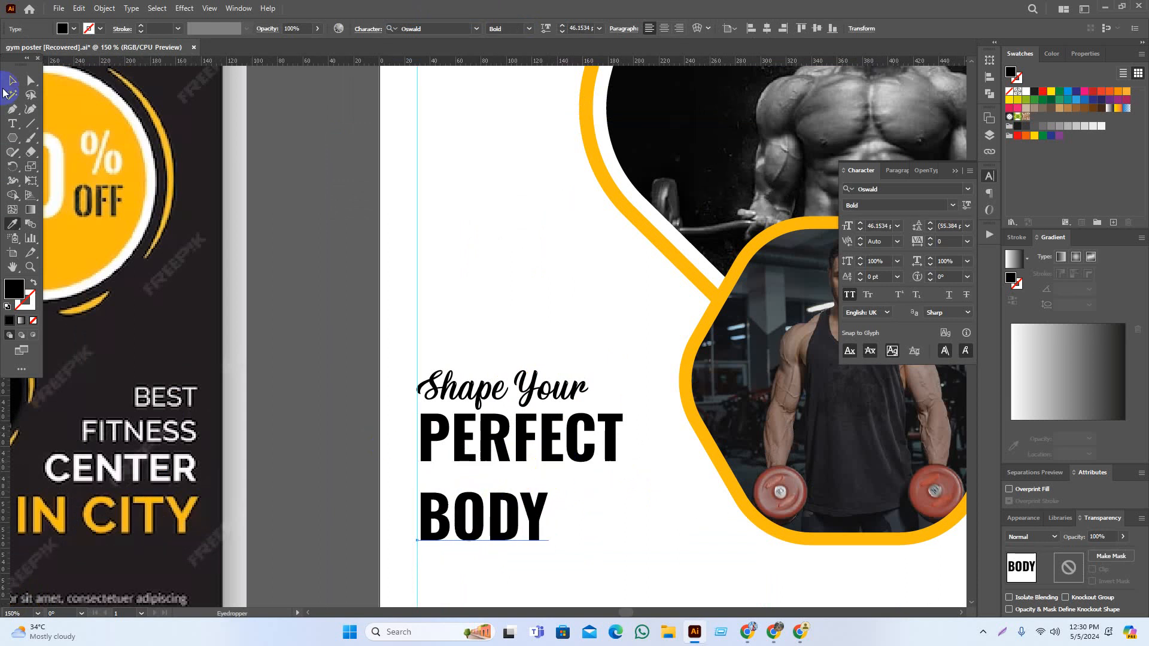
# Scale the bold BODY line up proportionally until it is as wide as PERFECT
pyautogui.press('v')
pyautogui.moveTo(548, 522); pyautogui.dragTo(621, 539)
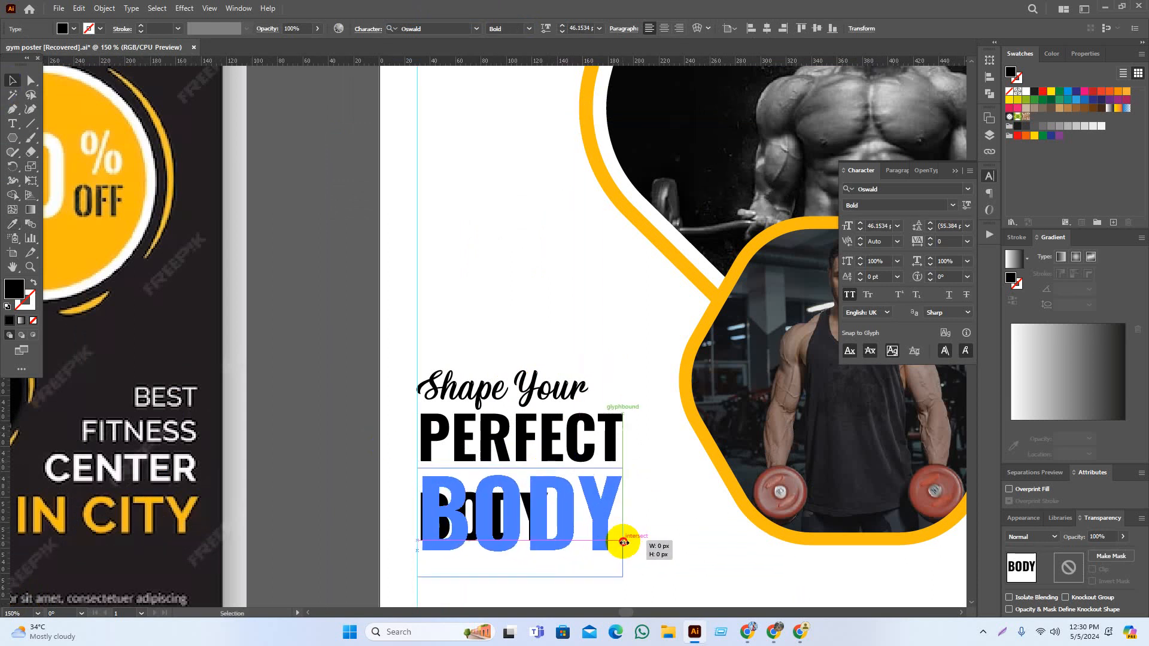
# Change the font of PERFECT to the outlined Bouncy typeface
pyautogui.click(557, 436)
pyautogui.click(477, 28)
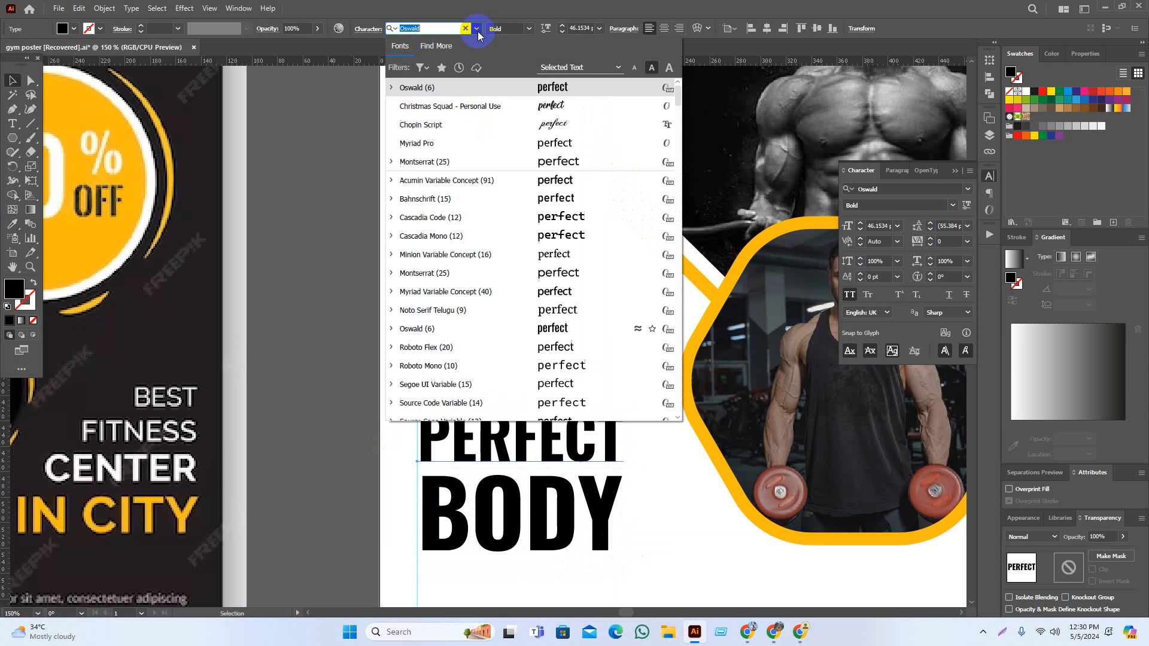
pyautogui.scroll(-7, 574, 281)
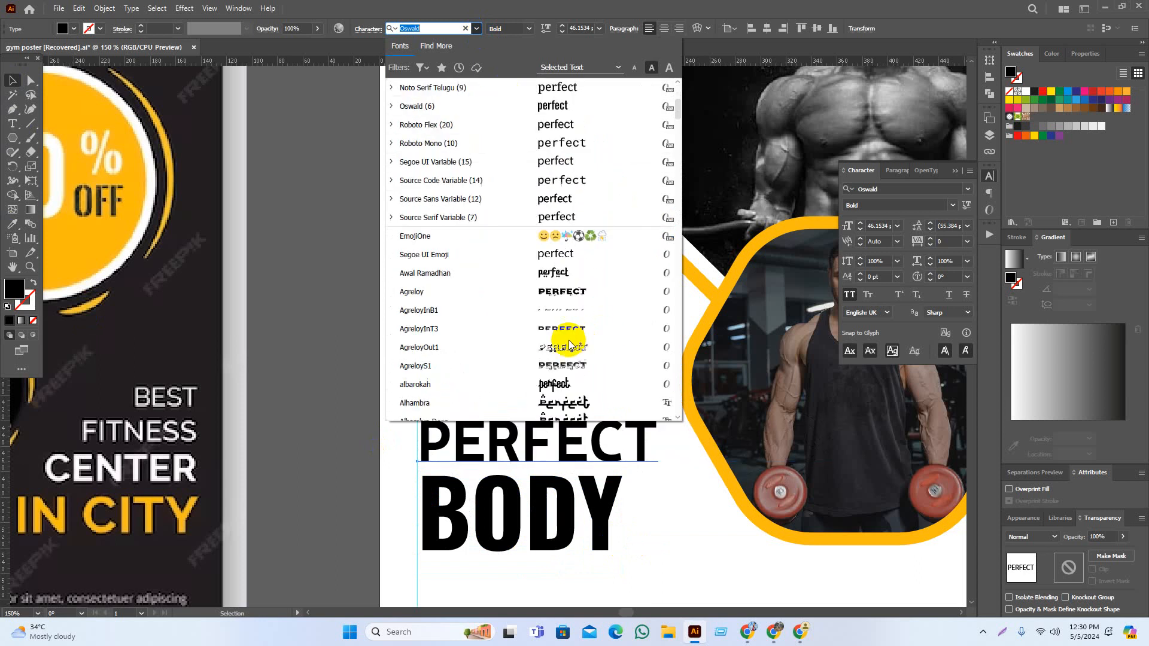
pyautogui.scroll(-3, 566, 371)
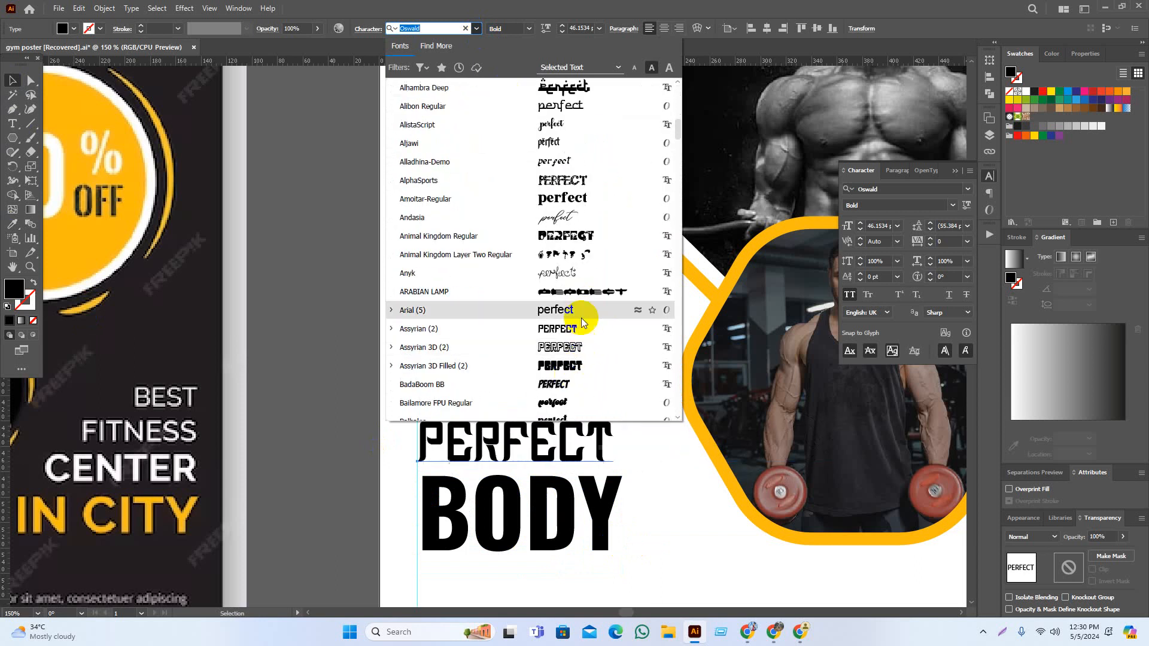
pyautogui.scroll(-8, 580, 334)
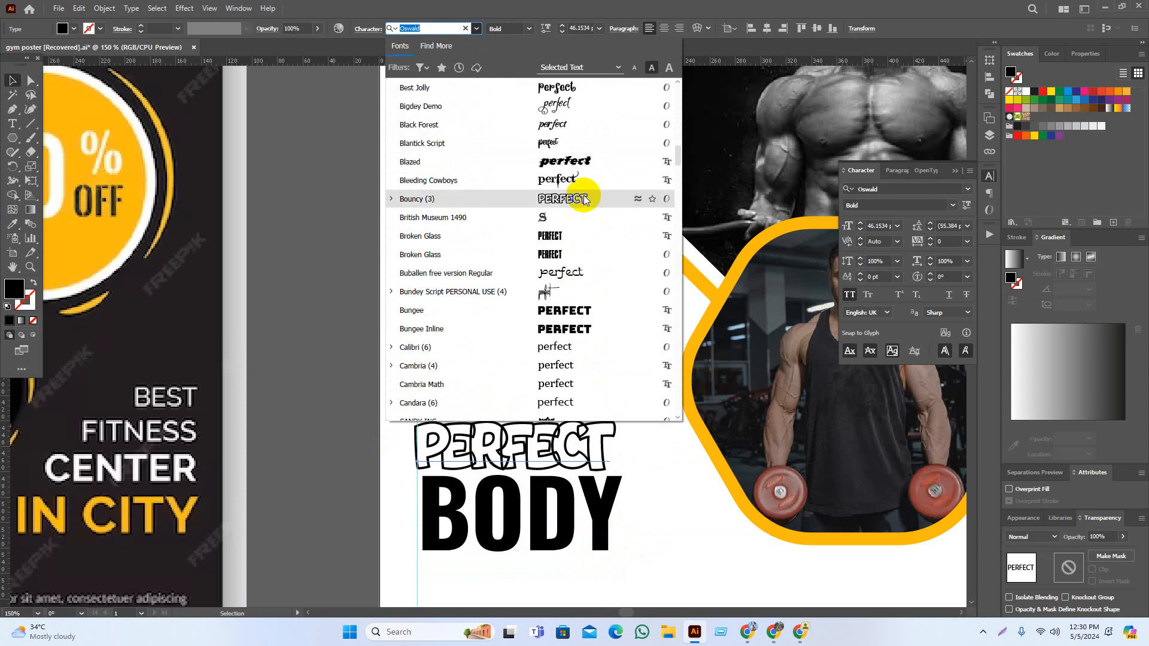
pyautogui.click(583, 199)
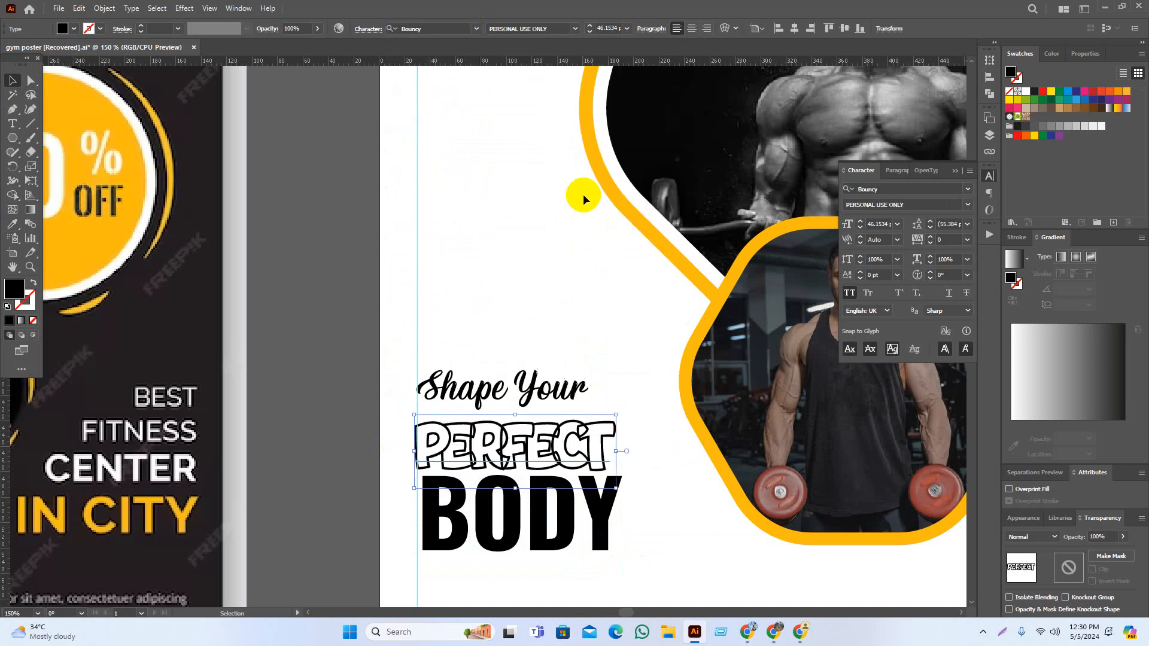
# Preview other fonts on PERFECT and reapply Bouncy
pyautogui.click(333, 380)
pyautogui.scroll(-1, 344, 378)
pyautogui.click(526, 393)
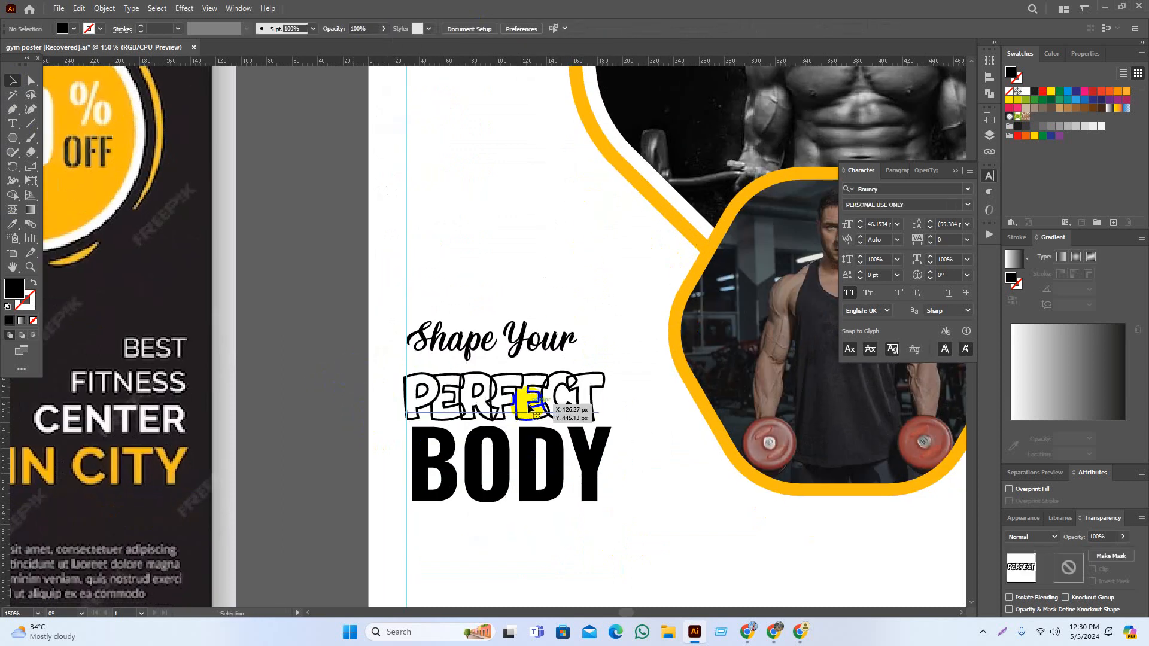
pyautogui.click(475, 29)
pyautogui.scroll(-15, 586, 273)
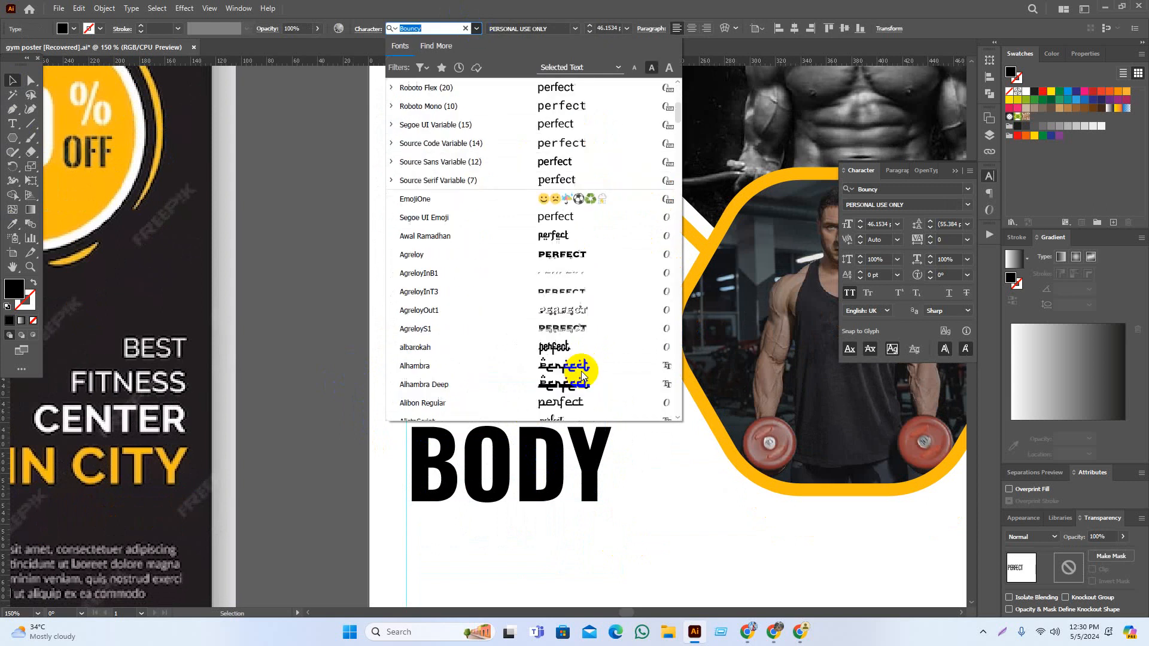
pyautogui.scroll(-3, 579, 253)
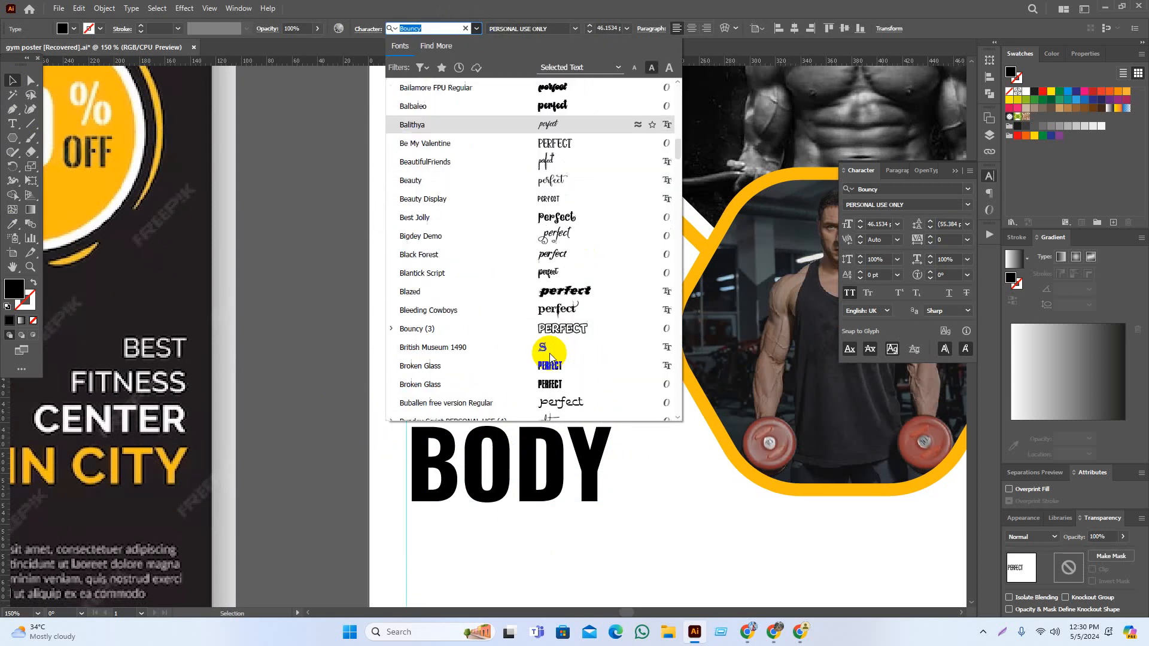
pyautogui.click(575, 331)
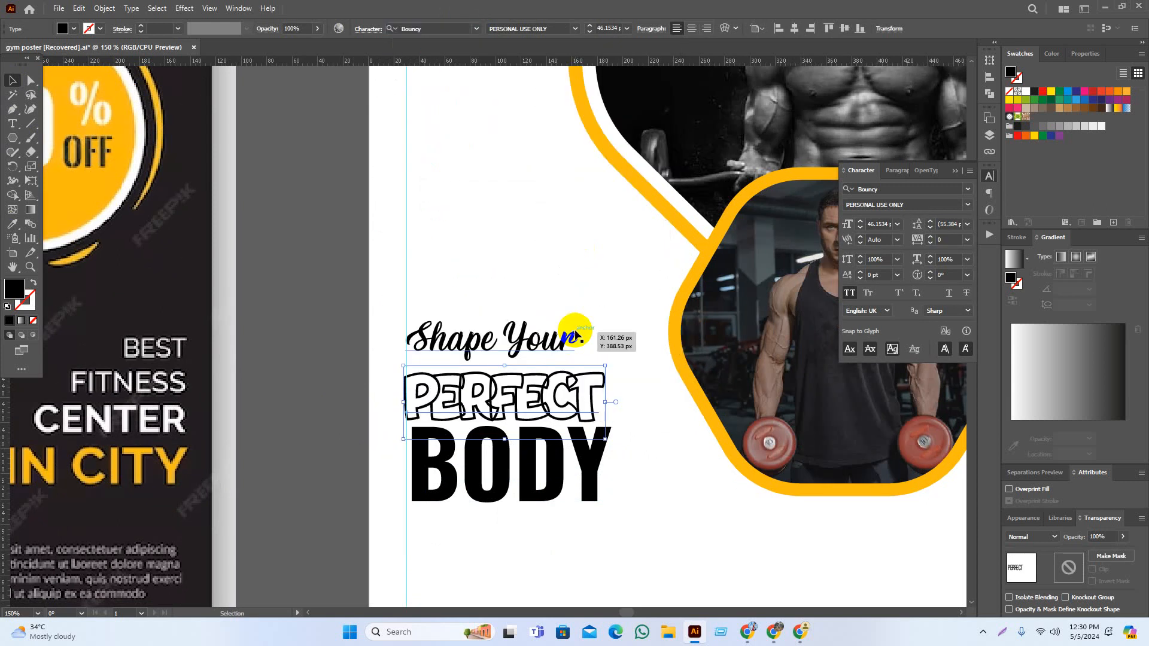
# Set the tracking of PERFECT to 50
pyautogui.moveTo(575, 335); pyautogui.dragTo(592, 431)
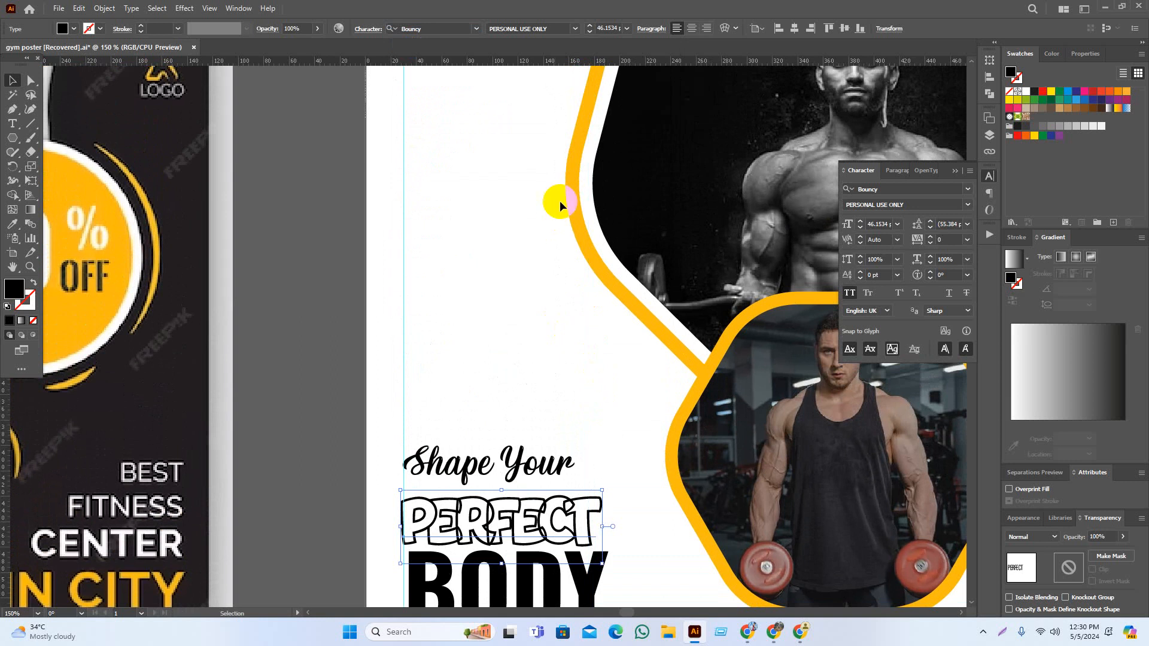
pyautogui.click(945, 260)
pyautogui.click(968, 240)
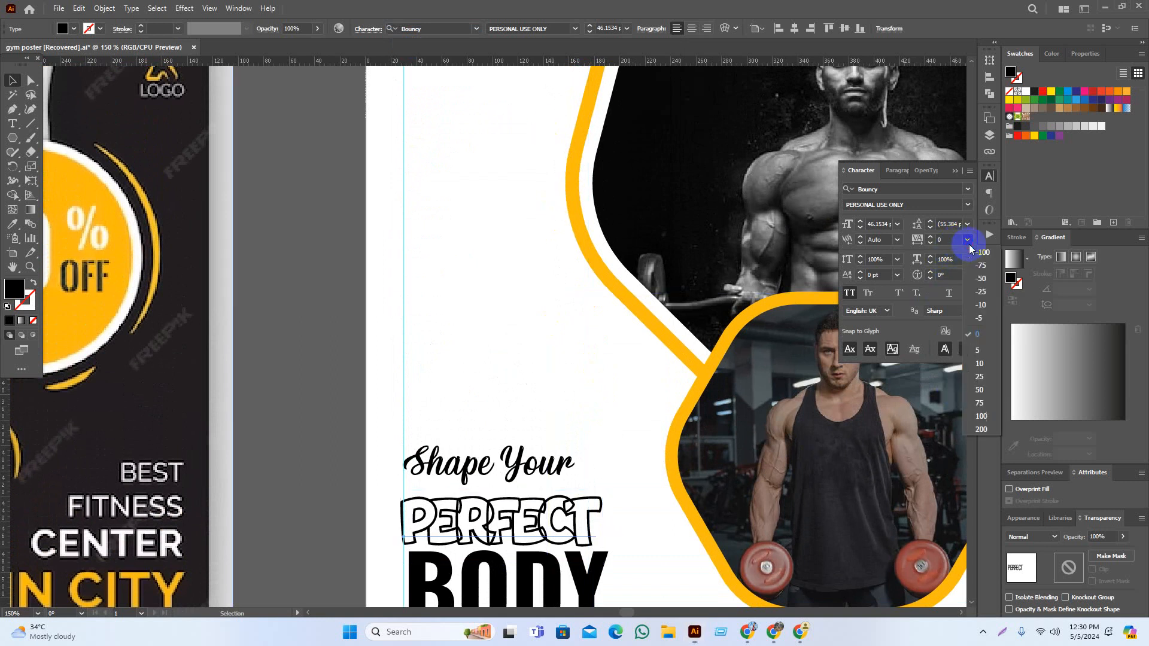
pyautogui.click(980, 380)
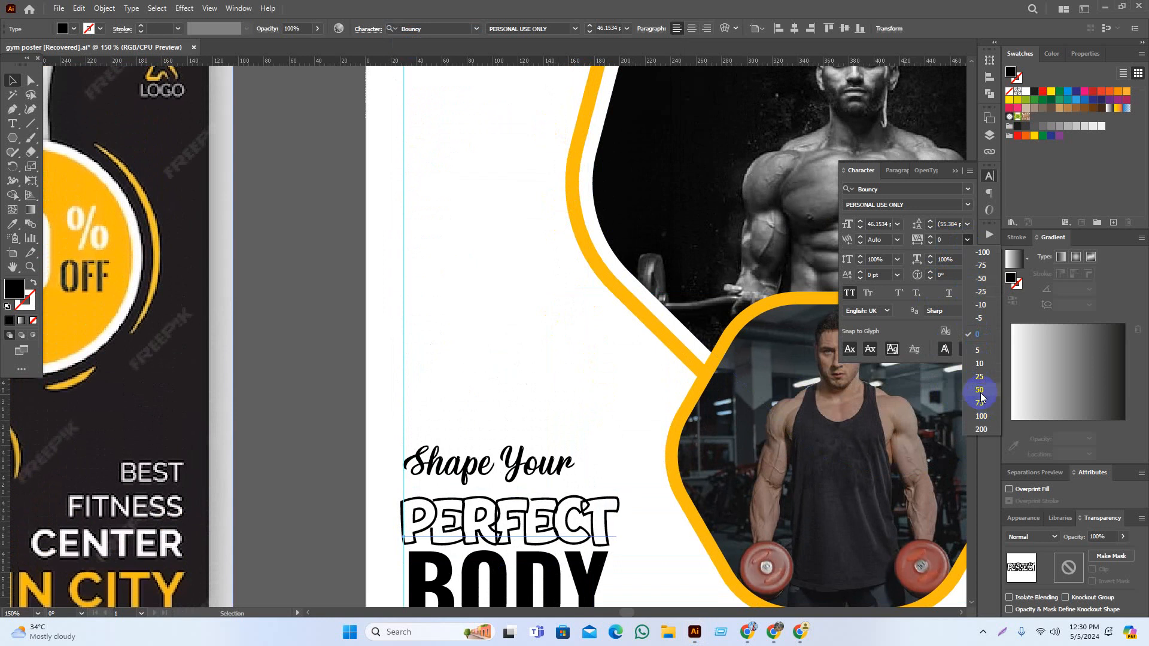
pyautogui.click(981, 397)
pyautogui.click(308, 385)
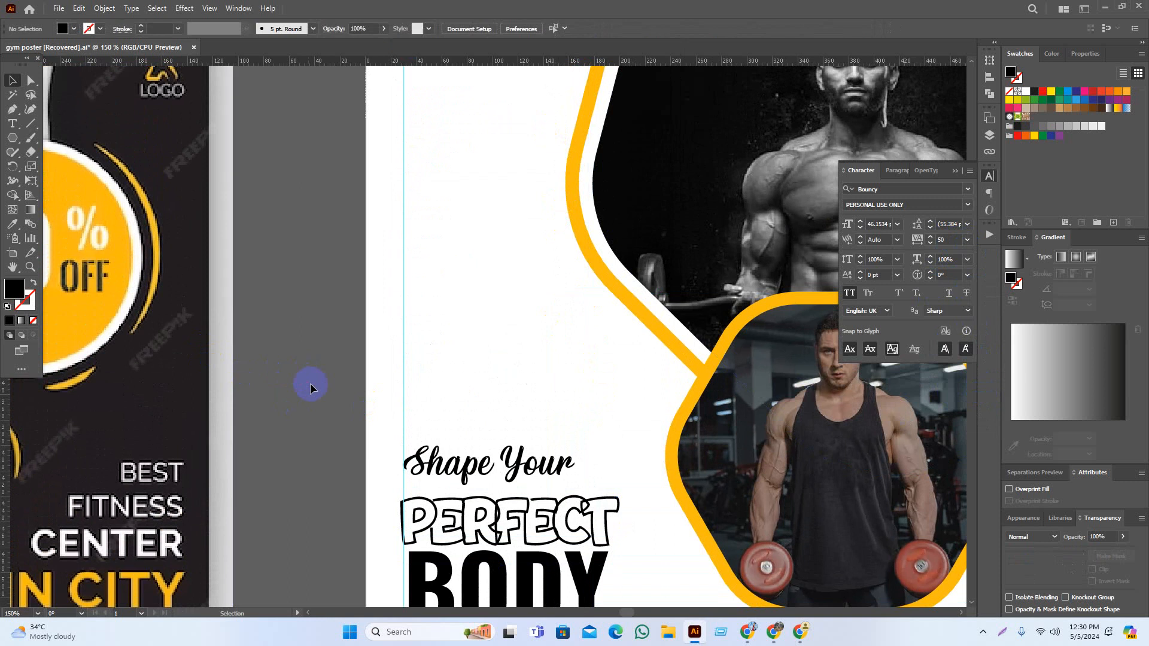
# Enlarge BODY proportionally to about 78 pt so it matches the width of PERFECT
pyautogui.scroll(-3, 298, 301)
pyautogui.scroll(-3, 298, 301)
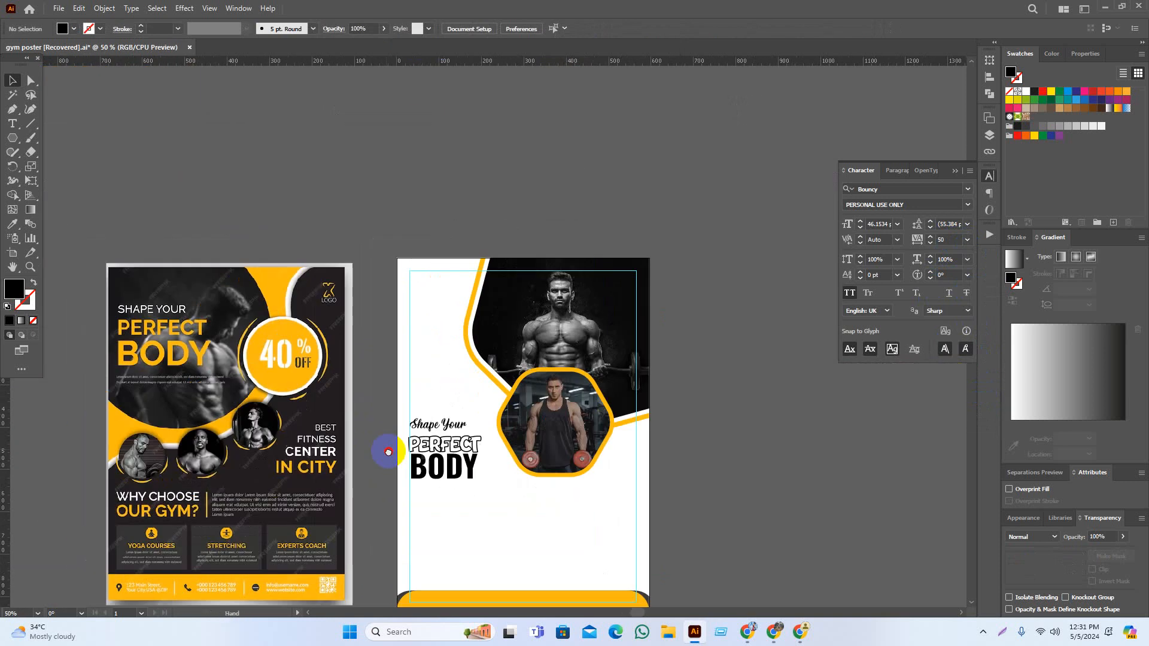
pyautogui.scroll(2, 400, 477)
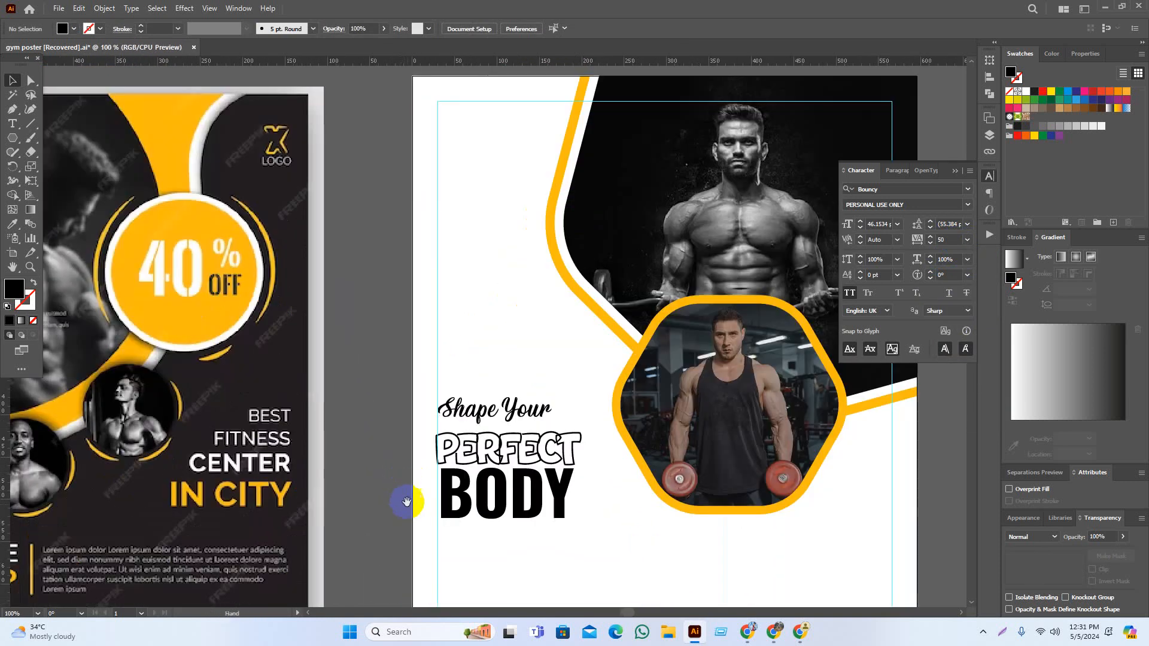
pyautogui.scroll(2, 461, 530)
pyautogui.moveTo(538, 530); pyautogui.dragTo(542, 535)
pyautogui.scroll(2, 461, 526)
pyautogui.moveTo(451, 498); pyautogui.dragTo(437, 501)
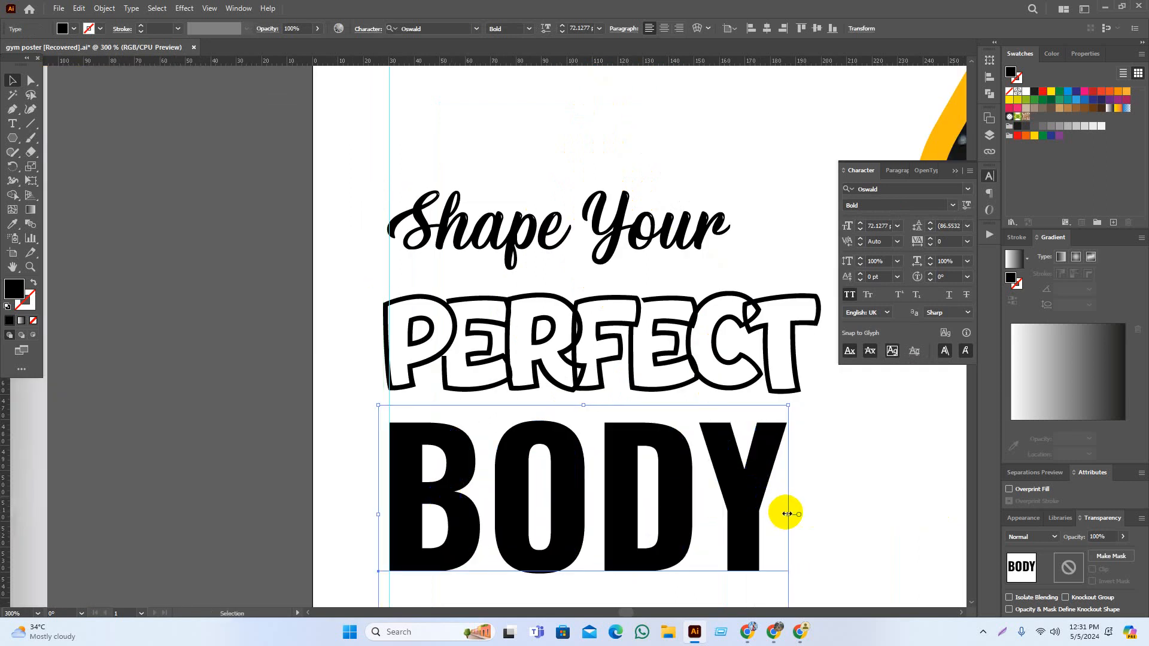
pyautogui.moveTo(787, 513); pyautogui.dragTo(821, 524)
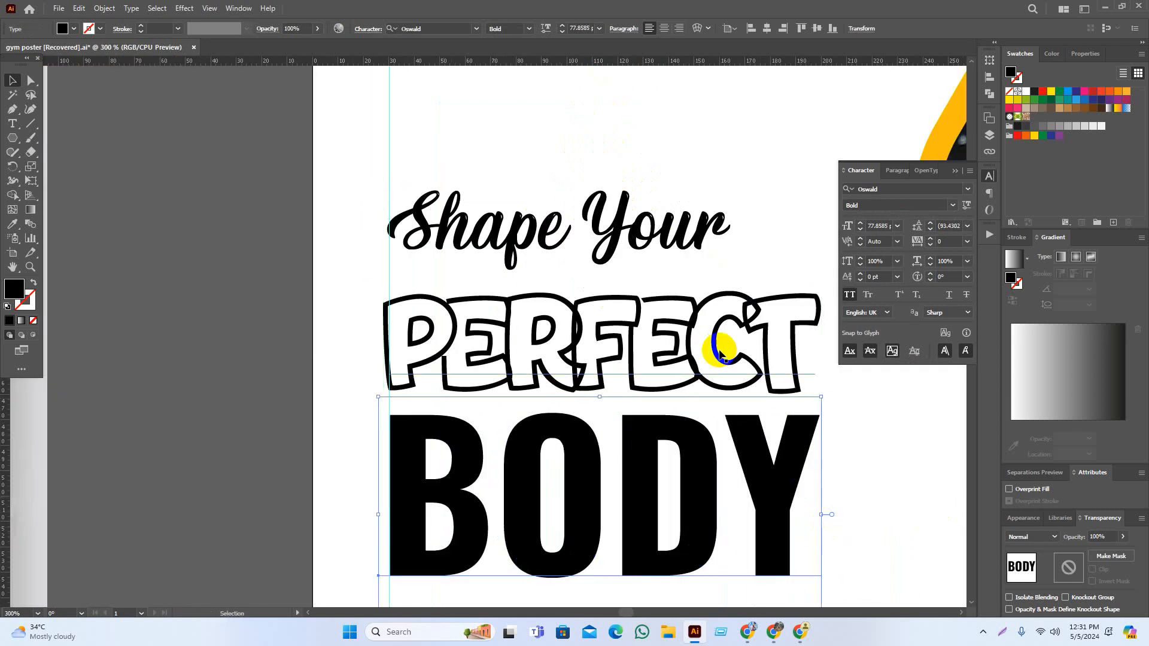
# Enlarge the Shape Your line slightly to about 36 pt
pyautogui.moveTo(676, 289); pyautogui.dragTo(667, 316)
pyautogui.click(611, 257)
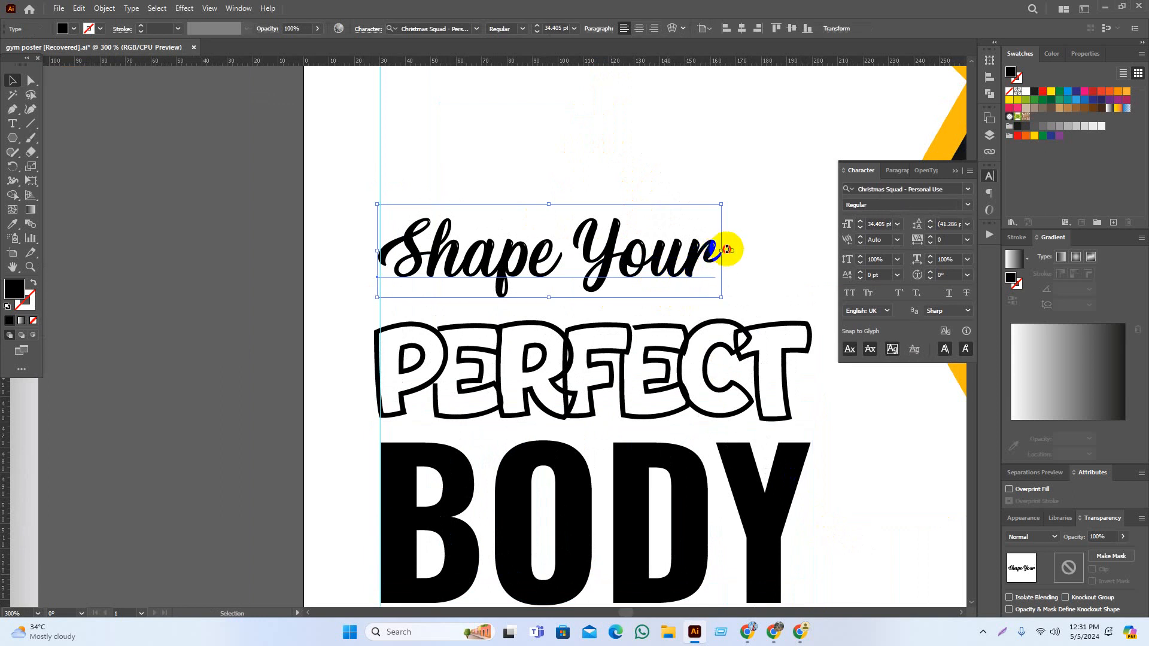
pyautogui.moveTo(726, 250); pyautogui.dragTo(738, 252)
pyautogui.hotkey('ctrl', '-')
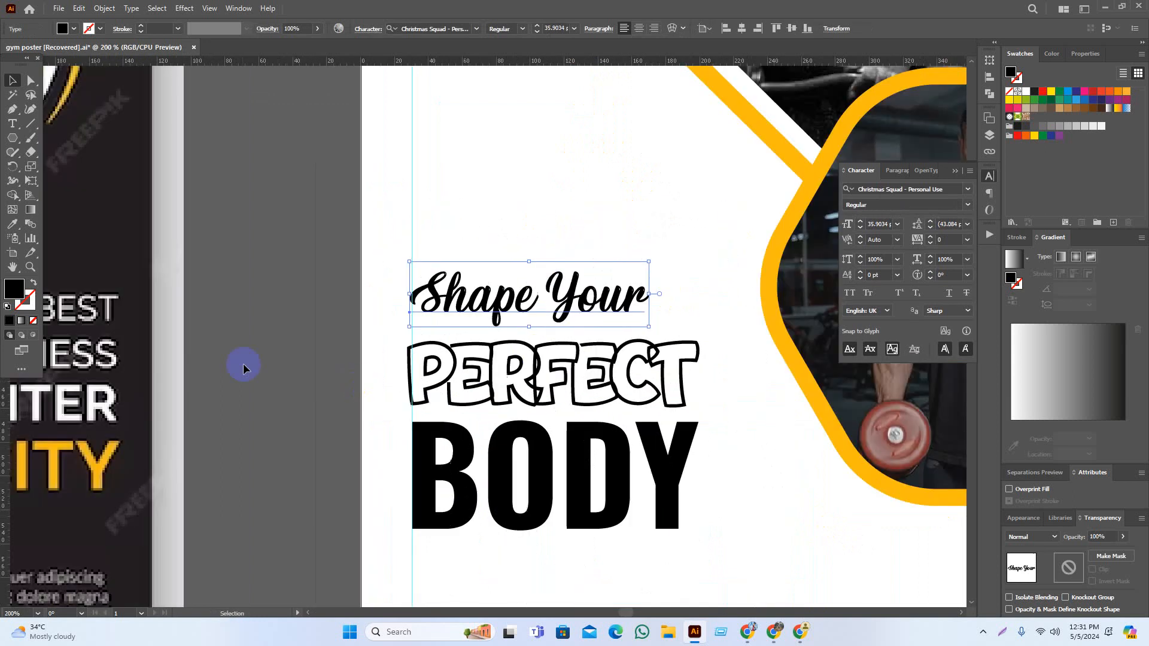
pyautogui.click(243, 364)
# Select all three heading lines and move them off the artboard, beyond its upper right corner
pyautogui.moveTo(307, 364); pyautogui.dragTo(251, 368)
pyautogui.scroll(-3, 444, 397)
pyautogui.moveTo(528, 428); pyautogui.dragTo(515, 414)
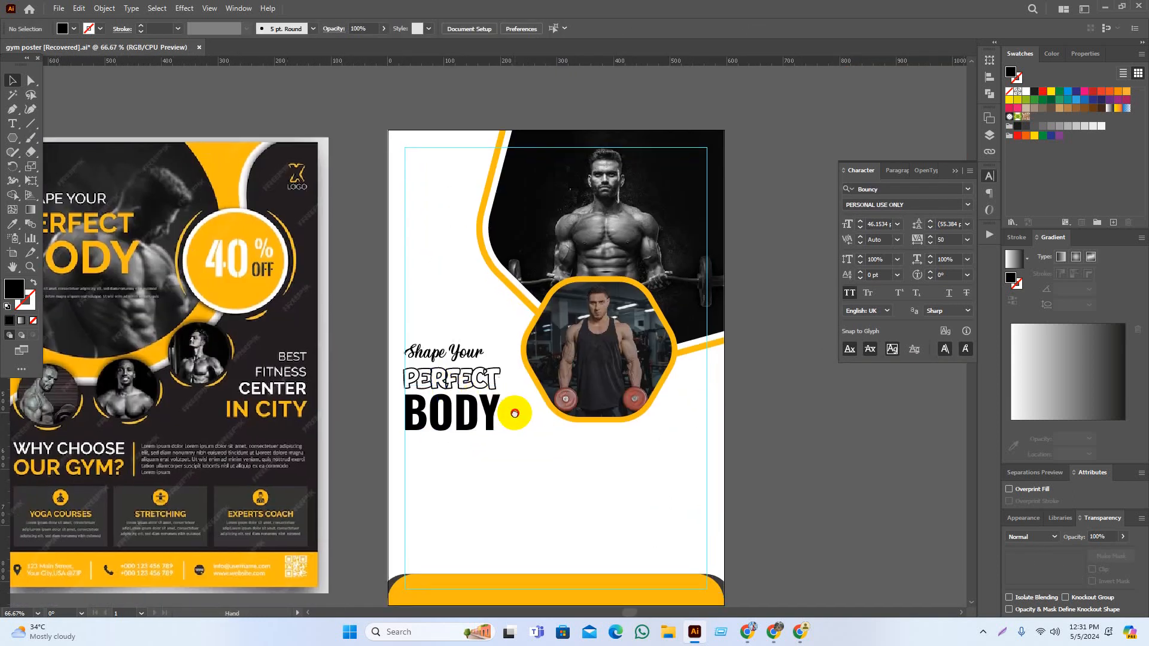
pyautogui.moveTo(580, 382); pyautogui.dragTo(568, 410)
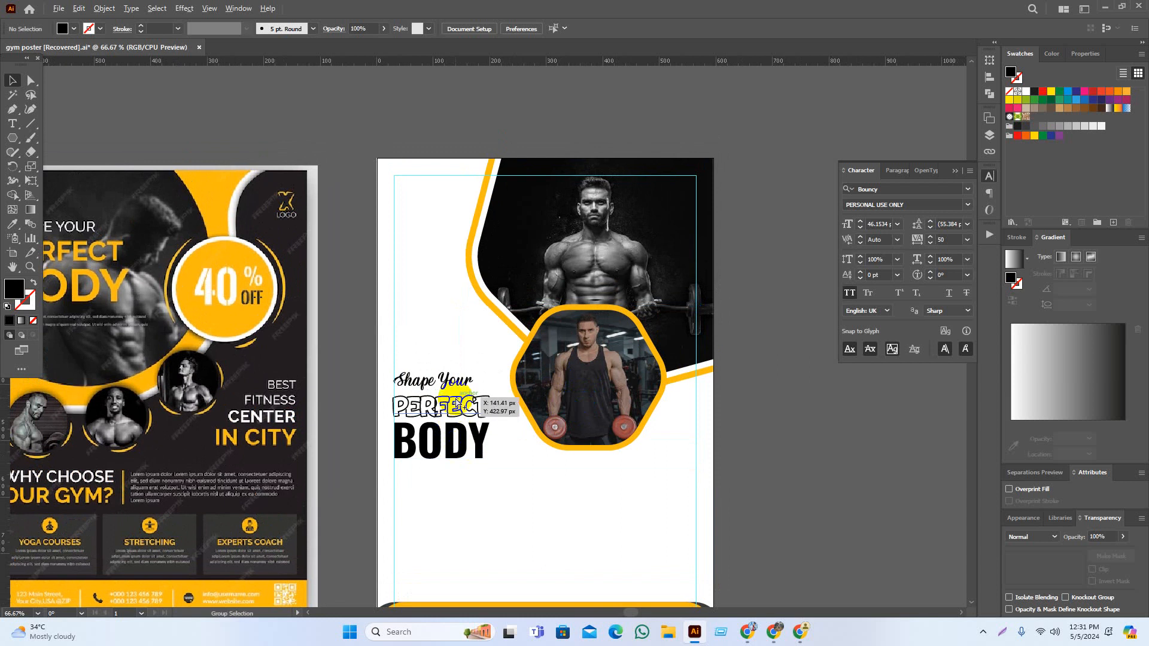
pyautogui.scroll(1, 457, 404)
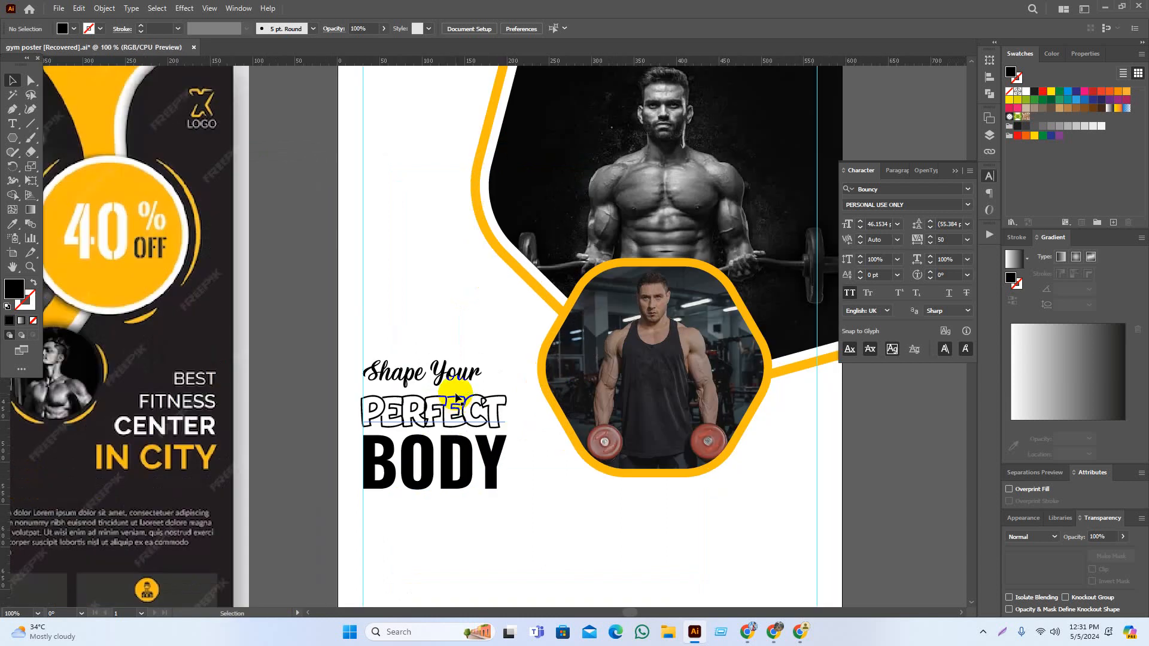
pyautogui.scroll(-1, 457, 398)
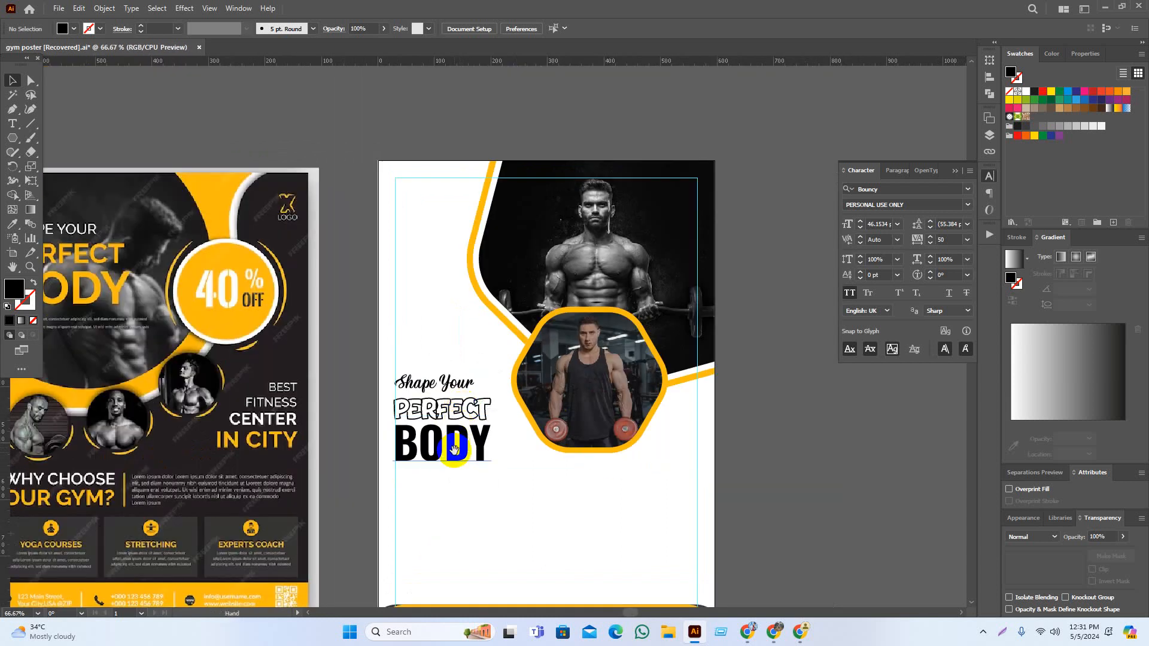
pyautogui.moveTo(454, 449); pyautogui.dragTo(496, 410)
pyautogui.moveTo(438, 297); pyautogui.dragTo(512, 460)
pyautogui.moveTo(494, 406); pyautogui.dragTo(844, 174)
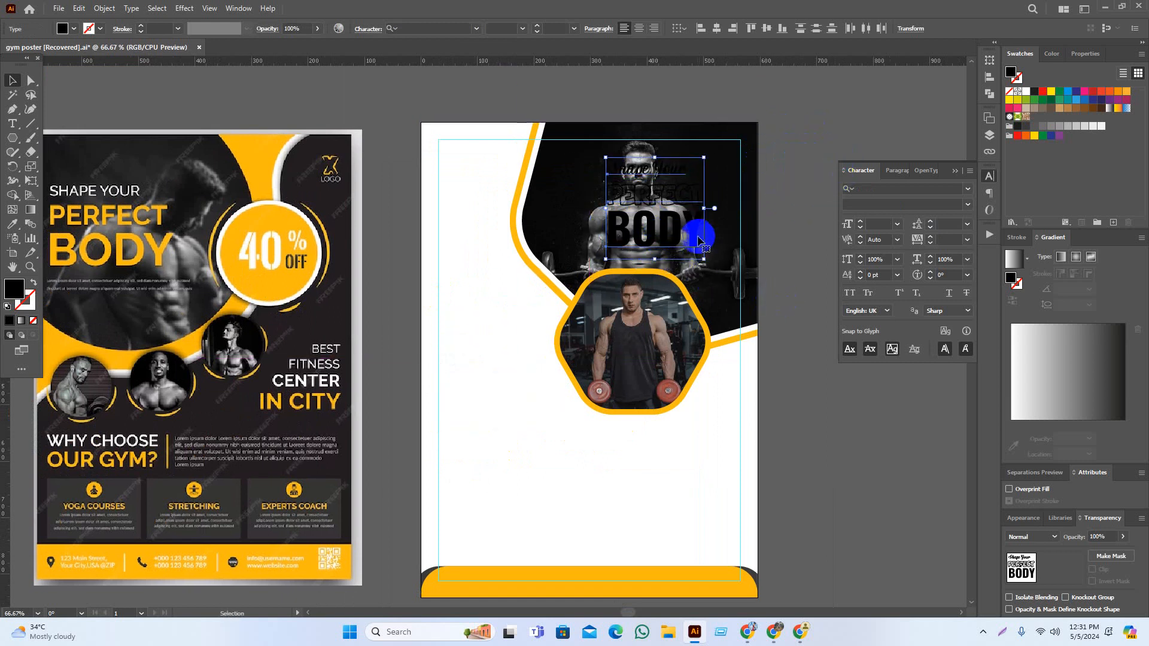
pyautogui.moveTo(685, 231); pyautogui.dragTo(846, 107)
pyautogui.click(785, 187)
# Try moving the clipped barbell photo rightward out of its yellow frame, and undo the move
pyautogui.moveTo(778, 191); pyautogui.dragTo(703, 275)
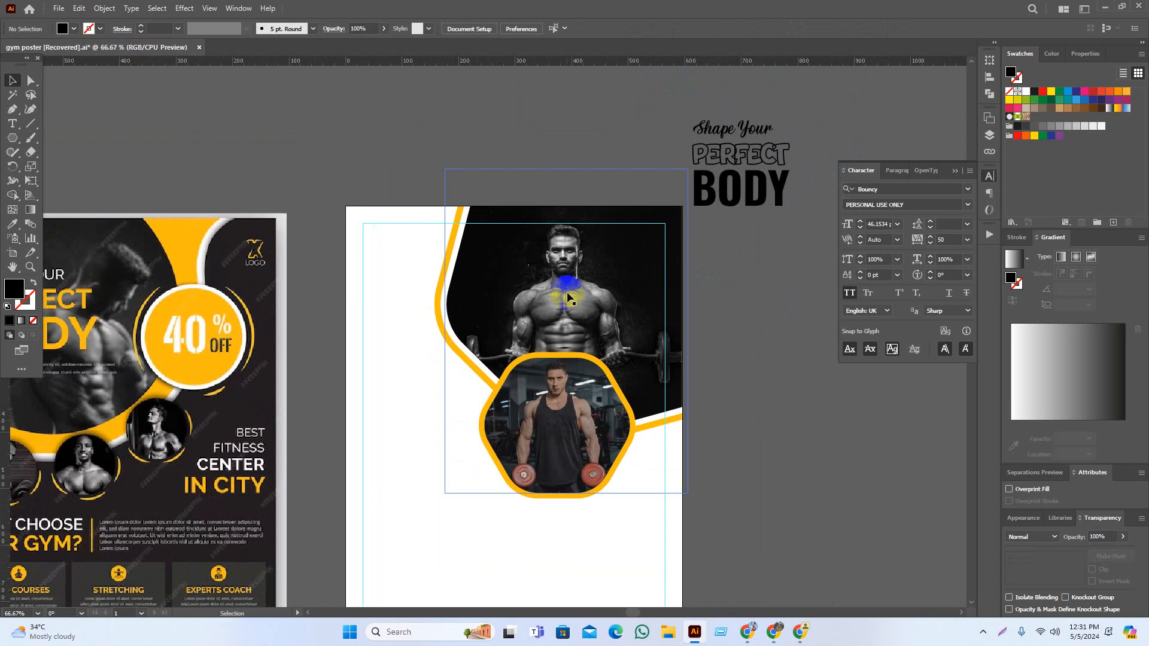
pyautogui.scroll(1, 567, 293)
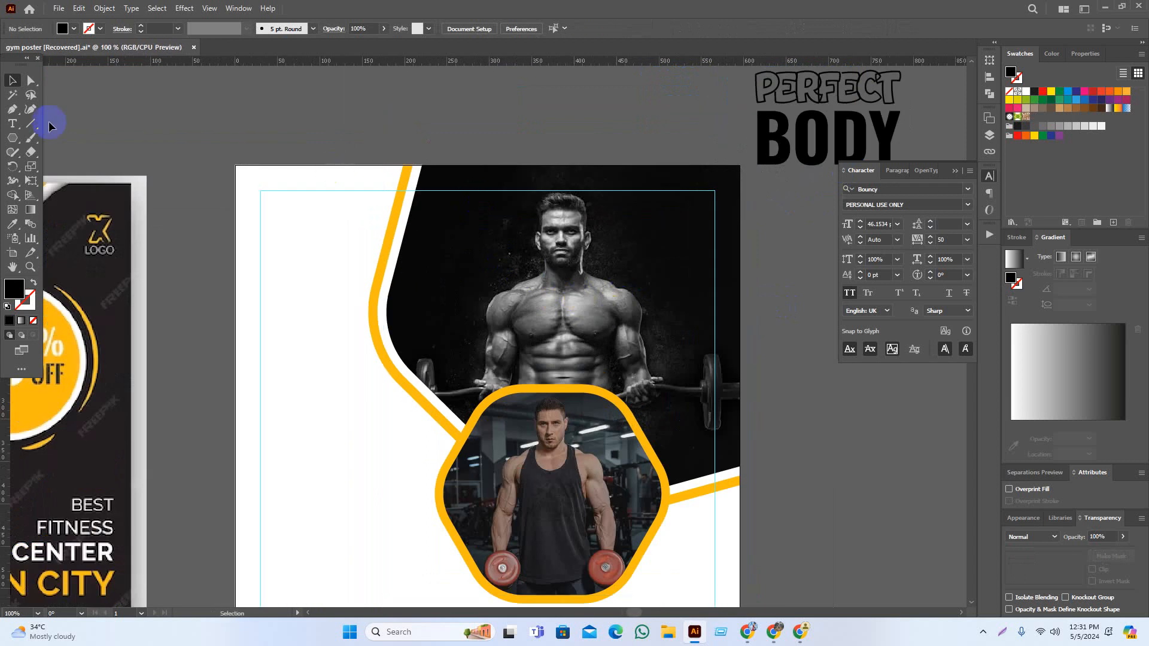
pyautogui.scroll(1, 542, 329)
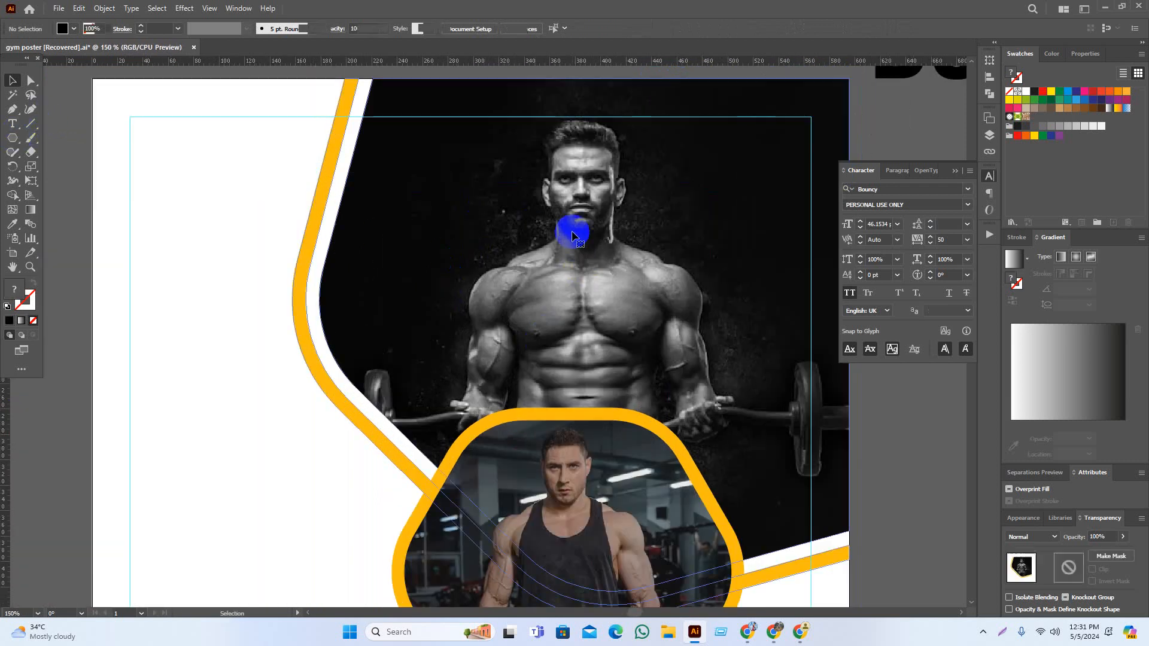
pyautogui.click(567, 276)
pyautogui.scroll(-1, 538, 309)
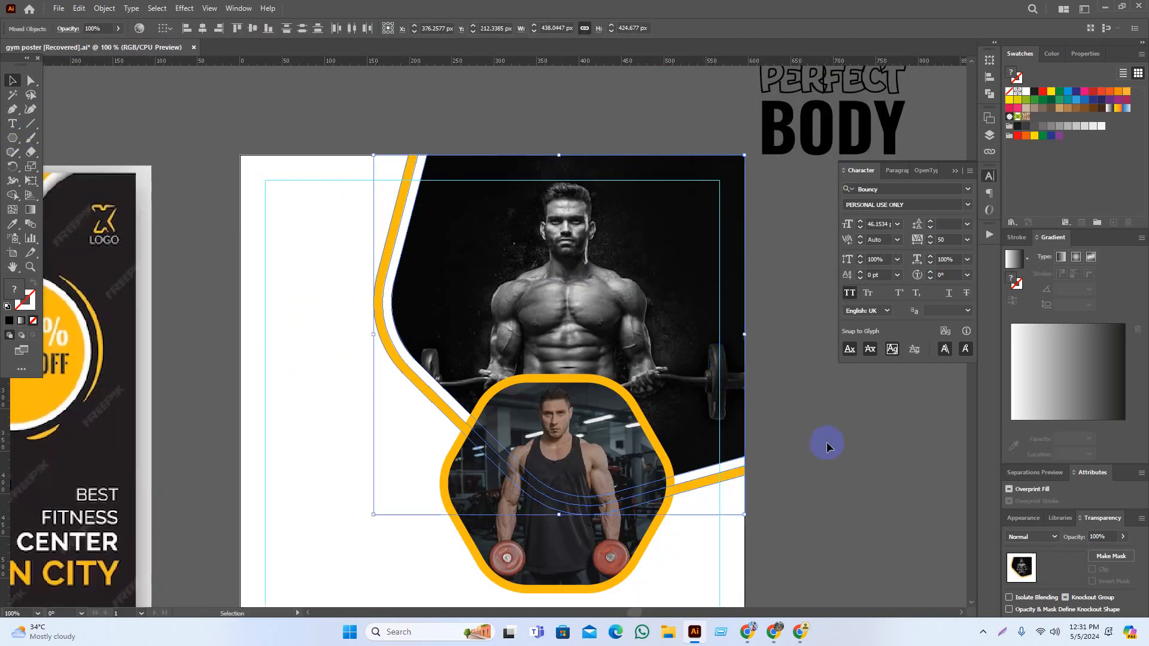
pyautogui.click(828, 446)
pyautogui.moveTo(832, 443); pyautogui.dragTo(810, 443)
pyautogui.click(700, 258)
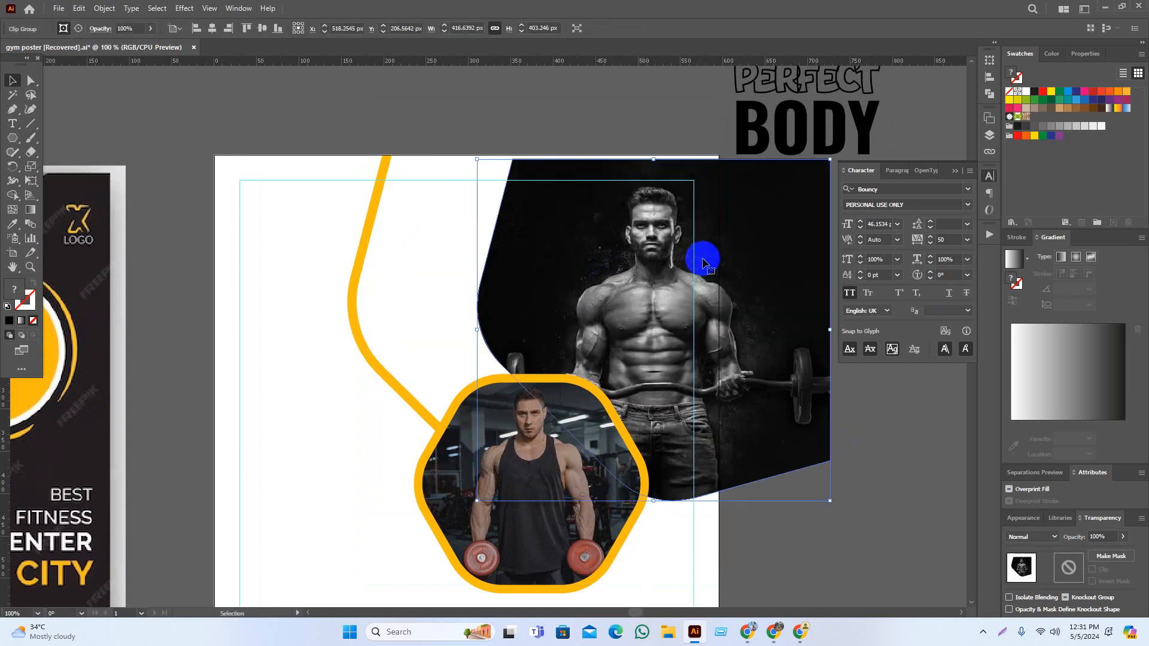
pyautogui.press('v')
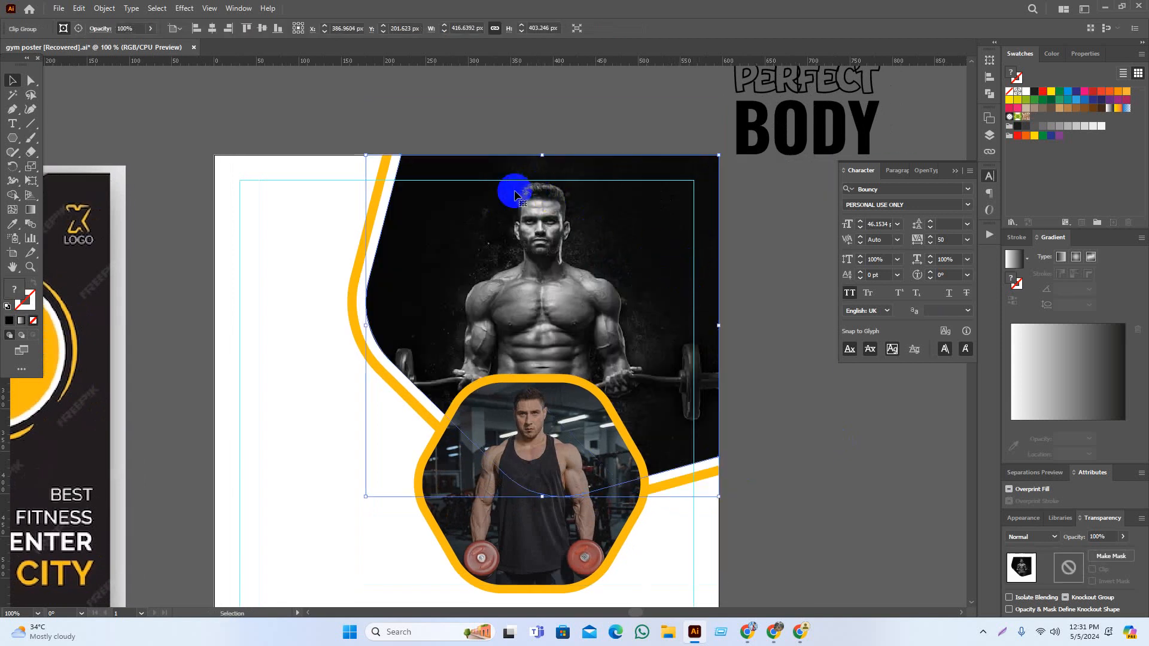
# Release the clipping mask of the barbell photo
pyautogui.press('a')
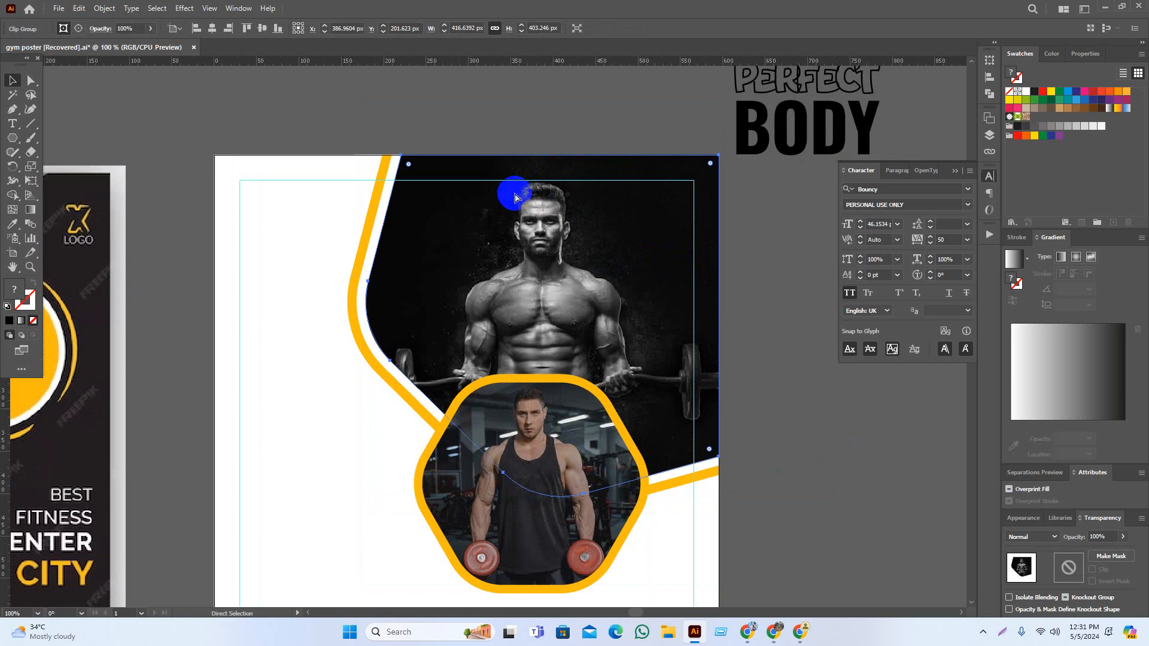
pyautogui.moveTo(516, 196); pyautogui.dragTo(687, 308)
pyautogui.rightClick(626, 198)
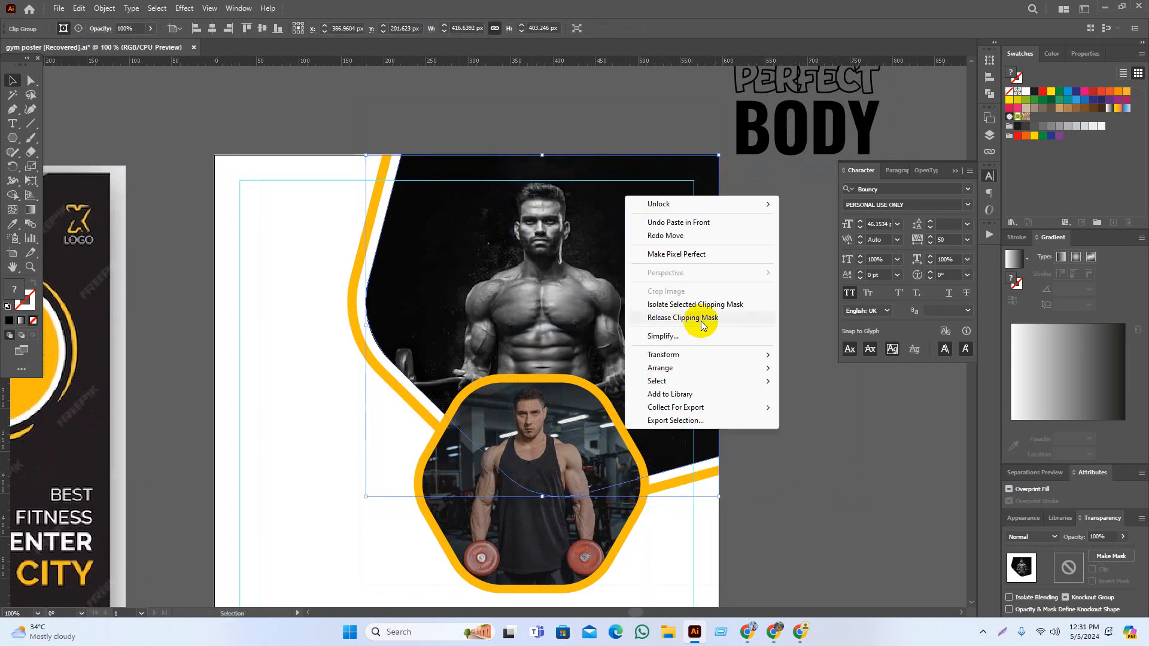
pyautogui.click(688, 319)
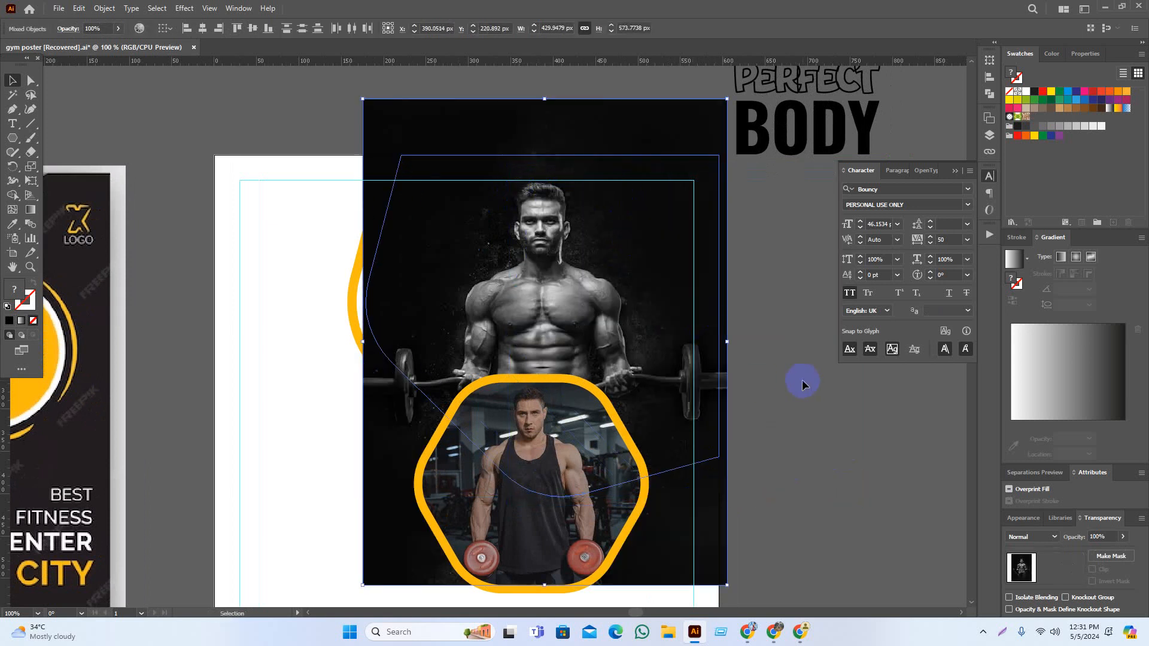
# Fill the released mask shape with light grey and select the full photo behind it
pyautogui.click(1069, 126)
pyautogui.click(762, 434)
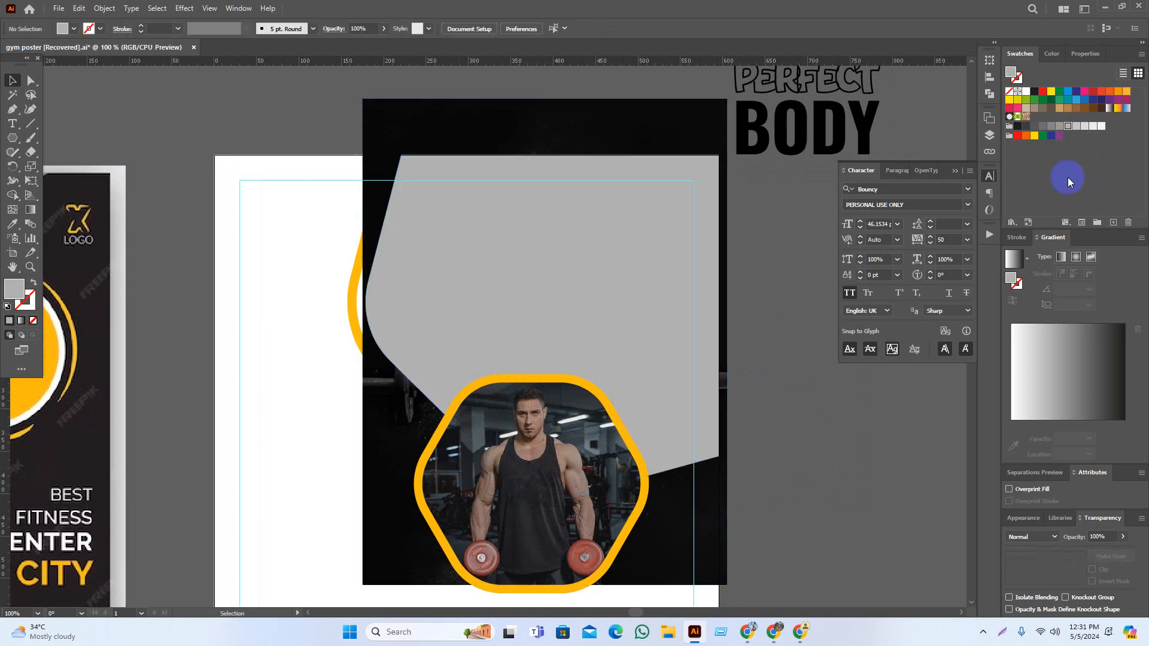
pyautogui.click(714, 558)
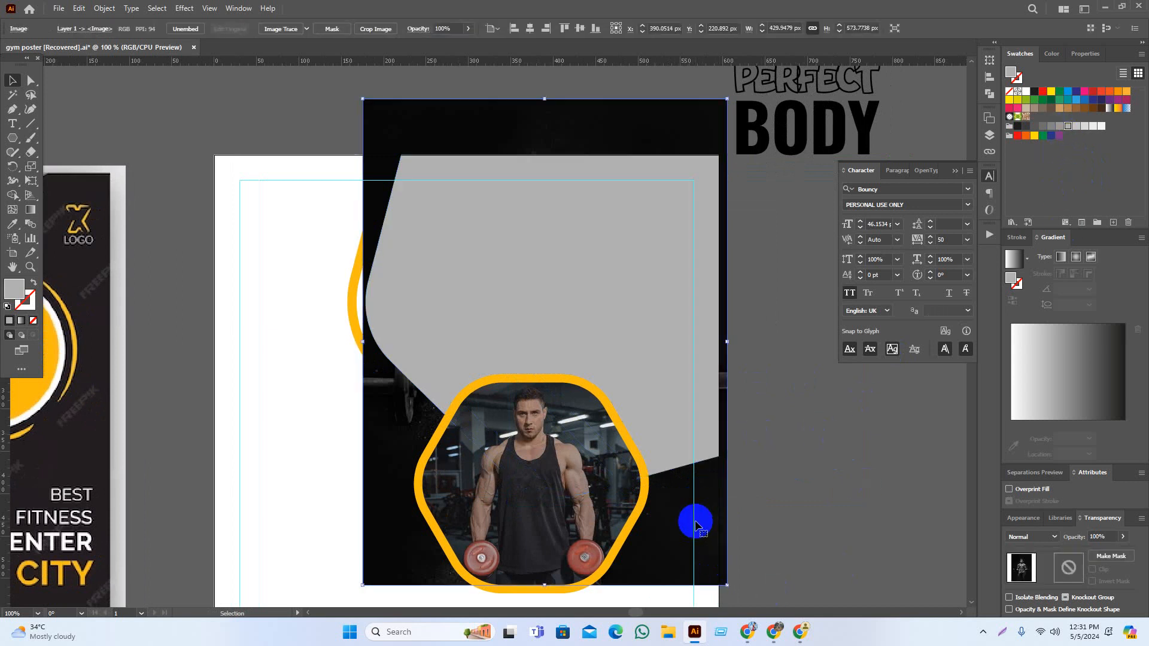
# Delete the full barbell photo and fill the grey mask shape with a linear gradient whose starting stop is dark grey
pyautogui.press('Delete')
pyautogui.click(659, 279)
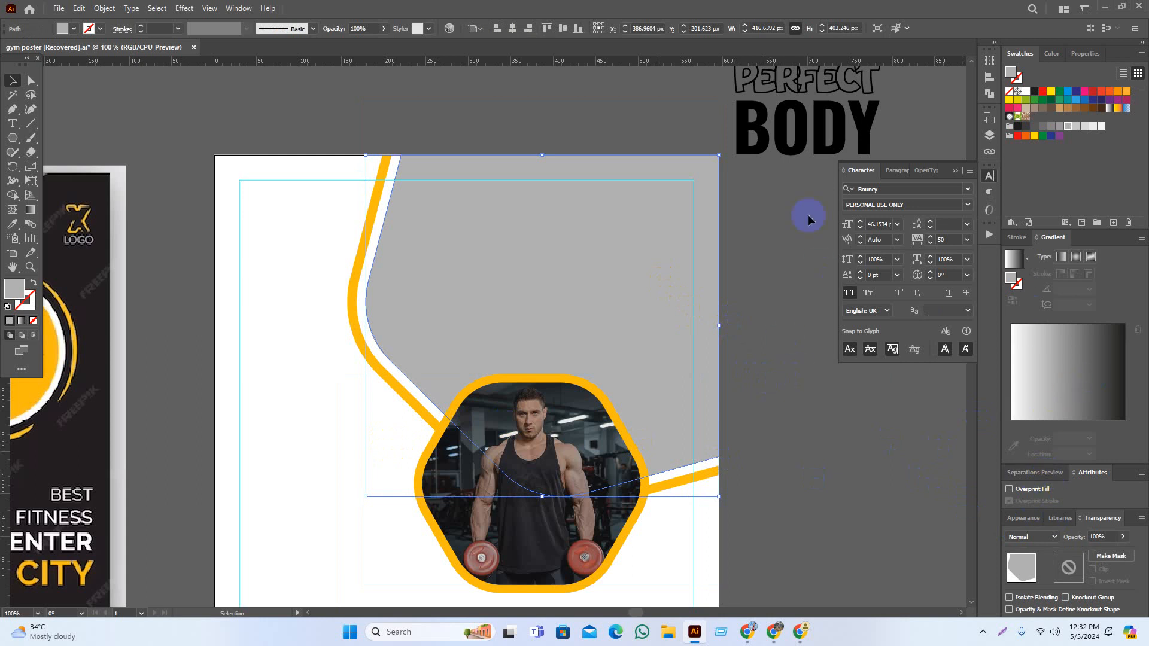
pyautogui.click(1042, 400)
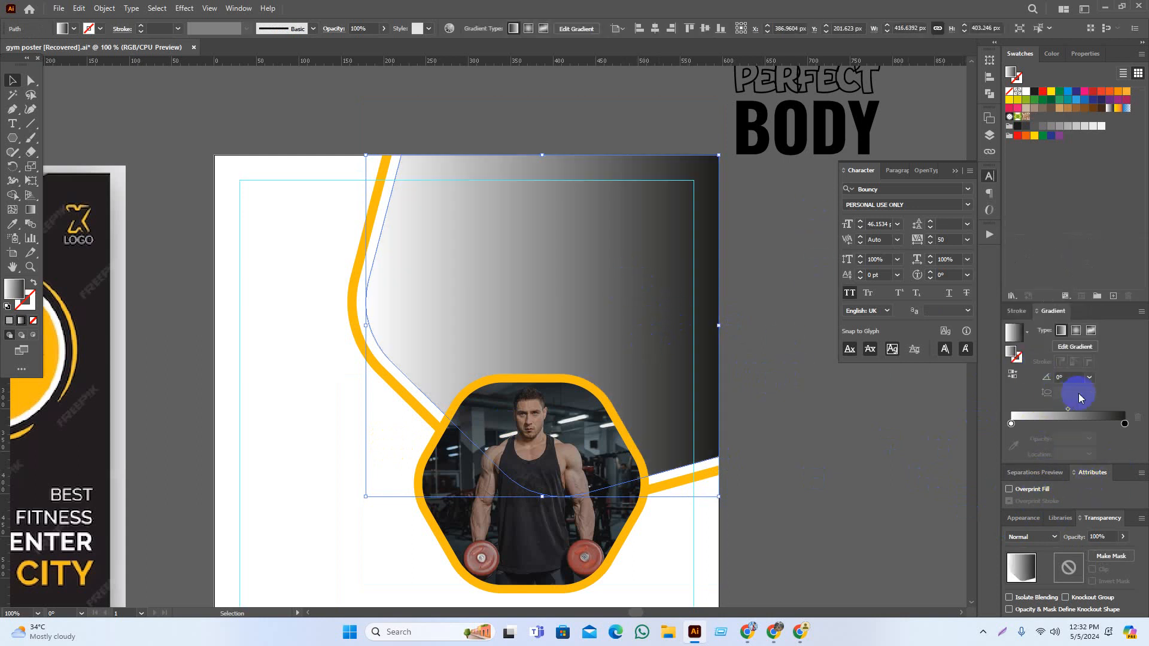
pyautogui.click(1011, 425)
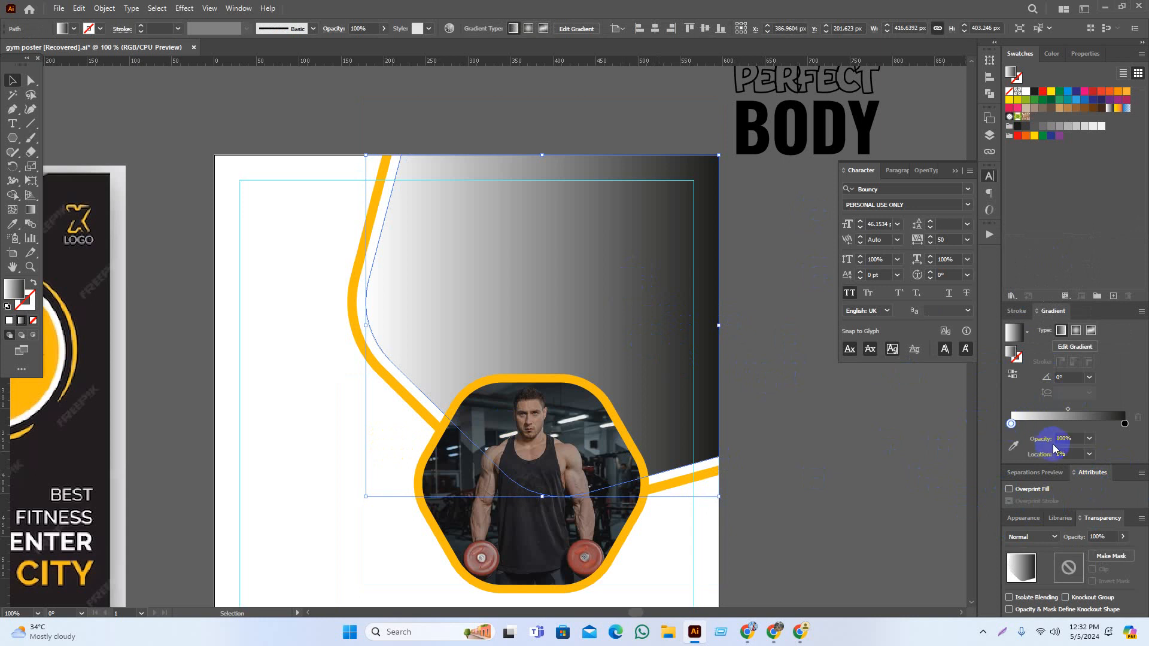
pyautogui.doubleClick(1011, 424)
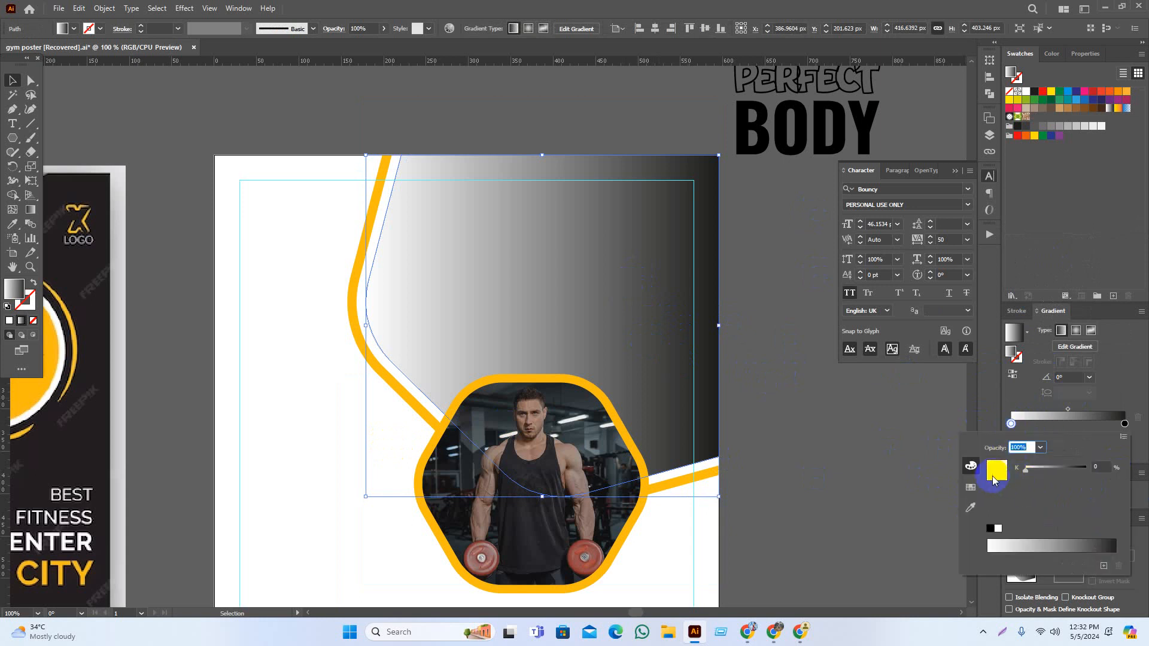
pyautogui.click(971, 487)
pyautogui.click(1006, 487)
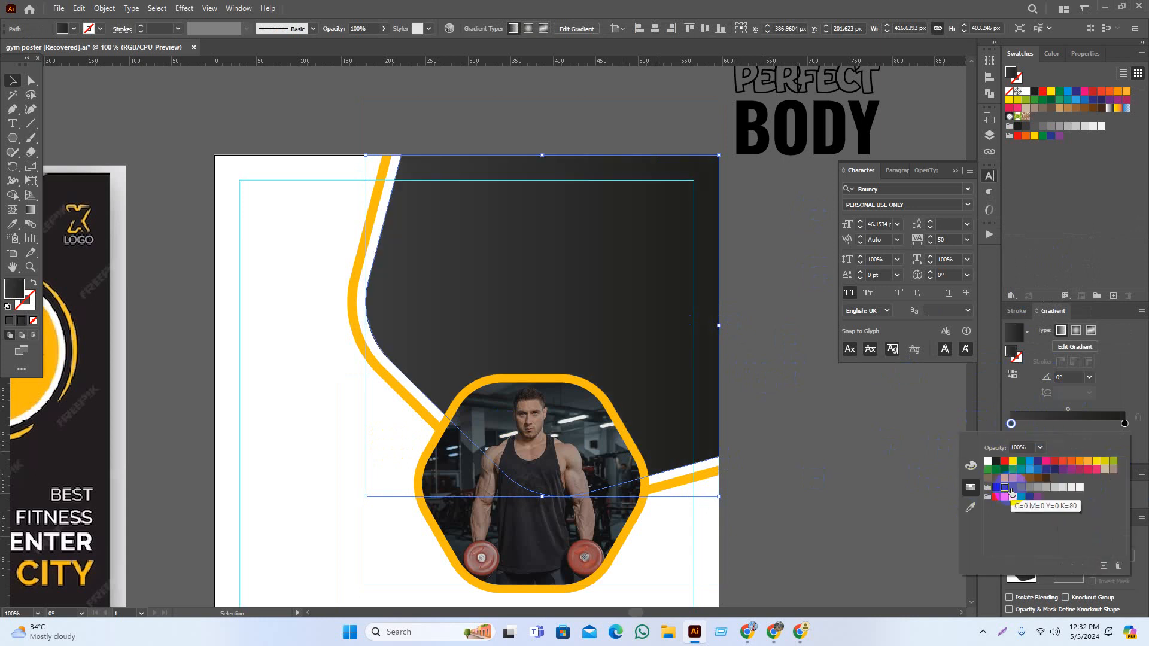
pyautogui.click(845, 411)
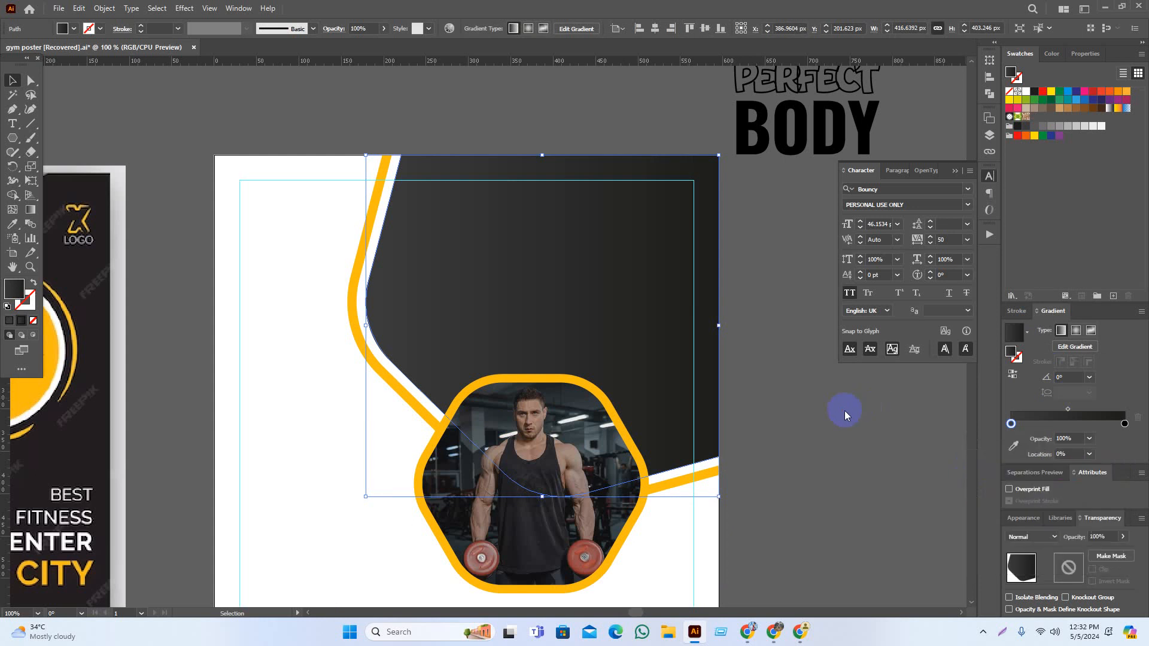
# Run the mask shape's gradient vertically downward, and set the shape to Multiply blending at 49% opacity
pyautogui.press('g')
pyautogui.moveTo(606, 519)
pyautogui.mouseDown()
pyautogui.moveTo(604, 131)
pyautogui.moveTo(595, 546)
pyautogui.mouseUp()
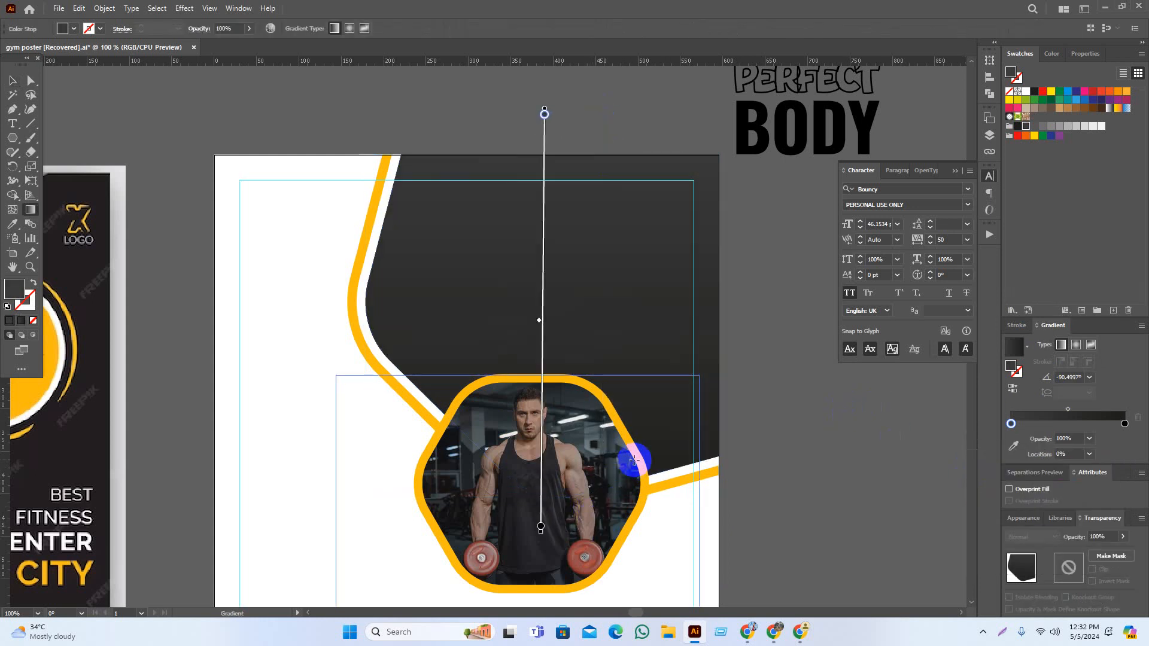
pyautogui.press('v')
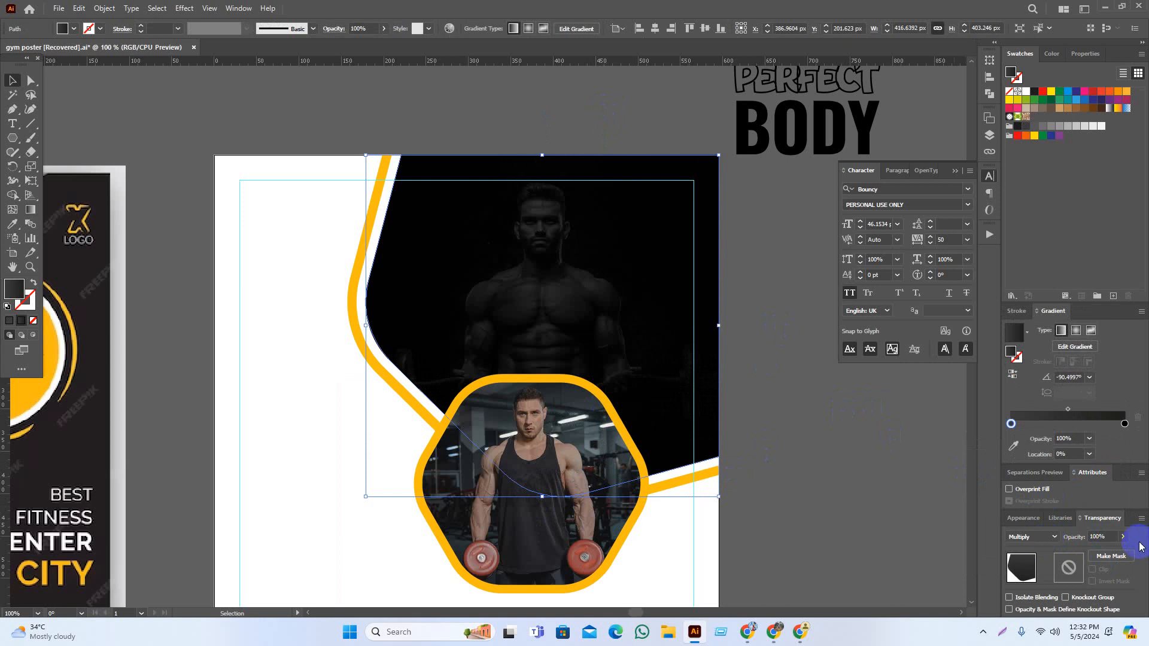
pyautogui.moveTo(1105, 551)
pyautogui.mouseDown()
pyautogui.moveTo(1088, 551)
pyautogui.moveTo(1096, 554)
pyautogui.mouseUp()
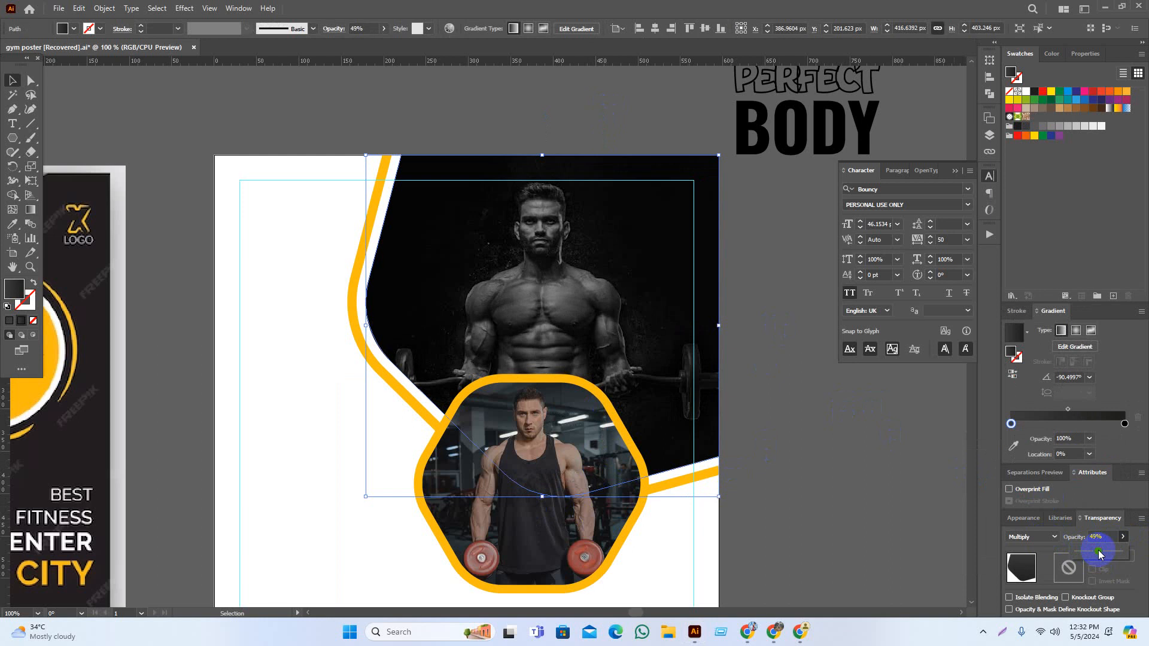
pyautogui.click(766, 444)
# Move the three heading lines onto the dark barbell photo and cut and paste them above the other artwork
pyautogui.scroll(-2, 776, 460)
pyautogui.scroll(1, 777, 461)
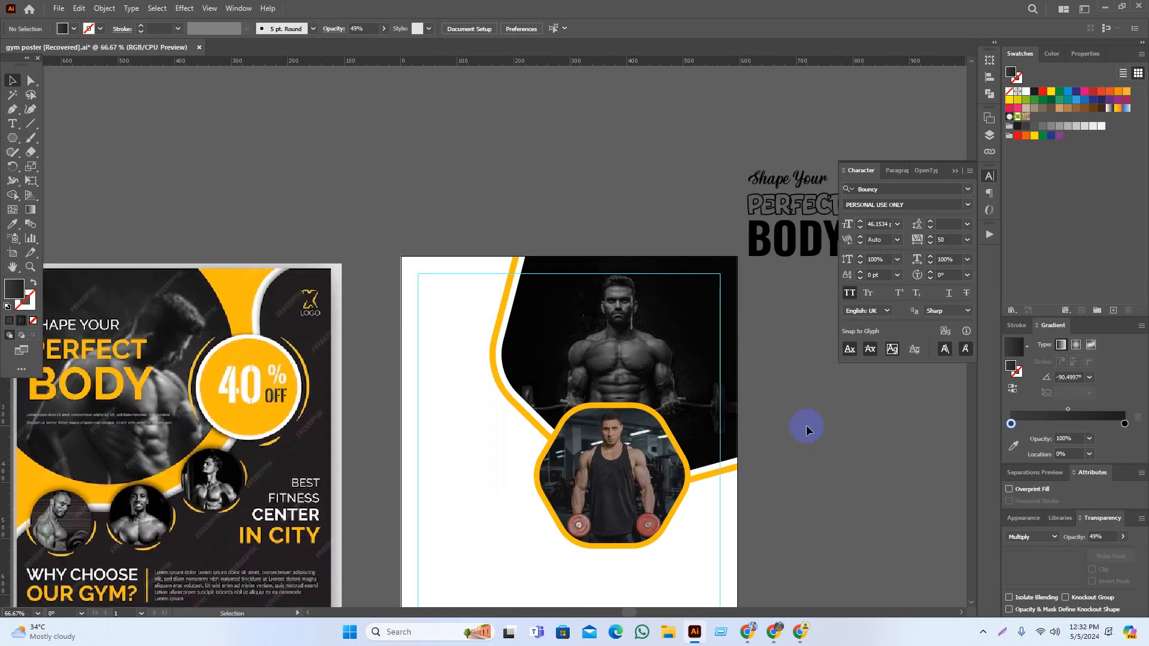
pyautogui.moveTo(786, 457); pyautogui.dragTo(737, 457)
pyautogui.moveTo(688, 135); pyautogui.dragTo(800, 282)
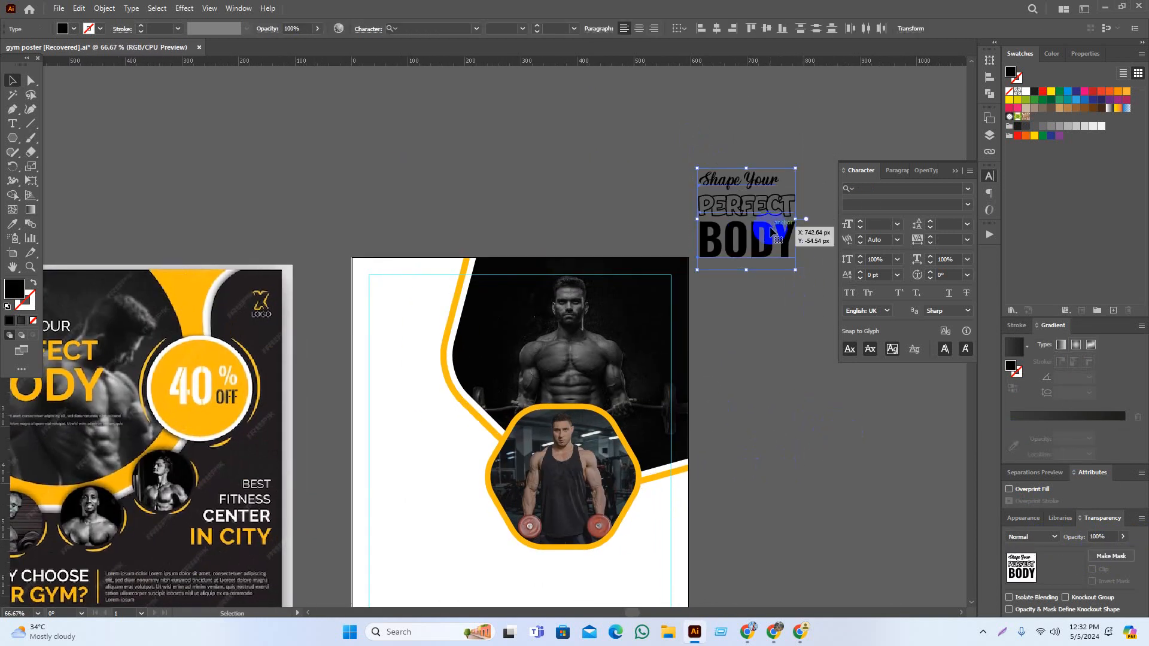
pyautogui.moveTo(772, 232); pyautogui.dragTo(618, 353)
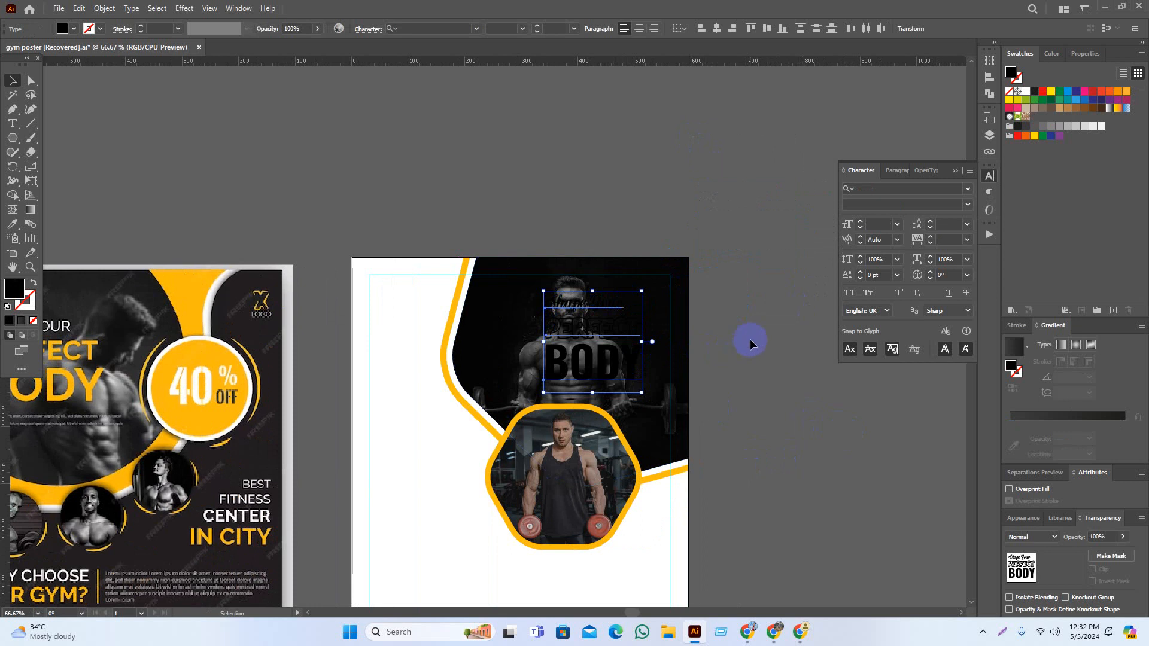
pyautogui.hotkey('ctrl', 'x')
pyautogui.hotkey('ctrl', 'v')
pyautogui.moveTo(448, 322); pyautogui.dragTo(539, 331)
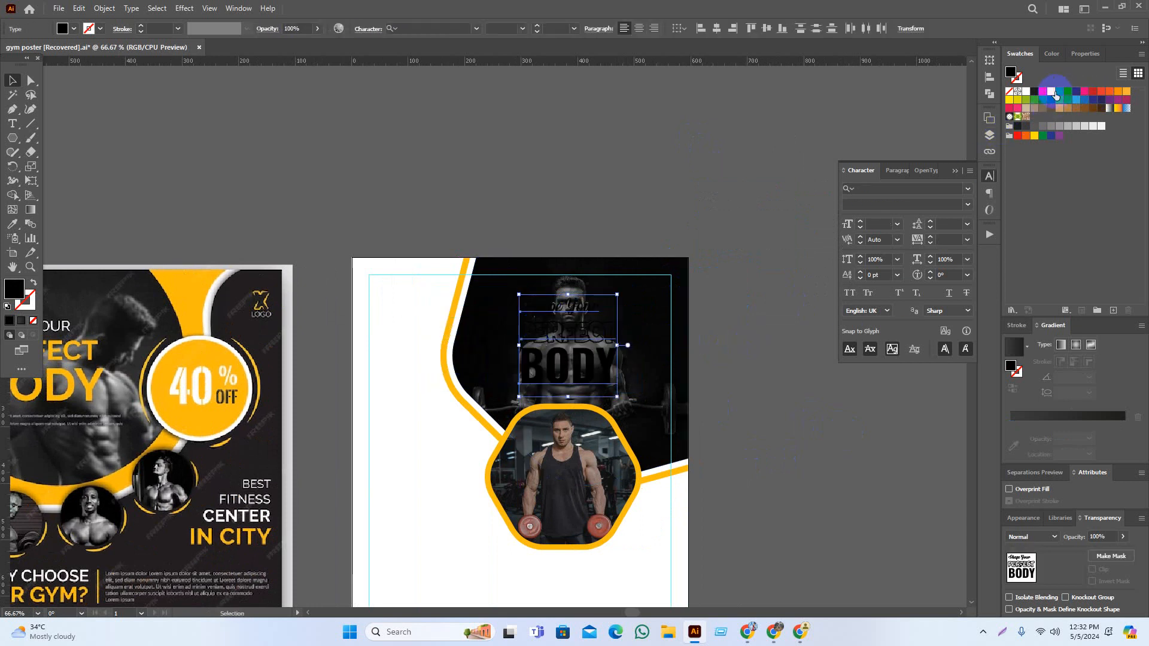
# Fill all three heading lines with bright yellow
pyautogui.click(1056, 96)
pyautogui.click(777, 451)
pyautogui.hotkey('ctrl', '-')
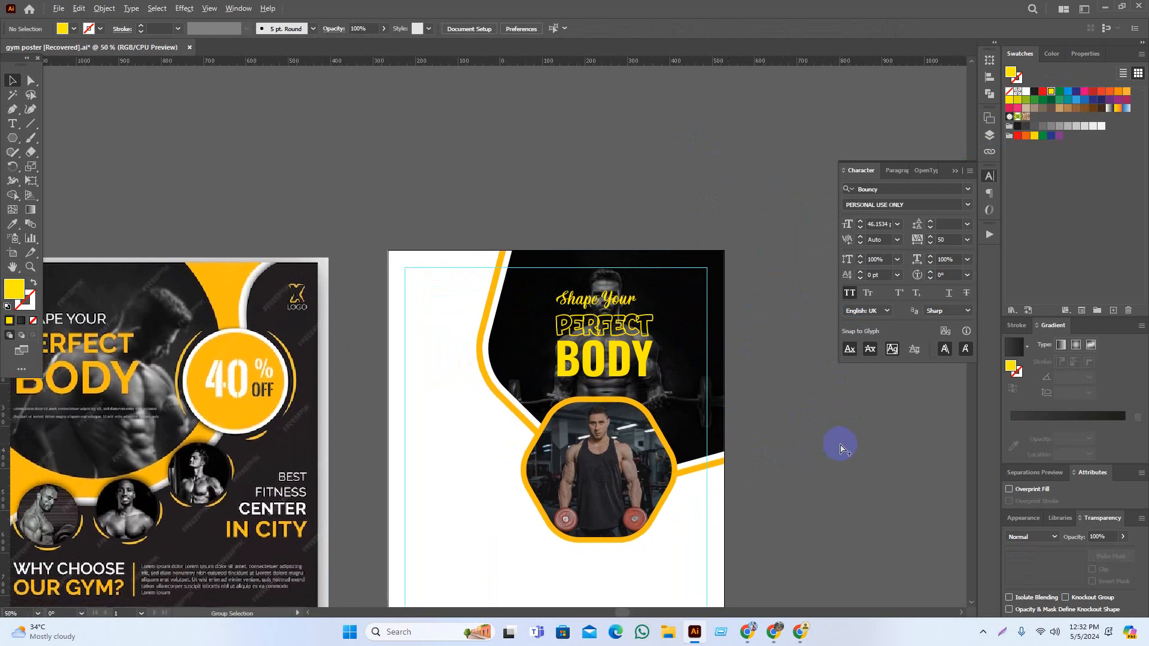
# Recolour BODY and PERFECT with the orange-yellow sampled from the poster's frames
pyautogui.scroll(2, 624, 415)
pyautogui.click(739, 334)
pyautogui.press('i')
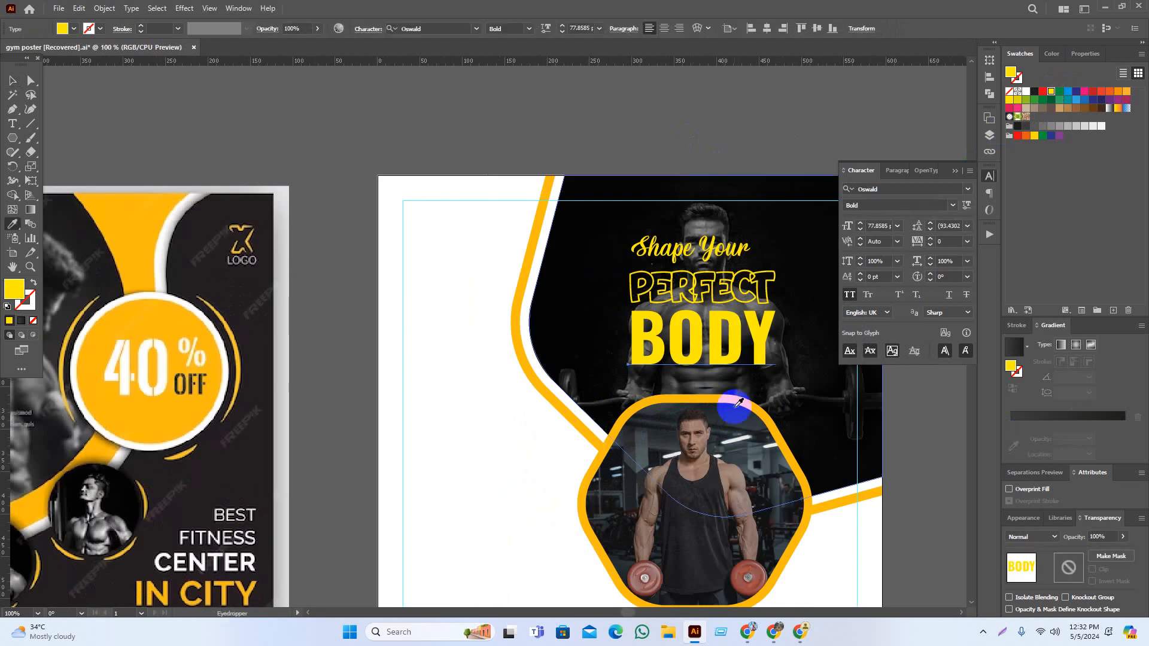
pyautogui.click(732, 389)
pyautogui.click(768, 398)
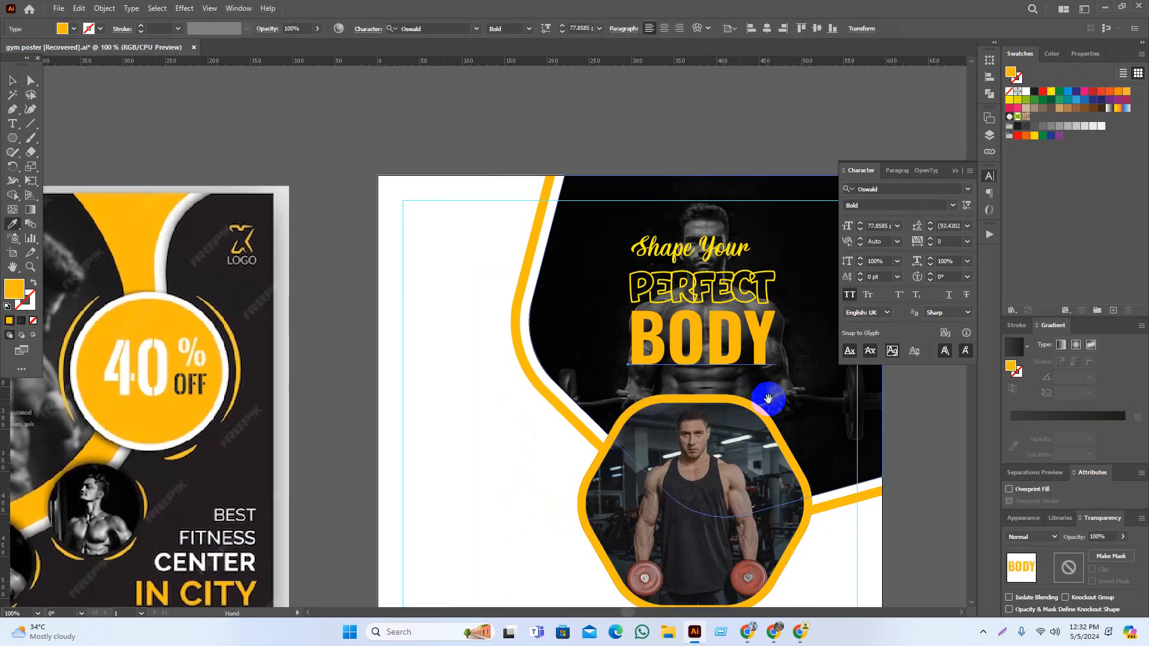
pyautogui.moveTo(768, 399); pyautogui.dragTo(718, 448)
pyautogui.press('v')
pyautogui.click(622, 155)
pyautogui.click(665, 339)
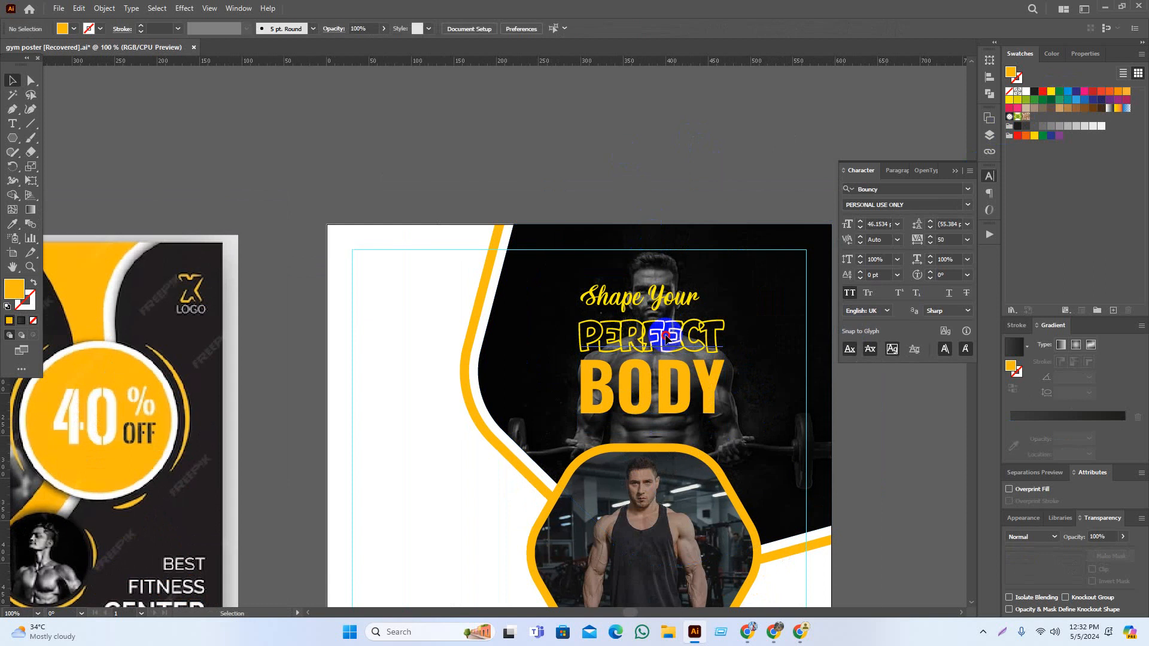
pyautogui.press('i')
pyautogui.click(477, 393)
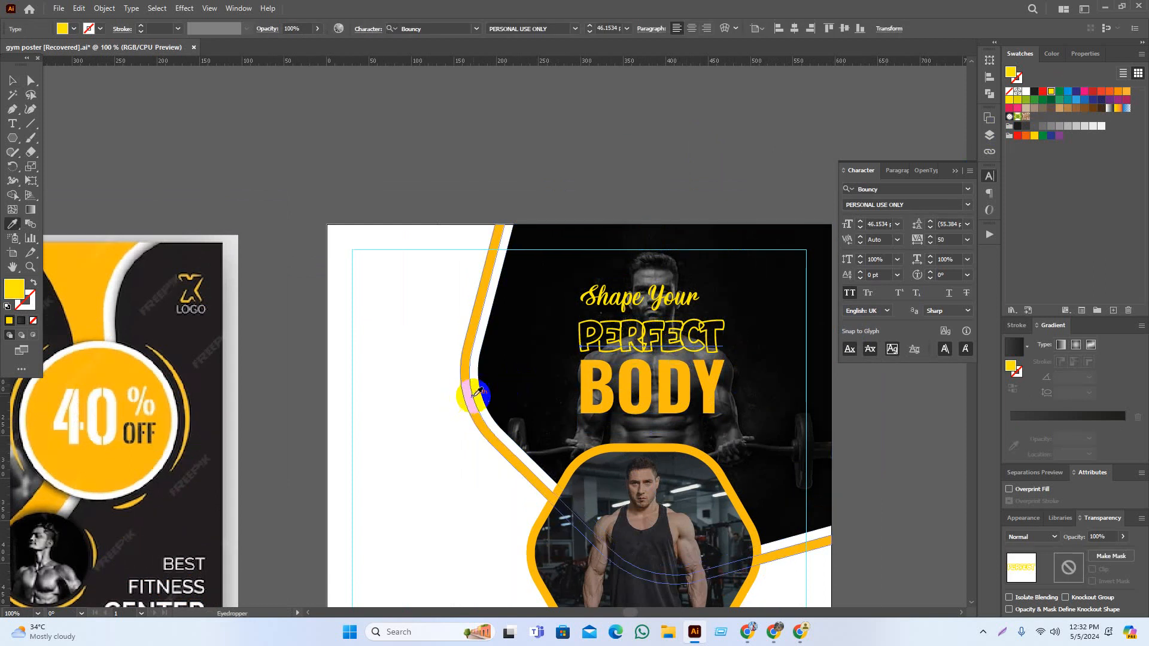
pyautogui.press('v')
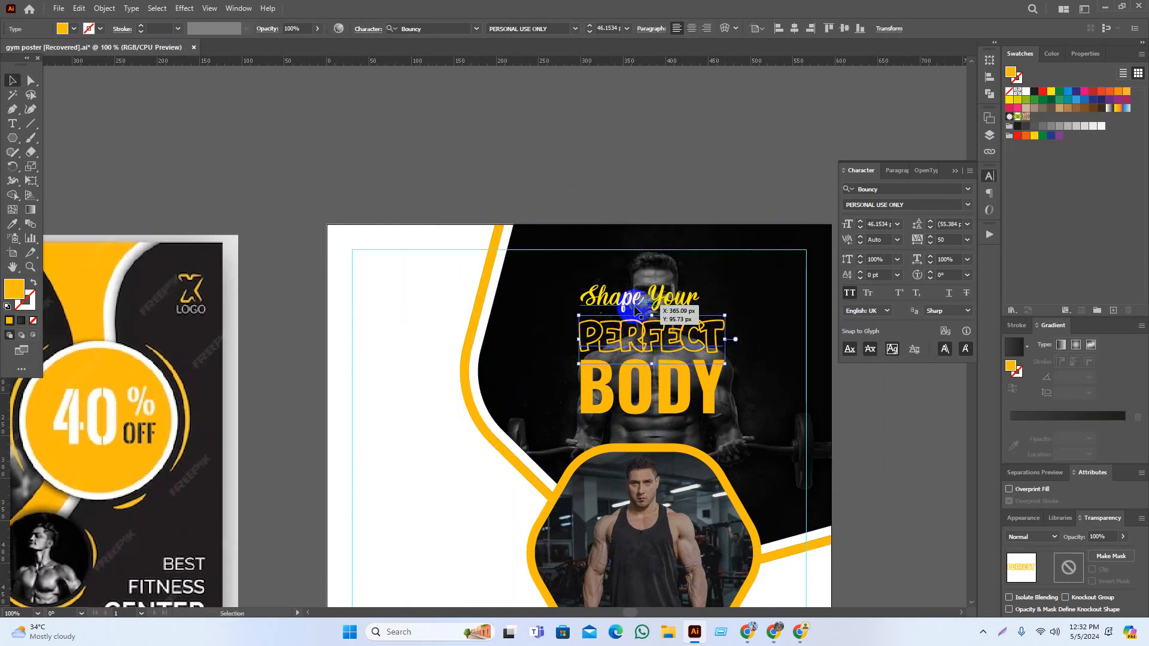
# Fill the "Shape Your" heading line with the near-white grey swatch
pyautogui.click(636, 307)
pyautogui.click(1101, 126)
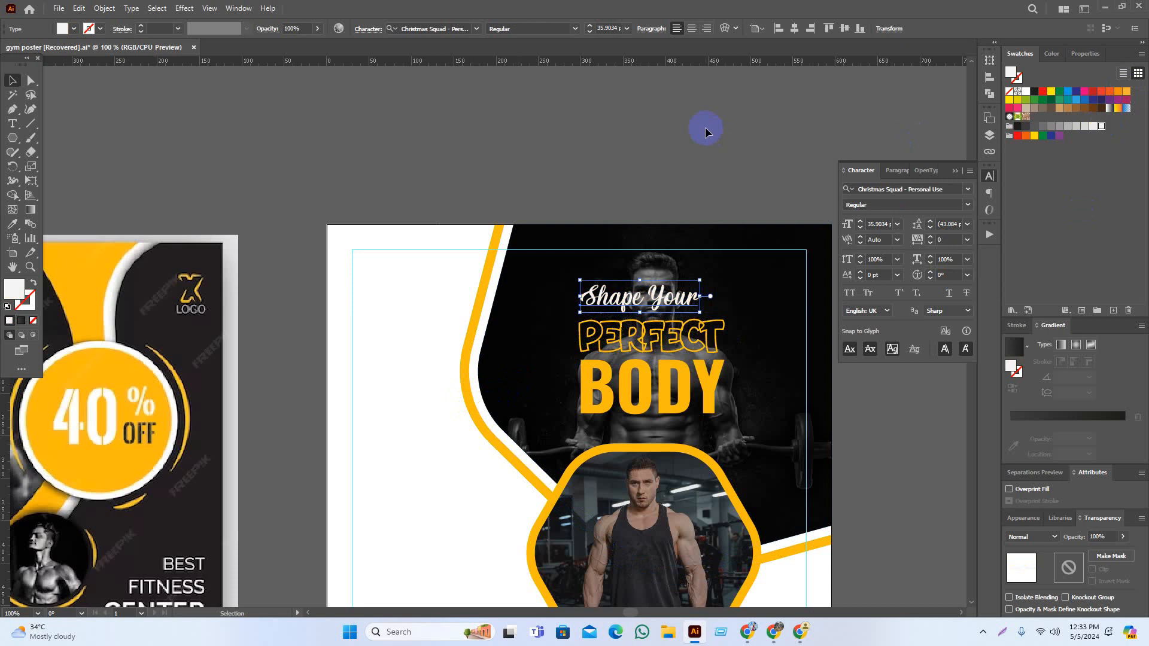
pyautogui.click(706, 128)
# Fill the outlined PERFECT line with the near-white grey swatch
pyautogui.scroll(2, 664, 374)
pyautogui.click(711, 337)
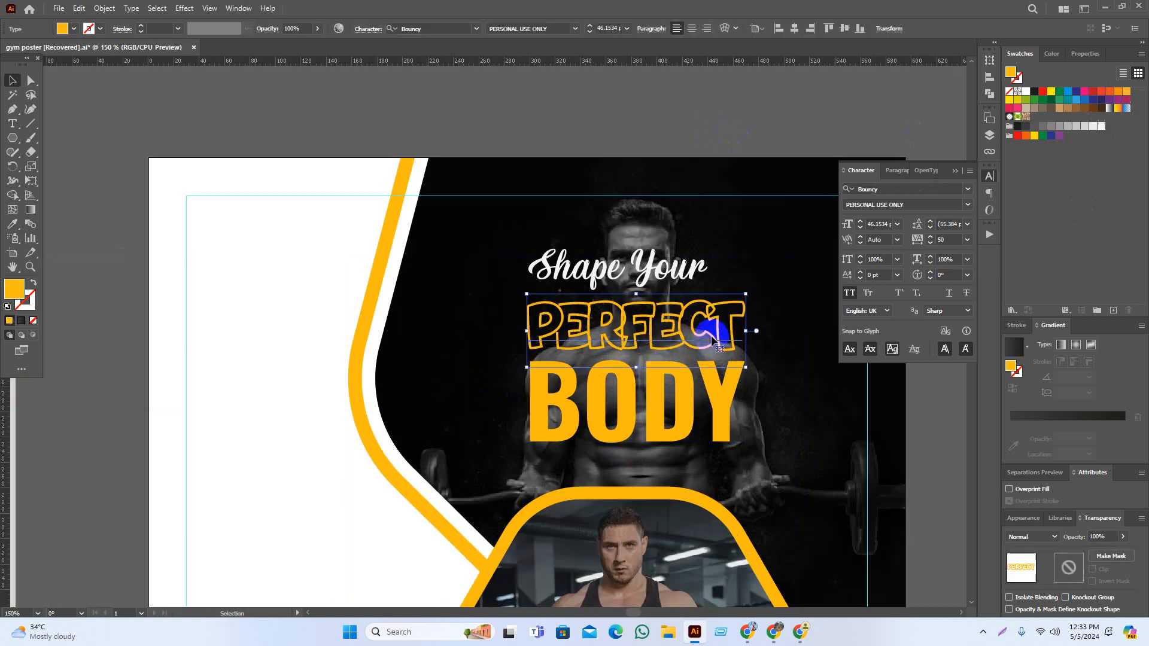
pyautogui.click(1102, 128)
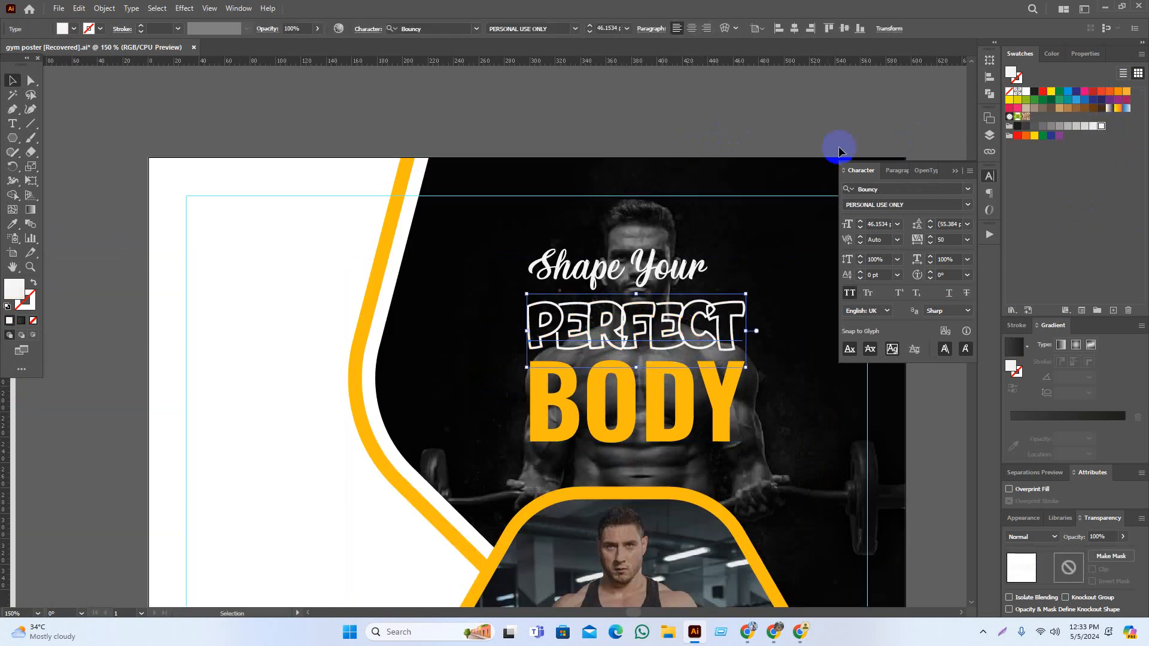
pyautogui.click(743, 108)
pyautogui.moveTo(808, 112); pyautogui.dragTo(793, 117)
# Fill BODY with the near-white grey swatch and move it slightly down to widen the gap below PERFECT
pyautogui.scroll(-2, 734, 479)
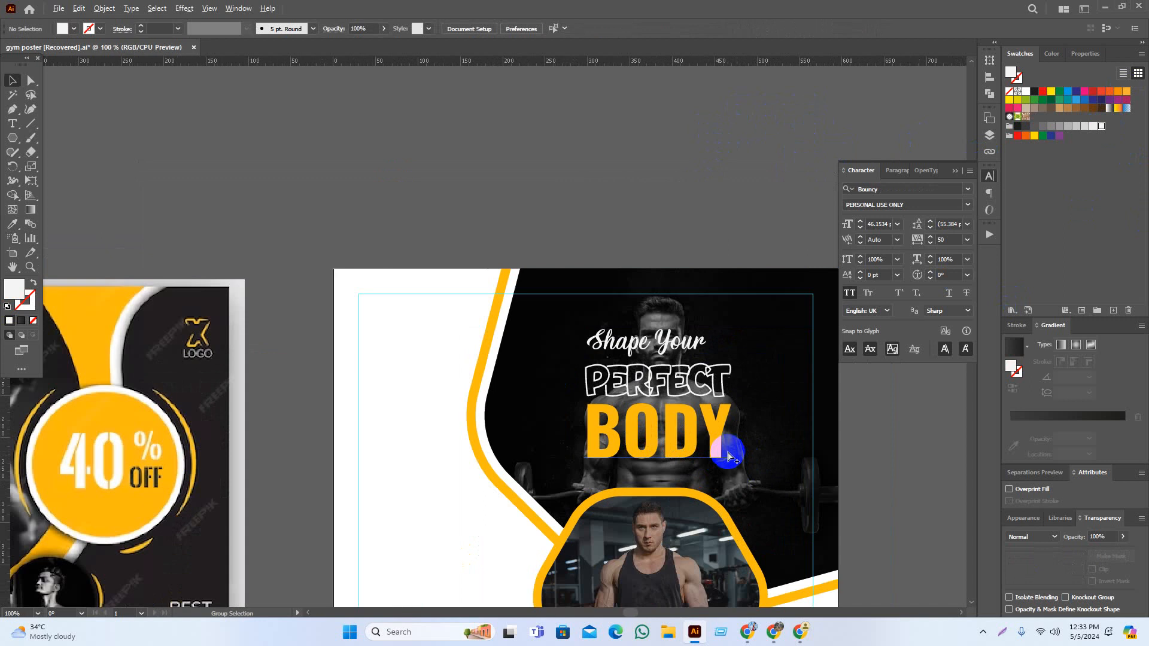
pyautogui.scroll(1, 729, 458)
pyautogui.click(700, 446)
pyautogui.click(1100, 127)
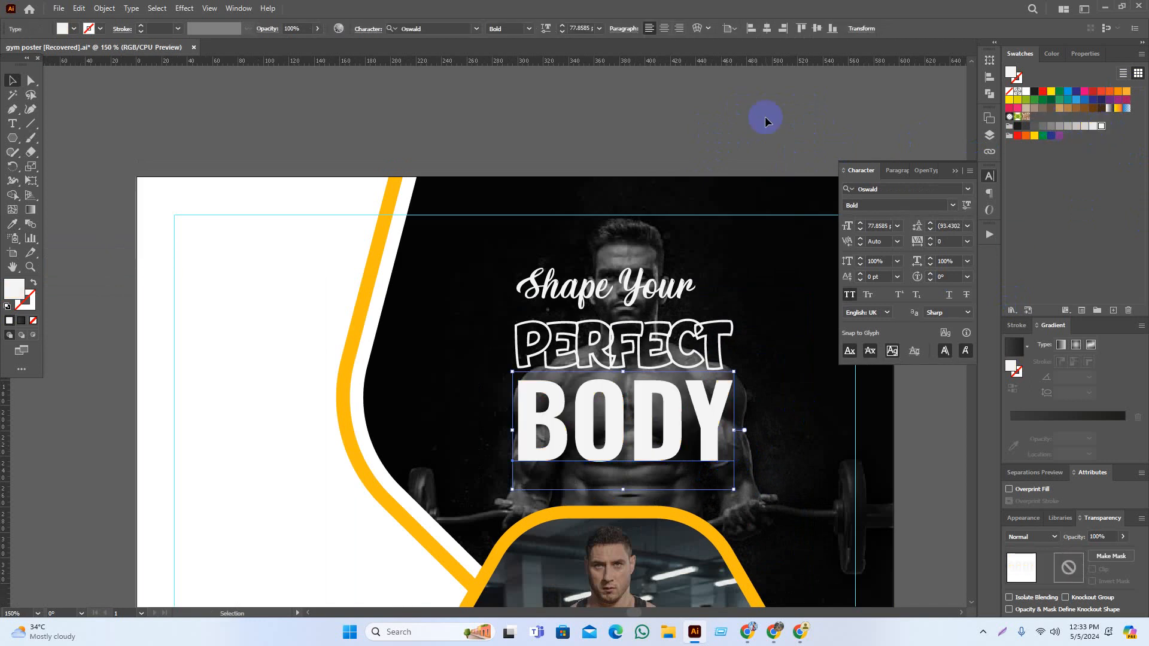
pyautogui.click(741, 106)
pyautogui.moveTo(649, 383); pyautogui.dragTo(650, 396)
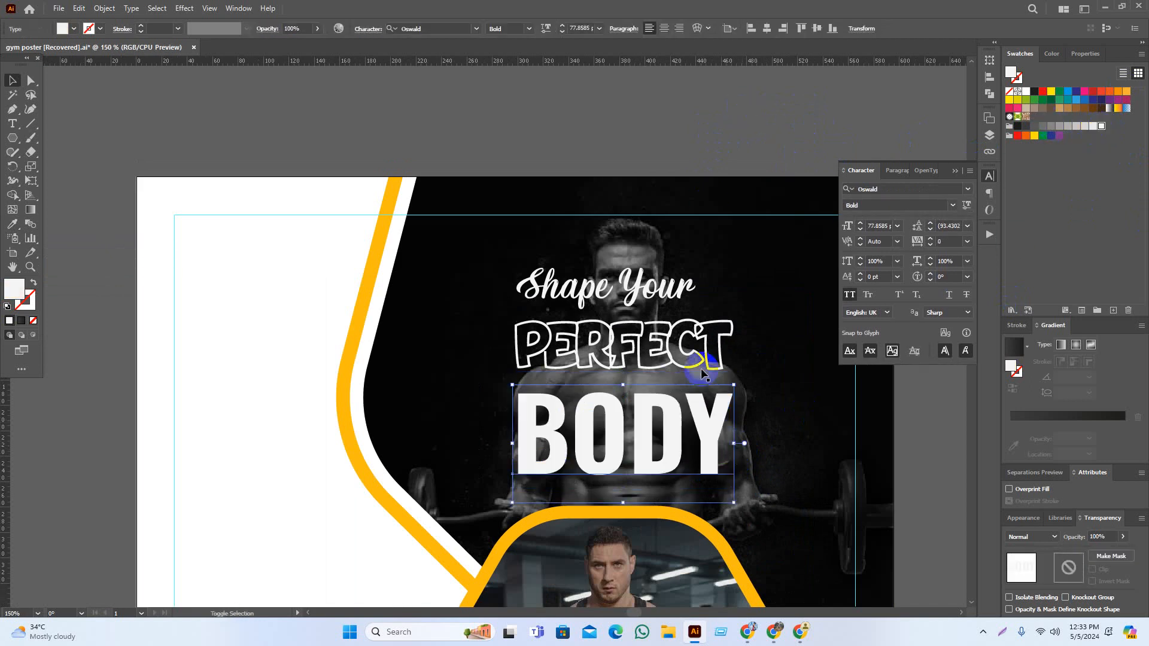
# Try the curved frame's orange-yellow on both "Shape Your" and PERFECT, and return the two lines to near-white
pyautogui.click(680, 343)
pyautogui.keyDown('shift'); pyautogui.click(649, 293); pyautogui.keyUp('shift')
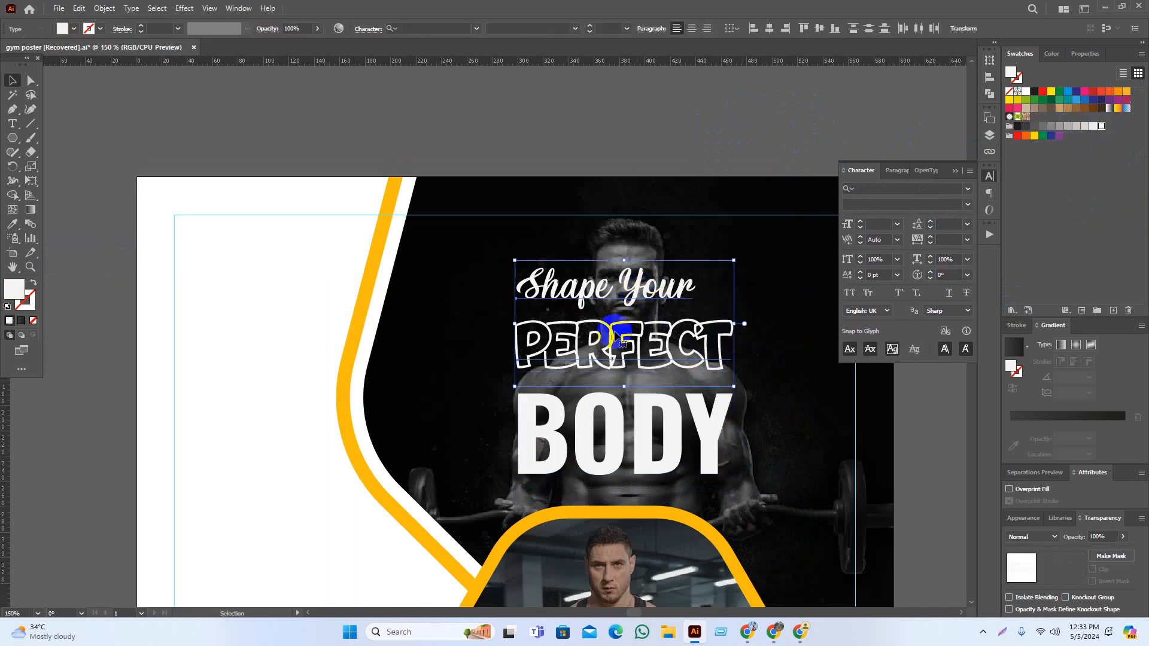
pyautogui.press('i')
pyautogui.click(352, 374)
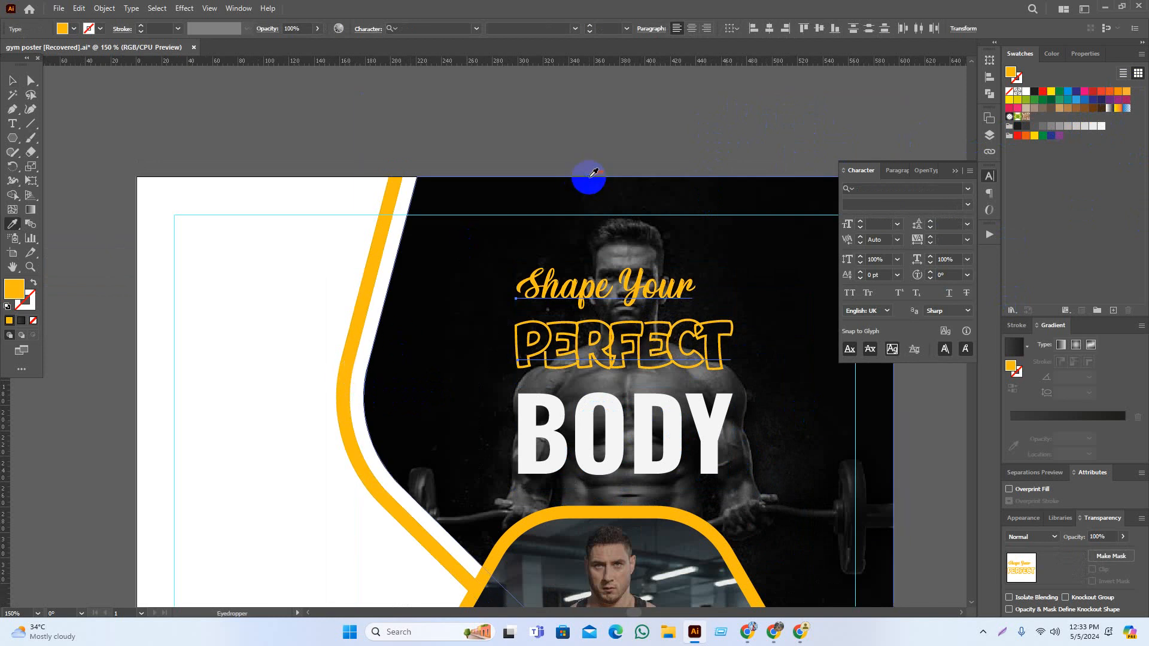
pyautogui.click(599, 174)
pyautogui.press('v')
pyautogui.click(729, 105)
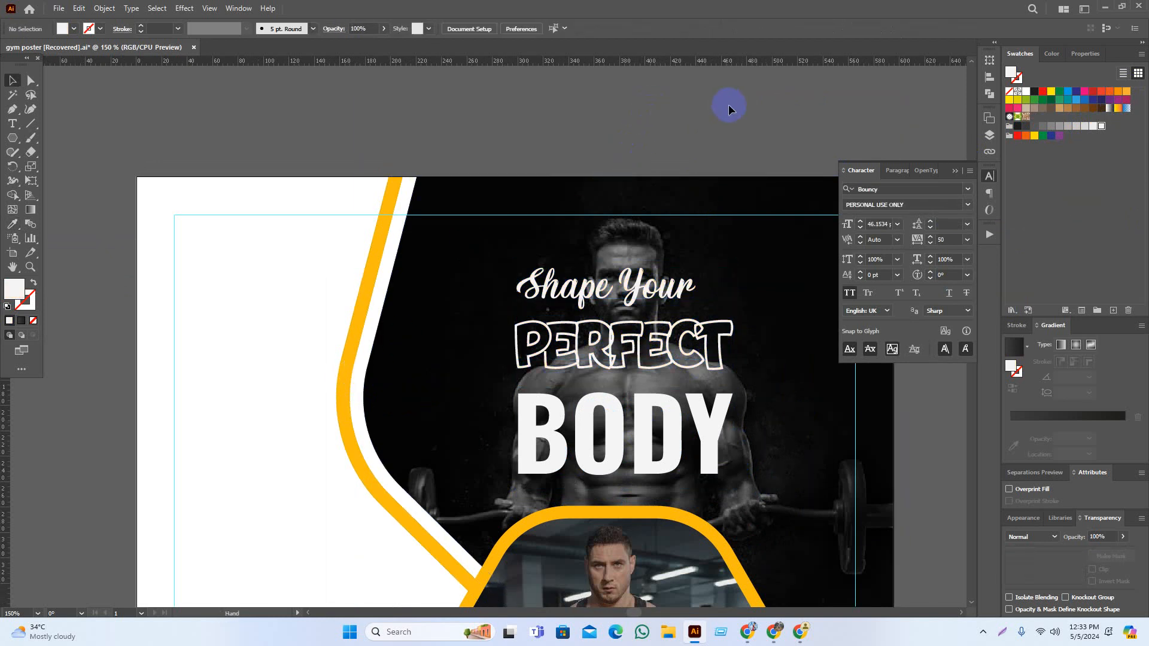
# Recolour only the outlined PERFECT line with the orange-yellow sampled from the curved frame
pyautogui.click(683, 352)
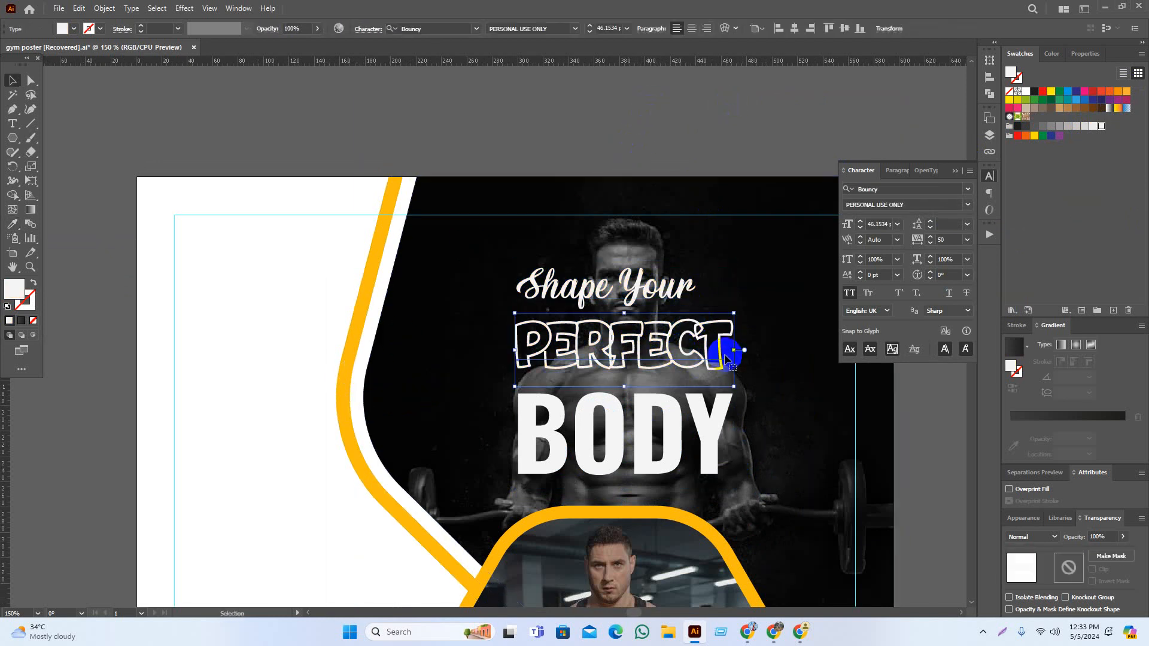
pyautogui.press('i')
pyautogui.click(347, 346)
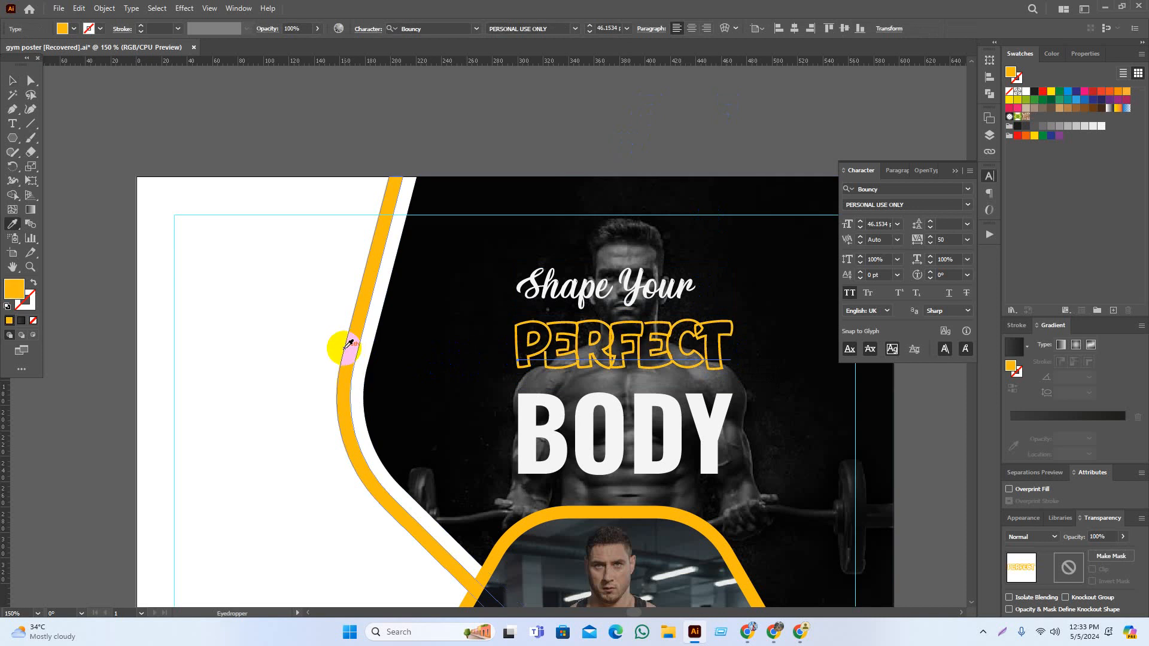
pyautogui.press('v')
pyautogui.click(661, 103)
pyautogui.scroll(-3, 662, 173)
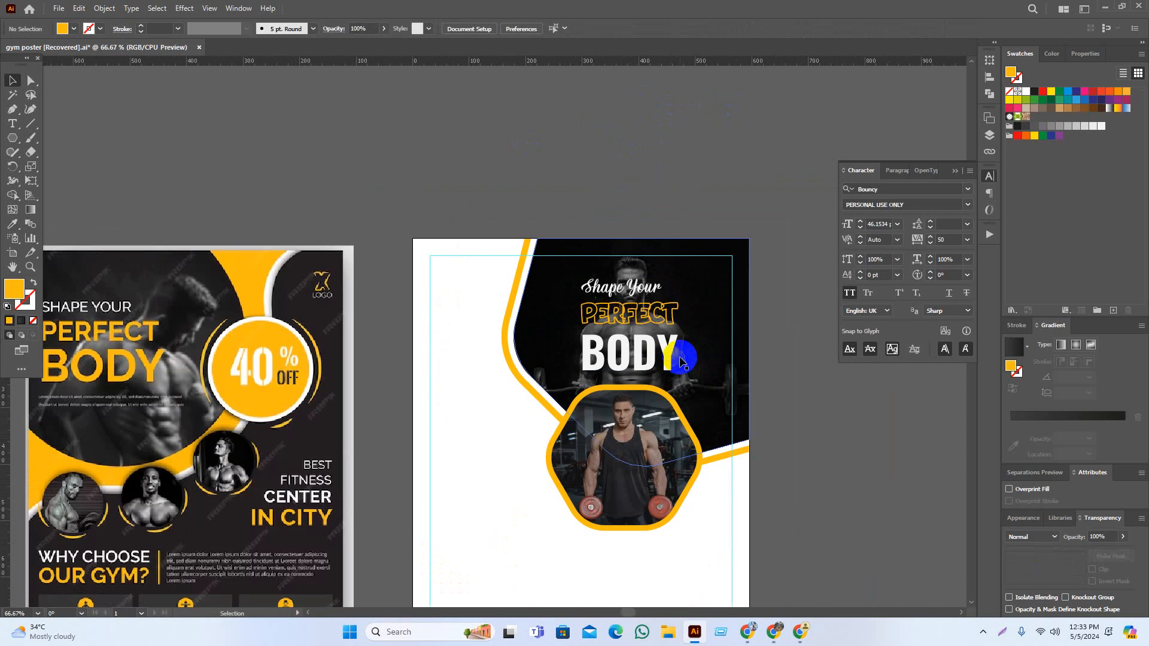
# Enlarge PERFECT proportionally from its centre so it extends beyond BODY on both sides, and slightly enlarge "Shape Your"
pyautogui.scroll(3, 664, 371)
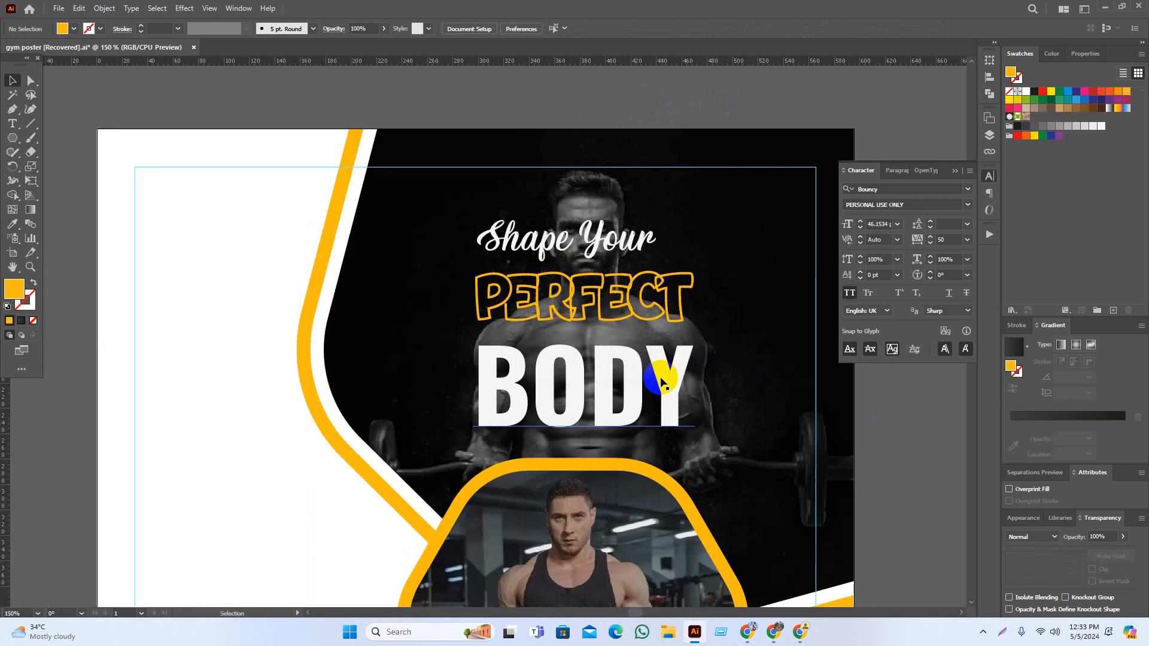
pyautogui.click(692, 300)
pyautogui.moveTo(696, 297); pyautogui.dragTo(742, 303)
pyautogui.click(617, 222)
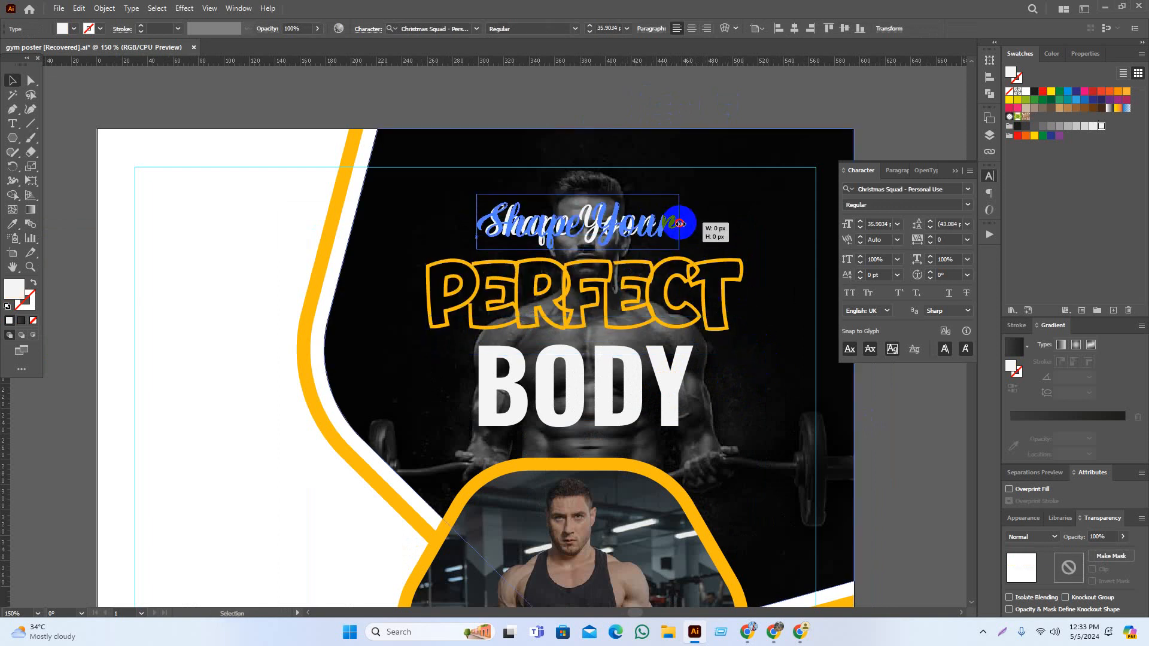
pyautogui.click(878, 442)
# Try shifting the three heading lines right, with the right ends of PERFECT and BODY on the right margin guide
pyautogui.scroll(-2, 870, 442)
pyautogui.moveTo(885, 459); pyautogui.dragTo(755, 397)
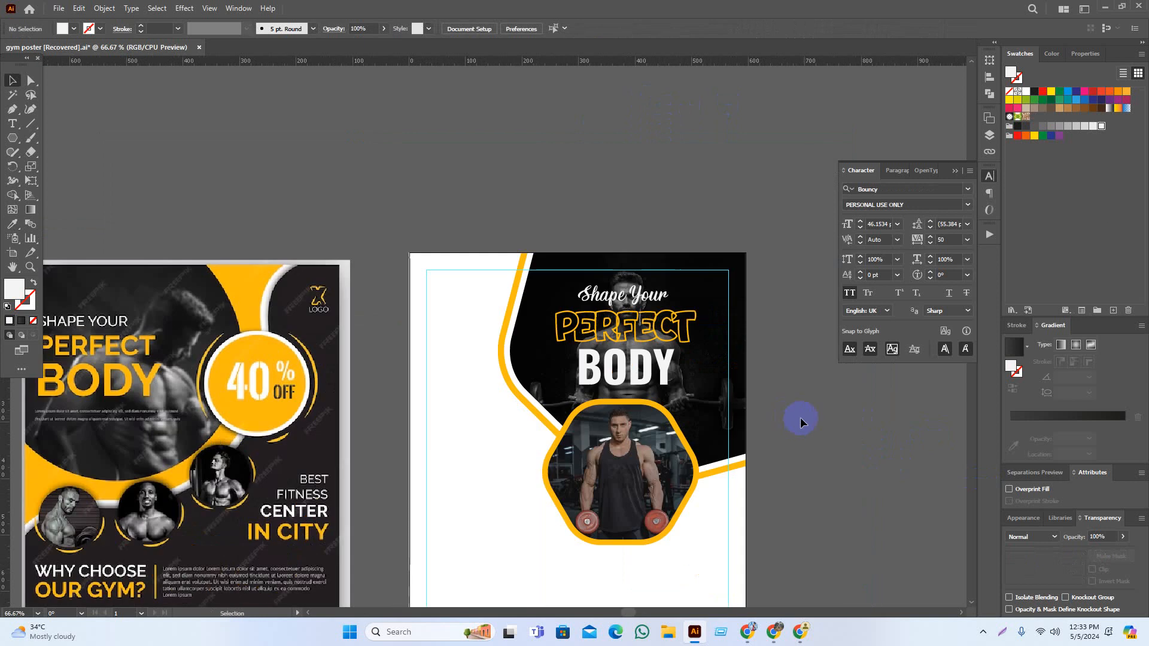
pyautogui.scroll(2, 664, 348)
pyautogui.click(629, 359)
pyautogui.keyDown('shift'); pyautogui.click(651, 275); pyautogui.keyUp('shift')
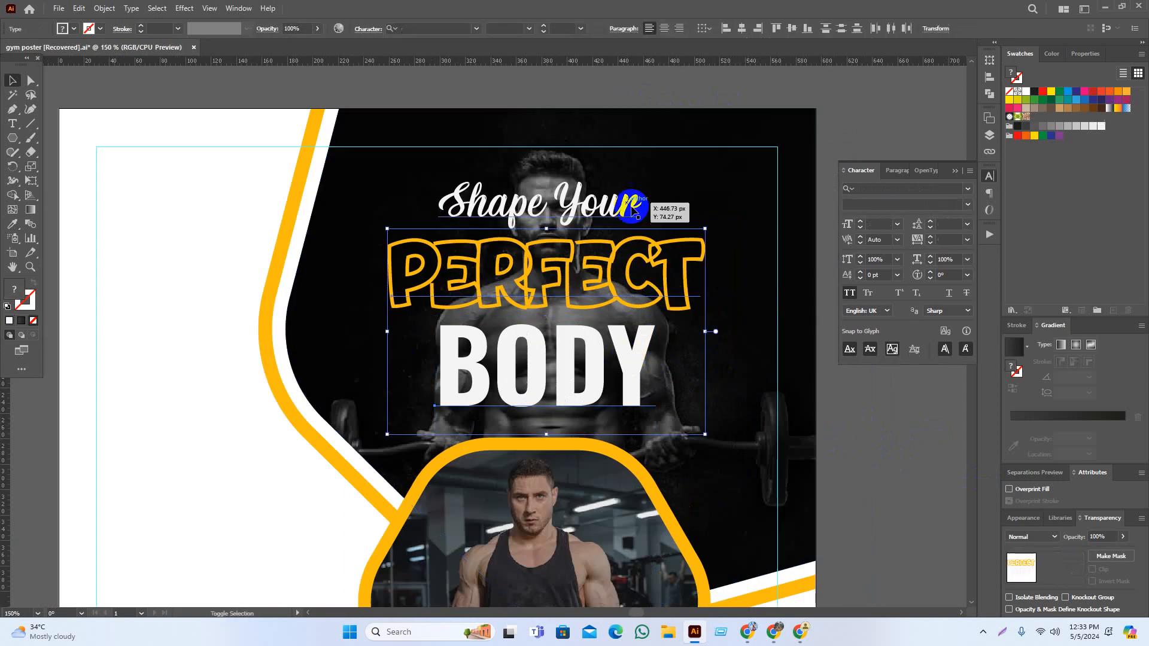
pyautogui.keyDown('shift'); pyautogui.click(623, 198); pyautogui.keyUp('shift')
pyautogui.moveTo(621, 271); pyautogui.dragTo(693, 276)
pyautogui.click(905, 419)
pyautogui.moveTo(716, 394); pyautogui.dragTo(658, 393)
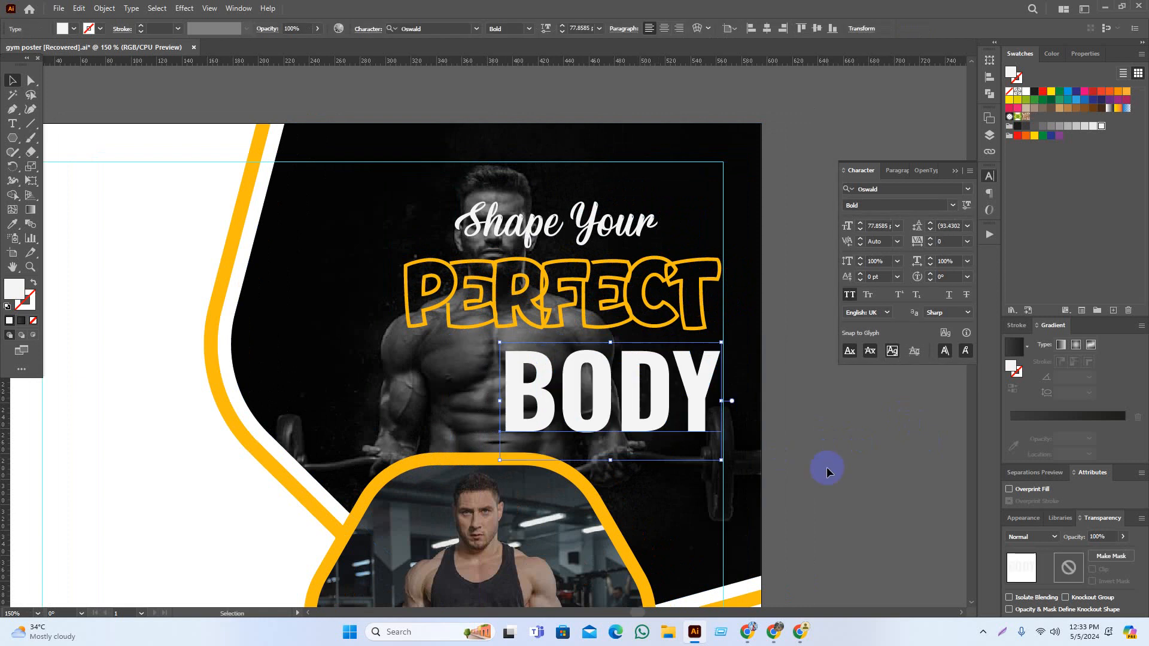
pyautogui.click(834, 432)
pyautogui.moveTo(745, 390); pyautogui.dragTo(742, 408)
# Shrink PERFECT proportionally to match BODY's width, with its right end on the margin guide
pyautogui.click(436, 311)
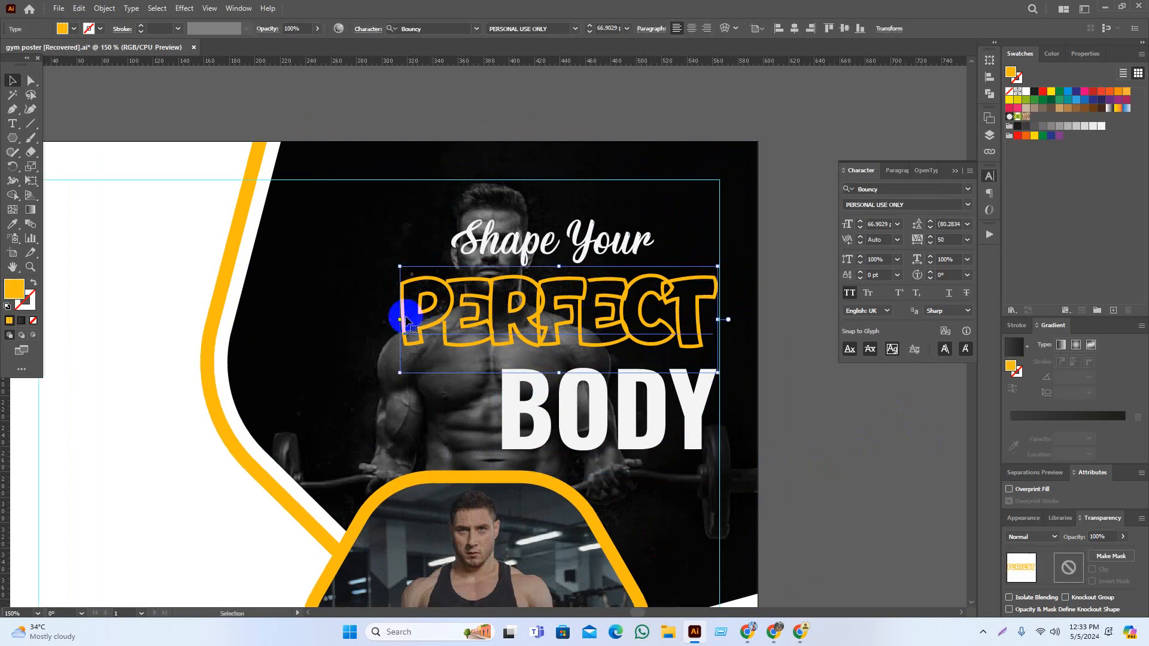
pyautogui.moveTo(411, 313); pyautogui.dragTo(502, 329)
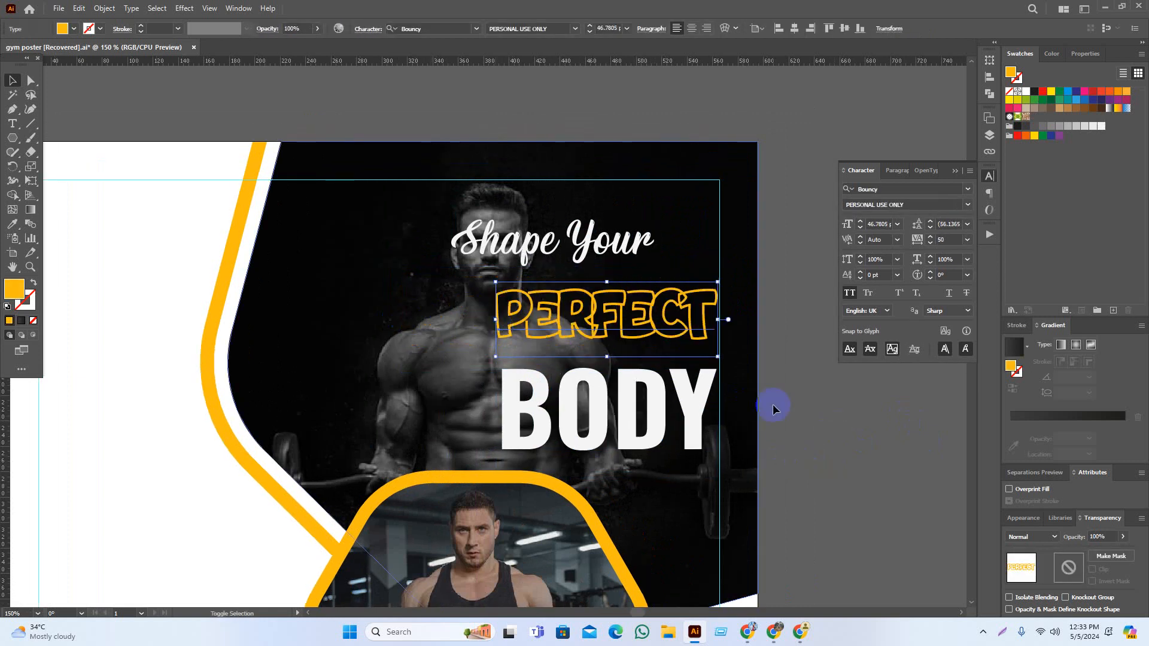
pyautogui.click(874, 429)
pyautogui.scroll(-2, 875, 443)
pyautogui.moveTo(876, 462); pyautogui.dragTo(859, 450)
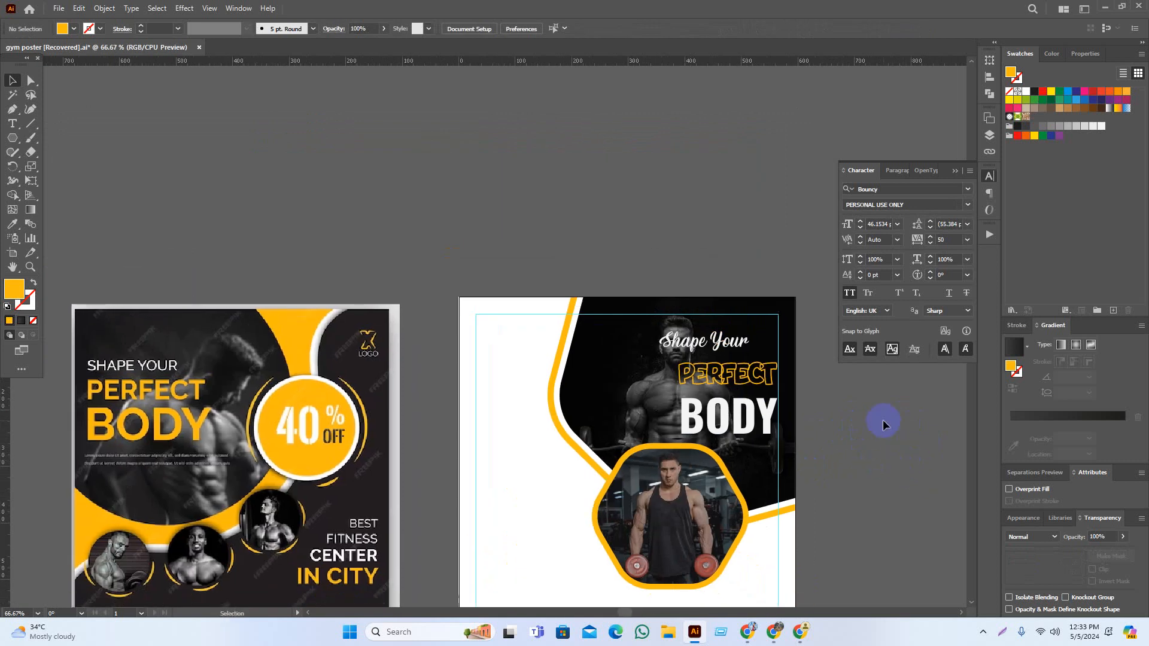
# Move "Shape Your" right so it ends at the right margin guide above PERFECT
pyautogui.scroll(2, 811, 436)
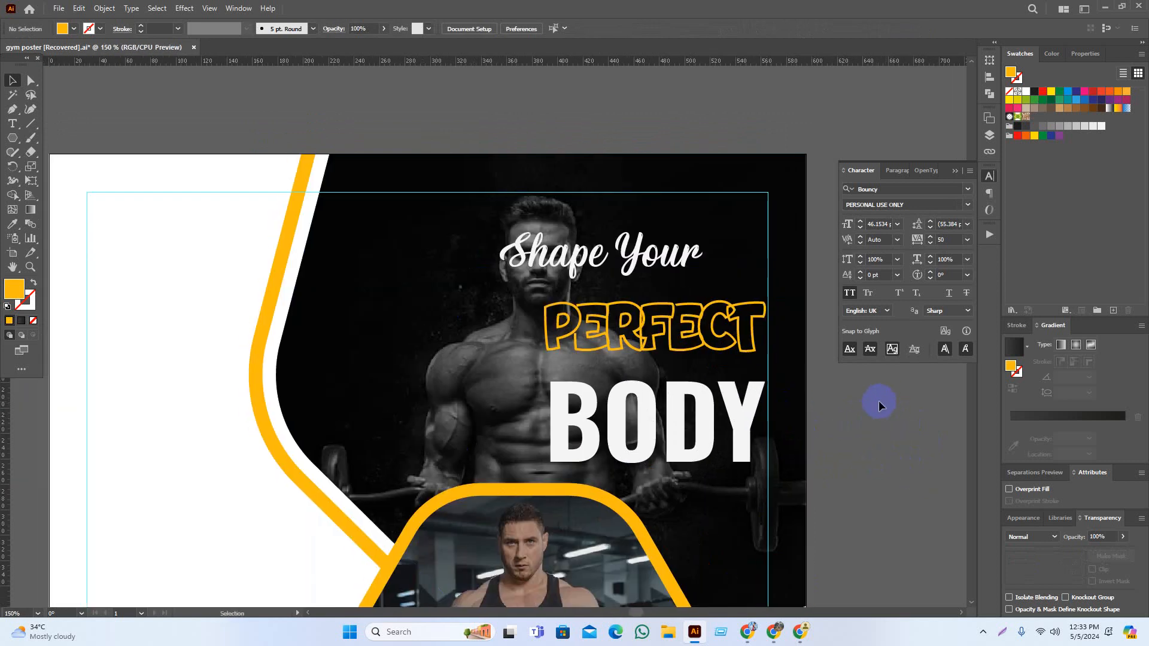
pyautogui.moveTo(900, 426); pyautogui.dragTo(918, 439)
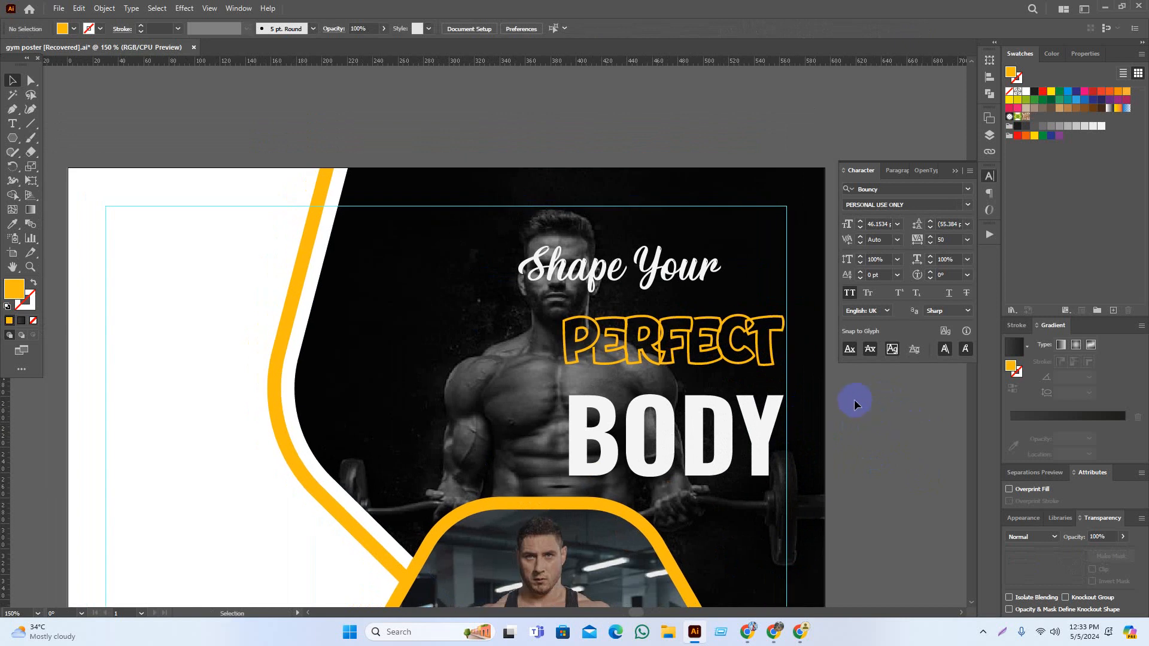
pyautogui.moveTo(664, 270); pyautogui.dragTo(727, 279)
pyautogui.click(914, 464)
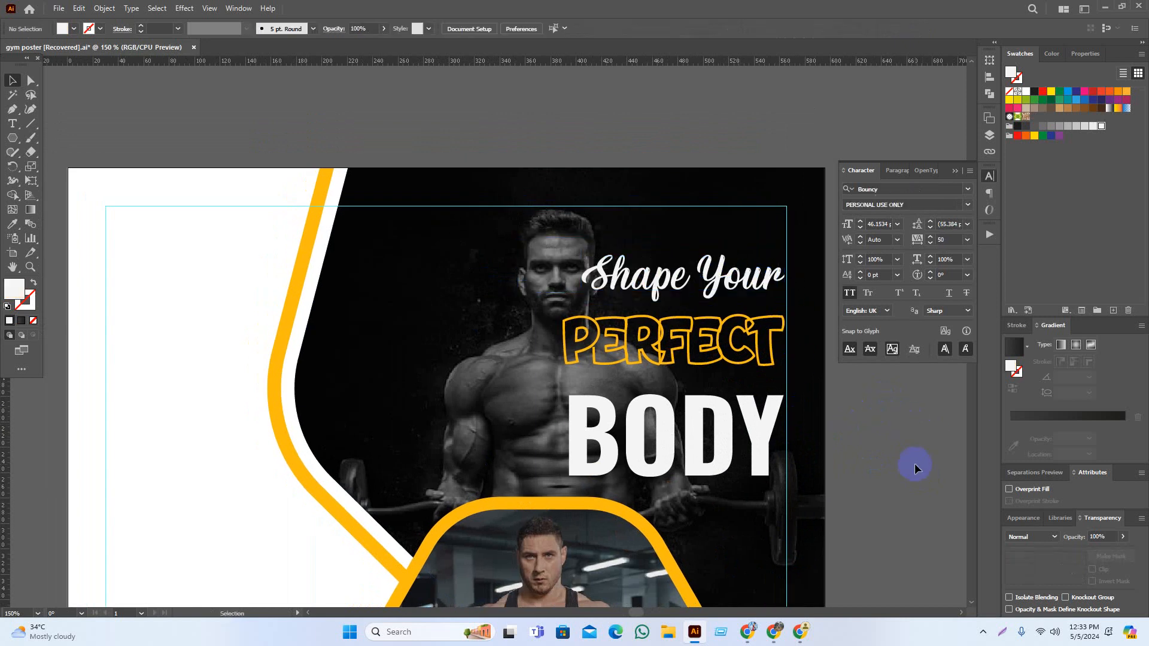
pyautogui.moveTo(914, 464); pyautogui.dragTo(877, 465)
pyautogui.scroll(-1, 868, 460)
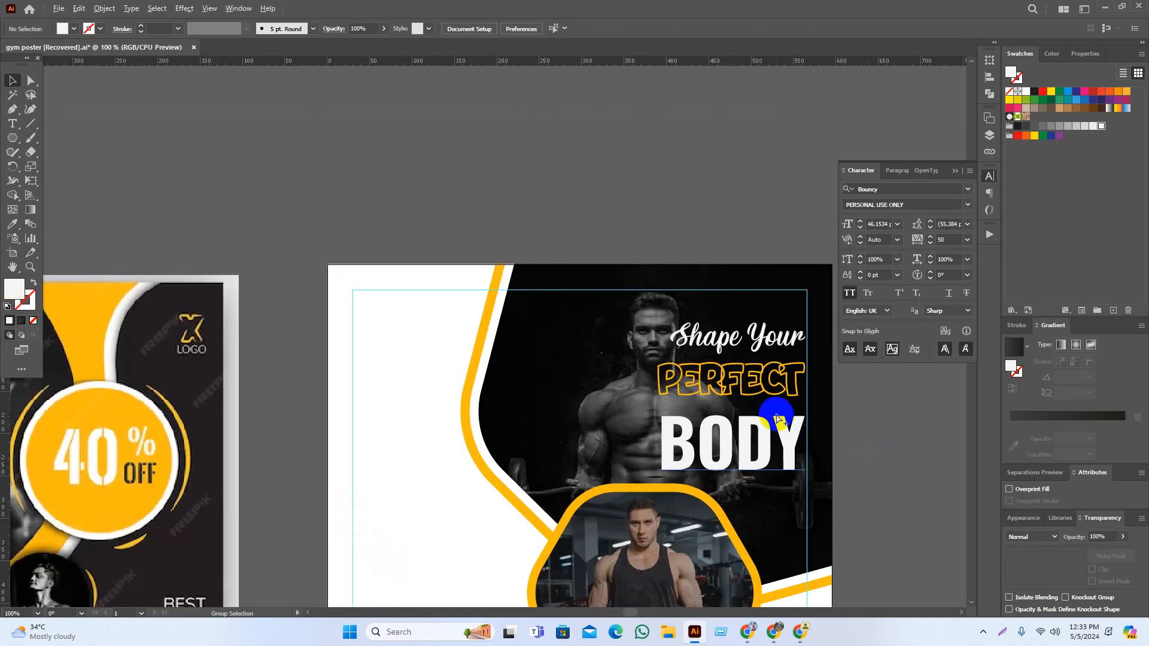
# Move the three heading lines together back over the athlete and enlarge them proportionally from their centre
pyautogui.scroll(1, 757, 410)
pyautogui.click(704, 455)
pyautogui.keyDown('shift'); pyautogui.click(726, 336); pyautogui.keyUp('shift')
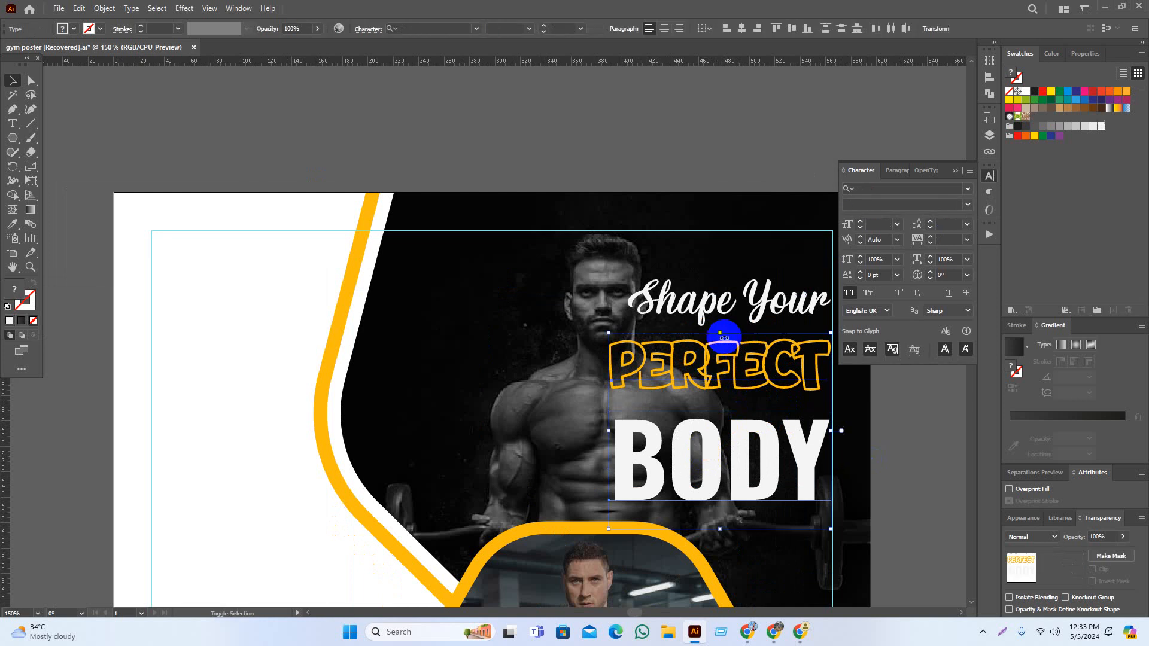
pyautogui.keyDown('shift'); pyautogui.click(754, 316); pyautogui.keyUp('shift')
pyautogui.moveTo(754, 315); pyautogui.dragTo(642, 295)
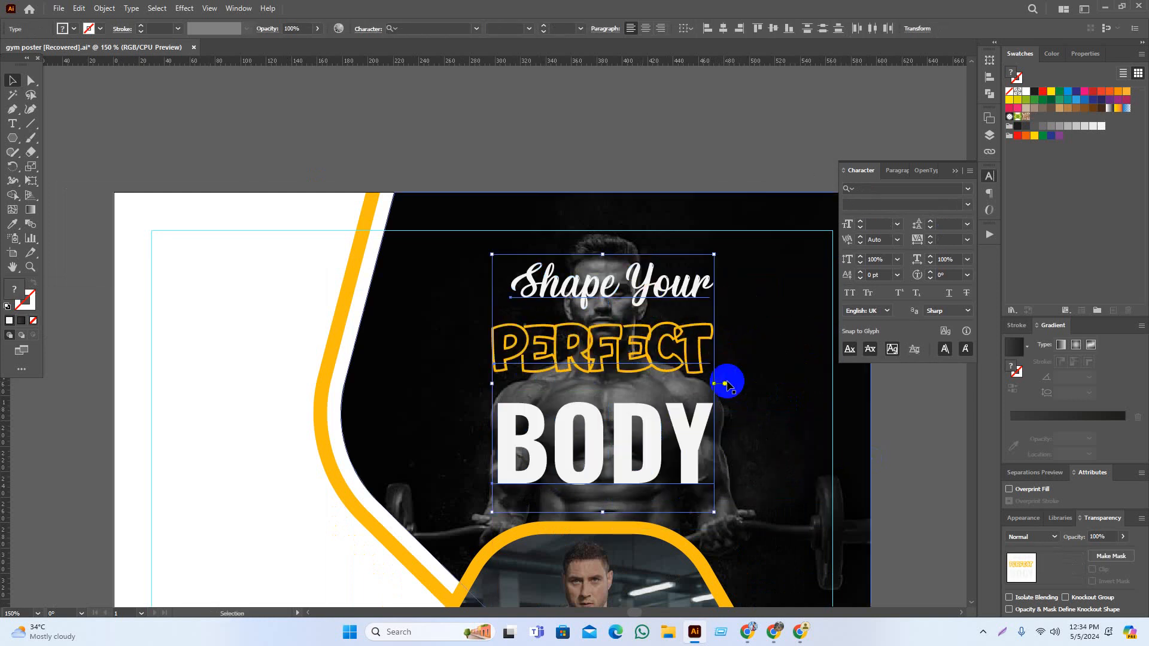
pyautogui.moveTo(712, 383); pyautogui.dragTo(736, 385)
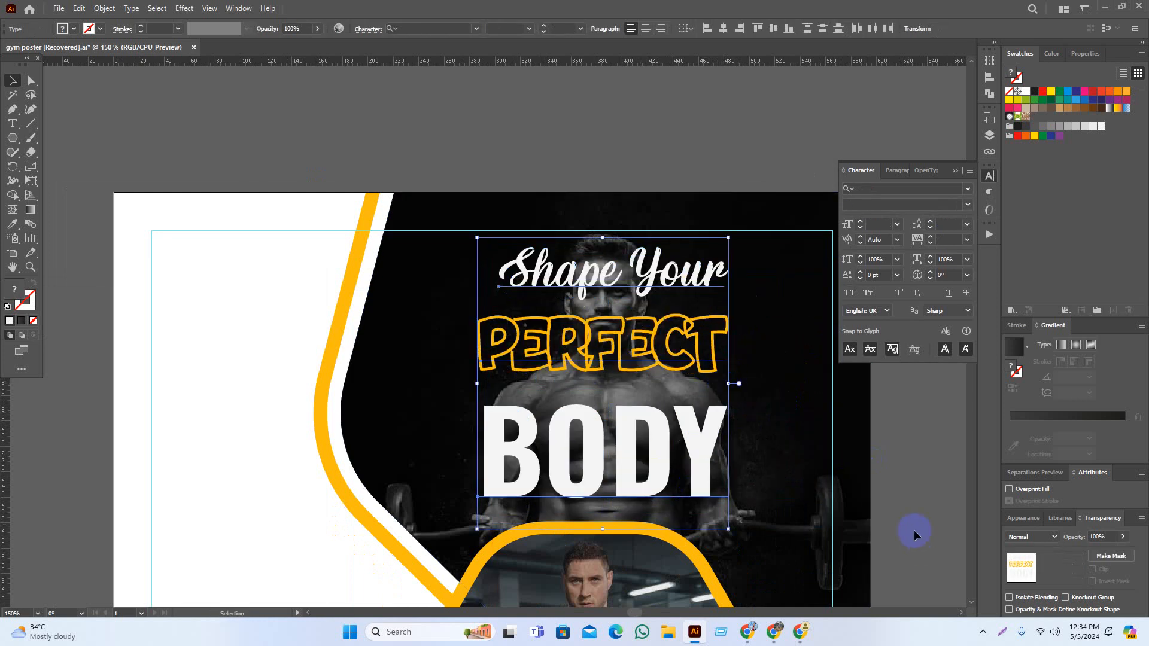
pyautogui.click(829, 467)
# Nudge BODY up slightly and enlarge PERFECT proportionally from its centre so it extends past BODY on both sides
pyautogui.click(719, 457)
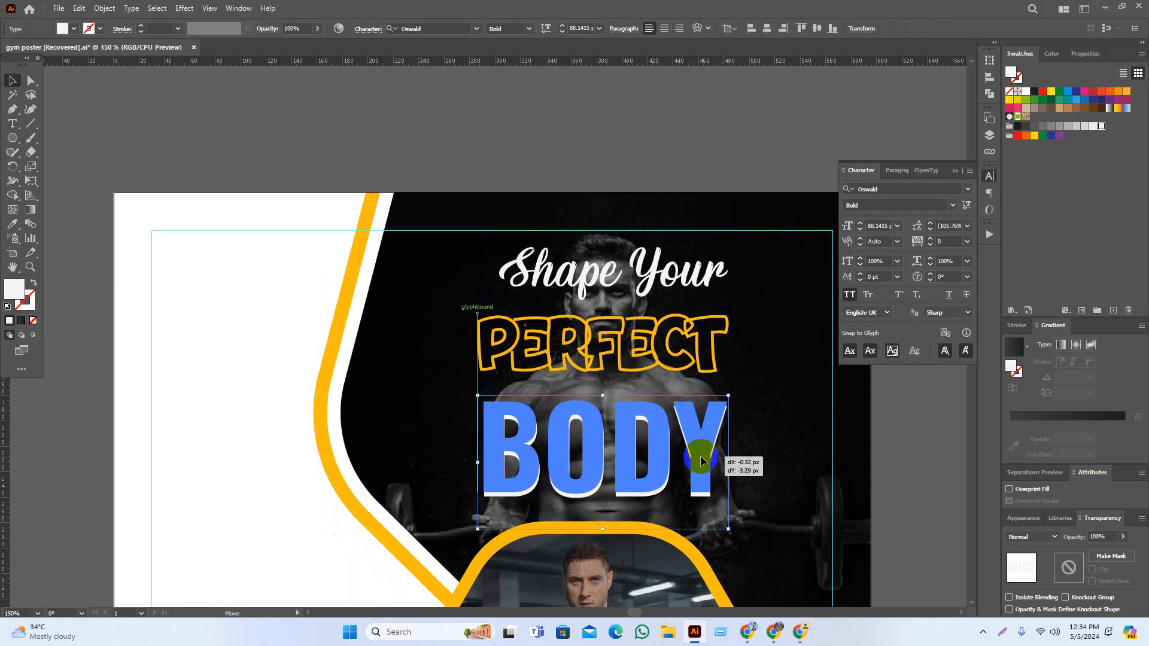
pyautogui.click(693, 347)
pyautogui.moveTo(729, 349)
pyautogui.mouseDown()
pyautogui.moveTo(777, 350)
pyautogui.moveTo(745, 359)
pyautogui.mouseUp()
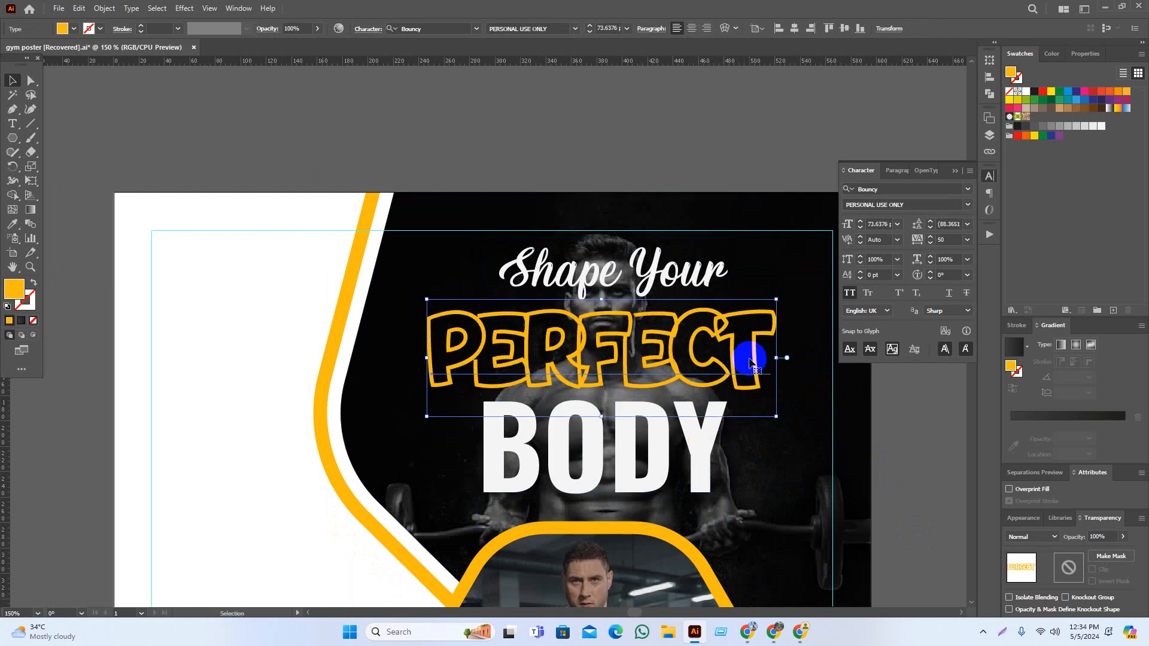
# Enlarge "Shape Your" slightly from its centre, keeping its proportions
pyautogui.click(724, 256)
pyautogui.moveTo(729, 272); pyautogui.dragTo(735, 270)
pyautogui.click(900, 448)
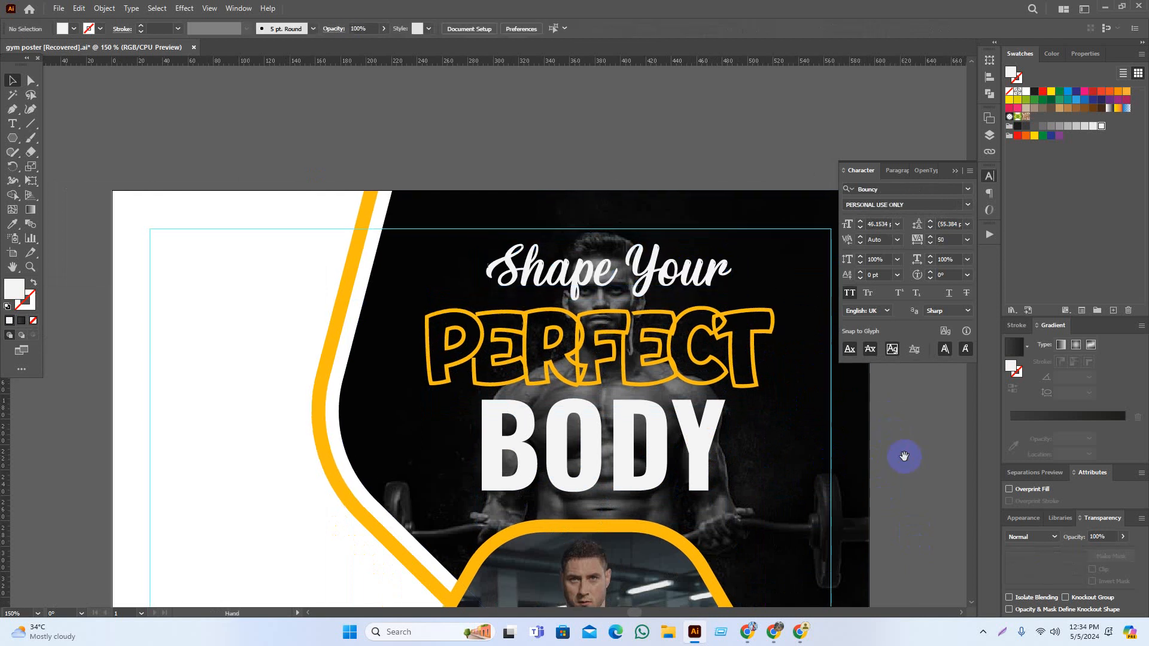
pyautogui.click(559, 467)
pyautogui.click(929, 473)
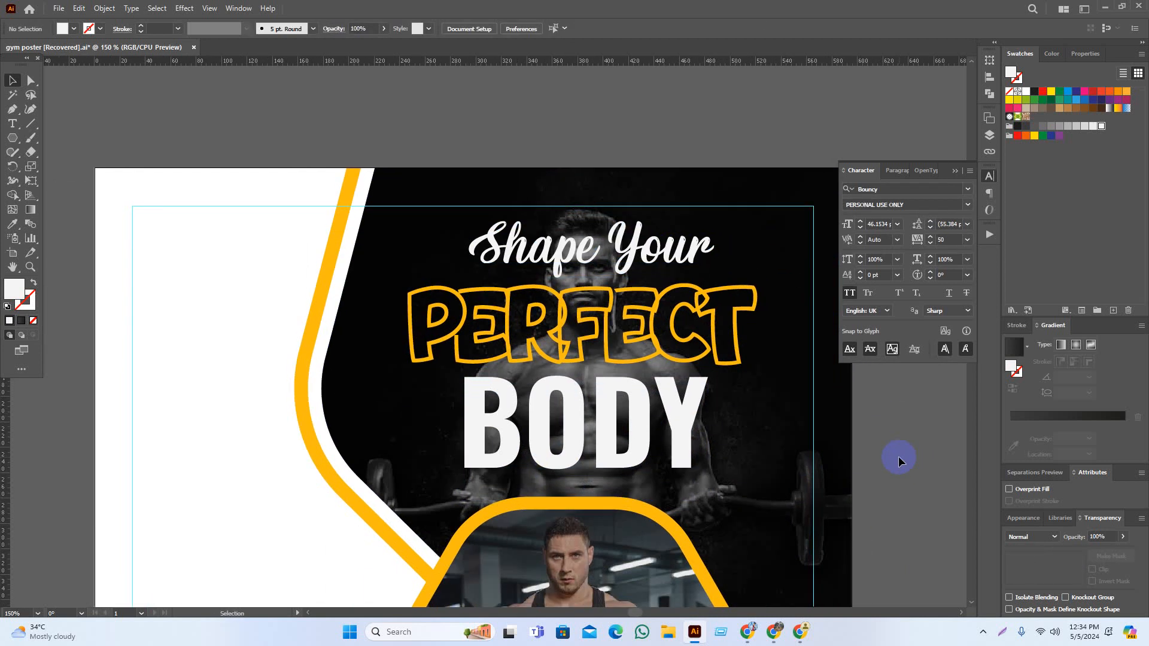
# Align "Shape Your", PERFECT and BODY horizontally on a common centre
pyautogui.click(631, 406)
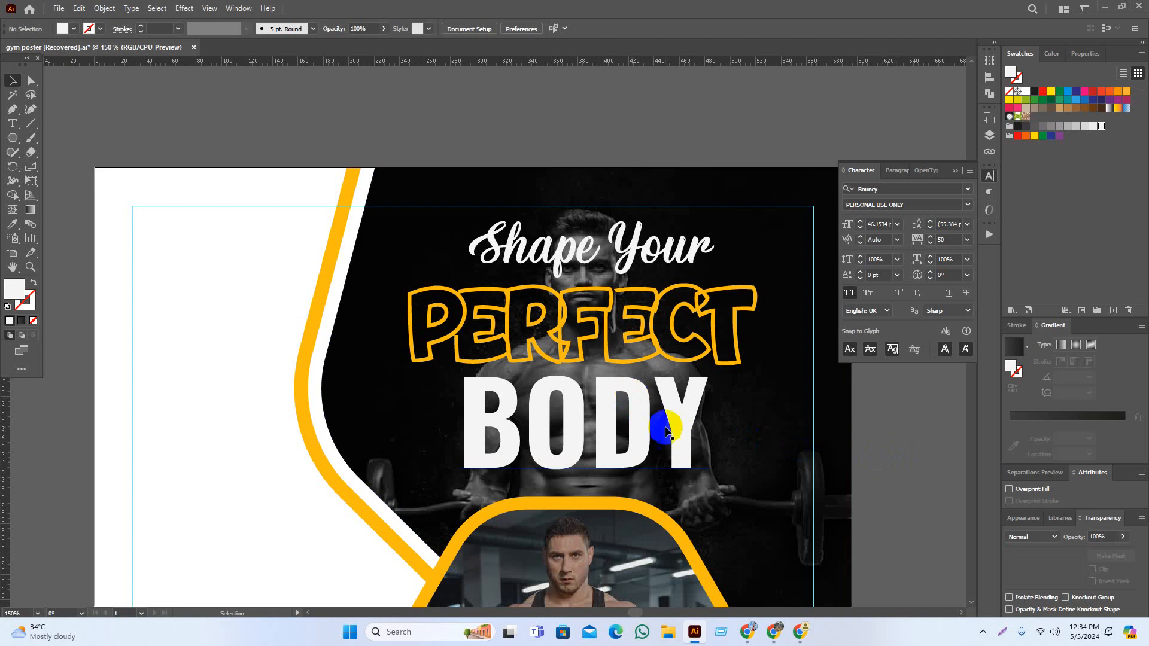
pyautogui.scroll(-1, 664, 427)
pyautogui.scroll(-1, 843, 476)
pyautogui.click(647, 425)
pyautogui.keyDown('shift'); pyautogui.click(630, 355); pyautogui.keyUp('shift')
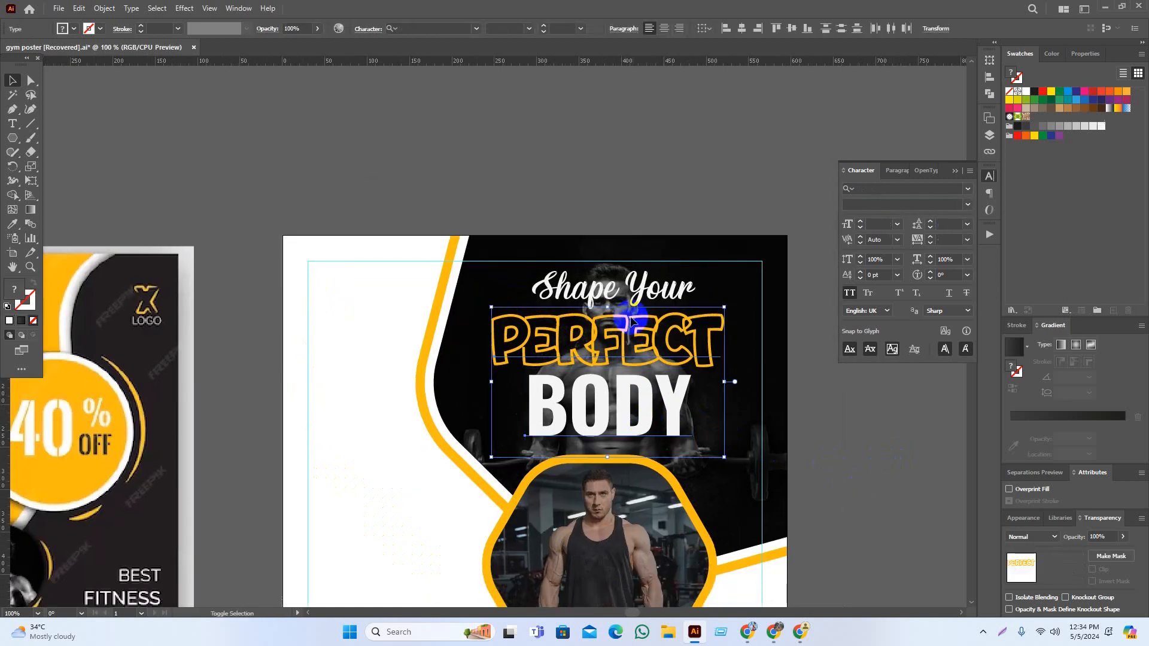
pyautogui.keyDown('shift'); pyautogui.click(637, 297); pyautogui.keyUp('shift')
pyautogui.click(727, 30)
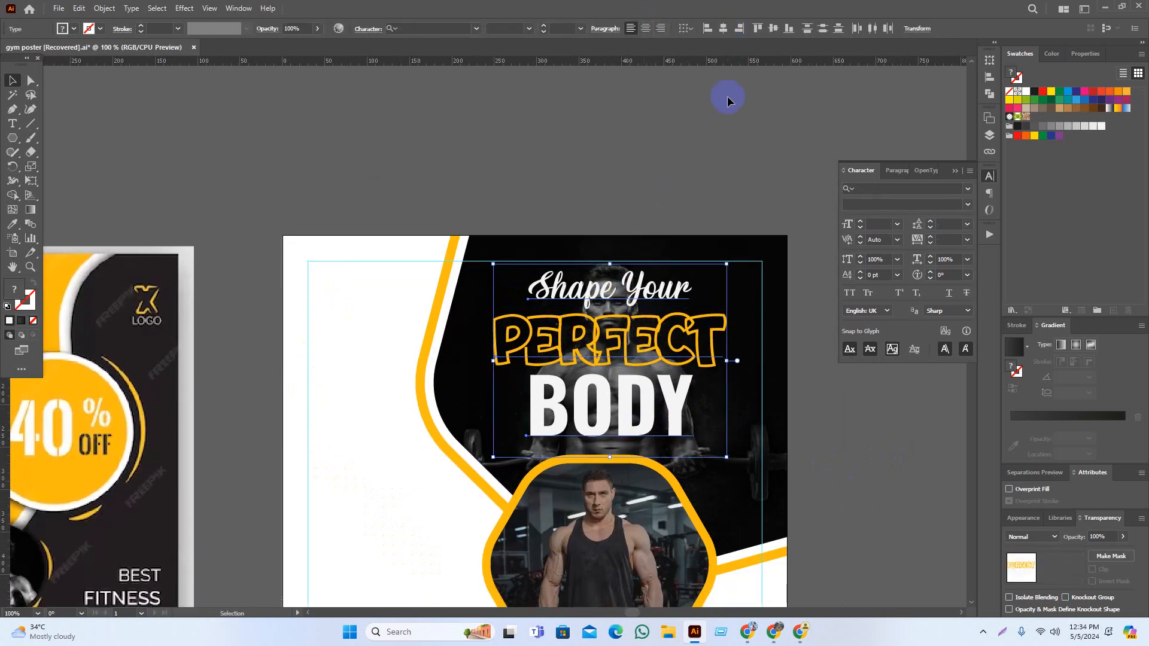
pyautogui.click(728, 95)
# Preview the poster in full-screen presentation mode and return to editing
pyautogui.scroll(-1, 777, 417)
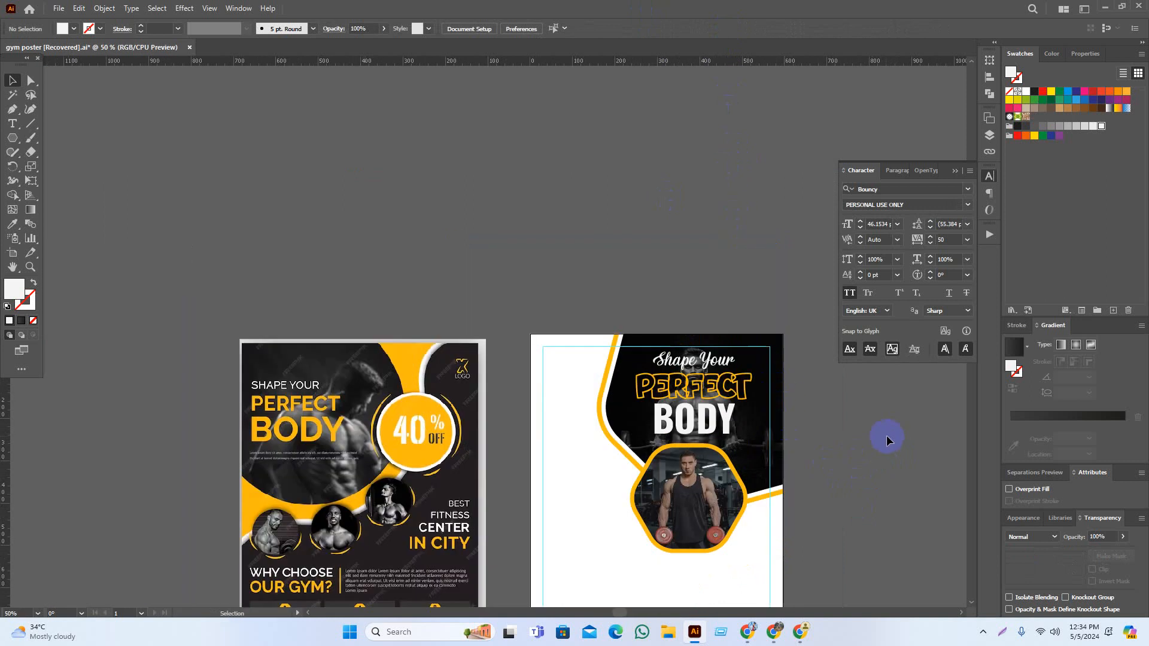
pyautogui.click(209, 8)
pyautogui.click(261, 81)
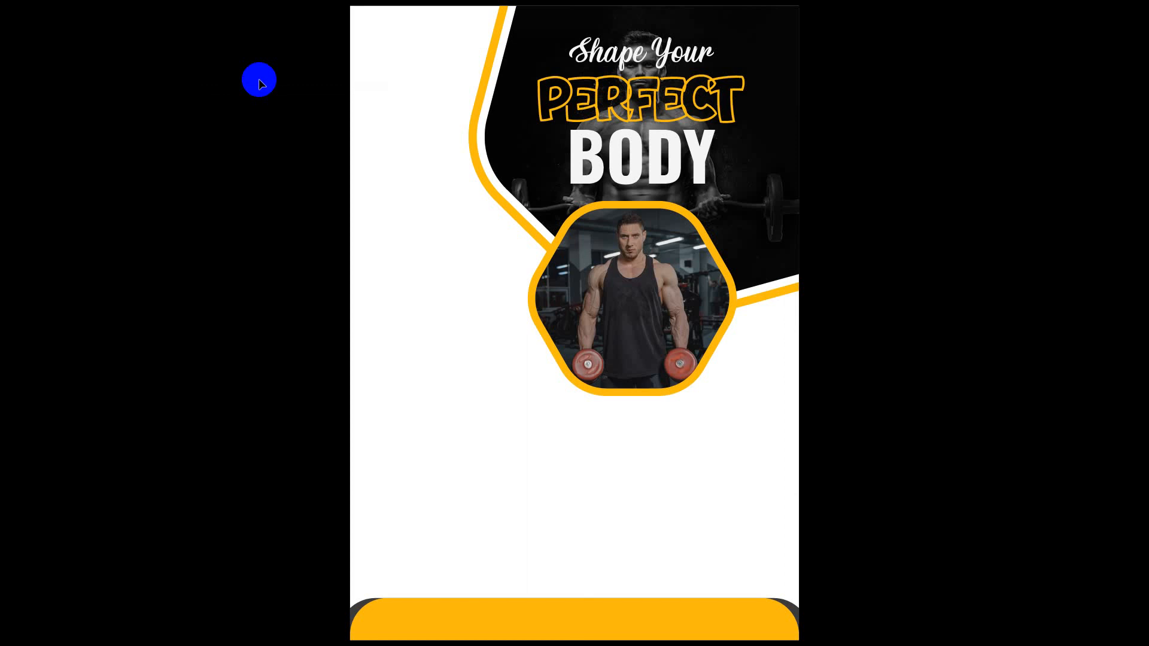
pyautogui.press('Escape')
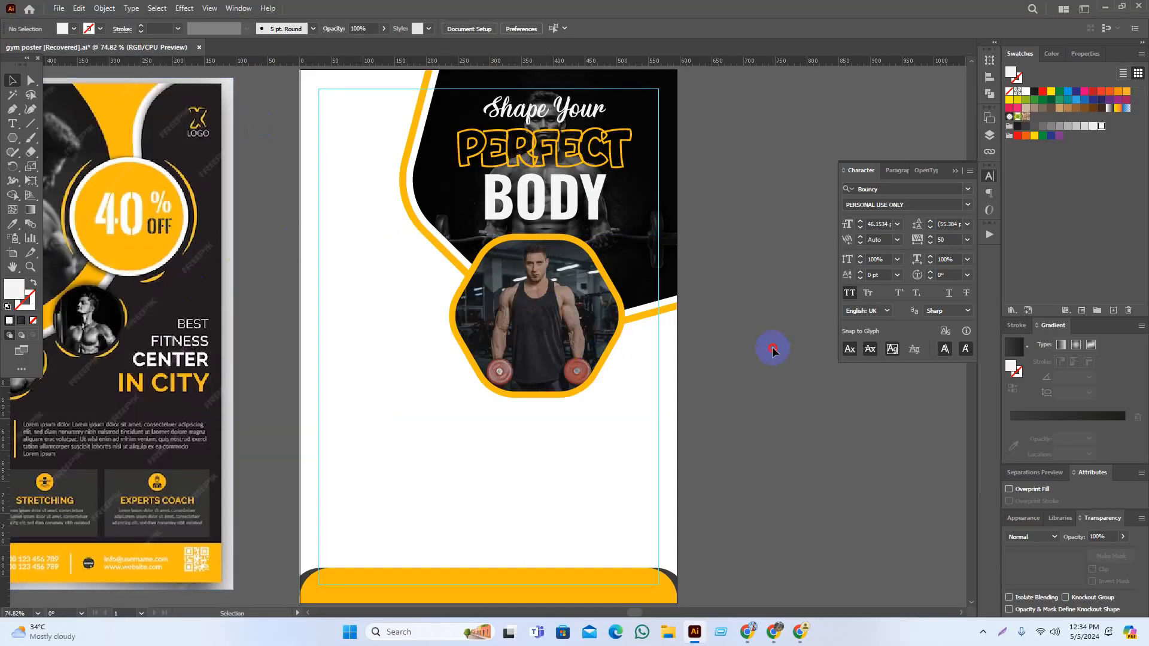
# Set the opacity of the Multiply gradient overlay on the main photo to 80%
pyautogui.click(670, 217)
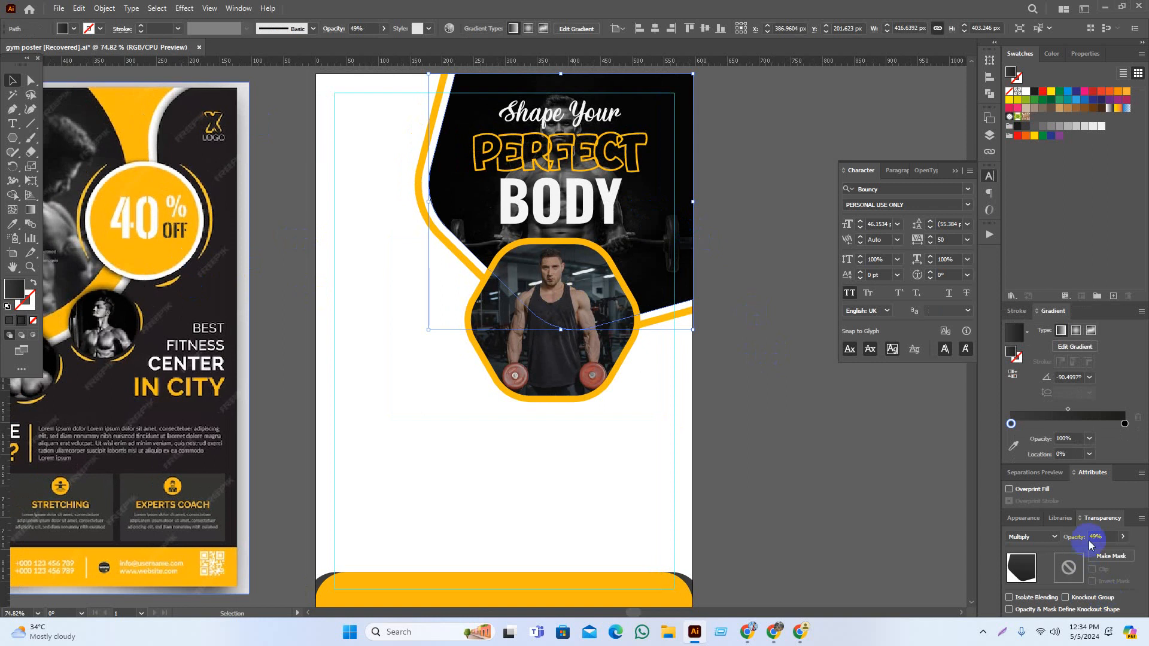
pyautogui.moveTo(1109, 551); pyautogui.dragTo(1114, 554)
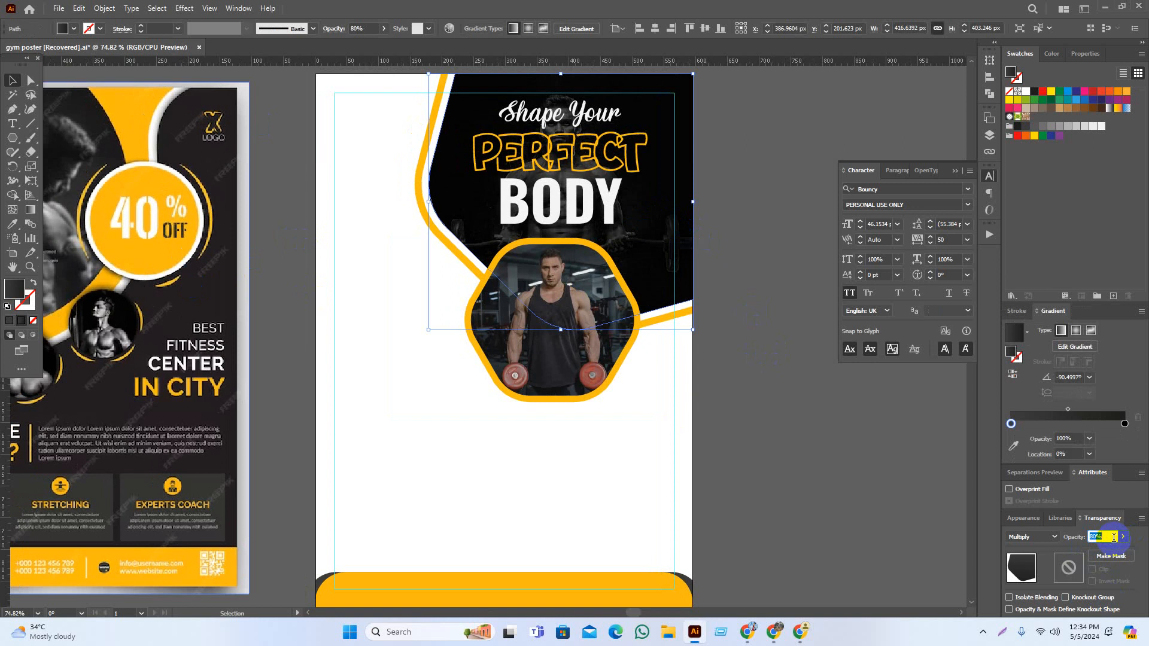
pyautogui.click(830, 455)
pyautogui.moveTo(817, 463); pyautogui.dragTo(881, 457)
pyautogui.scroll(-1, 854, 446)
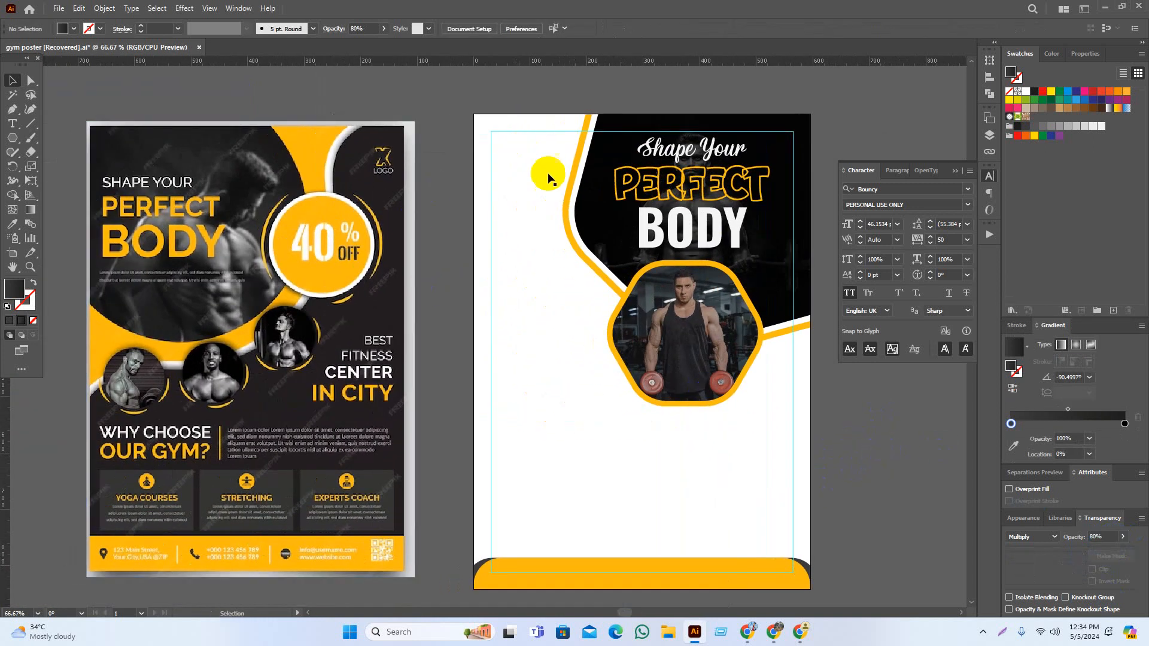
# Select the dark gradient overlay shape covering the main photo
pyautogui.moveTo(534, 90); pyautogui.dragTo(562, 159)
pyautogui.scroll(1, 595, 207)
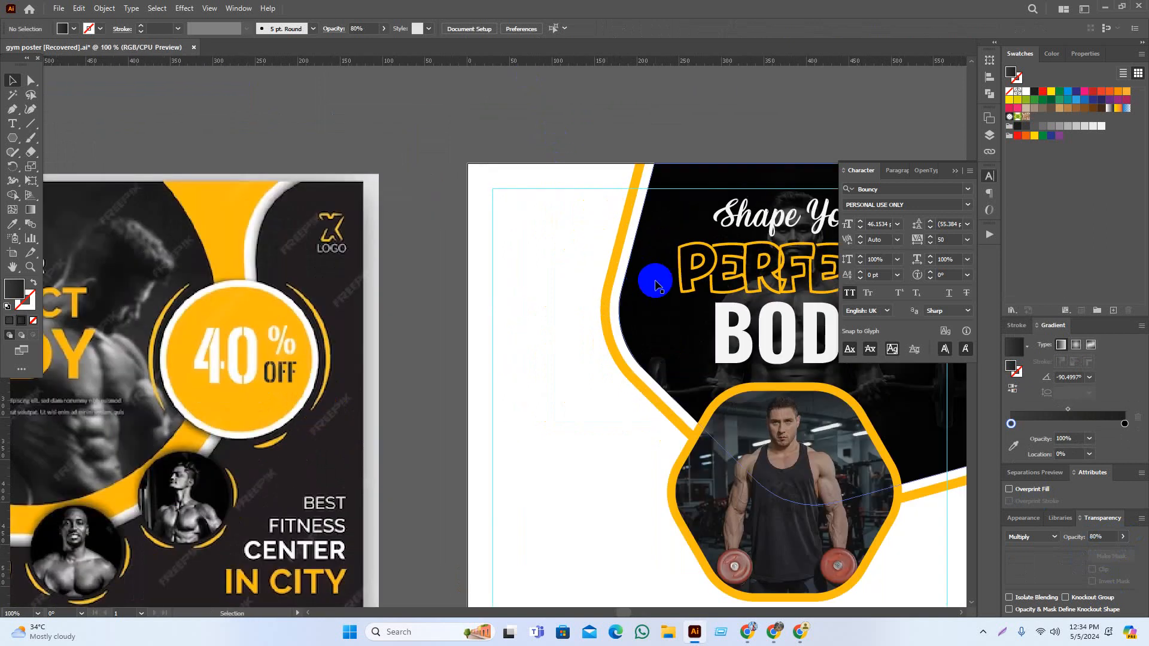
pyautogui.moveTo(612, 273); pyautogui.dragTo(605, 272)
pyautogui.click(666, 310)
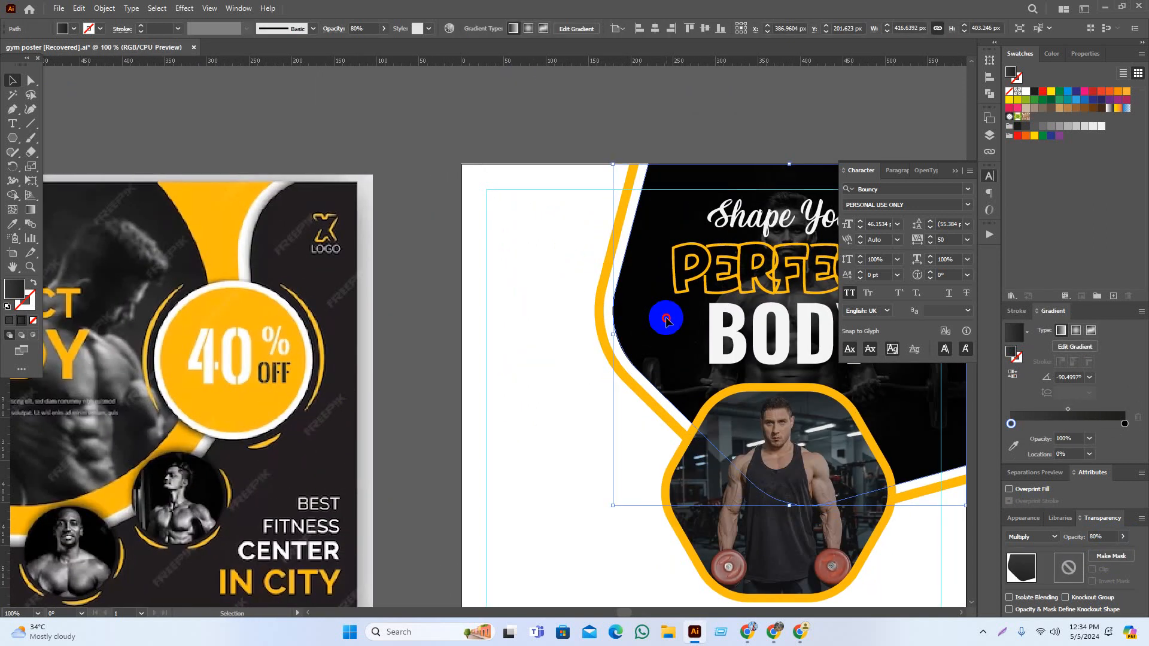
# Duplicate the dark rounded panel shape off the artboard, rotate the copy and place it over the poster's upper-left corner
pyautogui.moveTo(668, 319); pyautogui.dragTo(452, 176)
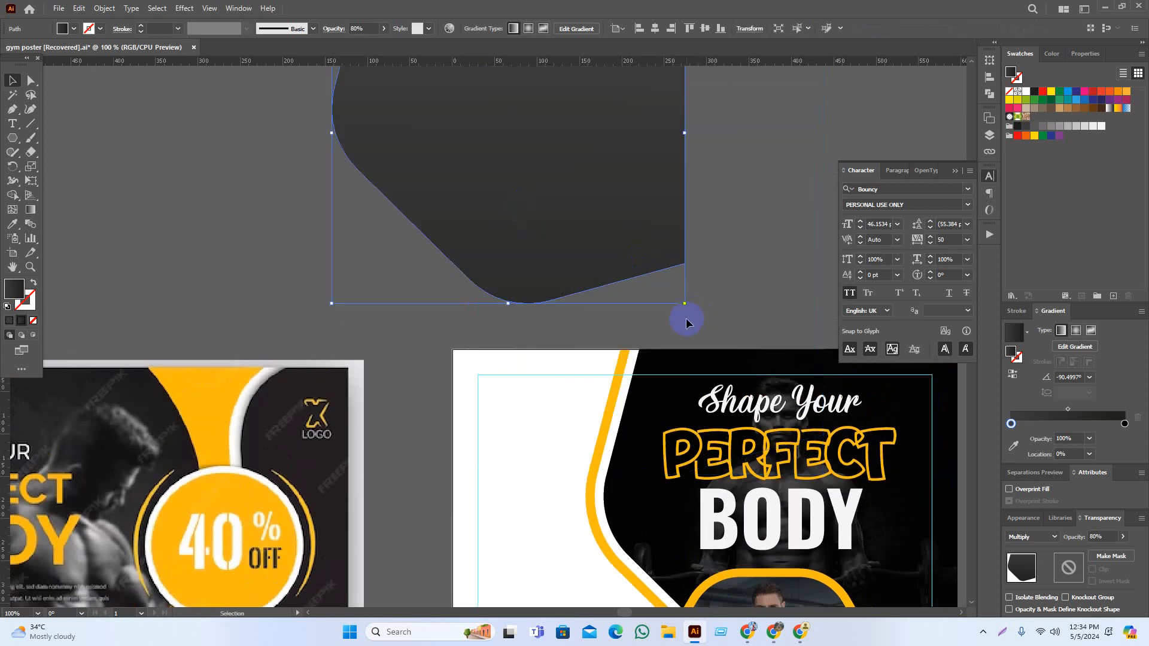
pyautogui.moveTo(686, 309); pyautogui.dragTo(699, 156)
pyautogui.click(683, 221)
pyautogui.moveTo(579, 217); pyautogui.dragTo(541, 261)
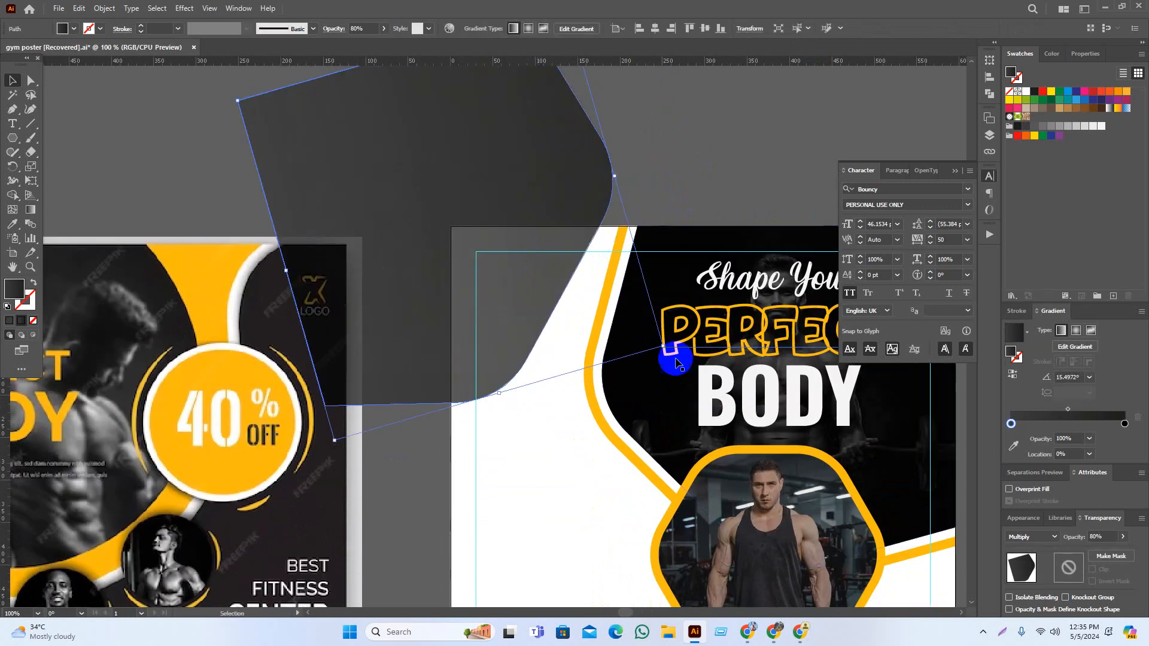
# Fine-tune the copied shape's rotation and position so its edge runs parallel to the white and yellow border beside it
pyautogui.moveTo(668, 349); pyautogui.dragTo(639, 298)
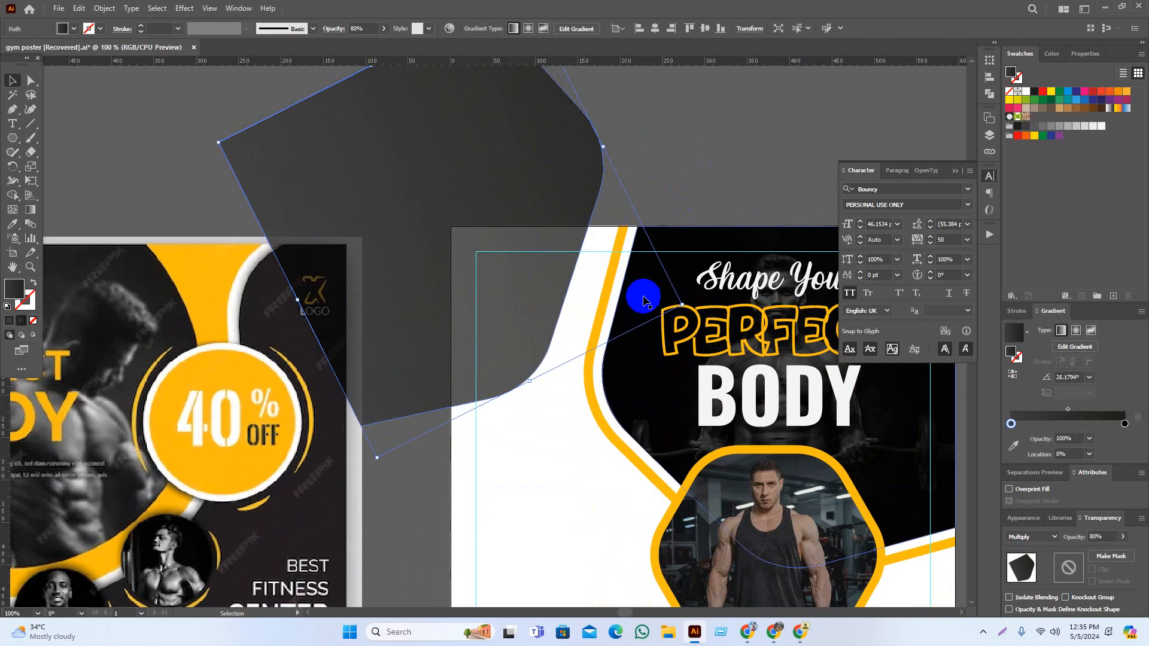
pyautogui.moveTo(520, 310); pyautogui.dragTo(541, 313)
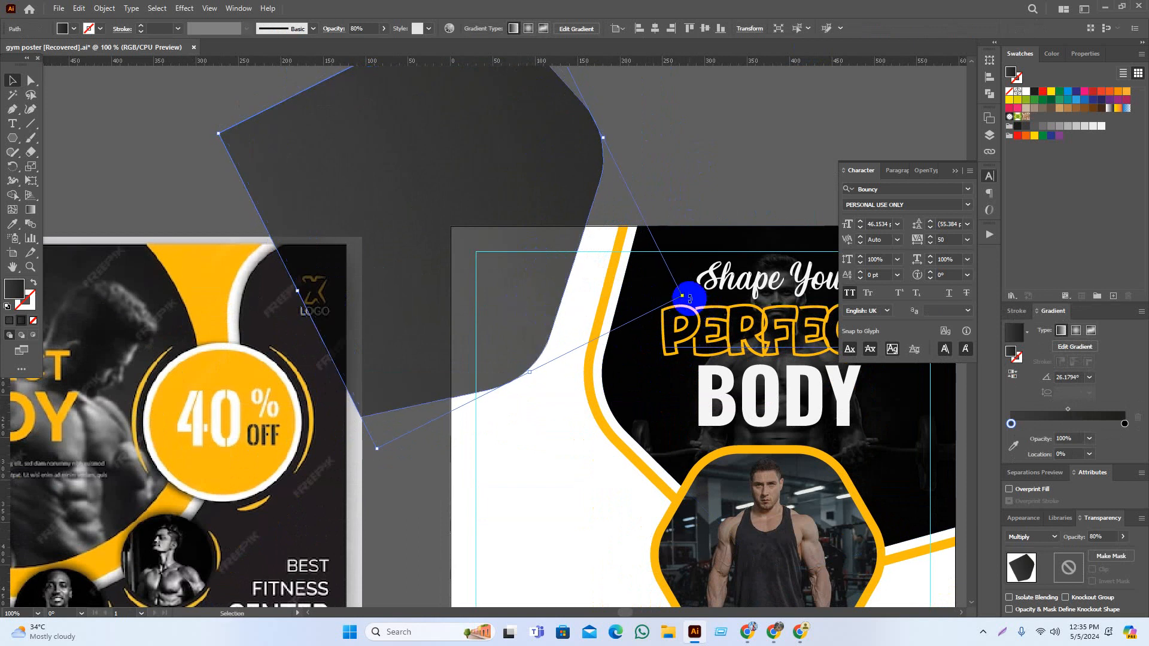
pyautogui.moveTo(689, 299); pyautogui.dragTo(691, 290)
pyautogui.moveTo(513, 313); pyautogui.dragTo(519, 312)
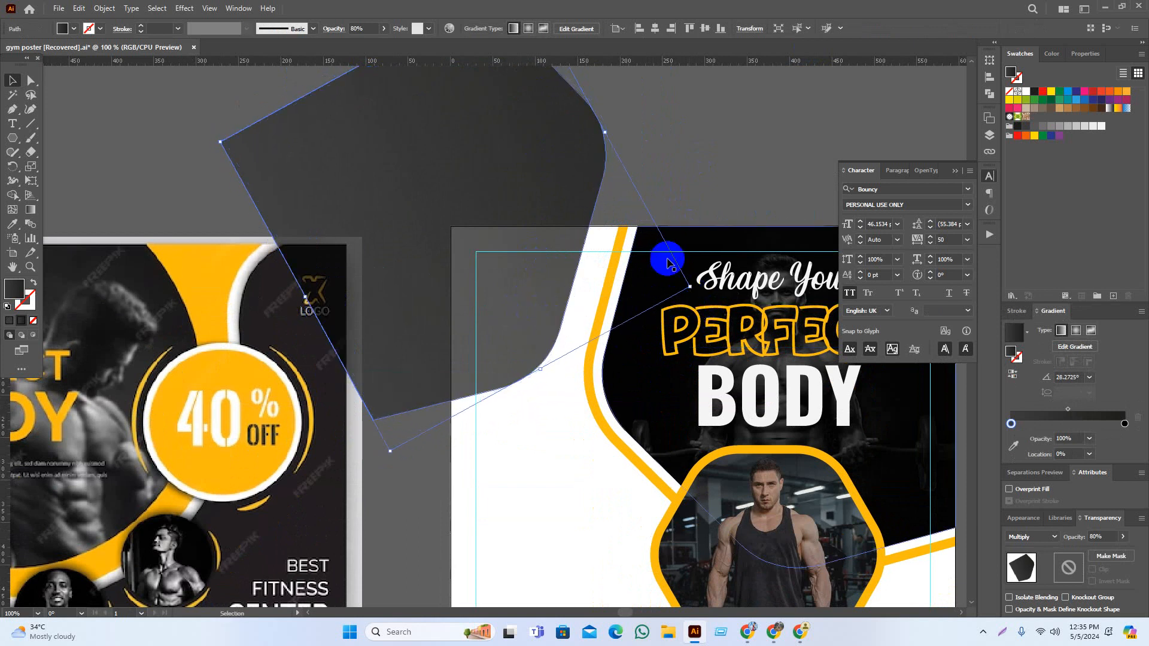
pyautogui.click(723, 187)
pyautogui.moveTo(723, 188); pyautogui.dragTo(692, 193)
pyautogui.moveTo(507, 312)
pyautogui.mouseDown()
pyautogui.moveTo(516, 294)
pyautogui.moveTo(509, 327)
pyautogui.mouseUp()
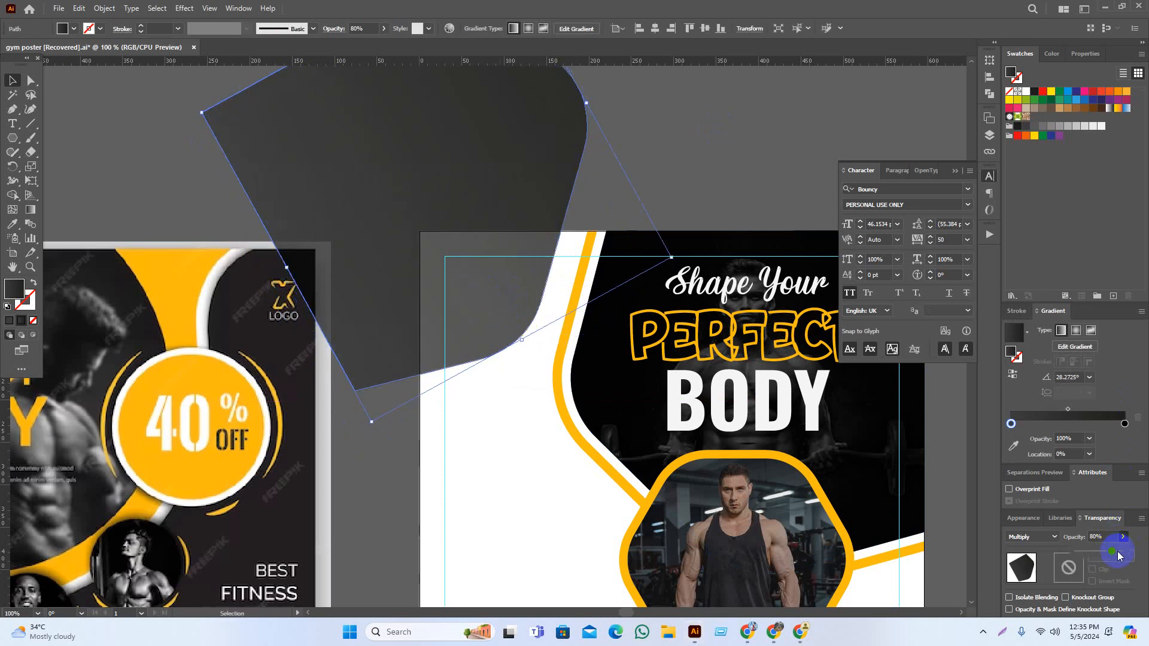
# Set the copied corner shape's opacity to 100%
pyautogui.moveTo(1116, 552); pyautogui.dragTo(1137, 552)
pyautogui.click(751, 131)
pyautogui.moveTo(750, 131); pyautogui.dragTo(736, 157)
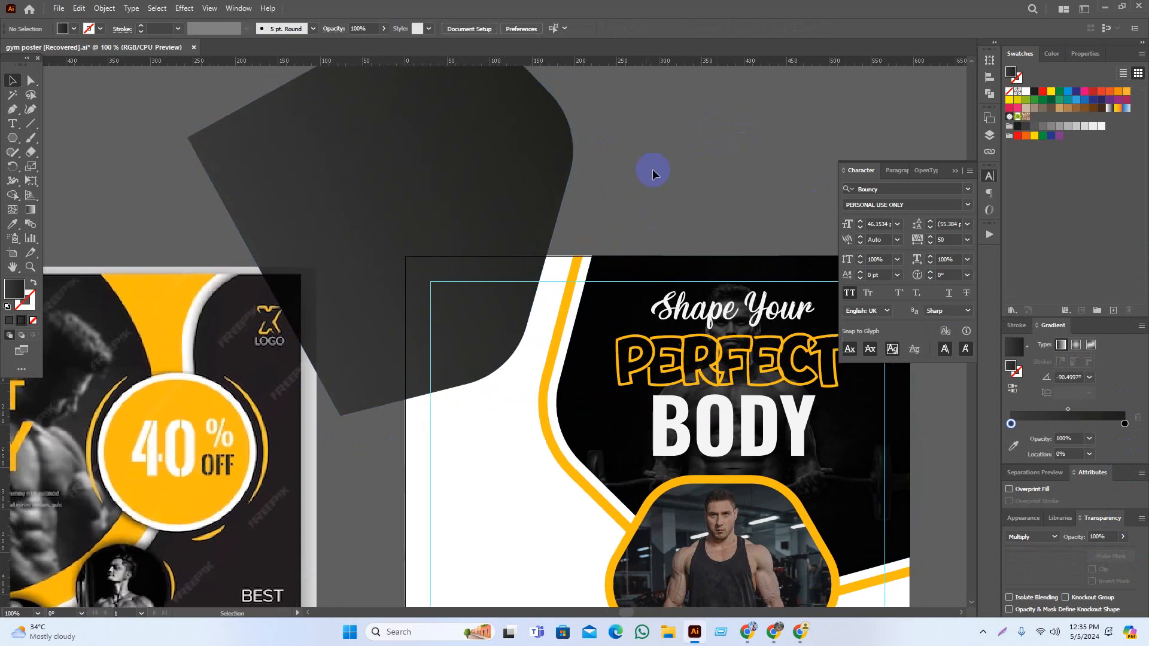
# Redraw the corner shape's gradient vertically at -90°
pyautogui.click(480, 298)
pyautogui.press('g')
pyautogui.moveTo(453, 429); pyautogui.dragTo(460, 477)
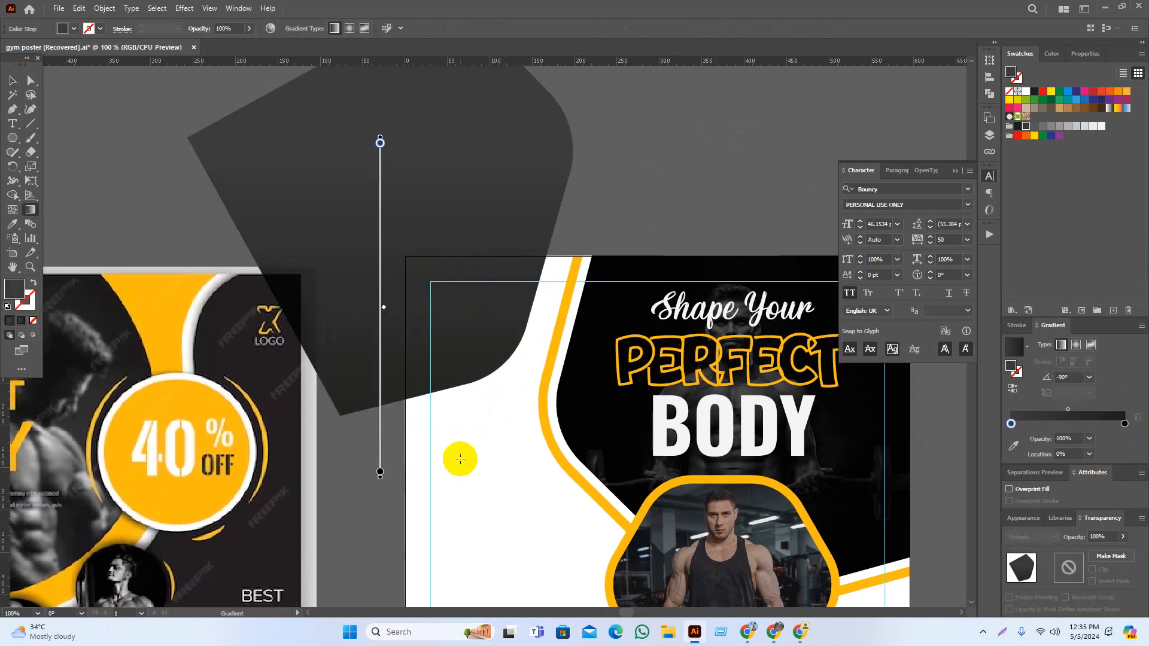
pyautogui.press('v')
pyautogui.click(713, 185)
pyautogui.moveTo(604, 230); pyautogui.dragTo(608, 240)
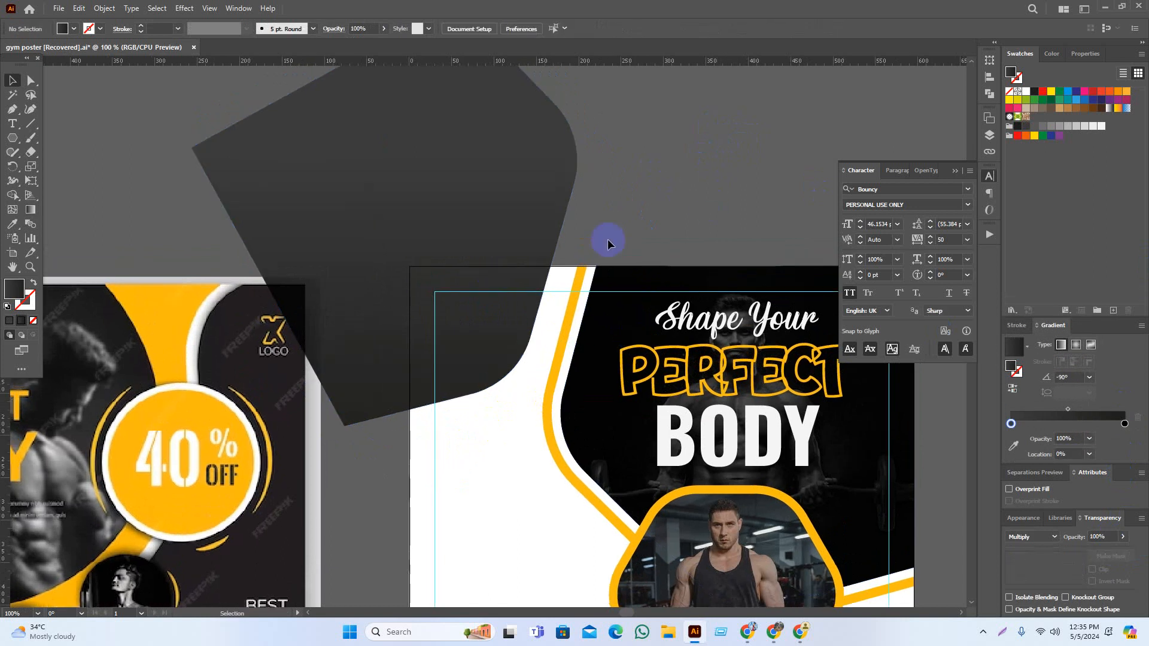
# Sample the dark background colour beside the reference poster's logo as the corner shape's solid fill
pyautogui.scroll(1, 473, 351)
pyautogui.click(485, 311)
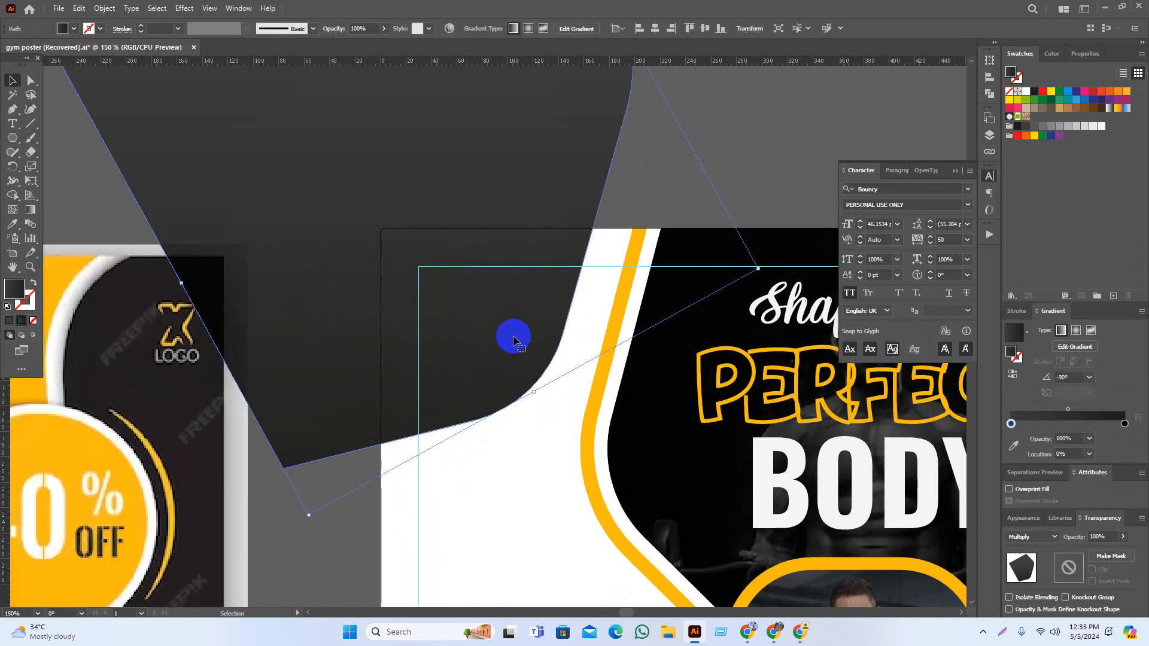
pyautogui.press('i')
pyautogui.click(200, 387)
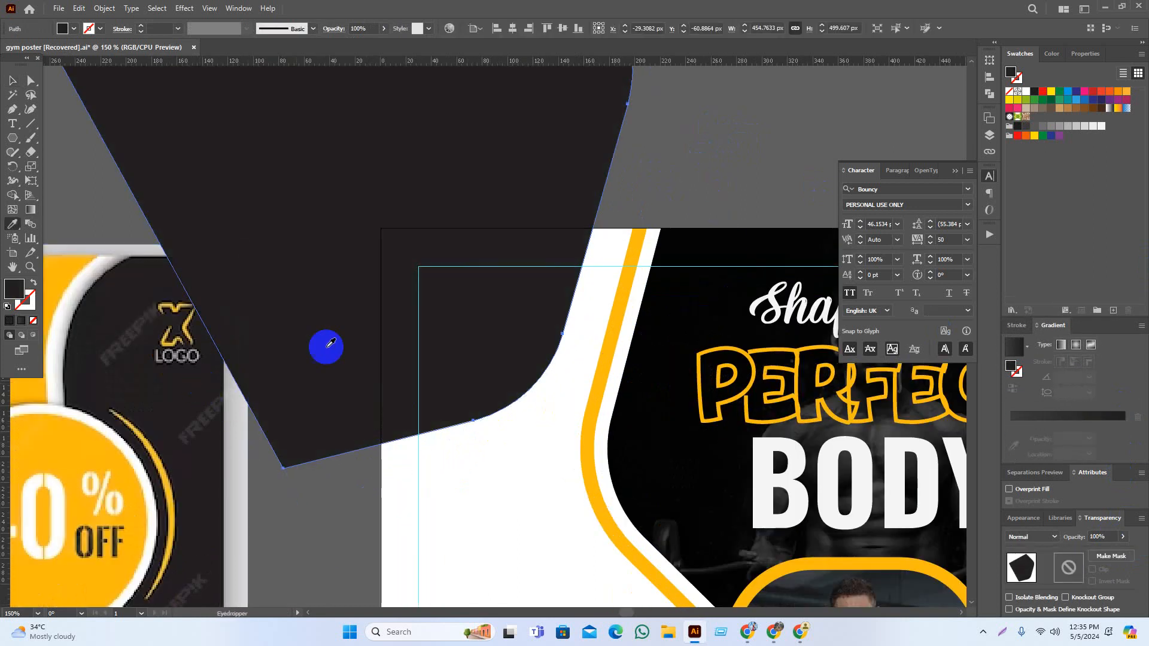
pyautogui.press('v')
pyautogui.click(758, 128)
pyautogui.moveTo(759, 128); pyautogui.dragTo(761, 133)
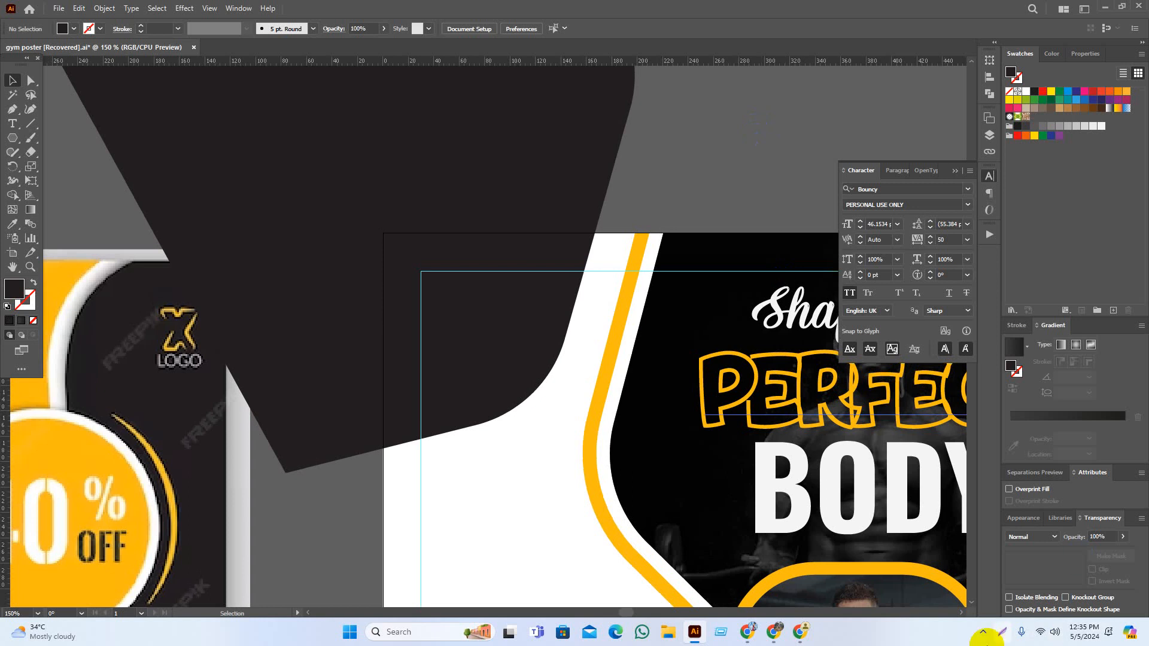
pyautogui.click(985, 629)
pyautogui.click(977, 574)
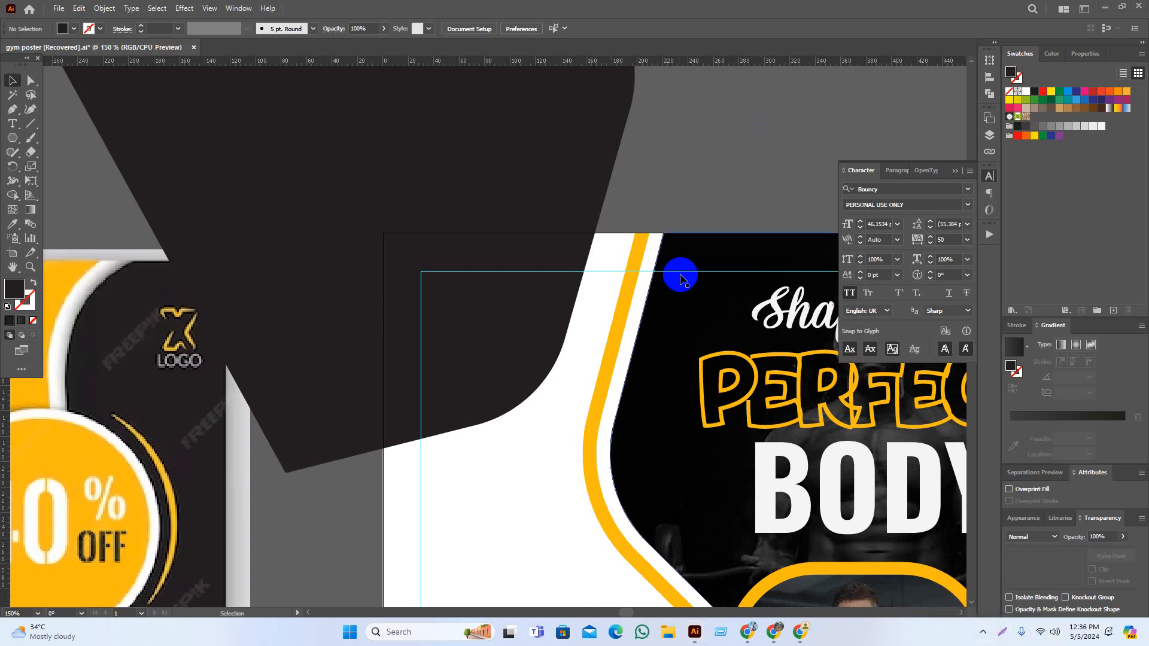
# Shift the dark corner shape slightly down and to the right on the poster
pyautogui.moveTo(712, 200); pyautogui.dragTo(621, 225)
pyautogui.click(436, 395)
pyautogui.moveTo(433, 395); pyautogui.dragTo(454, 385)
pyautogui.click(678, 193)
pyautogui.scroll(-1, 678, 193)
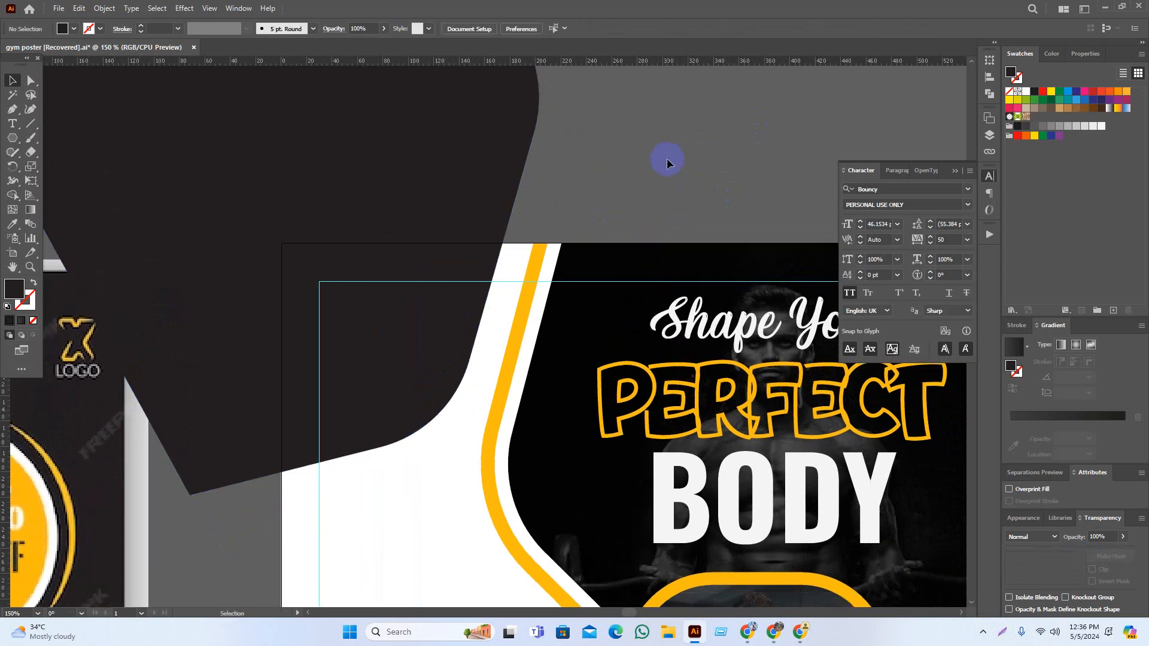
# Duplicate the dark corner shape slightly up and to the left, and fill the copy with the border's sampled yellow
pyautogui.moveTo(383, 380); pyautogui.dragTo(367, 341)
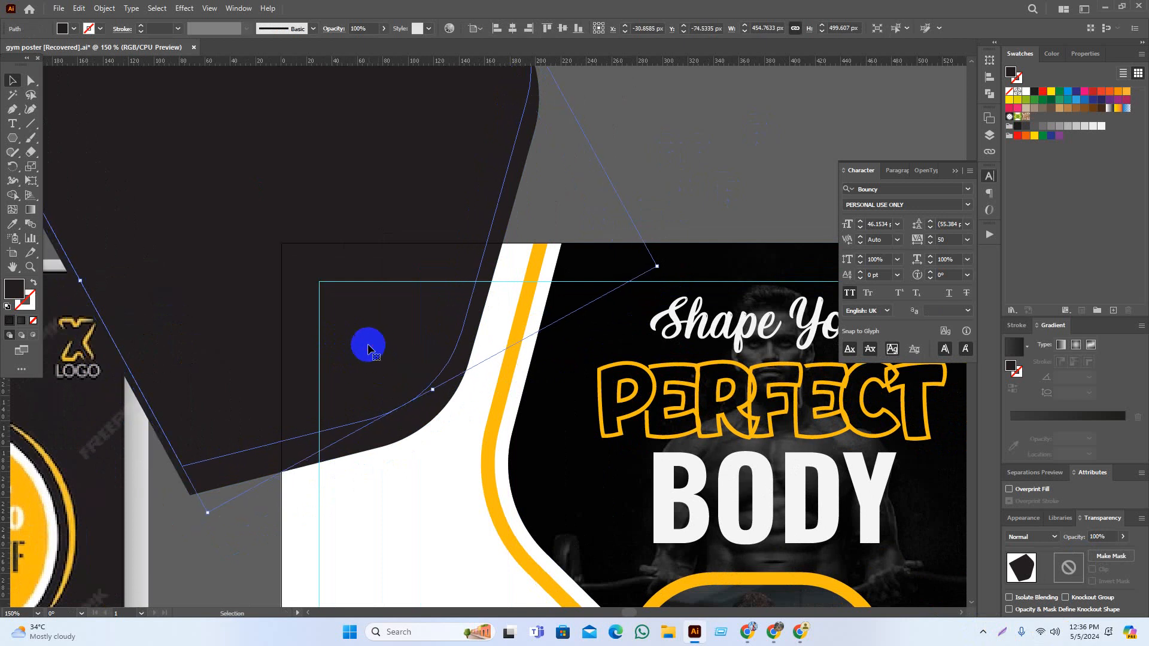
pyautogui.press('i')
pyautogui.click(511, 350)
pyautogui.press('v')
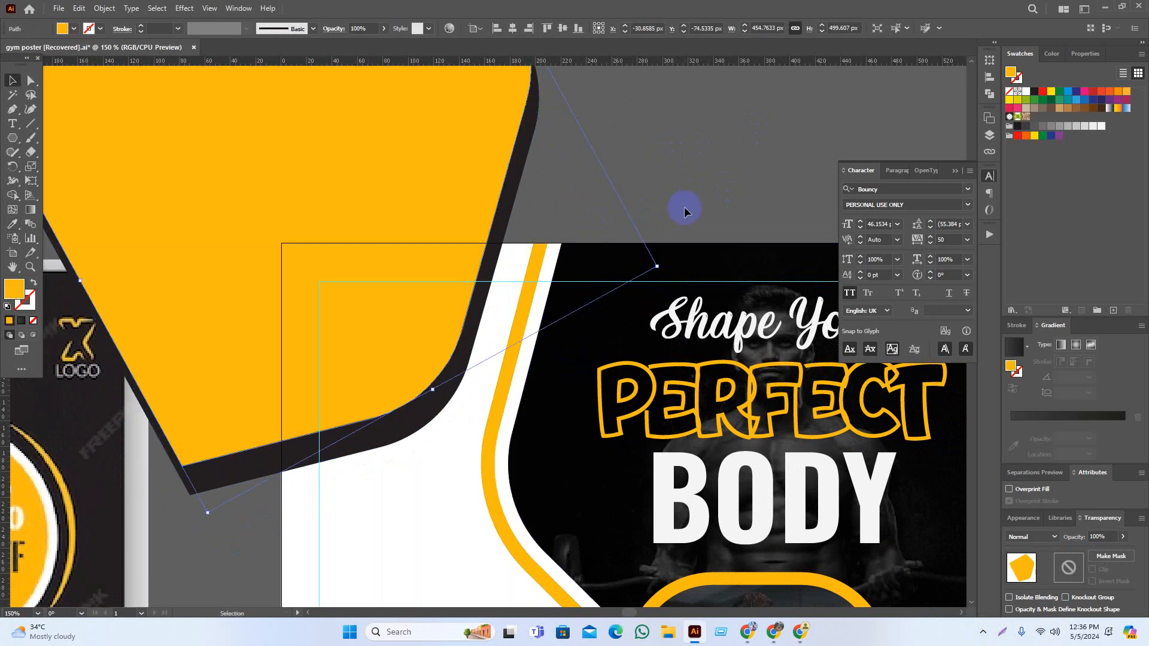
pyautogui.click(684, 208)
pyautogui.press('space')
pyautogui.moveTo(655, 134); pyautogui.dragTo(659, 126)
pyautogui.scroll(-1, 607, 277)
pyautogui.moveTo(639, 171); pyautogui.dragTo(594, 182)
pyautogui.scroll(1, 456, 312)
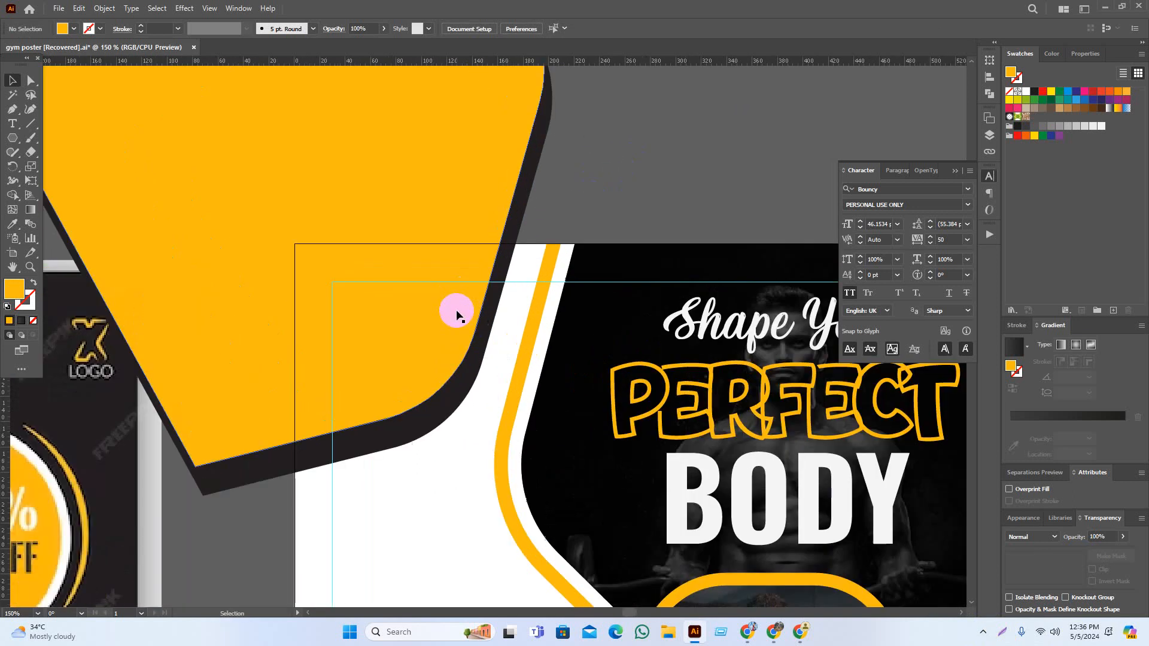
# Fill the dark shape beneath the yellow one with the dark grey swatch
pyautogui.click(457, 321)
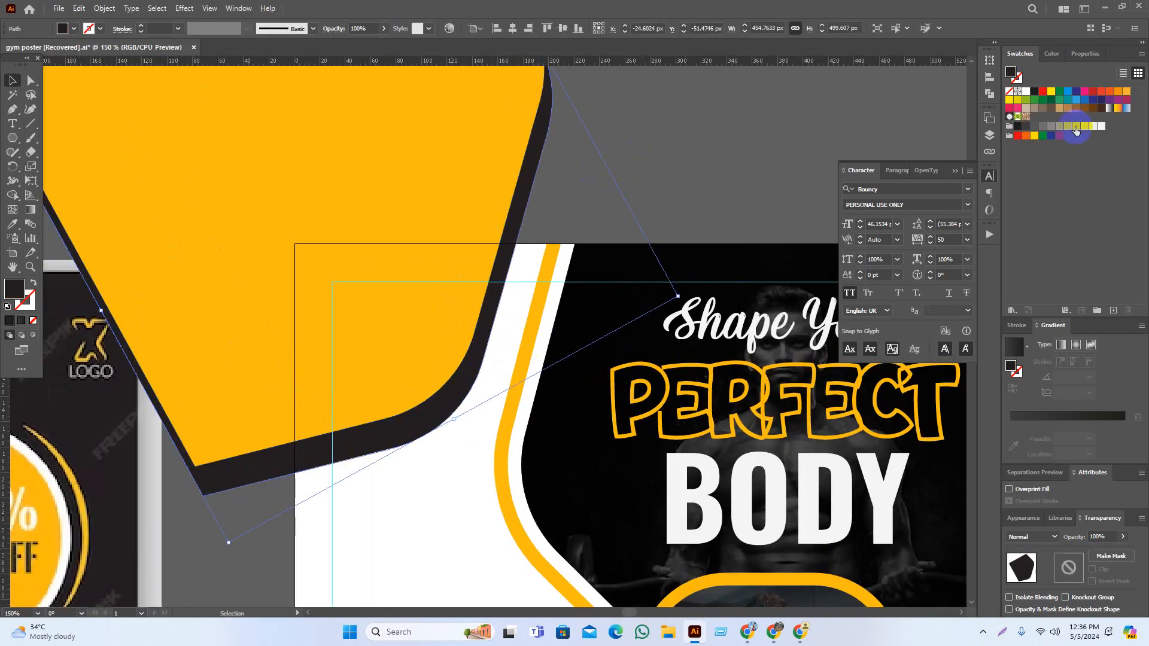
pyautogui.click(1026, 127)
pyautogui.click(695, 177)
pyautogui.press('space')
pyautogui.moveTo(700, 193); pyautogui.dragTo(695, 205)
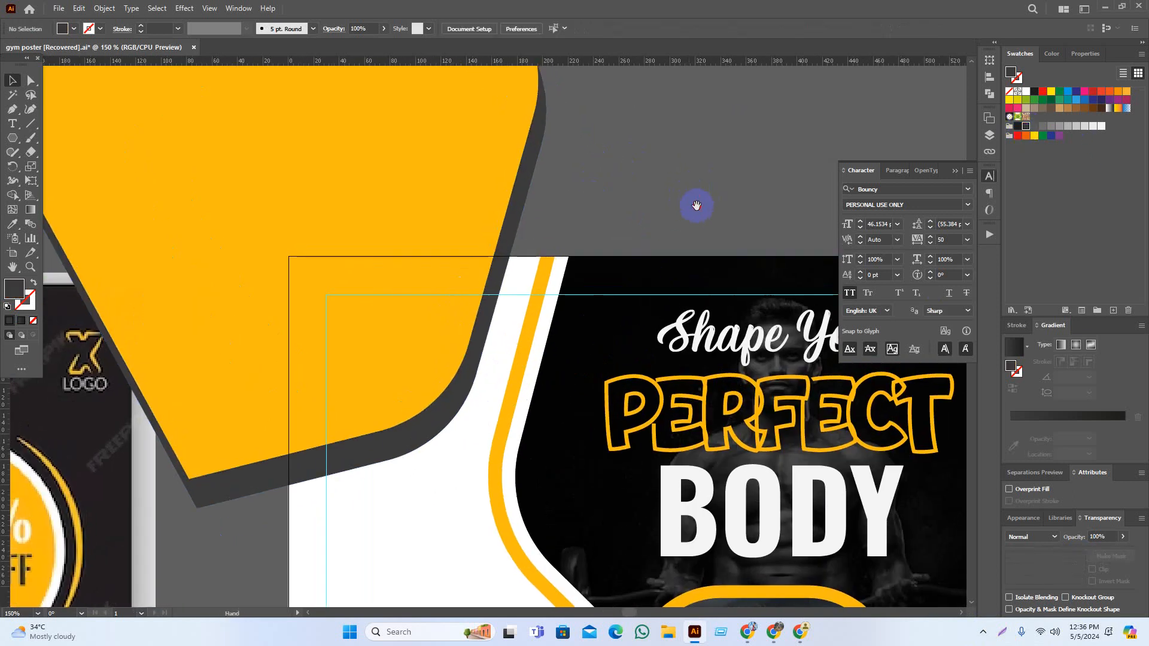
# Move the yellow shape slightly down to narrow the dark grey band along its lower edge
pyautogui.click(360, 259)
pyautogui.moveTo(385, 332); pyautogui.dragTo(384, 337)
pyautogui.click(606, 207)
pyautogui.press('space')
pyautogui.moveTo(606, 207); pyautogui.dragTo(577, 194)
# Nudge the yellow shape slightly up and to the right to even out the dark grey band
pyautogui.click(384, 280)
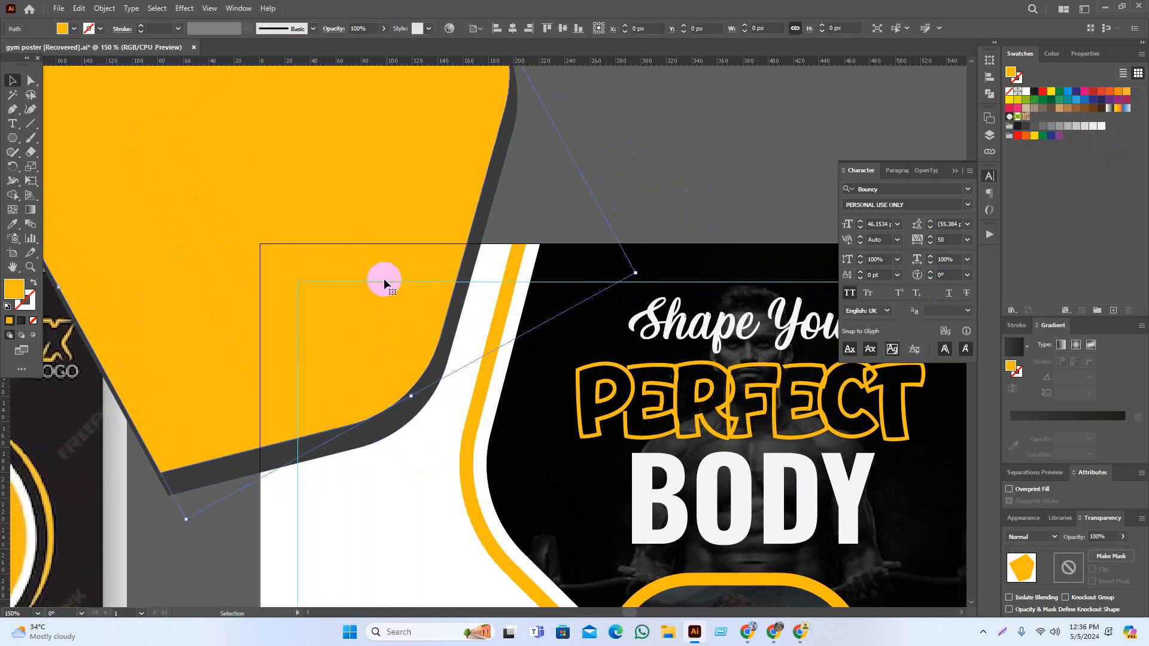
pyautogui.press('Up')
pyautogui.press('Right')
pyautogui.press('Right')
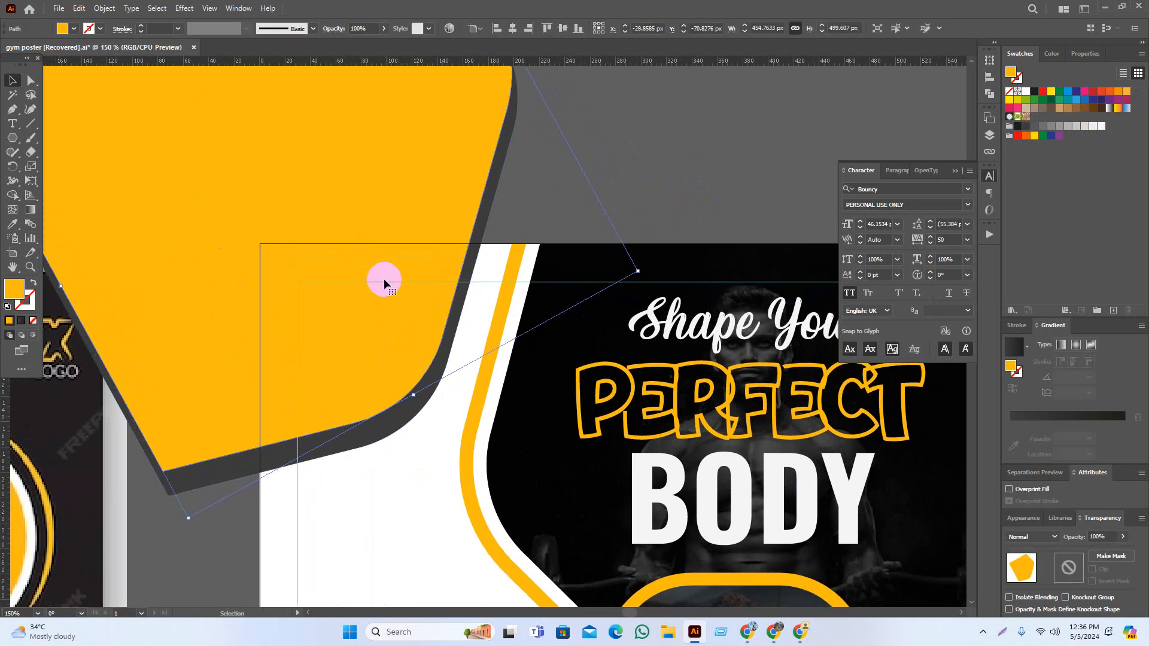
pyautogui.click(635, 190)
pyautogui.scroll(-2, 623, 209)
pyautogui.press('space')
pyautogui.moveTo(629, 174); pyautogui.dragTo(621, 208)
pyautogui.scroll(2, 622, 209)
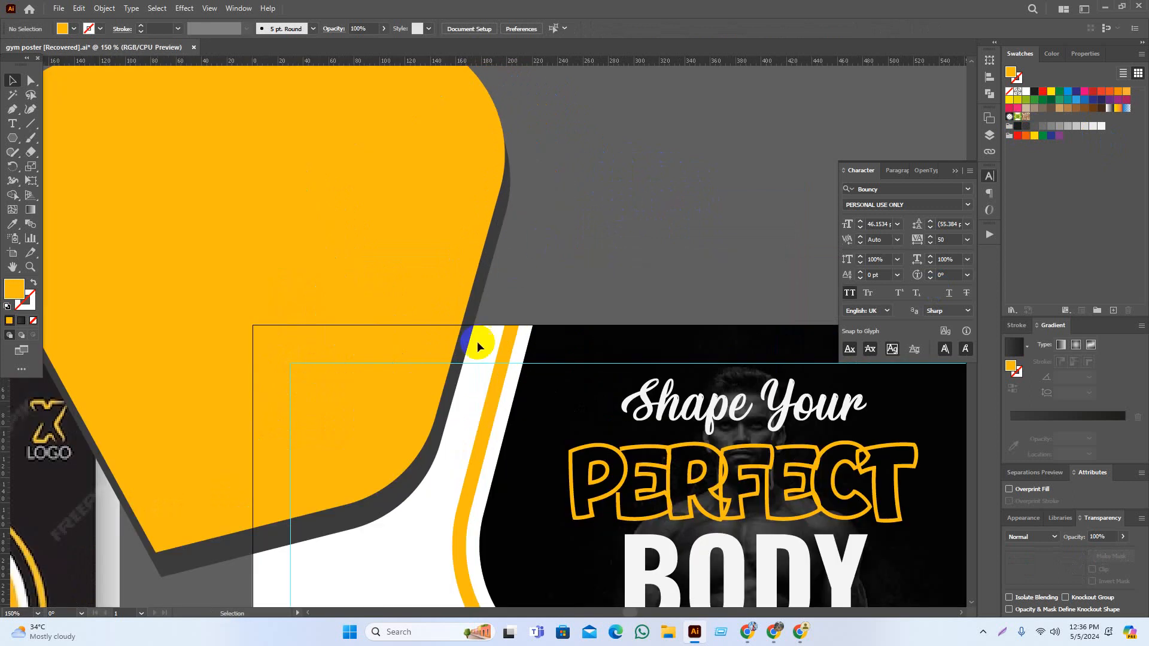
pyautogui.click(460, 366)
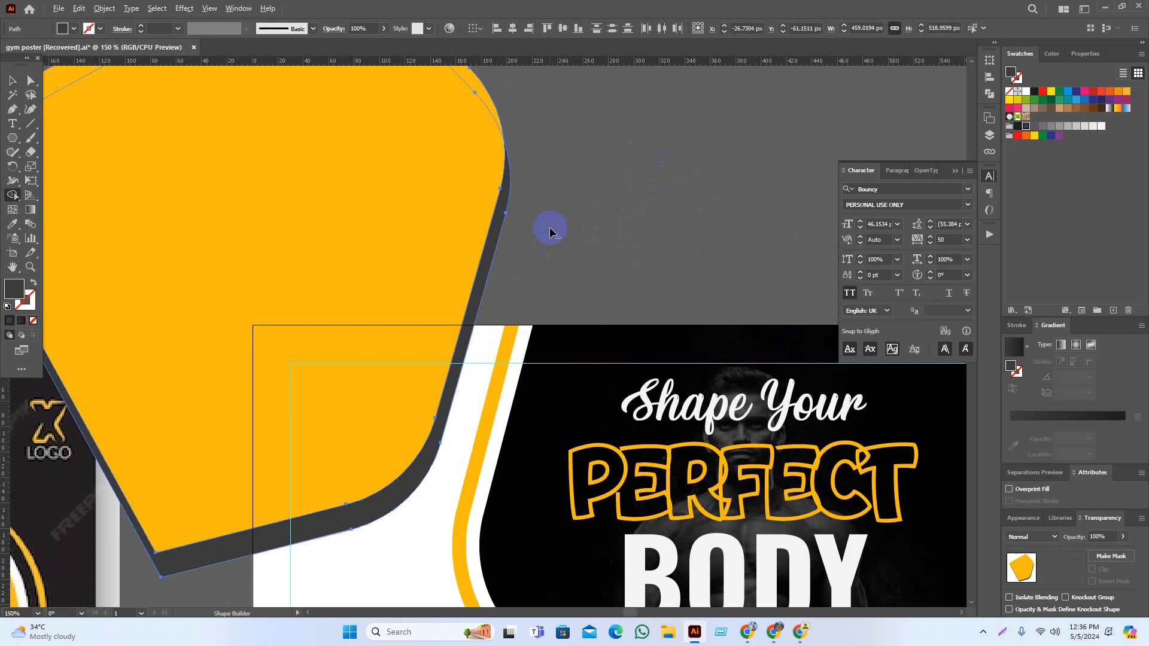
pyautogui.click(422, 461)
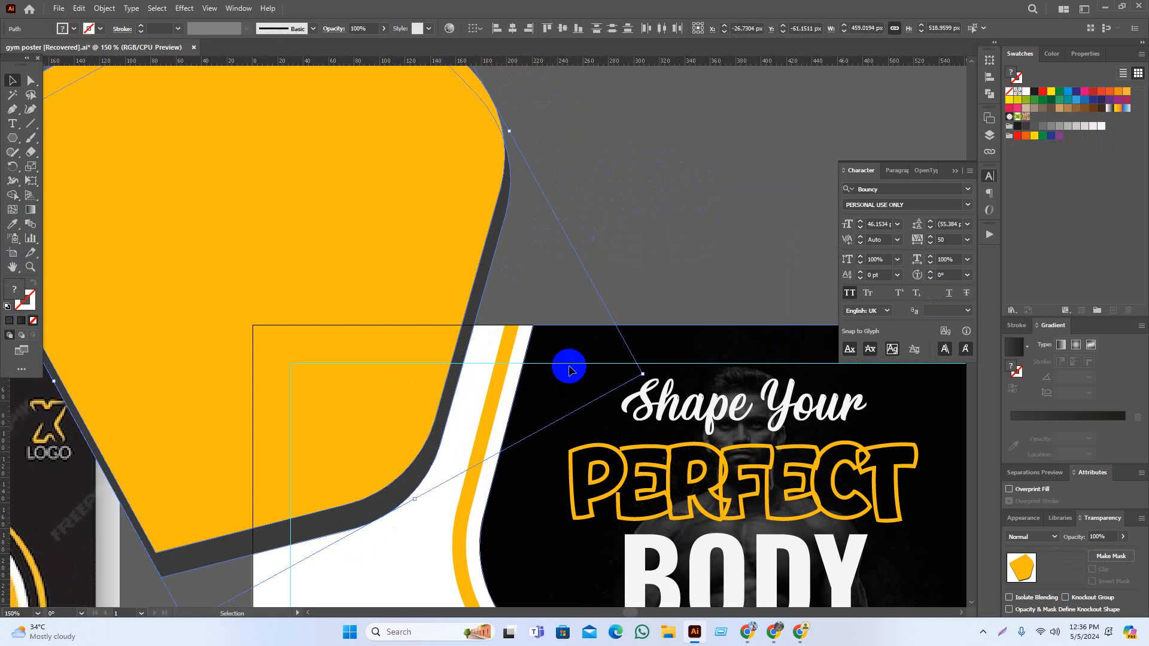
pyautogui.click(599, 301)
pyautogui.moveTo(599, 300); pyautogui.dragTo(643, 205)
pyautogui.scroll(-1, 376, 413)
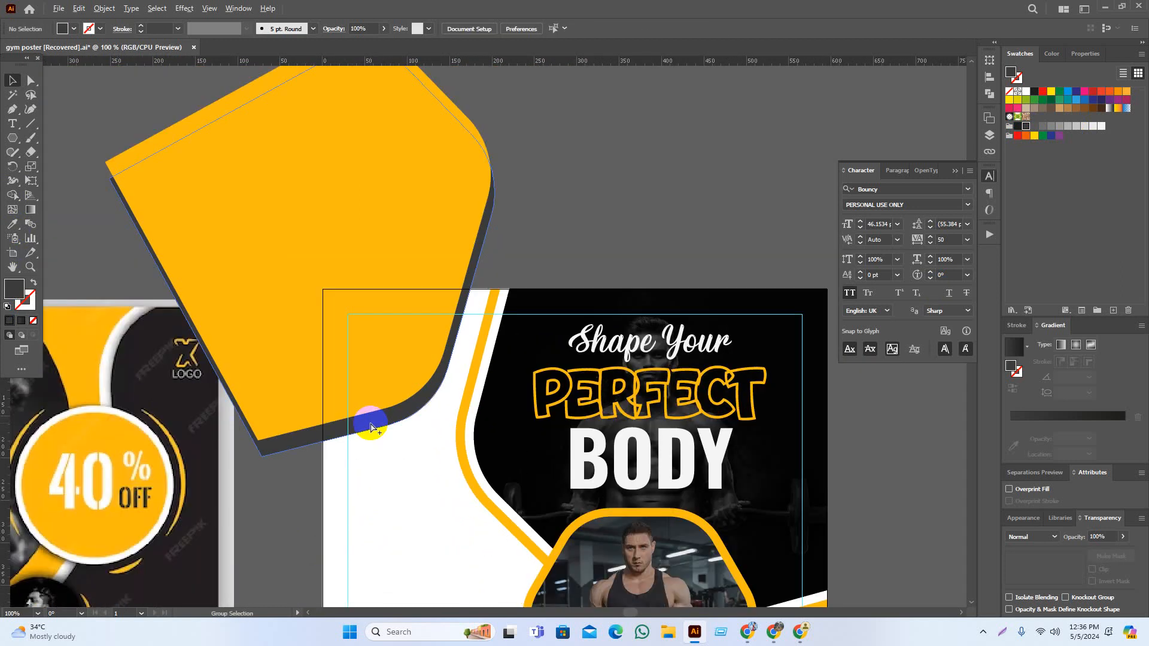
pyautogui.click(371, 427)
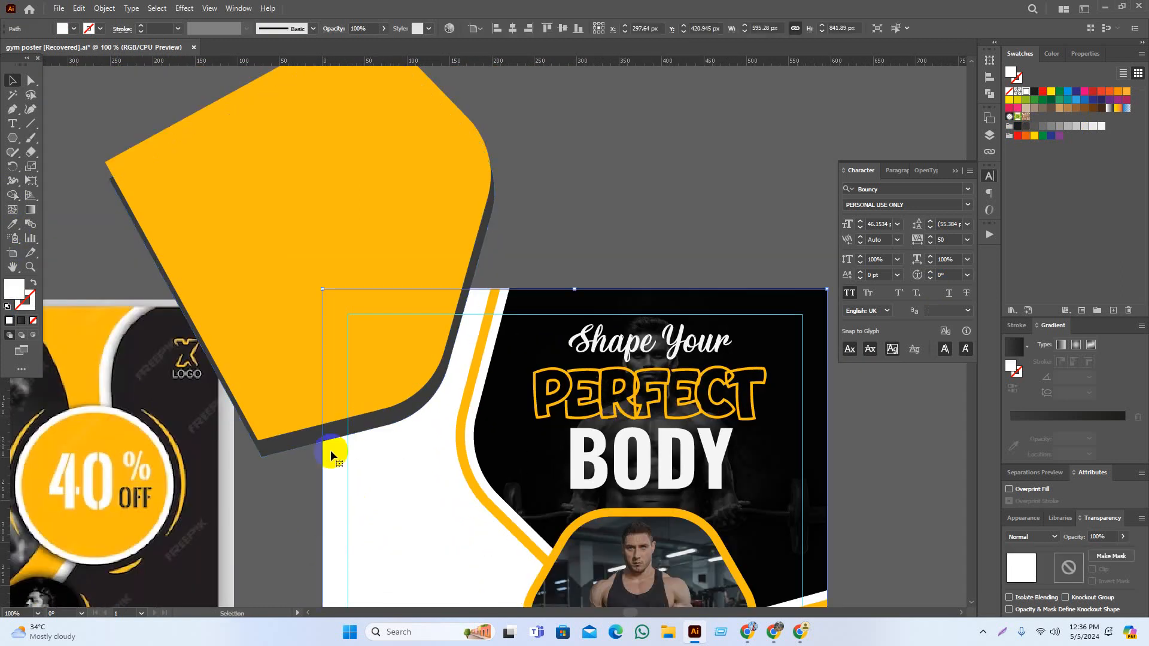
pyautogui.click(578, 226)
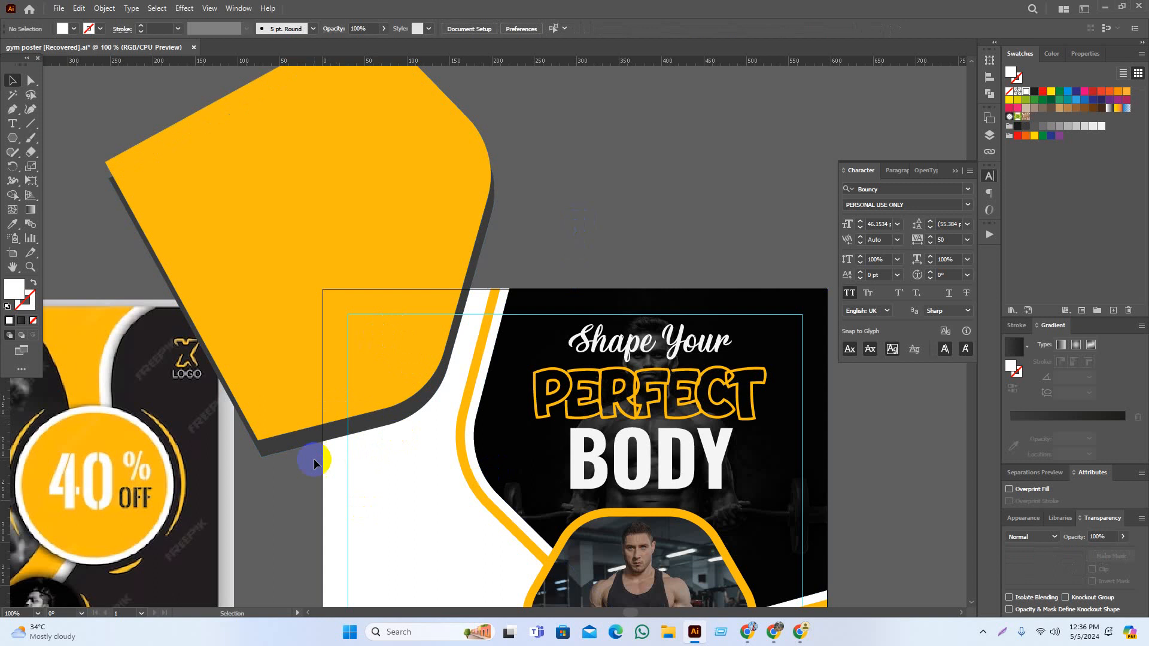
# Cut away the parts of the yellow and dark grey shapes outside the white page rectangle with the Shape Builder tool
pyautogui.click(349, 404)
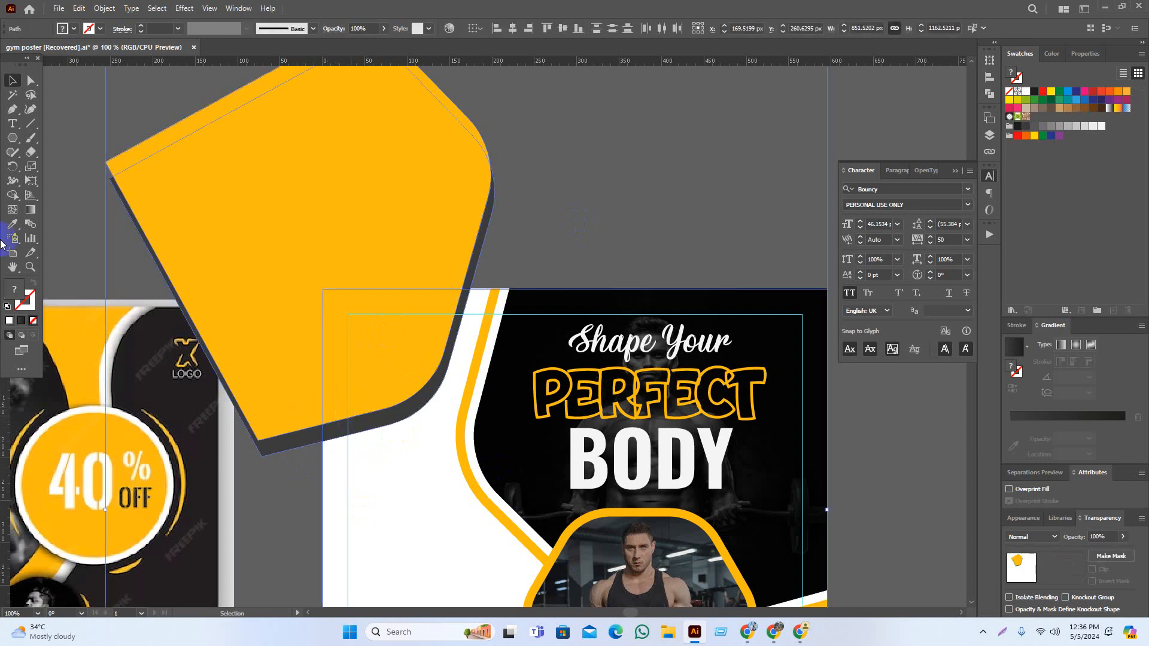
pyautogui.click(27, 196)
pyautogui.keyDown('alt'); pyautogui.click(257, 366); pyautogui.keyUp('alt')
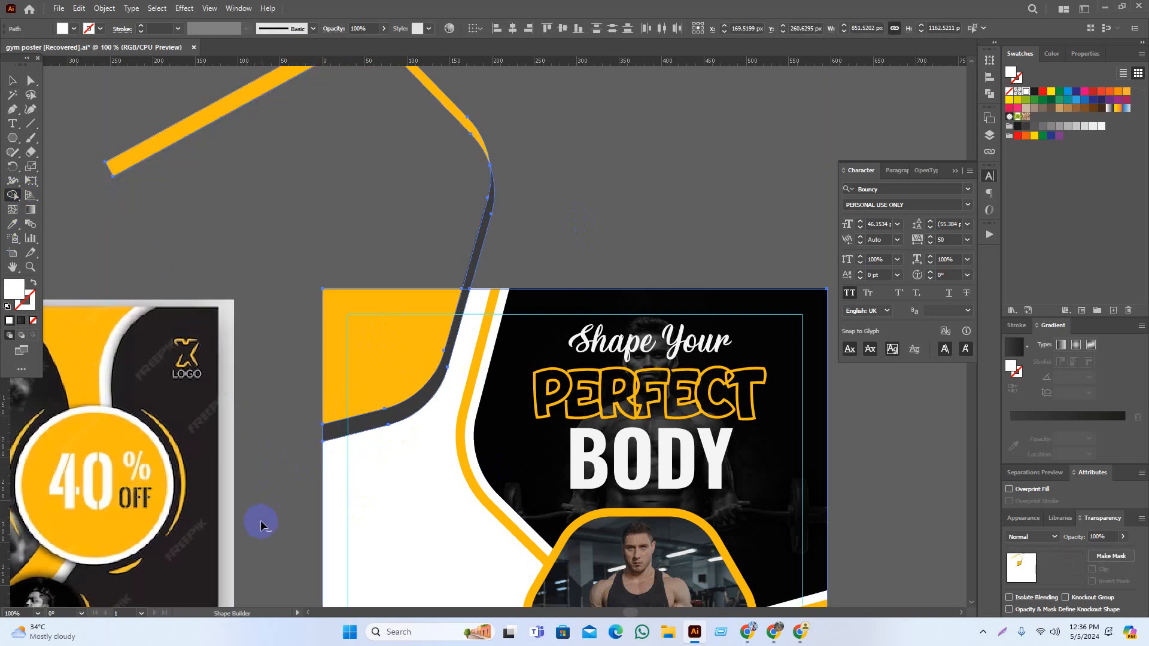
pyautogui.keyDown('alt'); pyautogui.moveTo(428, 157); pyautogui.dragTo(537, 235); pyautogui.keyUp('alt')
pyautogui.keyDown('alt'); pyautogui.moveTo(551, 123); pyautogui.dragTo(264, 104); pyautogui.keyUp('alt')
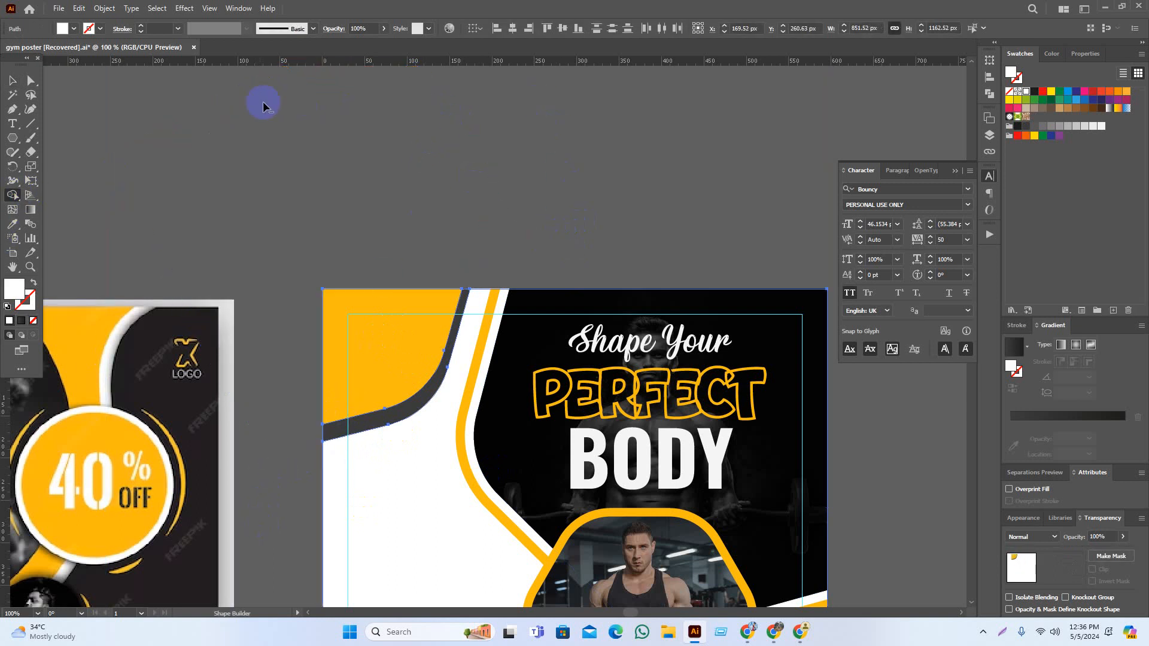
pyautogui.press('v')
pyautogui.click(526, 146)
pyautogui.moveTo(480, 179); pyautogui.dragTo(500, 138)
pyautogui.scroll(-1, 391, 314)
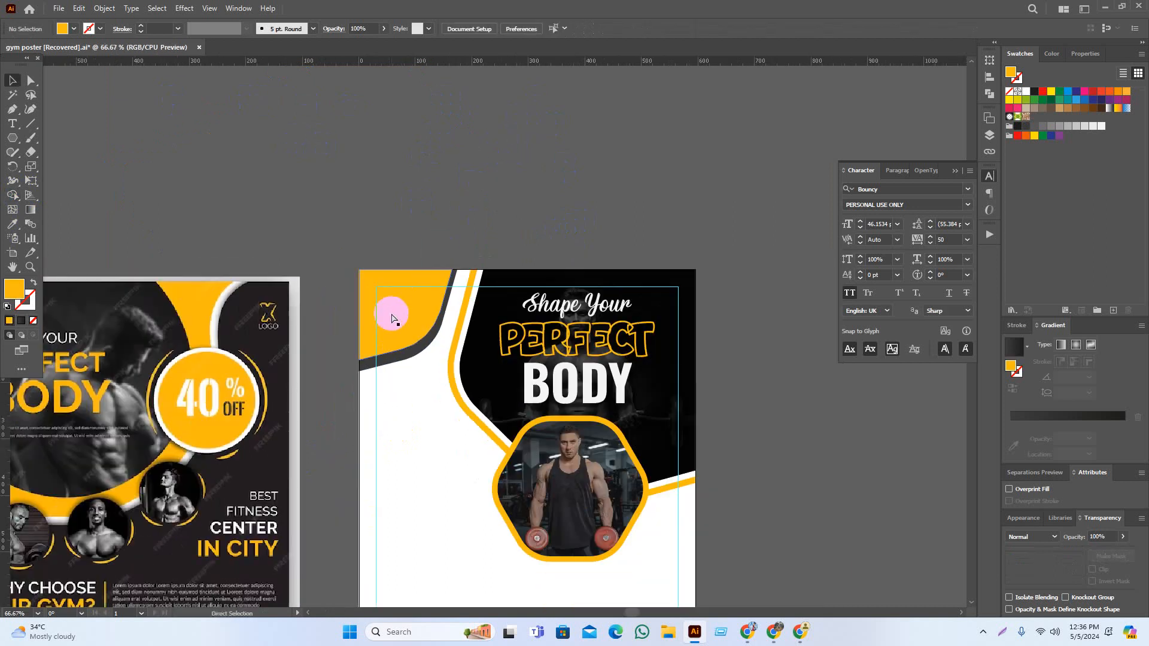
# Add the text GYM in the upper part of the yellow corner shape
pyautogui.scroll(2, 386, 323)
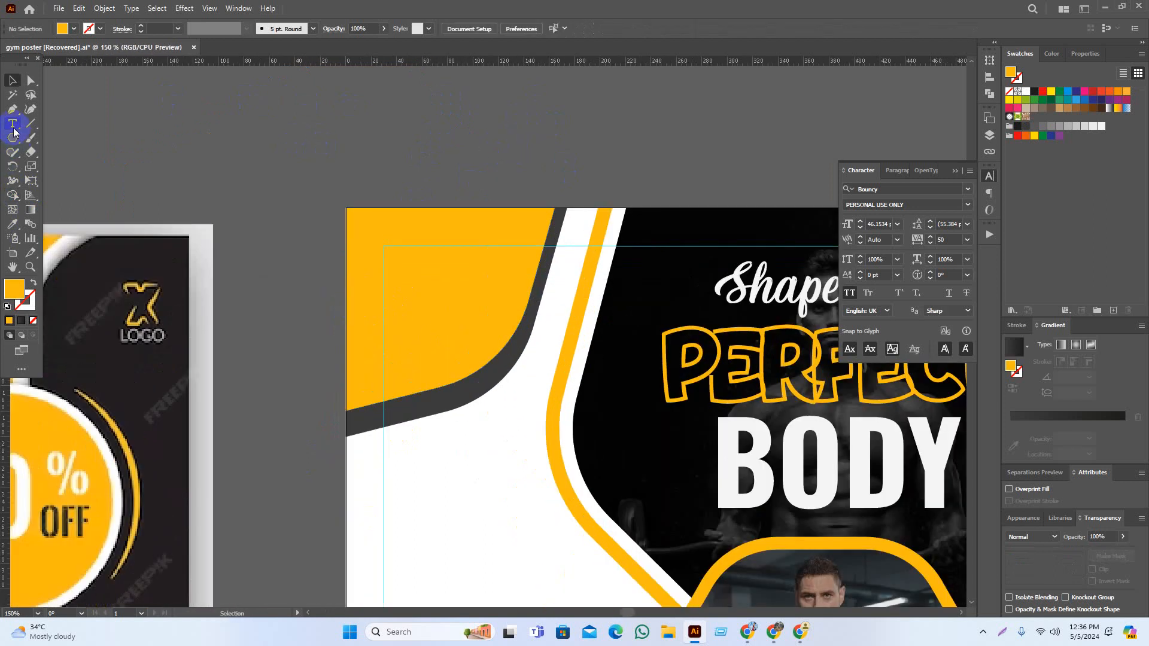
pyautogui.scroll(-1, 453, 264)
pyautogui.moveTo(248, 282); pyautogui.dragTo(298, 299)
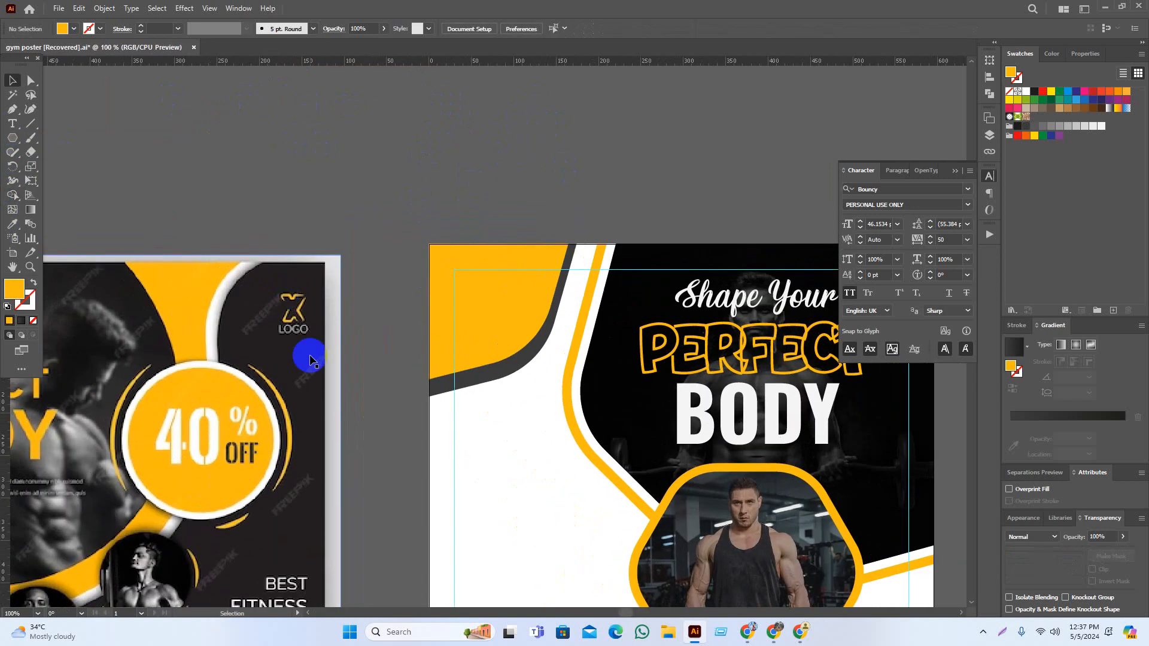
pyautogui.scroll(2, 304, 320)
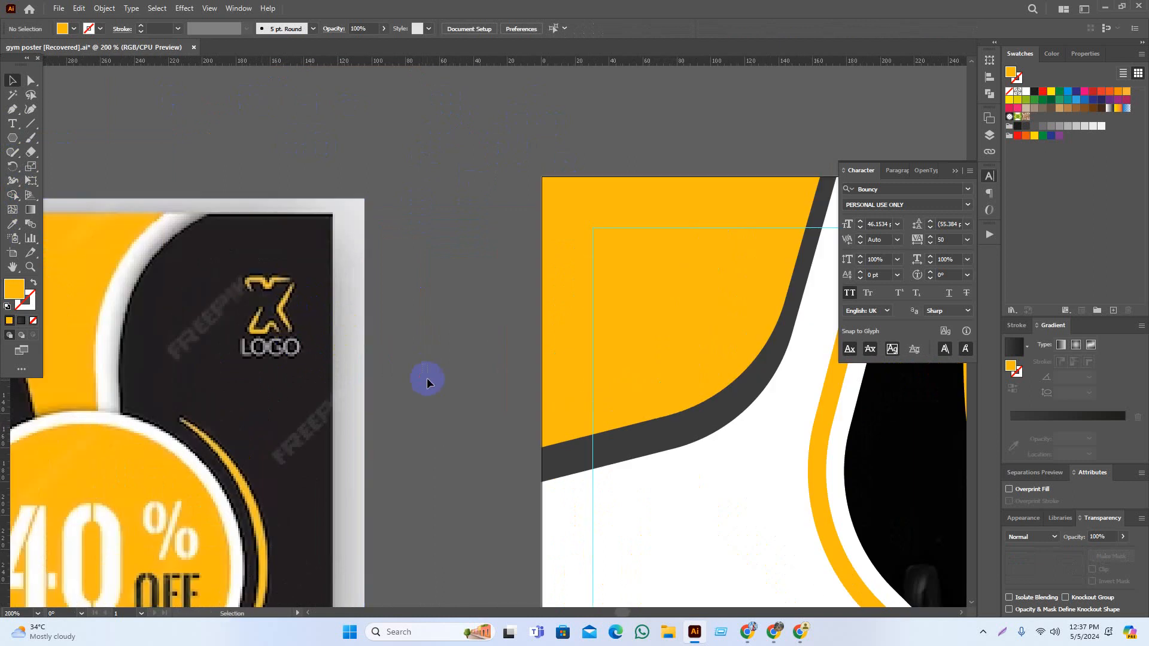
pyautogui.click(9, 128)
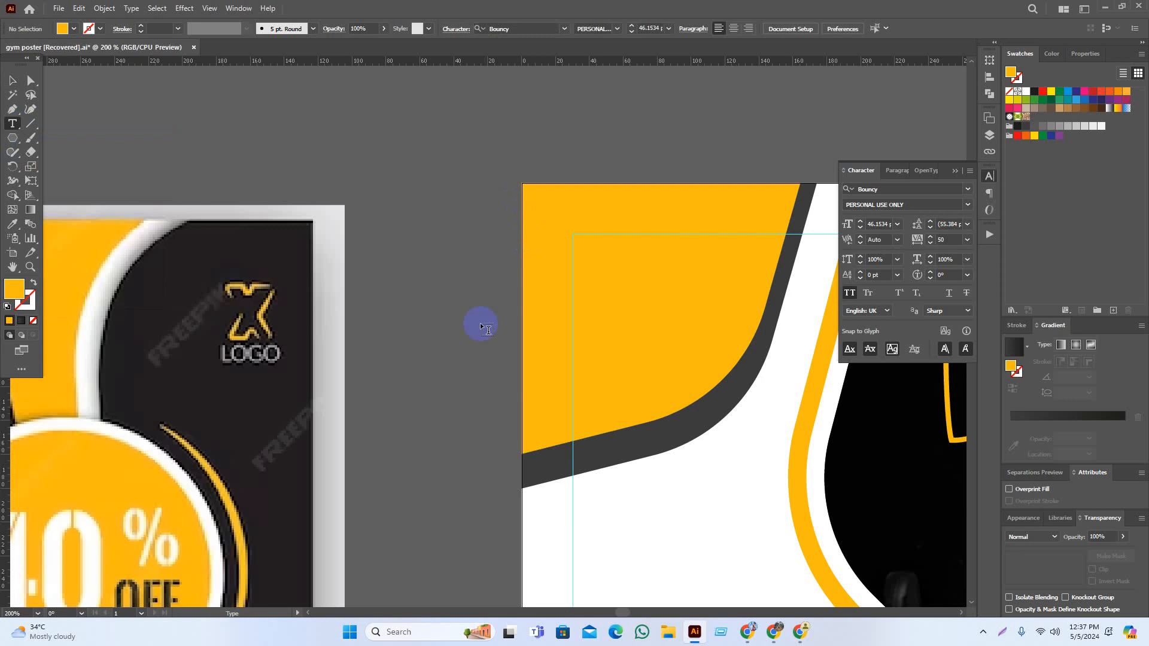
pyautogui.click(595, 241)
pyautogui.write('G')
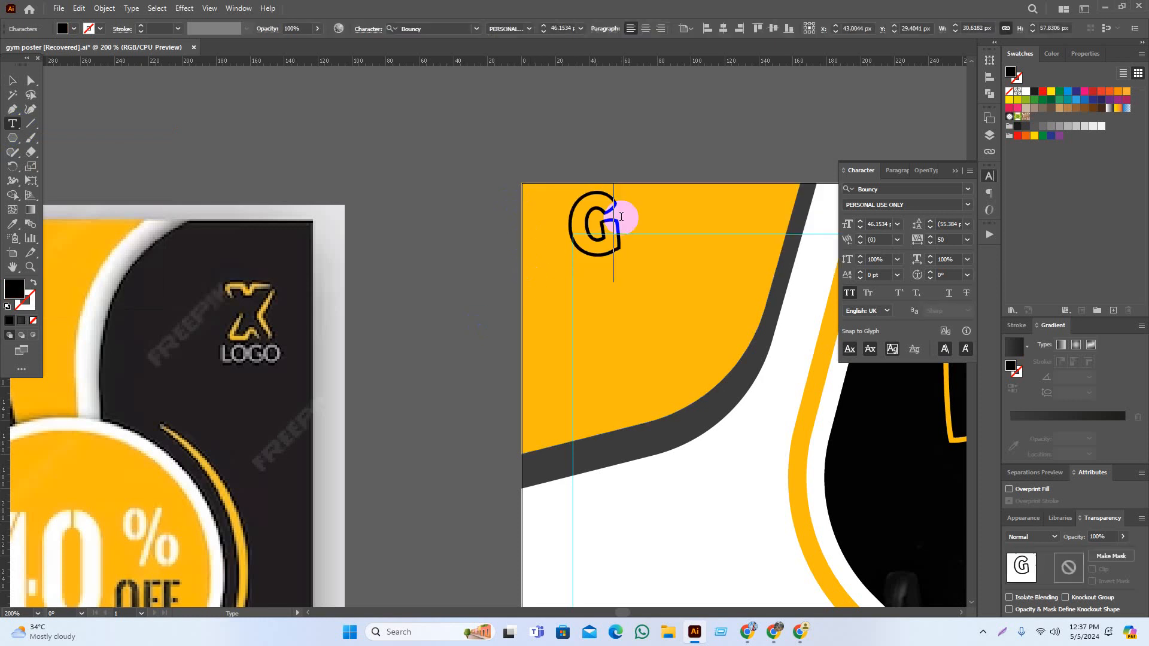
pyautogui.write('YM')
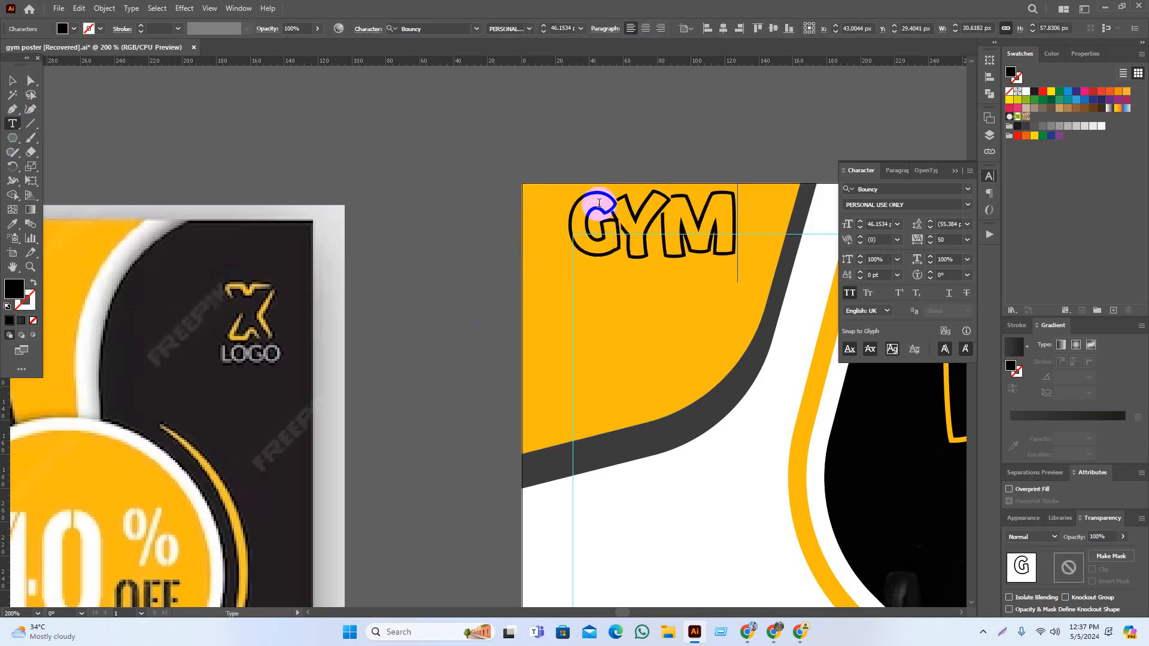
pyautogui.click(13, 80)
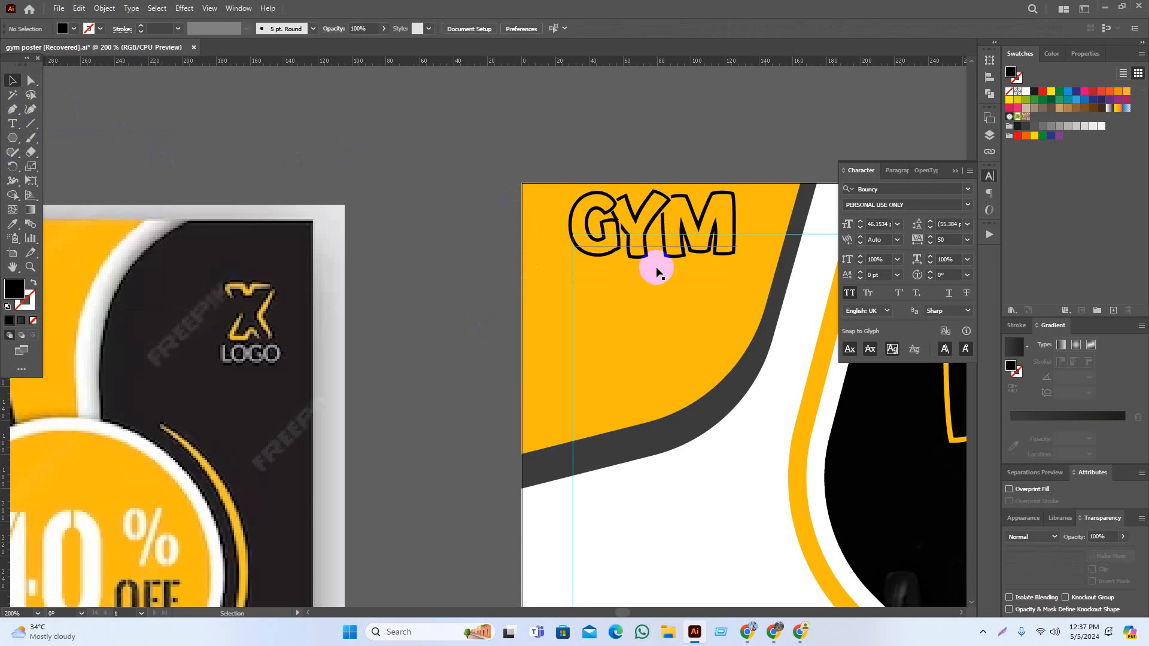
# Move the GYM text down to the margin guides and scale it down to about 31.5 pt
pyautogui.moveTo(653, 268); pyautogui.dragTo(651, 297)
pyautogui.moveTo(736, 271); pyautogui.dragTo(655, 270)
pyautogui.click(718, 131)
pyautogui.moveTo(718, 131); pyautogui.dragTo(666, 147)
# Duplicate the GYM text directly below itself and change the copy to LOGO
pyautogui.scroll(2, 547, 317)
pyautogui.moveTo(680, 245); pyautogui.dragTo(681, 353)
pyautogui.doubleClick(570, 337)
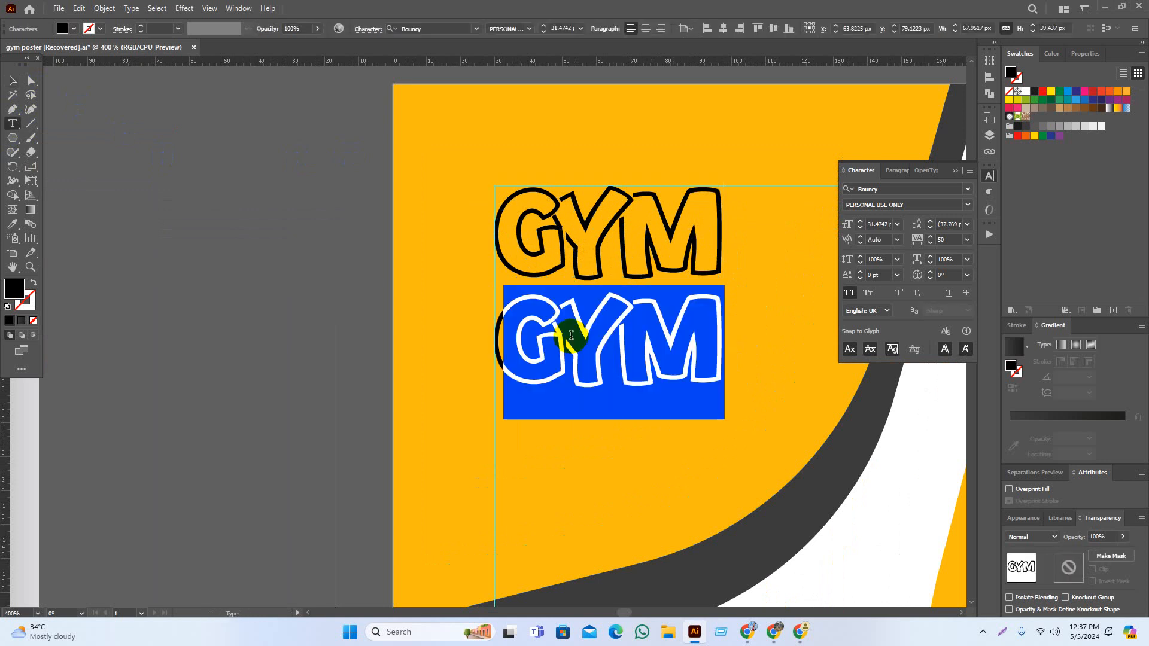
pyautogui.write('LOGO')
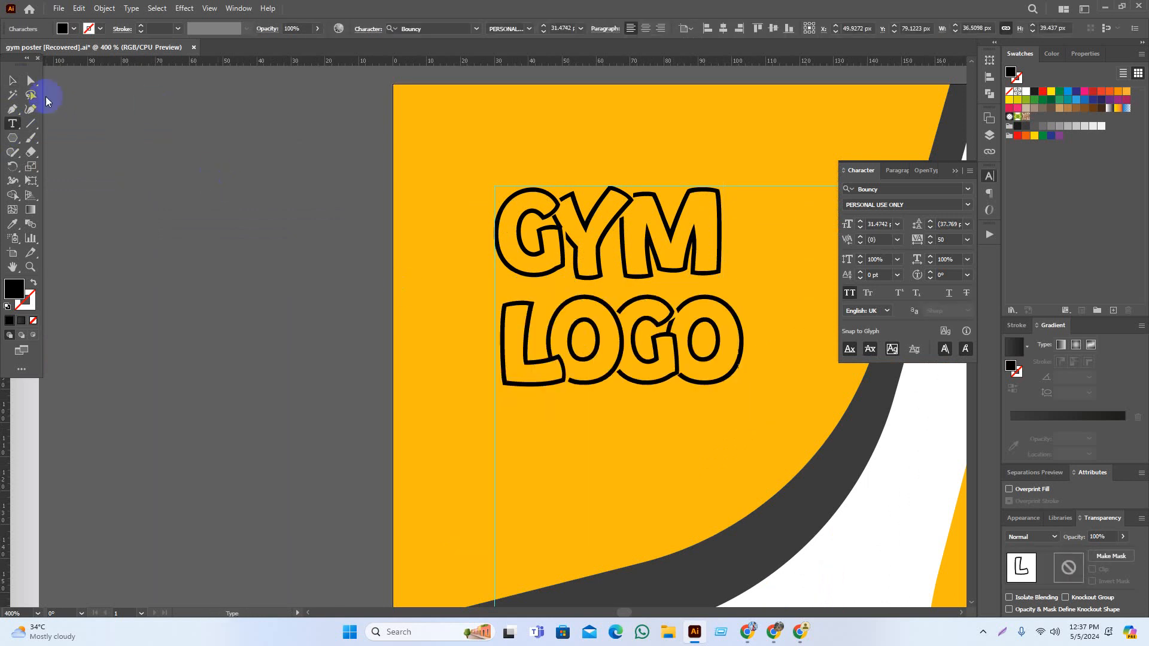
pyautogui.click(13, 80)
# Scale the LOGO text down to about 29 pt so it matches the width of GYM
pyautogui.moveTo(742, 355); pyautogui.dragTo(718, 350)
pyautogui.hotkey('ctrl', '1')
pyautogui.click(404, 408)
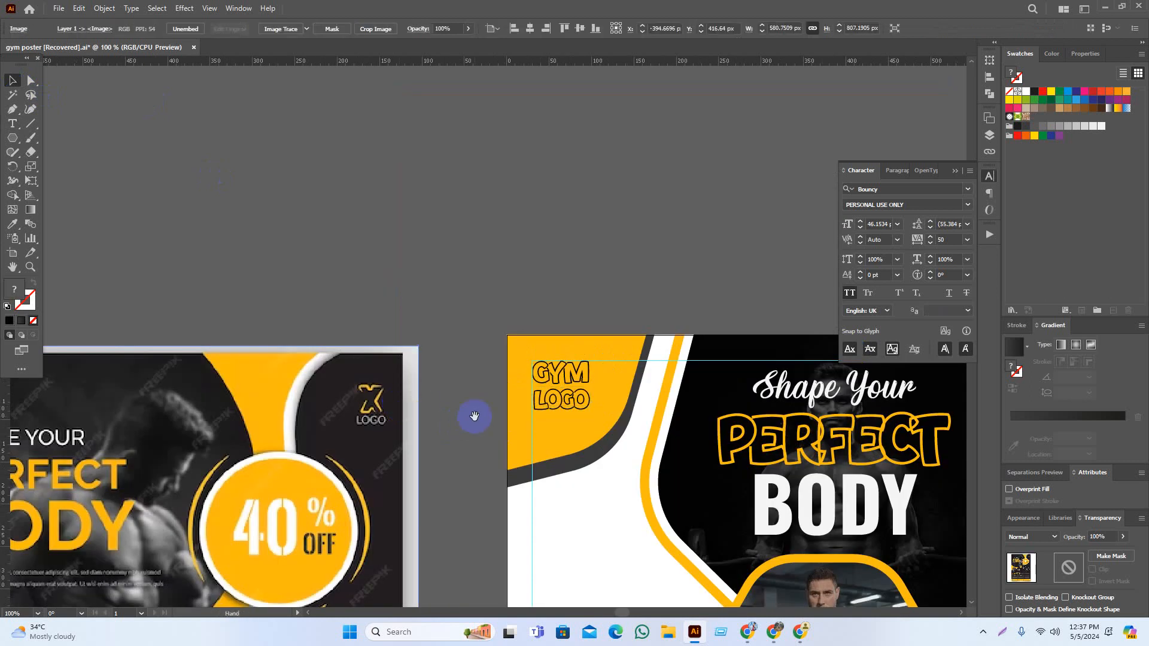
pyautogui.moveTo(475, 416); pyautogui.dragTo(418, 231)
pyautogui.scroll(-3, 405, 265)
pyautogui.scroll(2, 406, 269)
pyautogui.scroll(2, 506, 137)
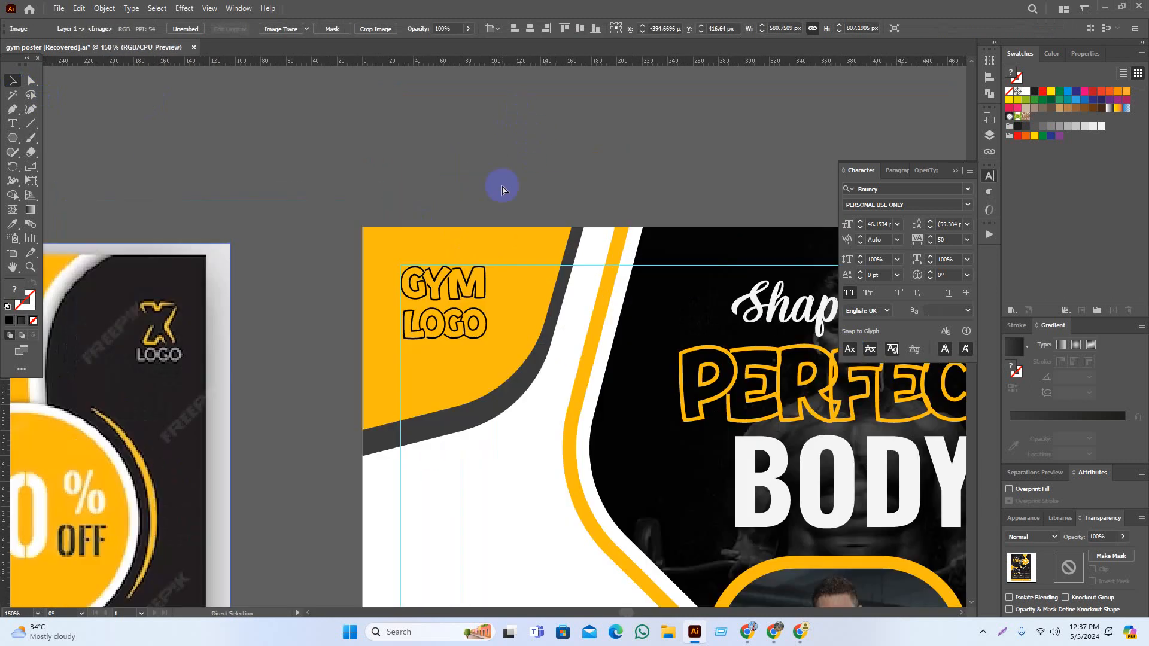
pyautogui.click(491, 183)
# Change the font of the LOGO text to Bungee
pyautogui.moveTo(417, 323); pyautogui.dragTo(453, 358)
pyautogui.scroll(1, 453, 358)
pyautogui.click(483, 363)
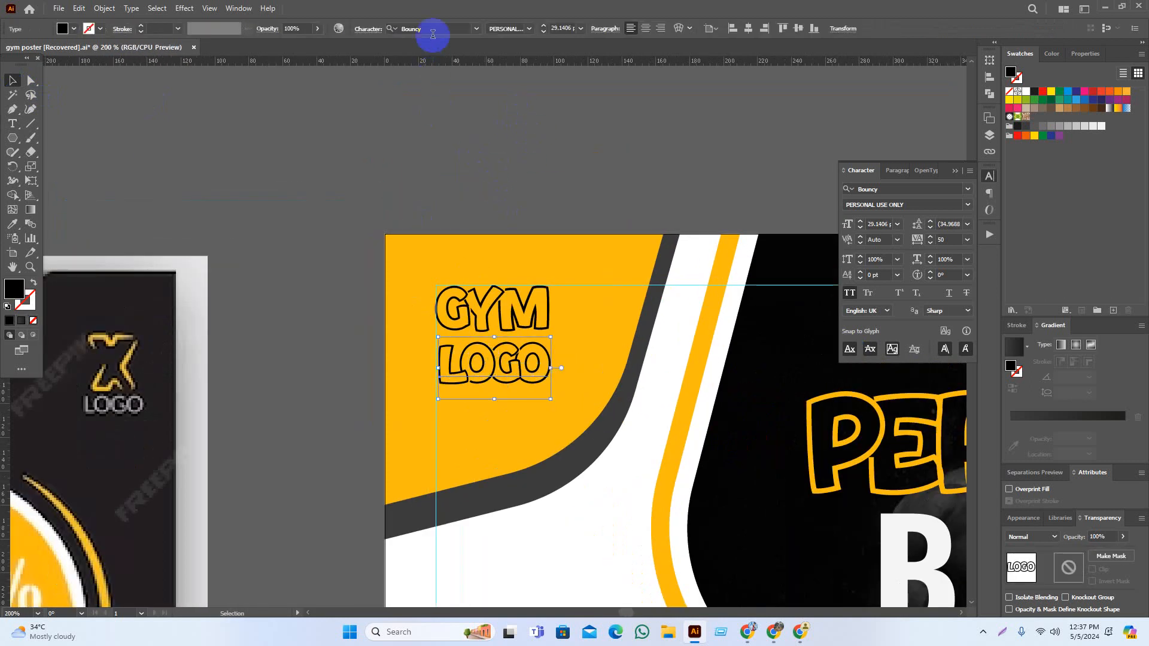
pyautogui.scroll(-2, 433, 31)
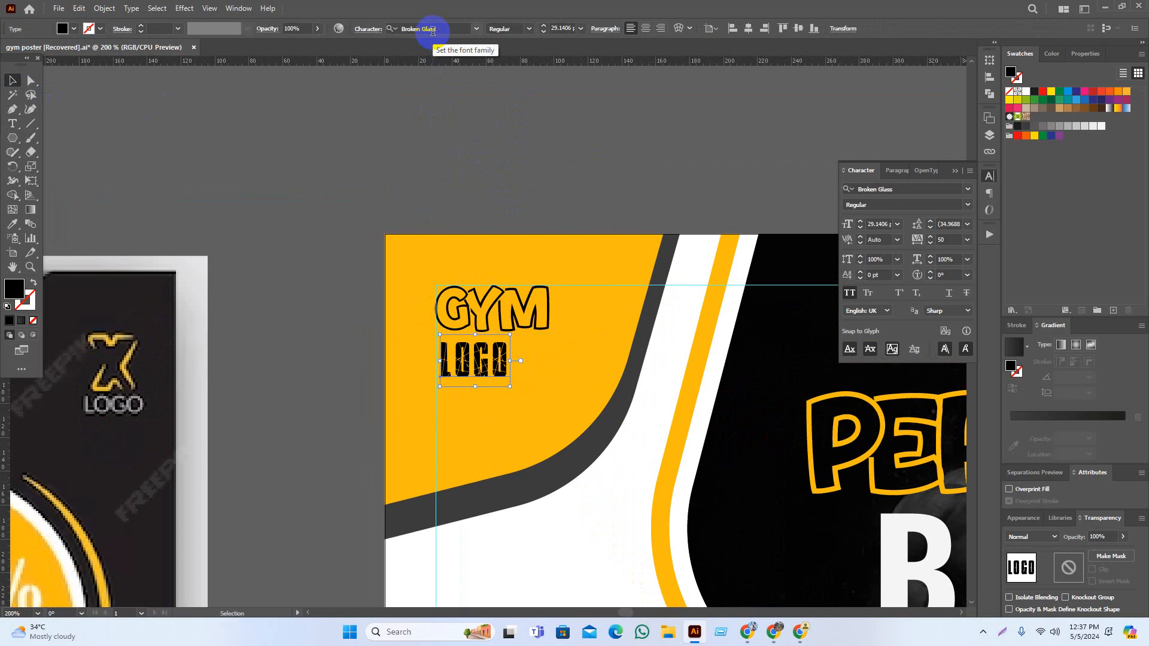
pyautogui.scroll(-3, 432, 31)
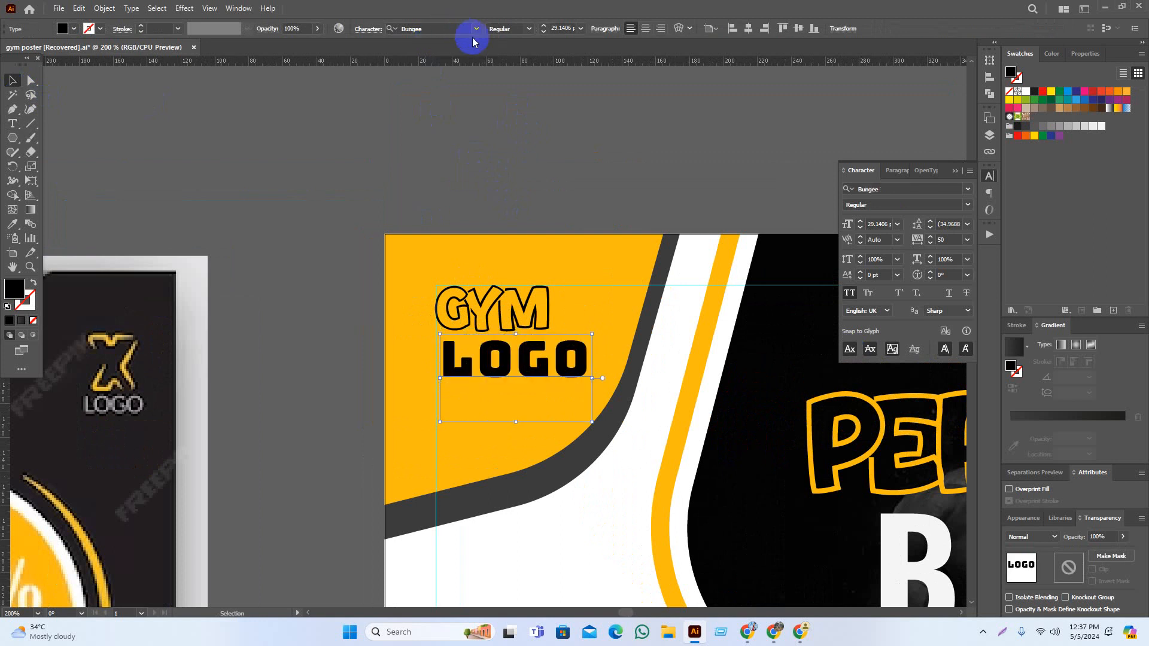
# Scale the LOGO text to about 23 pt and line up its edges with the GYM text above
pyautogui.moveTo(557, 80); pyautogui.dragTo(533, 199)
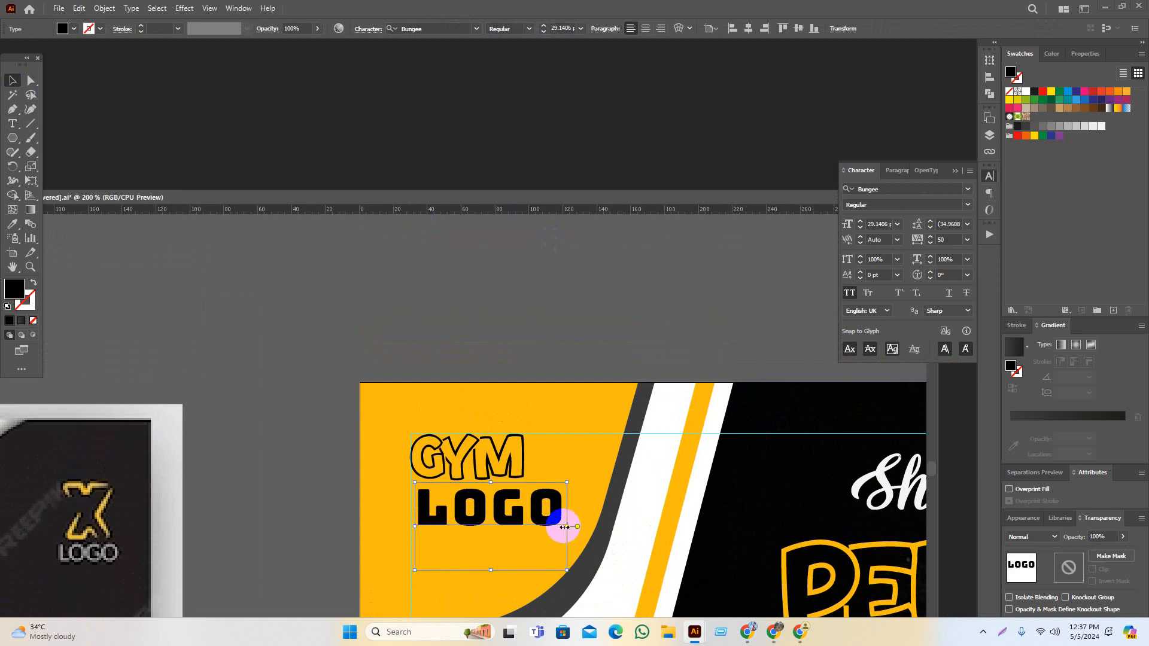
pyautogui.moveTo(565, 526); pyautogui.dragTo(536, 514)
pyautogui.click(538, 441)
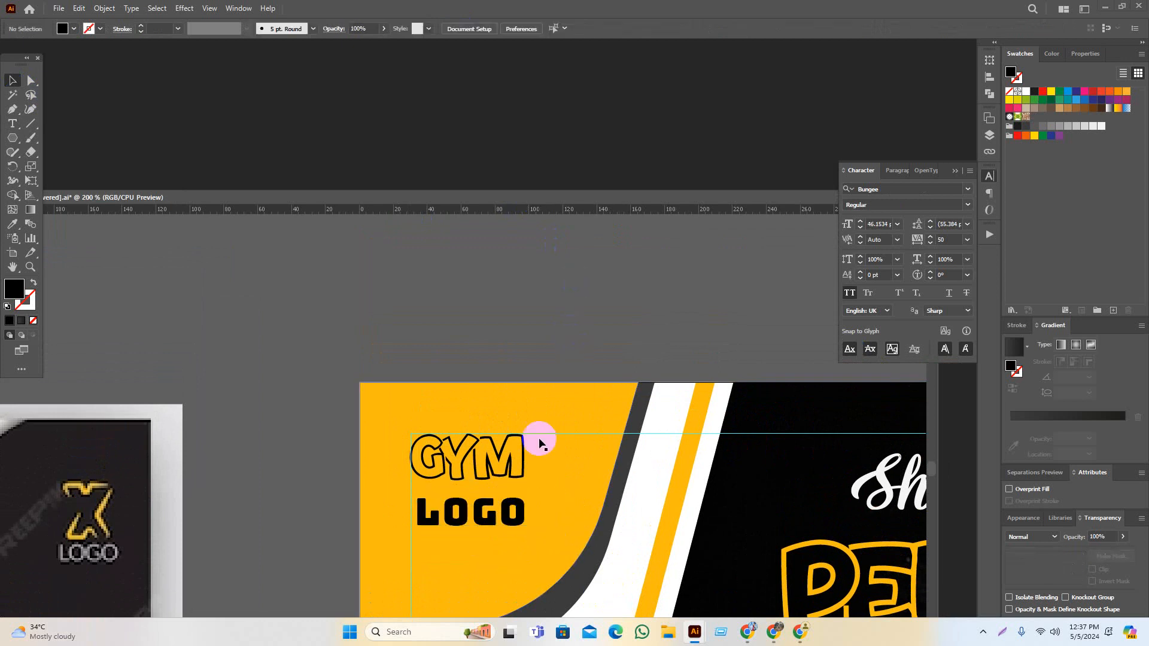
pyautogui.scroll(-2, 512, 536)
pyautogui.scroll(-1, 509, 547)
pyautogui.scroll(4, 498, 504)
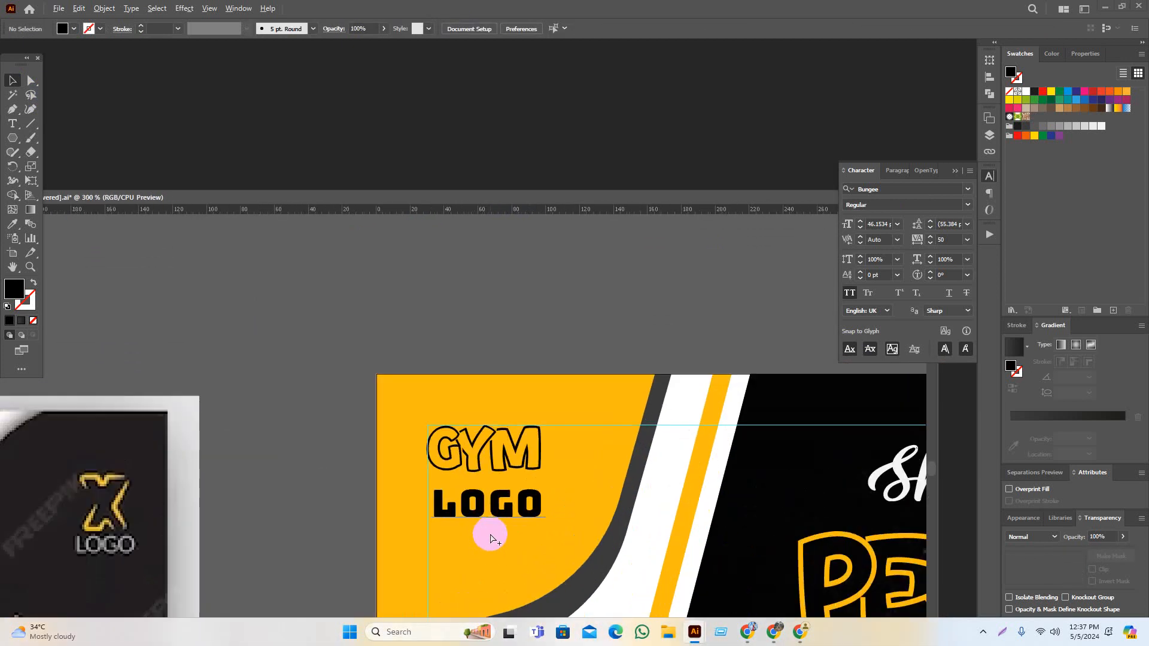
pyautogui.moveTo(498, 505); pyautogui.dragTo(566, 500)
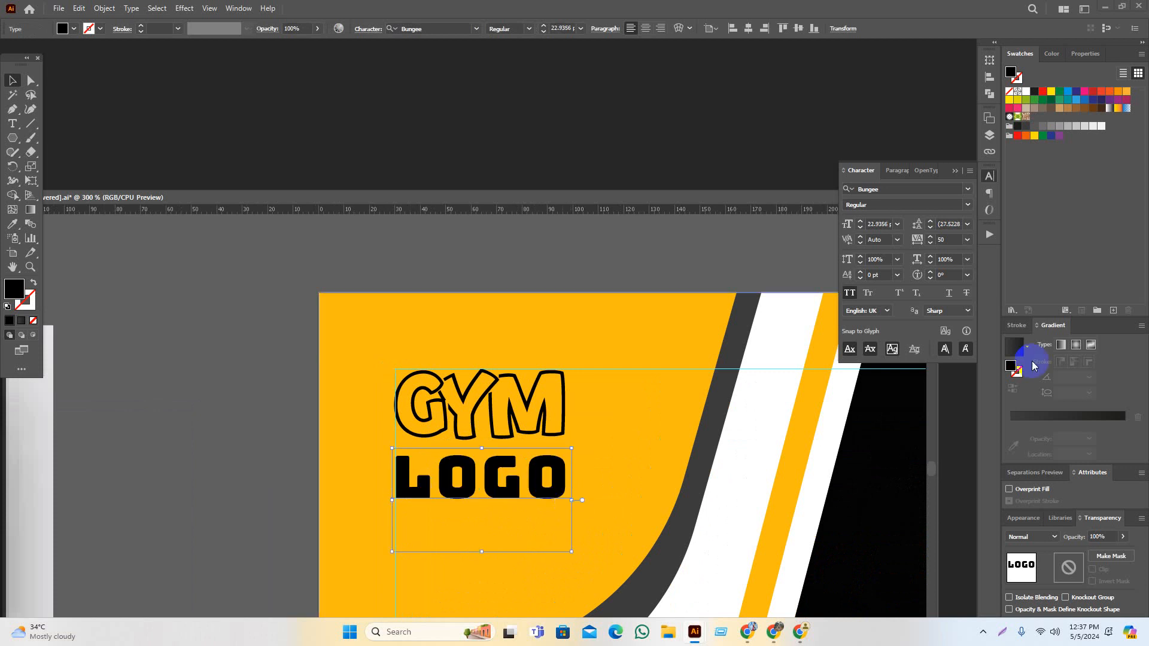
# Fill the LOGO text with the dark grey swatch
pyautogui.click(1027, 127)
pyautogui.click(633, 267)
pyautogui.moveTo(668, 254); pyautogui.dragTo(657, 241)
pyautogui.scroll(-4, 657, 241)
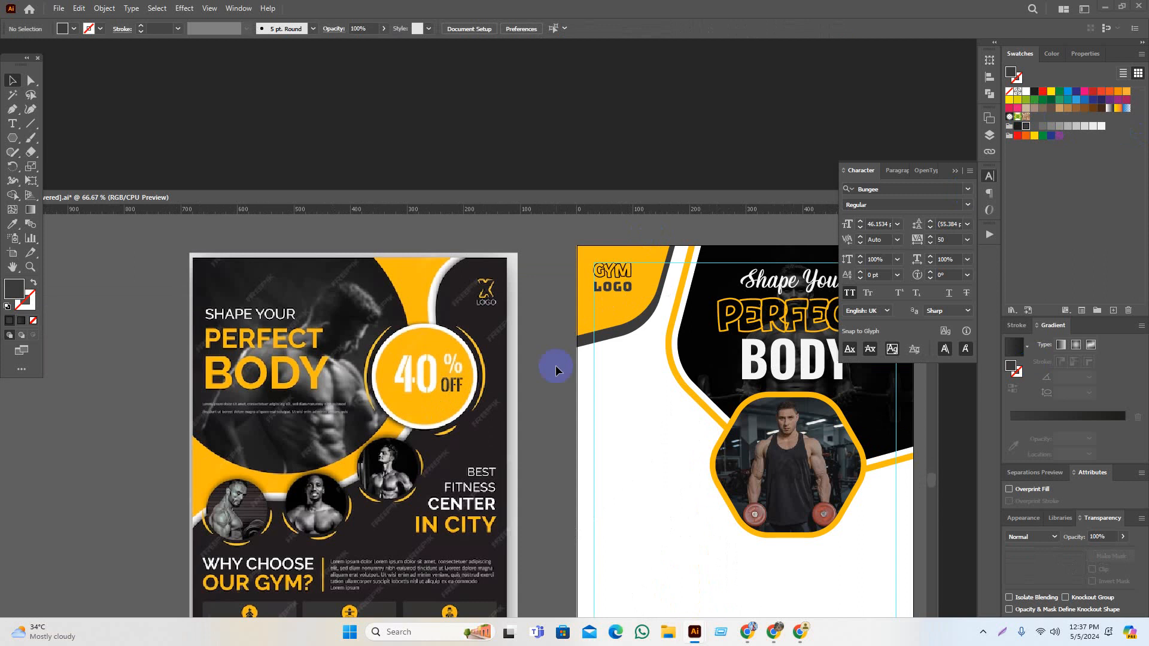
pyautogui.moveTo(559, 388); pyautogui.dragTo(543, 382)
pyautogui.scroll(5, 542, 371)
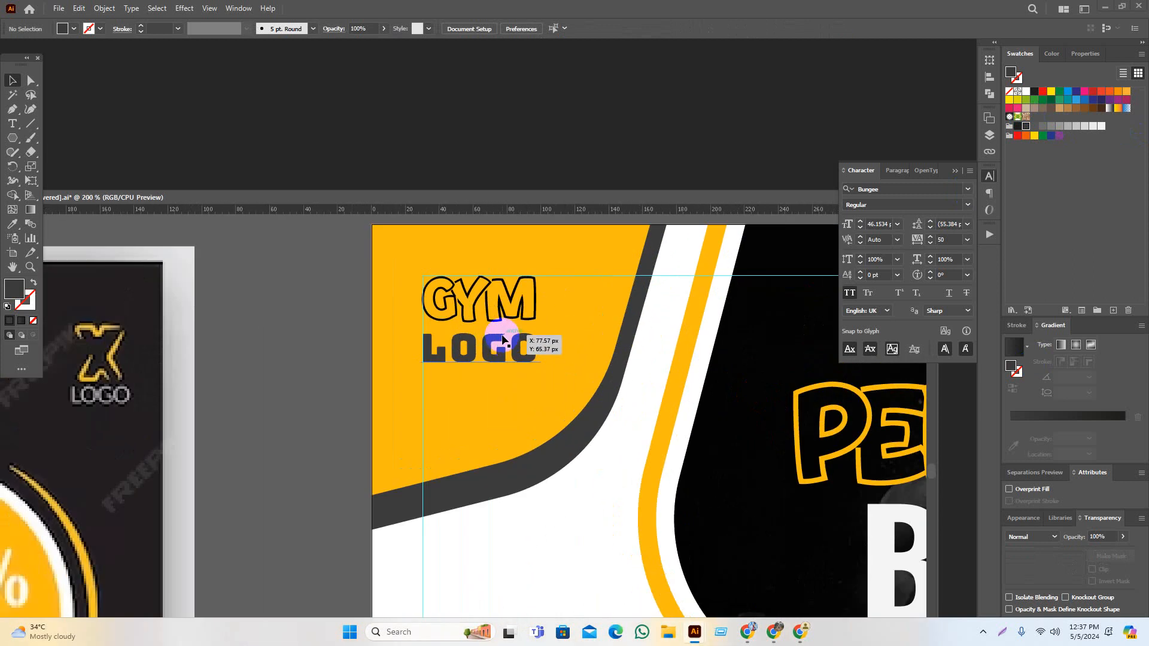
# Dock the floating document window back into the workspace
pyautogui.click(503, 340)
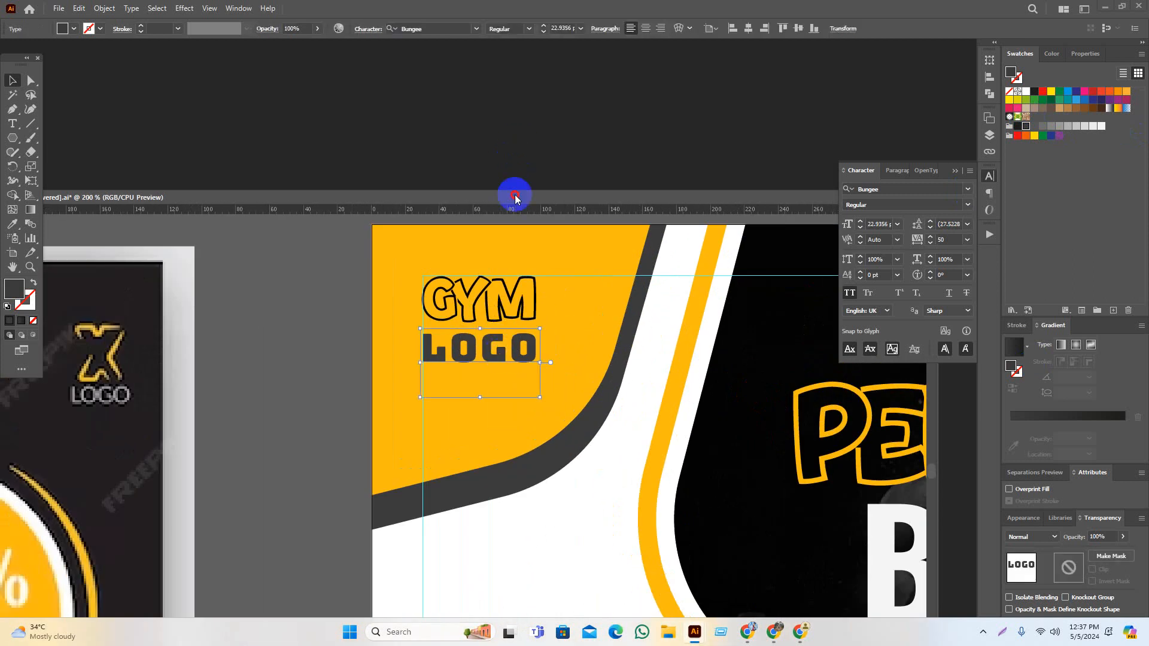
pyautogui.click(289, 325)
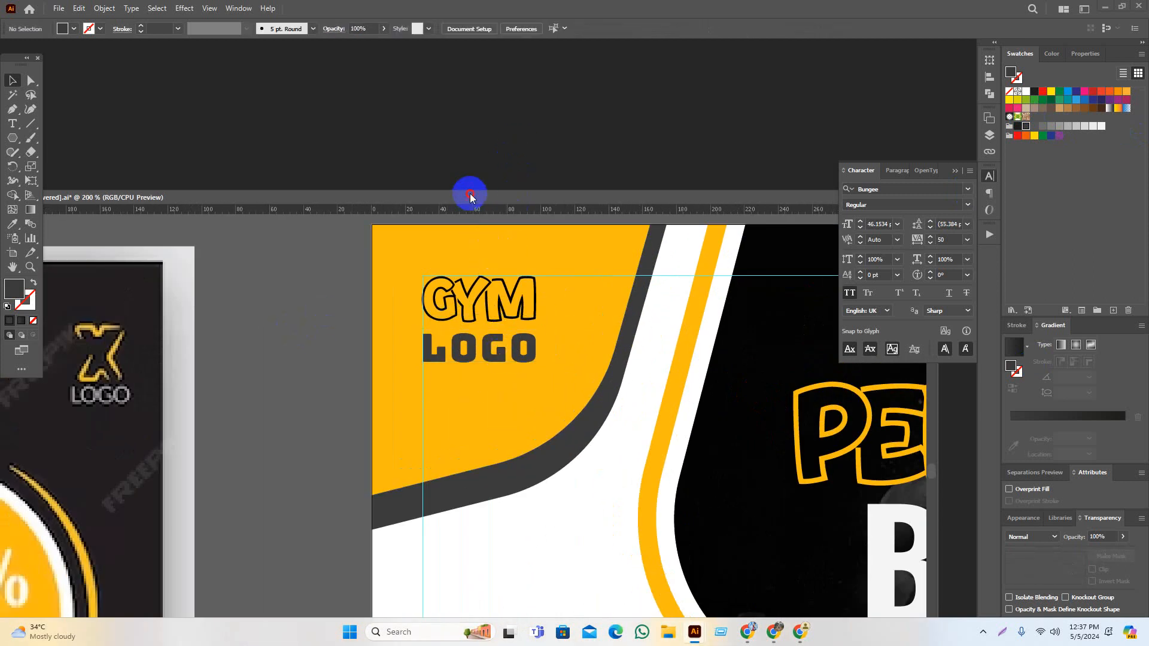
pyautogui.moveTo(470, 197); pyautogui.dragTo(488, 46)
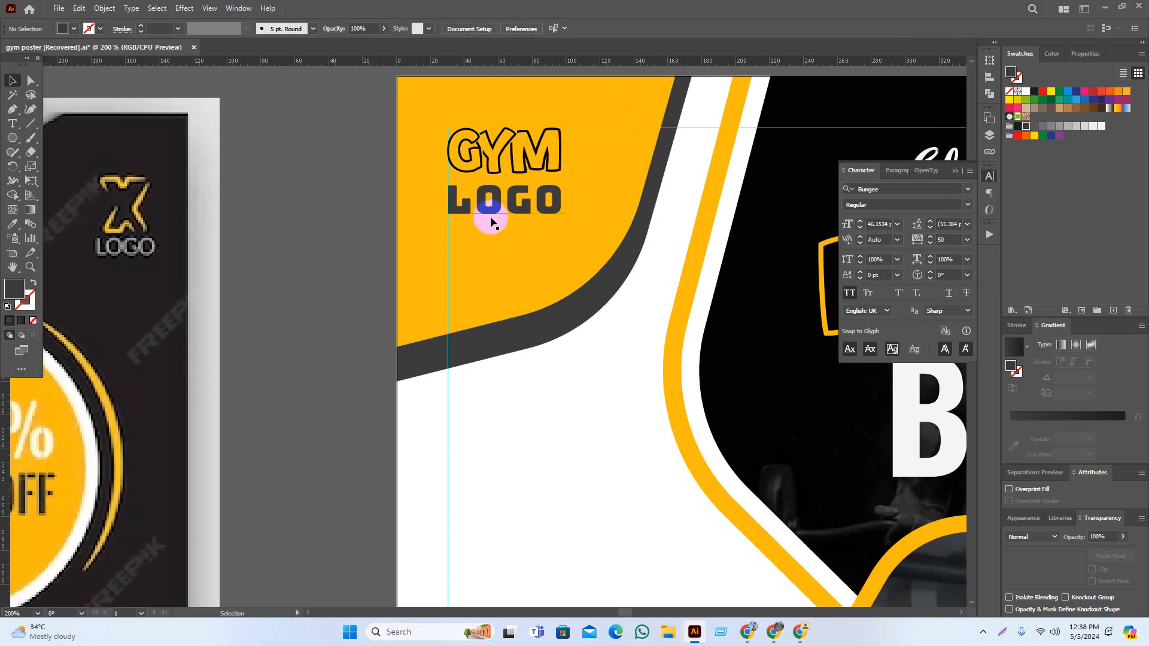
# Browse the font list with the LOGO text selected and change its font to Rubber-Duck
pyautogui.click(494, 210)
pyautogui.click(437, 28)
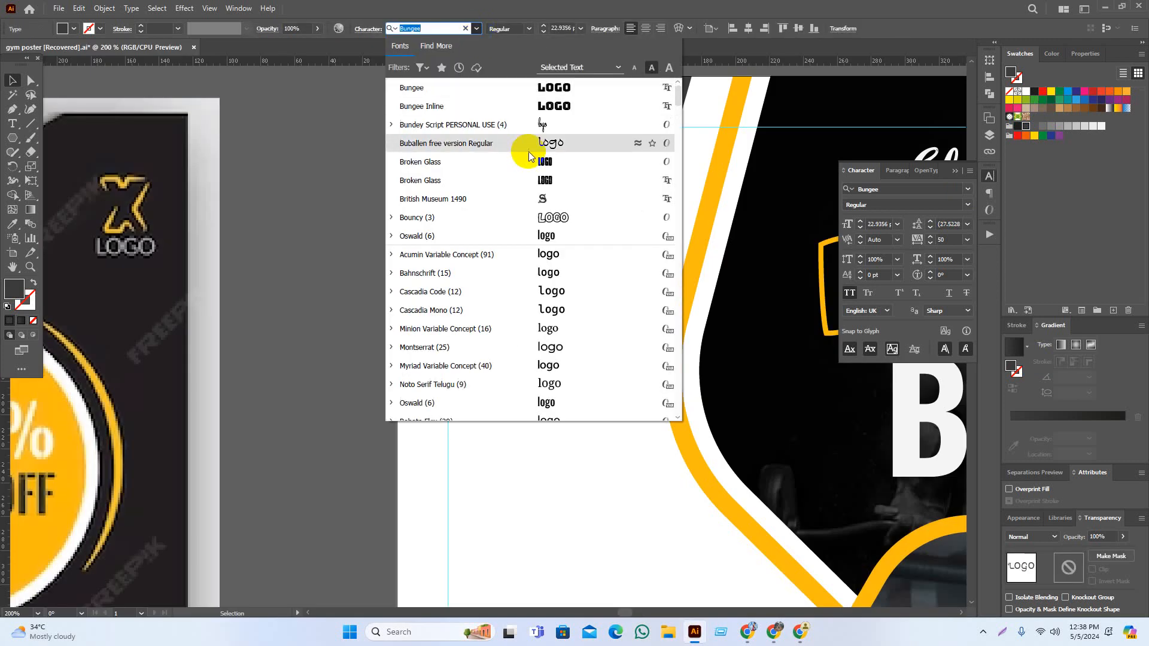
pyautogui.click(359, 139)
pyautogui.moveTo(341, 120); pyautogui.dragTo(96, 346)
pyautogui.click(260, 413)
pyautogui.click(484, 32)
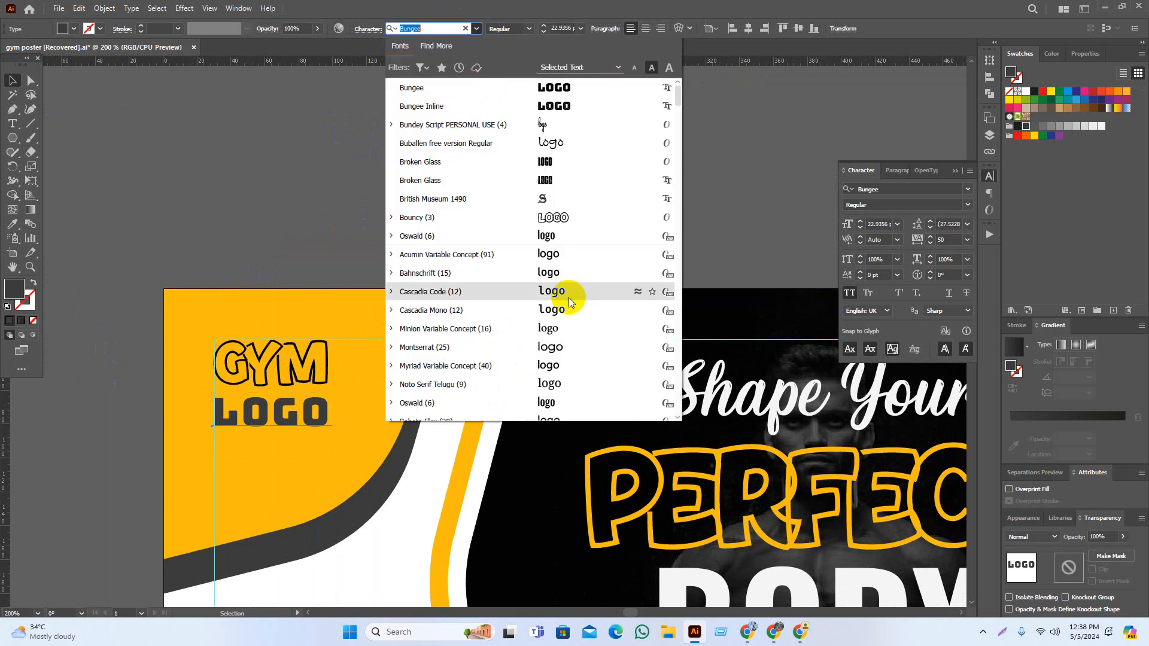
pyautogui.scroll(-3, 569, 311)
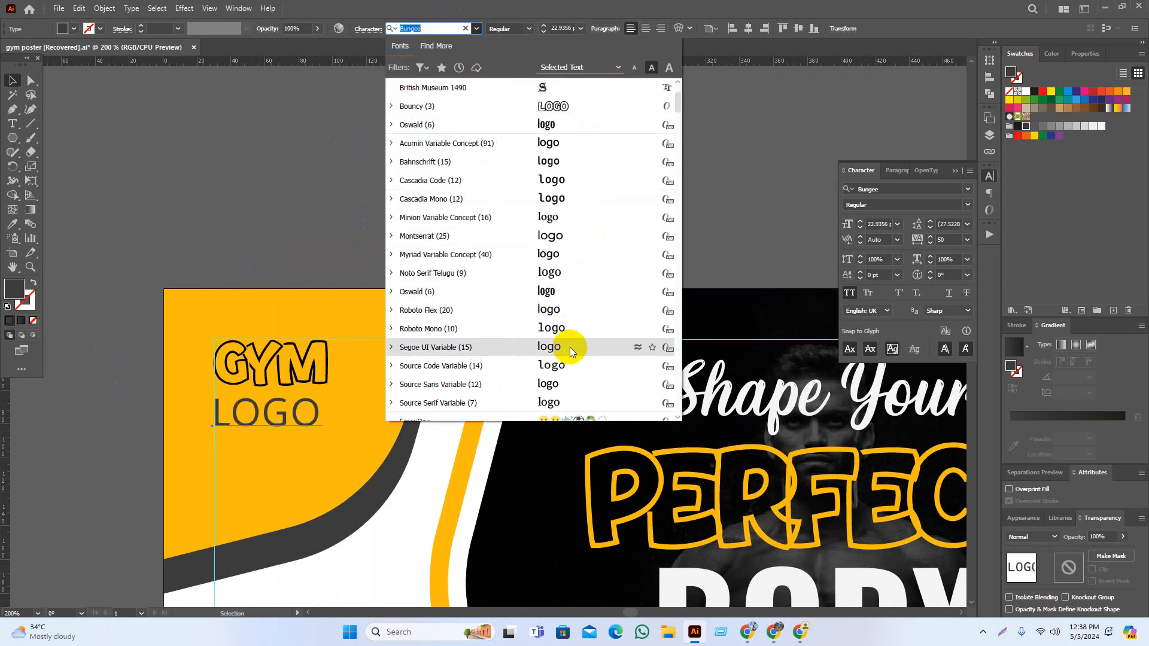
pyautogui.scroll(-3, 570, 347)
pyautogui.scroll(-10, 575, 350)
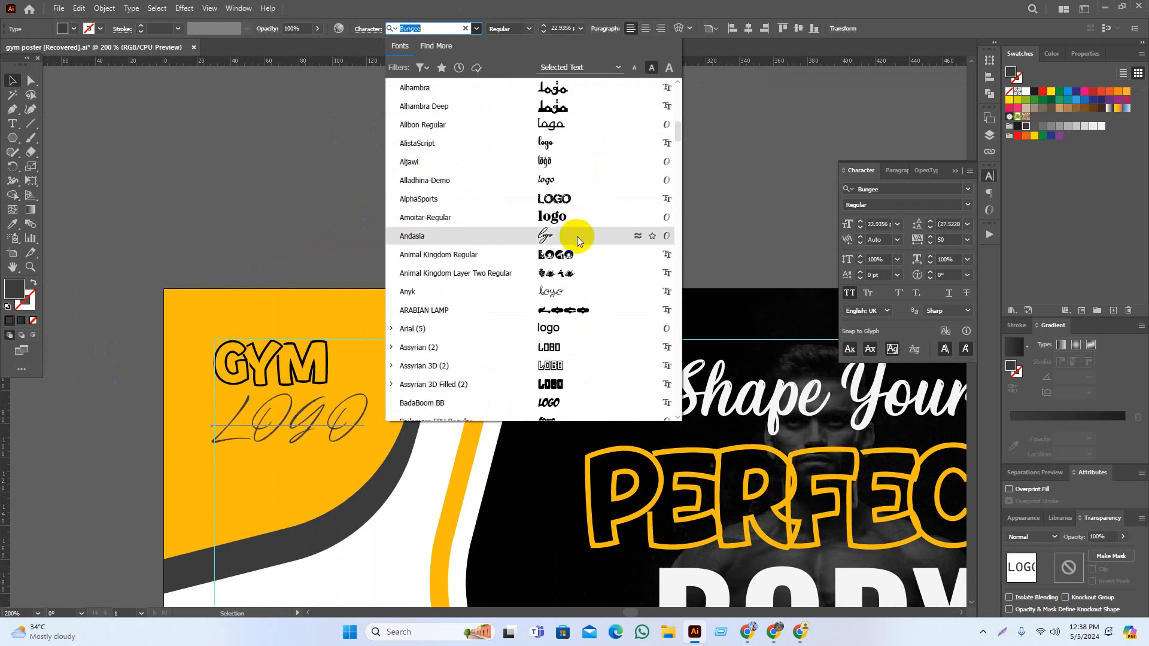
pyautogui.scroll(-7, 570, 375)
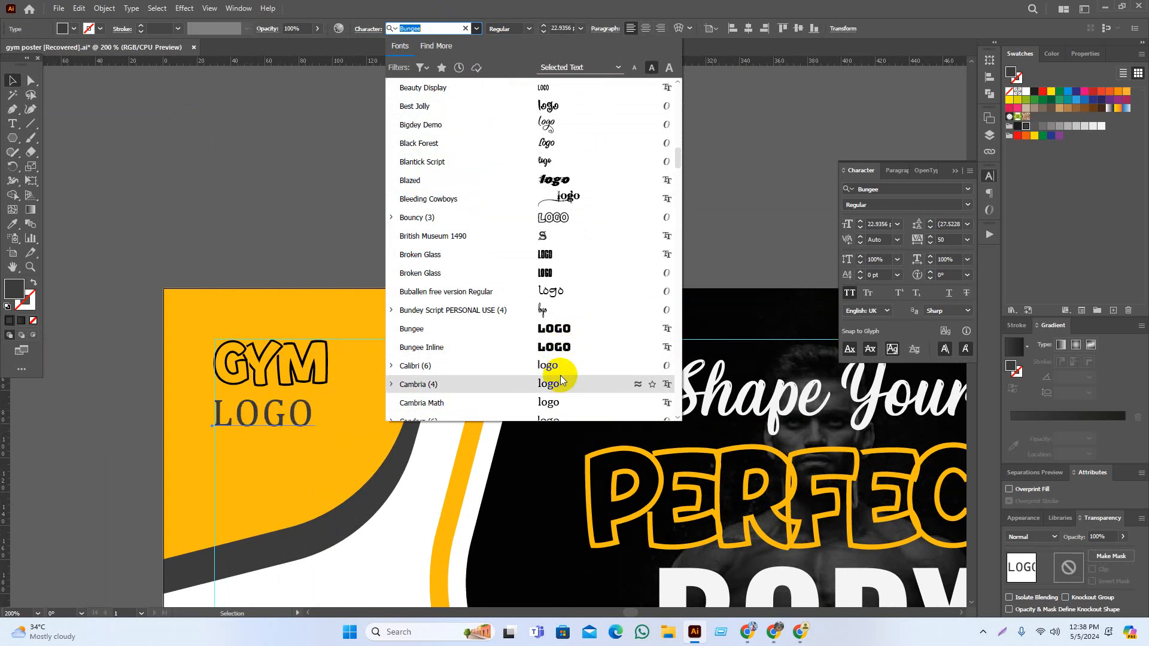
pyautogui.scroll(-4, 565, 377)
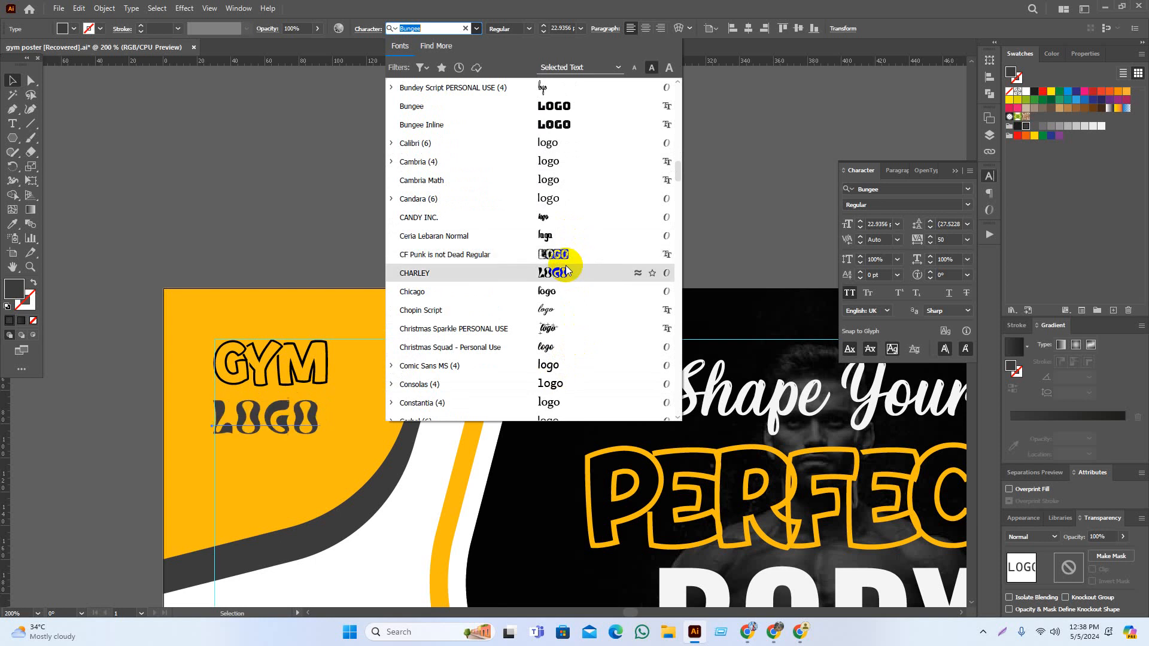
pyautogui.scroll(-3, 570, 364)
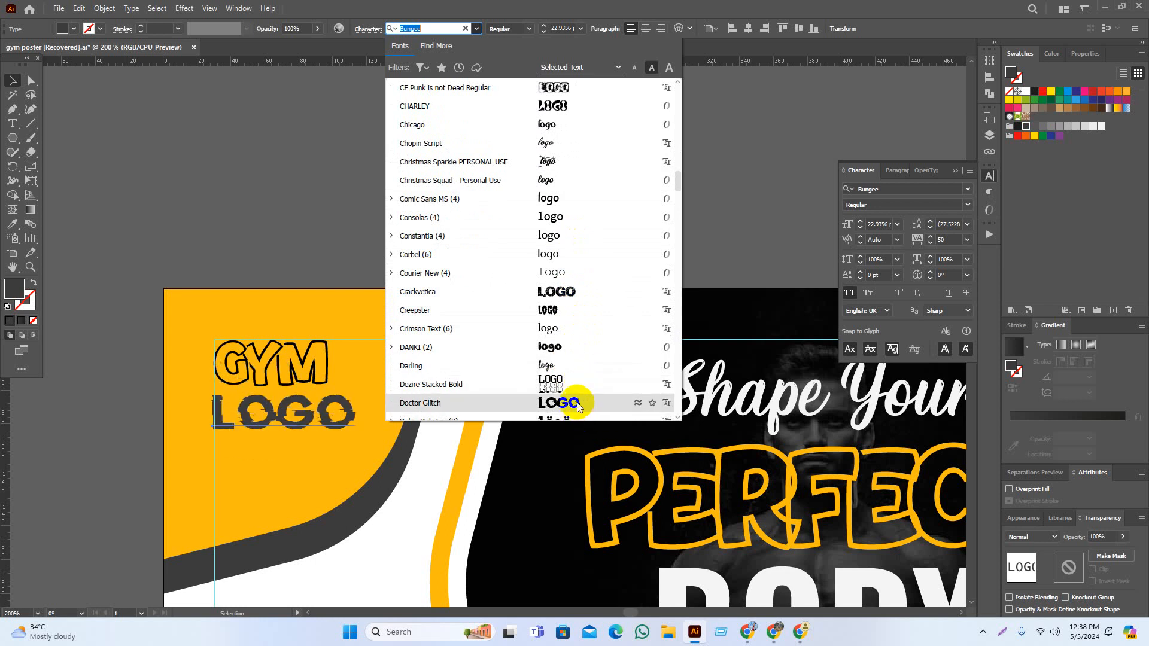
pyautogui.scroll(-1, 578, 405)
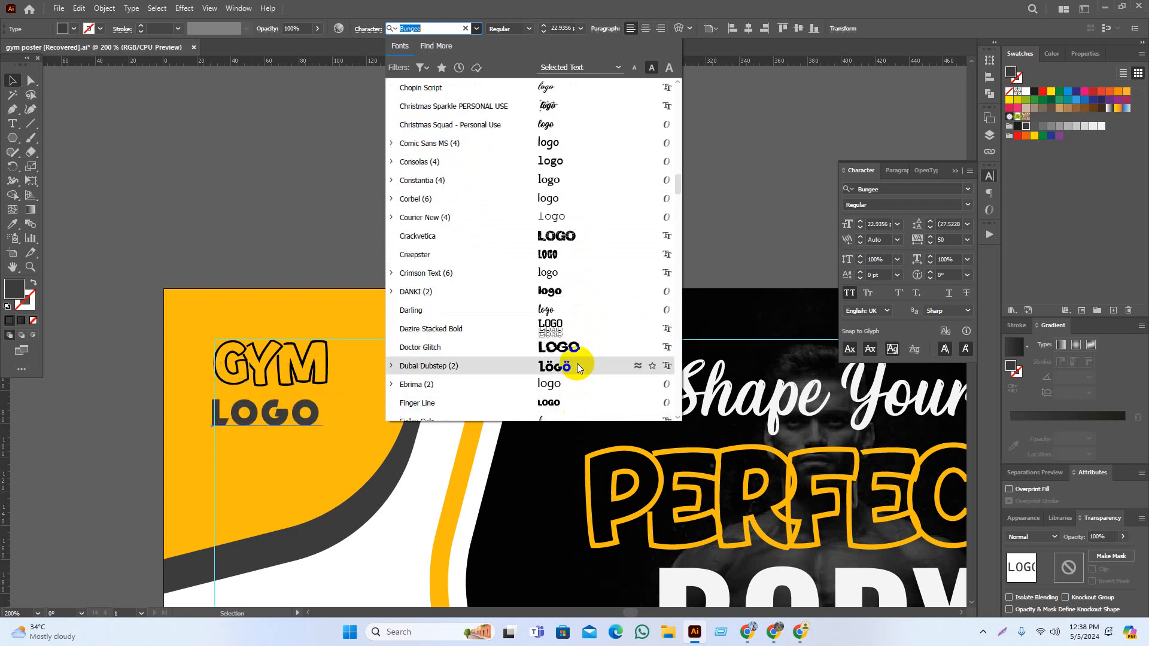
pyautogui.scroll(-2, 577, 365)
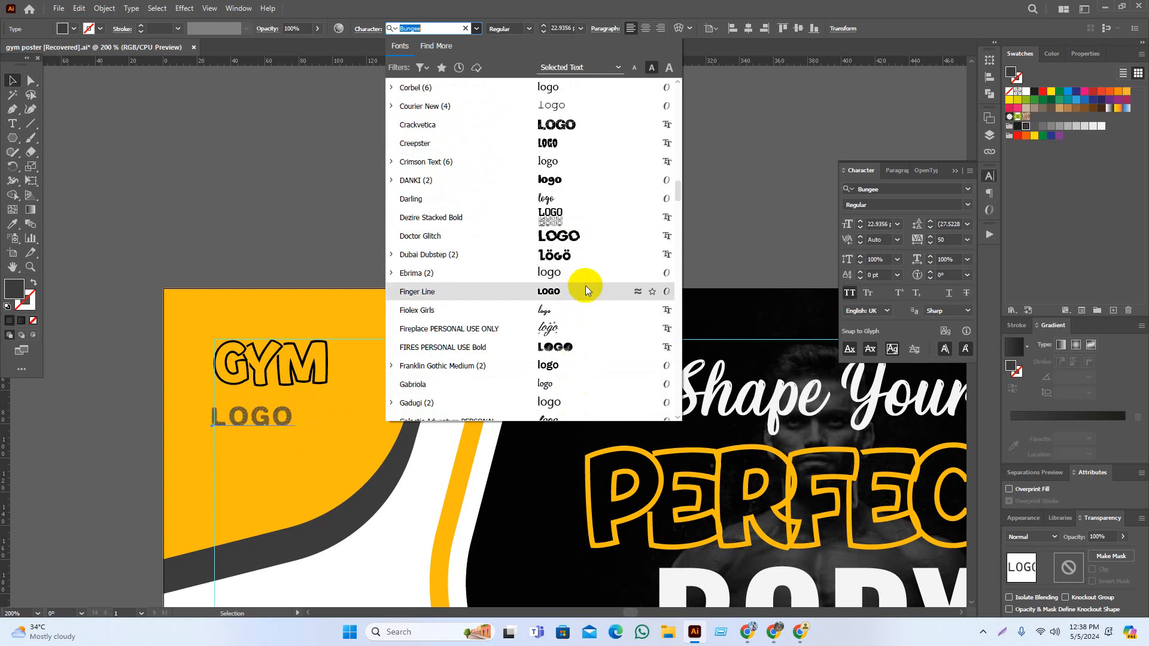
pyautogui.scroll(-3, 584, 289)
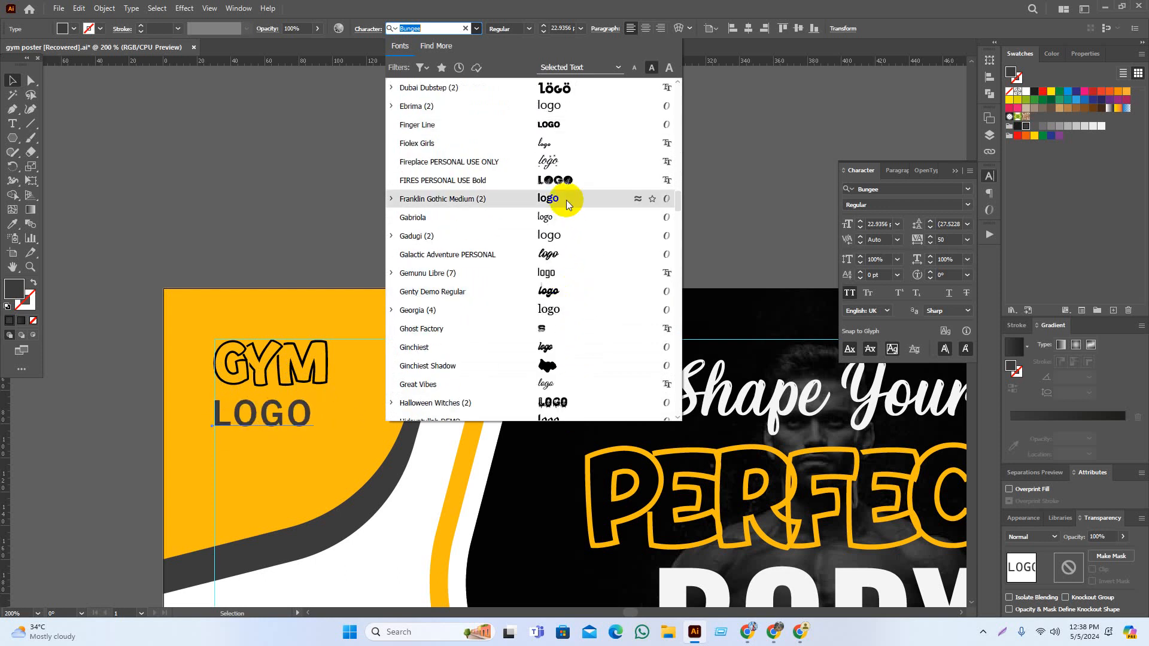
pyautogui.scroll(-1, 555, 347)
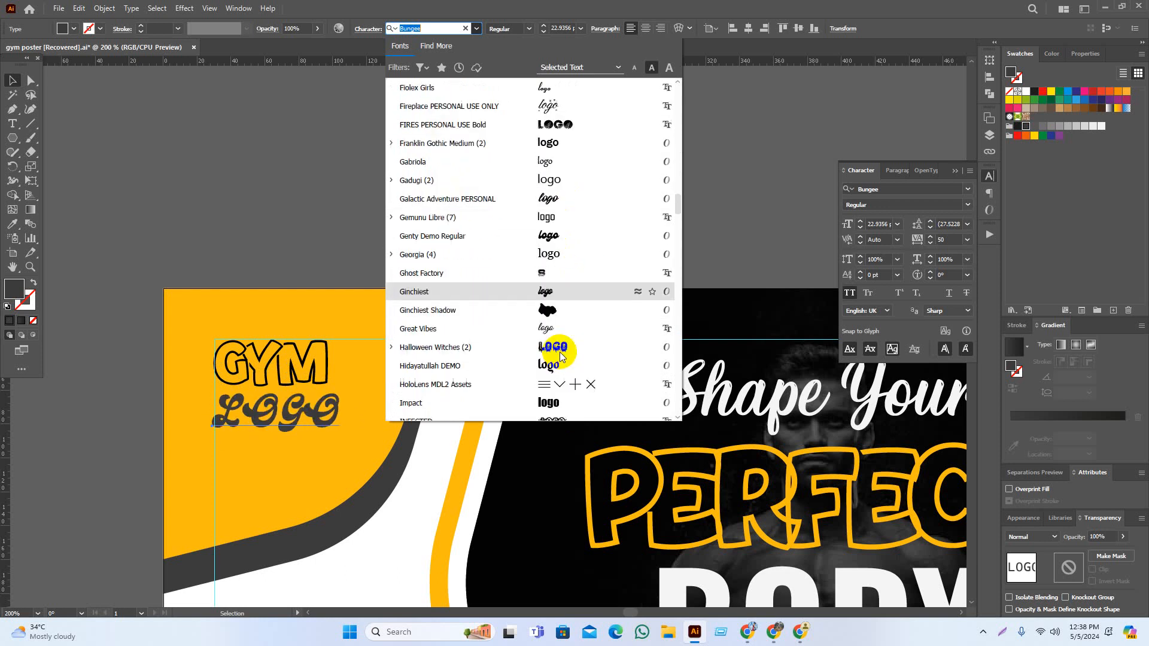
pyautogui.scroll(-1, 565, 344)
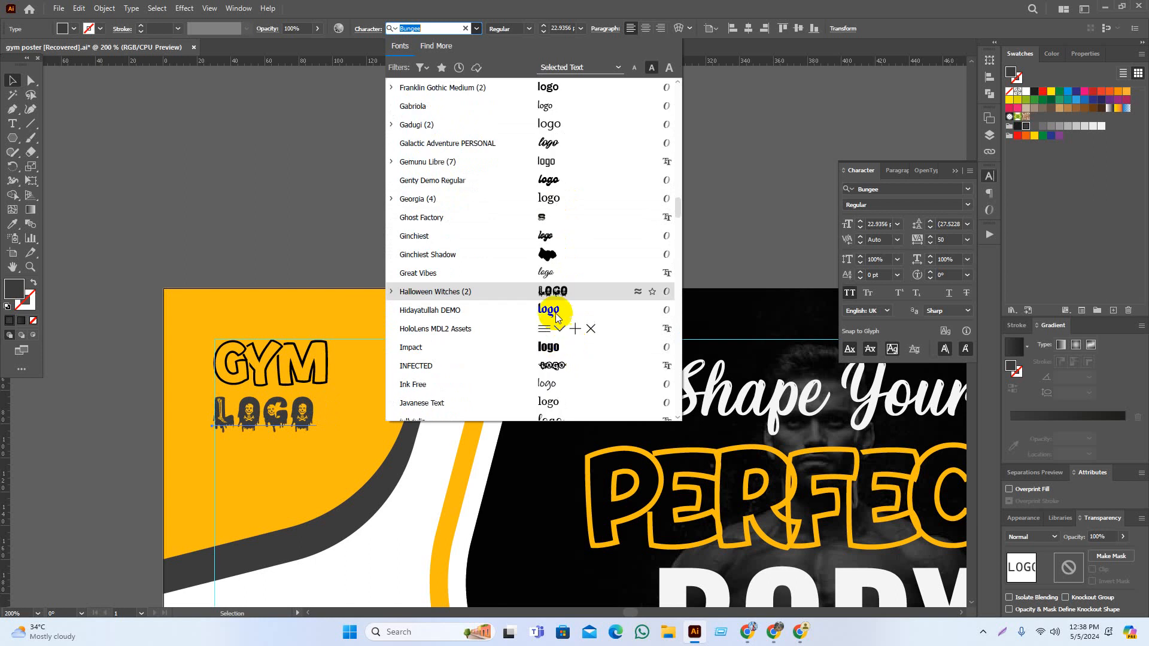
pyautogui.scroll(-1, 556, 317)
pyautogui.scroll(-1, 555, 316)
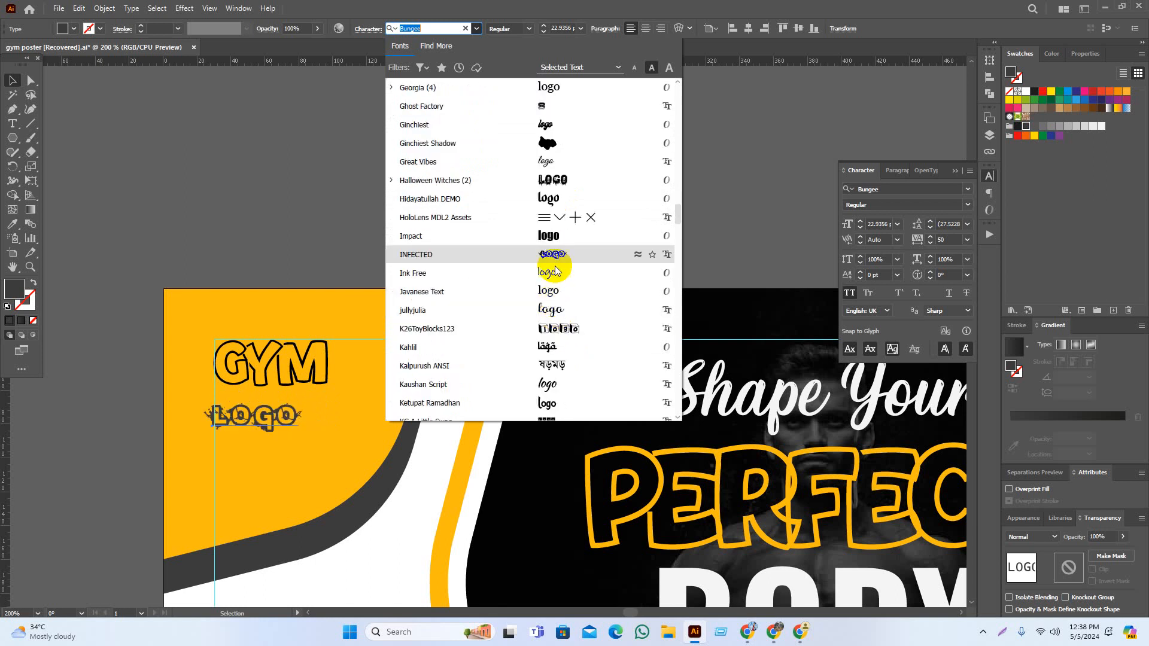
pyautogui.scroll(-1, 557, 237)
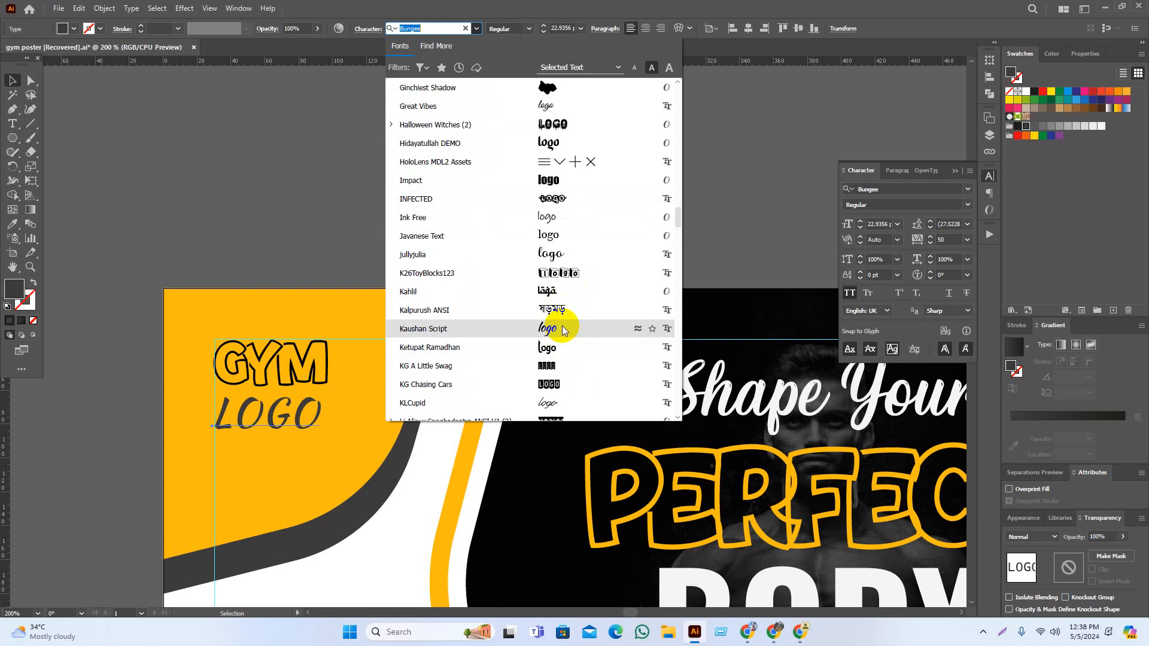
pyautogui.scroll(-7, 554, 359)
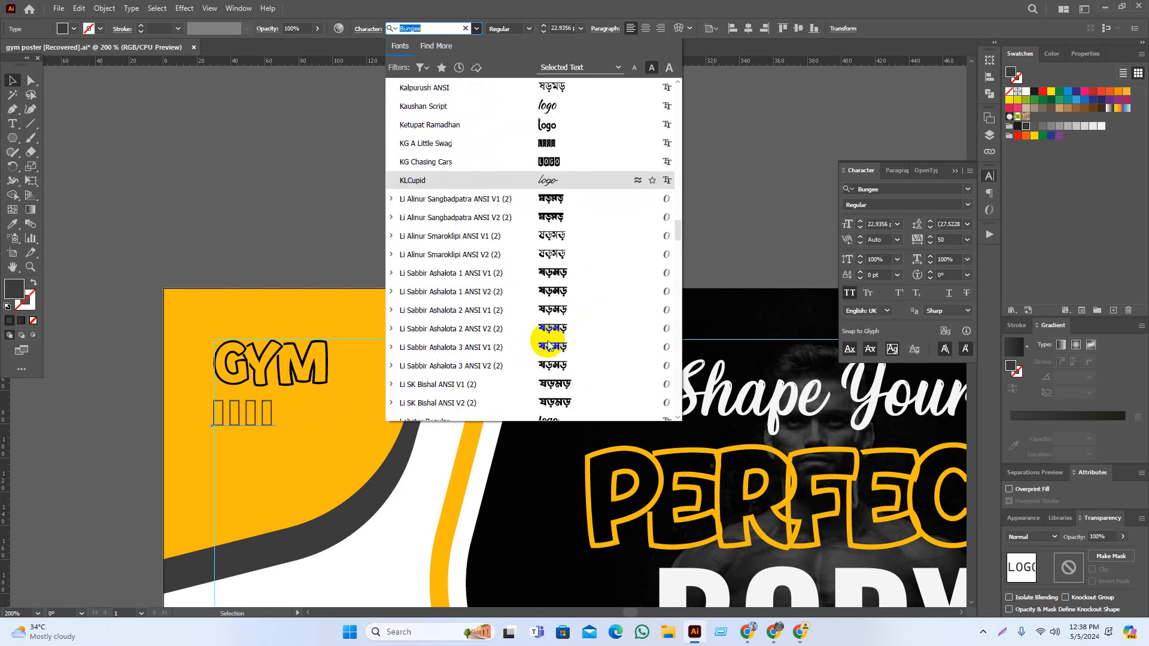
pyautogui.scroll(-2, 587, 359)
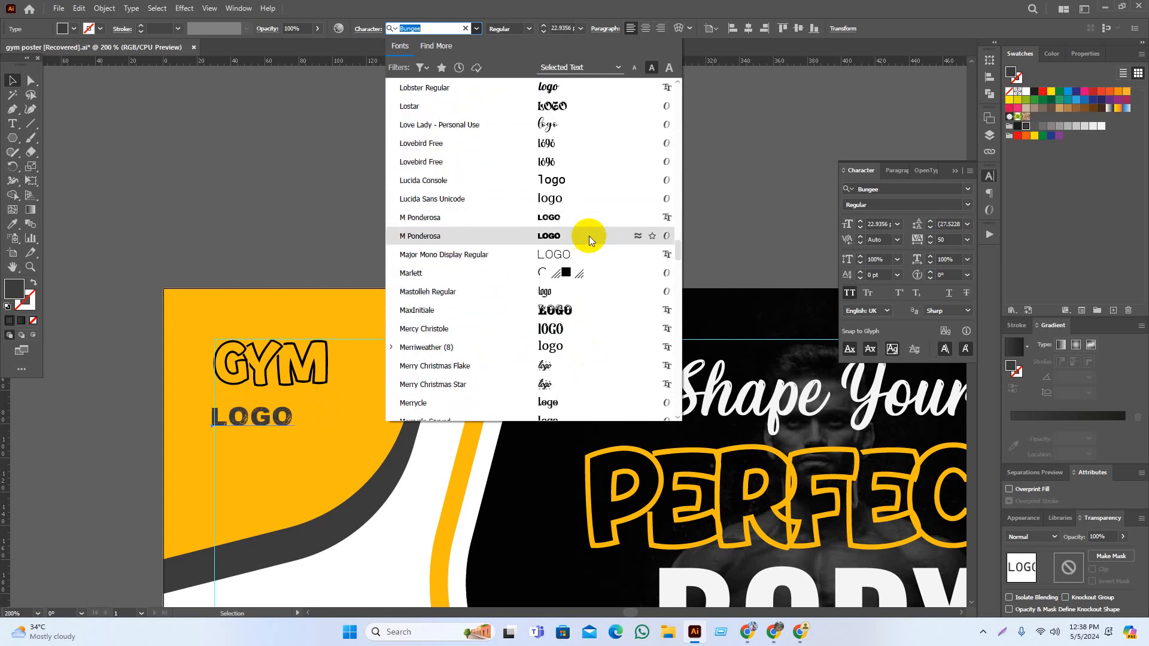
pyautogui.scroll(-1, 589, 245)
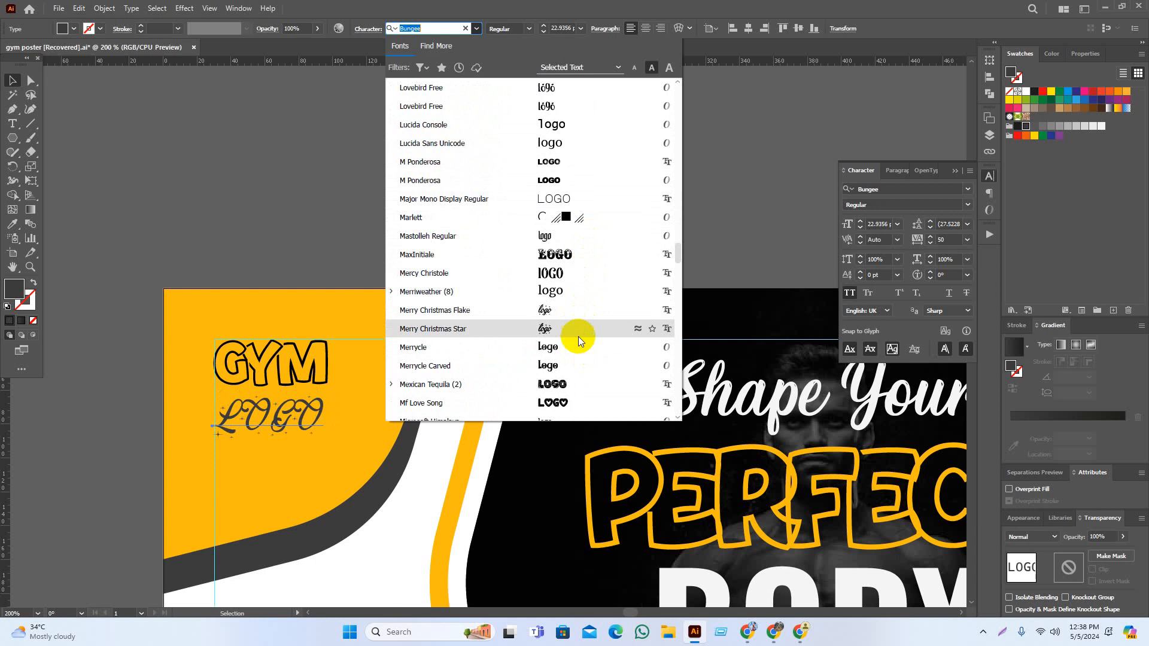
pyautogui.scroll(-2, 588, 386)
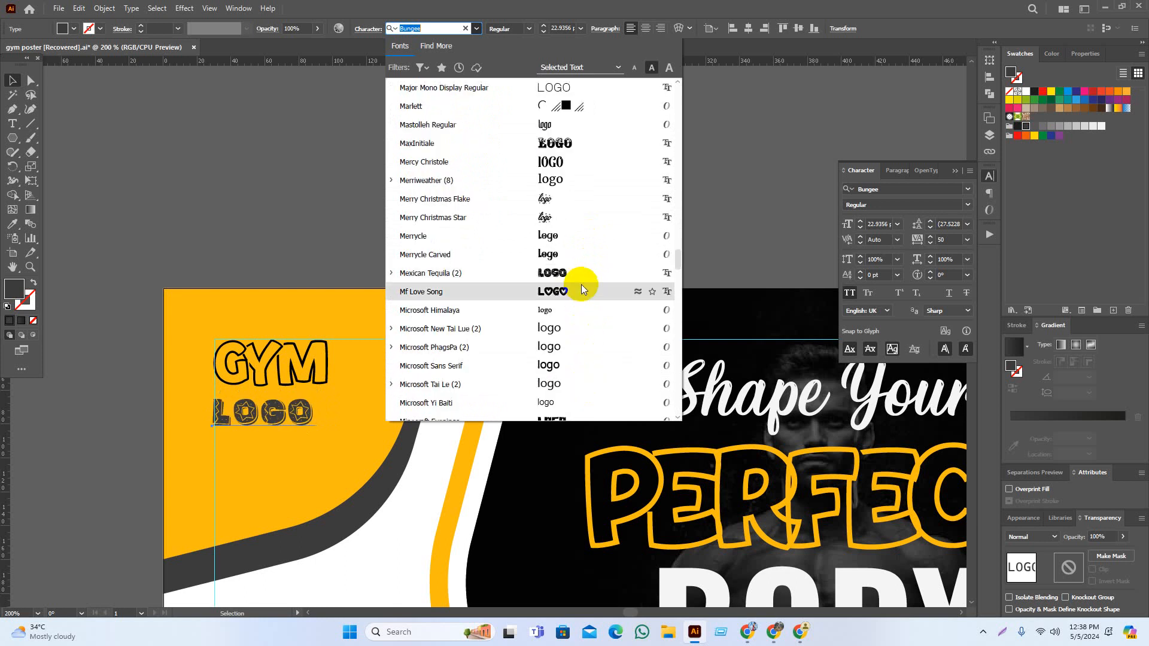
pyautogui.scroll(-3, 586, 396)
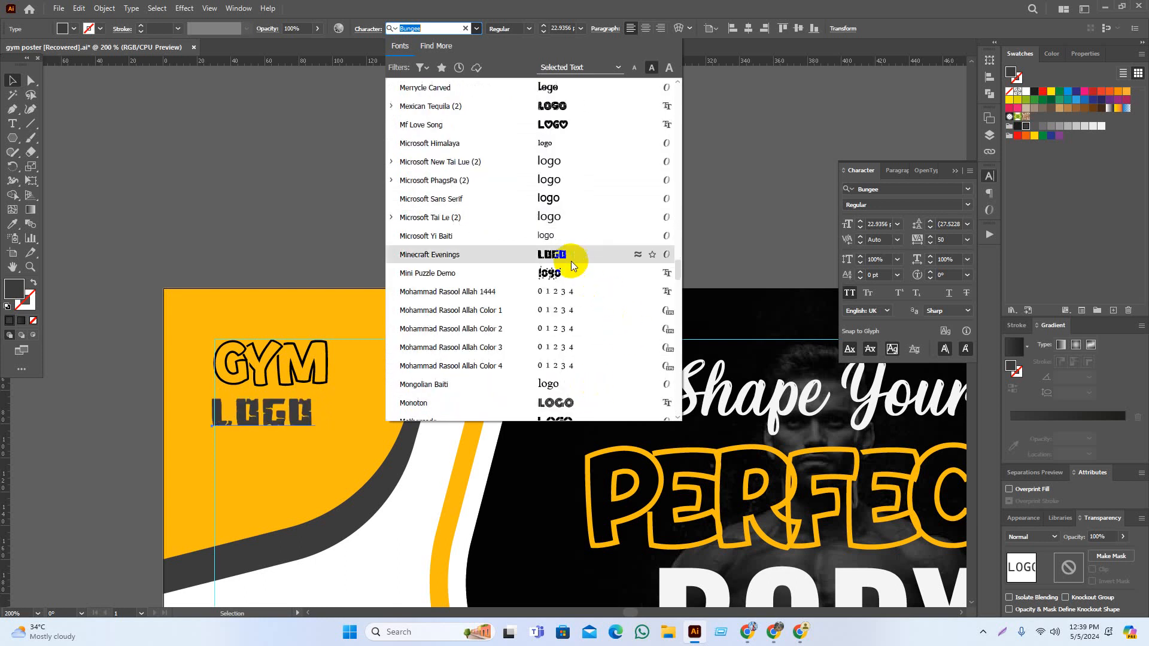
pyautogui.scroll(-1, 580, 383)
pyautogui.scroll(-2, 581, 371)
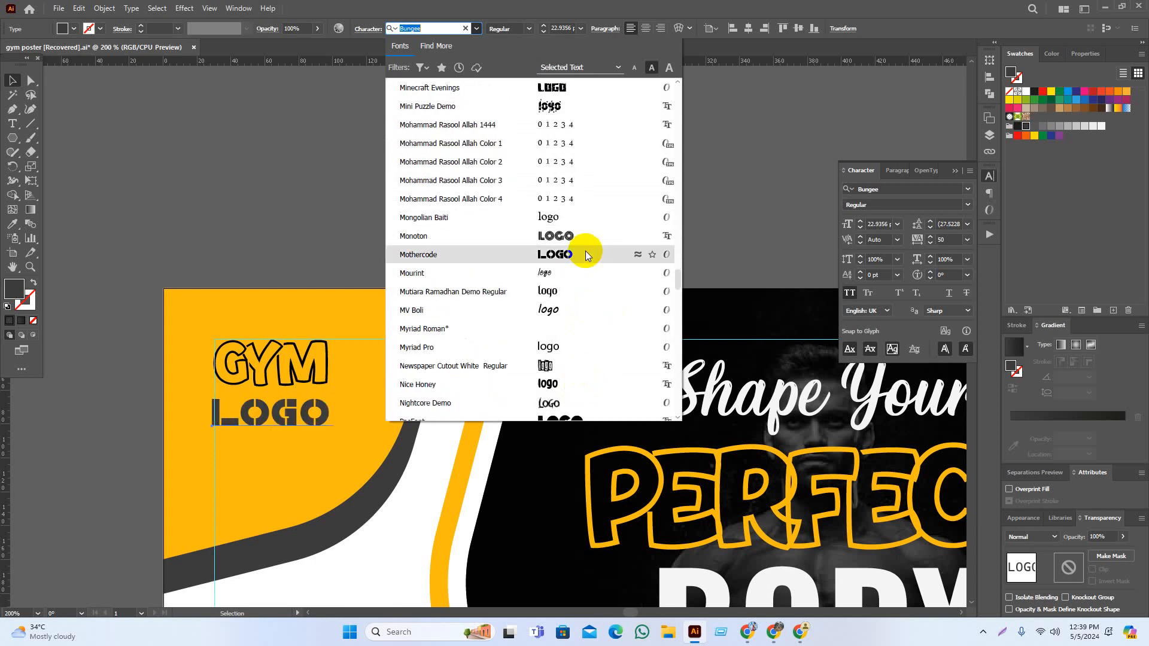
pyautogui.scroll(-4, 583, 356)
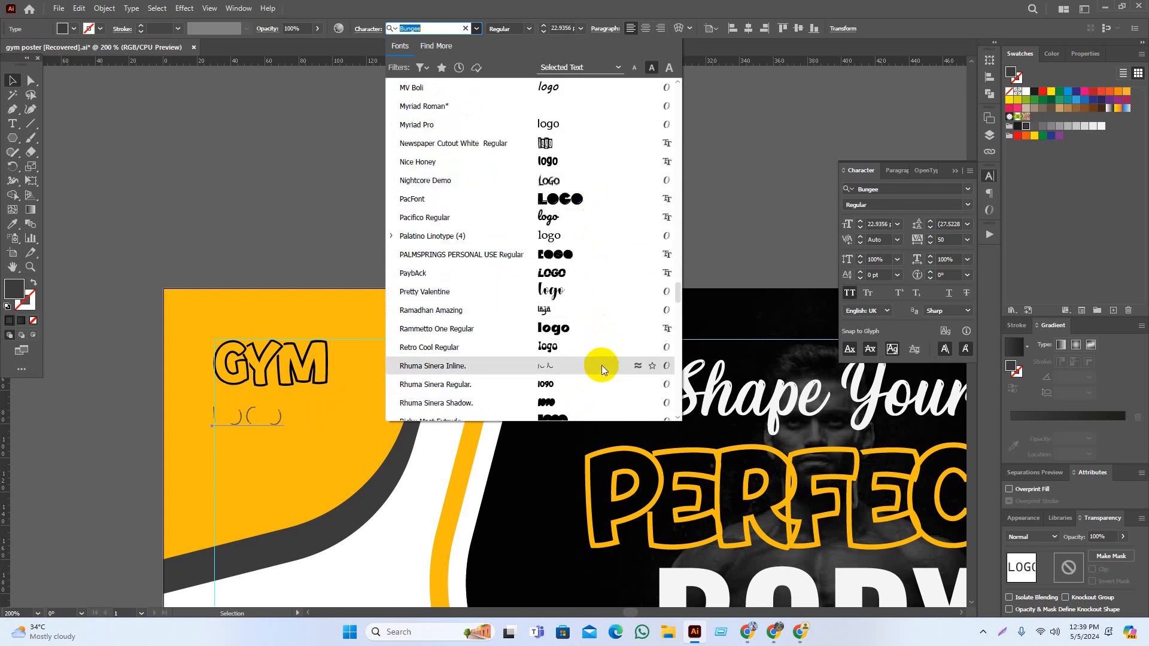
pyautogui.scroll(-3, 598, 332)
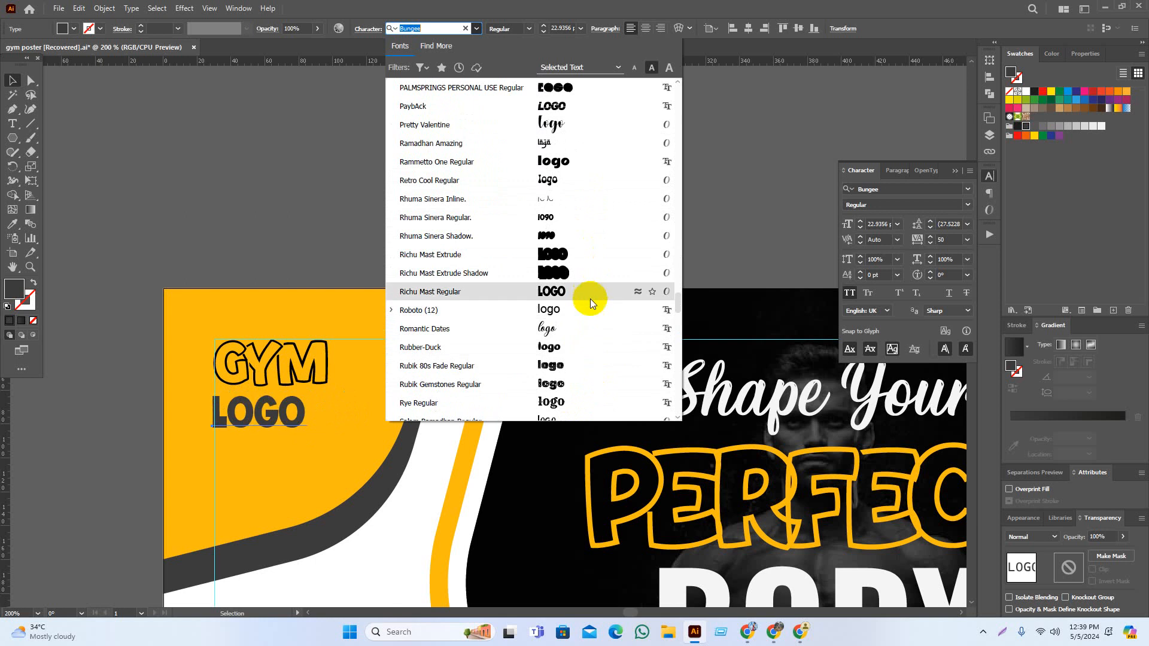
pyautogui.click(590, 347)
# Scale the LOGO text up to about 25 pt so its width matches the GYM text above
pyautogui.scroll(2, 287, 457)
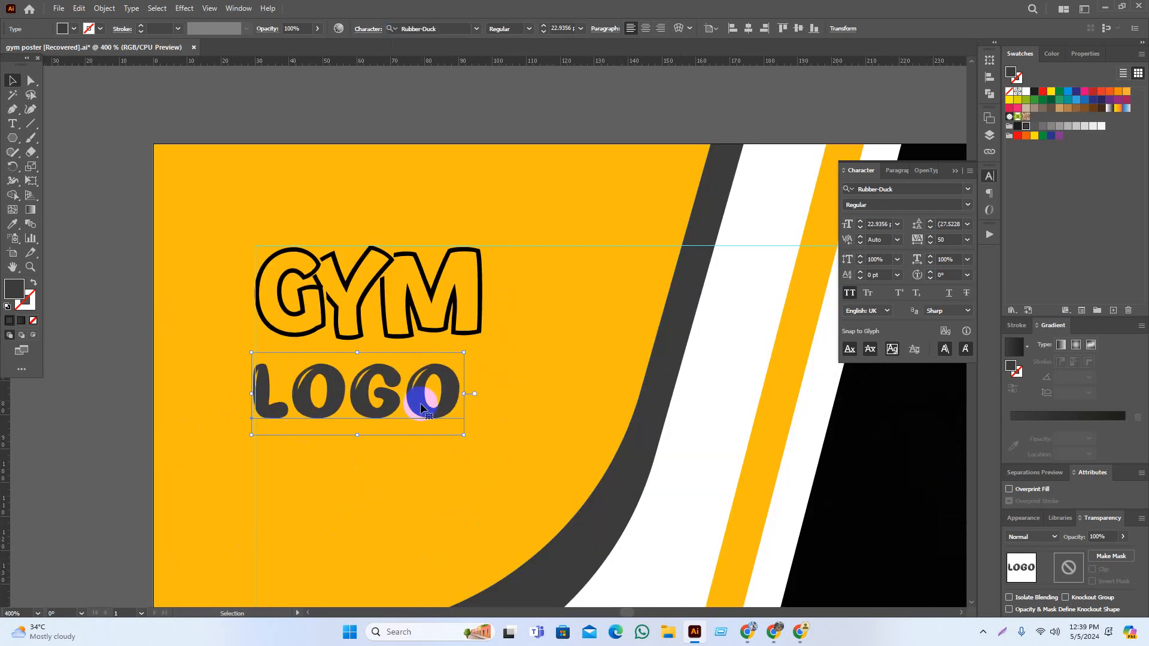
pyautogui.moveTo(464, 393); pyautogui.dragTo(487, 395)
pyautogui.click(587, 106)
# Fill the GYM text with the same dark grey swatch as the LOGO text
pyautogui.scroll(-3, 578, 273)
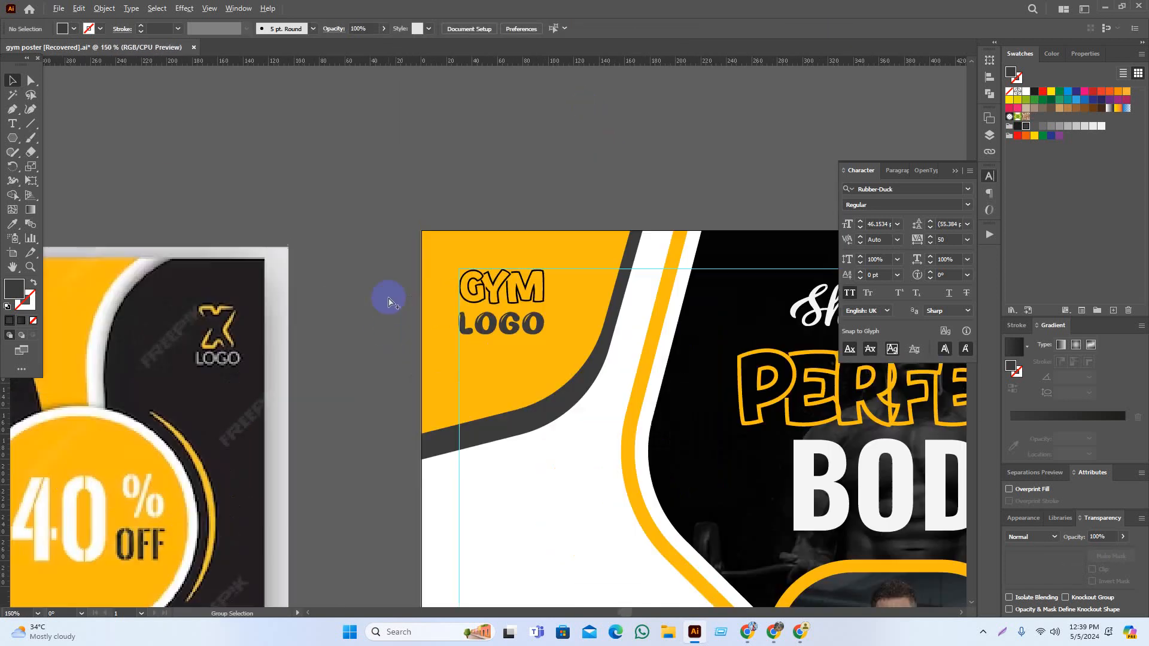
pyautogui.click(496, 280)
pyautogui.scroll(1, 491, 276)
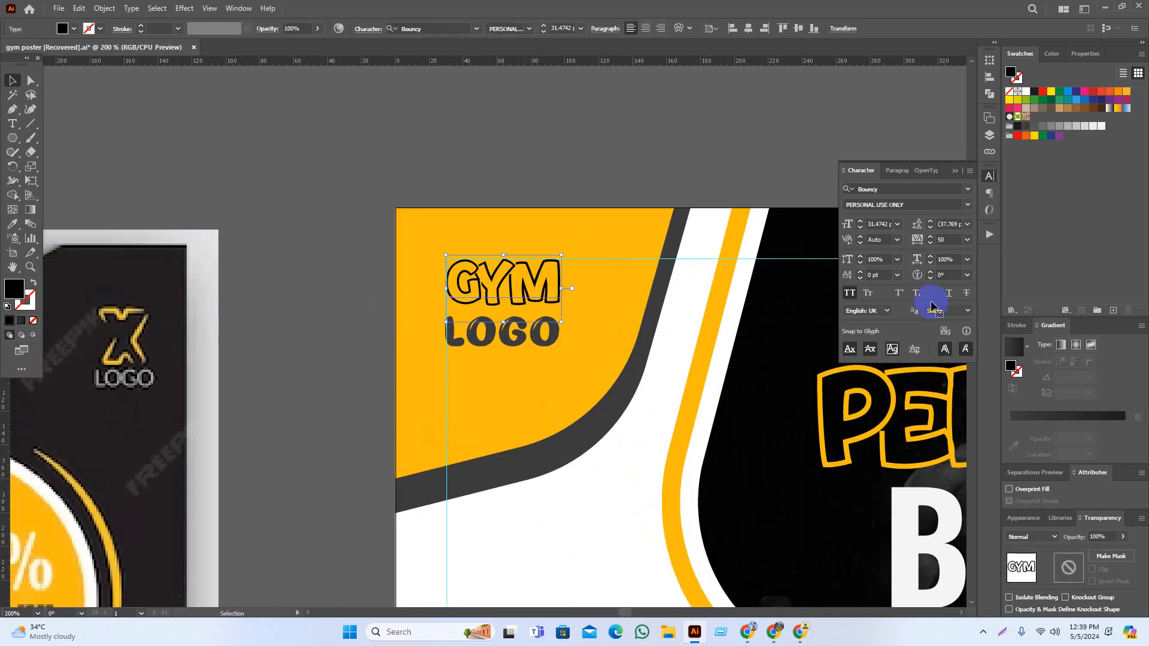
pyautogui.click(1026, 126)
pyautogui.click(718, 129)
pyautogui.moveTo(734, 123); pyautogui.dragTo(721, 135)
# Try a medium grey and the lightest, near-white grey swatch as the fill of the LOGO text
pyautogui.scroll(1, 569, 269)
pyautogui.click(521, 380)
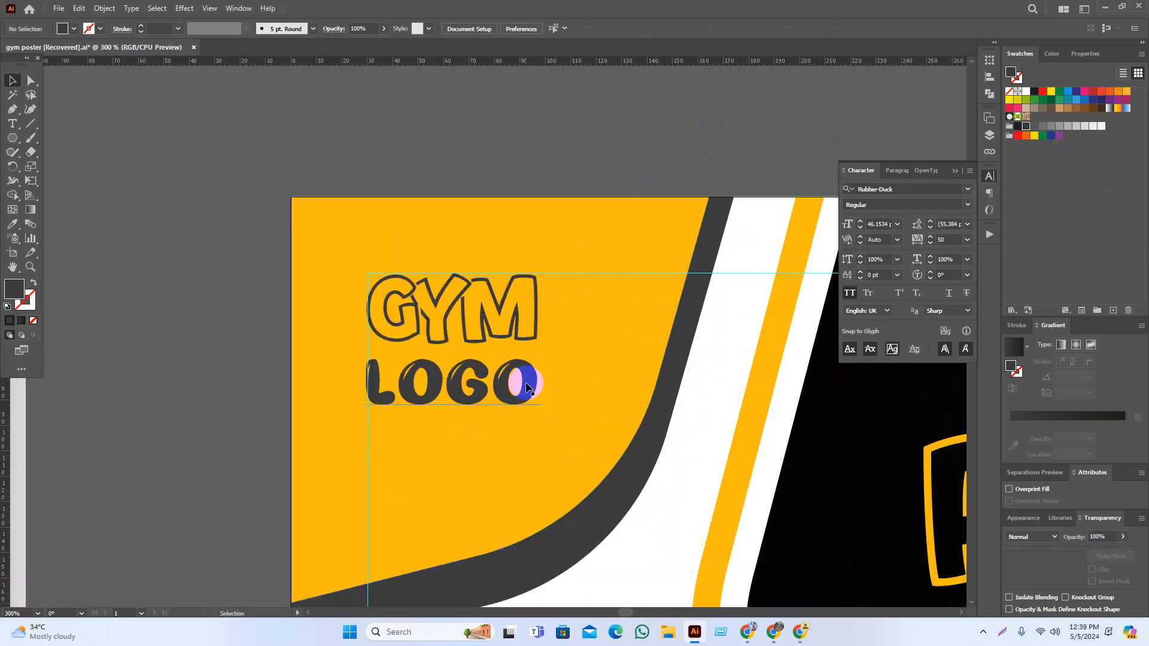
pyautogui.click(1043, 125)
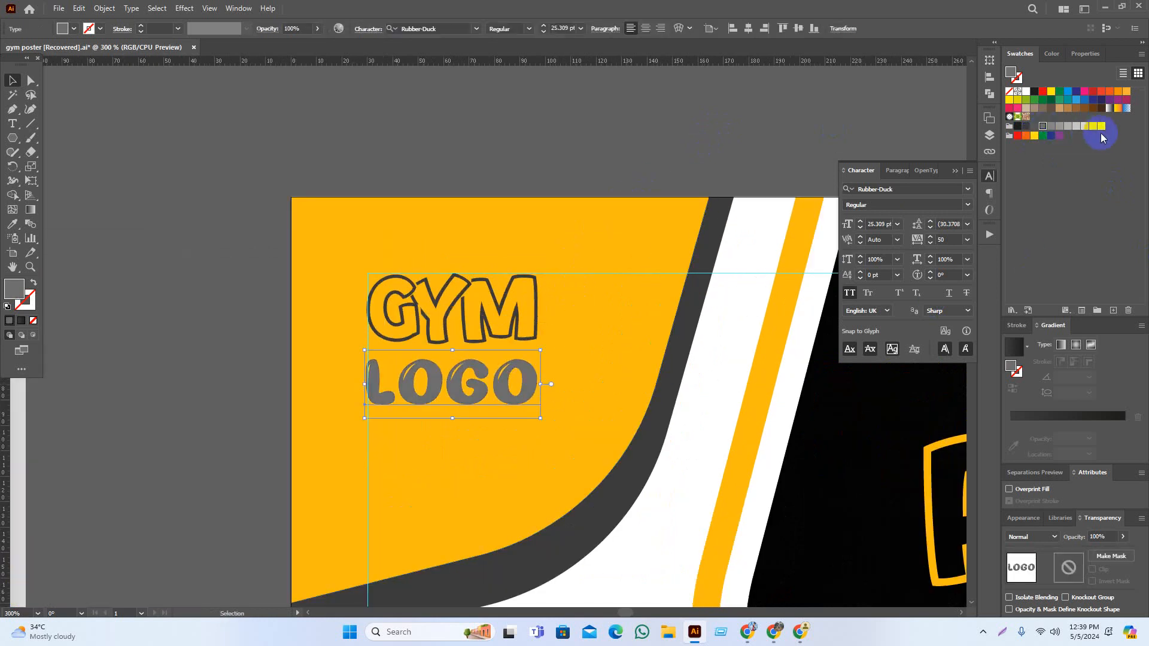
pyautogui.click(1101, 126)
pyautogui.click(660, 149)
pyautogui.scroll(-3, 592, 302)
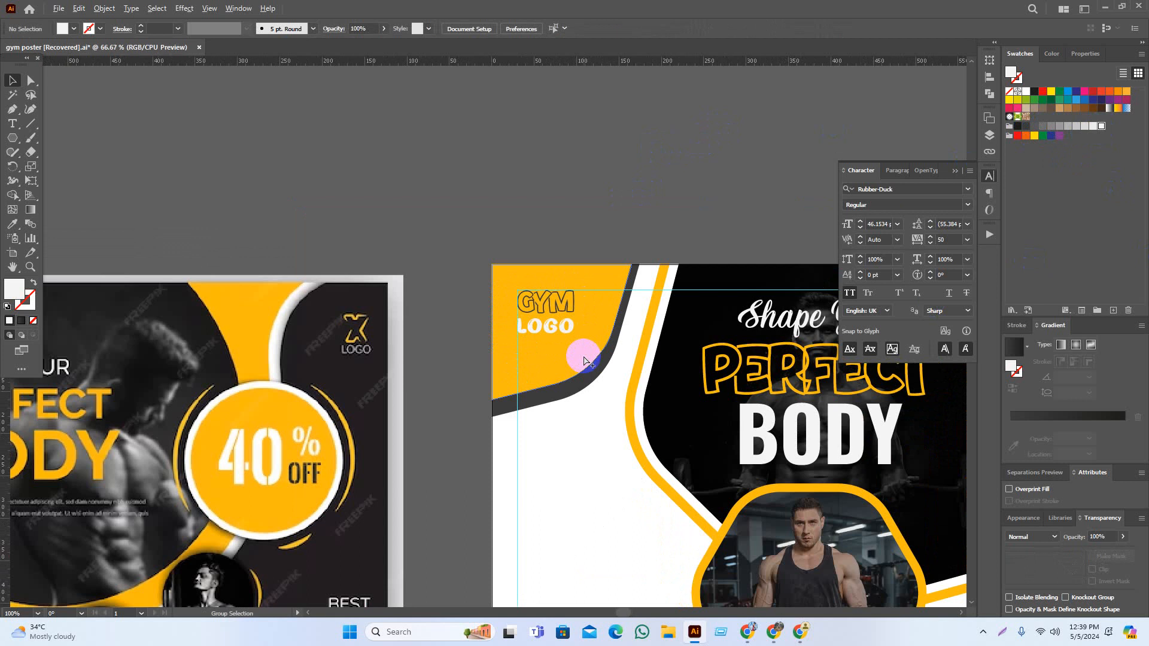
pyautogui.scroll(-1, 585, 360)
pyautogui.scroll(1, 614, 293)
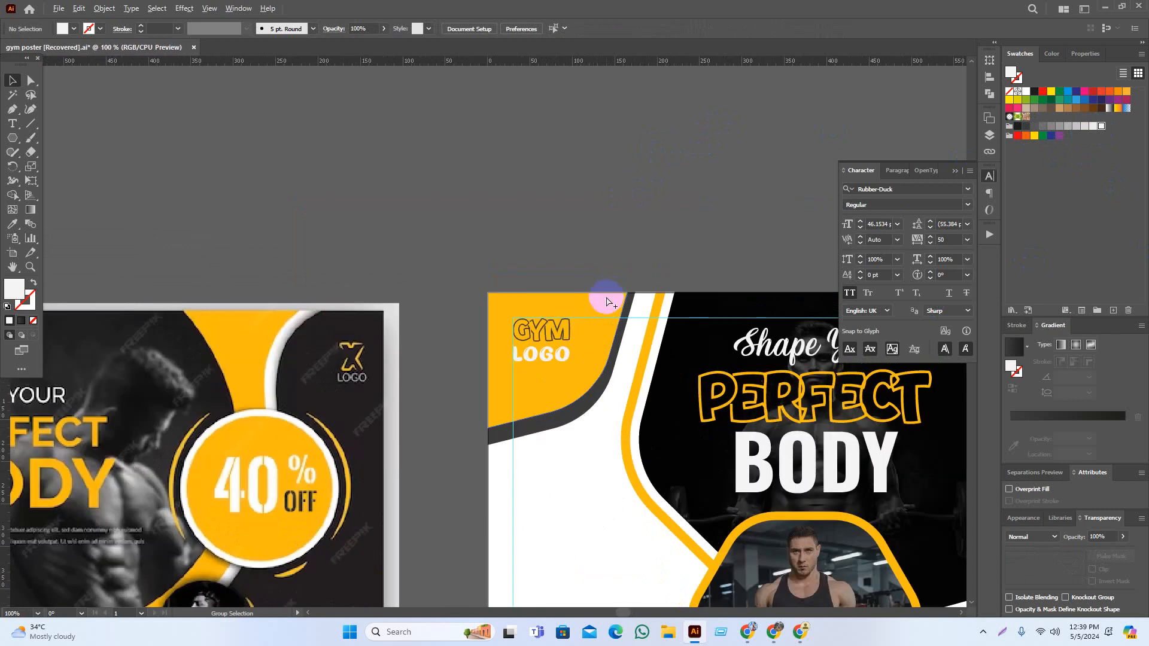
pyautogui.scroll(-1, 609, 301)
pyautogui.scroll(2, 600, 317)
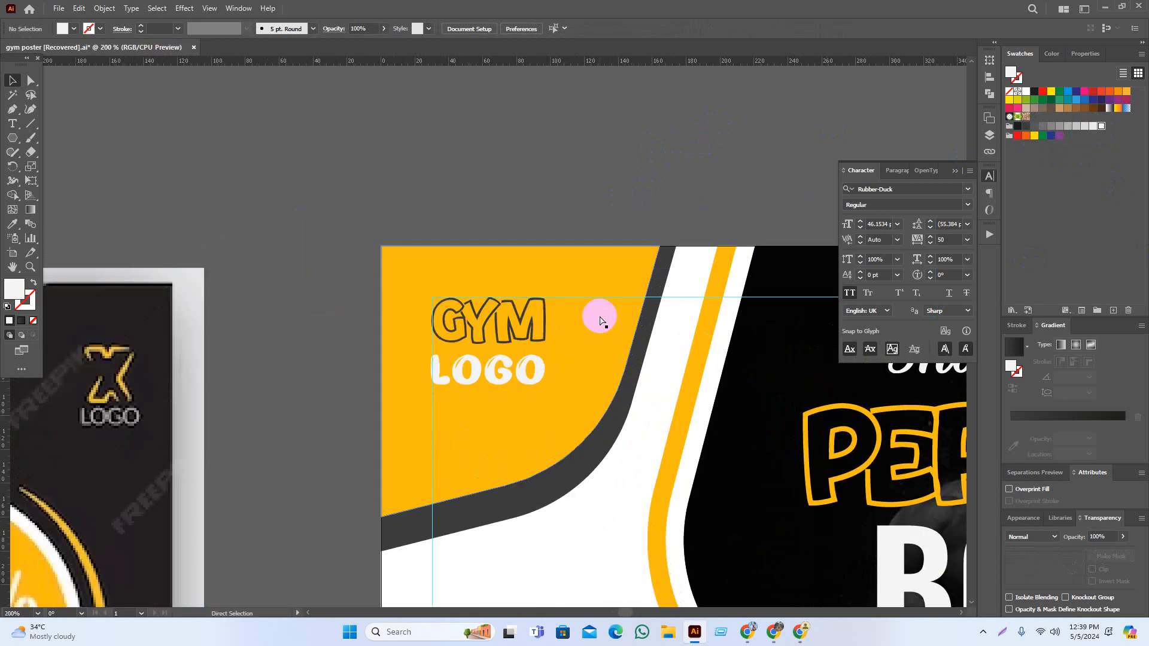
# Undo the near-white fill and set the LOGO text's fill back to the dark grey swatch
pyautogui.hotkey('ctrl', 'z')
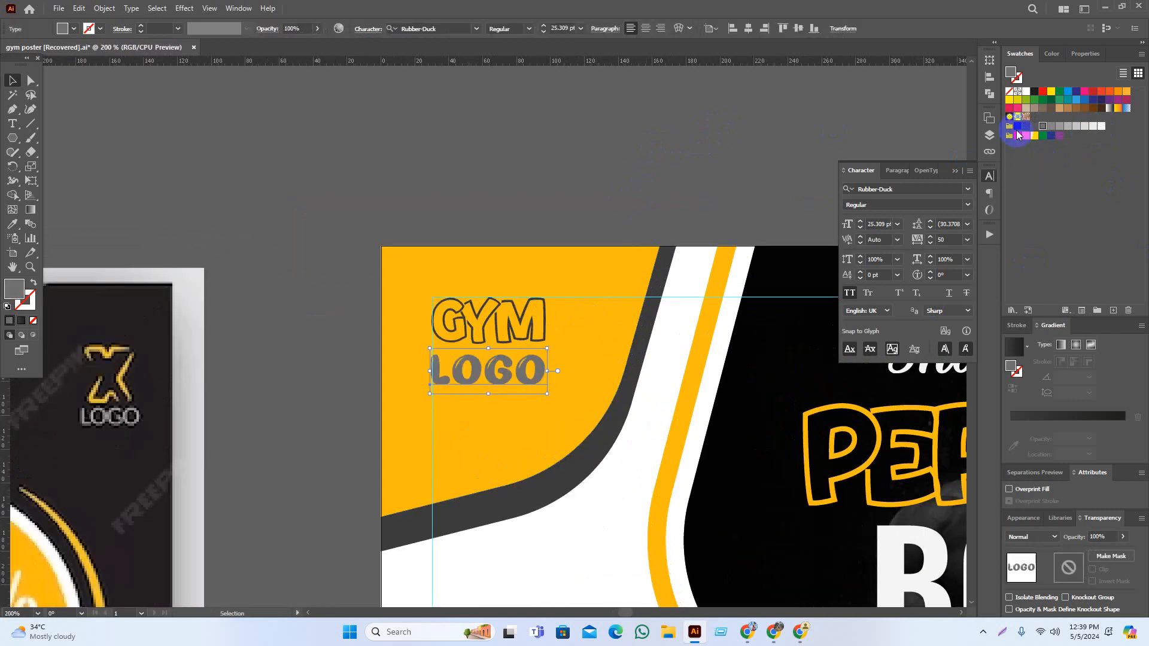
pyautogui.click(1026, 126)
pyautogui.click(740, 152)
pyautogui.moveTo(728, 157); pyautogui.dragTo(722, 167)
pyautogui.scroll(-3, 720, 166)
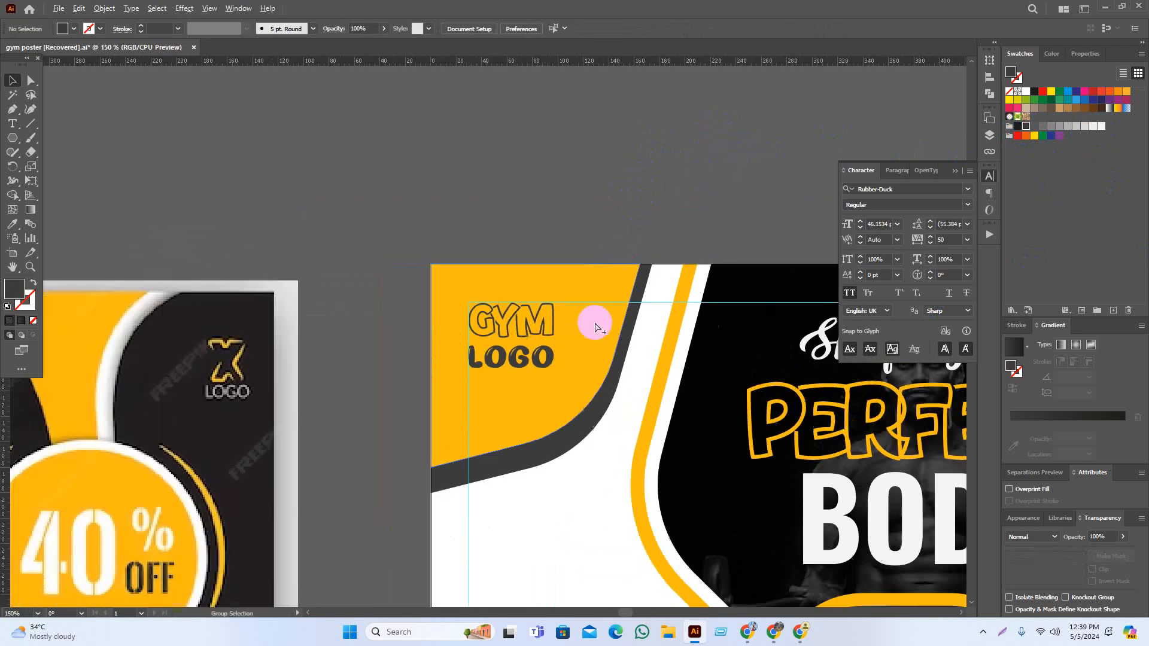
pyautogui.scroll(-2, 559, 146)
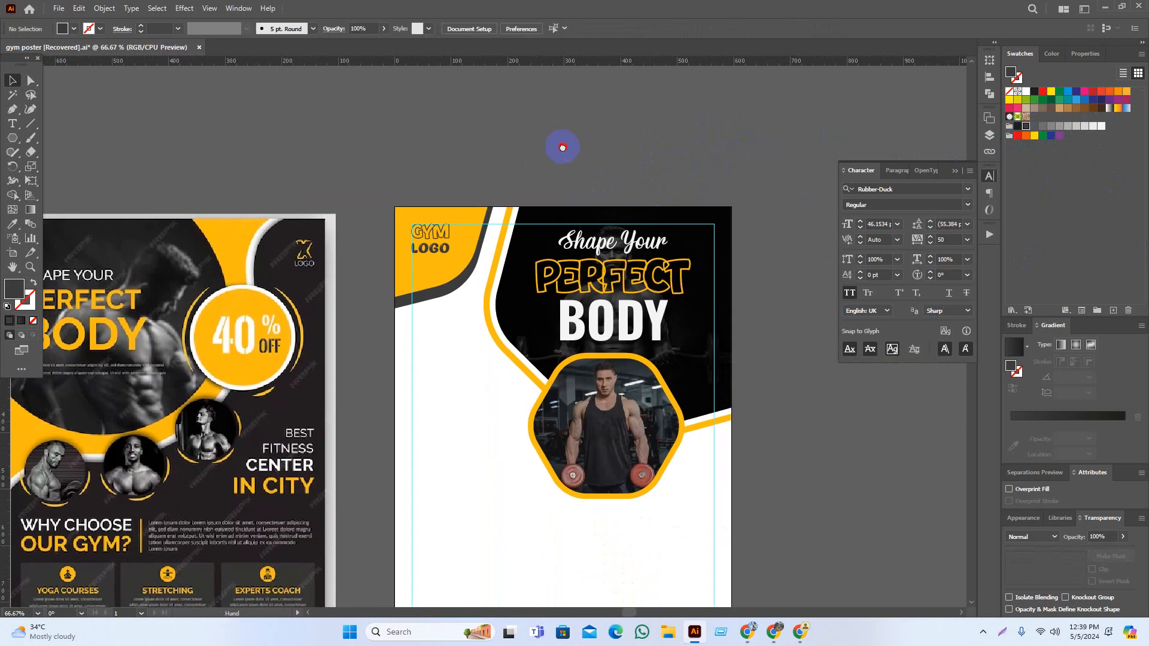
pyautogui.moveTo(751, 405); pyautogui.dragTo(779, 392)
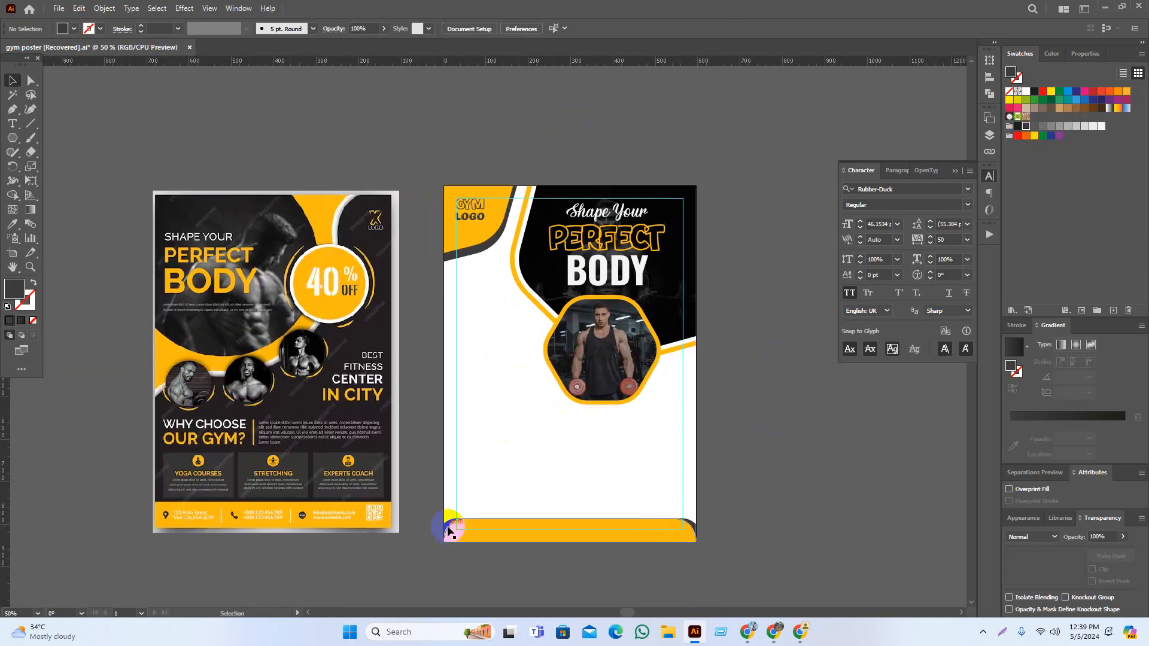
pyautogui.scroll(1, 503, 533)
pyautogui.moveTo(379, 569); pyautogui.dragTo(432, 572)
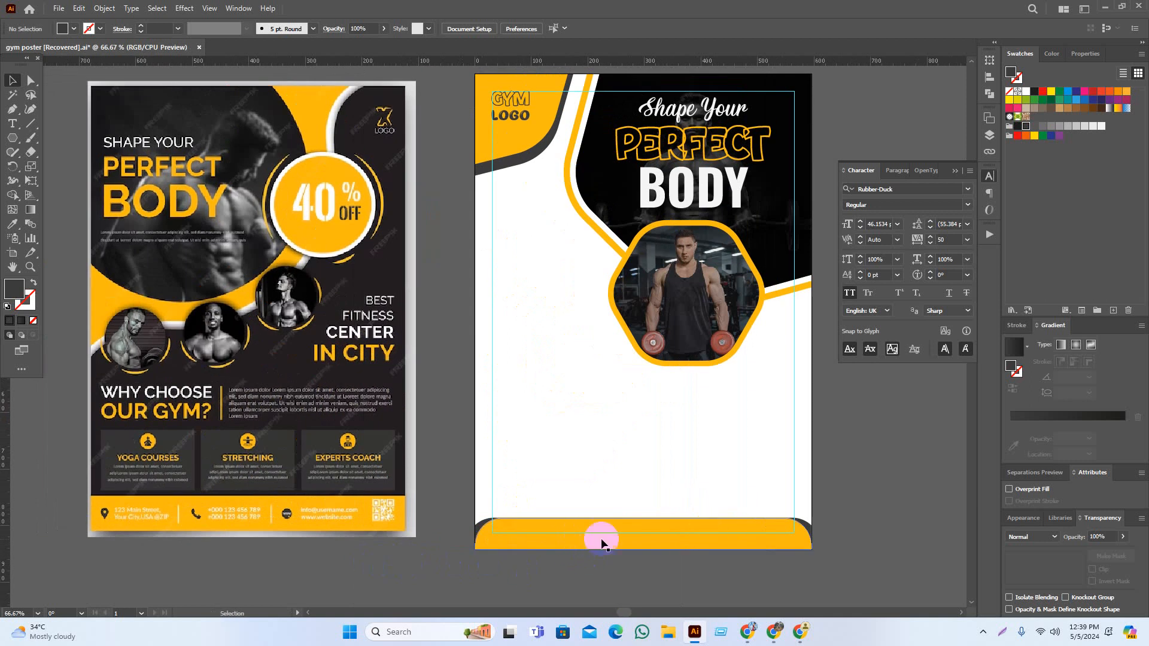
# Group the yellow footer shape with its dark grey backing and stretch the group upward to a height of about 71.89 px
pyautogui.scroll(5, 487, 545)
pyautogui.click(489, 421)
pyautogui.keyDown('shift'); pyautogui.click(489, 421); pyautogui.keyUp('shift')
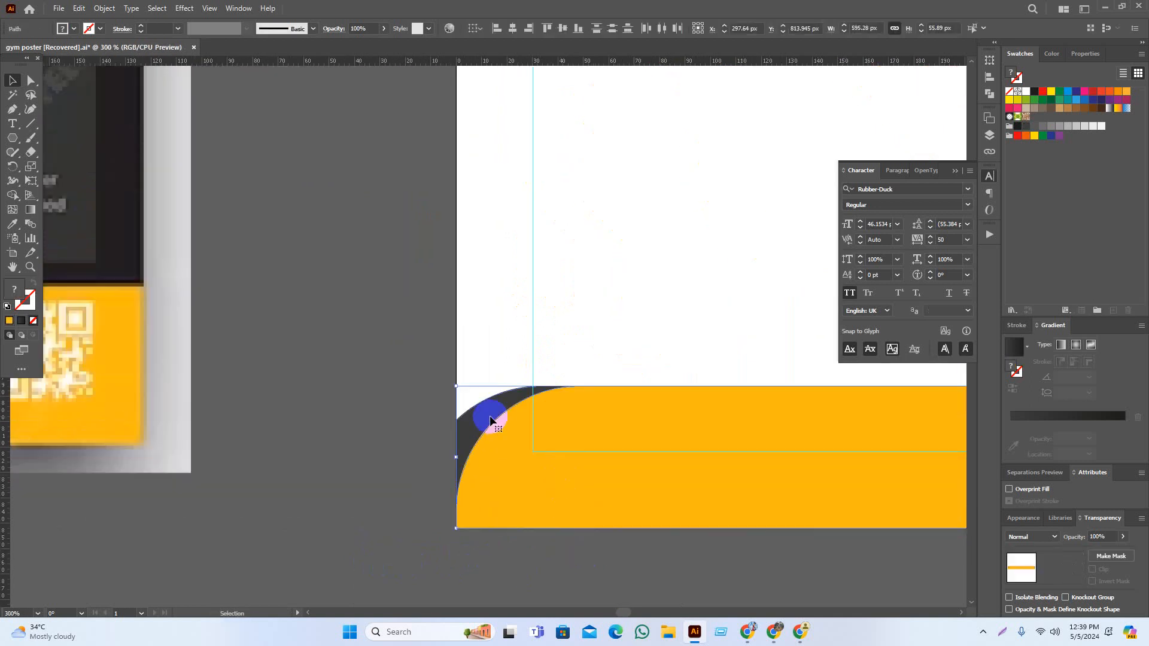
pyautogui.moveTo(789, 470); pyautogui.dragTo(782, 469)
pyautogui.hotkey('ctrl', 'g')
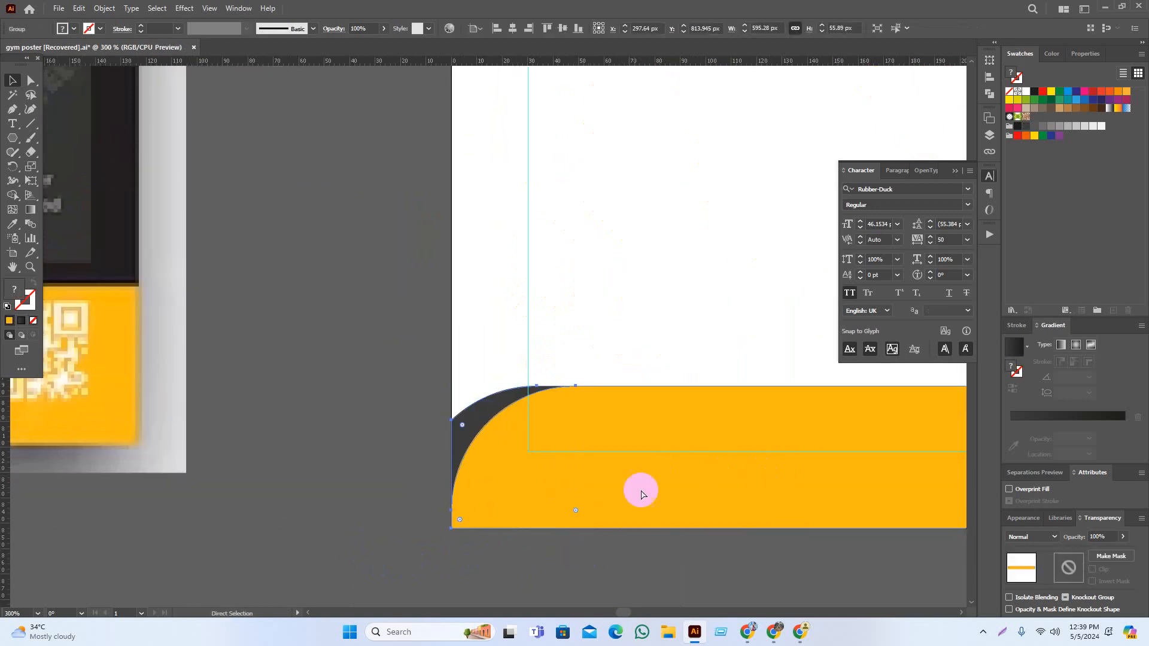
pyautogui.moveTo(698, 476); pyautogui.dragTo(406, 482)
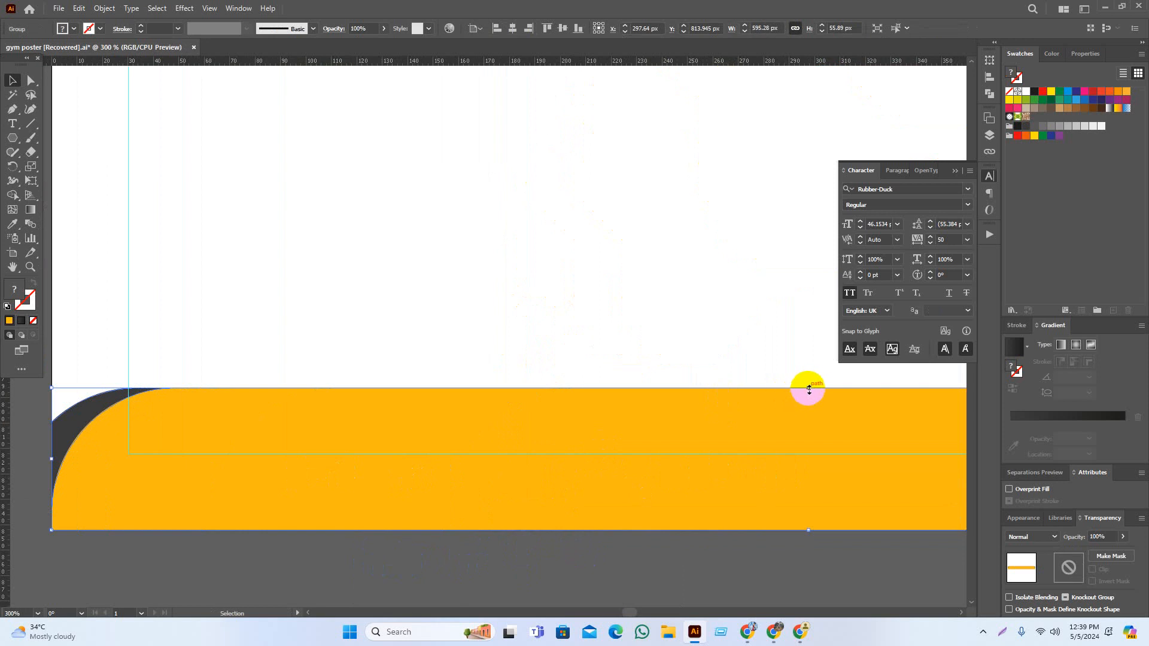
pyautogui.moveTo(809, 390); pyautogui.dragTo(809, 348)
pyautogui.scroll(-3, 768, 392)
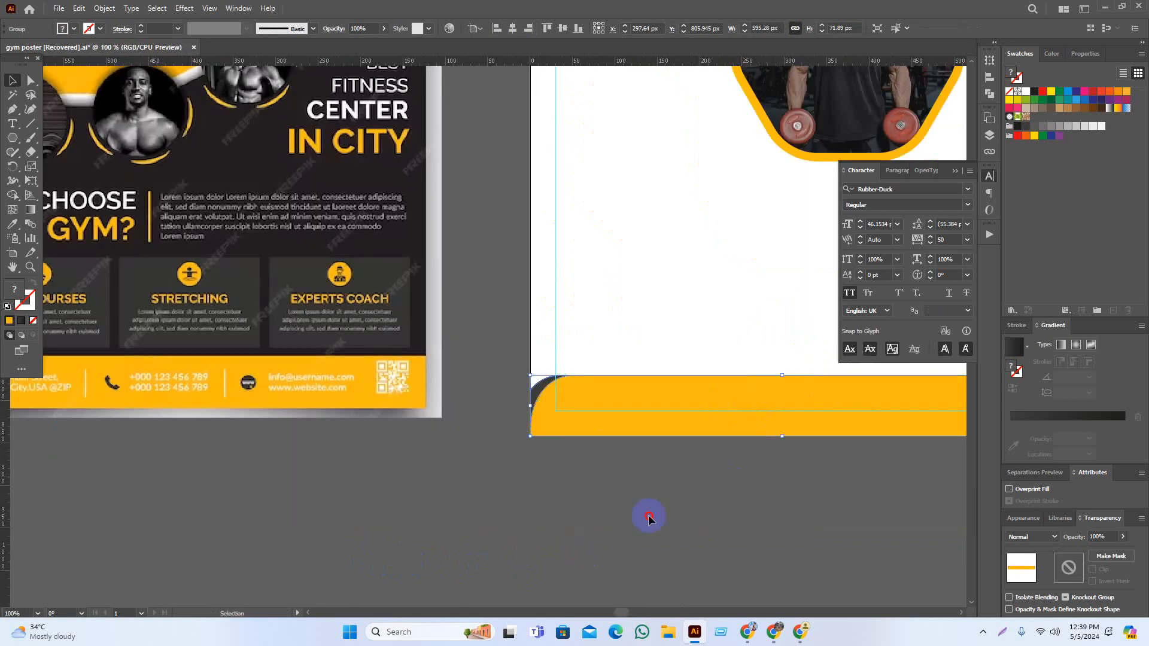
pyautogui.click(649, 519)
# Open the recent icon file 237.eps to get contact icons like those in the reference flyer's footer
pyautogui.moveTo(680, 508); pyautogui.dragTo(677, 513)
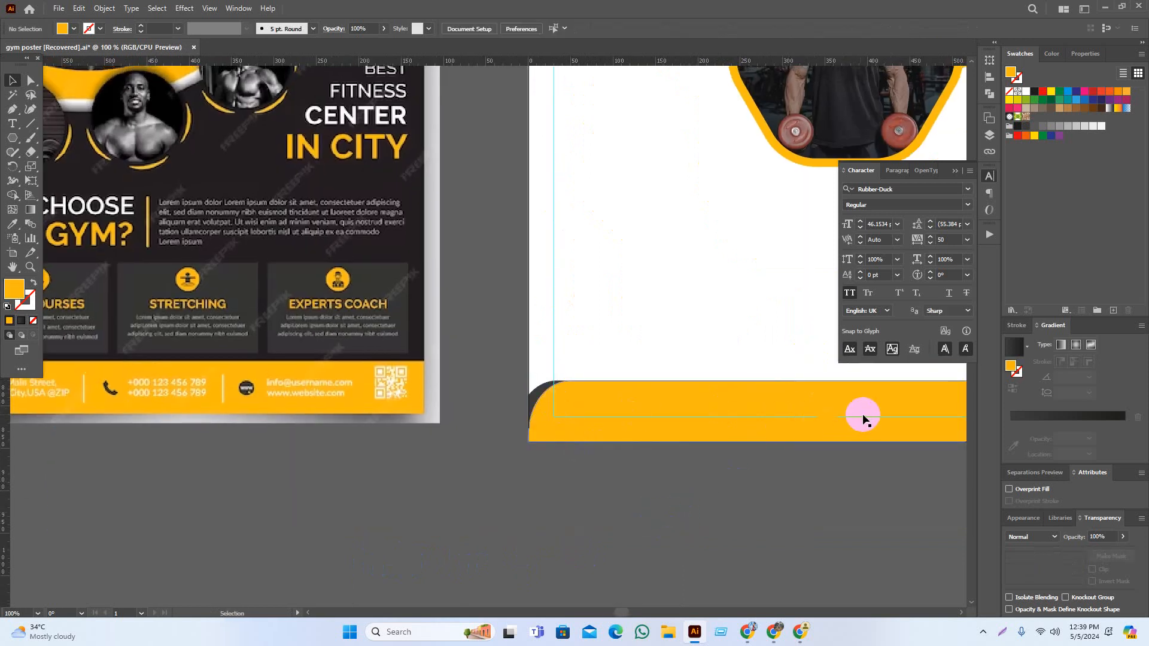
pyautogui.moveTo(112, 404); pyautogui.dragTo(249, 428)
pyautogui.moveTo(189, 482); pyautogui.dragTo(370, 477)
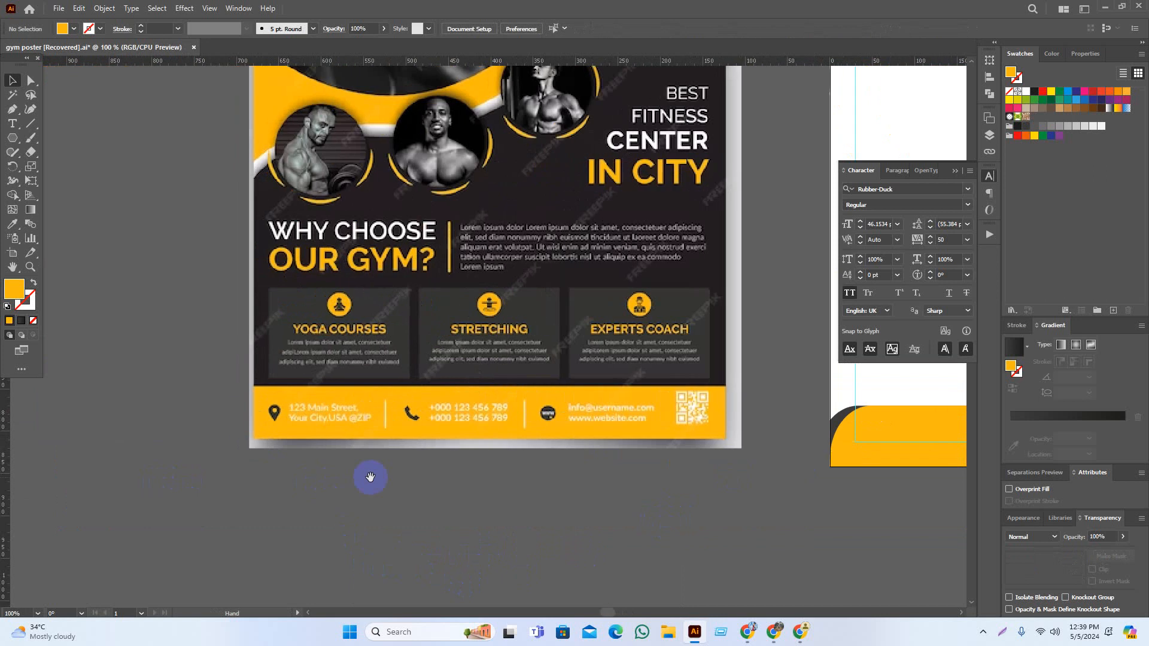
pyautogui.click(321, 491)
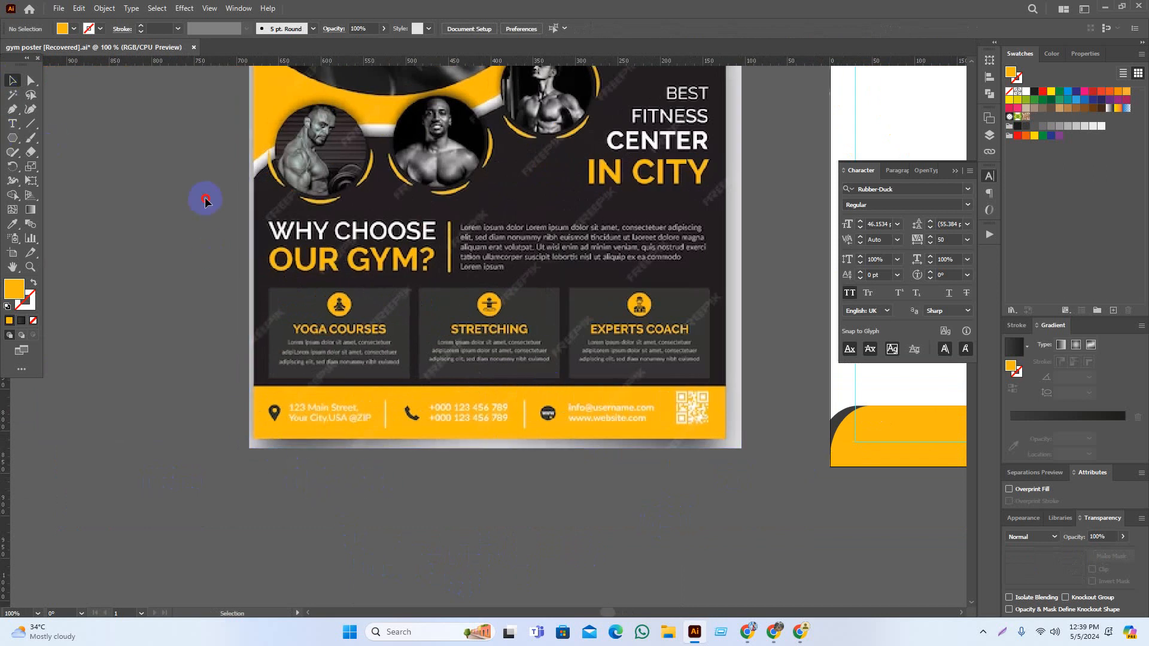
pyautogui.click(29, 8)
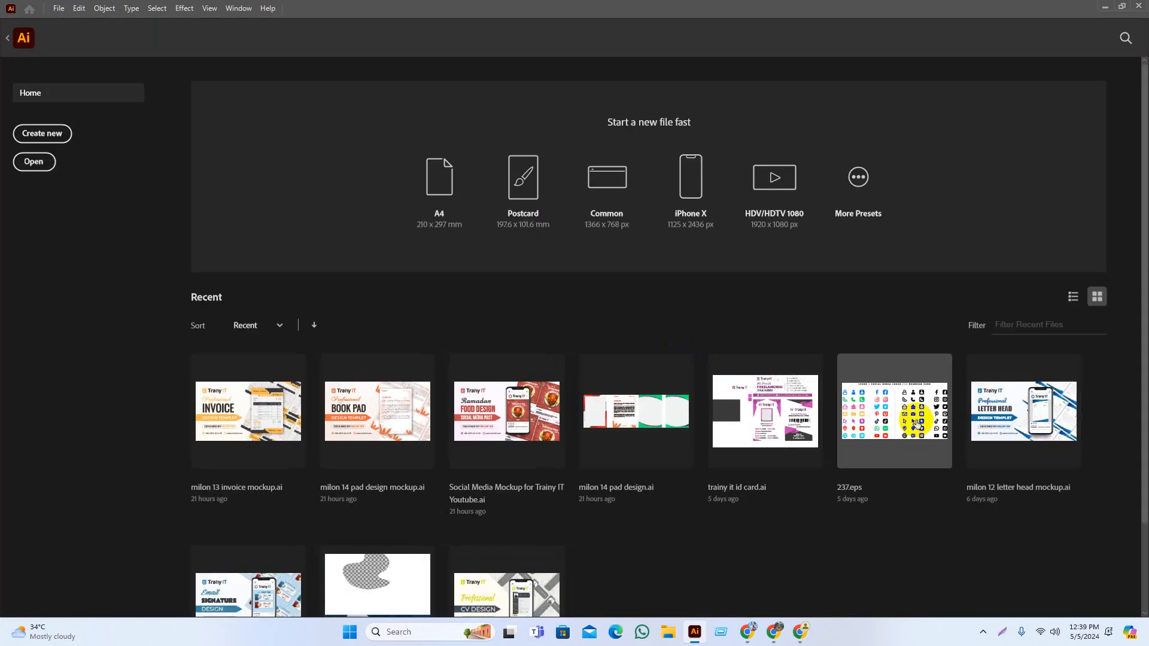
pyautogui.click(894, 403)
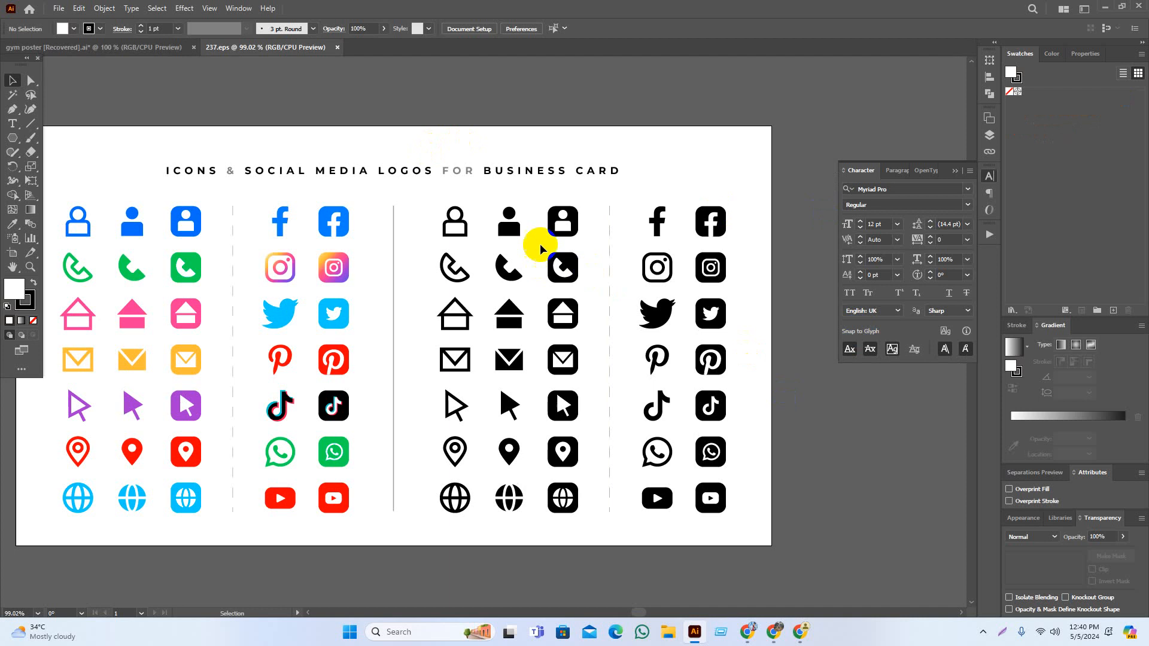
# Copy the whole set of black icons from 237.eps and paste it into the gym poster document, beside the artboard's right edge
pyautogui.moveTo(429, 206); pyautogui.dragTo(795, 551)
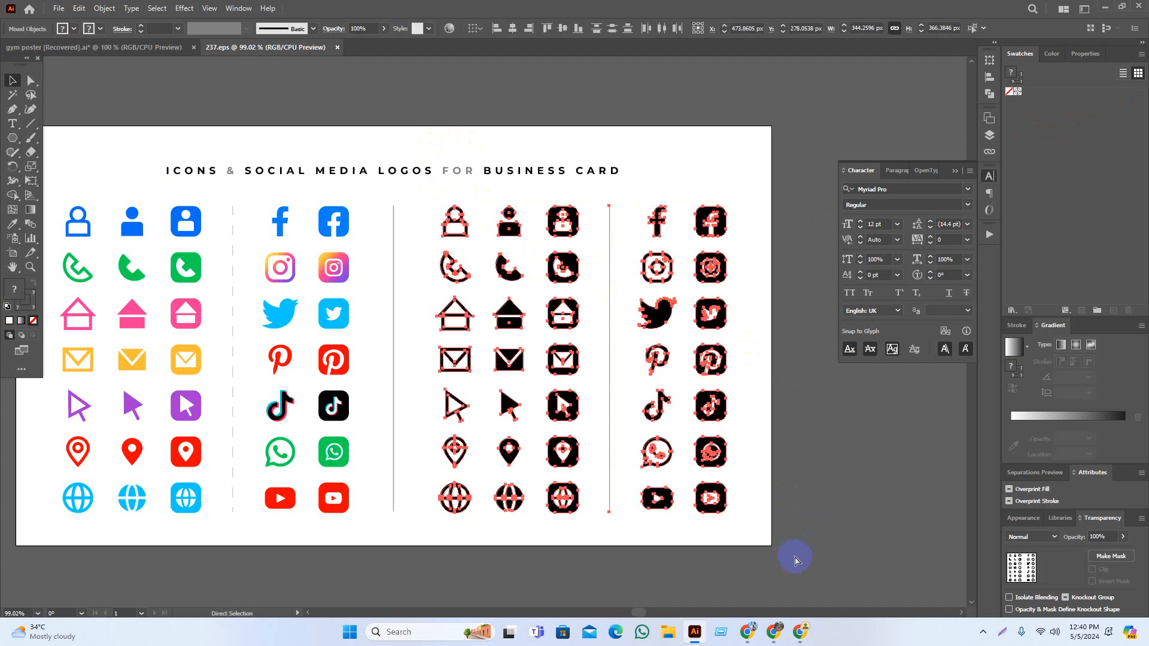
pyautogui.hotkey('ctrl', 'c')
pyautogui.click(143, 49)
pyautogui.moveTo(728, 510); pyautogui.dragTo(269, 511)
pyautogui.moveTo(730, 517); pyautogui.dragTo(272, 533)
pyautogui.hotkey('ctrl', 'v')
pyautogui.moveTo(499, 243); pyautogui.dragTo(565, 238)
pyautogui.click(361, 536)
# Move the rounded-square location, phone and globe icons out of the pasted set into a row below it
pyautogui.moveTo(264, 526); pyautogui.dragTo(489, 521)
pyautogui.moveTo(339, 505); pyautogui.dragTo(808, 508)
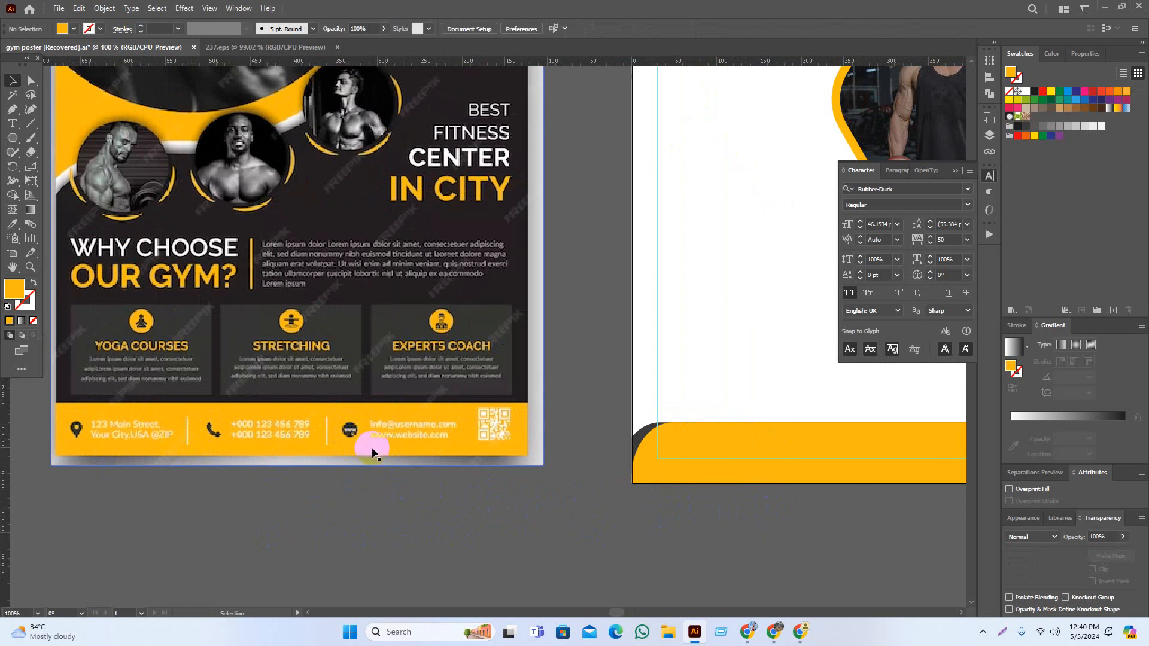
pyautogui.moveTo(690, 533); pyautogui.dragTo(397, 541)
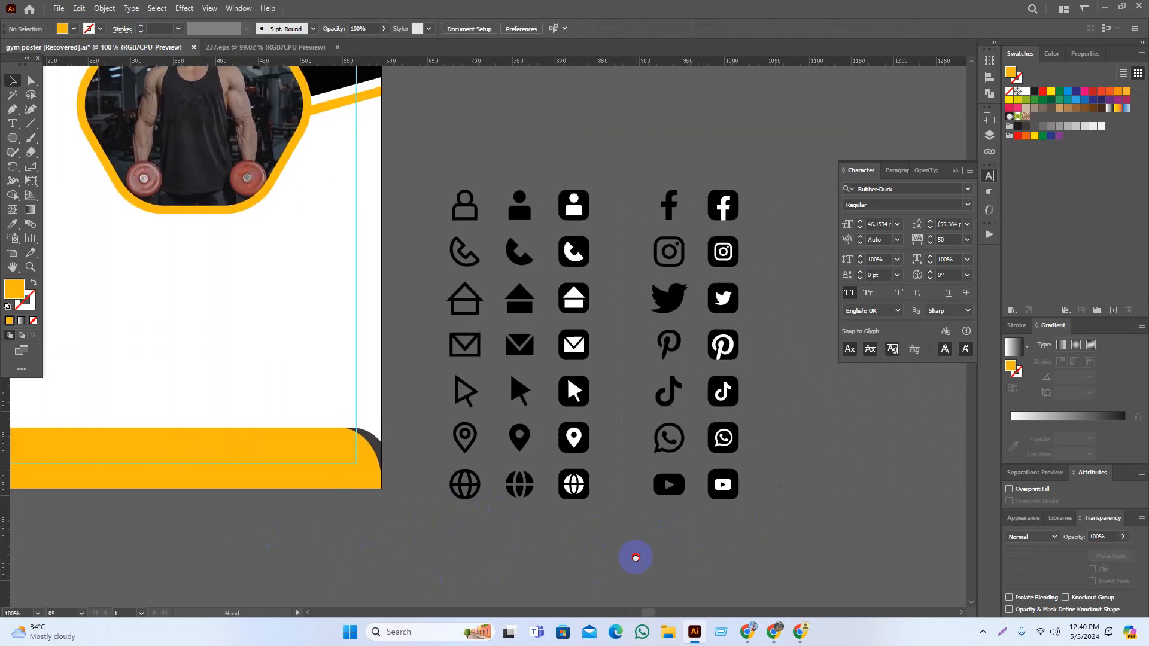
pyautogui.moveTo(580, 436); pyautogui.dragTo(471, 544)
pyautogui.moveTo(628, 541); pyautogui.dragTo(646, 510)
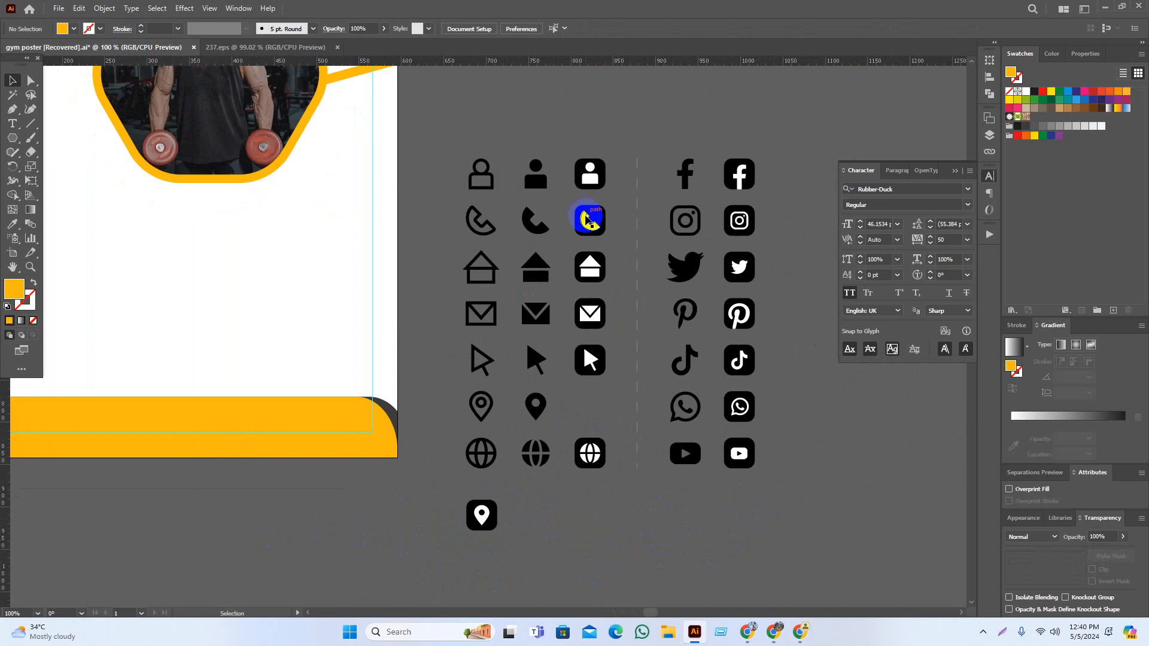
pyautogui.moveTo(587, 221); pyautogui.dragTo(521, 515)
pyautogui.click(641, 526)
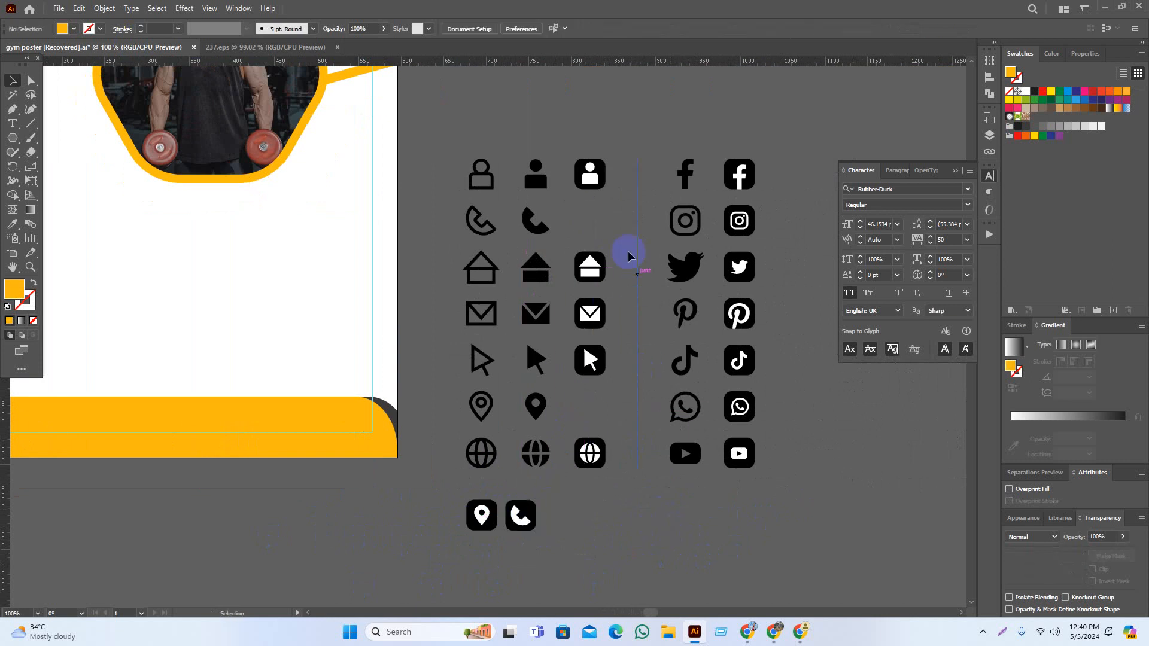
pyautogui.moveTo(595, 460); pyautogui.dragTo(567, 524)
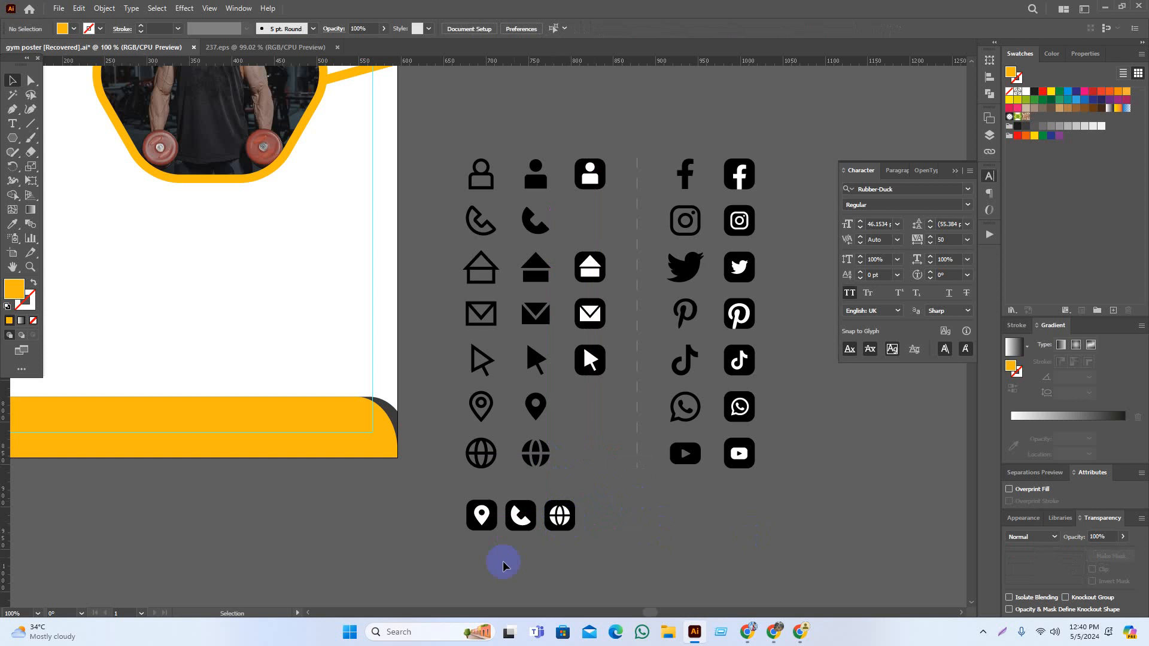
# Convert the location icon's black rounded square from a live rectangle into a plain path using the Shape Builder
pyautogui.scroll(1, 503, 566)
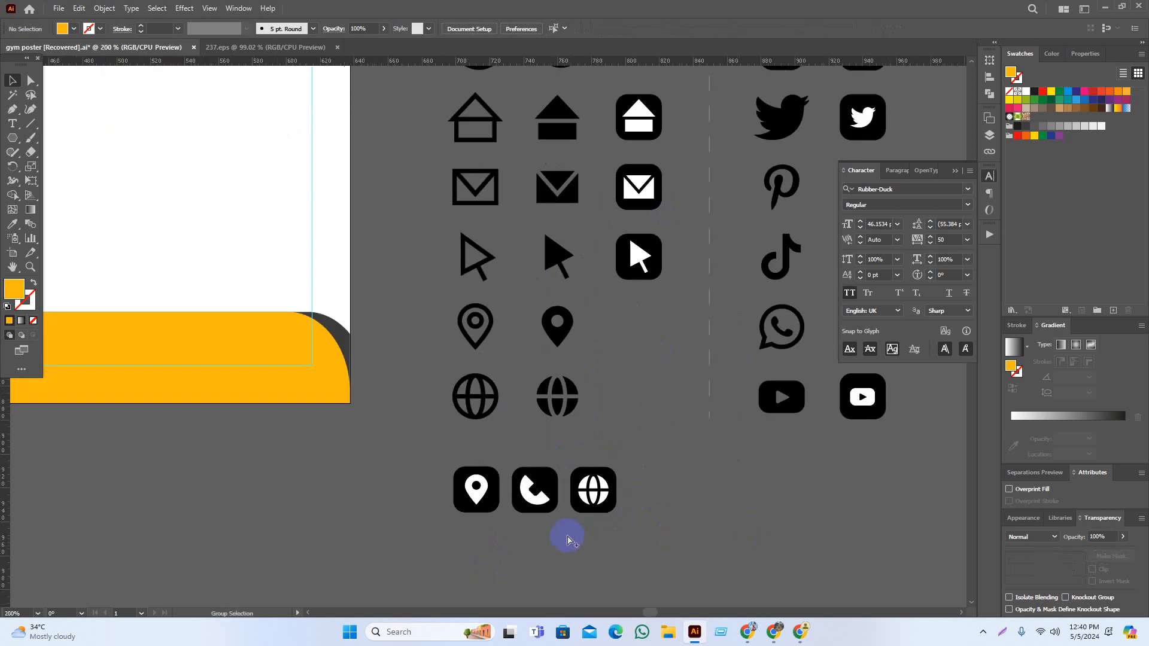
pyautogui.scroll(4, 570, 530)
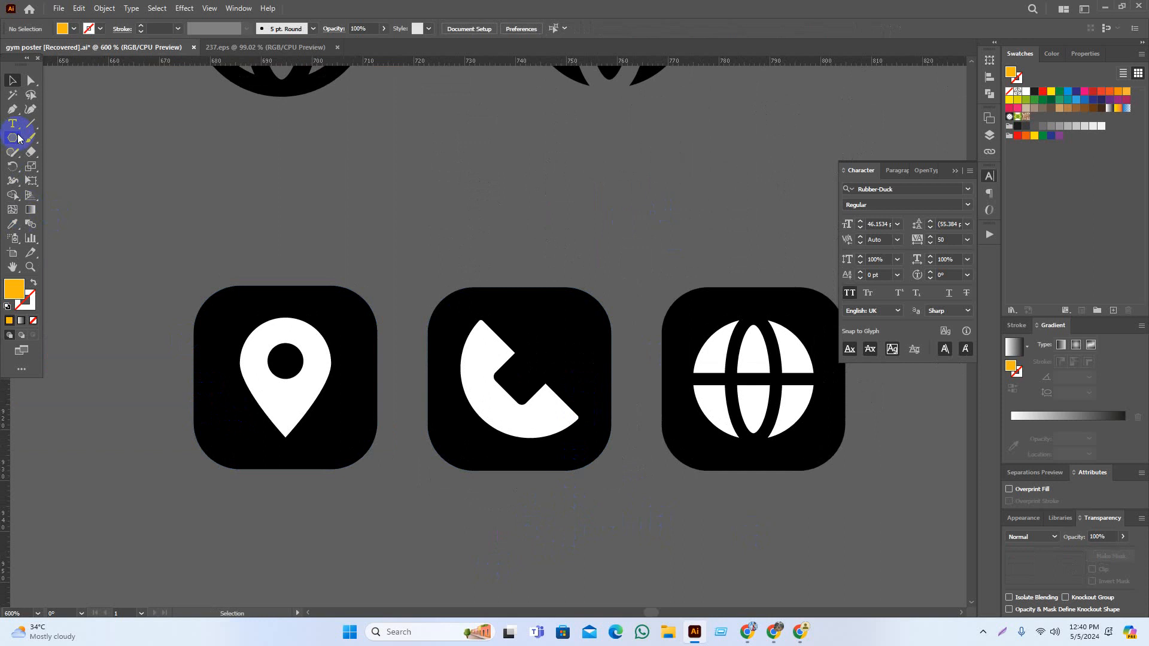
pyautogui.click(215, 373)
pyautogui.click(167, 259)
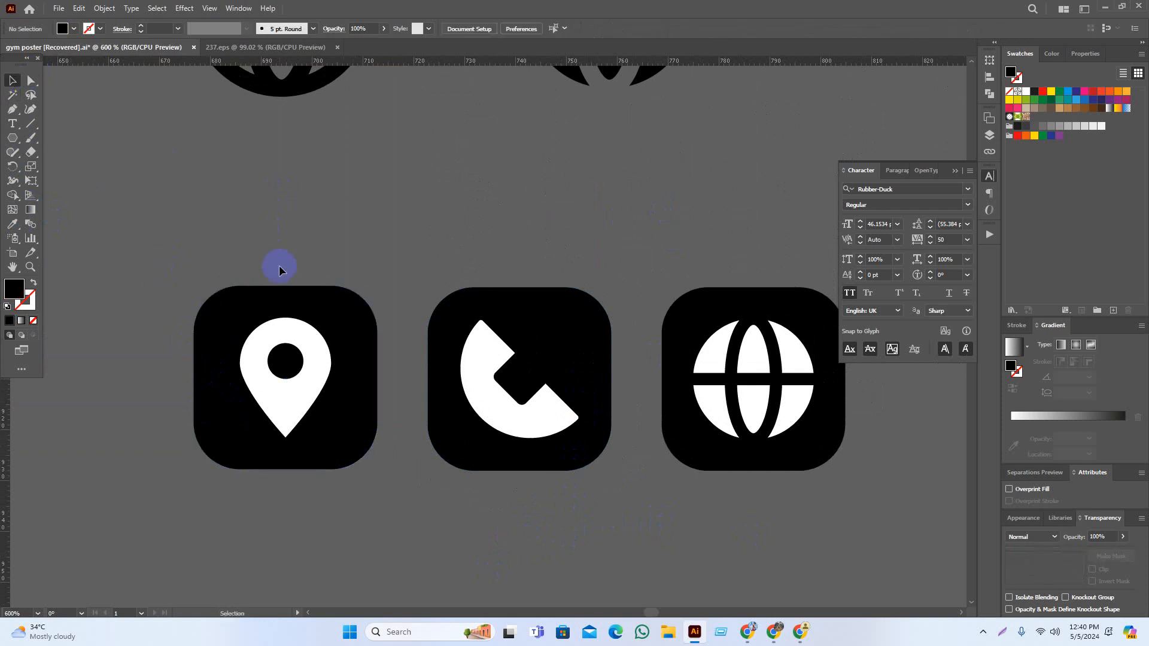
pyautogui.press('a')
pyautogui.click(224, 333)
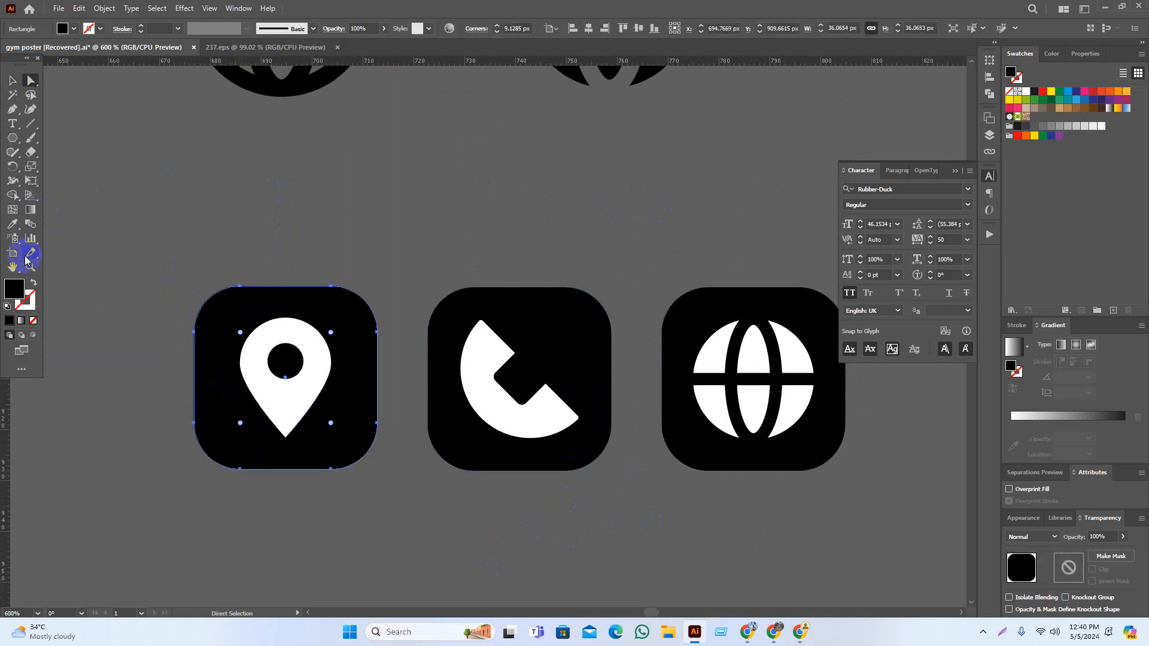
pyautogui.press('v')
pyautogui.click(327, 412)
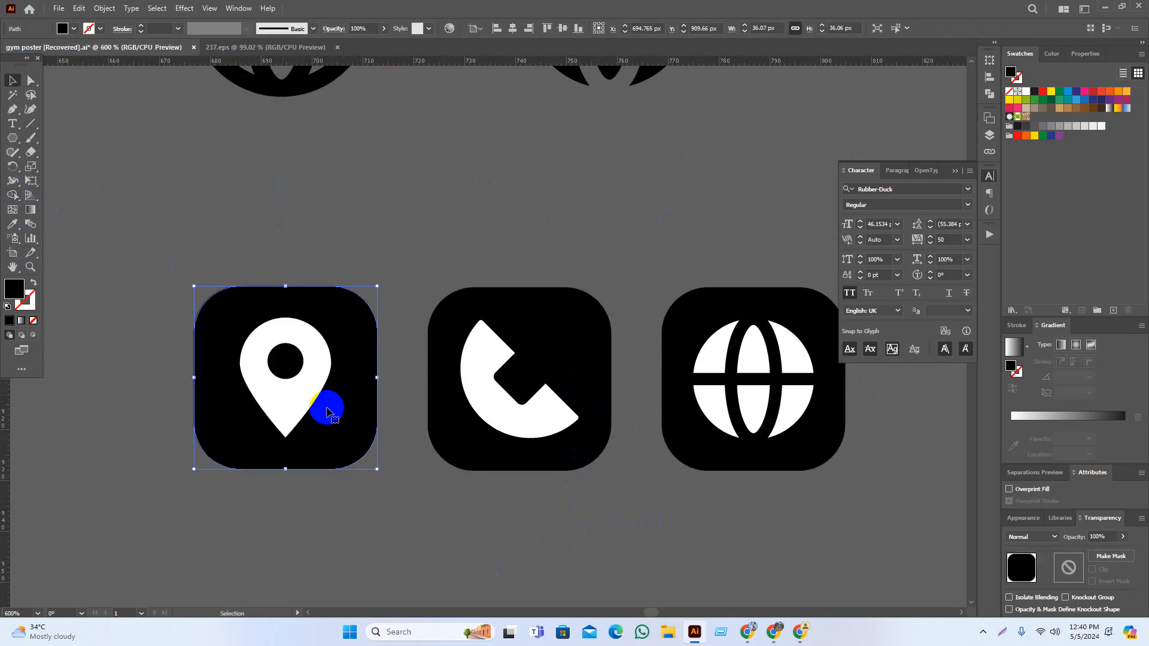
pyautogui.click(407, 494)
# Test scaling down the location icon and the phone icon, undoing each resize
pyautogui.click(375, 379)
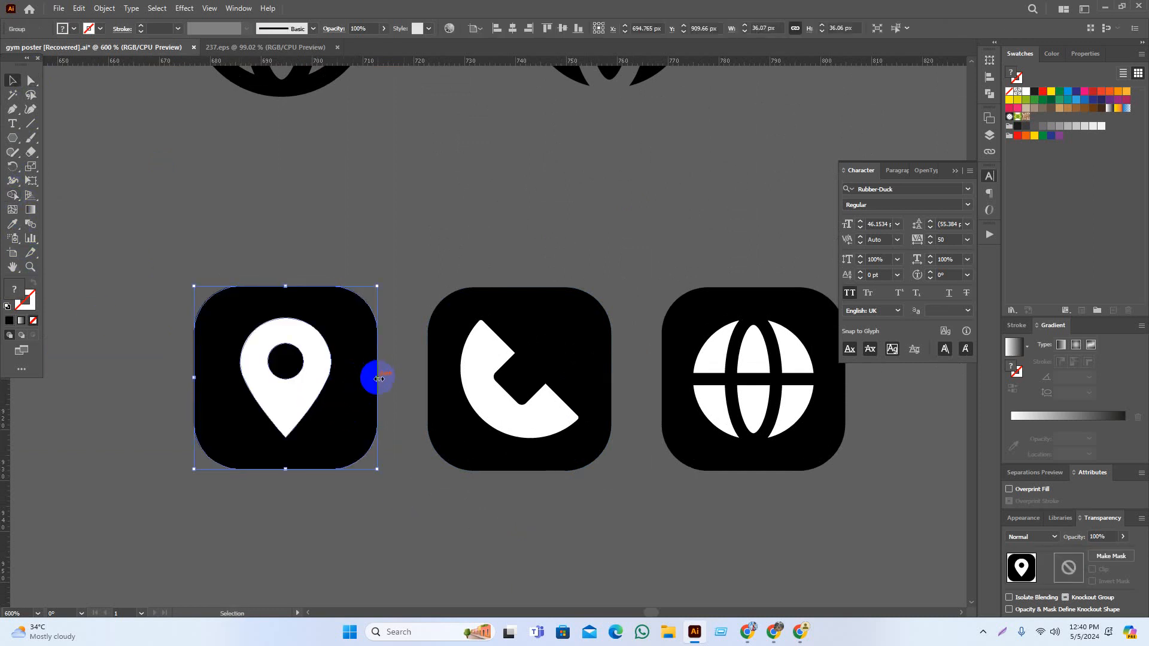
pyautogui.moveTo(379, 379); pyautogui.dragTo(325, 382)
pyautogui.hotkey('ctrl', 'z')
pyautogui.click(385, 487)
pyautogui.moveTo(446, 509); pyautogui.dragTo(404, 511)
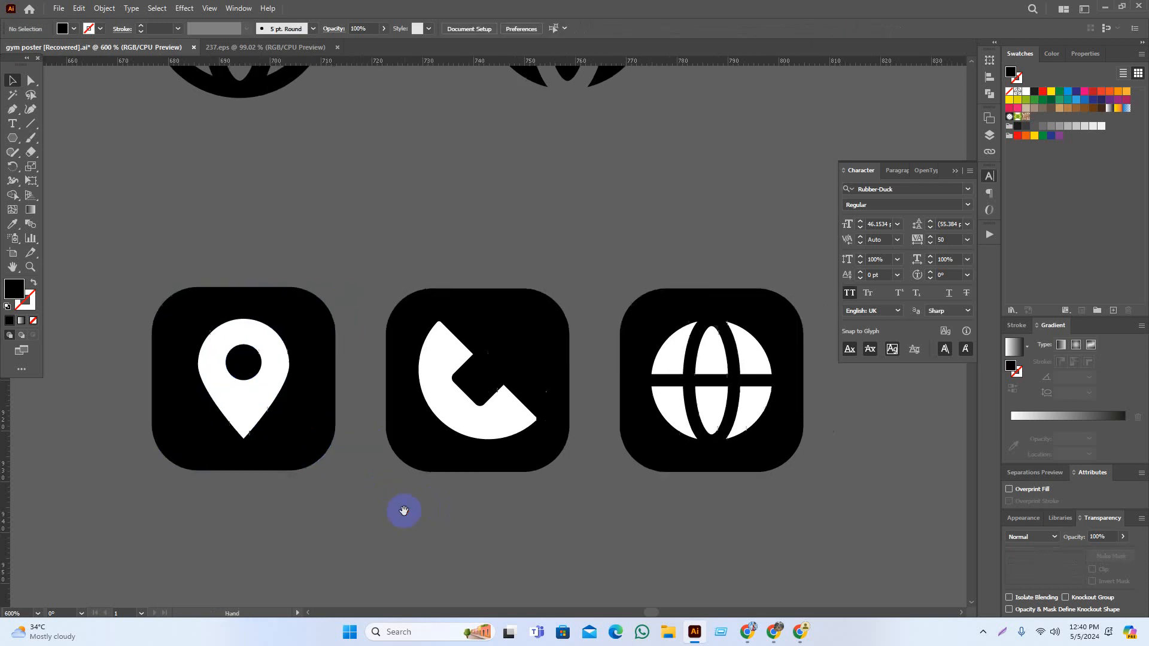
pyautogui.click(556, 387)
pyautogui.moveTo(569, 382); pyautogui.dragTo(517, 380)
pyautogui.hotkey('ctrl', 'z')
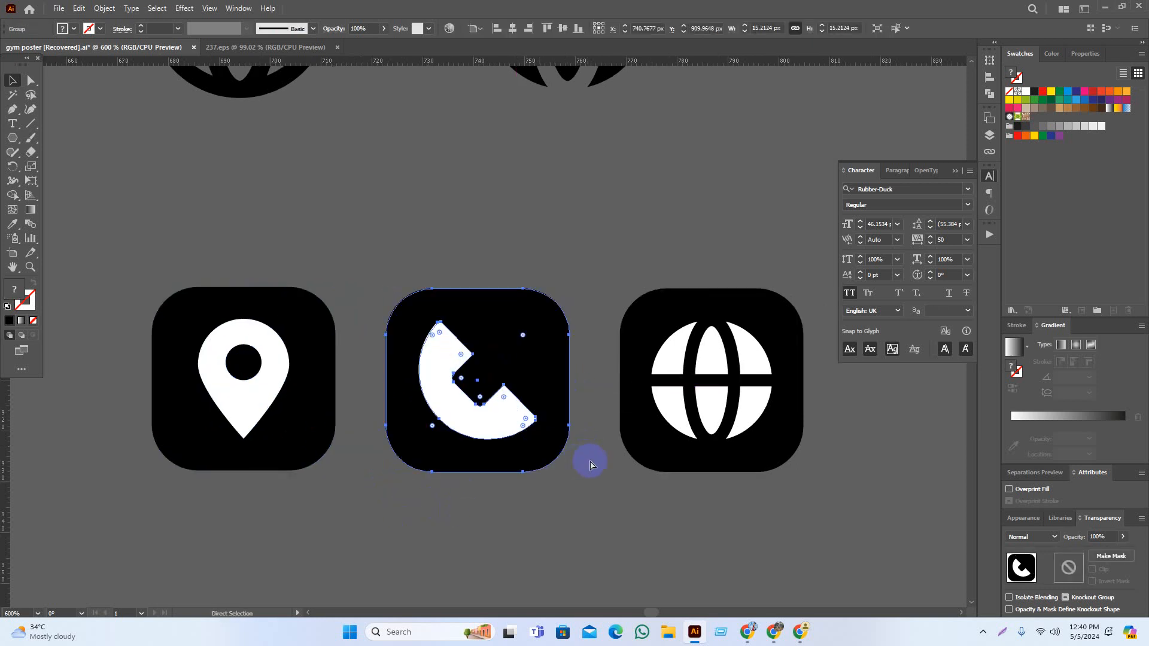
# Convert the phone icon's black rounded square into a plain path using the Shape Builder
pyautogui.click(446, 280)
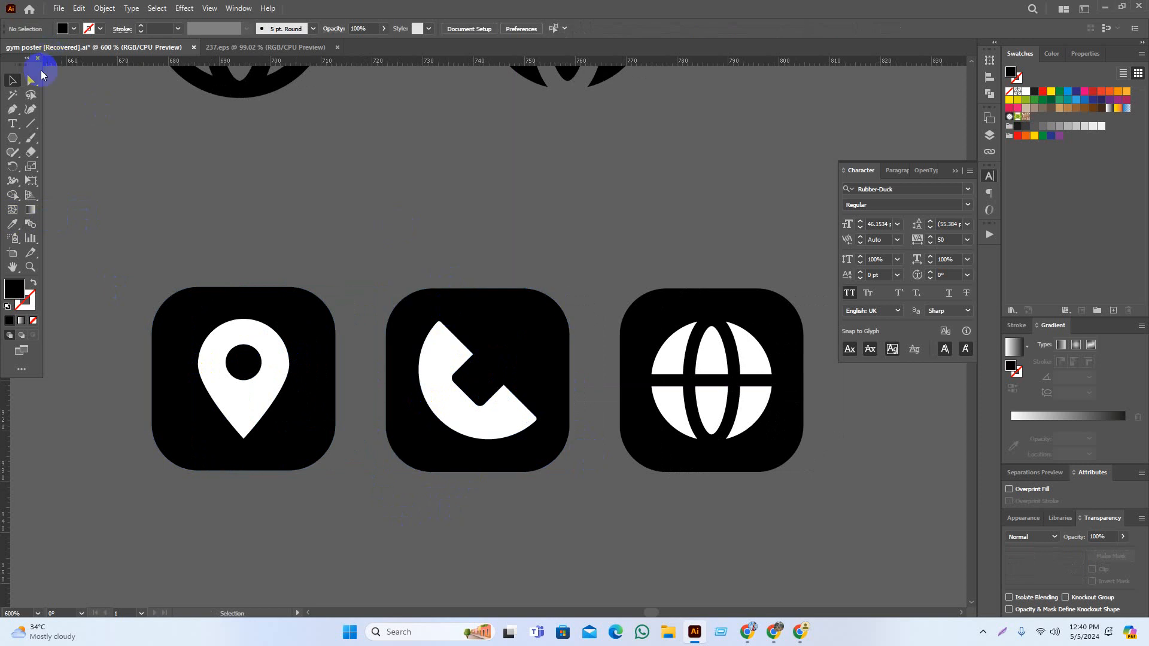
pyautogui.click(499, 324)
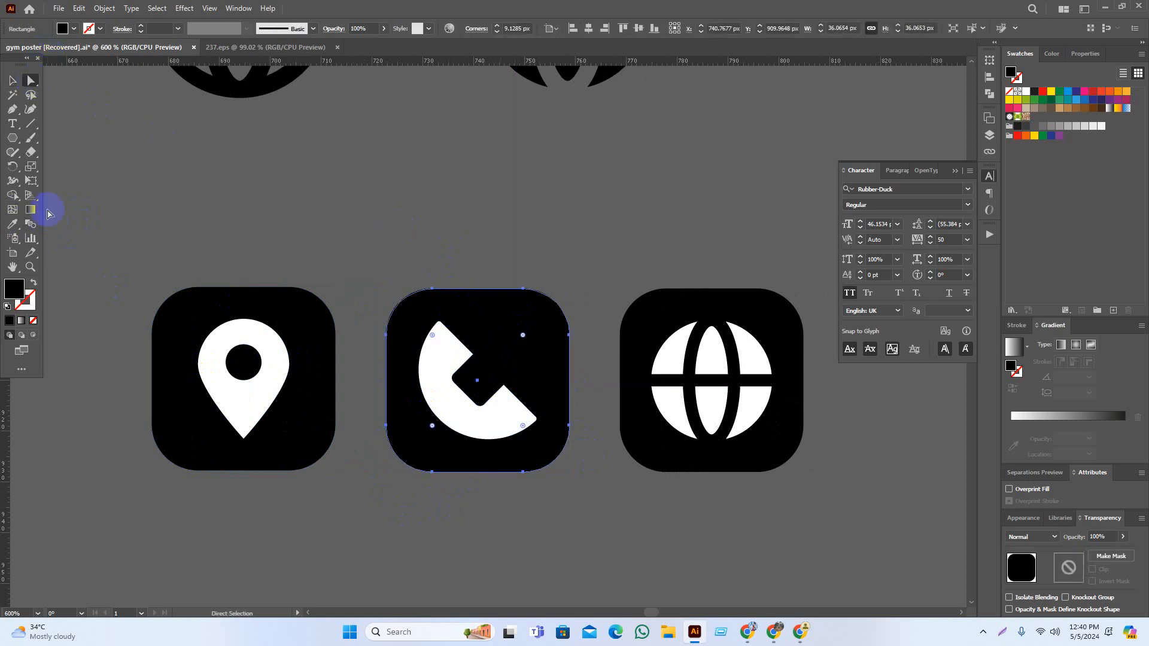
pyautogui.click(14, 195)
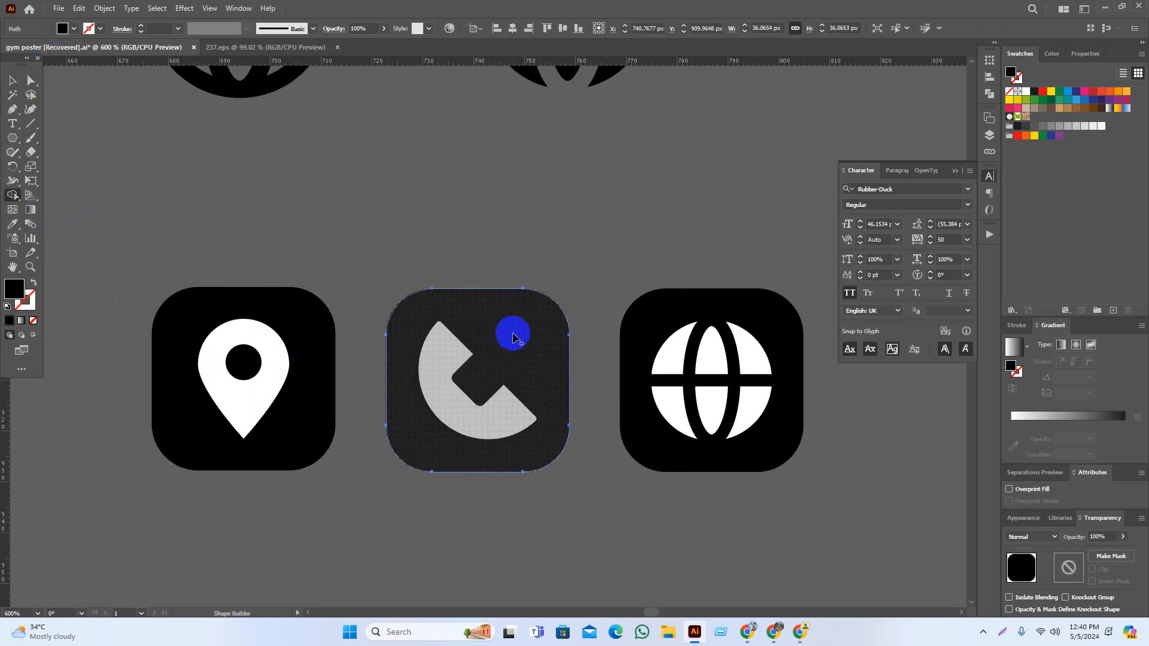
pyautogui.press('v')
pyautogui.click(589, 259)
# Convert the globe icon's black rounded square into a plain path using the Shape Builder
pyautogui.moveTo(727, 323); pyautogui.dragTo(607, 323)
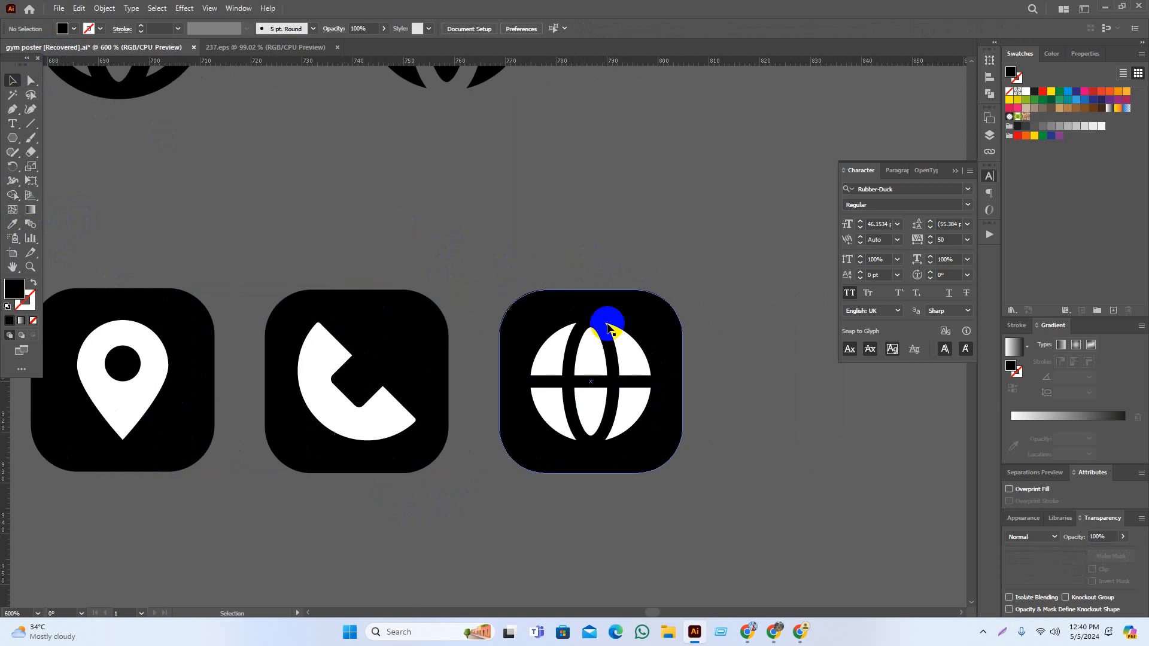
pyautogui.click(556, 303)
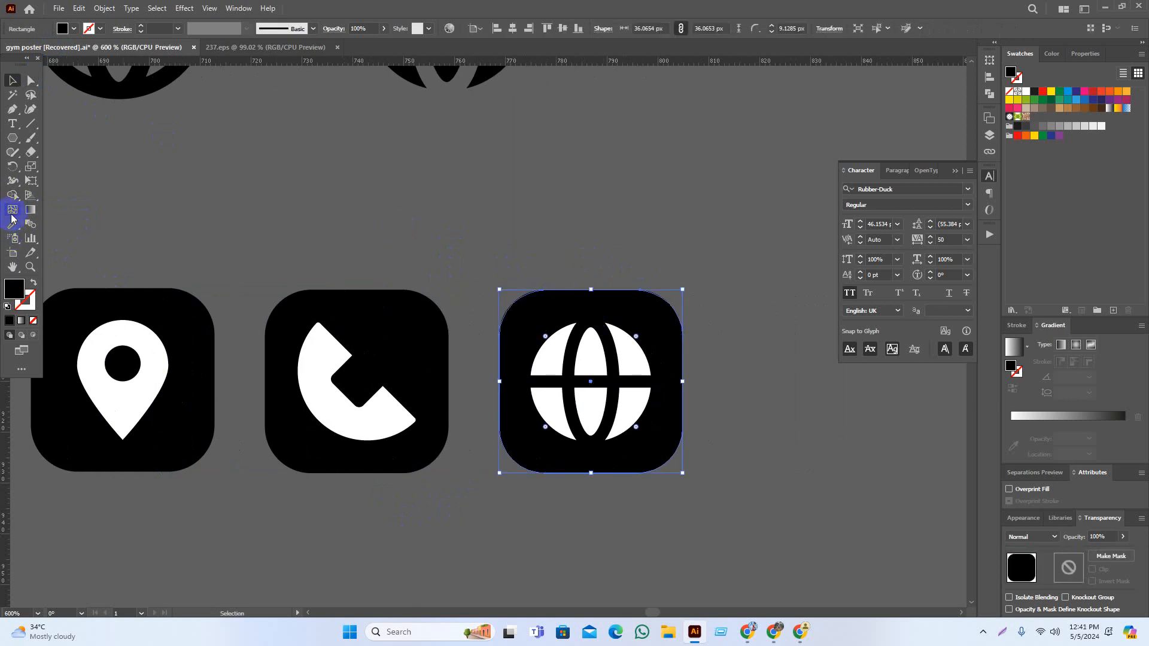
pyautogui.click(12, 197)
pyautogui.click(557, 365)
pyautogui.press('v')
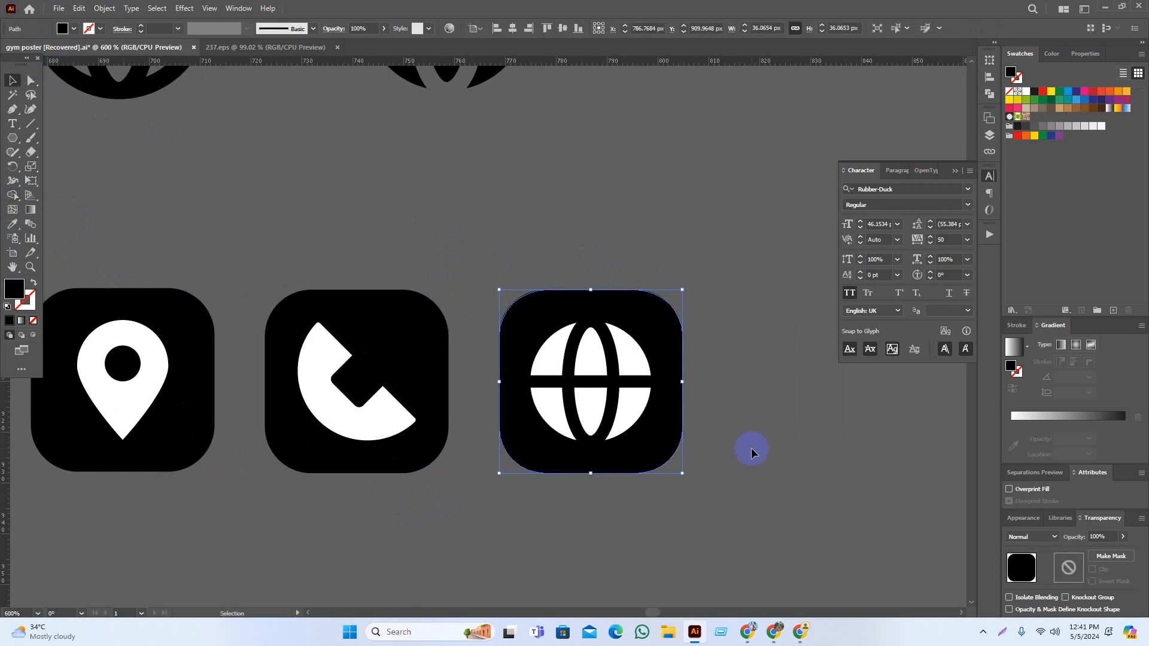
pyautogui.click(752, 453)
# Scale the location, phone and globe icons down together to about 83.5 by 23.7 px overall
pyautogui.hscroll(-1, 714, 474)
pyautogui.scroll(-2, 714, 478)
pyautogui.hscroll(-1, 738, 483)
pyautogui.moveTo(810, 393); pyautogui.dragTo(264, 492)
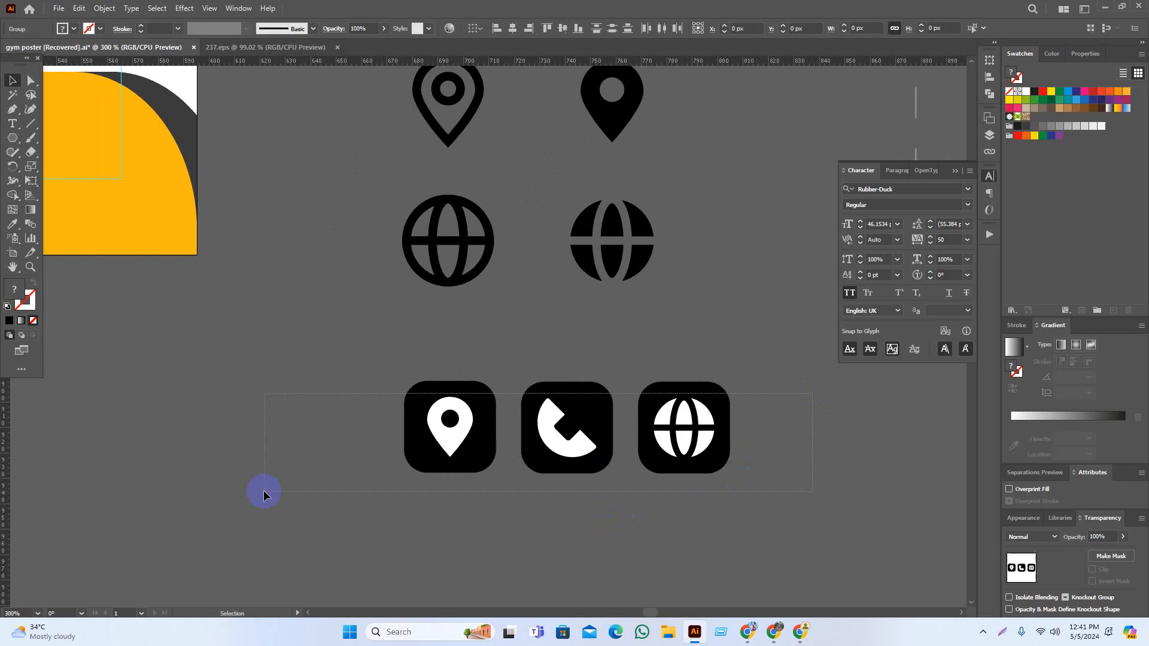
pyautogui.moveTo(733, 427); pyautogui.dragTo(672, 429)
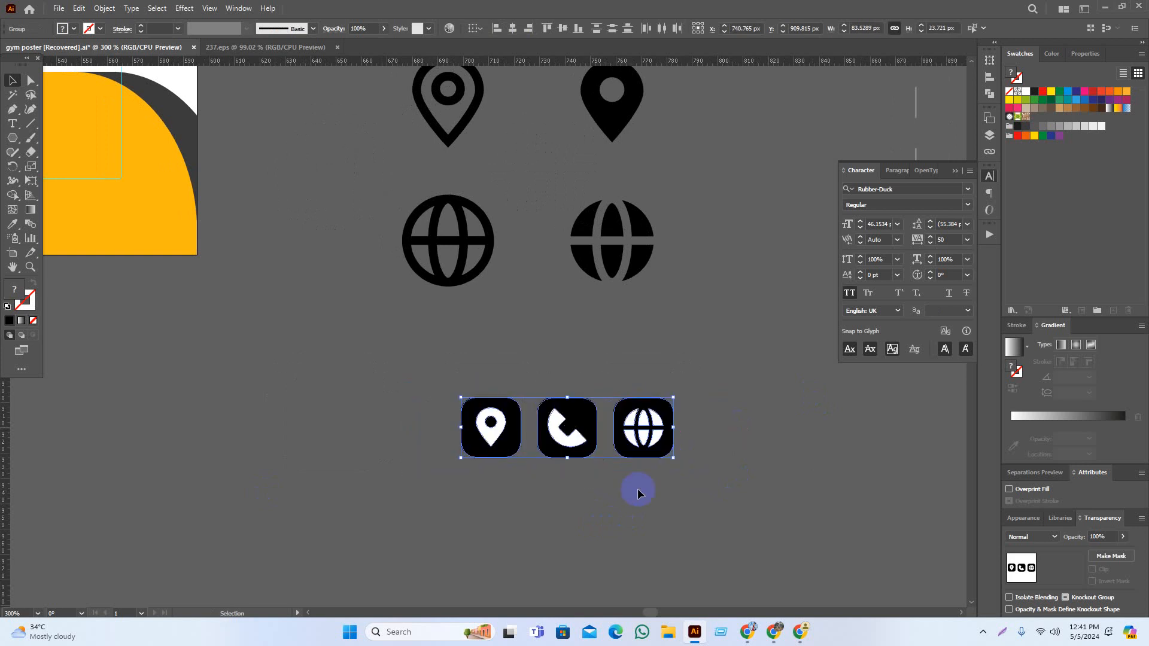
# Move the three contact icons to the area just below the left part of the yellow footer, outside the artboard
pyautogui.scroll(-2, 797, 523)
pyautogui.moveTo(839, 490); pyautogui.dragTo(255, 355)
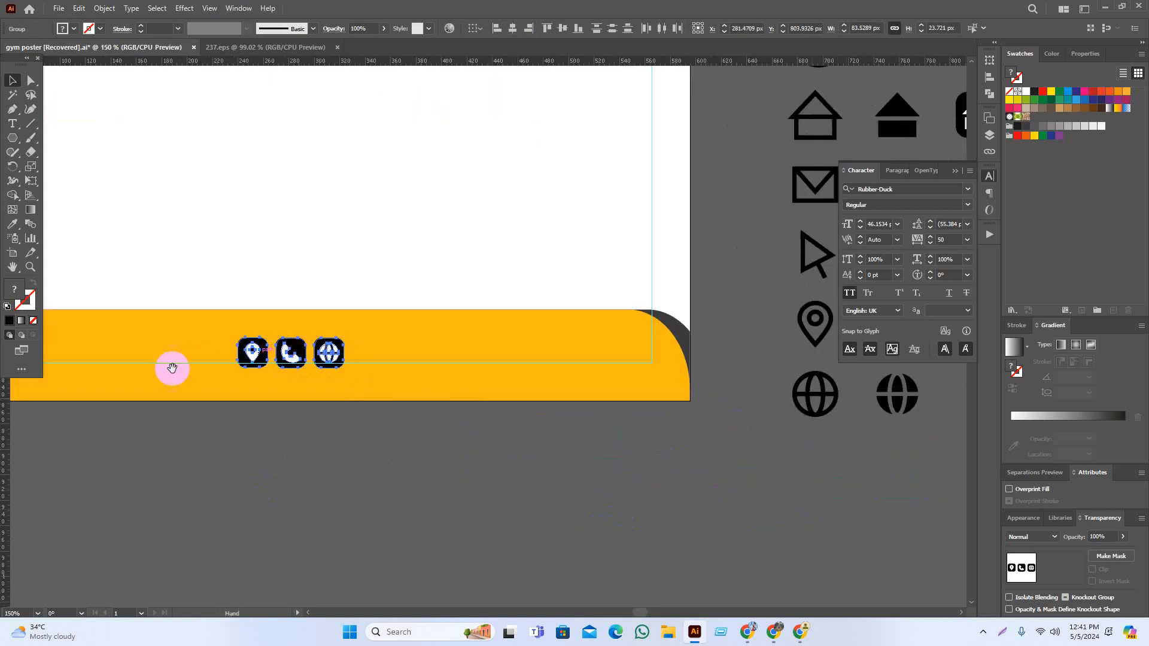
pyautogui.moveTo(172, 367); pyautogui.dragTo(554, 393)
pyautogui.moveTo(637, 392); pyautogui.dragTo(446, 467)
pyautogui.click(579, 536)
pyautogui.moveTo(580, 536); pyautogui.dragTo(552, 530)
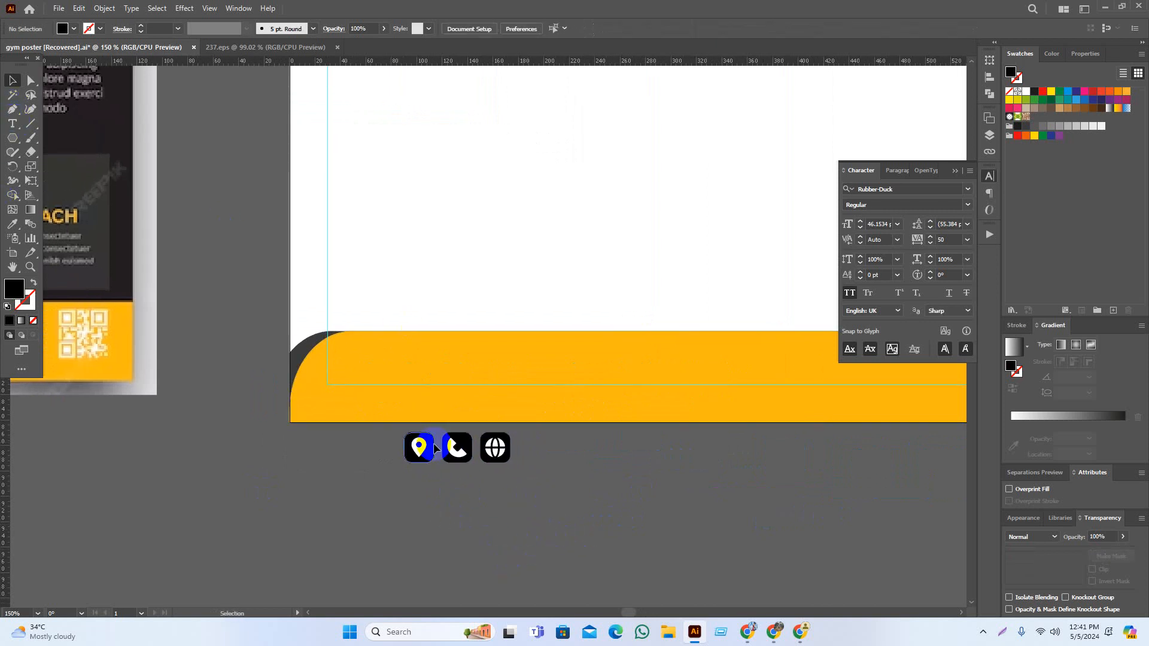
# Stack the contact icons in a vertical column with location first, phone second and globe last
pyautogui.moveTo(436, 449); pyautogui.dragTo(415, 524)
pyautogui.click(482, 520)
pyautogui.moveTo(491, 521); pyautogui.dragTo(495, 447)
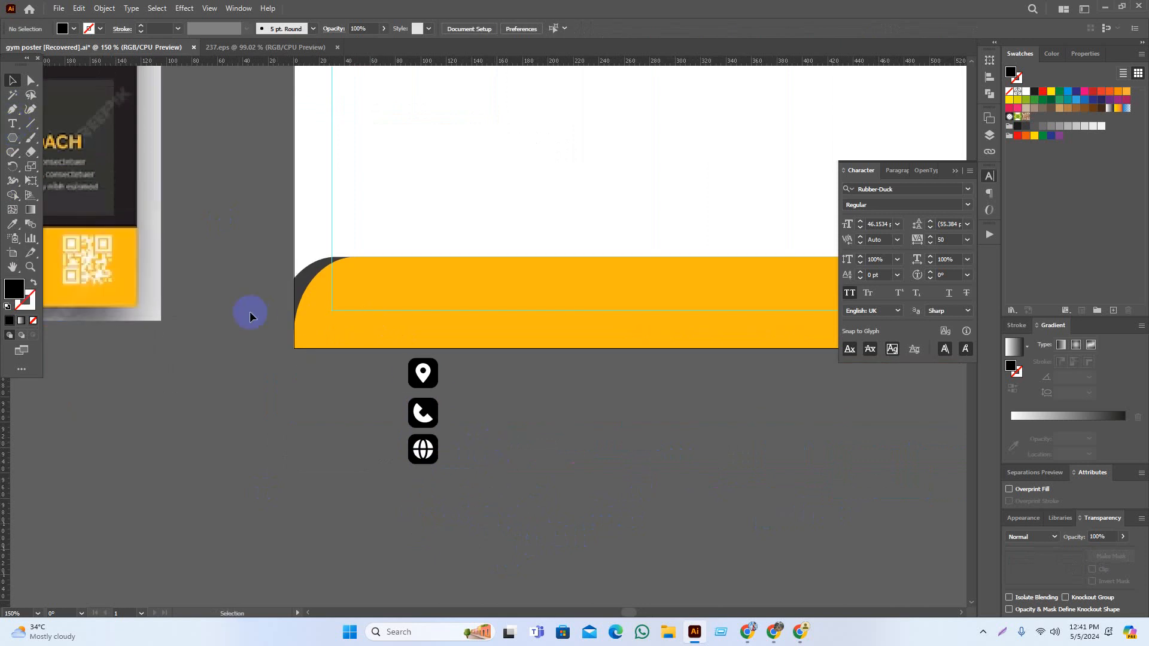
# Add the text "YOUR ADDRESS" beside the location icon below the yellow footer
pyautogui.click(13, 123)
pyautogui.scroll(5, 423, 372)
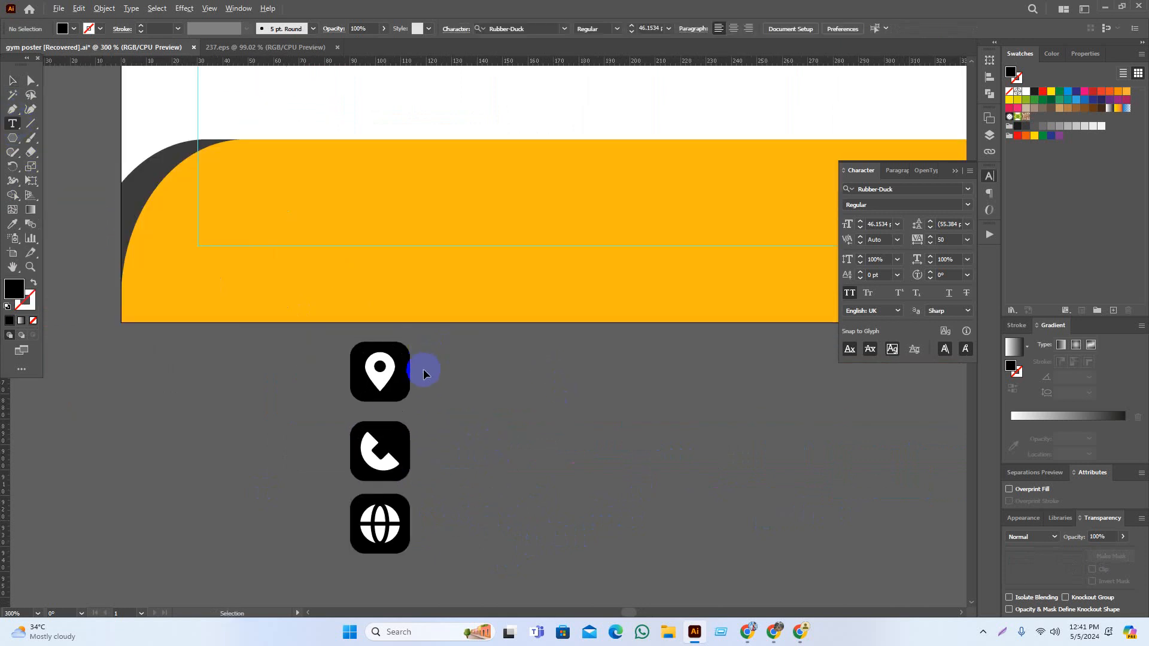
pyautogui.click(427, 392)
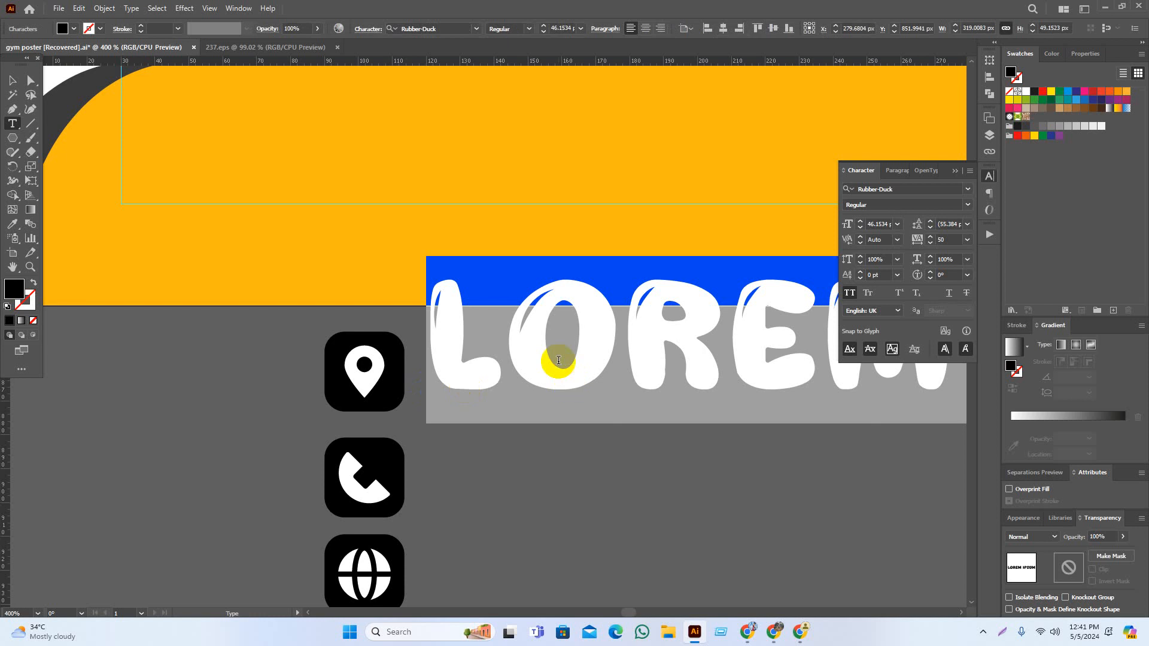
pyautogui.write('YOUR')
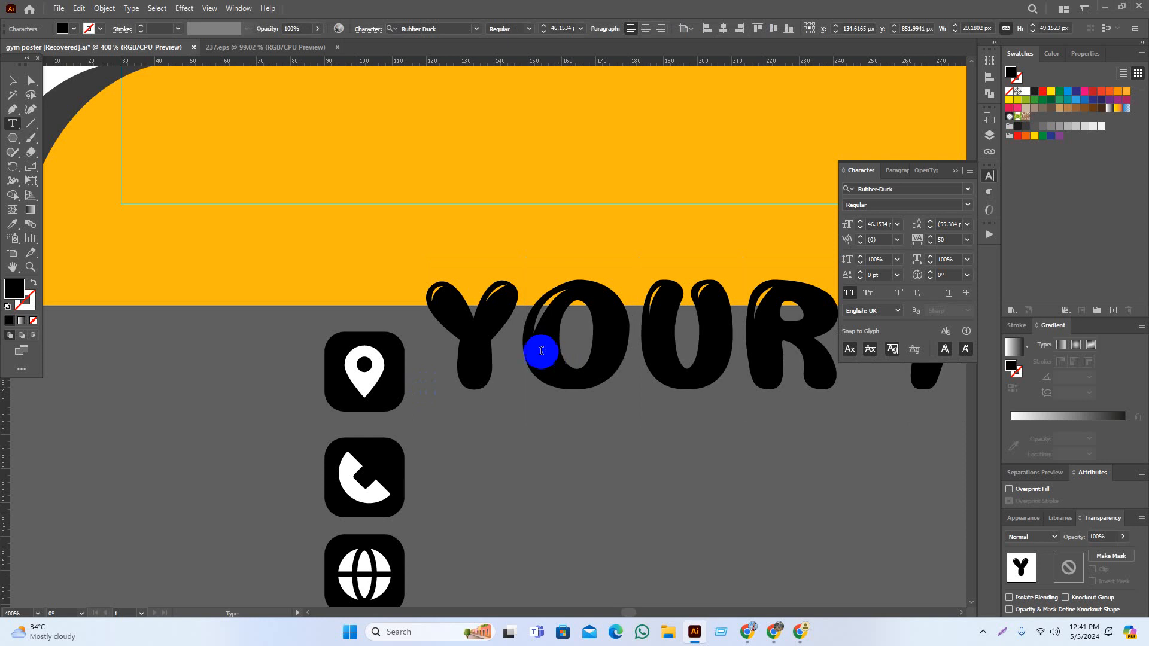
pyautogui.click(12, 80)
pyautogui.click(158, 410)
pyautogui.scroll(-2, 159, 411)
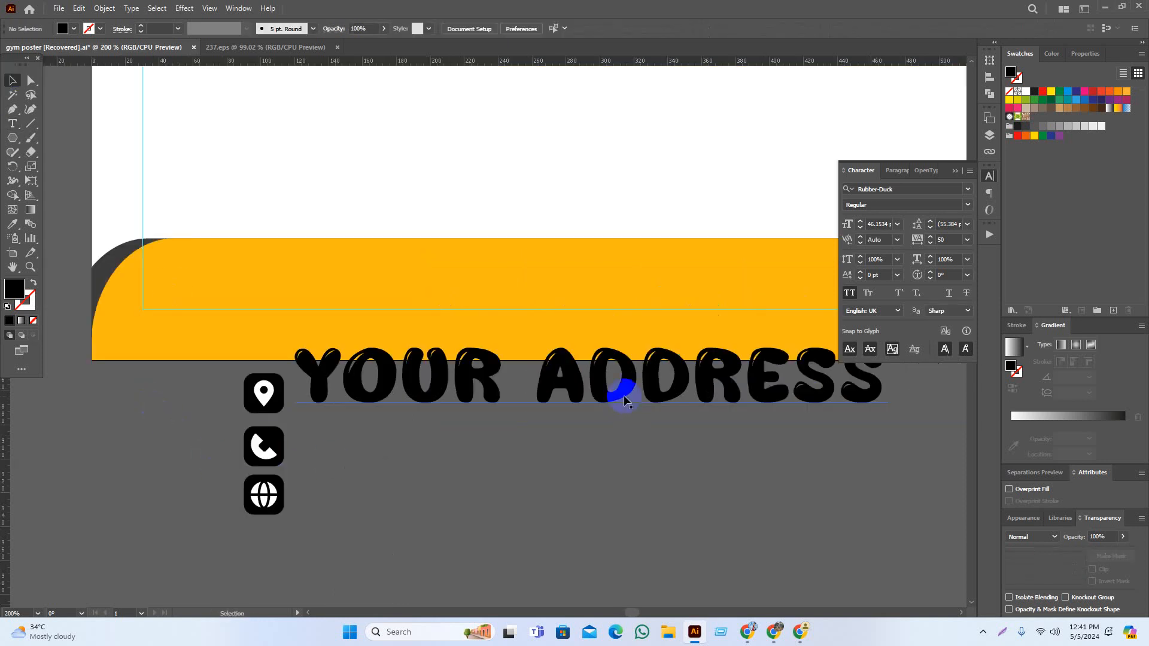
# Reduce the YOUR ADDRESS text's font size to 12 pt
pyautogui.click(625, 400)
pyautogui.click(564, 28)
pyautogui.scroll(-17, 564, 27)
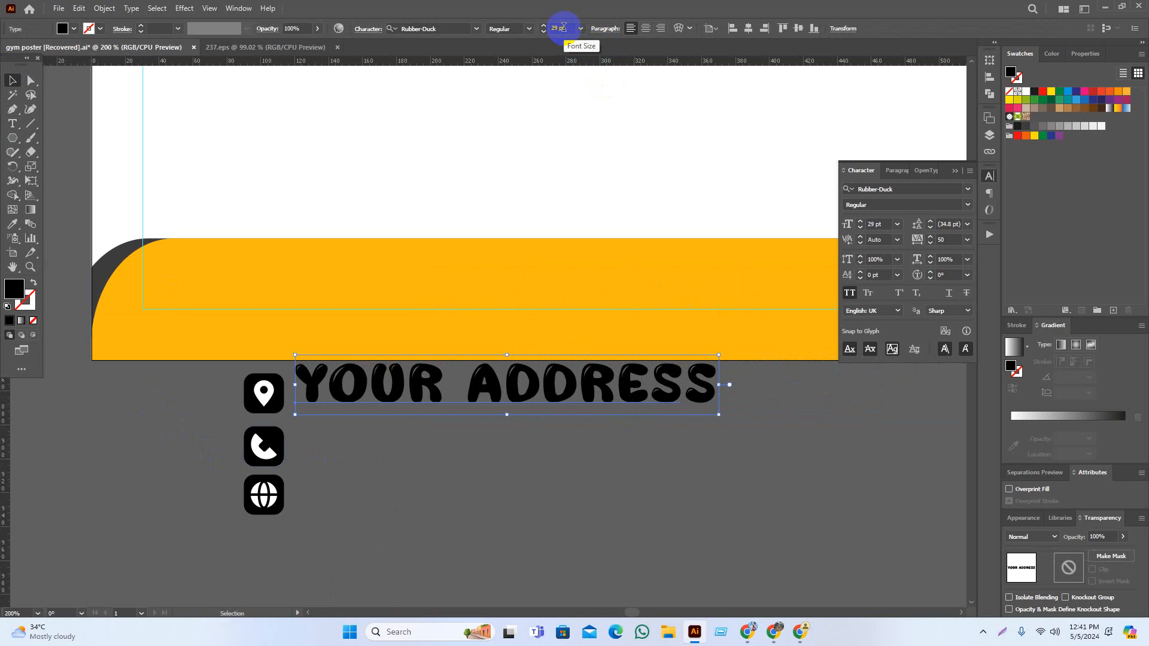
pyautogui.scroll(-15, 563, 27)
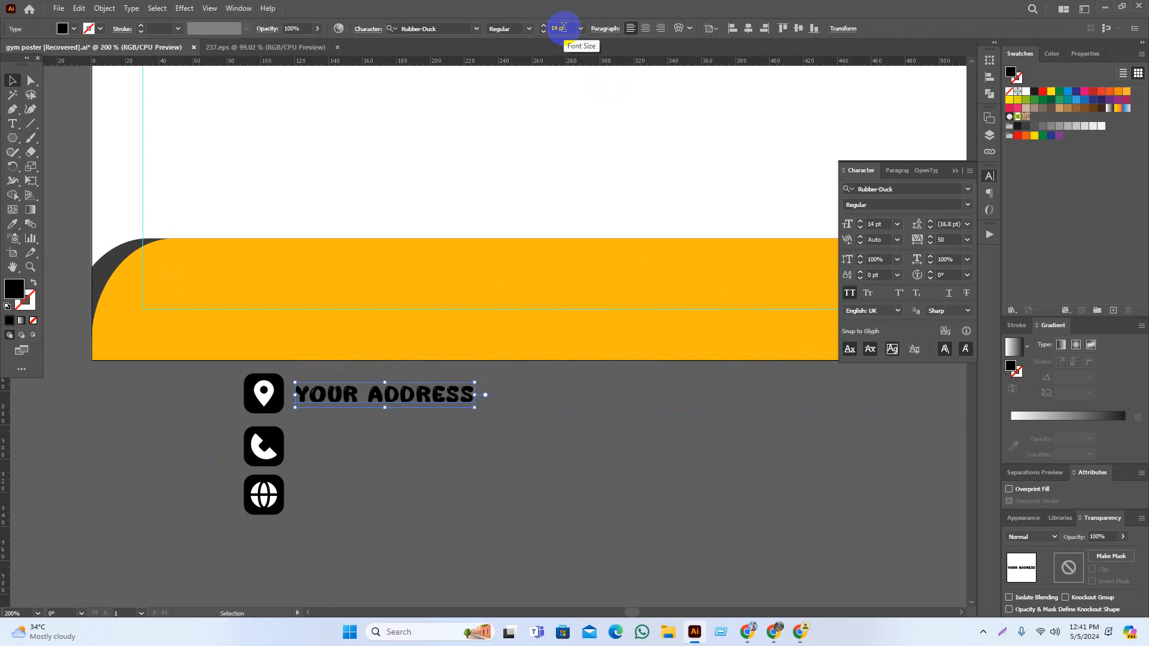
pyautogui.scroll(-2, 563, 27)
pyautogui.click(552, 507)
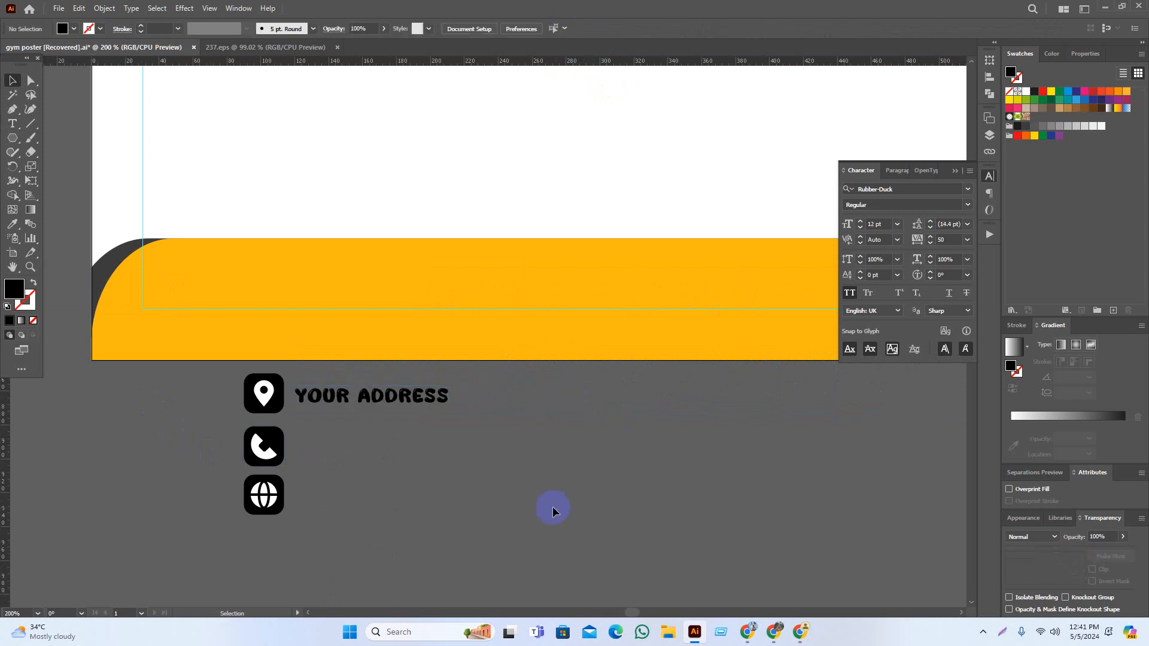
# Compare the address text with the reference flyer's contact lines and increase its font size to 14 pt
pyautogui.scroll(-3, 584, 453)
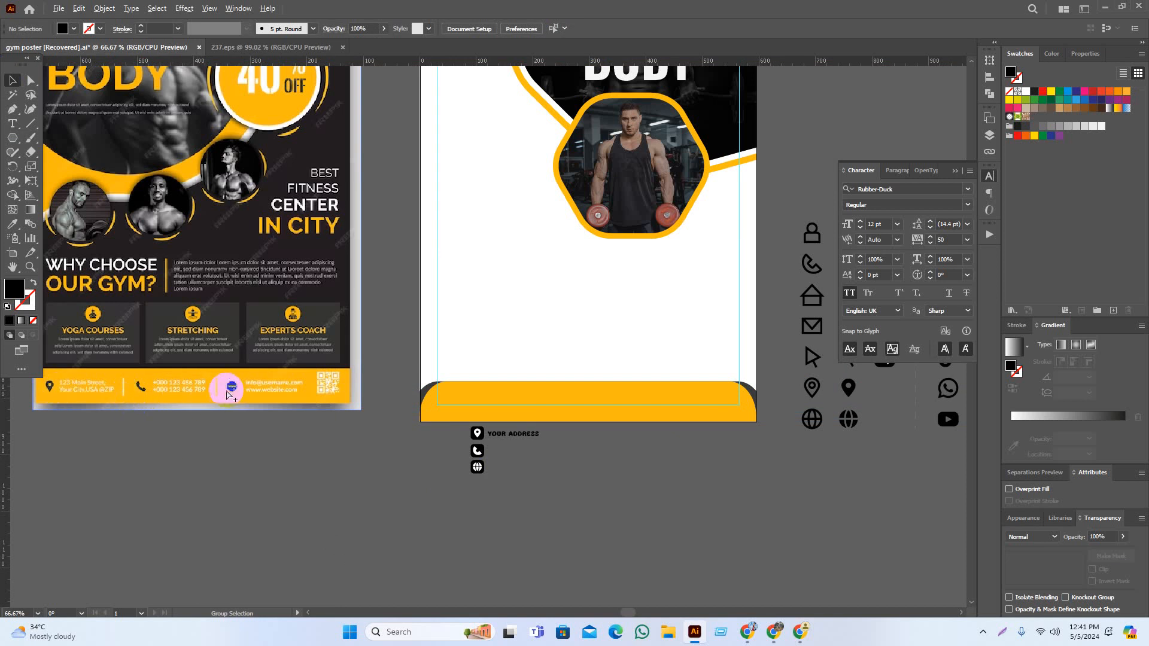
pyautogui.scroll(1, 178, 395)
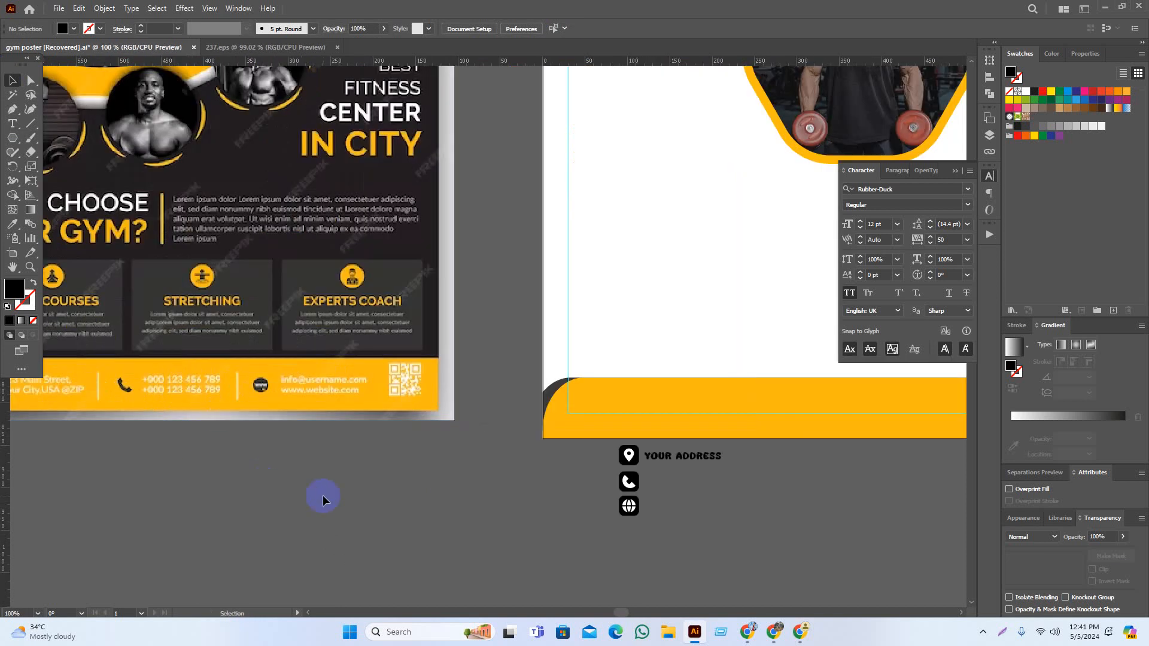
pyautogui.hscroll(2, 324, 500)
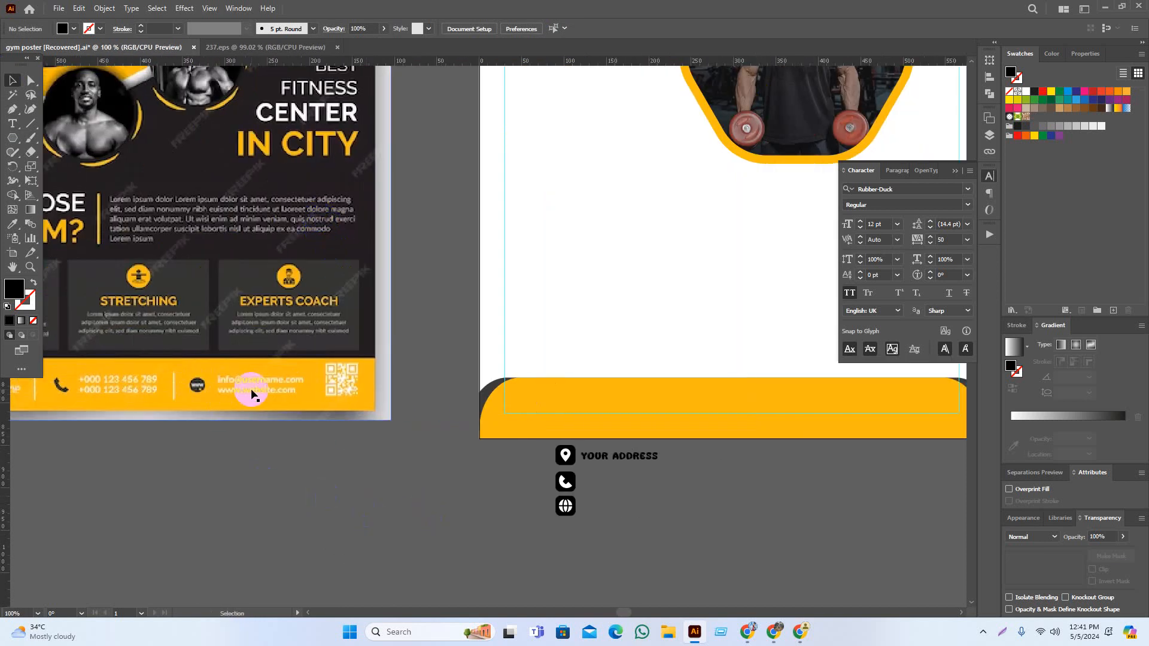
pyautogui.scroll(2, 675, 470)
pyautogui.click(595, 441)
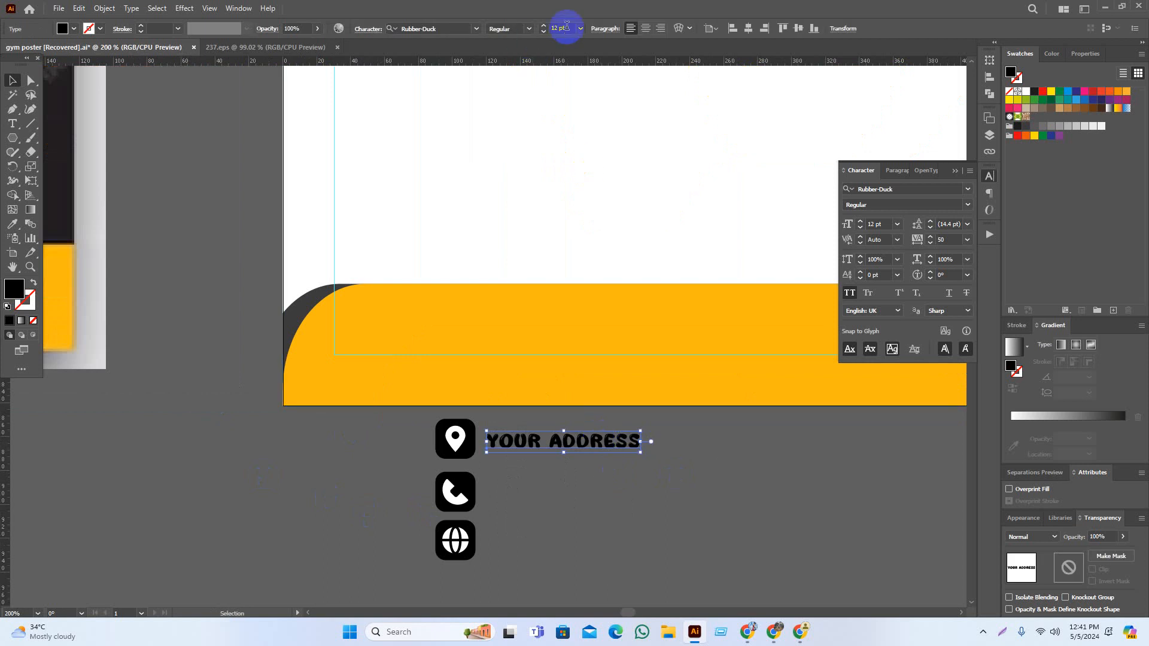
pyautogui.scroll(2, 567, 26)
pyautogui.click(766, 526)
pyautogui.scroll(-3, 762, 528)
pyautogui.moveTo(808, 536); pyautogui.dragTo(743, 531)
pyautogui.scroll(5, 678, 518)
# Change the YOUR ADDRESS text's font to Montserrat Medium
pyautogui.click(437, 450)
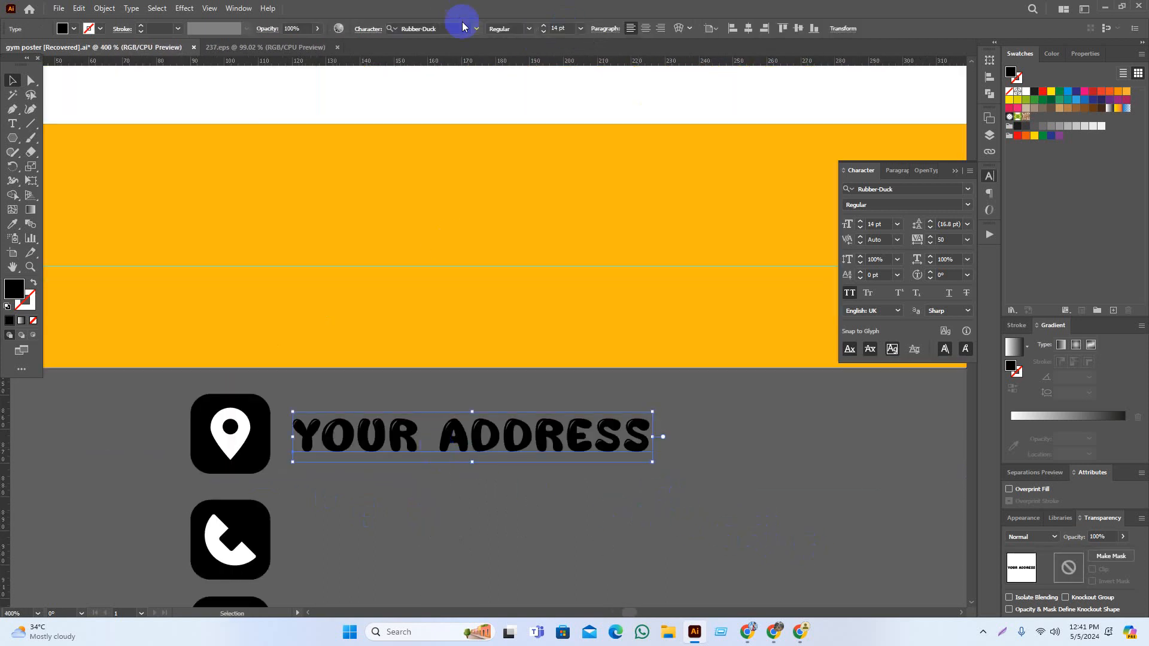
pyautogui.click(446, 30)
pyautogui.write('mon')
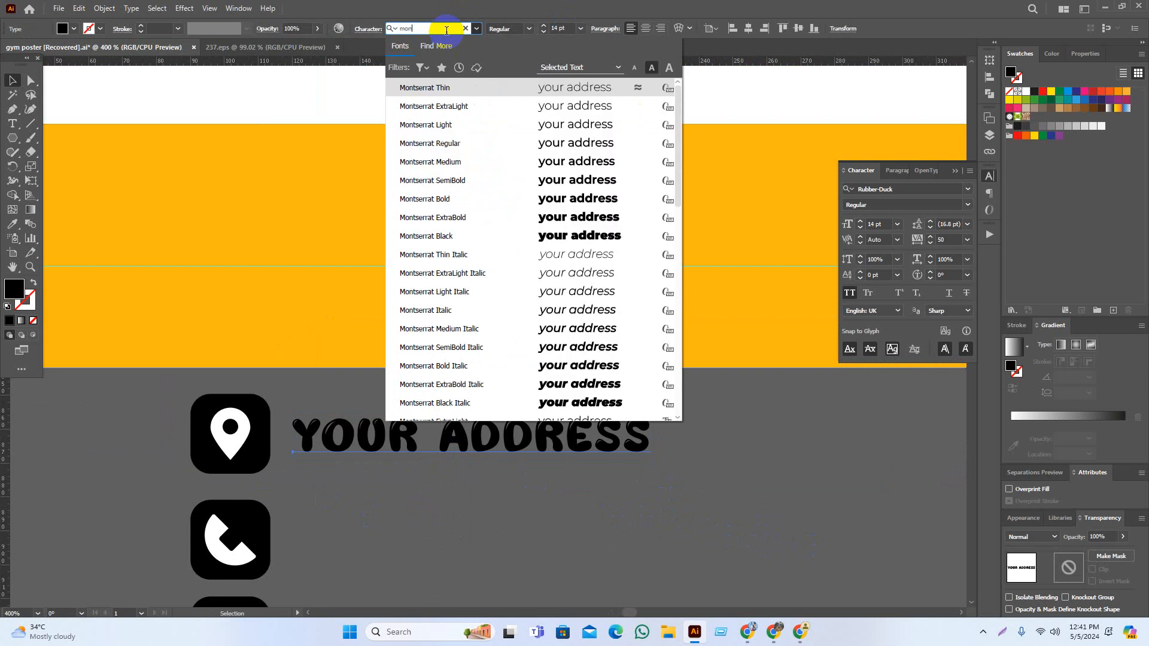
pyautogui.click(443, 161)
pyautogui.click(474, 506)
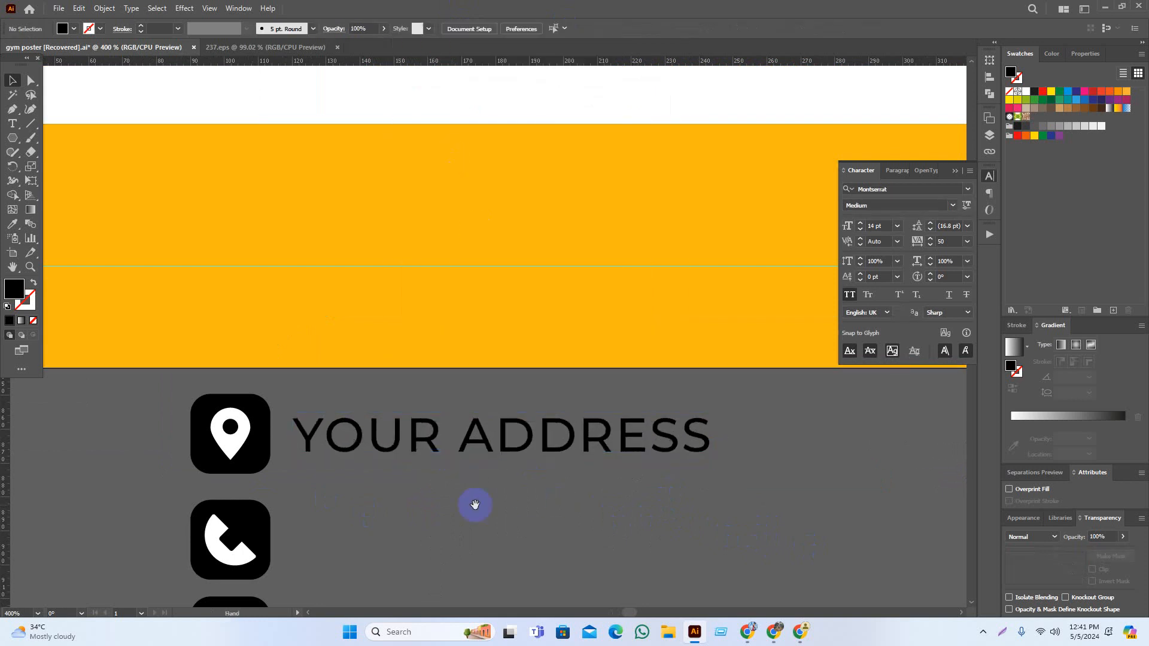
# Extend the address text beside the location icon to read "YOUR ADDRESS HERE"
pyautogui.scroll(2, 479, 509)
pyautogui.moveTo(593, 428); pyautogui.dragTo(587, 402)
pyautogui.click(793, 498)
pyautogui.hscroll(3, 545, 476)
pyautogui.click(590, 372)
pyautogui.doubleClick(662, 383)
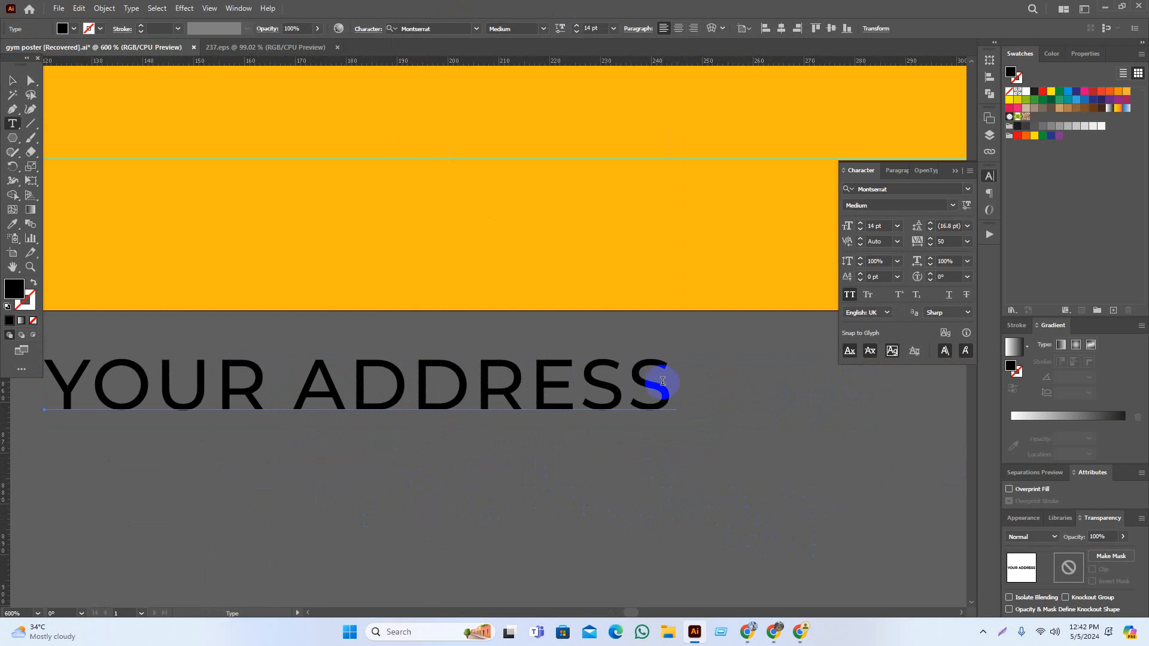
pyautogui.write('HR')
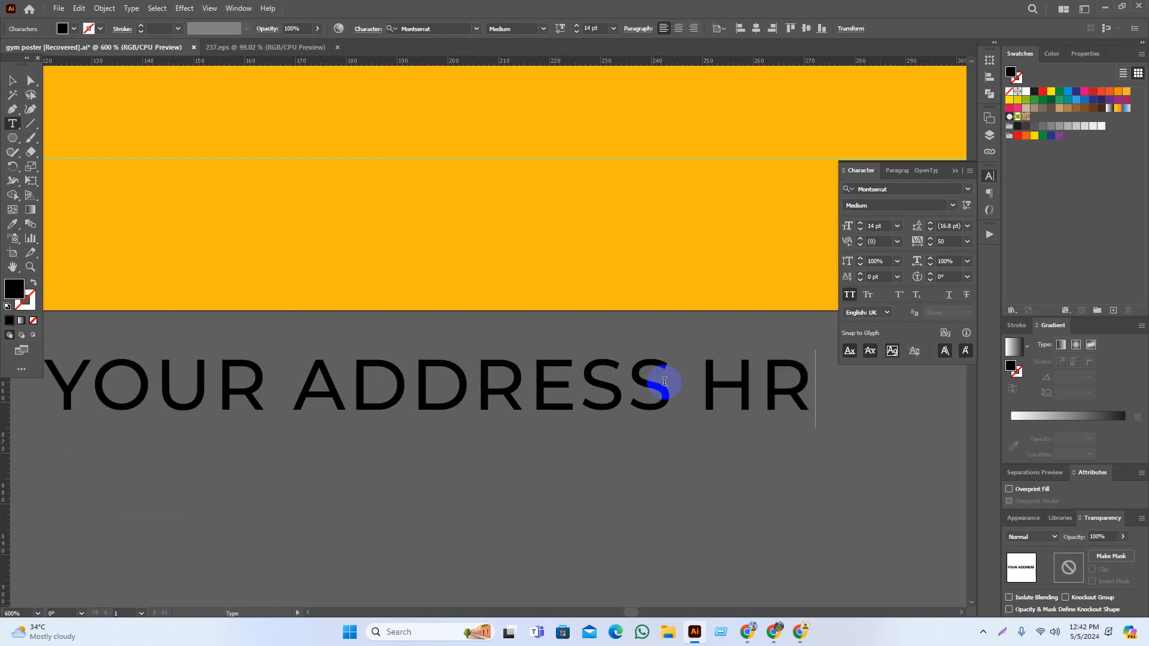
pyautogui.press('BackSpace')
pyautogui.write('ERE')
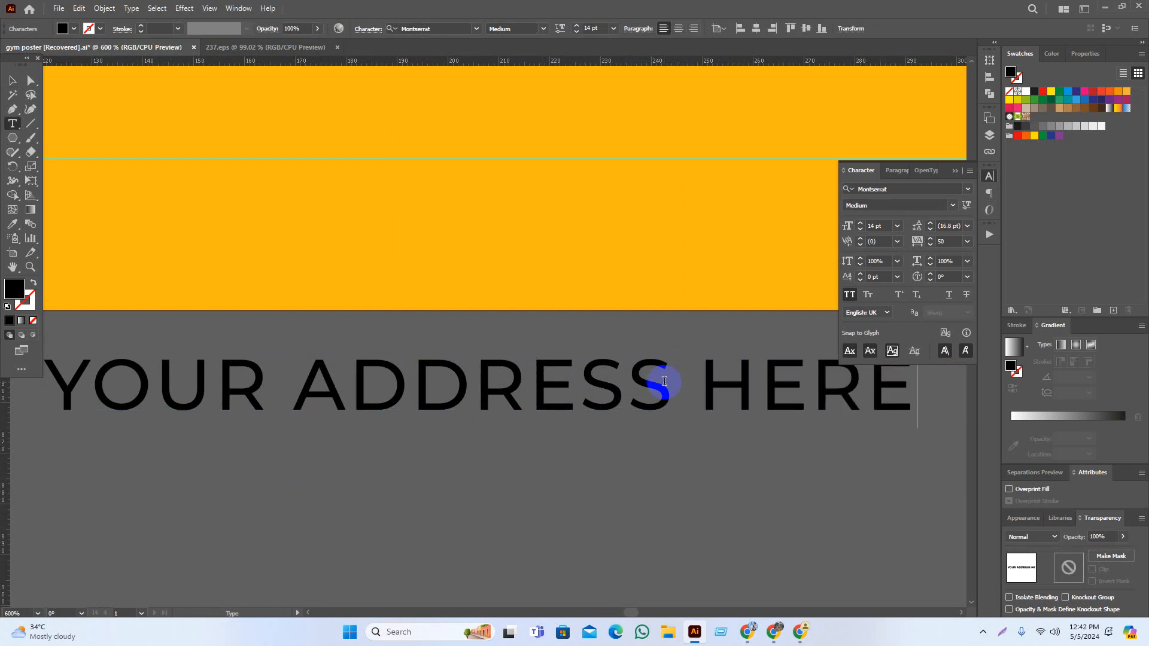
pyautogui.click(27, 80)
pyautogui.click(13, 78)
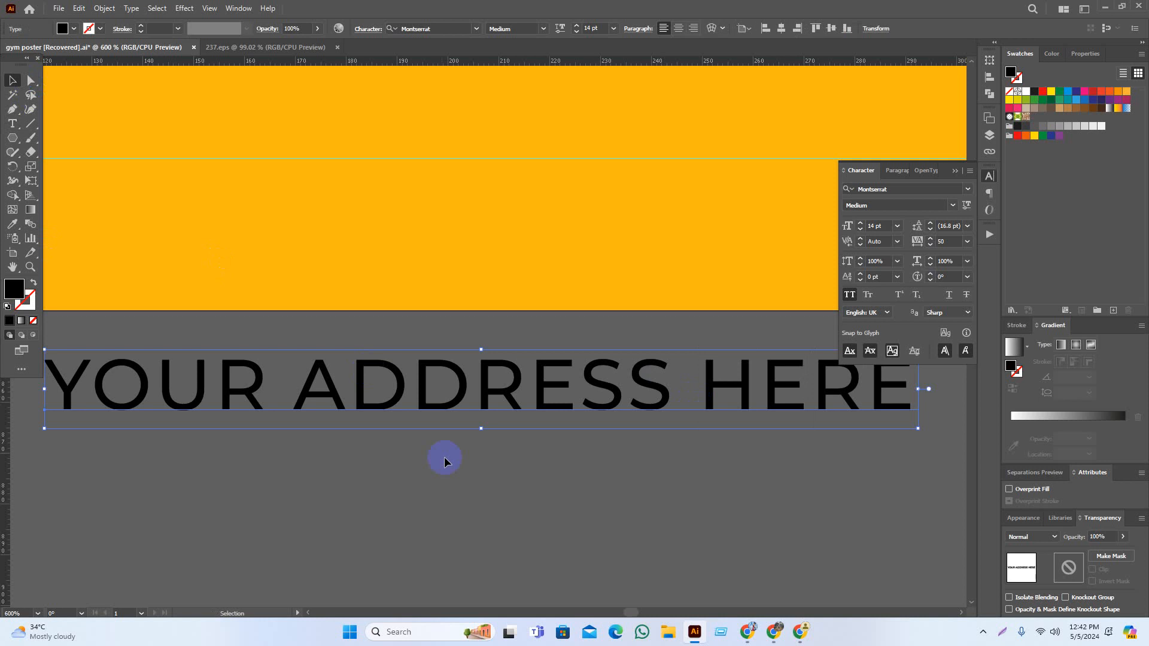
pyautogui.click(422, 519)
# Duplicate the YOUR ADDRESS HERE line directly beneath the original as a separate text object
pyautogui.scroll(-2, 584, 495)
pyautogui.scroll(-3, 584, 494)
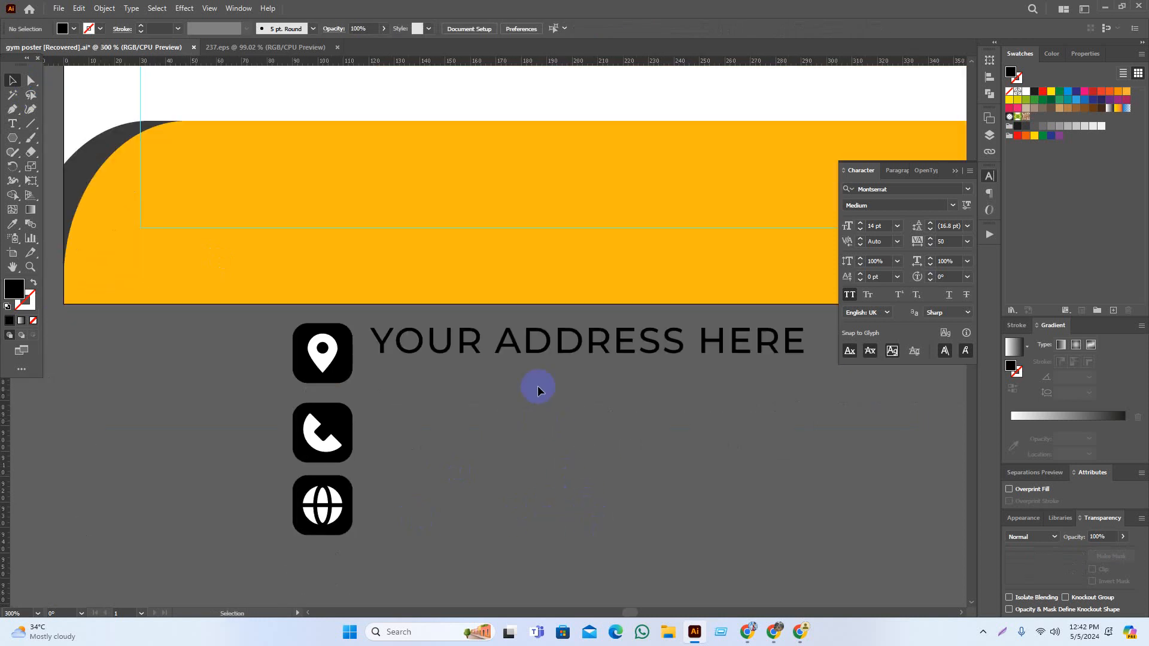
pyautogui.moveTo(542, 371); pyautogui.dragTo(542, 402)
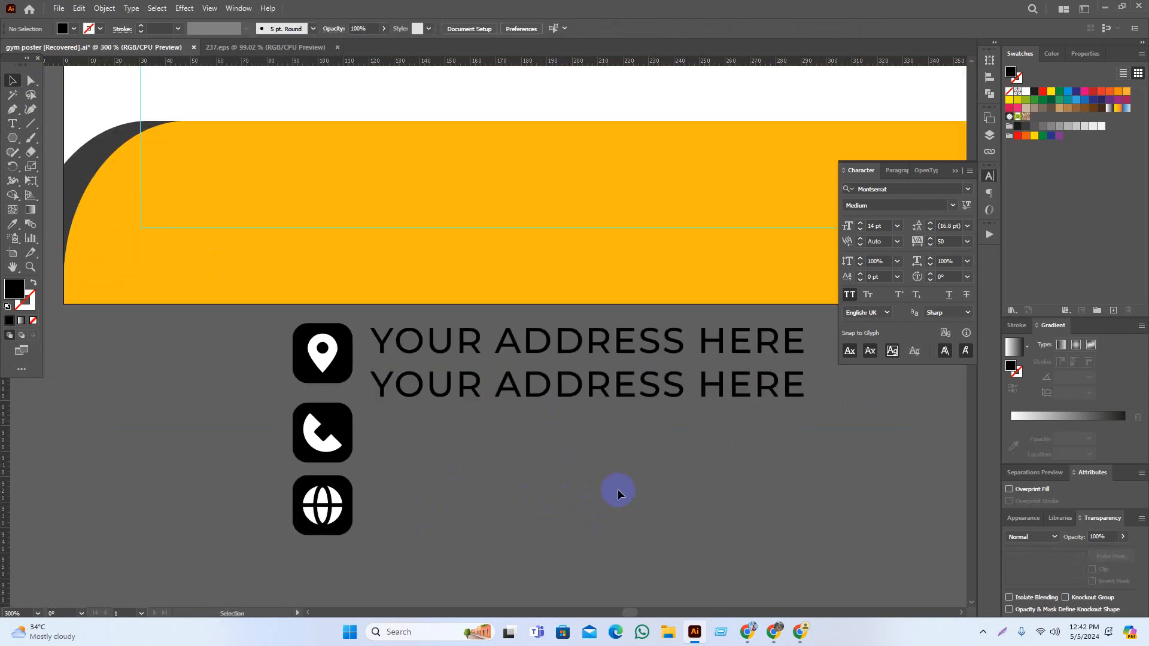
# Shift the phone and globe icons down together to leave more room below the location icon
pyautogui.scroll(-1, 619, 491)
pyautogui.moveTo(189, 398); pyautogui.dragTo(428, 504)
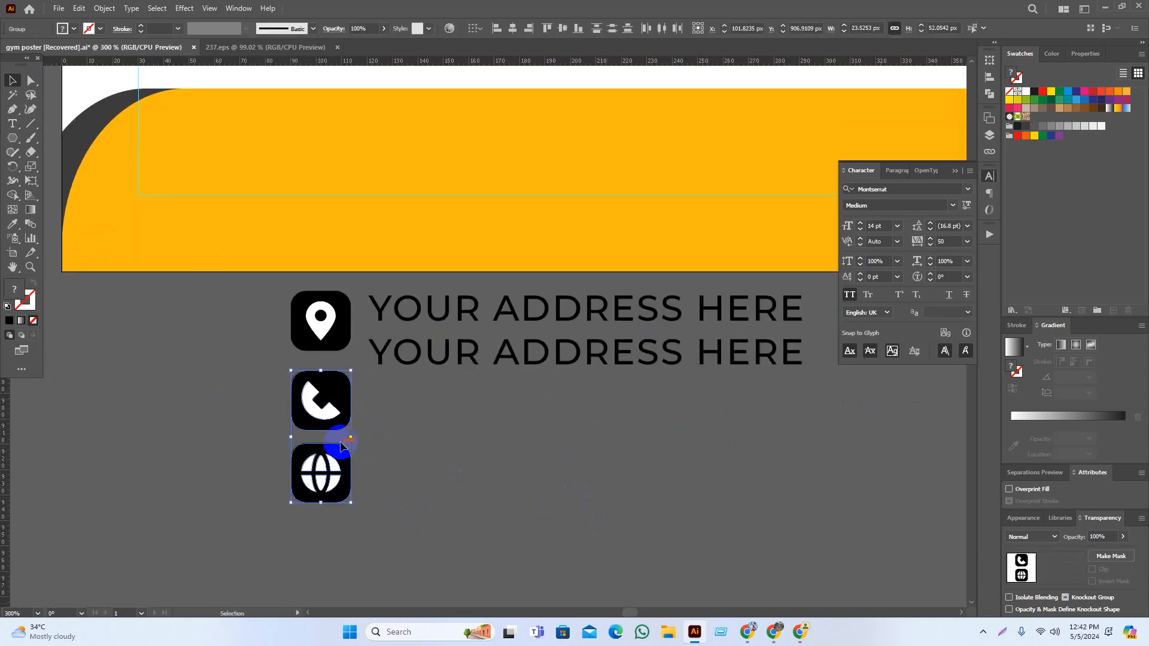
pyautogui.moveTo(333, 421); pyautogui.dragTo(332, 443)
pyautogui.click(654, 539)
# Duplicate the address lines down beside the phone icon and delete the surplus copy, keeping one line there
pyautogui.moveTo(569, 311); pyautogui.dragTo(569, 417)
pyautogui.click(554, 488)
pyautogui.click(546, 394)
pyautogui.press('Delete')
pyautogui.click(622, 520)
# Copy the wording of the line beside the phone icon, and delete both duplicated address lines, leaving only the original
pyautogui.scroll(2, 498, 470)
pyautogui.scroll(1, 498, 471)
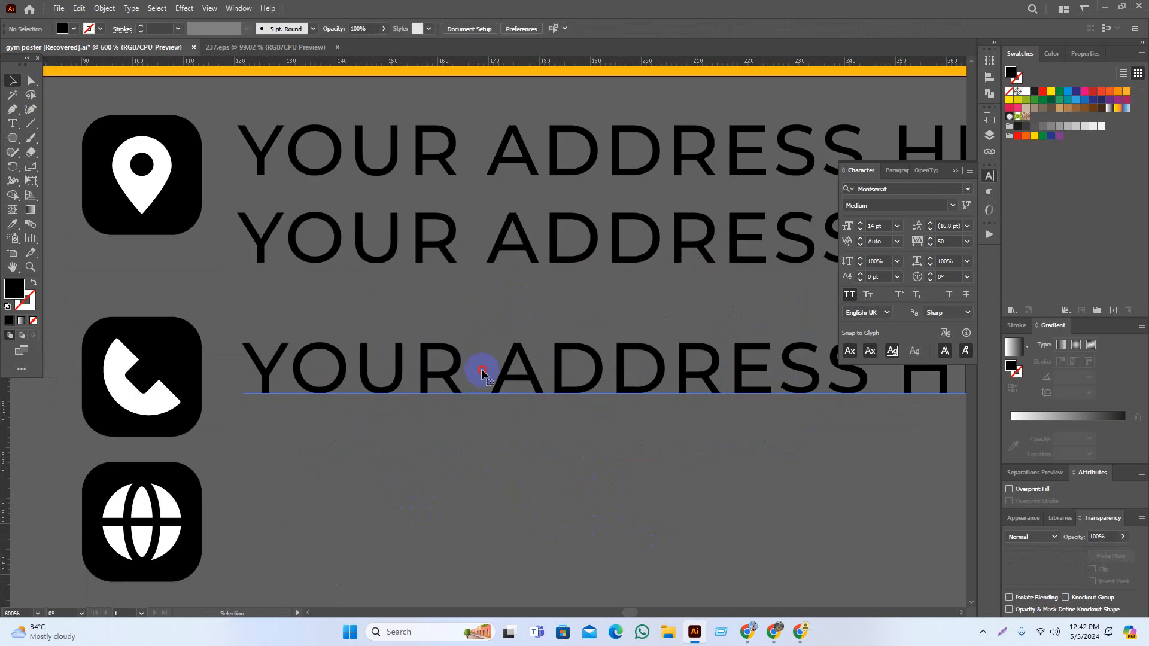
pyautogui.tripleClick(482, 368)
pyautogui.hotkey('ctrl', 'c')
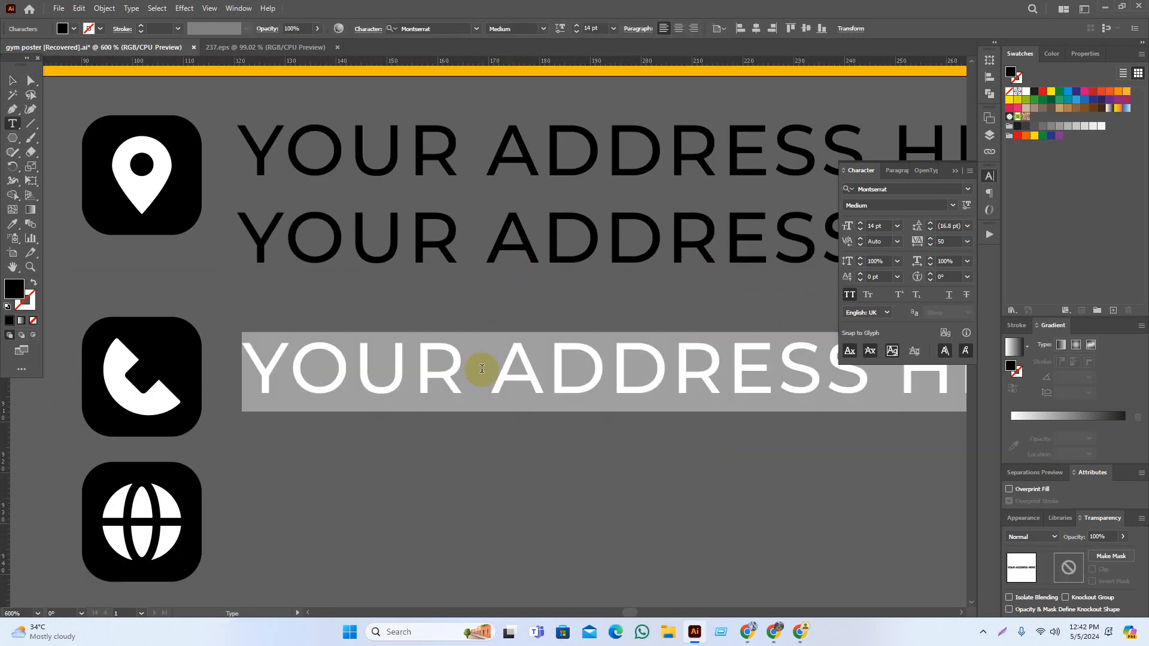
pyautogui.click(12, 81)
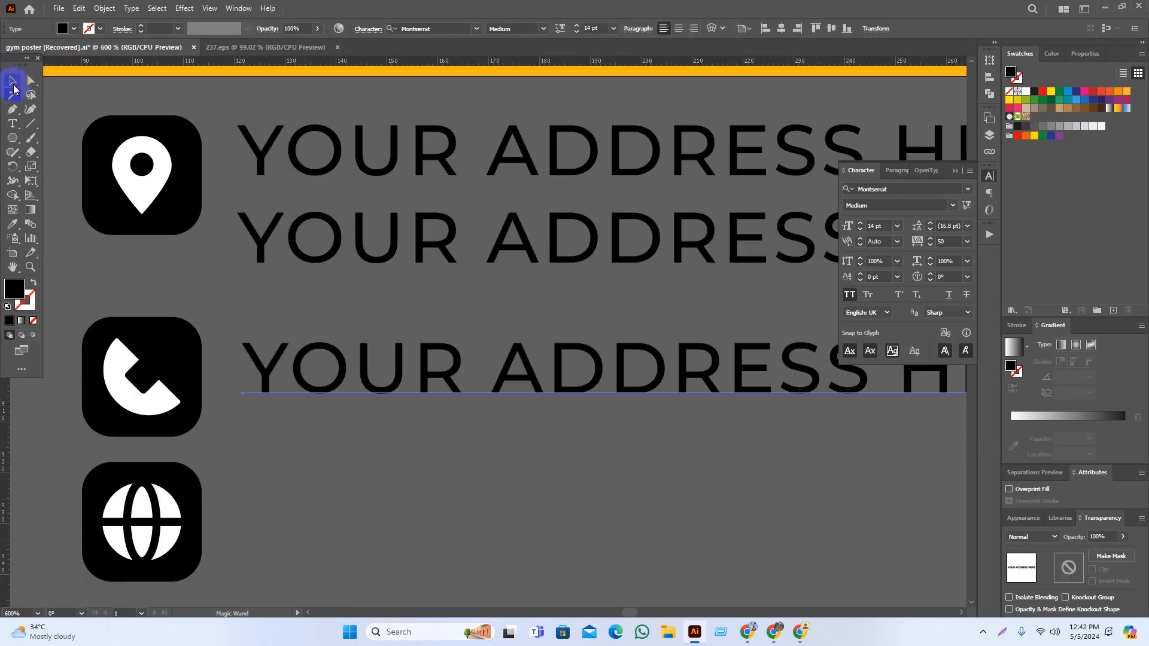
pyautogui.press('Delete')
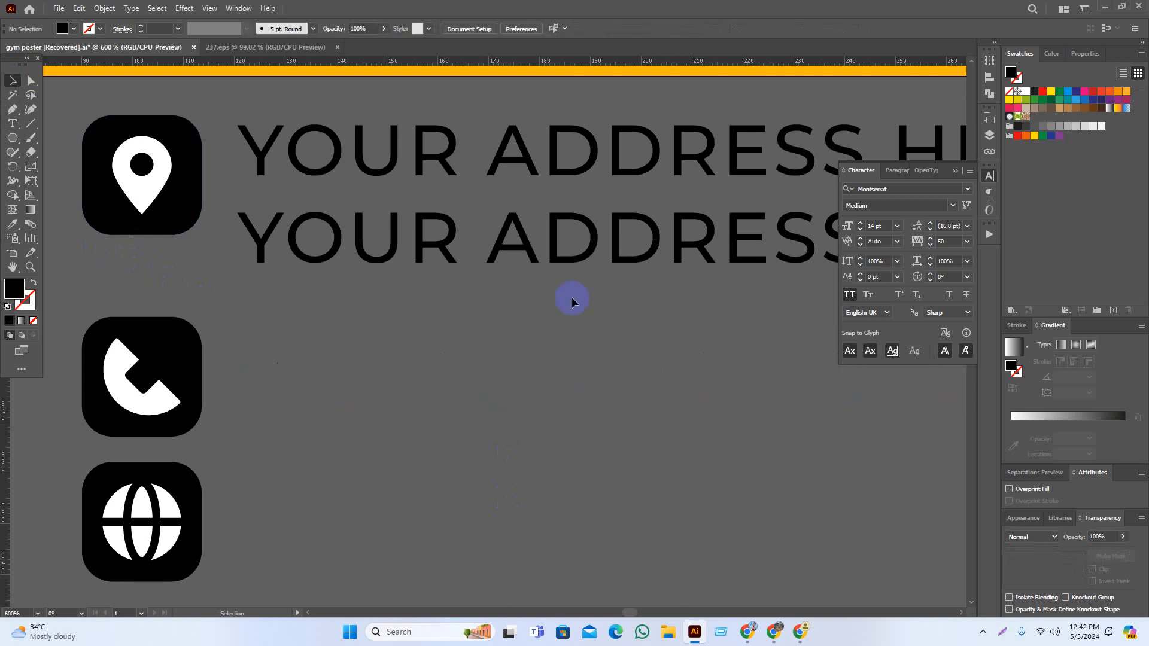
pyautogui.click(560, 254)
pyautogui.press('Delete')
# Paste YOUR ADDRESS HERE as a second line inside the text object beside the location icon
pyautogui.moveTo(543, 274); pyautogui.dragTo(515, 396)
pyautogui.click(541, 297)
pyautogui.moveTo(678, 292); pyautogui.dragTo(432, 325)
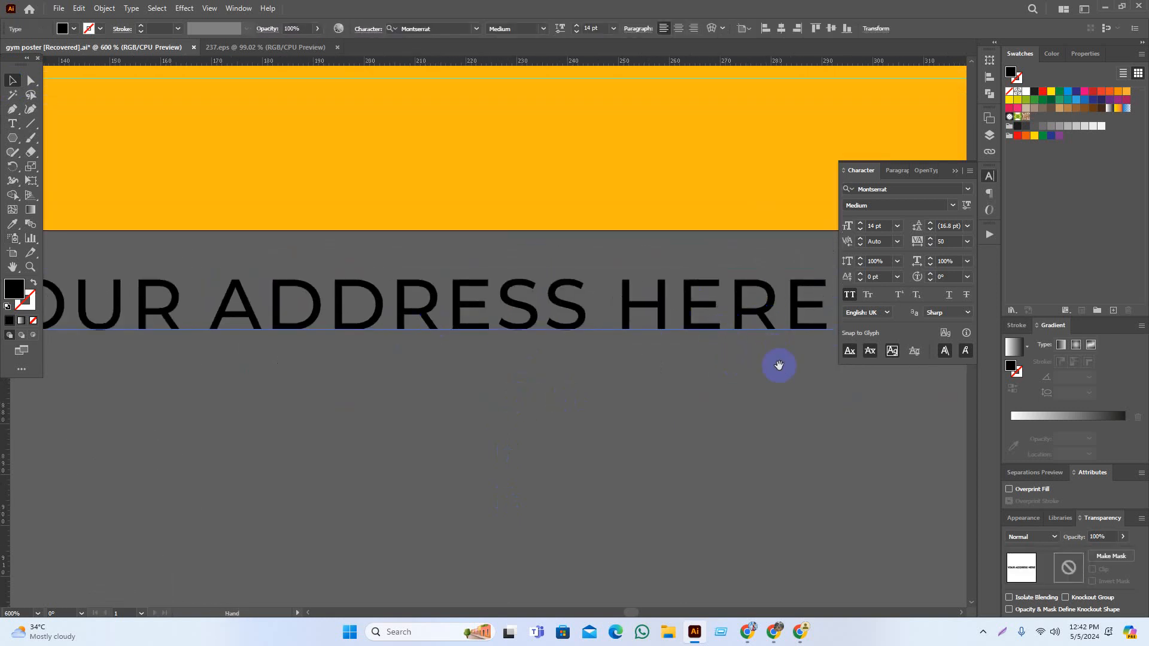
pyautogui.moveTo(779, 365); pyautogui.dragTo(673, 333)
pyautogui.doubleClick(669, 323)
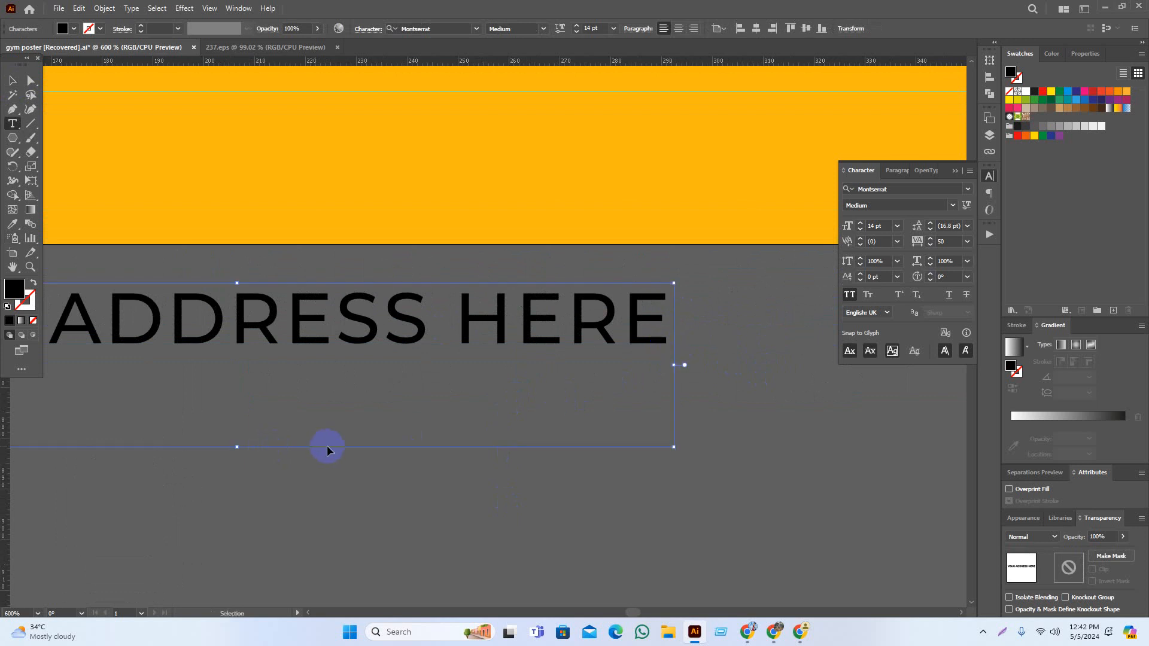
pyautogui.hotkey('ctrl', 'v')
pyautogui.click(12, 80)
pyautogui.click(292, 526)
pyautogui.moveTo(318, 528); pyautogui.dragTo(495, 497)
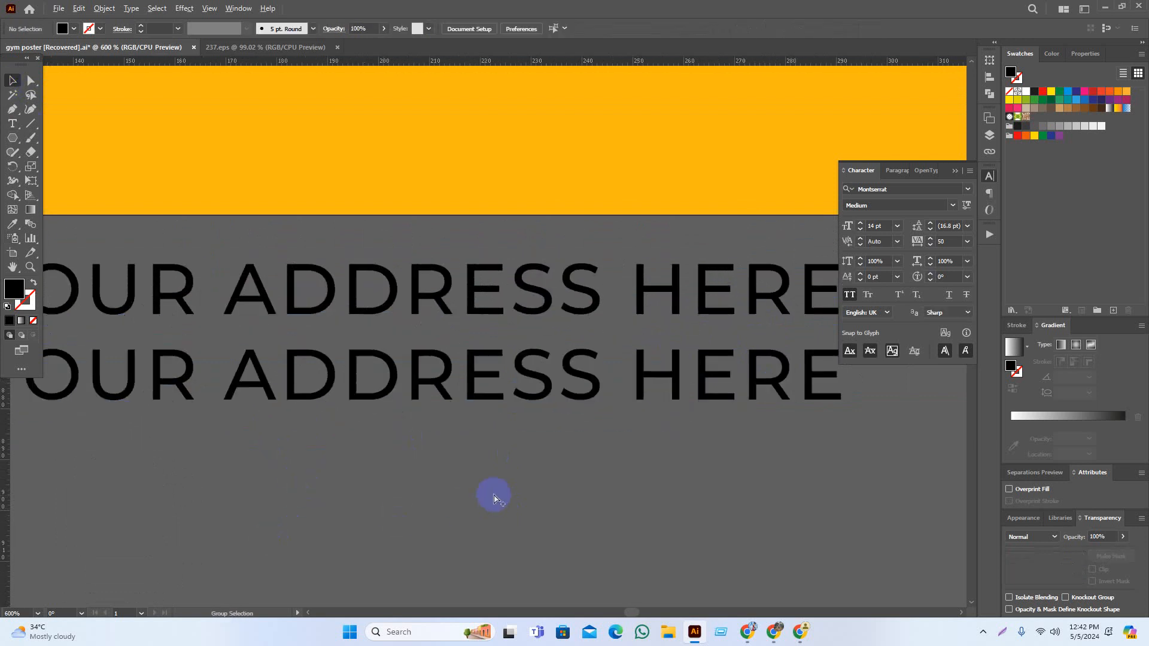
# Duplicate the two-line address text block down beside the phone icon
pyautogui.scroll(-2, 495, 496)
pyautogui.moveTo(415, 541); pyautogui.dragTo(439, 377)
pyautogui.moveTo(458, 277); pyautogui.dragTo(457, 372)
# Replace the text beside the phone icon with an all-zero placeholder phone number, grouped 3-4-4 and starting with a plus sign
pyautogui.scroll(1, 323, 376)
pyautogui.doubleClick(291, 317)
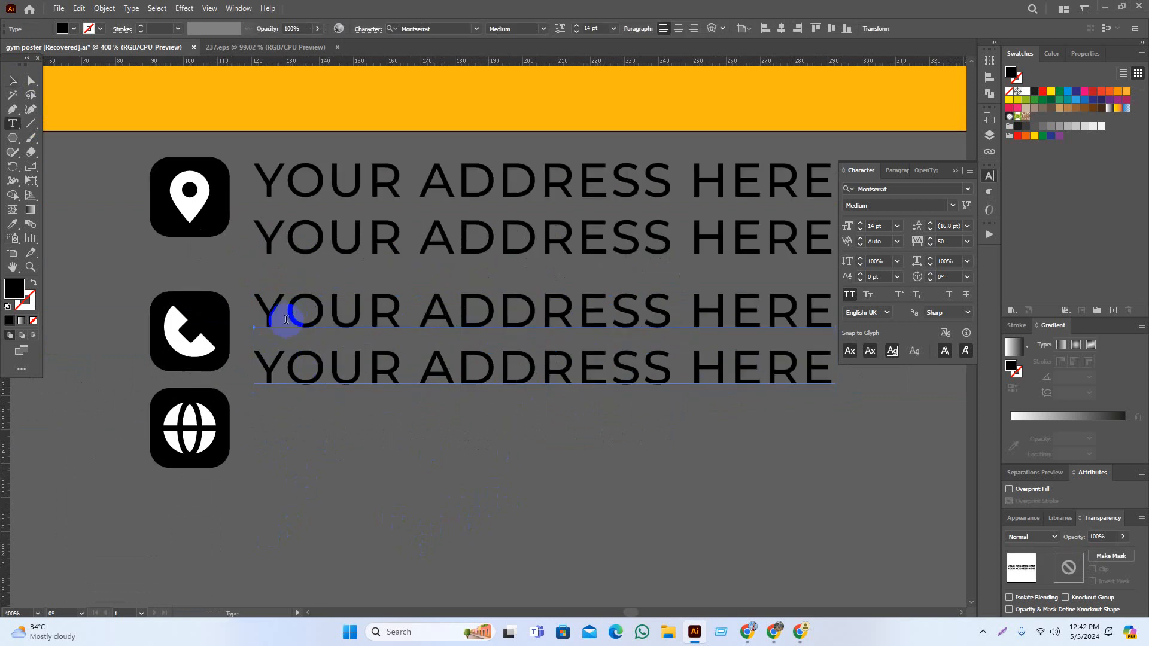
pyautogui.moveTo(264, 316); pyautogui.dragTo(830, 365)
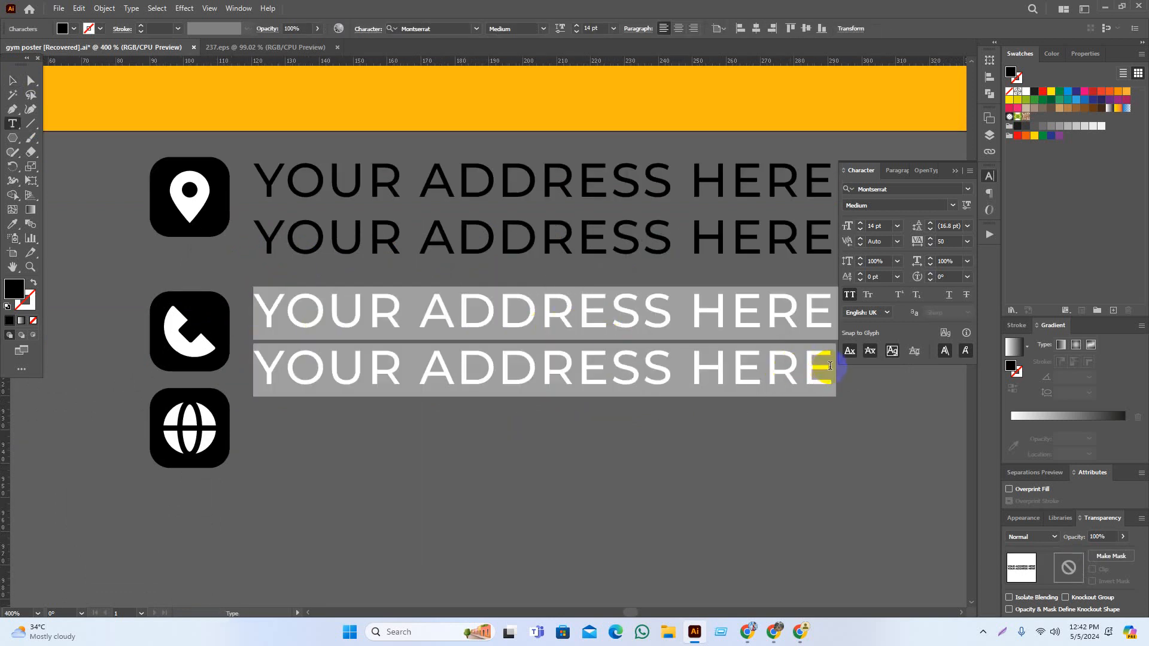
pyautogui.write('000 0000 0000')
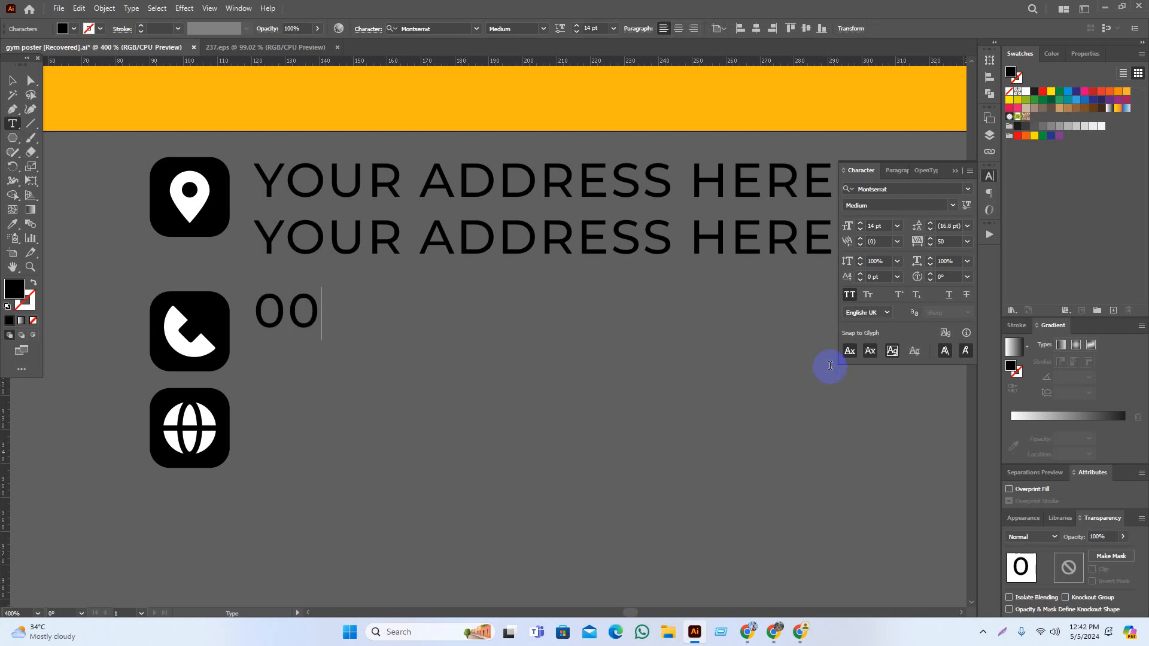
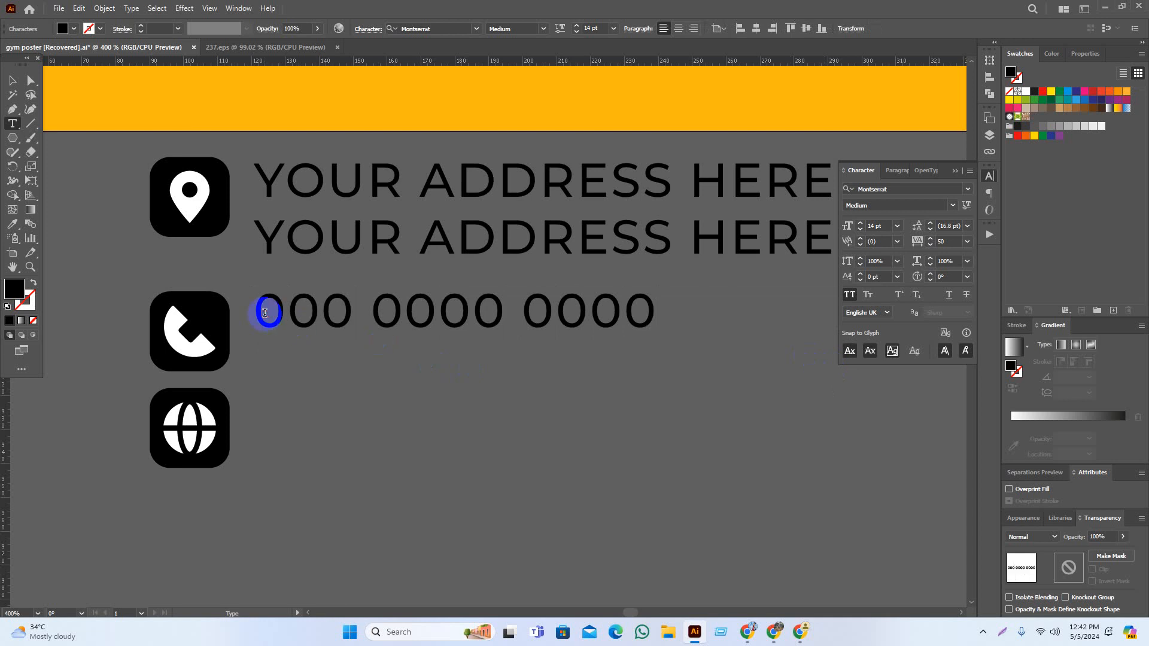
pyautogui.write('+')
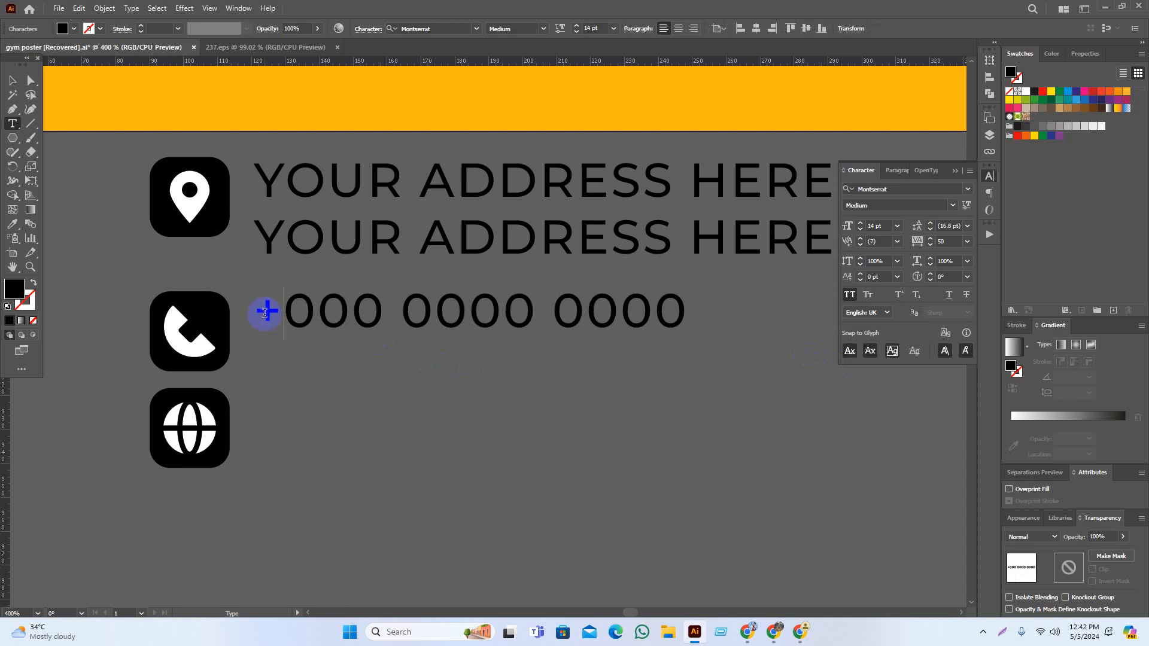
# Copy the placeholder phone number and paste it as a second line in the same text block
pyautogui.moveTo(682, 312); pyautogui.dragTo(261, 310)
pyautogui.hotkey('ctrl', 'c')
pyautogui.click(681, 318)
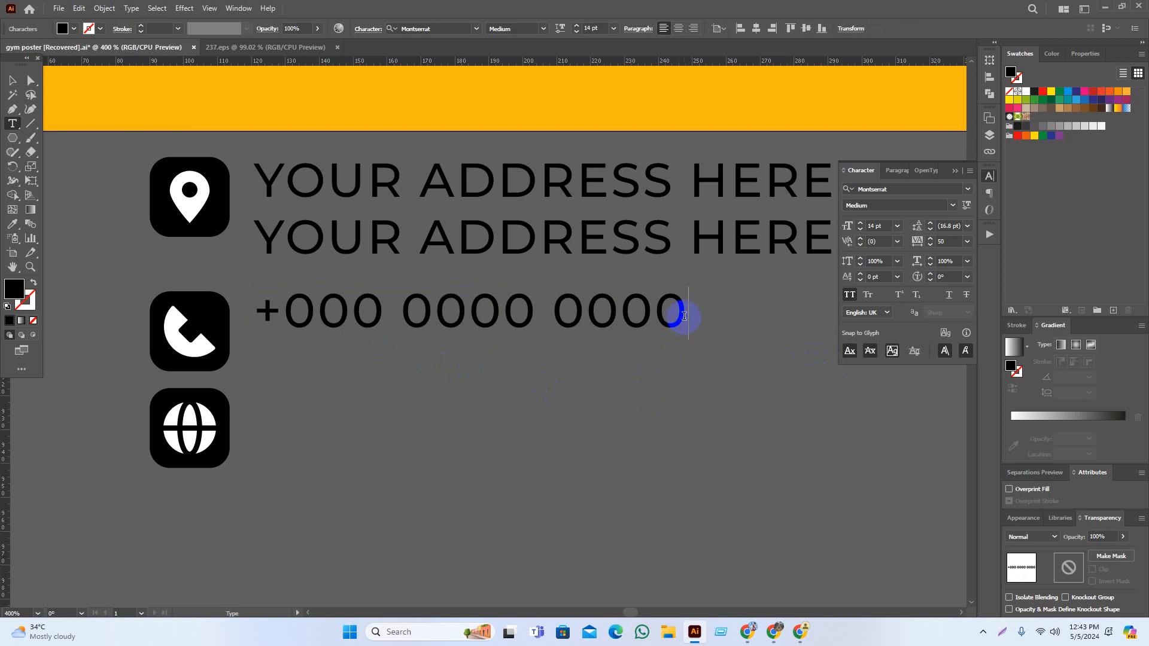
pyautogui.hotkey('ctrl', 'v')
pyautogui.click(358, 332)
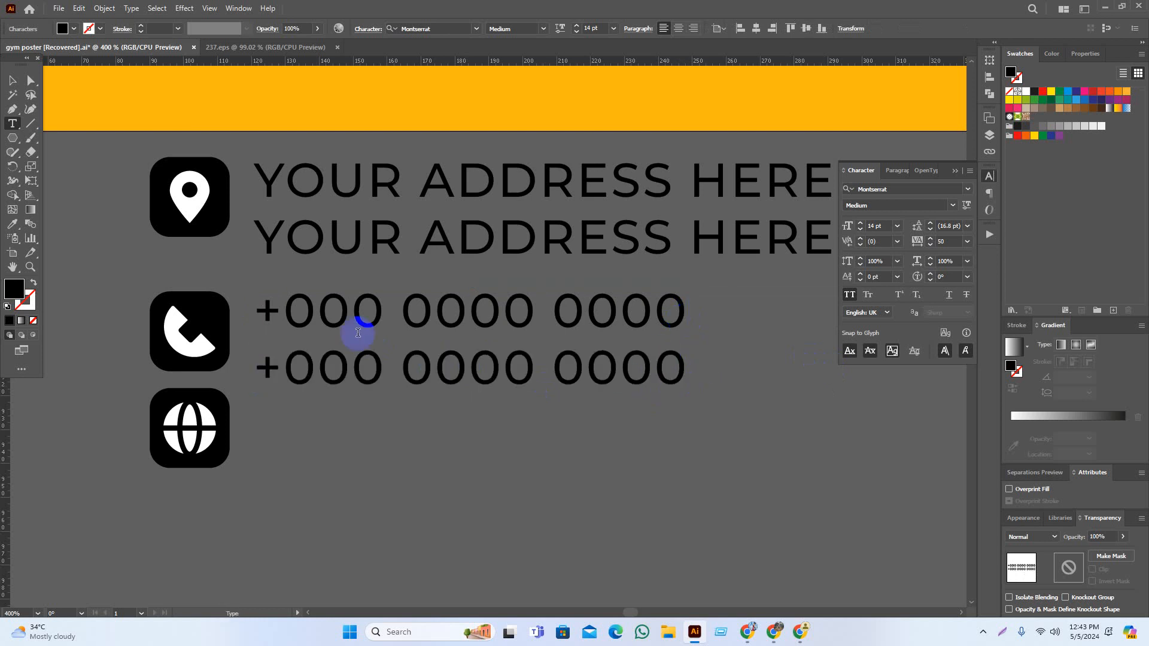
# Duplicate the phone number text block down beside the globe icon and replace its contents with YOUR WEBSITE HERE
pyautogui.click(8, 84)
pyautogui.keyDown('alt'); pyautogui.moveTo(405, 376); pyautogui.dragTo(407, 480); pyautogui.keyUp('alt')
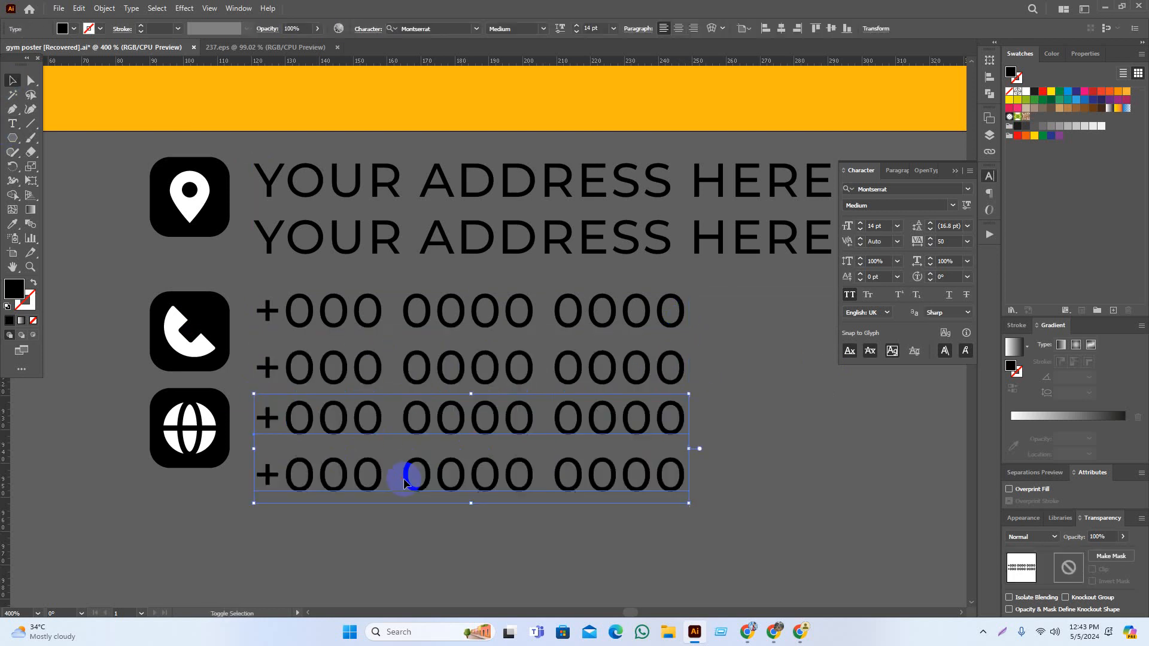
pyautogui.moveTo(393, 555); pyautogui.dragTo(416, 461)
pyautogui.press('t')
pyautogui.moveTo(289, 308); pyautogui.dragTo(695, 402)
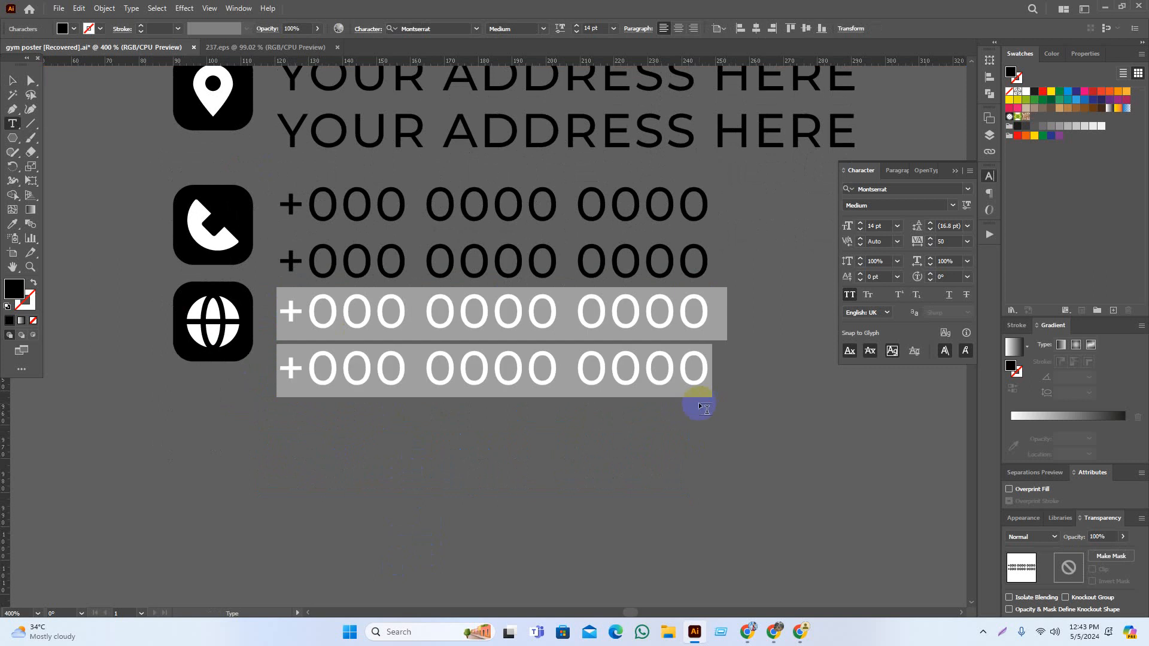
pyautogui.write('YOUR WEBSITE')
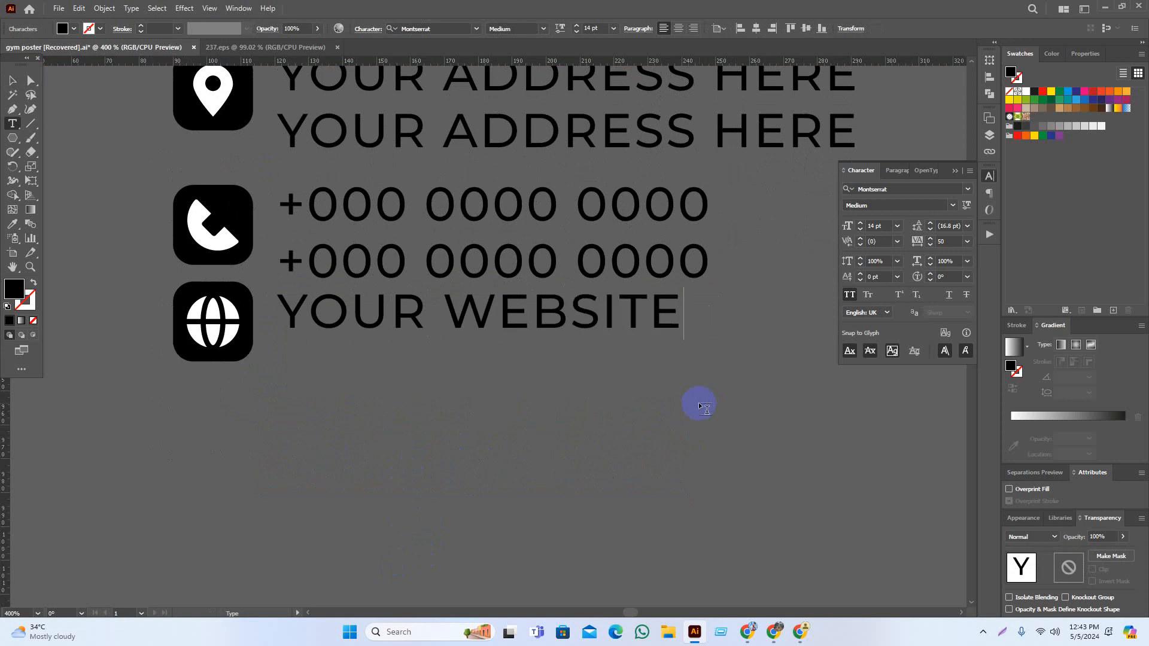
pyautogui.write('HERE')
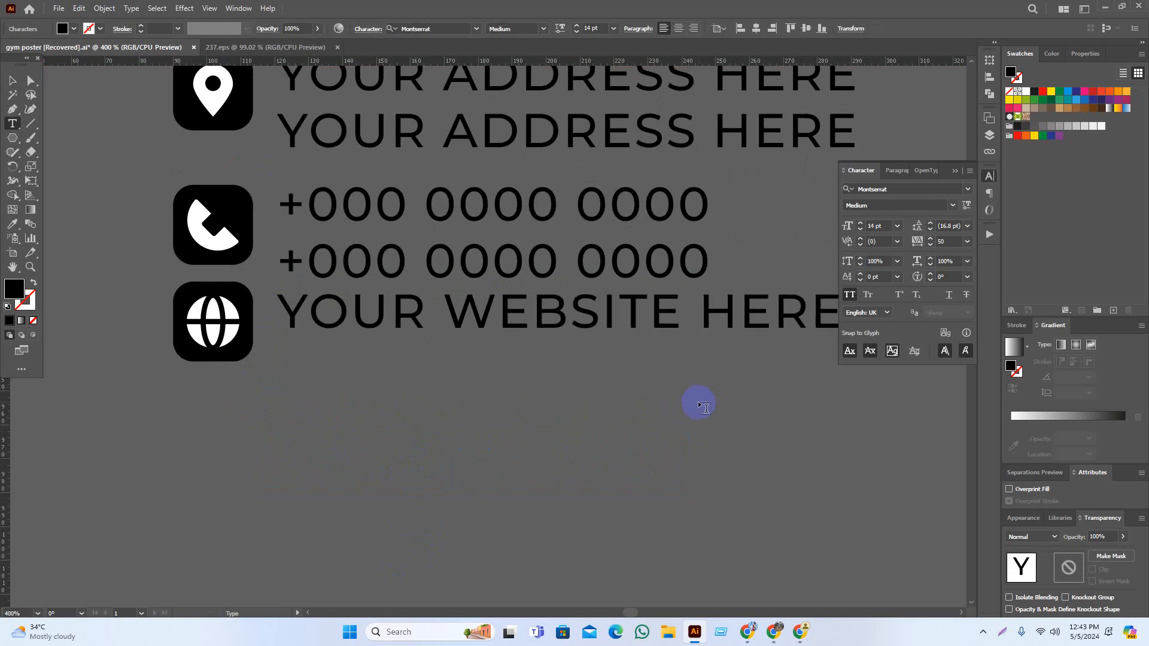
# Copy YOUR WEBSITE HERE and paste it as a second line in the same text block
pyautogui.moveTo(298, 310); pyautogui.dragTo(587, 403)
pyautogui.hotkey('ctrl', 'c')
pyautogui.click(727, 317)
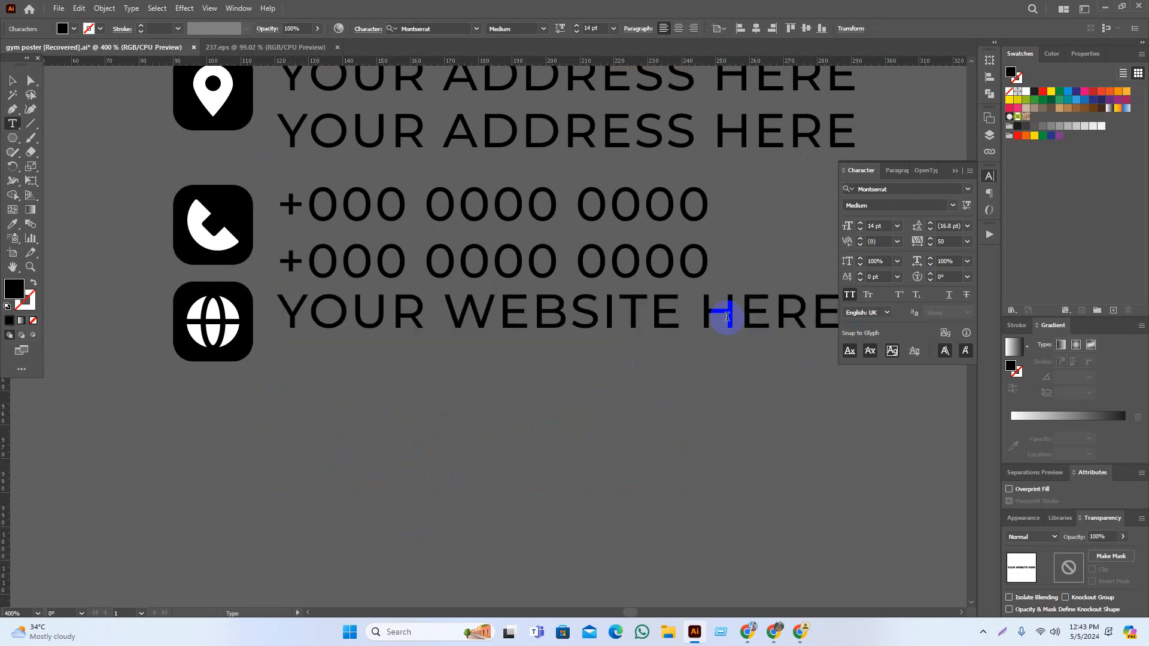
pyautogui.click(955, 171)
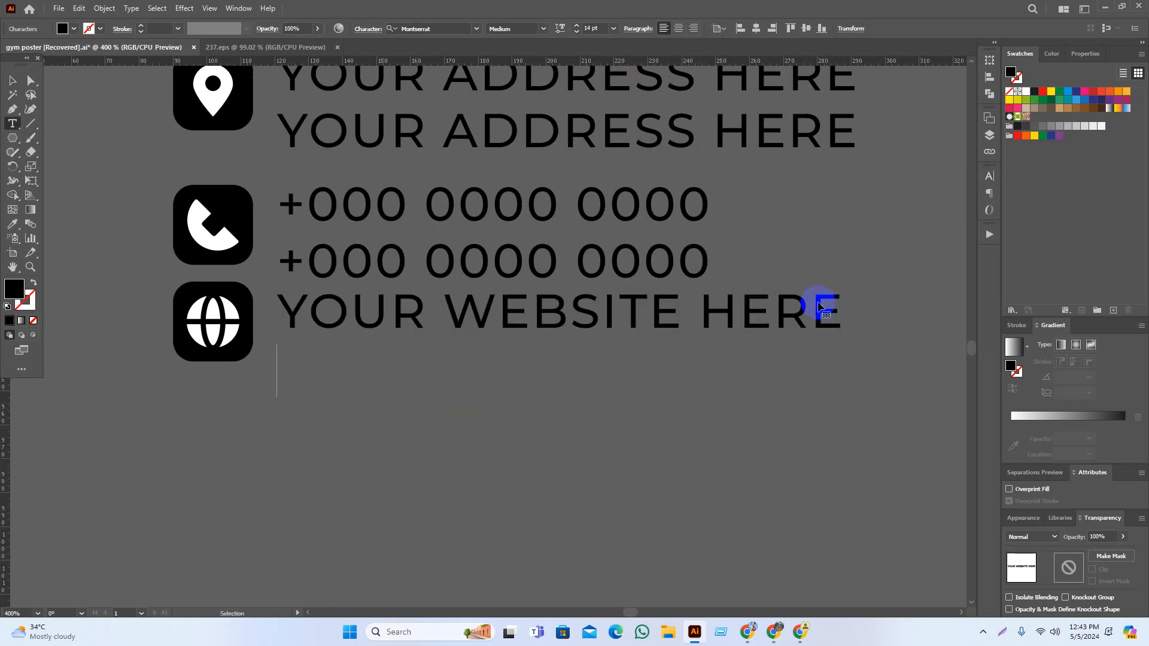
pyautogui.hotkey('ctrl', 'v')
pyautogui.click(12, 80)
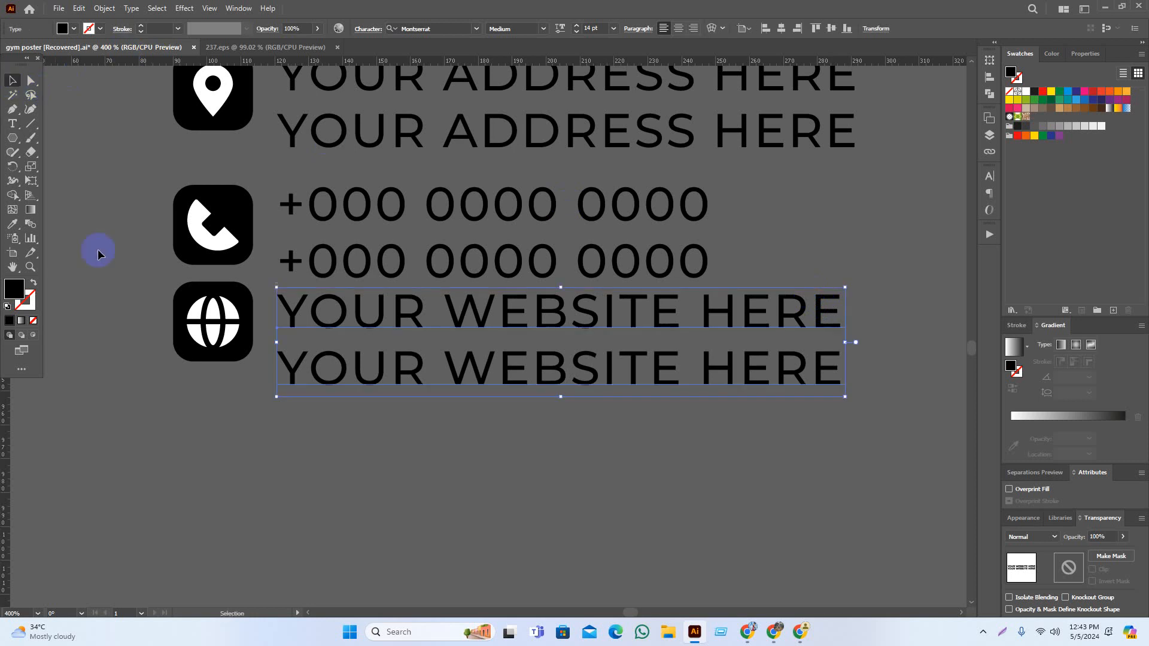
pyautogui.click(275, 549)
# Move the globe icon and its website text down together, leaving a clear gap below the phone row
pyautogui.scroll(-1, 364, 470)
pyautogui.moveTo(251, 381); pyautogui.dragTo(409, 418)
pyautogui.click(473, 493)
pyautogui.hscroll(1, 419, 473)
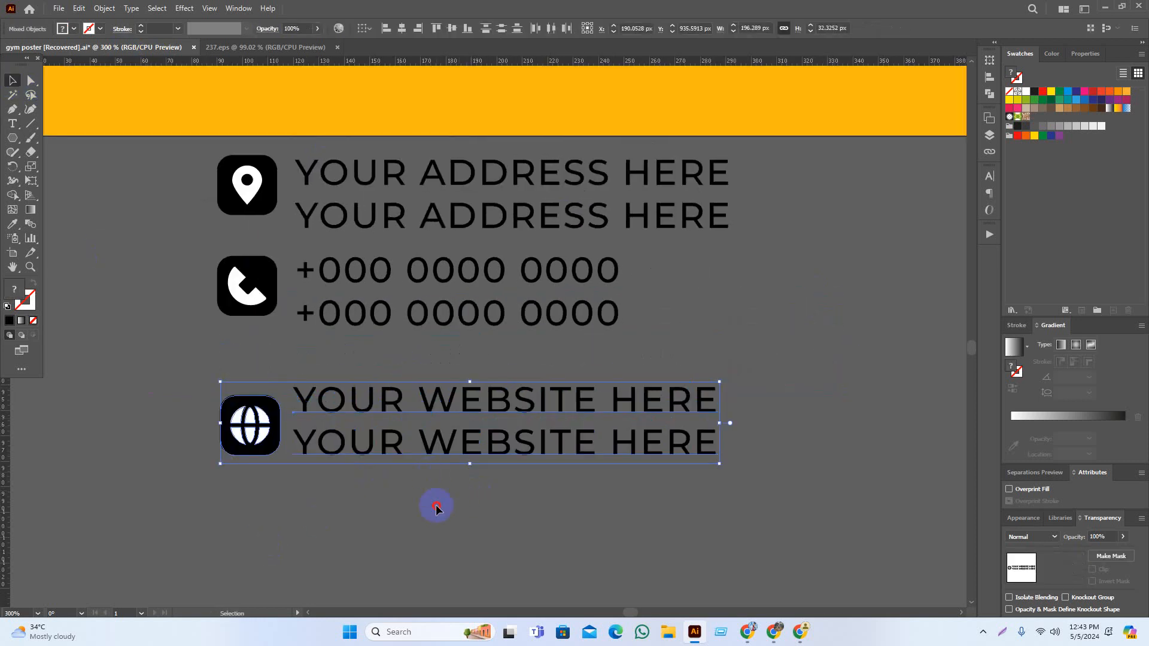
# Vertically centre the globe, phone and location icons with their respective two-line text blocks
pyautogui.click(456, 29)
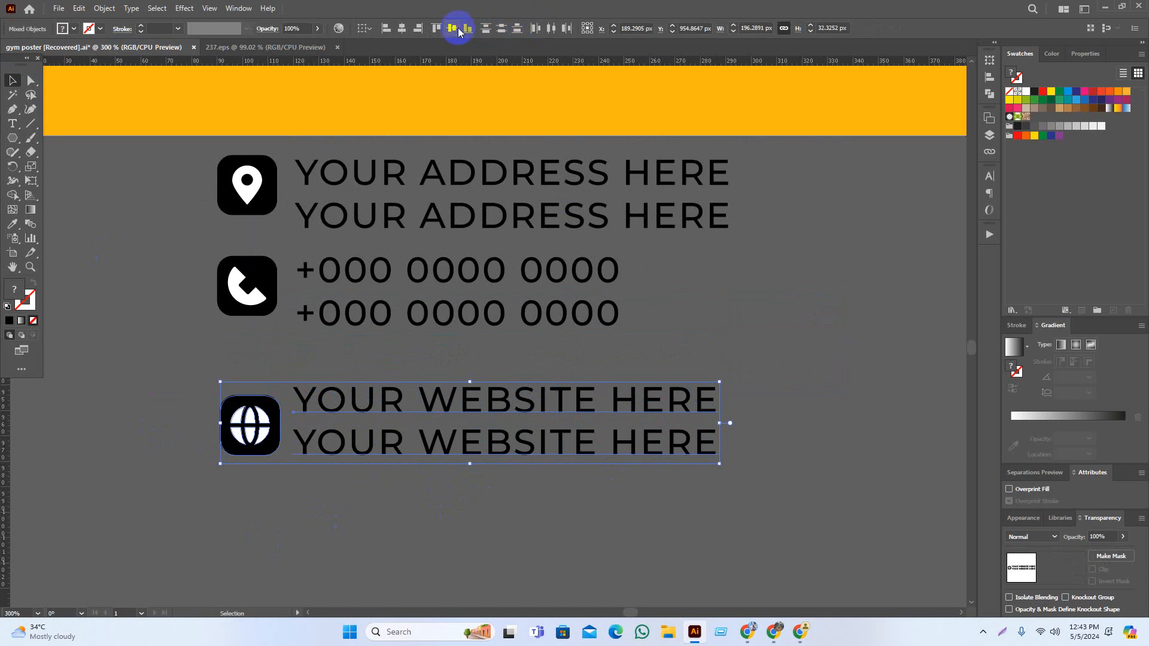
pyautogui.click(114, 306)
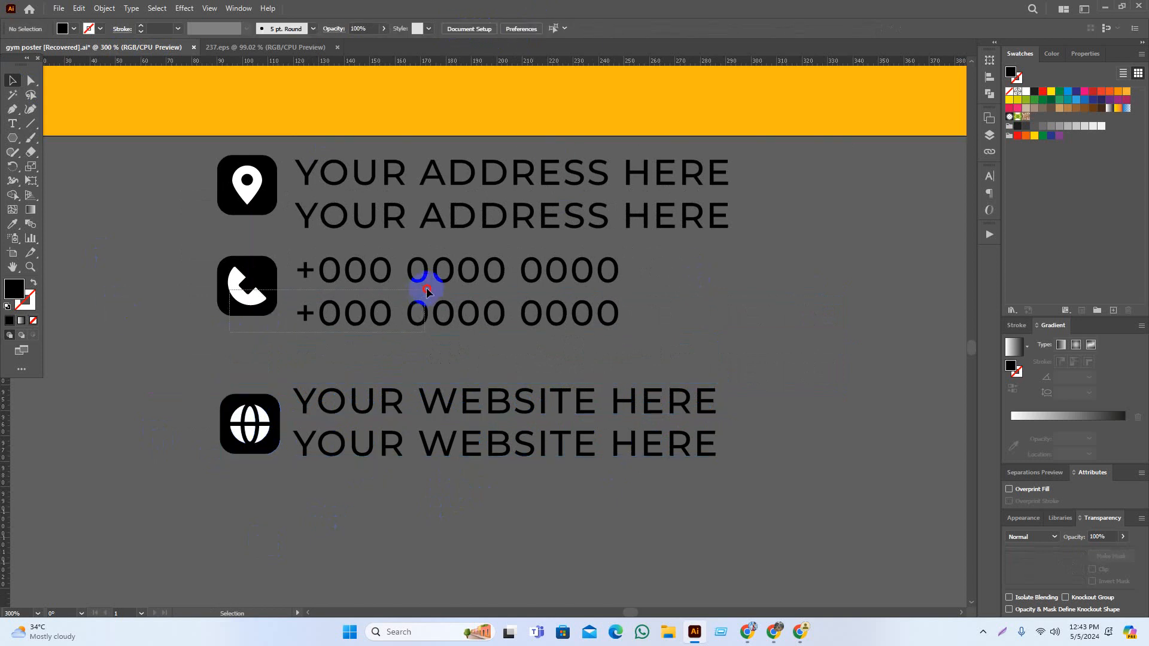
pyautogui.moveTo(427, 291); pyautogui.dragTo(427, 292)
pyautogui.click(451, 29)
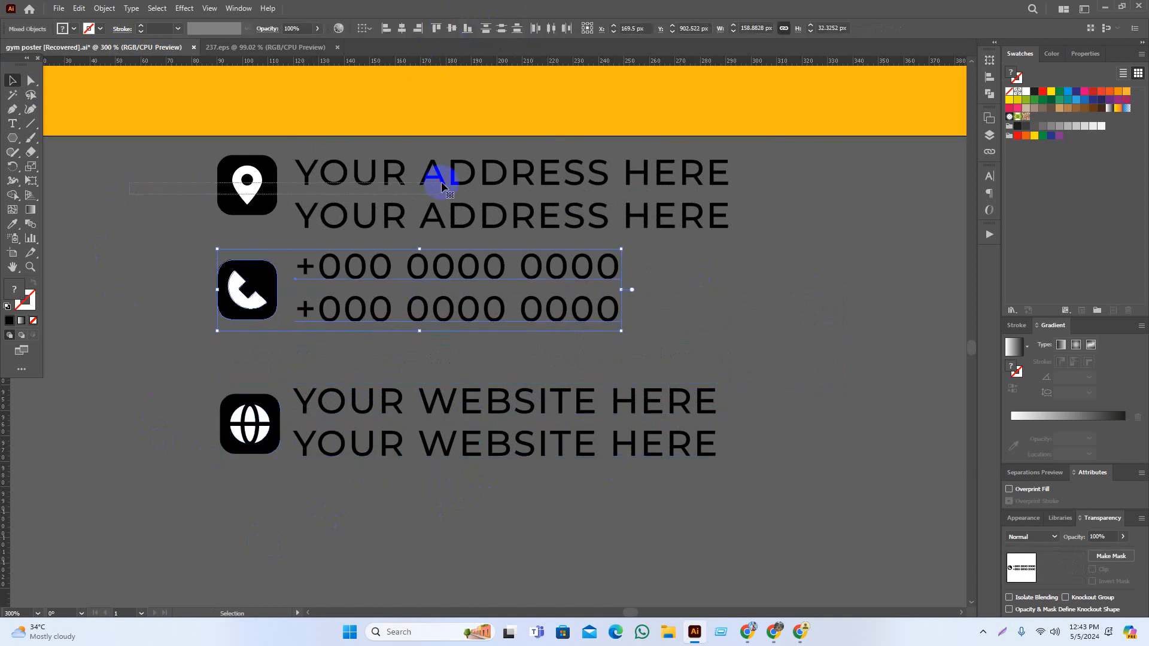
pyautogui.moveTo(441, 182); pyautogui.dragTo(442, 183)
pyautogui.click(452, 28)
pyautogui.click(187, 198)
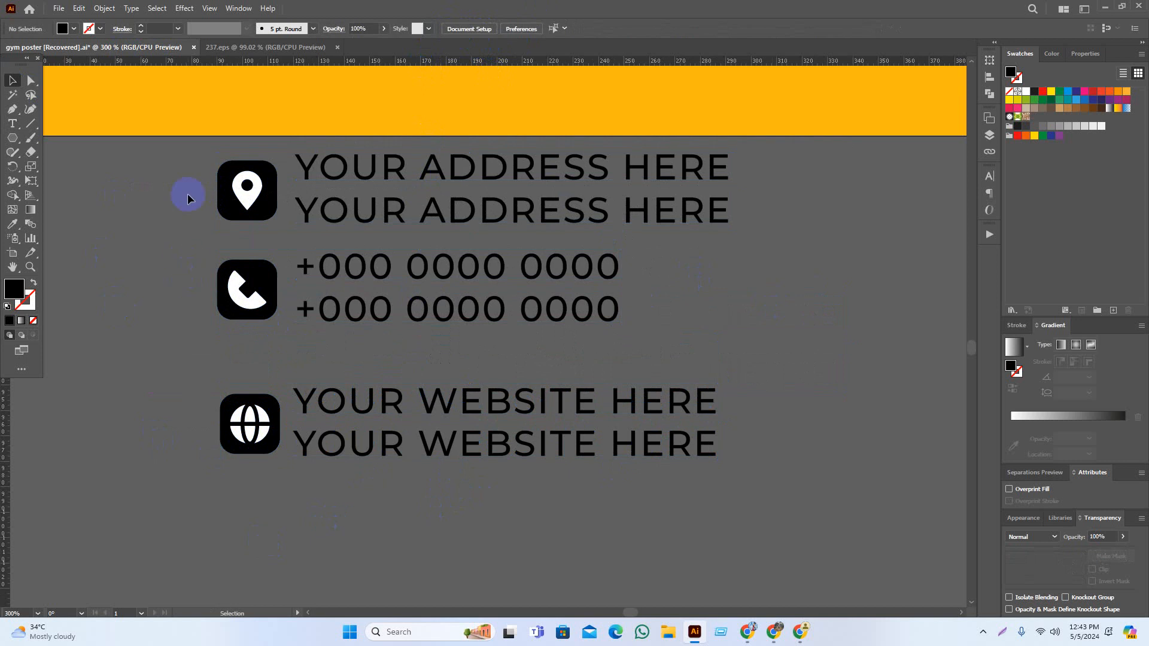
# Centre the three icons in one column, and left-align the three text blocks slightly farther from the icons
pyautogui.moveTo(252, 533); pyautogui.dragTo(252, 533)
pyautogui.click(513, 28)
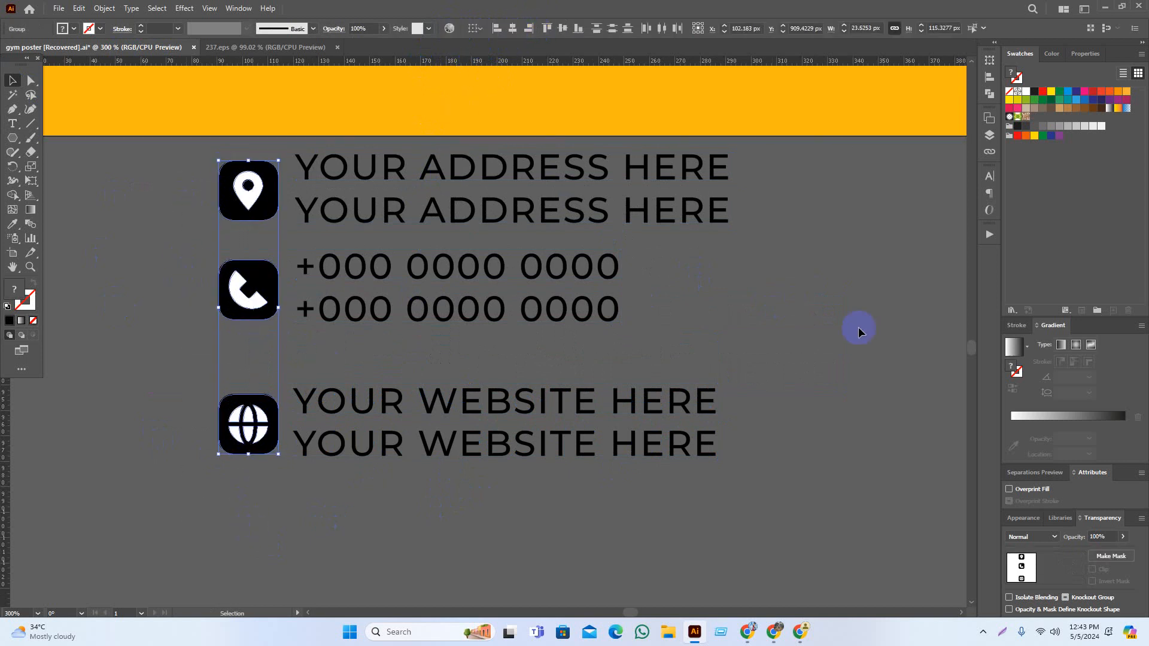
pyautogui.click(547, 170)
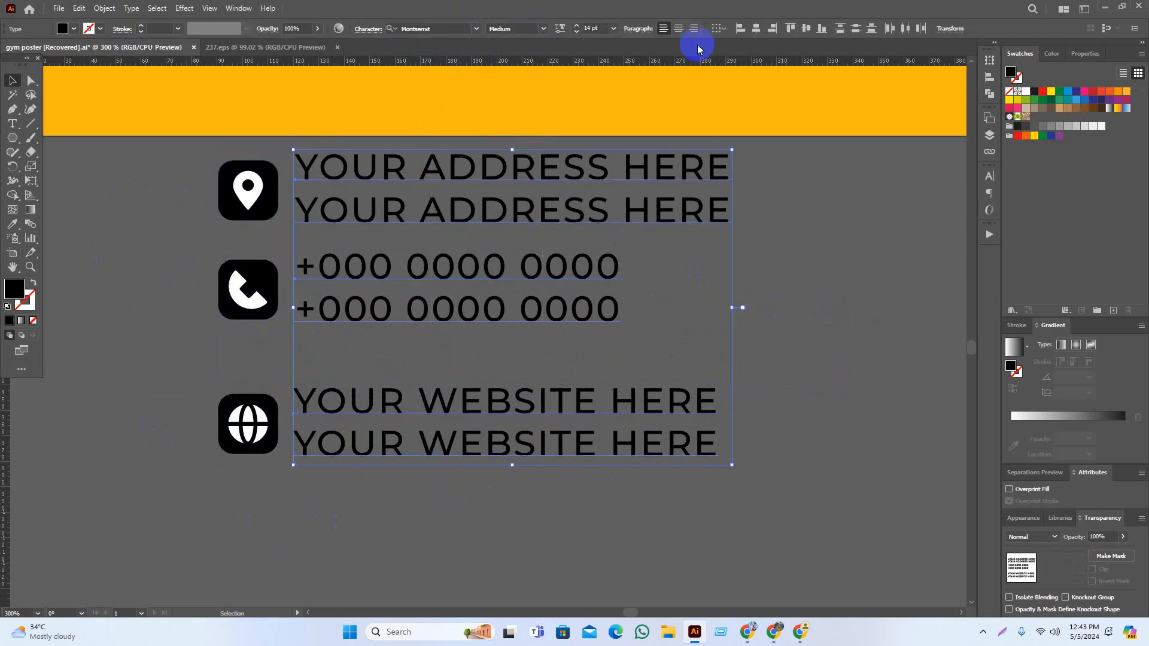
pyautogui.moveTo(440, 173); pyautogui.dragTo(456, 178)
pyautogui.click(891, 324)
pyautogui.scroll(-2, 757, 420)
pyautogui.moveTo(521, 518); pyautogui.dragTo(428, 549)
pyautogui.moveTo(395, 404); pyautogui.dragTo(506, 385)
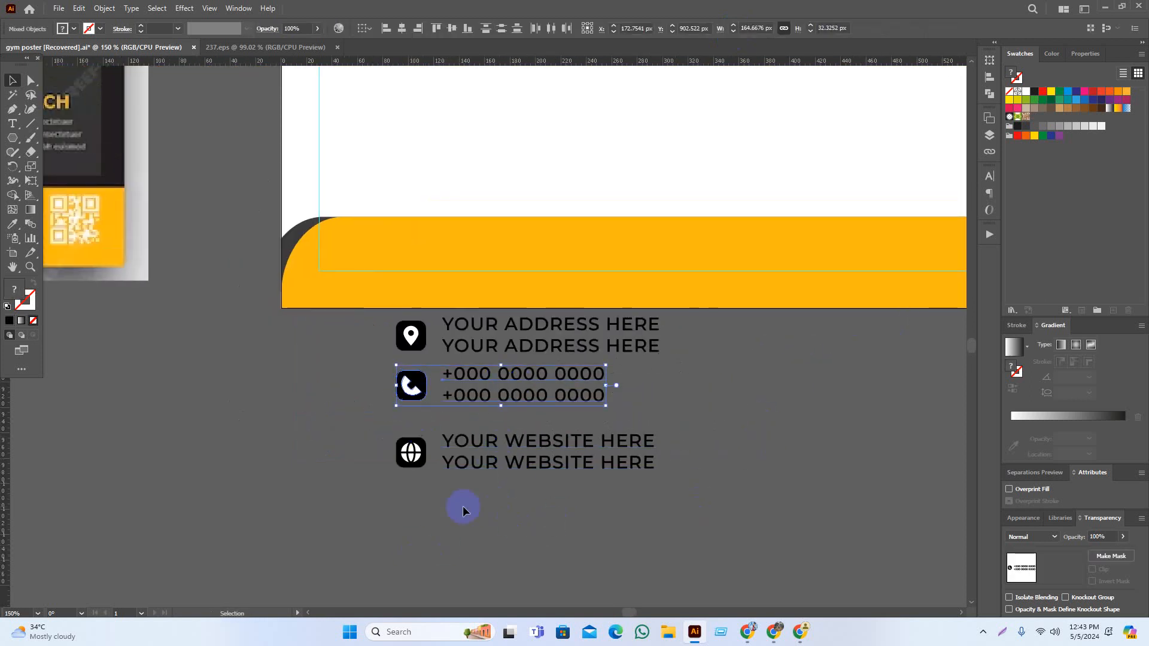
pyautogui.hscroll(3, 461, 505)
pyautogui.scroll(-1, 416, 547)
pyautogui.moveTo(164, 508); pyautogui.dragTo(270, 493)
pyautogui.scroll(3, 618, 461)
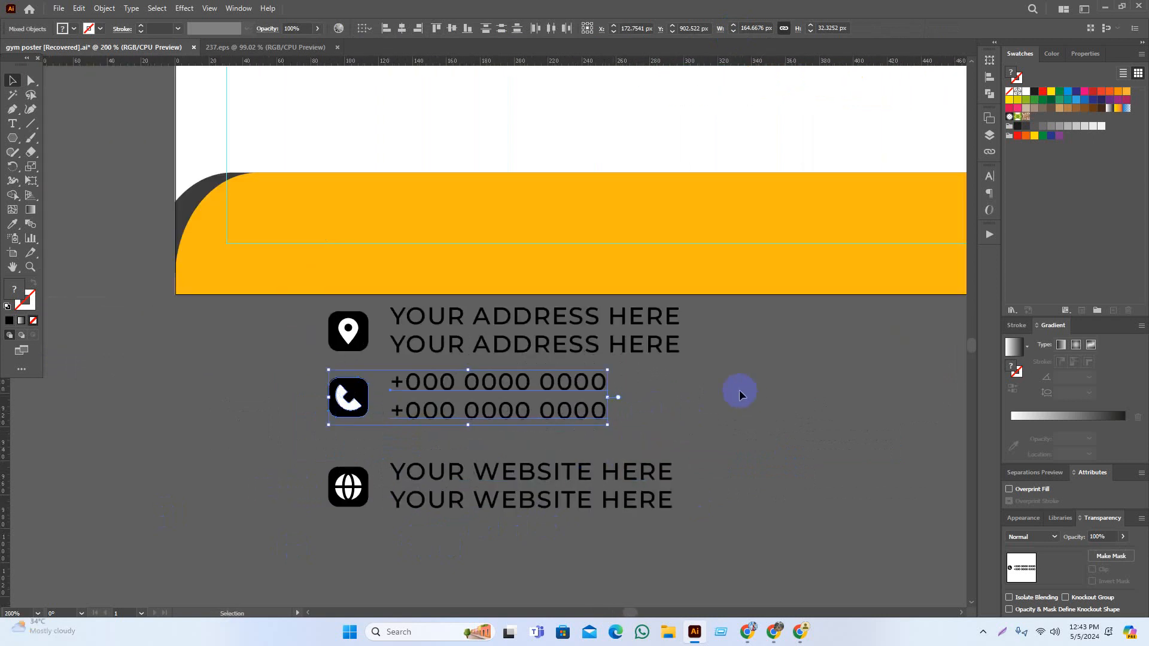
pyautogui.click(703, 402)
pyautogui.moveTo(703, 401); pyautogui.dragTo(744, 399)
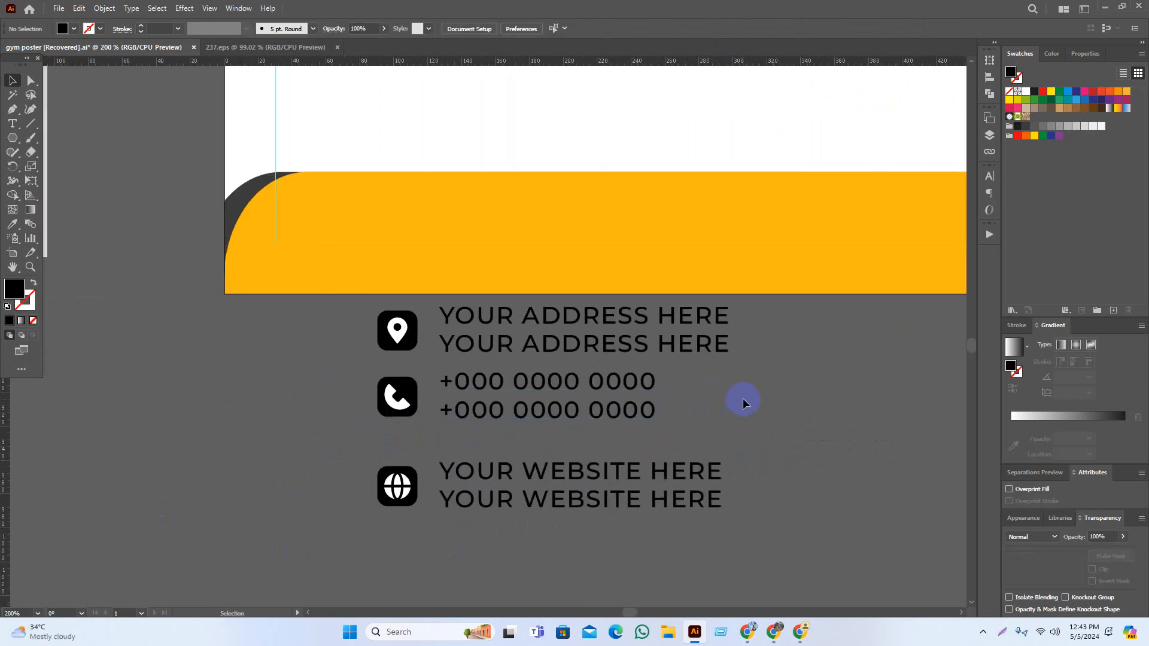
# Enlarge the location icon proportionally from its centre to about 27.5 px wide
pyautogui.scroll(2, 359, 374)
pyautogui.click(423, 312)
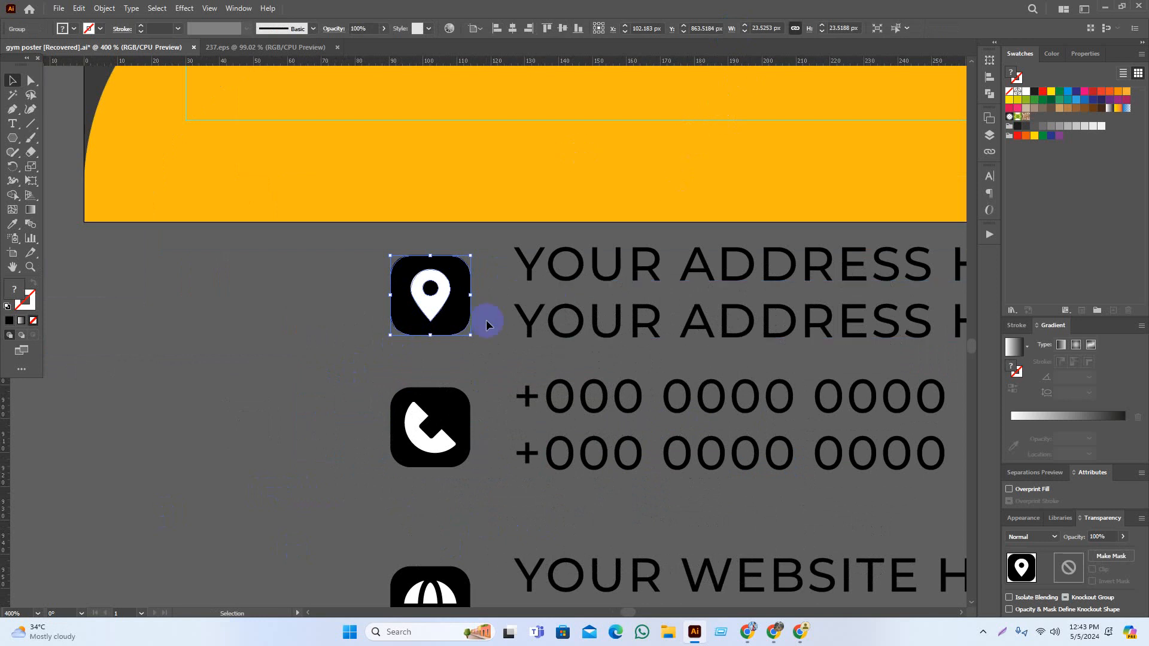
pyautogui.moveTo(474, 295); pyautogui.dragTo(479, 295)
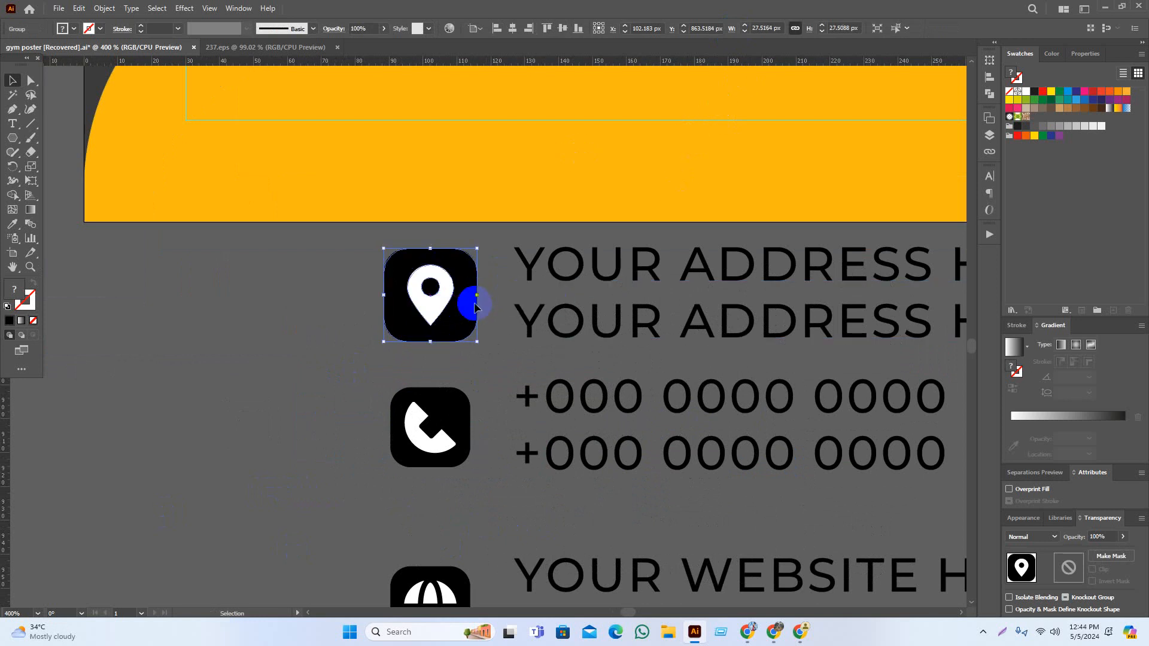
pyautogui.click(368, 286)
# Set the width of the phone icon and the globe icon to 27.5164 px, keeping their proportions
pyautogui.click(441, 411)
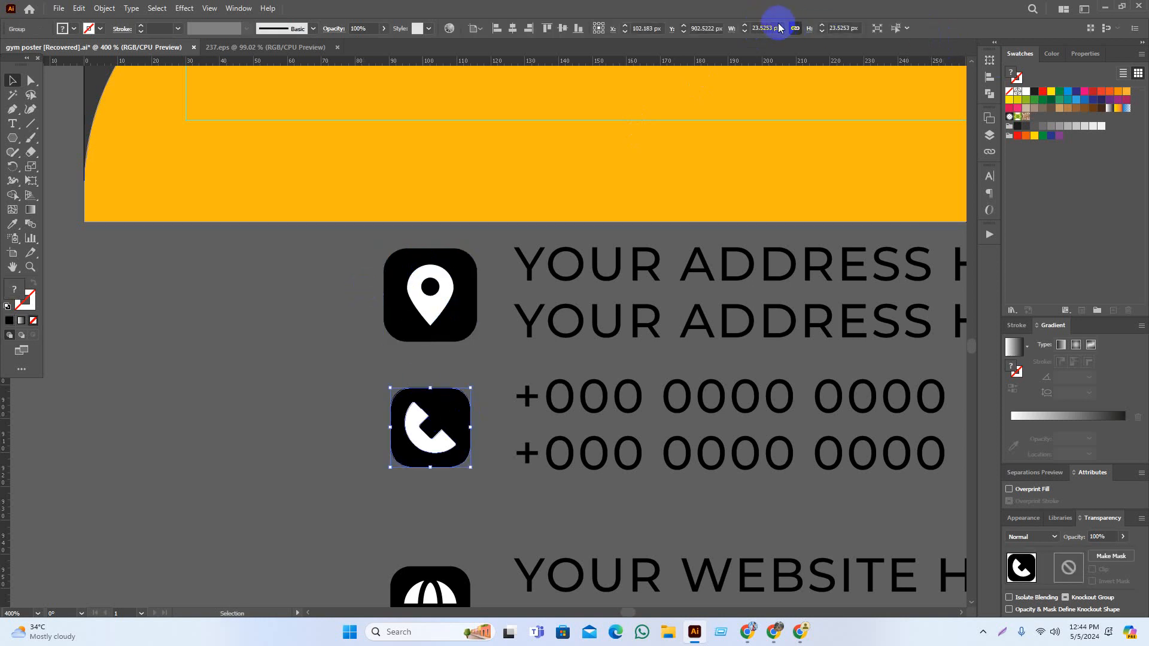
pyautogui.write('27.53')
pyautogui.press('Return')
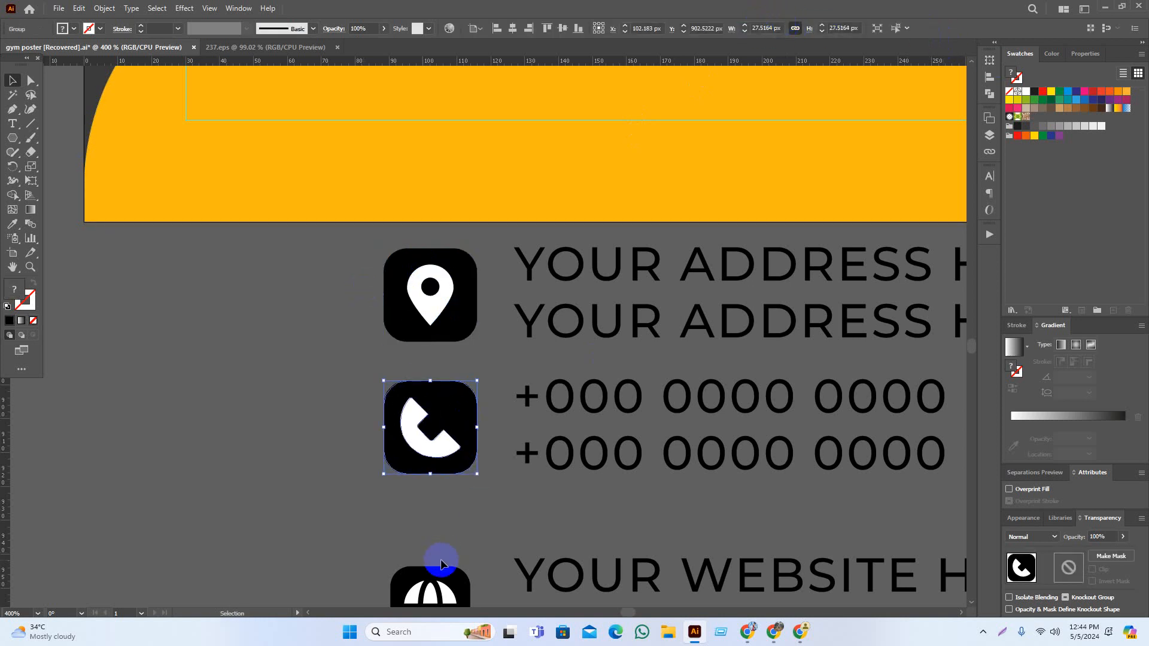
pyautogui.click(471, 544)
pyautogui.moveTo(470, 544); pyautogui.dragTo(456, 383)
pyautogui.click(419, 446)
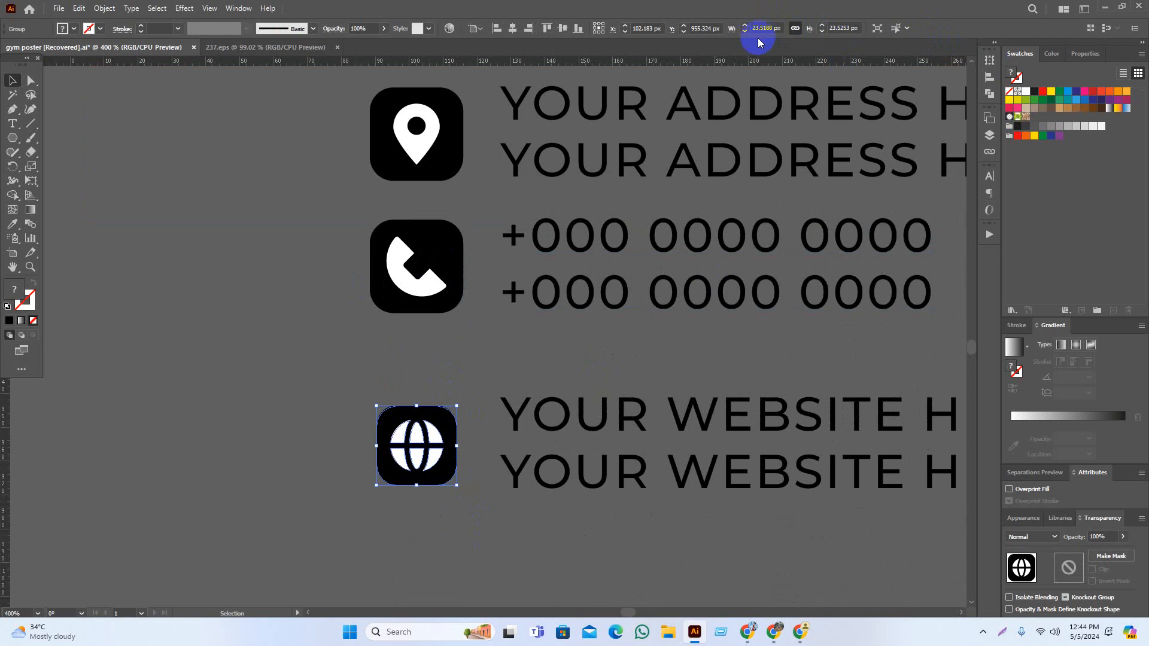
pyautogui.write('27.53')
pyautogui.press('Return')
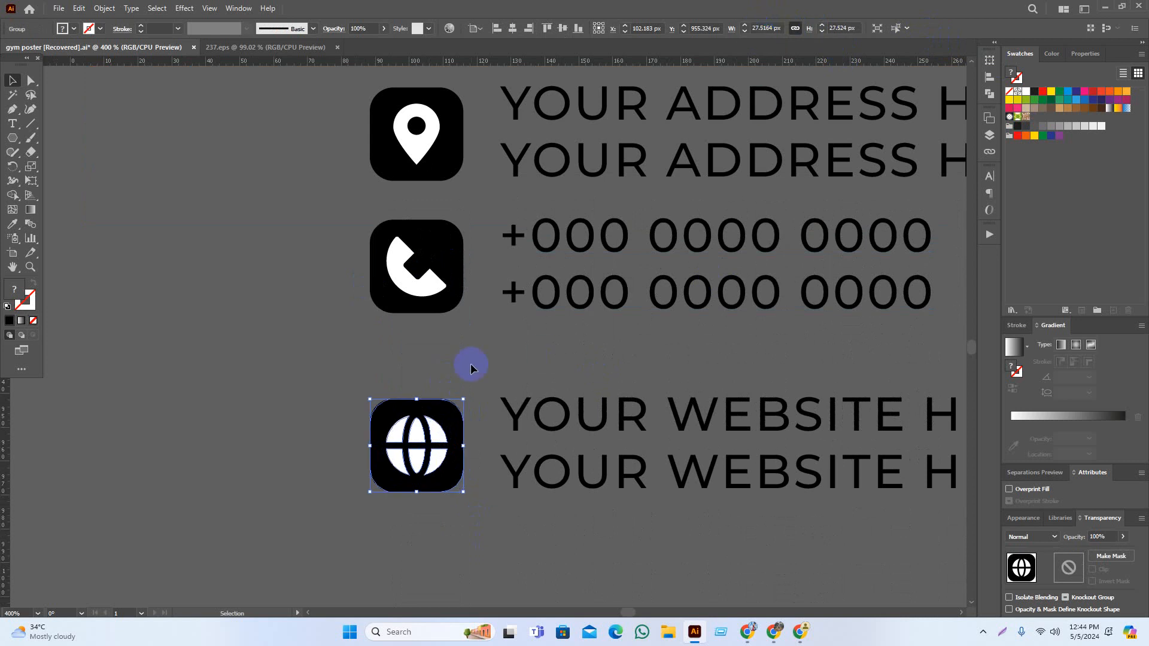
pyautogui.click(378, 372)
# Vertically centre each enlarged icon with its text in the website, phone and address rows
pyautogui.scroll(-1, 377, 479)
pyautogui.moveTo(372, 515); pyautogui.dragTo(748, 442)
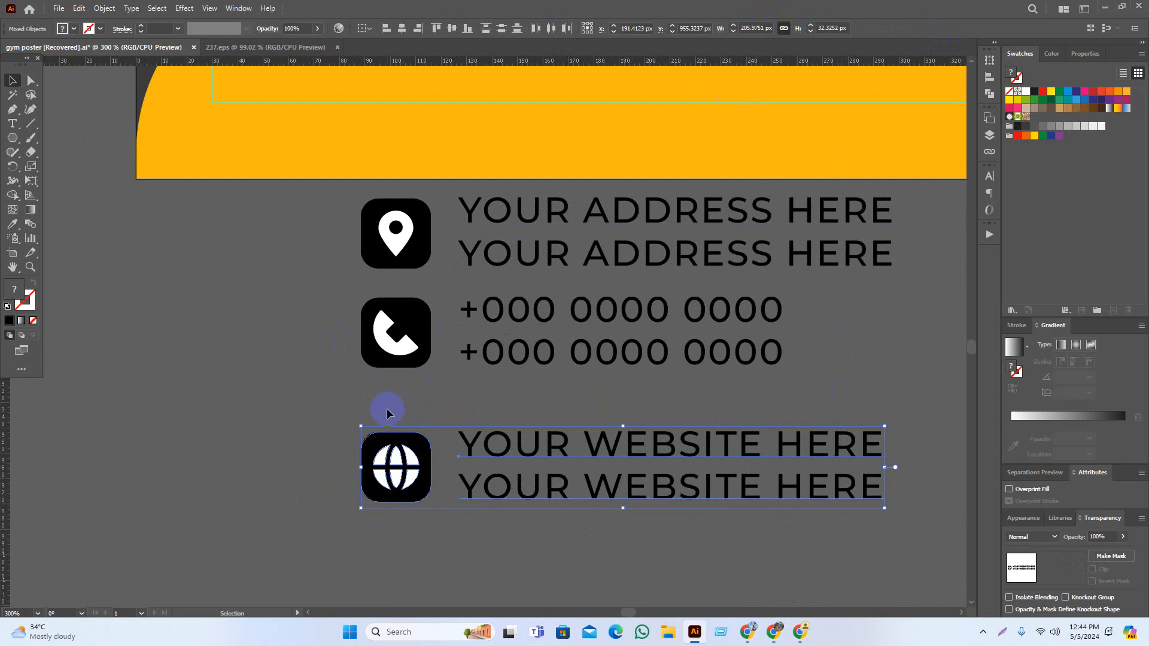
pyautogui.moveTo(533, 325); pyautogui.dragTo(532, 326)
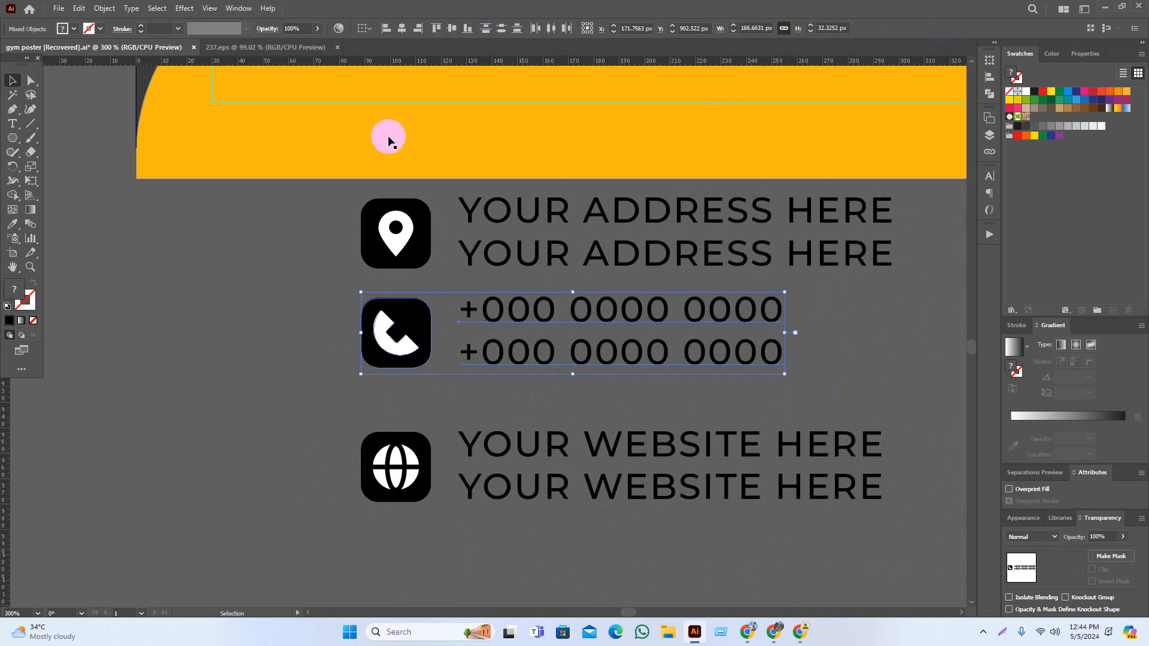
pyautogui.click(552, 254)
pyautogui.click(436, 28)
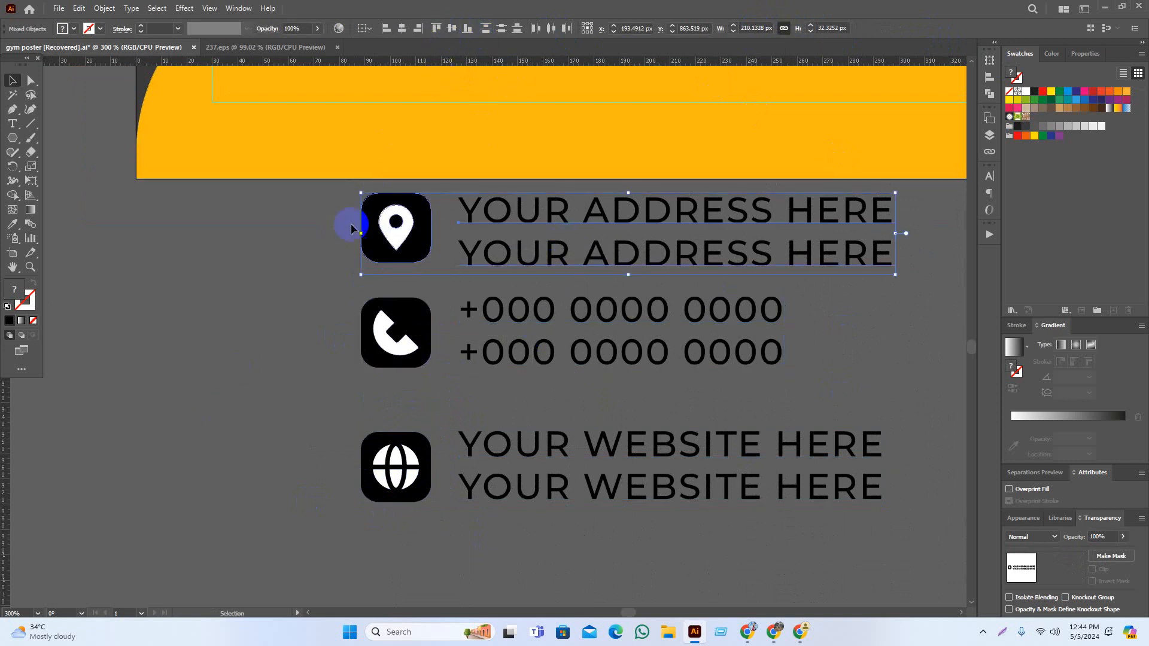
pyautogui.click(453, 28)
pyautogui.click(239, 277)
# Group each contact icon with its two-line text, making separate address, phone and website groups
pyautogui.scroll(-1, 323, 326)
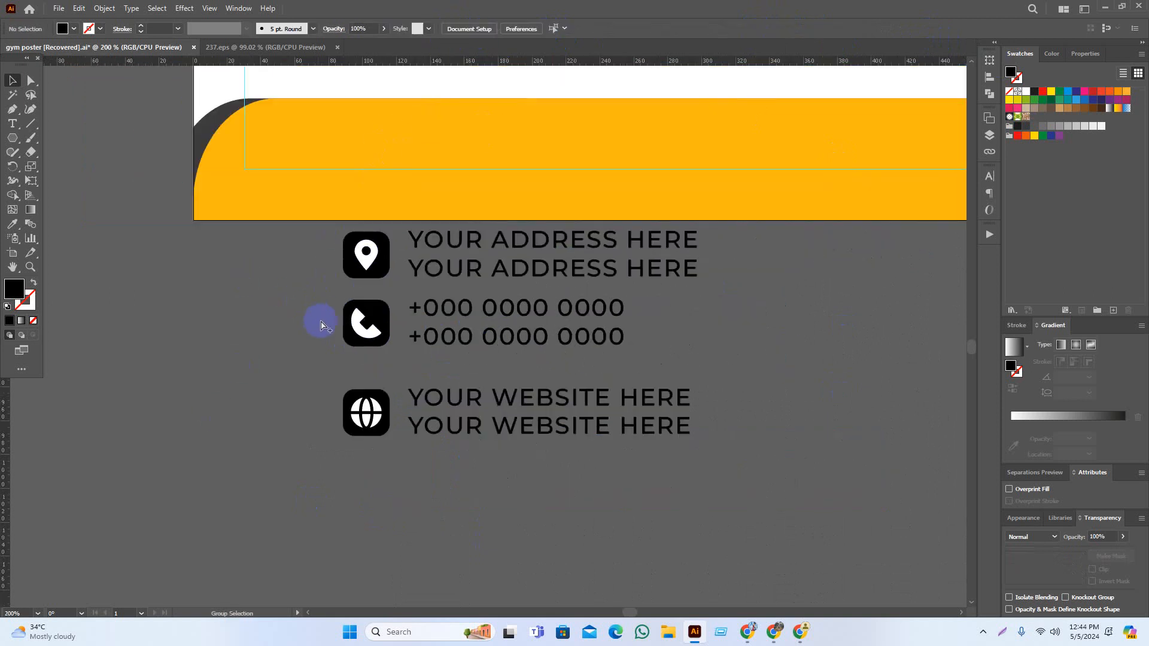
pyautogui.moveTo(491, 249); pyautogui.dragTo(547, 267)
pyautogui.hotkey('ctrl', 'g')
pyautogui.moveTo(298, 321); pyautogui.dragTo(590, 311)
pyautogui.hotkey('ctrl', 'g')
pyautogui.moveTo(199, 477); pyautogui.dragTo(628, 392)
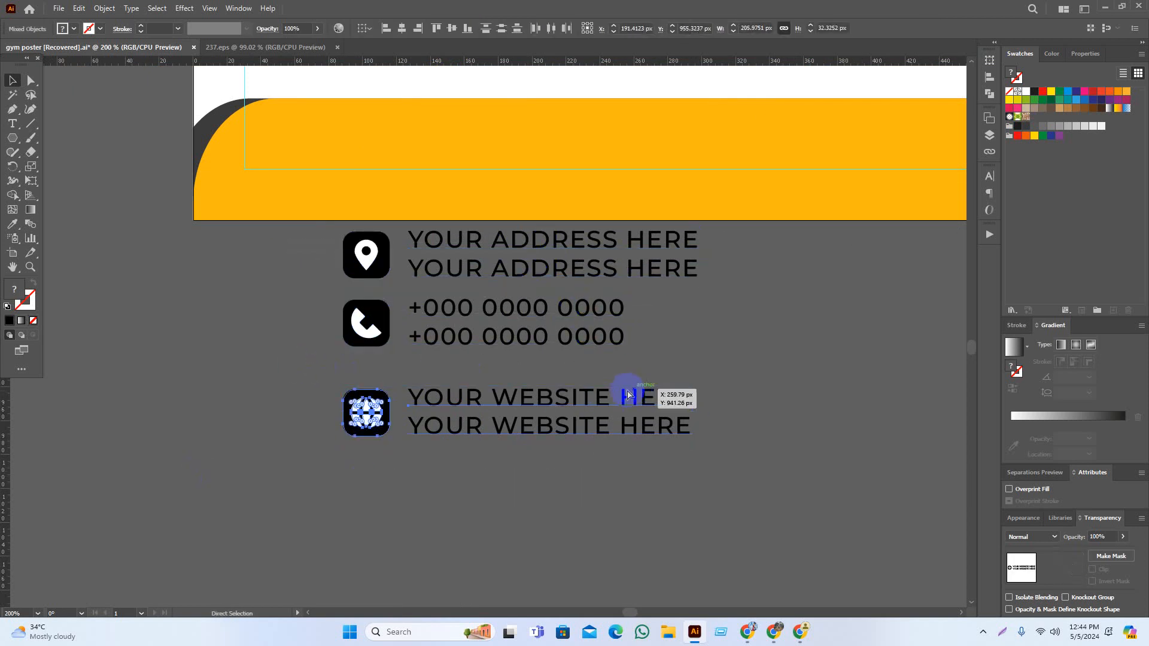
pyautogui.hotkey('ctrl', 'g')
pyautogui.click(448, 488)
# Move the address group onto the yellow footer and place the phone group at the footer's left margin guide
pyautogui.scroll(-2, 508, 531)
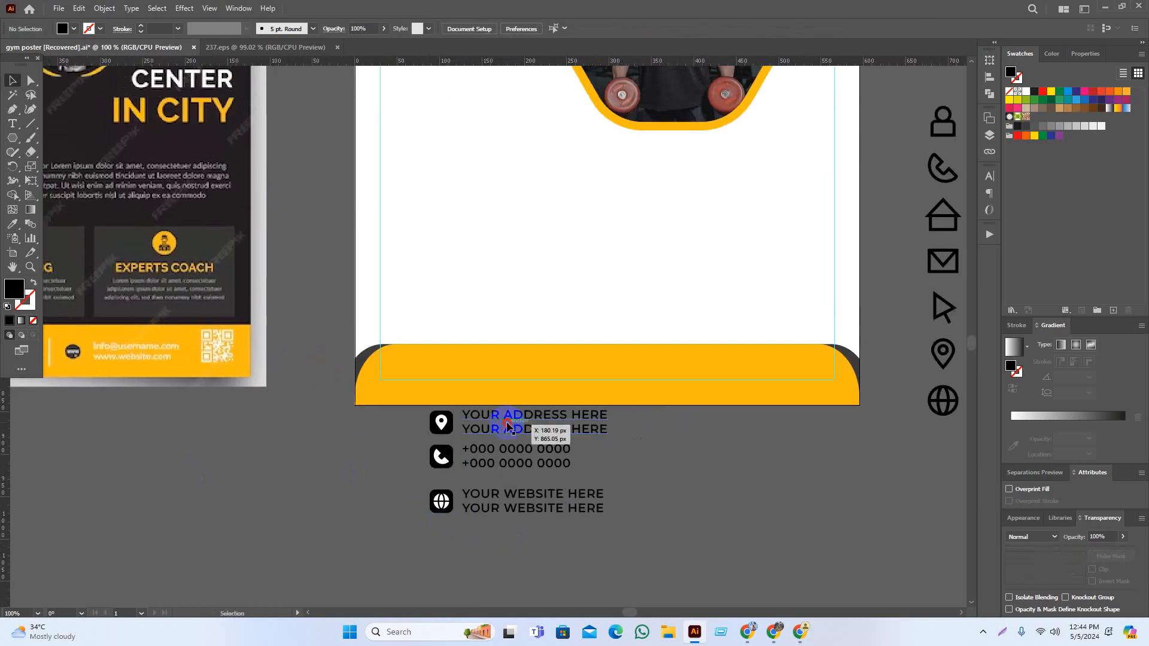
pyautogui.click(522, 431)
pyautogui.scroll(2, 521, 431)
pyautogui.moveTo(526, 431); pyautogui.dragTo(729, 329)
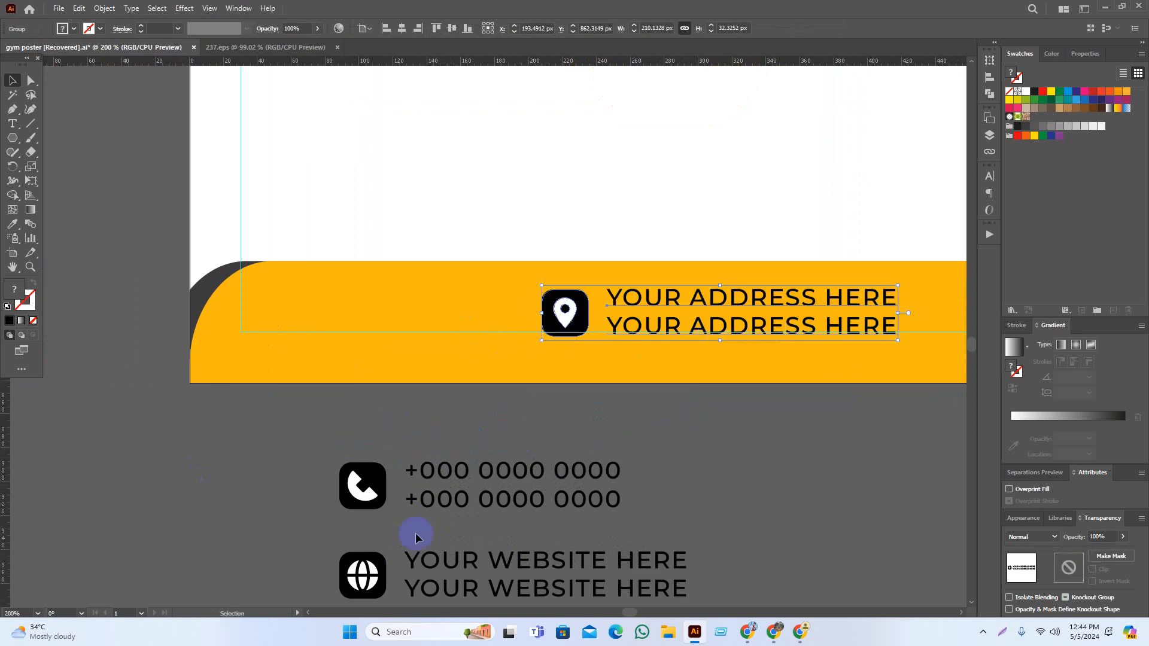
pyautogui.moveTo(422, 505); pyautogui.dragTo(321, 326)
pyautogui.click(441, 428)
# Shift the address group farther right in the footer and place the website group to the right of it
pyautogui.hscroll(3, 428, 473)
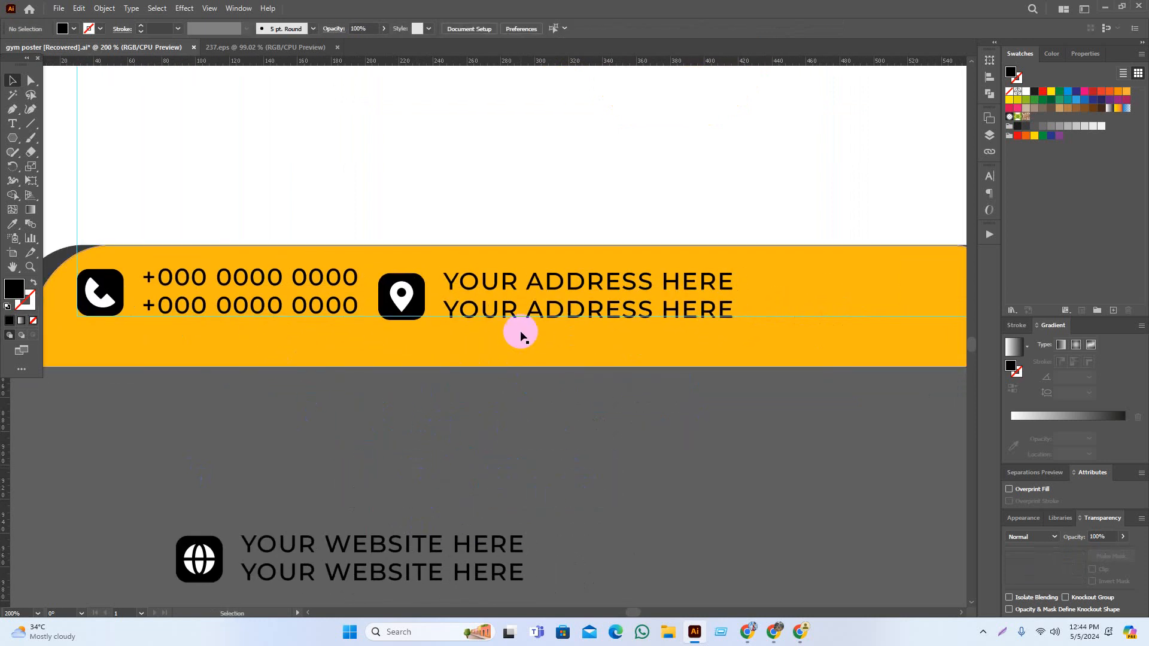
pyautogui.moveTo(520, 335); pyautogui.dragTo(565, 333)
pyautogui.hscroll(3, 598, 428)
pyautogui.moveTo(259, 542); pyautogui.dragTo(872, 280)
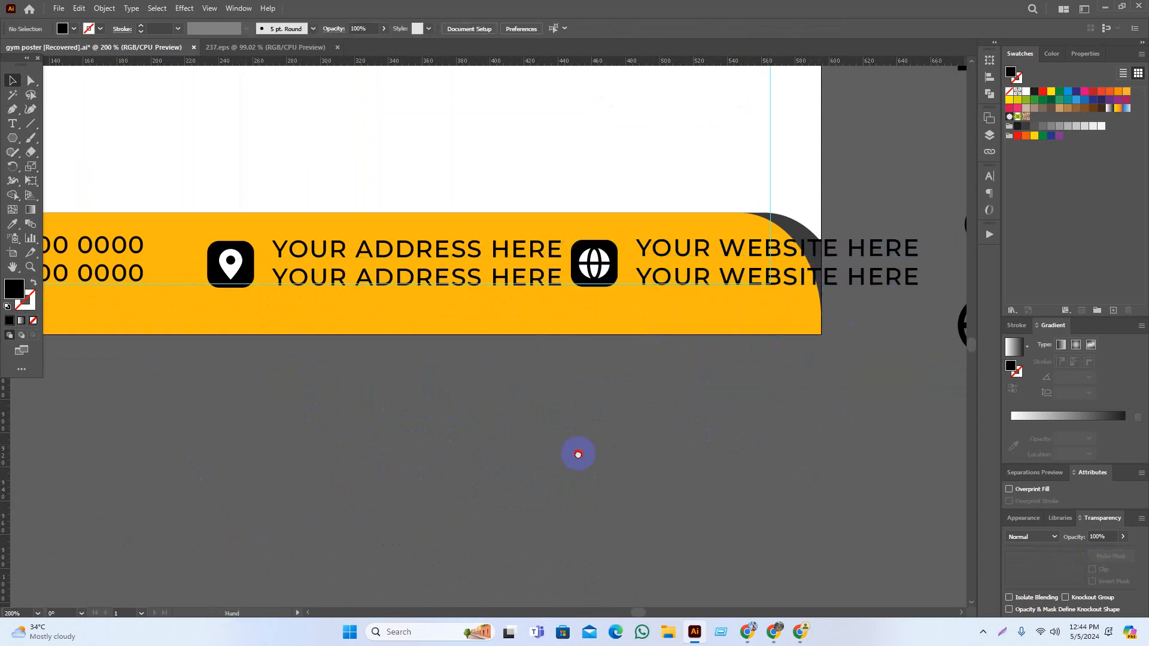
# Move the address group slightly back toward the phone group, level with it in the footer
pyautogui.moveTo(578, 454); pyautogui.dragTo(620, 468)
pyautogui.scroll(-1, 623, 439)
pyautogui.moveTo(529, 466); pyautogui.dragTo(557, 467)
pyautogui.scroll(1, 308, 282)
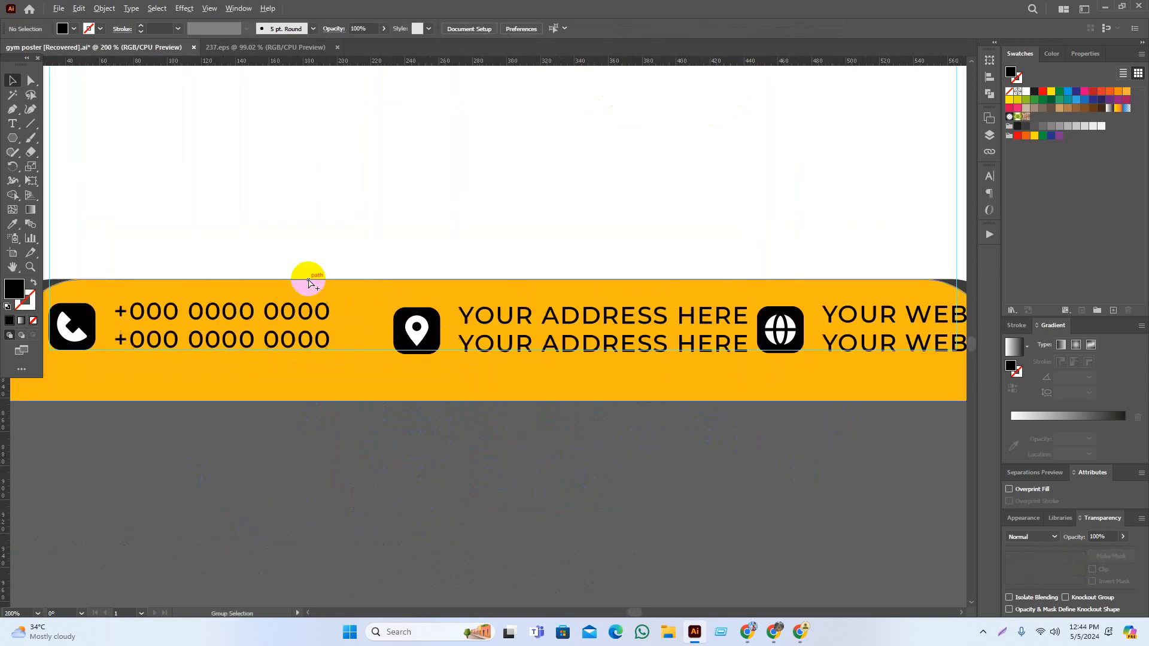
pyautogui.scroll(1, 309, 281)
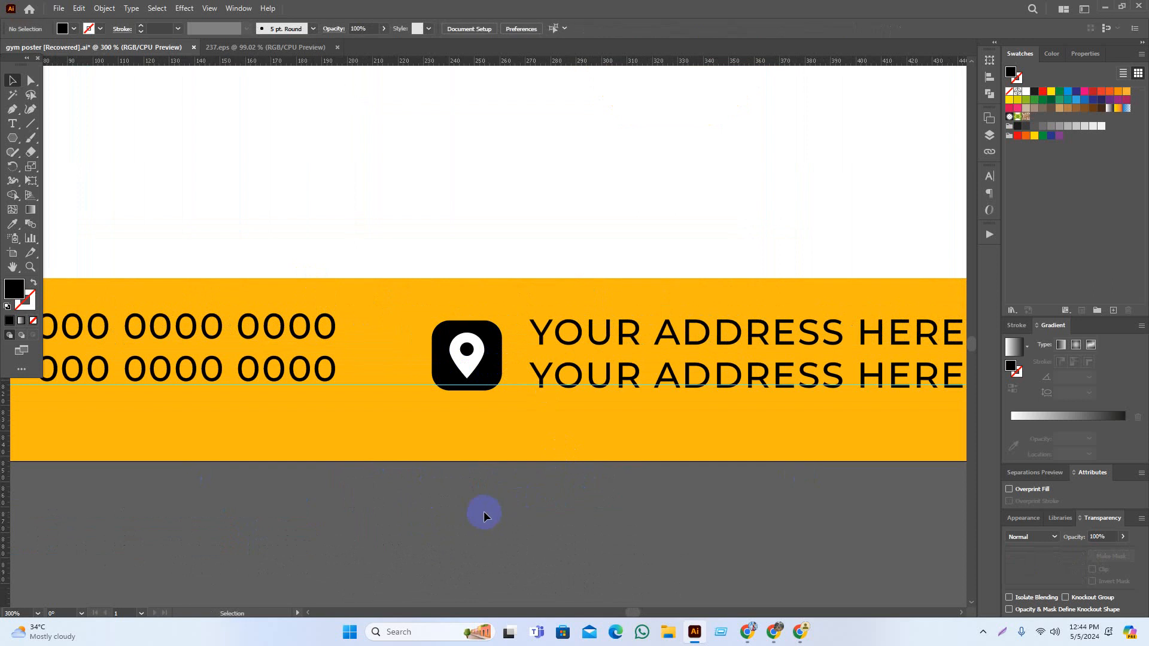
pyautogui.scroll(-1, 483, 512)
pyautogui.moveTo(502, 392); pyautogui.dragTo(473, 389)
# Align the bottom edges of the phone, address and website groups and distribute their centres evenly across the footer
pyautogui.click(871, 410)
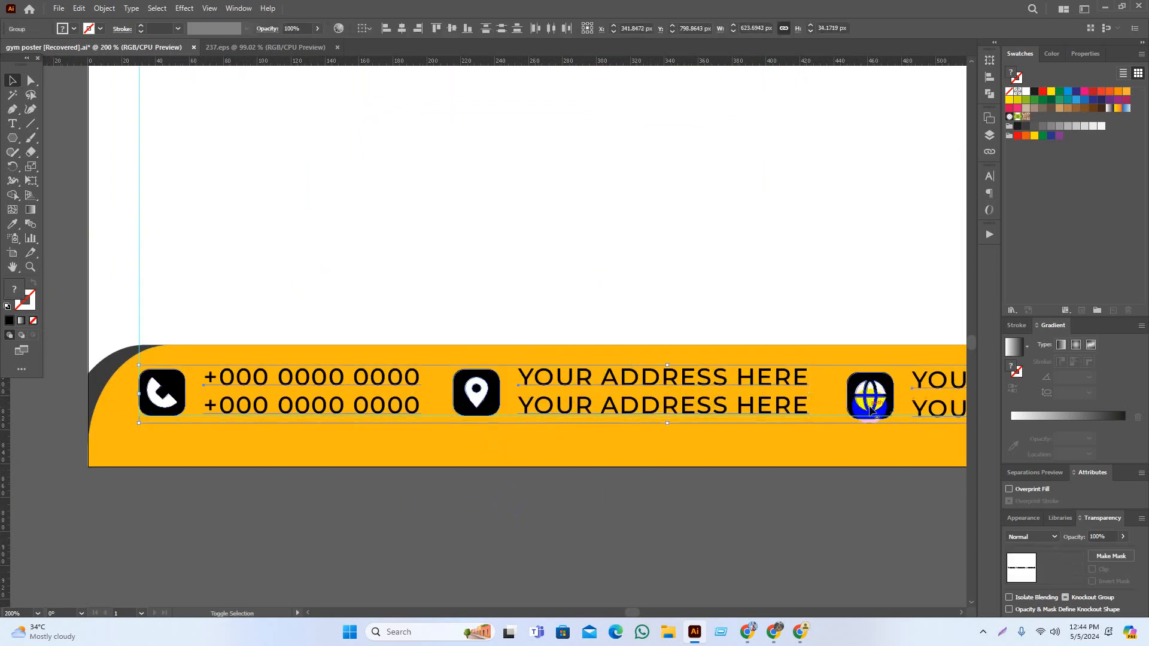
pyautogui.click(467, 29)
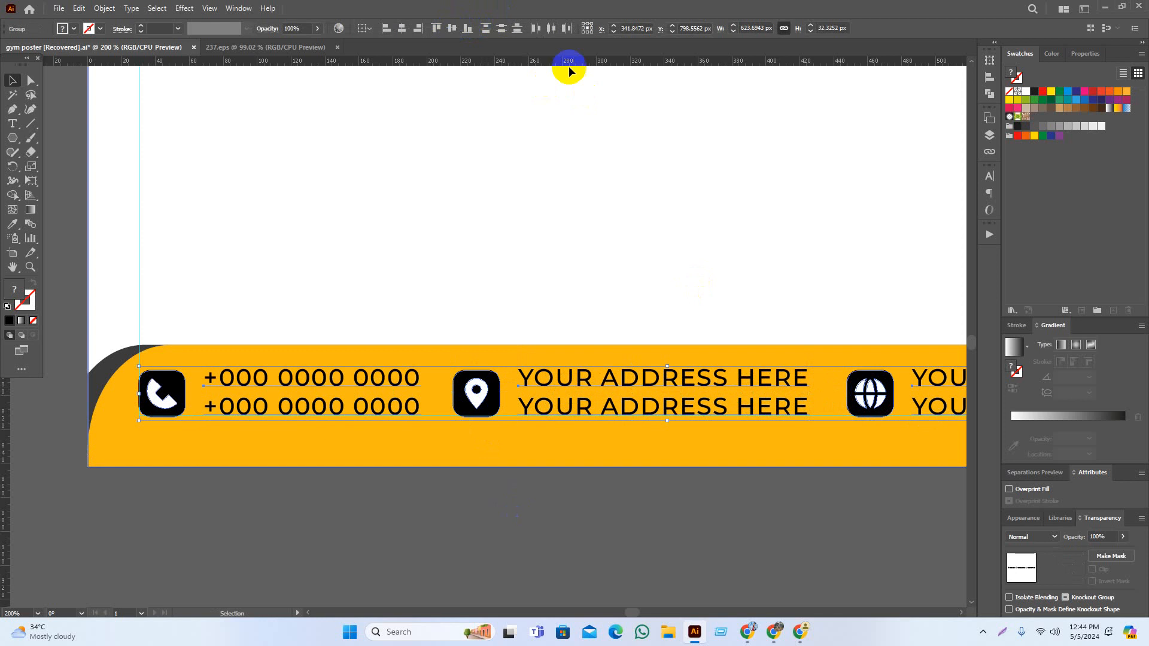
pyautogui.click(555, 30)
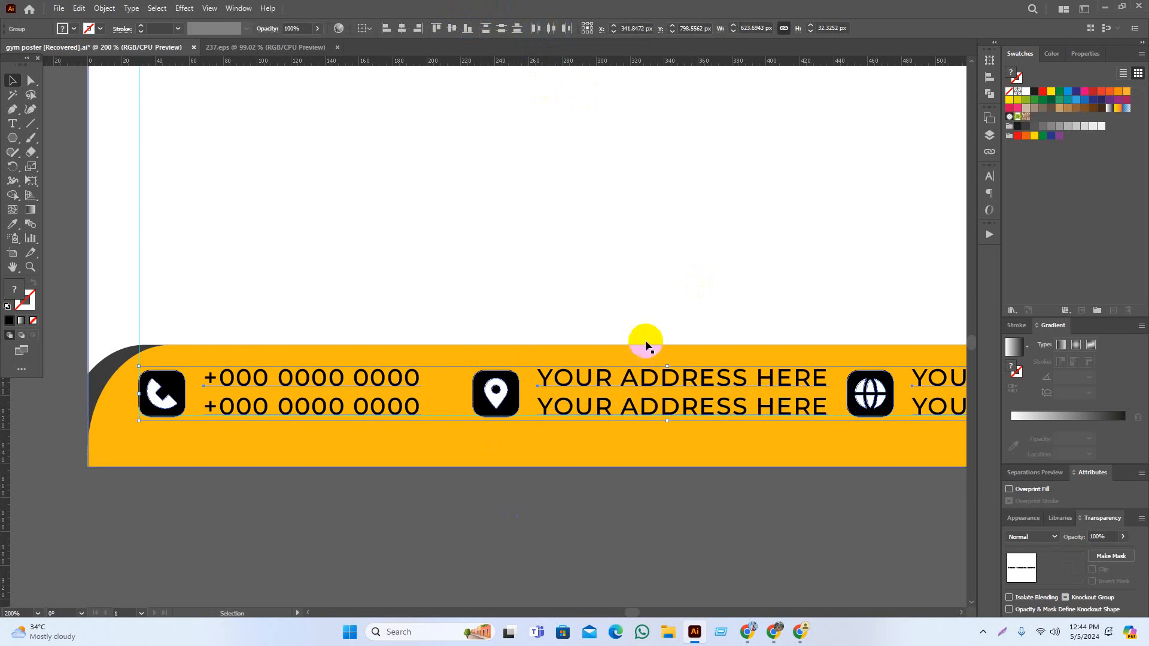
pyautogui.click(795, 536)
pyautogui.moveTo(795, 536); pyautogui.dragTo(672, 518)
pyautogui.moveTo(402, 478); pyautogui.dragTo(448, 482)
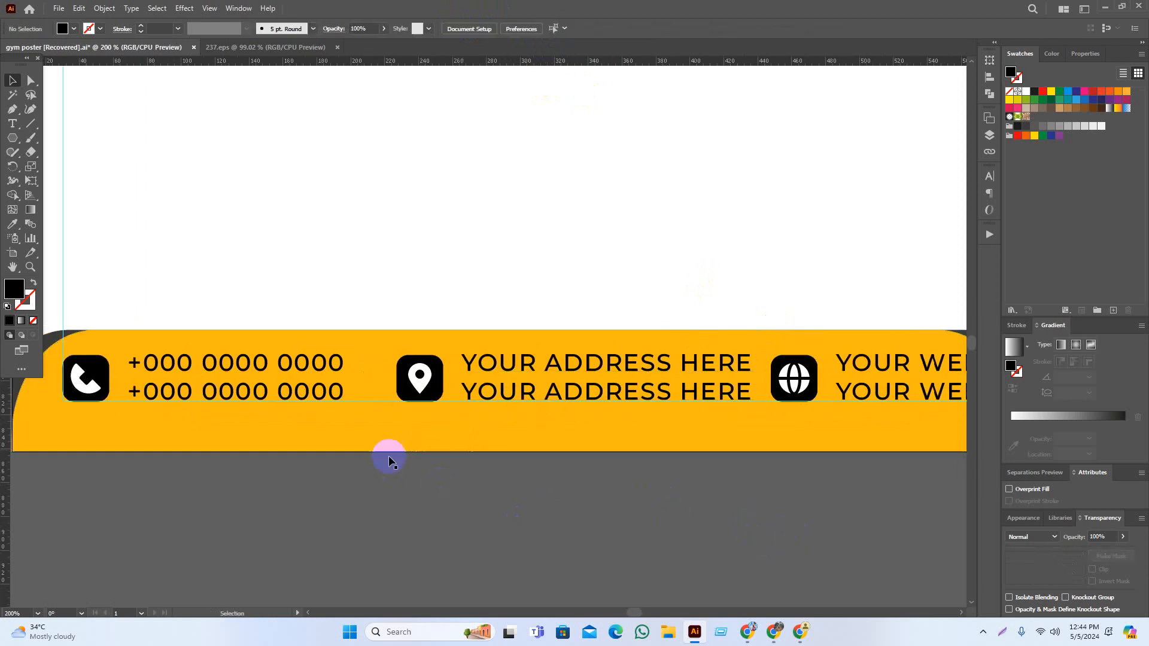
# Draw a black spacer rectangle about 24 × 26 px between the phone text and the location icon
pyautogui.moveTo(18, 136); pyautogui.dragTo(48, 141)
pyautogui.scroll(2, 276, 306)
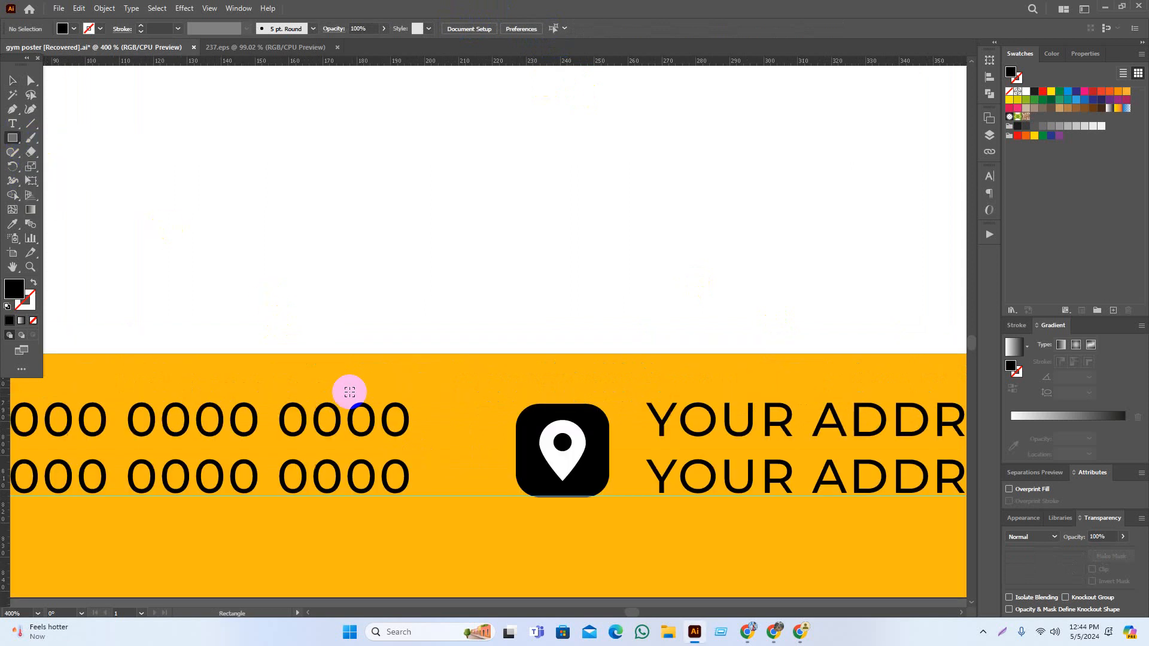
pyautogui.moveTo(409, 408); pyautogui.dragTo(489, 497)
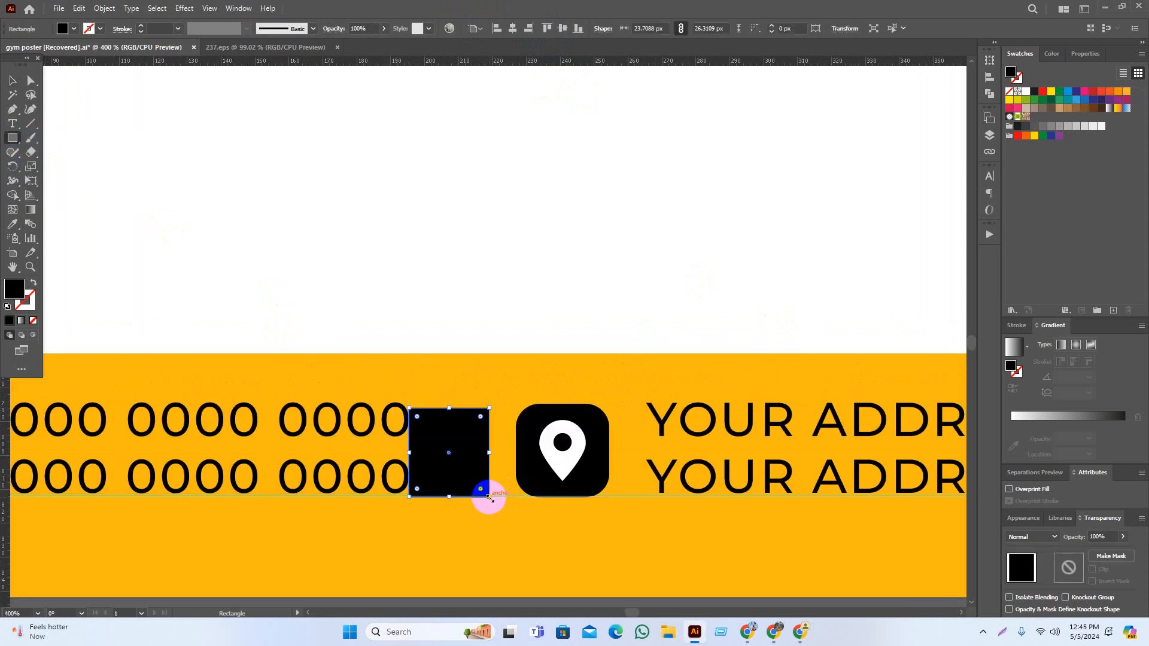
pyautogui.press('v')
# Use the spacer rectangle to set equal gaps between the three contact groups, and park it below the artboard
pyautogui.moveTo(584, 443); pyautogui.dragTo(532, 467)
pyautogui.moveTo(459, 455); pyautogui.dragTo(901, 465)
pyautogui.moveTo(895, 466); pyautogui.dragTo(317, 442)
pyautogui.moveTo(317, 441); pyautogui.dragTo(670, 436)
pyautogui.moveTo(770, 426); pyautogui.dragTo(781, 430)
pyautogui.click(636, 573)
pyautogui.scroll(-2, 680, 468)
pyautogui.moveTo(674, 454); pyautogui.dragTo(646, 595)
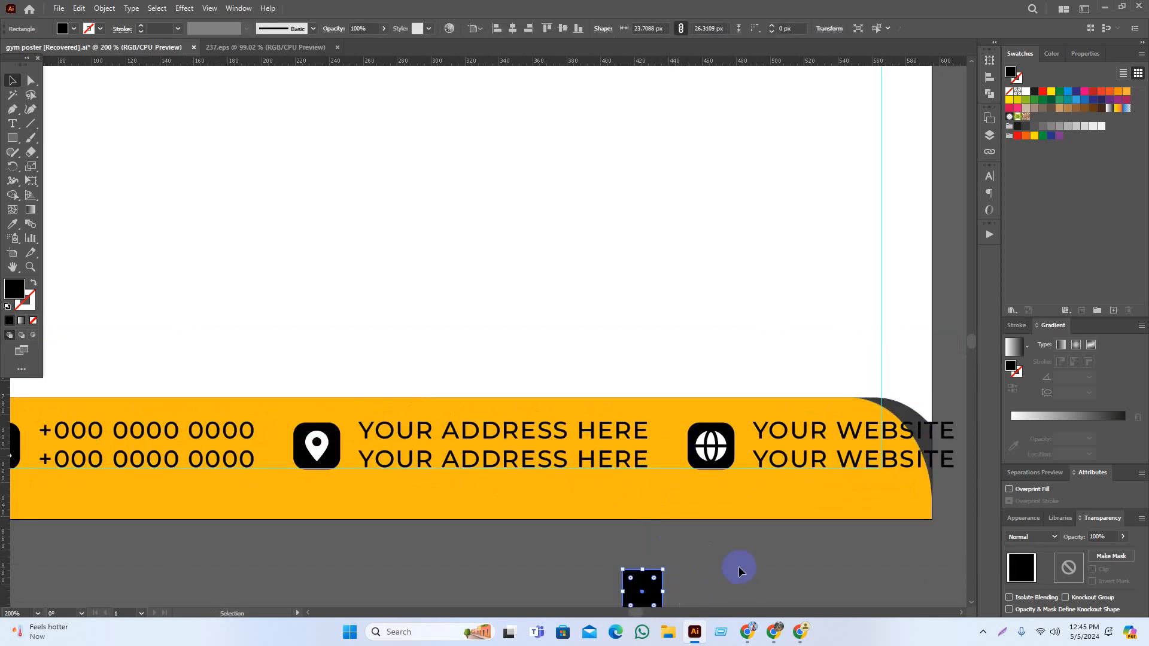
# Combine the phone, address and website groups into a single contact group, leaving out the footer shape
pyautogui.moveTo(742, 568); pyautogui.dragTo(773, 473)
pyautogui.click(754, 361)
pyautogui.click(571, 352)
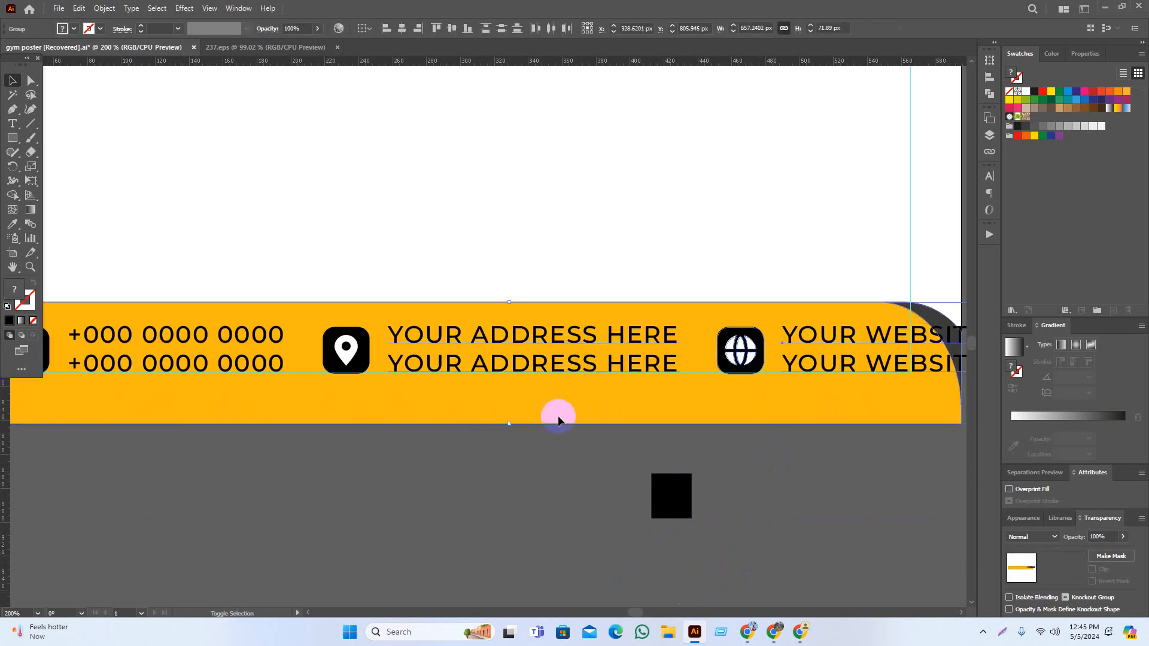
pyautogui.click(508, 560)
pyautogui.click(545, 378)
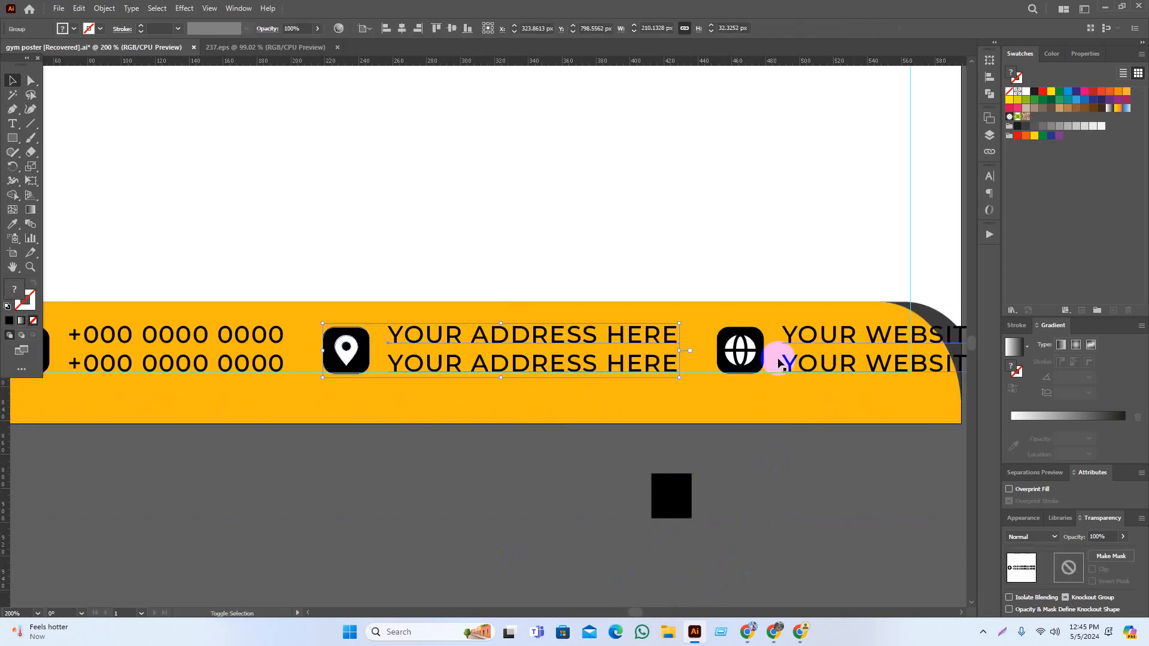
pyautogui.keyDown('shift'); pyautogui.click(182, 338); pyautogui.keyUp('shift')
pyautogui.hotkey('ctrl', 'g')
# Scale the contact group down proportionally to about 534 px wide so it ends at the poster's right margin guide
pyautogui.scroll(-1, 606, 432)
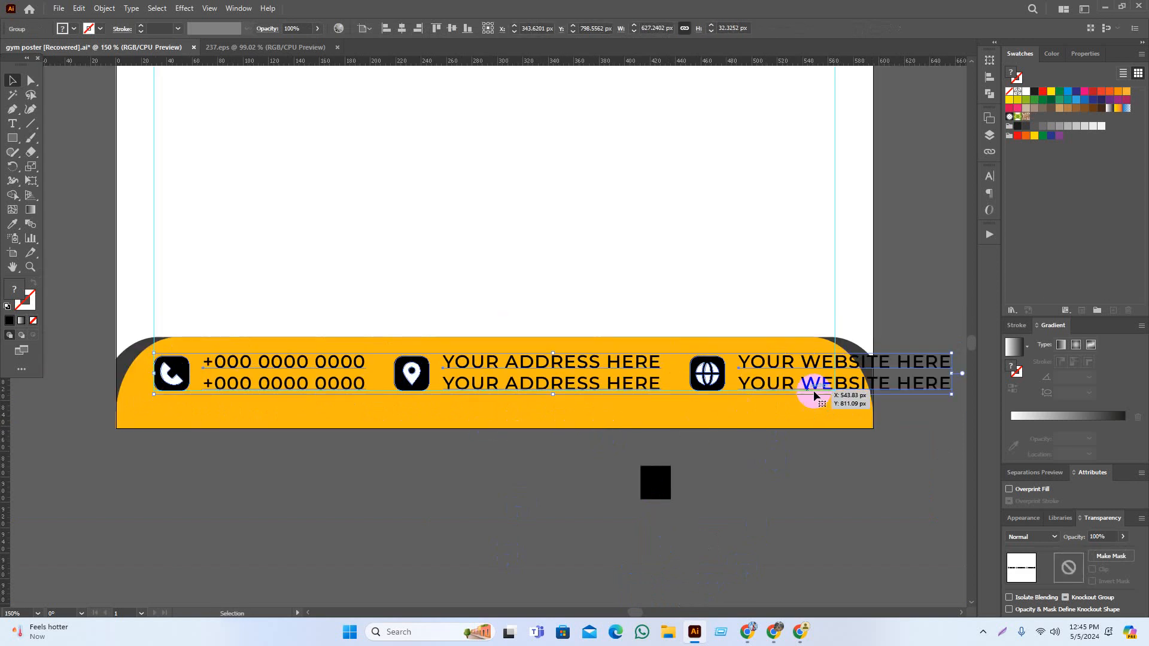
pyautogui.moveTo(954, 374); pyautogui.dragTo(835, 387)
pyautogui.click(834, 513)
pyautogui.moveTo(780, 502); pyautogui.dragTo(742, 515)
pyautogui.scroll(-2, 743, 512)
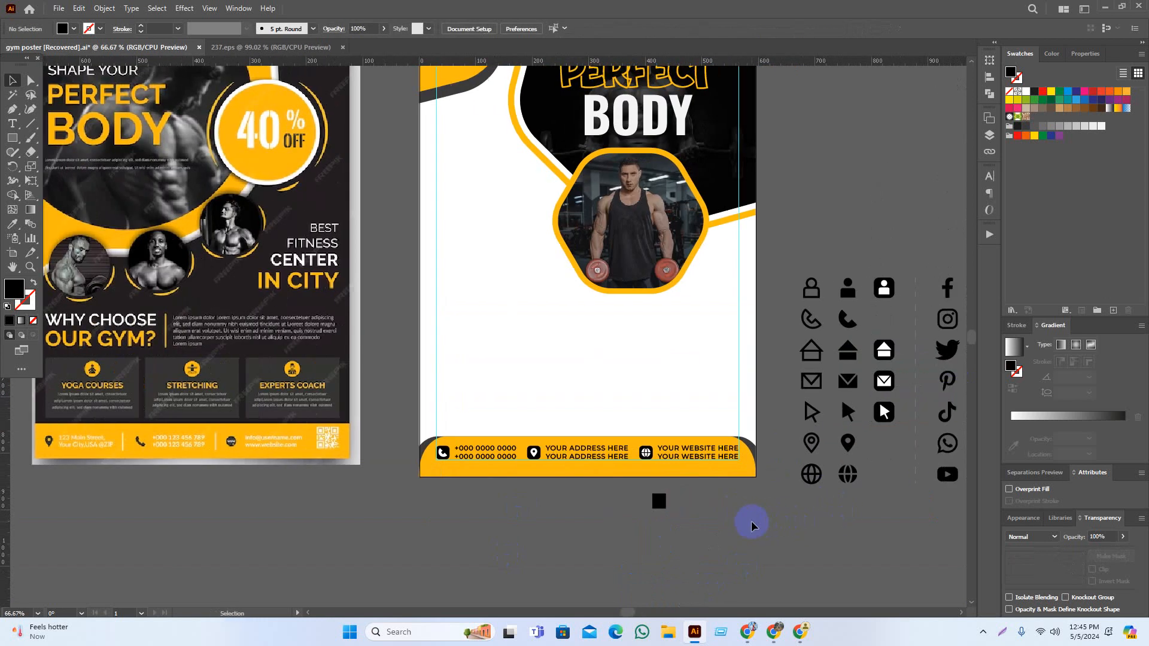
# Change the phone, address and website texts in the footer to Montserrat Regular
pyautogui.scroll(2, 557, 464)
pyautogui.click(564, 429)
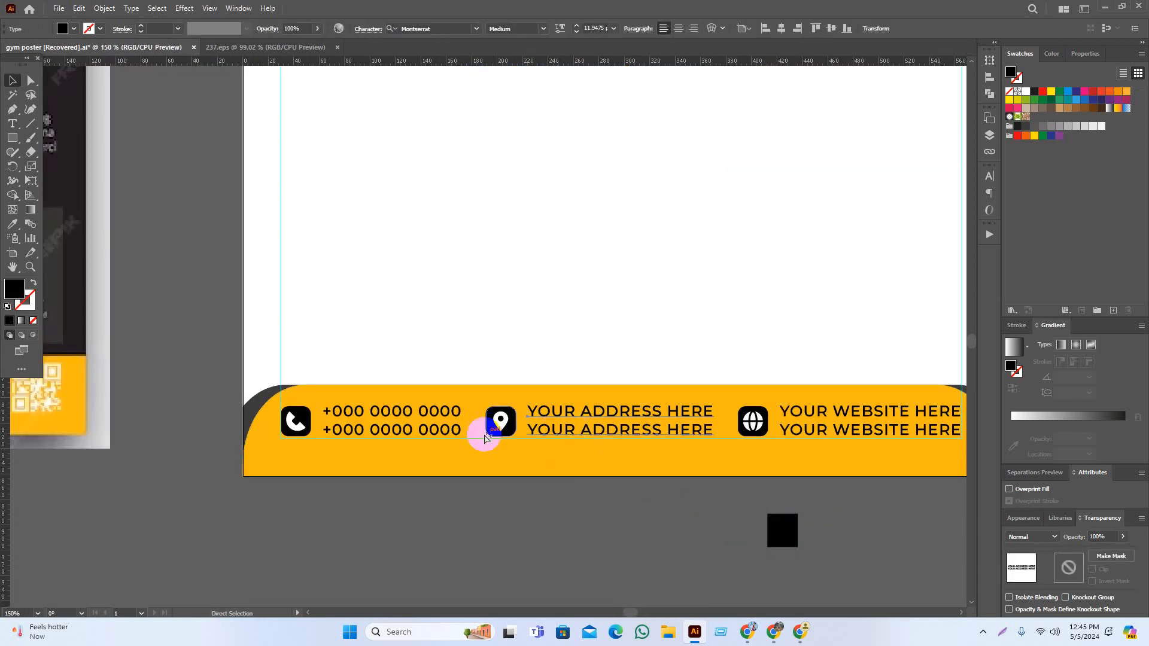
pyautogui.keyDown('shift'); pyautogui.click(451, 427); pyautogui.keyUp('shift')
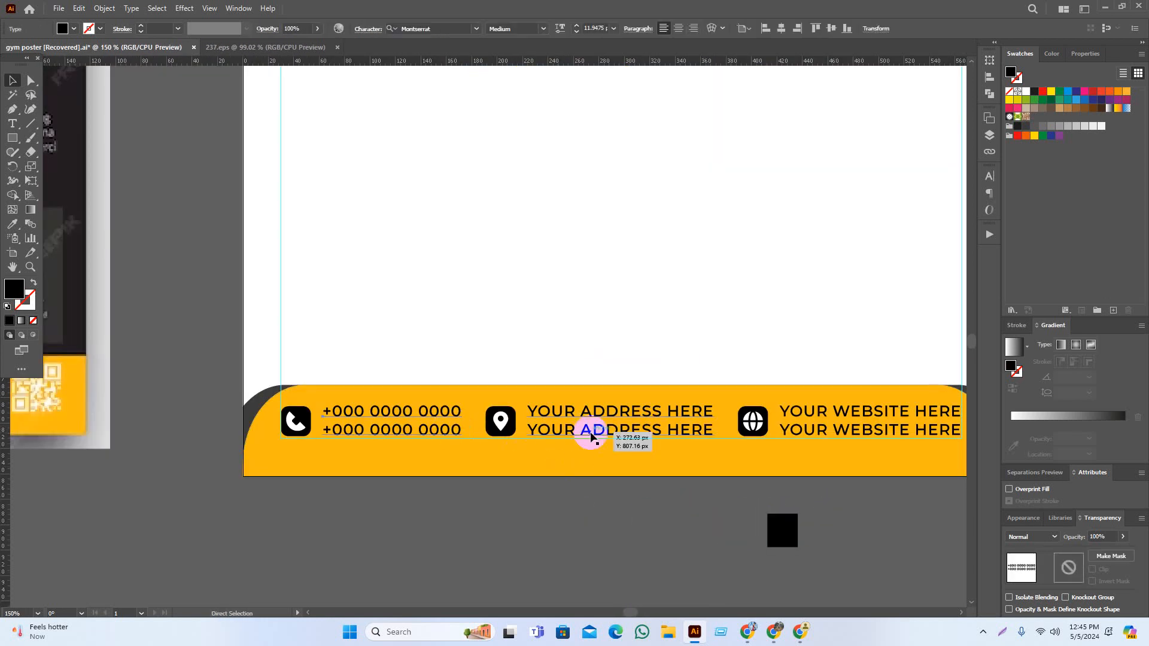
pyautogui.keyDown('shift'); pyautogui.click(872, 440); pyautogui.keyUp('shift')
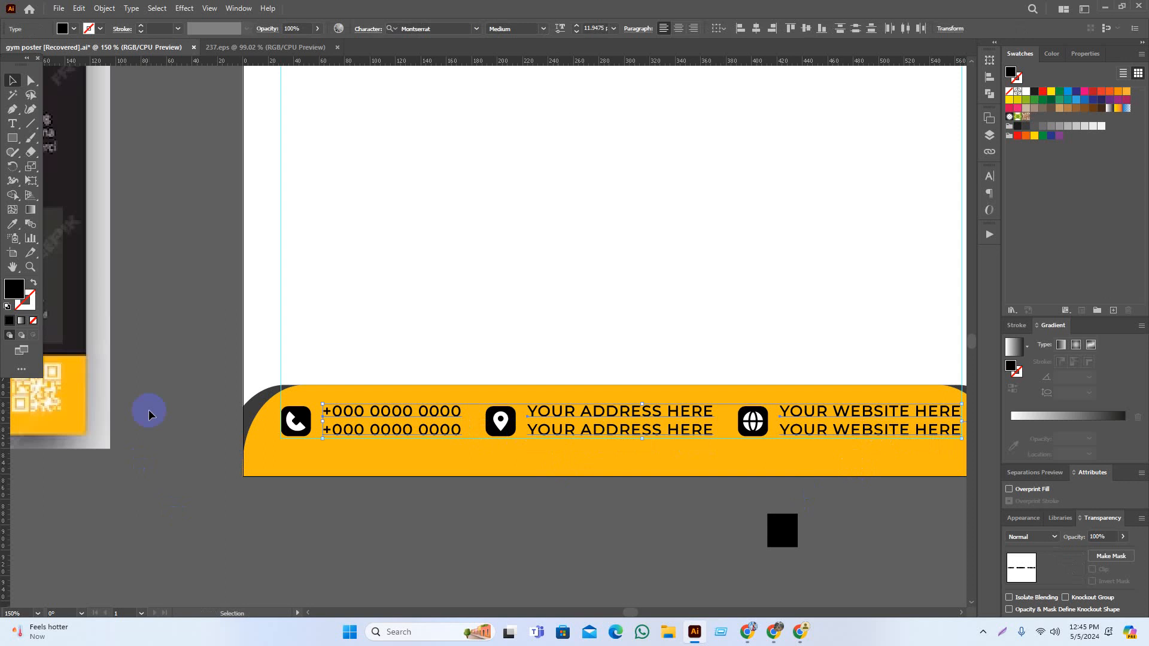
pyautogui.click(542, 28)
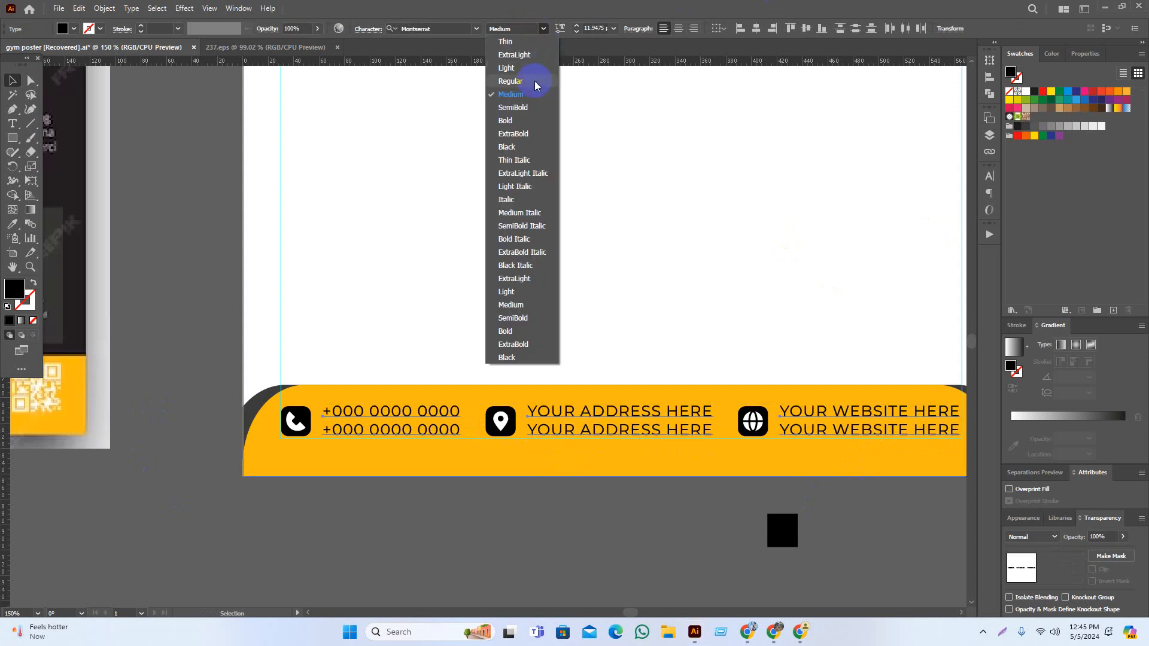
pyautogui.click(534, 82)
pyautogui.click(575, 564)
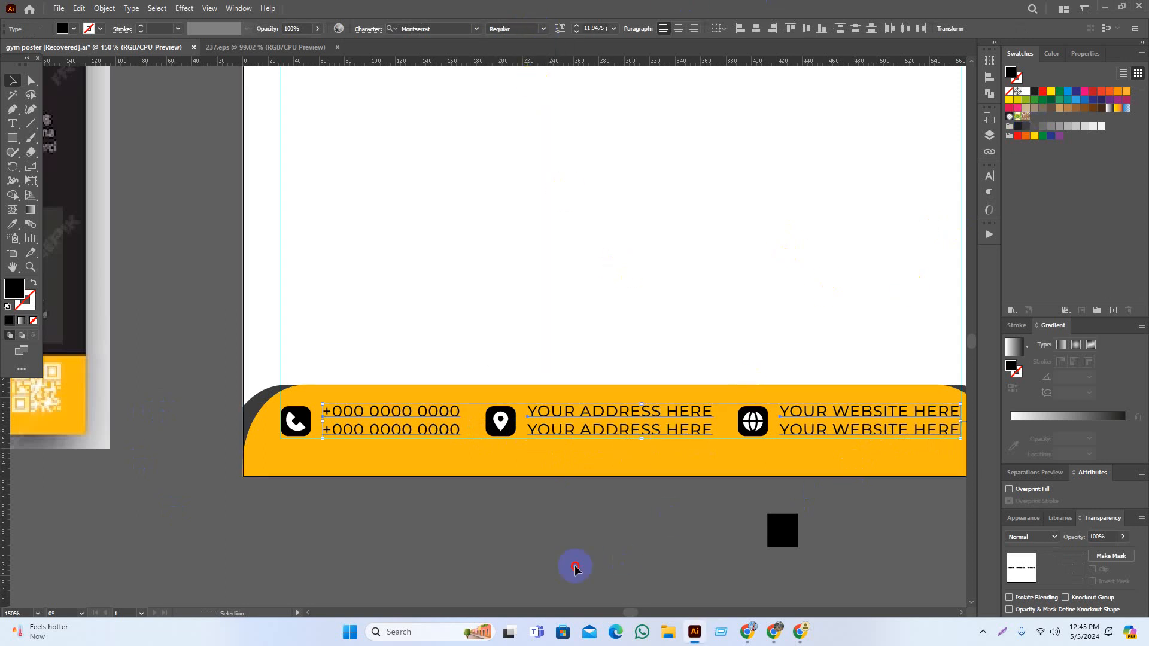
# Fill the phone, address and website texts in the footer with the dark grey swatch
pyautogui.click(507, 432)
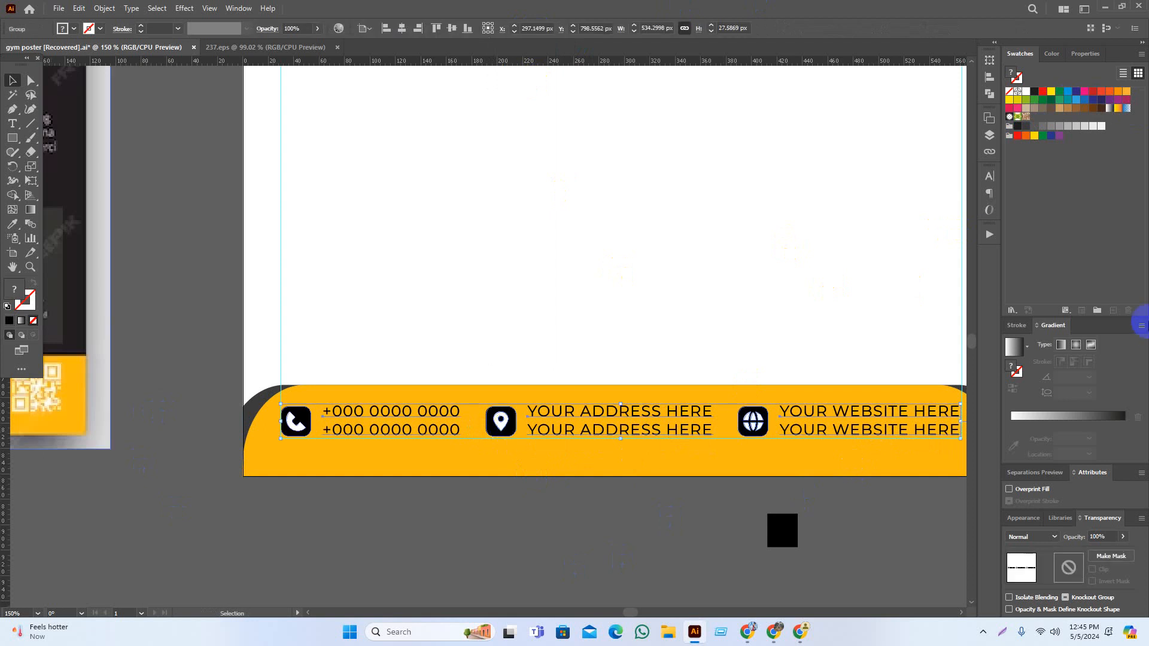
pyautogui.click(595, 544)
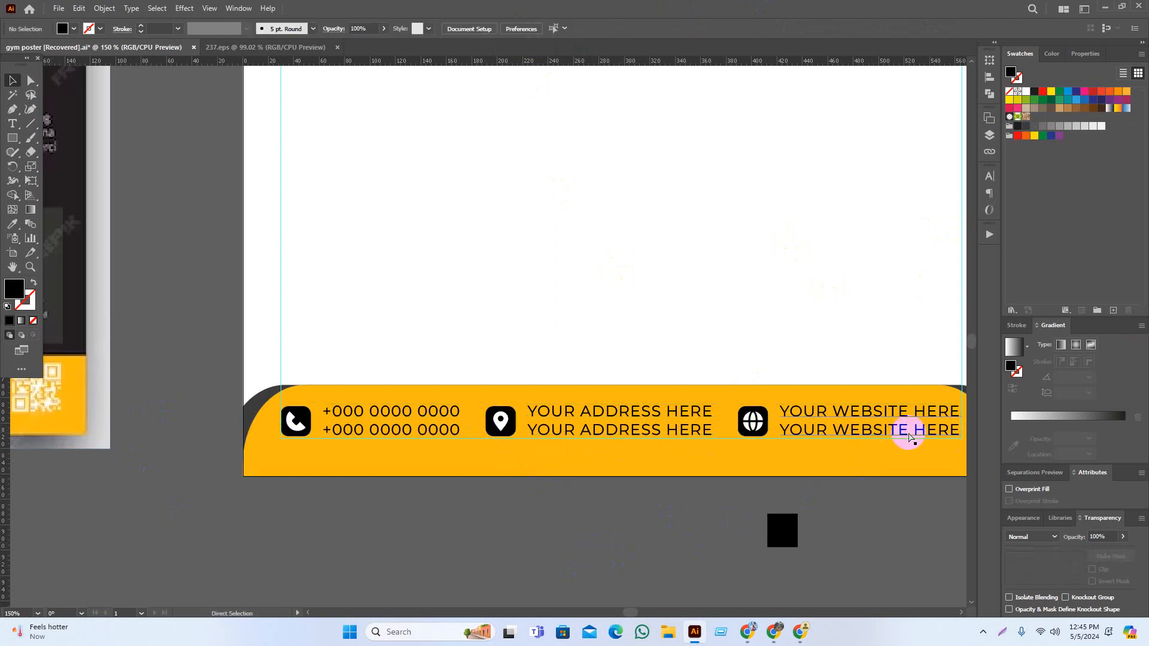
pyautogui.keyDown('ctrl'); pyautogui.keyDown('shift'); pyautogui.click(882, 428); pyautogui.keyUp('shift'); pyautogui.keyUp('ctrl')
pyautogui.keyDown('ctrl'); pyautogui.keyDown('shift'); pyautogui.click(634, 421); pyautogui.keyUp('shift'); pyautogui.keyUp('ctrl')
pyautogui.keyDown('ctrl'); pyautogui.keyDown('shift'); pyautogui.click(424, 417); pyautogui.keyUp('shift'); pyautogui.keyUp('ctrl')
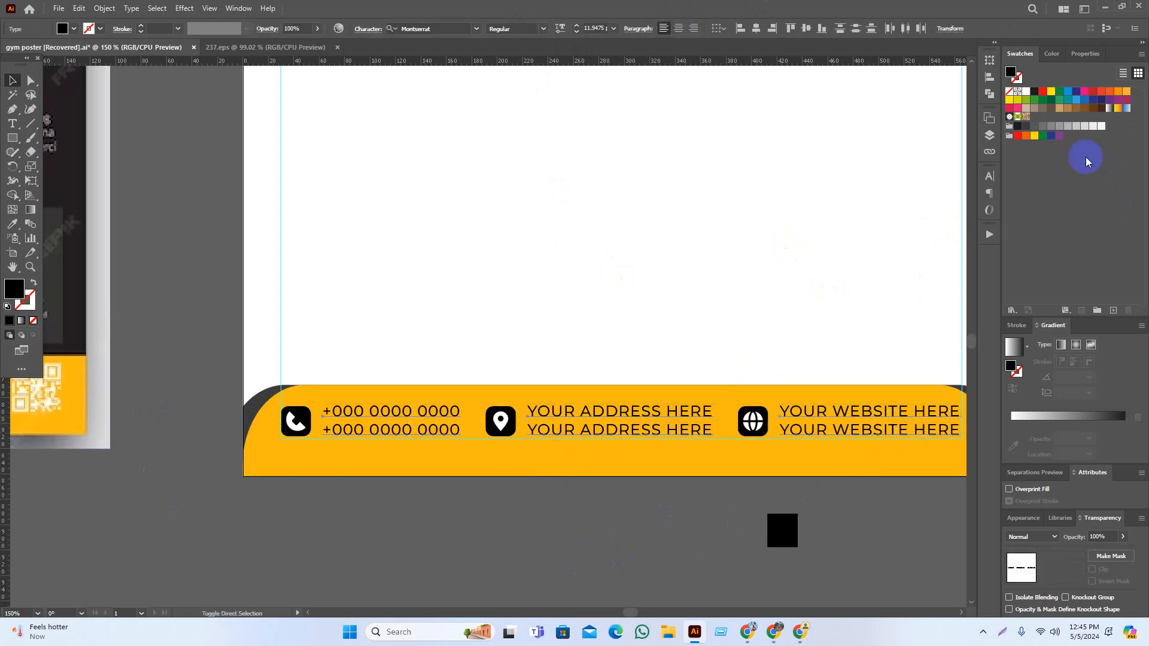
pyautogui.click(1030, 126)
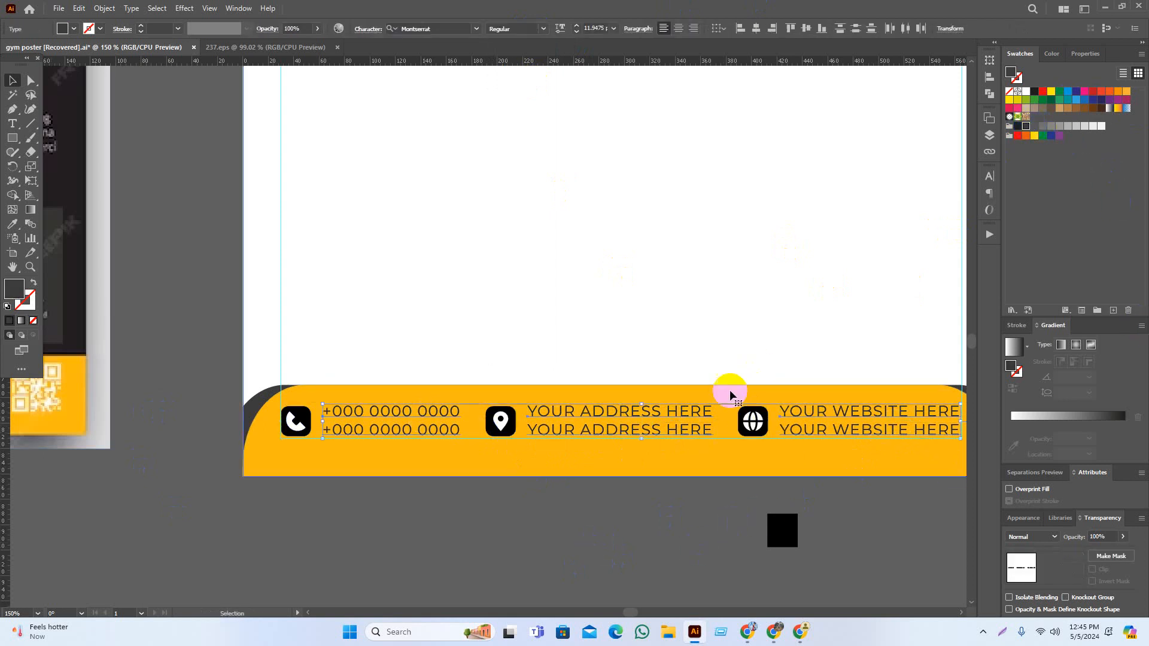
pyautogui.click(582, 554)
# Fill the rounded square backgrounds of the phone, location and globe icons with the same dark grey swatch
pyautogui.keyDown('ctrl'); pyautogui.click(299, 422); pyautogui.keyUp('ctrl')
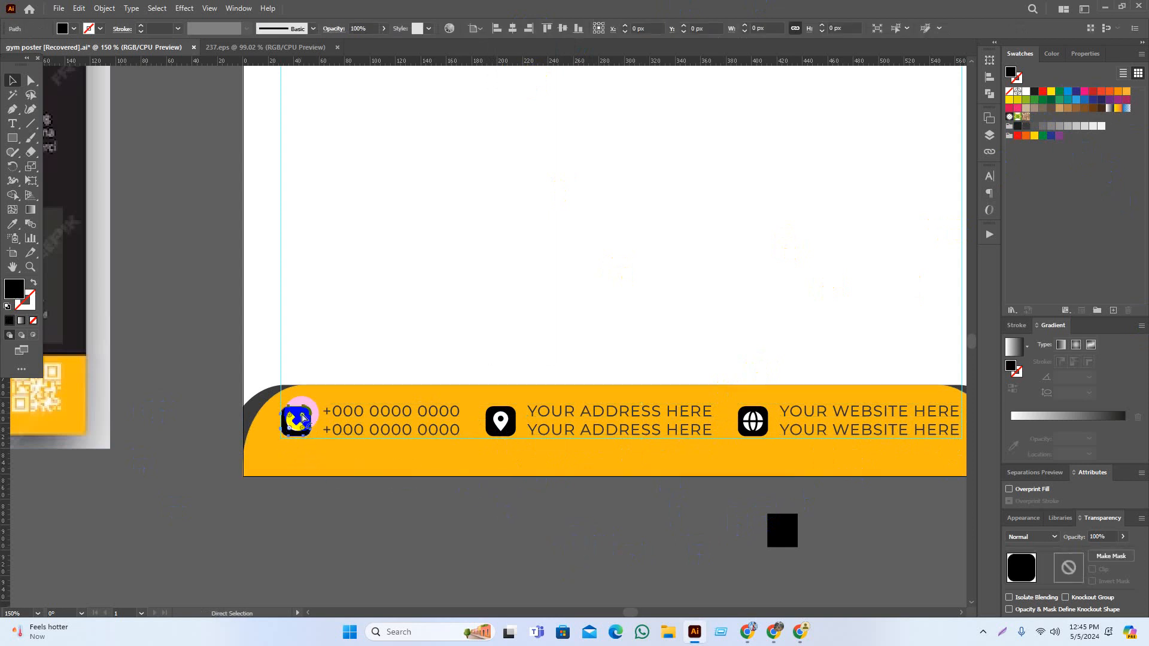
pyautogui.keyDown('ctrl'); pyautogui.click(497, 426); pyautogui.keyUp('ctrl')
pyautogui.keyDown('ctrl'); pyautogui.keyDown('shift'); pyautogui.click(496, 426); pyautogui.keyUp('shift'); pyautogui.keyUp('ctrl')
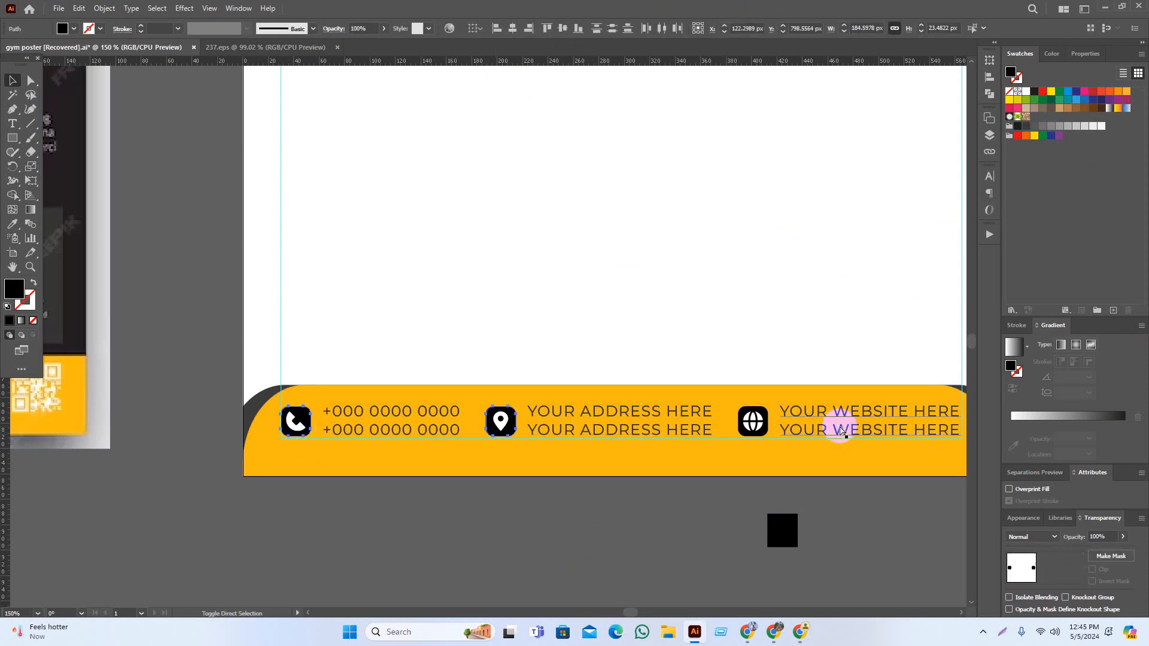
pyautogui.keyDown('ctrl'); pyautogui.keyDown('shift'); pyautogui.click(766, 435); pyautogui.keyUp('shift'); pyautogui.keyUp('ctrl')
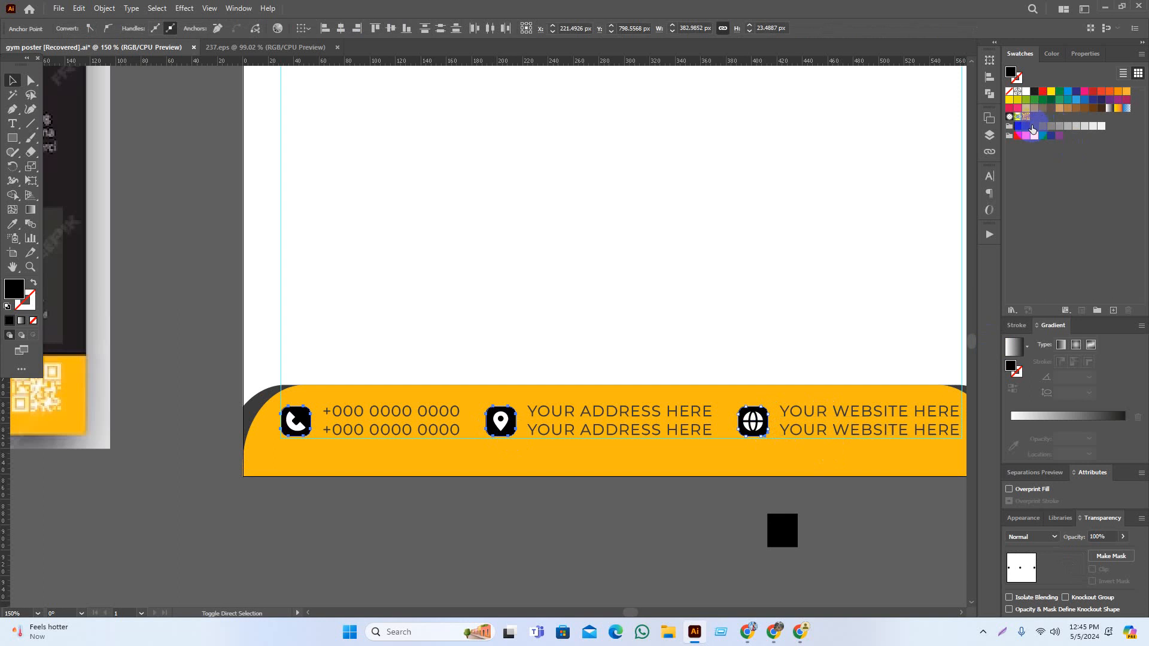
pyautogui.click(541, 539)
pyautogui.scroll(-2, 543, 542)
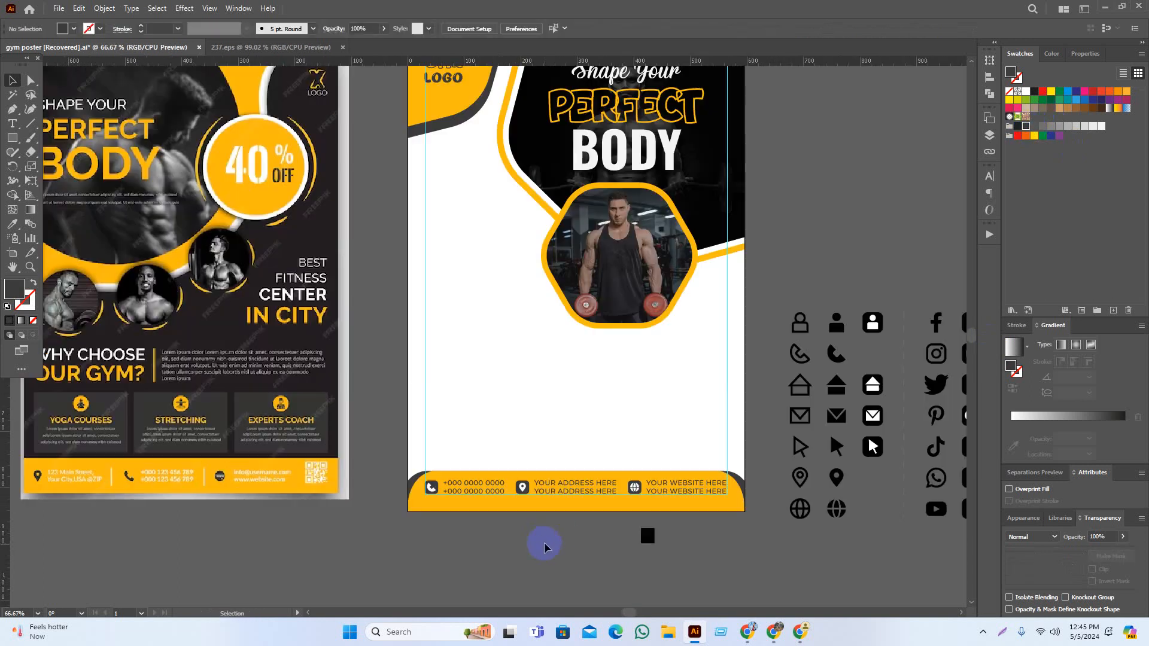
# Delete the black spacer rectangle parked below the artboard
pyautogui.click(647, 535)
pyautogui.moveTo(647, 535); pyautogui.dragTo(880, 236)
pyautogui.press('Delete')
pyautogui.scroll(-3, 880, 236)
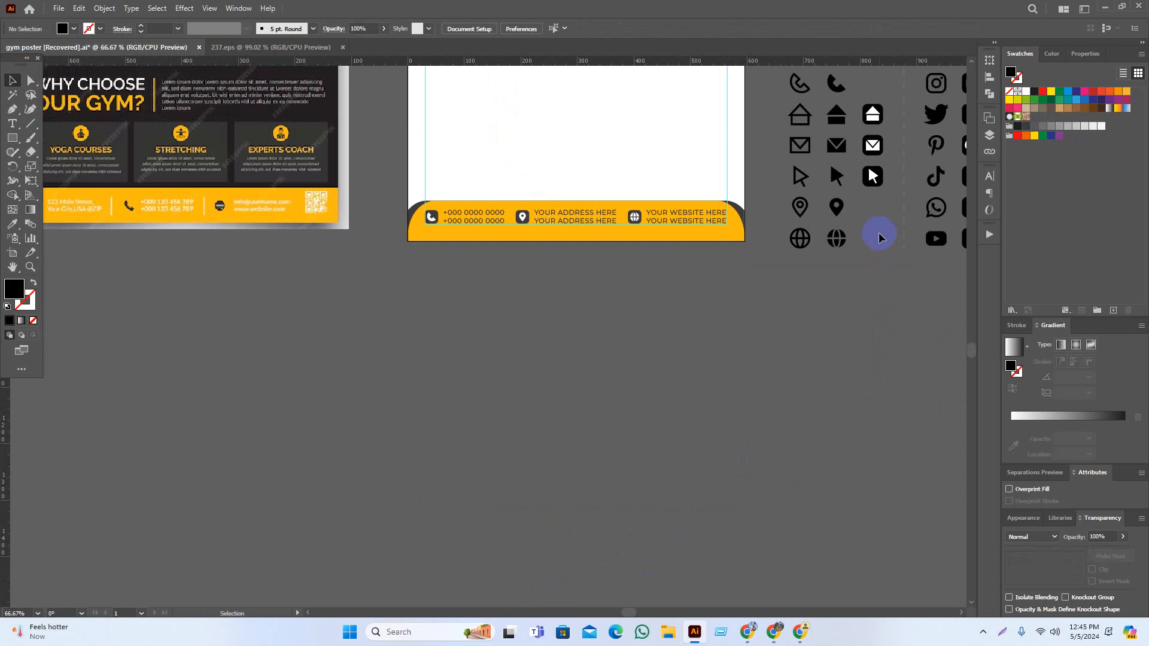
pyautogui.moveTo(888, 347); pyautogui.dragTo(860, 502)
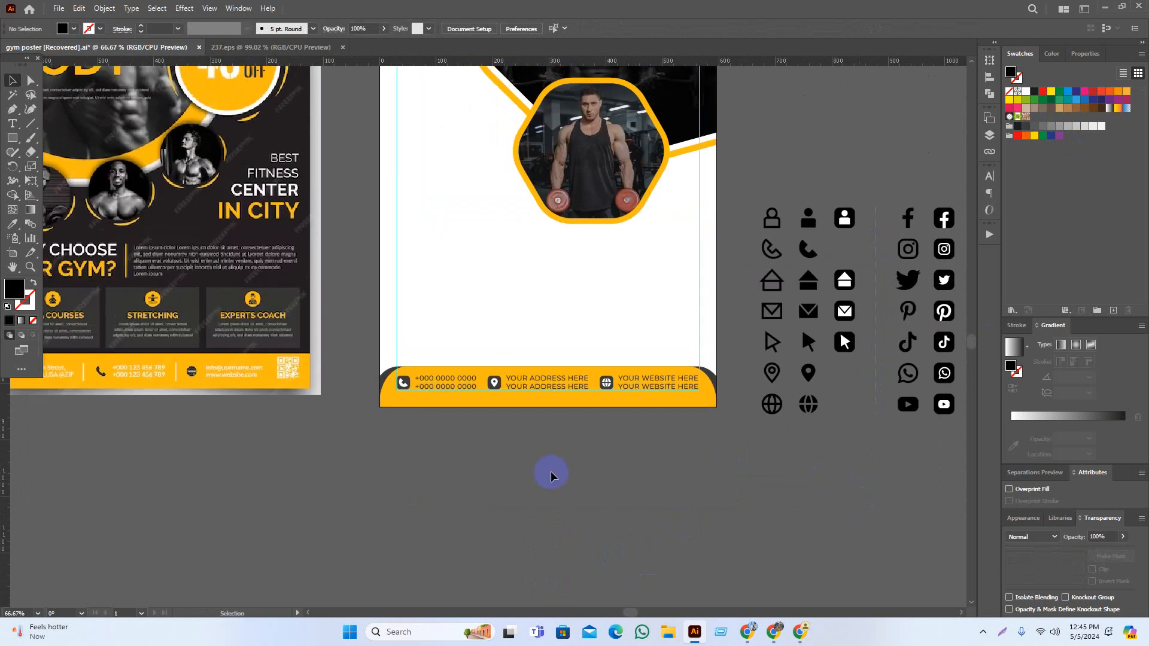
pyautogui.scroll(3, 550, 476)
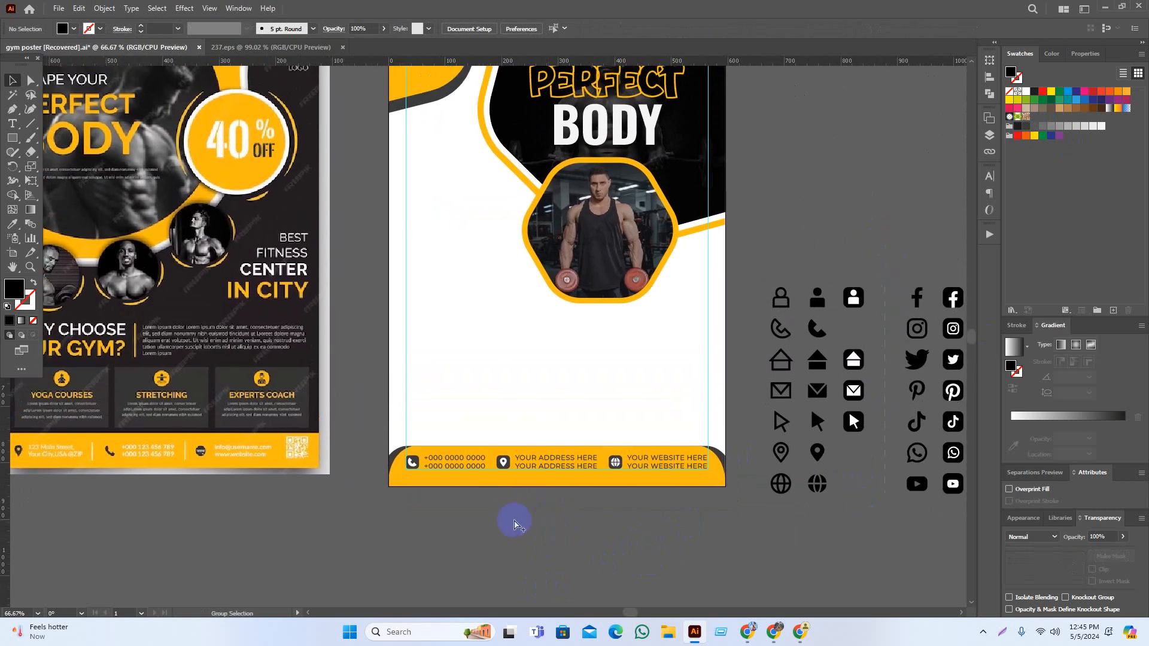
# Nudge the whole contact group slightly down within the yellow footer
pyautogui.scroll(2, 514, 525)
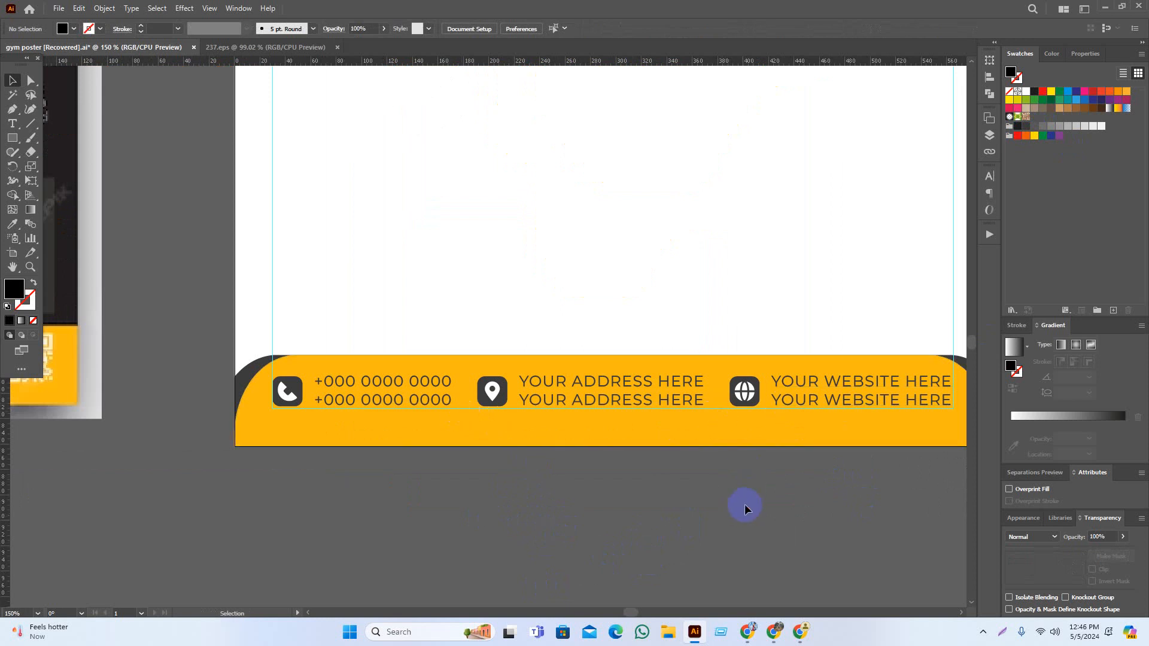
pyautogui.click(619, 389)
pyautogui.press('Down')
pyautogui.press('Down')
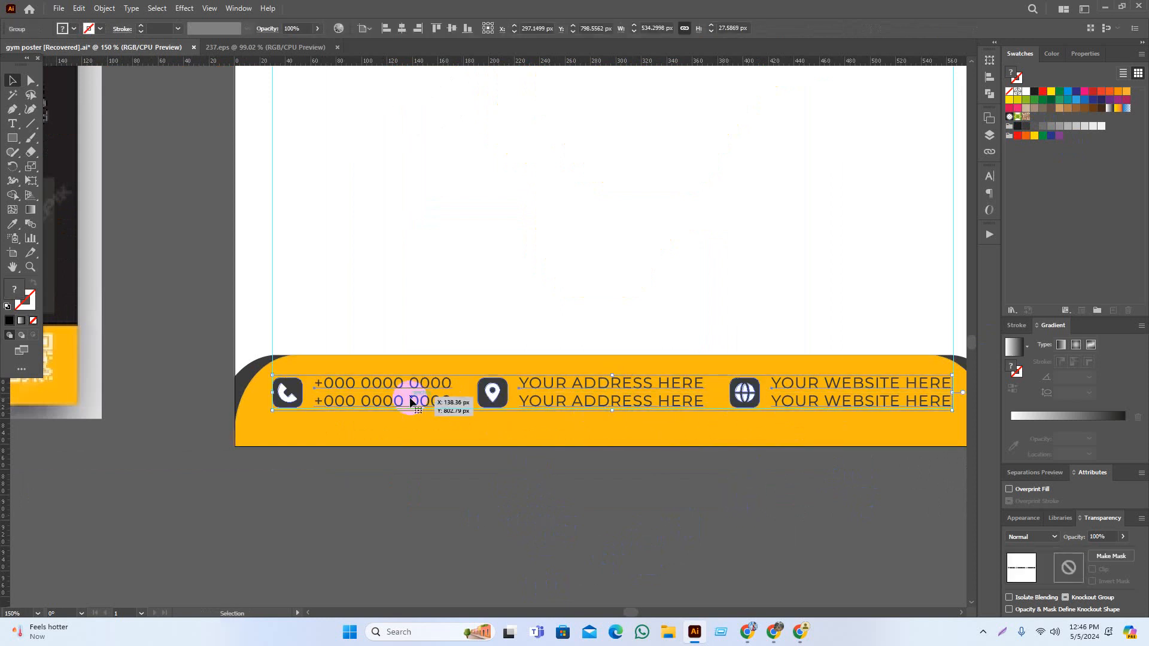
pyautogui.click(526, 495)
pyautogui.scroll(-2, 533, 495)
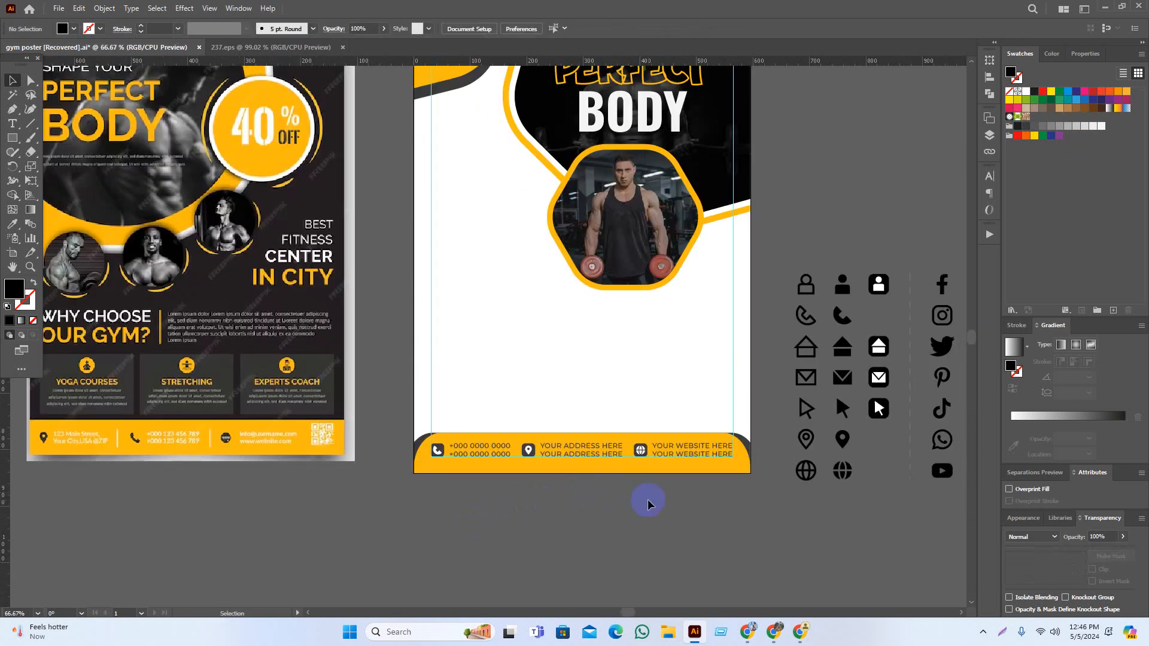
# Check the whole poster in a full-screen presentation view and return to the editing view
pyautogui.click(204, 14)
pyautogui.click(286, 82)
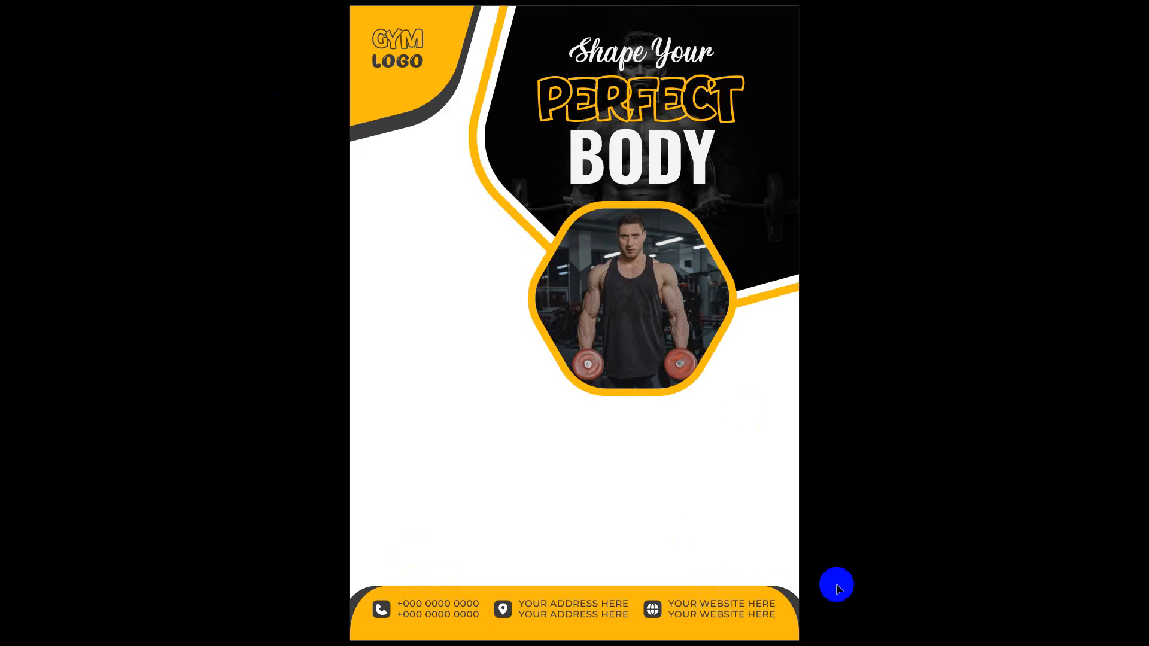
pyautogui.press('Escape')
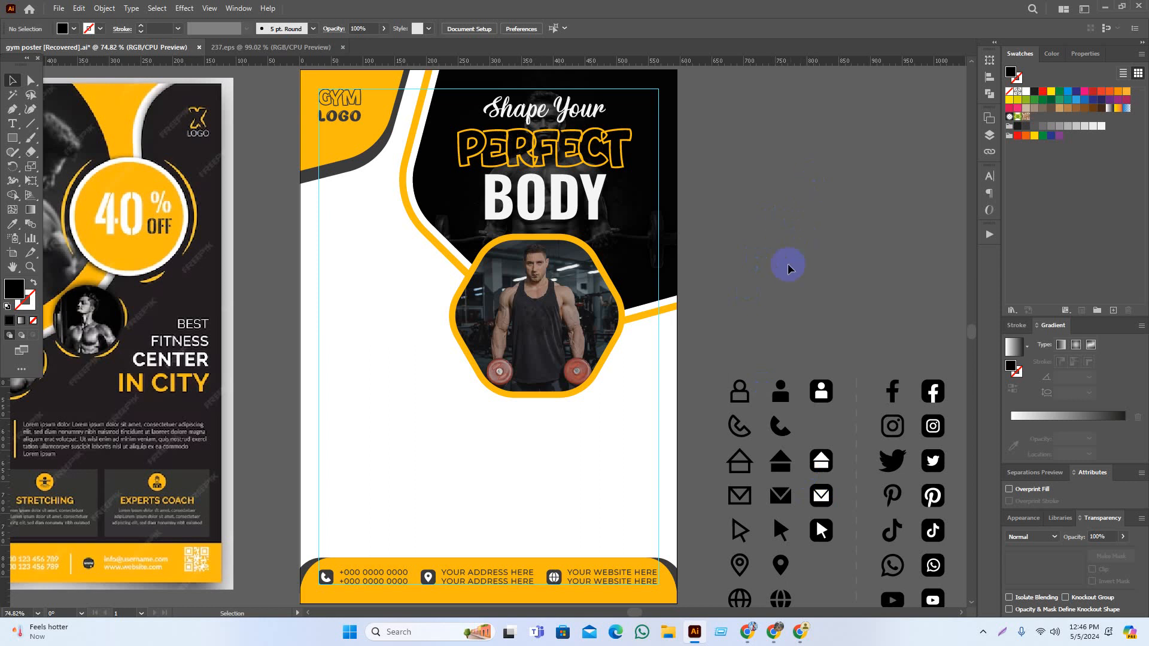
pyautogui.moveTo(815, 265); pyautogui.dragTo(849, 262)
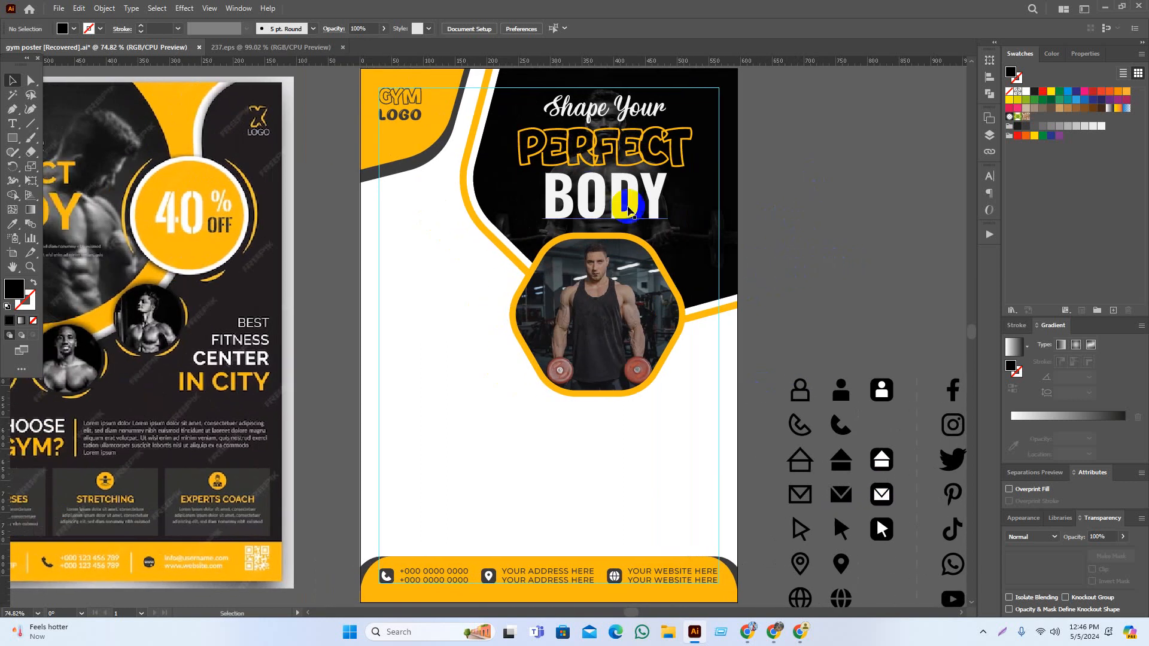
pyautogui.moveTo(627, 207); pyautogui.dragTo(634, 223)
pyautogui.click(982, 632)
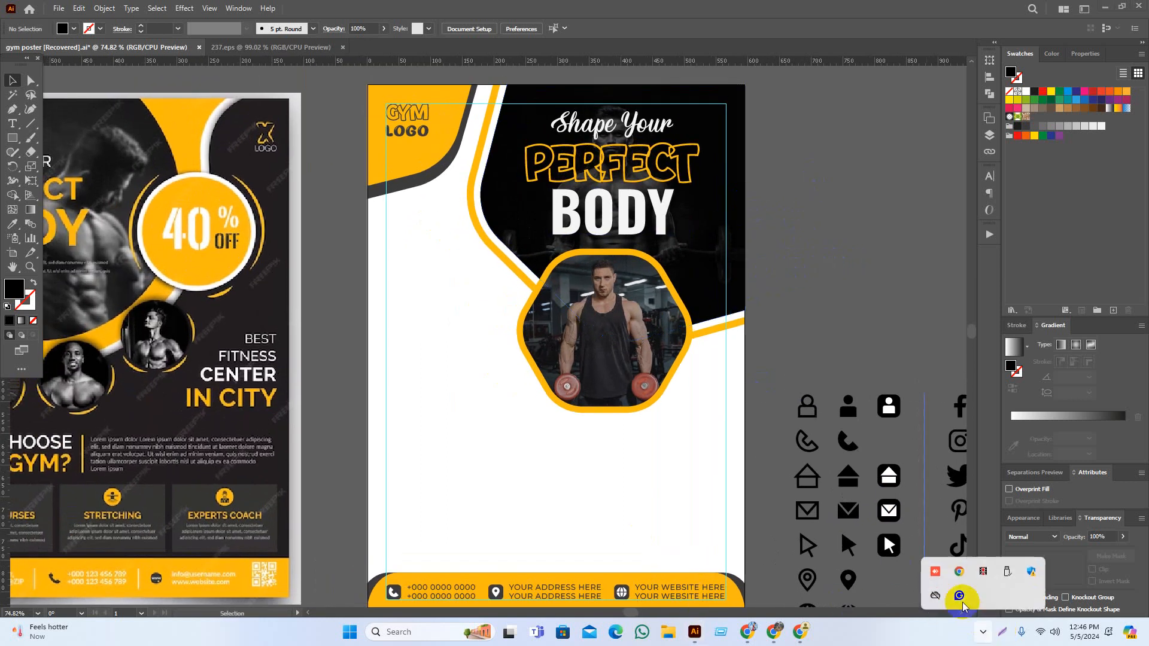
pyautogui.click(983, 572)
pyautogui.moveTo(816, 299); pyautogui.dragTo(923, 252)
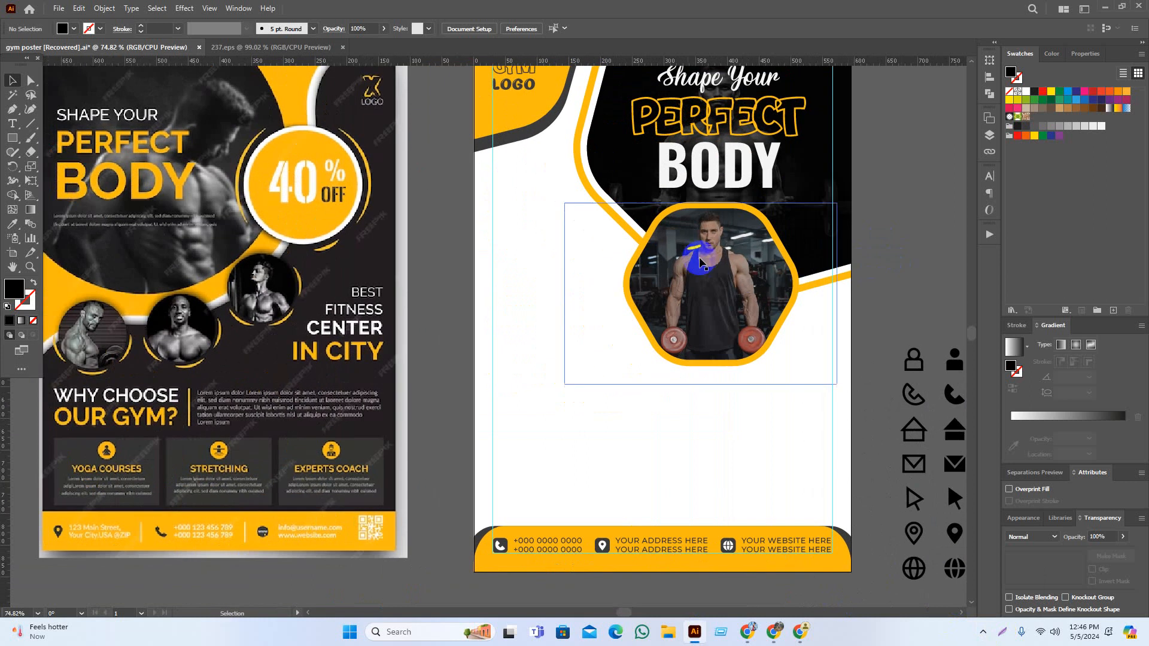
# Draw a black rectangle about 154 × 108 px, starting on the artboard's left margin guide just above the yellow footer
pyautogui.moveTo(533, 167); pyautogui.dragTo(589, 173)
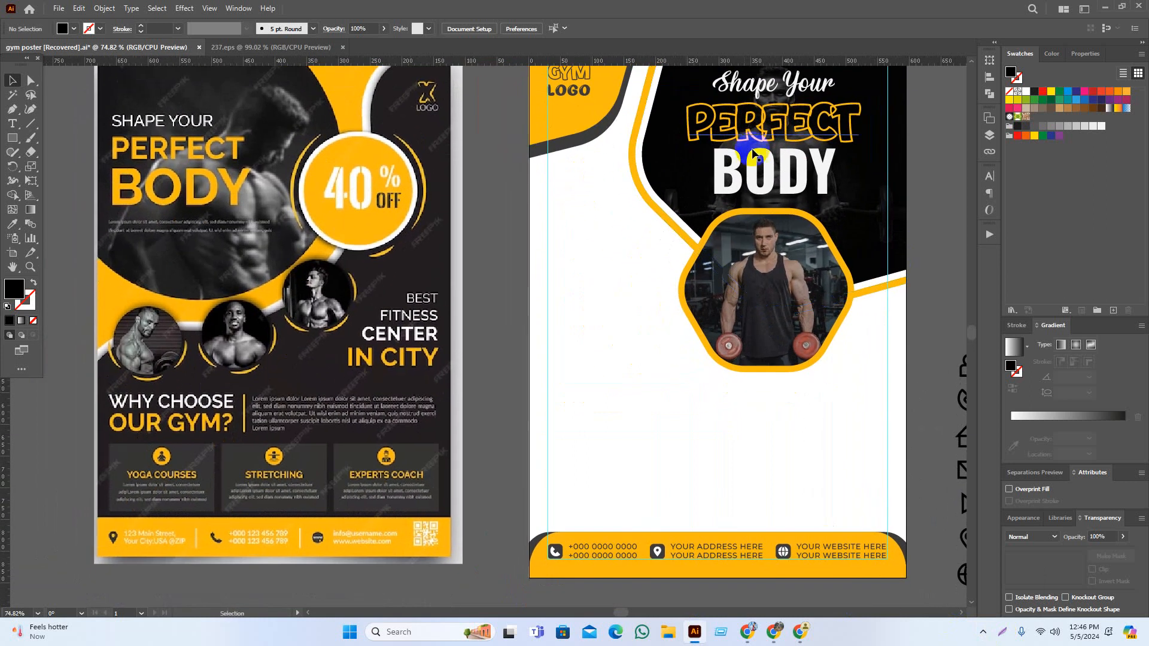
pyautogui.moveTo(334, 390); pyautogui.dragTo(362, 387)
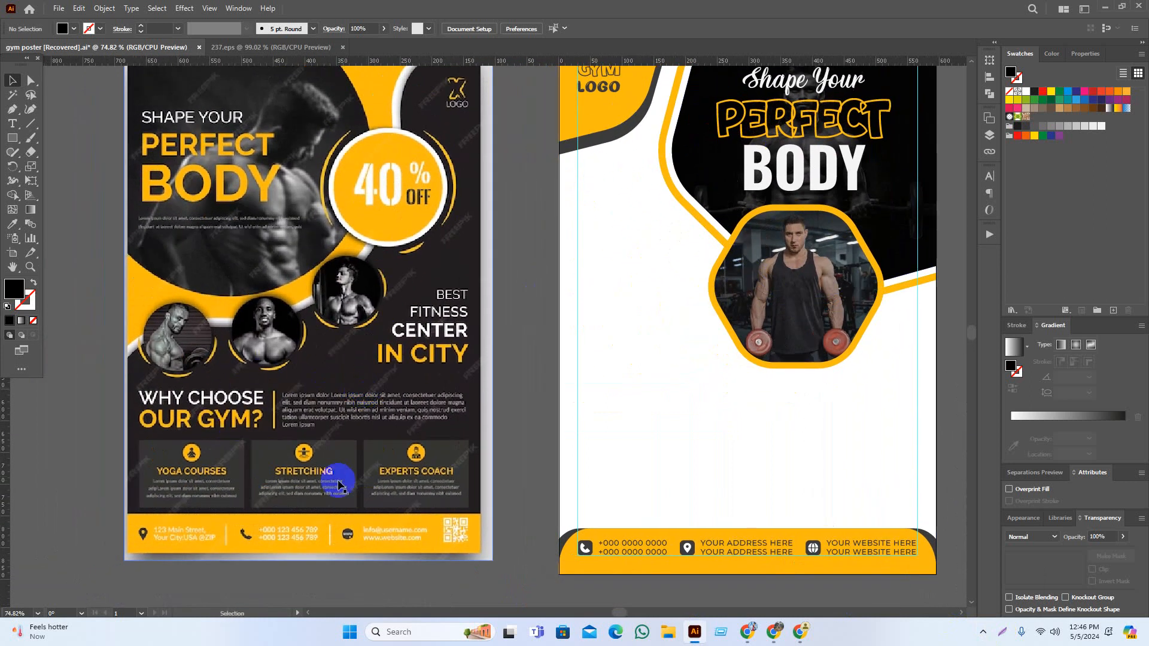
pyautogui.moveTo(456, 503); pyautogui.dragTo(427, 455)
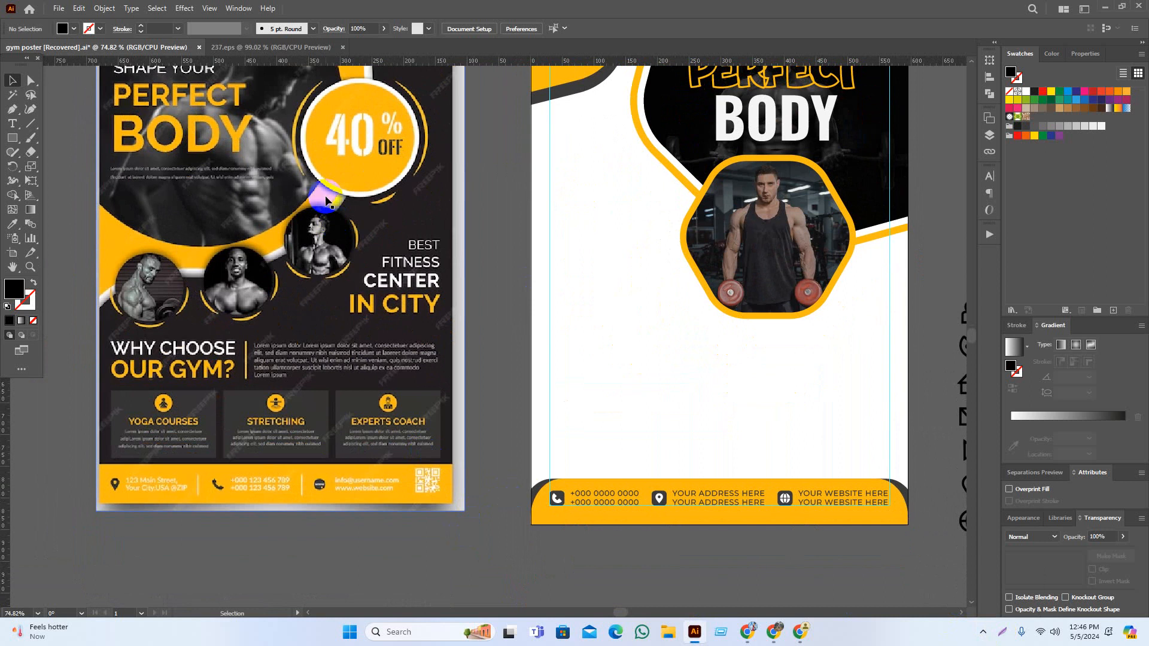
pyautogui.moveTo(442, 283); pyautogui.dragTo(431, 256)
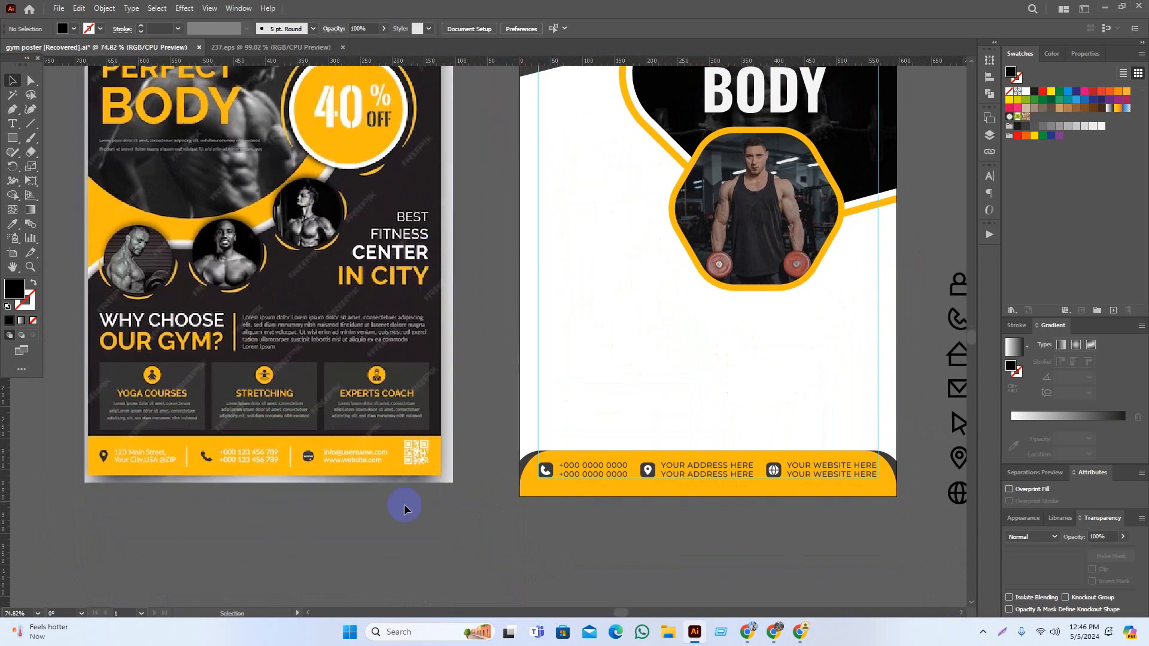
pyautogui.moveTo(365, 514); pyautogui.dragTo(390, 513)
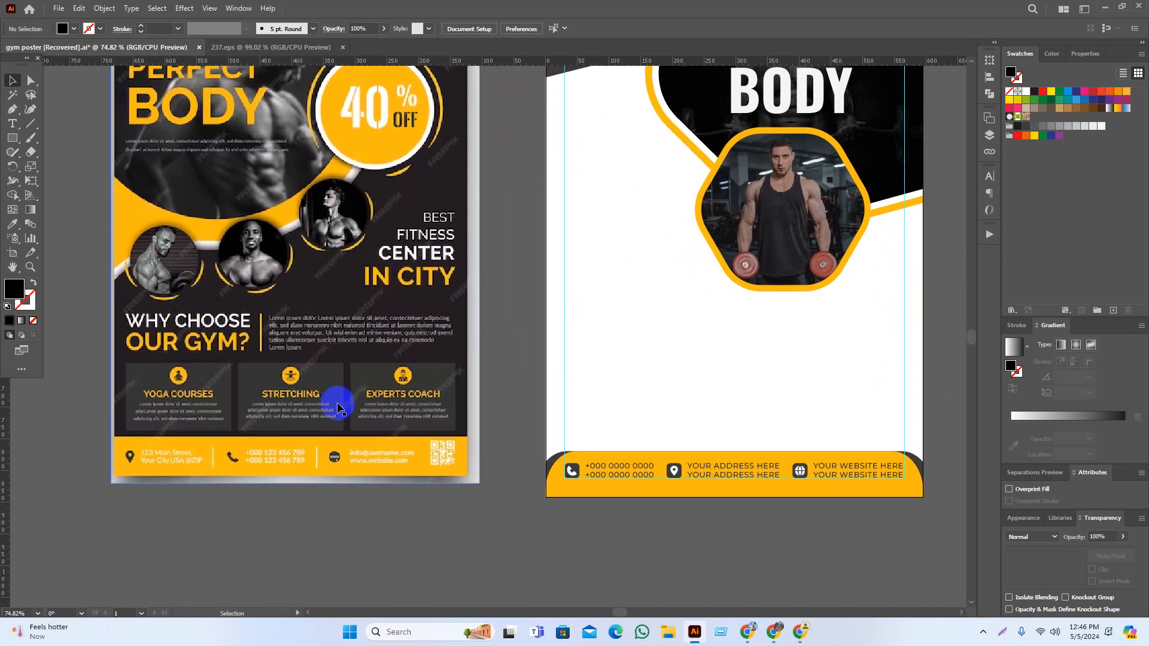
pyautogui.click(12, 138)
pyautogui.moveTo(827, 419); pyautogui.dragTo(777, 409)
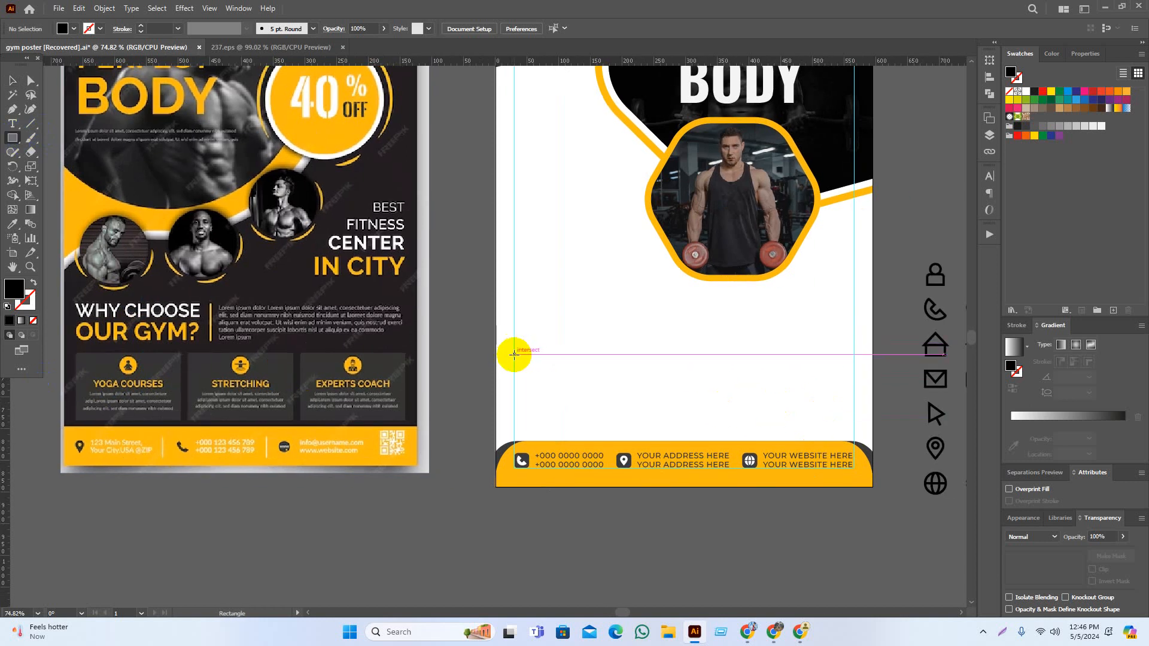
pyautogui.moveTo(514, 355); pyautogui.dragTo(612, 423)
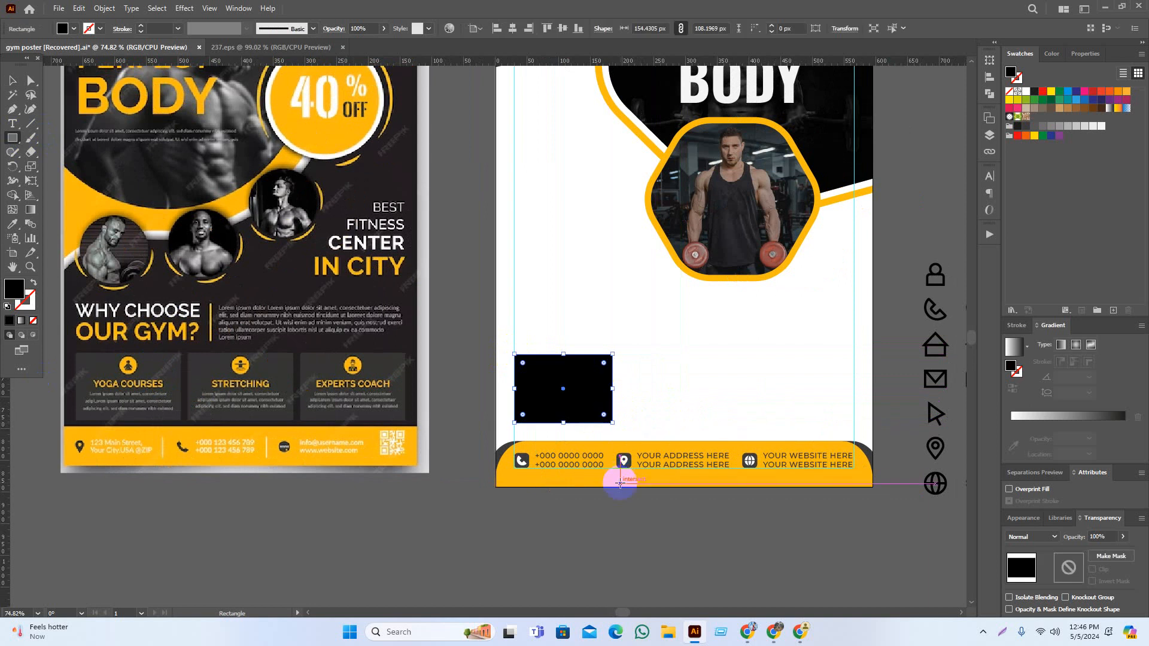
pyautogui.press('v')
pyautogui.moveTo(626, 544); pyautogui.dragTo(592, 547)
pyautogui.moveTo(542, 393); pyautogui.dragTo(659, 395)
pyautogui.hotkey('ctrl', 'd')
pyautogui.click(708, 526)
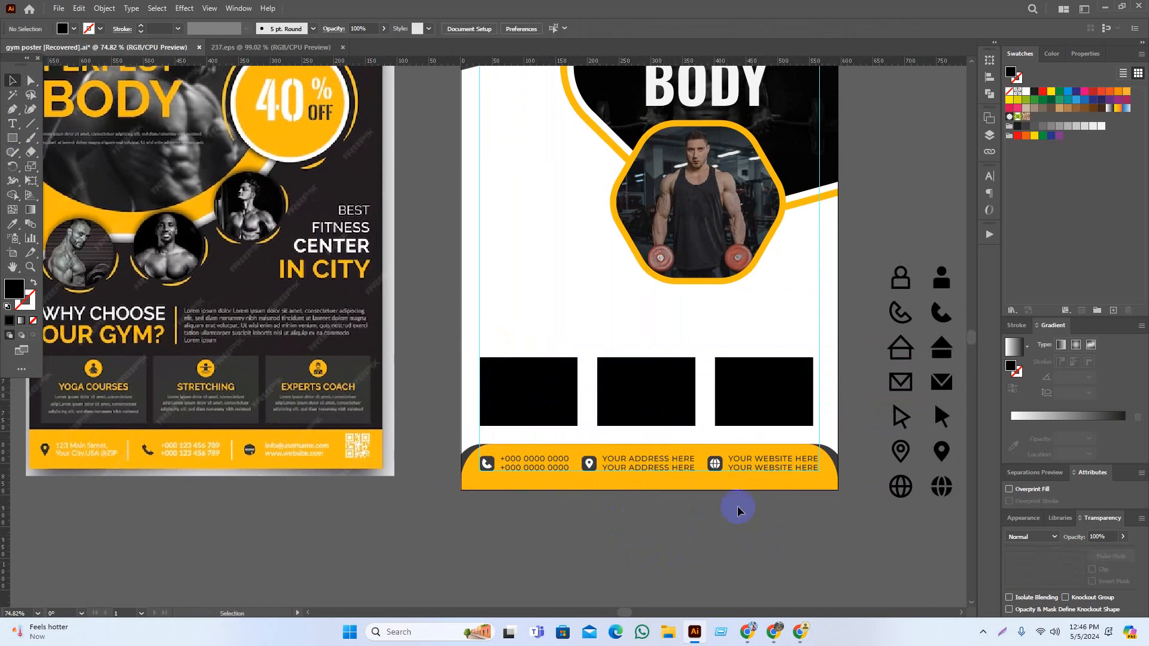
pyautogui.scroll(1, 703, 414)
pyautogui.click(761, 391)
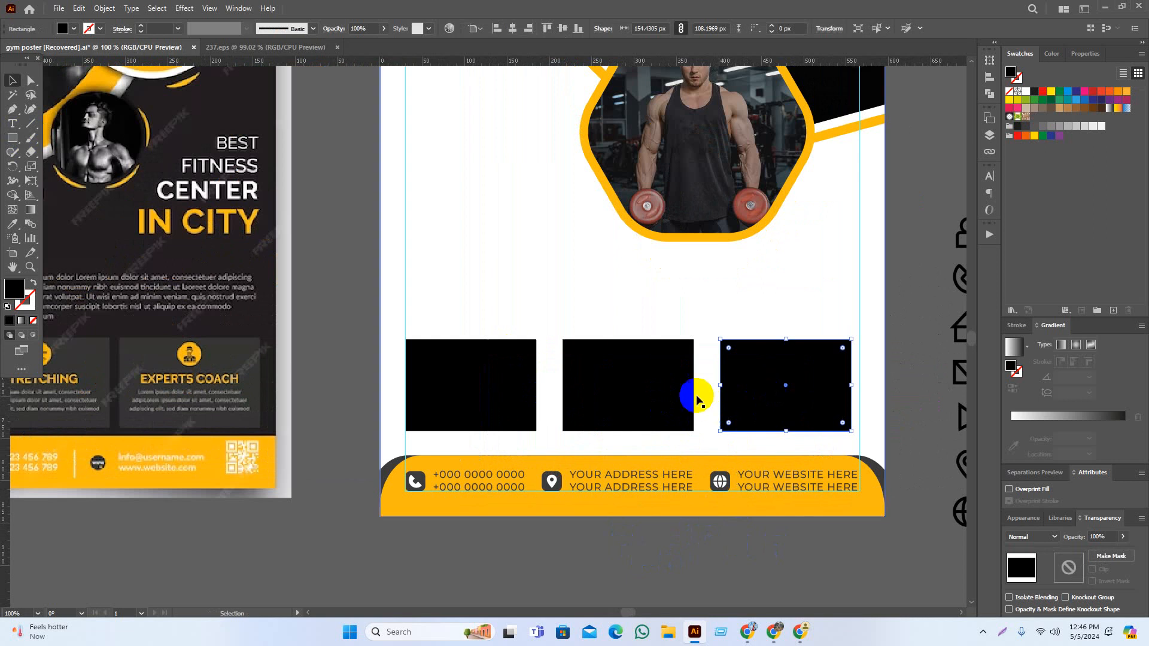
pyautogui.press('Delete')
pyautogui.click(620, 396)
pyautogui.press('Delete')
# Duplicate the rectangle twice across in a row with narrow gaps and scale all three together to reach the right margin guide
pyautogui.moveTo(509, 388); pyautogui.dragTo(643, 383)
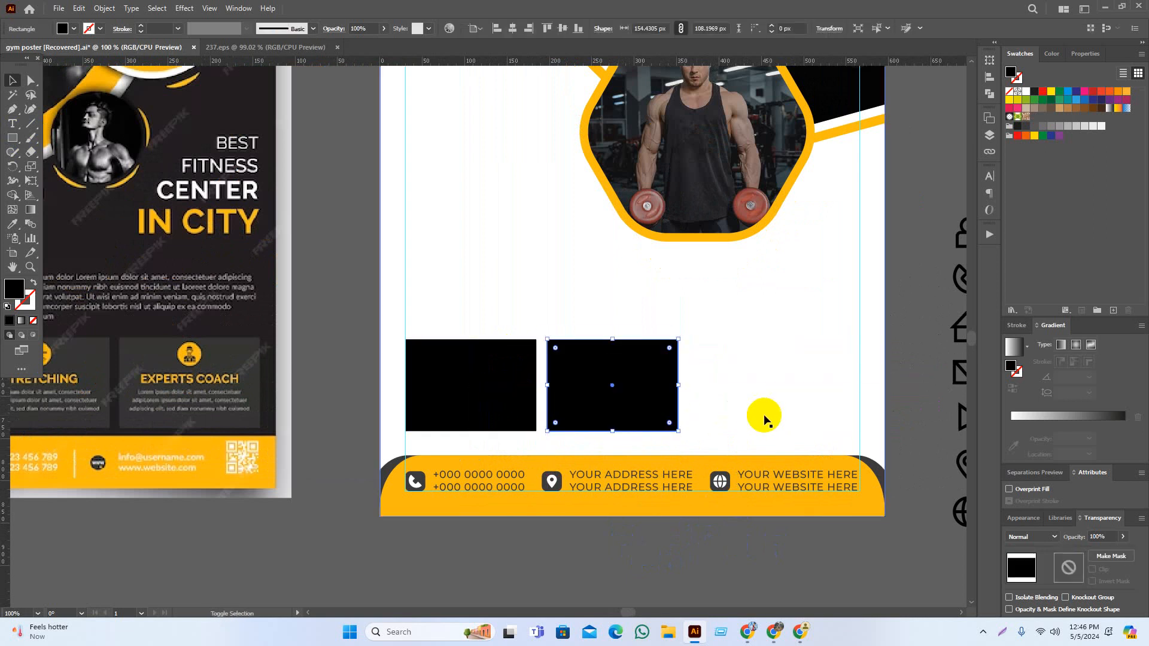
pyautogui.hotkey('ctrl', 'd')
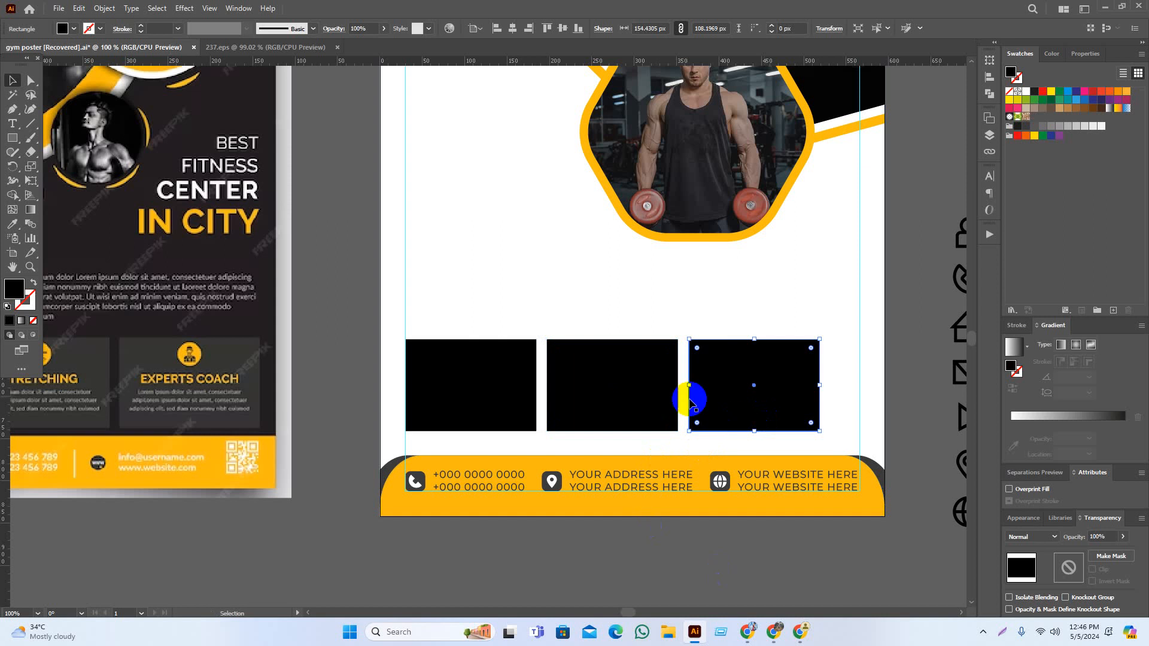
pyautogui.keyDown('shift'); pyautogui.click(622, 386); pyautogui.keyUp('shift')
pyautogui.keyDown('shift'); pyautogui.click(508, 379); pyautogui.keyUp('shift')
pyautogui.moveTo(819, 385); pyautogui.dragTo(858, 386)
pyautogui.keyDown('alt'); pyautogui.scroll(4, 903, 371); pyautogui.keyUp('alt')
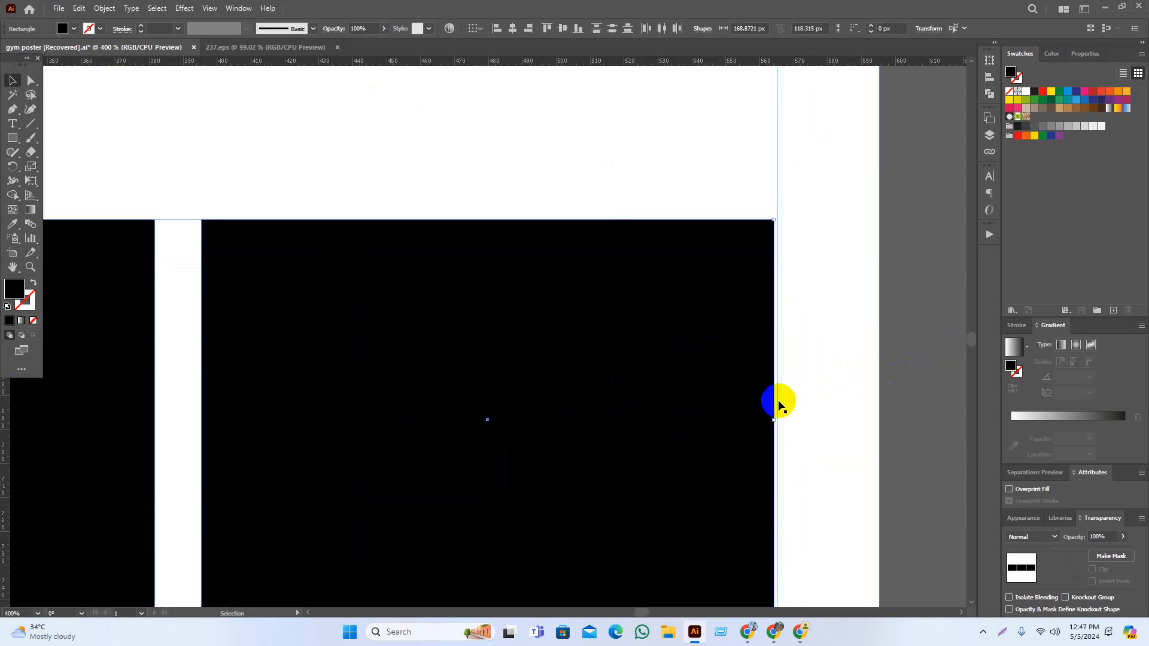
pyautogui.moveTo(777, 423); pyautogui.dragTo(778, 423)
# Fill the three rectangles above the footer with the dark grey swatch
pyautogui.keyDown('alt'); pyautogui.scroll(-4, 892, 407); pyautogui.keyUp('alt')
pyautogui.press('space')
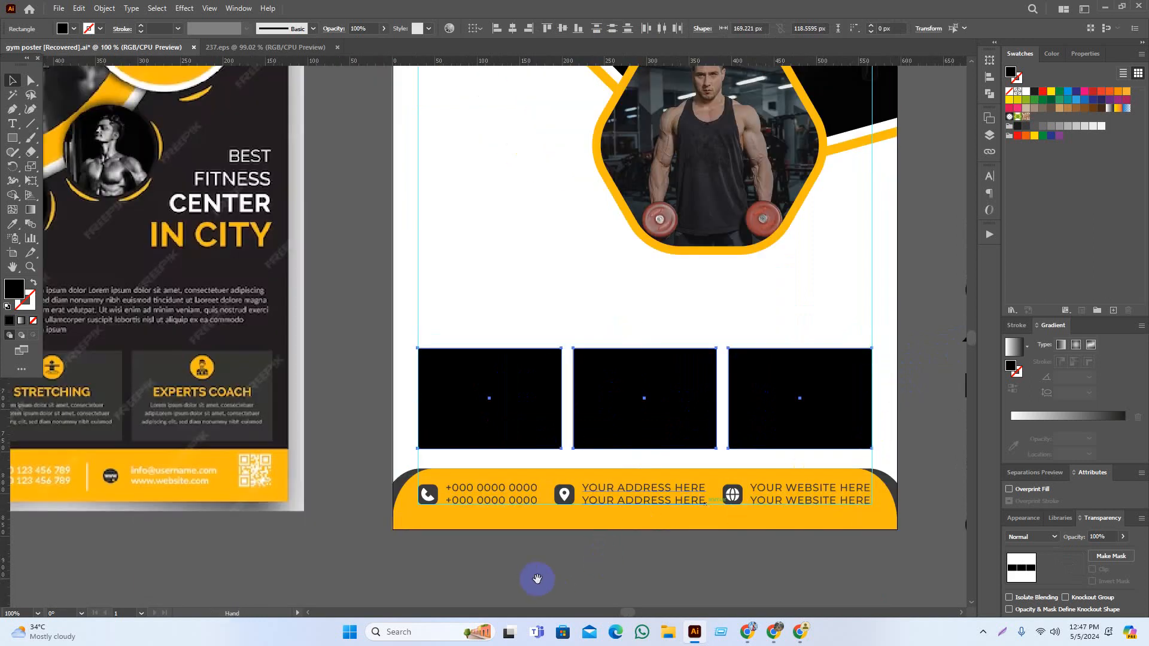
pyautogui.moveTo(511, 586); pyautogui.dragTo(558, 582)
pyautogui.click(1025, 126)
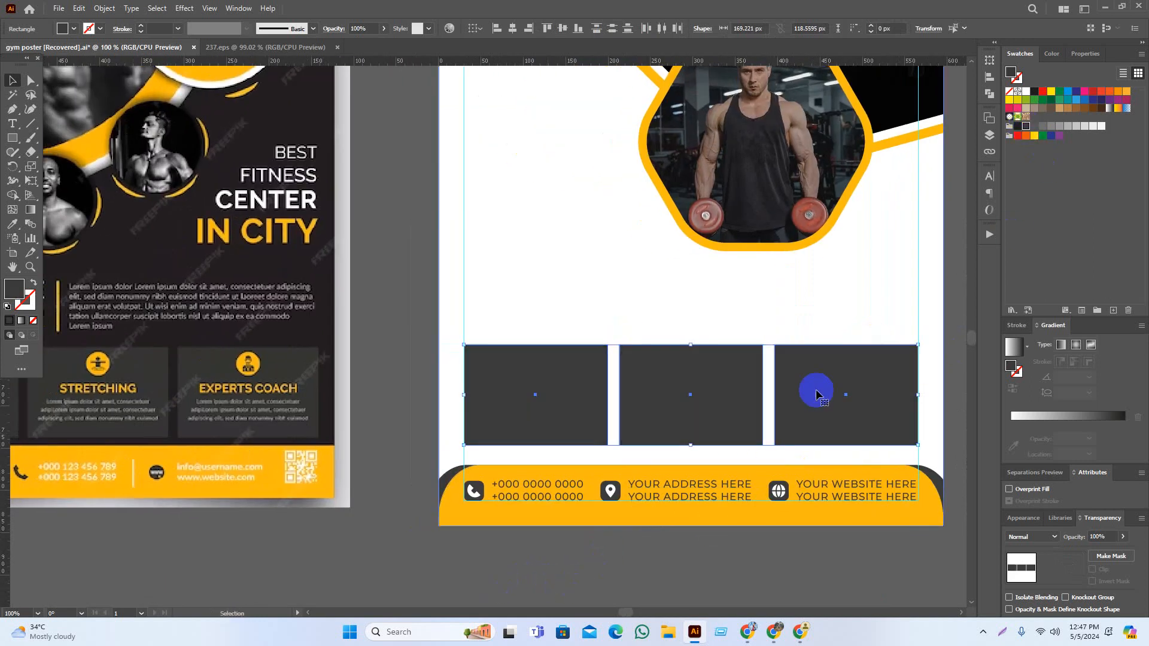
pyautogui.click(710, 553)
pyautogui.keyDown('alt'); pyautogui.scroll(-2, 778, 568); pyautogui.keyUp('alt')
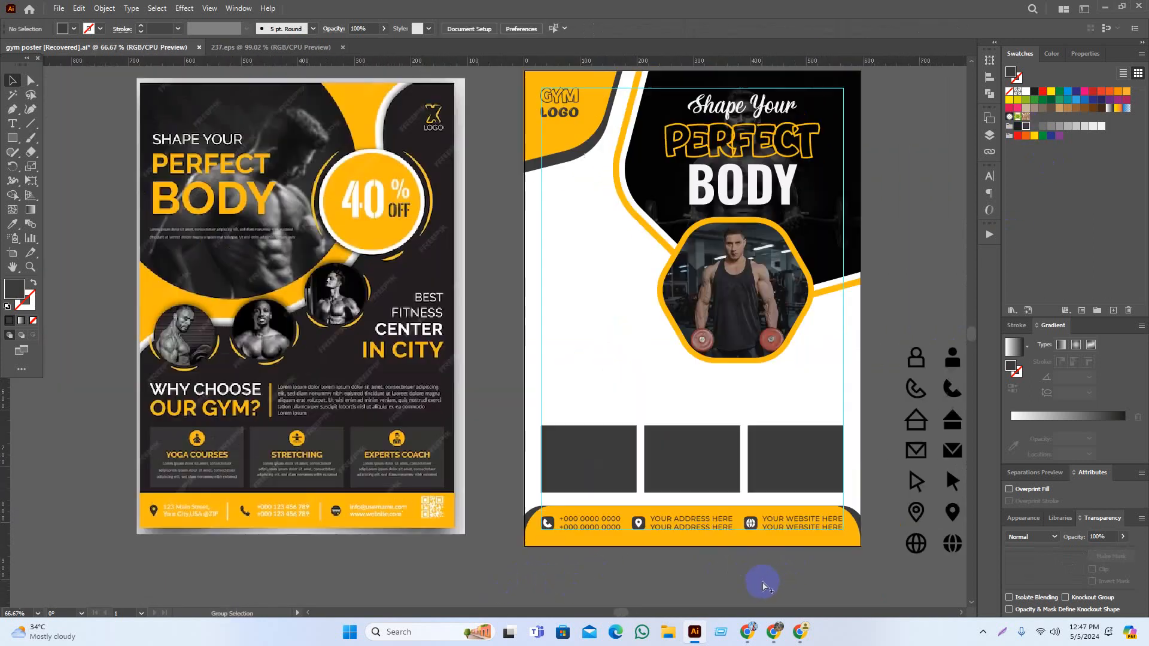
# Add a point text reading "WHY CHOOSE US" in Montserrat Regular over the reference flyer
pyautogui.keyDown('alt'); pyautogui.scroll(2, 698, 574); pyautogui.keyUp('alt')
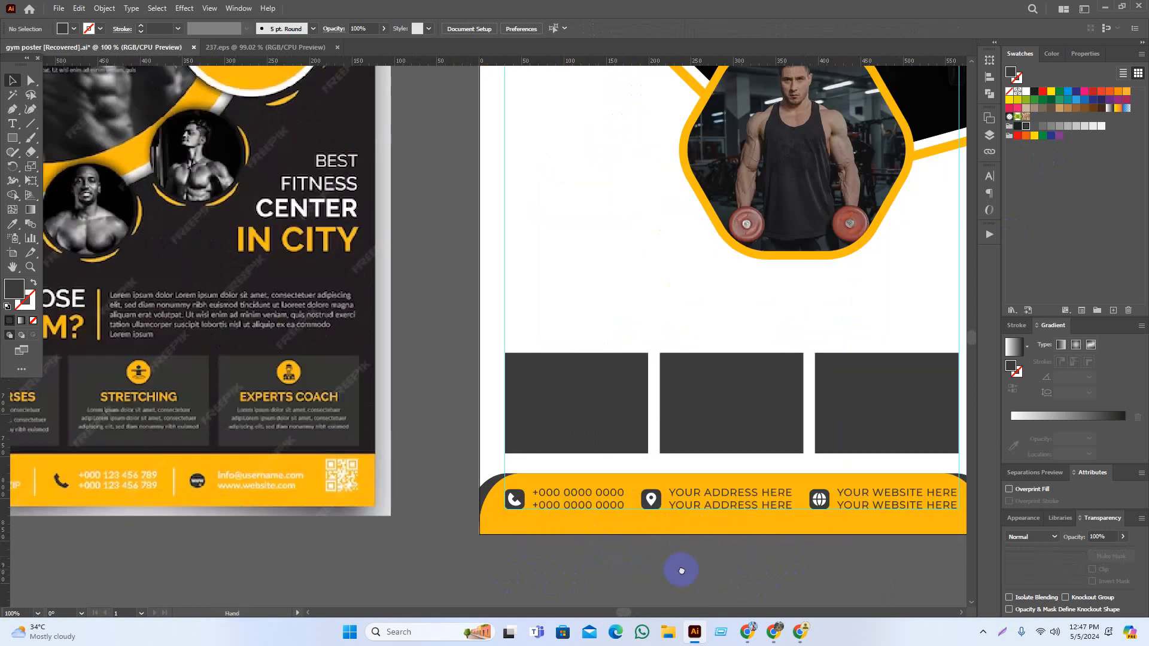
pyautogui.moveTo(681, 570); pyautogui.dragTo(603, 565)
pyautogui.scroll(-1, 638, 572)
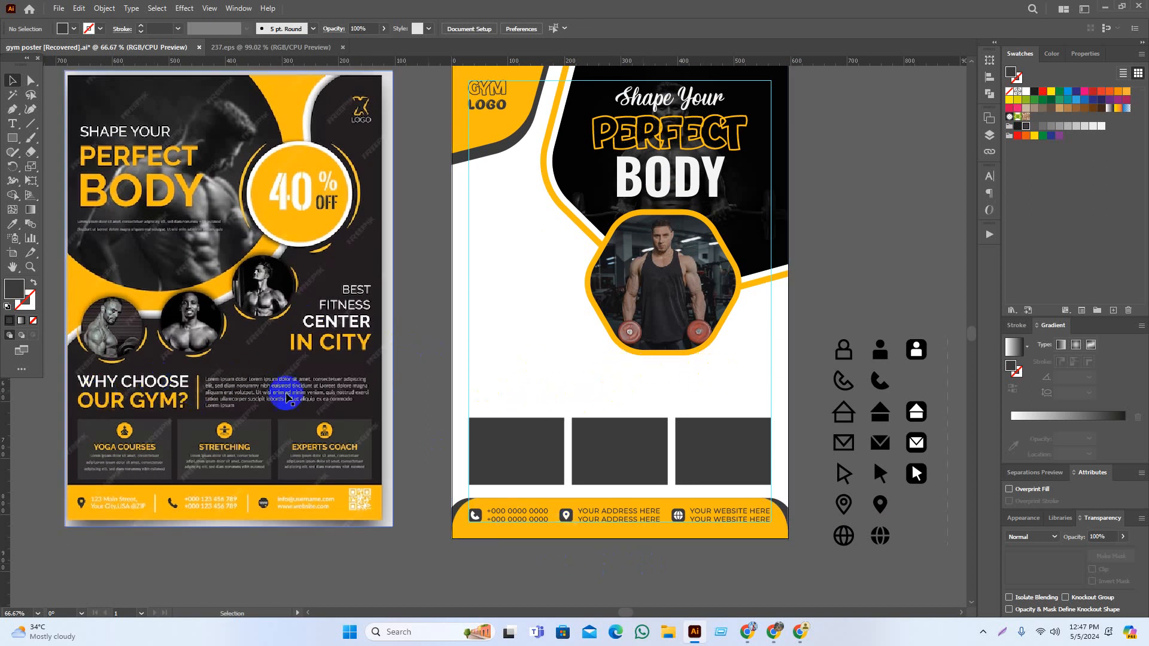
pyautogui.moveTo(89, 368); pyautogui.dragTo(113, 364)
pyautogui.click(13, 123)
pyautogui.scroll(2, 113, 438)
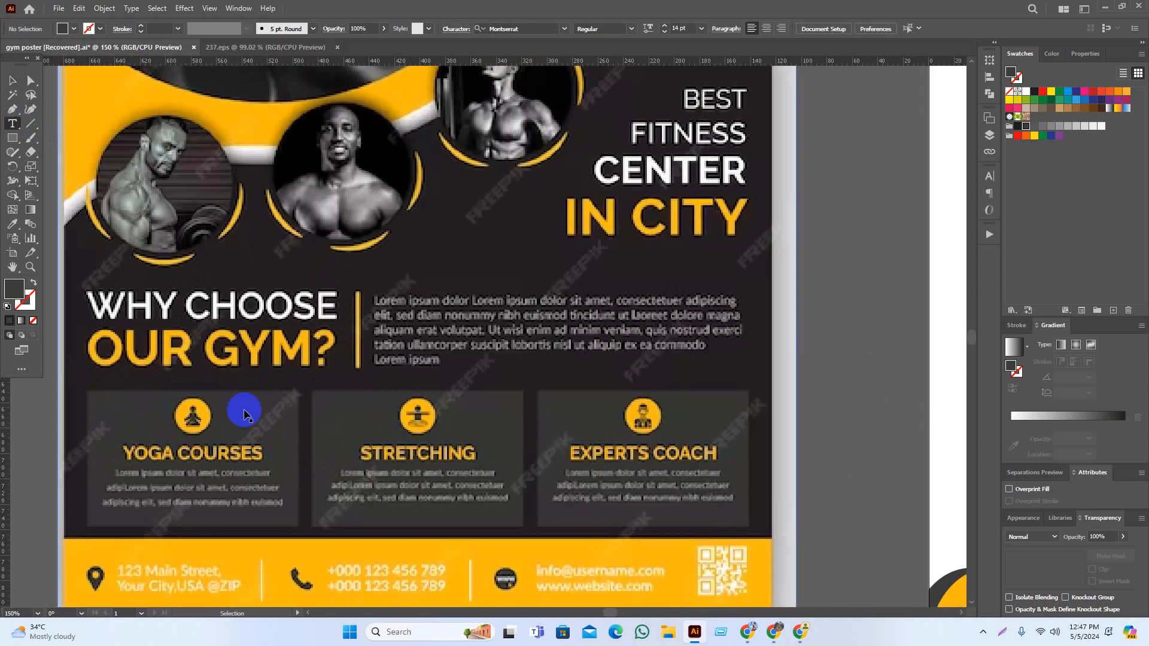
pyautogui.click(428, 334)
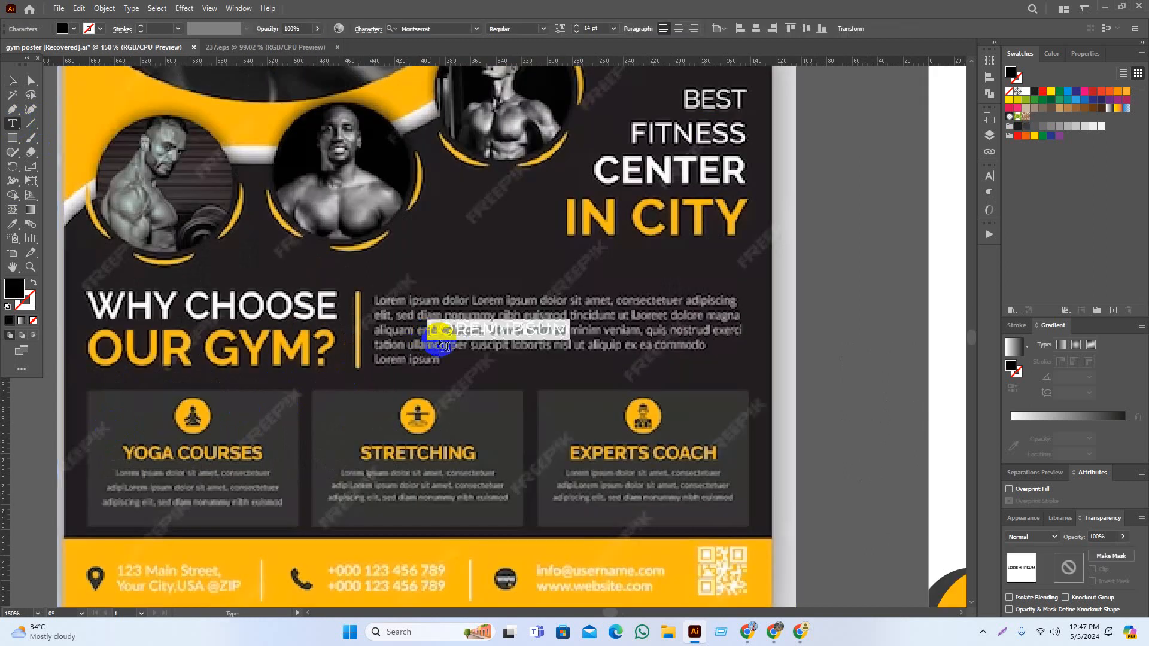
pyautogui.write('WHY CHOOSE US')
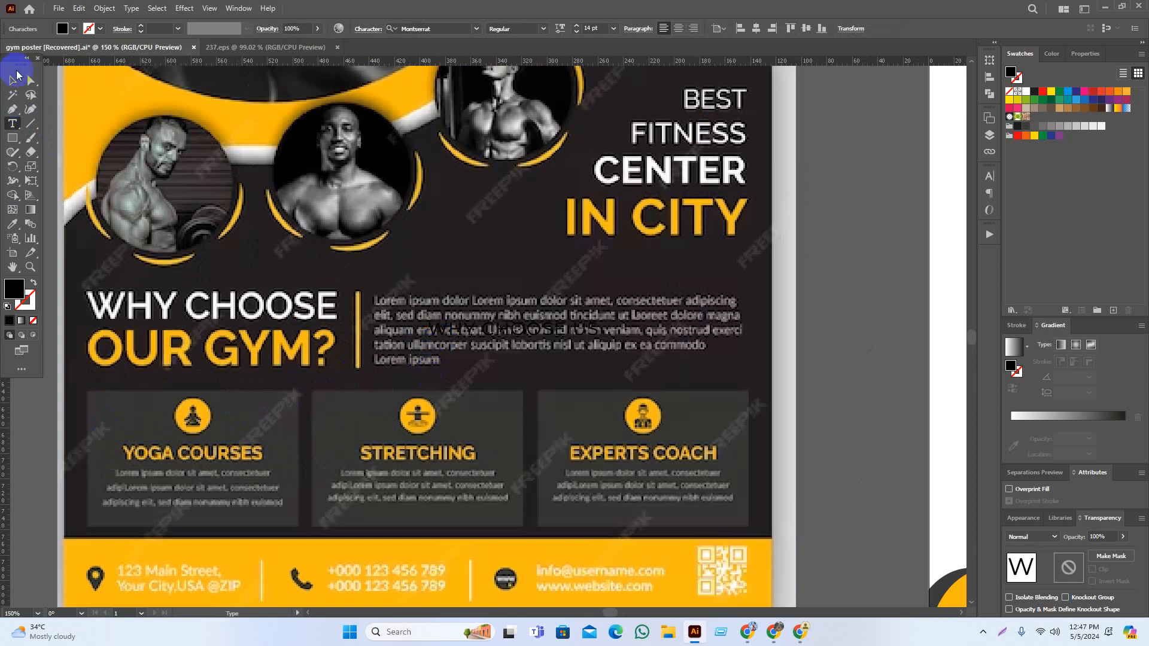
pyautogui.click(12, 80)
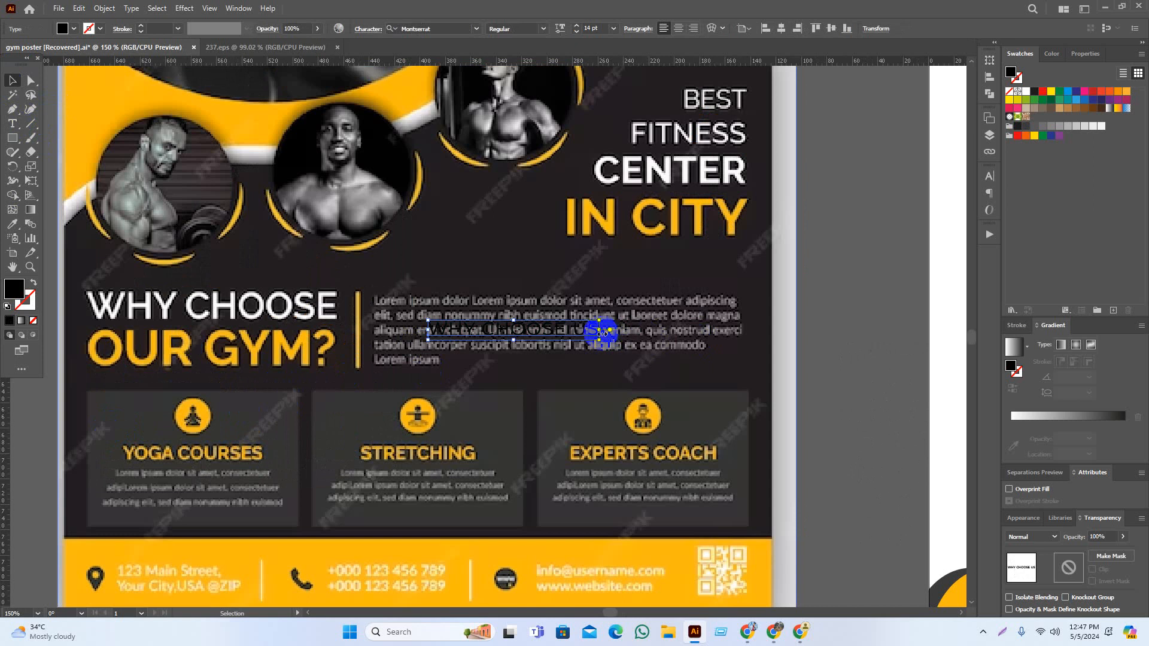
pyautogui.hotkey('ctrl', 'z')
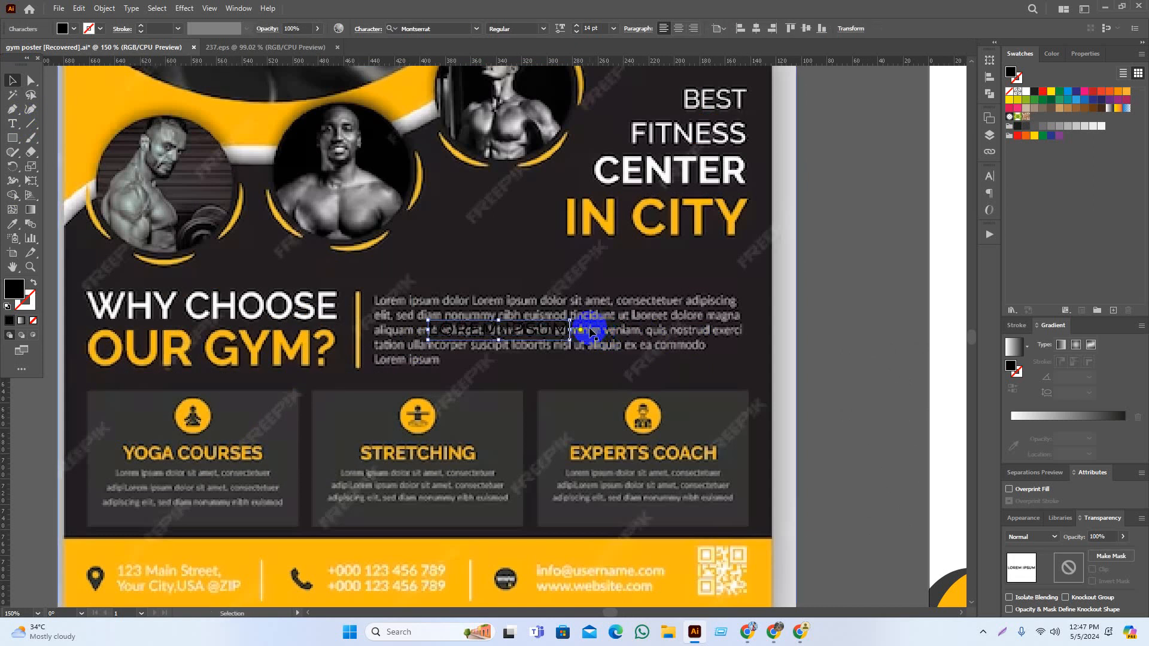
pyautogui.hotkey('ctrl', 'shift', 'z')
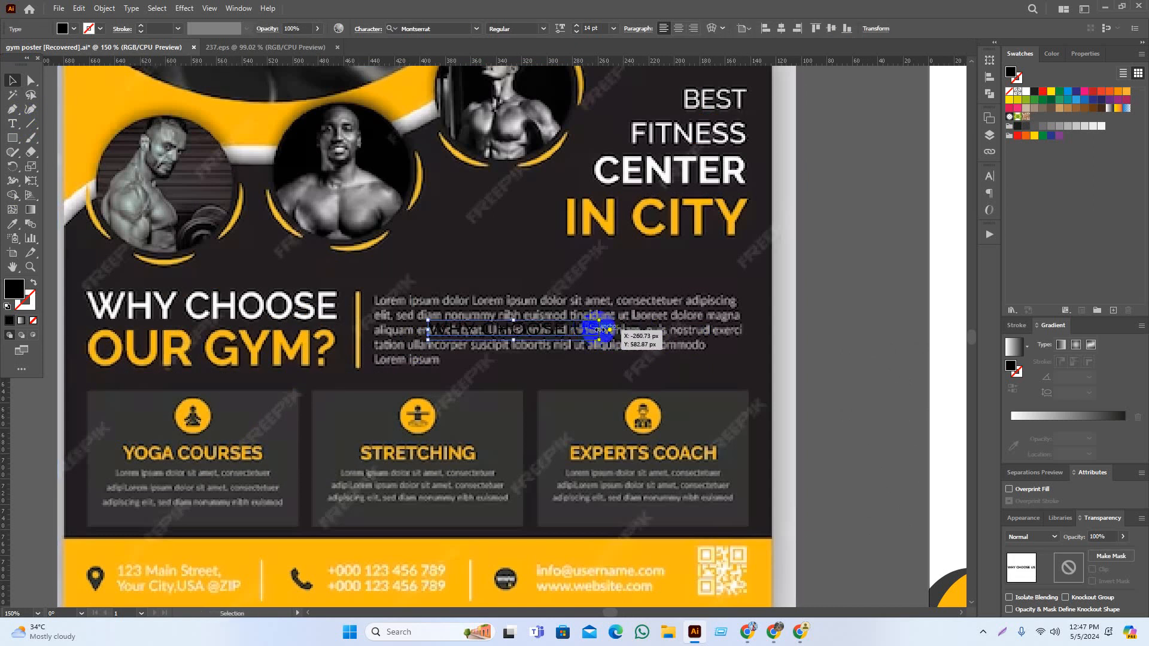
# Enlarge the heading text to about 29.5 pt and add a question mark so it reads "WHY CHOOSE US?"
pyautogui.moveTo(599, 329); pyautogui.dragTo(521, 381)
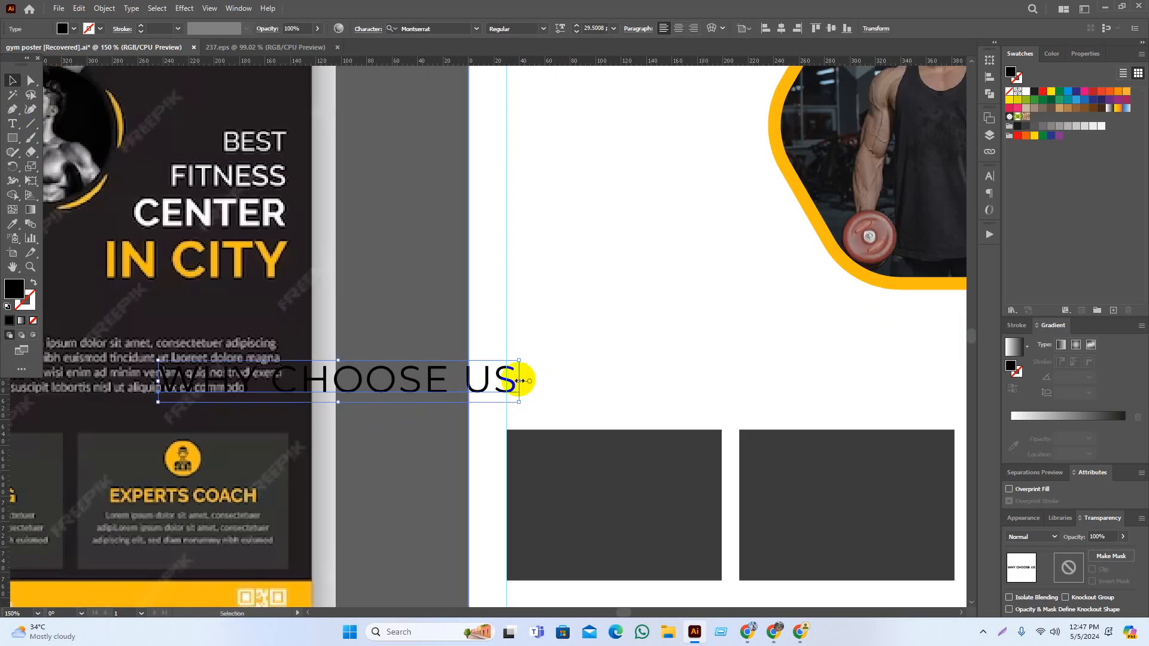
pyautogui.doubleClick(517, 379)
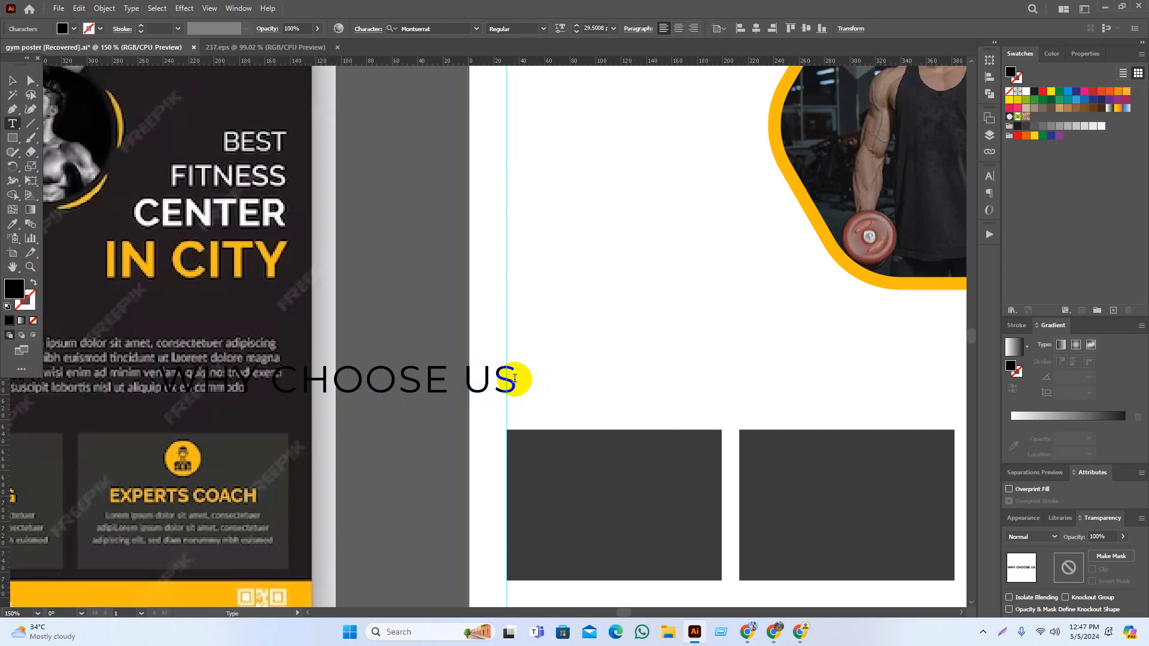
pyautogui.press('Escape')
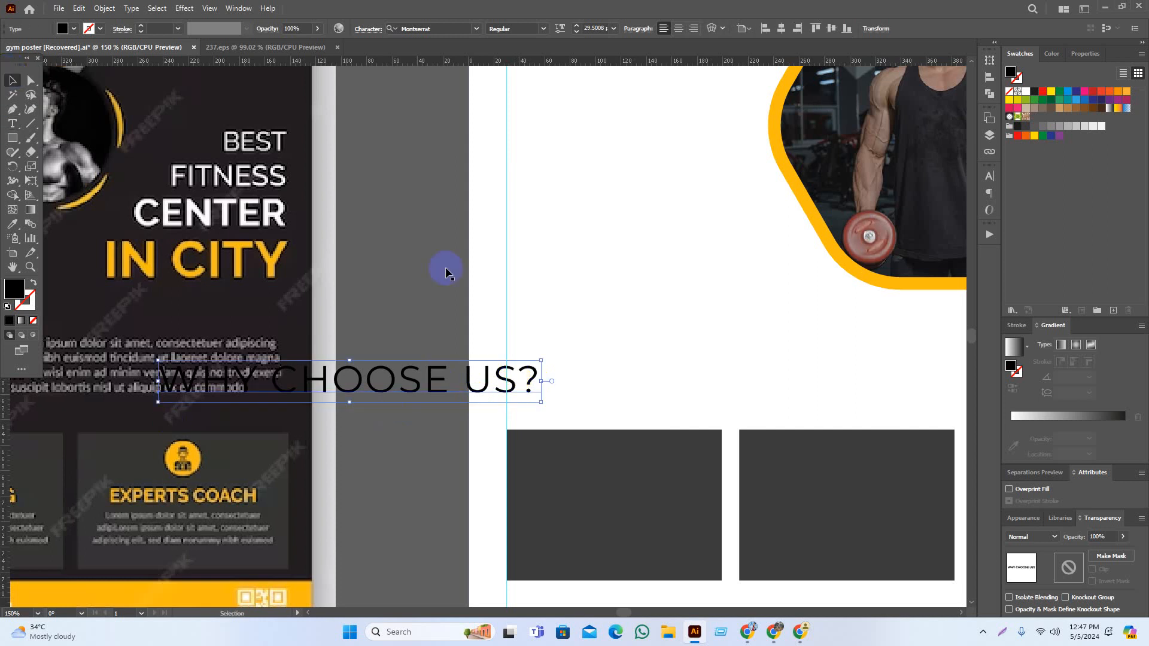
# Move the heading above the three grey boxes, set its size to 21 pt, centre it horizontally and nudge it slightly up
pyautogui.hotkey('ctrl', '-')
pyautogui.hotkey('ctrl', '-')
pyautogui.moveTo(478, 359); pyautogui.dragTo(550, 327)
pyautogui.scroll(-8, 602, 28)
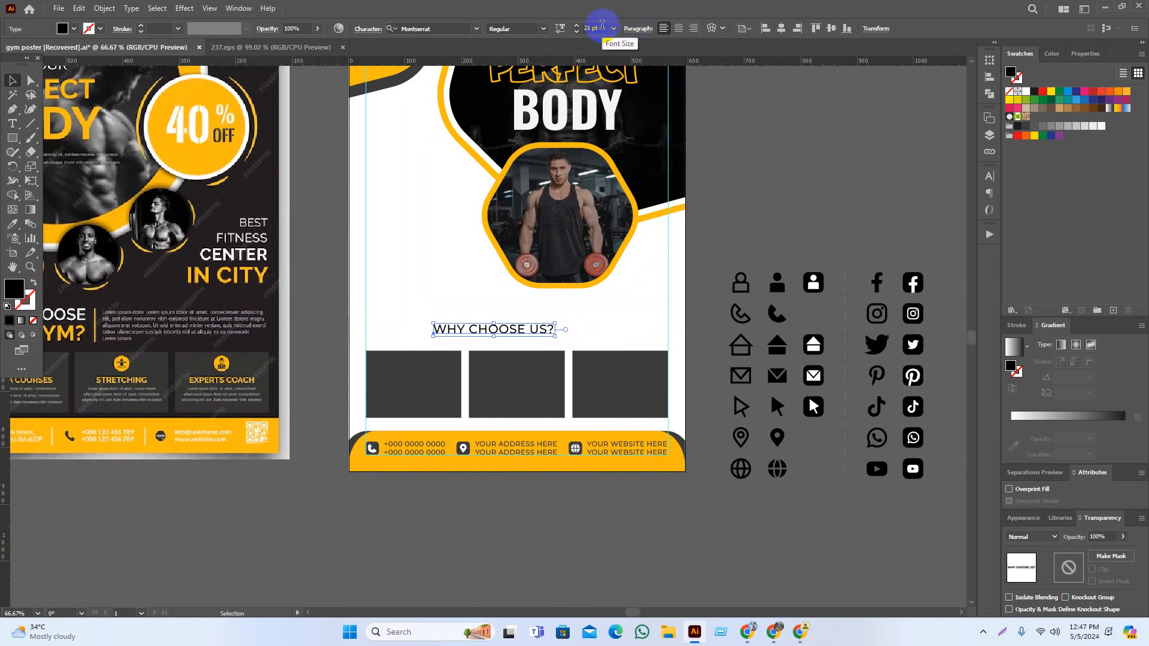
pyautogui.moveTo(540, 329); pyautogui.dragTo(569, 325)
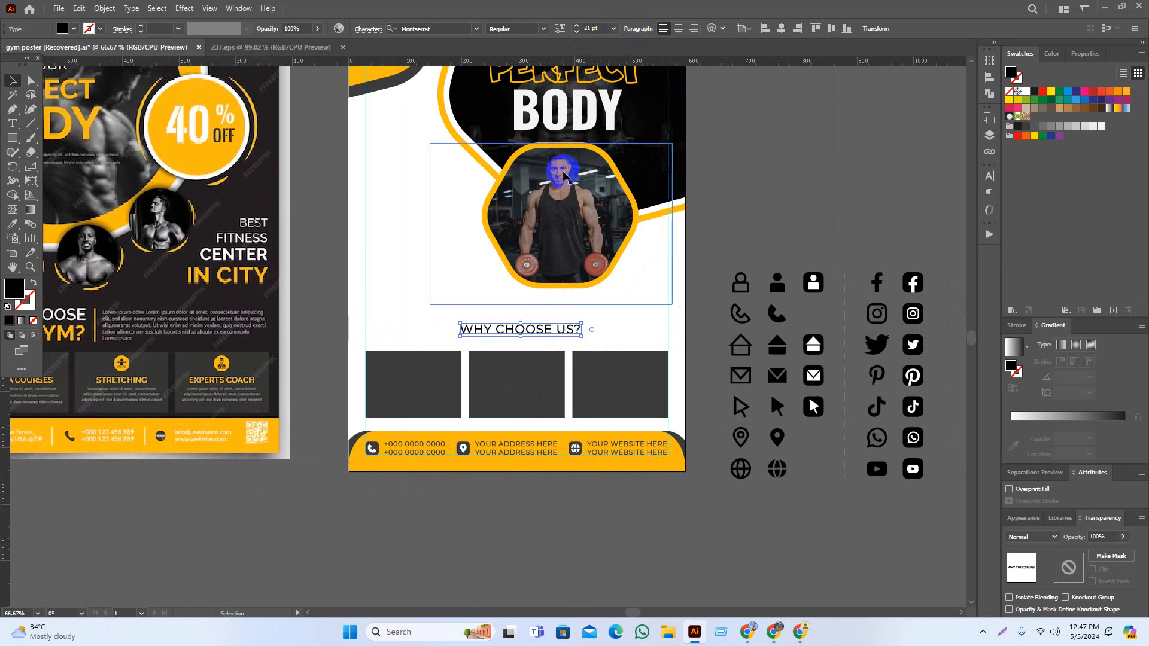
pyautogui.click(786, 28)
pyautogui.click(813, 220)
pyautogui.moveTo(794, 236); pyautogui.dragTo(823, 239)
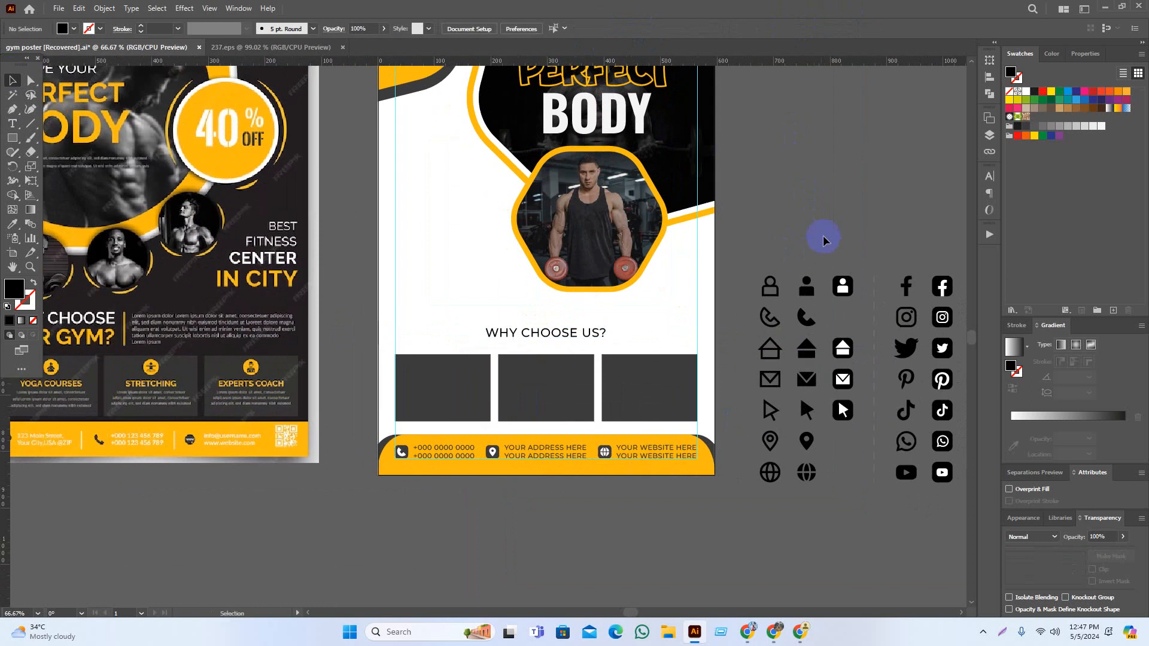
pyautogui.scroll(1, 553, 359)
pyautogui.moveTo(577, 320); pyautogui.dragTo(585, 311)
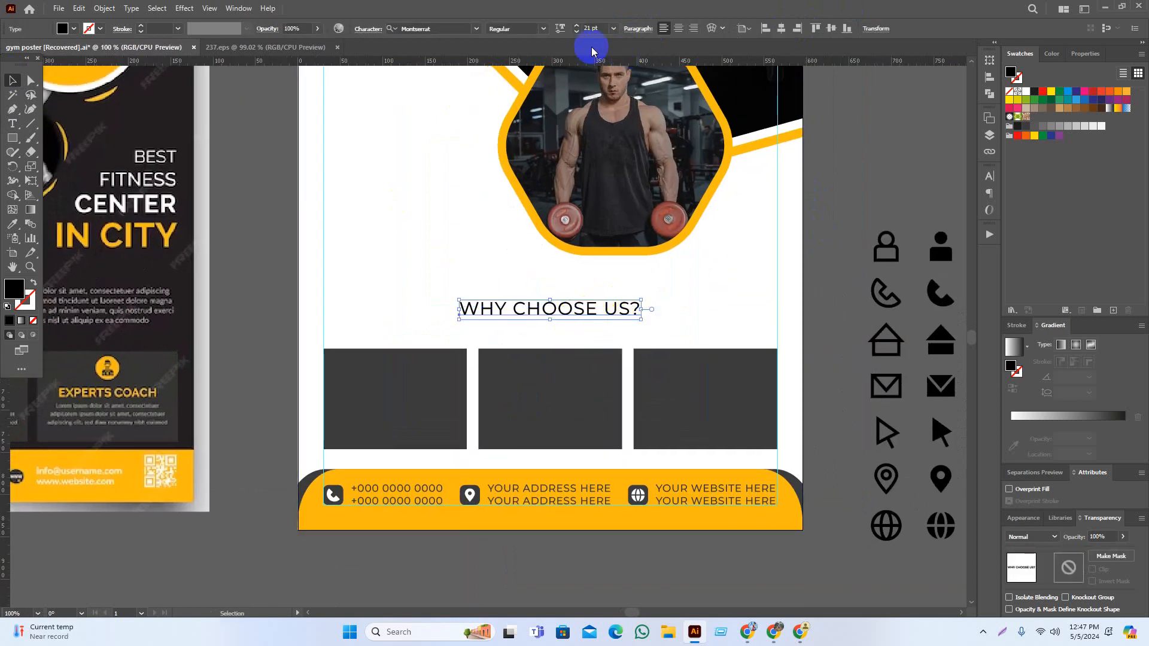
# Set the words "CHOOSE US?" in the heading to Montserrat Bold, keeping "WHY" in Regular
pyautogui.scroll(1, 573, 300)
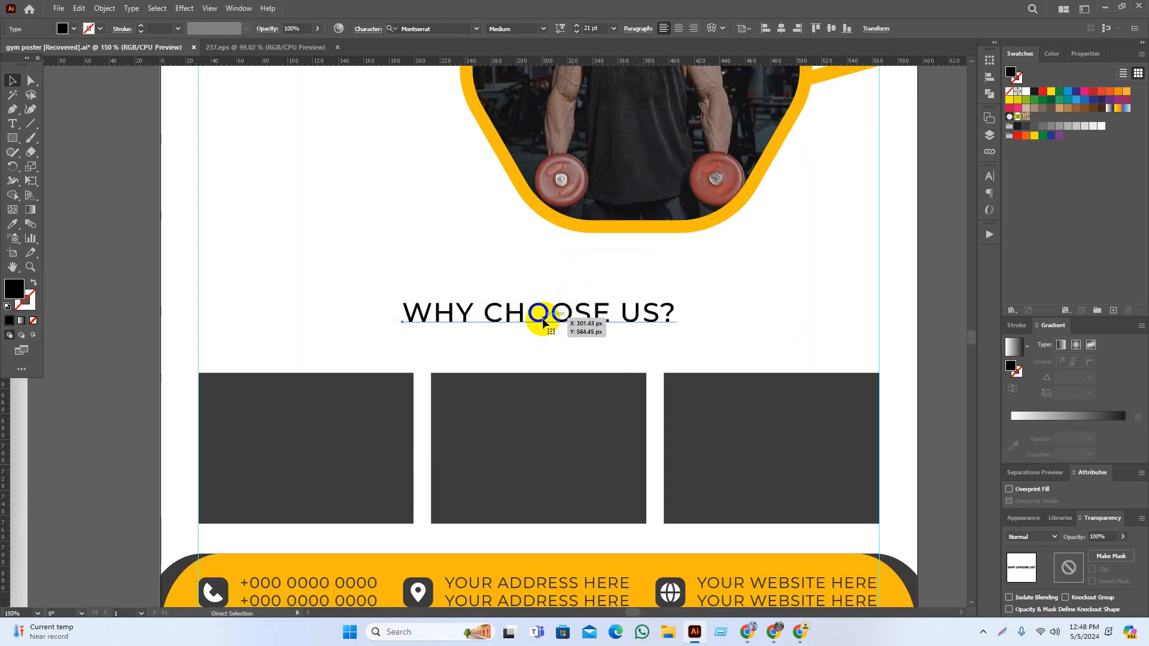
pyautogui.doubleClick(504, 310)
pyautogui.moveTo(488, 310); pyautogui.dragTo(687, 308)
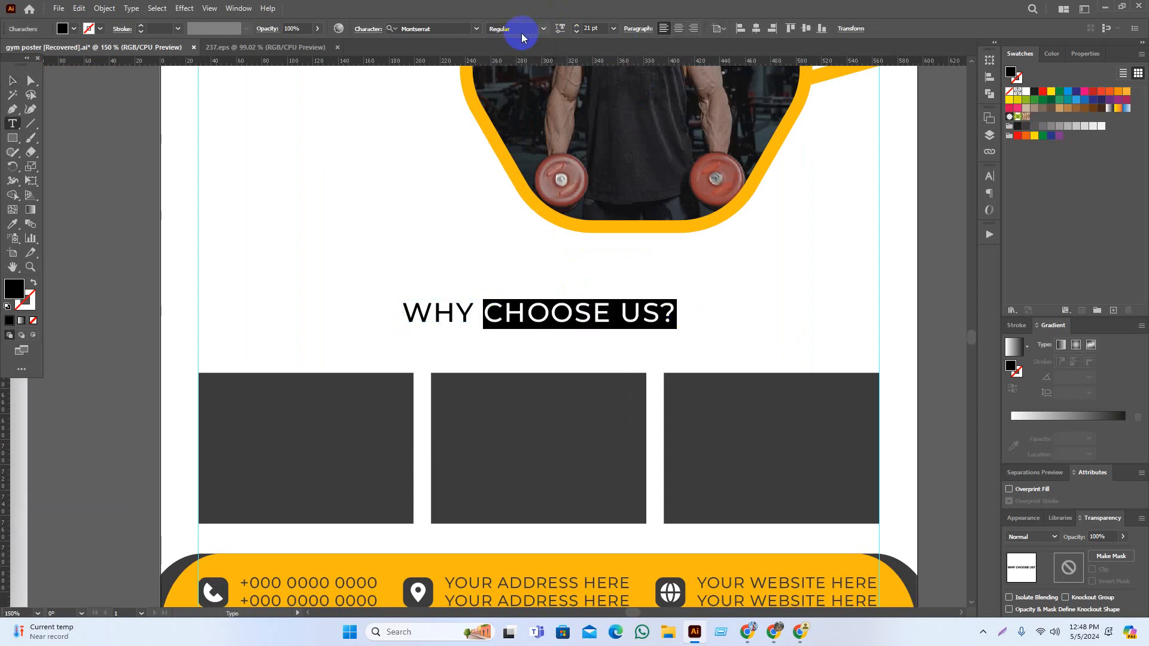
pyautogui.scroll(-2, 521, 37)
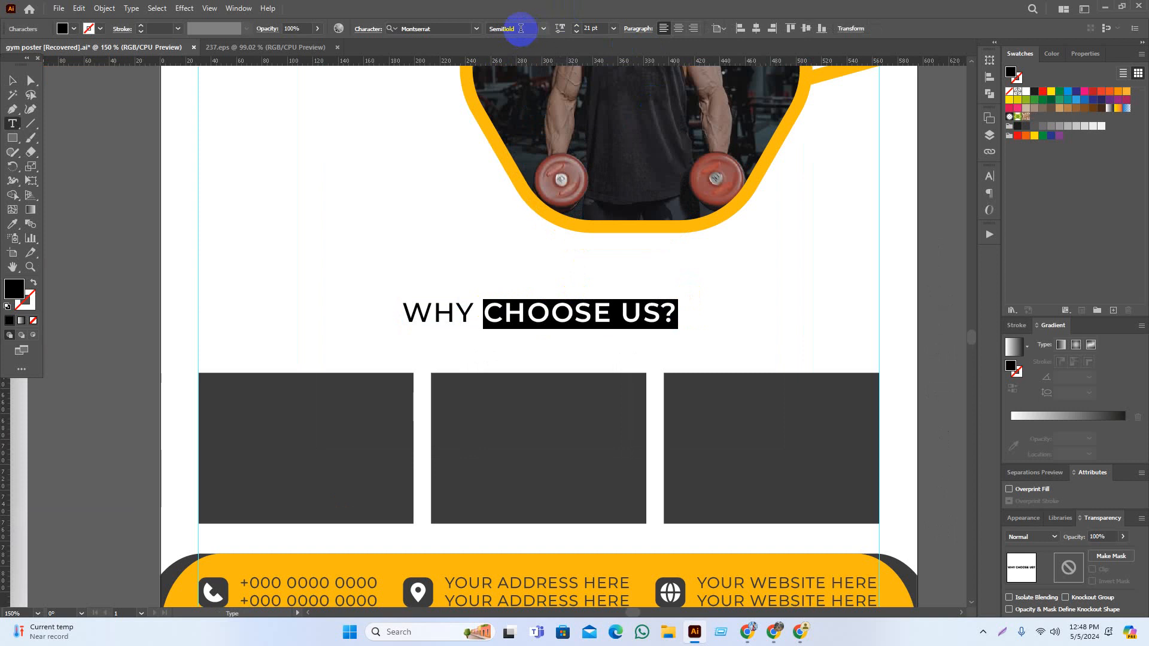
pyautogui.scroll(-1, 520, 28)
pyautogui.click(12, 80)
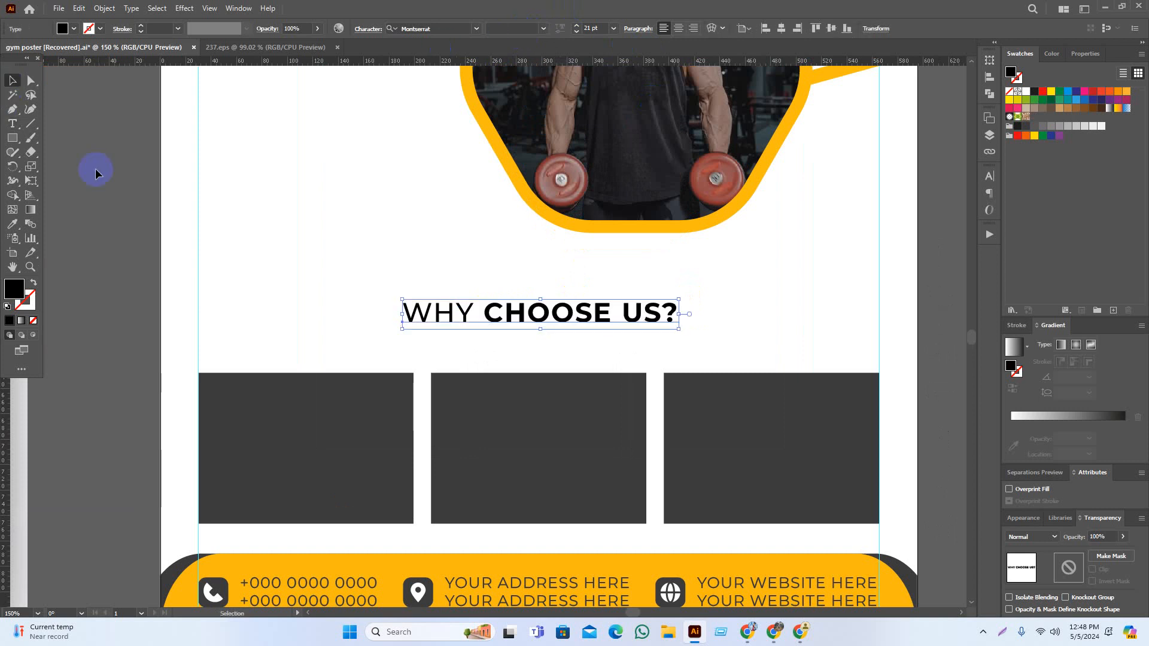
pyautogui.click(96, 176)
# Recolour the words "CHOOSE US?" in the heading with the dark grey sampled from the feature boxes
pyautogui.hscroll(-1, 96, 178)
pyautogui.doubleClick(515, 312)
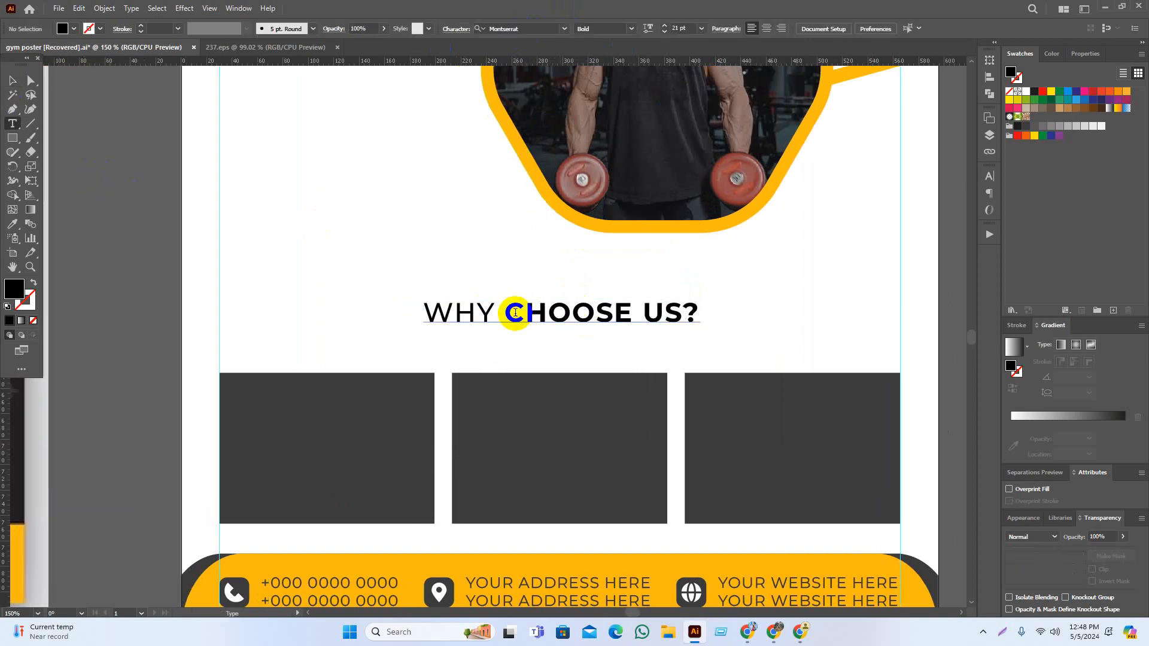
pyautogui.moveTo(515, 312); pyautogui.dragTo(759, 310)
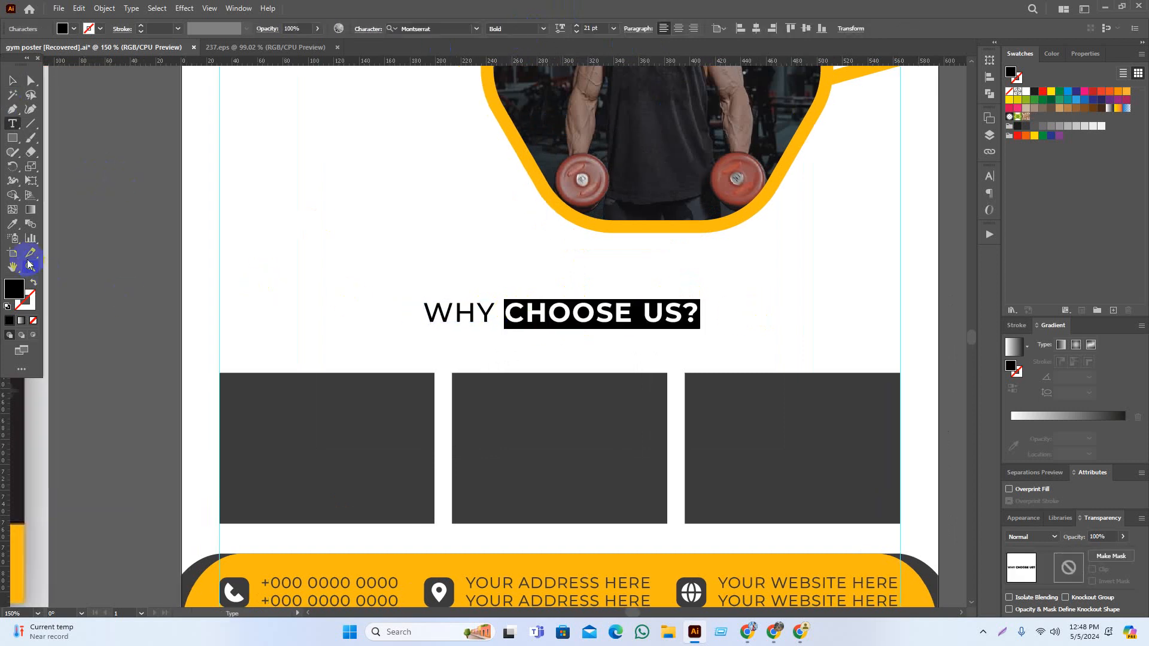
pyautogui.click(13, 225)
pyautogui.click(506, 423)
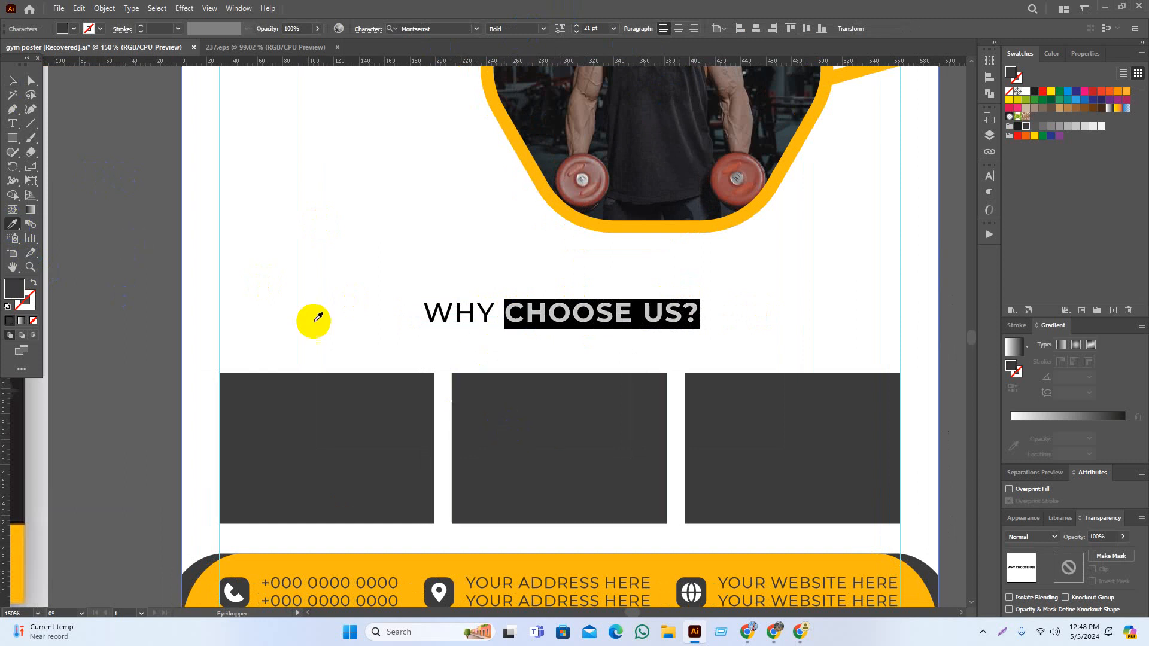
pyautogui.click(13, 81)
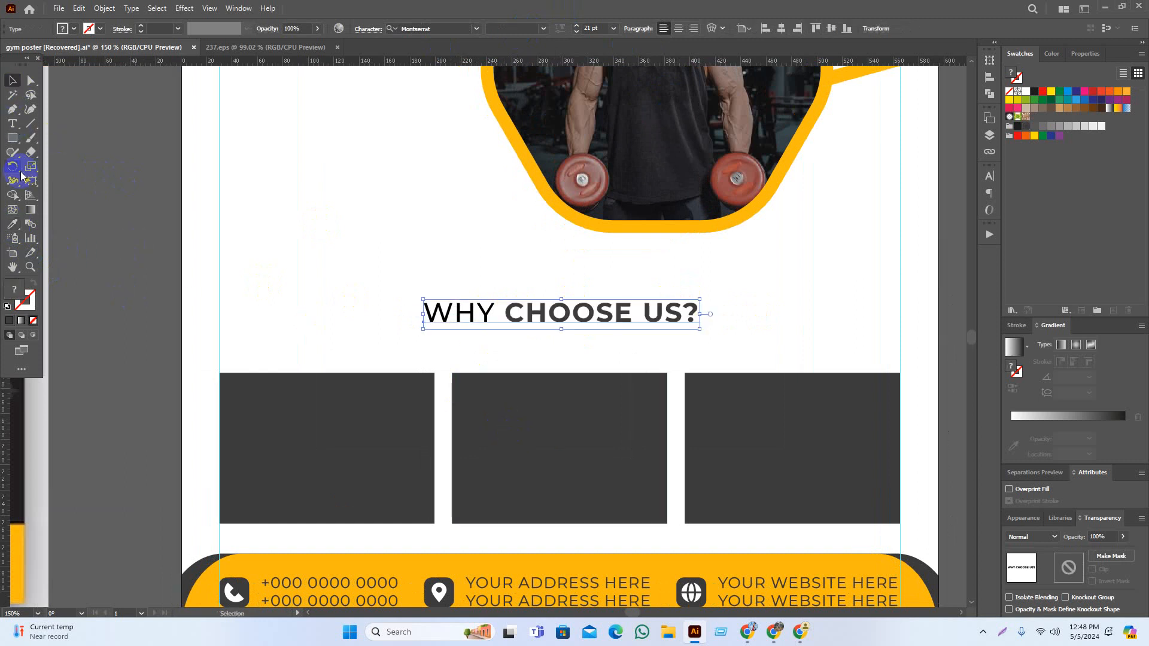
# Recolour the word "WHY" in the heading with the yellow sampled from the hexagonal photo frame
pyautogui.click(17, 126)
pyautogui.moveTo(497, 311); pyautogui.dragTo(74, 254)
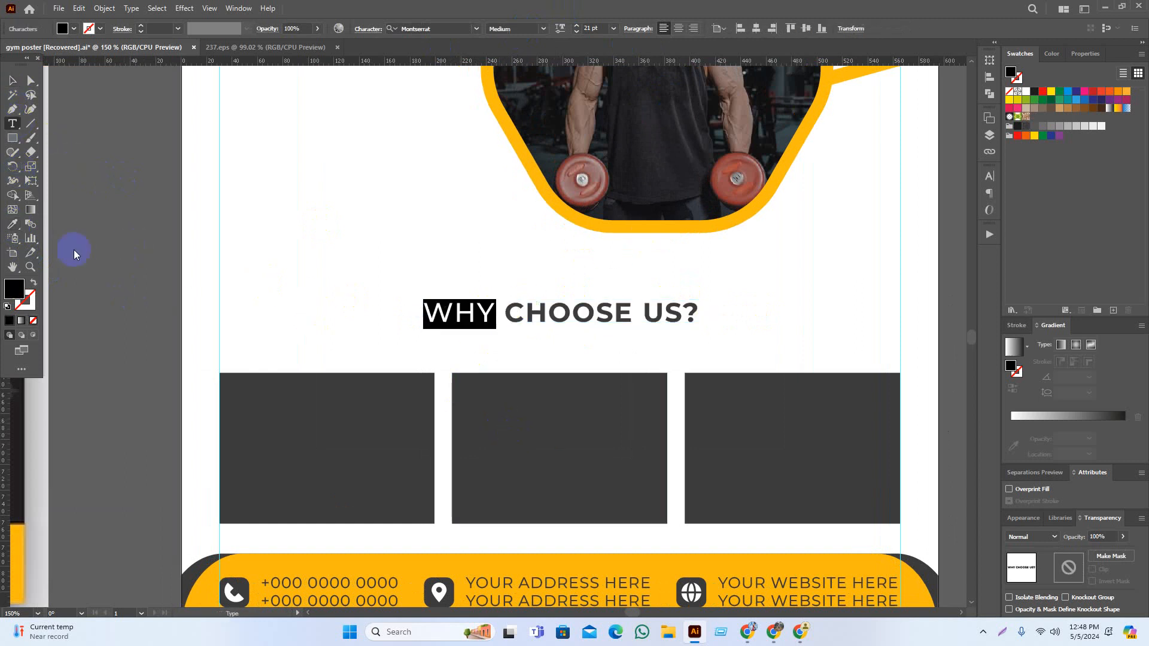
pyautogui.click(13, 225)
pyautogui.click(656, 224)
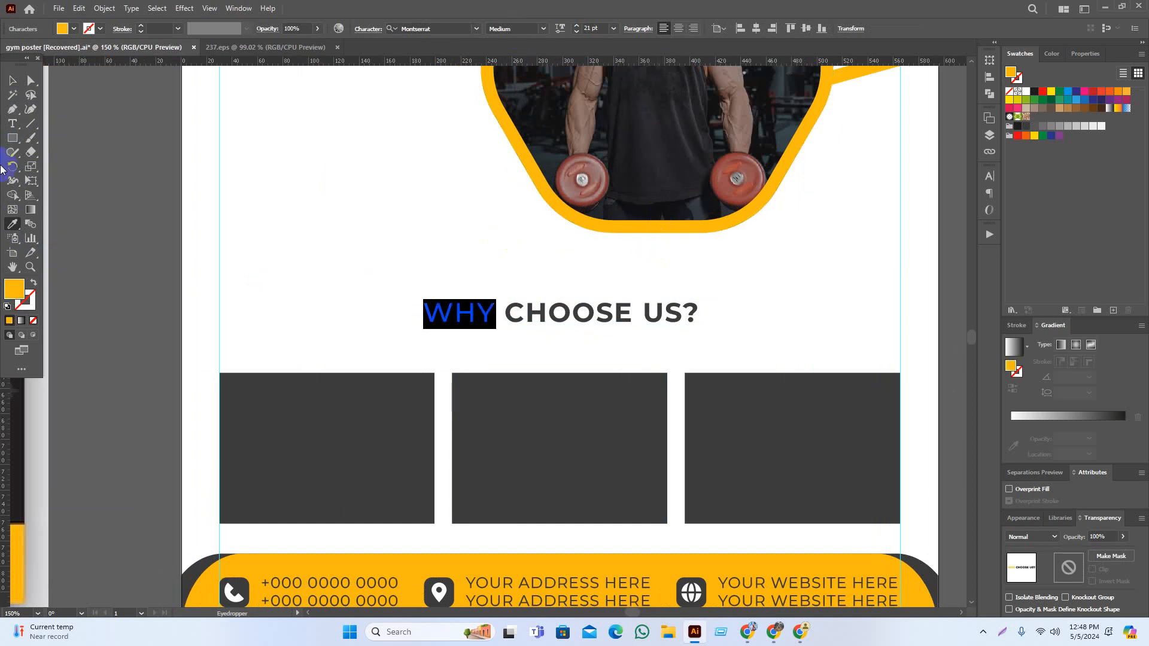
pyautogui.click(13, 81)
pyautogui.click(423, 287)
pyautogui.hotkey('ctrl', '-')
pyautogui.hotkey('ctrl', '-')
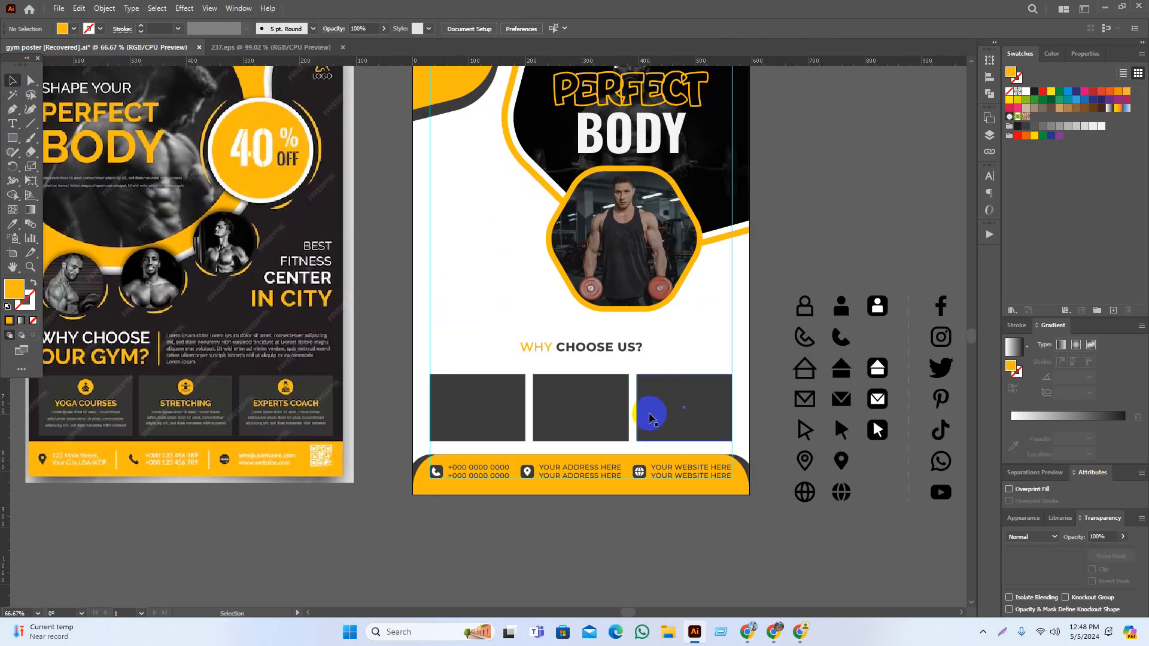
pyautogui.click(584, 400)
pyautogui.scroll(1, 591, 384)
pyautogui.scroll(1, 621, 354)
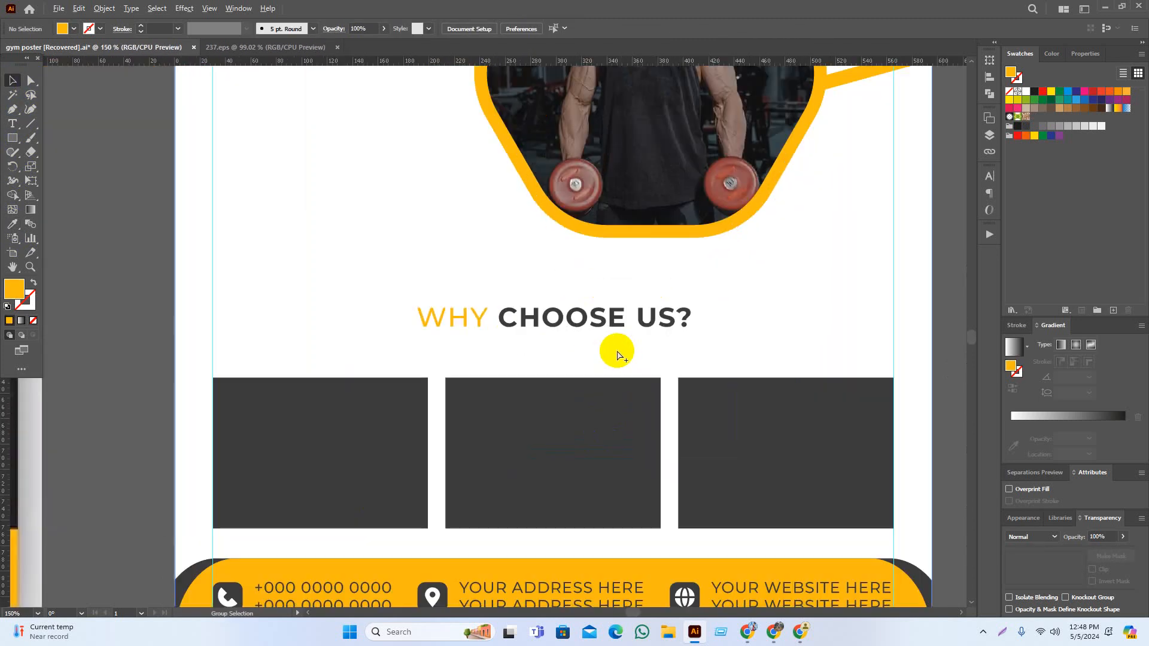
# Swap the heading colours, making "WHY" the dark grey of the boxes and "CHOOSE US?" the yellow of the hexagon frame
pyautogui.doubleClick(494, 328)
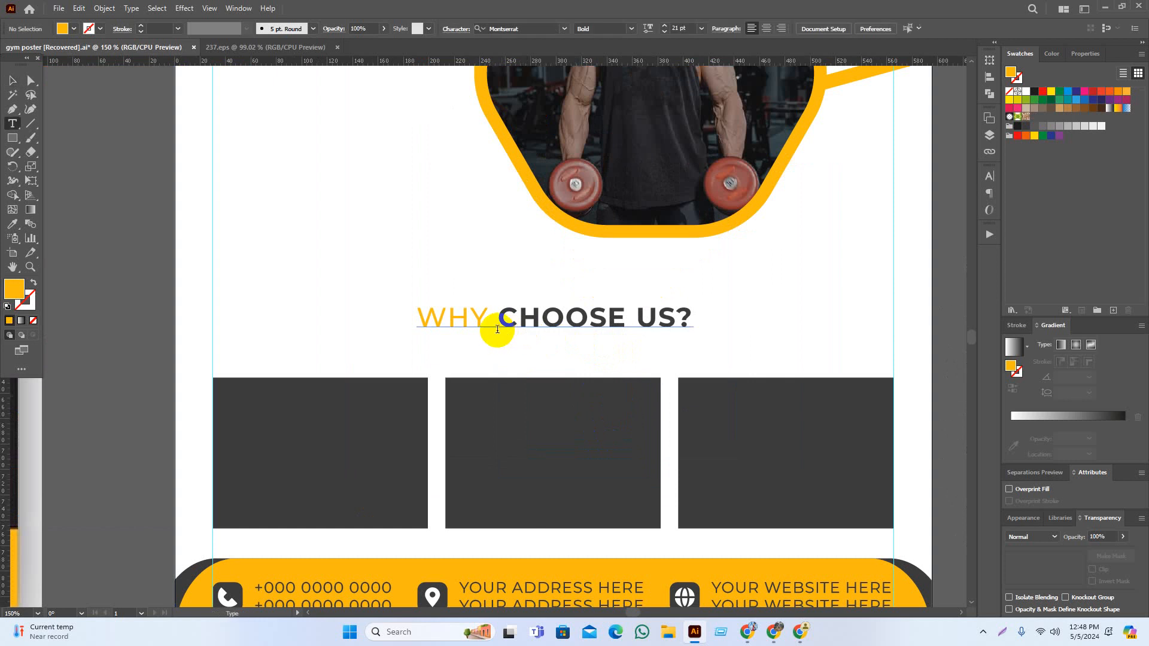
pyautogui.moveTo(492, 328); pyautogui.dragTo(375, 326)
pyautogui.click(12, 224)
pyautogui.click(246, 419)
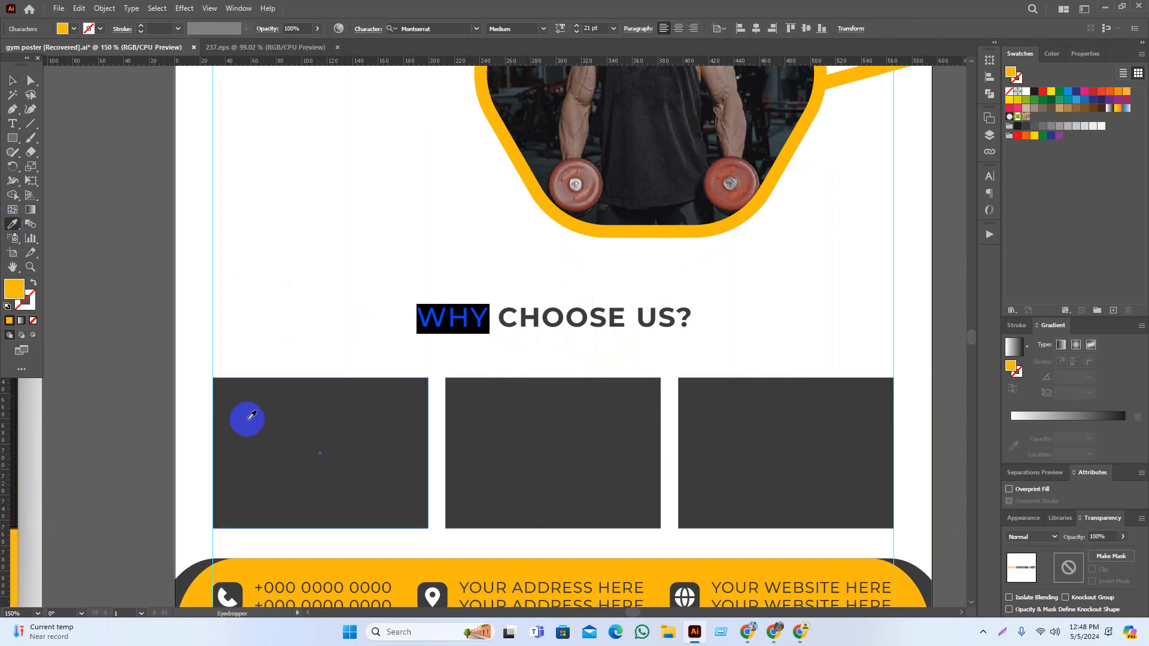
pyautogui.click(12, 124)
pyautogui.moveTo(504, 317); pyautogui.dragTo(784, 317)
pyautogui.click(12, 222)
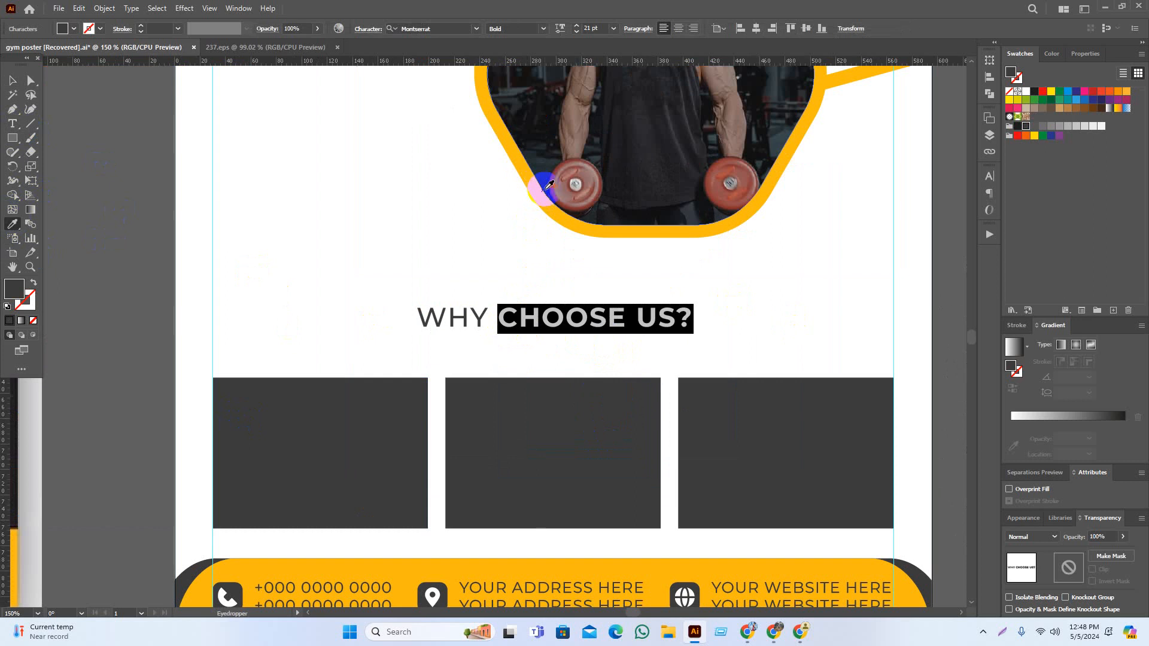
pyautogui.click(535, 216)
pyautogui.click(13, 80)
pyautogui.click(245, 235)
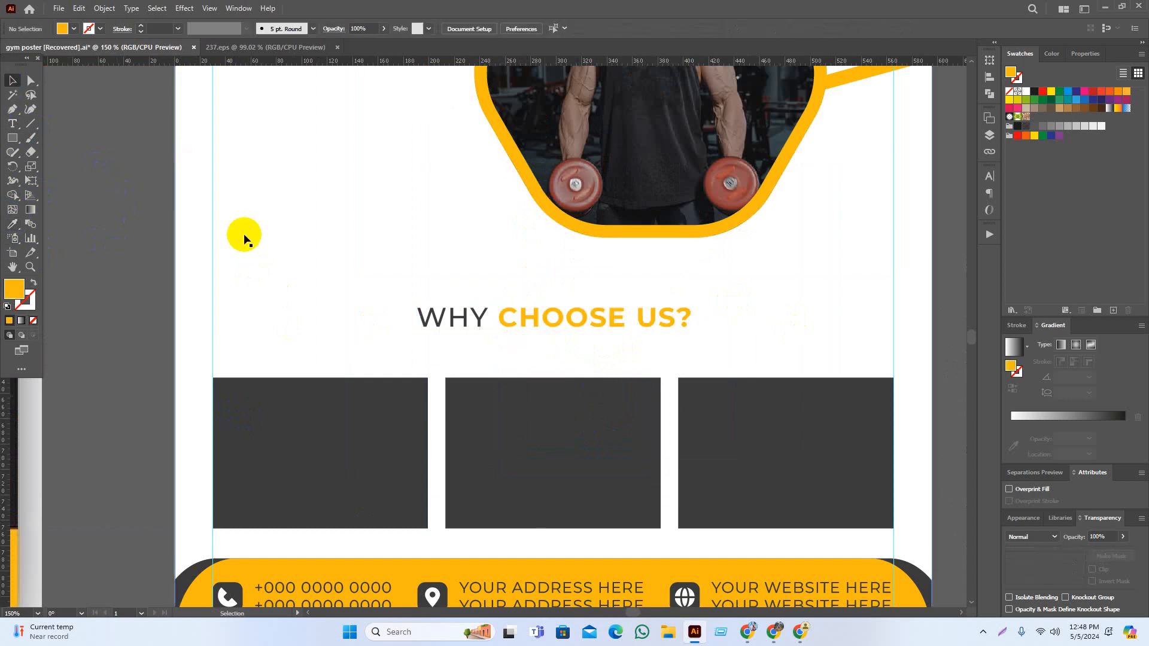
# Centre the "WHY CHOOSE US?" heading horizontally on the artboard
pyautogui.scroll(-3, 485, 350)
pyautogui.scroll(1, 481, 359)
pyautogui.scroll(1, 482, 362)
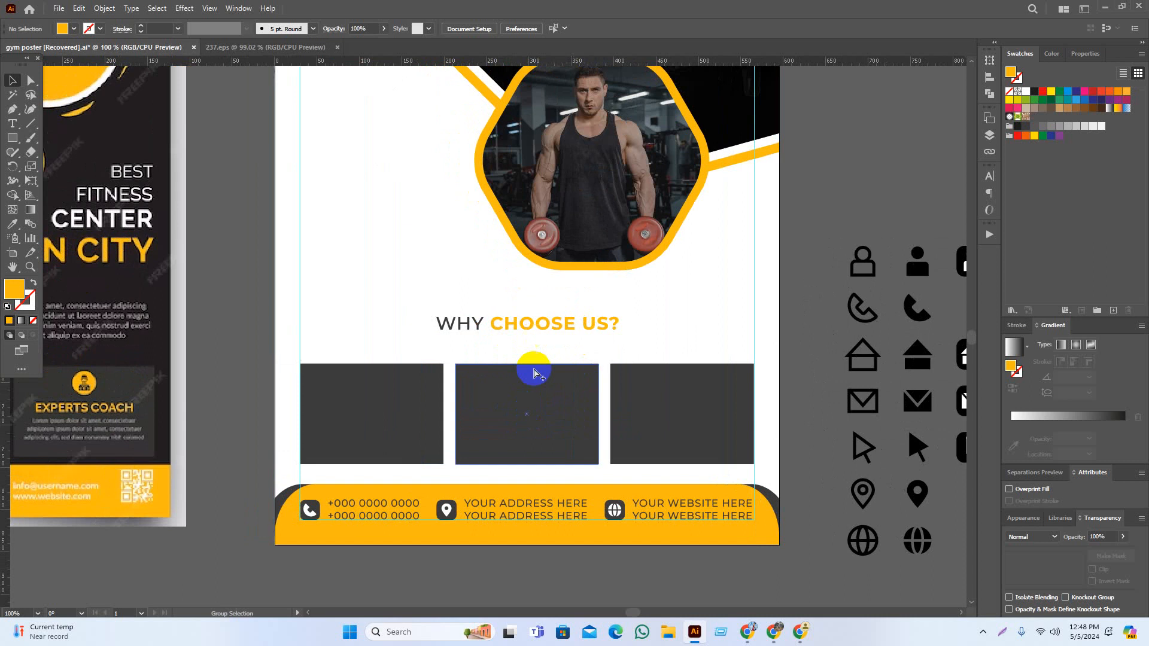
pyautogui.scroll(1, 563, 346)
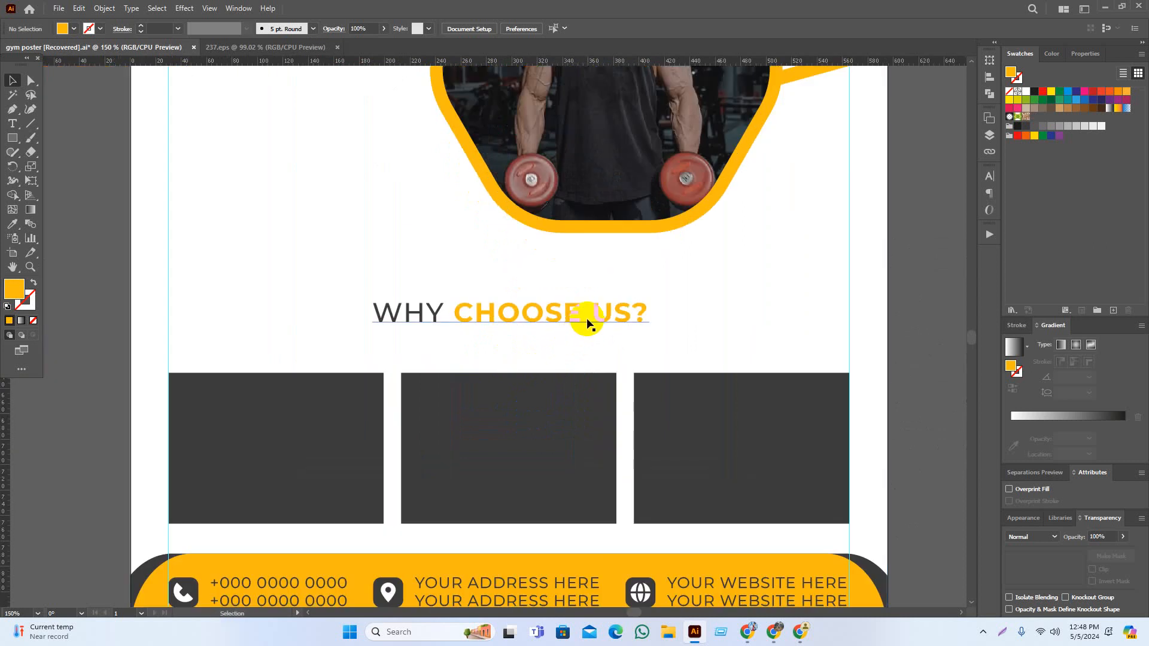
pyautogui.scroll(-1, 601, 326)
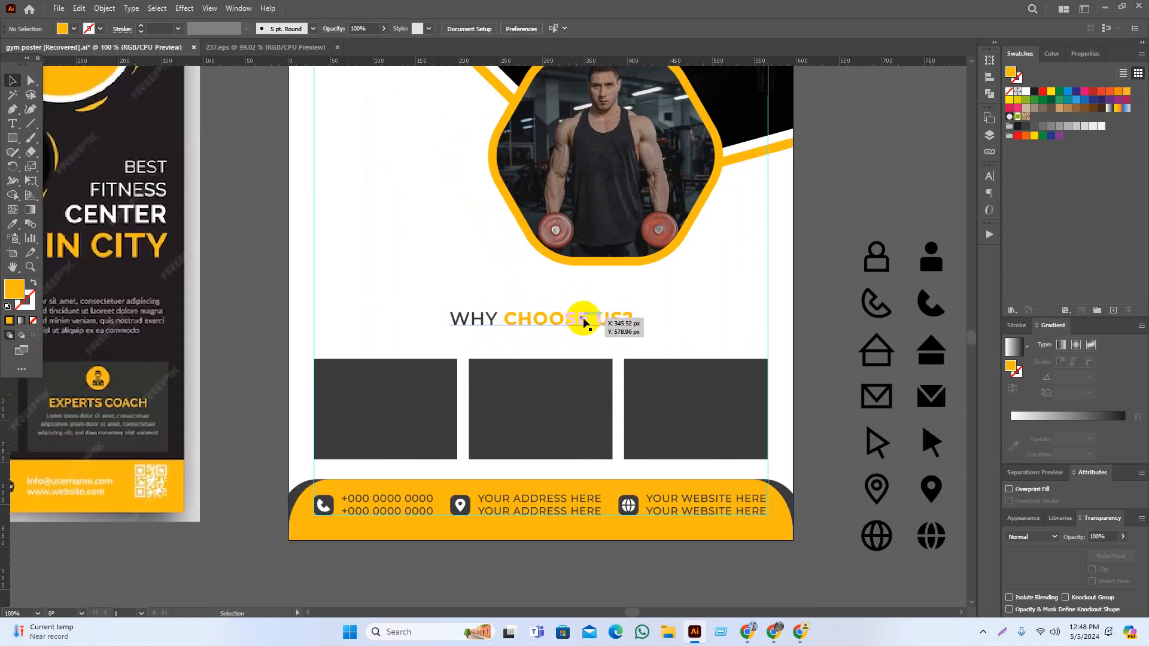
pyautogui.click(585, 324)
pyautogui.click(766, 30)
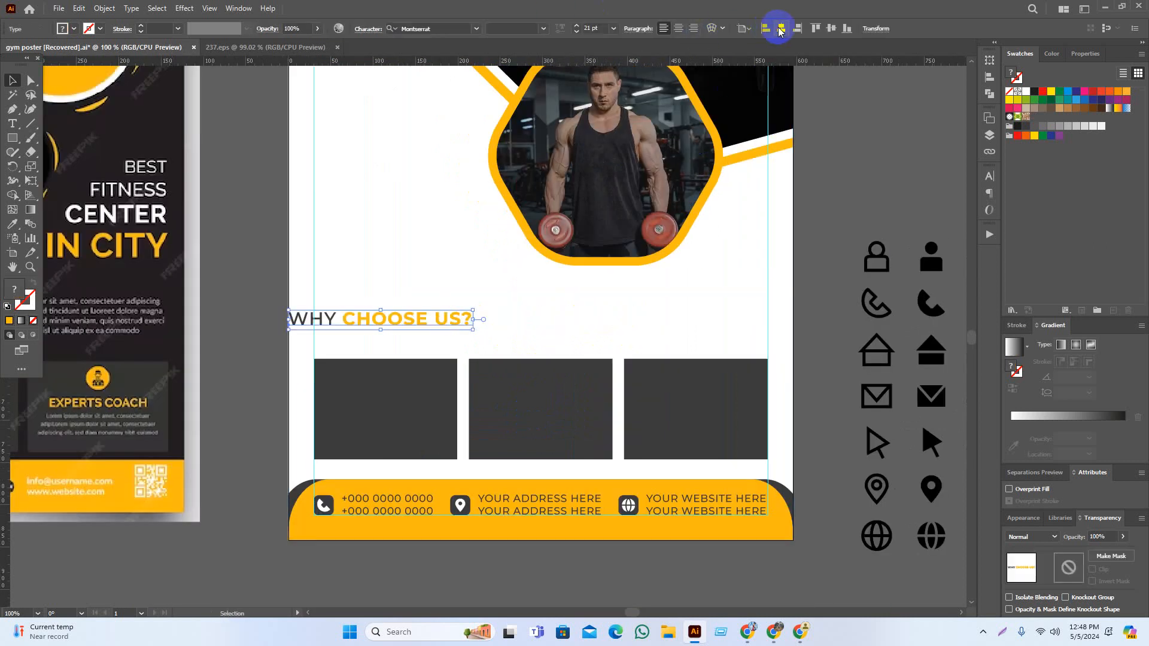
pyautogui.click(780, 30)
pyautogui.click(845, 200)
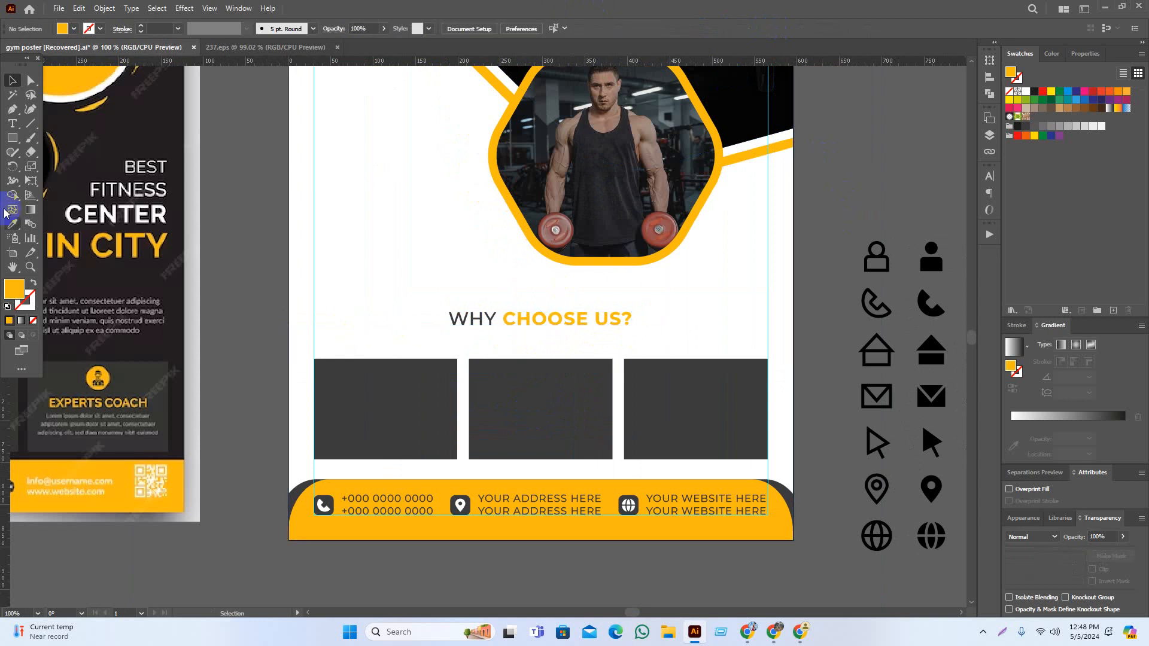
# Draw a yellow rounded rectangle about 241 × 41 px with 12 px corners over the heading and send it behind the text
pyautogui.moveTo(4, 136); pyautogui.dragTo(59, 152)
pyautogui.hotkey('ctrl', '+')
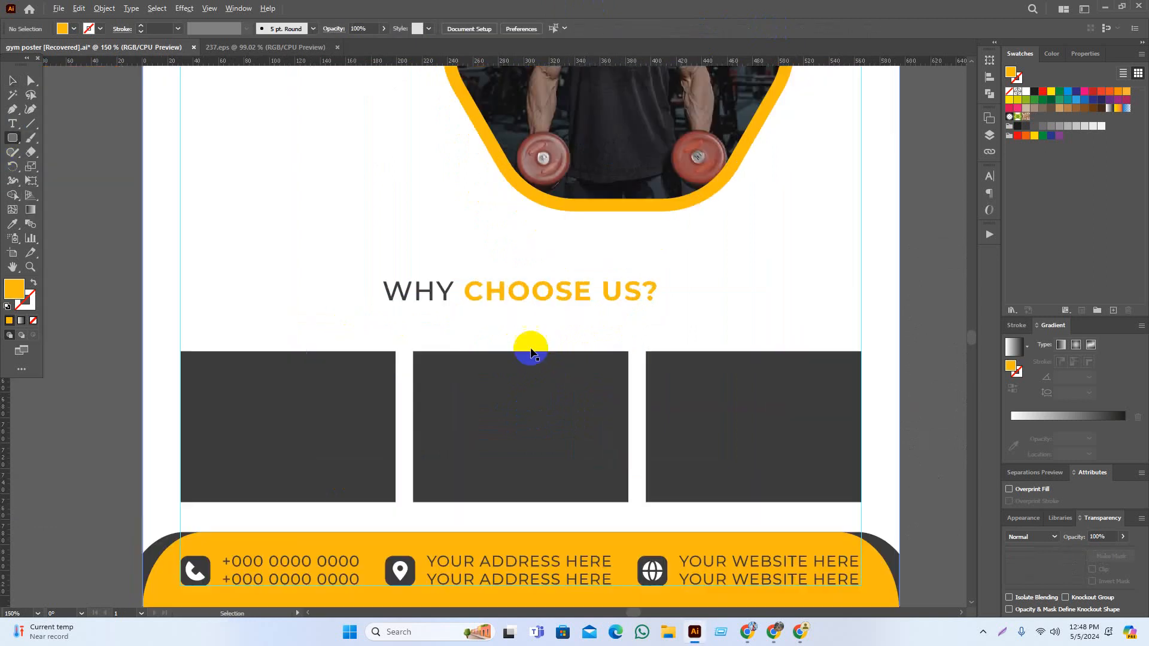
pyautogui.moveTo(366, 264)
pyautogui.mouseDown()
pyautogui.moveTo(646, 321)
pyautogui.moveTo(671, 315)
pyautogui.mouseUp()
pyautogui.press('v')
pyautogui.hotkey('ctrl', '+')
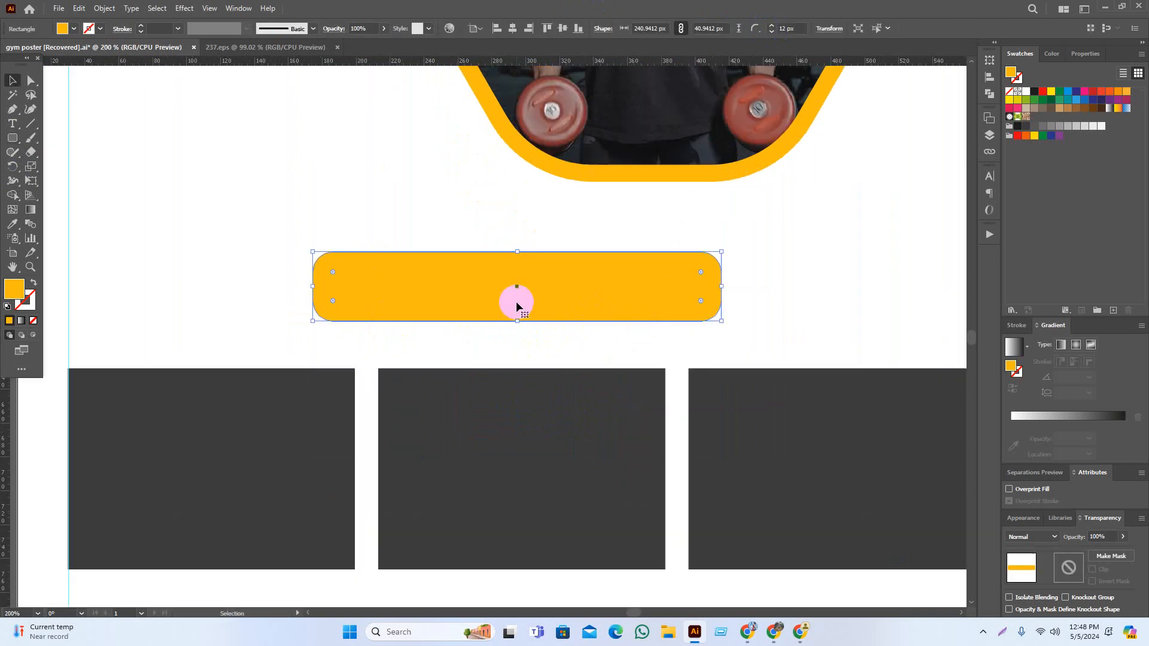
pyautogui.hotkey('ctrl', 'shift', '[')
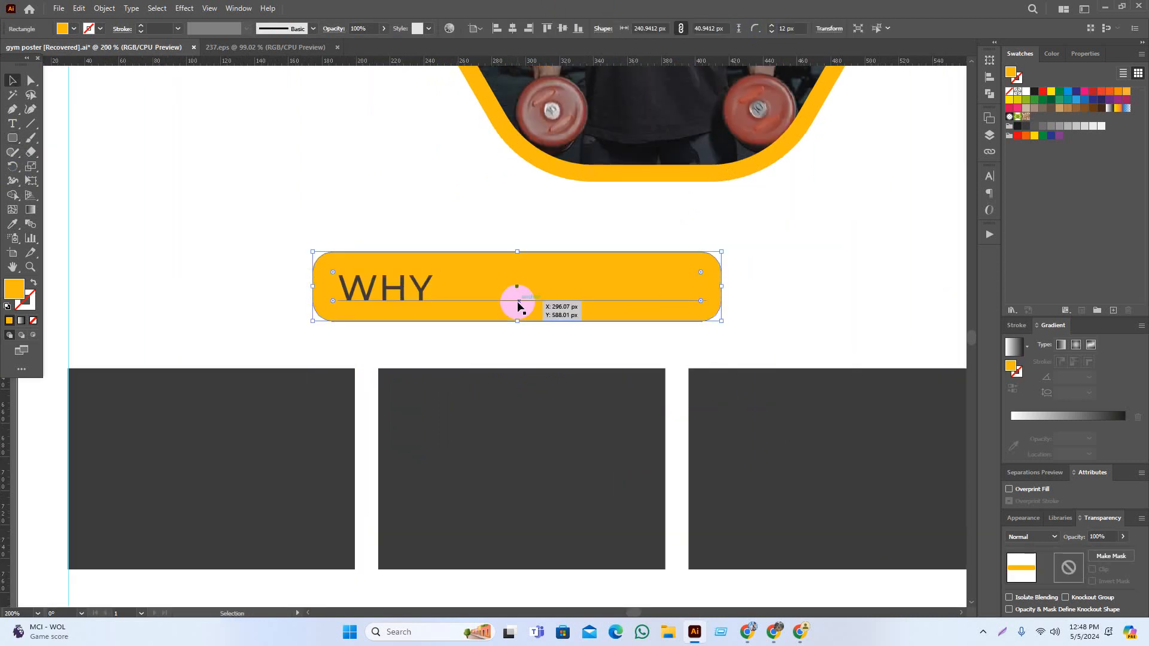
pyautogui.click(413, 210)
pyautogui.moveTo(461, 265); pyautogui.dragTo(480, 272)
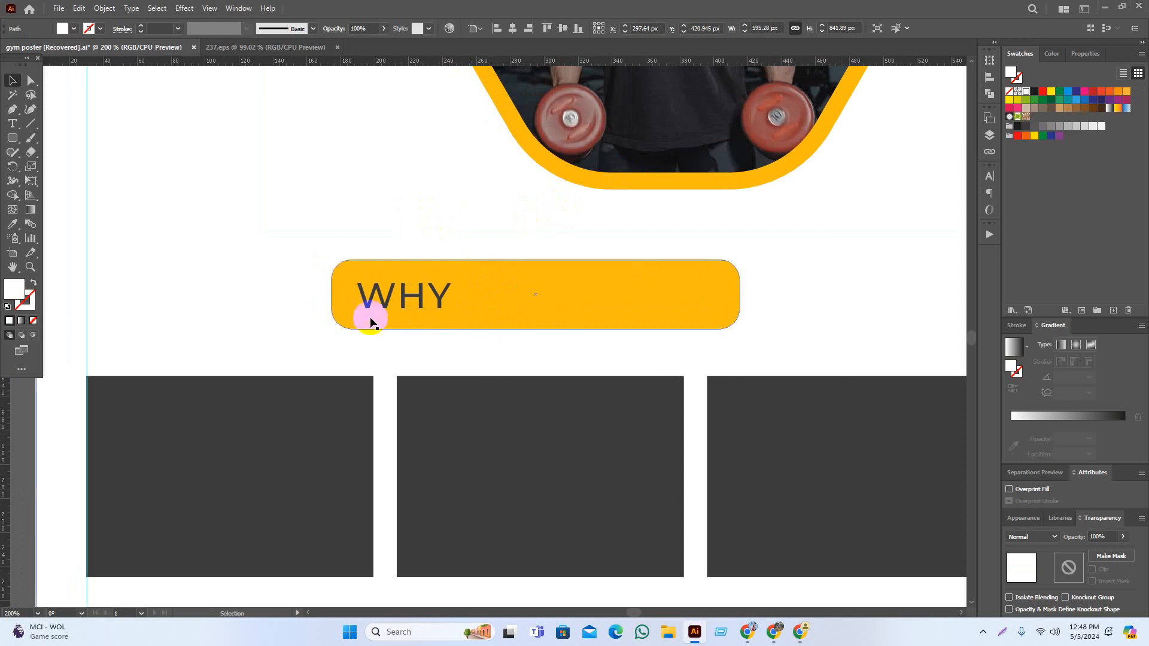
# Round the corners of the yellow heading rectangle further, to a radius of about 17.4 px
pyautogui.click(342, 299)
pyautogui.hotkey('ctrl', '-')
pyautogui.hotkey('ctrl', '-')
pyautogui.scroll(1, 553, 324)
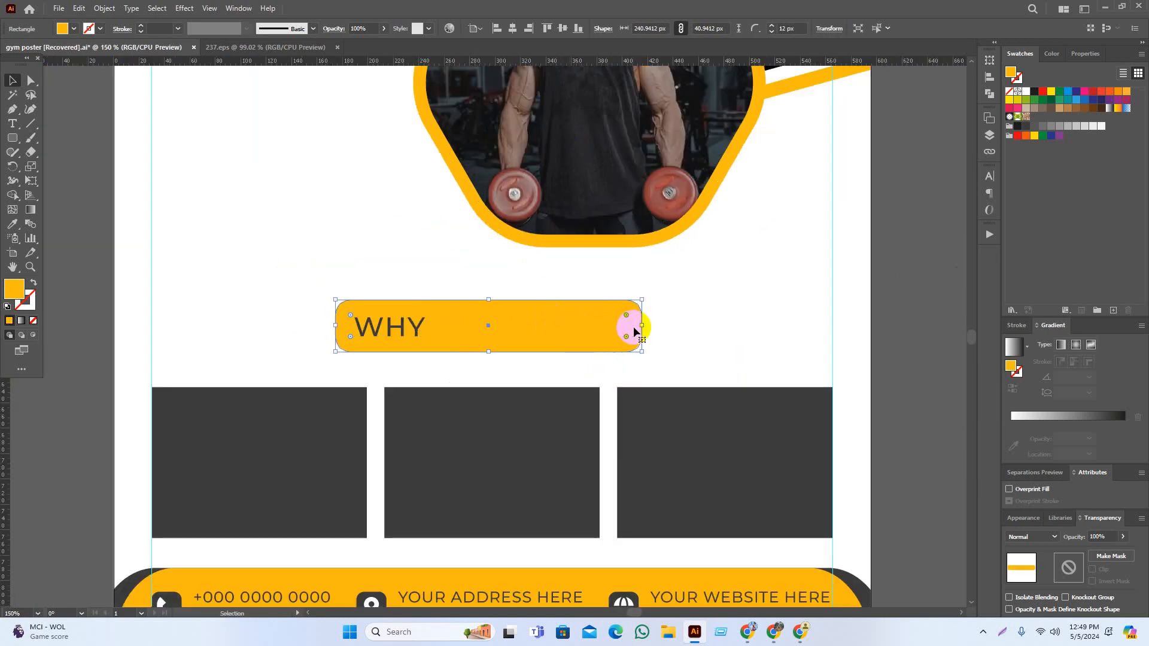
pyautogui.moveTo(641, 329); pyautogui.dragTo(436, 334)
pyautogui.scroll(1, 435, 333)
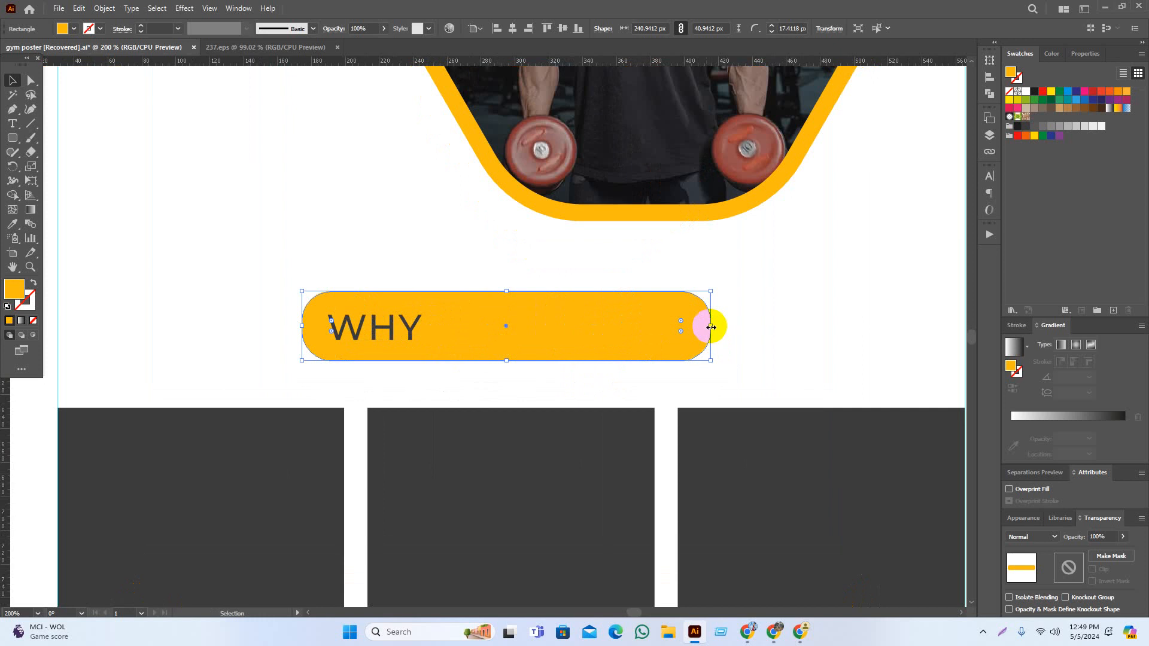
# Recolour the whole "WHY CHOOSE US?" heading with the dark grey sampled from the feature boxes
pyautogui.click(389, 326)
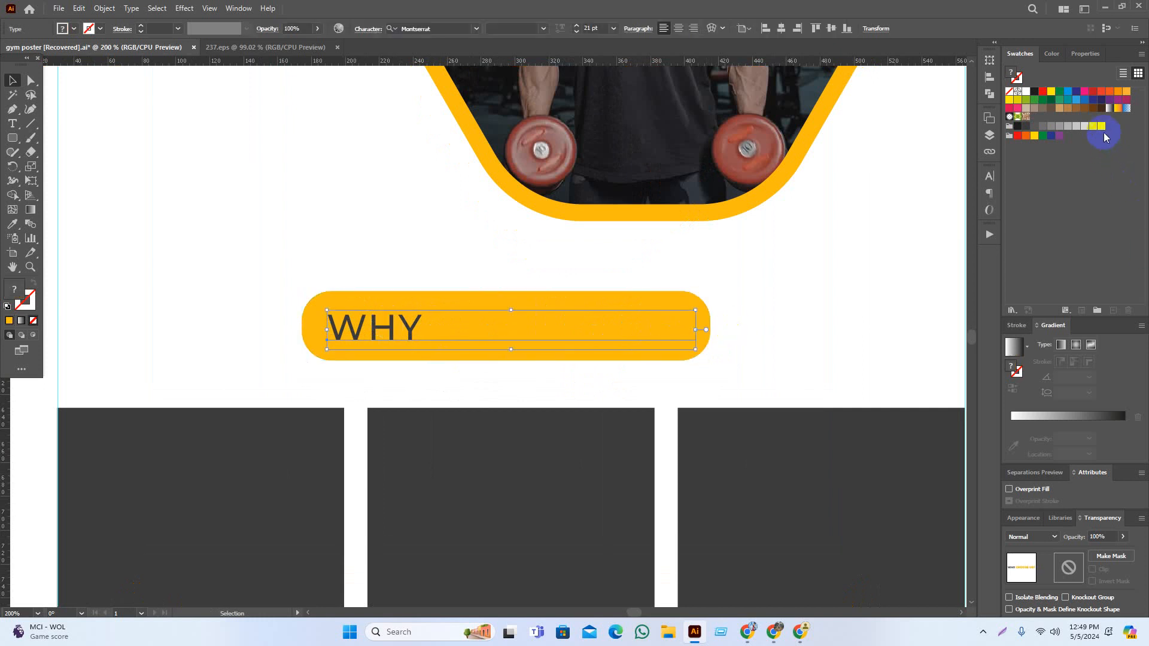
pyautogui.press('i')
pyautogui.click(454, 508)
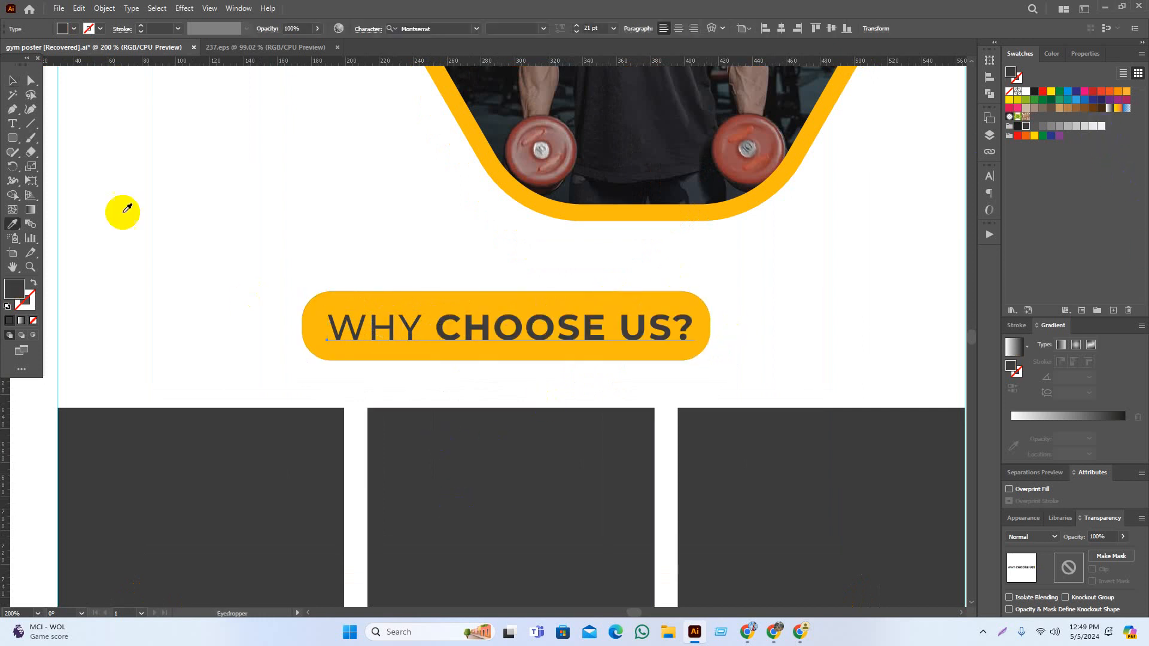
pyautogui.click(12, 80)
pyautogui.click(140, 176)
pyautogui.scroll(-4, 464, 344)
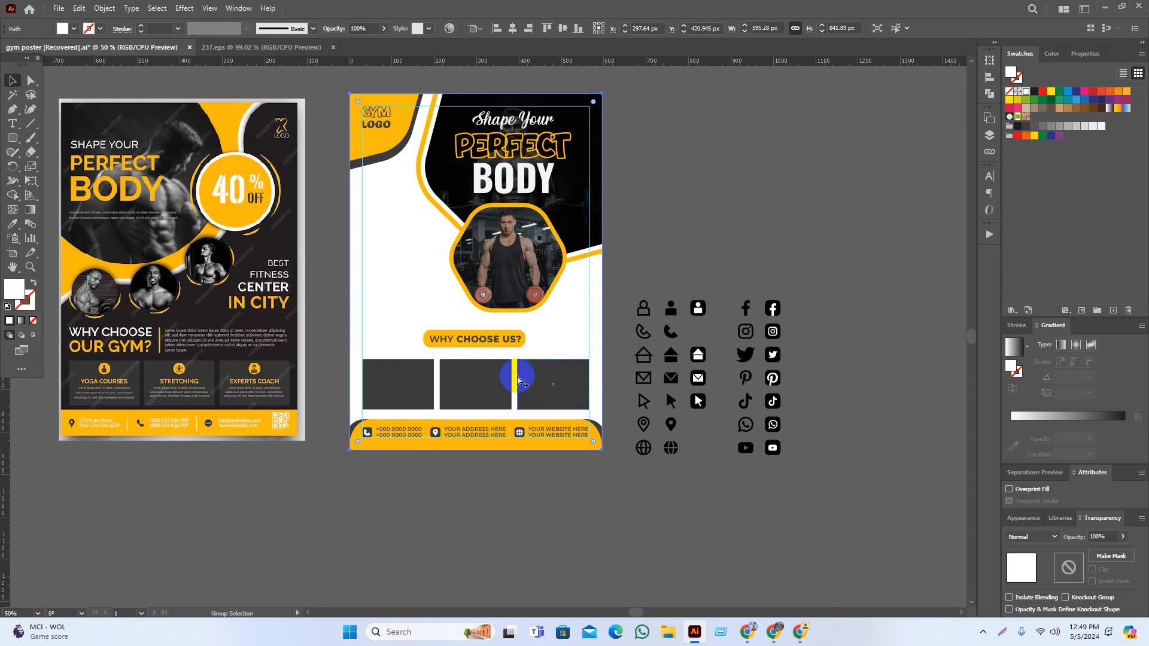
pyautogui.scroll(1, 417, 348)
pyautogui.scroll(3, 484, 339)
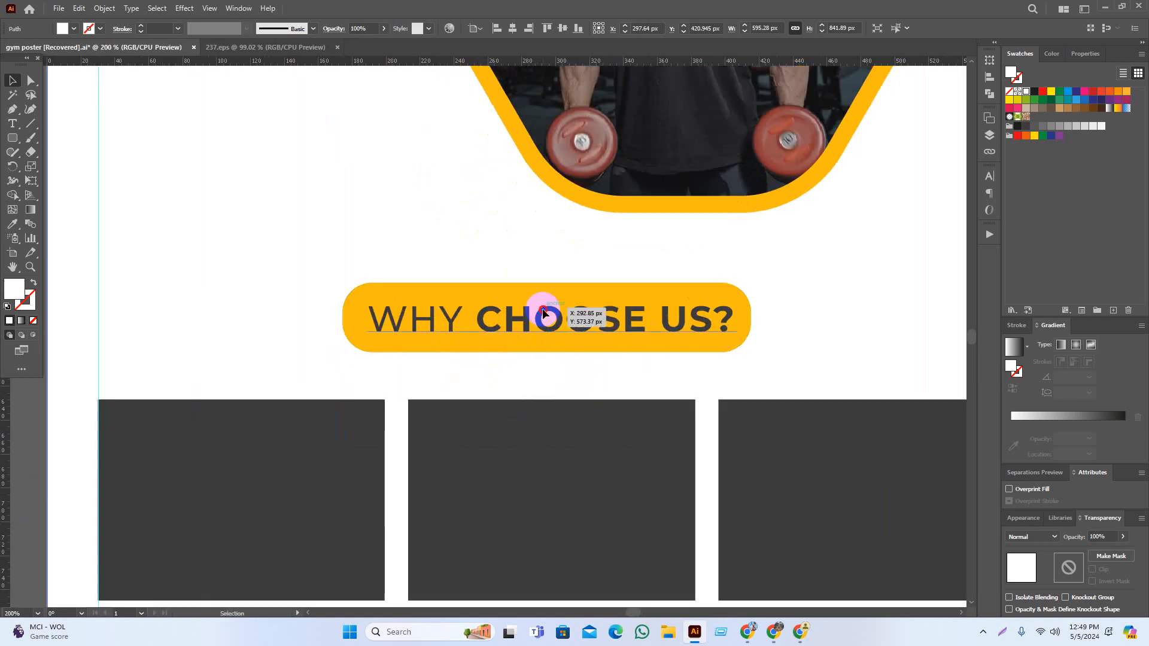
# Try a near-white swatch as the fill of the heading text and undo the colour change
pyautogui.click(544, 311)
pyautogui.click(1099, 130)
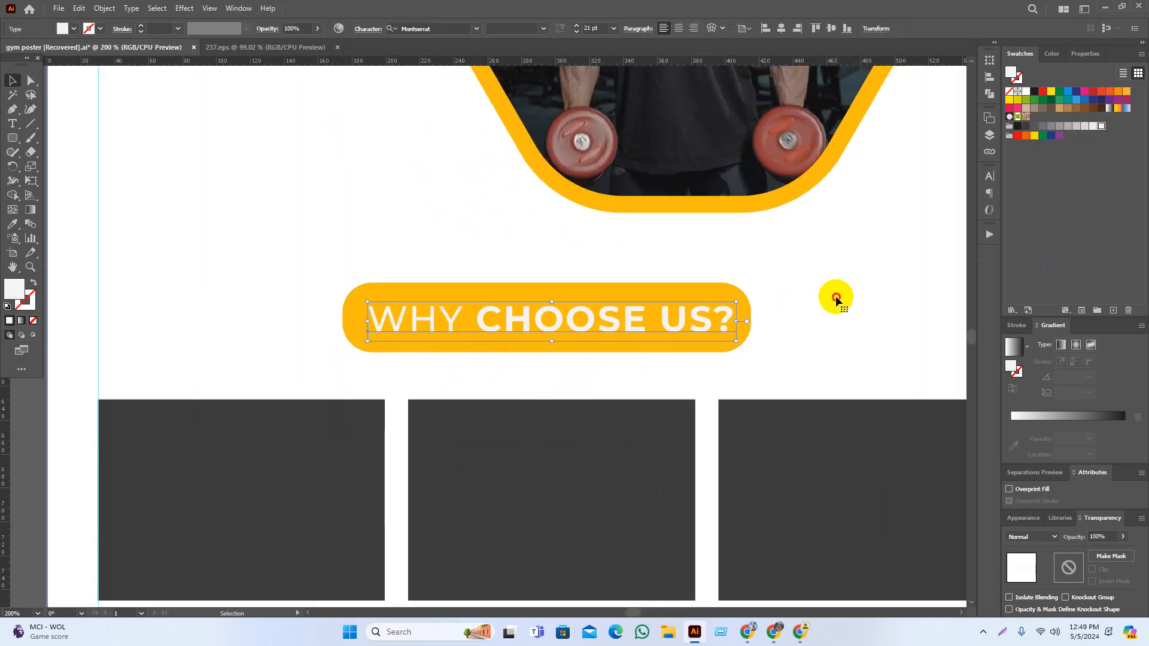
pyautogui.scroll(-4, 769, 419)
pyautogui.click(768, 429)
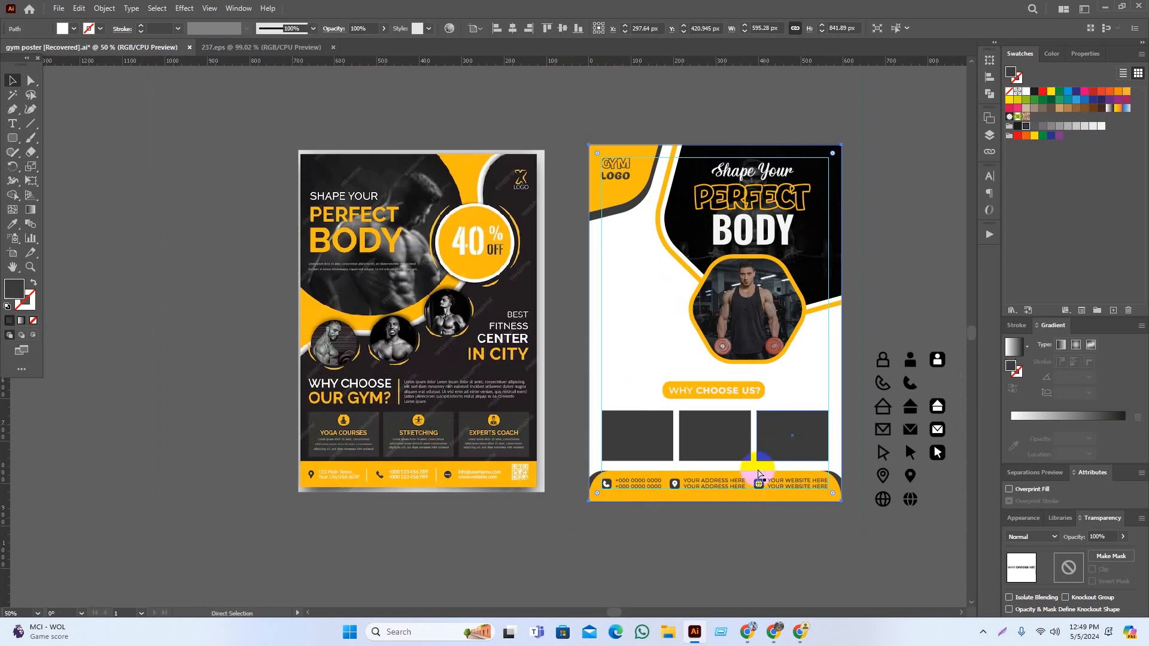
pyautogui.hotkey('ctrl', 'z')
pyautogui.click(759, 566)
pyautogui.moveTo(752, 537); pyautogui.dragTo(644, 553)
# Shrink the yellow rounded rectangle around the heading to about 232 × 35 px
pyautogui.scroll(2, 628, 425)
pyautogui.scroll(3, 637, 424)
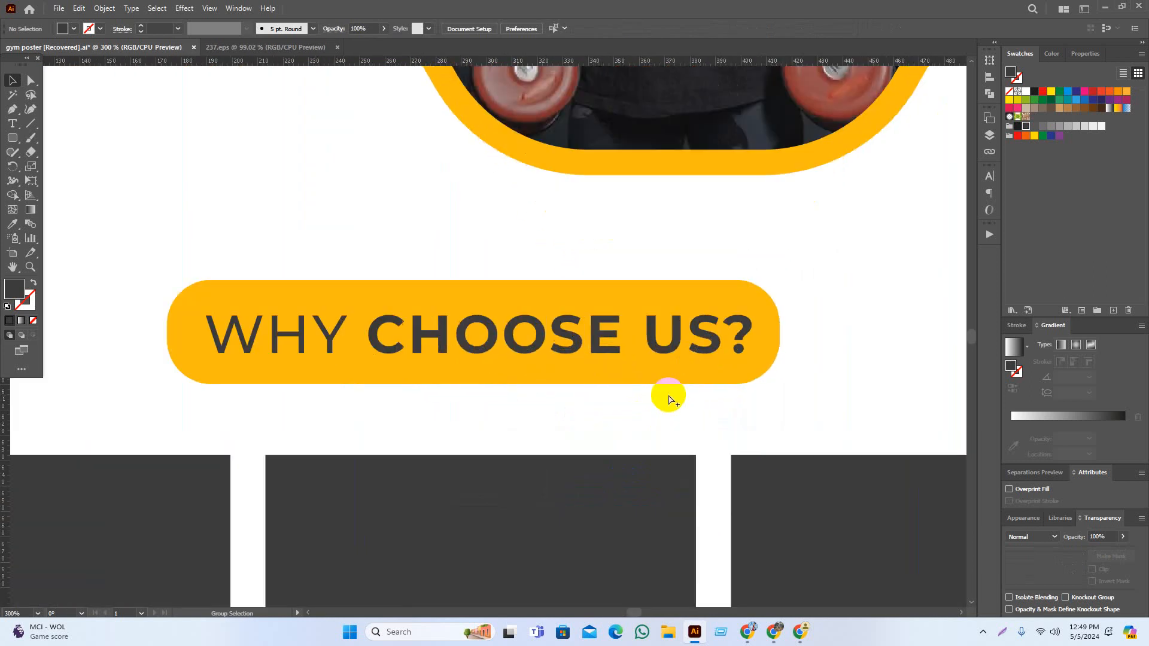
pyautogui.click(763, 365)
pyautogui.moveTo(778, 335); pyautogui.dragTo(768, 334)
pyautogui.moveTo(476, 385); pyautogui.dragTo(473, 361)
pyautogui.moveTo(438, 418); pyautogui.dragTo(459, 415)
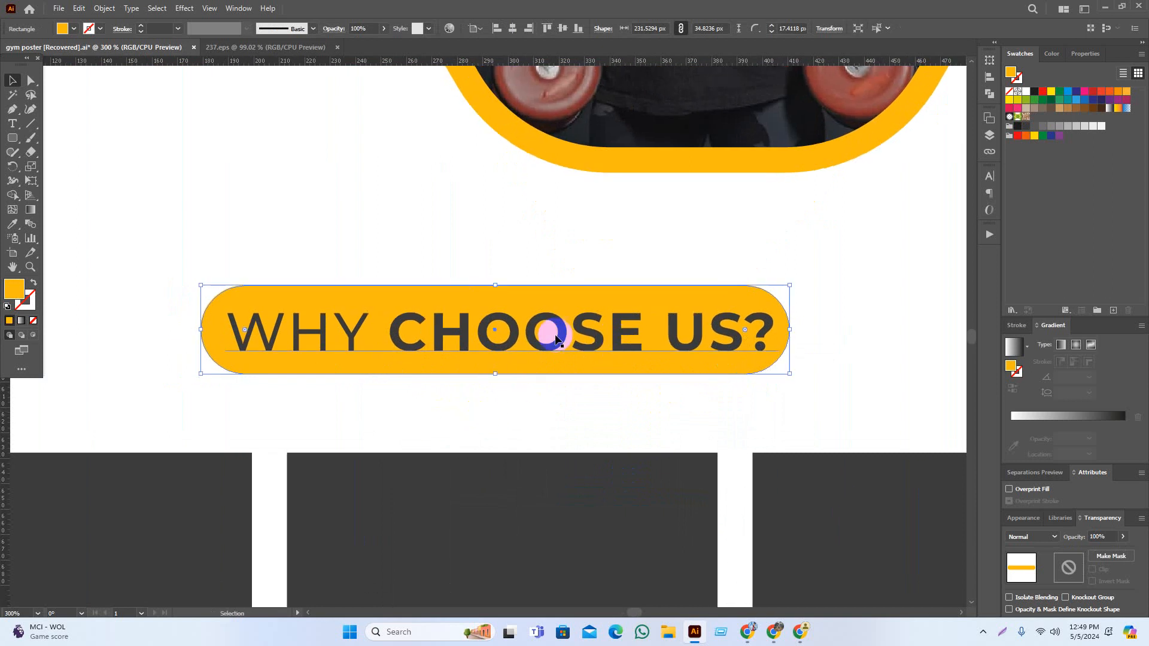
# Align the heading text and its yellow rectangle on their horizontal centres and group them
pyautogui.keyDown('shift'); pyautogui.click(551, 333); pyautogui.keyUp('shift')
pyautogui.click(402, 28)
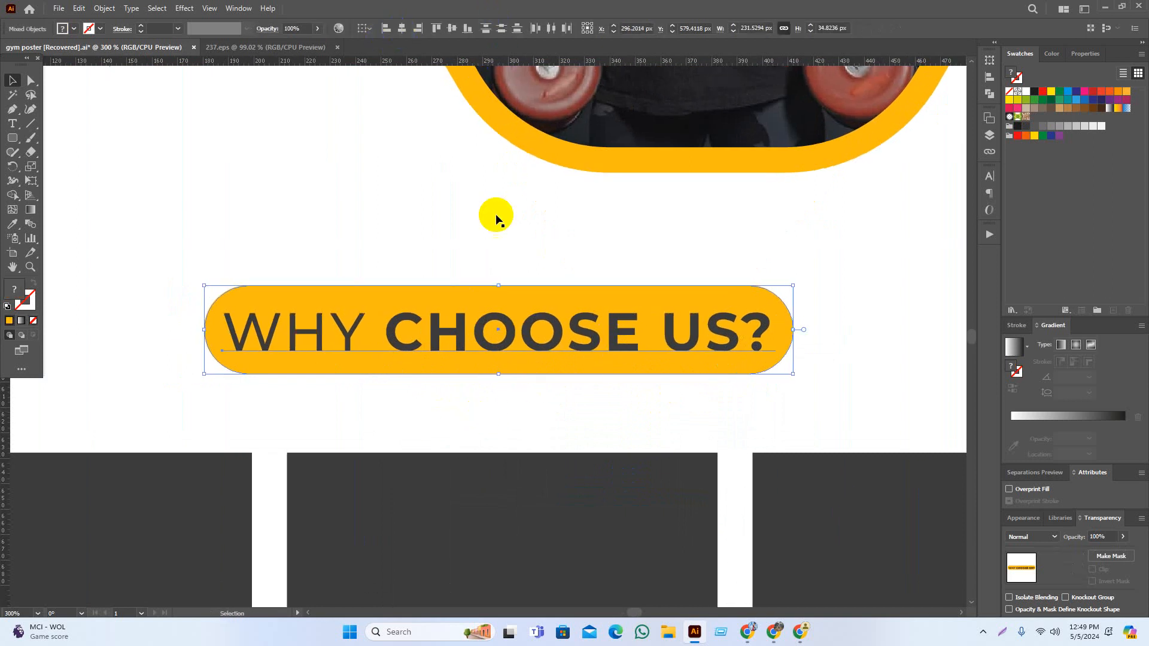
pyautogui.hotkey('ctrl', 'g')
pyautogui.click(472, 419)
pyautogui.moveTo(538, 407); pyautogui.dragTo(565, 406)
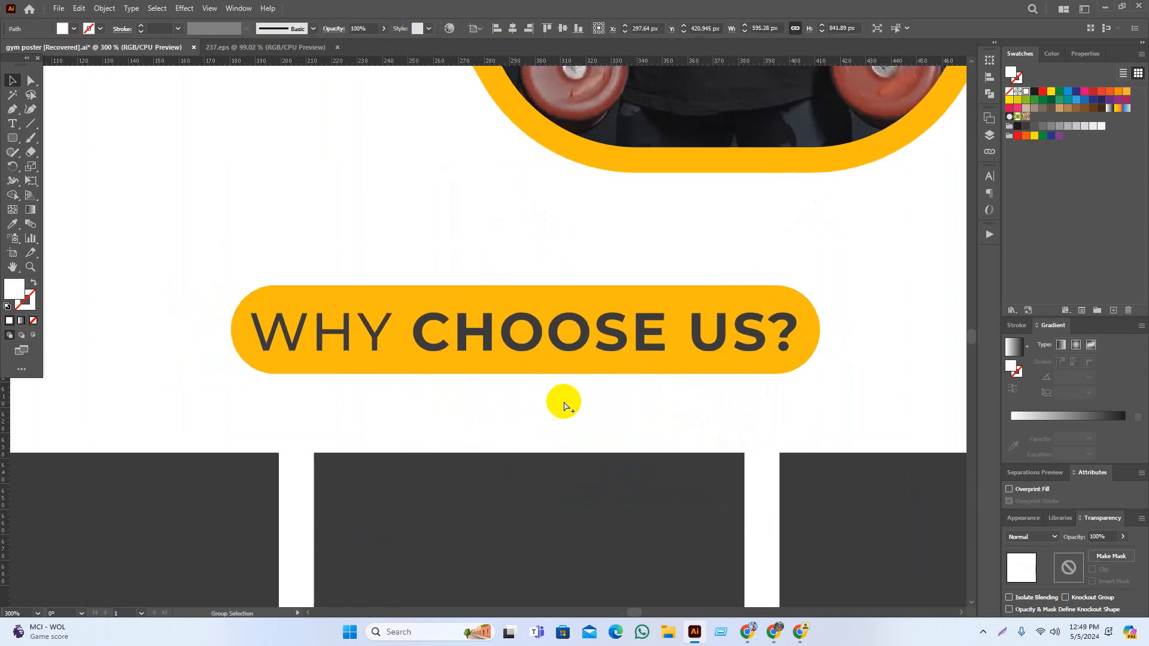
pyautogui.scroll(-3, 644, 395)
pyautogui.moveTo(663, 401); pyautogui.dragTo(665, 386)
pyautogui.moveTo(677, 378); pyautogui.dragTo(678, 370)
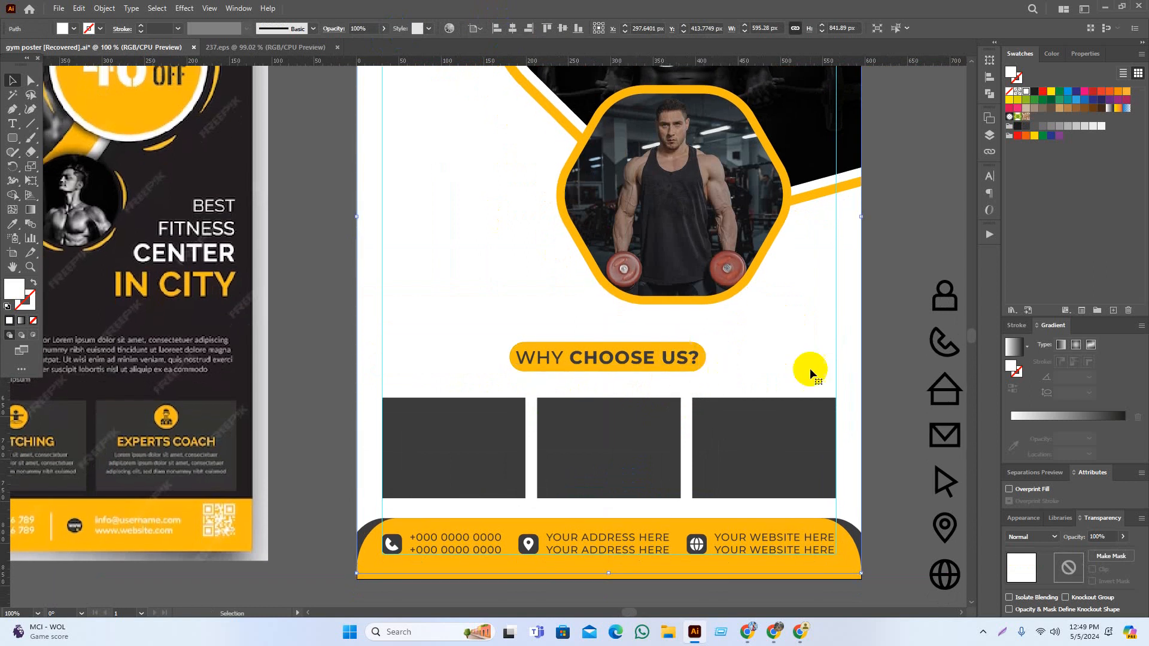
pyautogui.moveTo(801, 363); pyautogui.dragTo(788, 351)
pyautogui.scroll(1, 665, 358)
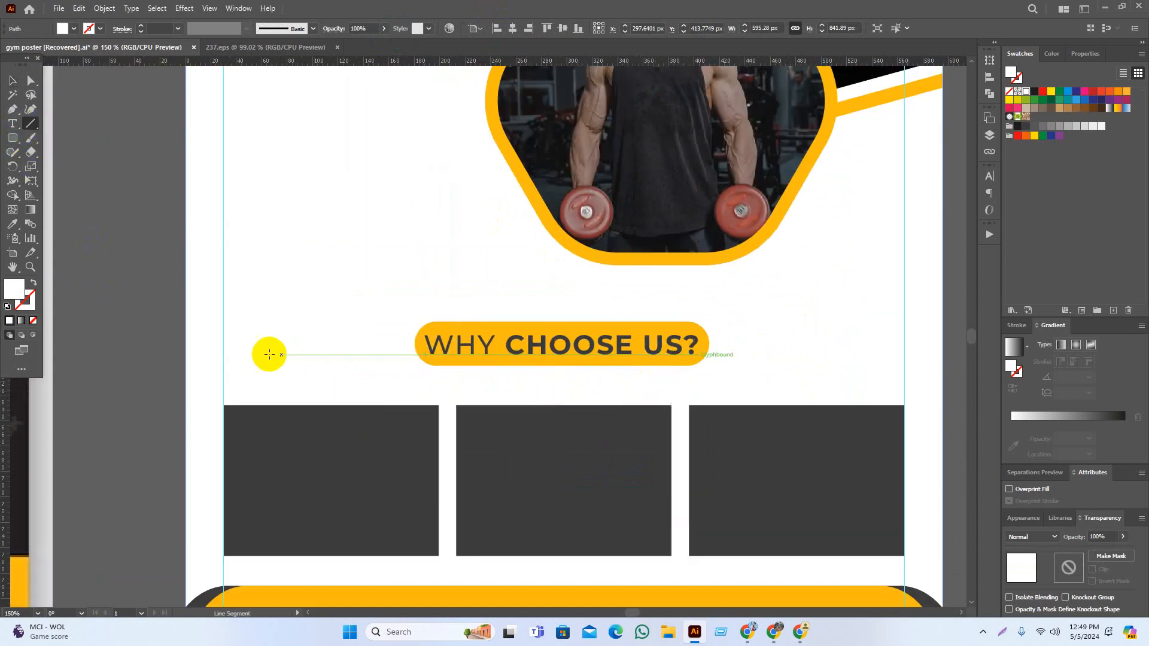
# Draw a horizontal line about 142 px long between the page guide and the heading badge, with a 2 pt stroke
pyautogui.moveTo(224, 346); pyautogui.dragTo(403, 351)
pyautogui.press('v')
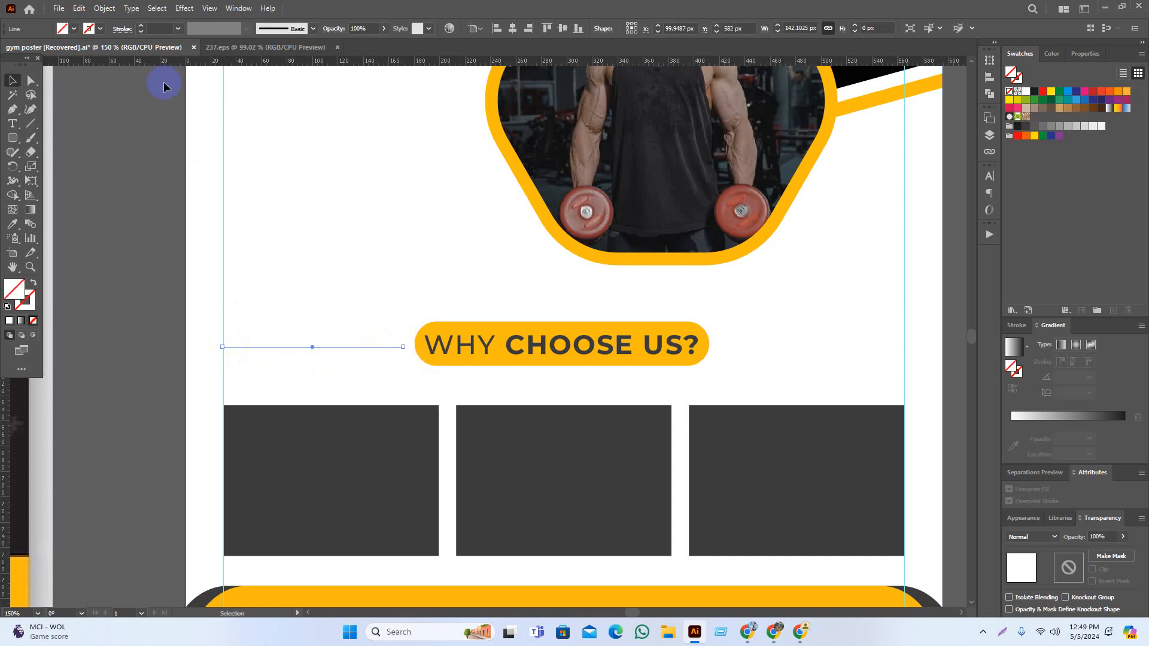
pyautogui.scroll(2, 156, 29)
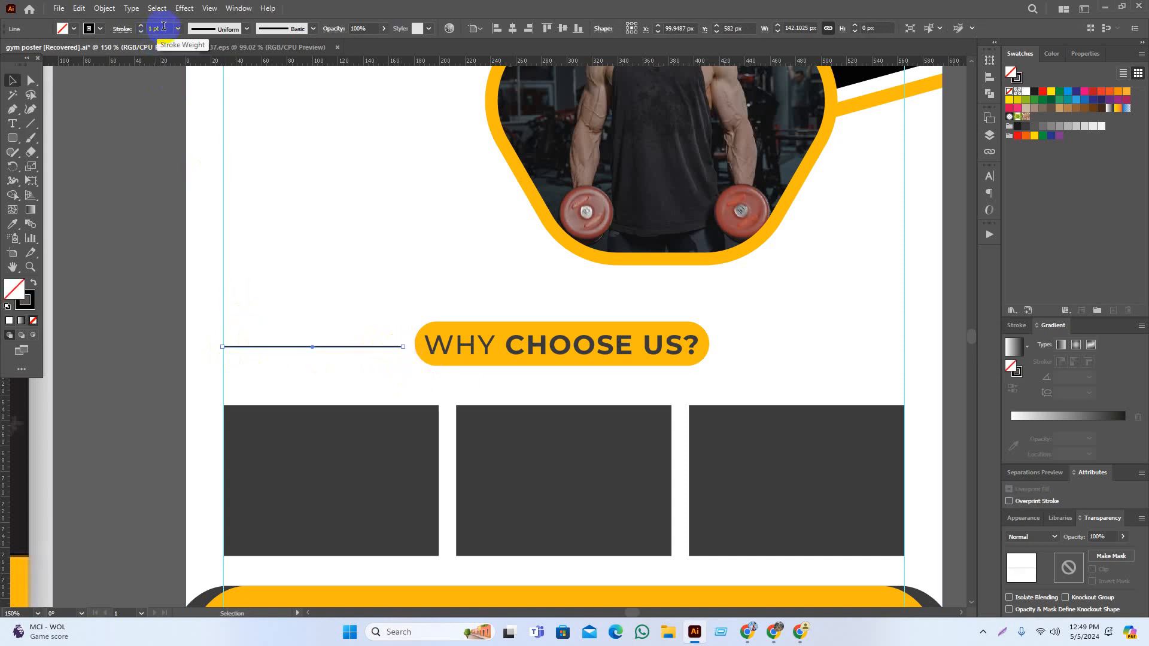
pyautogui.scroll(-1, 168, 36)
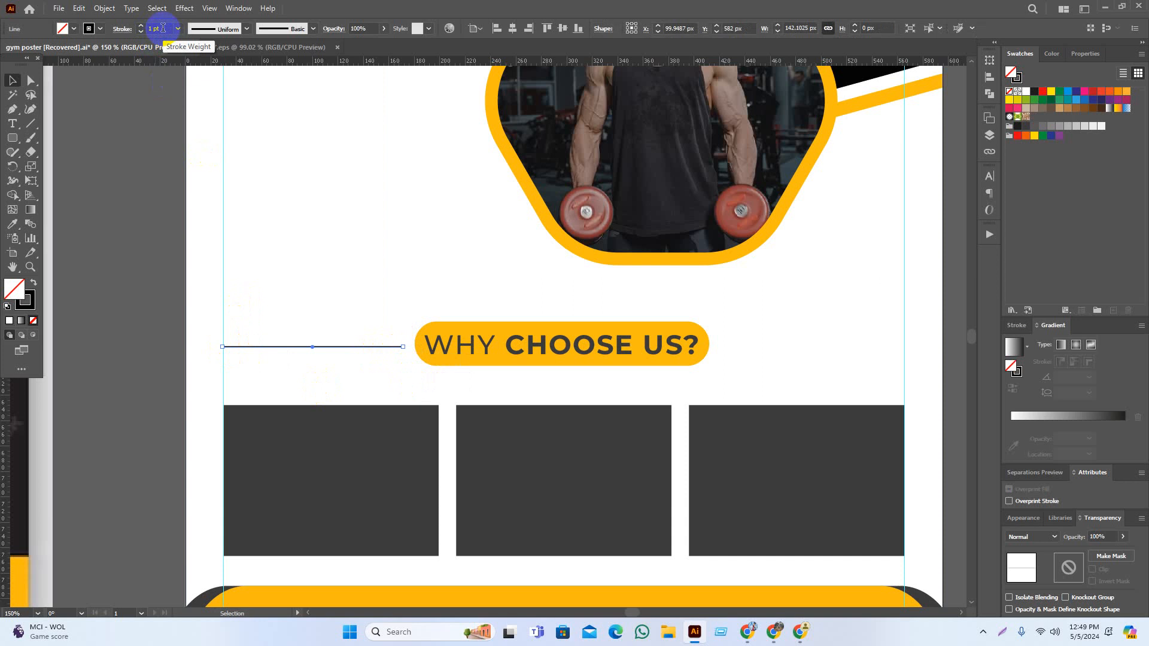
pyautogui.click(134, 246)
# Expand the line into a filled shape and place a level copy on the other side of the heading badge
pyautogui.click(290, 346)
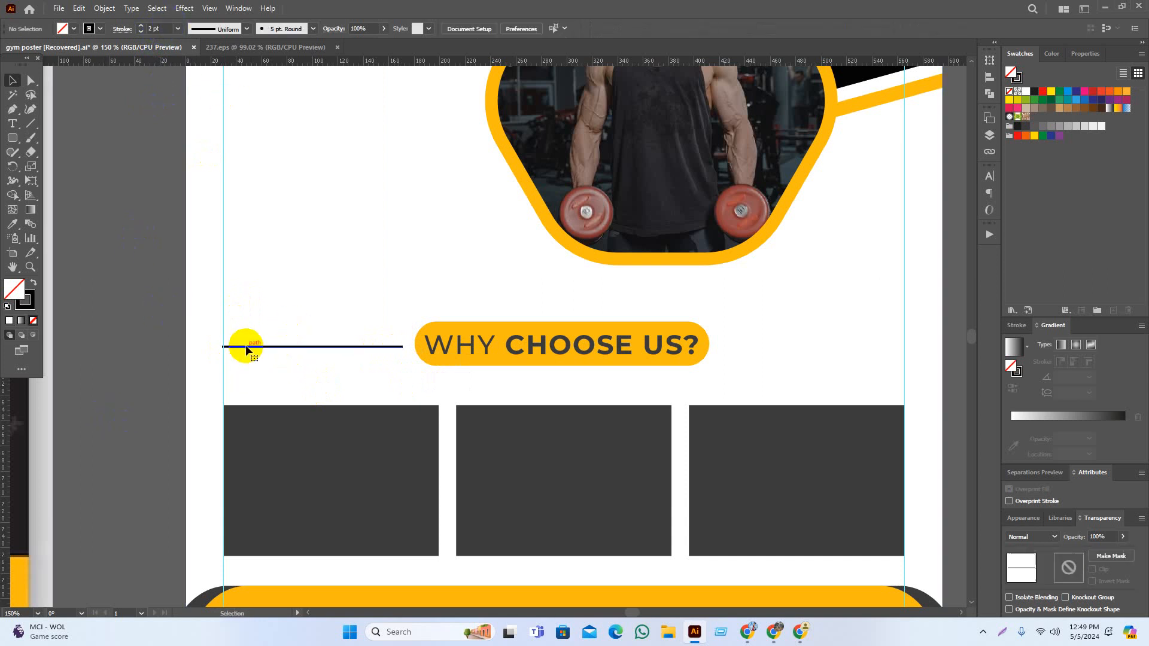
pyautogui.click(104, 9)
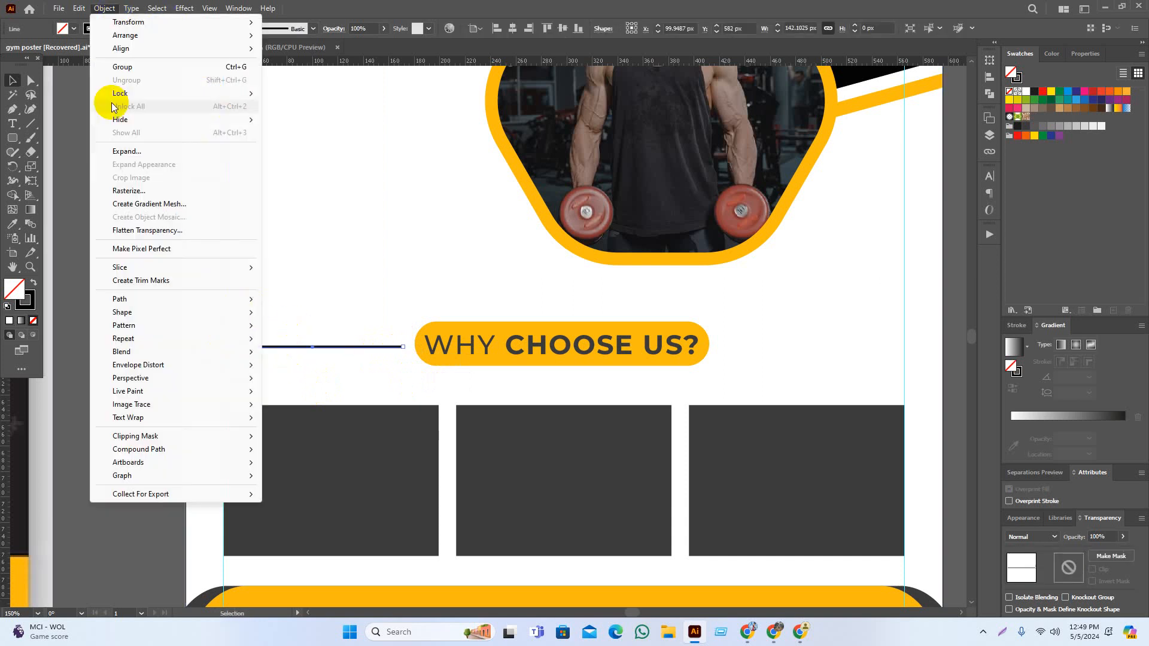
pyautogui.click(129, 152)
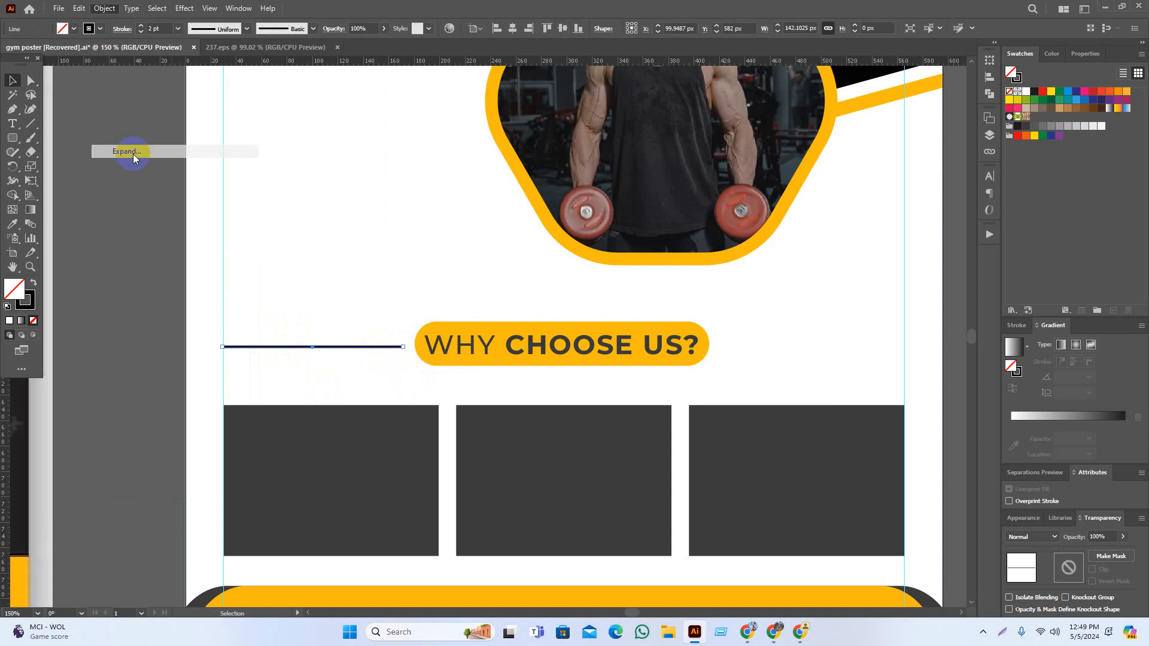
pyautogui.moveTo(290, 349); pyautogui.dragTo(784, 360)
# Recolour both divider lines with a dark grey swatch and centre them together horizontally on the page
pyautogui.keyDown('shift'); pyautogui.click(401, 353); pyautogui.keyUp('shift')
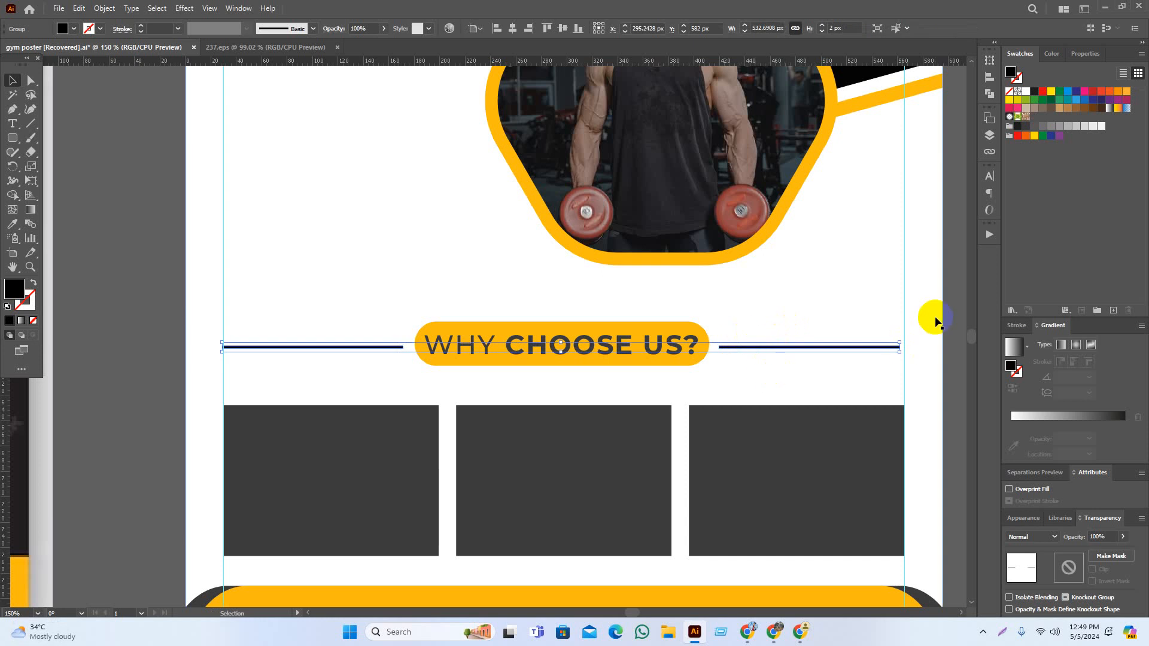
pyautogui.click(1030, 131)
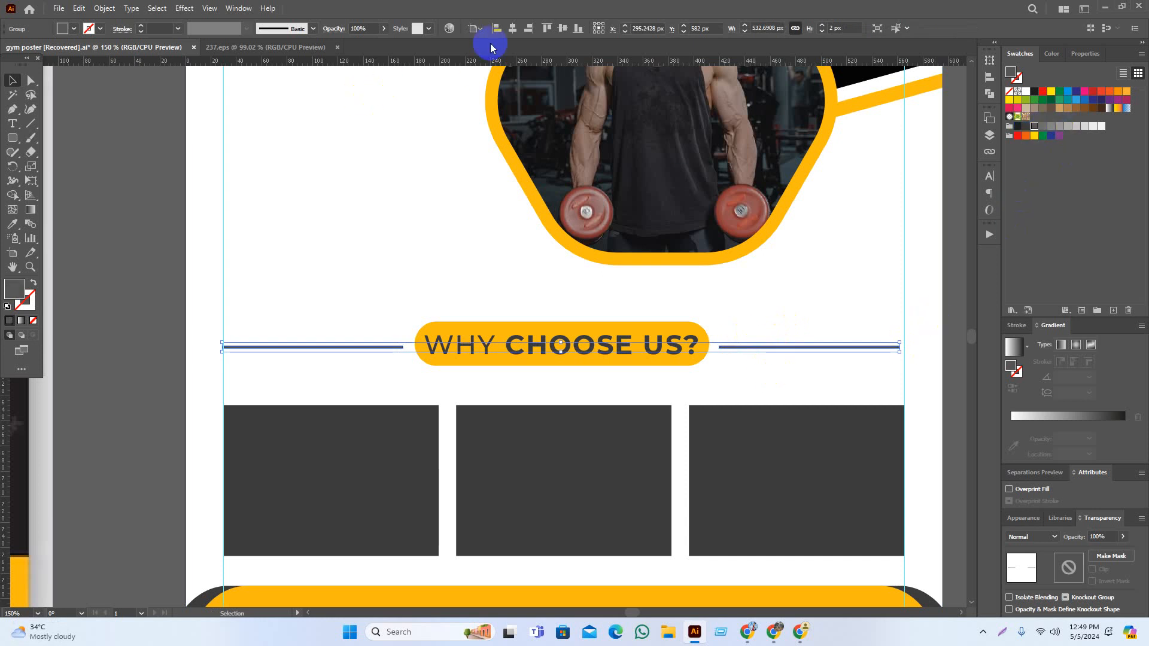
pyautogui.click(512, 29)
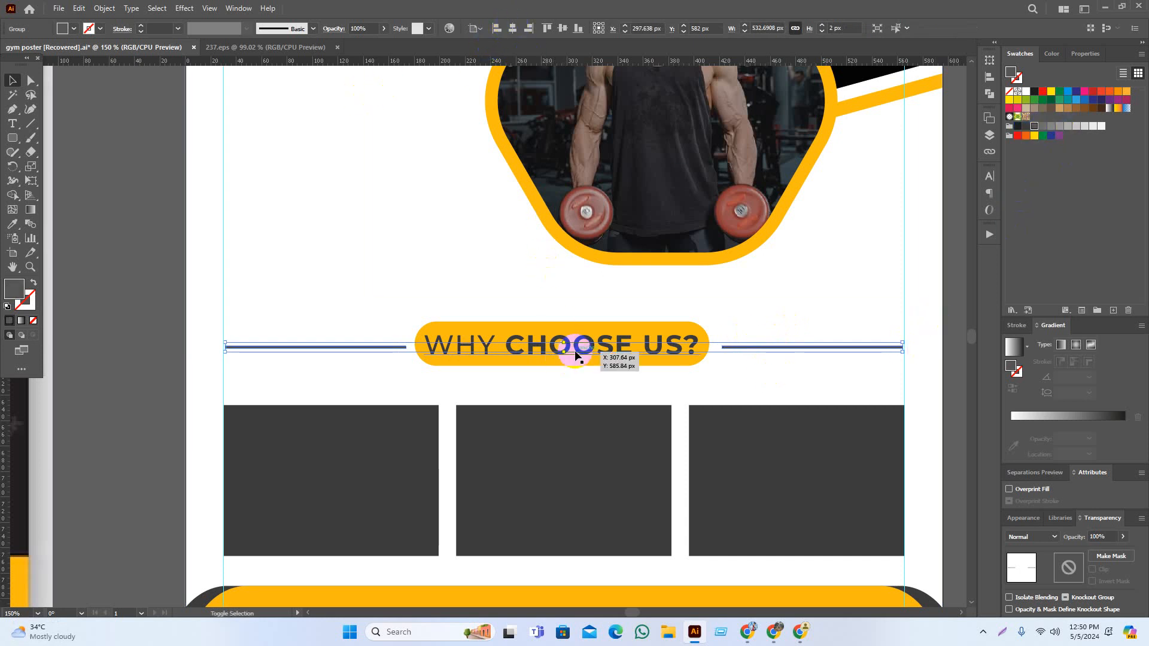
pyautogui.click(183, 383)
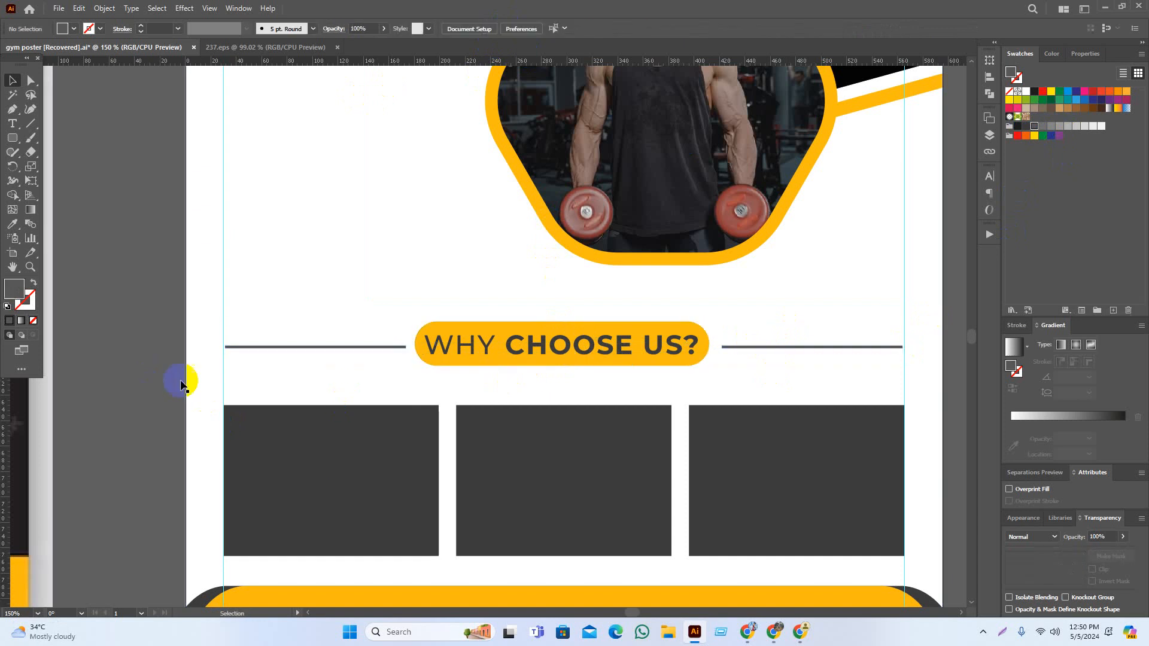
# Select the three dark feature boxes and nudge them slightly upward towards the heading
pyautogui.scroll(-1, 287, 396)
pyautogui.moveTo(449, 454); pyautogui.dragTo(459, 392)
pyautogui.moveTo(428, 526); pyautogui.dragTo(456, 507)
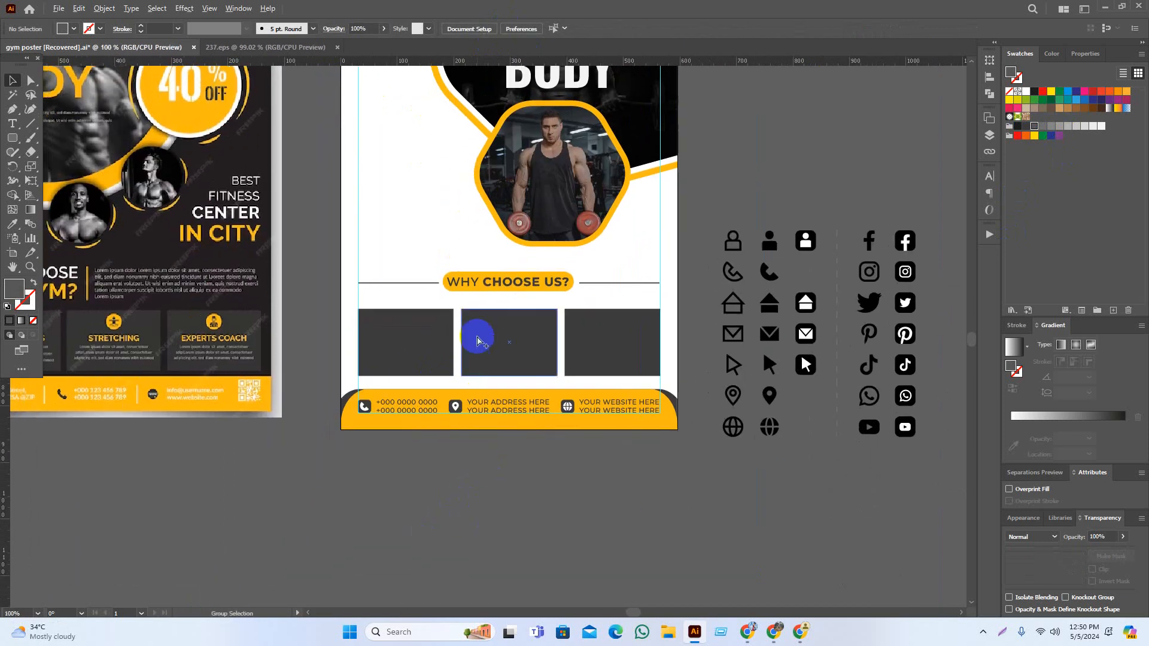
pyautogui.scroll(1, 478, 341)
pyautogui.click(513, 351)
pyautogui.keyDown('shift'); pyautogui.click(390, 331); pyautogui.keyUp('shift')
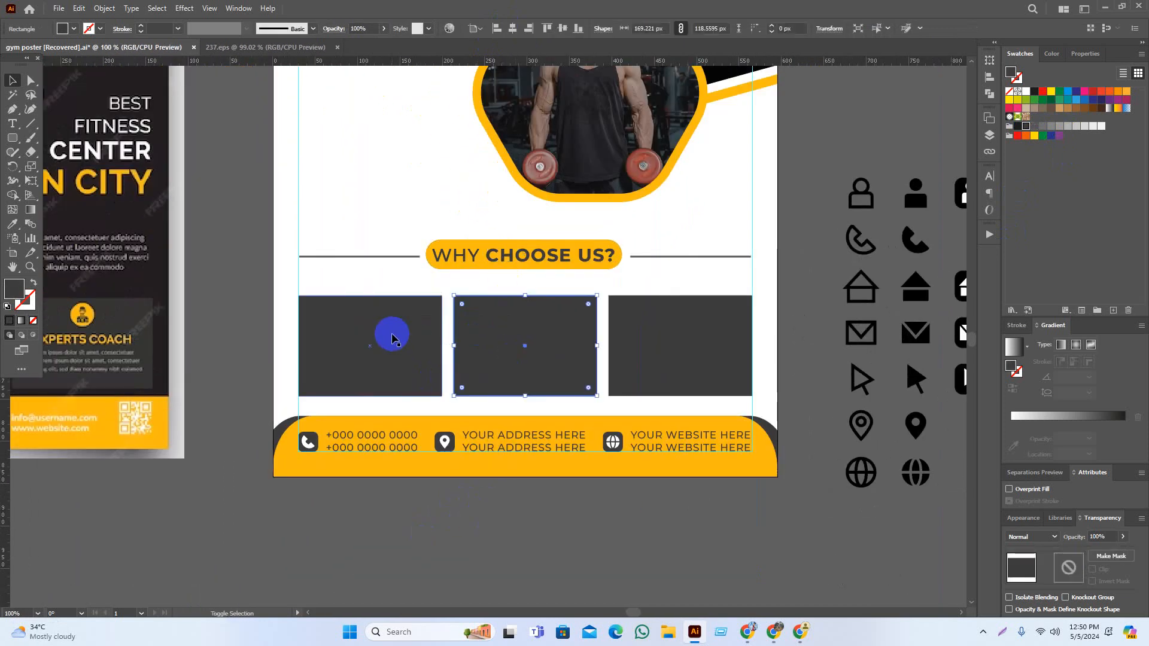
pyautogui.press('Up')
pyautogui.press('Up')
pyautogui.press('Up')
pyautogui.press('Up')
pyautogui.press('Up')
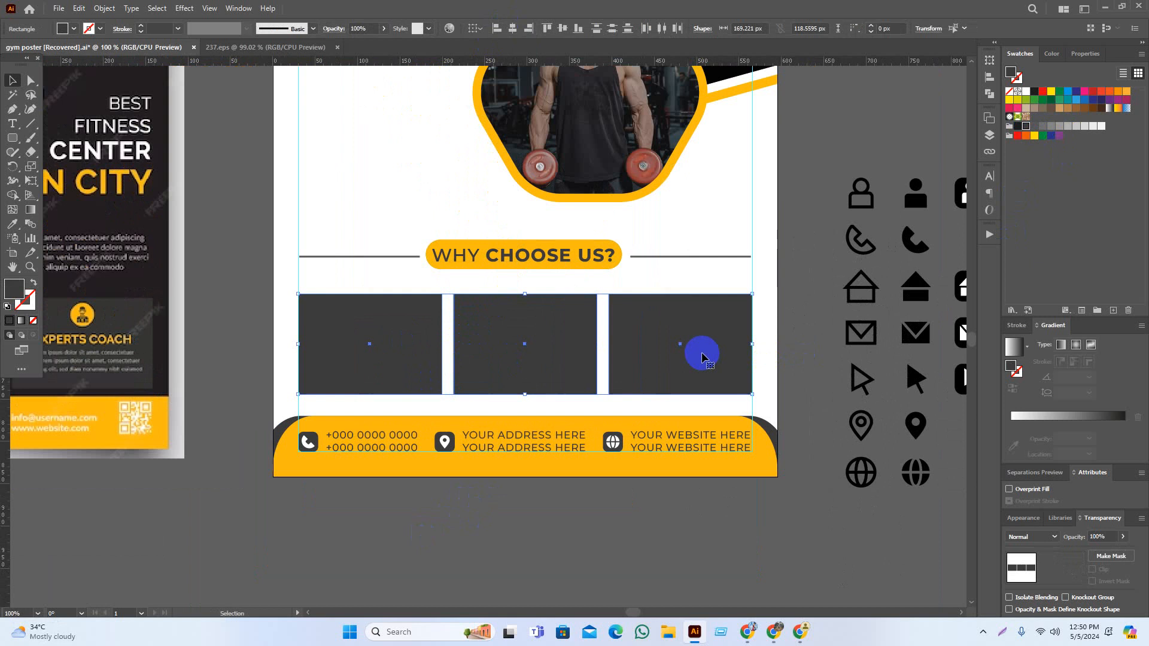
pyautogui.click(494, 519)
# Switch to Chrome, search for "lorem ipsum" in a new tab, and copy lipsum.com's "What is Lorem Ipsum?" paragraph up to "essentially unchanged."
pyautogui.moveTo(494, 519); pyautogui.dragTo(608, 523)
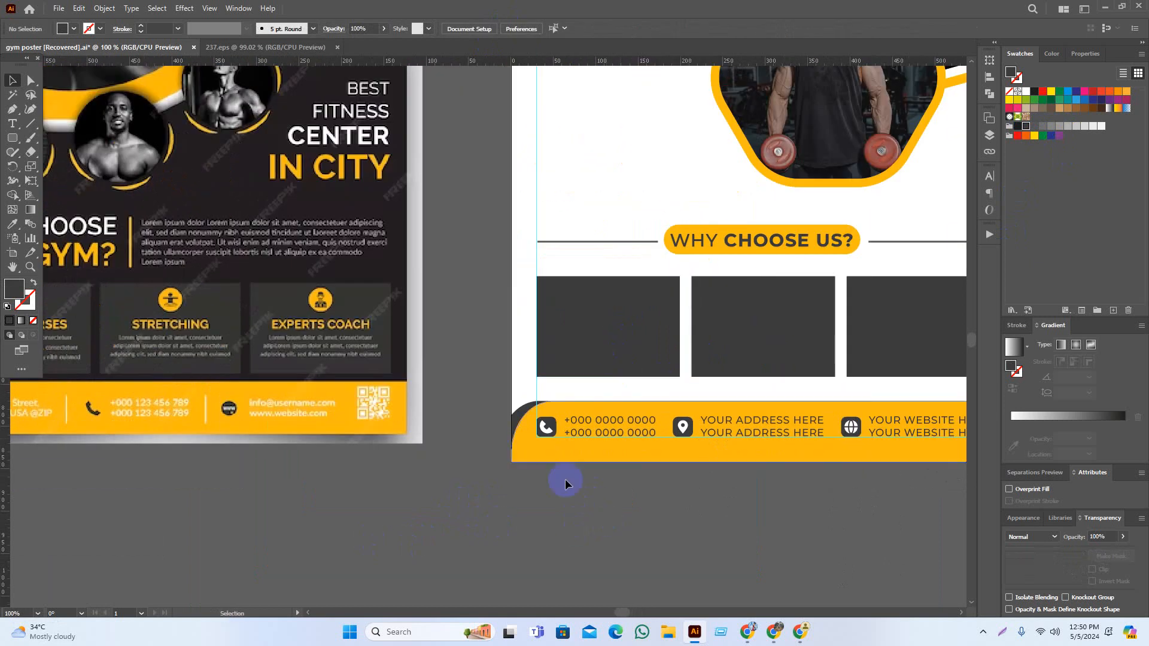
pyautogui.click(802, 633)
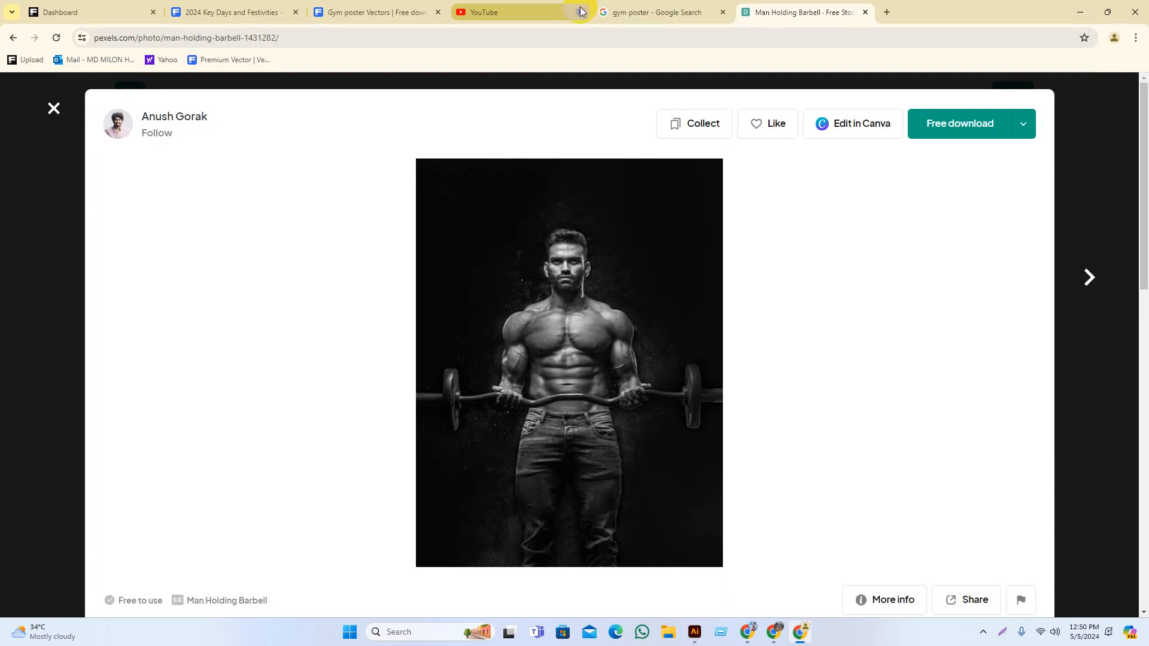
pyautogui.click(888, 14)
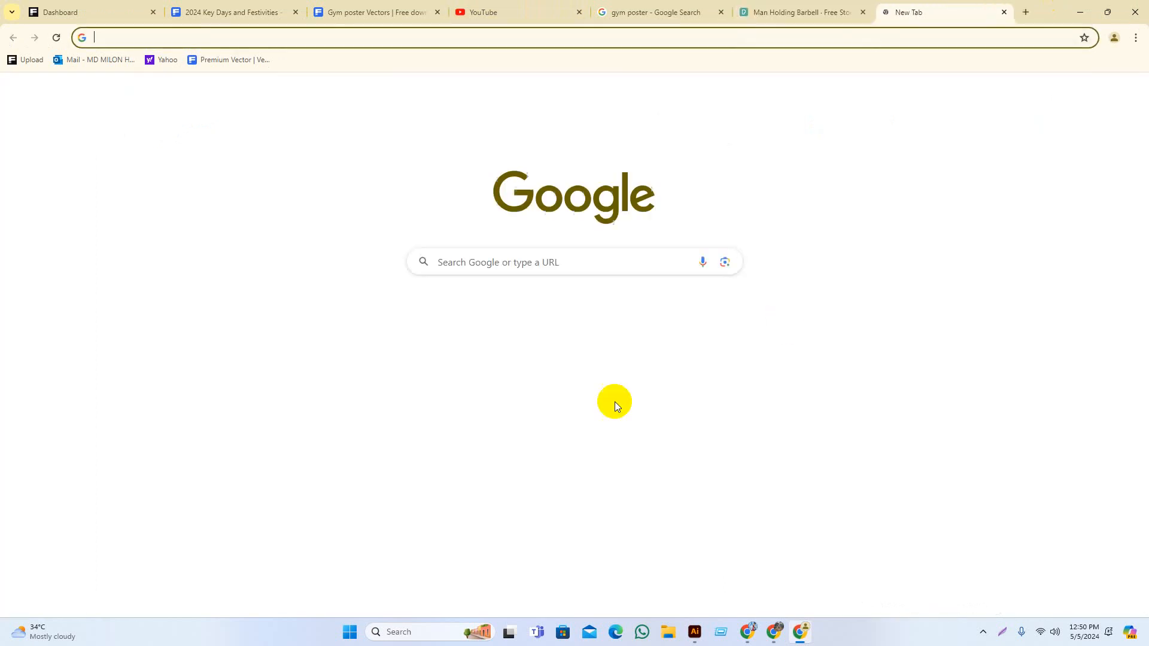
pyautogui.click(573, 263)
pyautogui.write('lorem ipsum')
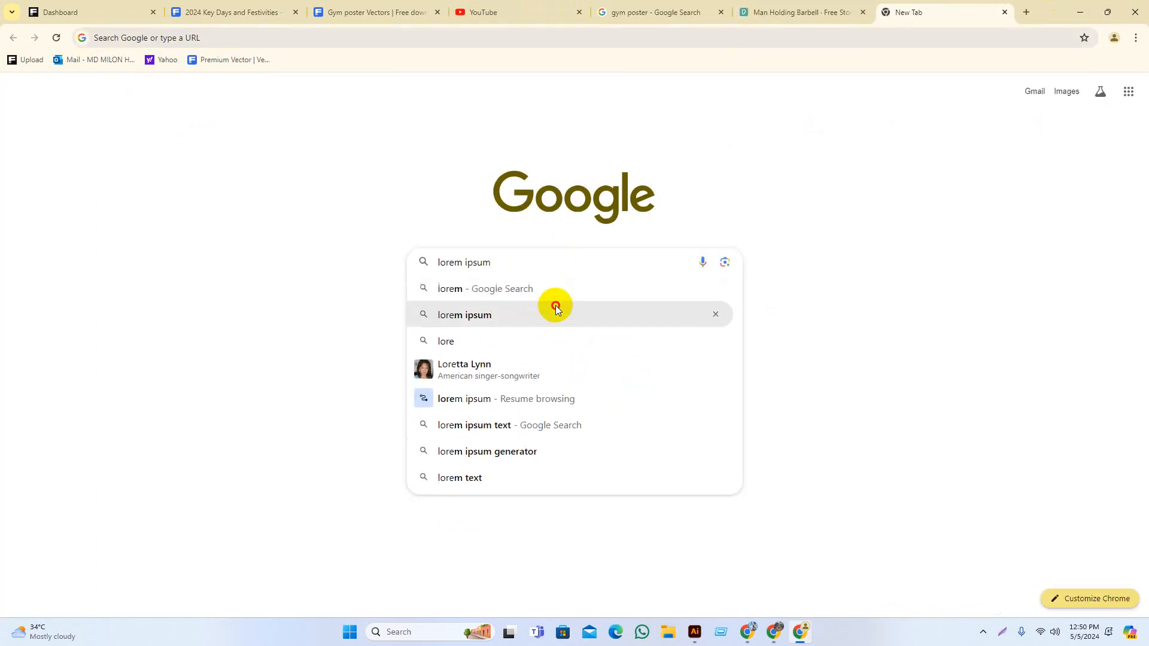
pyautogui.click(551, 307)
pyautogui.click(169, 223)
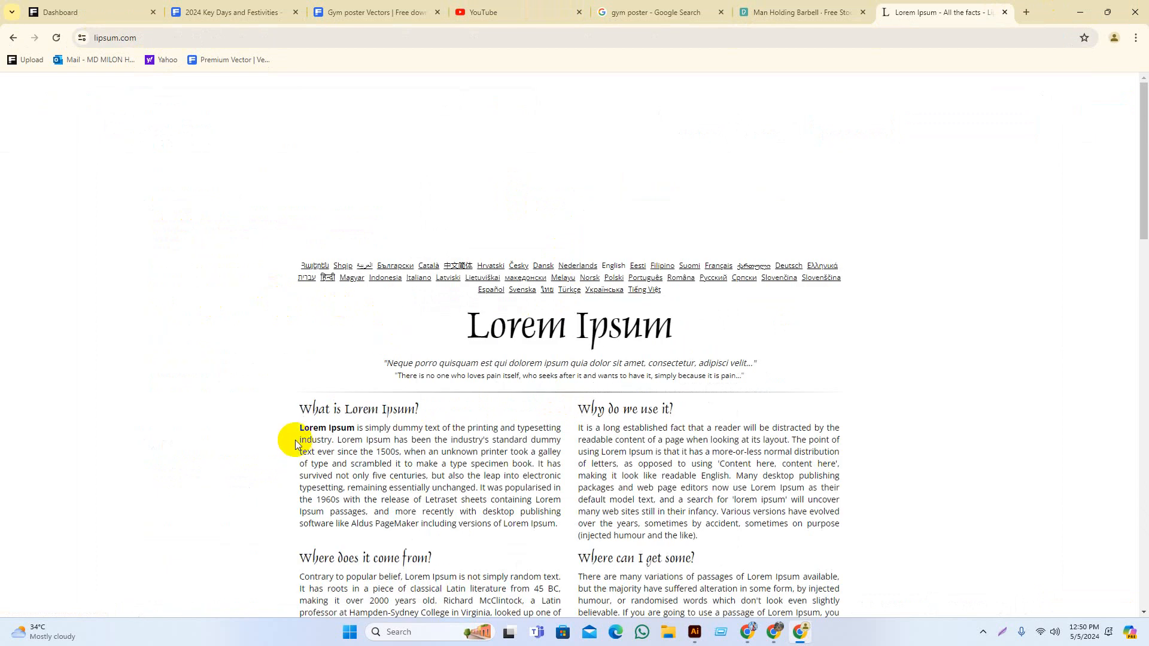
pyautogui.moveTo(301, 425); pyautogui.dragTo(482, 486)
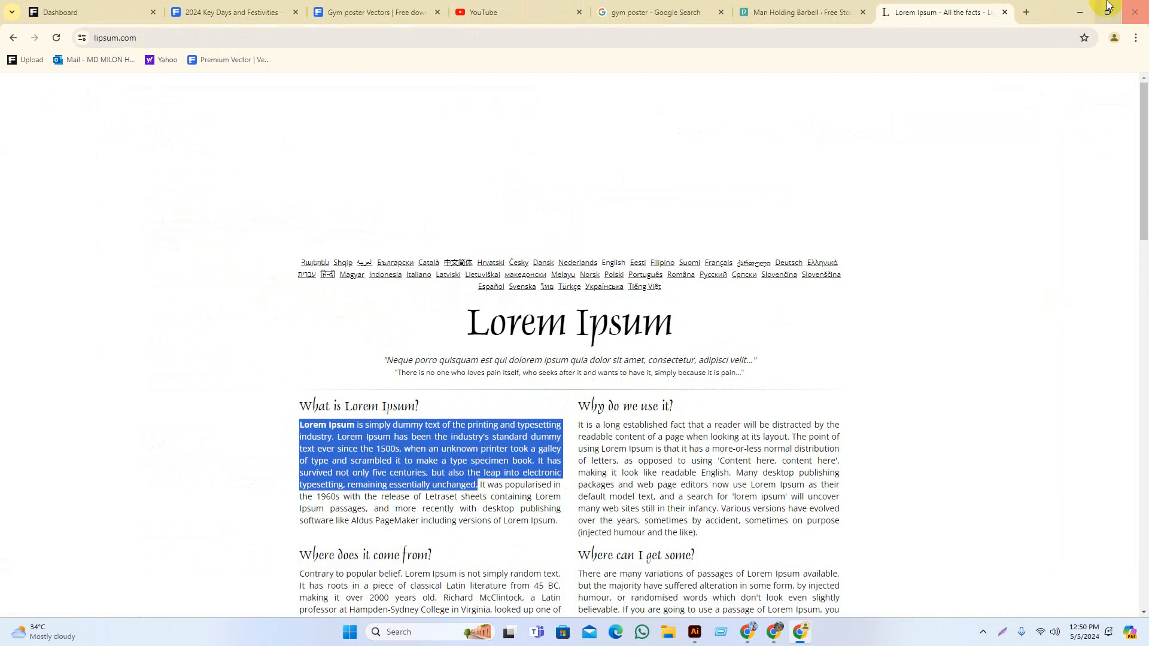
# Return to Illustrator and create an area text frame across the lower part of the first feature box
pyautogui.click(1080, 11)
pyautogui.click(12, 123)
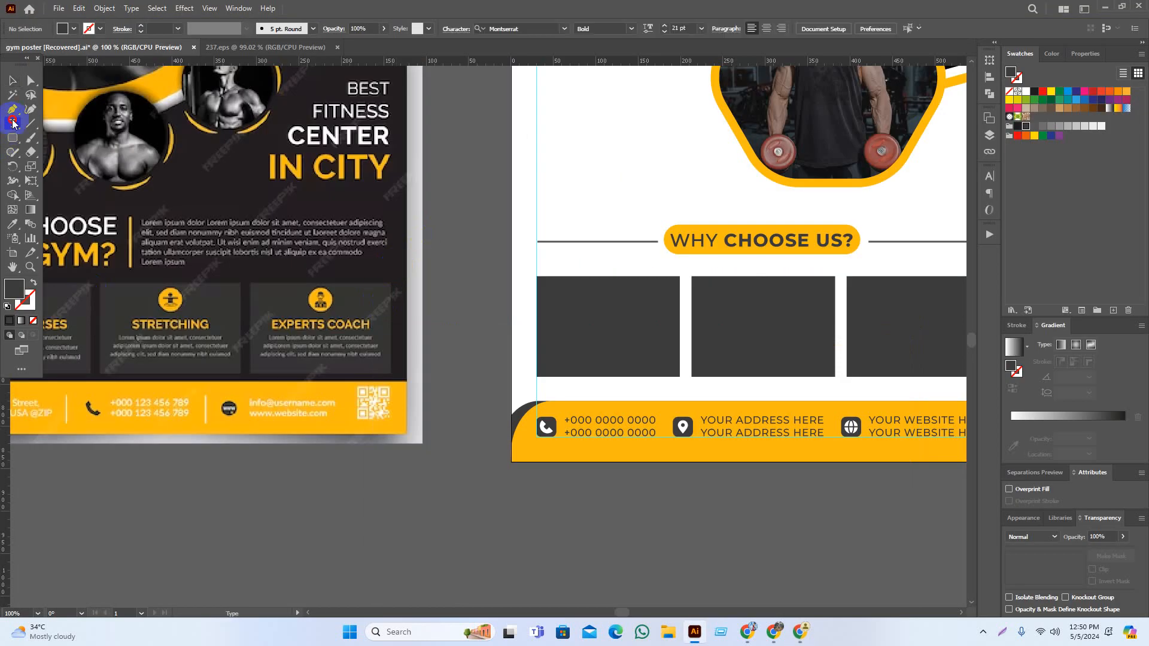
pyautogui.moveTo(662, 308); pyautogui.dragTo(566, 299)
pyautogui.scroll(2, 529, 302)
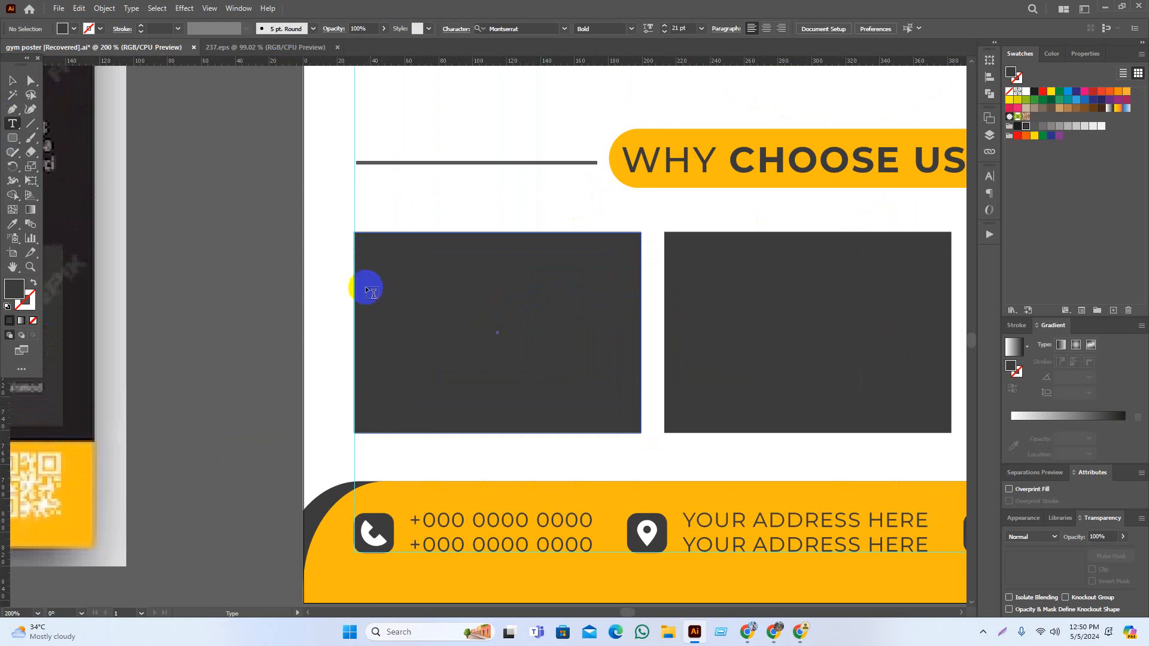
pyautogui.moveTo(367, 289); pyautogui.dragTo(626, 420)
pyautogui.click(12, 80)
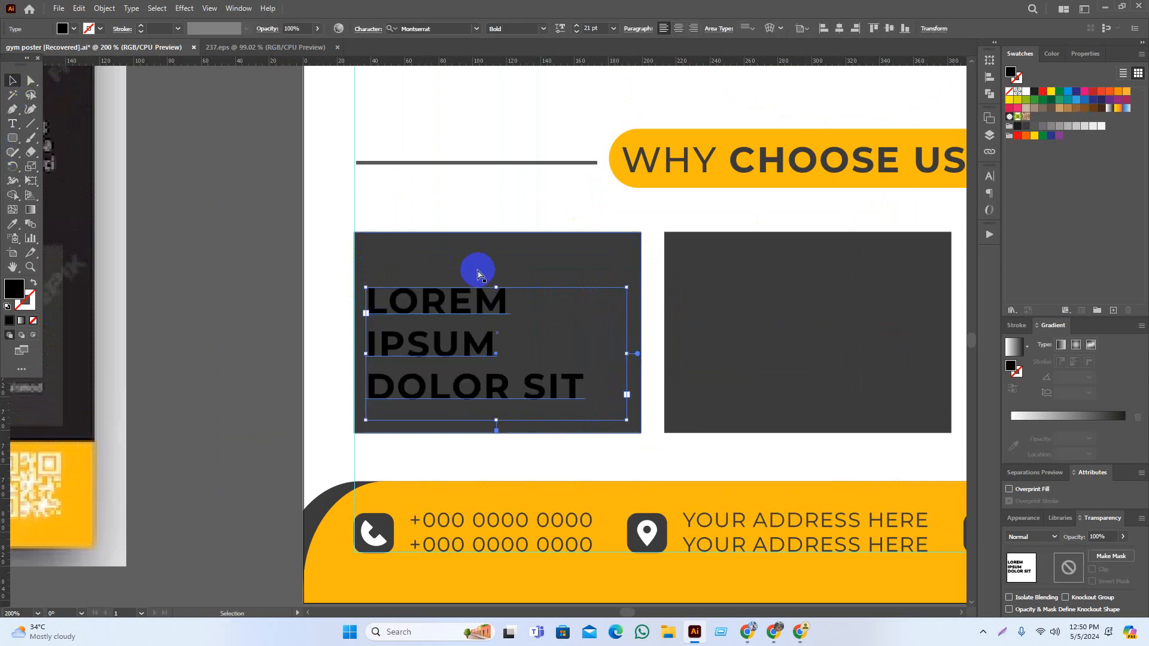
# Replace the placeholder text in the first box's frame with the copied Lorem Ipsum passage
pyautogui.hotkey('ctrl', 'v')
pyautogui.hotkey('ctrl', 'z')
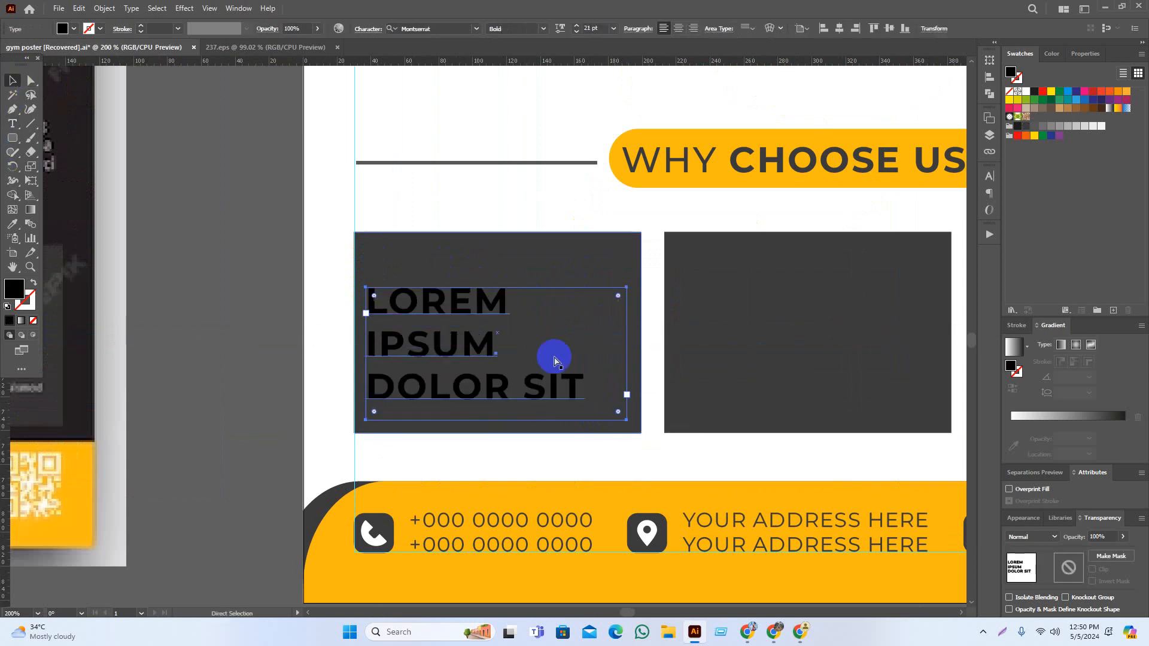
pyautogui.tripleClick(466, 339)
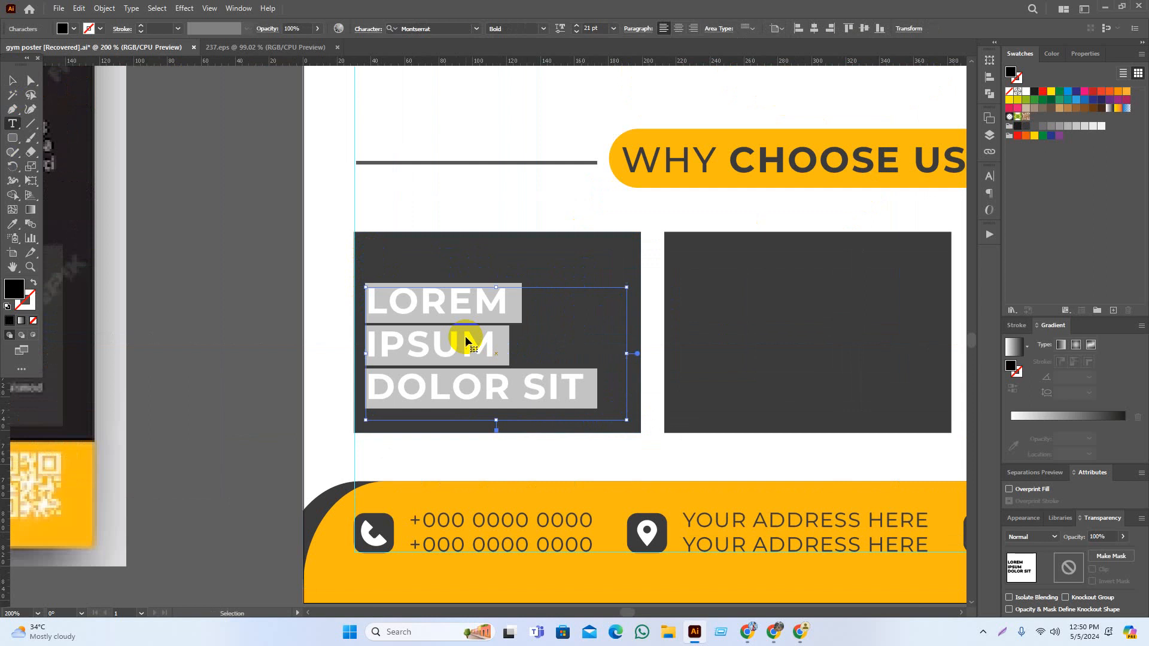
pyautogui.hotkey('ctrl', 'v')
pyautogui.click(10, 81)
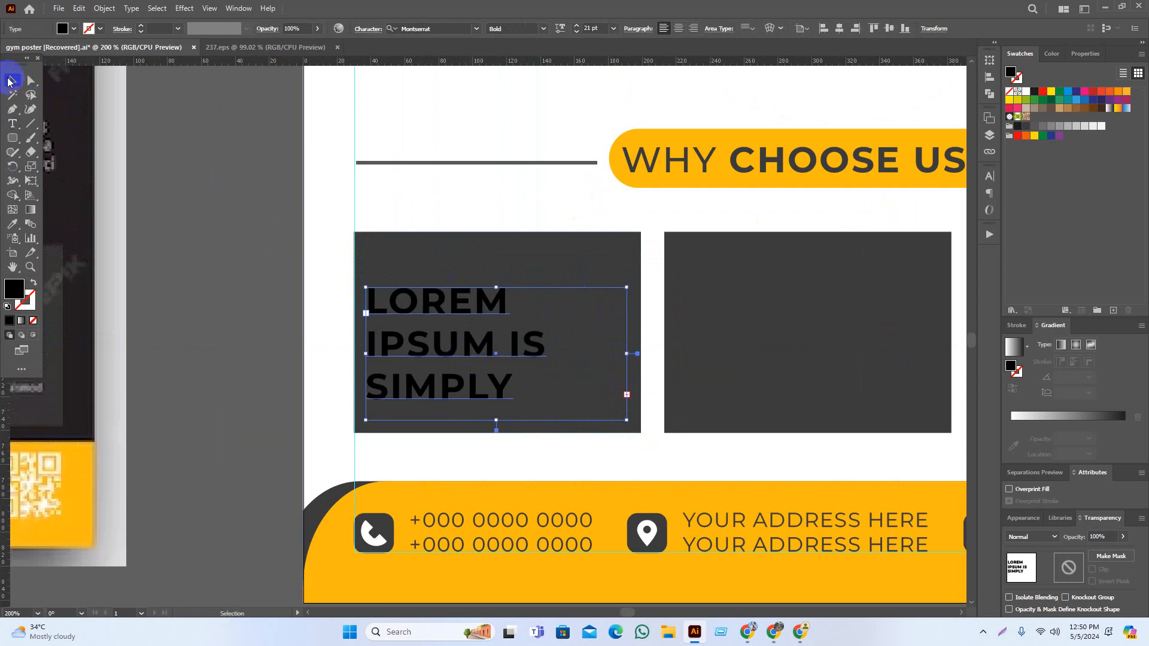
# Set the first box's paragraph to 10 pt in the Light weight of Montserrat
pyautogui.click(613, 28)
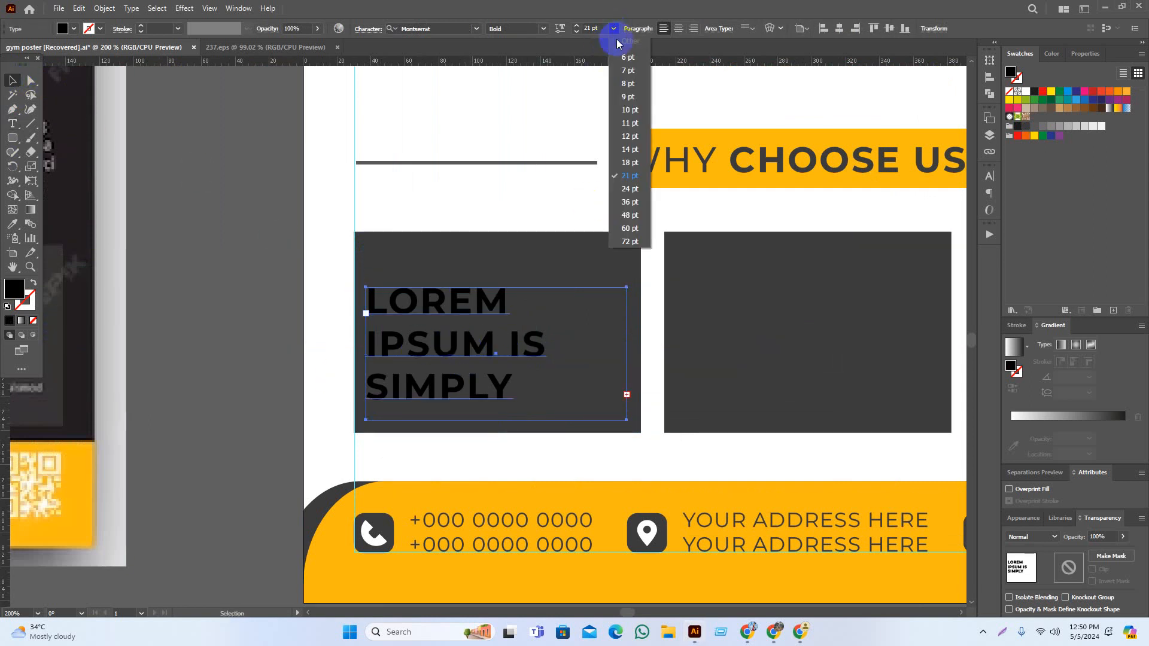
pyautogui.click(622, 111)
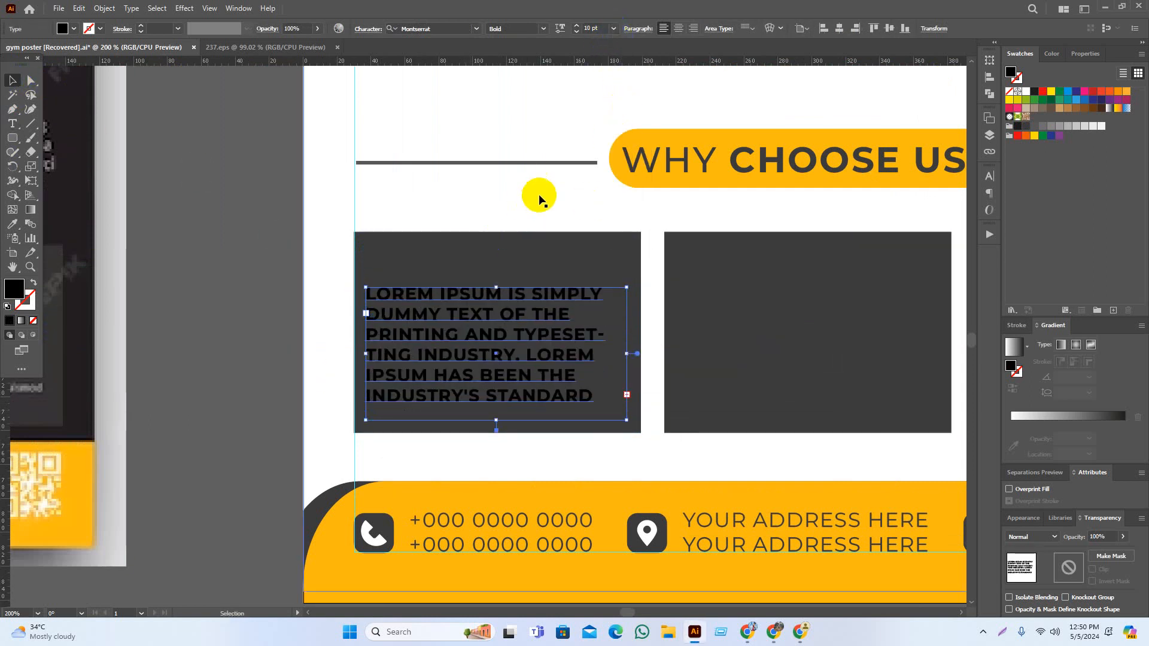
pyautogui.click(543, 28)
pyautogui.click(527, 68)
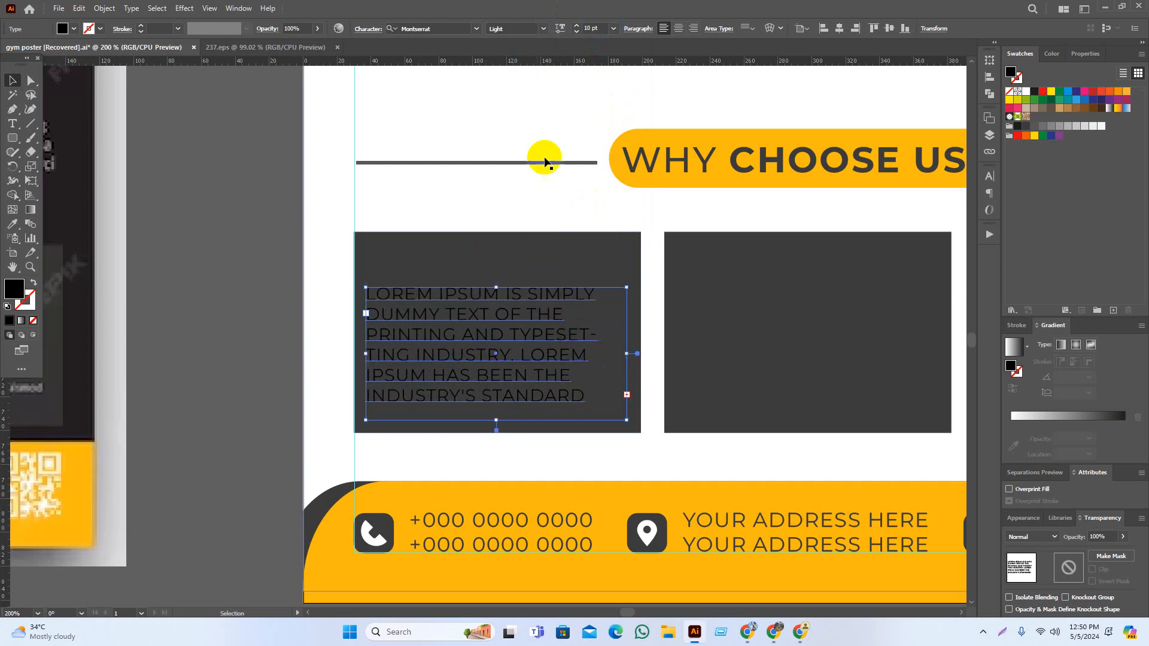
# Turn off All Caps for the paragraph and justify it with the last line aligned left
pyautogui.click(990, 178)
pyautogui.click(852, 295)
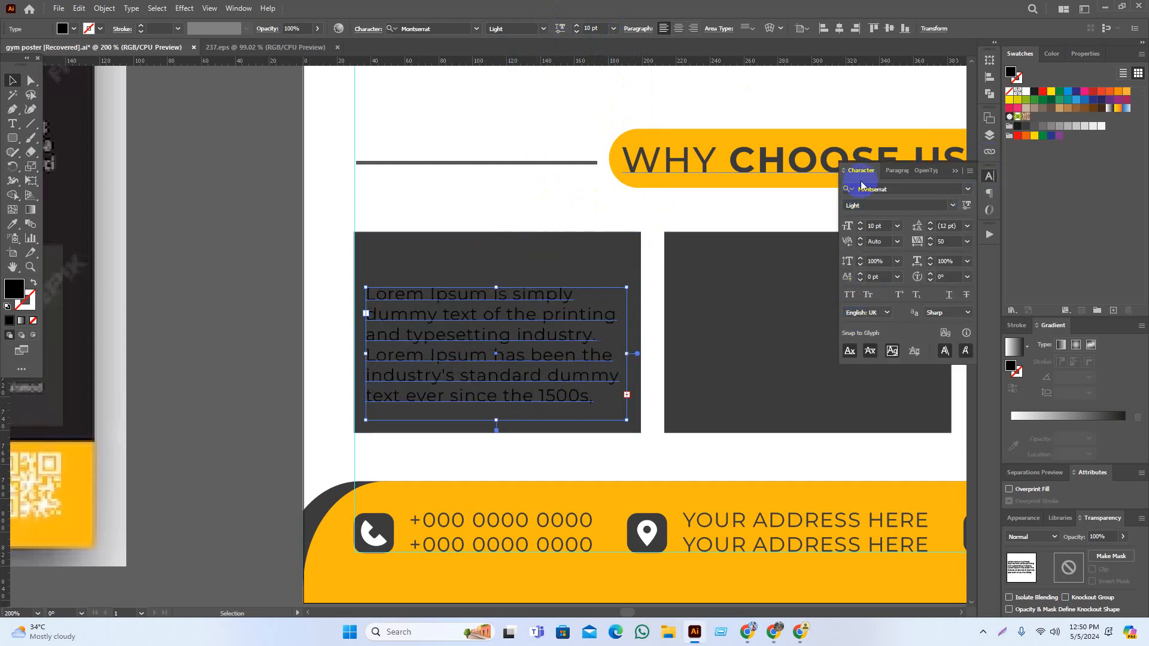
pyautogui.click(956, 171)
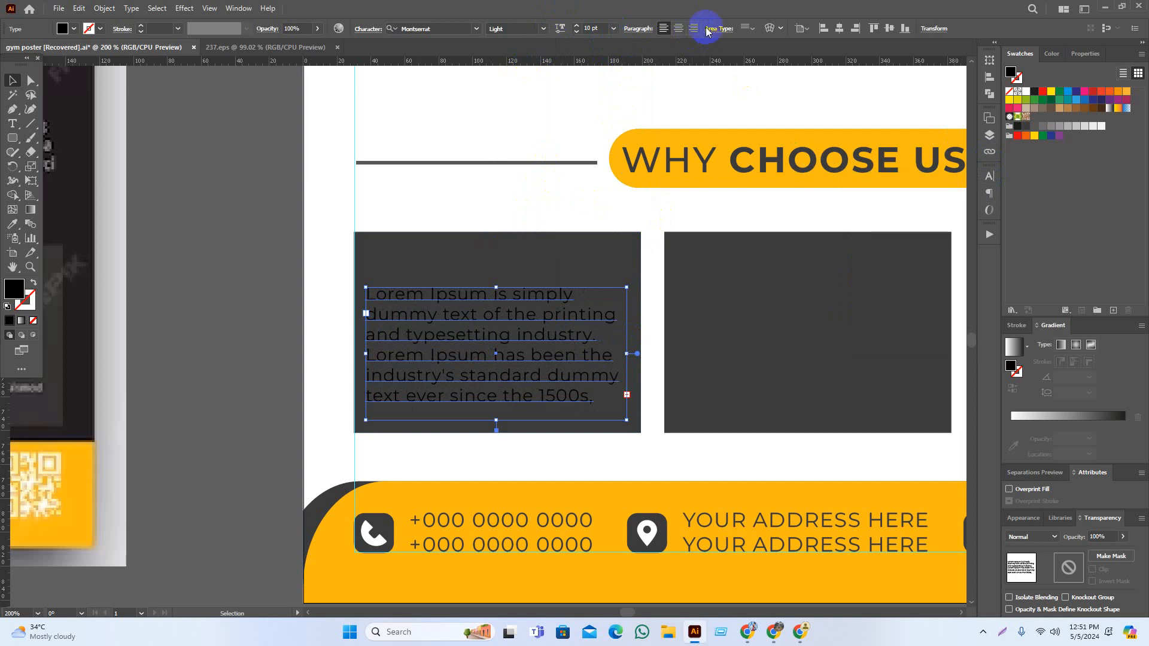
pyautogui.click(646, 31)
pyautogui.click(584, 50)
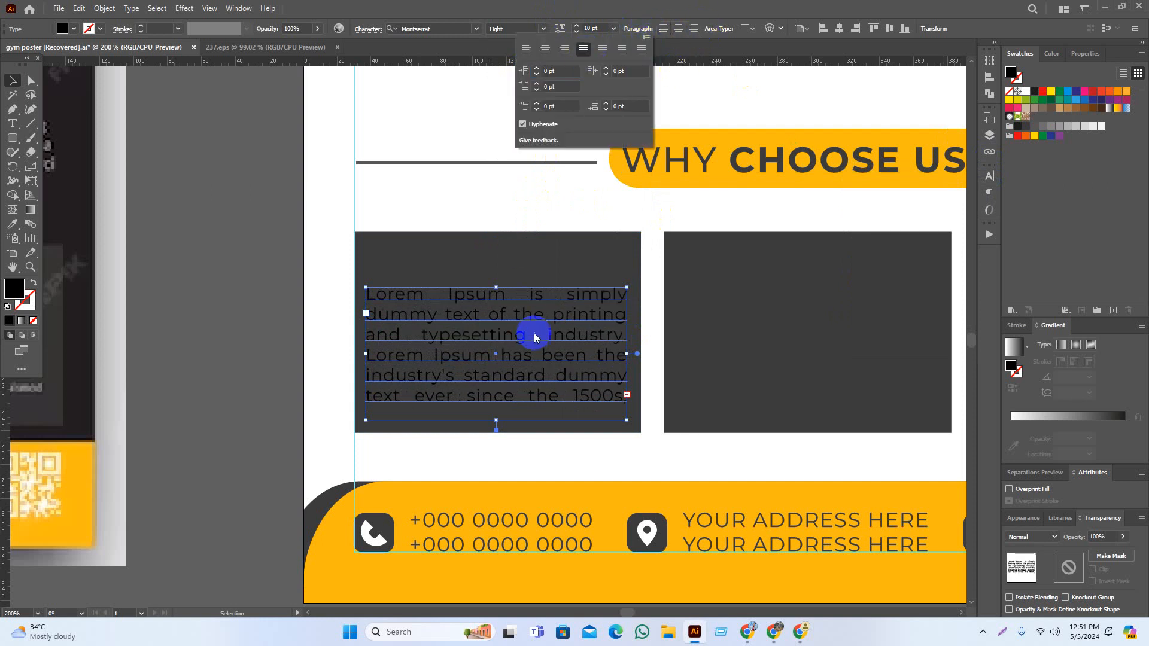
# Extend the text frame downward to show the whole passage and delete everything after "when an unknown"
pyautogui.click(496, 423)
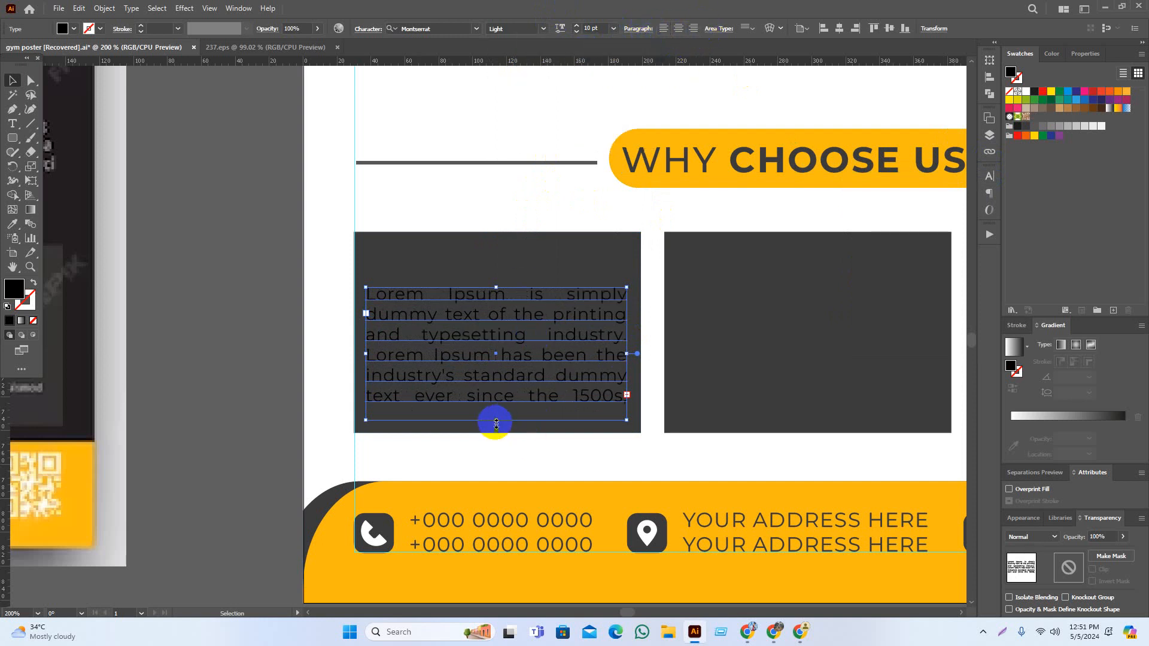
pyautogui.moveTo(496, 422); pyautogui.dragTo(513, 551)
pyautogui.click(503, 377)
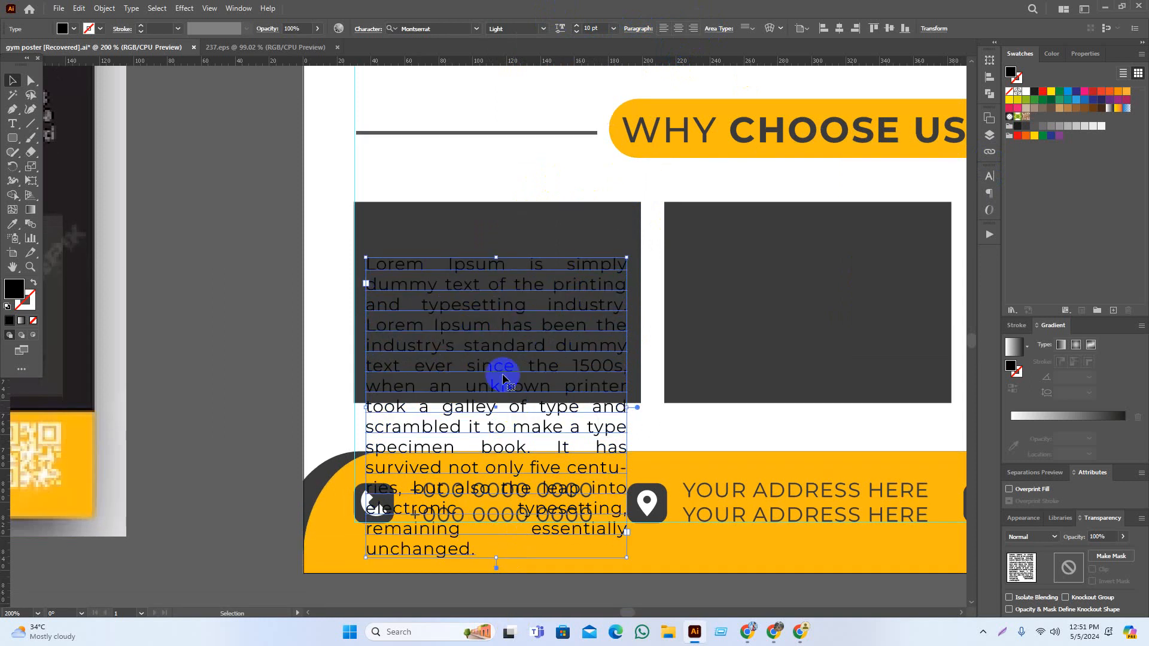
pyautogui.doubleClick(477, 353)
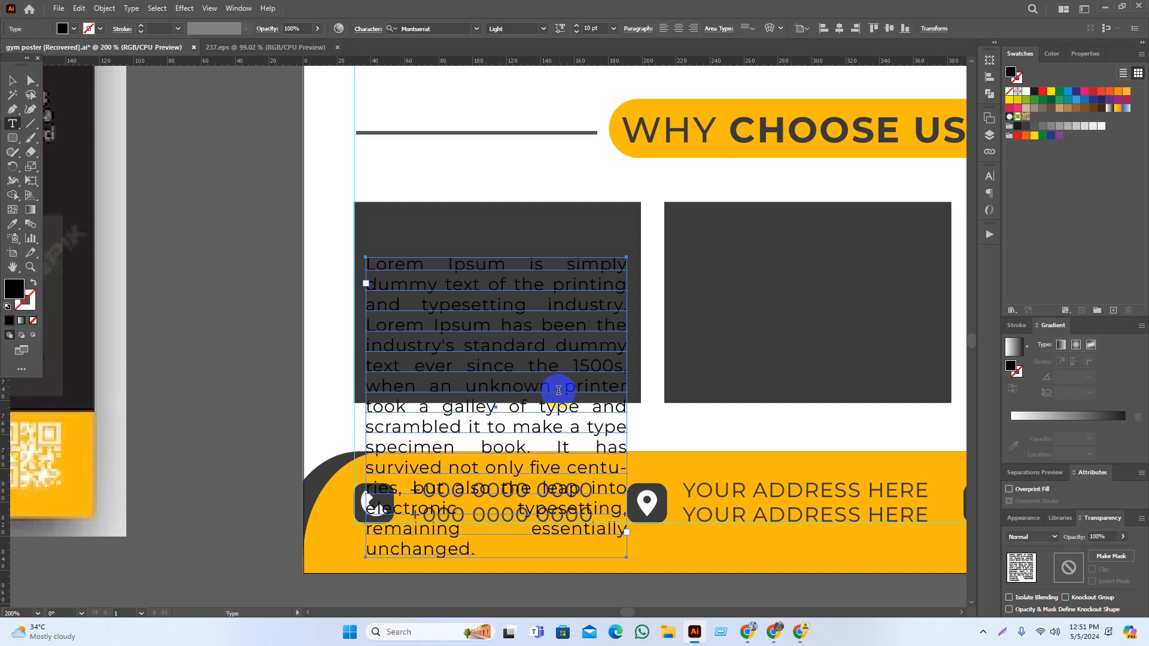
pyautogui.moveTo(563, 389); pyautogui.dragTo(605, 605)
pyautogui.press('BackSpace')
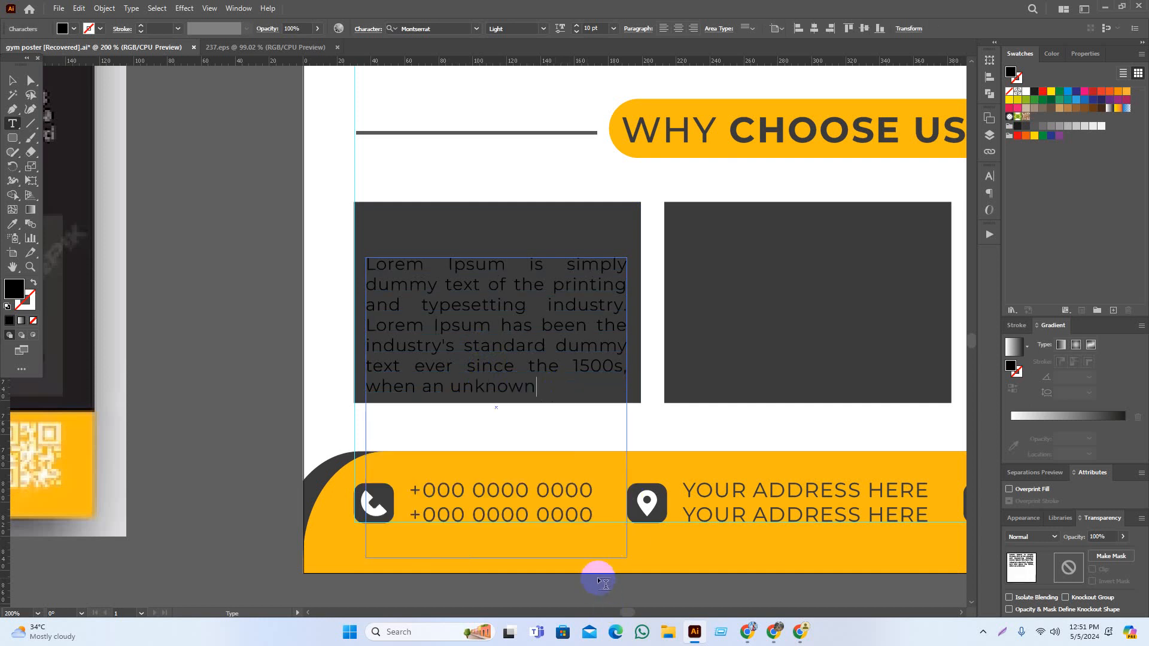
# Shorten the first box's text frame to fit the passage and fill the text with the lightest grey swatch
pyautogui.press('Escape')
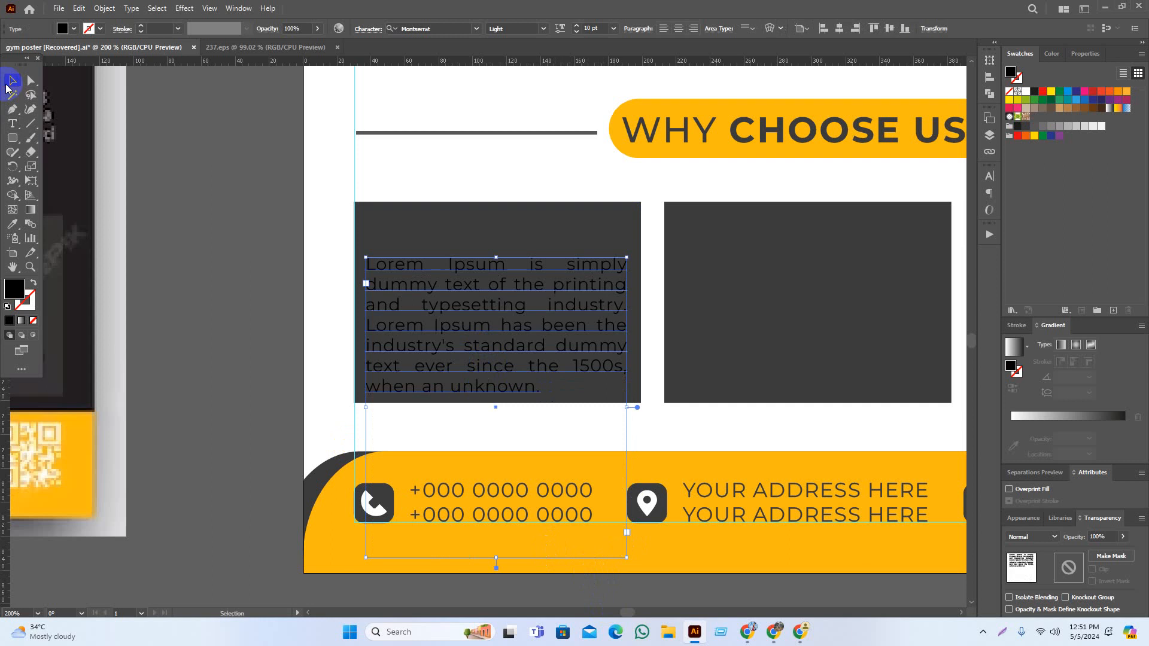
pyautogui.moveTo(497, 556); pyautogui.dragTo(486, 397)
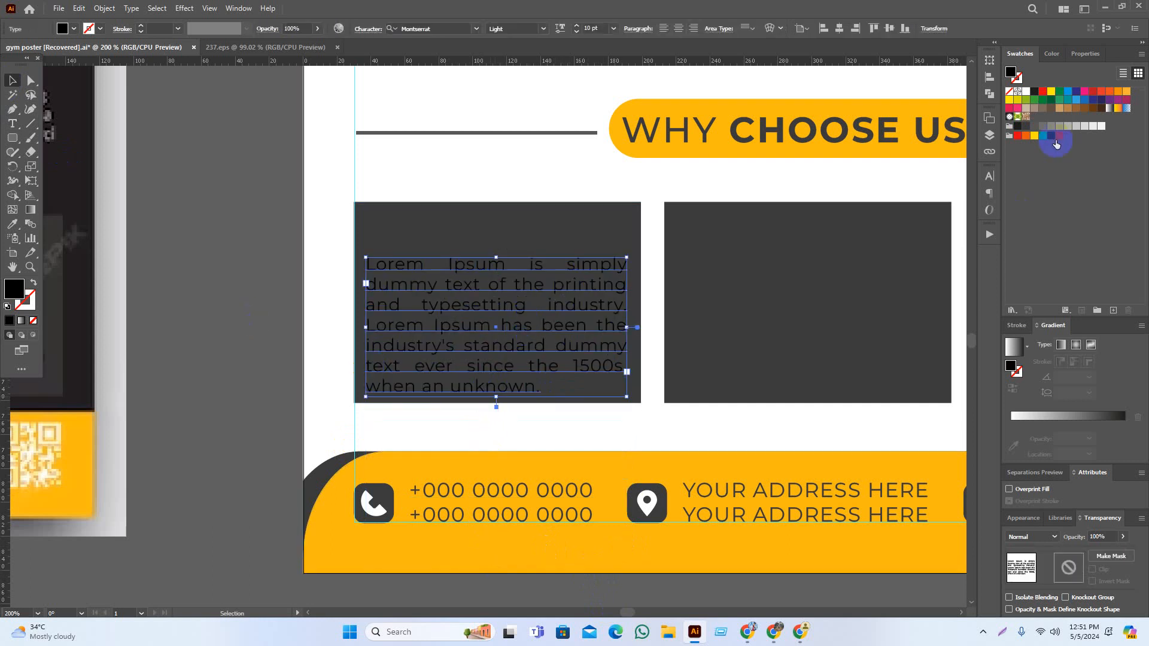
pyautogui.click(1100, 126)
pyautogui.click(284, 311)
pyautogui.moveTo(318, 324); pyautogui.dragTo(303, 323)
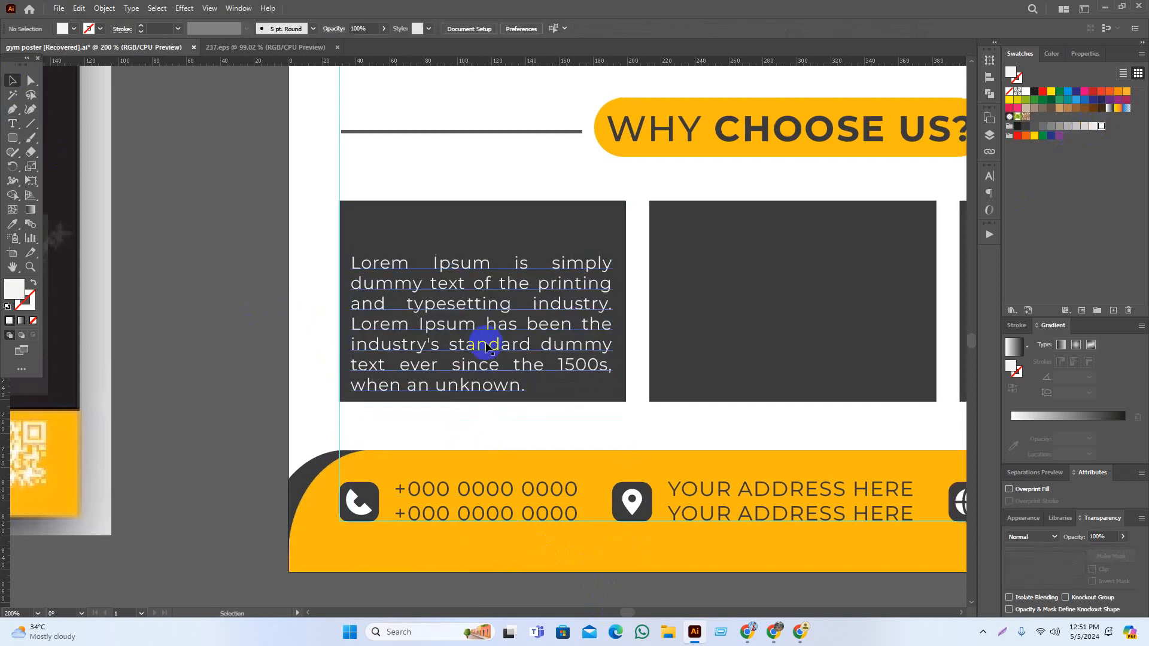
# Center the Lorem Ipsum paragraph horizontally within the first dark box
pyautogui.click(566, 269)
pyautogui.keyDown('shift'); pyautogui.click(508, 223); pyautogui.keyUp('shift')
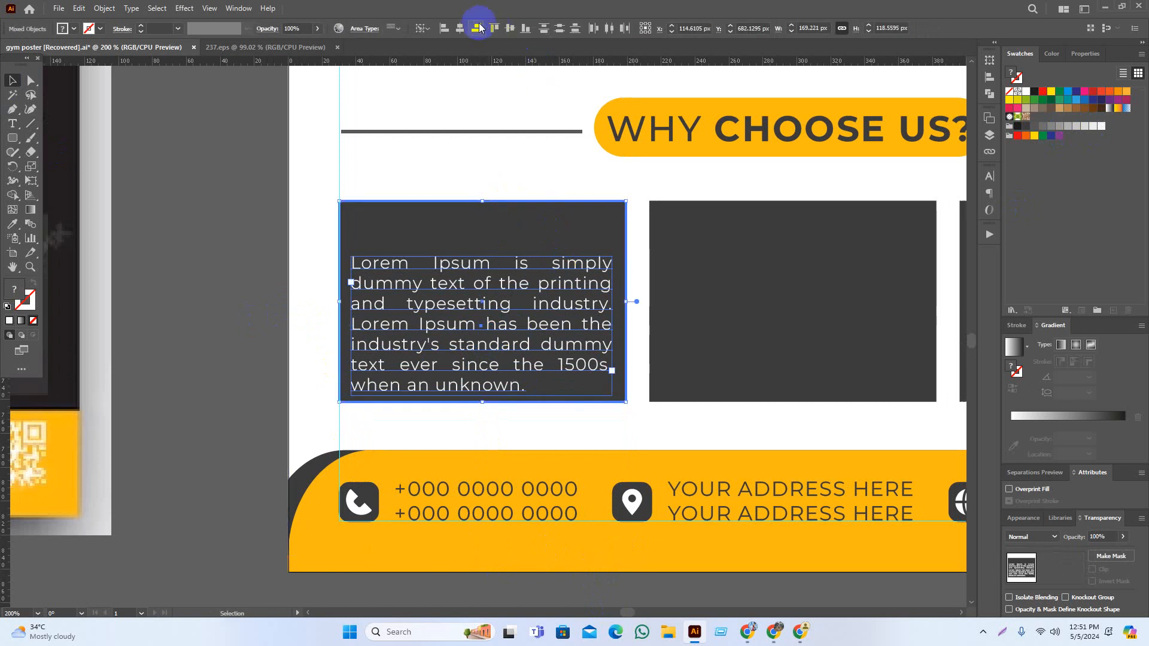
pyautogui.click(461, 28)
pyautogui.click(310, 305)
# Duplicate the paragraph into the second box and repeat the copy for the third box
pyautogui.moveTo(436, 313); pyautogui.dragTo(742, 312)
pyautogui.hscroll(10, 658, 389)
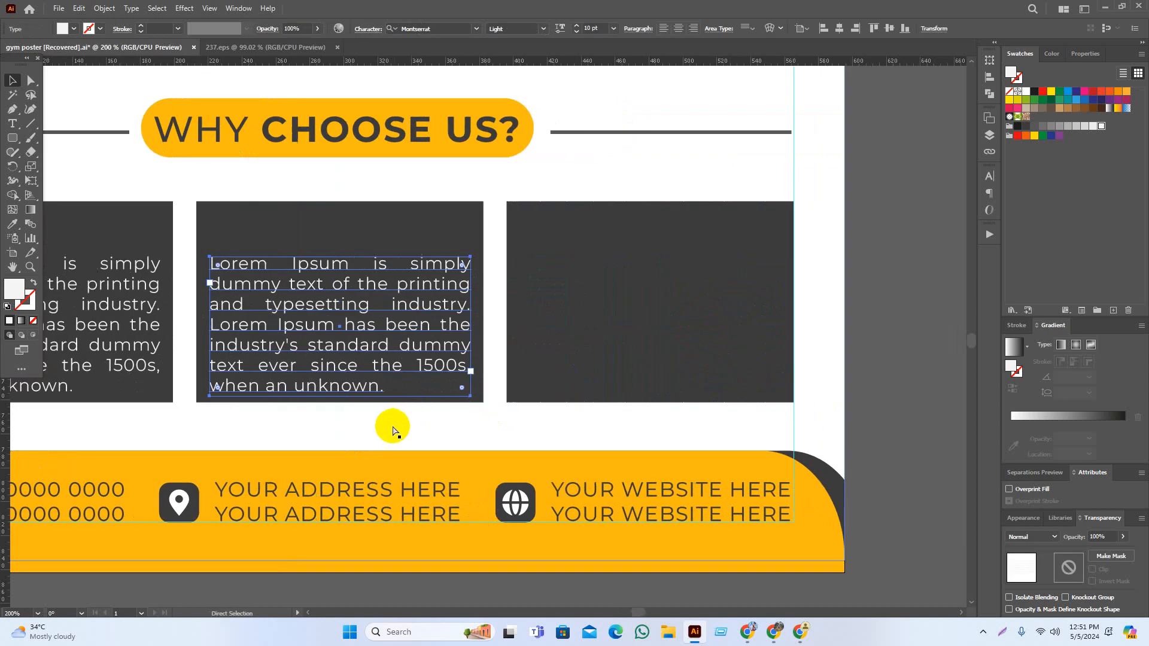
pyautogui.hotkey('ctrl', 'd')
pyautogui.click(894, 356)
# Center the third paragraph horizontally with its dark box
pyautogui.hscroll(-1, 883, 350)
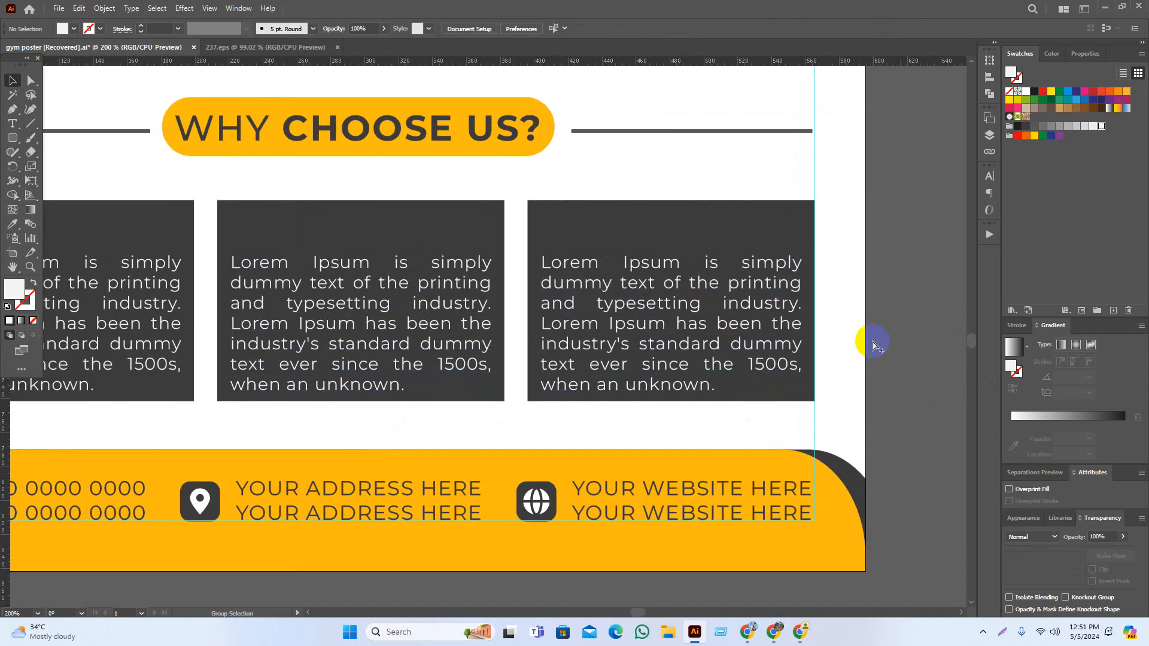
pyautogui.scroll(-1, 874, 344)
pyautogui.click(789, 337)
pyautogui.keyDown('shift'); pyautogui.click(762, 254); pyautogui.keyUp('shift')
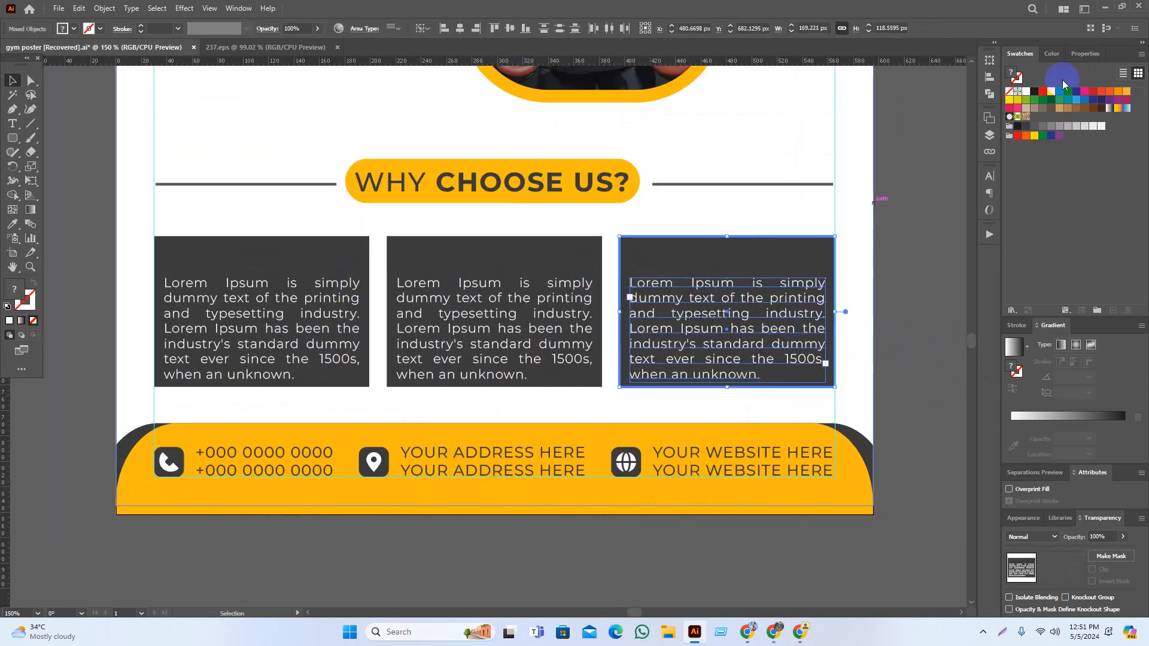
pyautogui.click(492, 29)
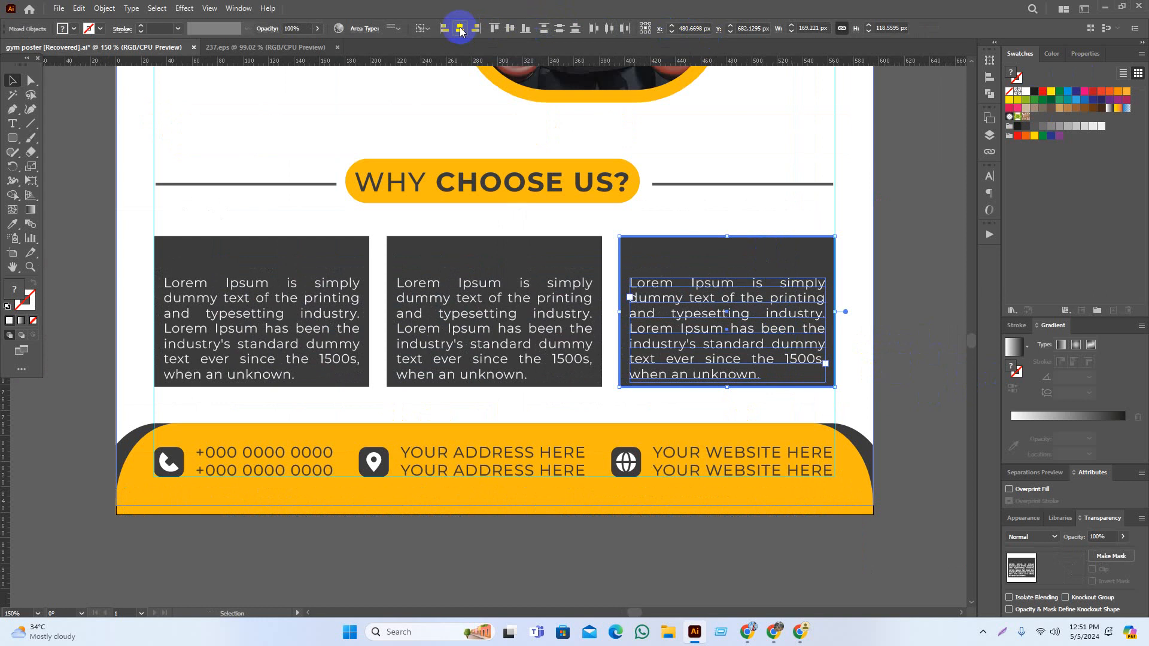
pyautogui.click(939, 290)
# Move the WHY CHOOSE US? heading group slightly upward to widen the gap above the three boxes
pyautogui.hscroll(-1, 922, 305)
pyautogui.scroll(-2, 560, 546)
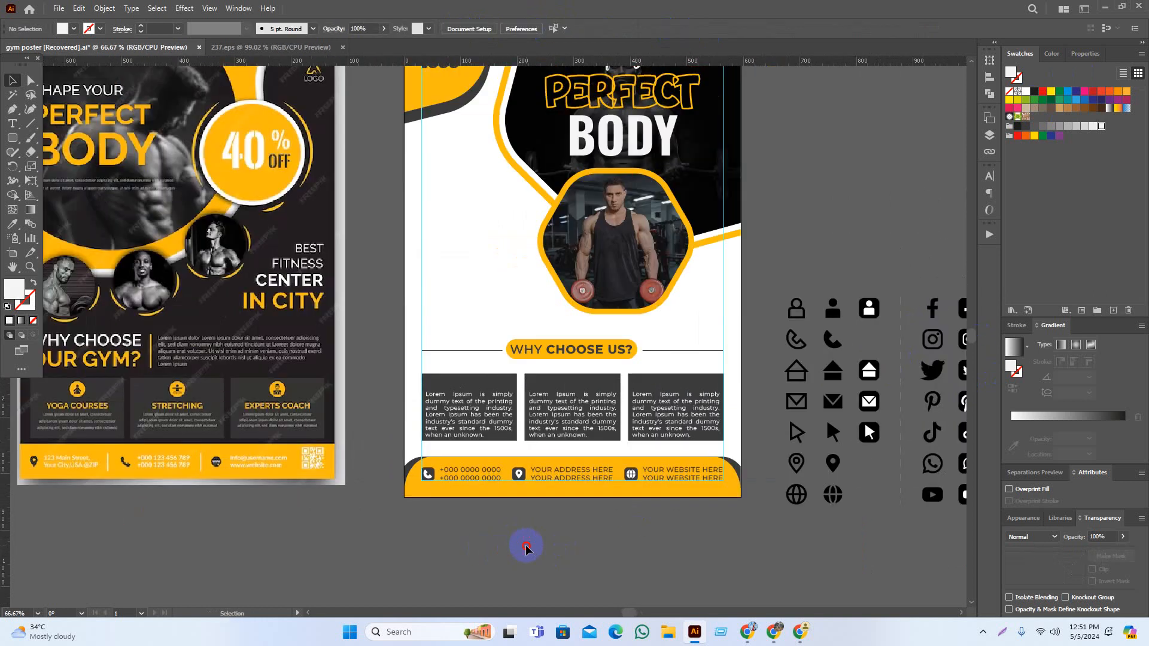
pyautogui.moveTo(502, 540); pyautogui.dragTo(511, 546)
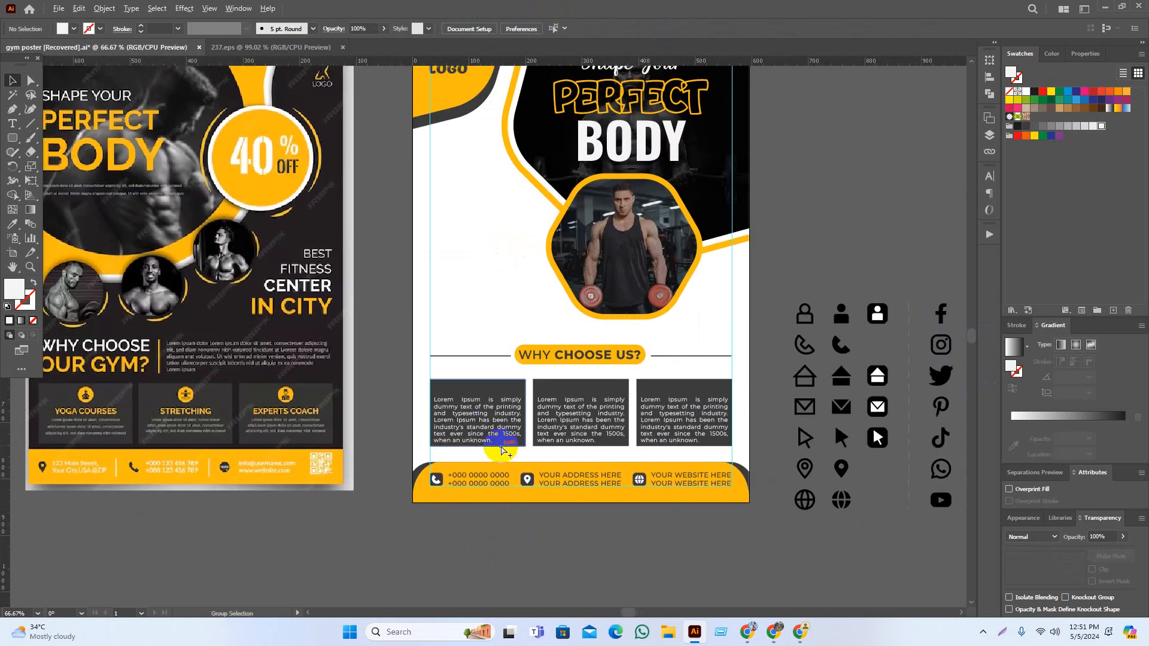
pyautogui.scroll(1, 502, 450)
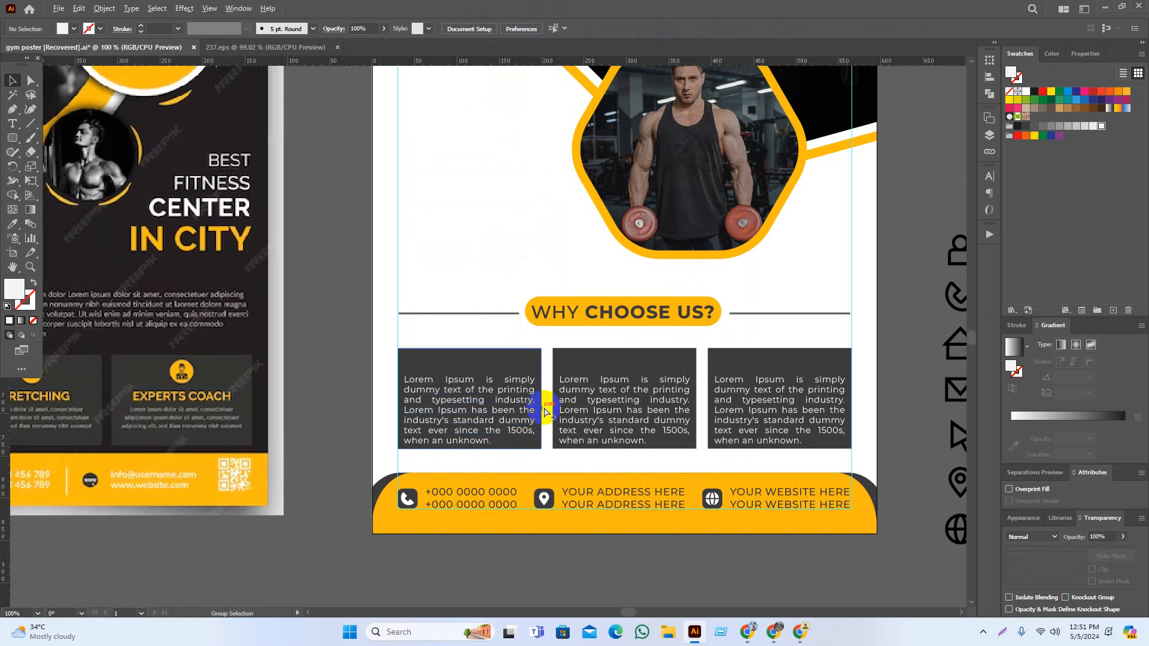
pyautogui.click(644, 316)
pyautogui.moveTo(644, 316); pyautogui.dragTo(645, 304)
# Stretch the three dark boxes upward together to a height of about 131 px
pyautogui.scroll(1, 566, 390)
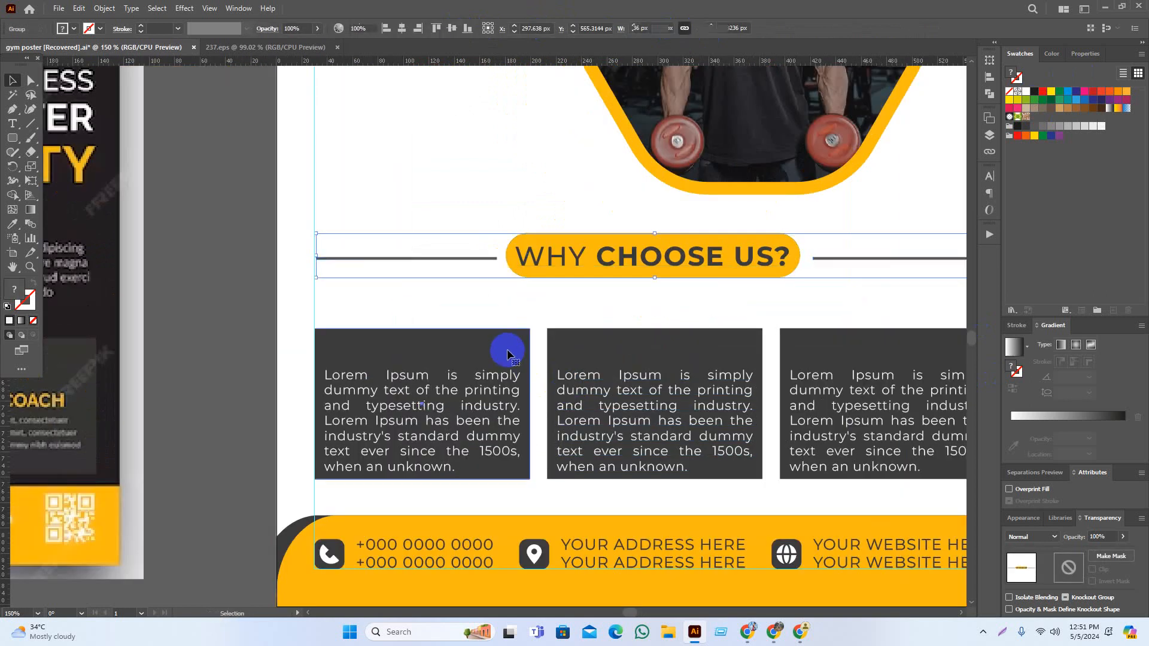
pyautogui.click(651, 334)
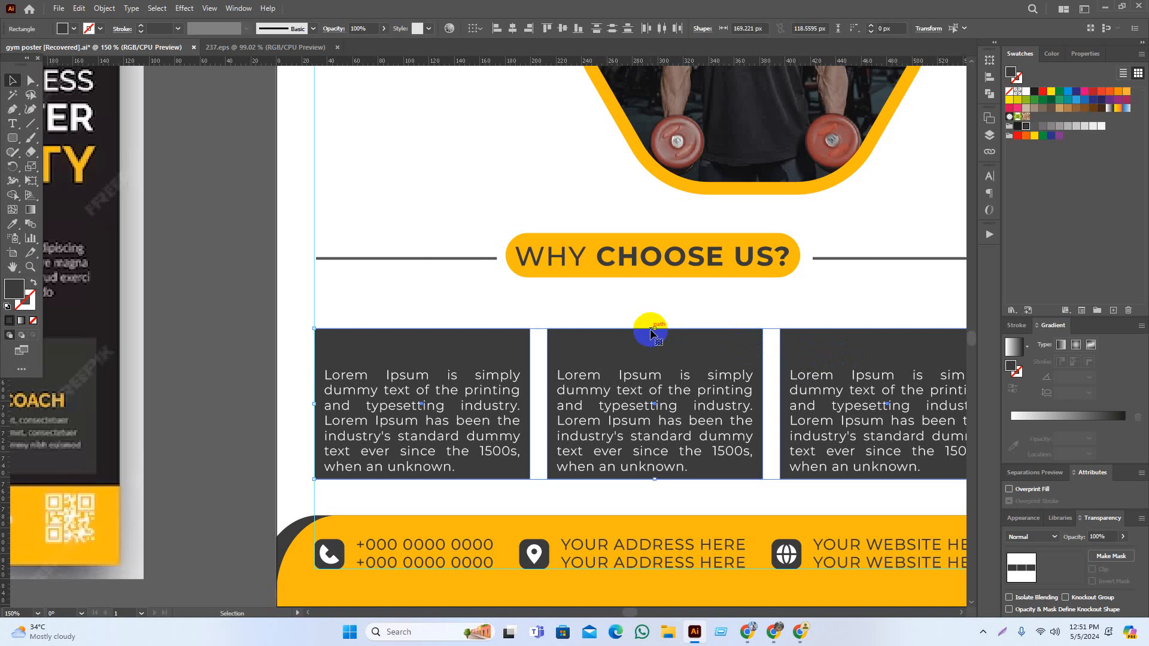
pyautogui.moveTo(651, 331); pyautogui.dragTo(652, 312)
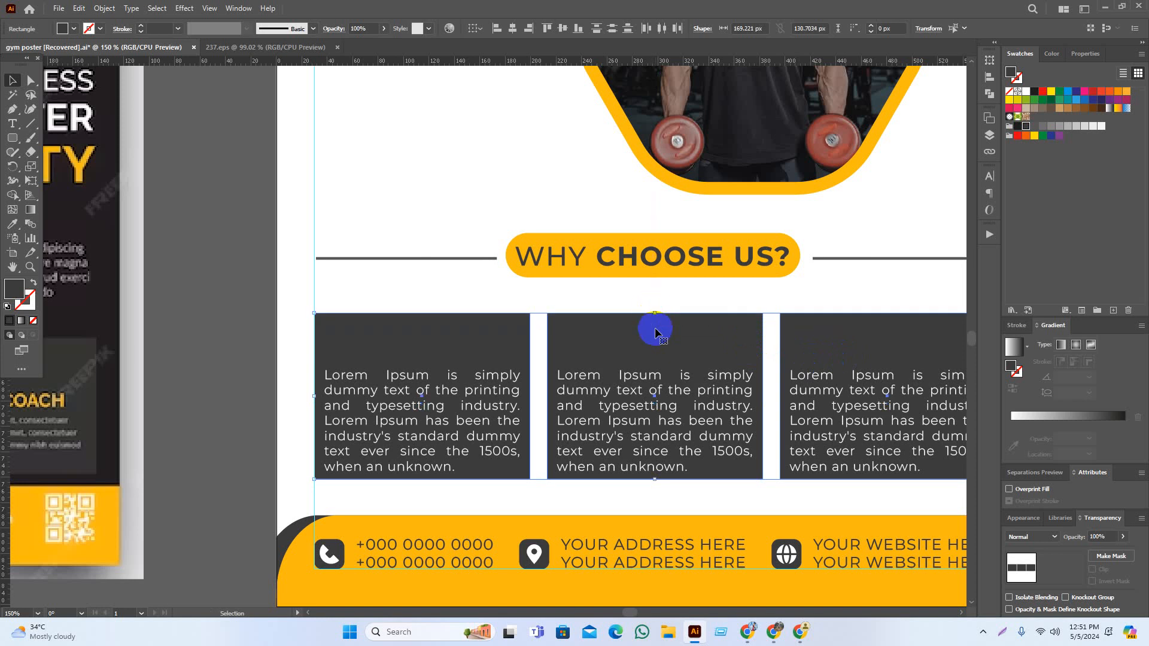
pyautogui.click(273, 368)
pyautogui.scroll(-3, 235, 372)
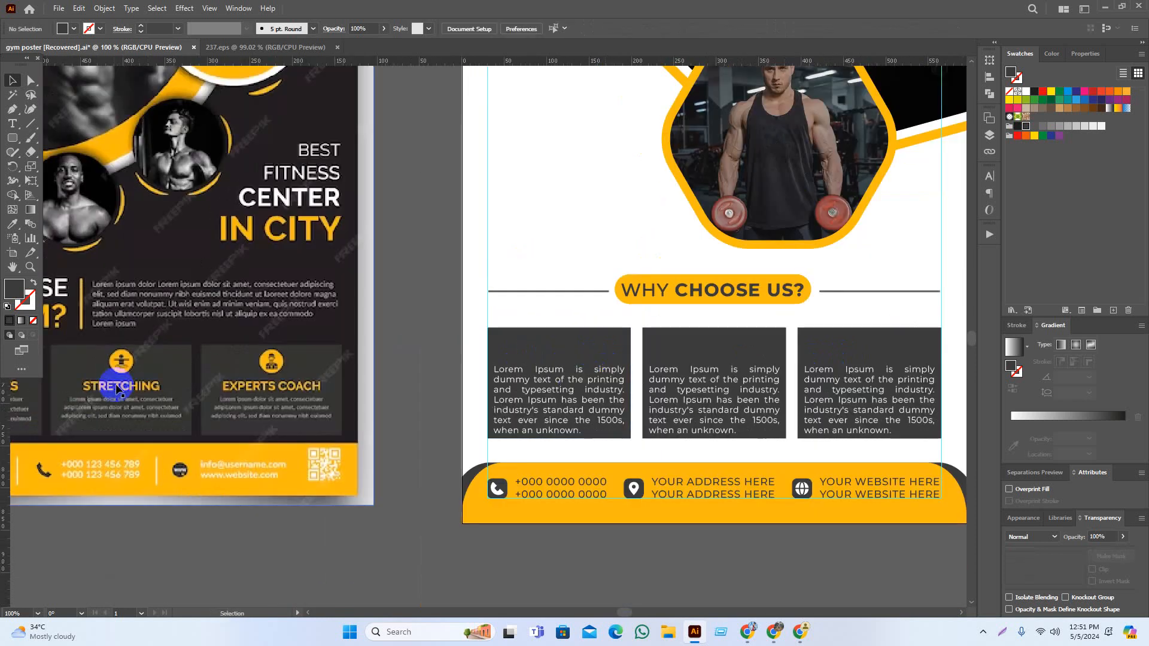
# Switch to Chrome, search Google in a new tab for iconify, and open the Iconify Design website
pyautogui.moveTo(122, 362); pyautogui.dragTo(202, 365)
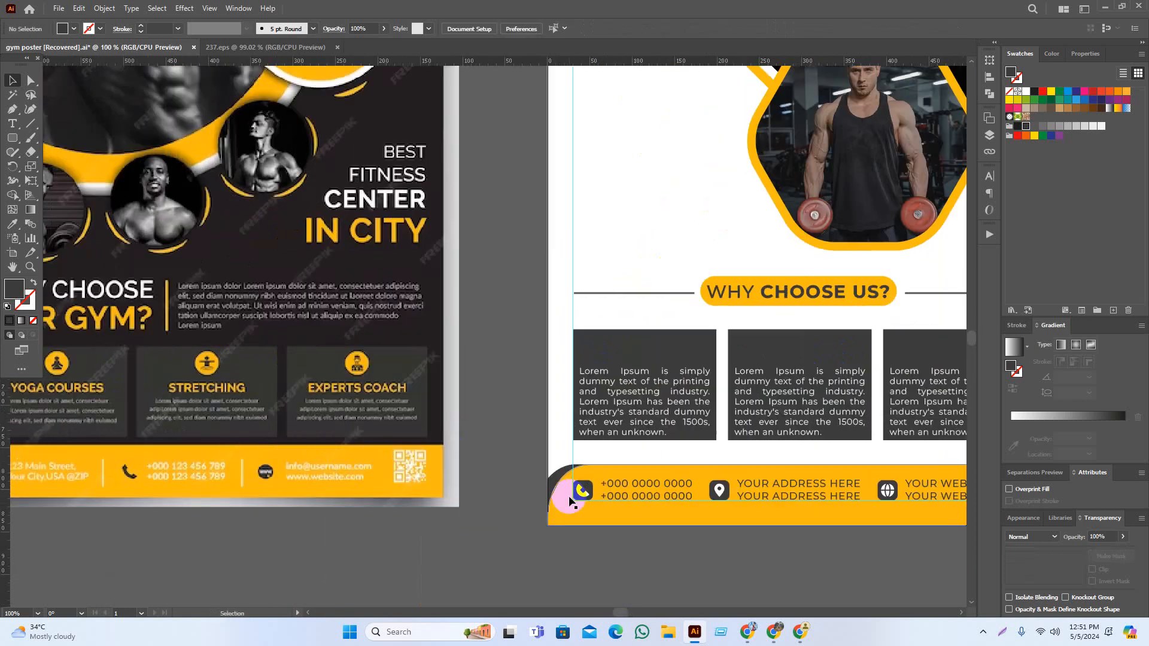
pyautogui.click(800, 632)
pyautogui.click(1027, 12)
pyautogui.click(598, 268)
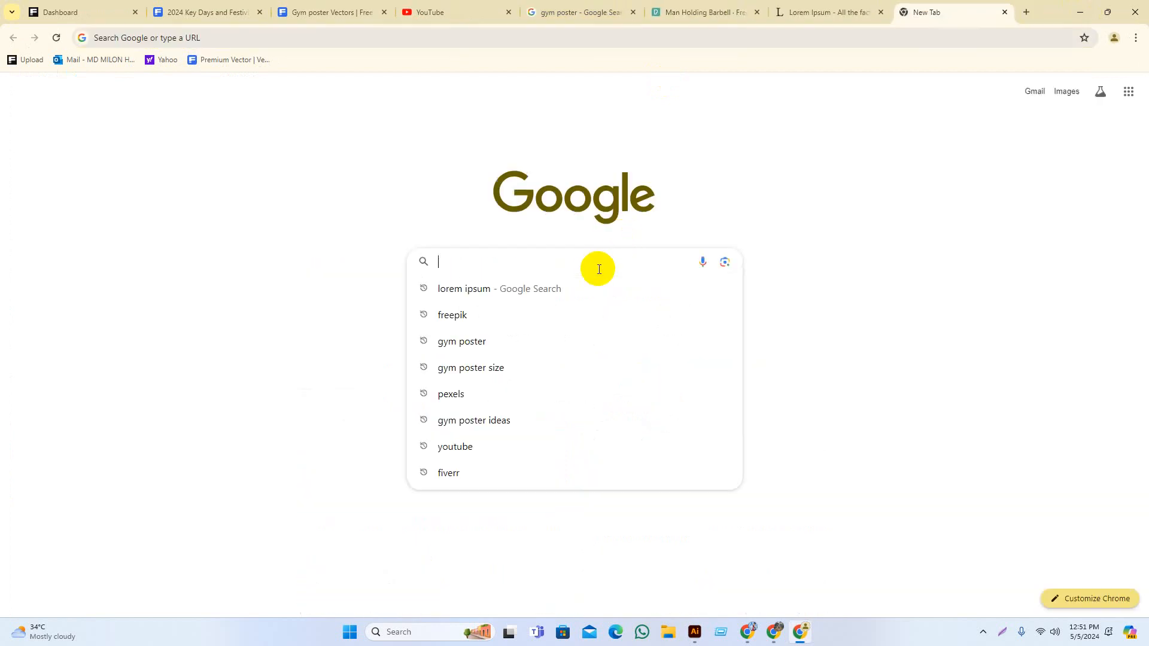
pyautogui.write('ico')
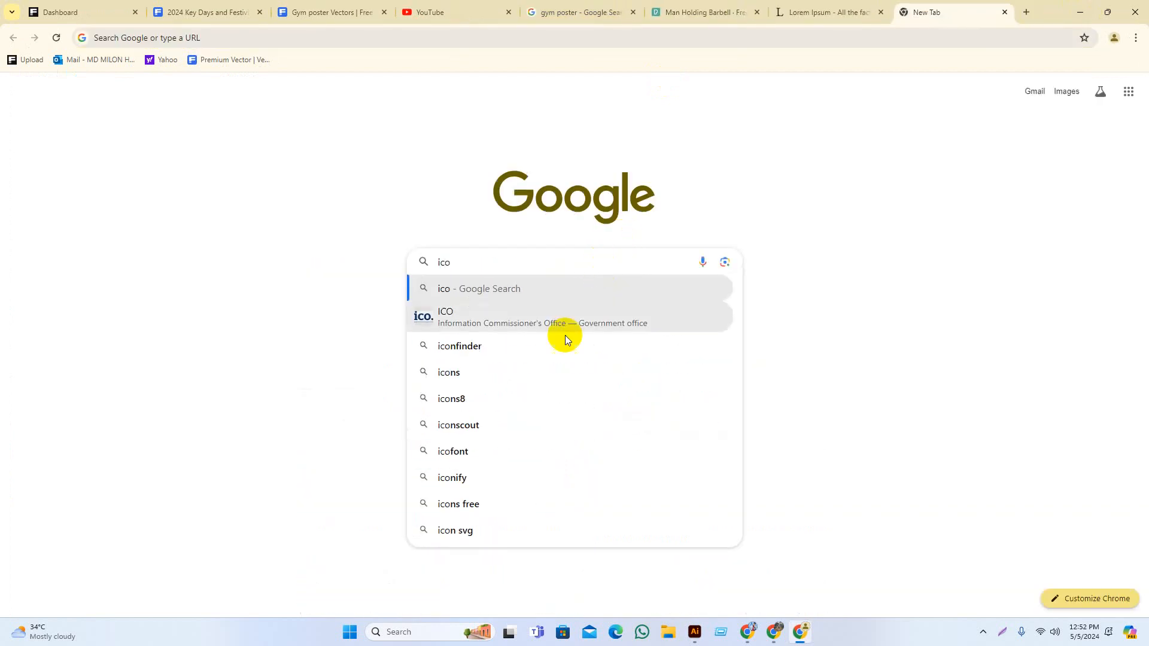
pyautogui.click(521, 478)
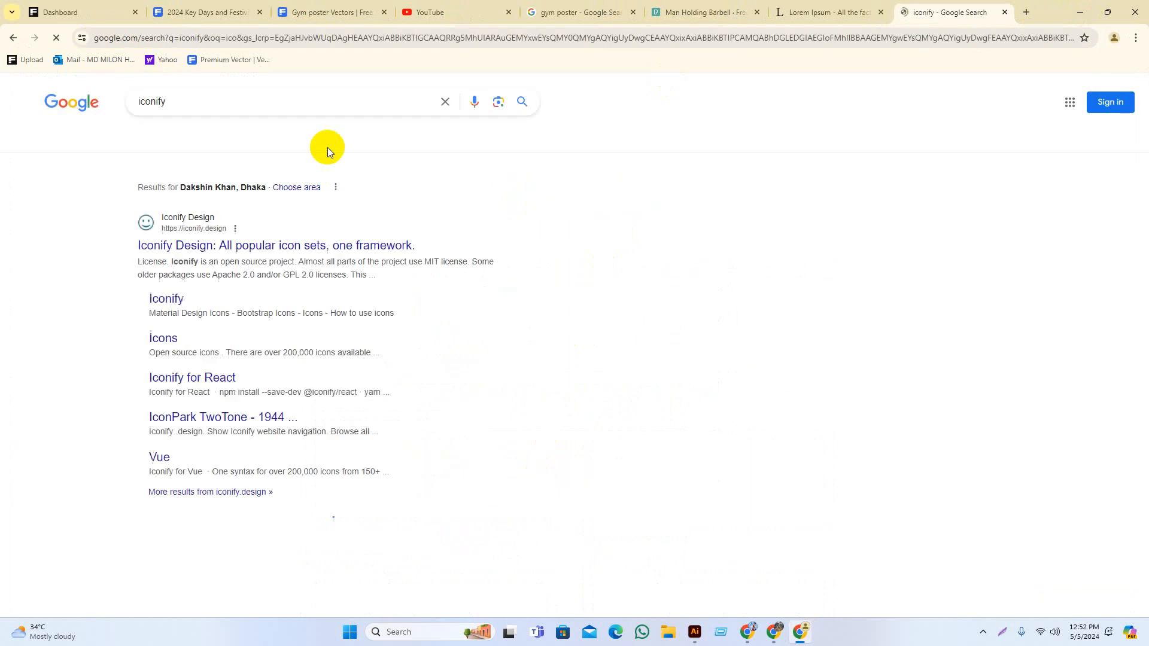
pyautogui.click(192, 239)
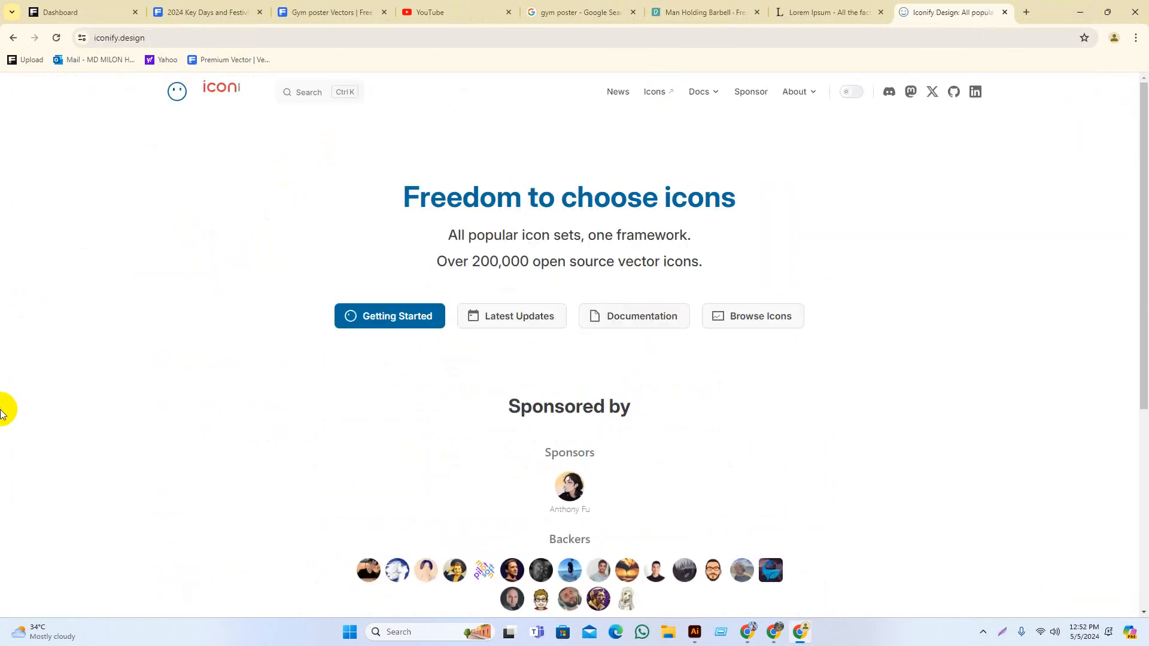
# Look through Iconify's Getting Started page for a way to find icons and return to the home page
pyautogui.rightClick(2, 435)
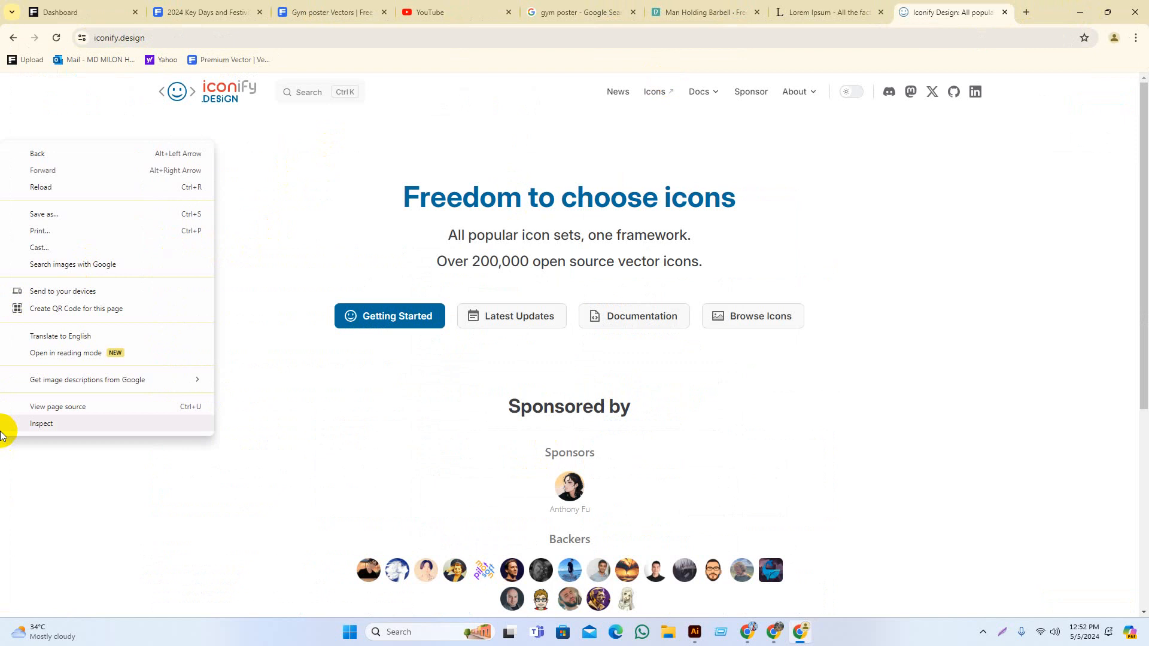
pyautogui.click(331, 231)
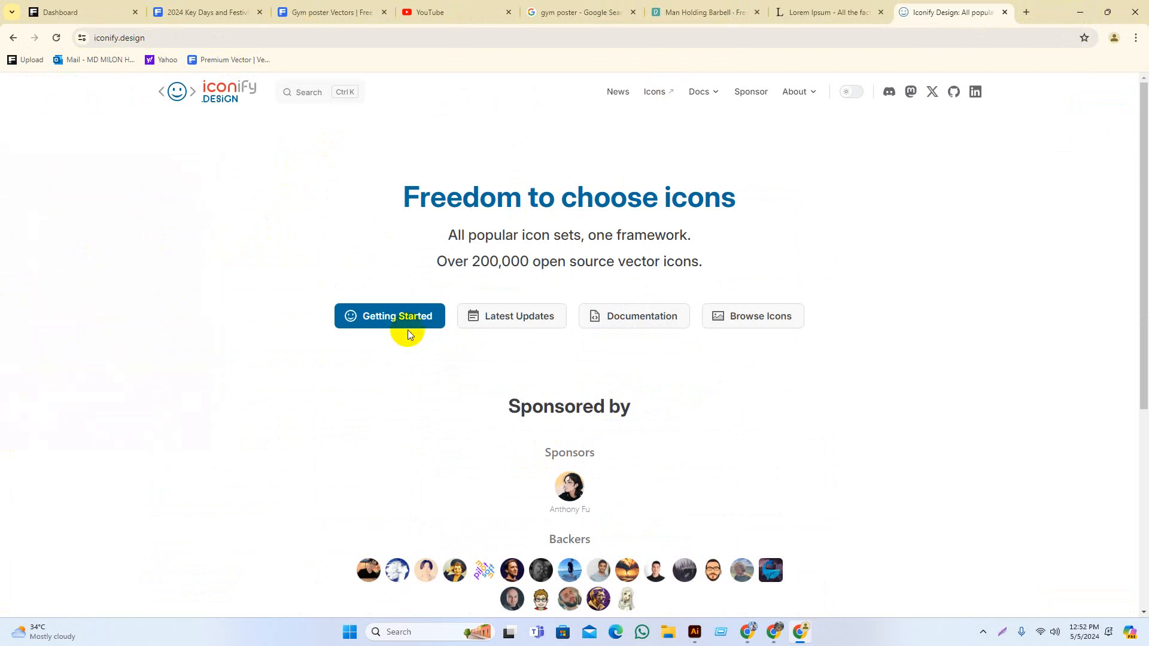
pyautogui.click(430, 313)
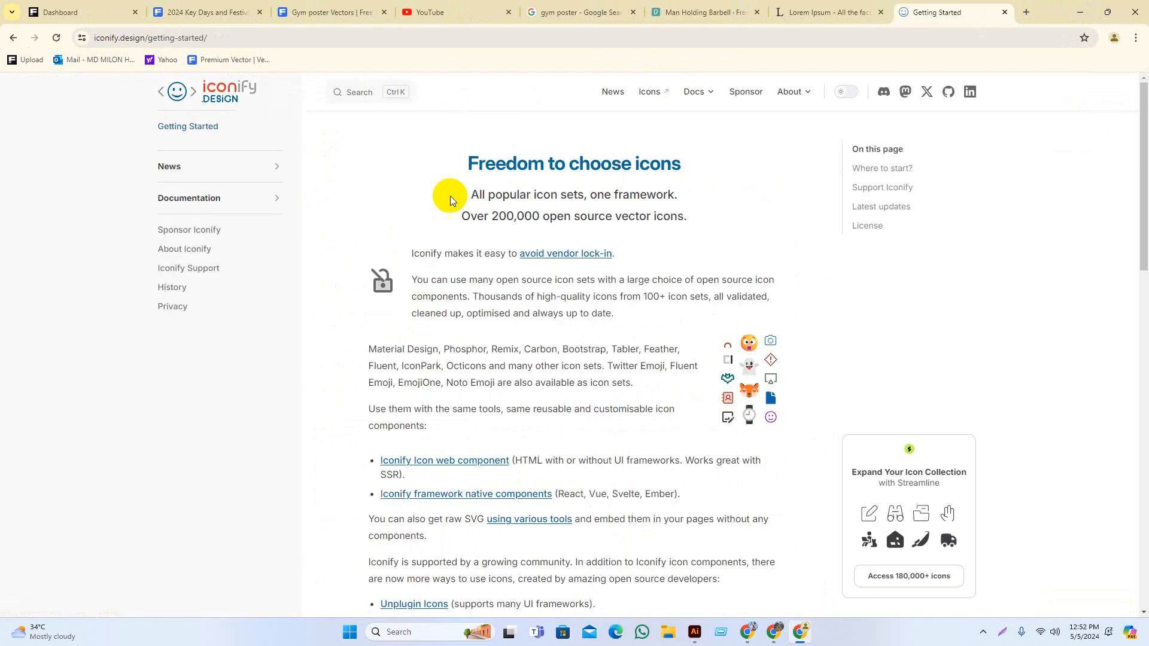
pyautogui.scroll(-1, 413, 209)
pyautogui.scroll(1, 377, 221)
pyautogui.click(15, 37)
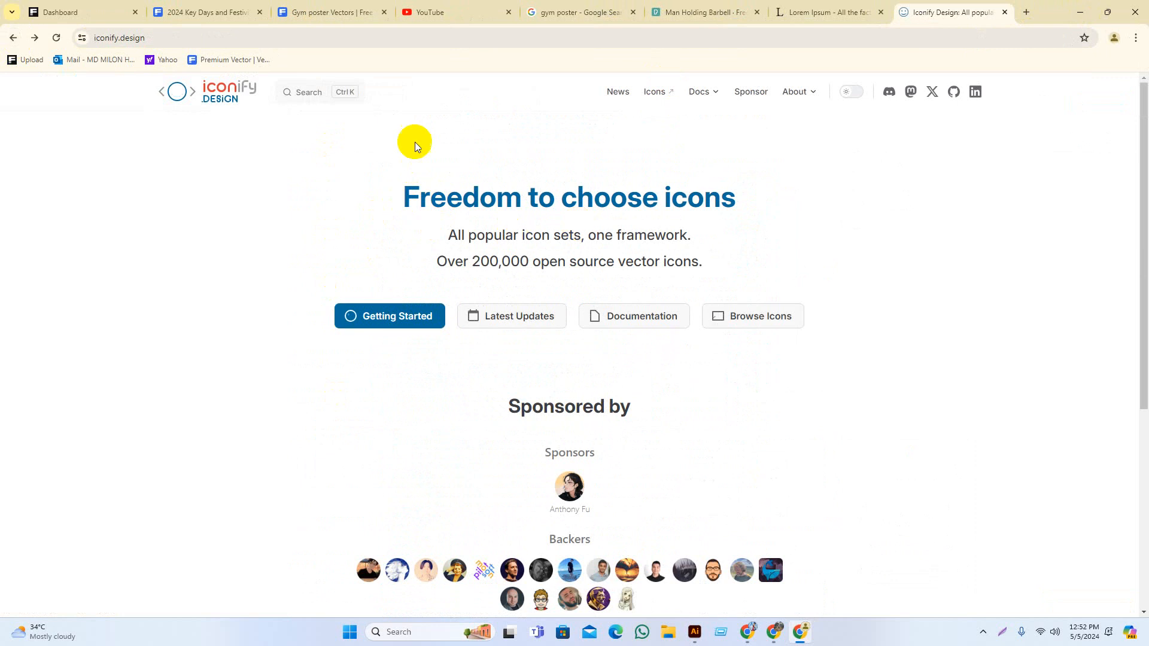
# Search the Iconify site for "gym ico", check the Searching icons Examples result, and return to look over the home page
pyautogui.click(292, 96)
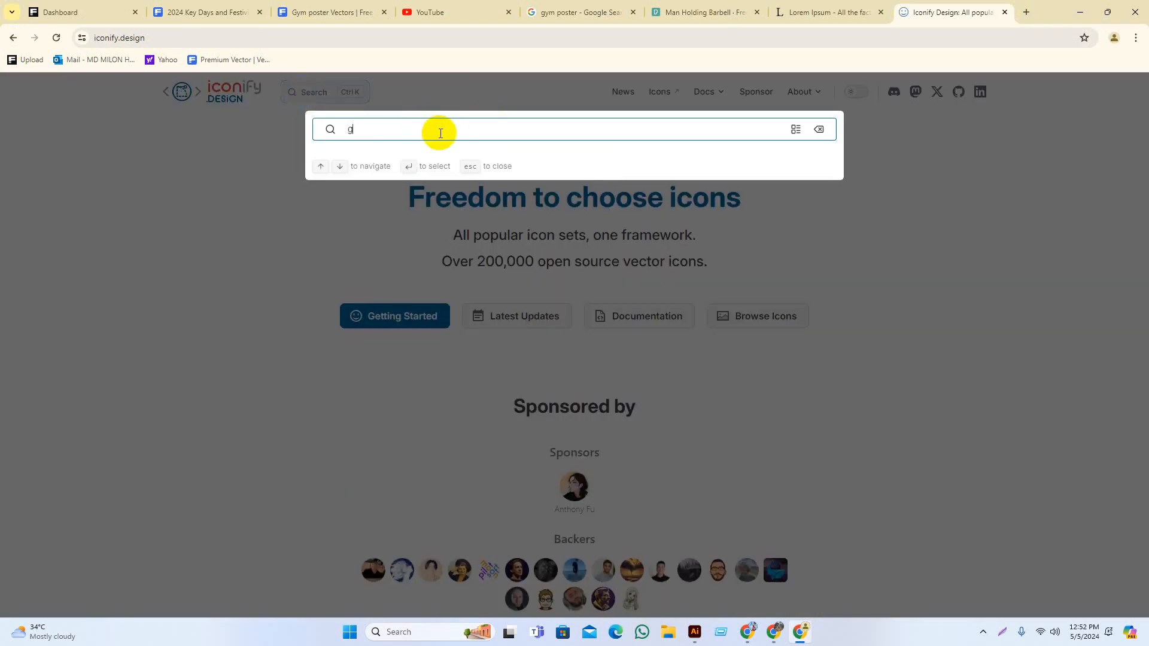
pyautogui.write('gym ico')
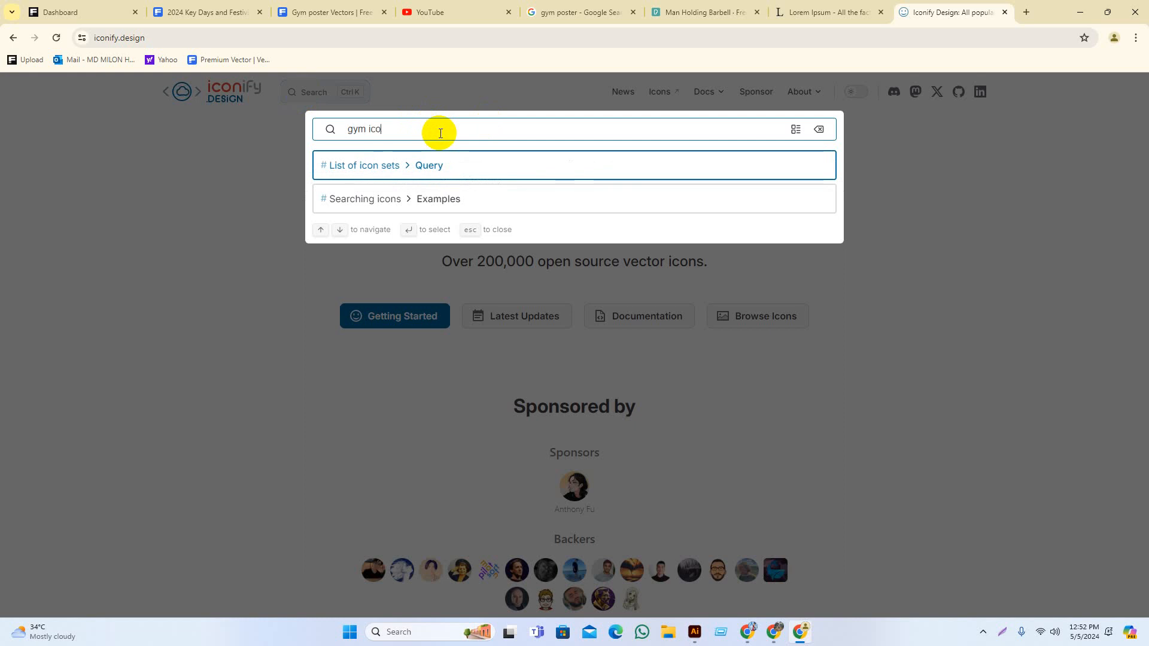
pyautogui.press('Down')
pyautogui.press('Return')
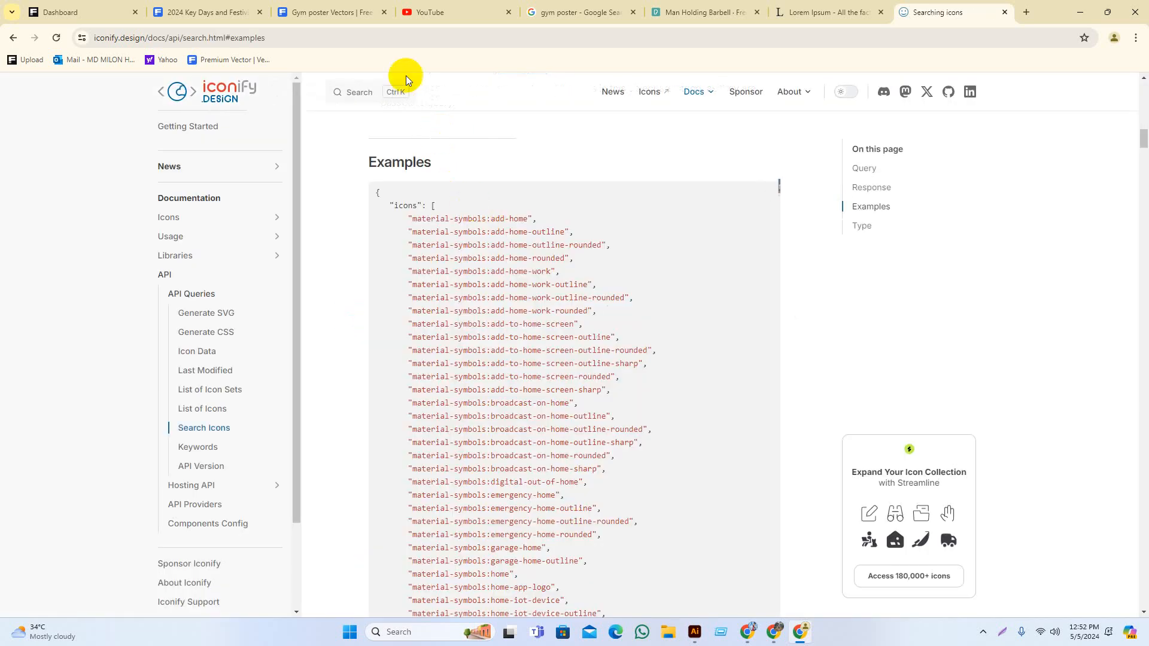
pyautogui.scroll(-5, 485, 312)
pyautogui.scroll(10, 485, 312)
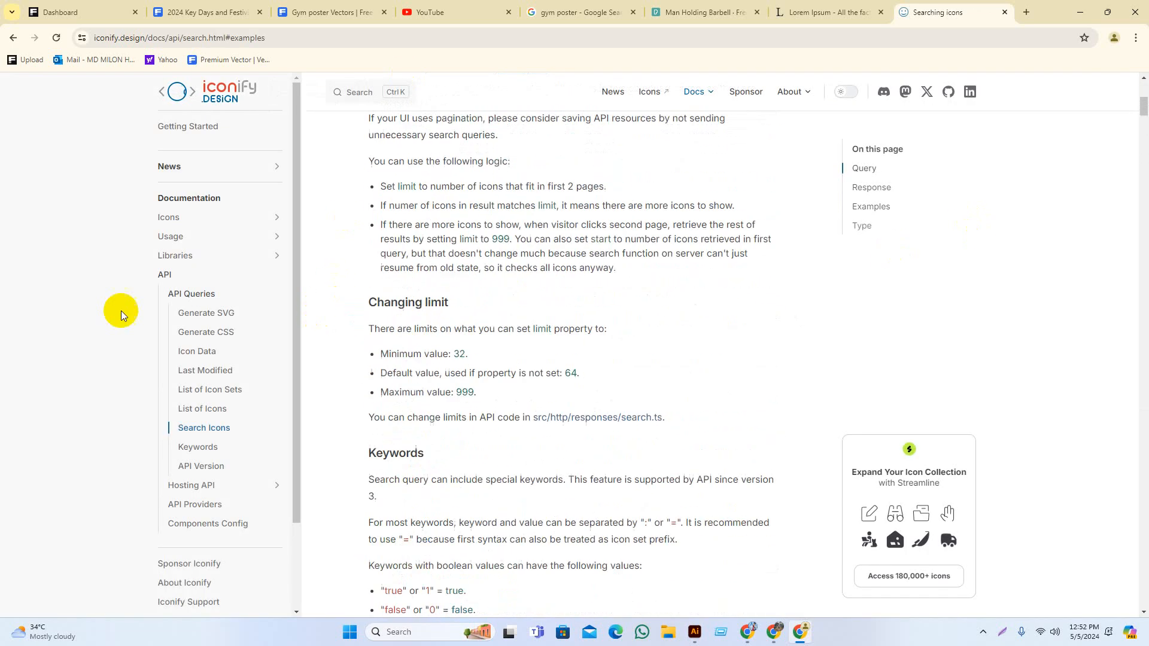
pyautogui.click(12, 38)
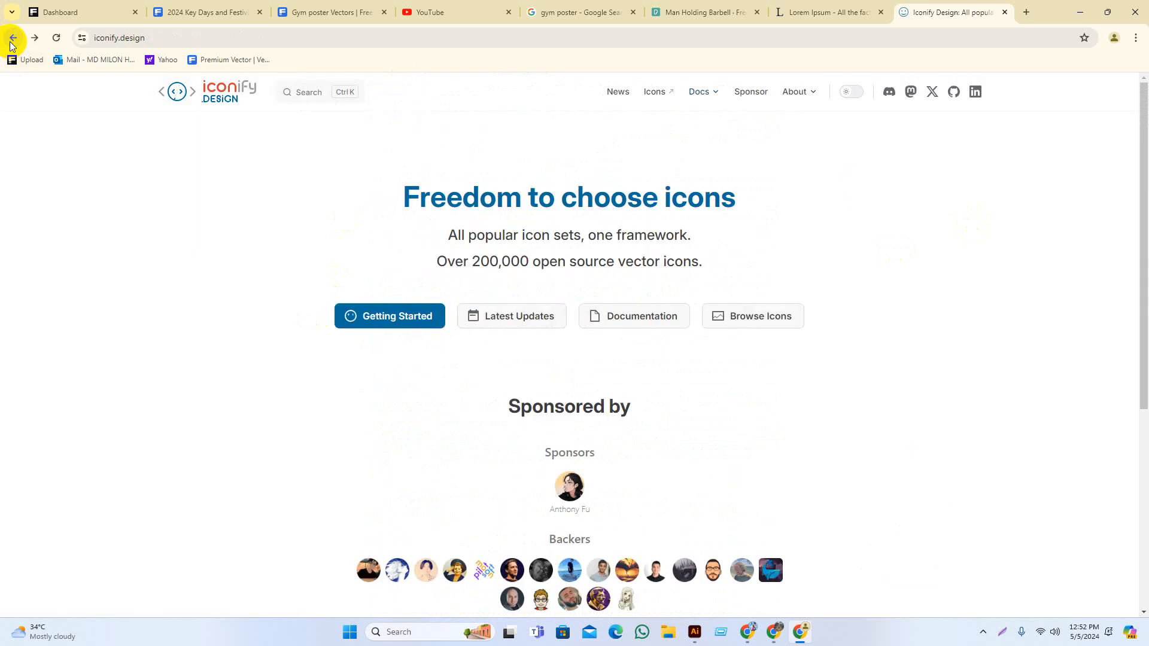
pyautogui.scroll(-5, 778, 393)
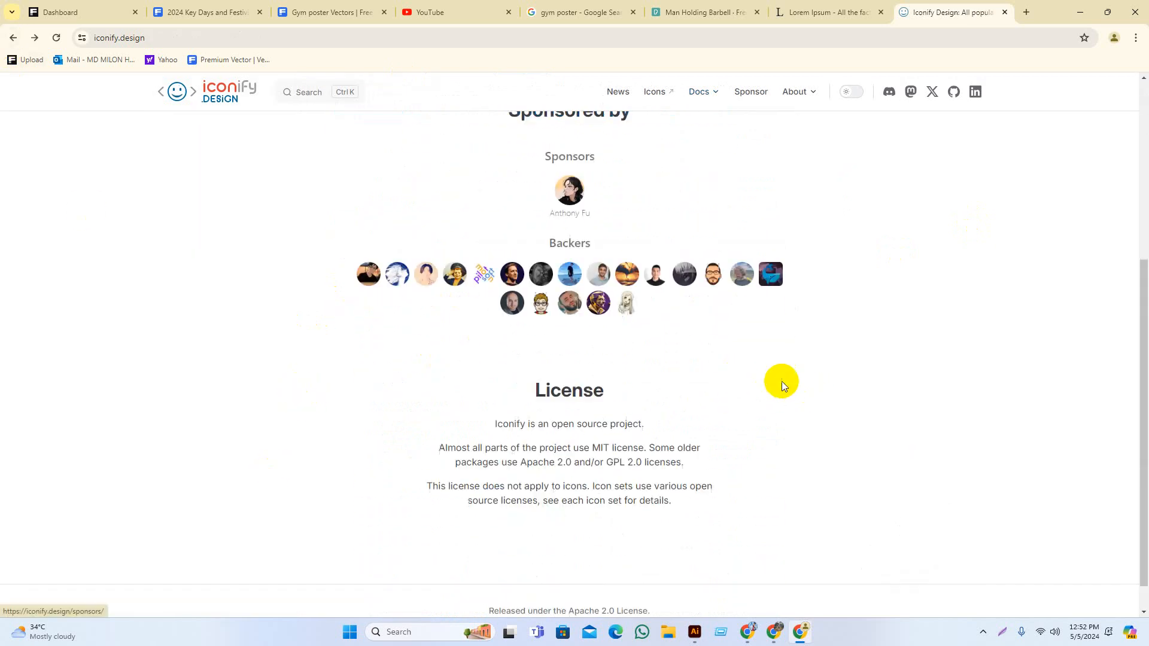
pyautogui.scroll(6, 824, 401)
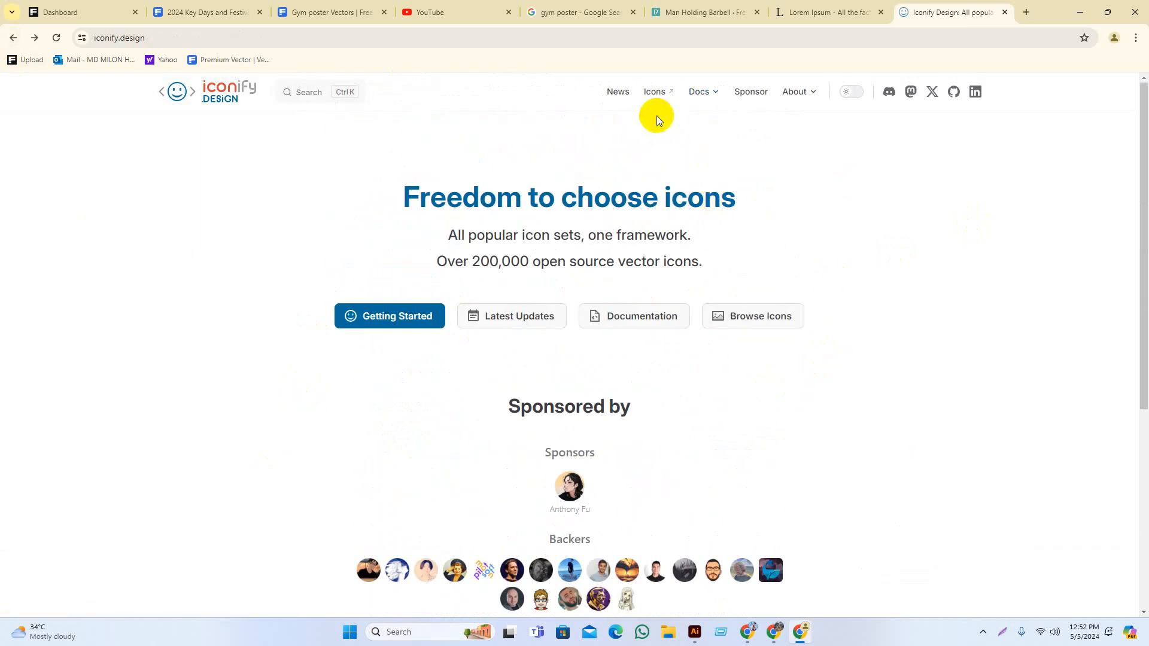
# Search the Iconify icon sets for "gym icon" and close the Iconify tabs
pyautogui.click(655, 93)
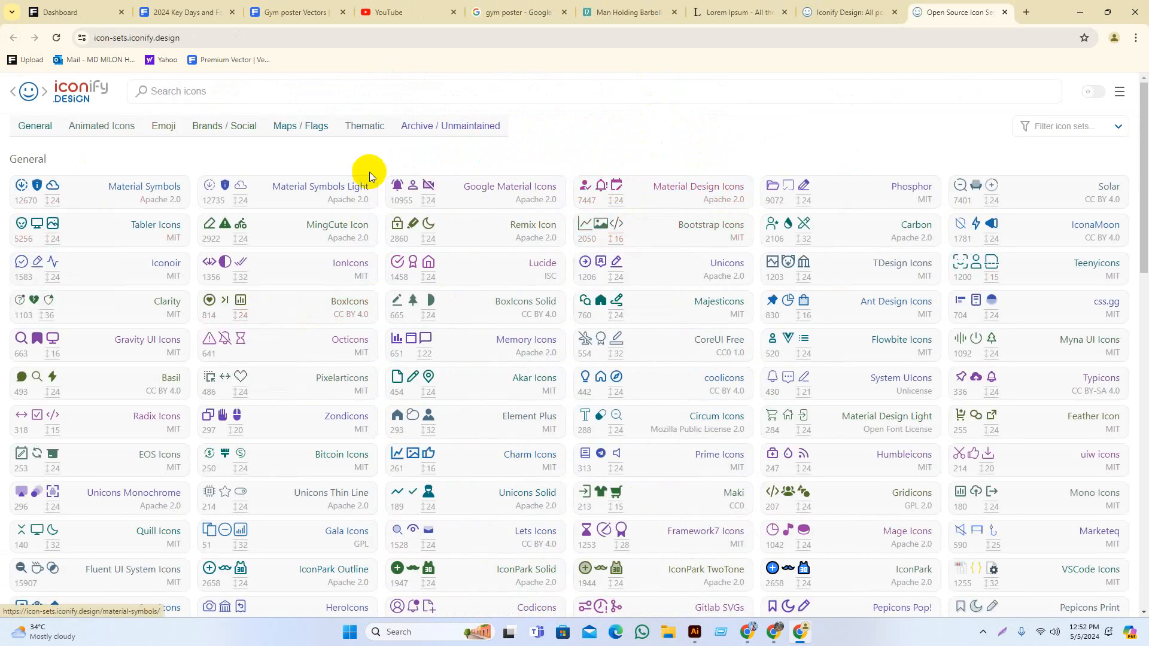
pyautogui.click(253, 93)
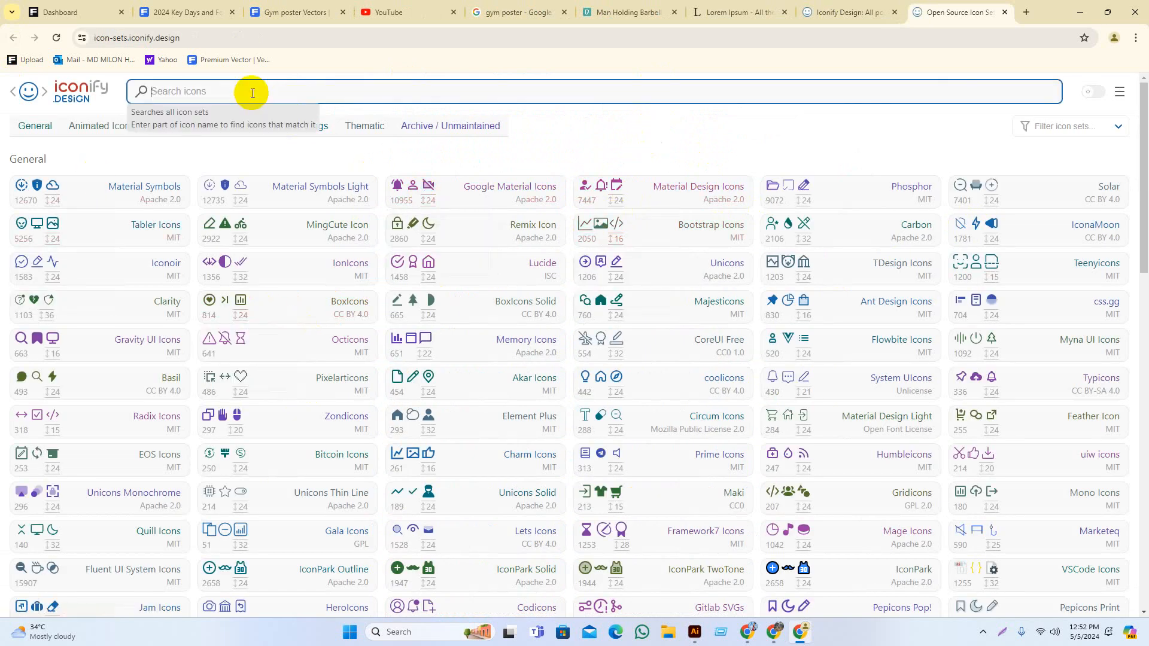
pyautogui.write('gym icon')
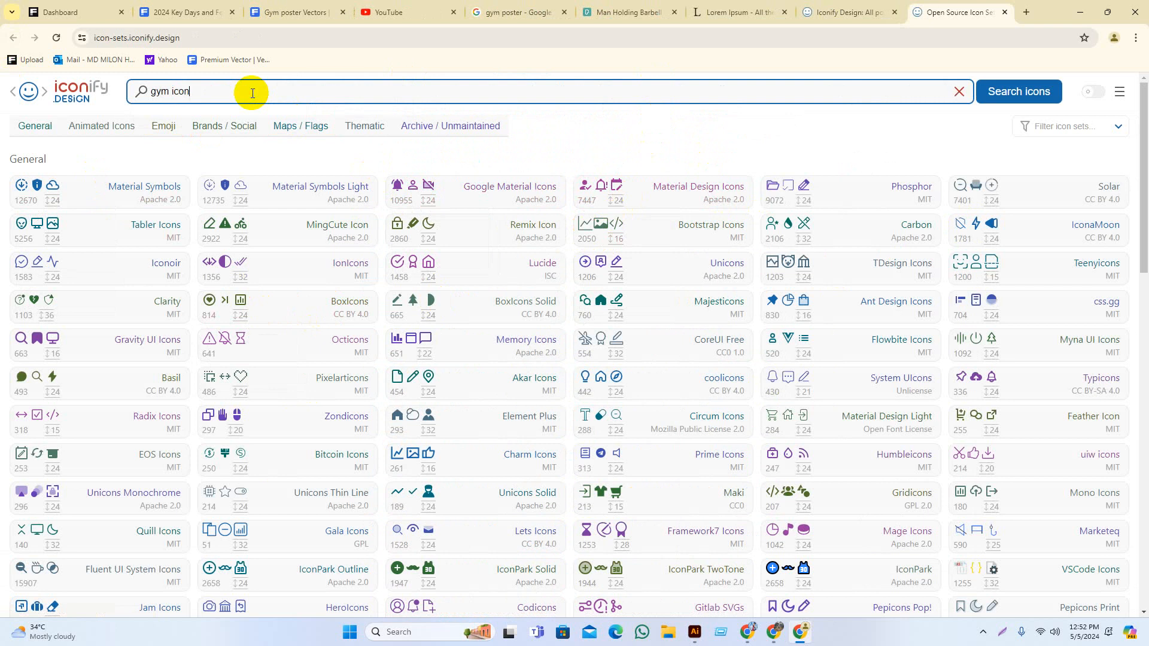
pyautogui.press('Return')
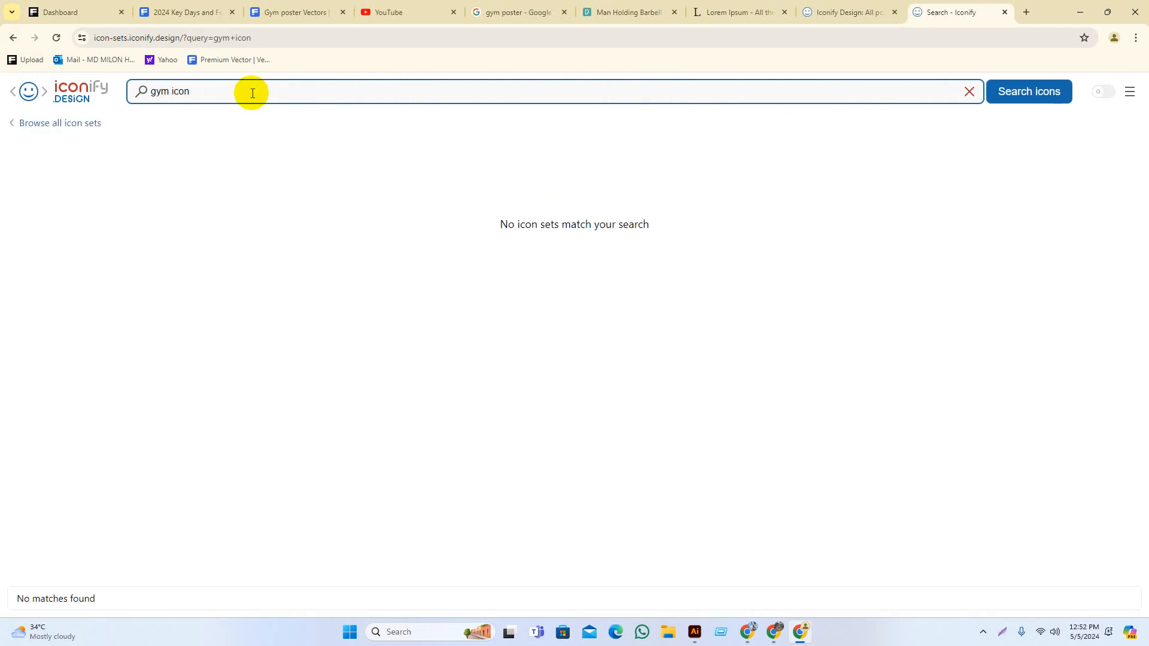
pyautogui.click(1005, 12)
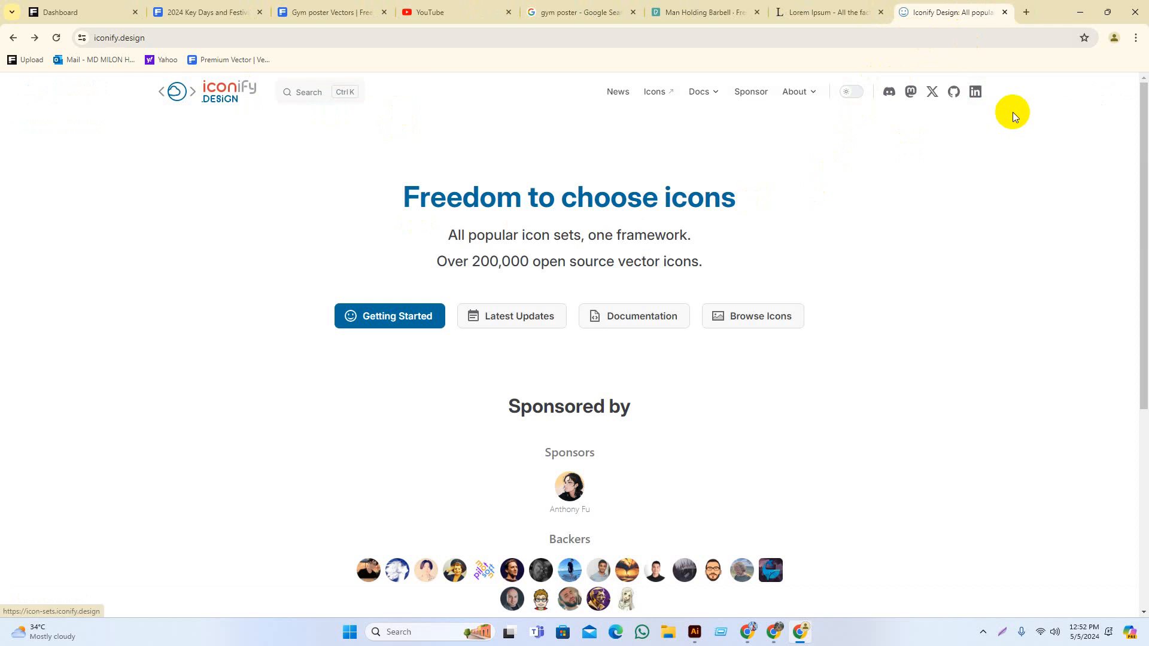
pyautogui.click(1005, 12)
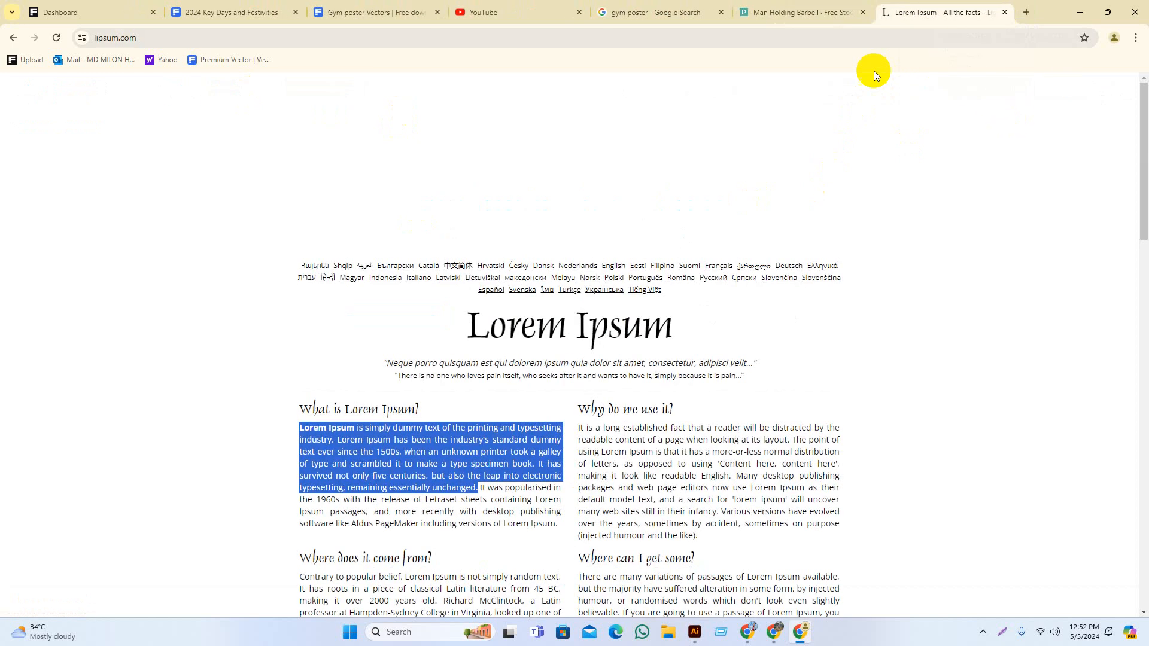
# Search Google for "icon" in a new tab and open the Flaticon website from the results
pyautogui.click(1027, 12)
pyautogui.click(571, 252)
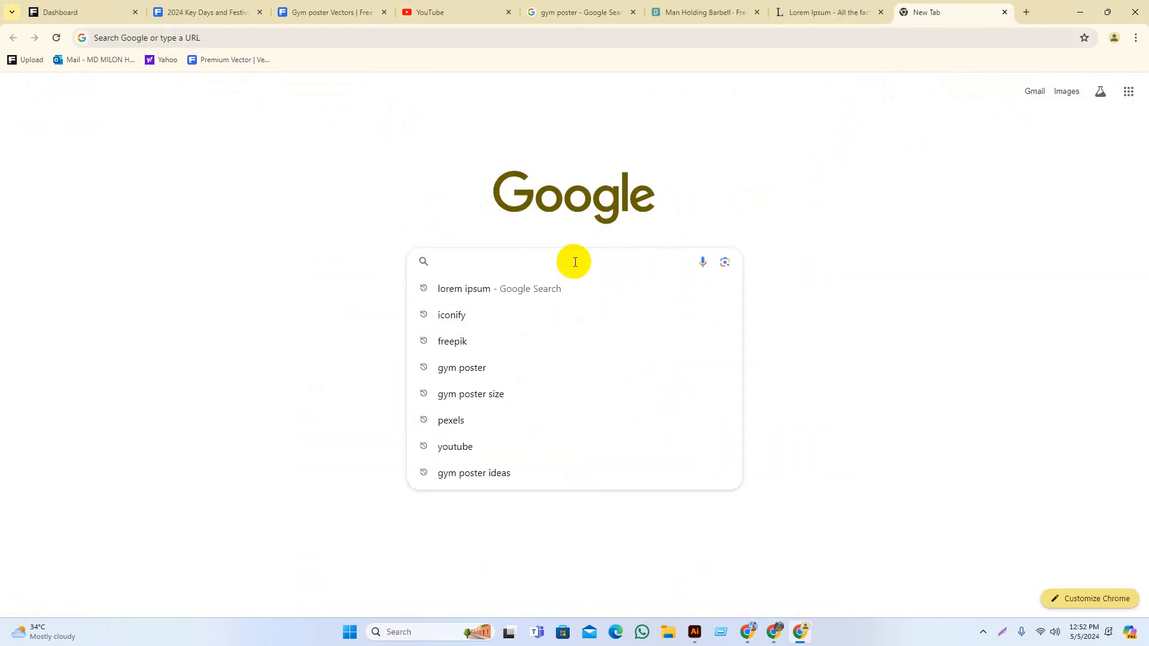
pyautogui.write('icon')
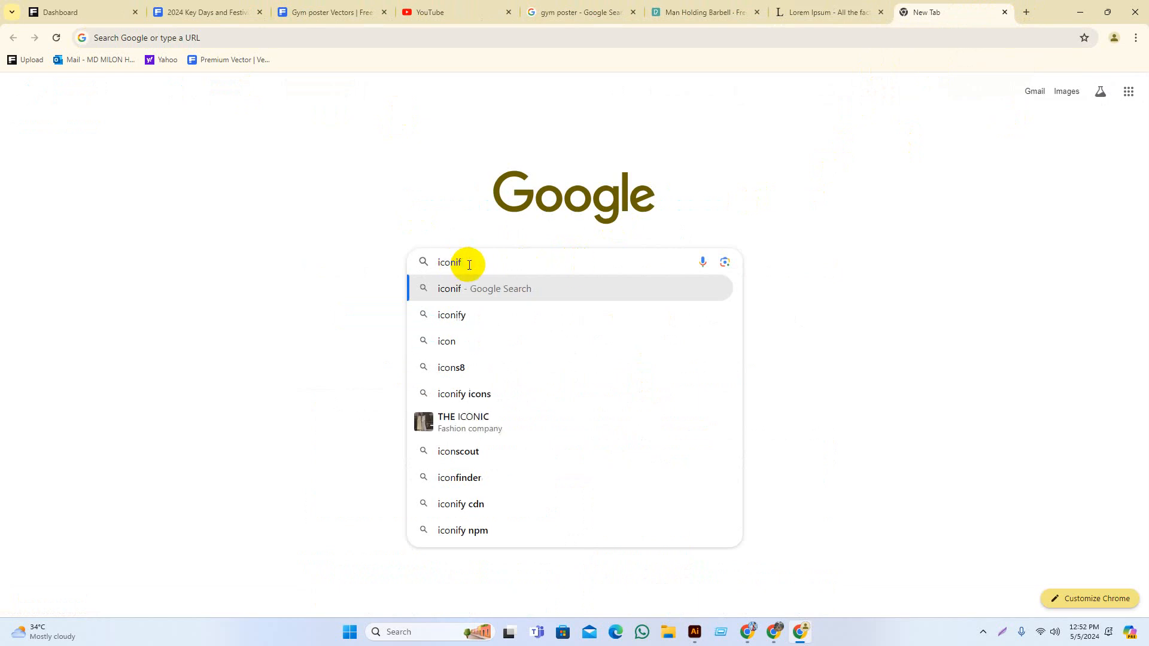
pyautogui.press('Delete')
pyautogui.press('Return')
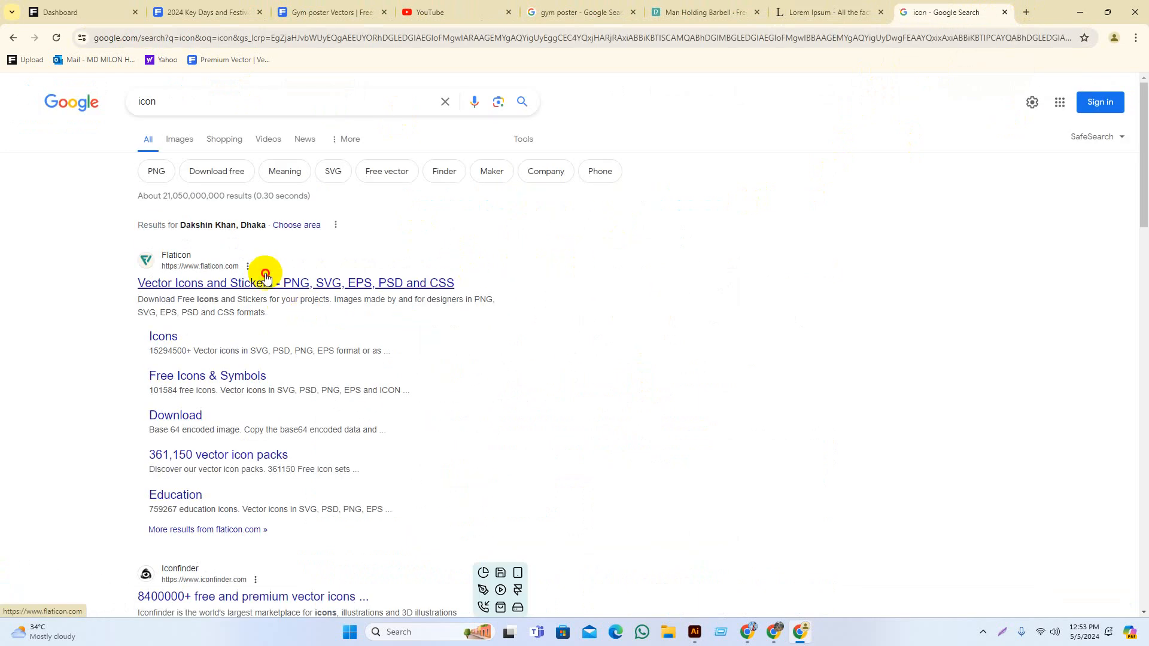
pyautogui.click(265, 273)
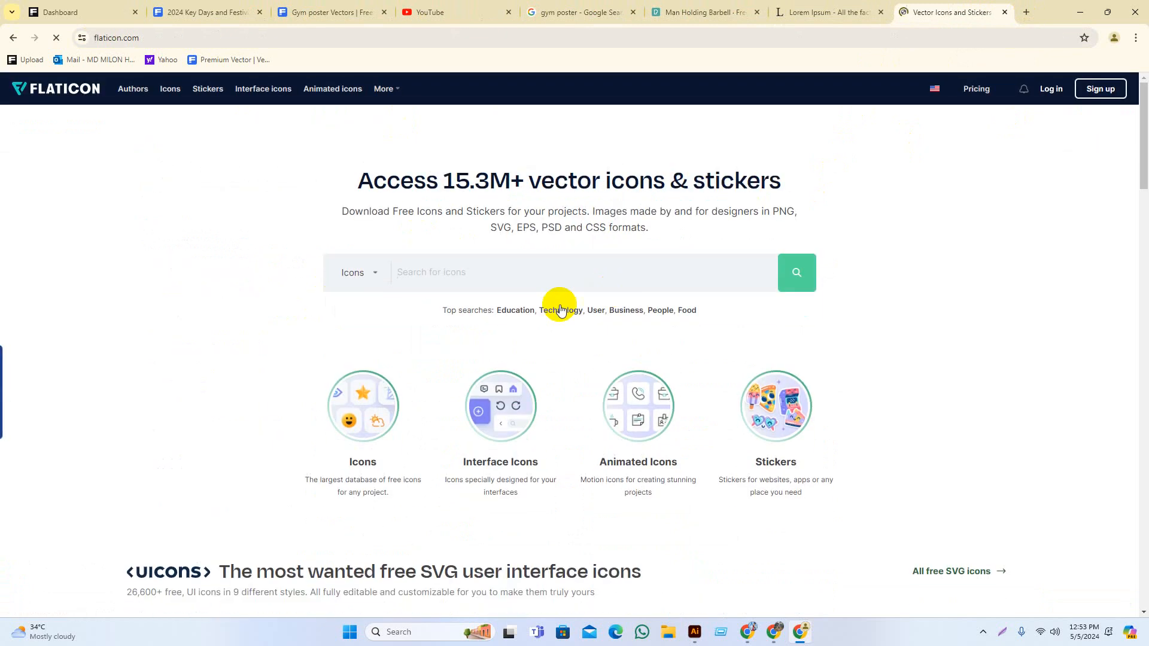
# Search Flaticon's icons for "gym icon"
pyautogui.write('gym icon')
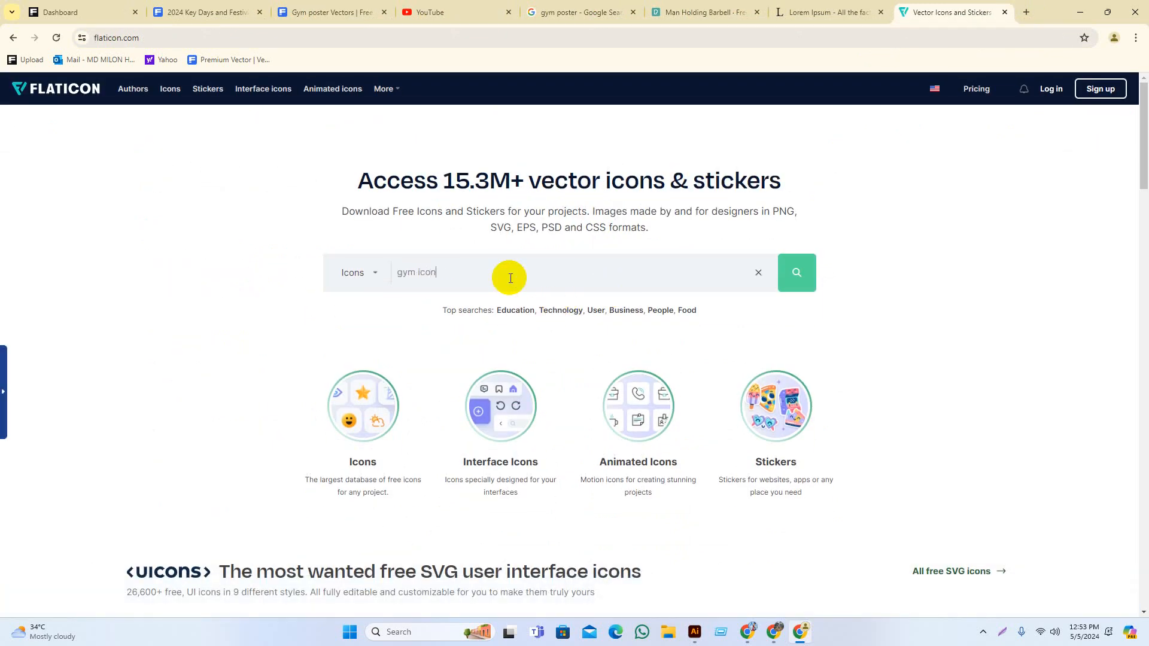
pyautogui.press('Return')
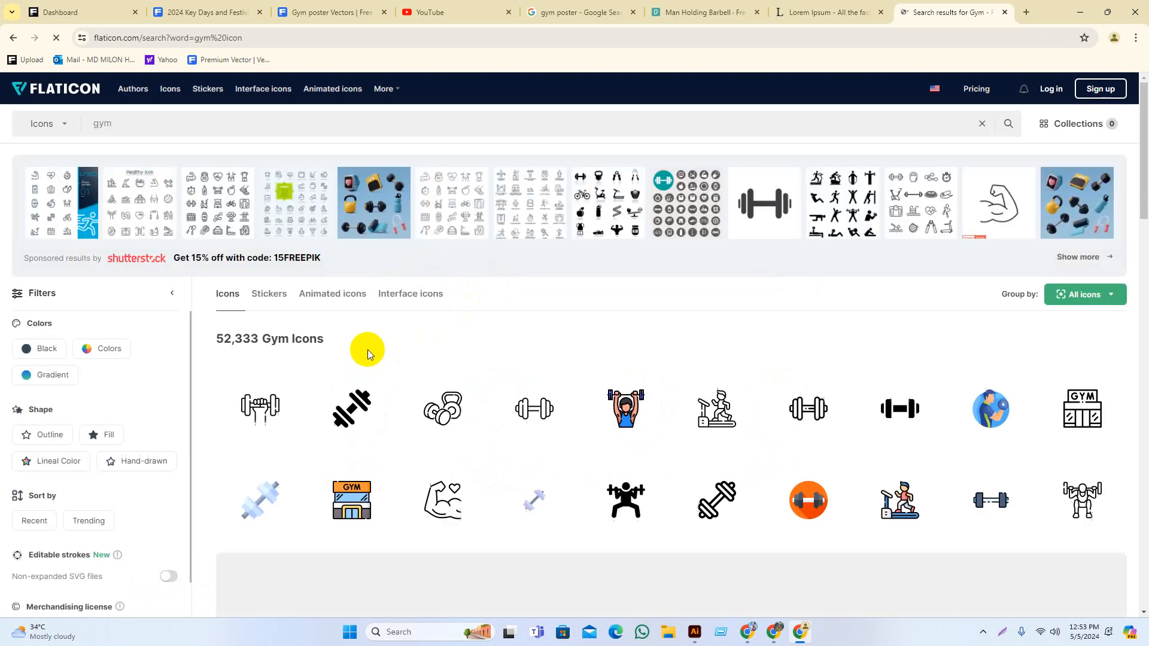
pyautogui.scroll(-1, 456, 350)
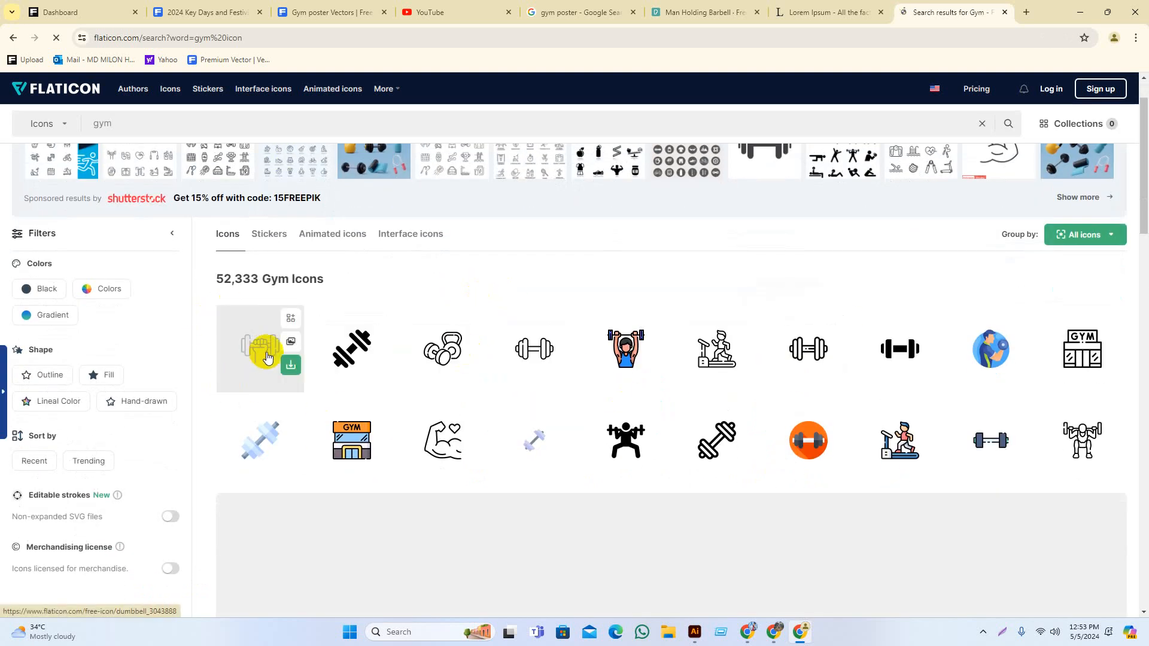
# Try to download the icon of a hand lifting a dumbbell in SVG format
pyautogui.click(292, 367)
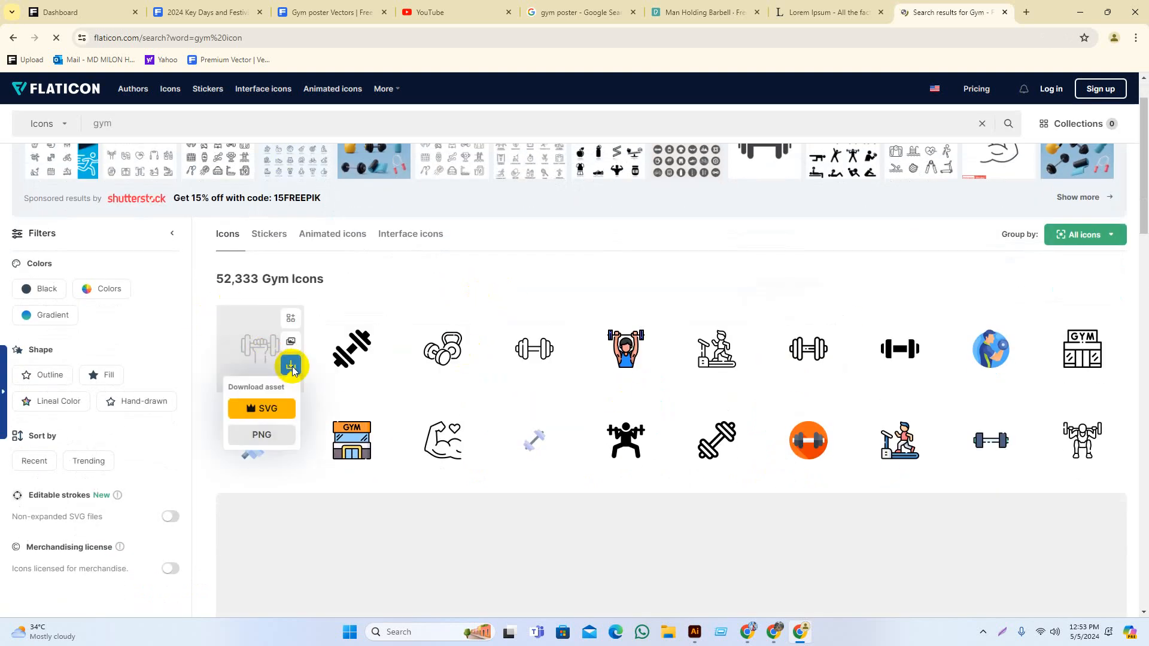
pyautogui.click(275, 417)
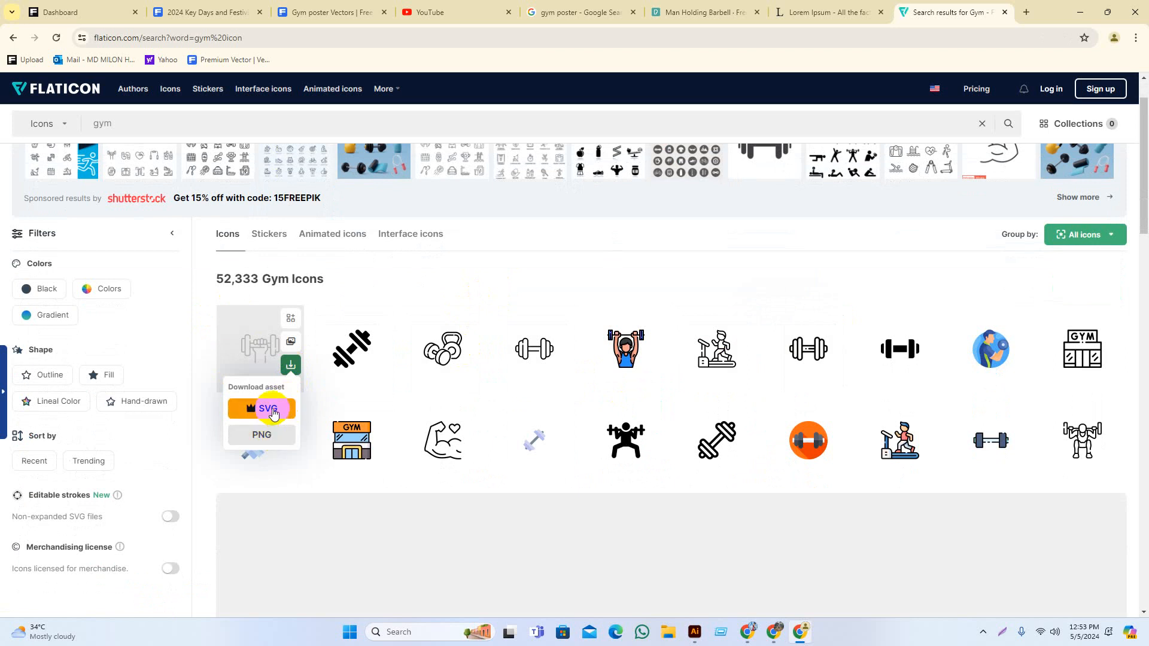
pyautogui.click(275, 413)
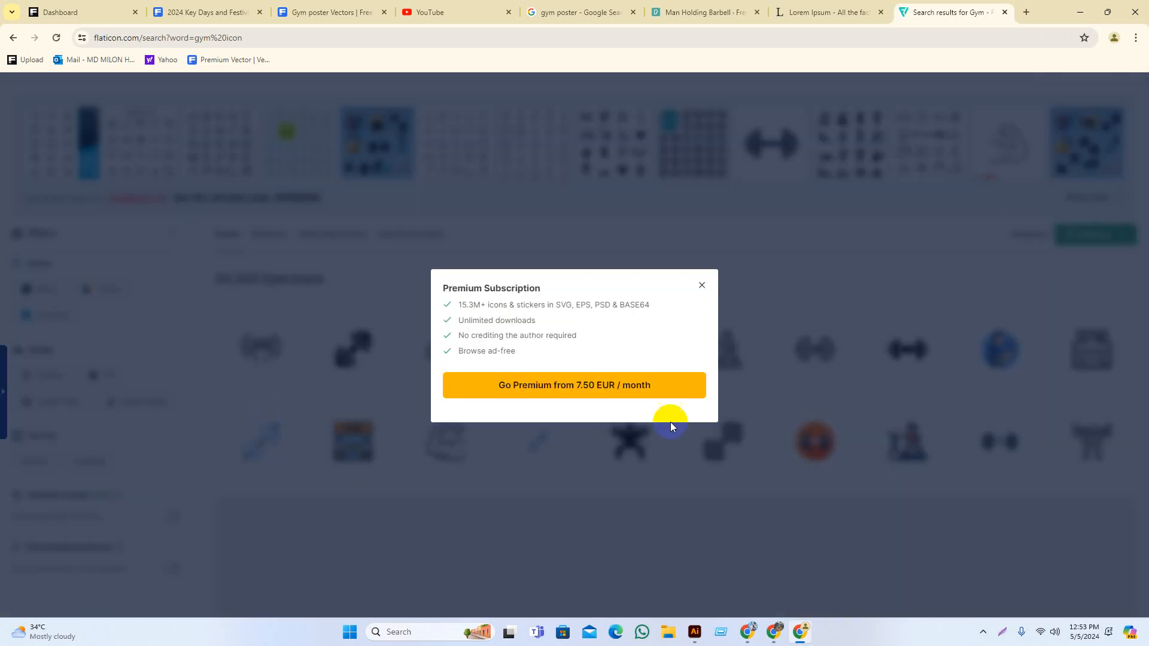
pyautogui.click(701, 288)
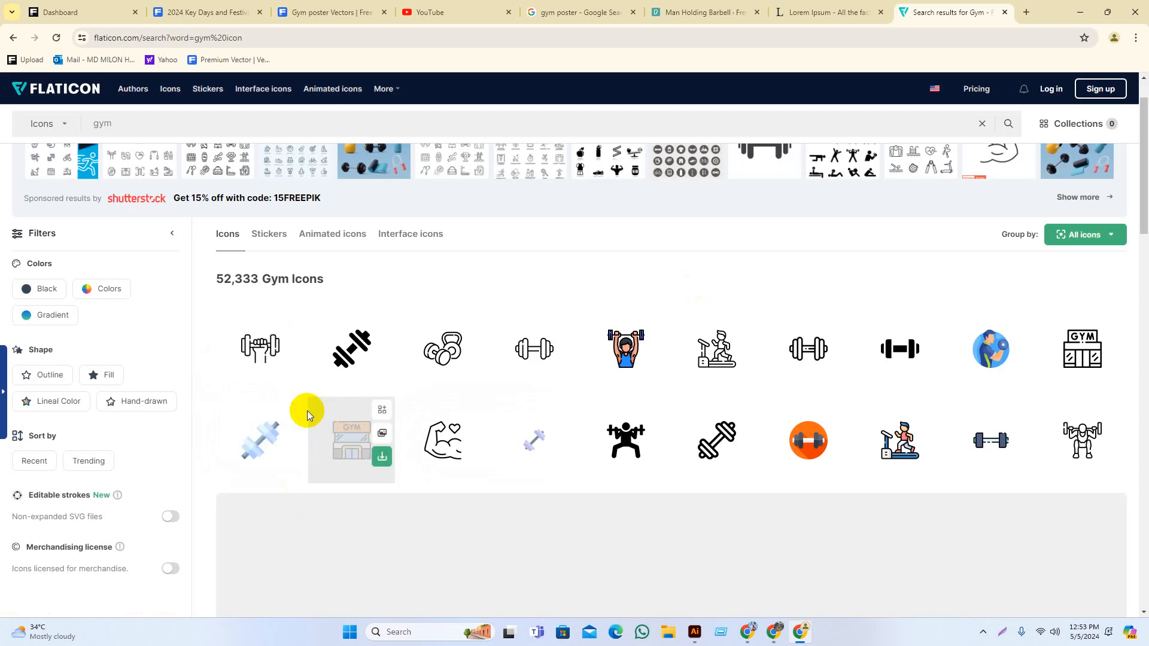
# Download the icon of a hand lifting a dumbbell as a PNG with the free attribution option
pyautogui.click(291, 365)
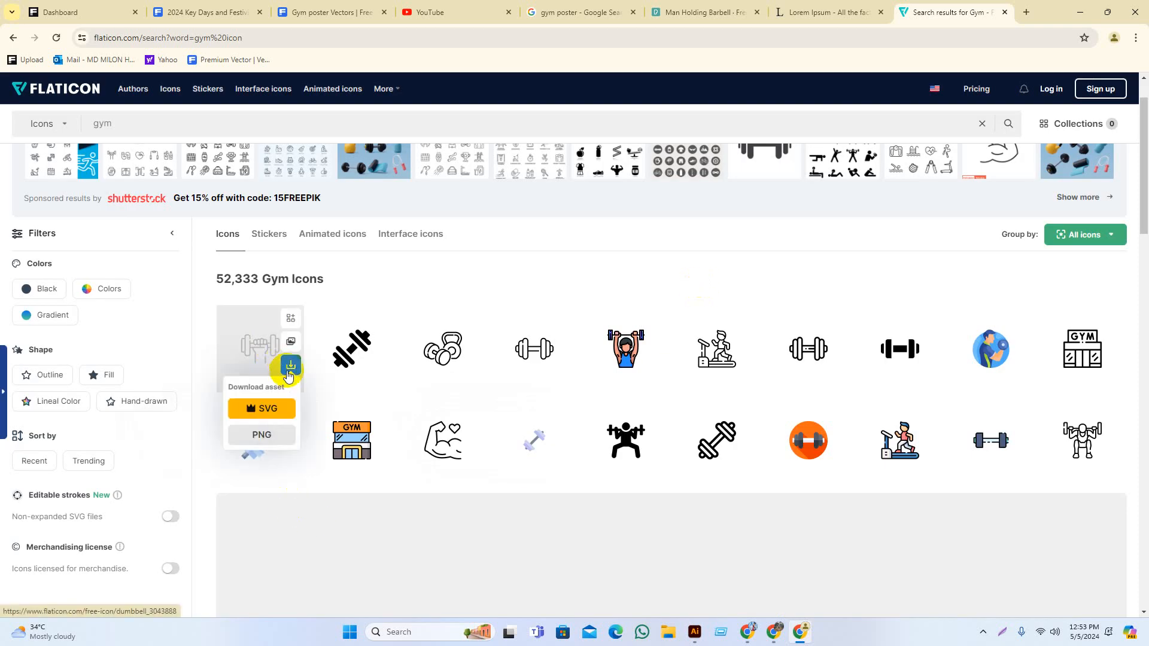
pyautogui.click(275, 437)
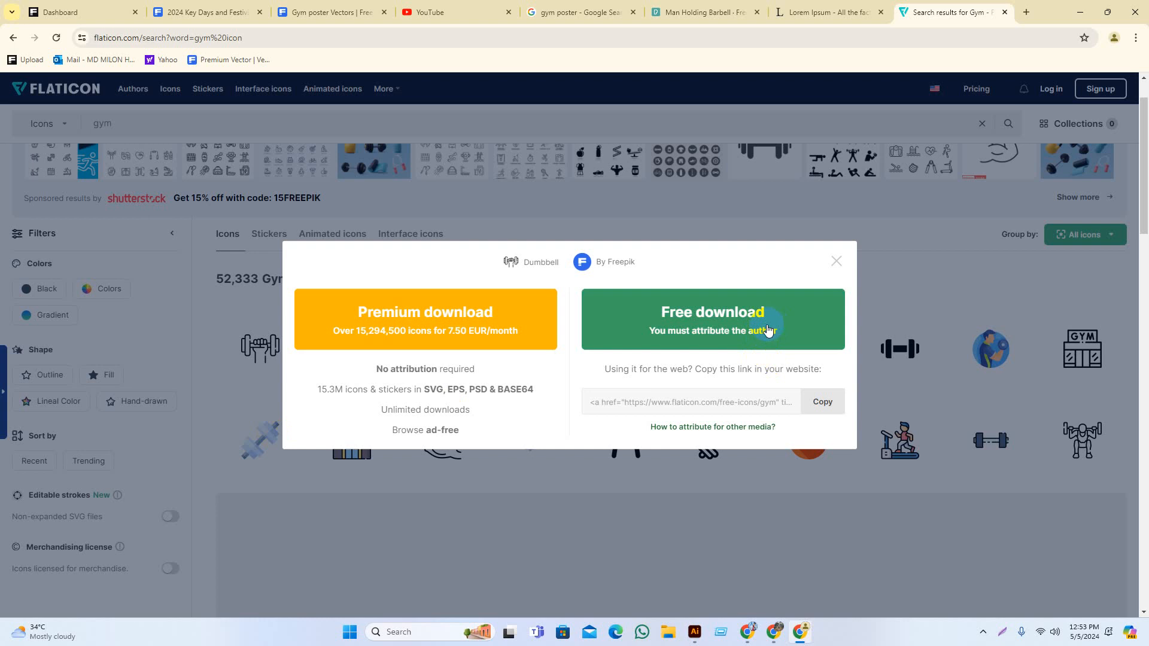
pyautogui.click(715, 330)
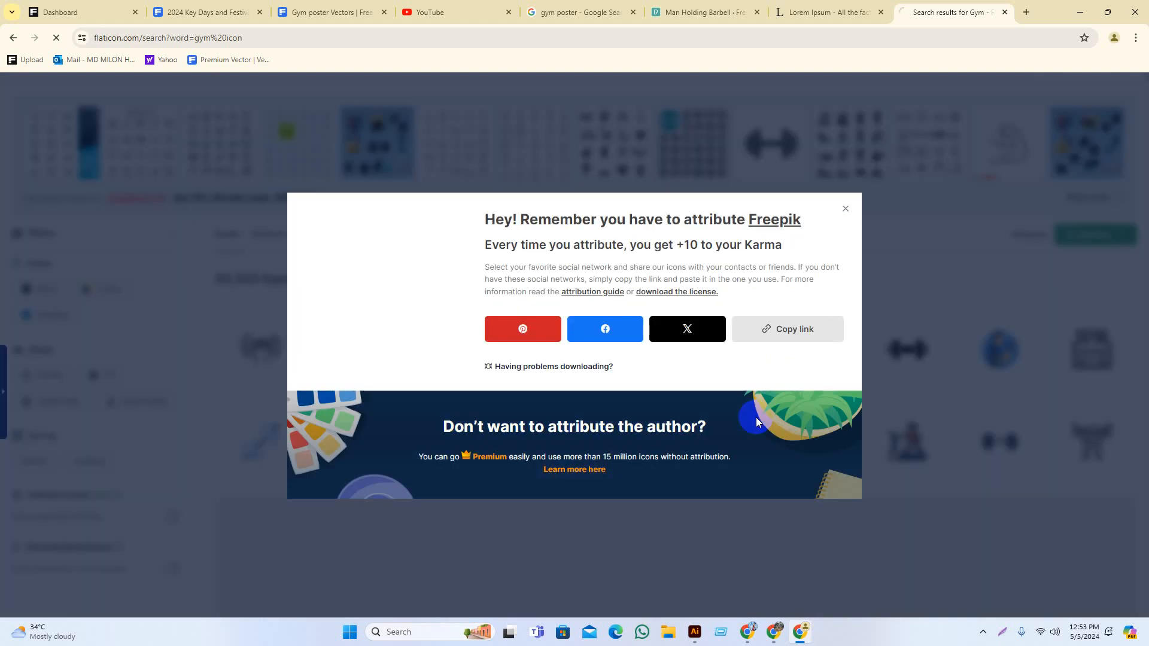
pyautogui.click(852, 202)
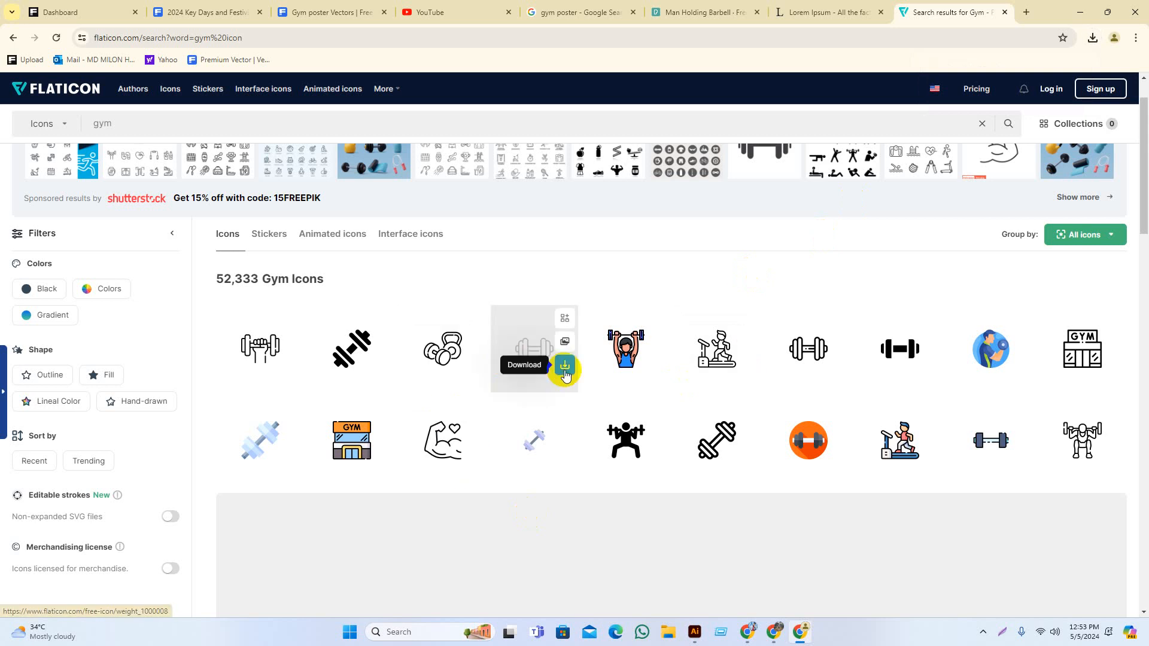
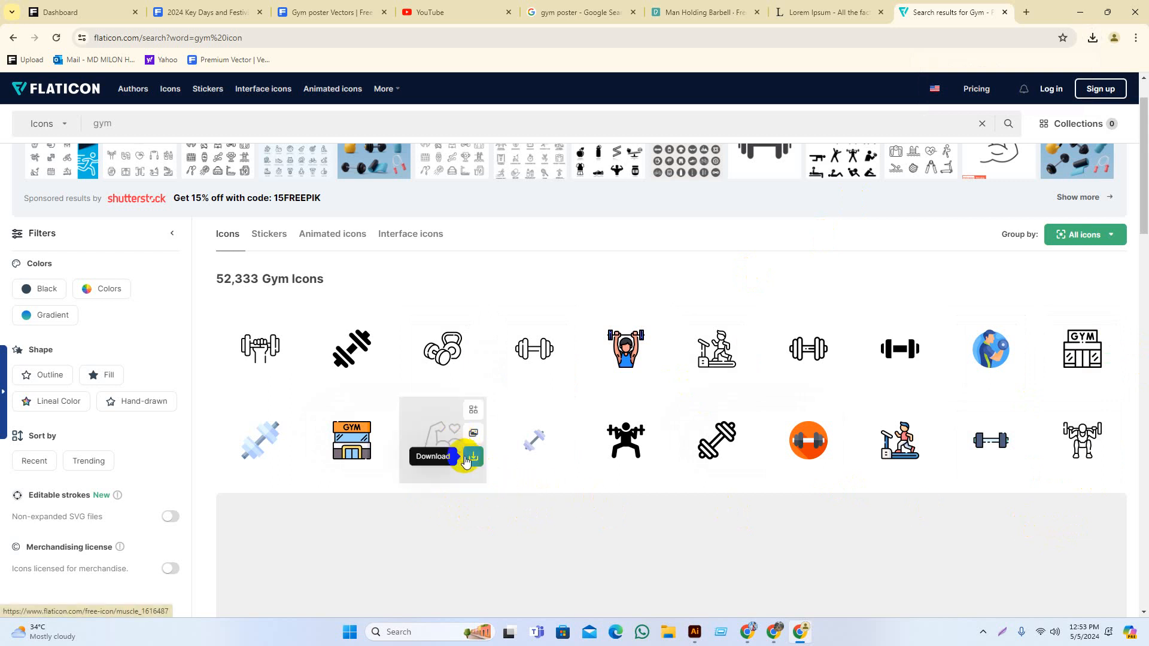
# Download the flexed muscle icon with the heart as a free PNG
pyautogui.click(473, 457)
pyautogui.click(462, 509)
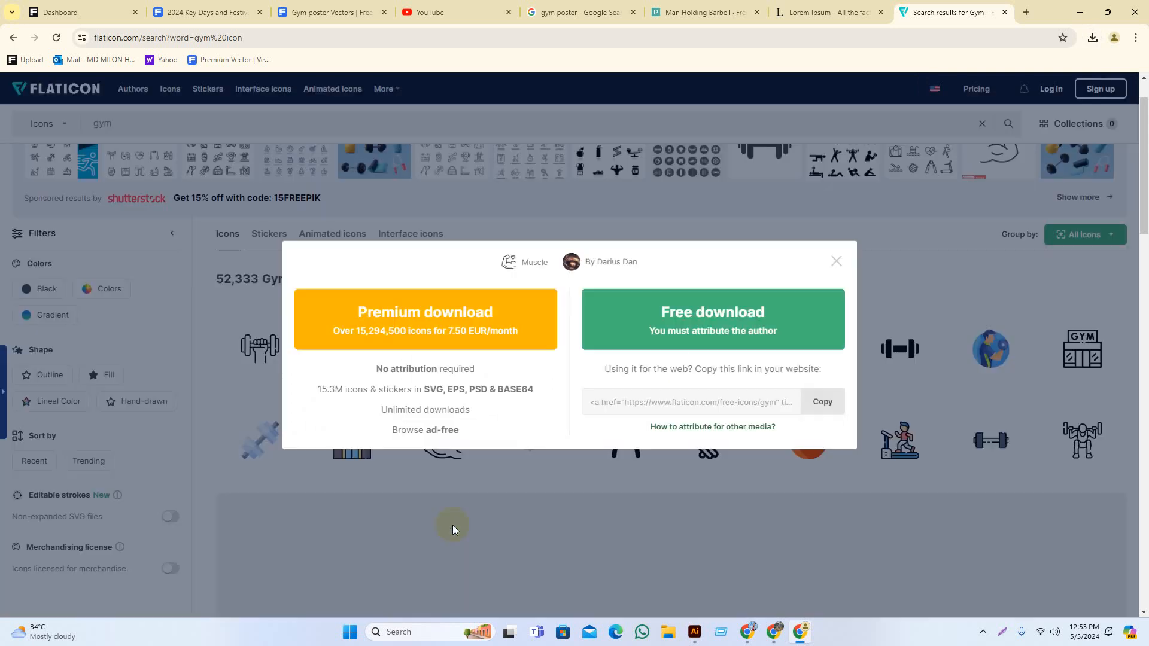
pyautogui.click(741, 321)
pyautogui.click(844, 204)
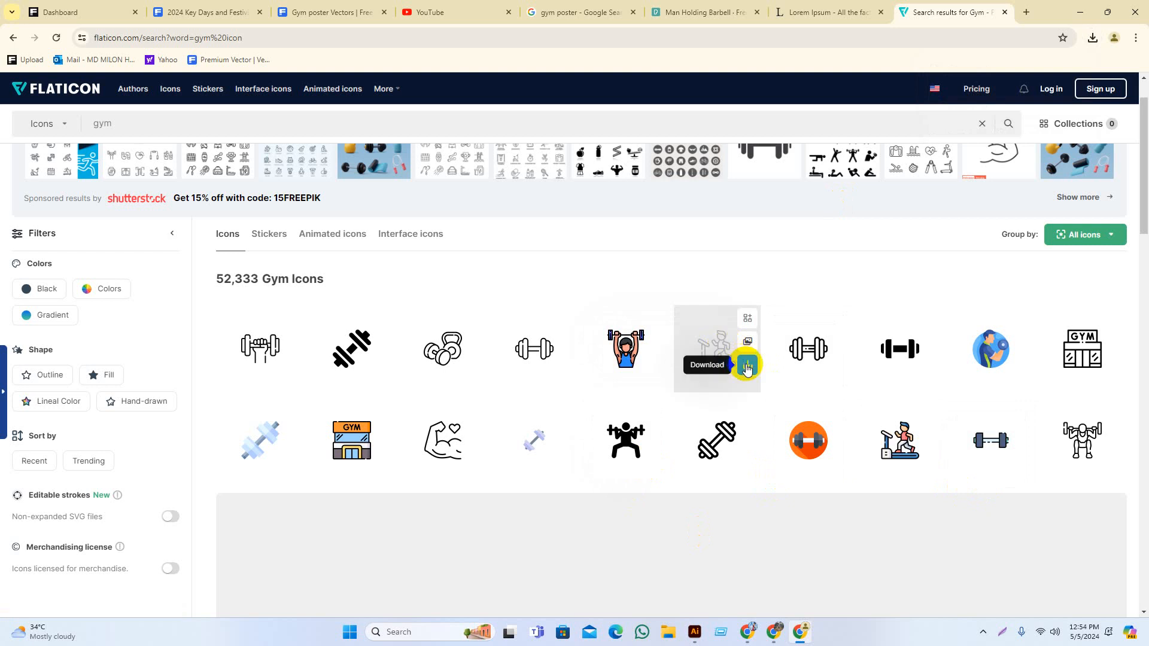
# Find the workout checklist icon with a clipboard and dumbbell among the gym icons and download it as a free PNG
pyautogui.scroll(-6, 748, 369)
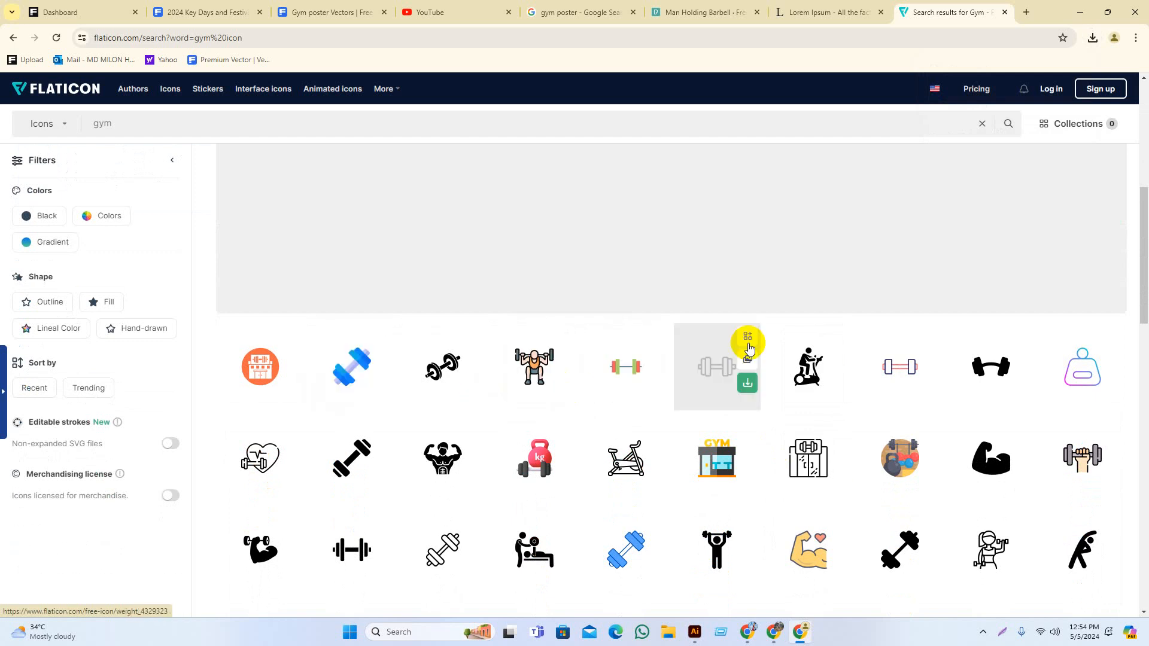
pyautogui.scroll(-1, 1014, 544)
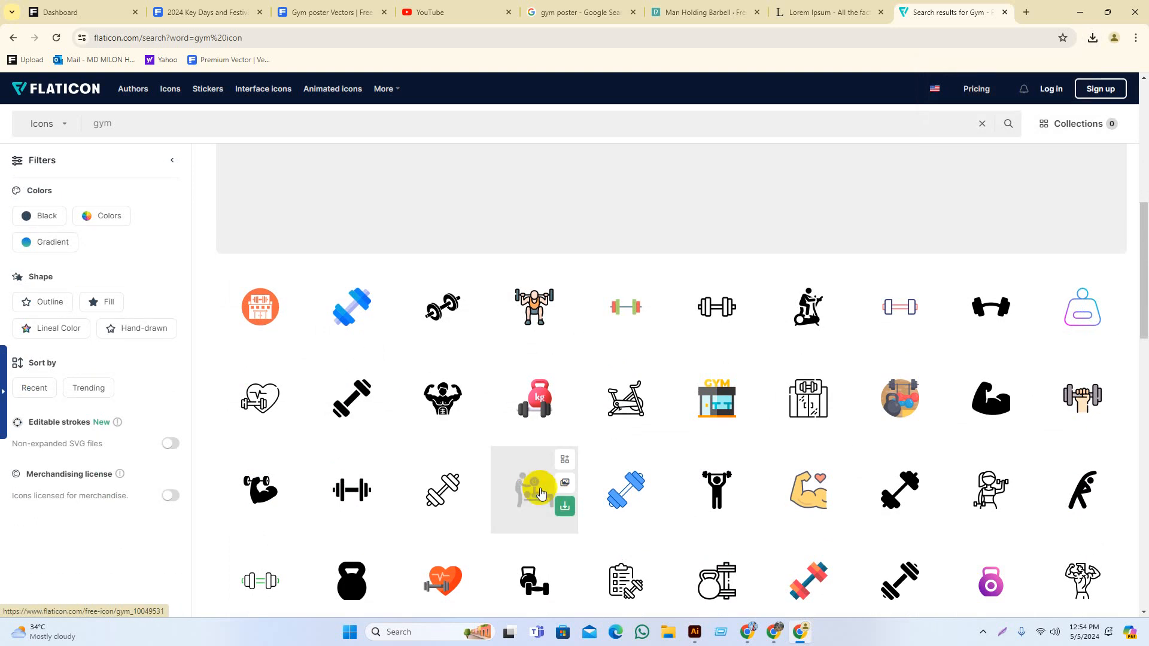
pyautogui.scroll(-1, 513, 495)
pyautogui.scroll(-1, 712, 568)
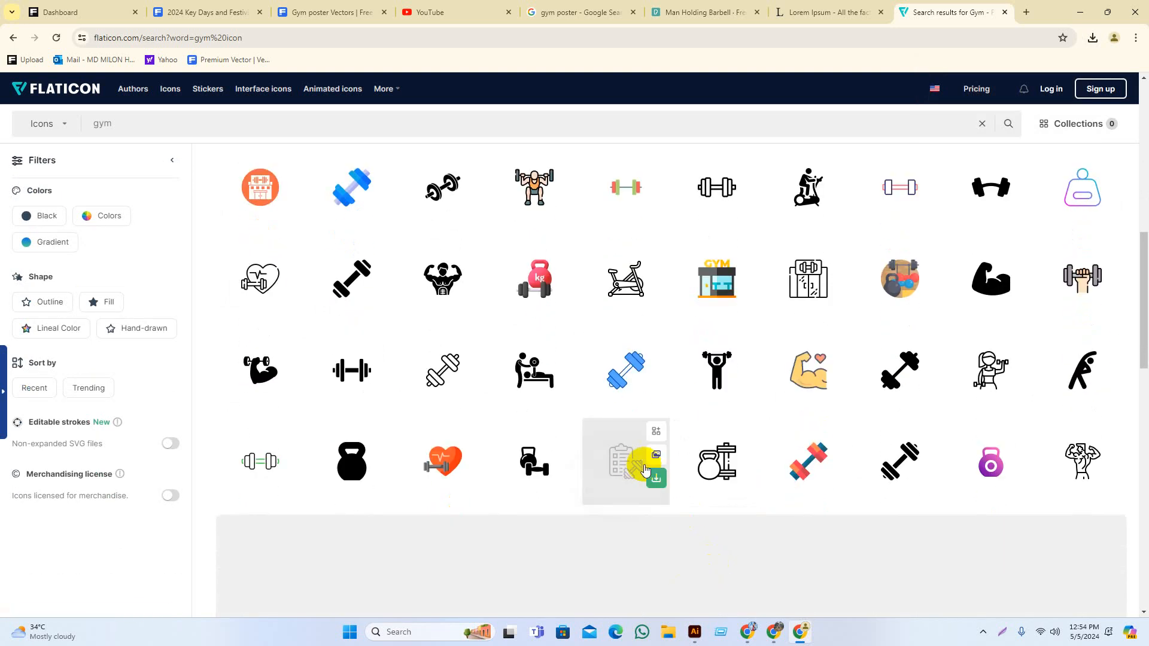
pyautogui.click(656, 485)
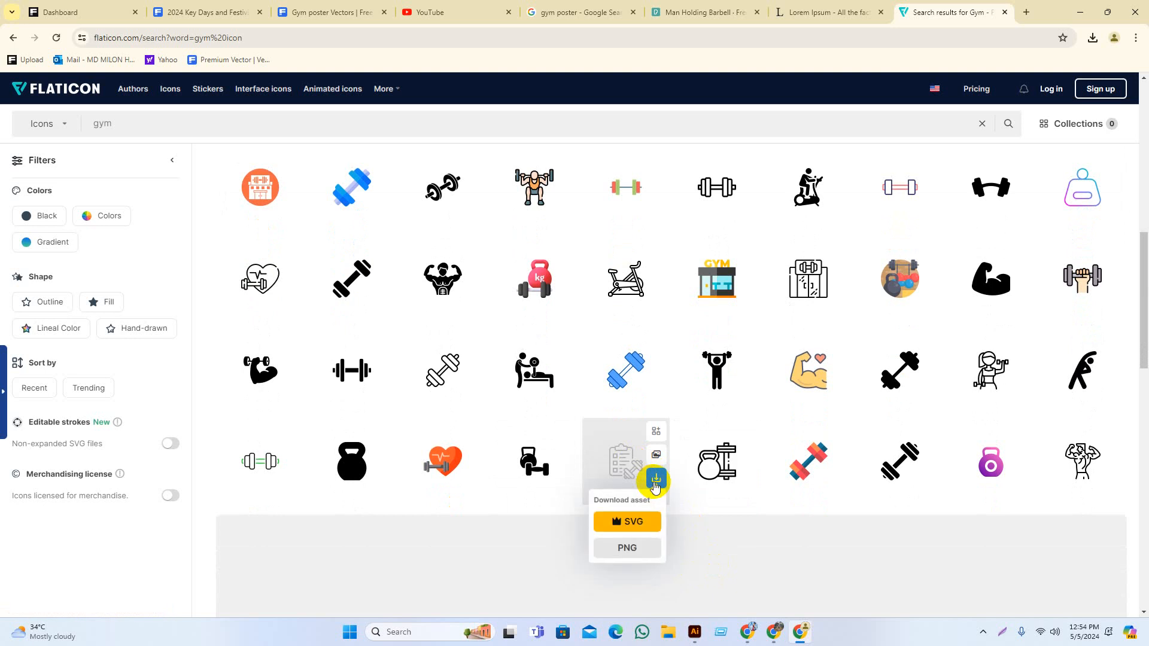
pyautogui.click(647, 551)
pyautogui.click(821, 338)
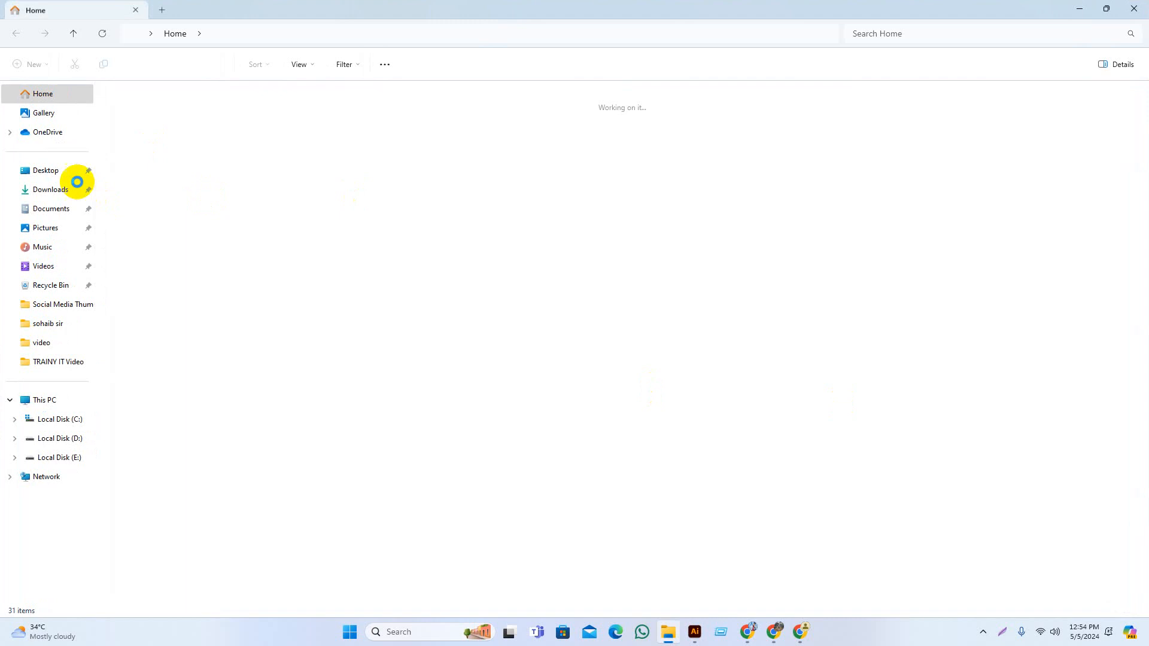
# Switch to File Explorer and place the report, muscle and dumbbell images from Downloads into the gym poster document in Illustrator
pyautogui.click(67, 175)
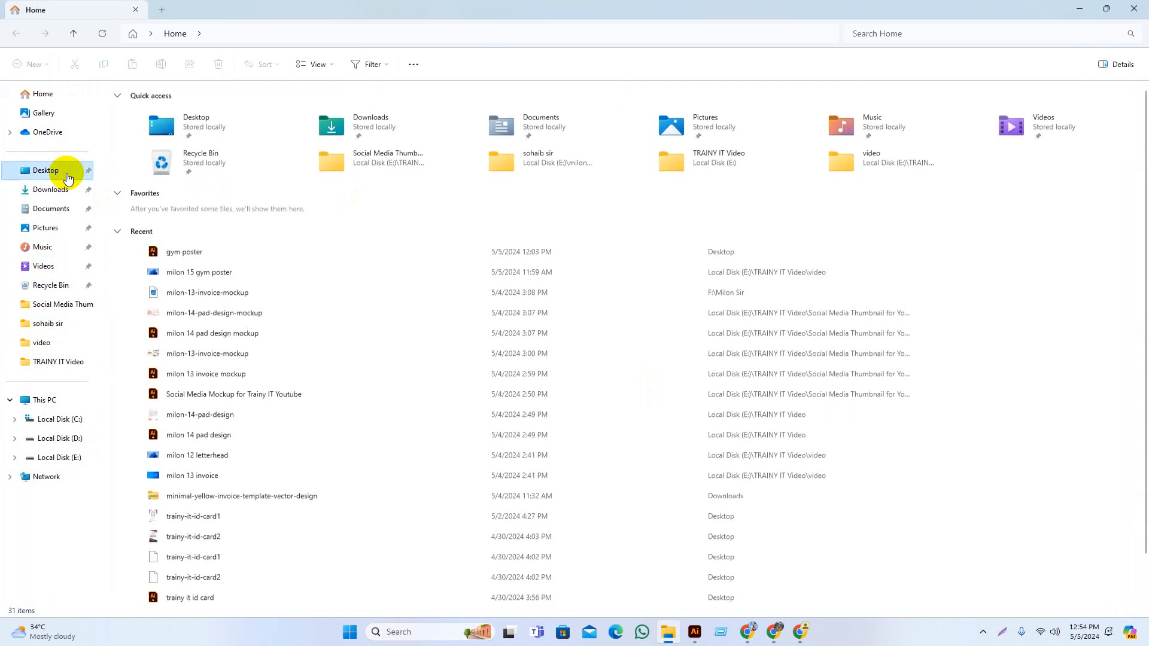
pyautogui.click(71, 197)
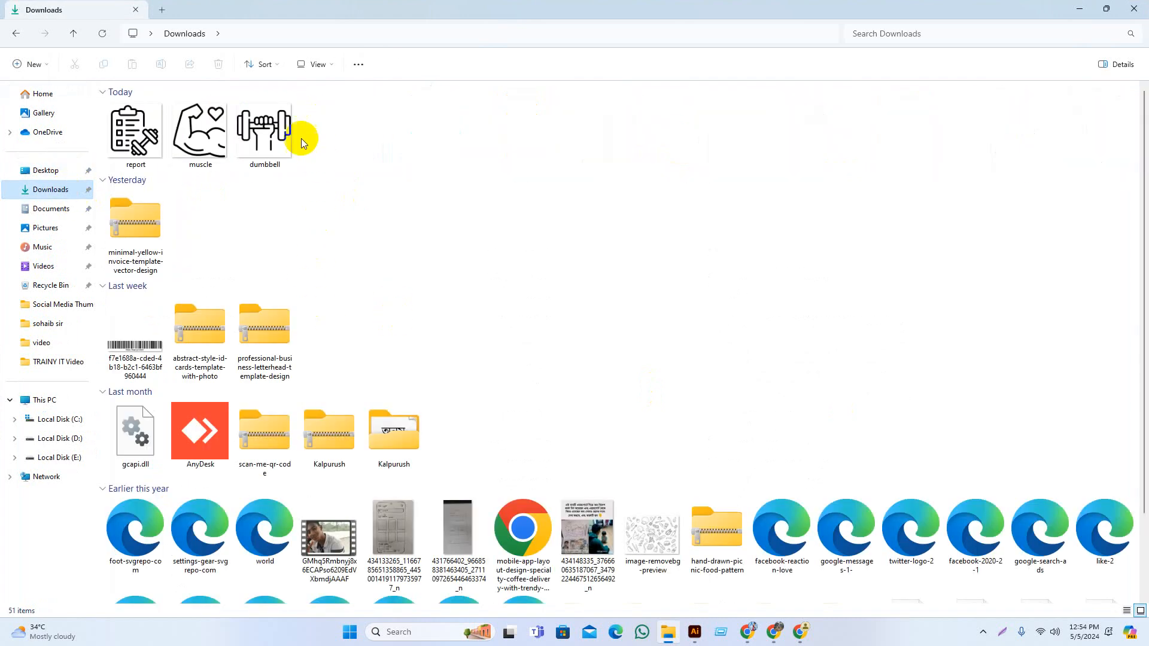
pyautogui.moveTo(300, 139); pyautogui.dragTo(146, 134)
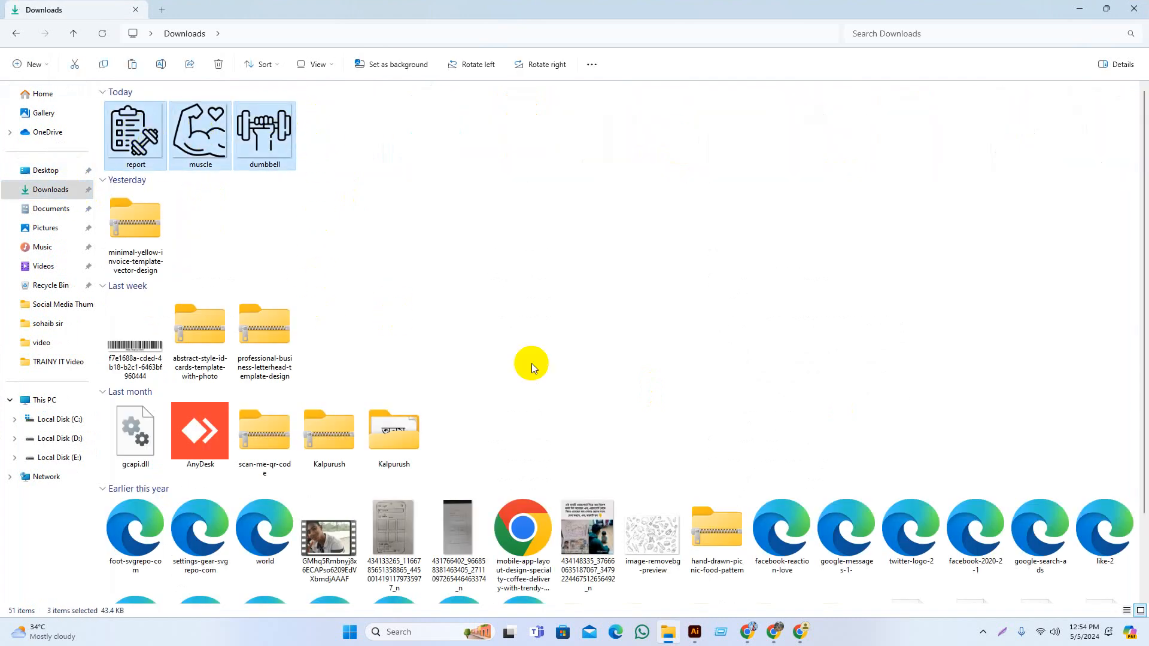
pyautogui.click(696, 636)
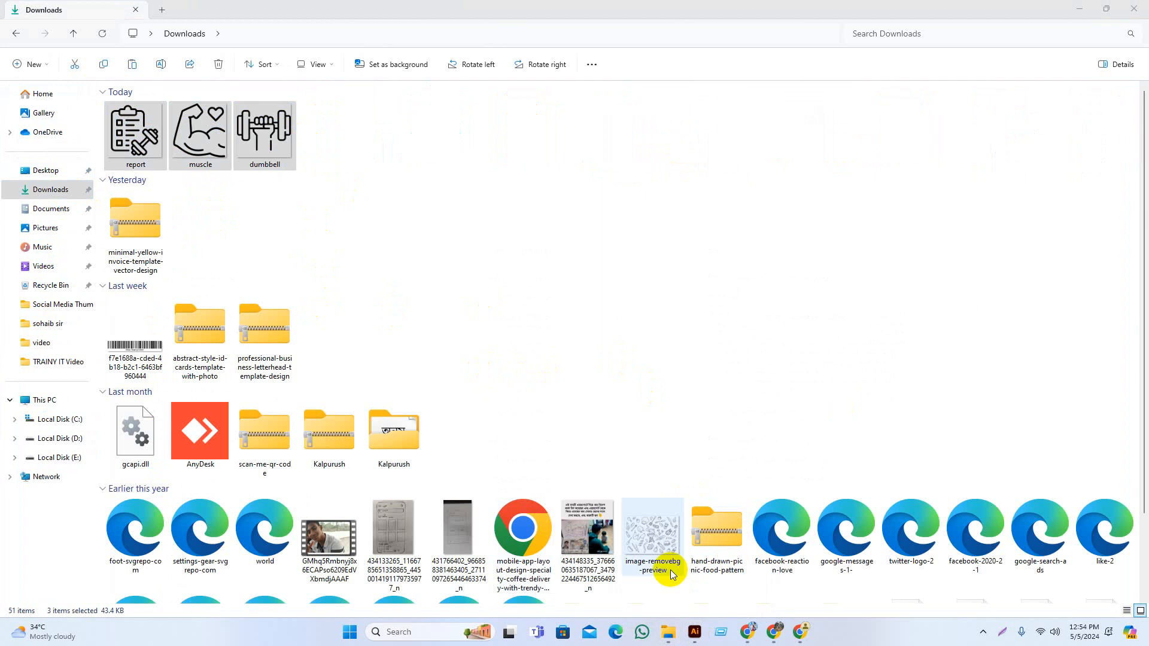
pyautogui.click(695, 628)
pyautogui.moveTo(375, 516); pyautogui.dragTo(588, 56)
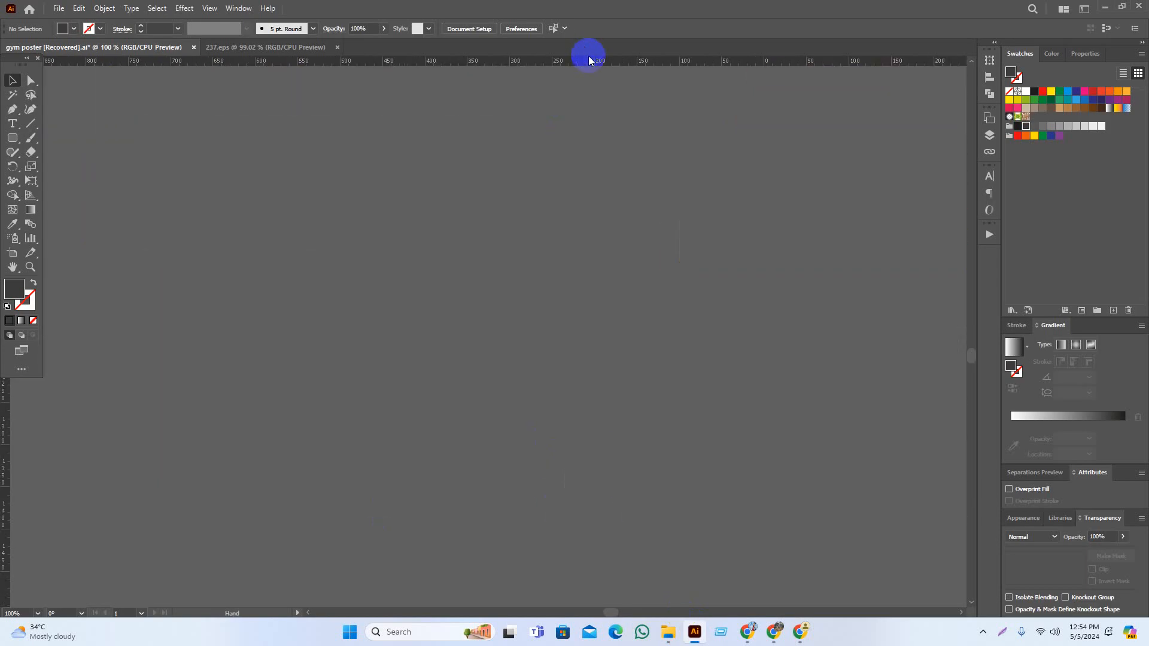
pyautogui.moveTo(618, 144); pyautogui.dragTo(617, 157)
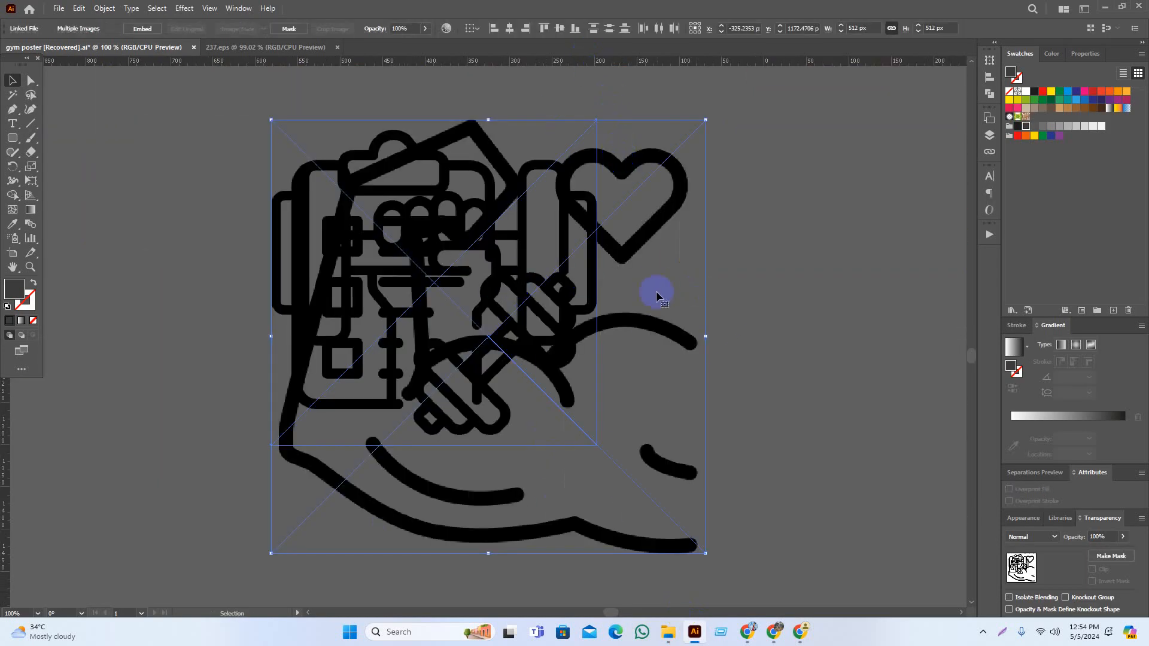
# Embed the three placed gym images and spread them out side by side in a row below the posters
pyautogui.scroll(-1, 680, 302)
pyautogui.moveTo(792, 329); pyautogui.dragTo(583, 329)
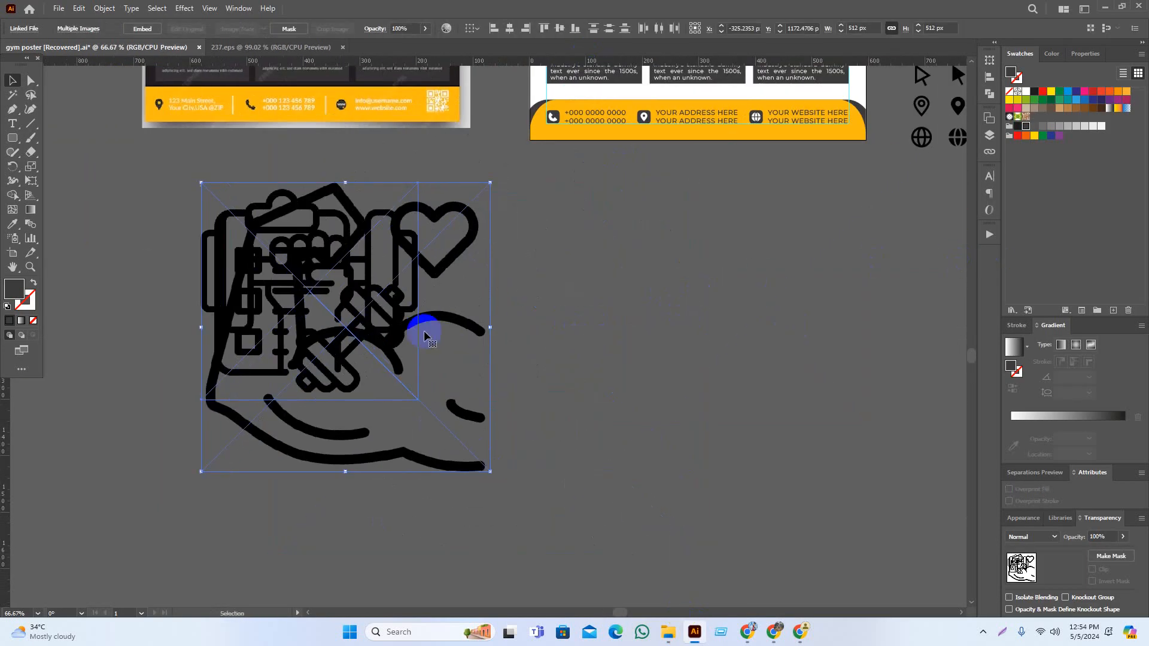
pyautogui.moveTo(425, 336); pyautogui.dragTo(802, 344)
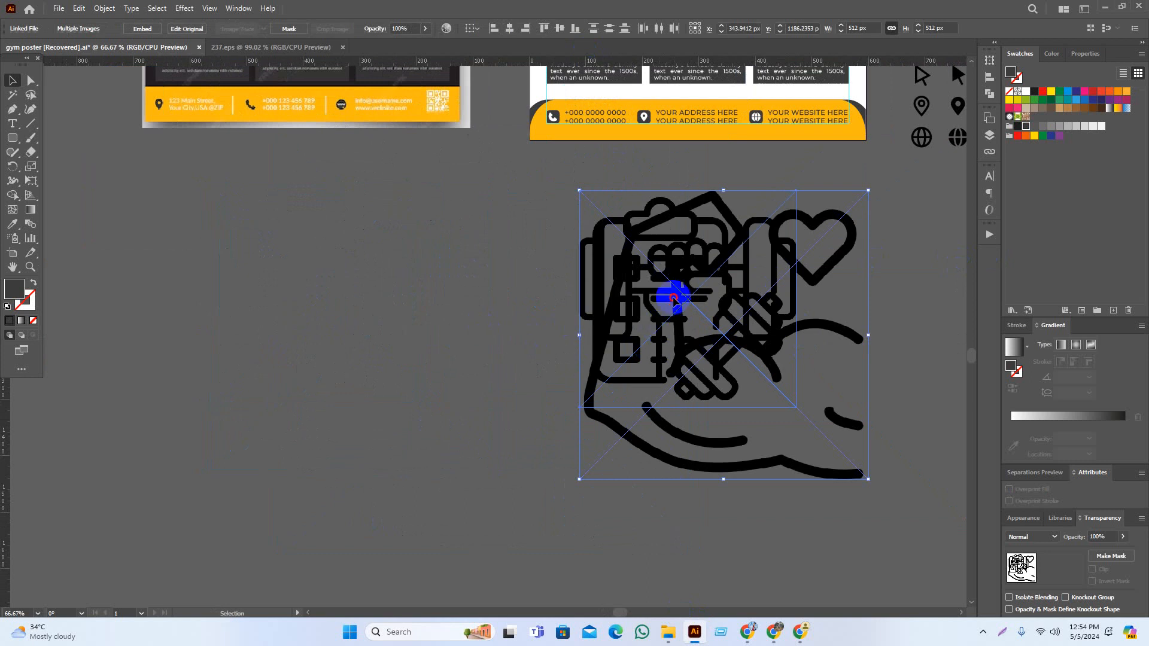
pyautogui.moveTo(672, 303); pyautogui.dragTo(255, 332)
pyautogui.click(144, 31)
pyautogui.click(303, 351)
pyautogui.moveTo(536, 316); pyautogui.dragTo(831, 329)
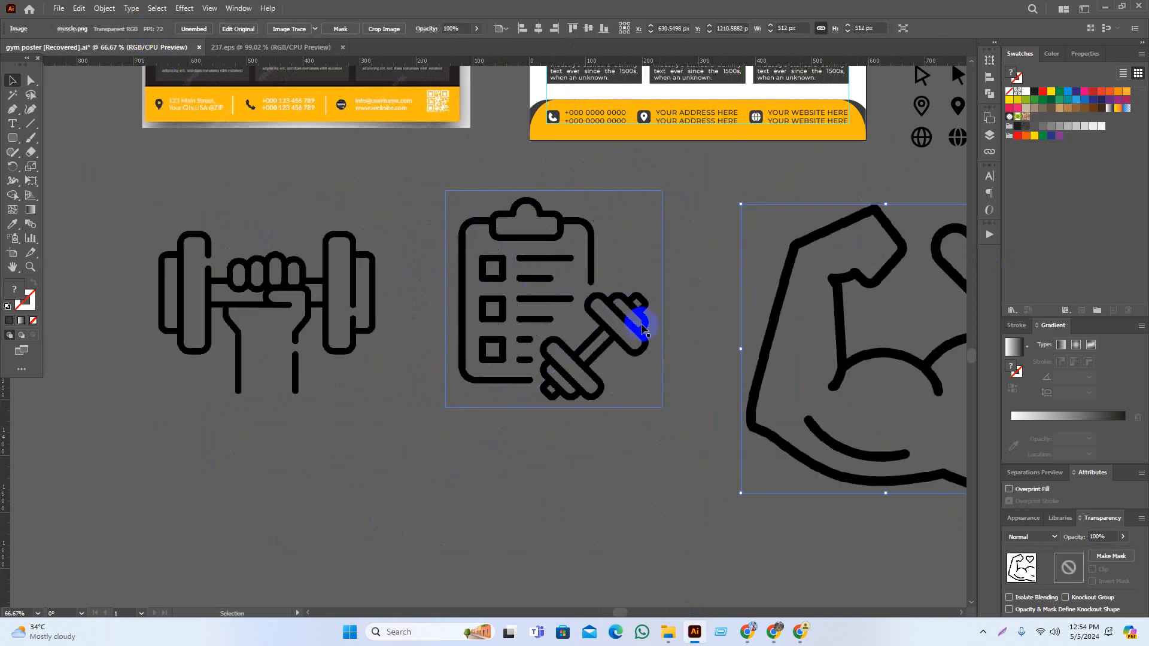
pyautogui.moveTo(639, 323); pyautogui.dragTo(630, 321)
pyautogui.click(610, 436)
pyautogui.moveTo(633, 451); pyautogui.dragTo(449, 452)
# Move the muscle image next to the clipboard and scale it down proportionally to about 386 px wide
pyautogui.moveTo(726, 418); pyautogui.dragTo(648, 387)
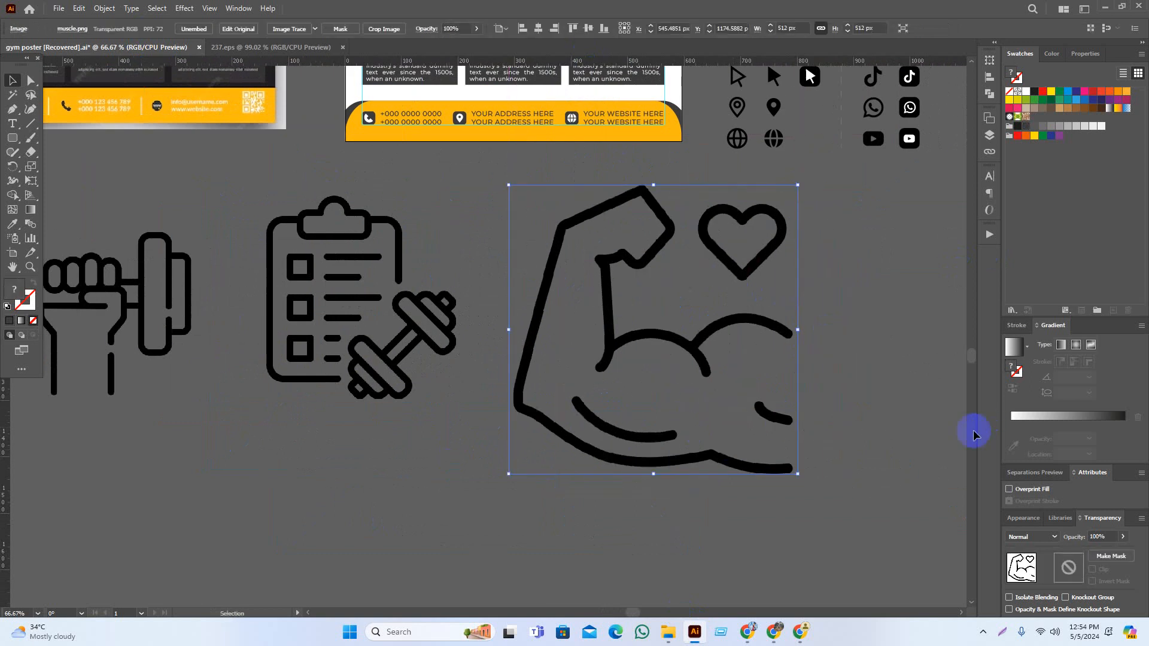
pyautogui.moveTo(789, 475); pyautogui.dragTo(725, 406)
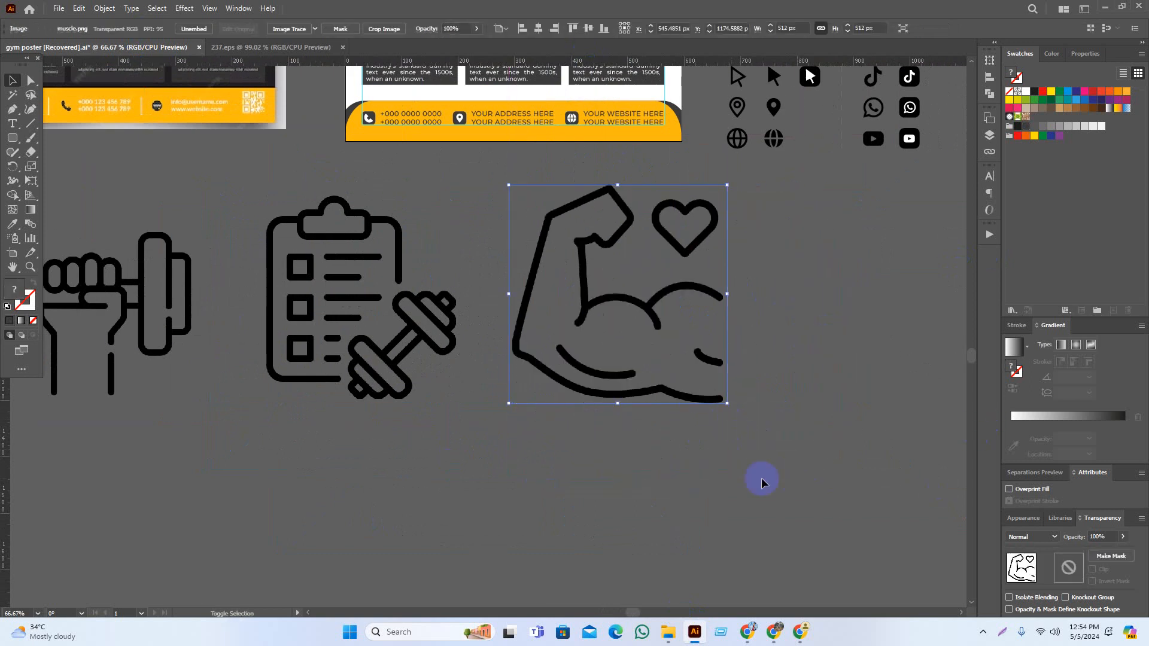
pyautogui.click(562, 512)
# Align the dumbbell, clipboard and muscle images to a common vertical center
pyautogui.hscroll(-2, 562, 512)
pyautogui.scroll(-1, 664, 450)
pyautogui.moveTo(238, 428); pyautogui.dragTo(238, 428)
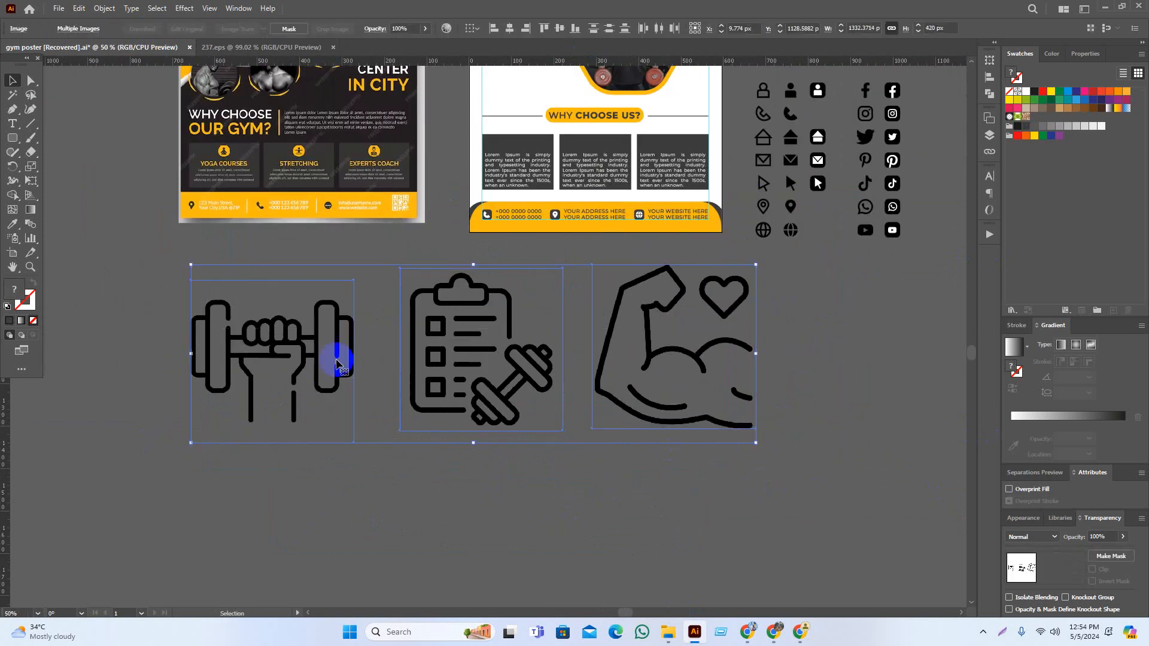
pyautogui.click(560, 28)
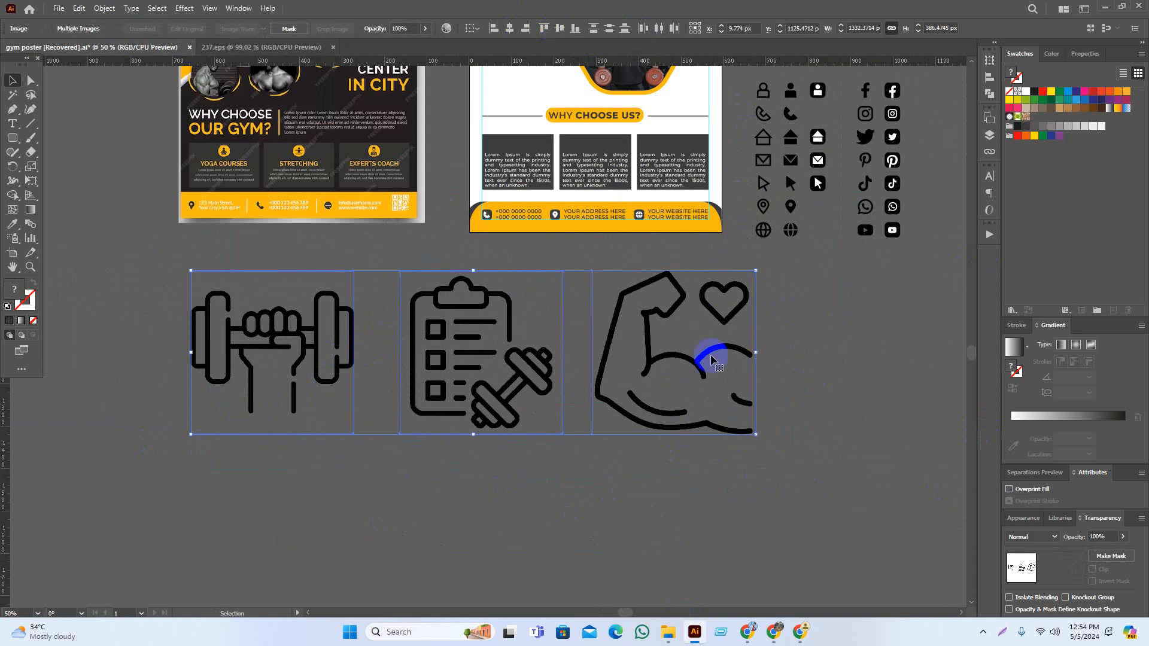
pyautogui.click(807, 384)
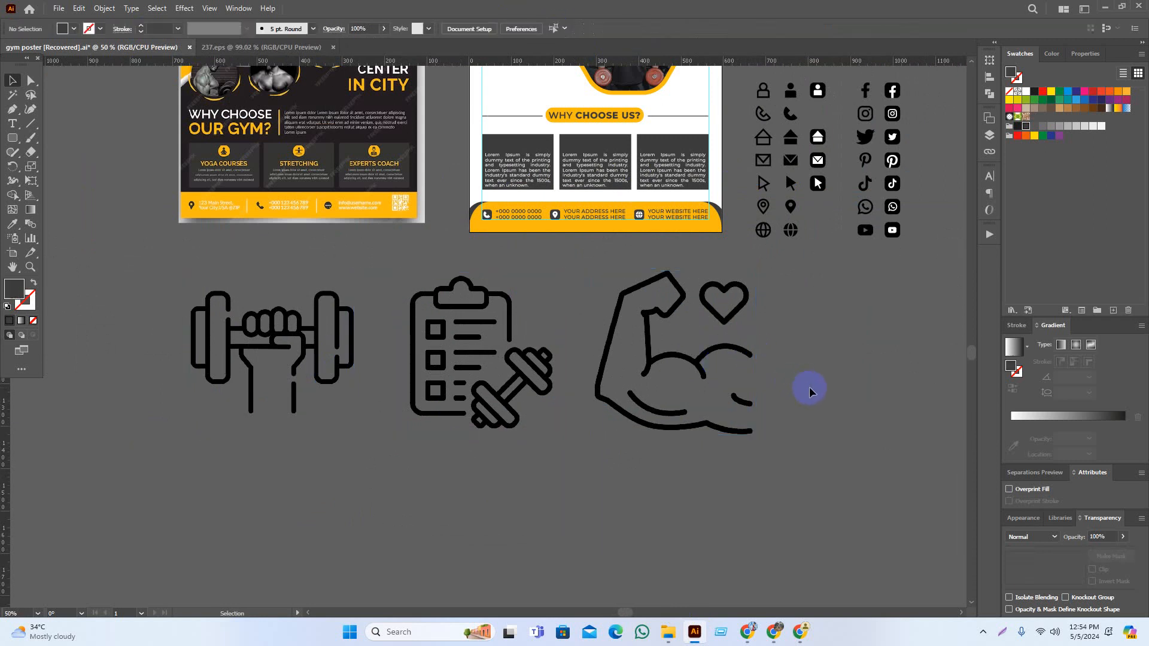
# Try tracing the dumbbell image with the default preset and undo the tracing
pyautogui.moveTo(872, 344); pyautogui.dragTo(98, 480)
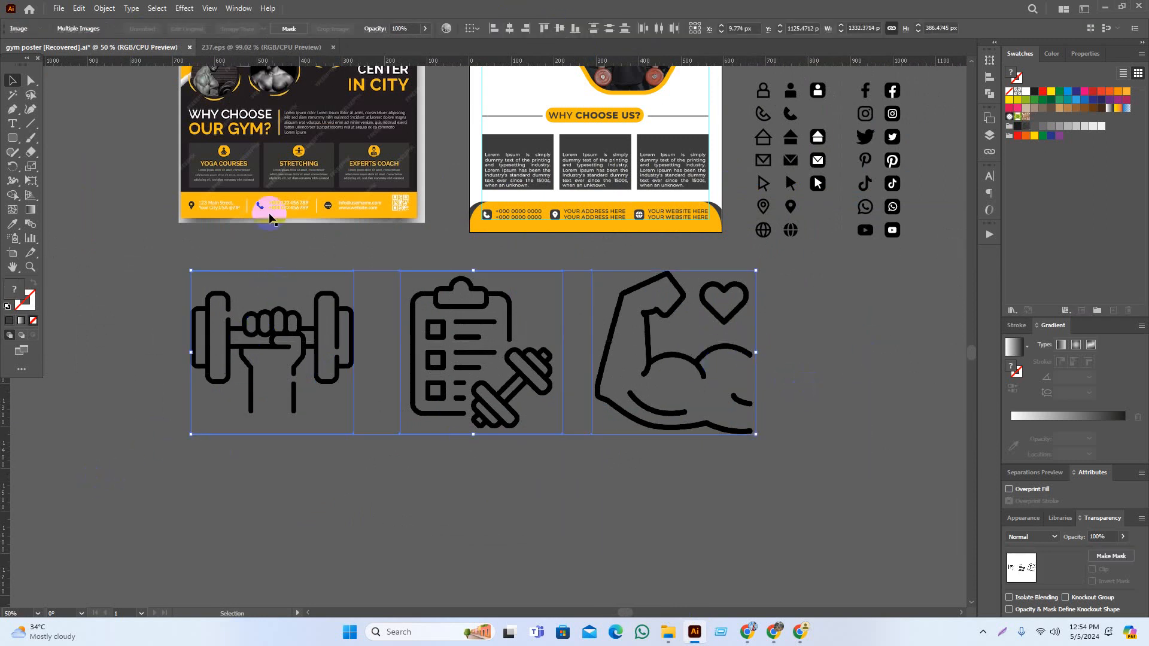
pyautogui.click(218, 300)
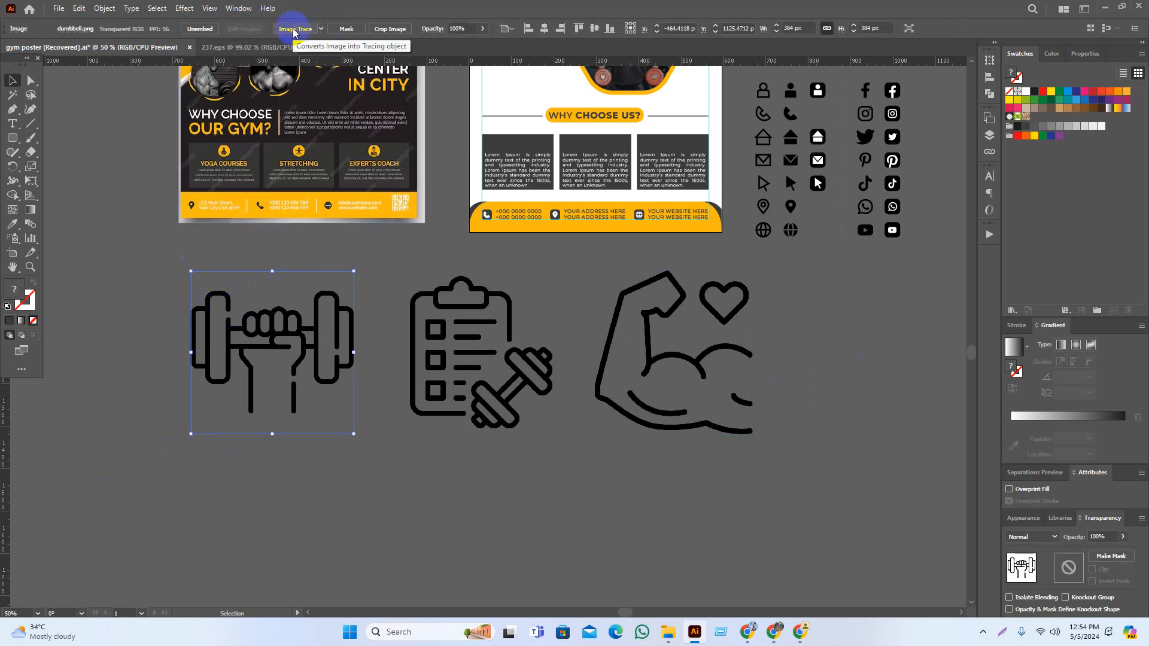
pyautogui.click(296, 30)
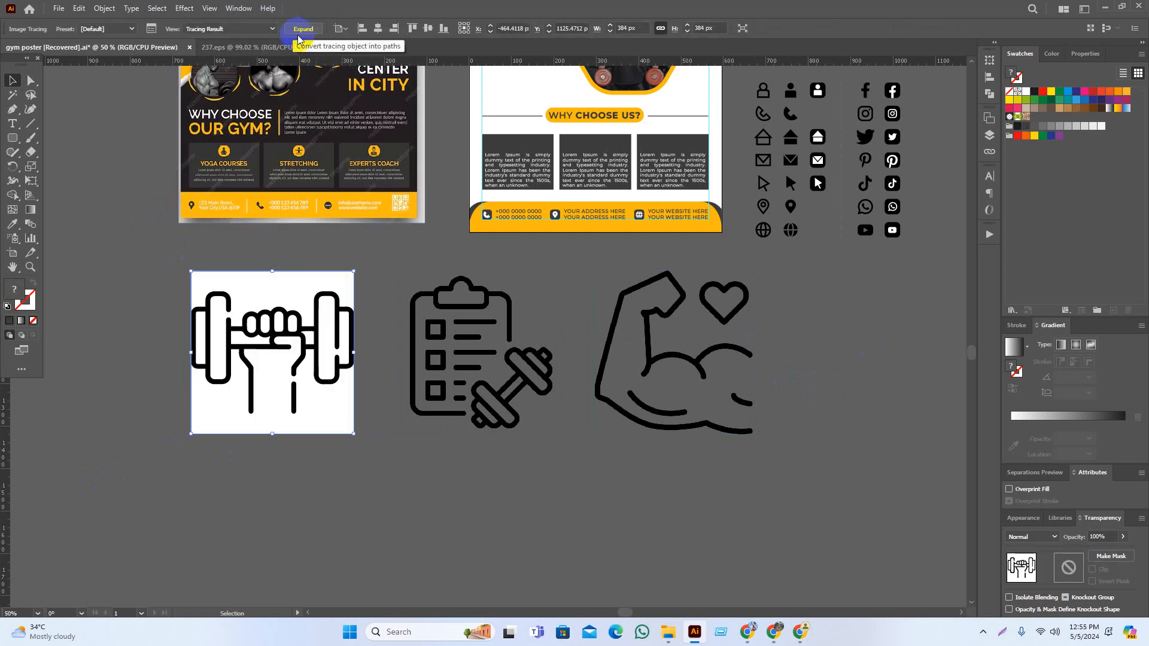
pyautogui.click(304, 33)
pyautogui.hotkey('ctrl', 'z')
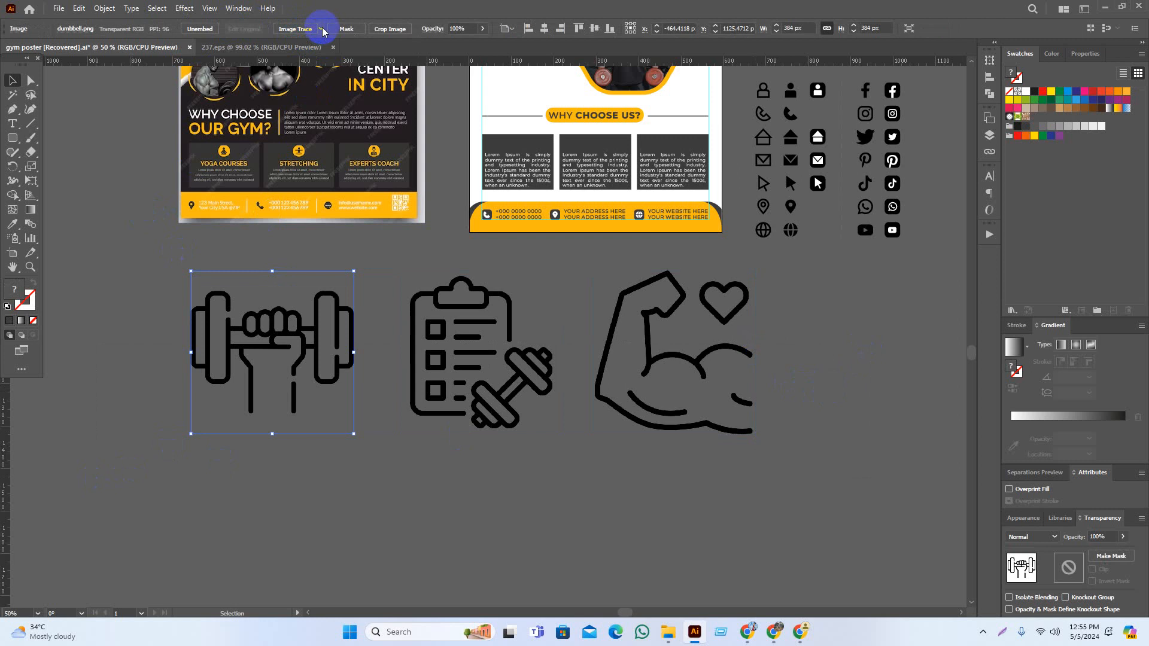
# Trace the dumbbell image with the Silhouettes preset and expand it into paths
pyautogui.click(321, 29)
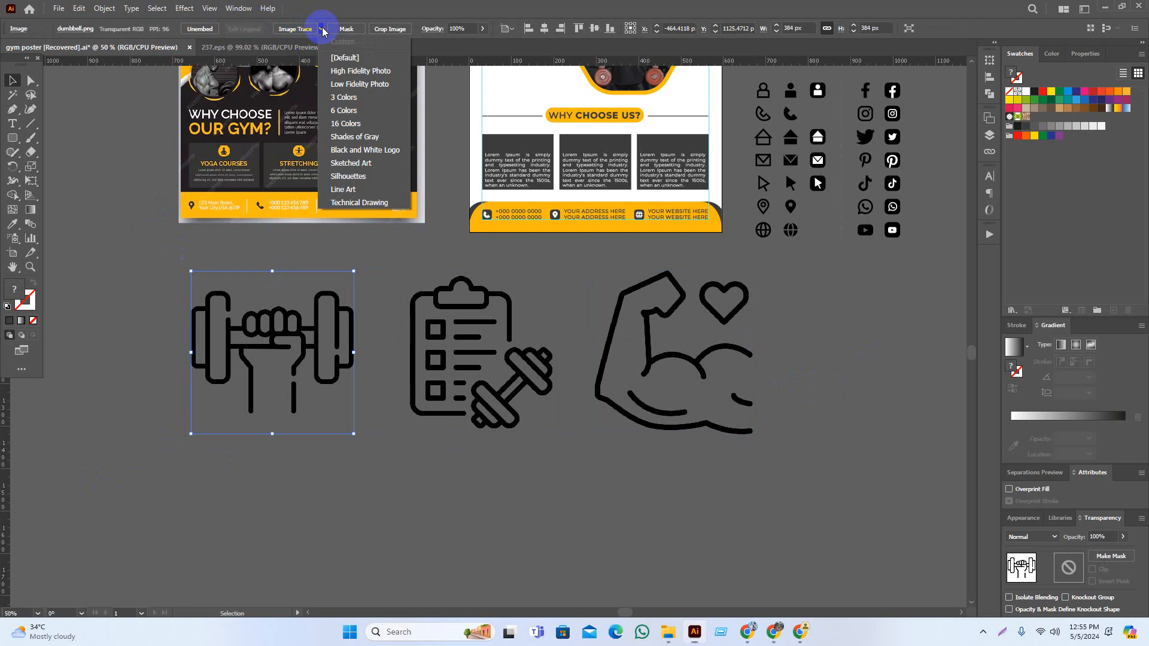
pyautogui.click(352, 176)
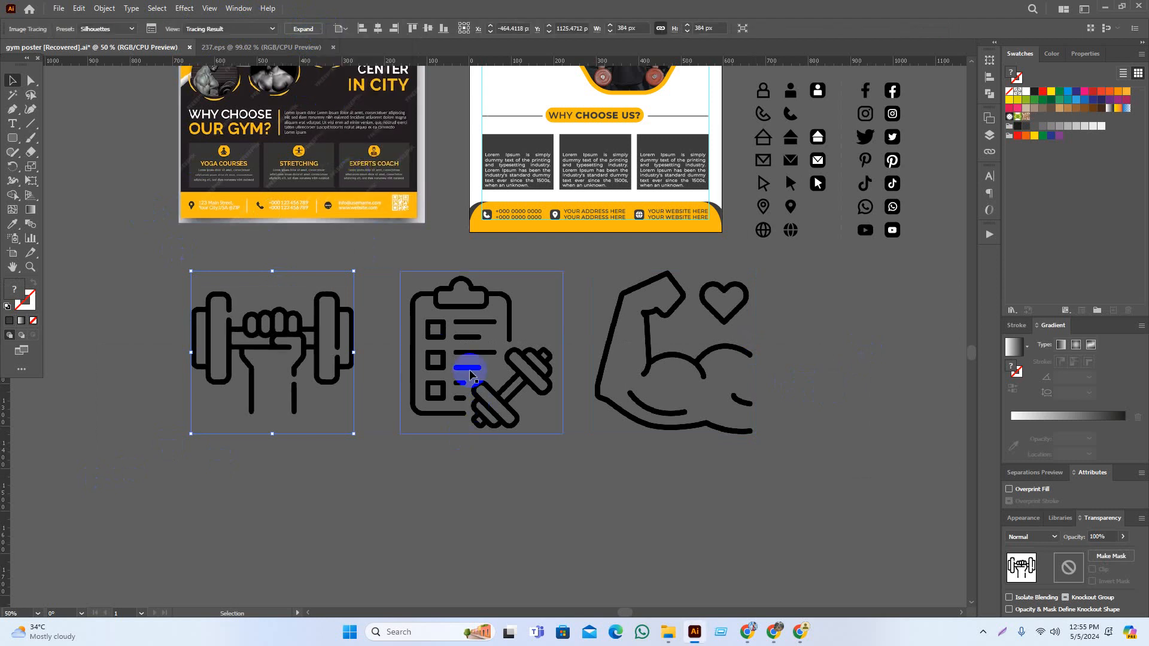
pyautogui.click(304, 29)
# Trace the clipboard image with the Silhouettes preset and expand the result into paths
pyautogui.click(482, 353)
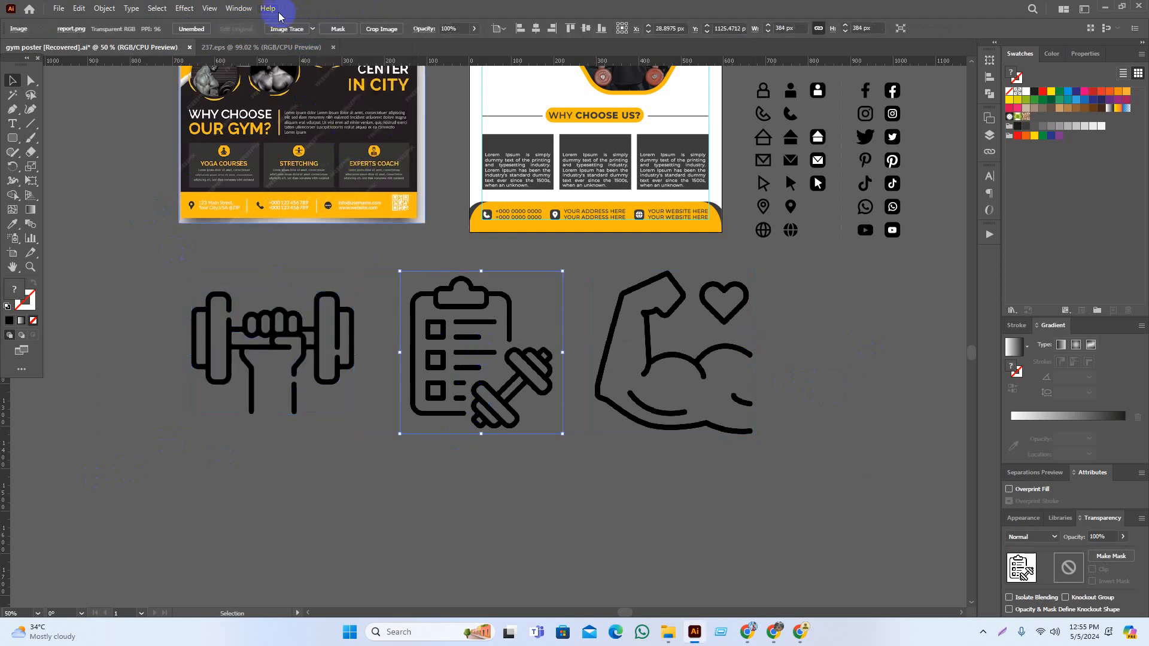
pyautogui.click(312, 29)
pyautogui.click(346, 176)
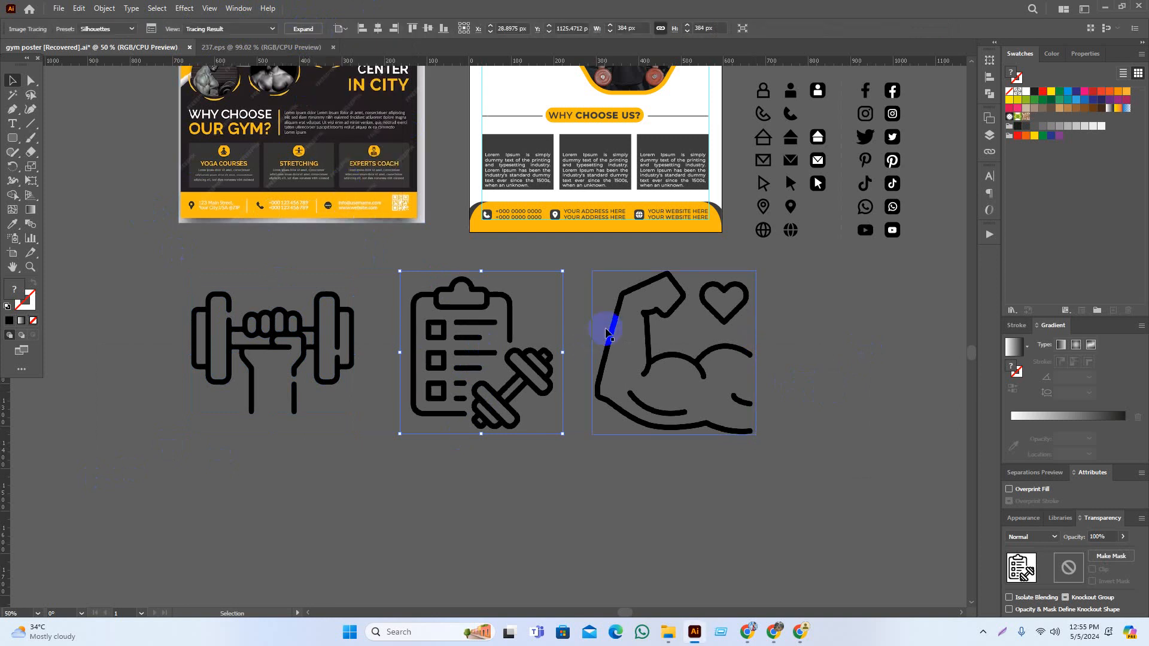
pyautogui.click(303, 28)
# Trace the muscle image using the Silhouettes preset and expand it into paths
pyautogui.click(623, 367)
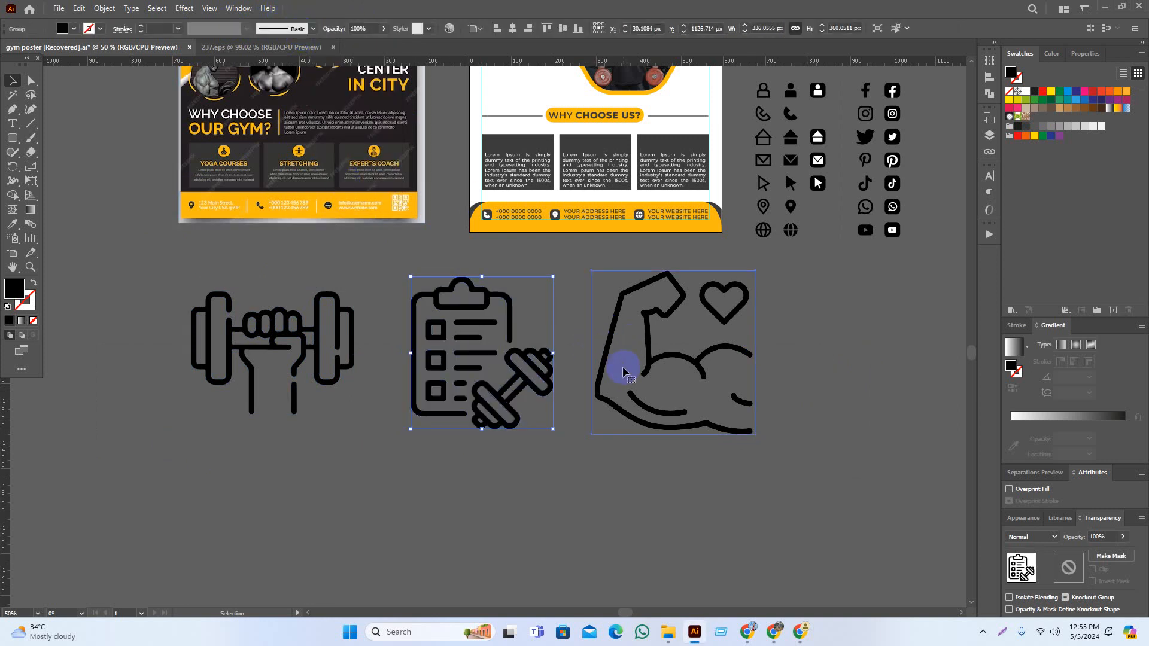
pyautogui.click(314, 28)
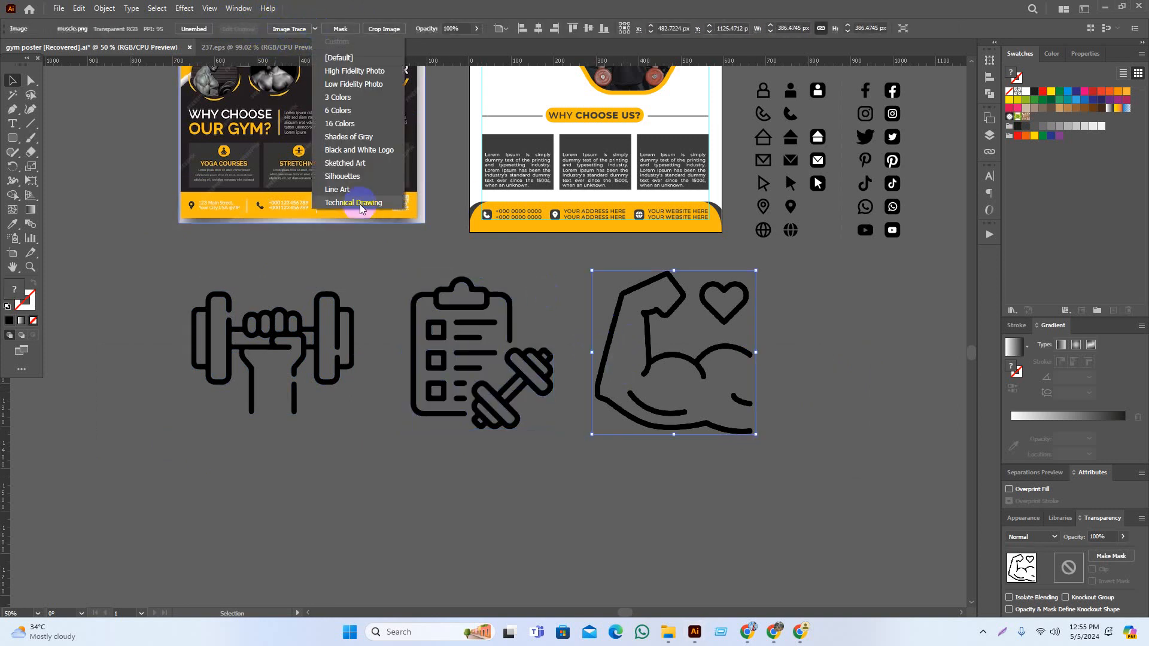
pyautogui.click(346, 176)
pyautogui.click(302, 28)
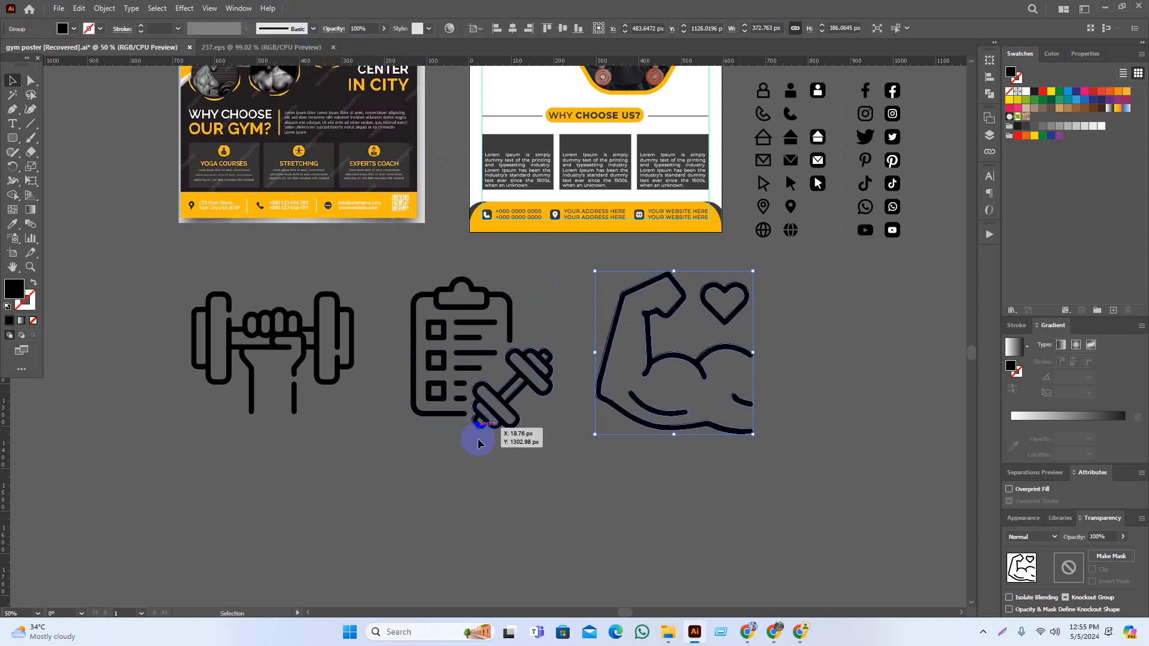
pyautogui.click(493, 486)
# Scale the three traced icons down together proportionally to about 114 px in overall width
pyautogui.click(668, 354)
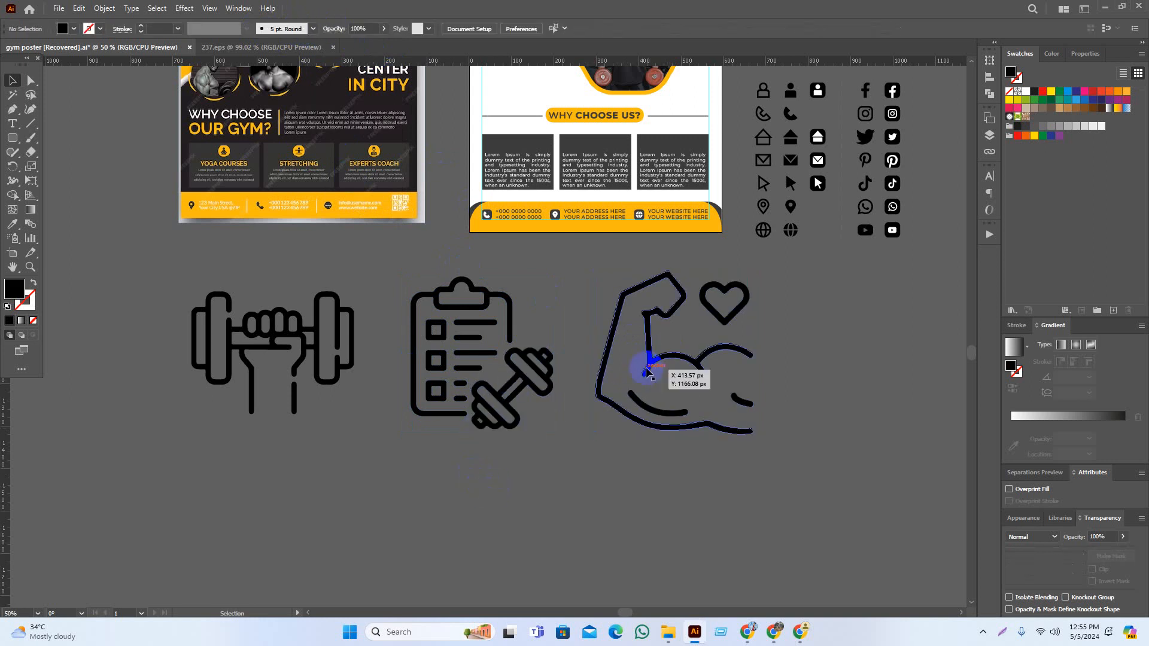
pyautogui.keyDown('shift'); pyautogui.click(473, 366); pyautogui.keyUp('shift')
pyautogui.keyDown('shift'); pyautogui.click(297, 368); pyautogui.keyUp('shift')
pyautogui.scroll(-2, 403, 509)
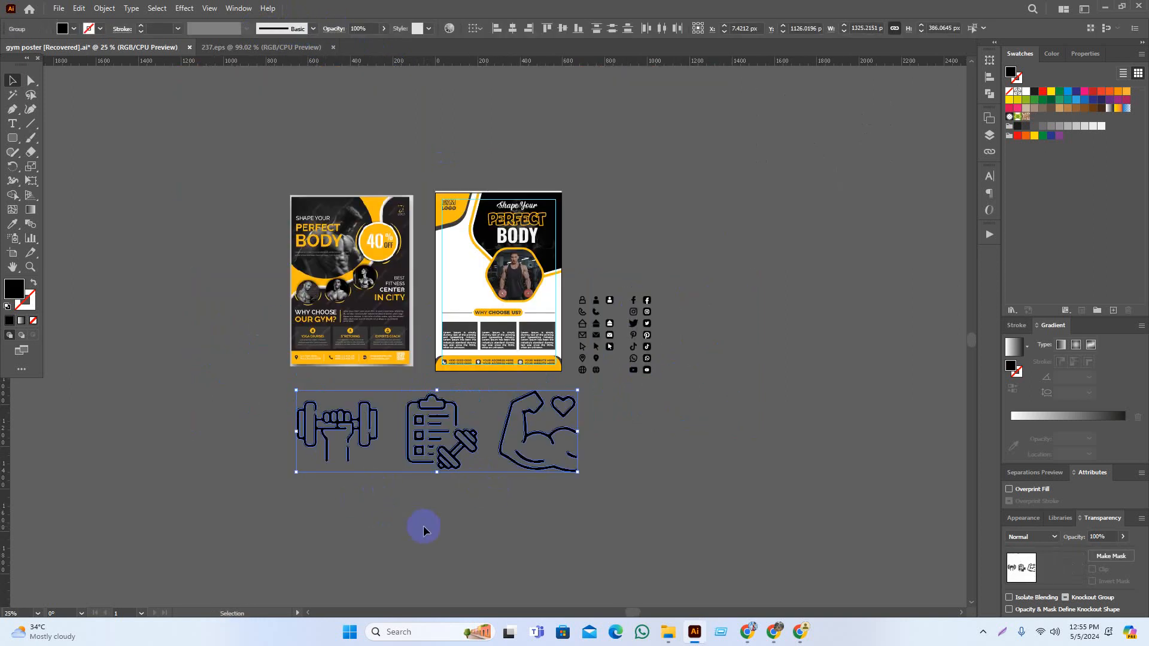
pyautogui.moveTo(579, 436); pyautogui.dragTo(461, 325)
pyautogui.scroll(2, 451, 438)
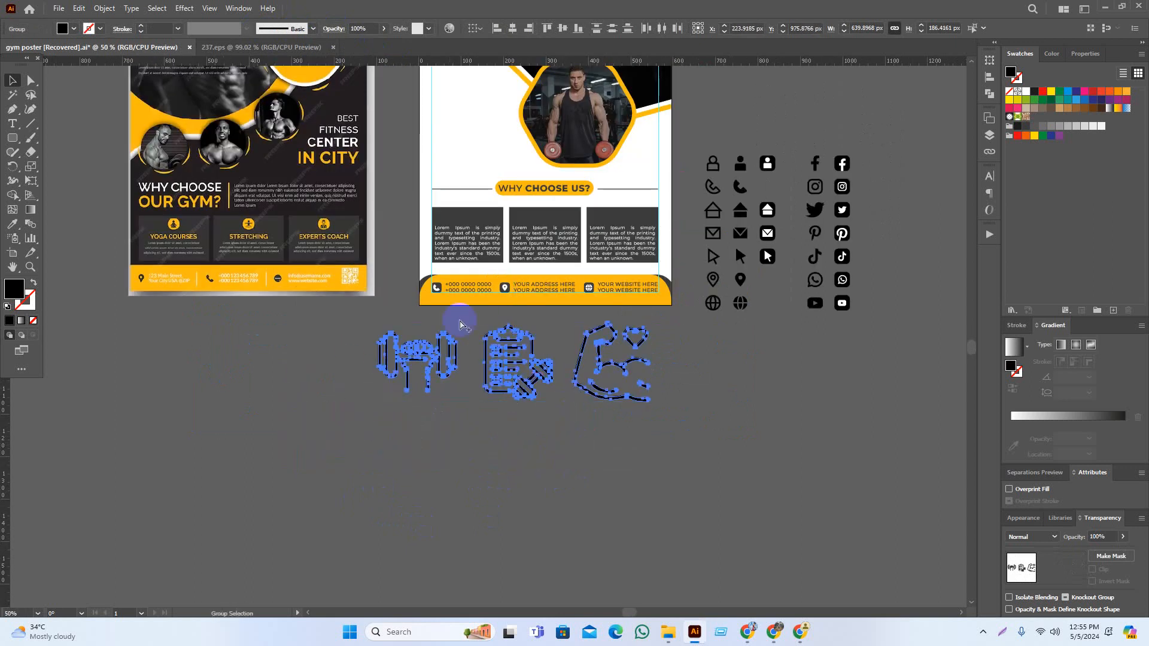
pyautogui.scroll(1, 433, 404)
pyautogui.click(439, 516)
pyautogui.moveTo(425, 431); pyautogui.dragTo(436, 464)
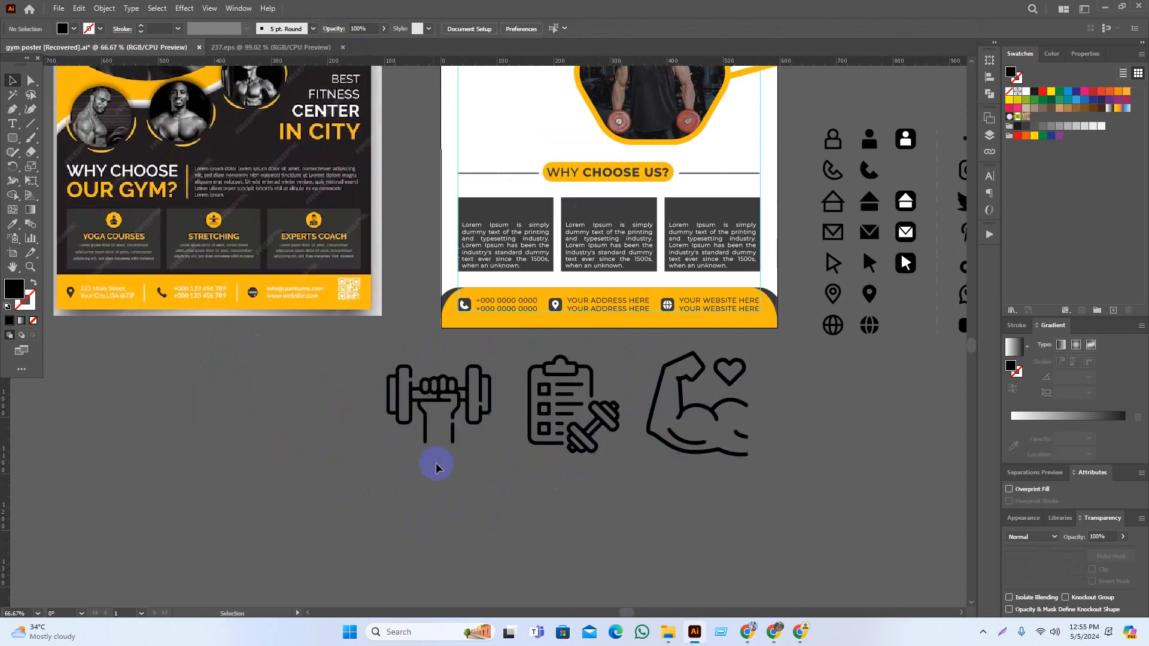
pyautogui.click(746, 400)
pyautogui.moveTo(750, 406); pyautogui.dragTo(598, 406)
pyautogui.scroll(2, 564, 374)
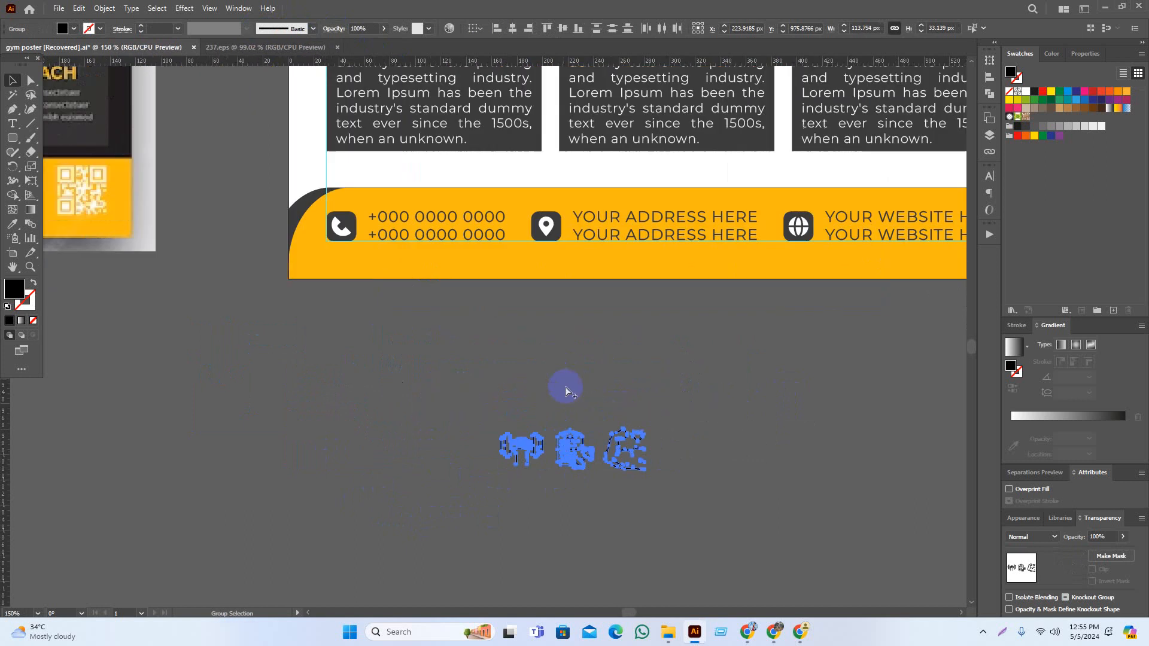
# Move the icons up to the boxes under WHY CHOOSE US? and fill the dumbbell icon with the lightest gray swatch
pyautogui.moveTo(575, 467); pyautogui.dragTo(428, 404)
pyautogui.click(479, 357)
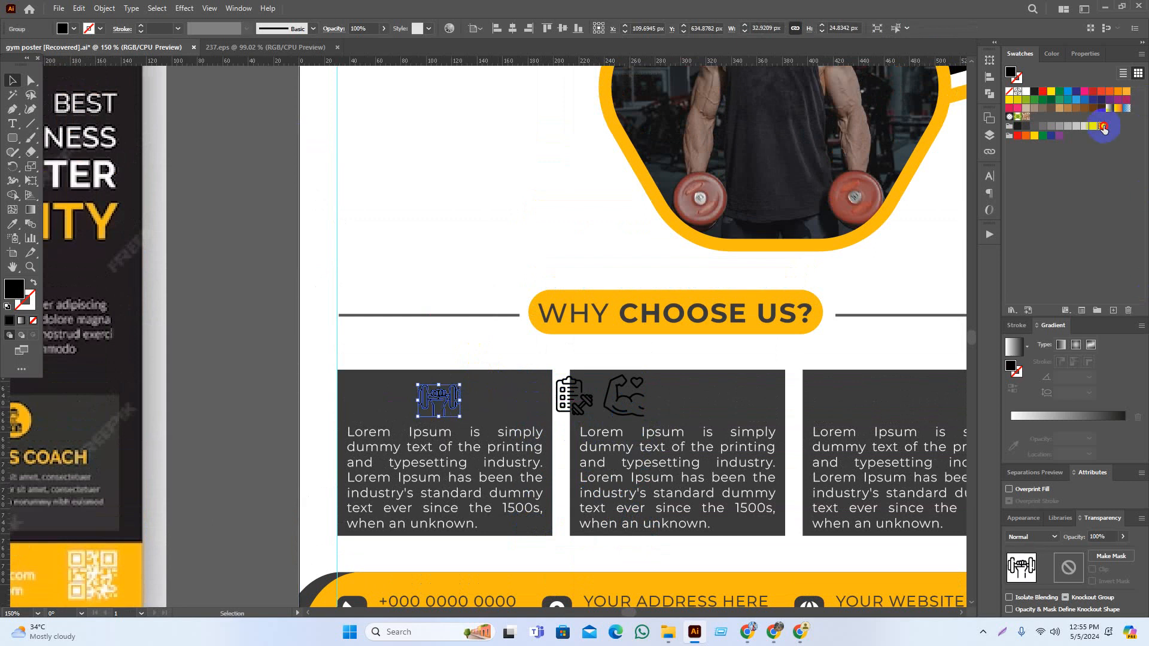
pyautogui.click(1103, 128)
pyautogui.click(415, 270)
# Place the muscle icon in the third box and the clipboard icon in the middle box, filling both with the lightest gray swatch
pyautogui.moveTo(614, 367); pyautogui.dragTo(405, 321)
pyautogui.moveTo(425, 368); pyautogui.dragTo(714, 368)
pyautogui.click(1101, 129)
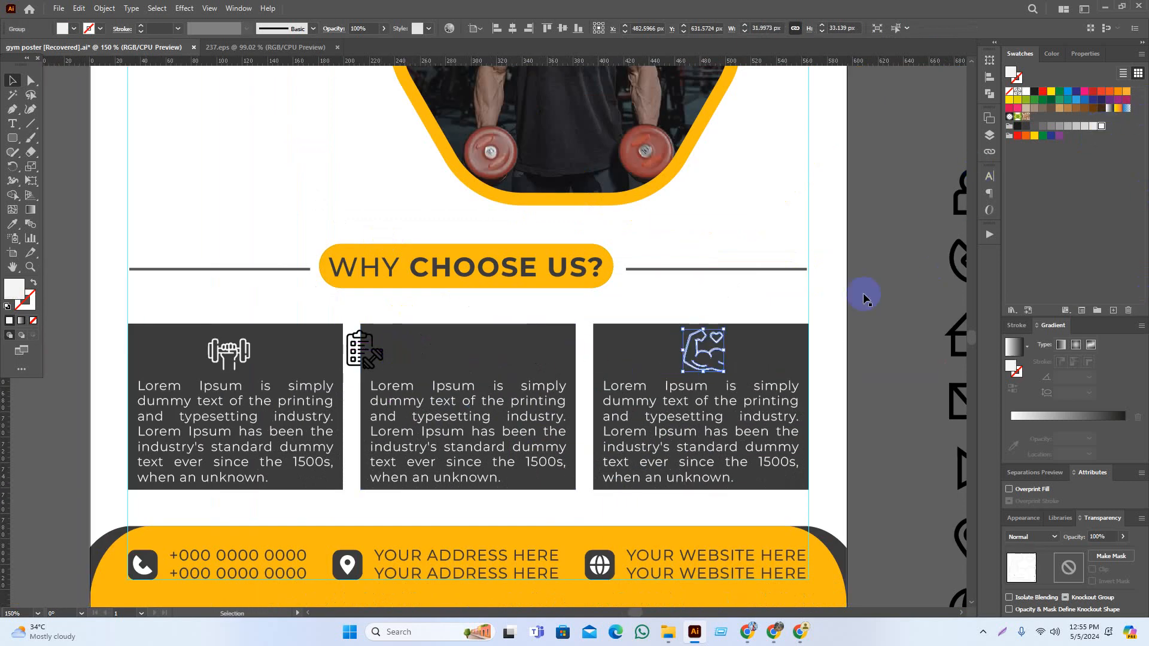
pyautogui.moveTo(377, 354); pyautogui.dragTo(541, 370)
pyautogui.click(1103, 130)
pyautogui.scroll(1, 542, 370)
# Scale the dumbbell, clipboard and muscle icons down slightly together to fit above the box texts
pyautogui.click(543, 338)
pyautogui.keyDown('shift'); pyautogui.click(289, 337); pyautogui.keyUp('shift')
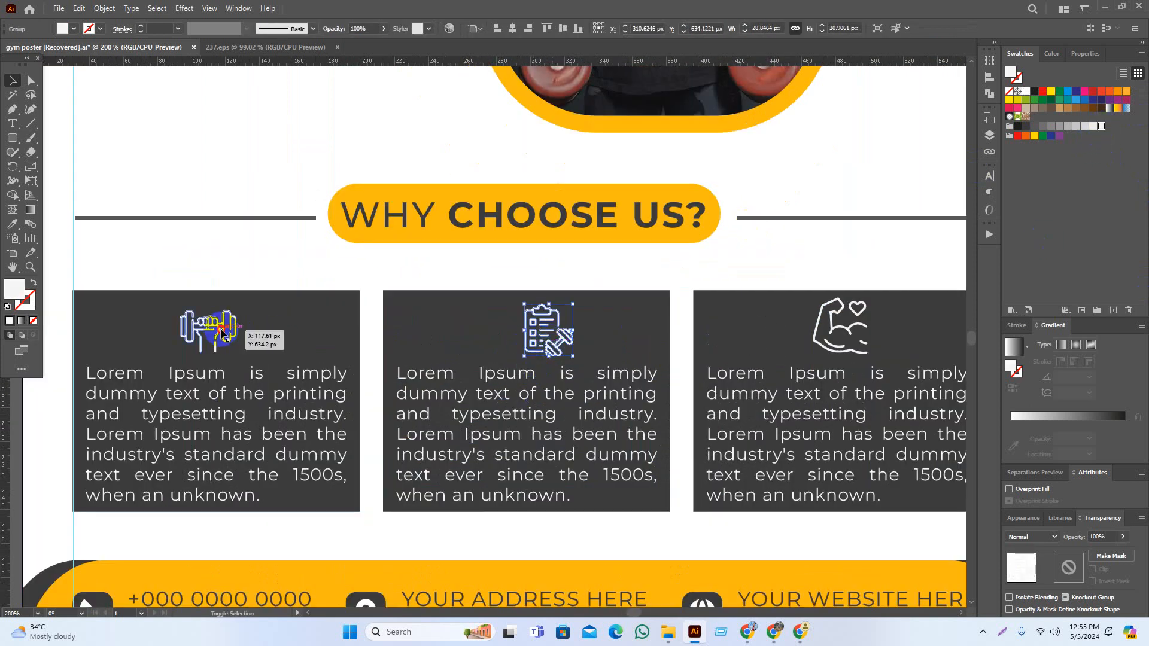
pyautogui.keyDown('shift'); pyautogui.click(853, 333); pyautogui.keyUp('shift')
pyautogui.moveTo(869, 327); pyautogui.dragTo(826, 329)
pyautogui.click(892, 249)
# Center the dumbbell icon horizontally in the first dark box, using the box as the alignment reference
pyautogui.moveTo(250, 330); pyautogui.dragTo(197, 324)
pyautogui.keyDown('shift'); pyautogui.click(292, 325); pyautogui.keyUp('shift')
pyautogui.click(291, 327)
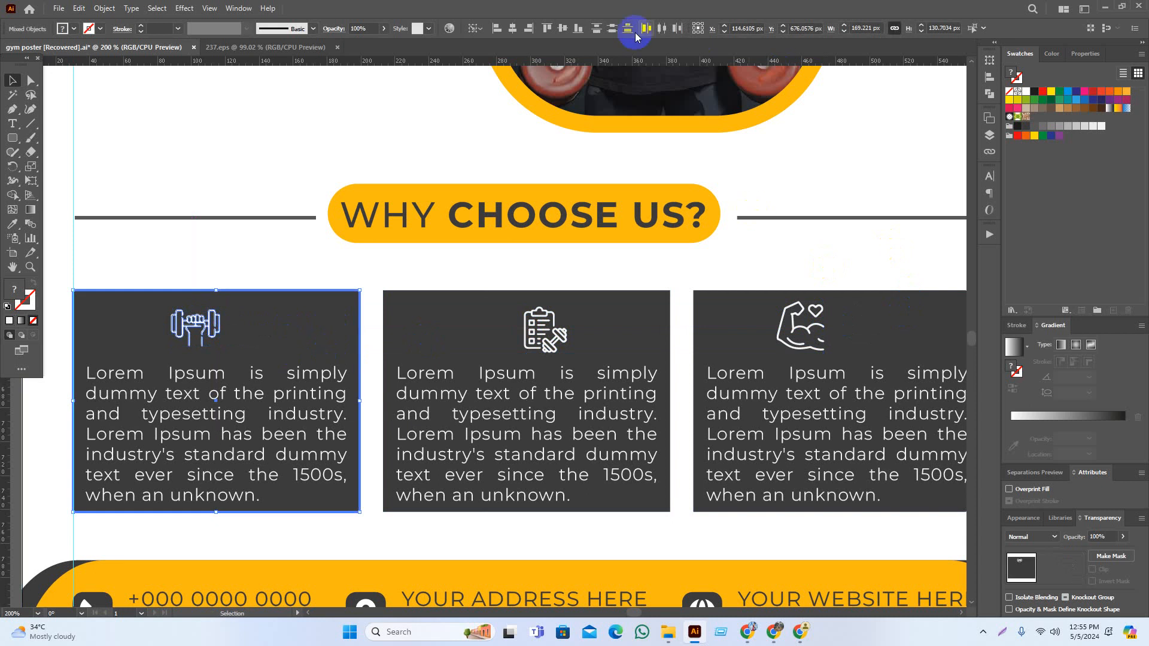
pyautogui.click(512, 30)
pyautogui.click(825, 178)
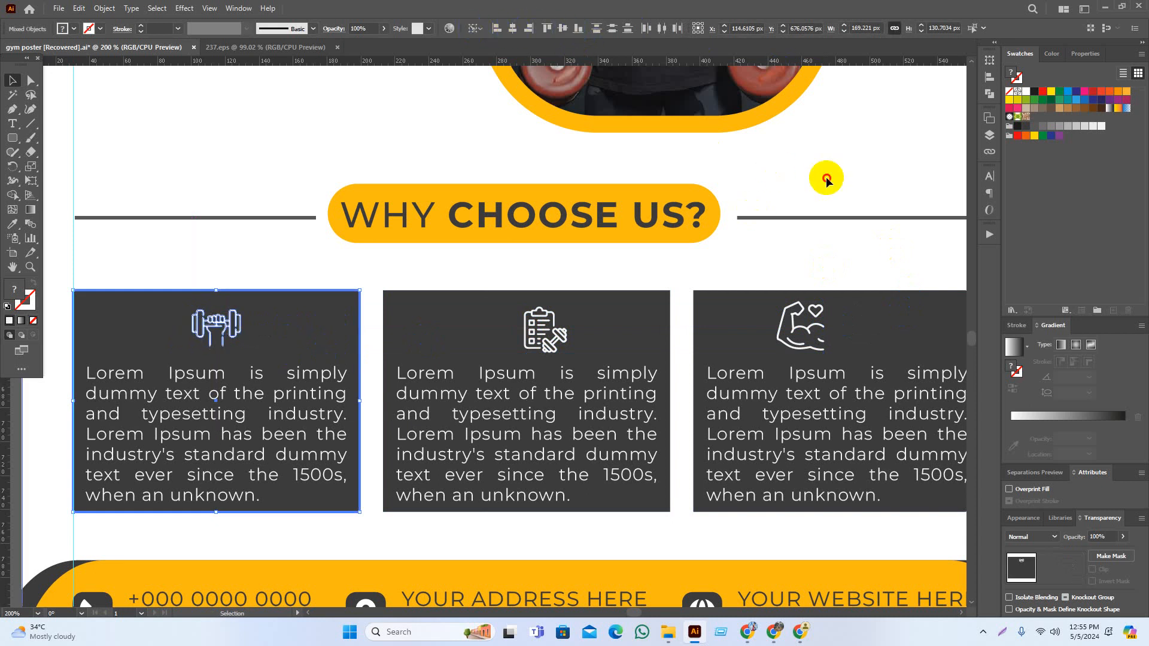
# Center the clipboard icon horizontally in the middle dark box, with the box as the key object
pyautogui.click(513, 328)
pyautogui.keyDown('shift'); pyautogui.click(644, 333); pyautogui.keyUp('shift')
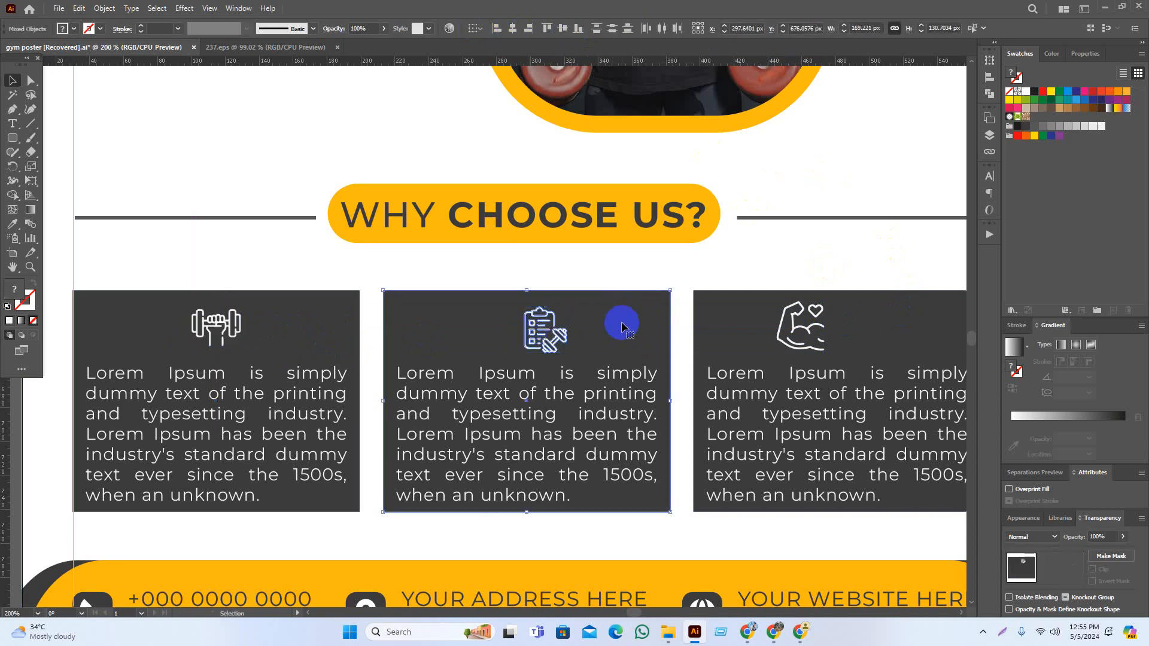
pyautogui.click(620, 322)
pyautogui.click(512, 30)
pyautogui.scroll(3, 949, 178)
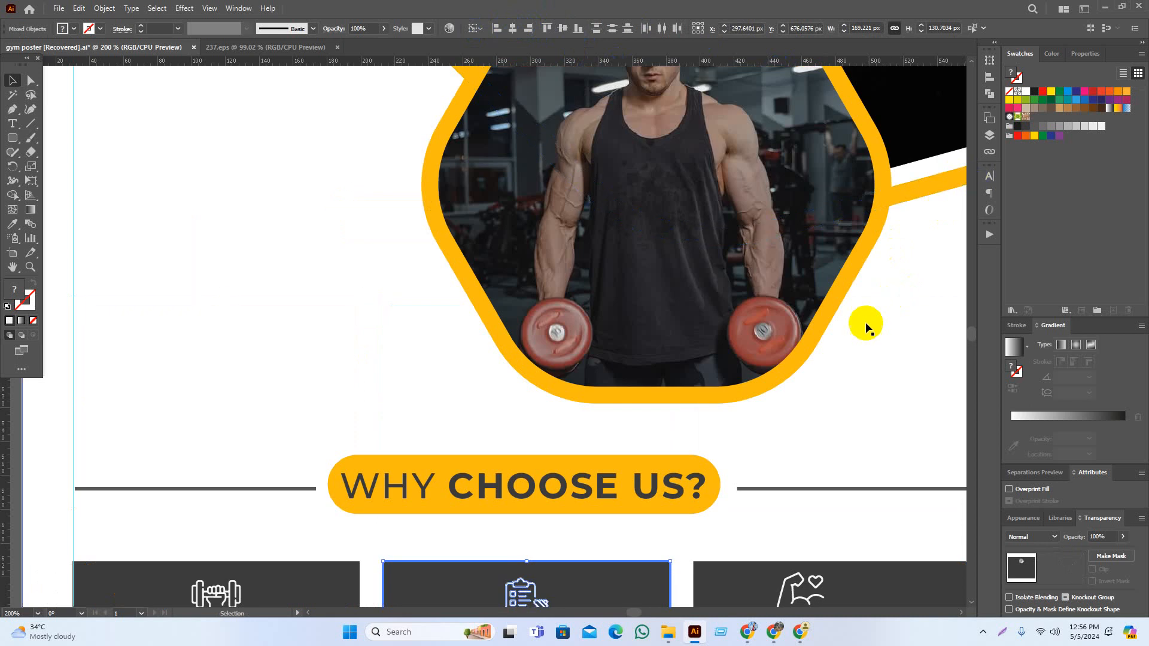
# Center the muscle icon horizontally within the third dark box
pyautogui.click(842, 355)
pyautogui.moveTo(910, 472); pyautogui.dragTo(658, 318)
pyautogui.click(562, 461)
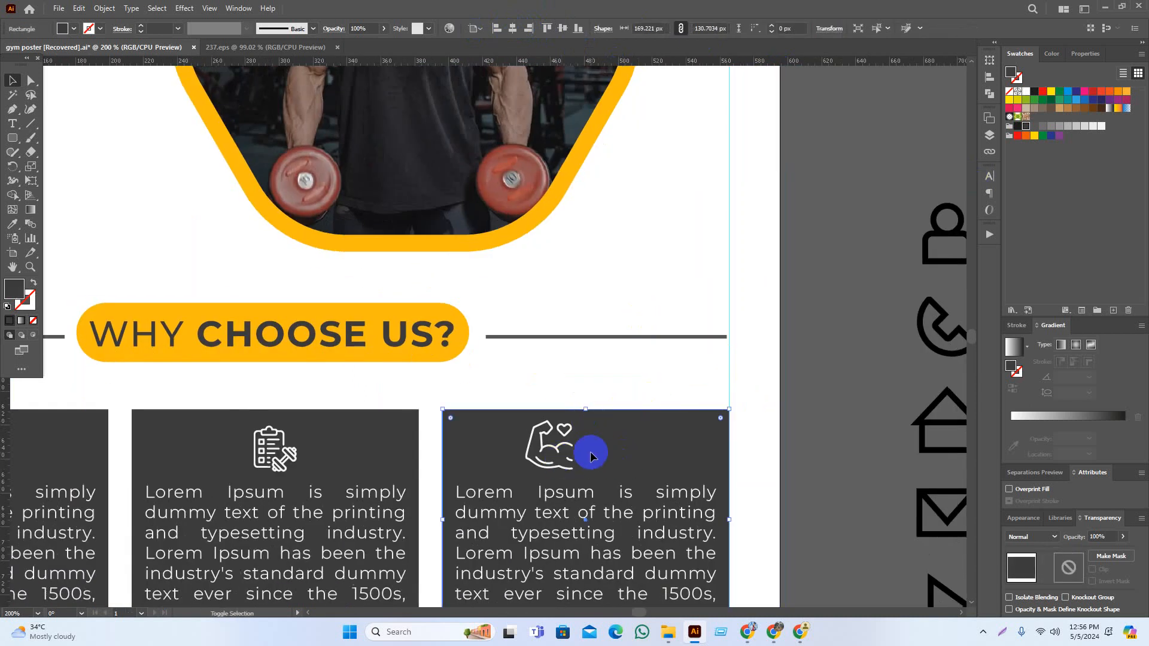
pyautogui.keyDown('shift'); pyautogui.click(568, 442); pyautogui.keyUp('shift')
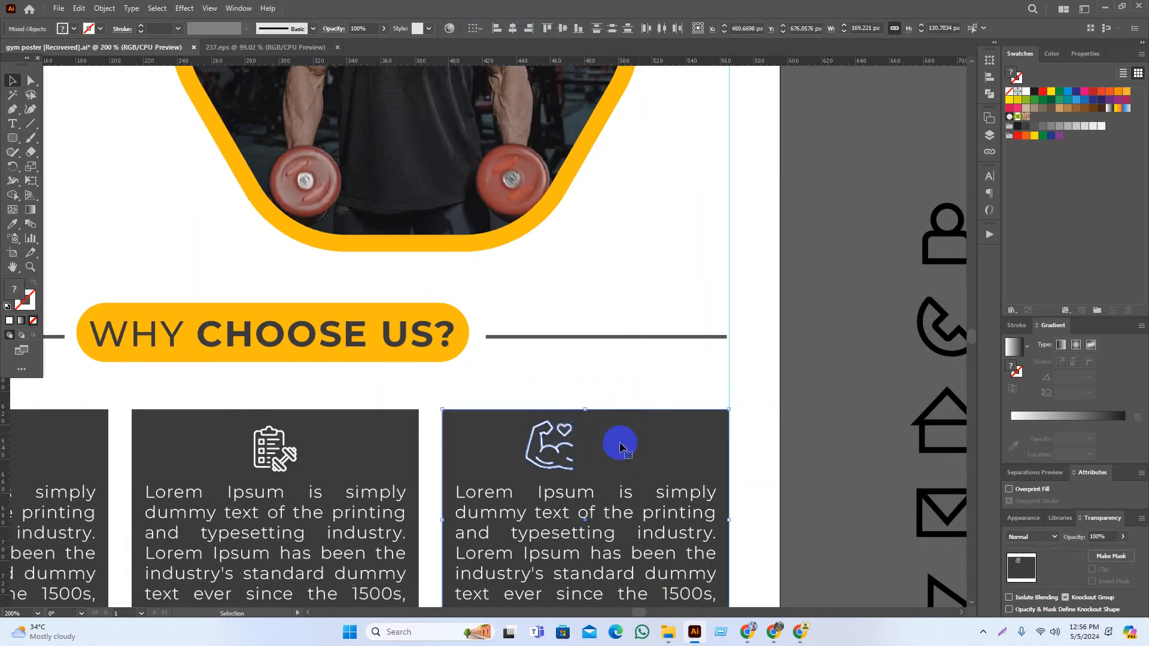
pyautogui.click(512, 29)
pyautogui.click(628, 187)
# Align the vertical centers of the muscle, clipboard and dumbbell icons with one another
pyautogui.moveTo(636, 252); pyautogui.dragTo(752, 228)
pyautogui.click(707, 426)
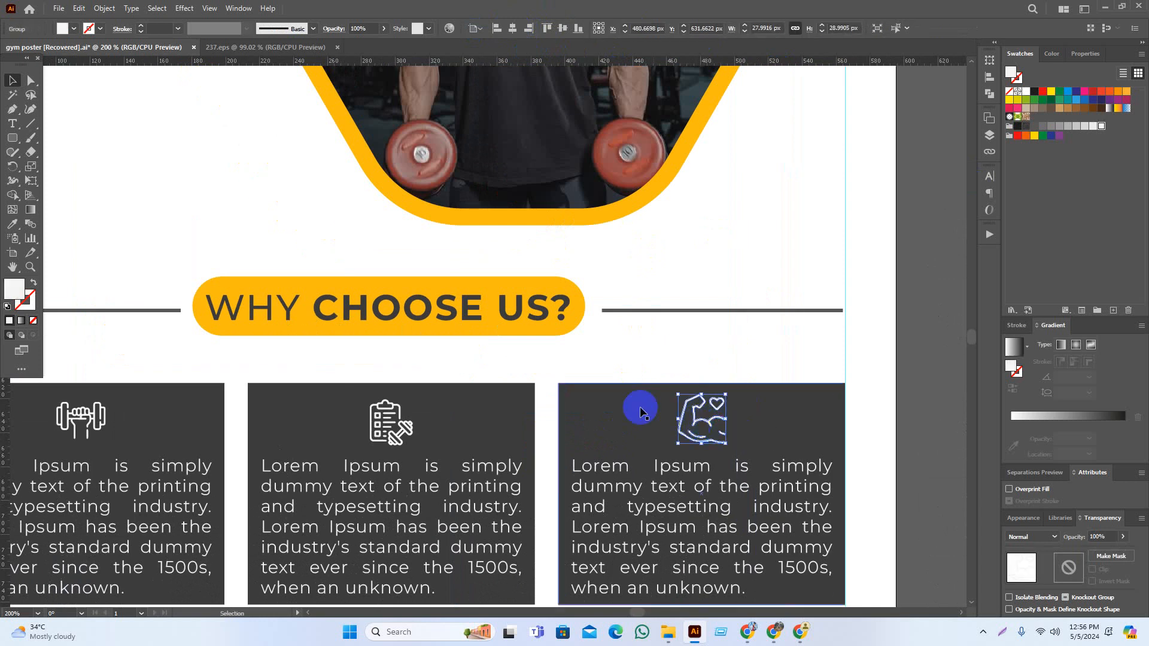
pyautogui.keyDown('shift'); pyautogui.click(386, 423); pyautogui.keyUp('shift')
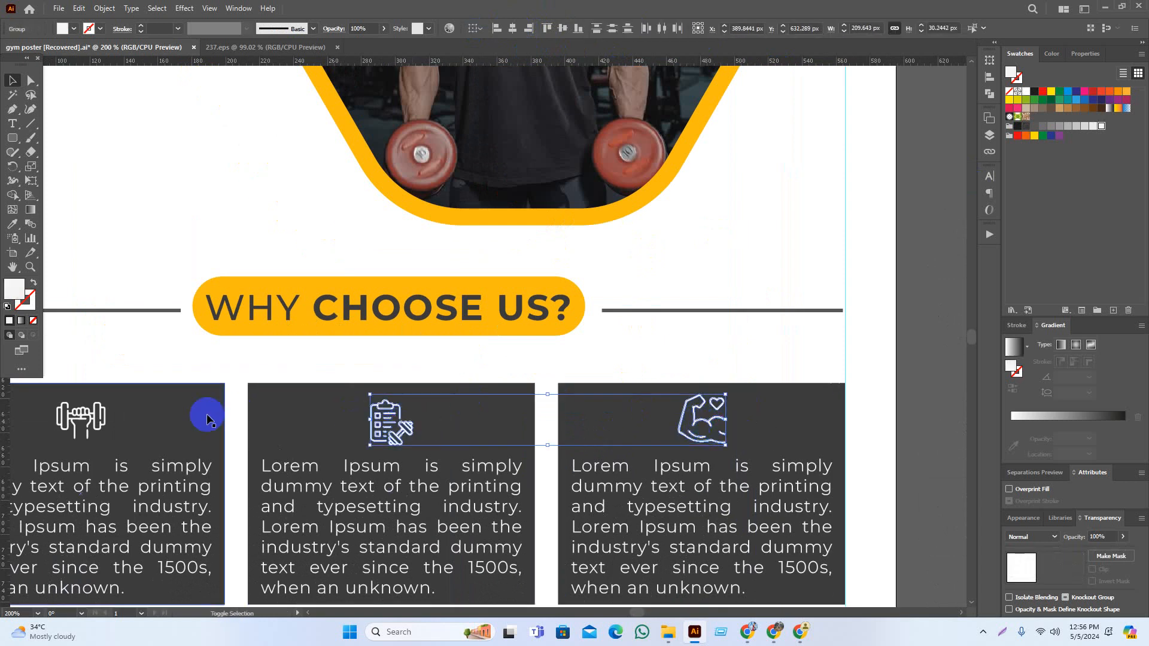
pyautogui.keyDown('shift'); pyautogui.click(103, 417); pyautogui.keyUp('shift')
pyautogui.click(564, 29)
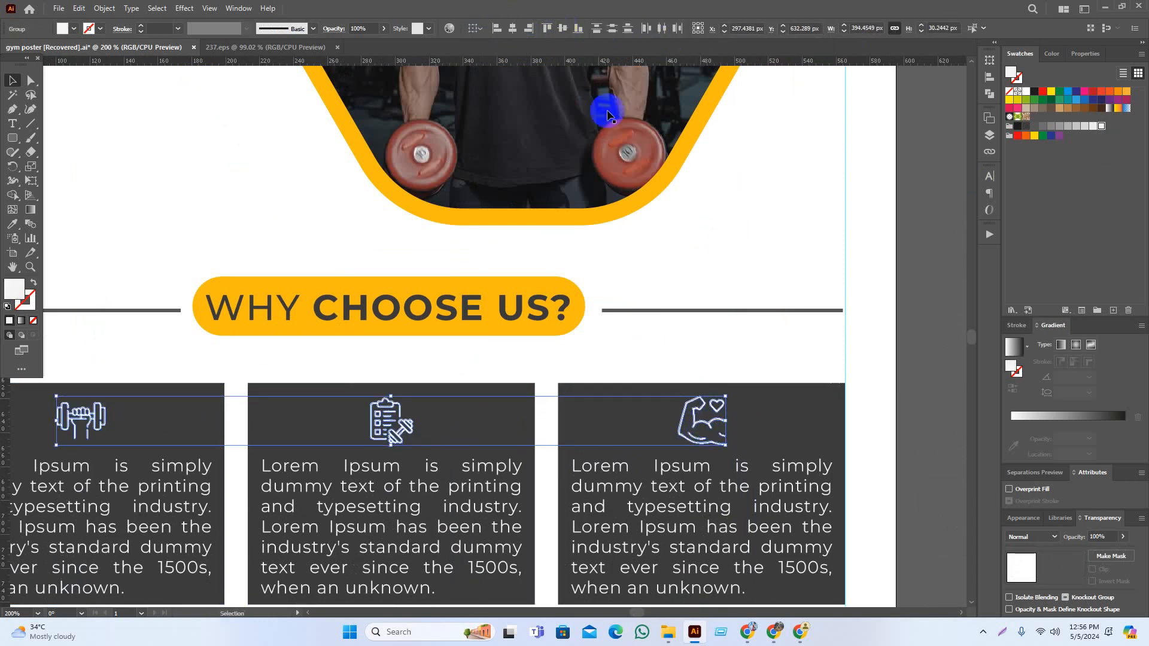
pyautogui.click(949, 362)
pyautogui.hscroll(-1, 916, 378)
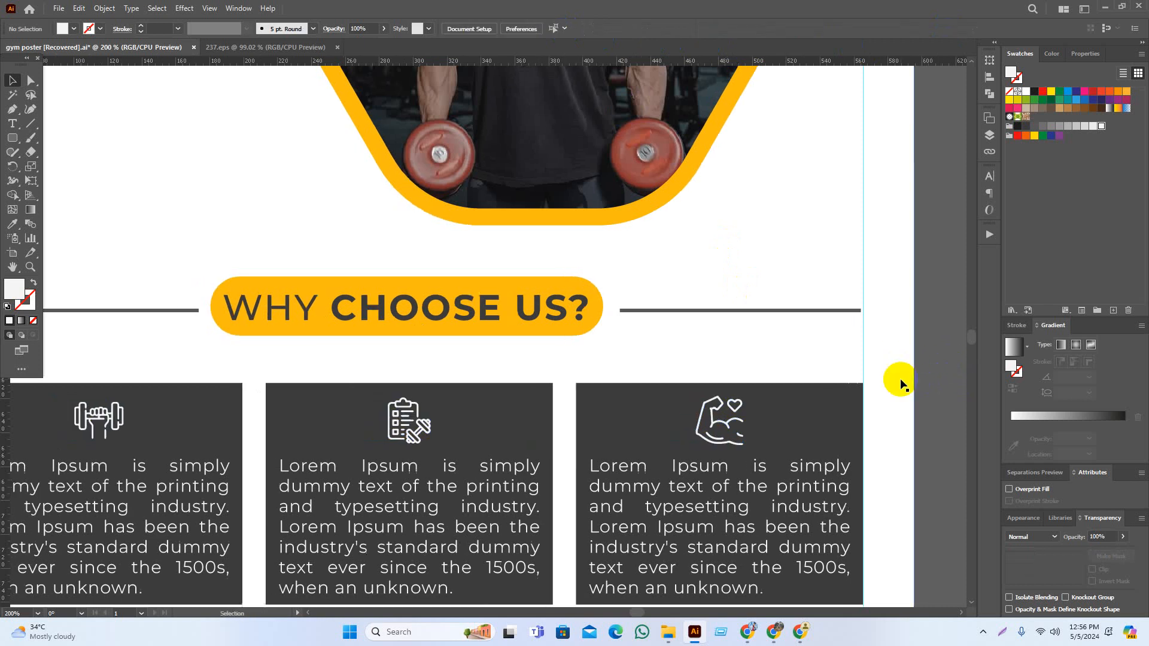
# Shrink the muscle icon slightly about its center and the clipboard icon to about 21 by 22.6 px, keeping their proportions
pyautogui.click(709, 436)
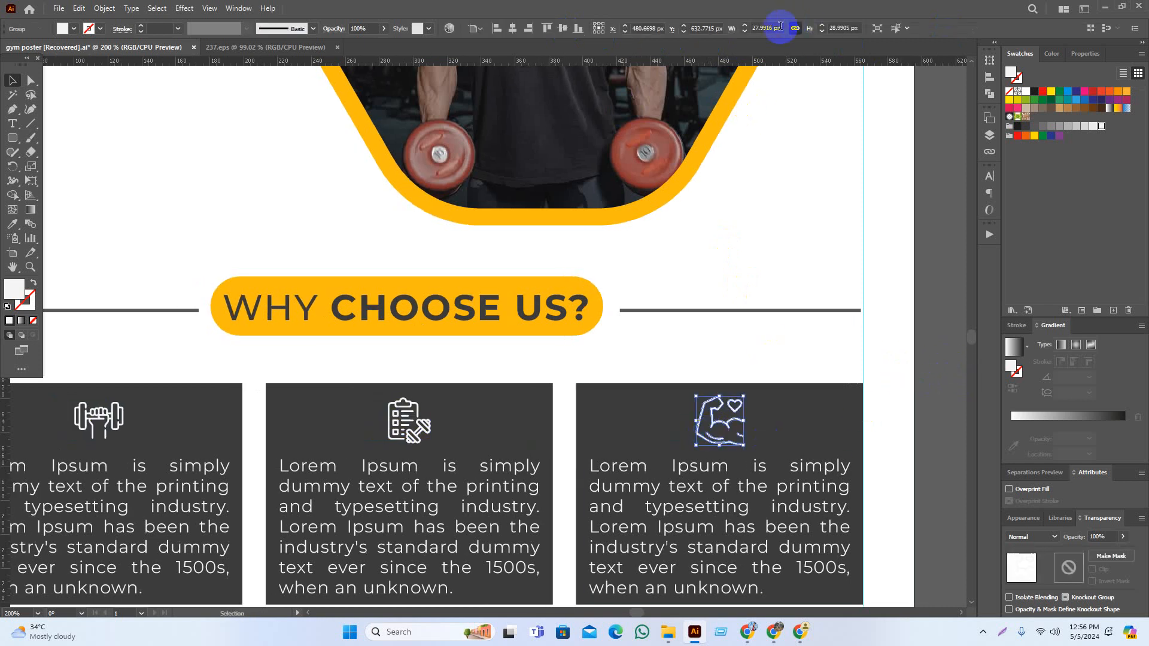
pyautogui.click(118, 409)
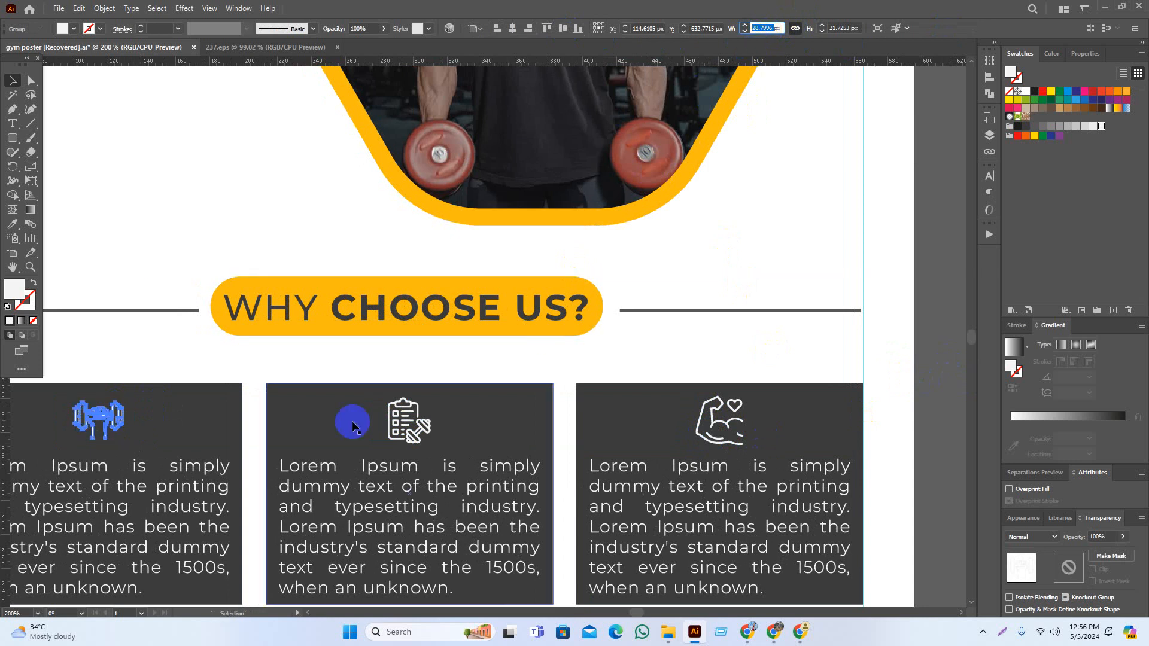
pyautogui.click(408, 420)
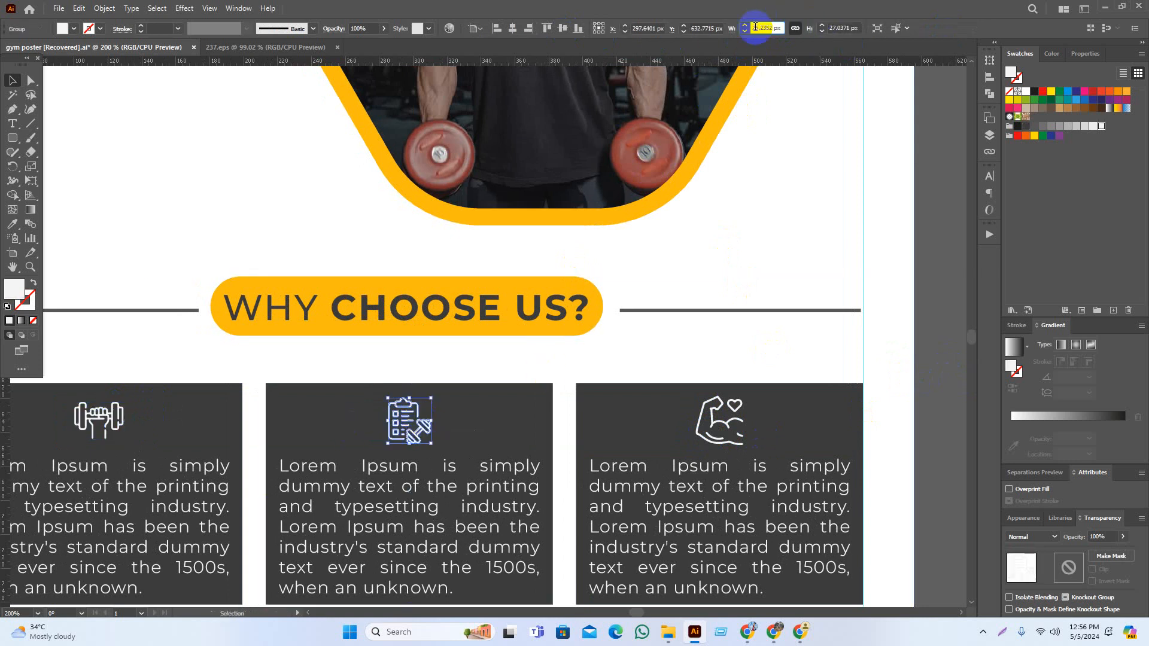
pyautogui.click(783, 360)
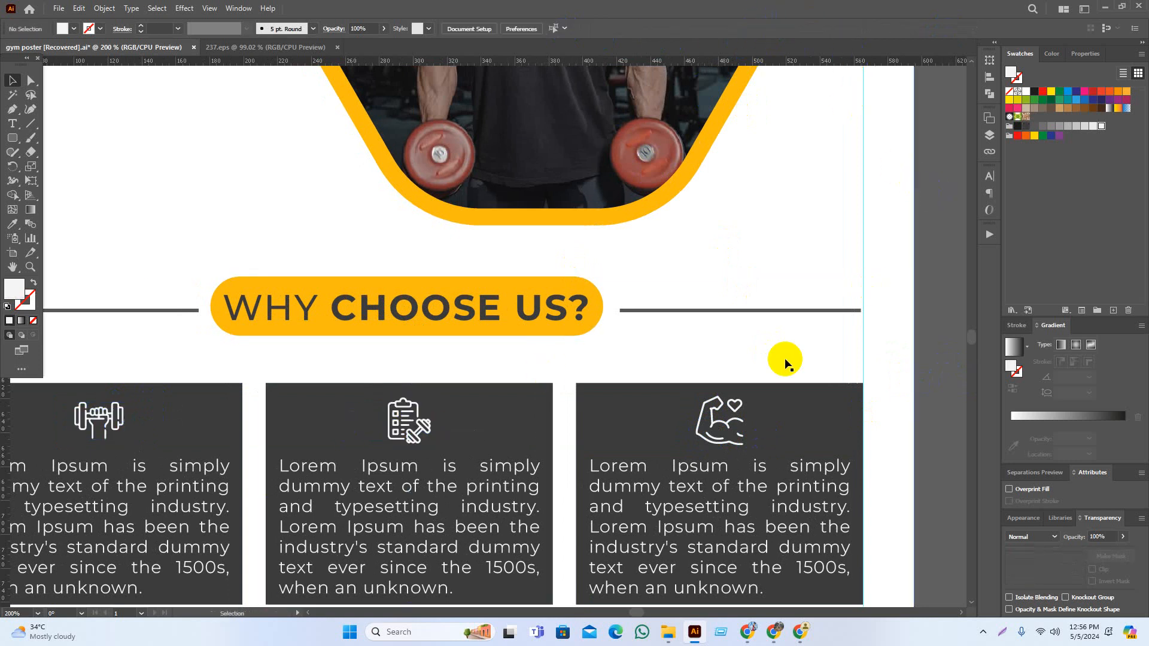
pyautogui.click(745, 408)
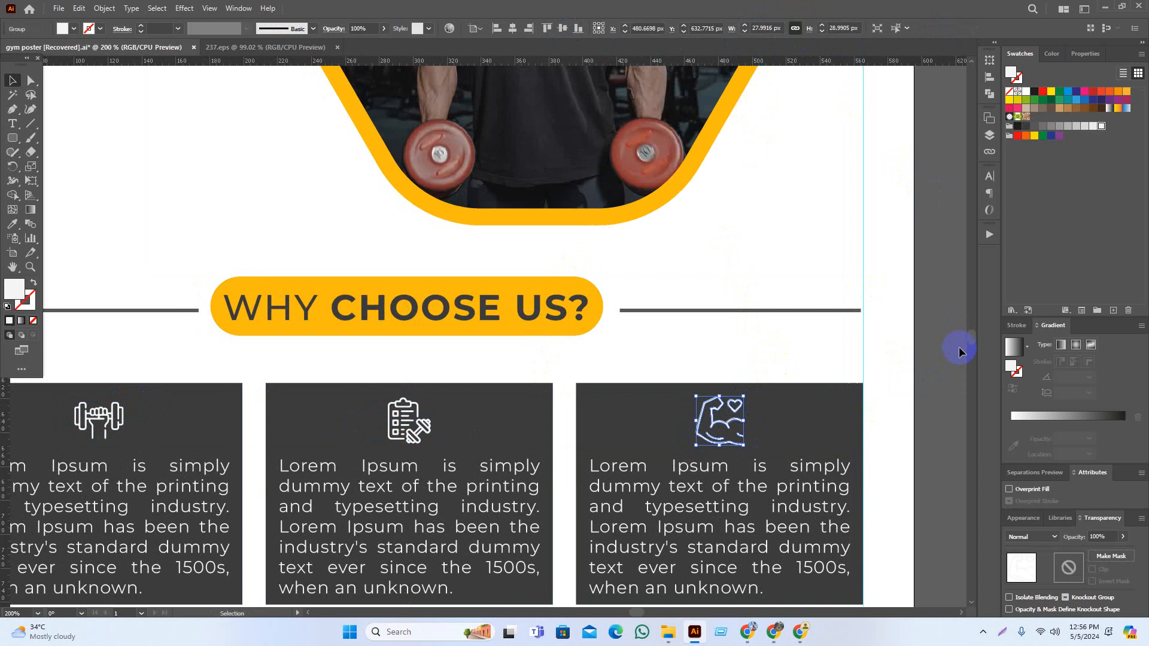
pyautogui.click(895, 392)
pyautogui.moveTo(895, 392); pyautogui.dragTo(912, 375)
pyautogui.click(737, 422)
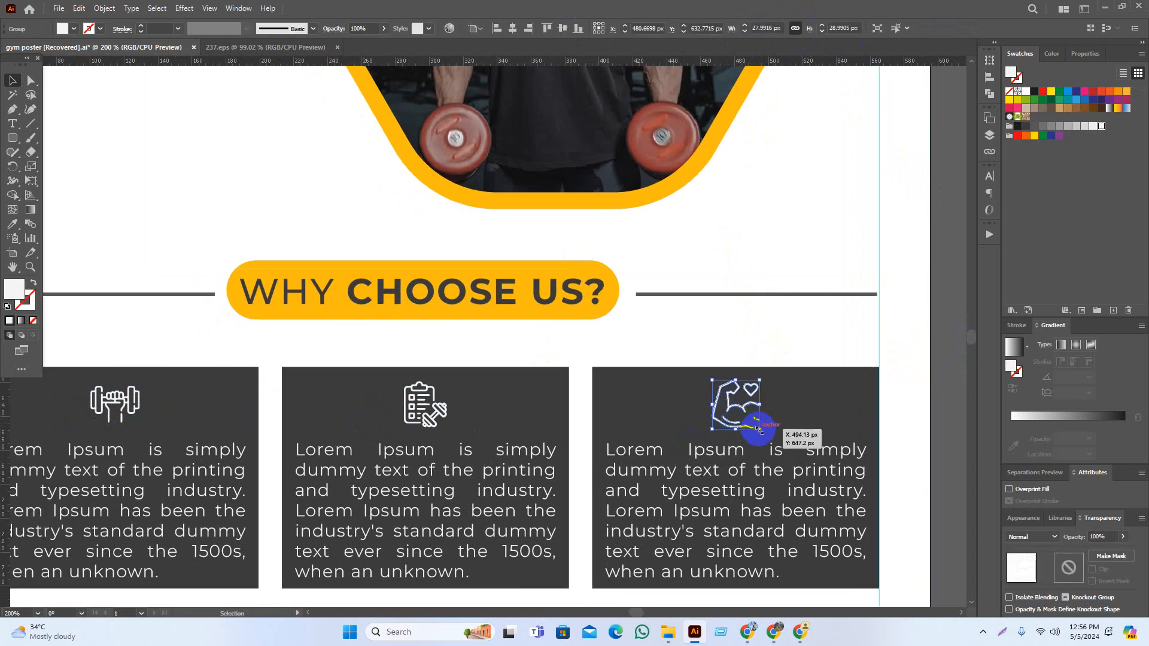
pyautogui.moveTo(759, 430); pyautogui.dragTo(753, 422)
pyautogui.click(437, 419)
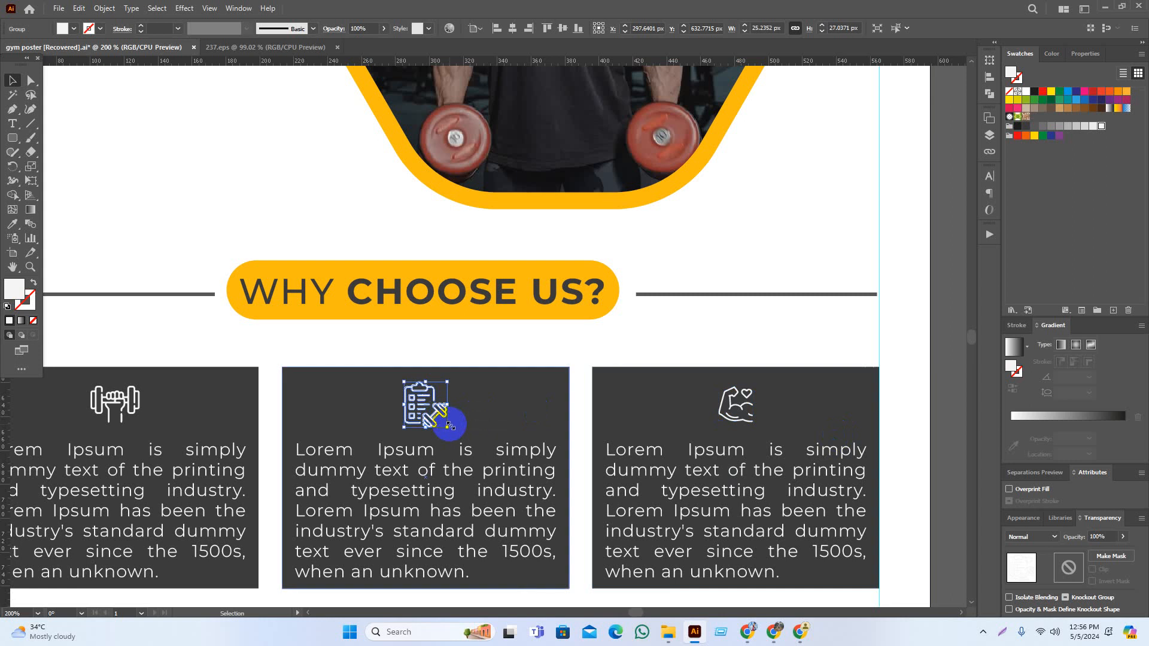
pyautogui.moveTo(448, 428); pyautogui.dragTo(443, 423)
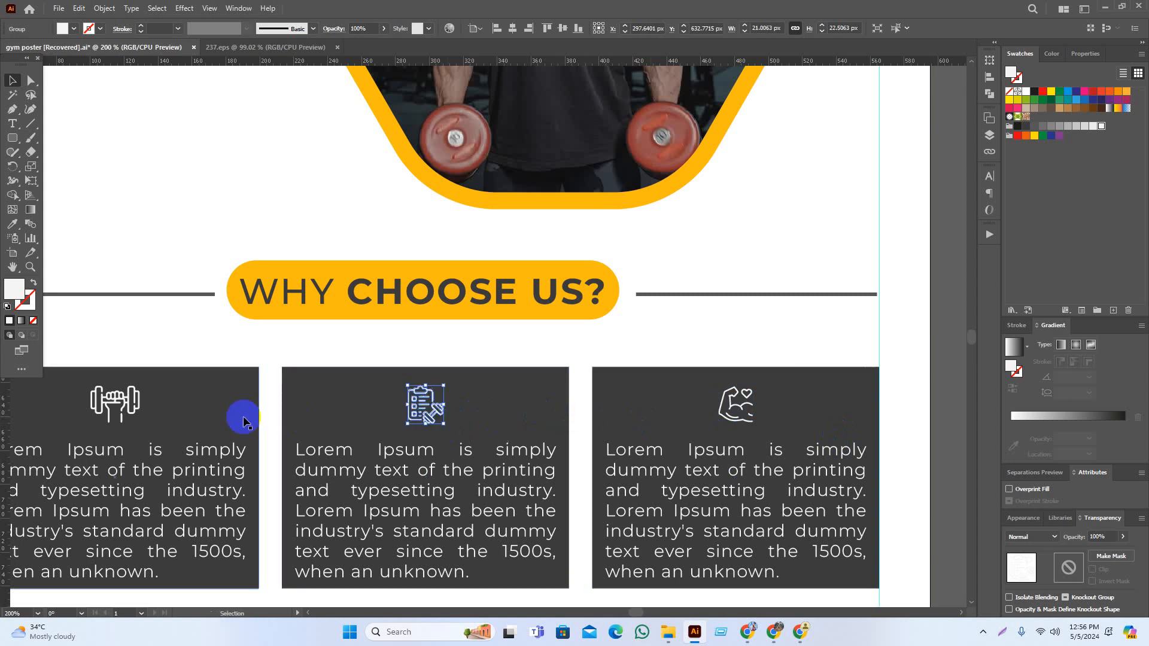
# Realign the dumbbell, clipboard and resized muscle icons along a common vertical center
pyautogui.keyDown('shift'); pyautogui.click(114, 404); pyautogui.keyUp('shift')
pyautogui.keyDown('shift'); pyautogui.click(752, 422); pyautogui.keyUp('shift')
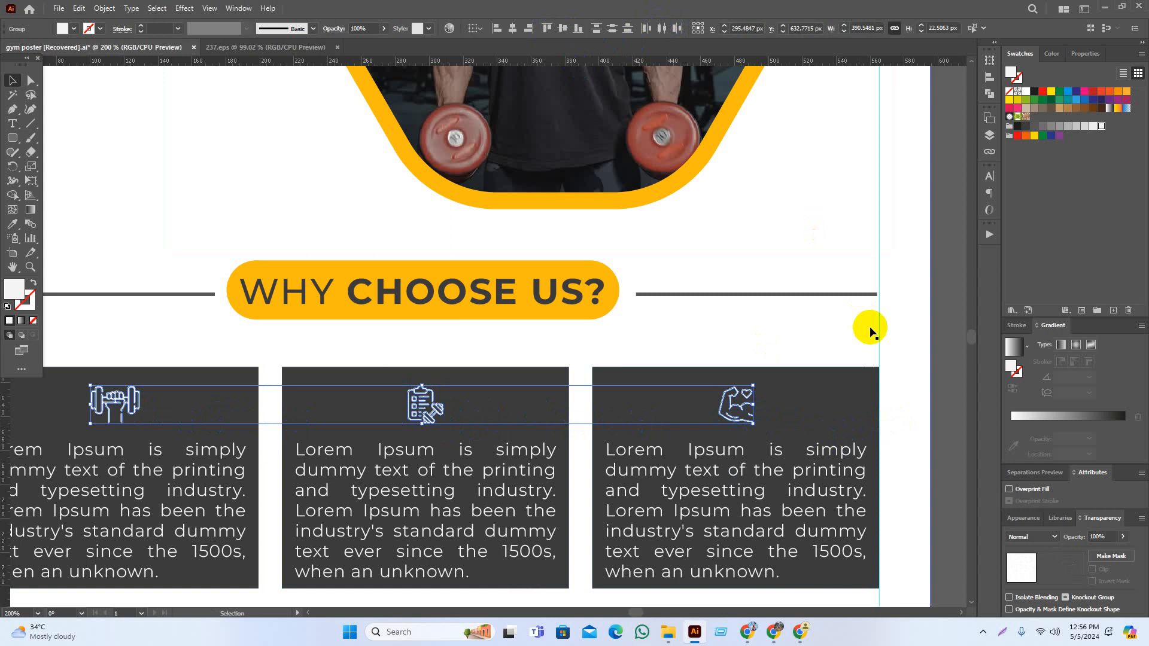
pyautogui.click(914, 334)
# Center the resized muscle icon horizontally in the third dark box, using the box as the key object
pyautogui.click(745, 406)
pyautogui.keyDown('shift'); pyautogui.click(794, 422); pyautogui.keyUp('shift')
pyautogui.click(786, 396)
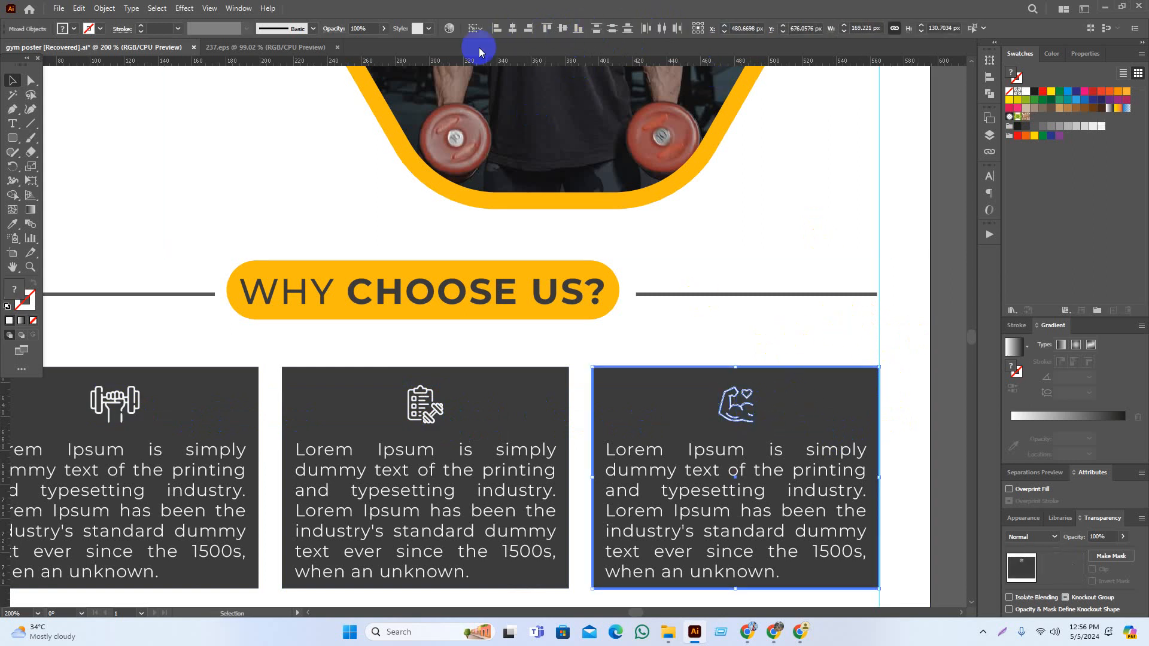
pyautogui.click(636, 327)
# Center the resized clipboard icon horizontally in the middle dark box, using the box as the key object
pyautogui.click(426, 410)
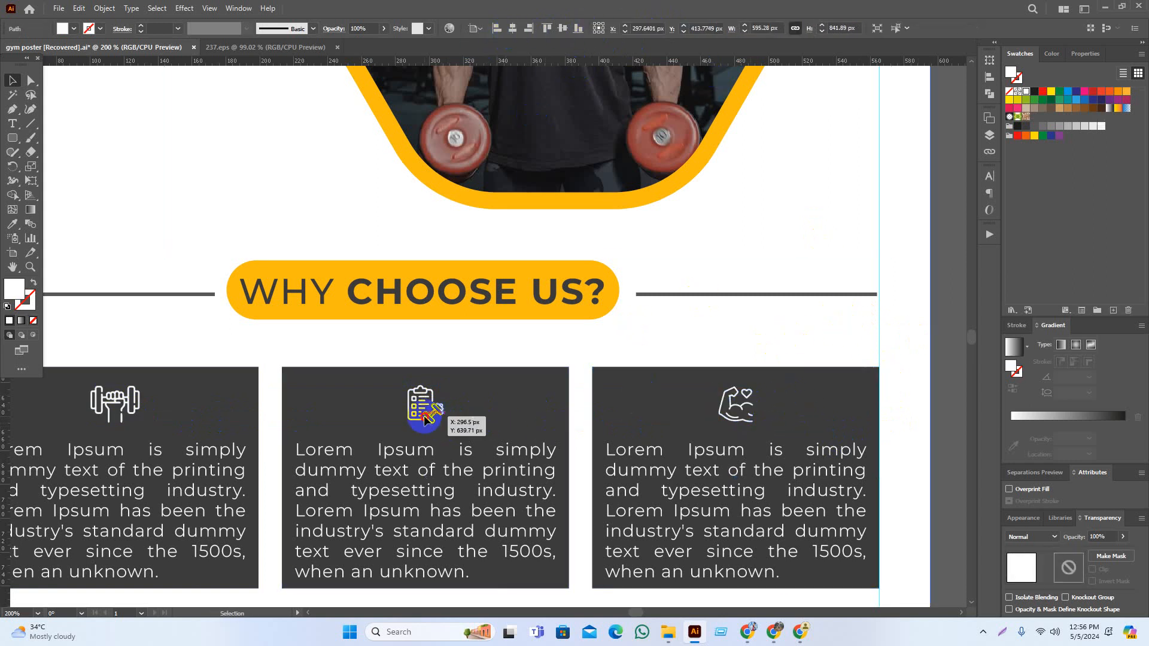
pyautogui.keyDown('shift'); pyautogui.click(473, 405); pyautogui.keyUp('shift')
pyautogui.click(431, 409)
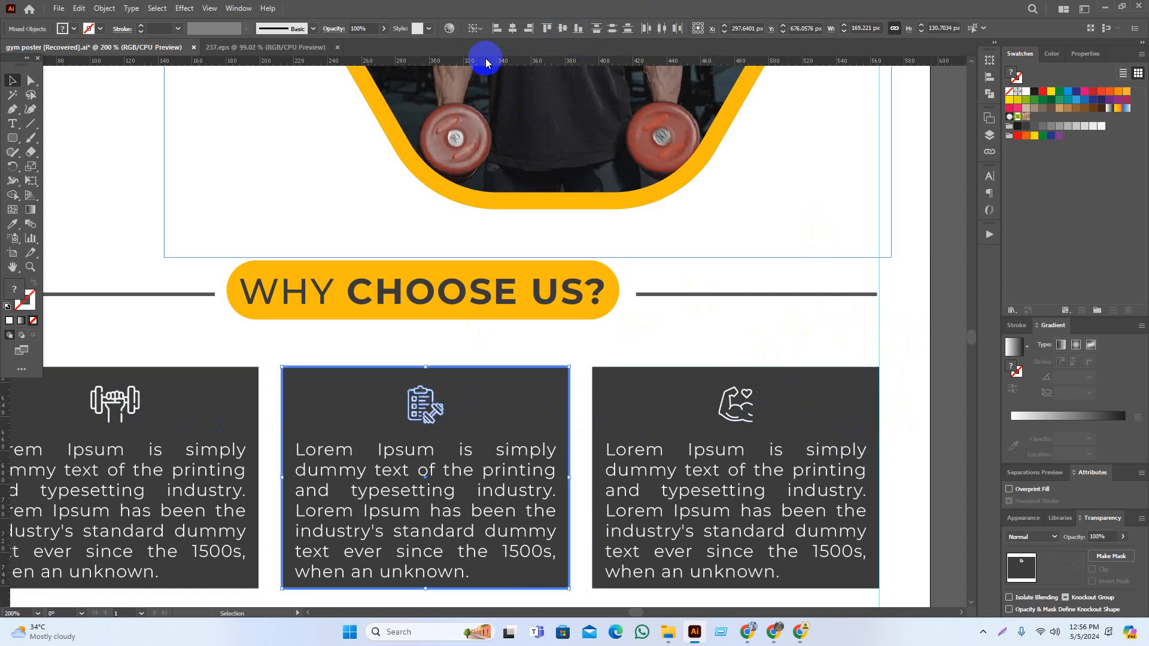
pyautogui.click(822, 186)
pyautogui.scroll(-2, 778, 247)
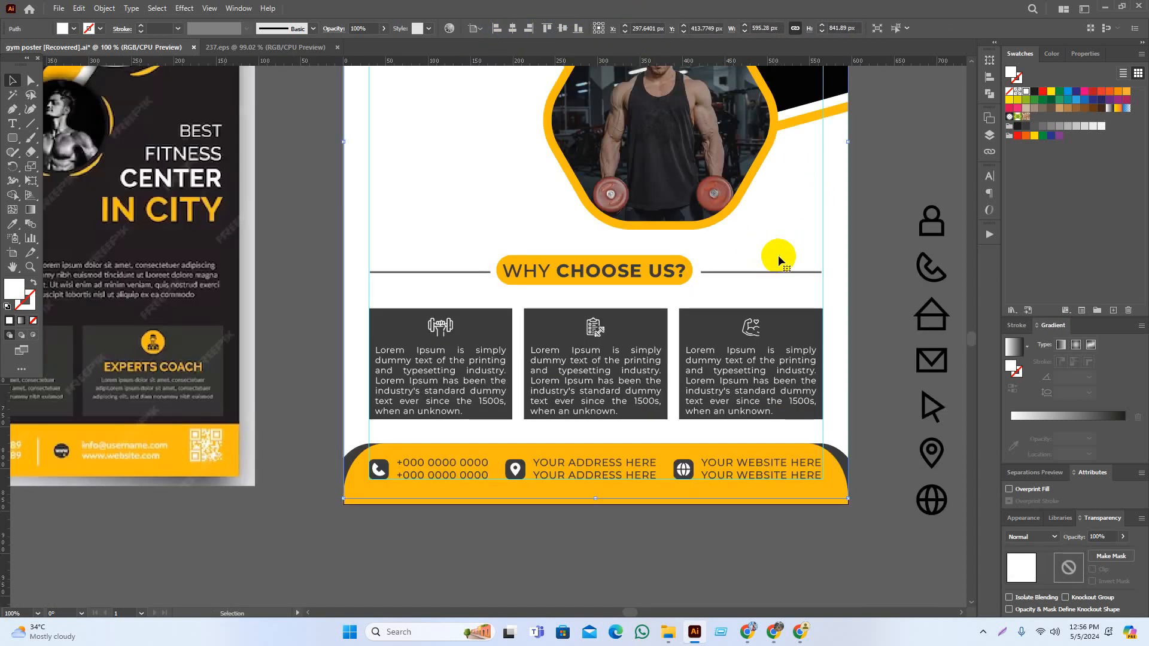
pyautogui.moveTo(802, 302); pyautogui.dragTo(777, 256)
pyautogui.click(647, 579)
pyautogui.moveTo(769, 543); pyautogui.dragTo(745, 541)
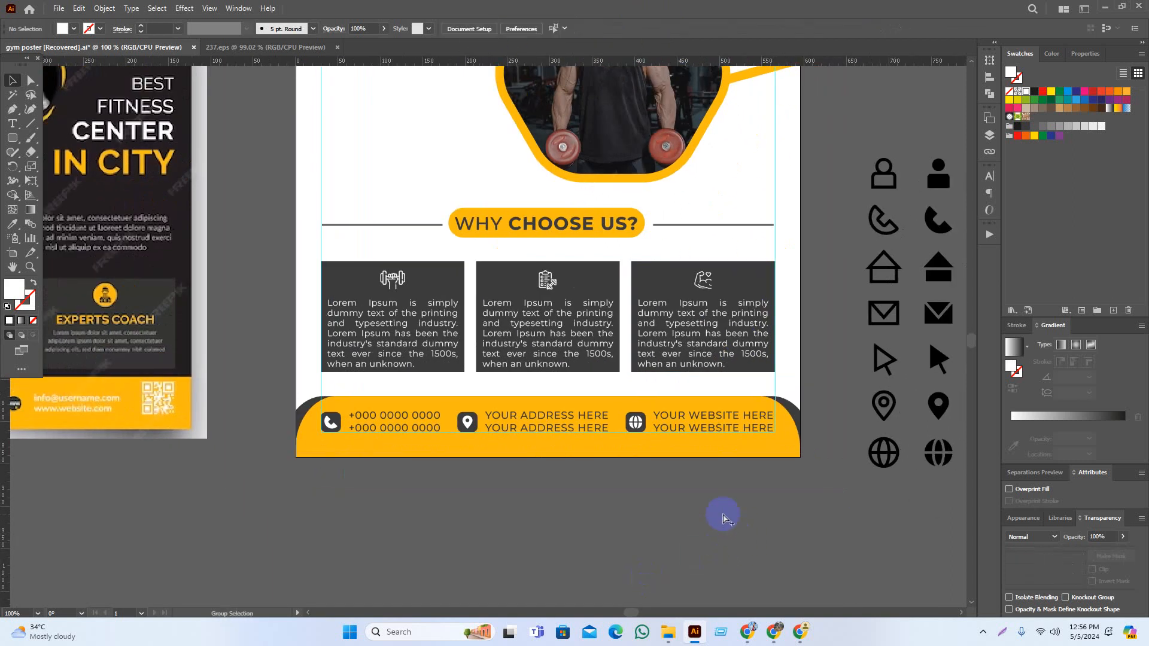
pyautogui.scroll(-1, 715, 525)
pyautogui.scroll(3, 573, 424)
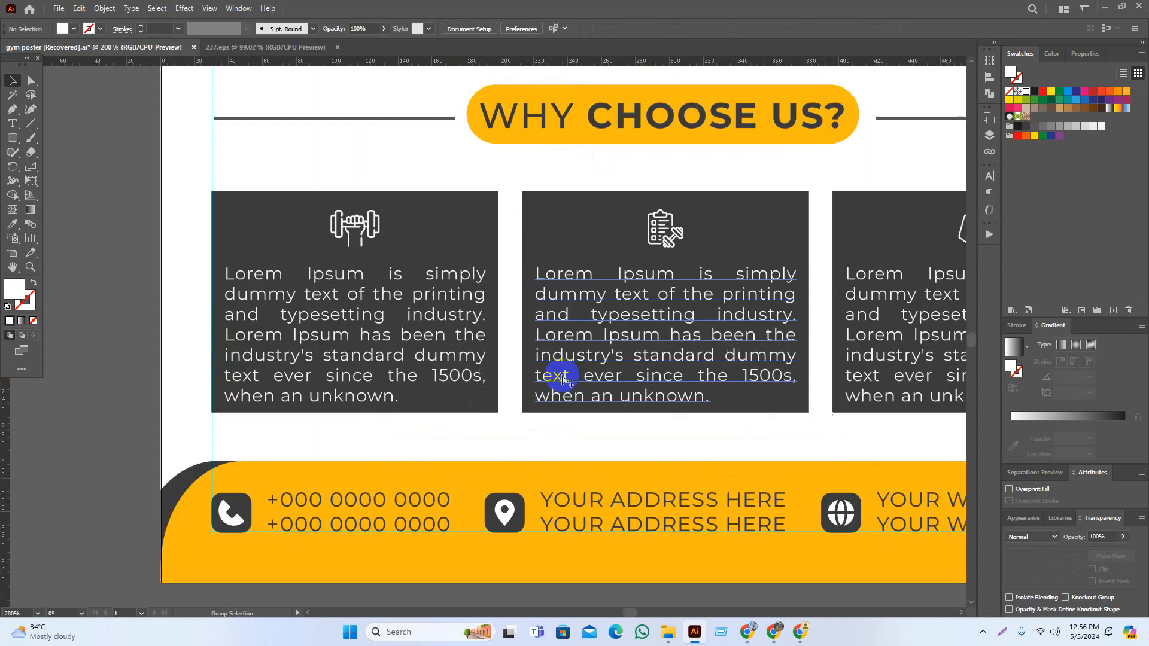
pyautogui.click(554, 251)
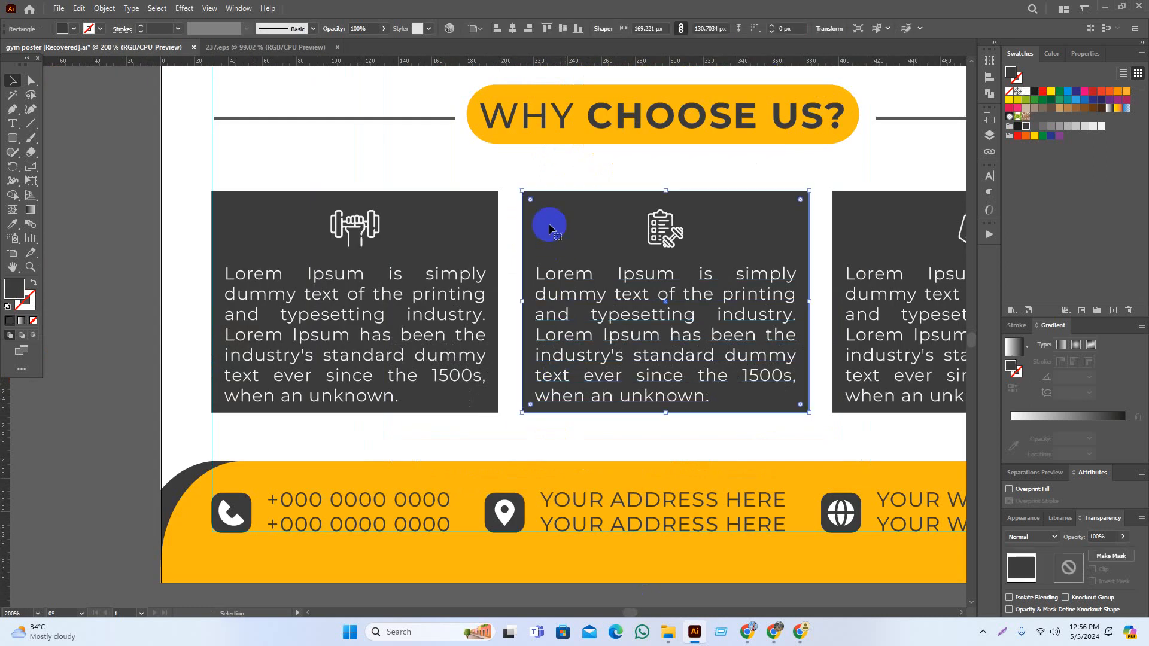
pyautogui.keyDown('shift'); pyautogui.click(455, 224); pyautogui.keyUp('shift')
pyautogui.keyDown('shift'); pyautogui.click(867, 233); pyautogui.keyUp('shift')
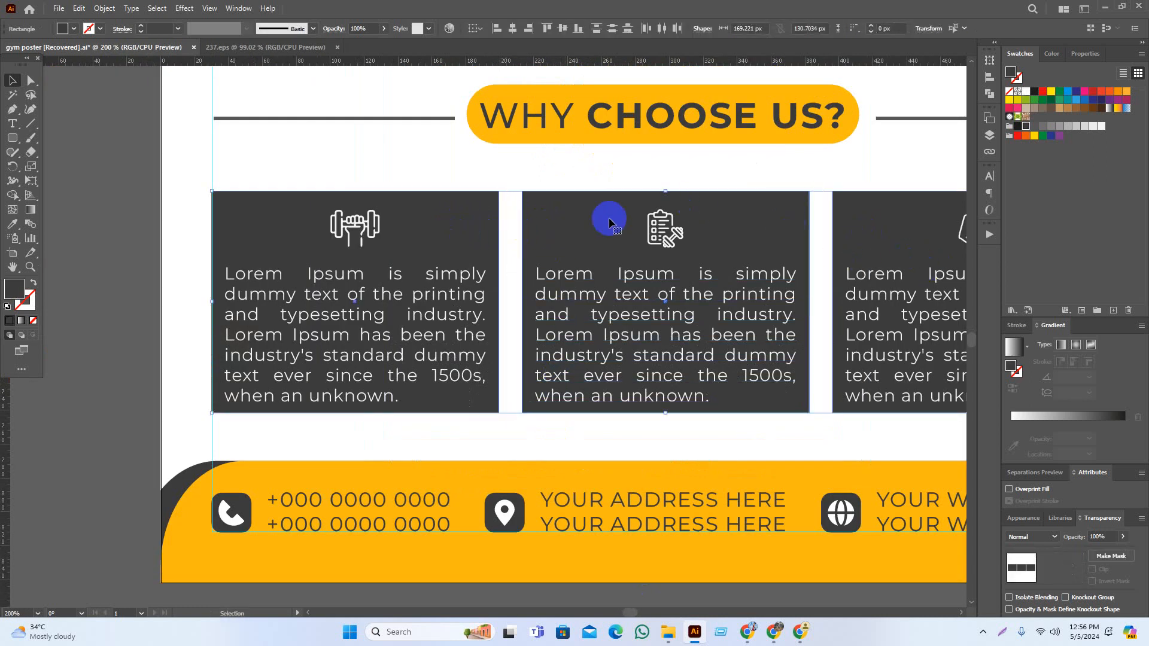
pyautogui.click(262, 168)
# Try rounding the corners of the dumbbell box to a radius of about 13 px, and undo it
pyautogui.click(267, 225)
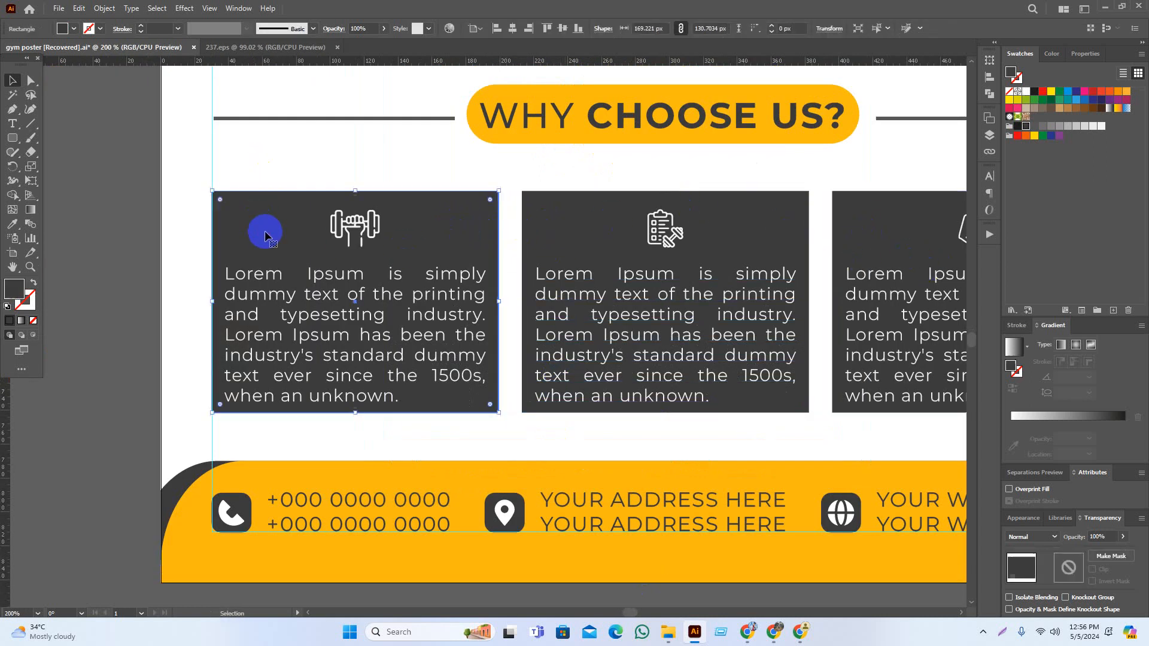
pyautogui.click(221, 204)
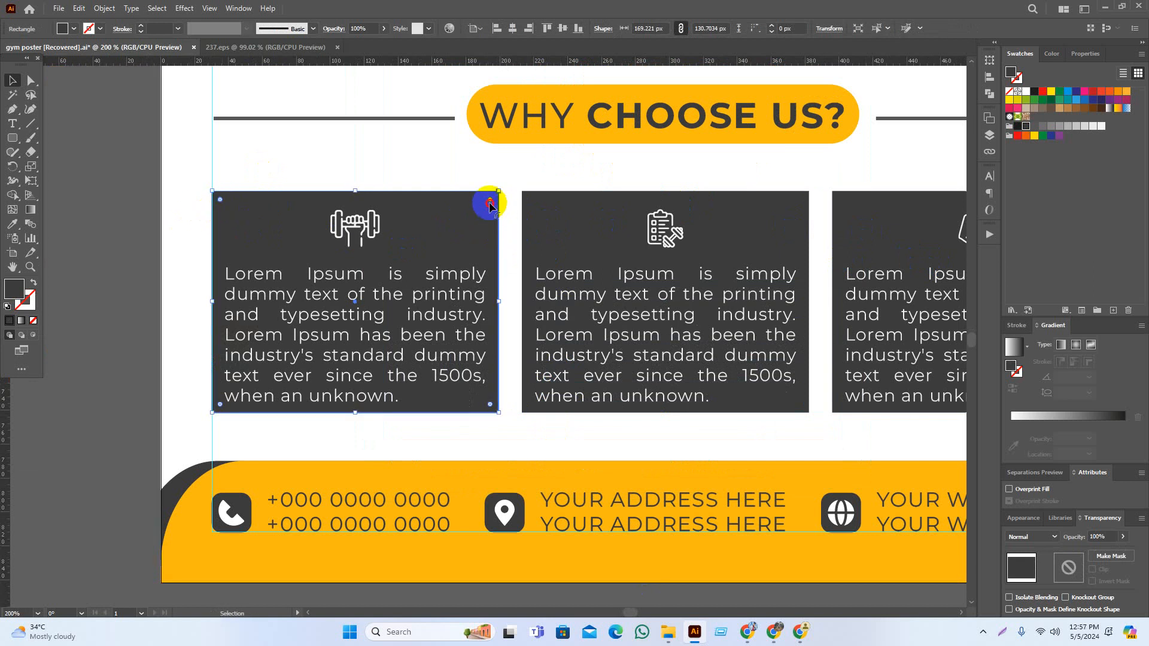
pyautogui.moveTo(489, 206); pyautogui.dragTo(481, 221)
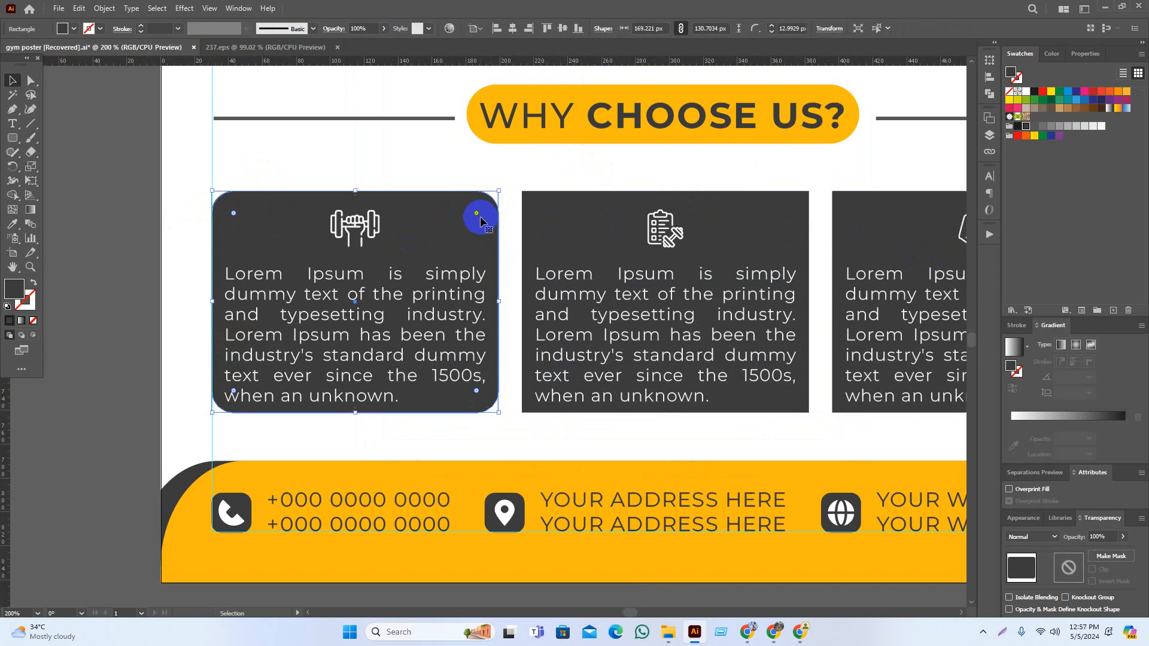
pyautogui.hotkey('ctrl', 'z')
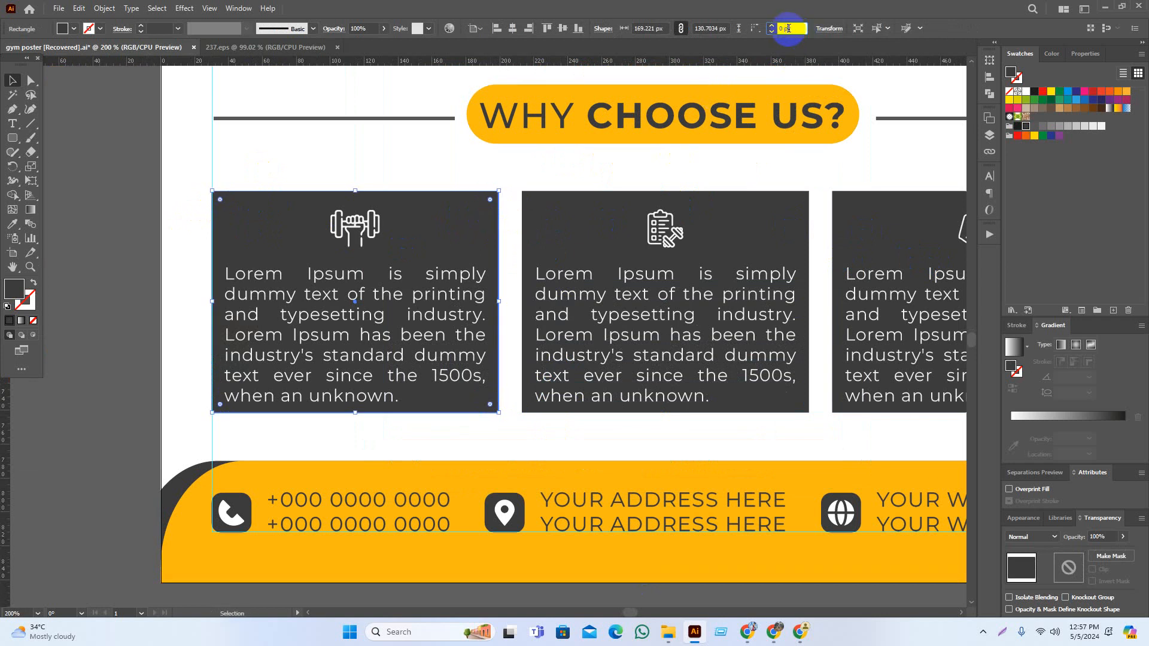
# Round all four corners of the dumbbell box by entering an exact corner radius
pyautogui.click(485, 208)
pyautogui.click(491, 206)
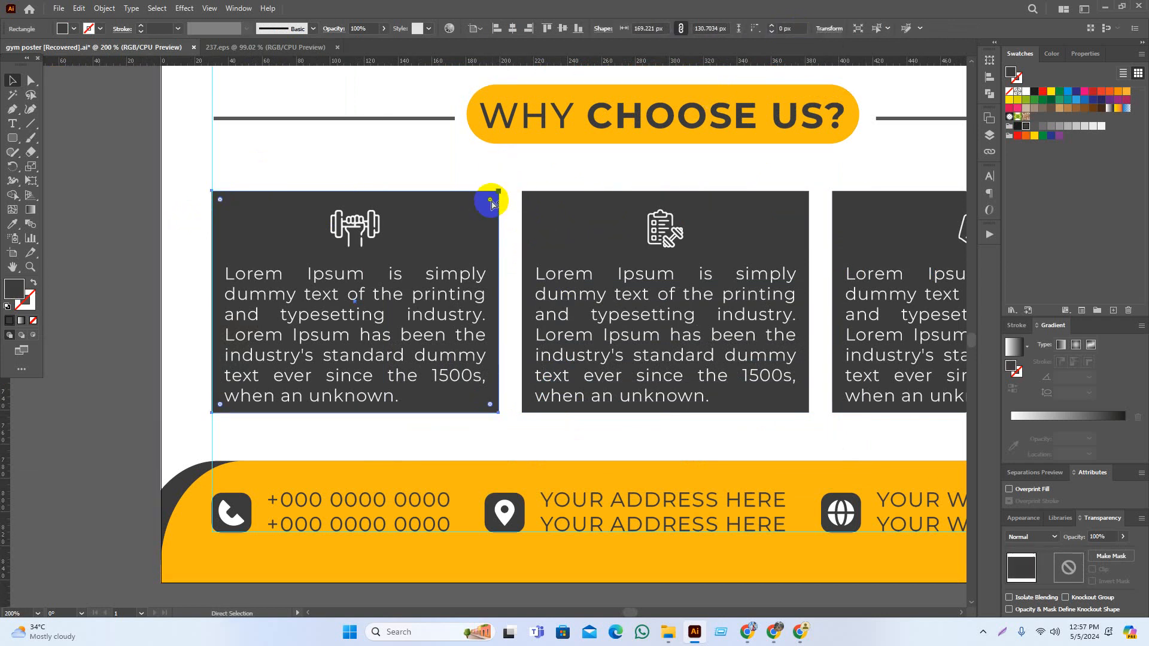
pyautogui.click(221, 201)
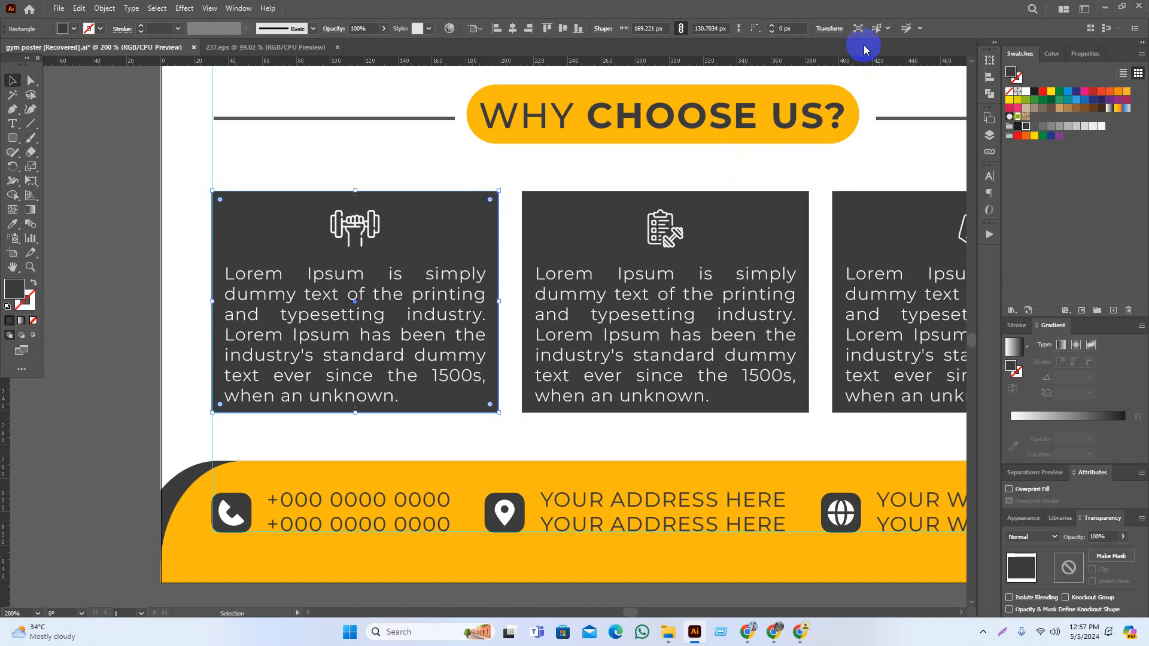
pyautogui.click(794, 31)
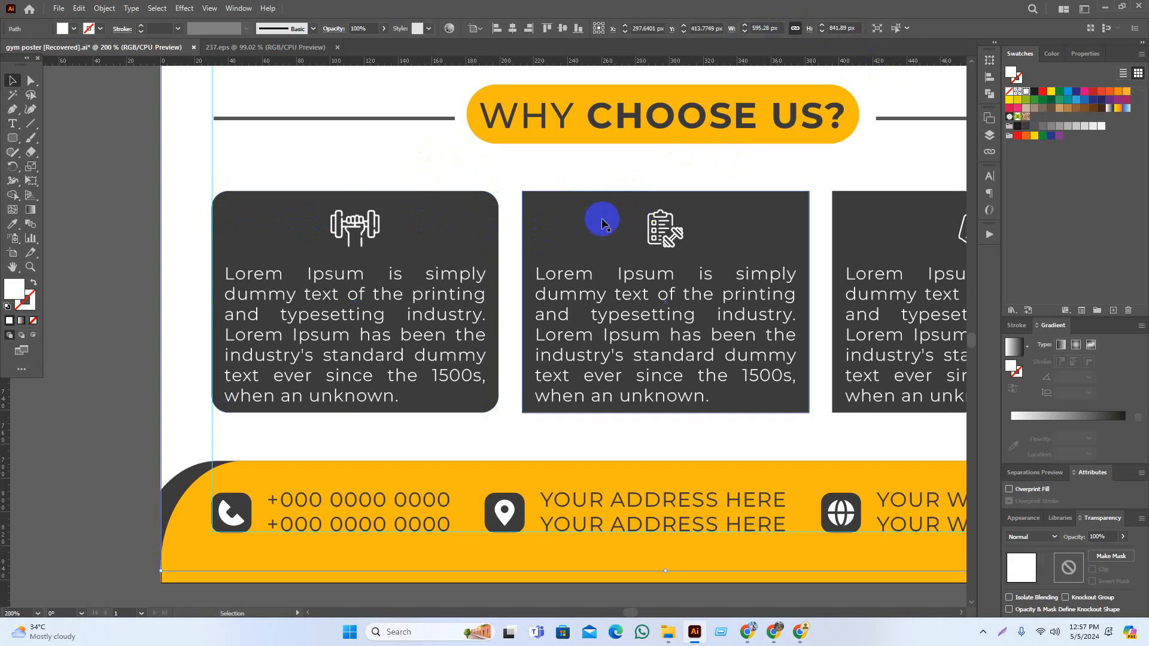
# Round the corners of the clipboard box and the muscle box to match the first box
pyautogui.click(556, 231)
pyautogui.click(789, 28)
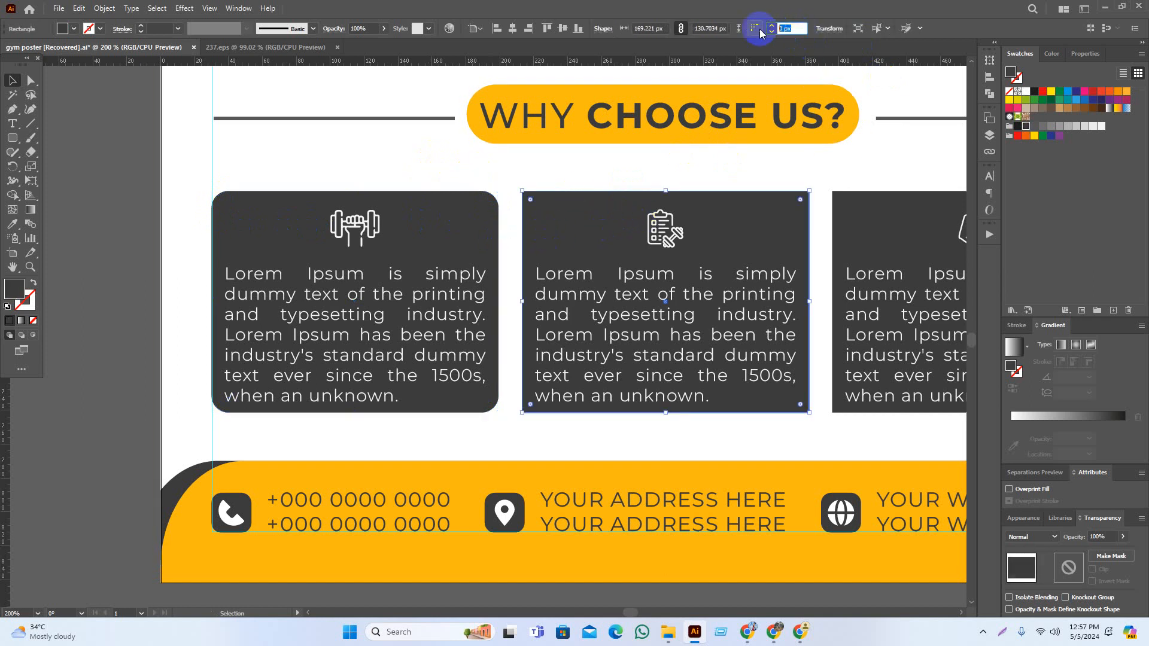
pyautogui.click(887, 238)
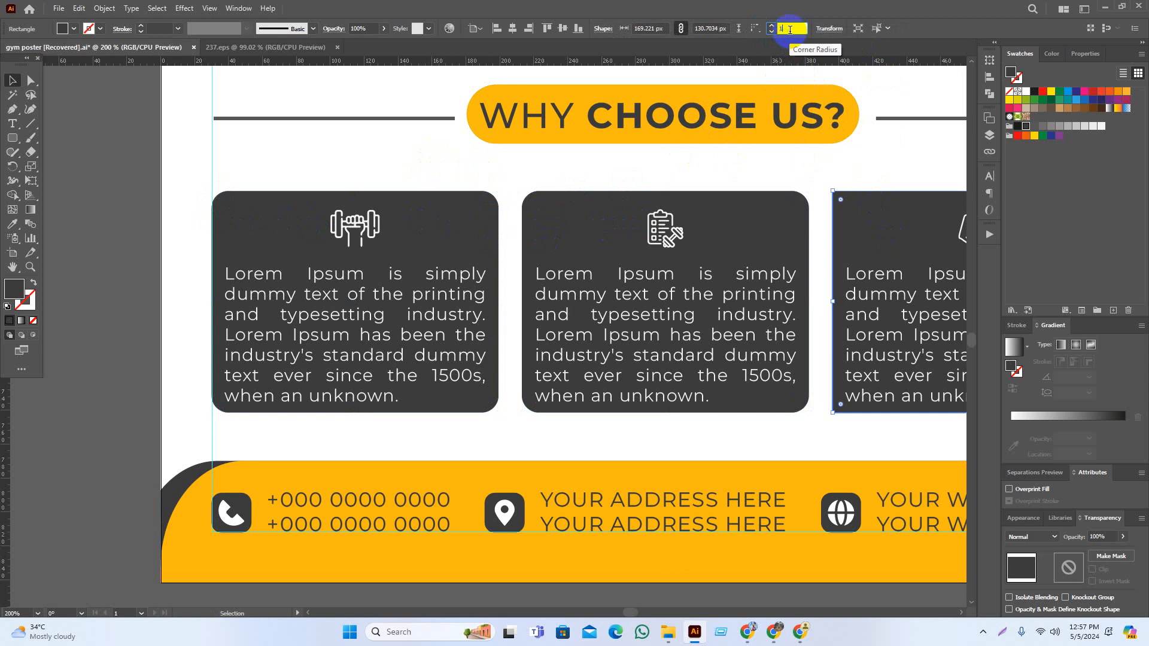
pyautogui.click(849, 158)
# Nudge the three Lorem Ipsum paragraphs in the dark boxes up slightly together
pyautogui.scroll(-1, 751, 331)
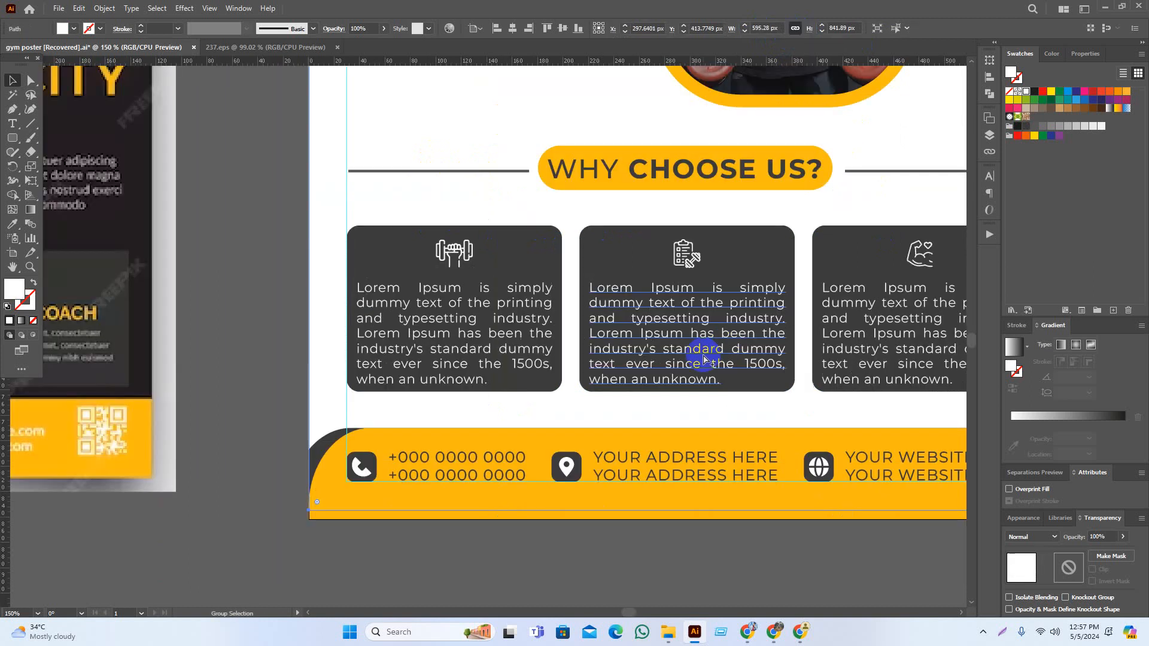
pyautogui.click(652, 349)
pyautogui.keyDown('shift'); pyautogui.click(497, 342); pyautogui.keyUp('shift')
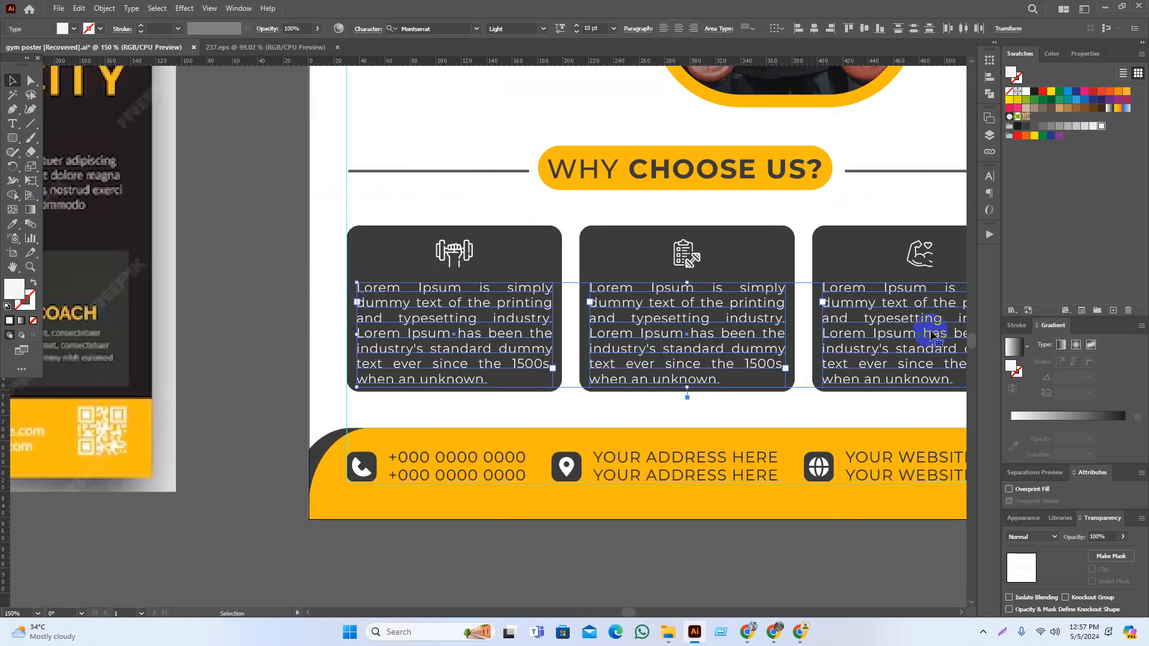
pyautogui.press('Up')
pyautogui.press('Up')
pyautogui.press('Up')
pyautogui.press('Up')
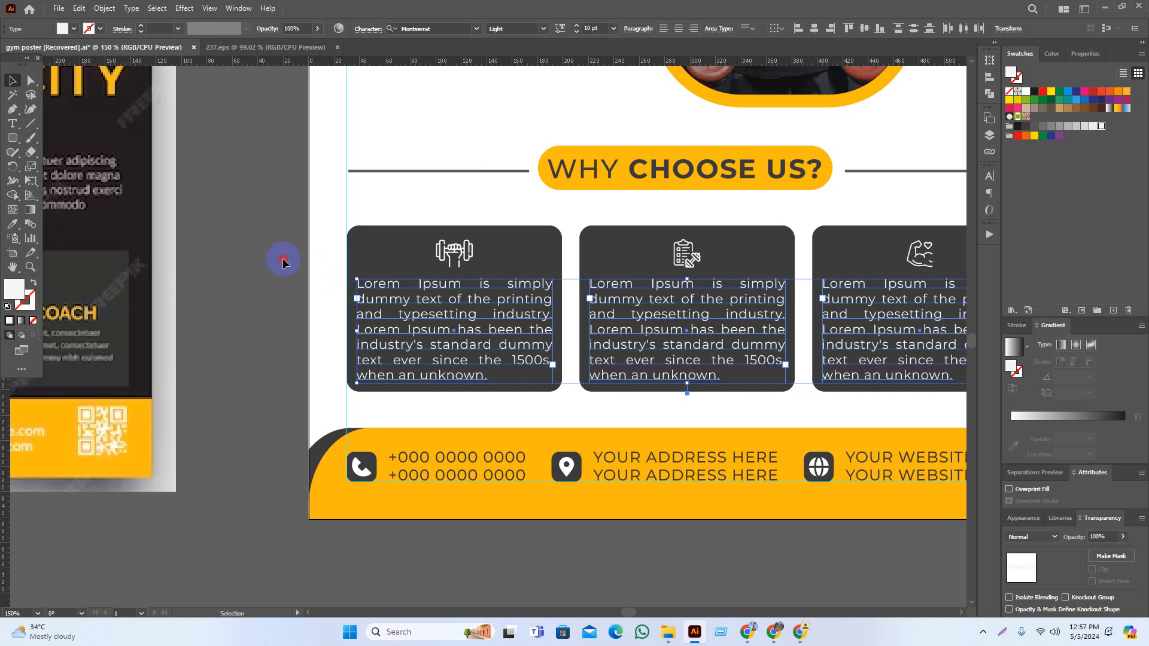
pyautogui.click(283, 262)
pyautogui.scroll(-3, 503, 359)
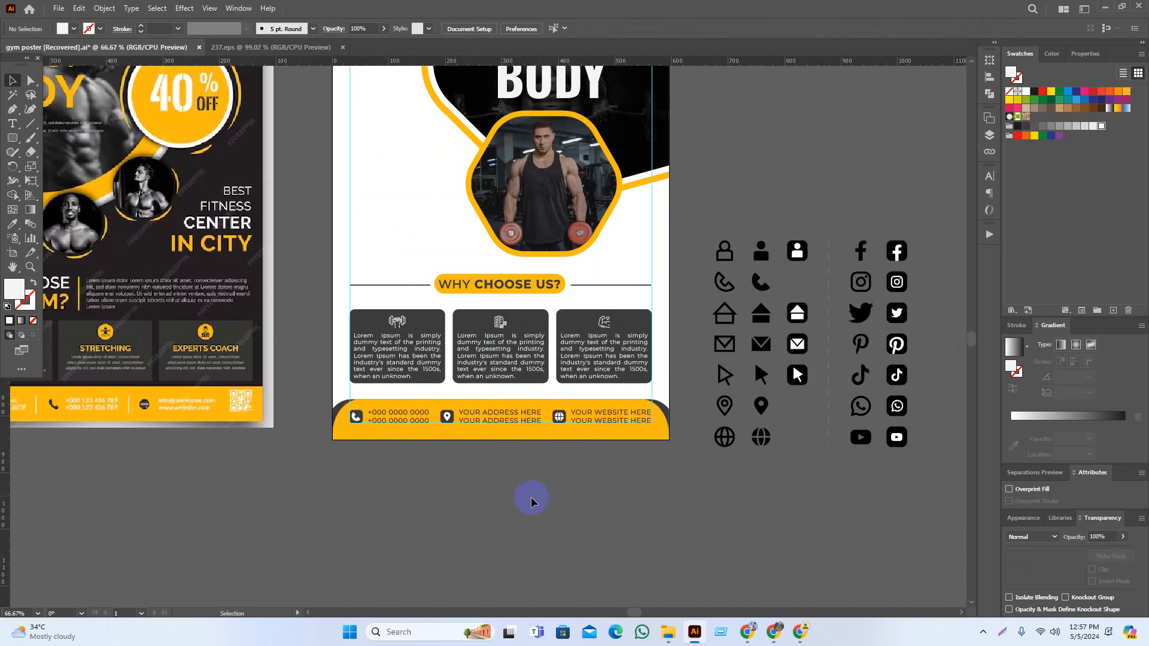
pyautogui.hscroll(-6, 536, 508)
pyautogui.scroll(-2, 539, 539)
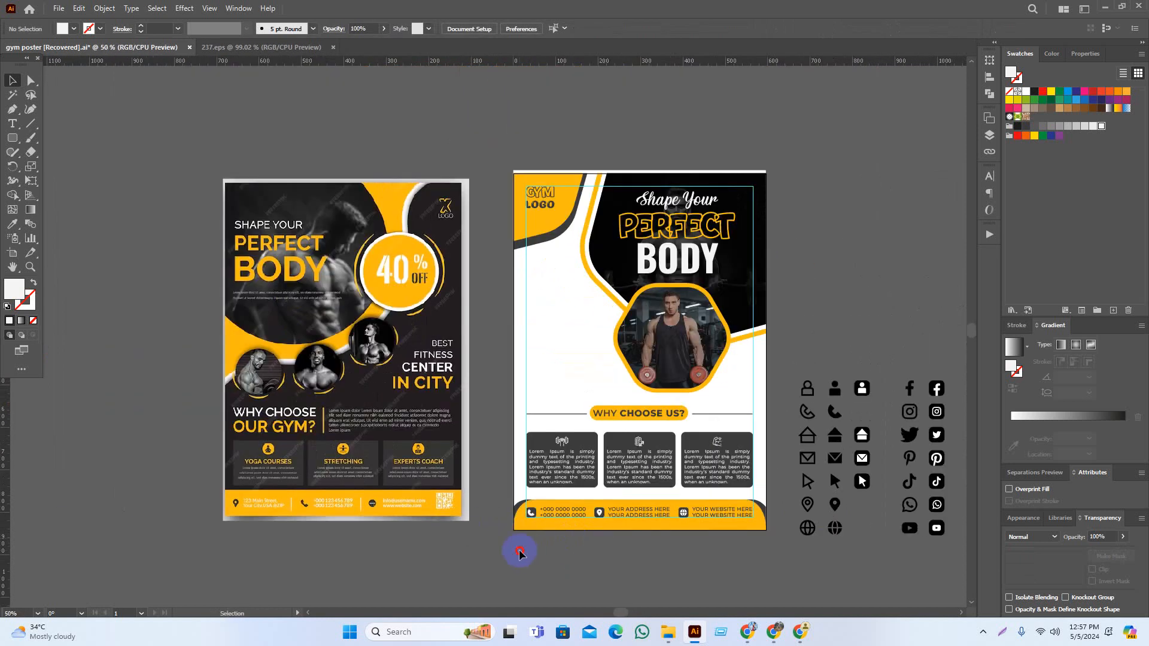
# Align the white background rectangle with the top edge of the poster artboard
pyautogui.hscroll(-2, 524, 541)
pyautogui.scroll(1, 526, 538)
pyautogui.click(575, 262)
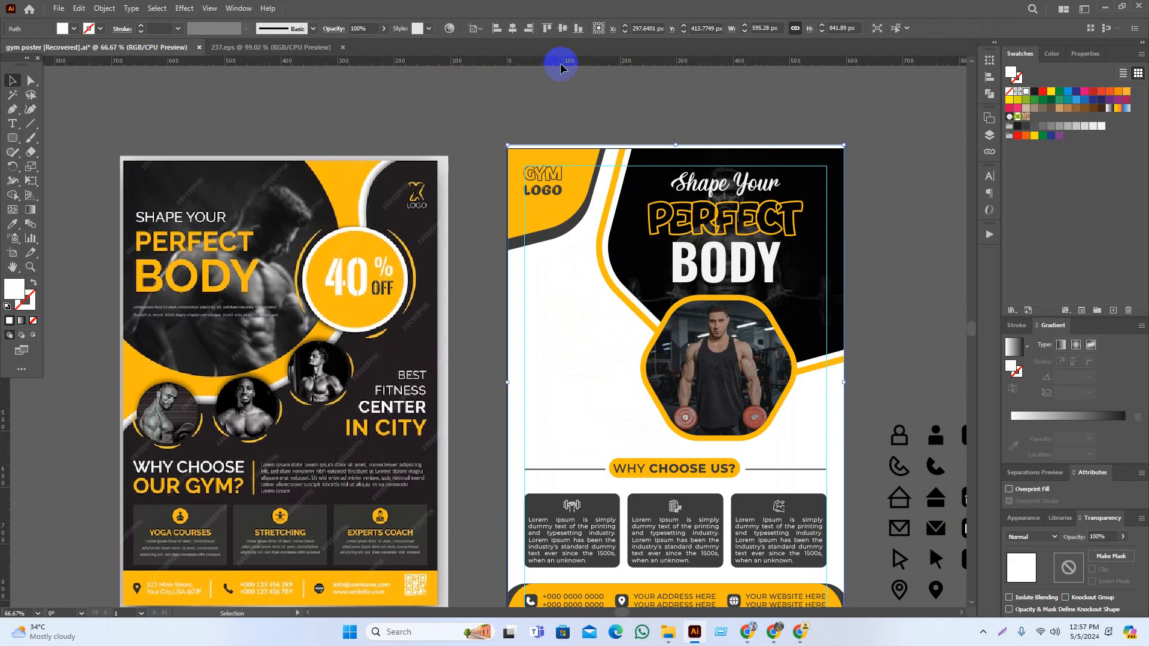
pyautogui.click(543, 27)
pyautogui.click(563, 90)
# Add the text line "best fitness center in city" beside the poster's empty white area
pyautogui.hscroll(-1, 566, 99)
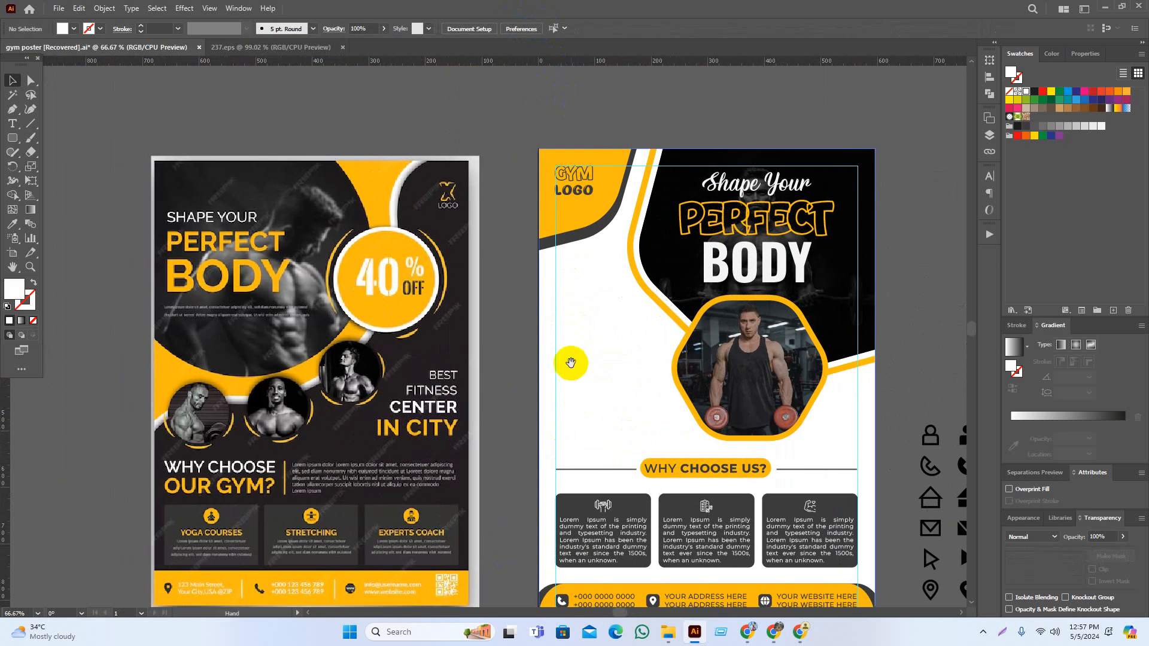
pyautogui.moveTo(569, 364); pyautogui.dragTo(602, 331)
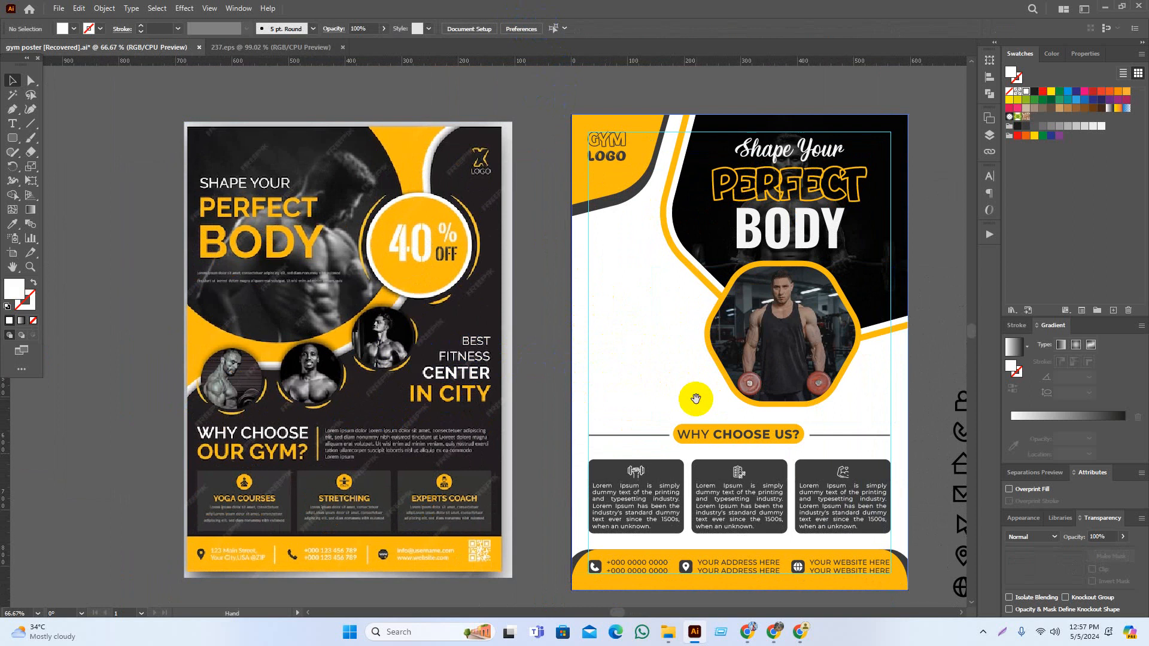
pyautogui.moveTo(696, 398); pyautogui.dragTo(679, 389)
pyautogui.scroll(1, 580, 397)
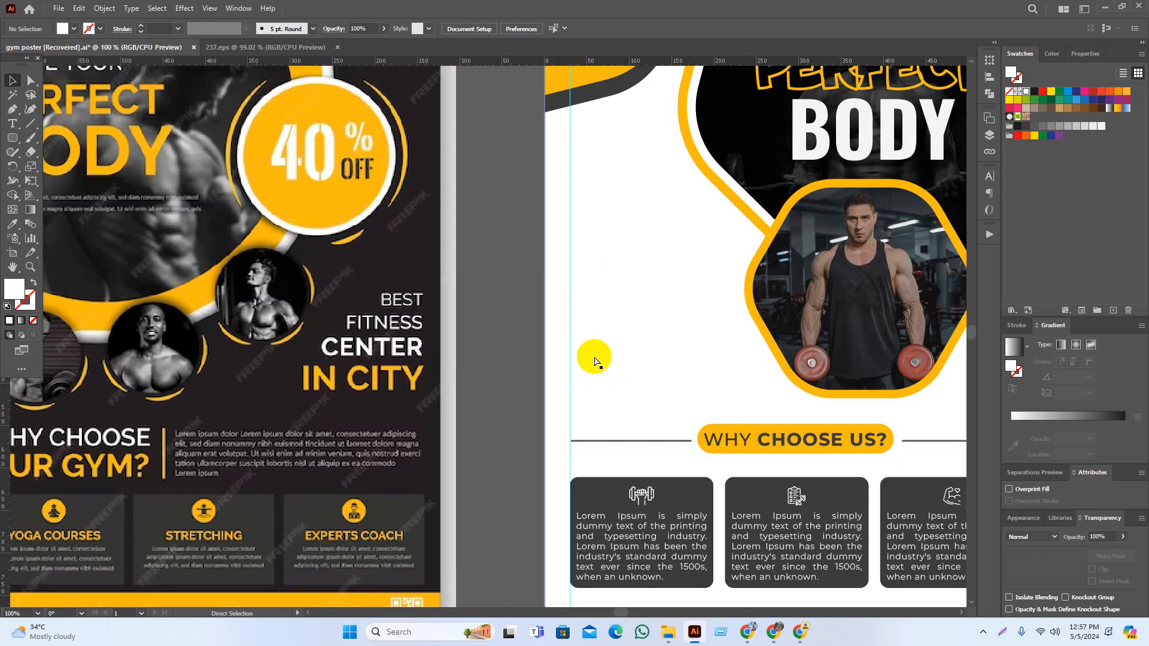
pyautogui.click(12, 123)
pyautogui.click(485, 318)
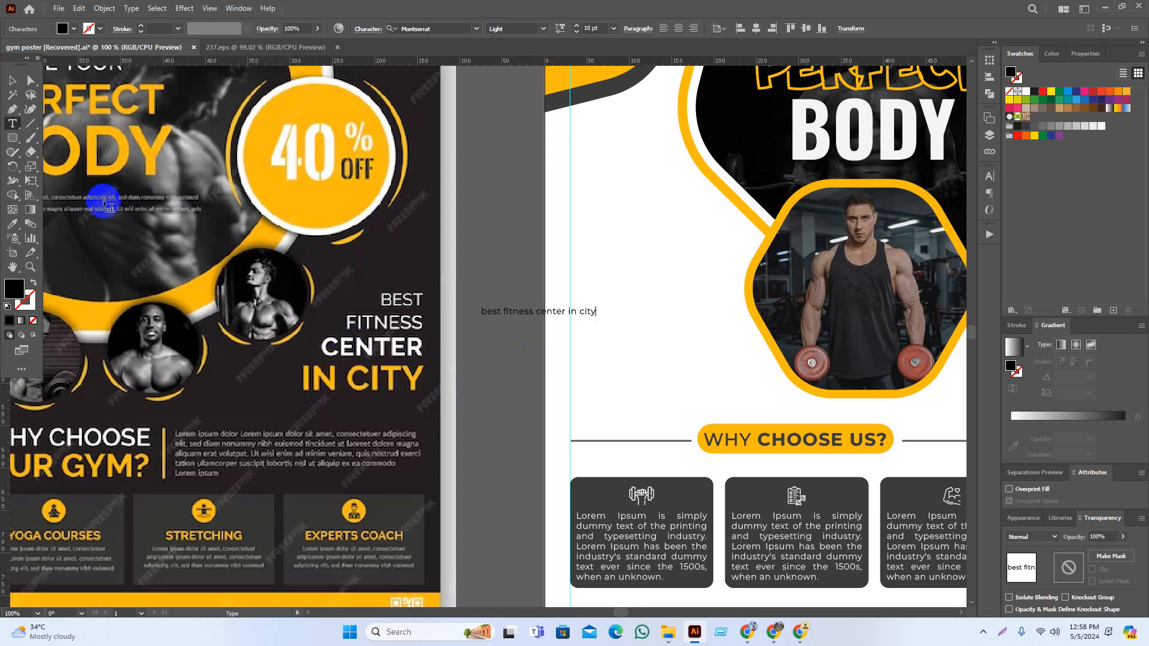
pyautogui.click(13, 80)
# Enlarge the new text line to about 20.6 pt and move it onto the poster
pyautogui.scroll(2, 541, 322)
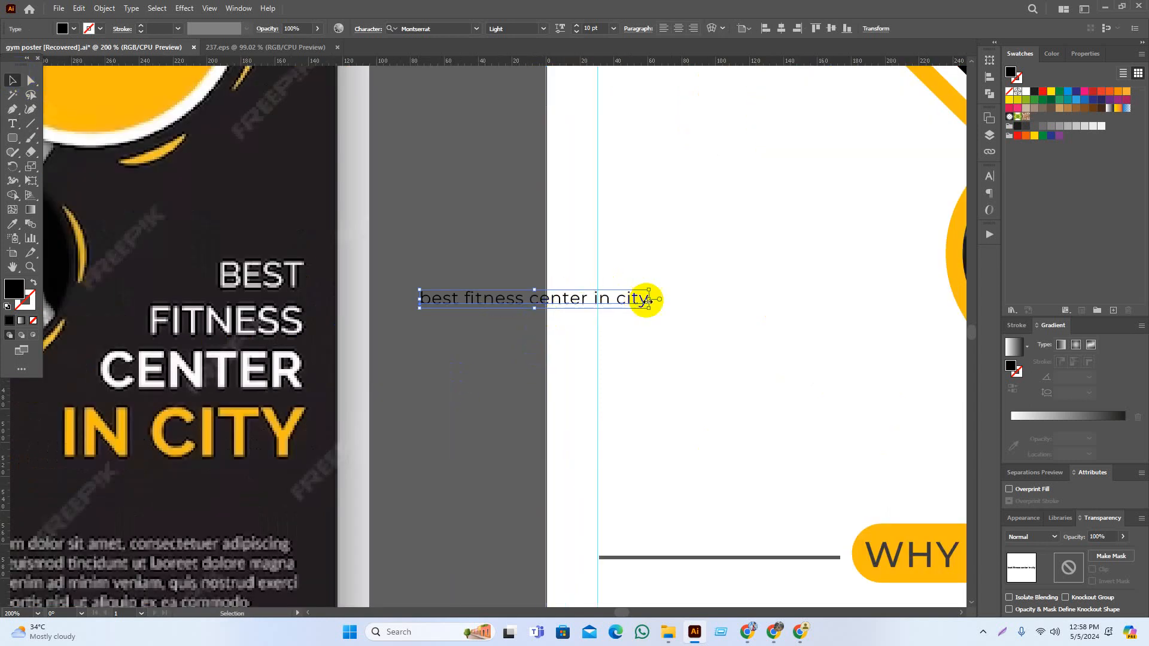
pyautogui.moveTo(649, 299); pyautogui.dragTo(893, 413)
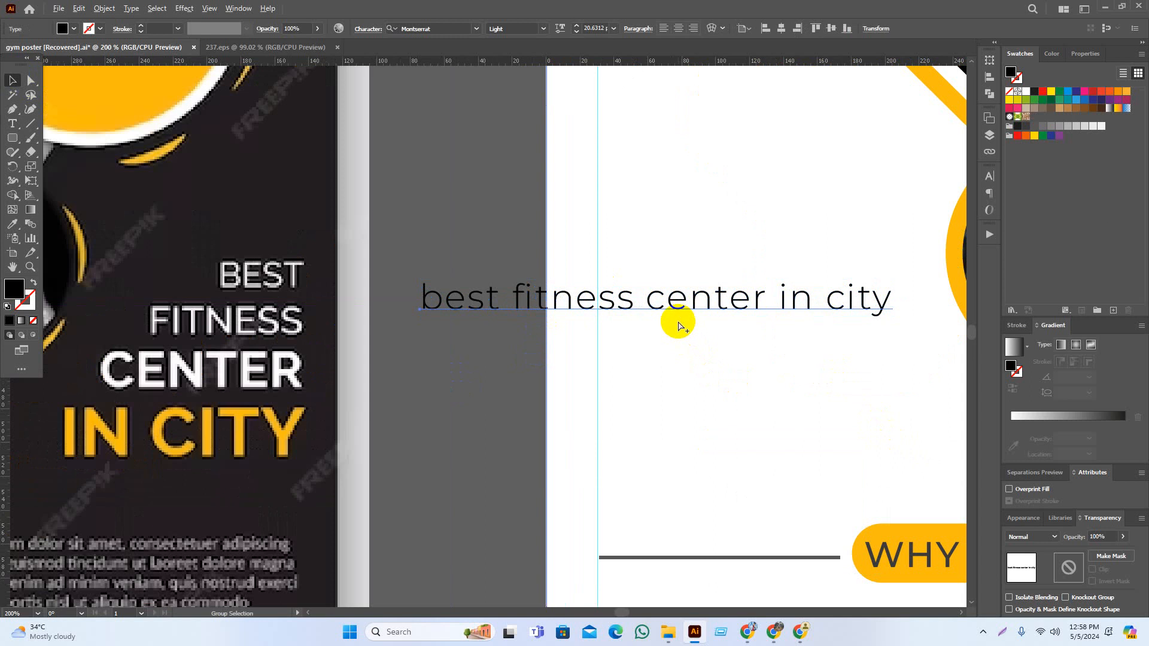
pyautogui.scroll(-1, 677, 318)
pyautogui.moveTo(677, 316); pyautogui.dragTo(767, 288)
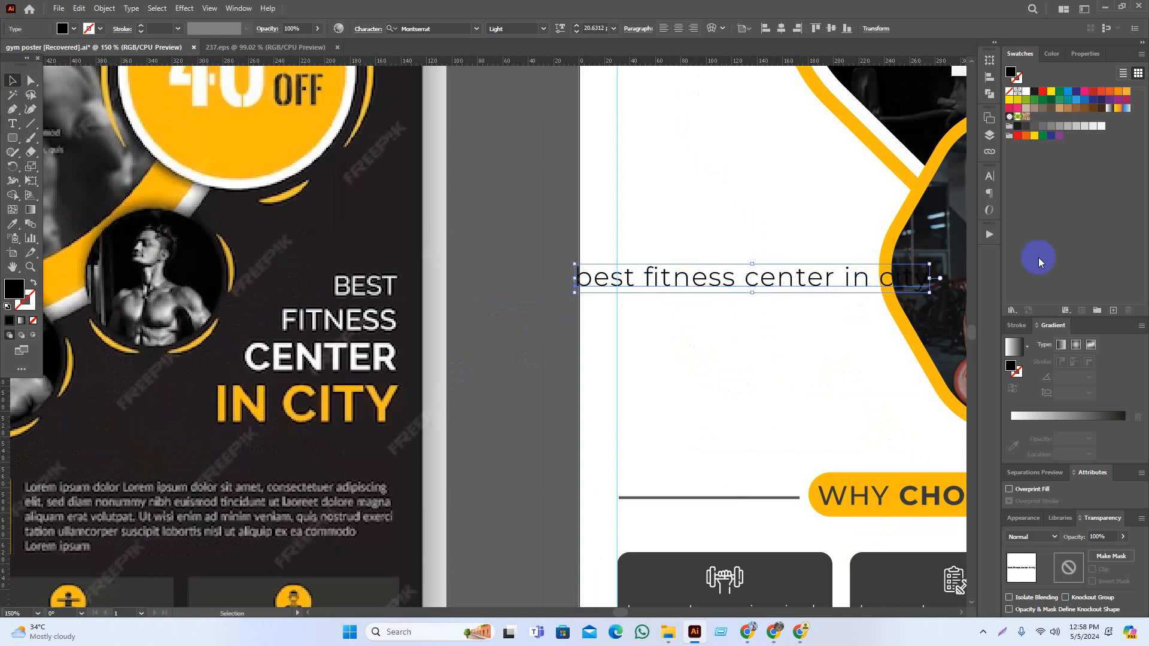
# Set the text line in all caps and move its start to the left margin guide
pyautogui.click(985, 185)
pyautogui.click(880, 261)
pyautogui.click(847, 296)
pyautogui.click(956, 171)
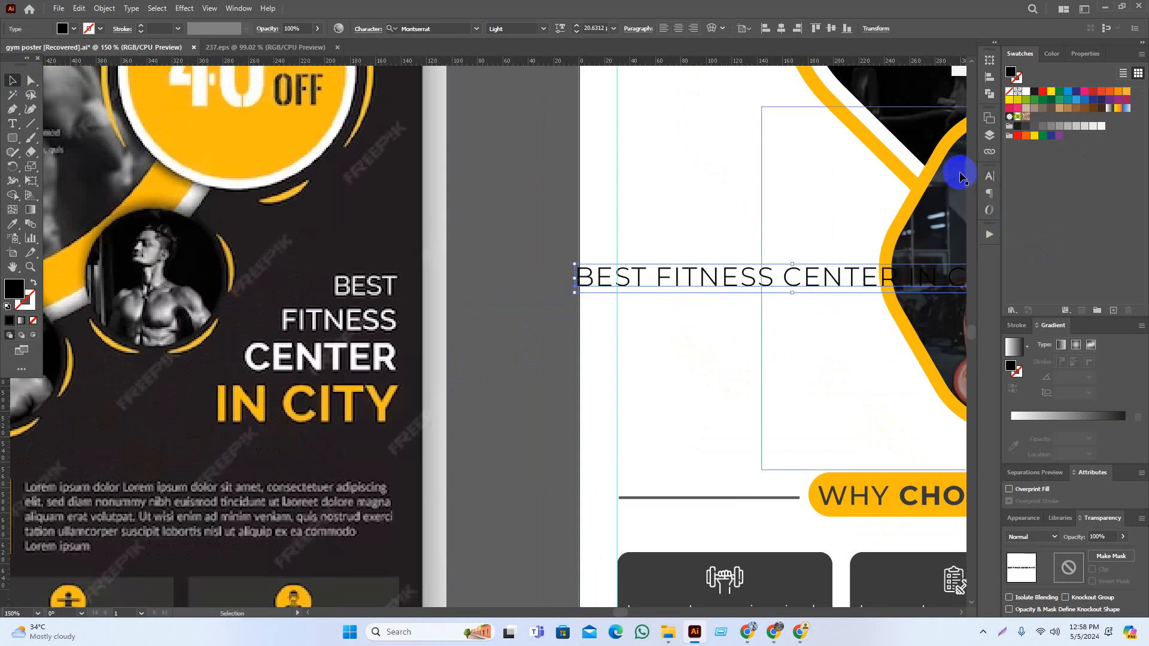
pyautogui.moveTo(770, 272); pyautogui.dragTo(697, 273)
pyautogui.moveTo(630, 346); pyautogui.dragTo(467, 345)
pyautogui.moveTo(444, 286); pyautogui.dragTo(546, 265)
# Break the text into four lines reading BEST, FITNESS, CENTER and IN CITY, removing the spaces at the breaks
pyautogui.doubleClick(541, 258)
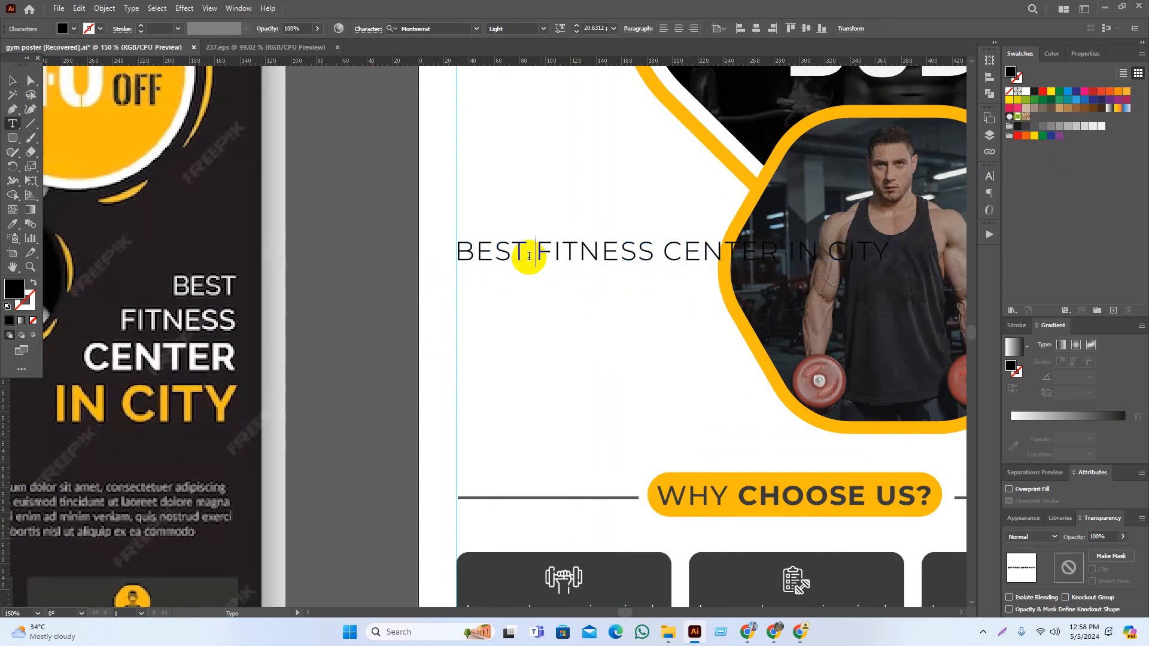
pyautogui.press('Delete')
pyautogui.press('Return')
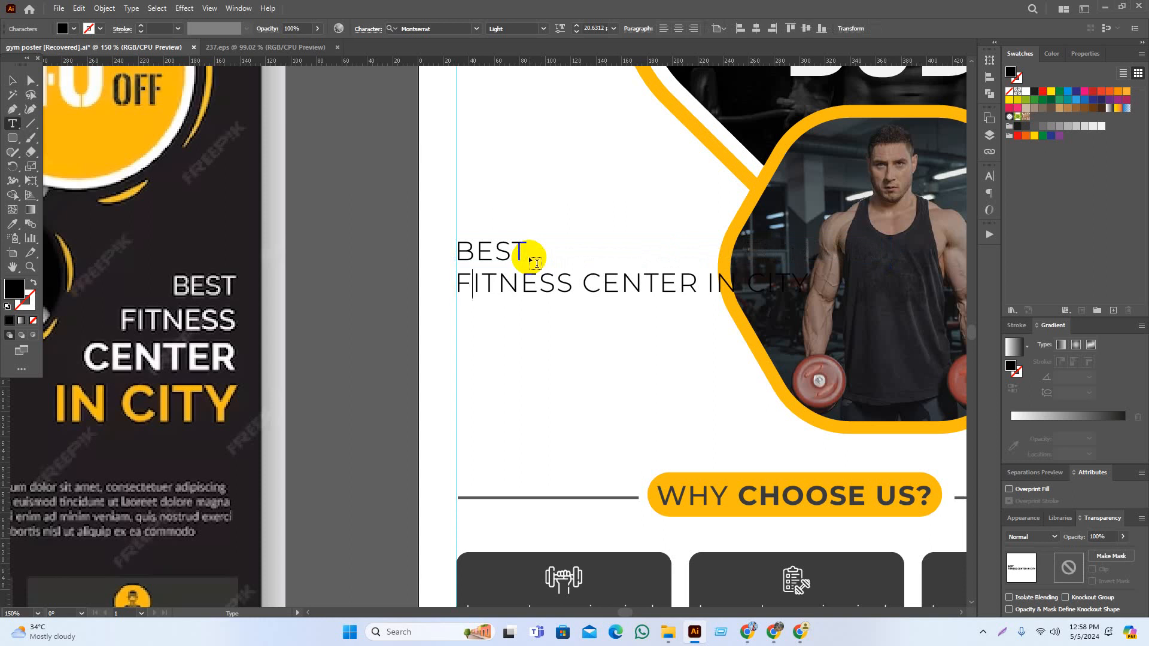
pyautogui.press('BackSpace')
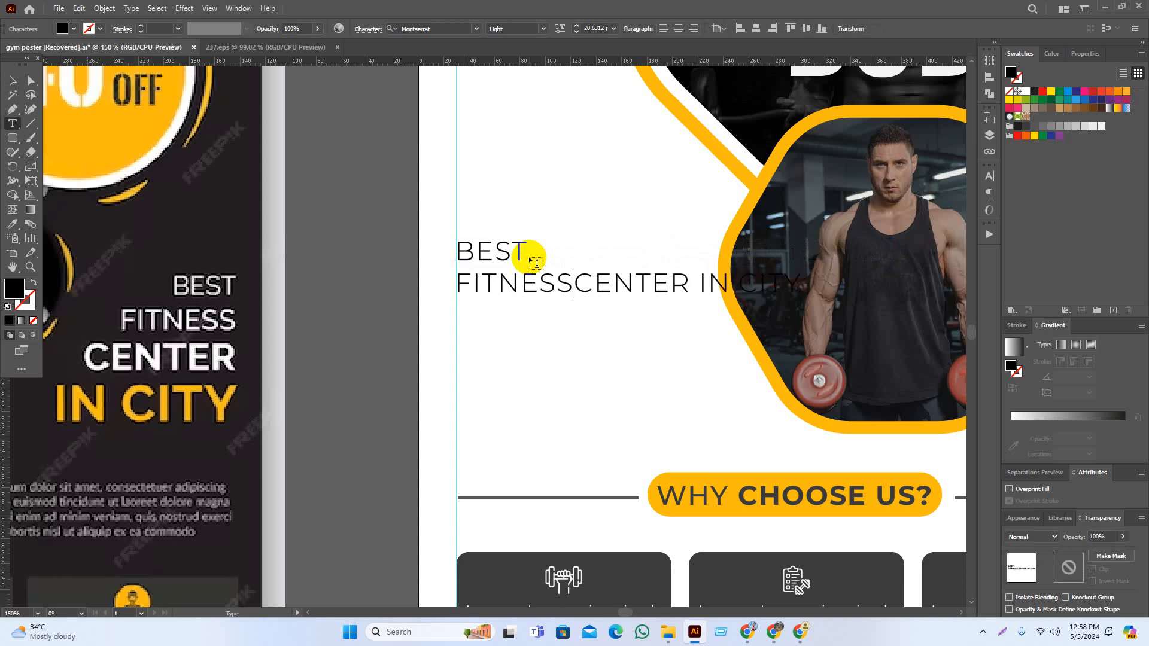
pyautogui.press('Return')
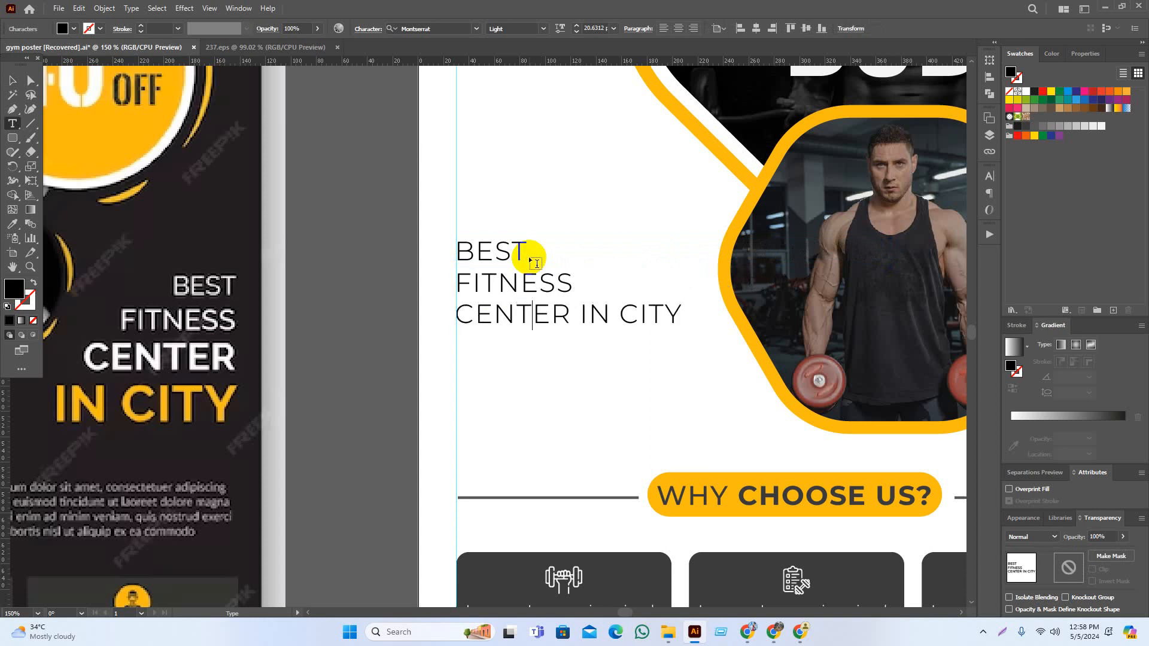
pyautogui.press('BackSpace')
pyautogui.press('Return')
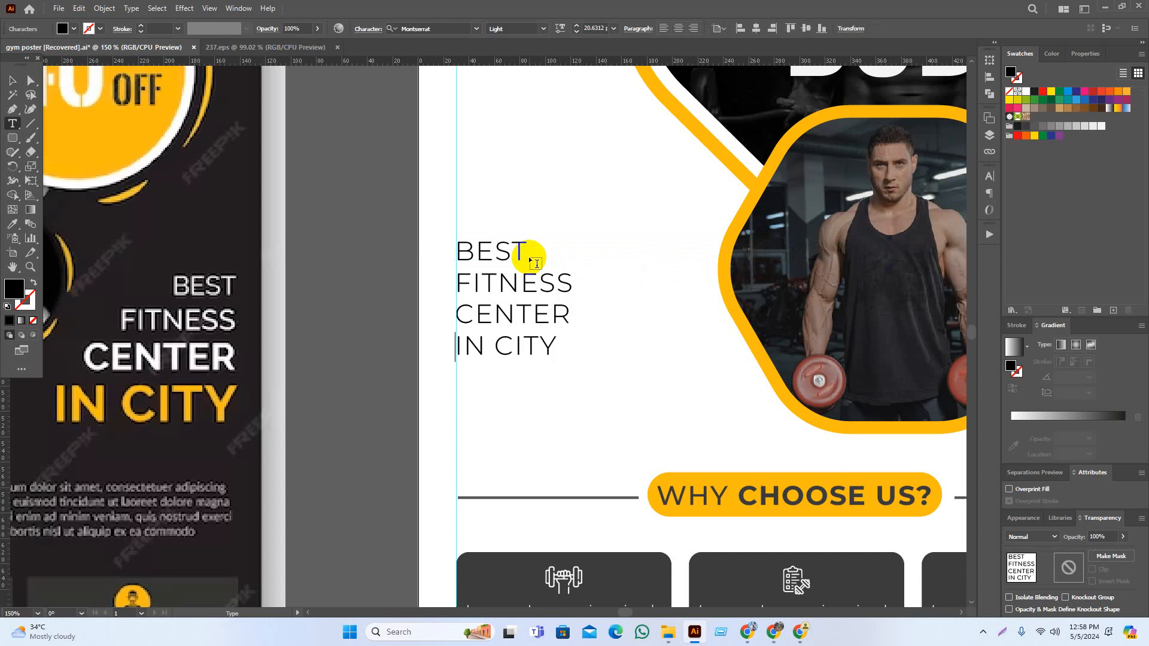
# Scale the four-line heading up to about 35.8 pt
pyautogui.click(12, 84)
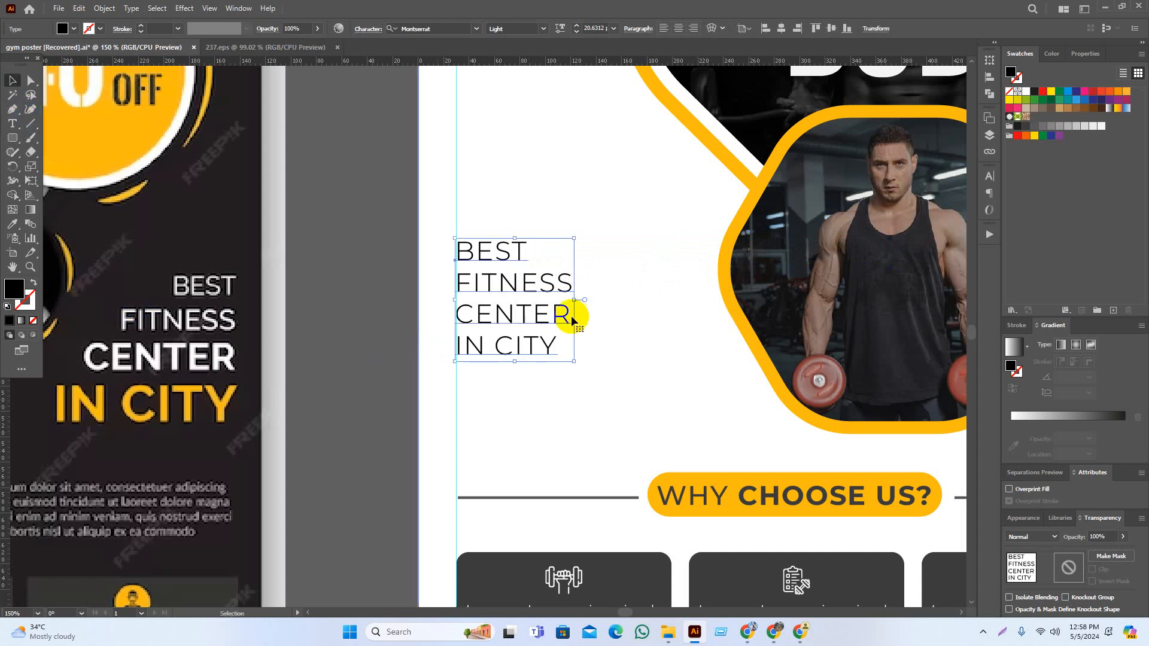
pyautogui.moveTo(573, 302); pyautogui.dragTo(661, 369)
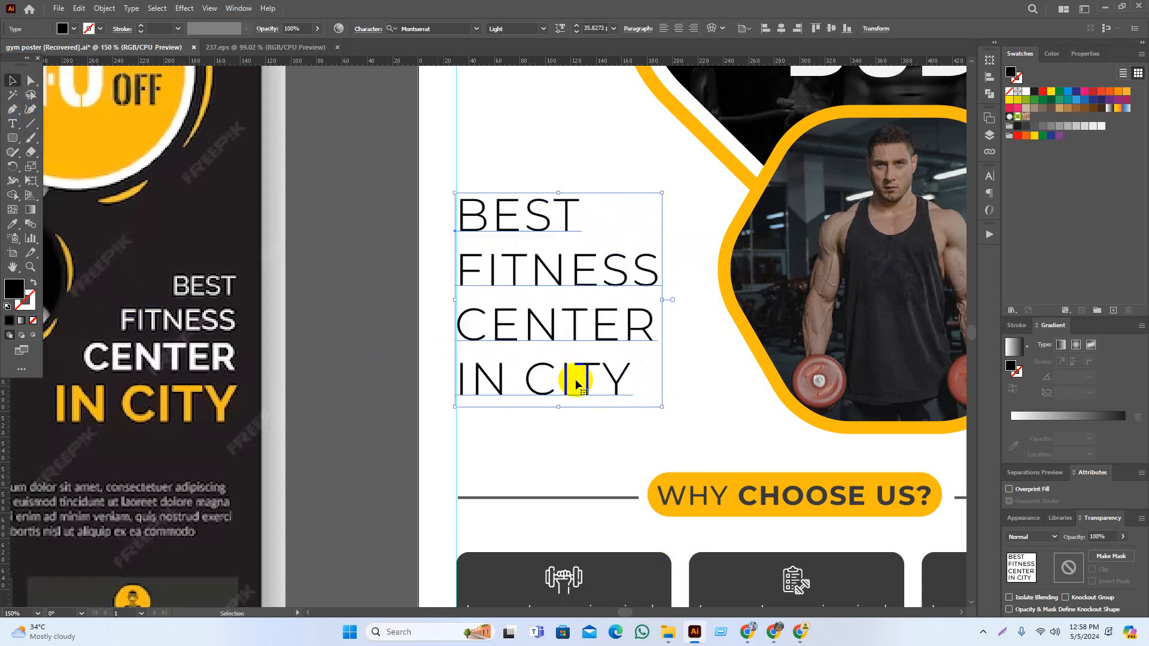
pyautogui.click(403, 324)
# Set the font weight of BEST to Regular and of FITNESS to Medium
pyautogui.moveTo(524, 392); pyautogui.dragTo(462, 411)
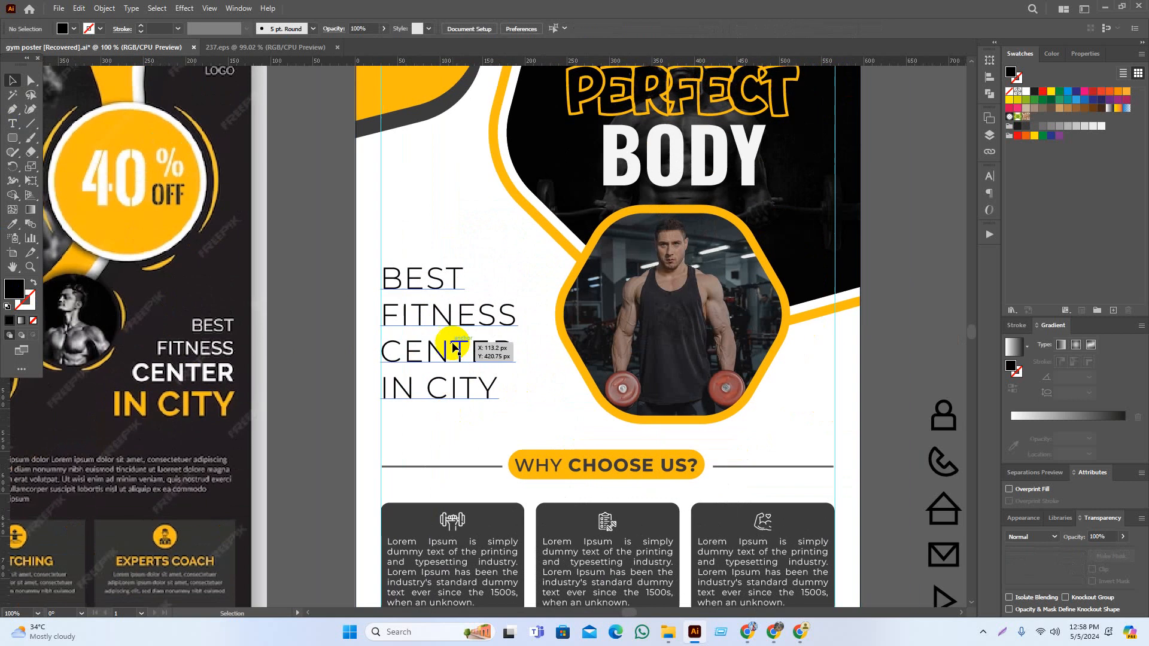
pyautogui.click(450, 342)
pyautogui.doubleClick(450, 277)
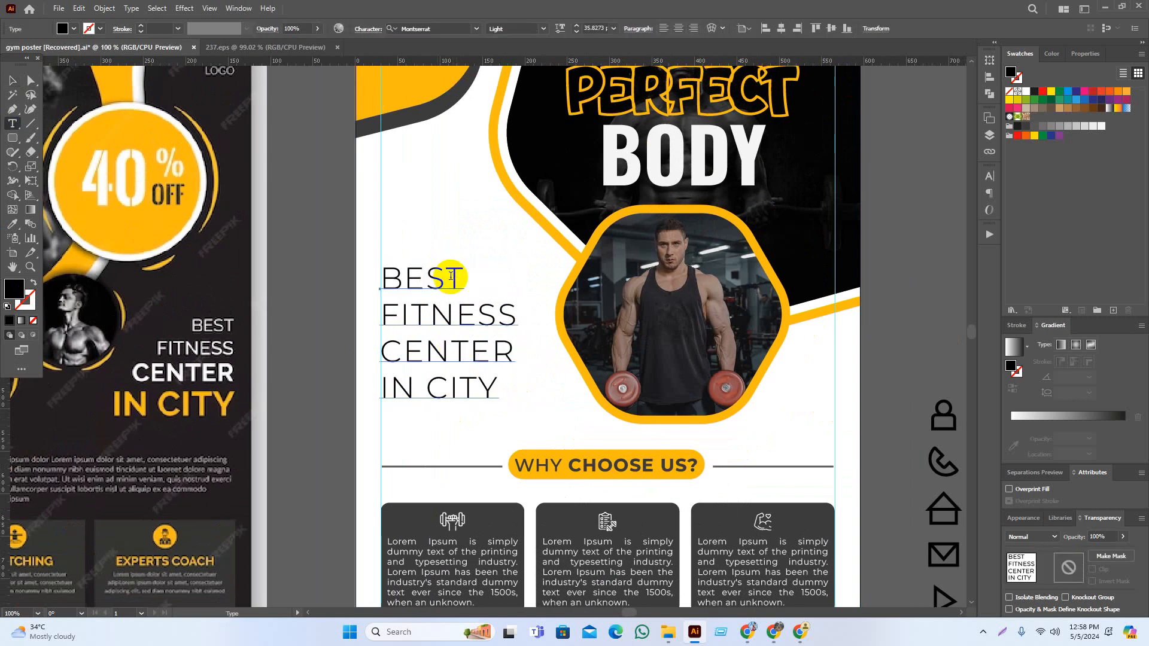
pyautogui.doubleClick(461, 275)
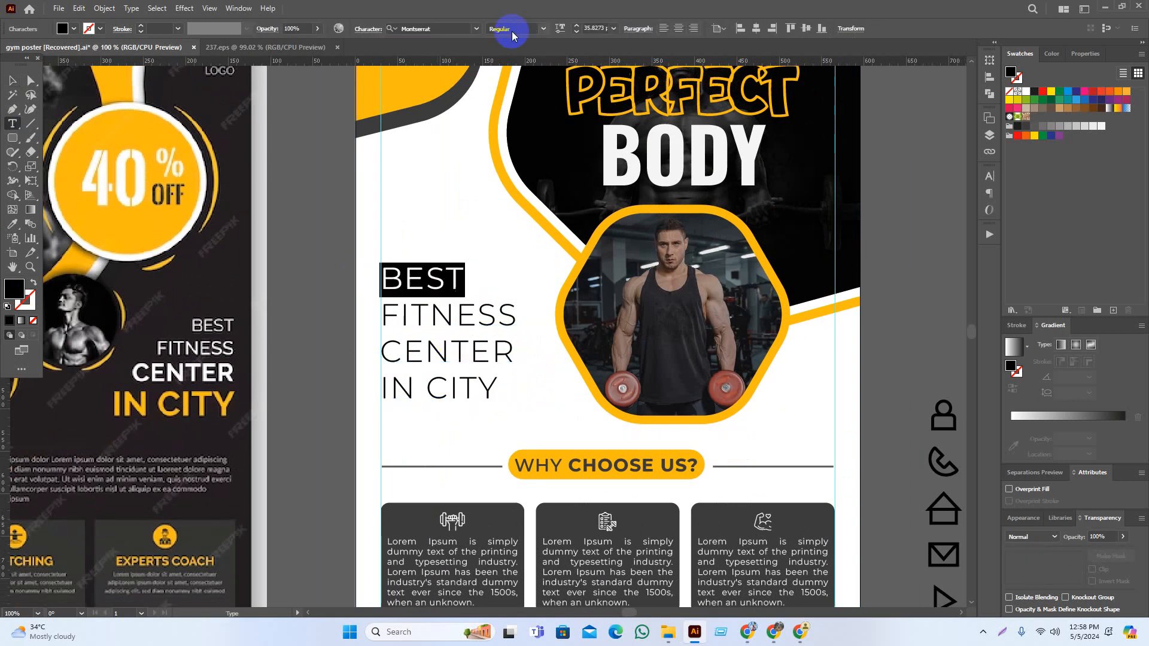
pyautogui.moveTo(380, 315); pyautogui.dragTo(515, 314)
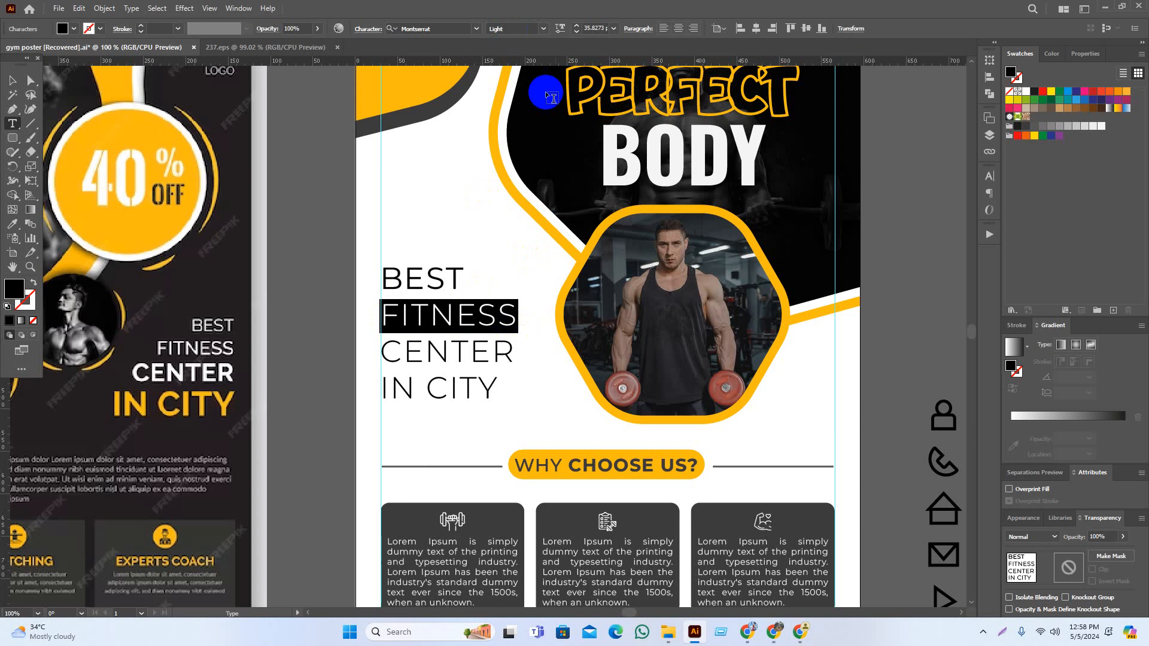
pyautogui.click(518, 28)
# Set the font weight of CENTER to SemiBold and of IN CITY to ExtraBold
pyautogui.moveTo(383, 351); pyautogui.dragTo(515, 353)
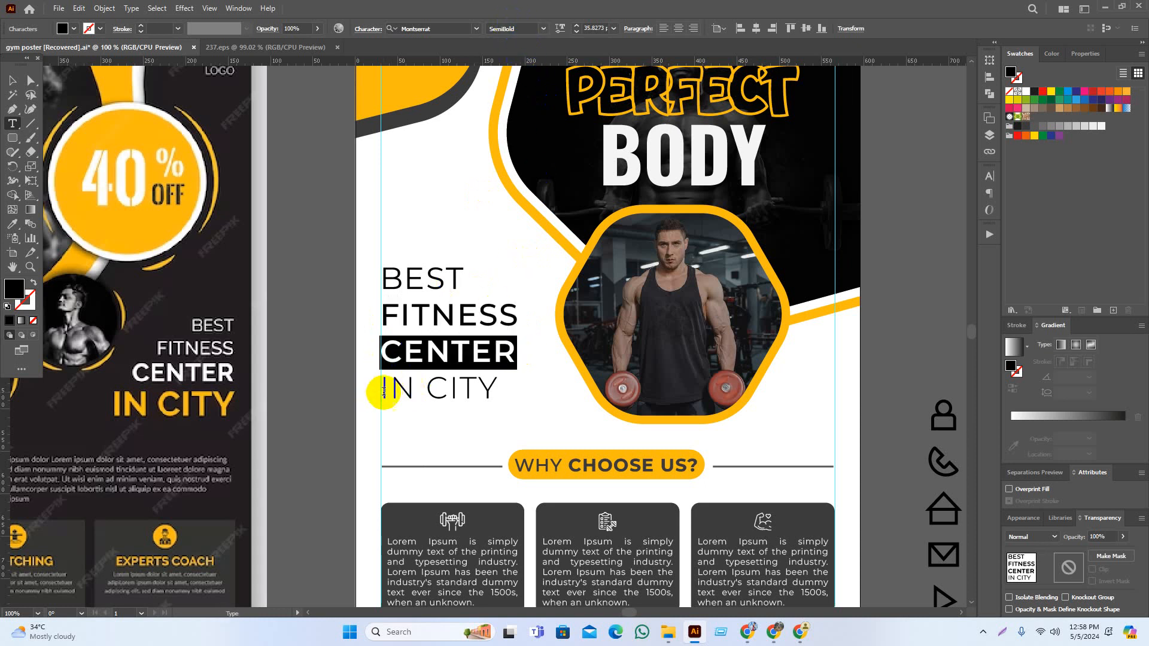
pyautogui.moveTo(379, 389); pyautogui.dragTo(558, 393)
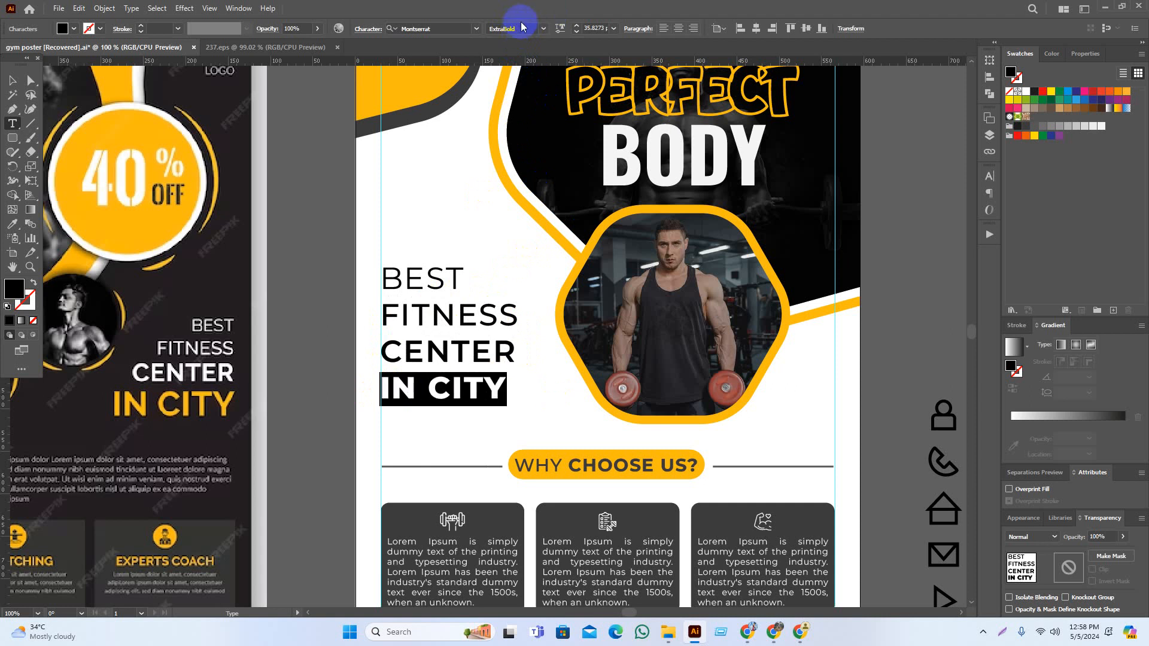
pyautogui.click(12, 76)
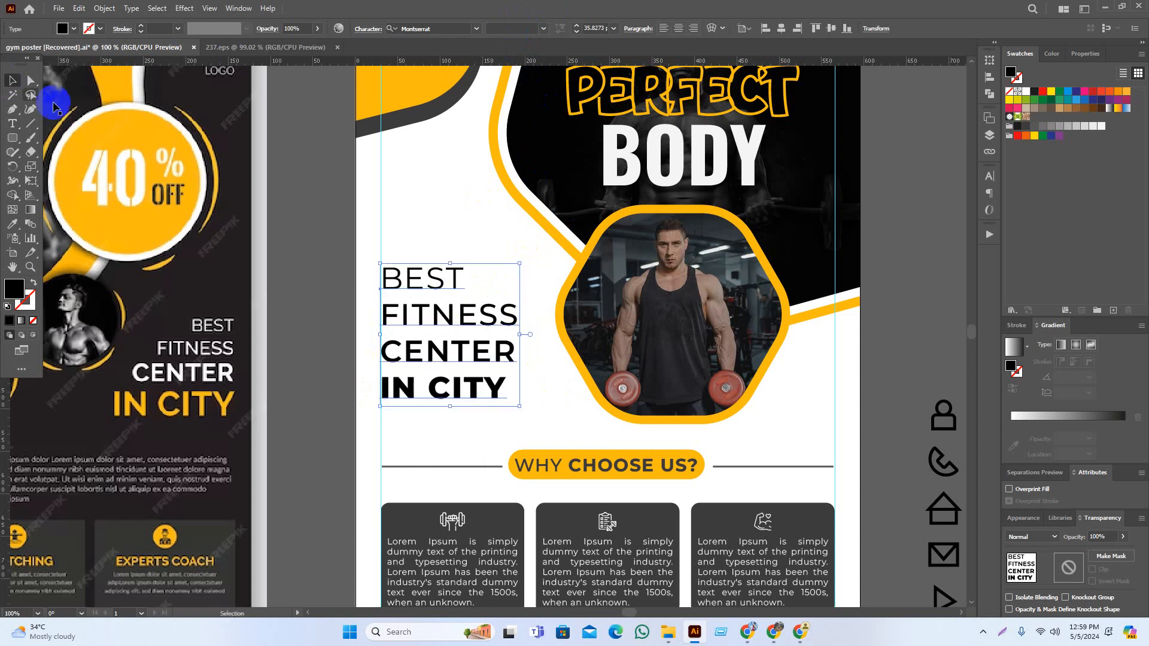
pyautogui.click(984, 632)
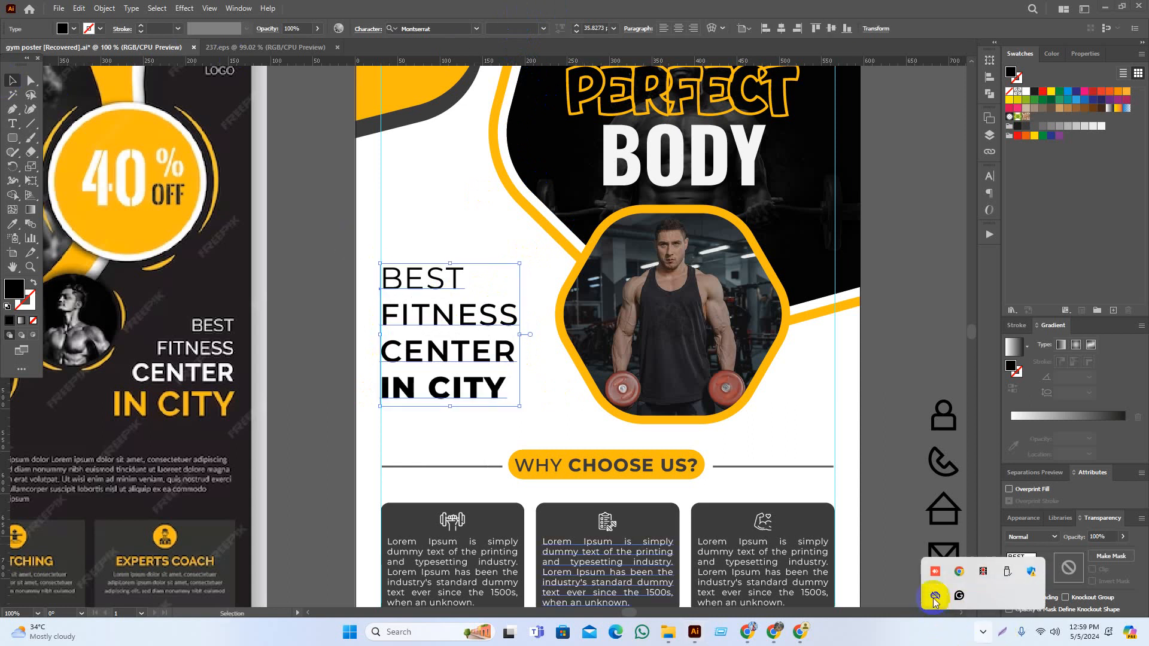
pyautogui.click(982, 572)
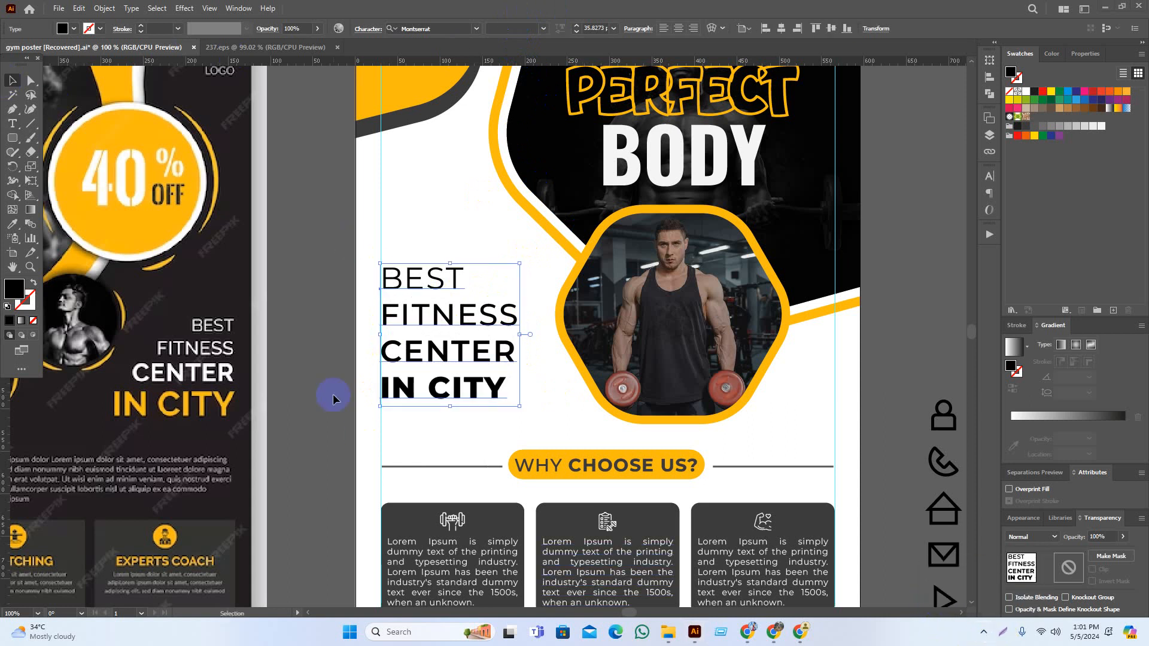
# Try to colour FITNESS with the yellow sampled from the reference poster's discount circle, and undo it
pyautogui.click(311, 354)
pyautogui.moveTo(311, 354); pyautogui.dragTo(365, 398)
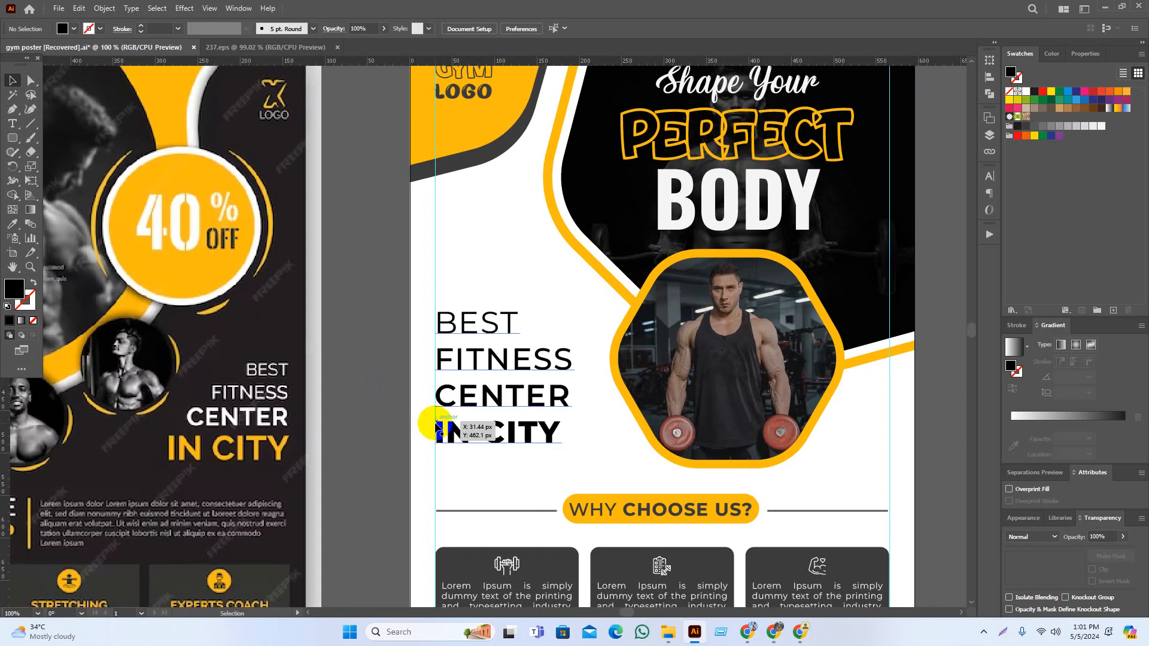
pyautogui.scroll(1, 380, 401)
pyautogui.press('t')
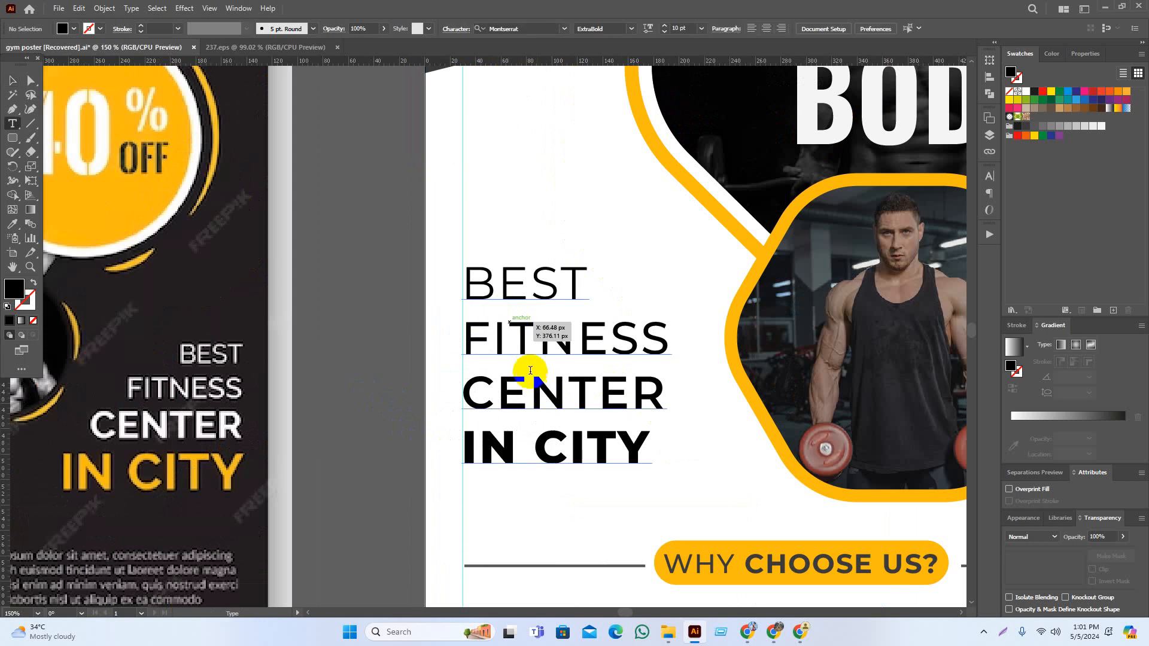
pyautogui.moveTo(471, 347); pyautogui.dragTo(688, 334)
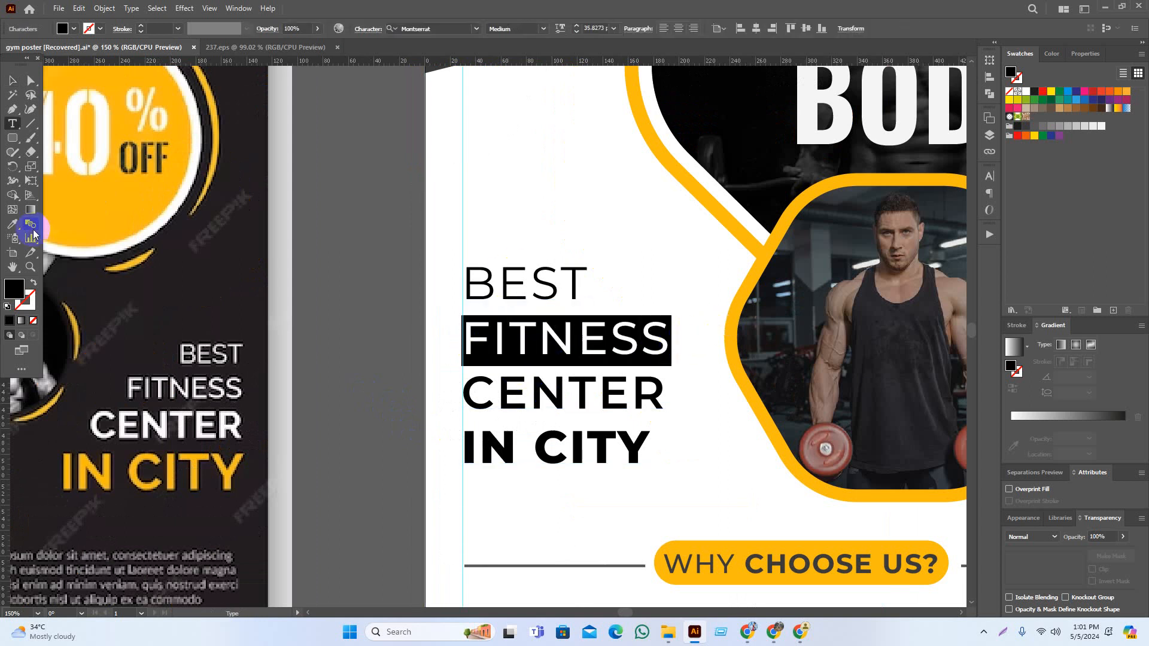
pyautogui.click(13, 237)
pyautogui.click(64, 208)
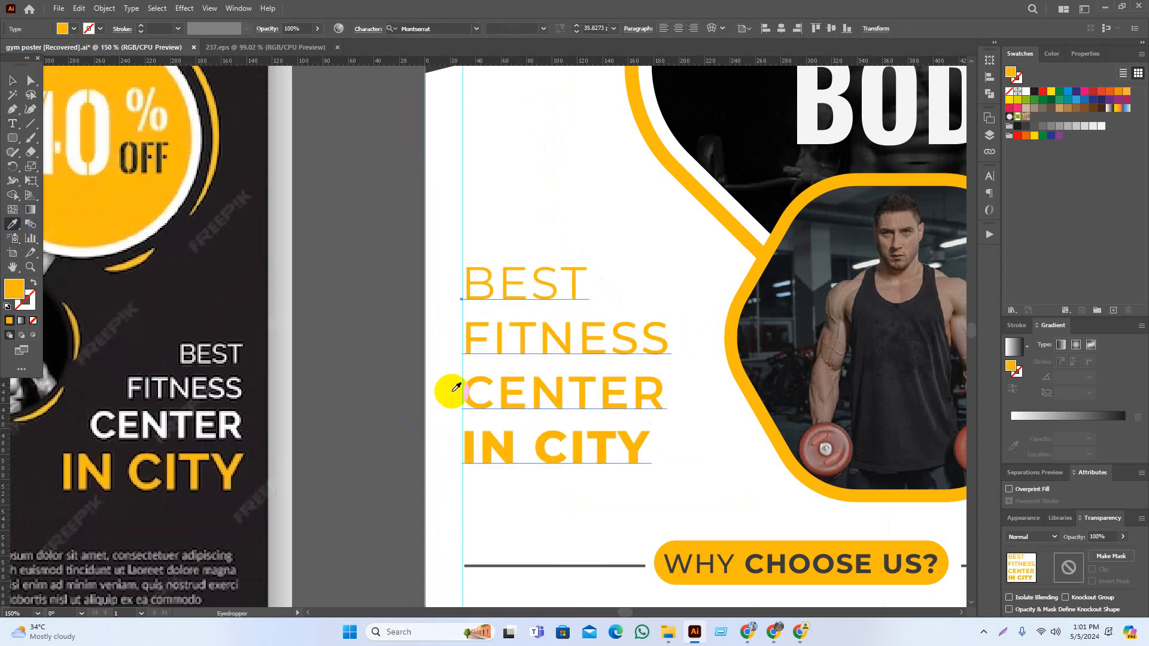
pyautogui.hotkey('ctrl', 'z')
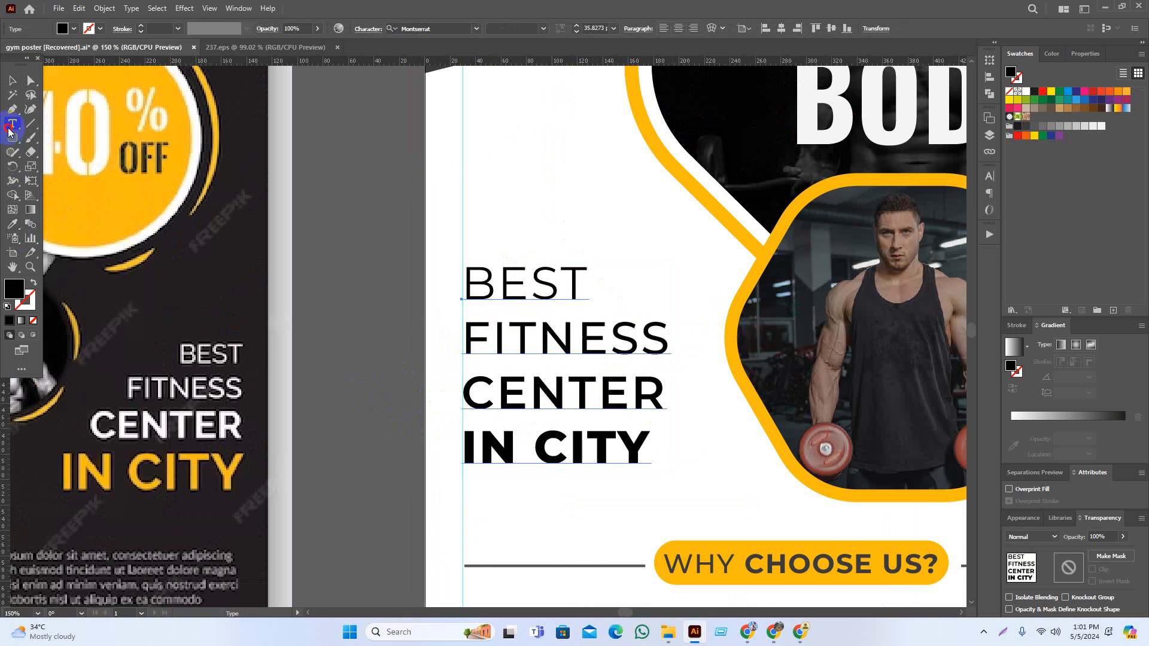
# Try colouring CENTER with the reference poster's yellow, and undo it
pyautogui.moveTo(482, 405); pyautogui.dragTo(718, 398)
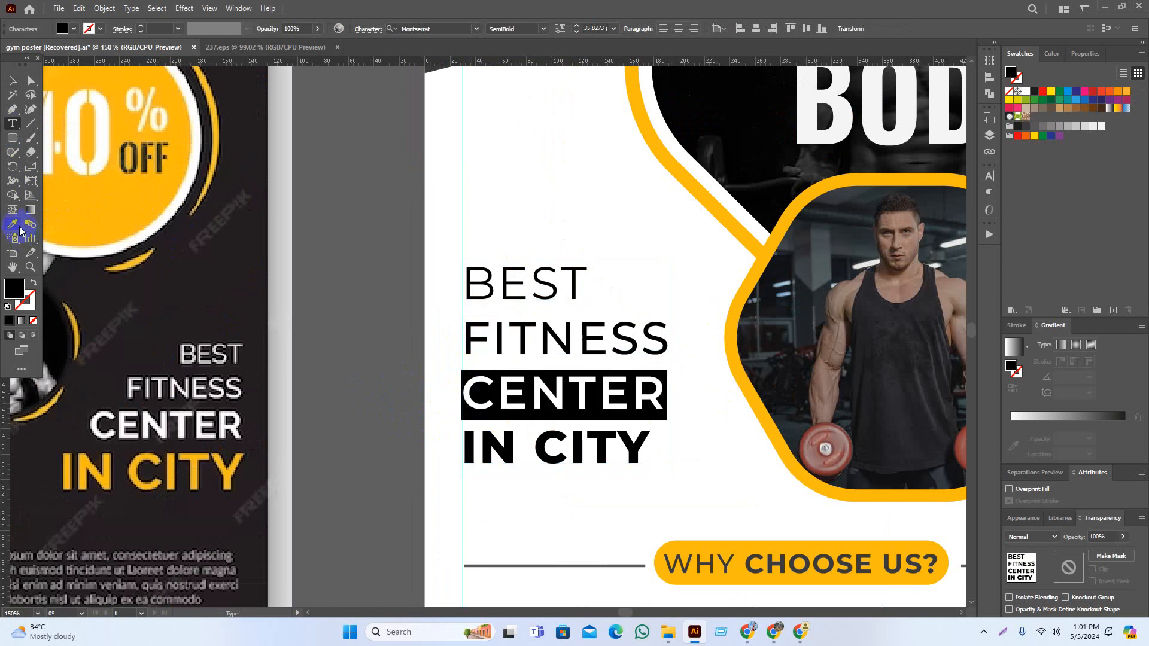
pyautogui.click(78, 224)
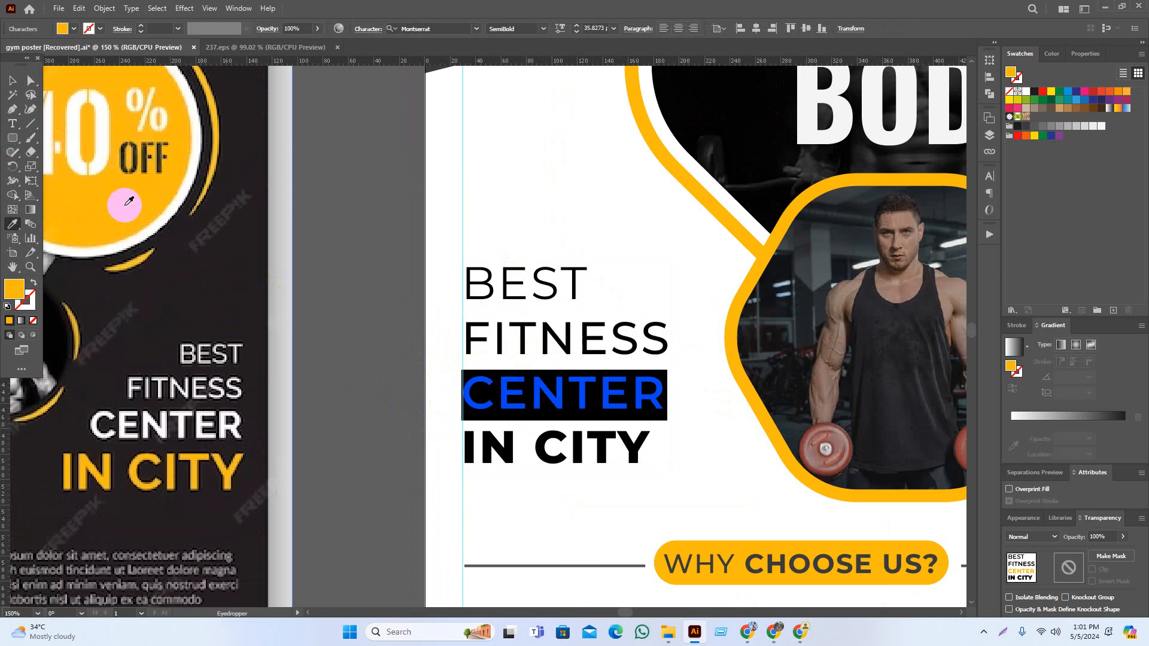
pyautogui.hotkey('ctrl', 'z')
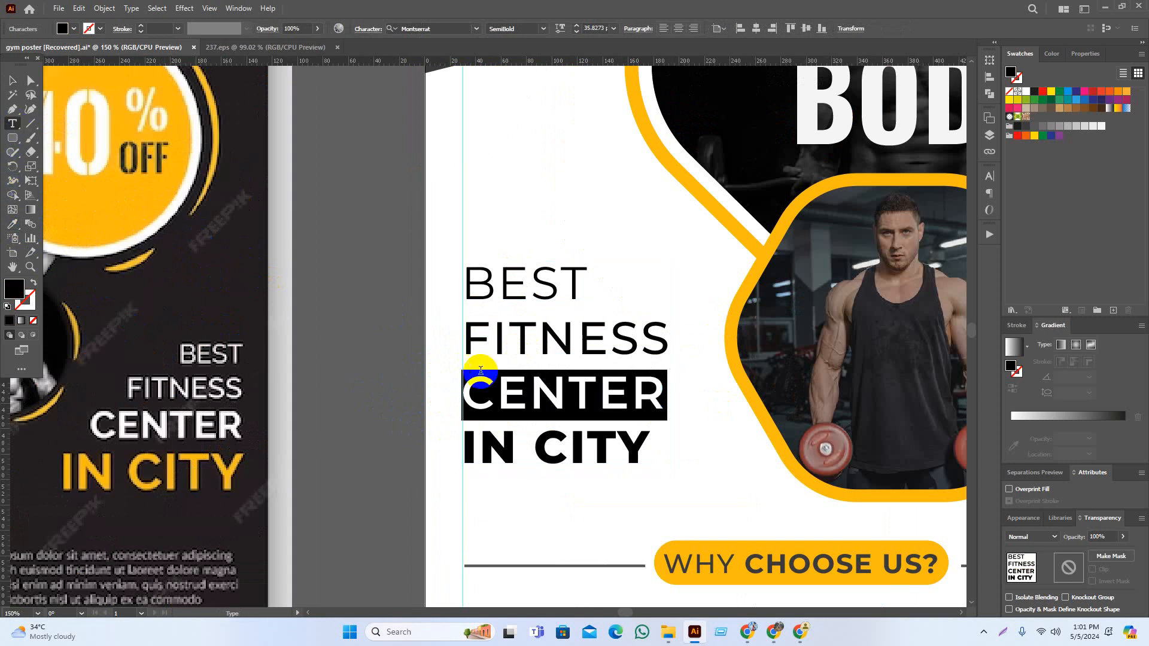
# Colour the FITNESS and IN CITY lines with the yellow sampled from the reference poster's discount circle
pyautogui.moveTo(480, 370); pyautogui.dragTo(682, 341)
pyautogui.click(92, 217)
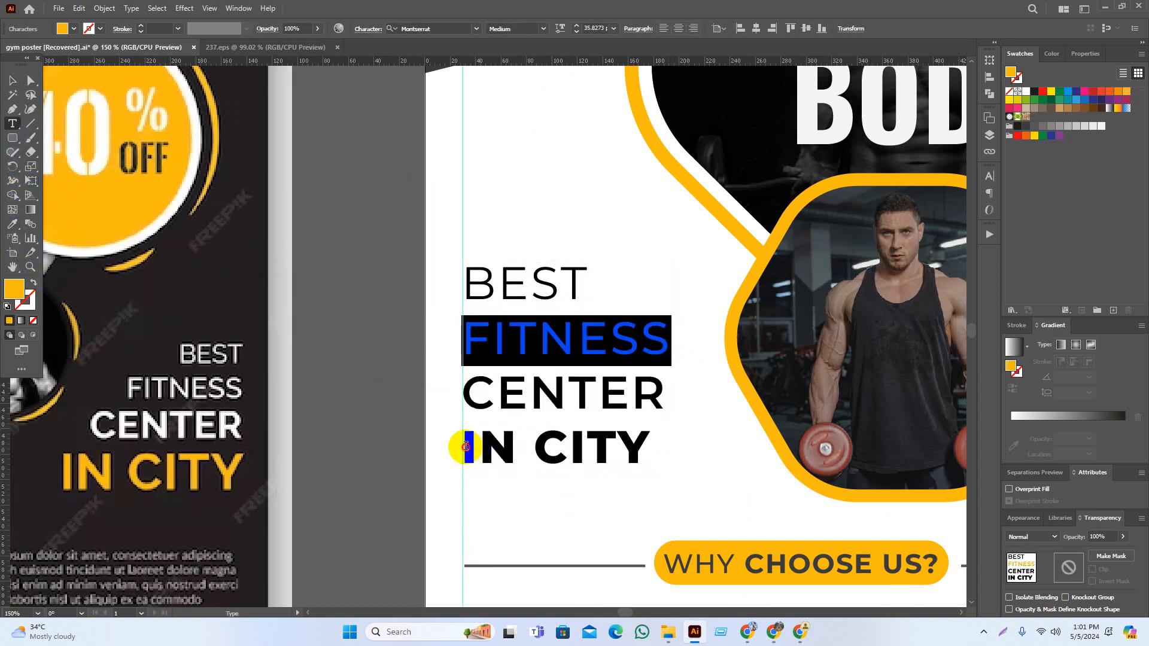
pyautogui.moveTo(466, 447); pyautogui.dragTo(654, 457)
pyautogui.click(77, 216)
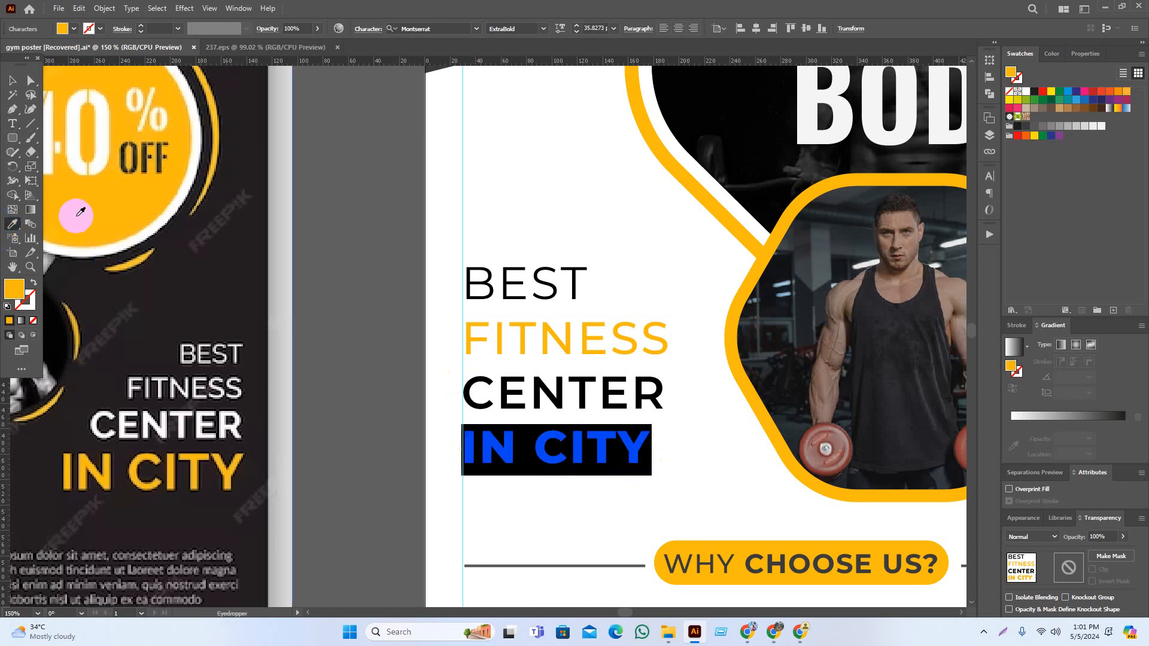
# Scale the four-line BEST FITNESS CENTER IN CITY heading down slightly, to a font size of about 34.5 pt
pyautogui.click(79, 139)
pyautogui.click(13, 80)
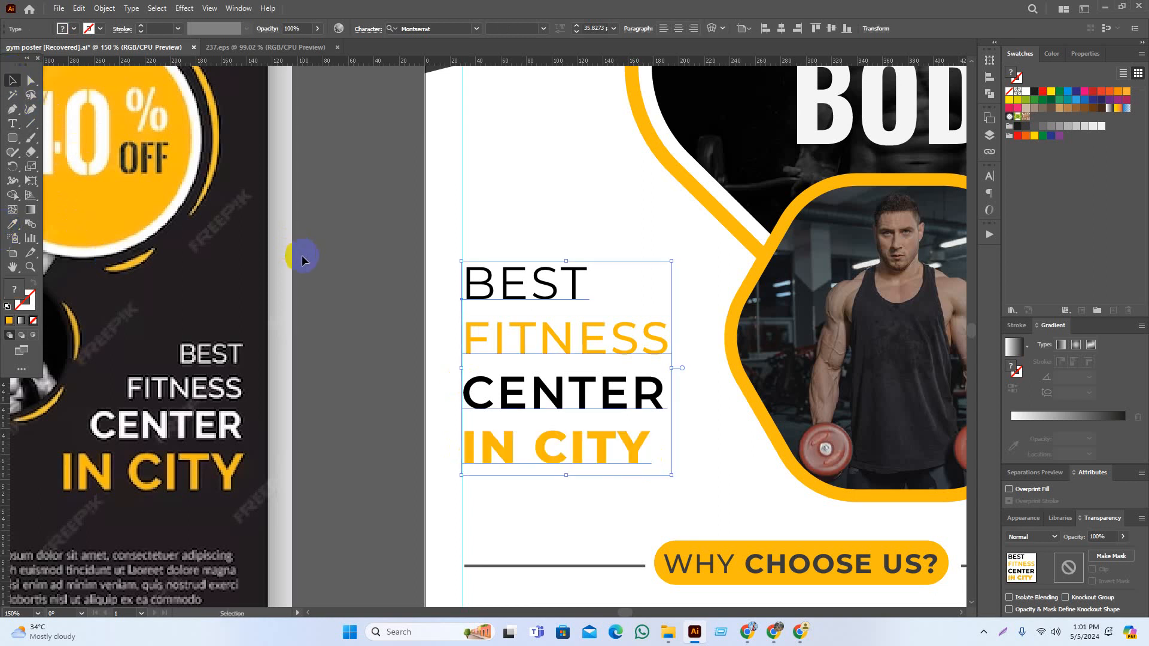
pyautogui.click(379, 315)
pyautogui.scroll(-2, 471, 389)
pyautogui.scroll(1, 487, 419)
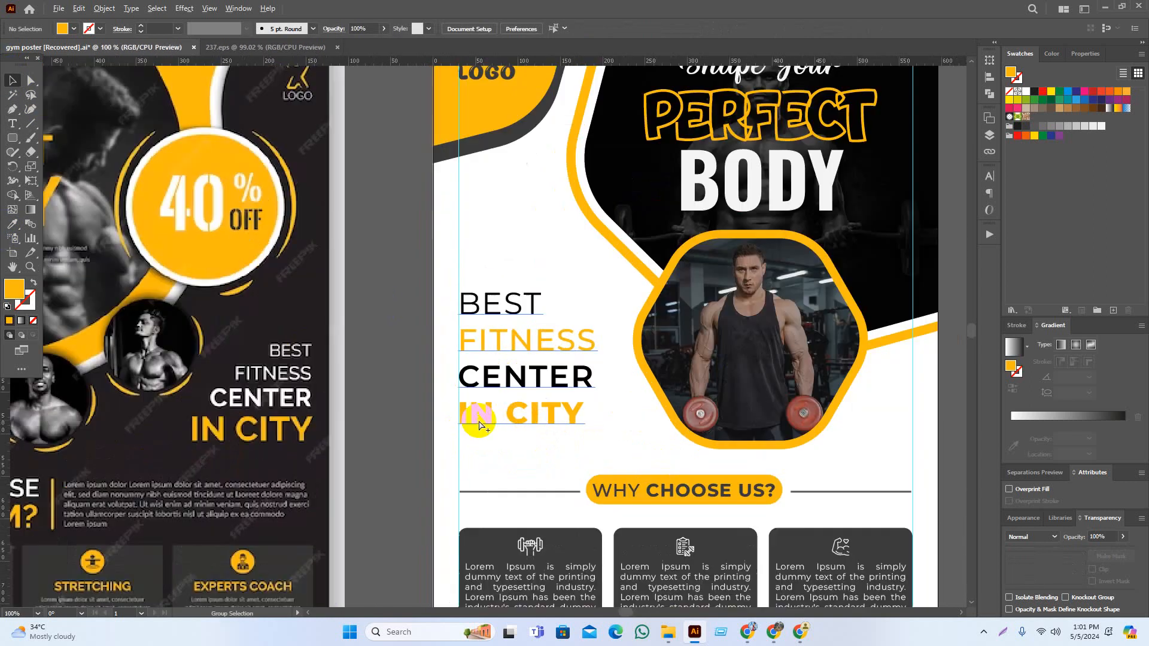
pyautogui.scroll(1, 544, 438)
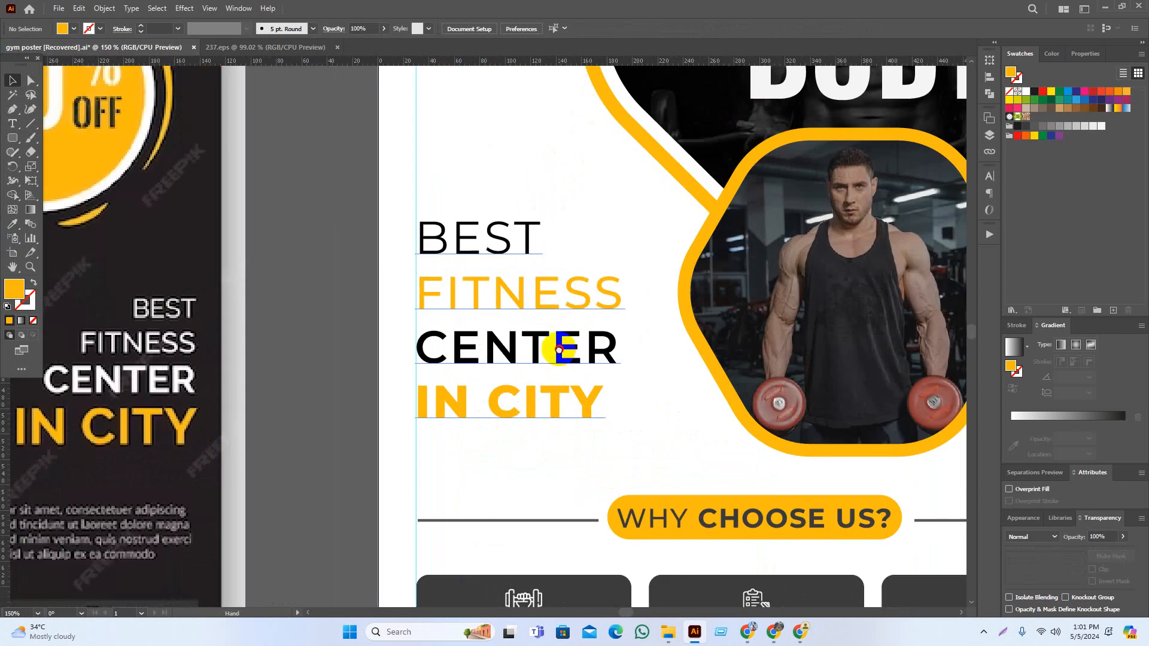
pyautogui.moveTo(558, 349); pyautogui.dragTo(559, 358)
pyautogui.click(598, 422)
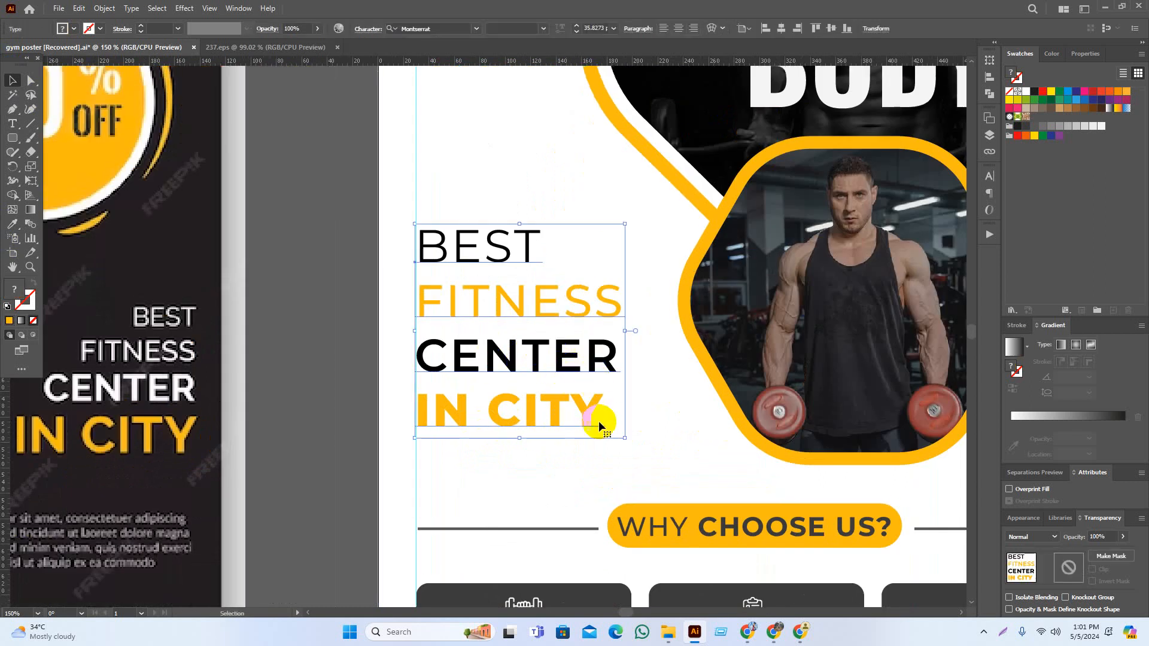
pyautogui.moveTo(625, 438); pyautogui.dragTo(618, 431)
pyautogui.click(333, 292)
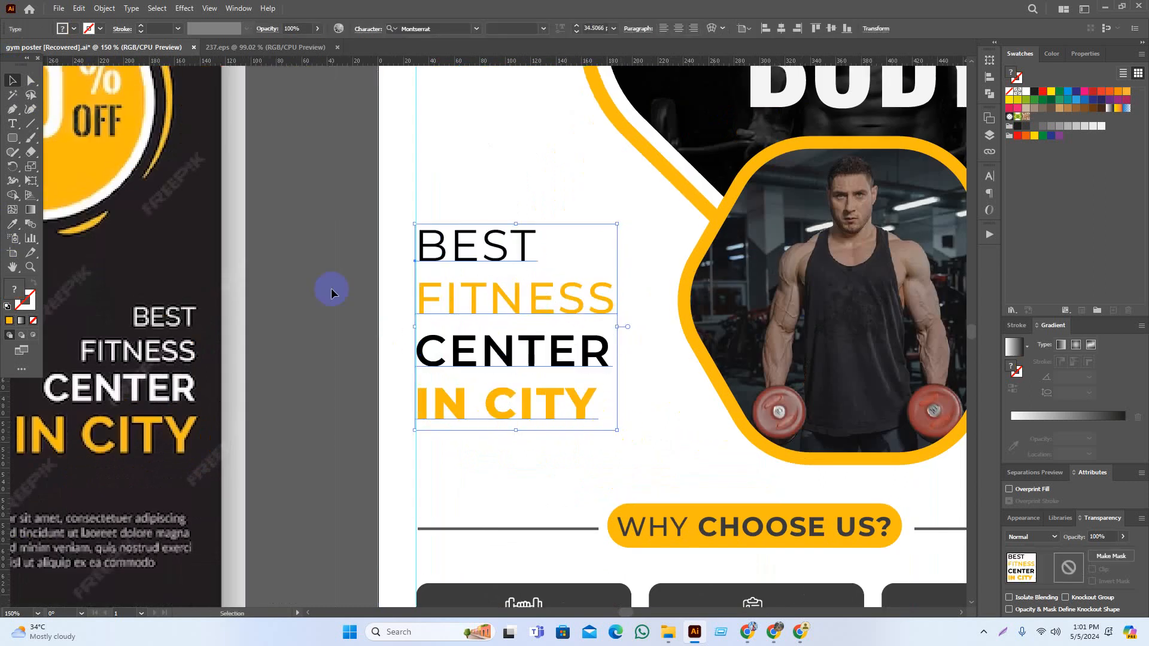
# Move the heading up a little along the poster's left margin guide
pyautogui.moveTo(393, 297); pyautogui.dragTo(369, 317)
pyautogui.moveTo(488, 325); pyautogui.dragTo(486, 258)
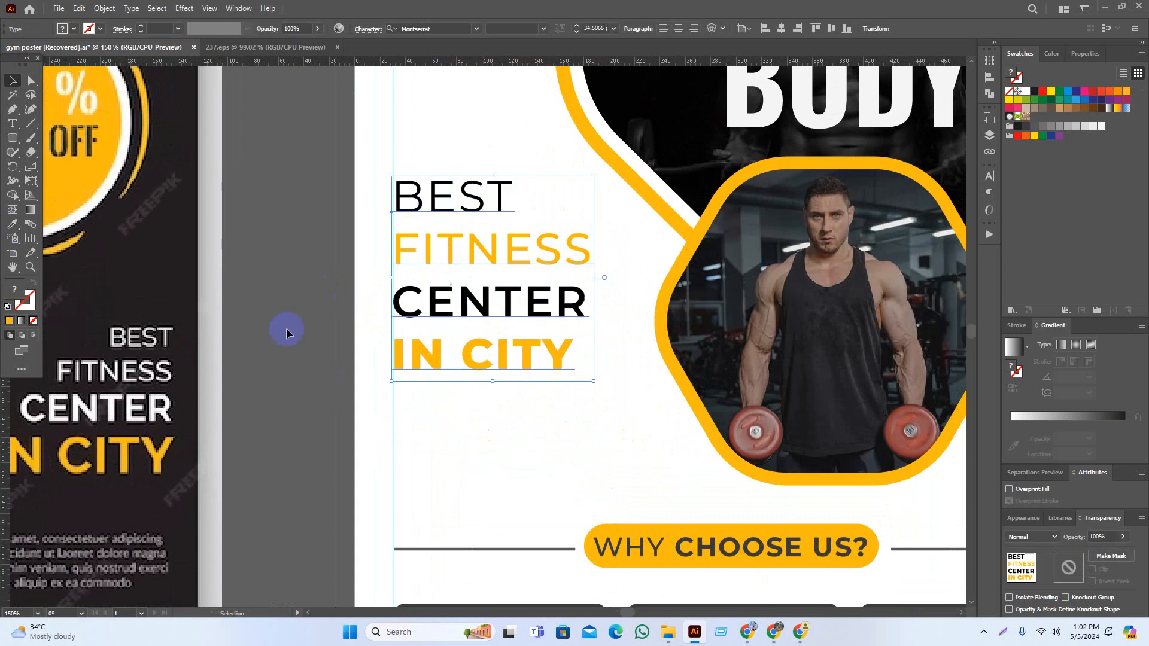
pyautogui.click(290, 326)
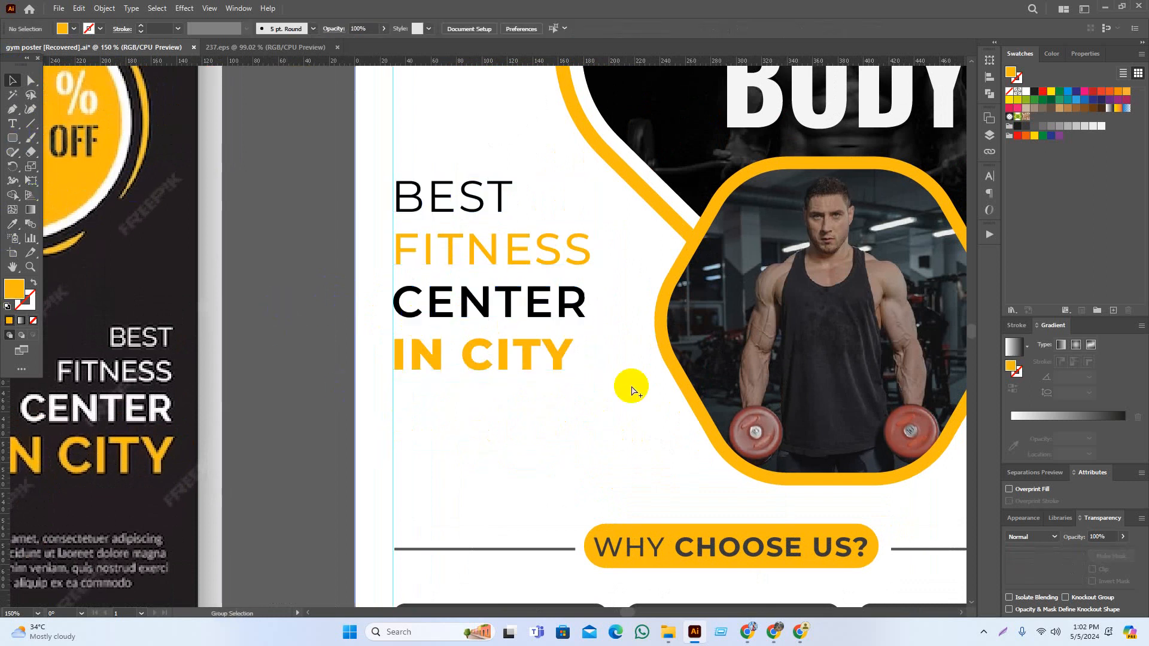
pyautogui.scroll(-1, 629, 385)
pyautogui.scroll(3, 538, 210)
# Duplicate the hexagon photo group beside the poster, ungroup the copy and keep only its plain yellow hexagon
pyautogui.click(508, 199)
pyautogui.click(691, 344)
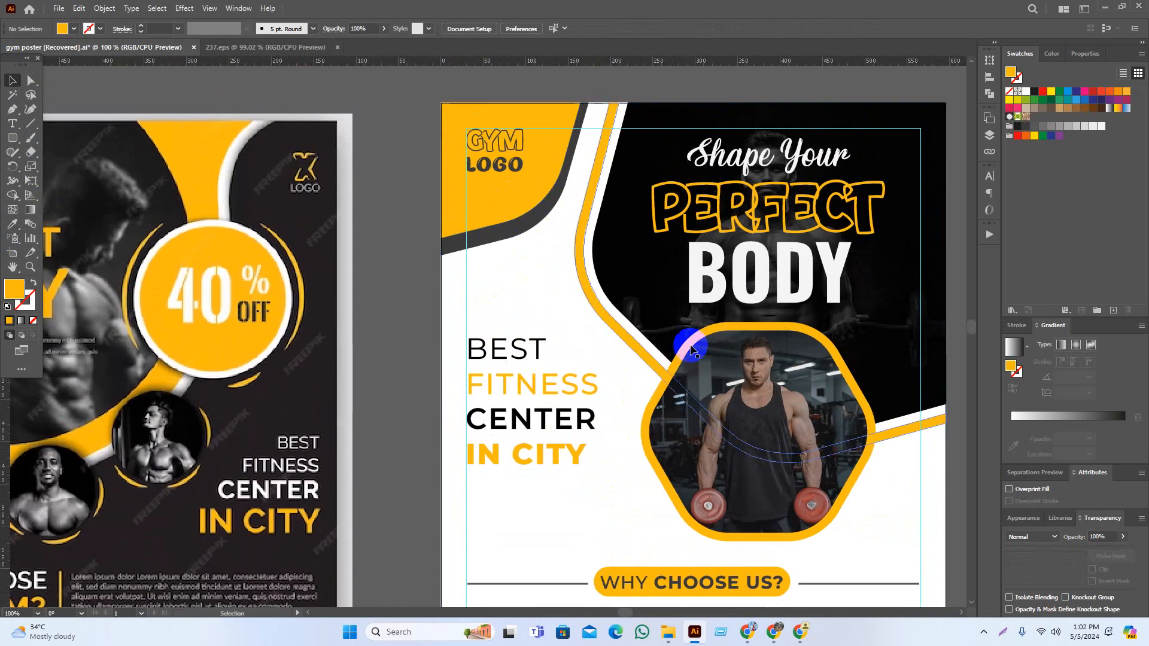
pyautogui.click(742, 450)
pyautogui.click(720, 425)
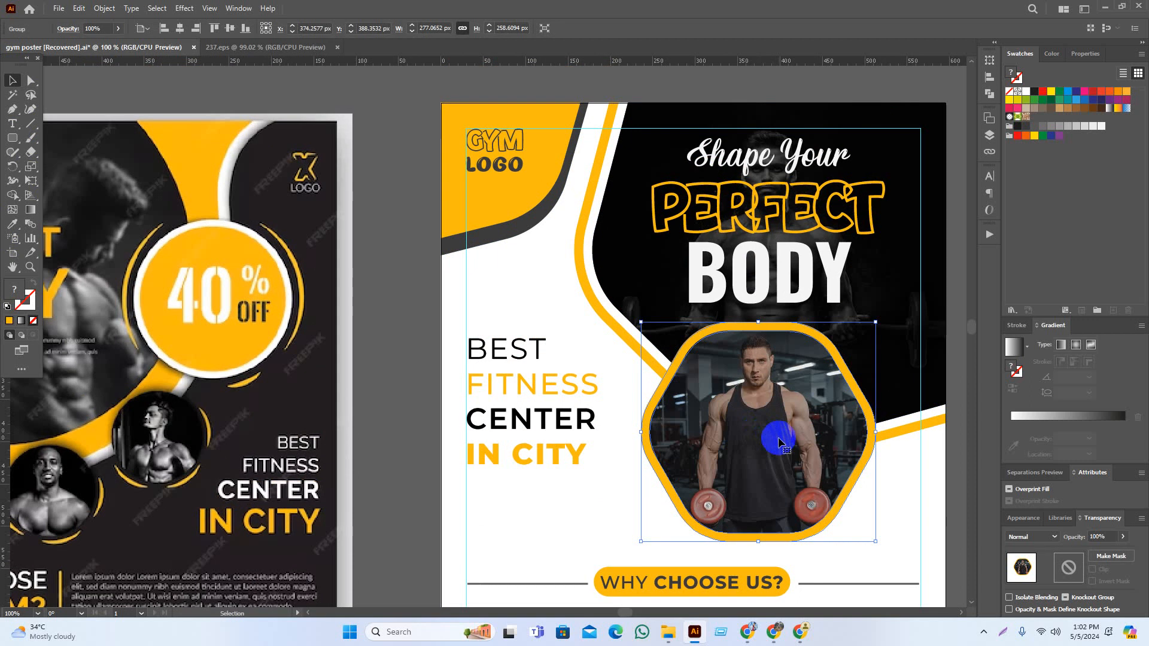
pyautogui.moveTo(780, 446); pyautogui.dragTo(361, 234)
pyautogui.rightClick(329, 190)
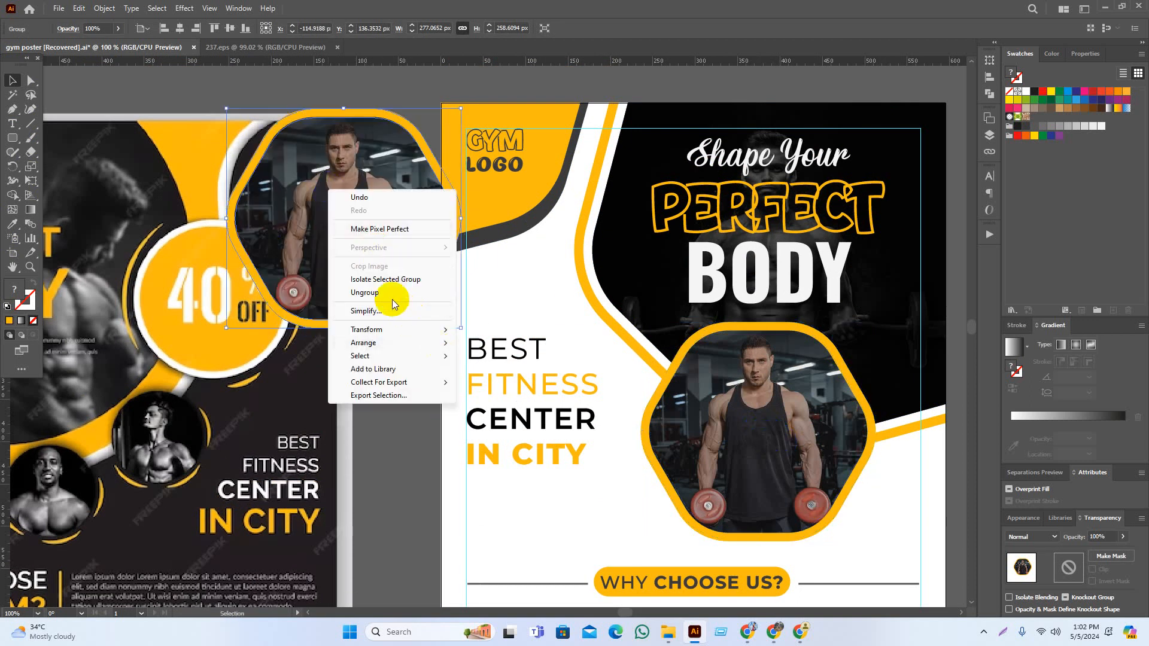
pyautogui.click(407, 402)
# Place the yellow hexagon behind the heading, tilted and extending past the poster's left edge, about 272 px wide
pyautogui.moveTo(412, 285); pyautogui.dragTo(569, 480)
pyautogui.moveTo(620, 524); pyautogui.dragTo(657, 495)
pyautogui.moveTo(519, 454); pyautogui.dragTo(545, 446)
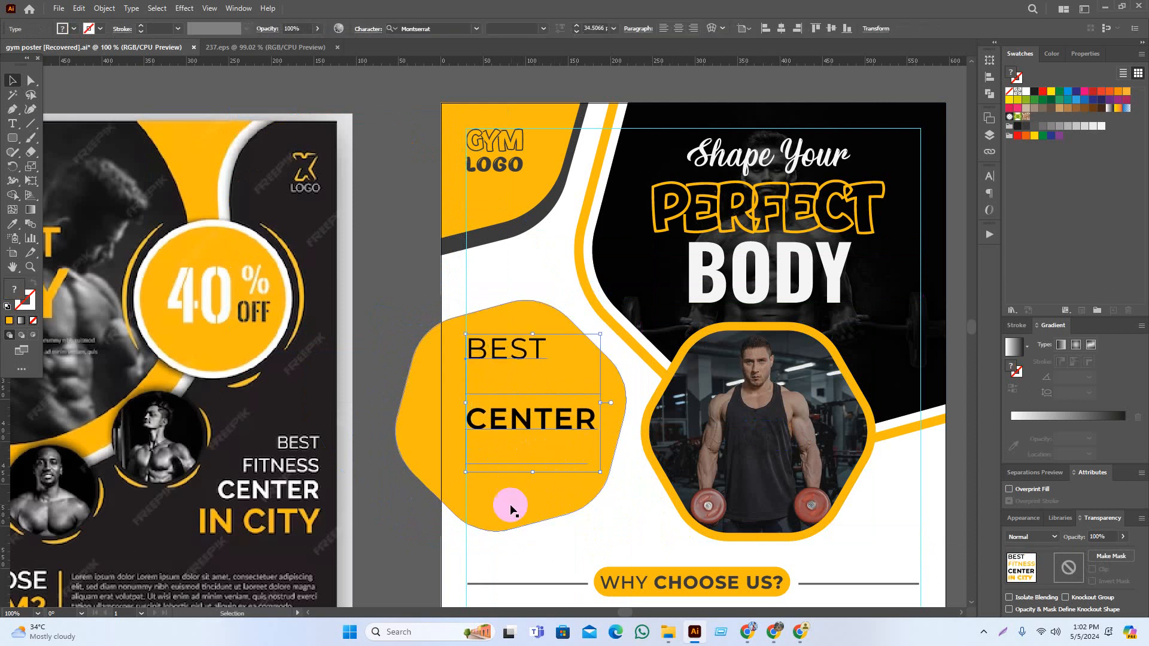
pyautogui.moveTo(488, 511); pyautogui.dragTo(496, 510)
# Nudge the hexagon photo about 19 px to the right and move the yellow hexagon and heading slightly down
pyautogui.moveTo(820, 487); pyautogui.dragTo(679, 462)
pyautogui.click(662, 465)
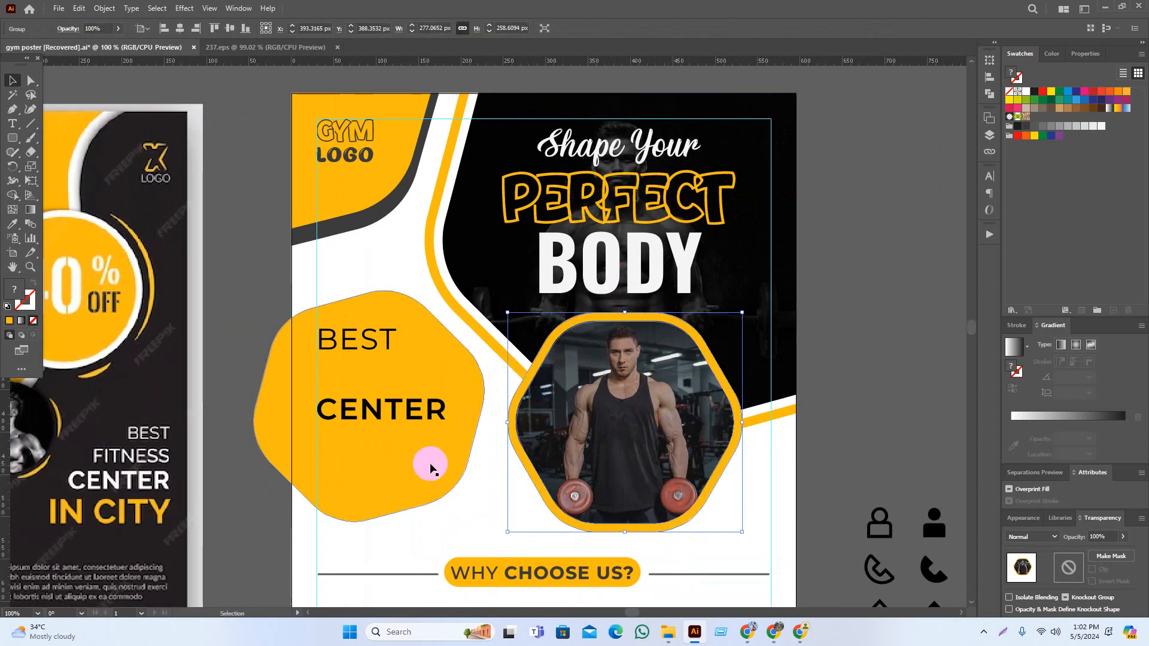
pyautogui.click(437, 496)
pyautogui.moveTo(435, 492); pyautogui.dragTo(437, 503)
pyautogui.moveTo(408, 432); pyautogui.dragTo(408, 446)
pyautogui.click(419, 338)
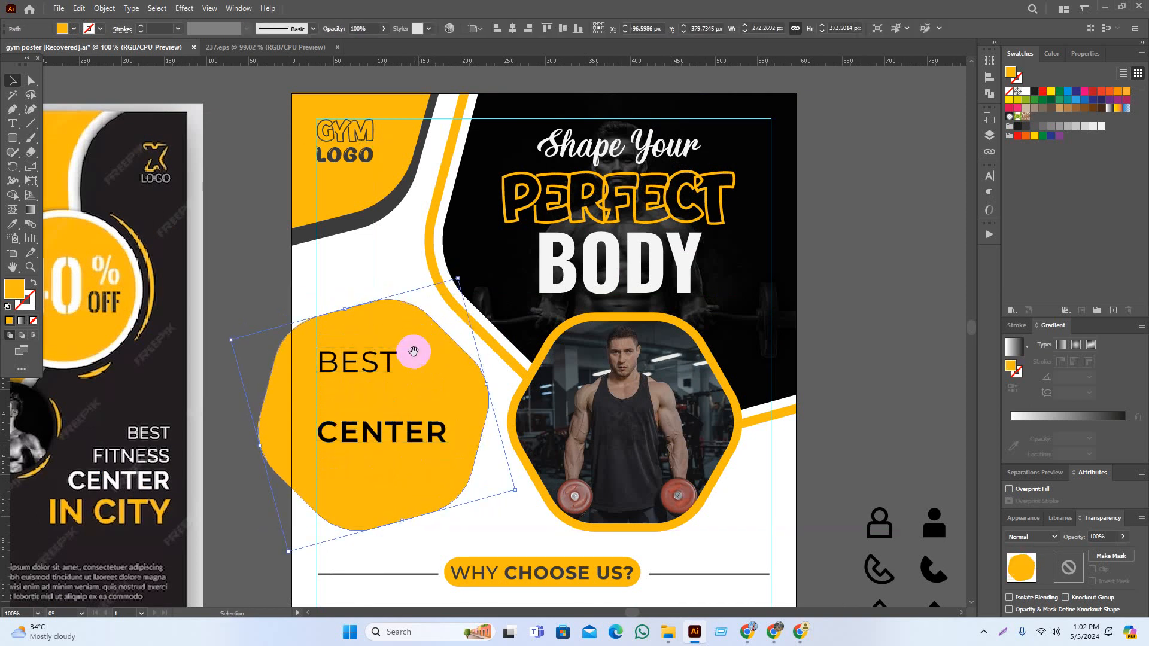
# Use Offset Path to add a larger outline shape, about 292 px wide, around the yellow hexagon
pyautogui.moveTo(411, 336); pyautogui.dragTo(510, 292)
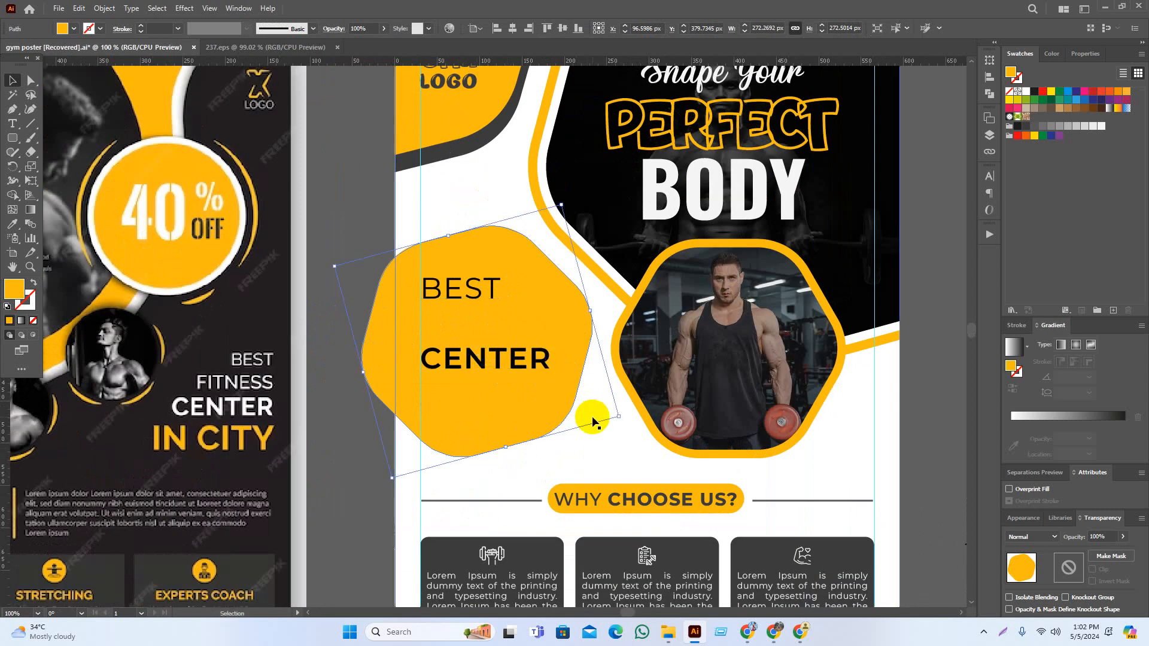
pyautogui.scroll(1, 575, 305)
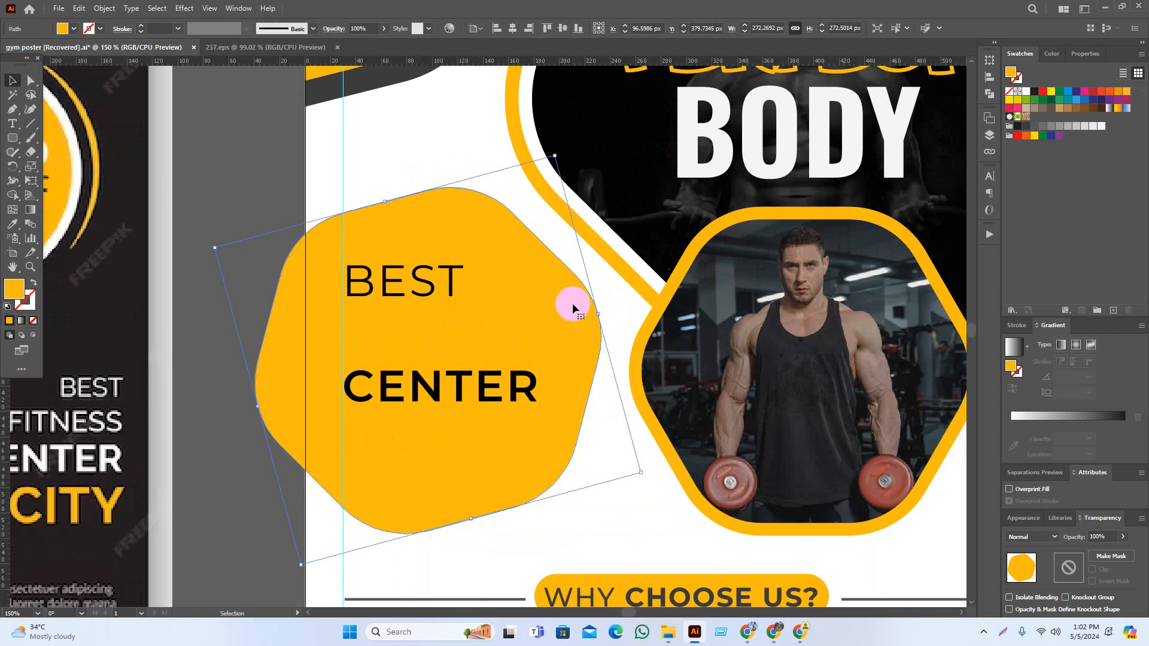
pyautogui.moveTo(537, 290); pyautogui.dragTo(550, 299)
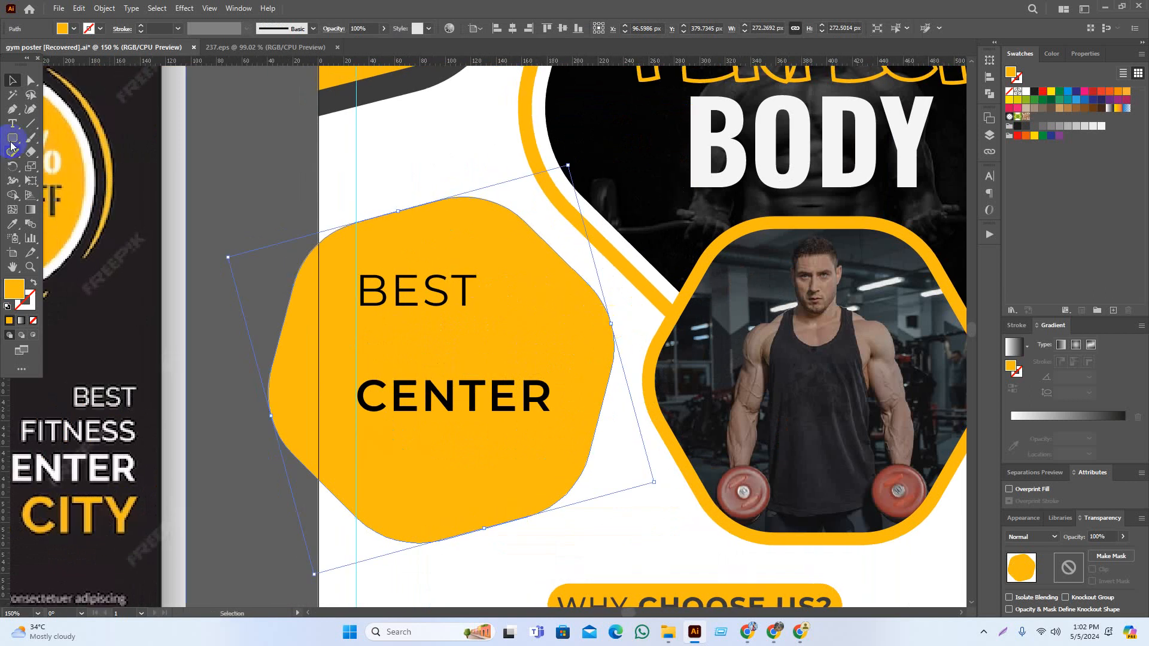
pyautogui.click(104, 8)
pyautogui.moveTo(127, 302)
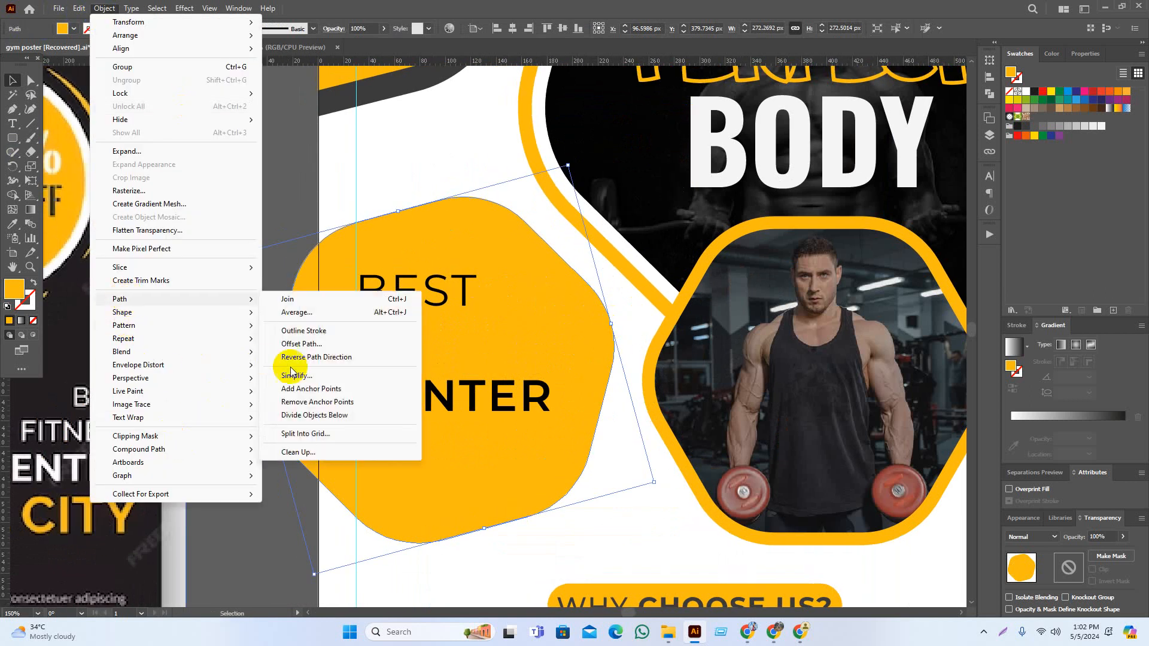
pyautogui.click(294, 343)
pyautogui.click(859, 247)
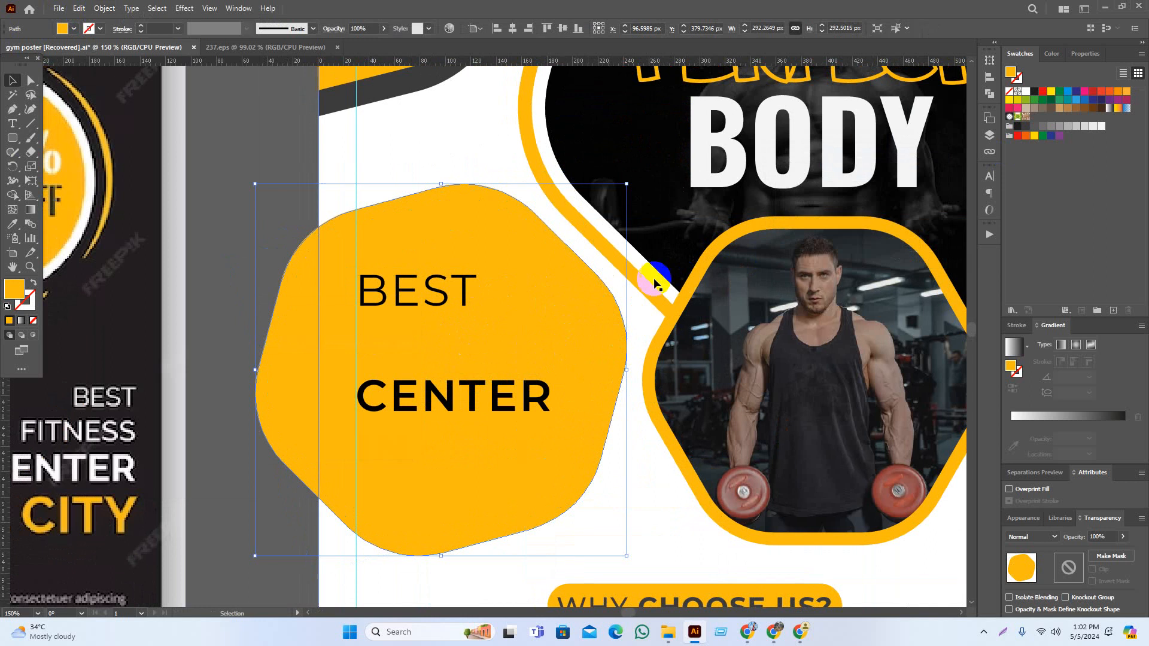
# Fill the offset shape with the dark grey sampled from the curved band under the gym logo
pyautogui.press('i')
pyautogui.click(396, 82)
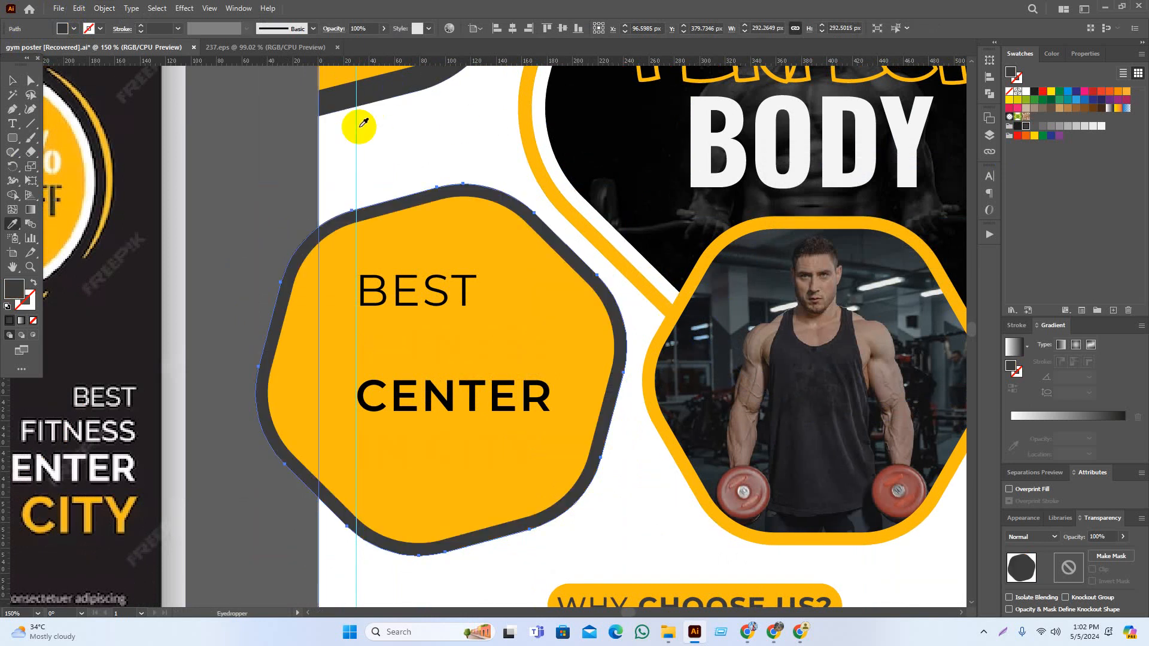
pyautogui.press('v')
pyautogui.scroll(-3, 294, 335)
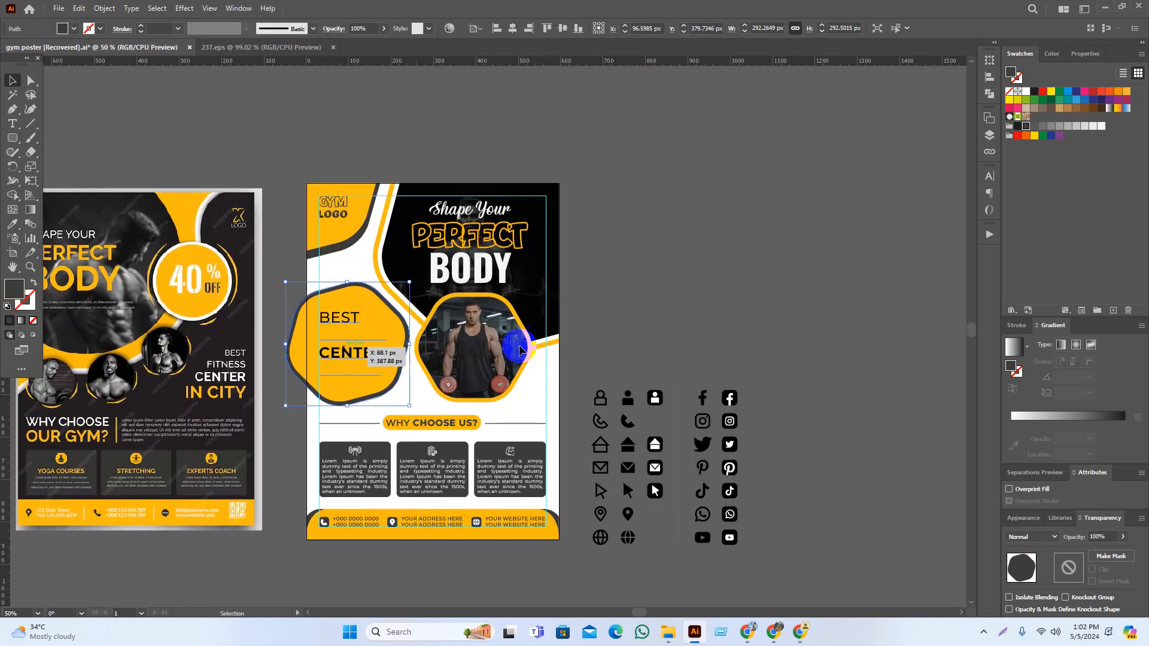
pyautogui.click(655, 307)
# Recolour the entire four-line heading with the lightest grey swatch
pyautogui.moveTo(354, 359); pyautogui.dragTo(497, 364)
pyautogui.scroll(2, 485, 353)
pyautogui.scroll(1, 485, 353)
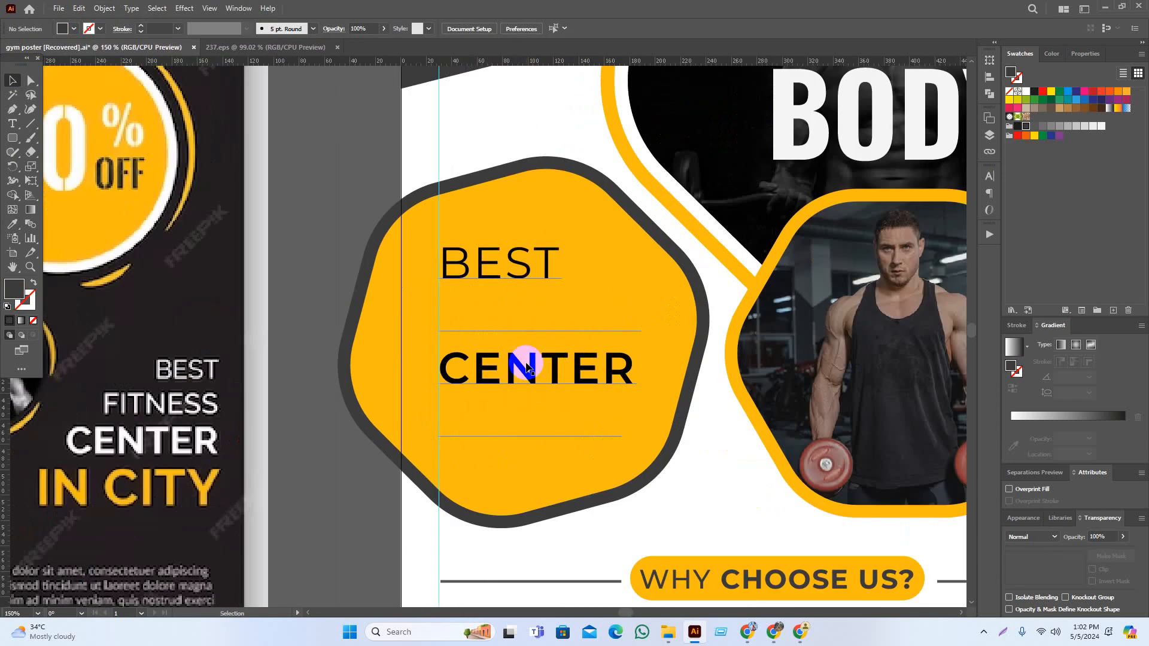
pyautogui.click(525, 363)
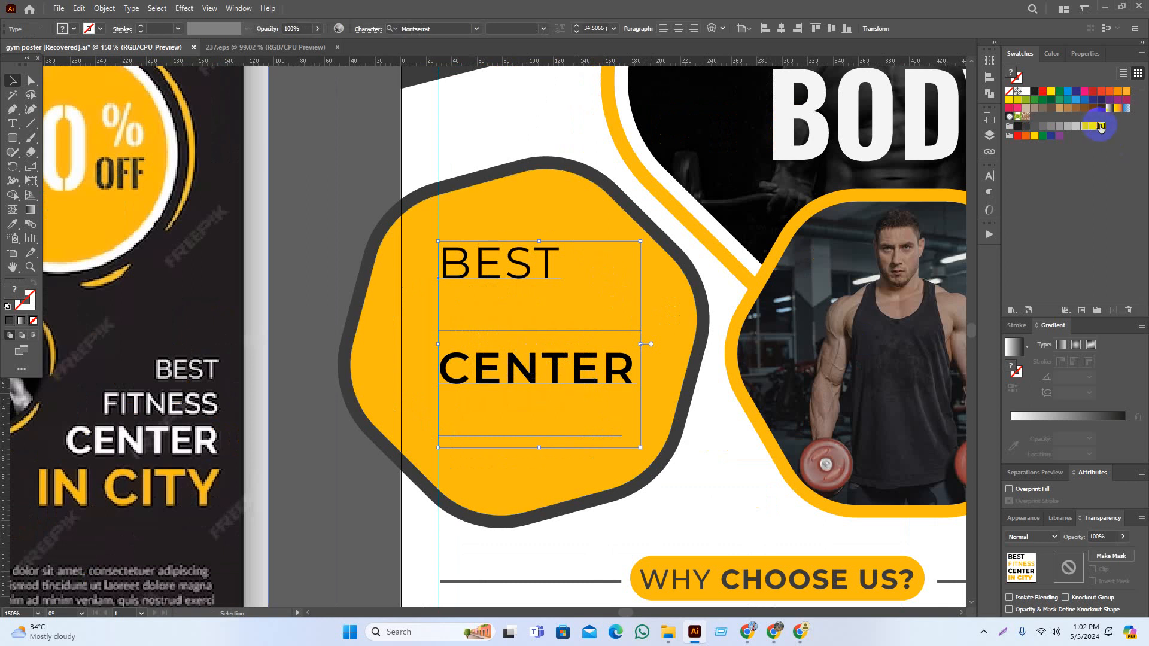
pyautogui.click(1100, 126)
# Colour the FITNESS line with the dark grey sampled from the hexagon's border
pyautogui.click(439, 315)
pyautogui.doubleClick(437, 317)
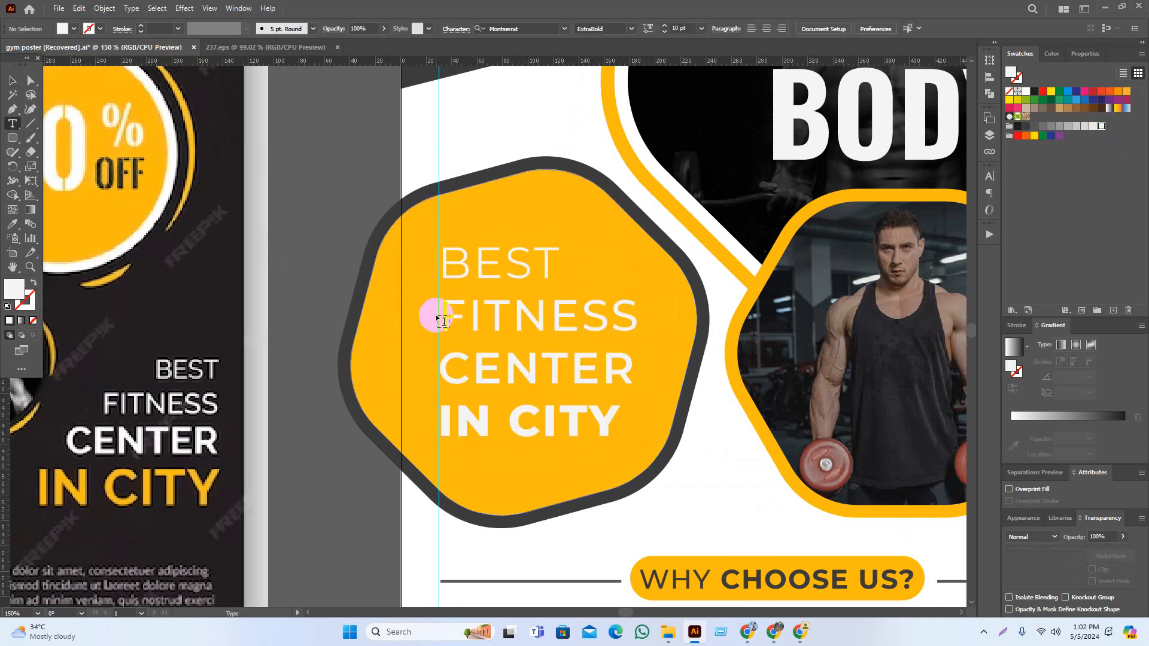
pyautogui.doubleClick(439, 315)
pyautogui.click(13, 225)
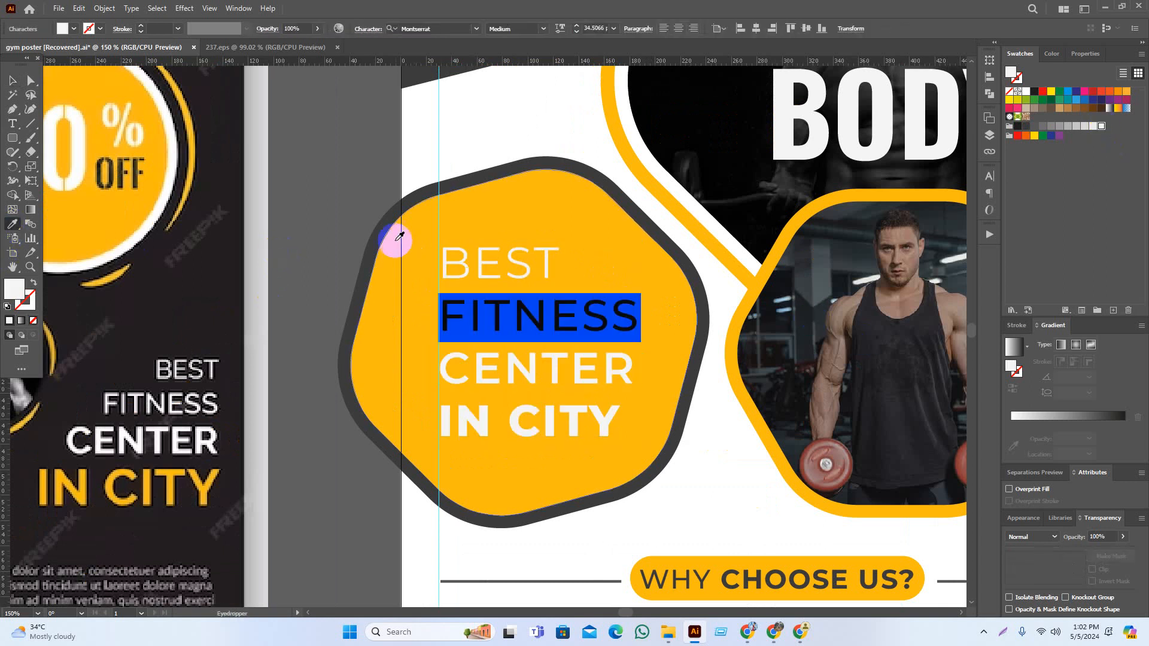
pyautogui.click(379, 232)
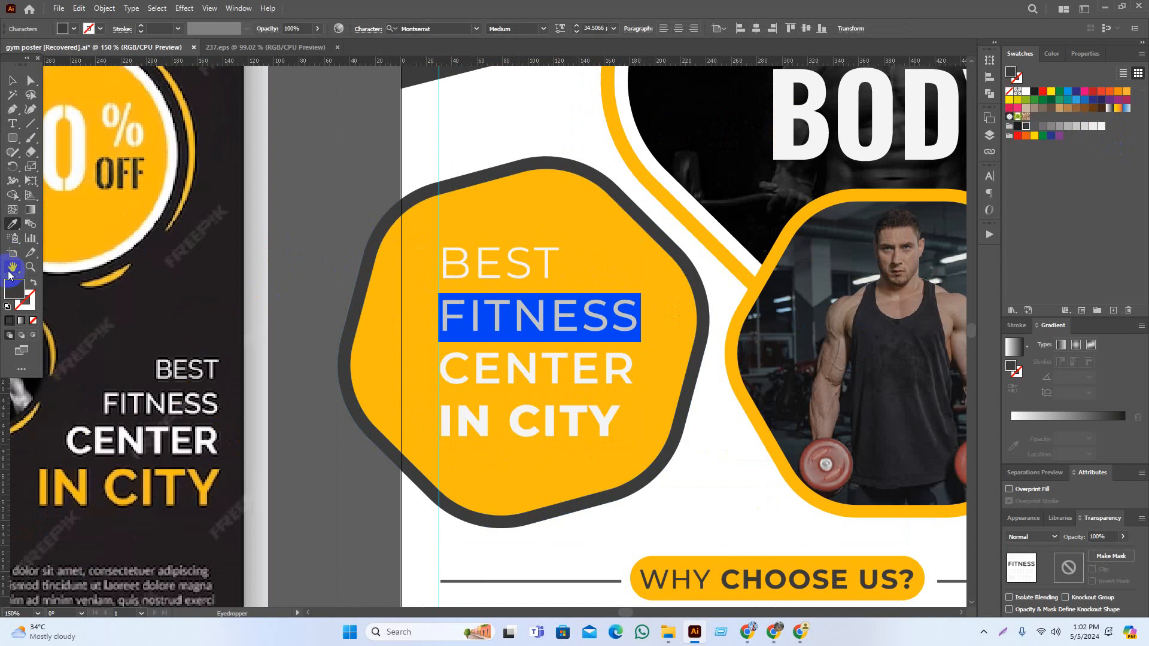
# Colour the IN CITY line with the dark grey sampled from the hexagon's border
pyautogui.click(12, 123)
pyautogui.click(434, 421)
pyautogui.moveTo(446, 419); pyautogui.dragTo(741, 429)
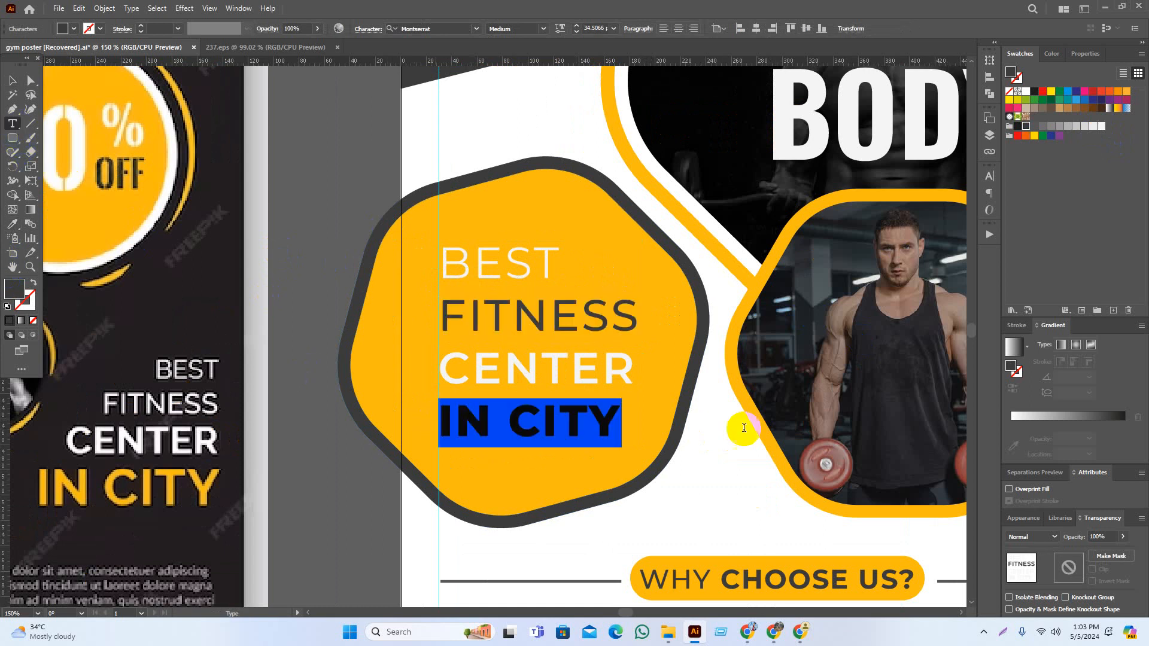
pyautogui.click(13, 225)
pyautogui.click(262, 292)
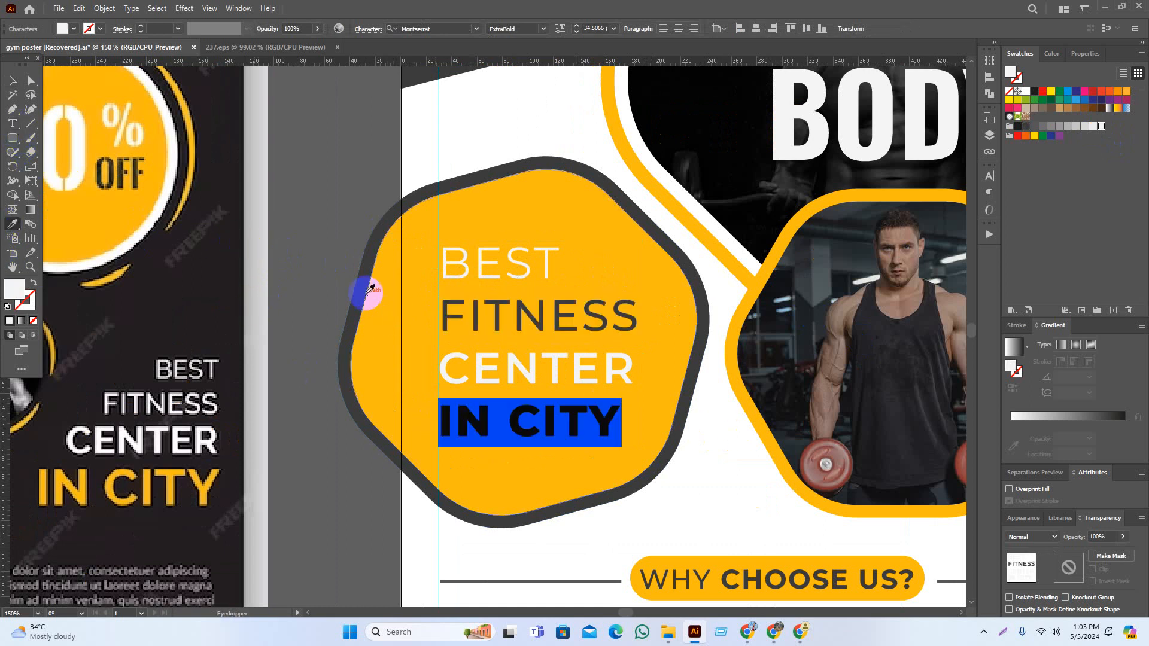
pyautogui.click(363, 291)
pyautogui.click(11, 85)
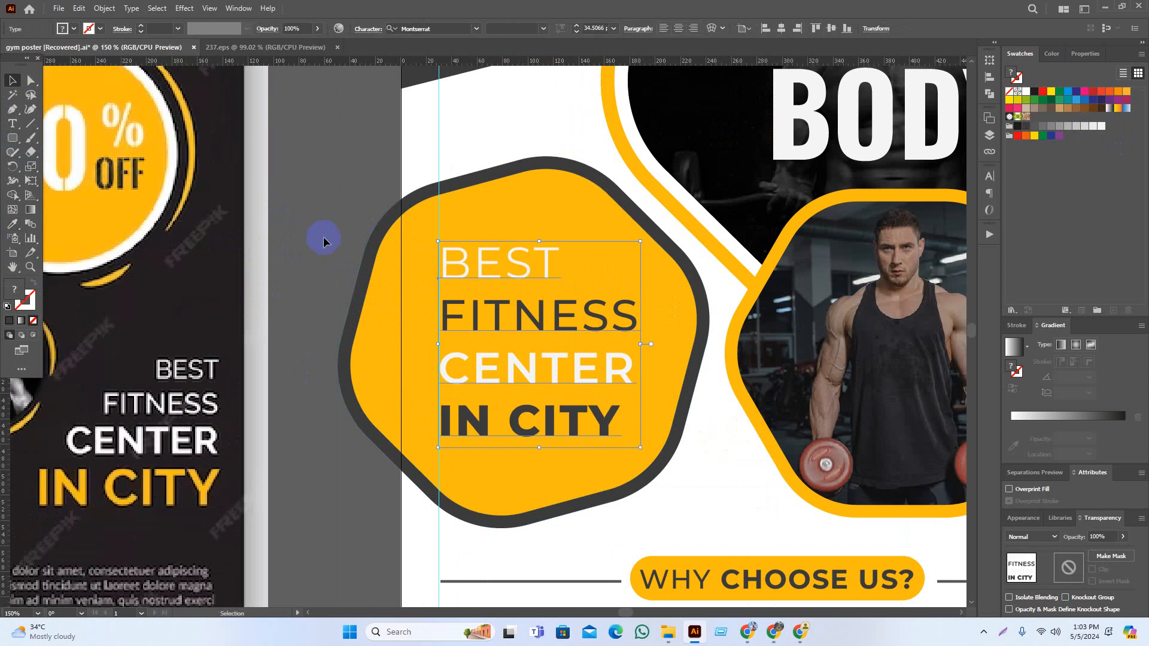
pyautogui.click(324, 239)
# Scale the yellow hexagon and its dark grey border down slightly together, keeping their left edge in place
pyautogui.scroll(-2, 419, 368)
pyautogui.scroll(2, 423, 398)
pyautogui.click(516, 383)
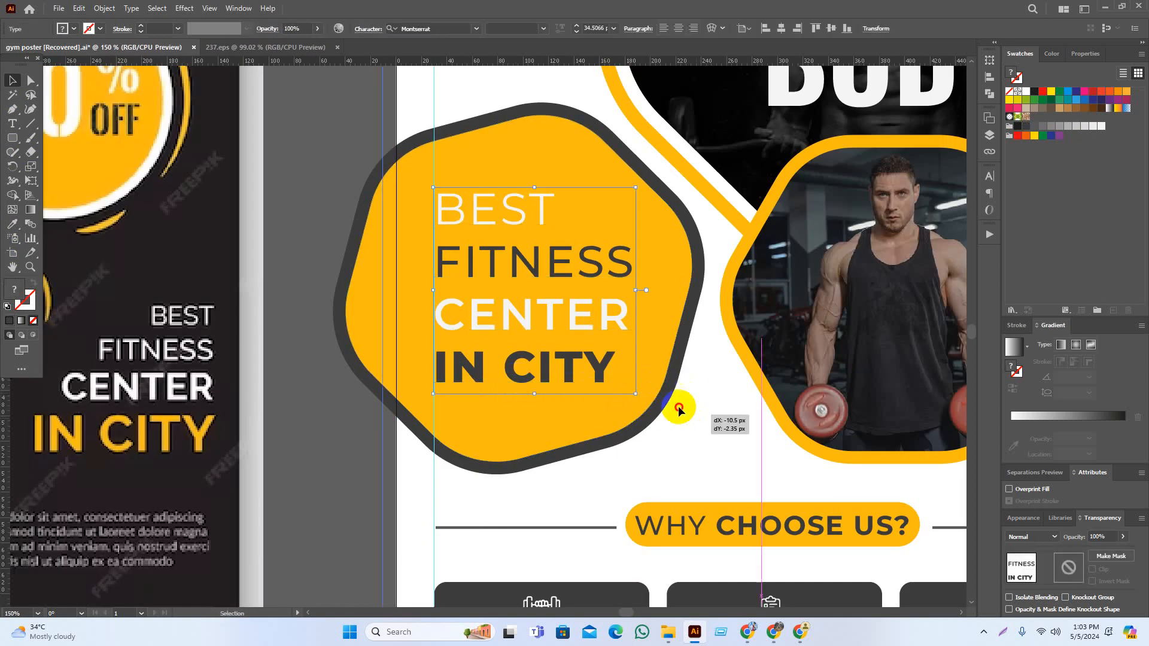
pyautogui.click(680, 405)
pyautogui.click(628, 382)
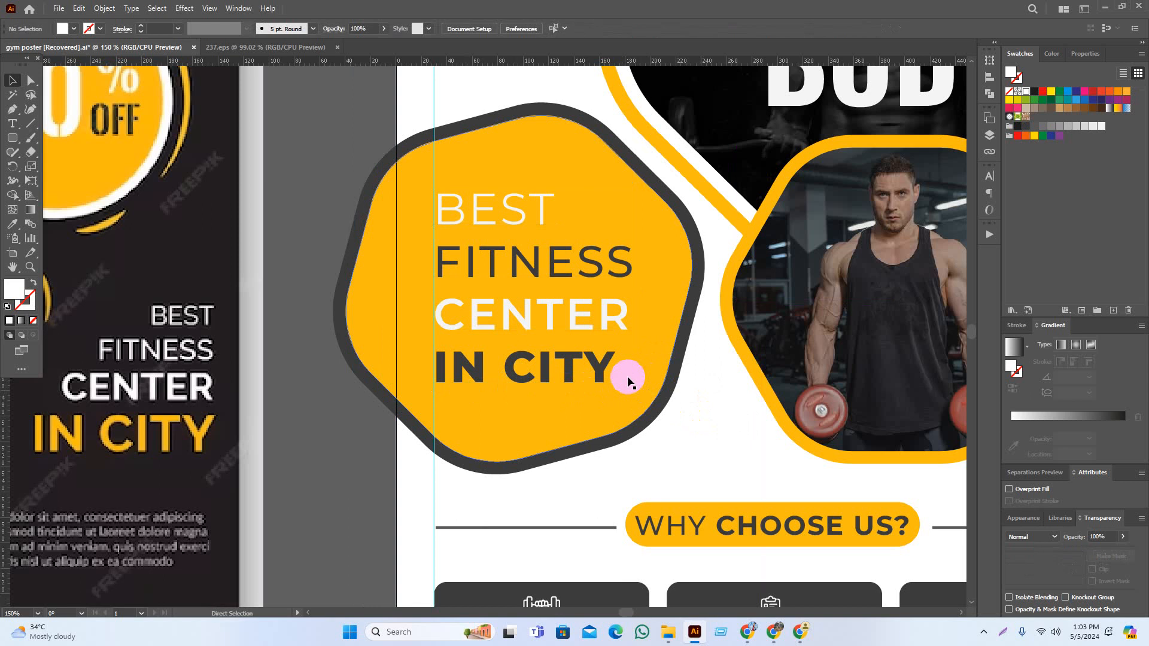
pyautogui.click(684, 380)
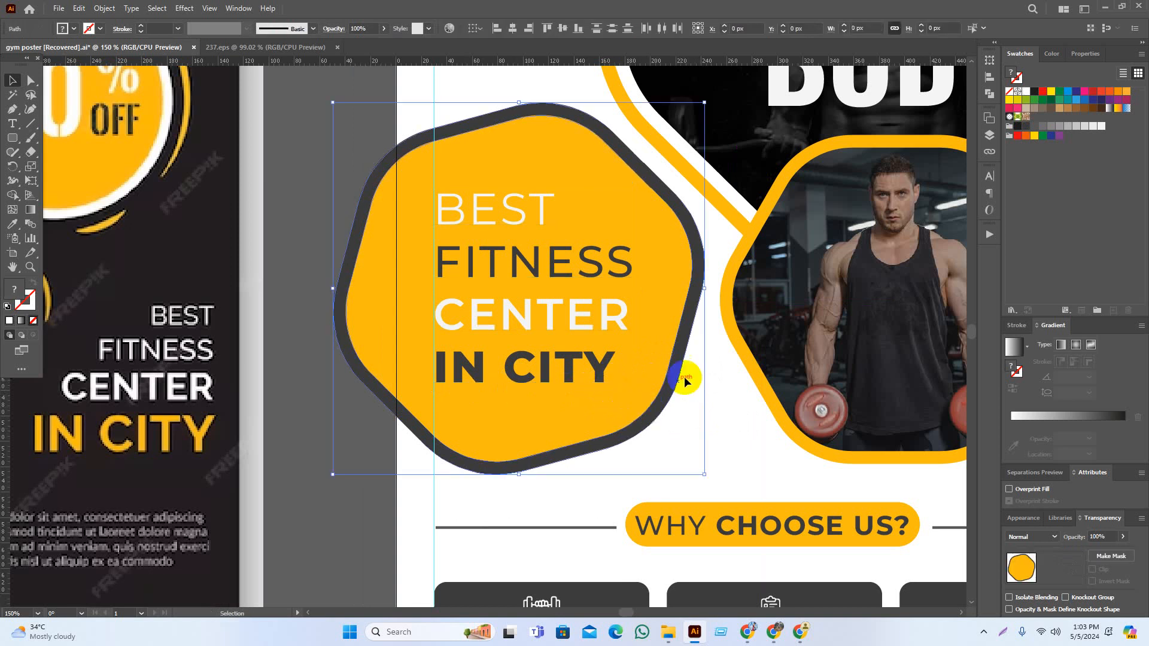
pyautogui.moveTo(706, 299); pyautogui.dragTo(680, 289)
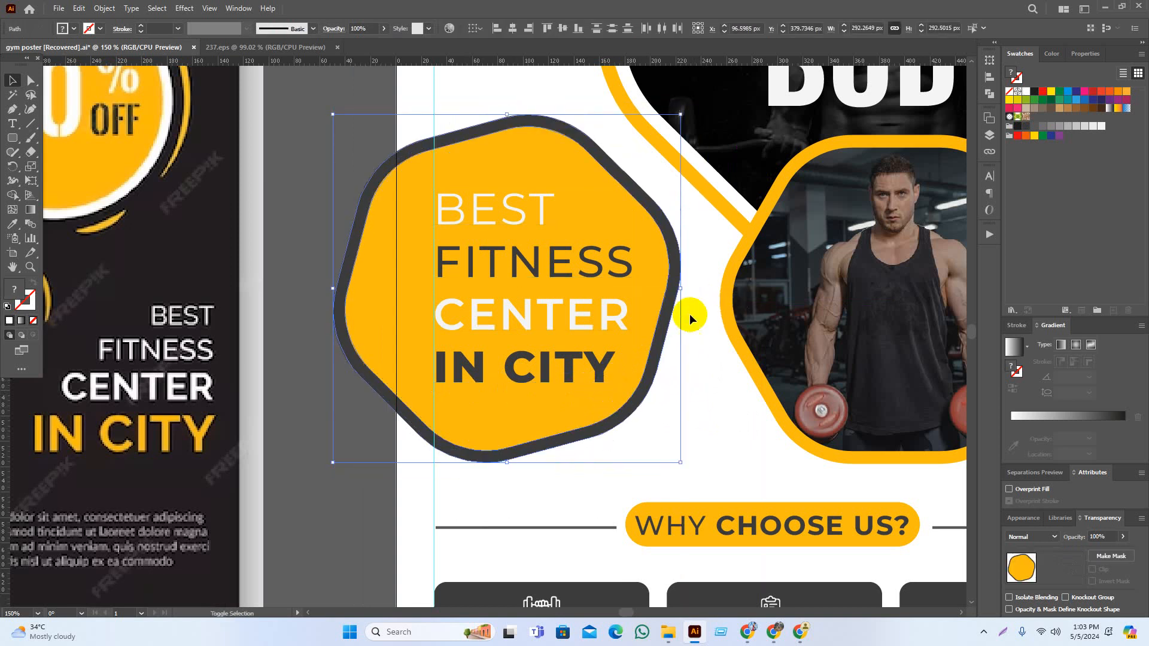
# Enlarge the heading inside the hexagon slightly, to a font size of about 35 pt
pyautogui.click(578, 343)
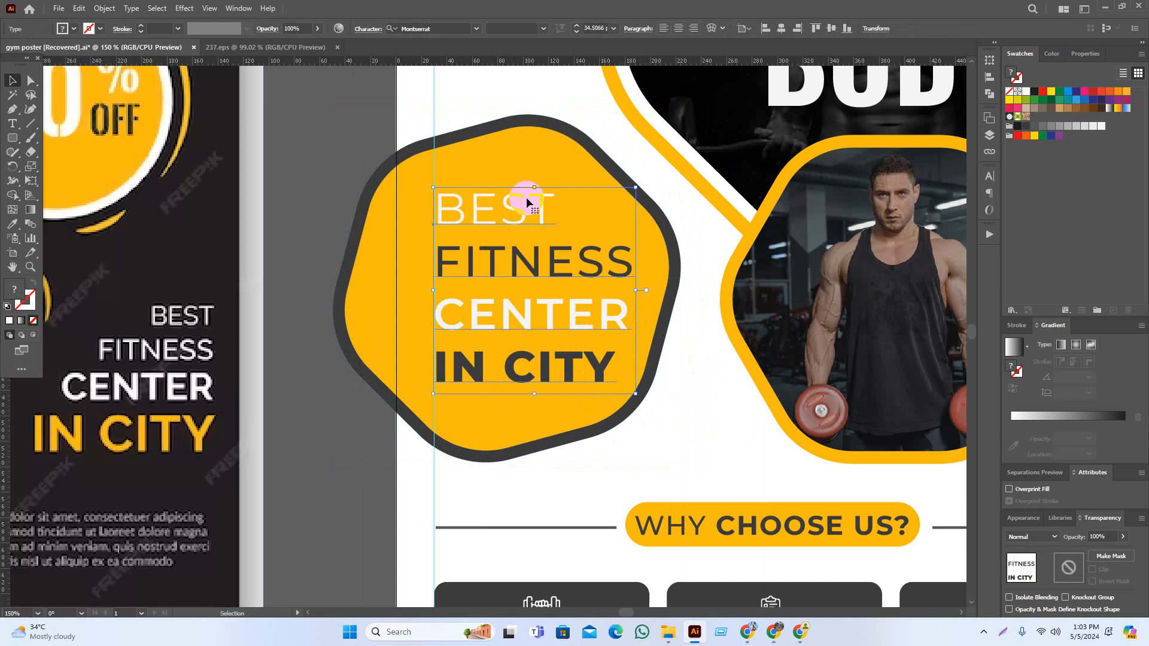
pyautogui.moveTo(636, 290); pyautogui.dragTo(638, 289)
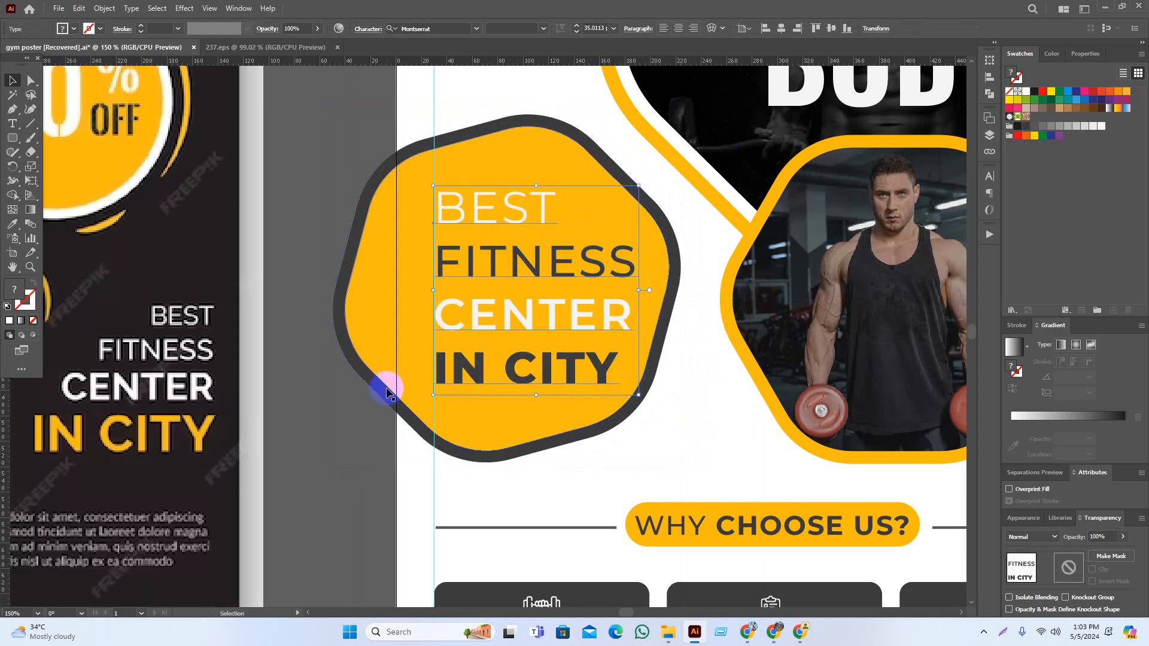
pyautogui.click(417, 443)
pyautogui.scroll(-1, 417, 443)
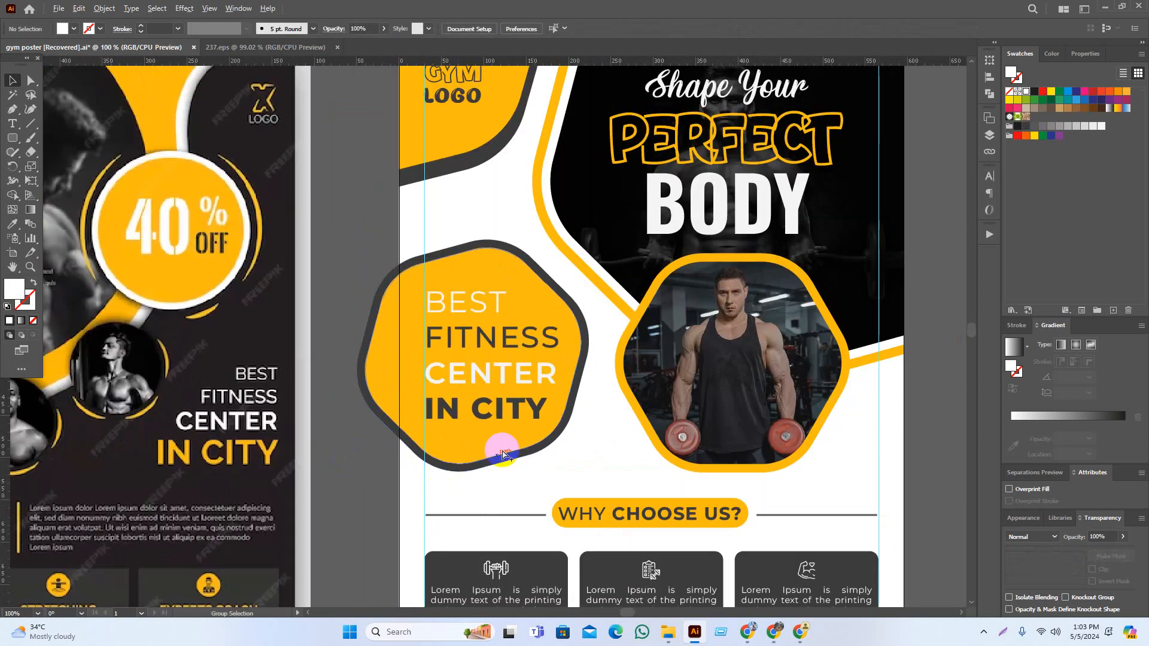
# Reduce the FITNESS line of the heading in the yellow hexagon to a font size of 28 pt
pyautogui.scroll(-1, 537, 423)
pyautogui.scroll(-1, 419, 545)
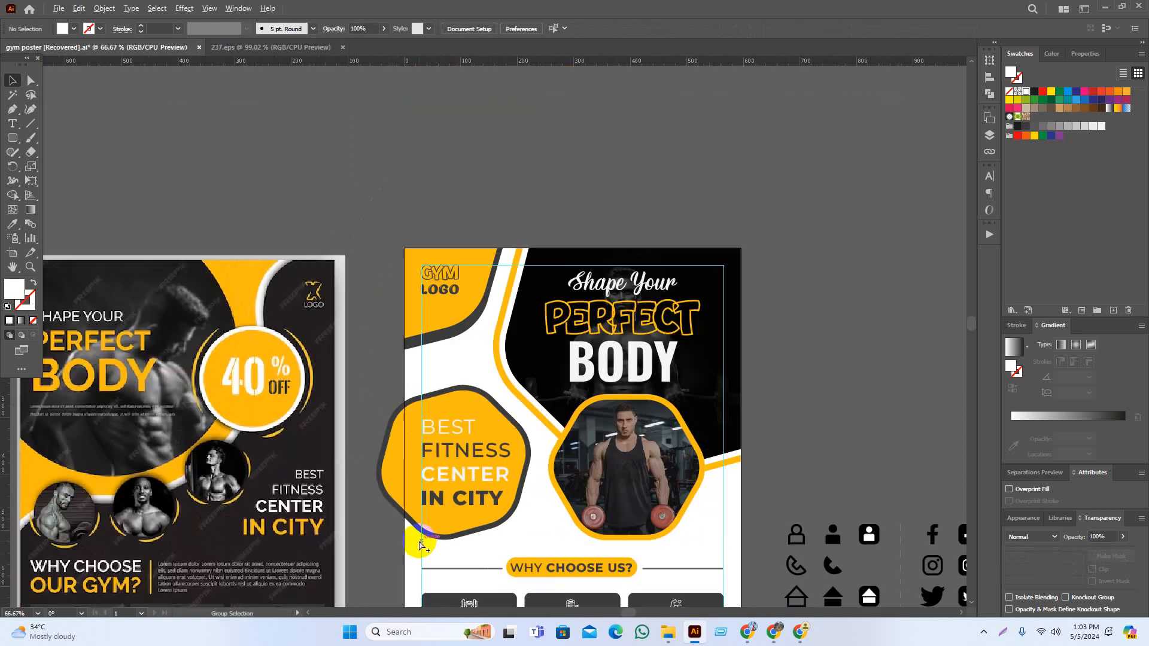
pyautogui.scroll(1, 396, 531)
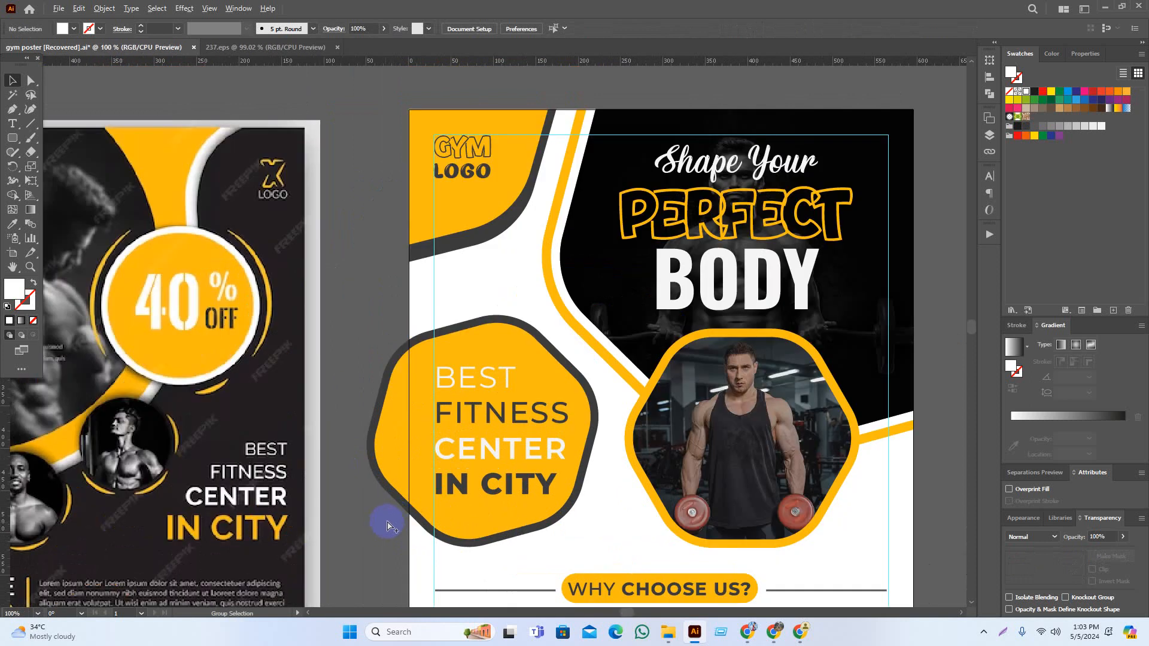
pyautogui.scroll(1, 457, 479)
pyautogui.doubleClick(516, 471)
pyautogui.click(618, 429)
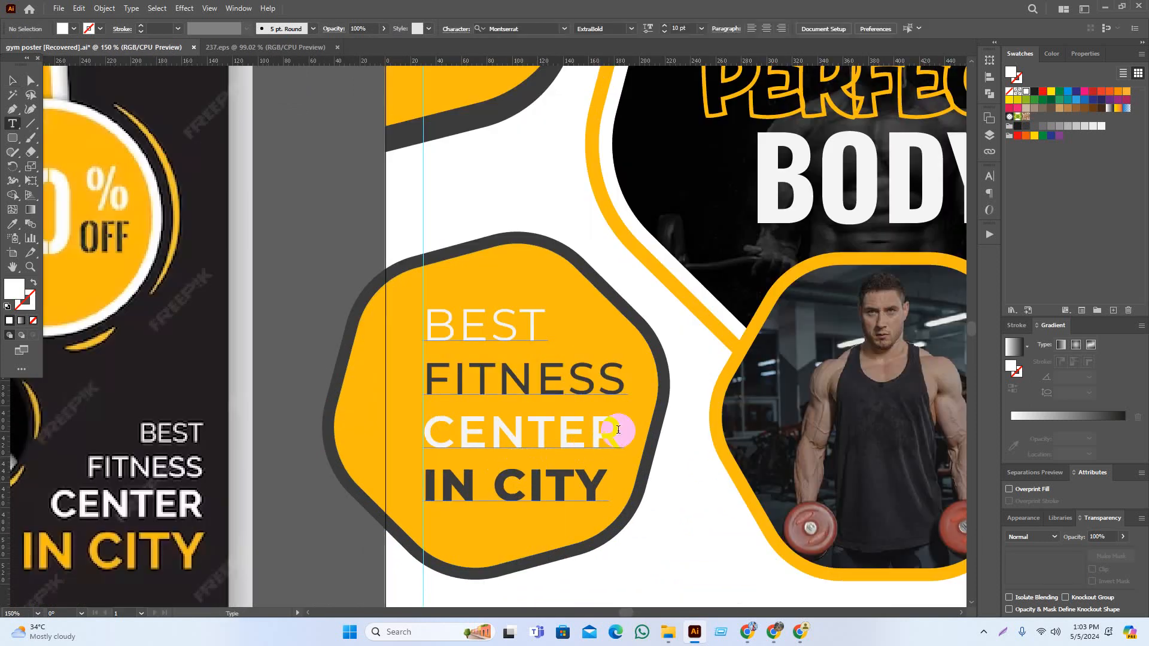
pyautogui.moveTo(623, 385); pyautogui.dragTo(419, 380)
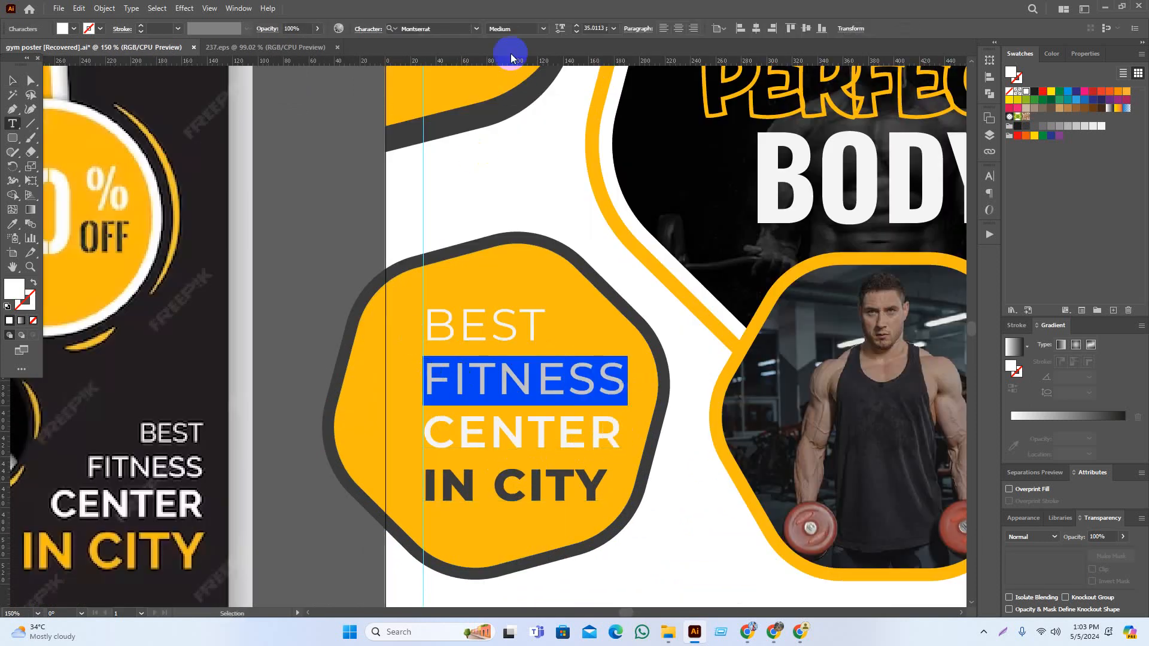
pyautogui.scroll(-5, 600, 26)
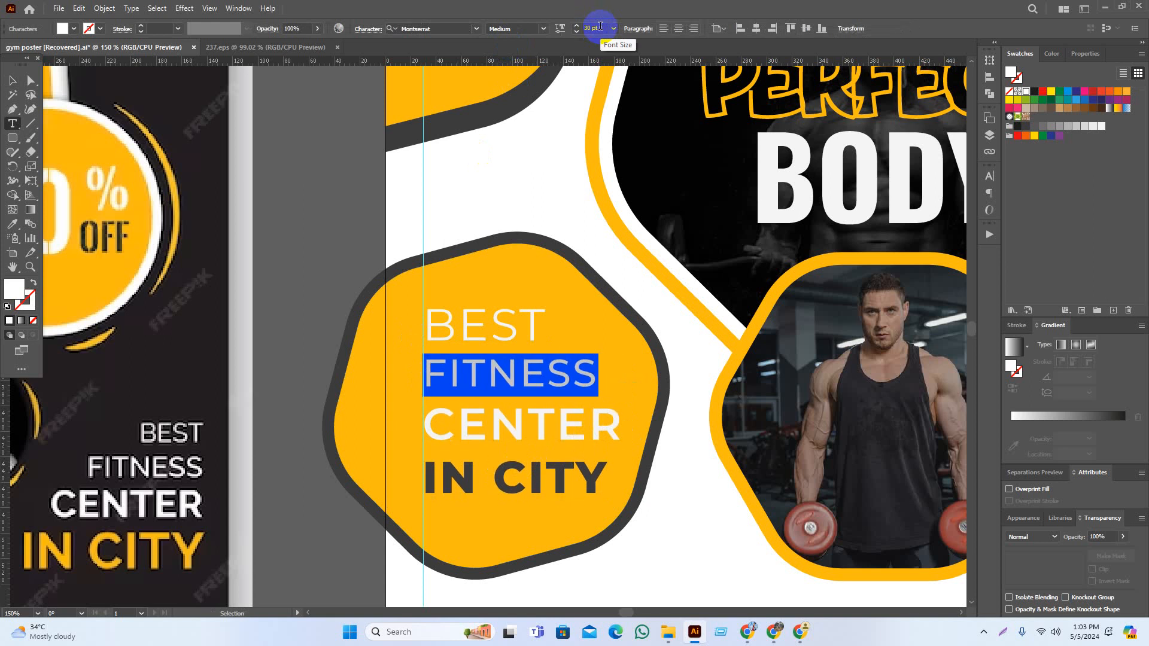
pyautogui.scroll(-1, 600, 26)
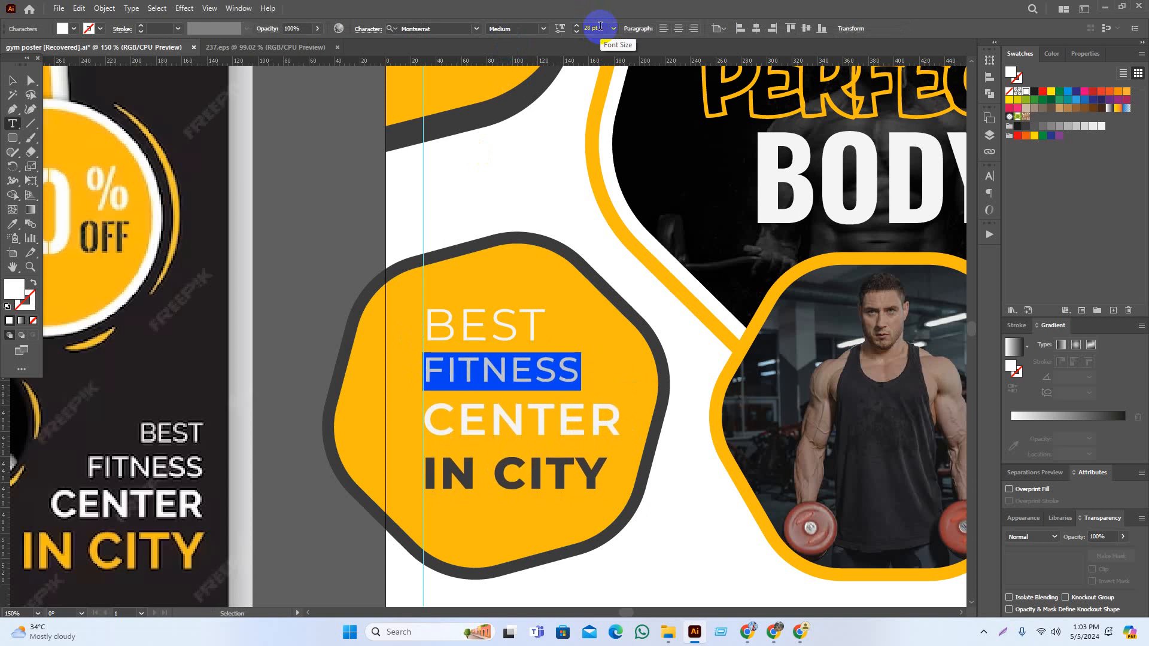
# Set the font size of the CENTER line to 30 pt
pyautogui.moveTo(622, 422); pyautogui.dragTo(422, 419)
pyautogui.scroll(-5, 591, 28)
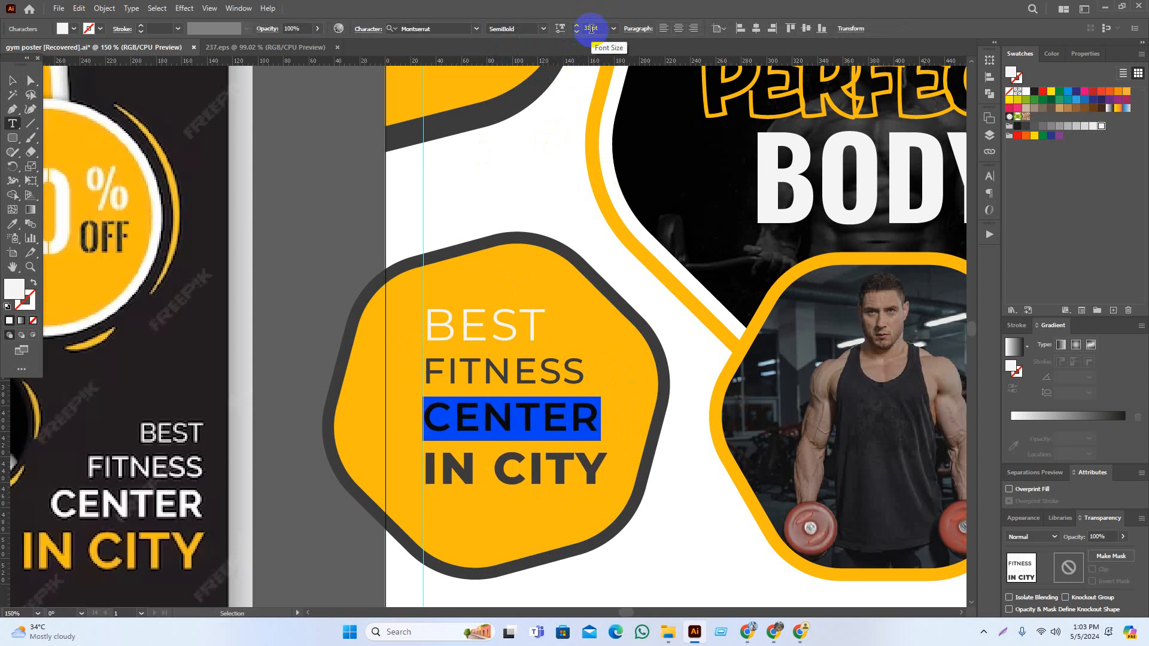
pyautogui.scroll(-1, 592, 29)
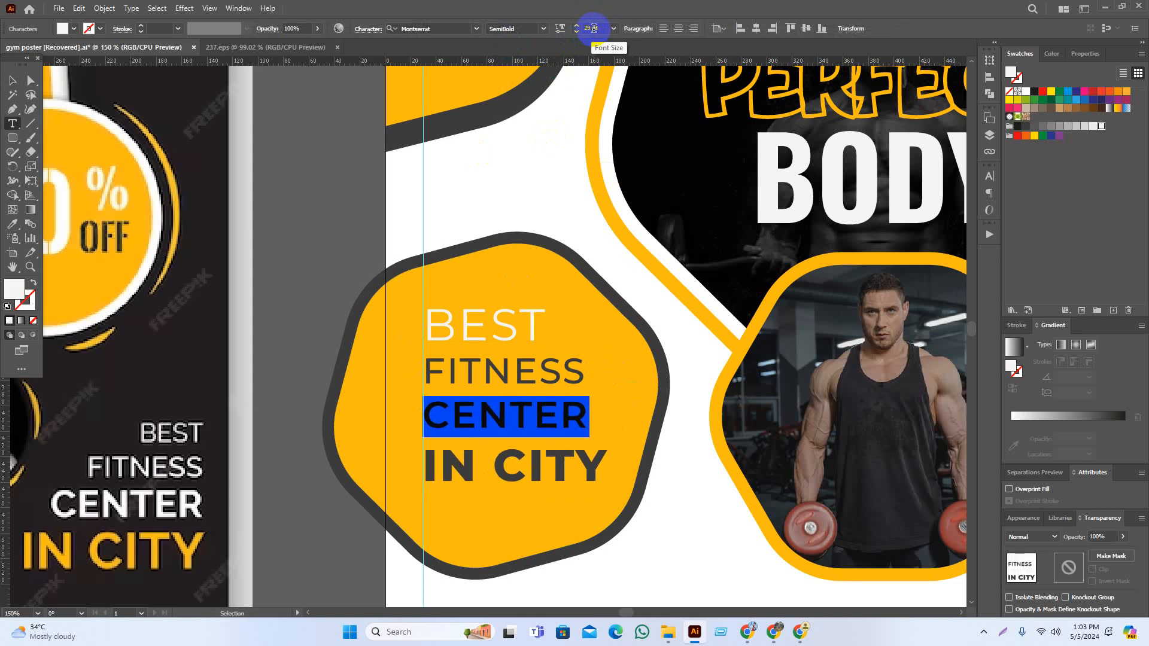
pyautogui.scroll(1, 591, 29)
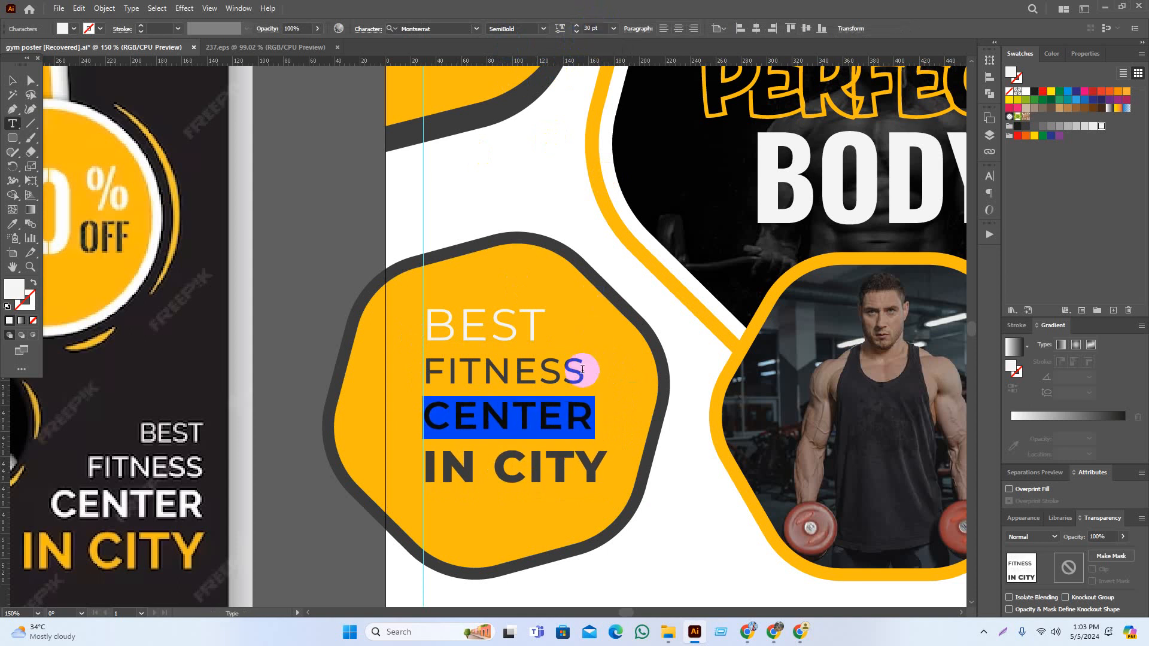
# Set the font size of the FITNESS line to 26 pt and deselect the heading
pyautogui.moveTo(583, 370); pyautogui.dragTo(423, 333)
pyautogui.click(514, 332)
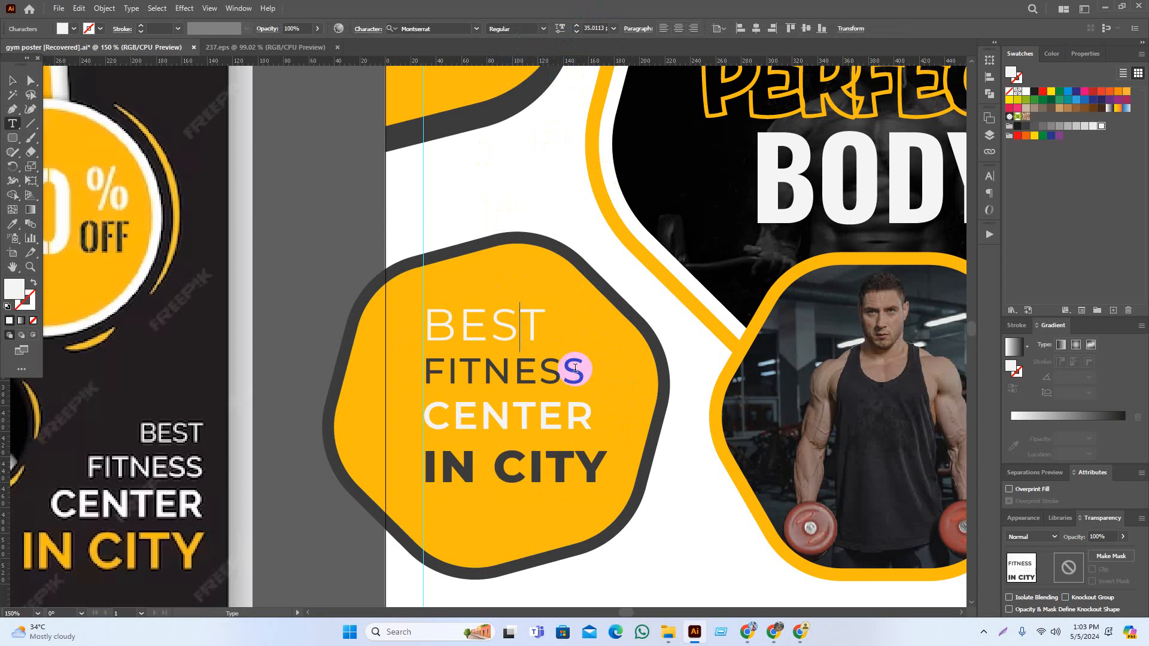
pyautogui.moveTo(584, 371); pyautogui.dragTo(418, 371)
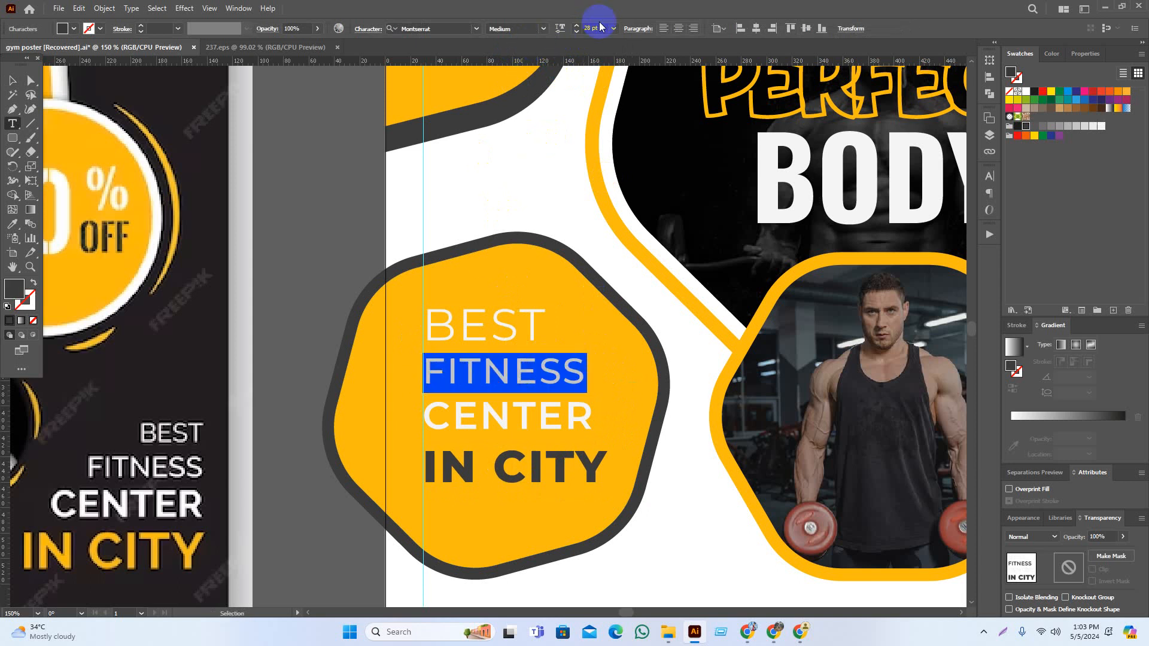
pyautogui.press('Down')
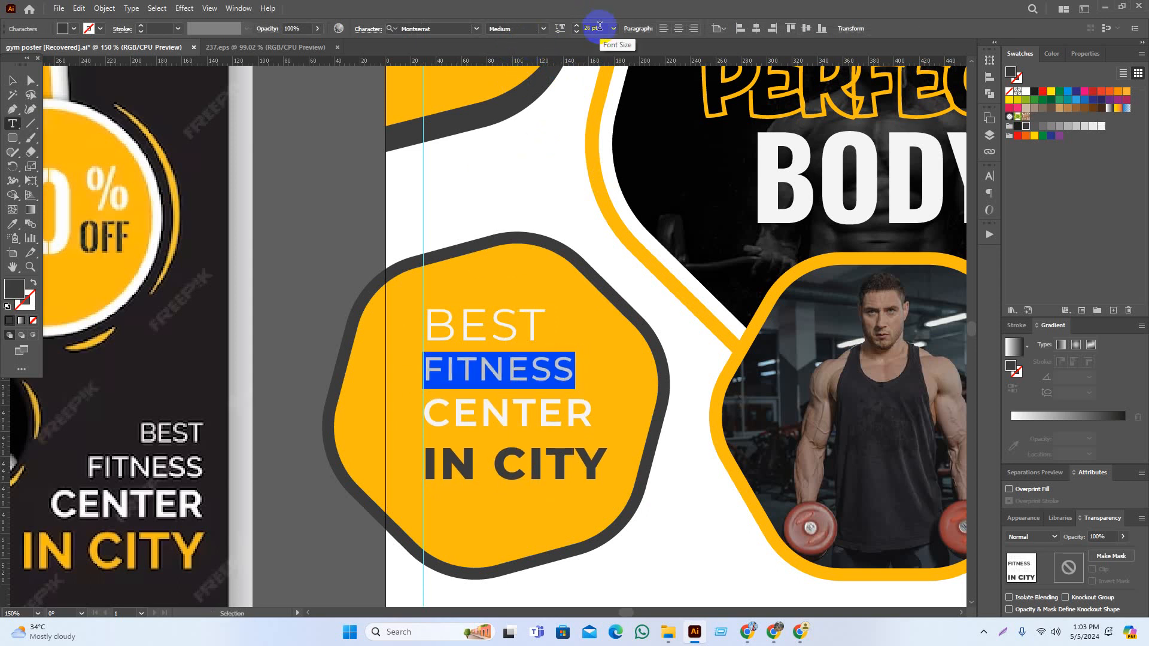
pyautogui.click(12, 80)
pyautogui.click(313, 260)
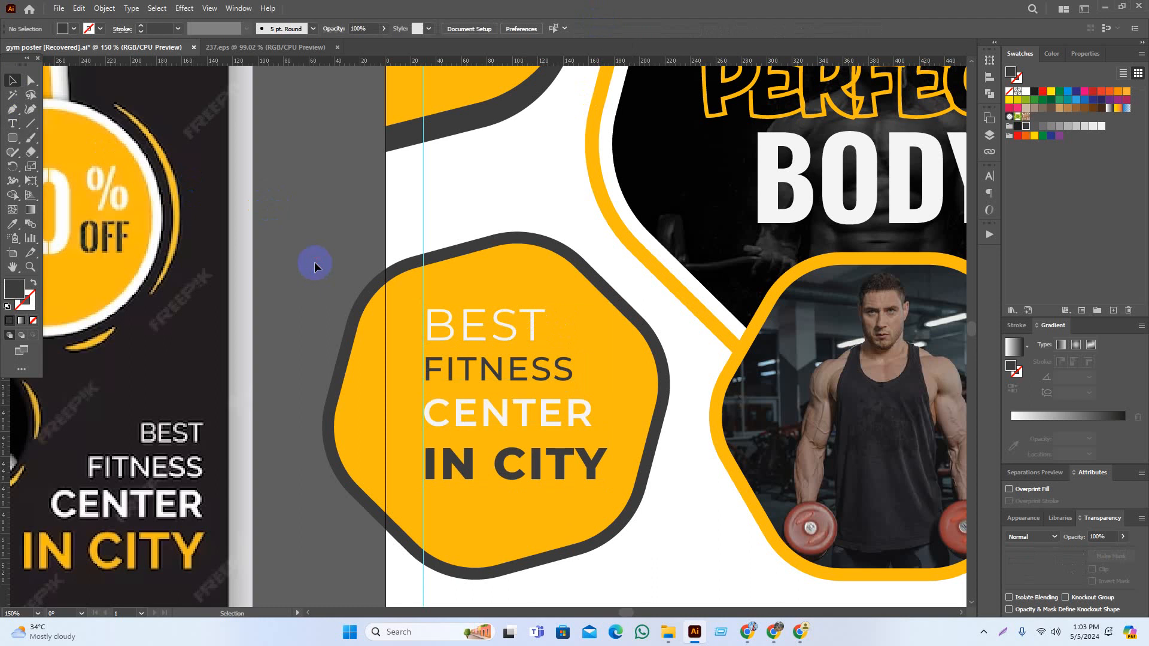
# Scale the whole four-line heading up slightly inside the yellow hexagon, bringing BEST to about 36.6 pt
pyautogui.moveTo(313, 259); pyautogui.dragTo(302, 249)
pyautogui.click(556, 472)
pyautogui.moveTo(593, 486); pyautogui.dragTo(596, 505)
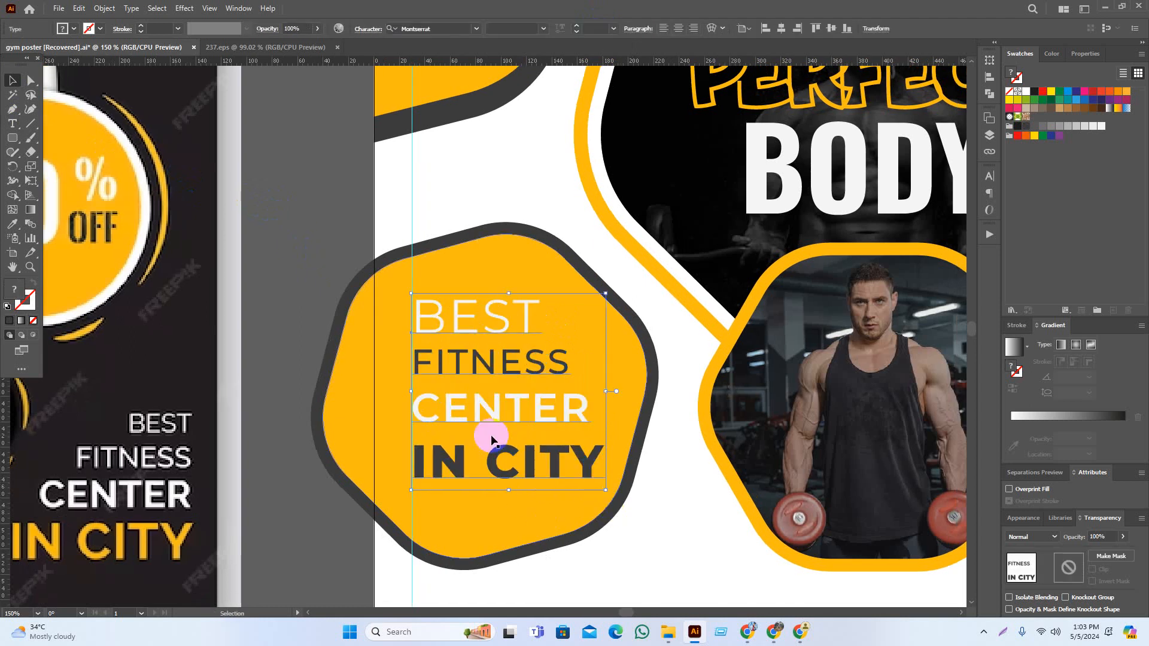
pyautogui.click(295, 246)
# Try the AlistaScript font on the BEST line of the heading
pyautogui.doubleClick(450, 305)
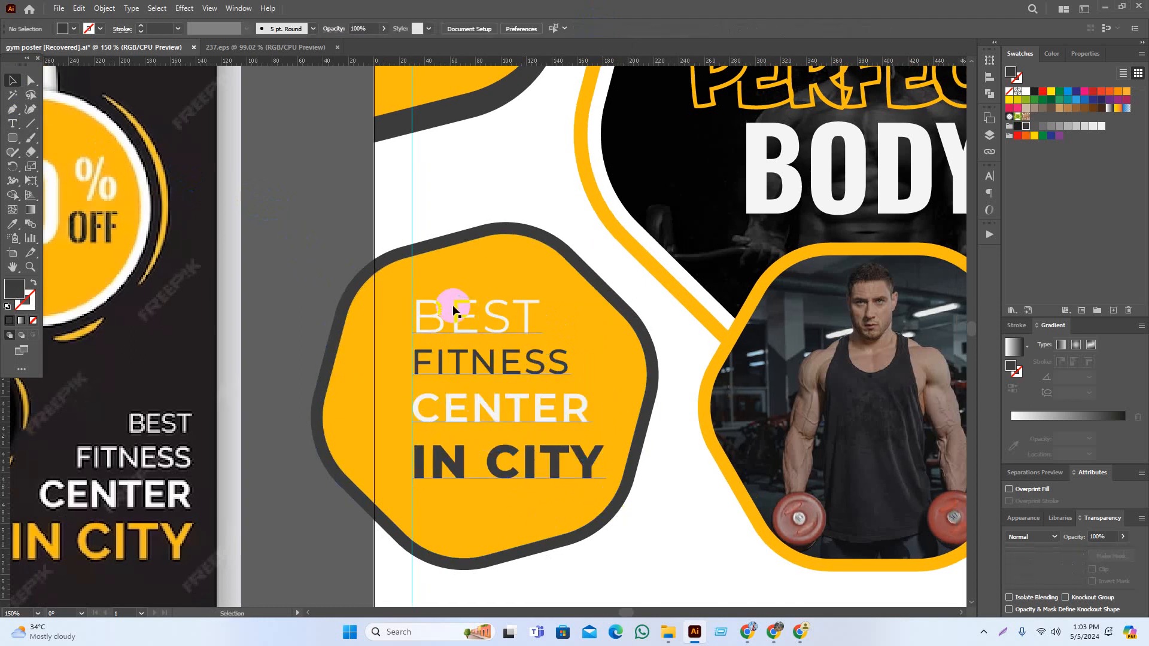
pyautogui.moveTo(541, 317); pyautogui.dragTo(413, 318)
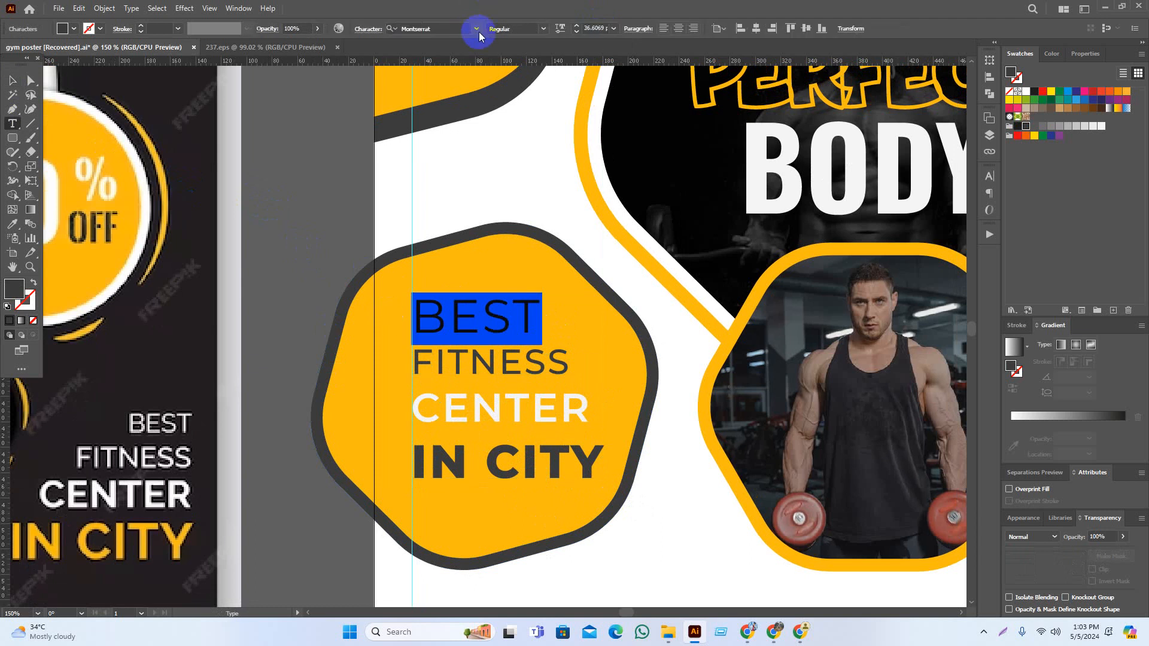
pyautogui.click(478, 30)
pyautogui.scroll(-2, 559, 269)
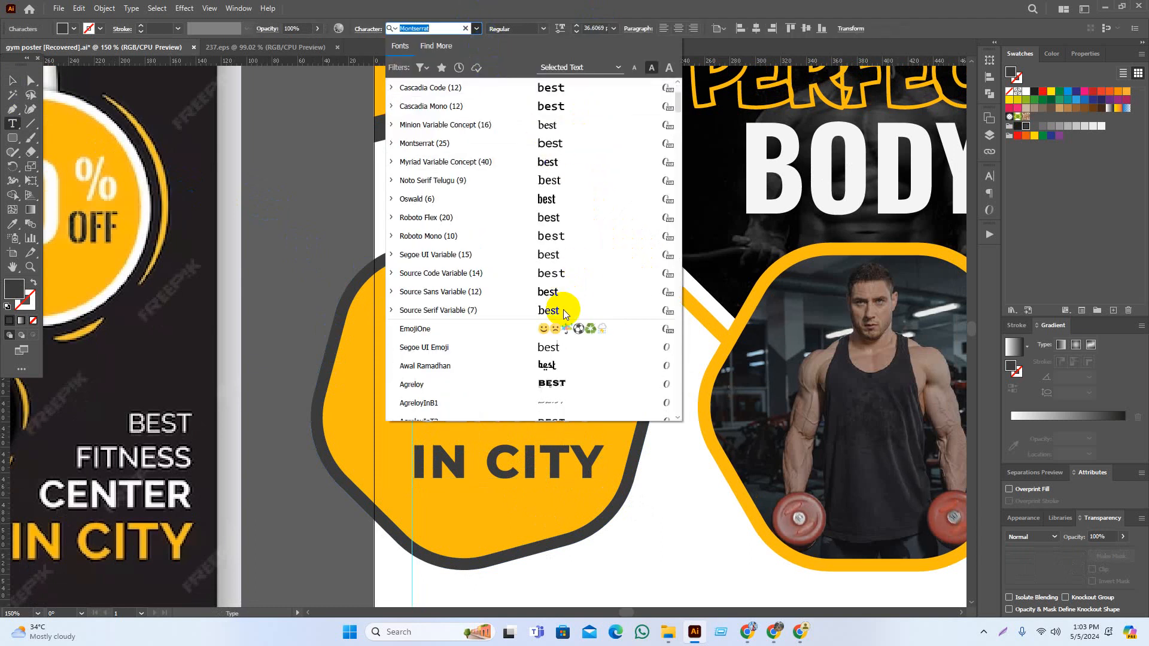
pyautogui.scroll(-2, 530, 290)
pyautogui.scroll(-1, 581, 348)
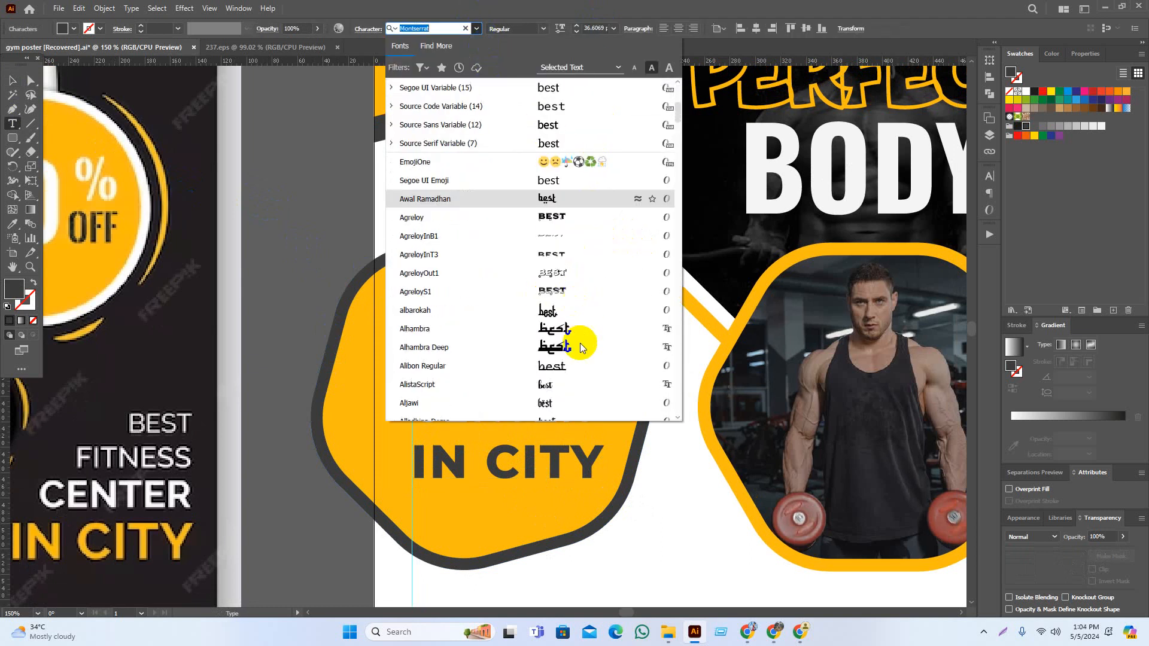
pyautogui.scroll(-1, 580, 347)
pyautogui.click(559, 329)
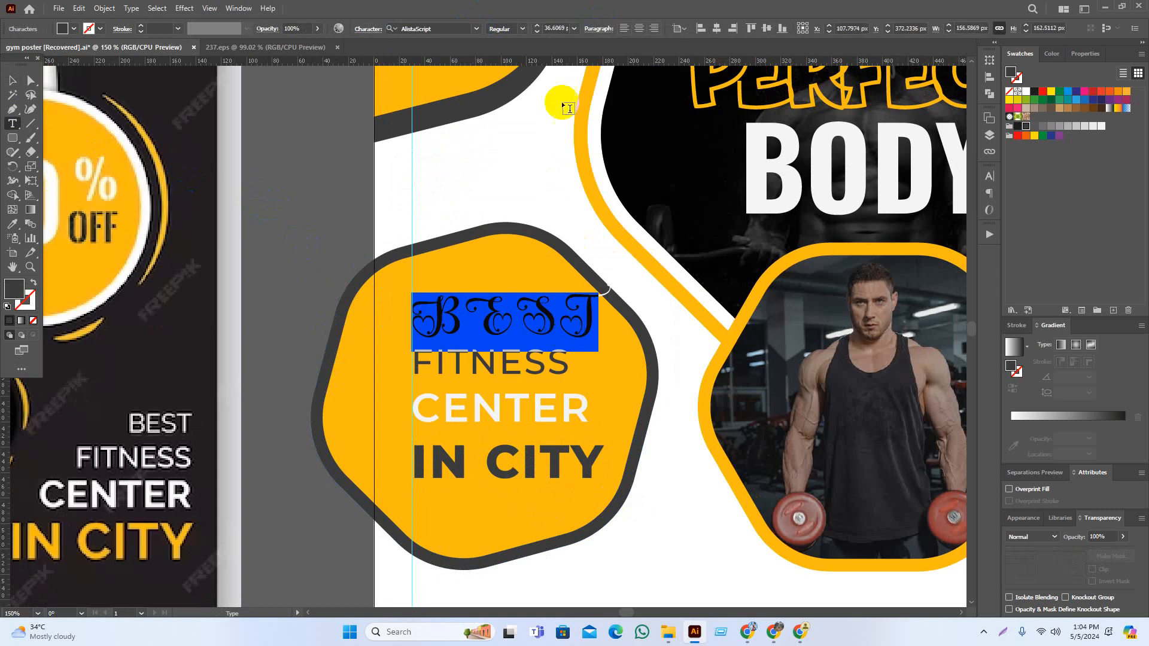
# Turn off All Caps for the heading's first line and capitalise only its first letter so it reads Best
pyautogui.click(991, 178)
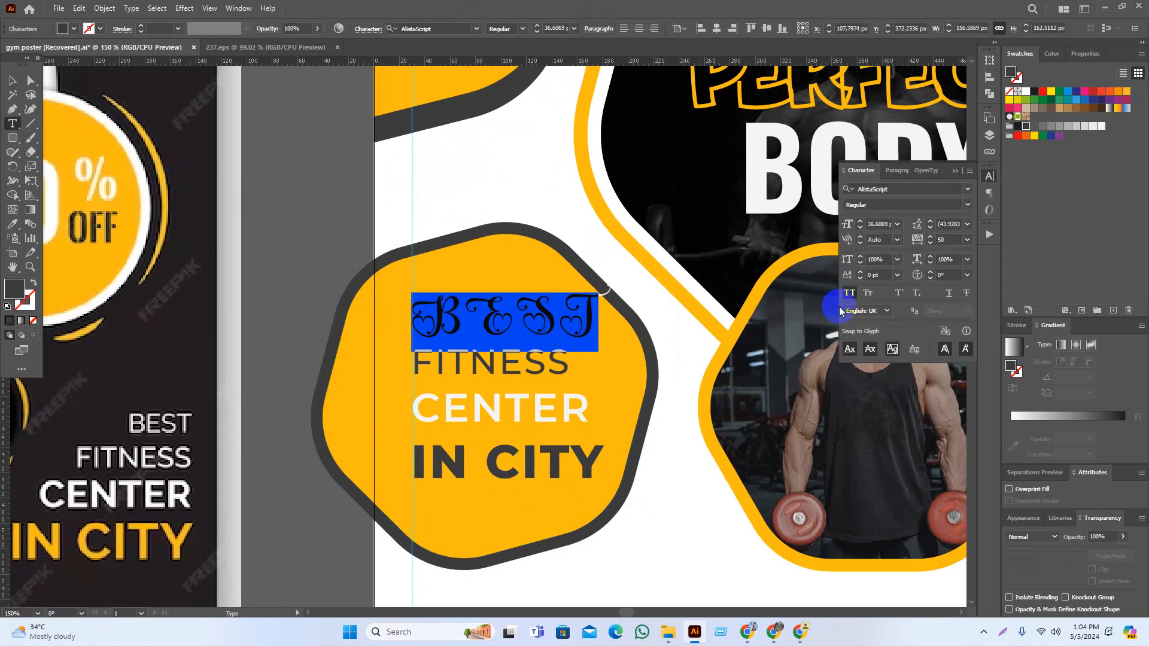
pyautogui.click(848, 293)
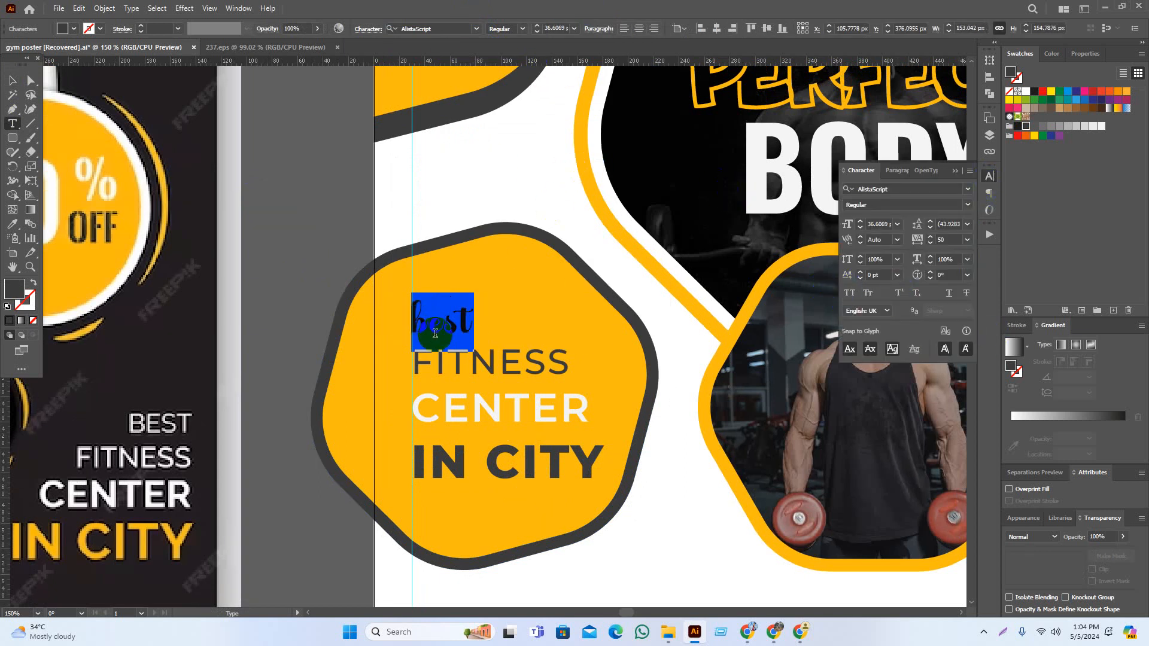
pyautogui.click(426, 326)
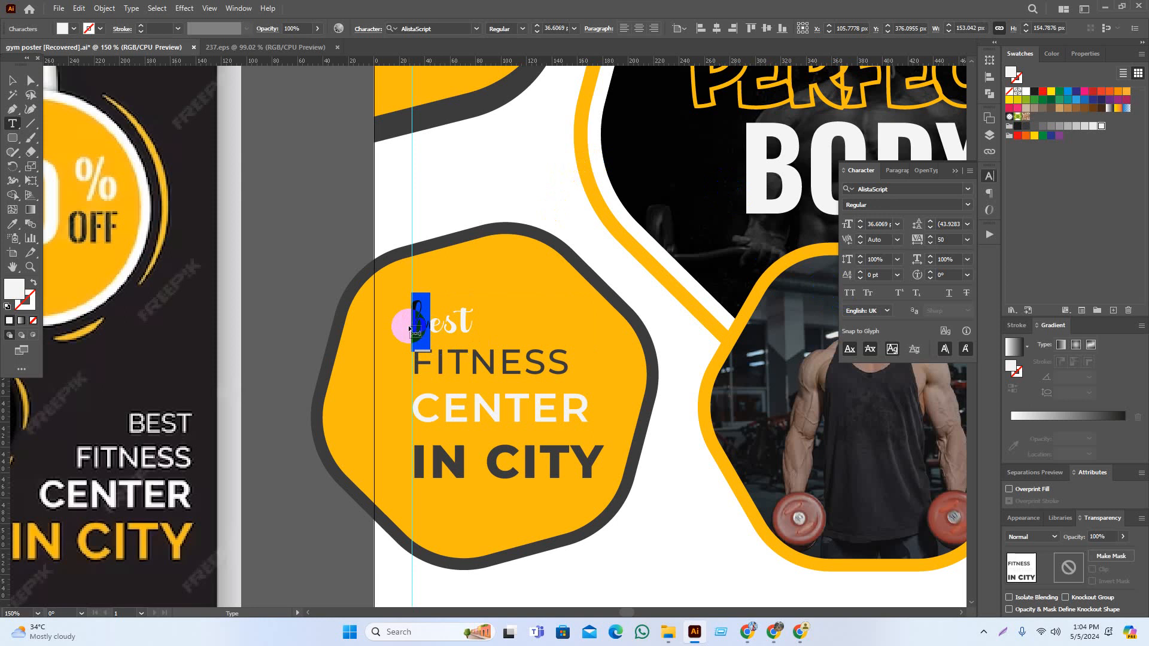
pyautogui.click(411, 328)
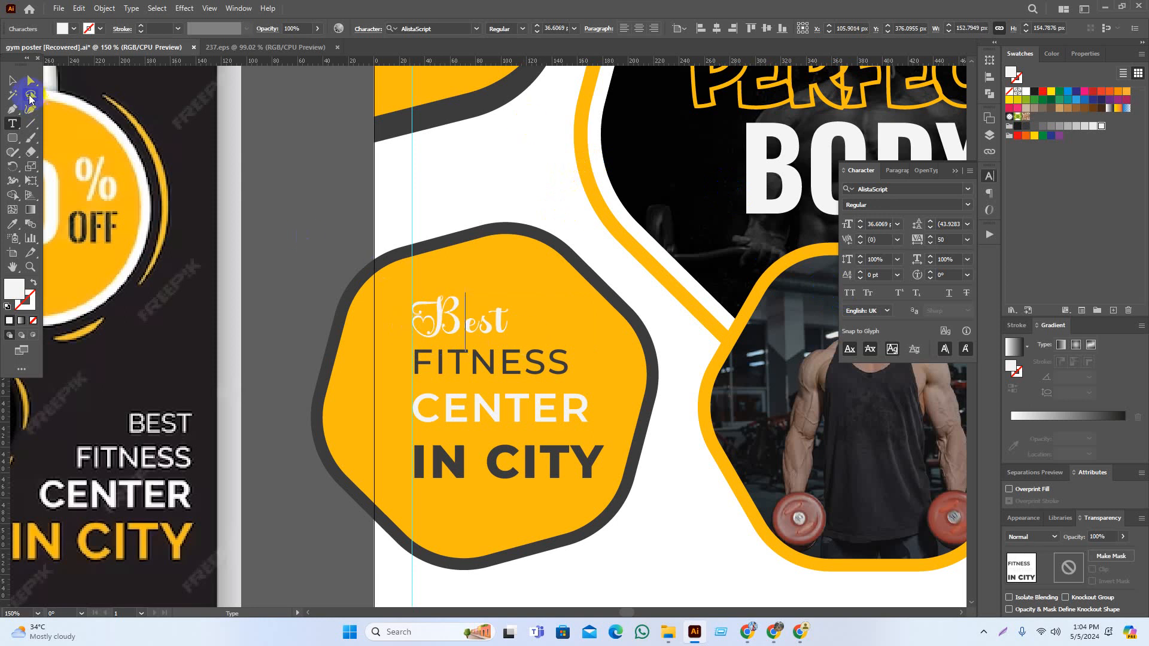
pyautogui.click(12, 80)
# Try the Balbaleo font on the word Best in the heading
pyautogui.press('t')
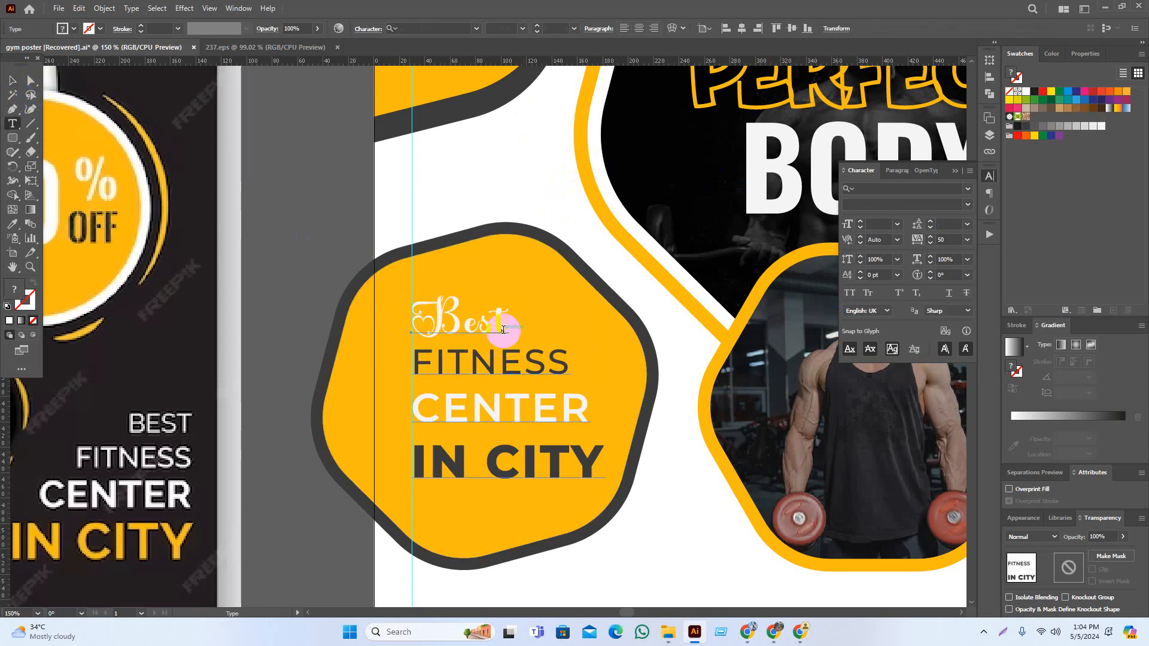
pyautogui.moveTo(503, 329); pyautogui.dragTo(525, 111)
pyautogui.click(476, 29)
pyautogui.scroll(-10, 542, 316)
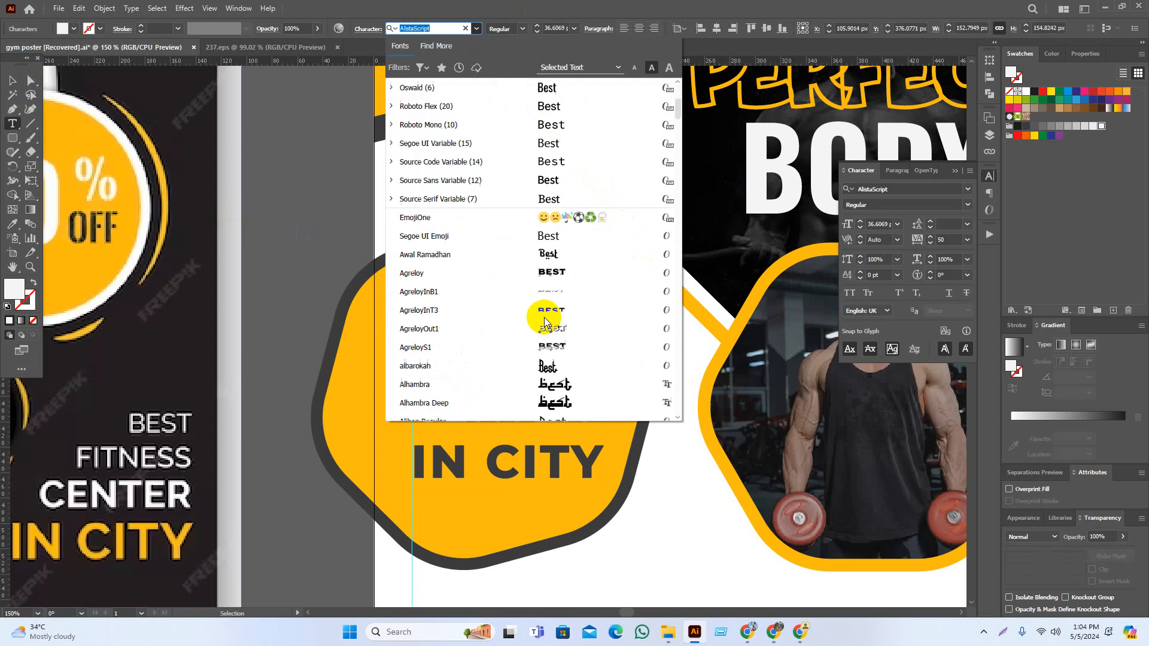
pyautogui.scroll(-4, 571, 314)
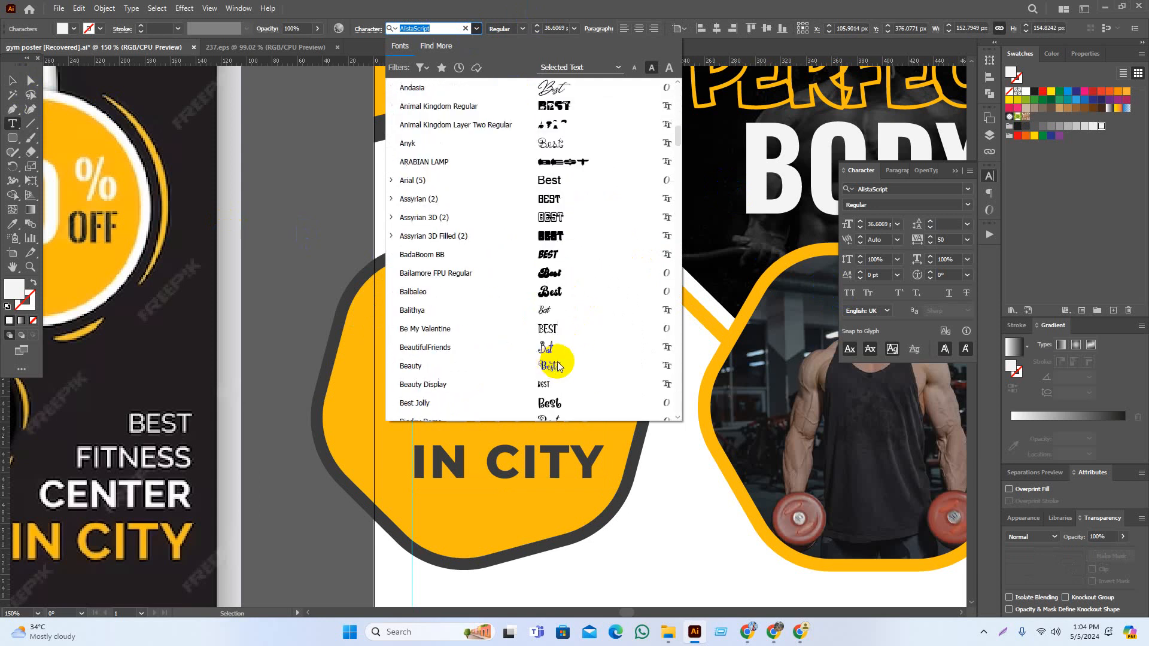
pyautogui.scroll(-2, 572, 360)
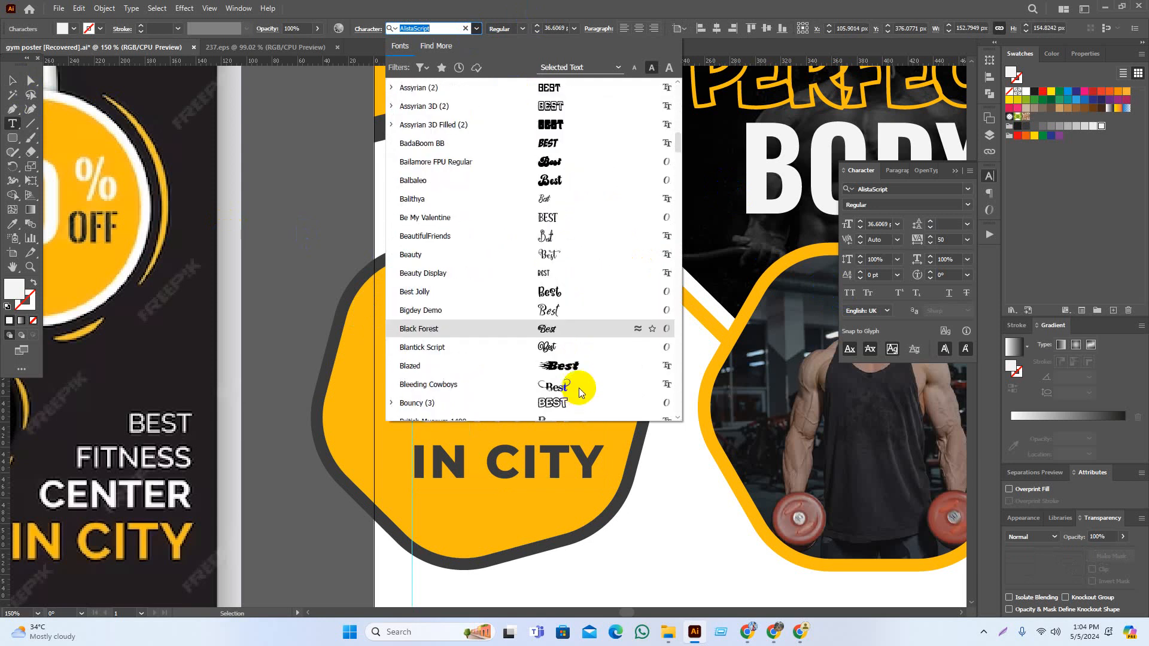
pyautogui.scroll(1, 587, 190)
pyautogui.click(552, 236)
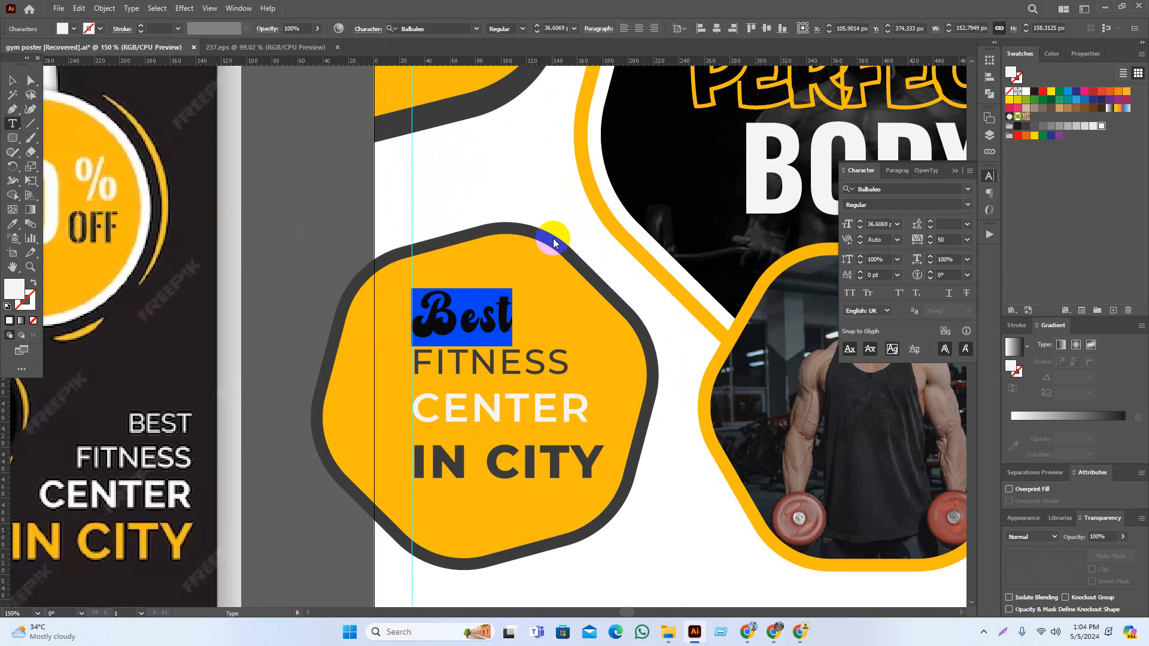
pyautogui.click(14, 92)
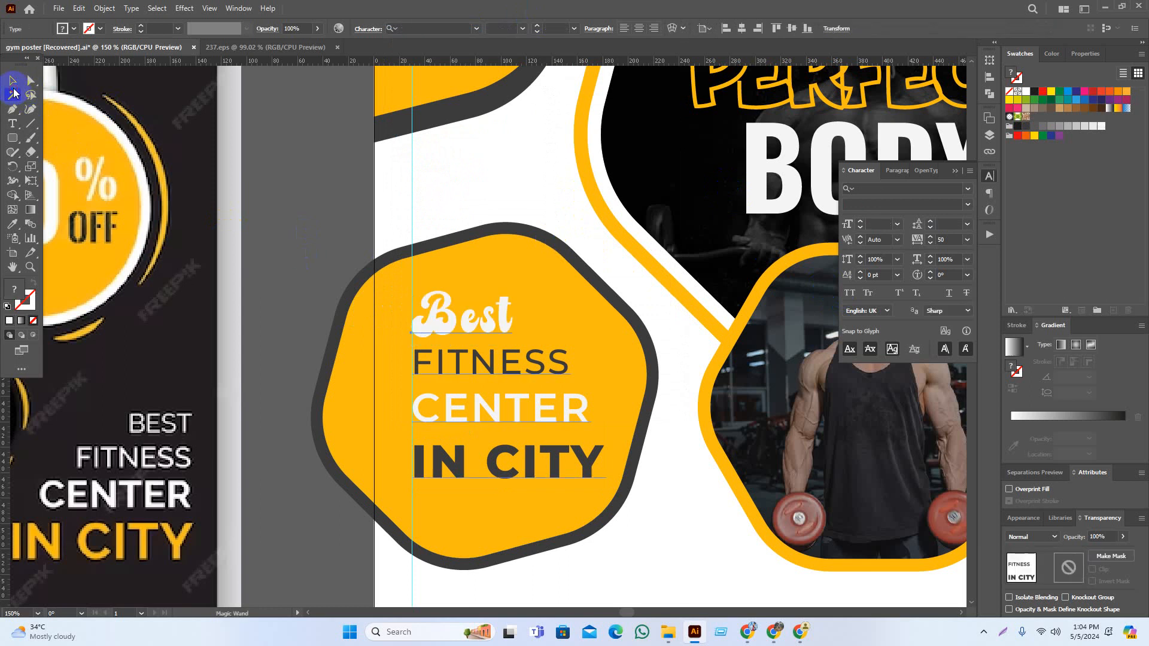
pyautogui.click(280, 247)
# Set the word Best in the Andasia font and deselect the heading
pyautogui.scroll(-1, 325, 380)
pyautogui.scroll(1, 321, 280)
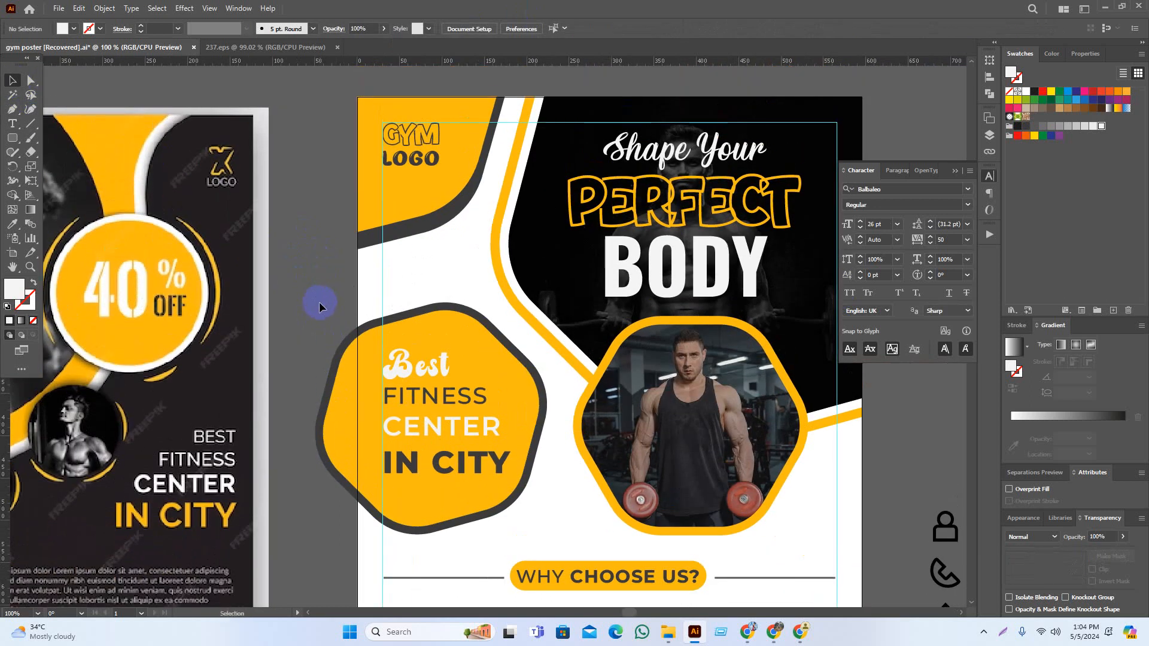
pyautogui.press('space')
pyautogui.moveTo(308, 282); pyautogui.dragTo(387, 339)
pyautogui.press('space')
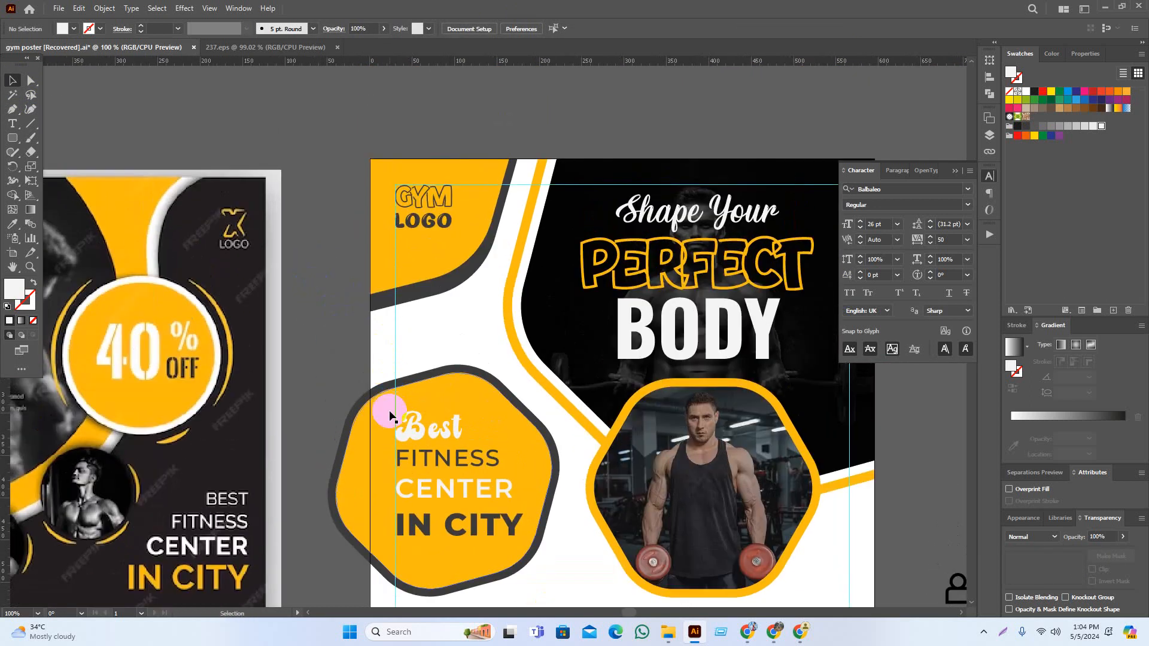
pyautogui.scroll(1, 414, 296)
pyautogui.press('t')
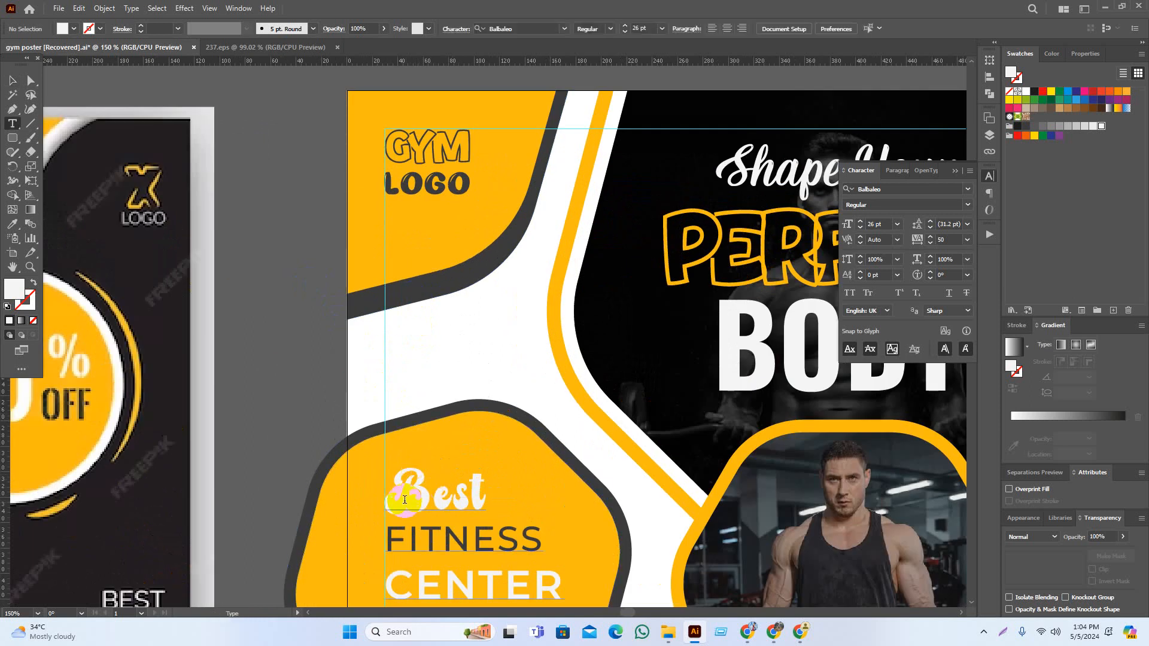
pyautogui.moveTo(389, 495); pyautogui.dragTo(526, 441)
pyautogui.click(449, 28)
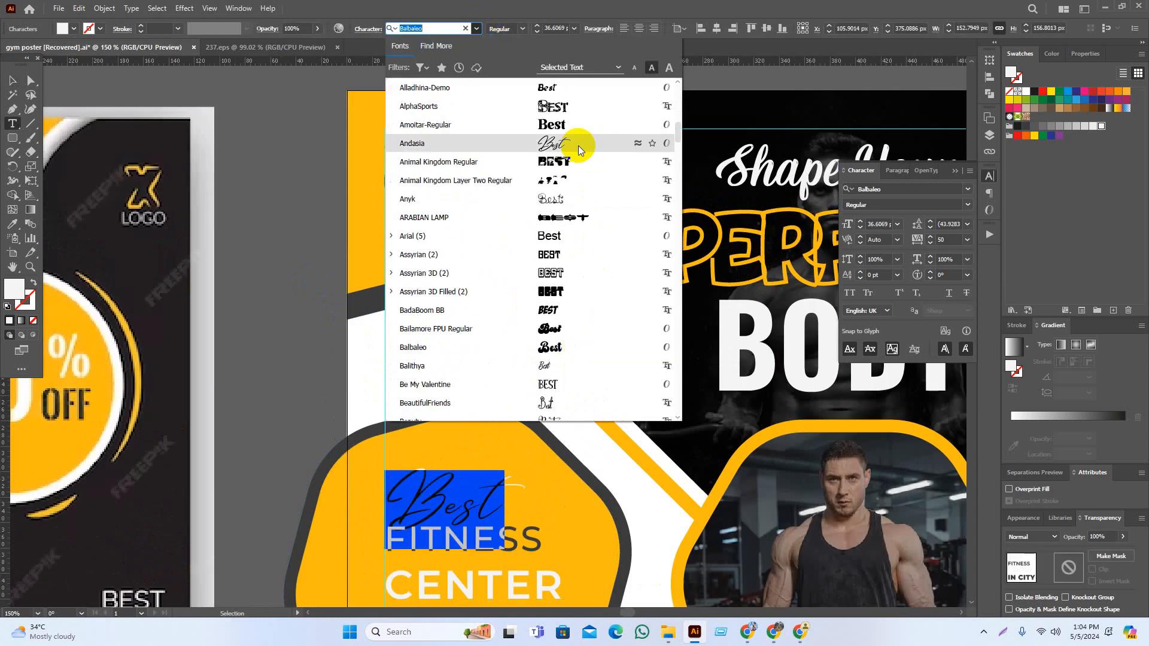
pyautogui.click(579, 144)
pyautogui.click(290, 269)
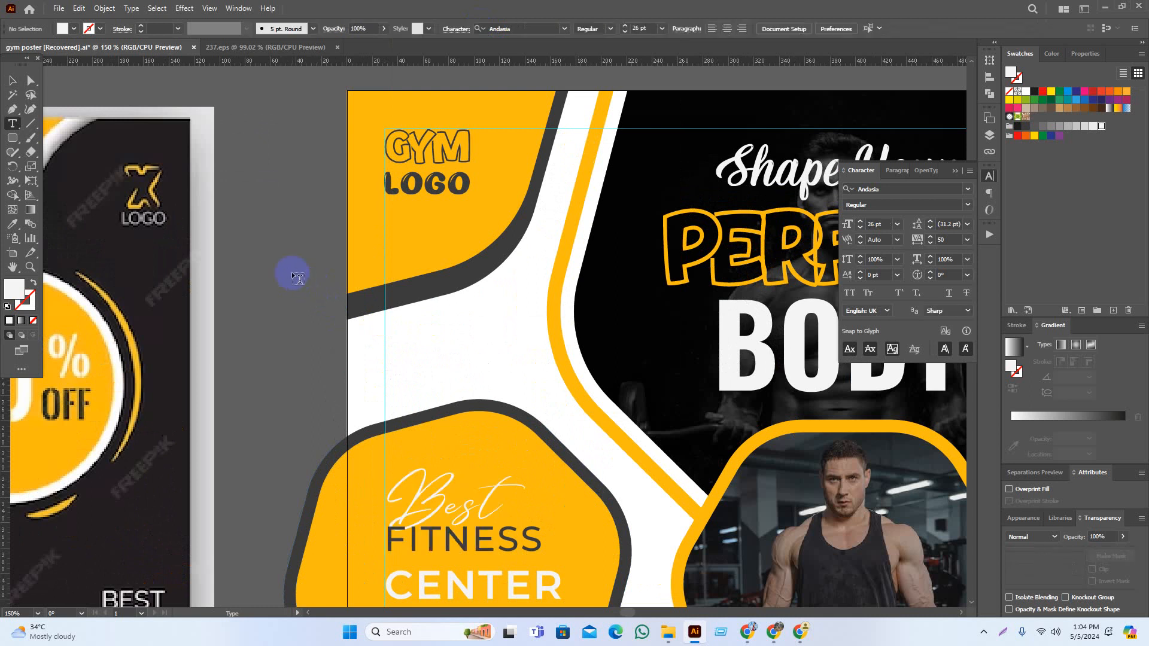
pyautogui.click(31, 82)
pyautogui.scroll(-5, 293, 240)
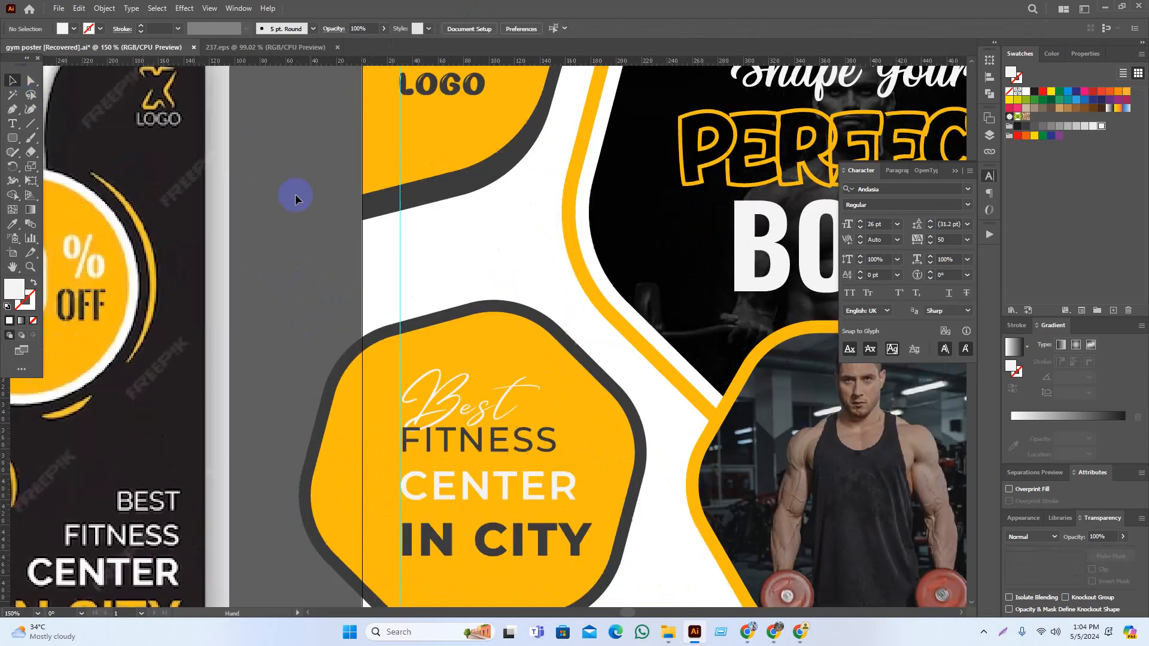
# Set the tracking of the whole Best FITNESS CENTER IN CITY heading to 0 and enlarge the heading slightly
pyautogui.scroll(-4, 294, 206)
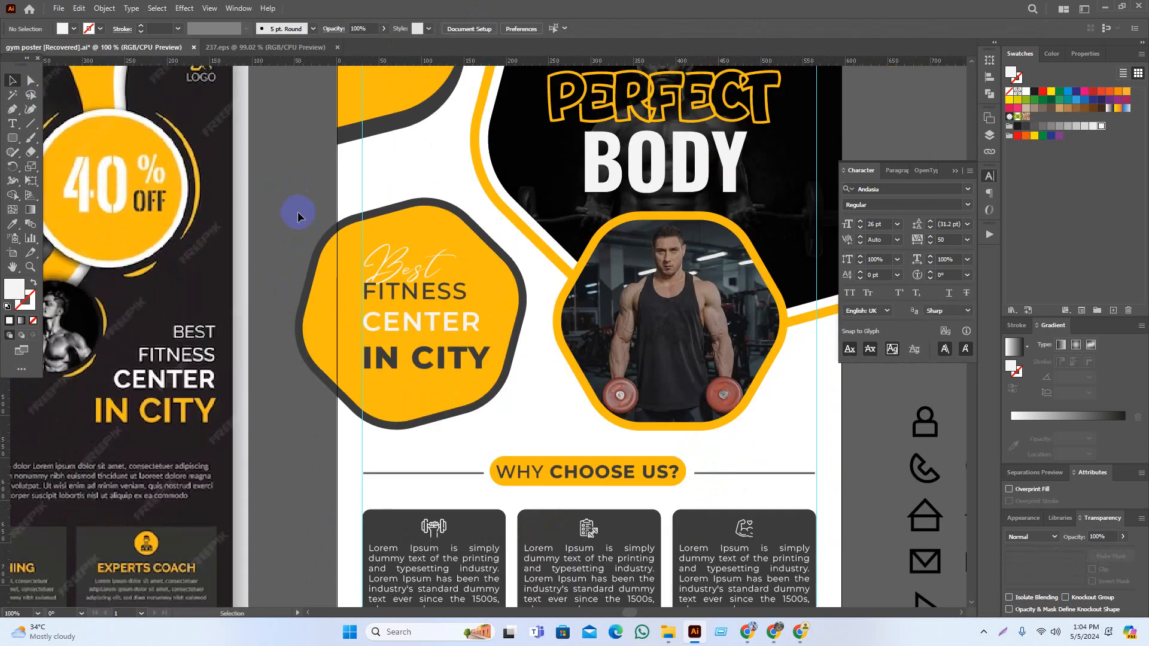
pyautogui.scroll(-1, 416, 314)
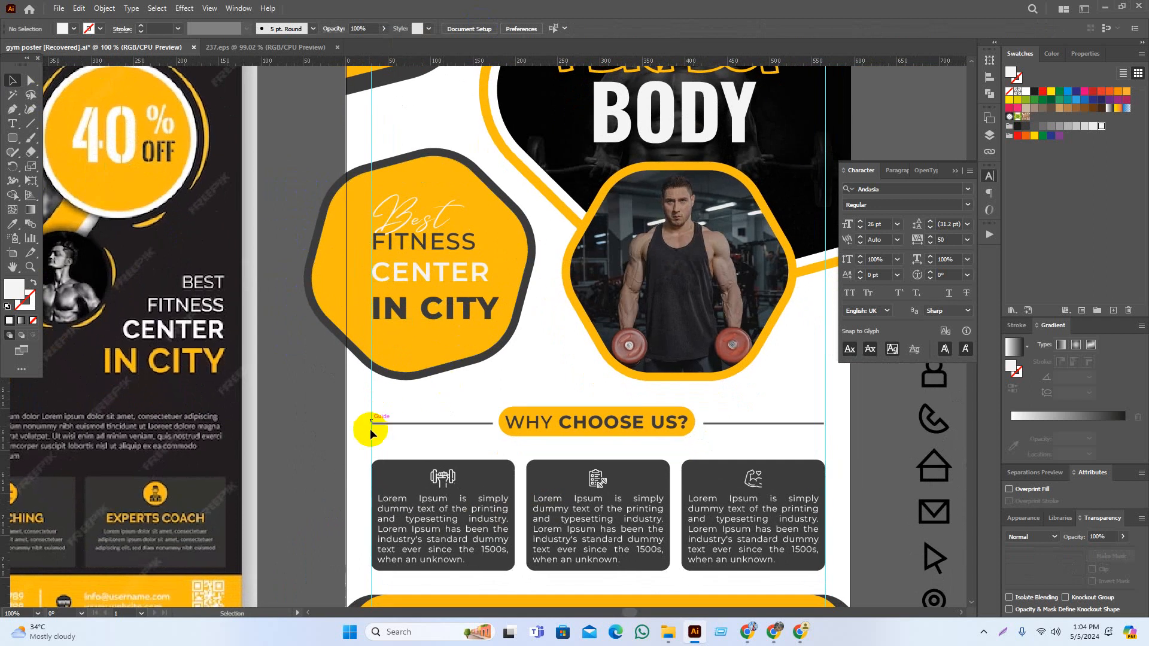
pyautogui.click(488, 318)
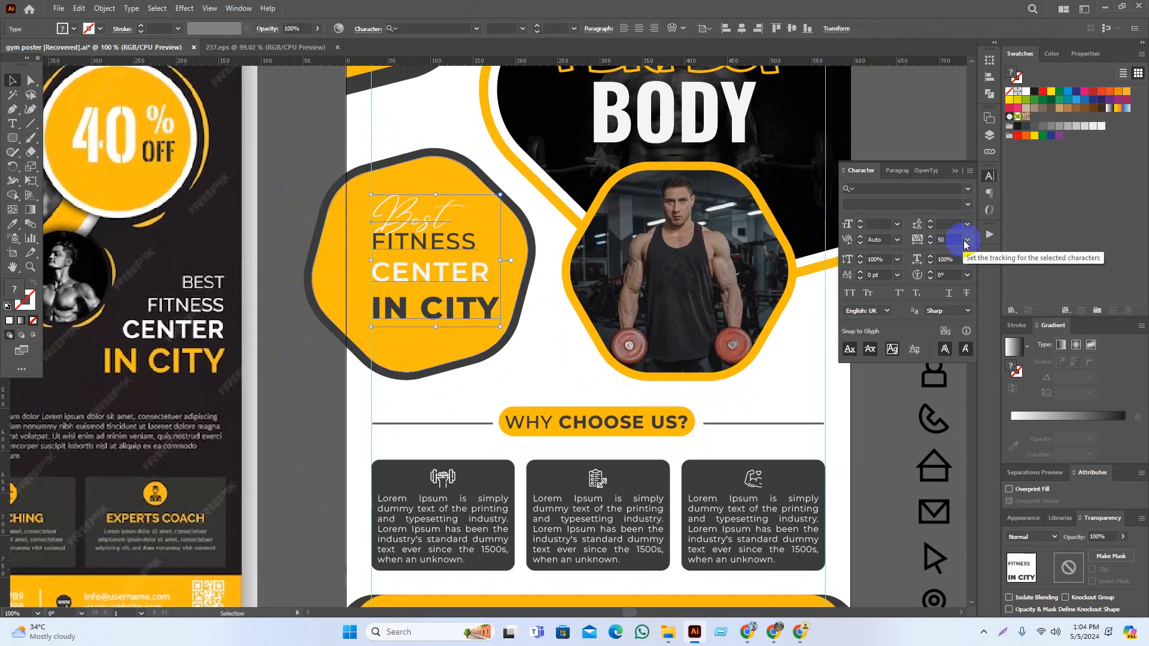
pyautogui.click(966, 245)
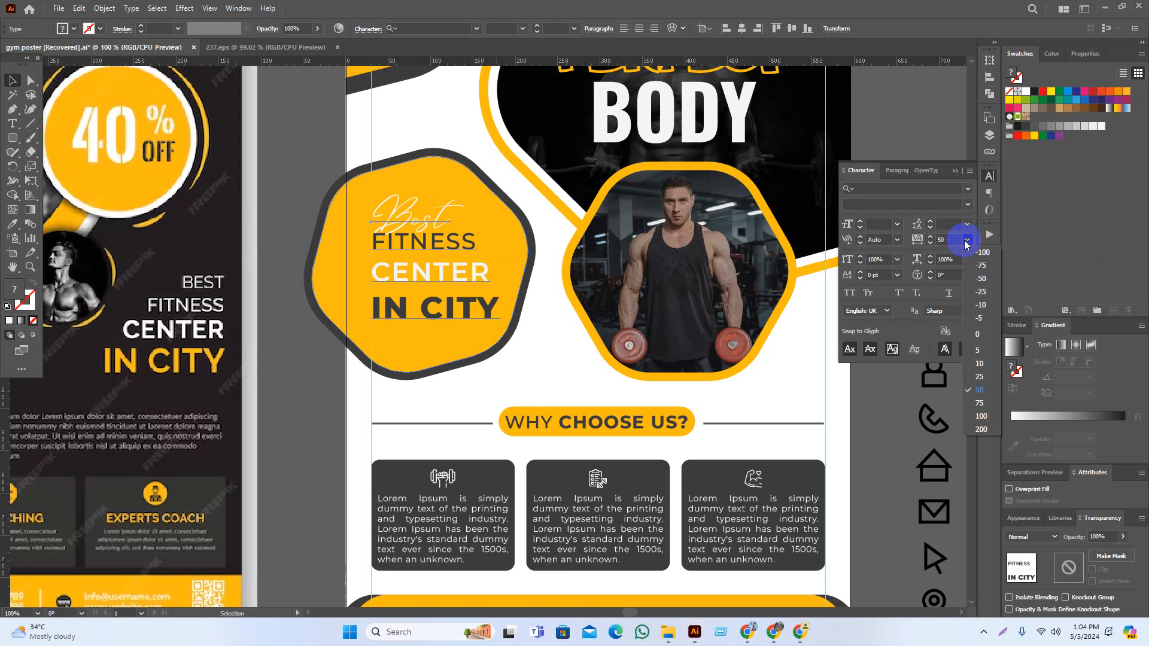
pyautogui.click(964, 330)
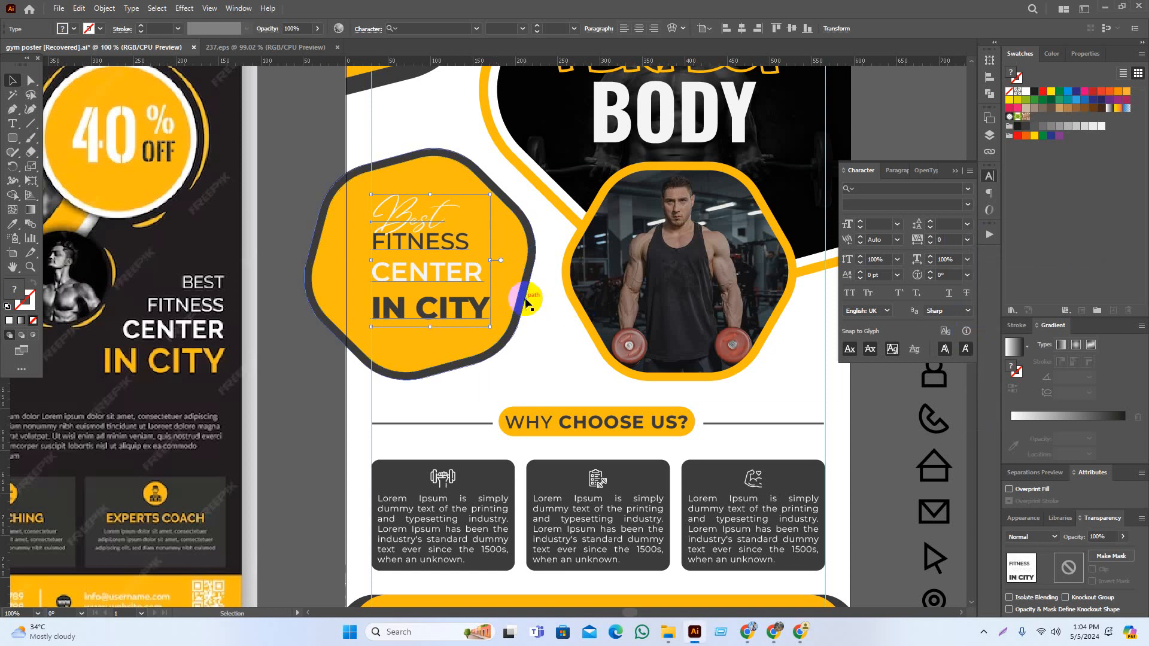
pyautogui.moveTo(492, 262); pyautogui.dragTo(503, 265)
pyautogui.click(313, 409)
# Review the whole poster layout beside the reference flyer design
pyautogui.moveTo(314, 401); pyautogui.dragTo(312, 395)
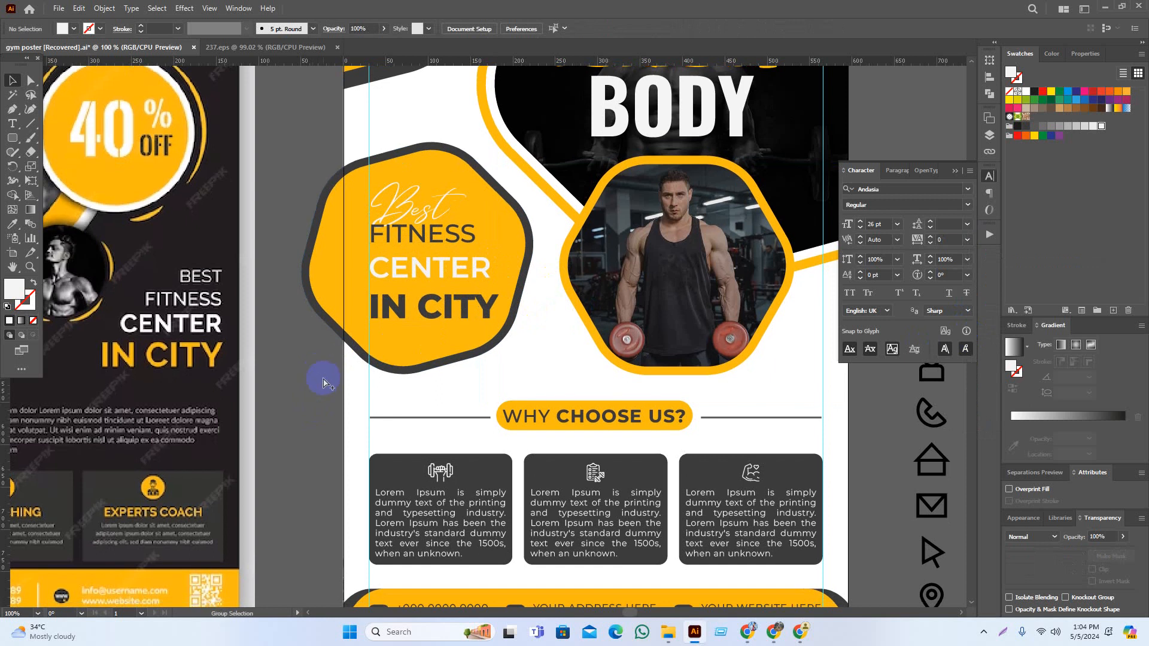
pyautogui.scroll(-1, 323, 383)
pyautogui.moveTo(341, 322); pyautogui.dragTo(337, 337)
pyautogui.click(305, 410)
pyautogui.moveTo(306, 410); pyautogui.dragTo(307, 415)
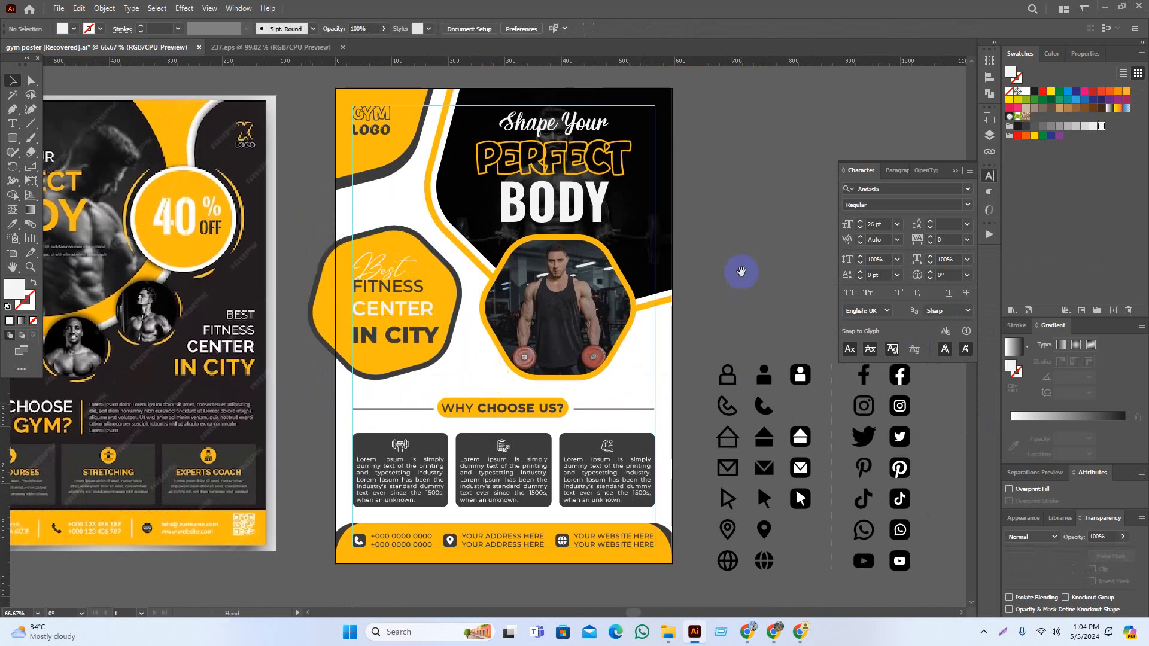
pyautogui.moveTo(742, 271); pyautogui.dragTo(796, 294)
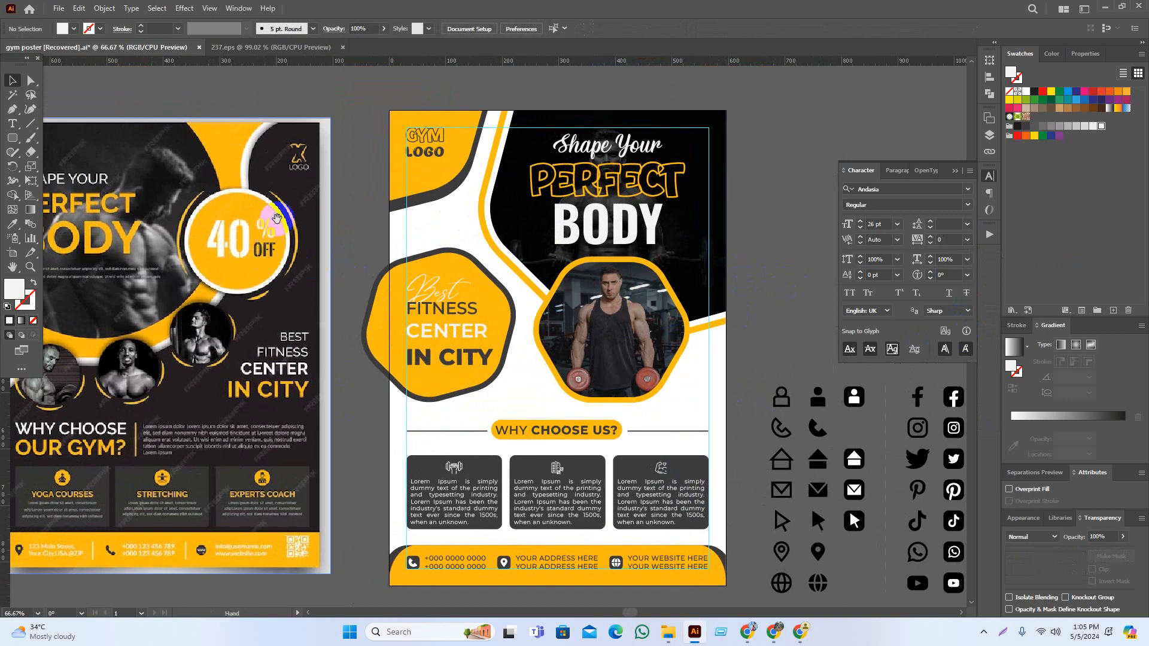
pyautogui.moveTo(291, 239); pyautogui.dragTo(311, 255)
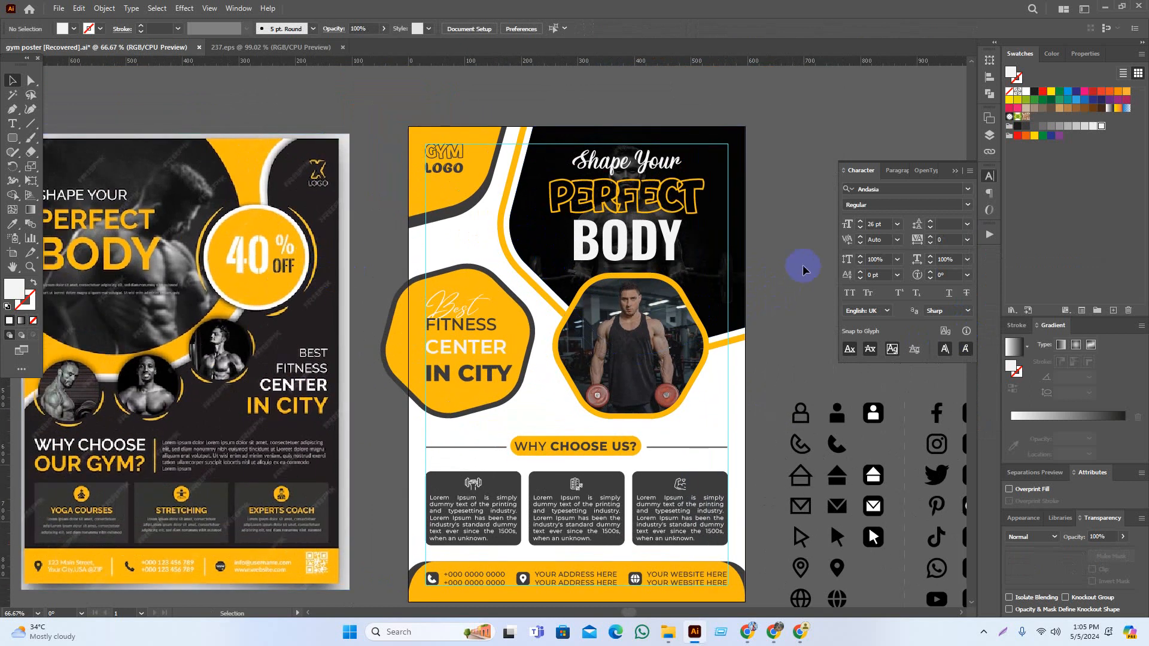
pyautogui.moveTo(797, 315); pyautogui.dragTo(787, 293)
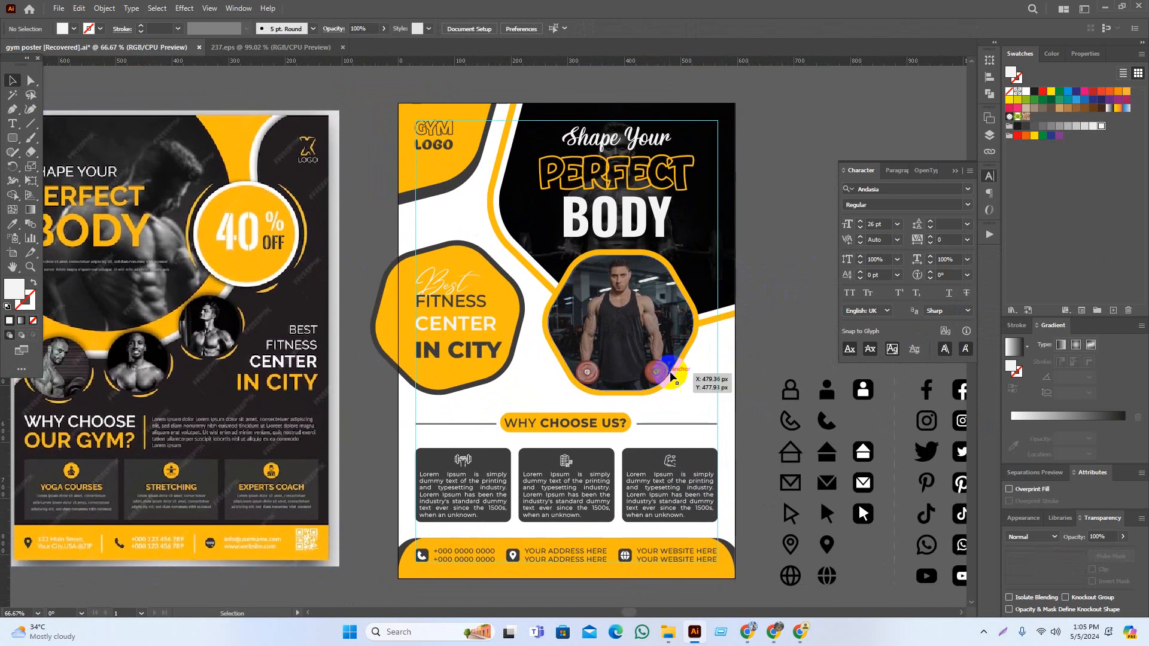
# Draw a circle about 109 px wide with the Ellipse tool over the lower-right corner of the man's hexagonal photo frame
pyautogui.click(13, 141)
pyautogui.hscroll(3, 549, 372)
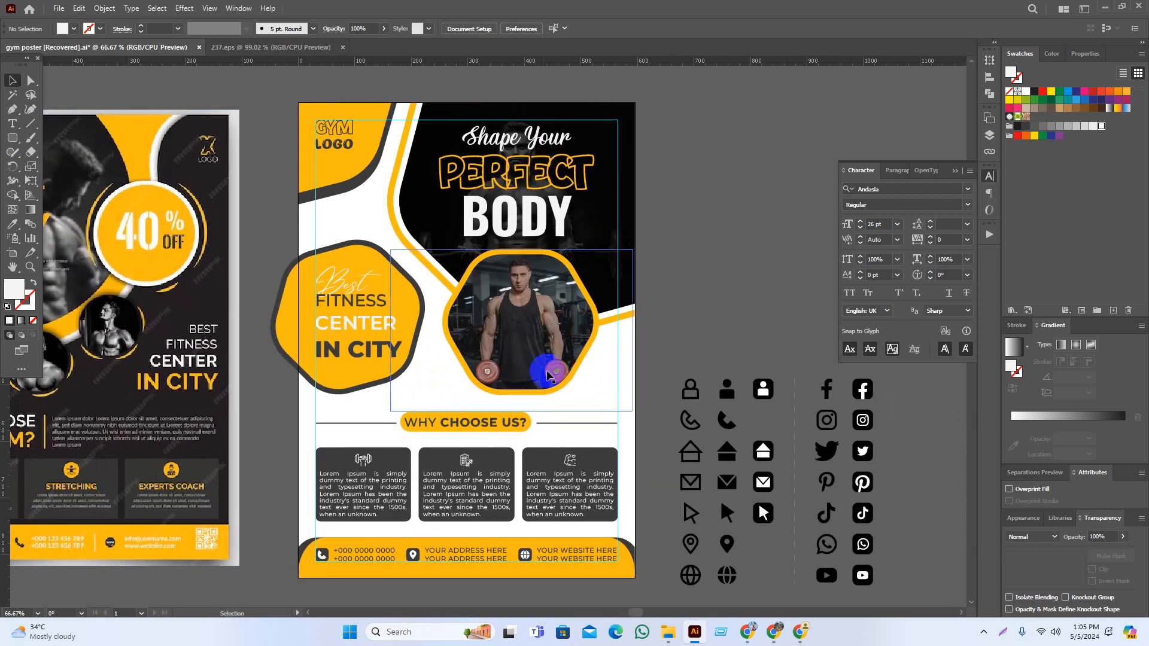
pyautogui.scroll(1, 571, 363)
pyautogui.moveTo(16, 145); pyautogui.dragTo(84, 163)
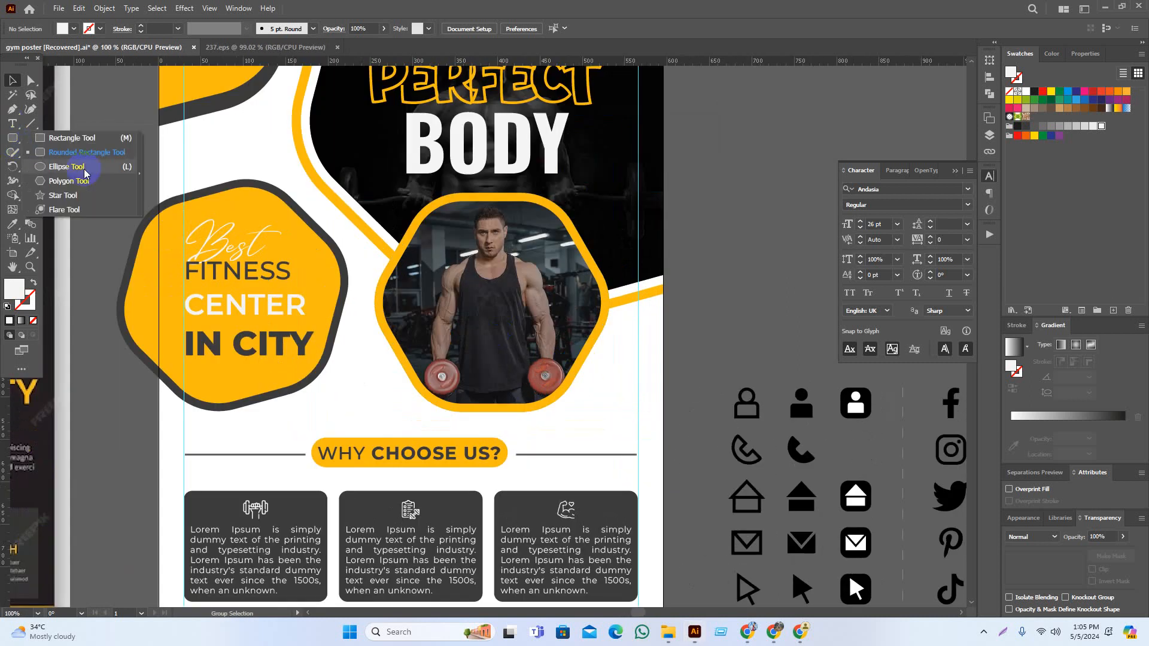
pyautogui.click(85, 163)
pyautogui.scroll(1, 577, 397)
pyautogui.moveTo(559, 372)
pyautogui.mouseDown()
pyautogui.moveTo(588, 419)
pyautogui.moveTo(629, 441)
pyautogui.mouseUp()
pyautogui.hscroll(-2, 778, 305)
pyautogui.scroll(1, 778, 305)
# Fill the circle on the photo frame with the yellow sampled from the curved stripe
pyautogui.press('i')
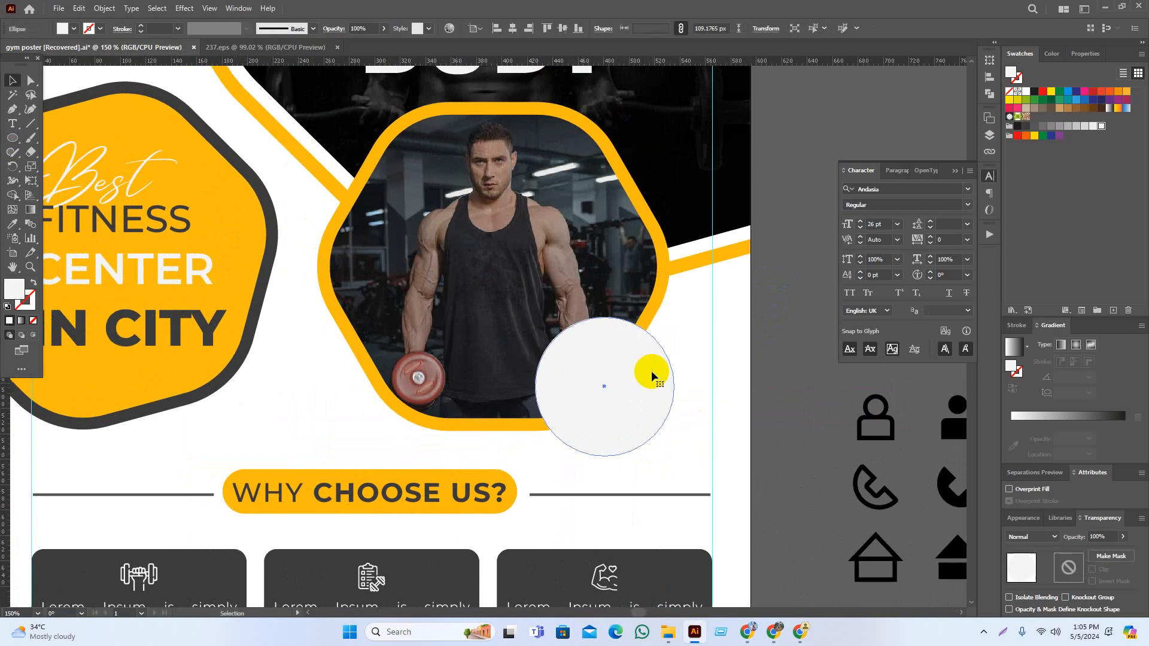
pyautogui.click(724, 252)
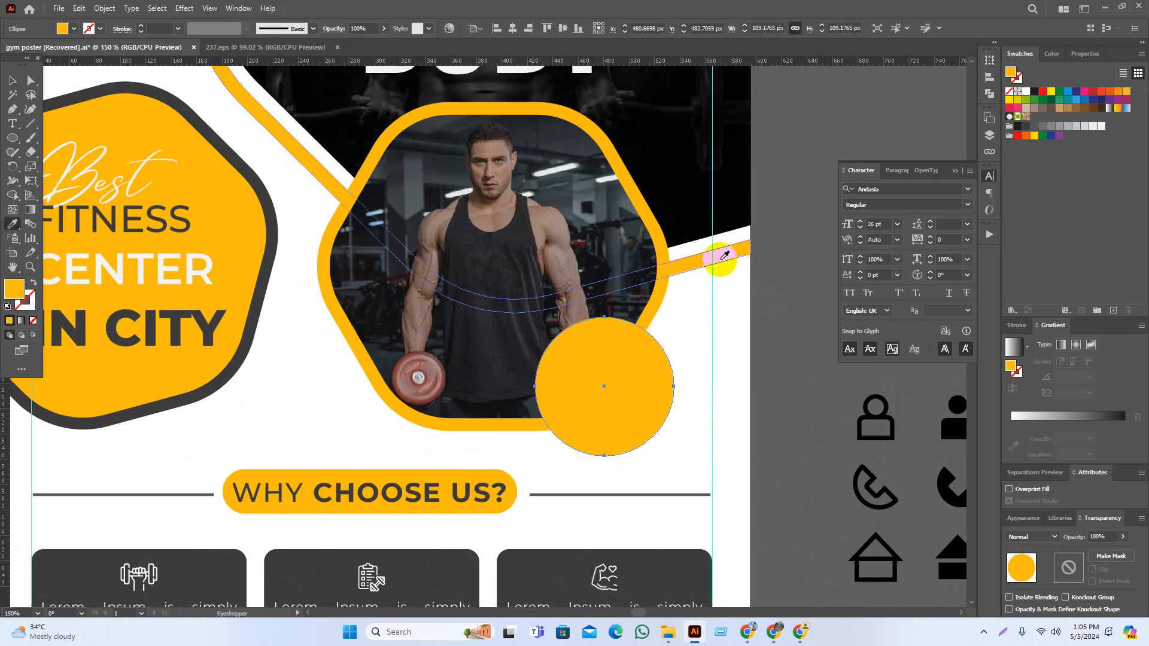
pyautogui.press('v')
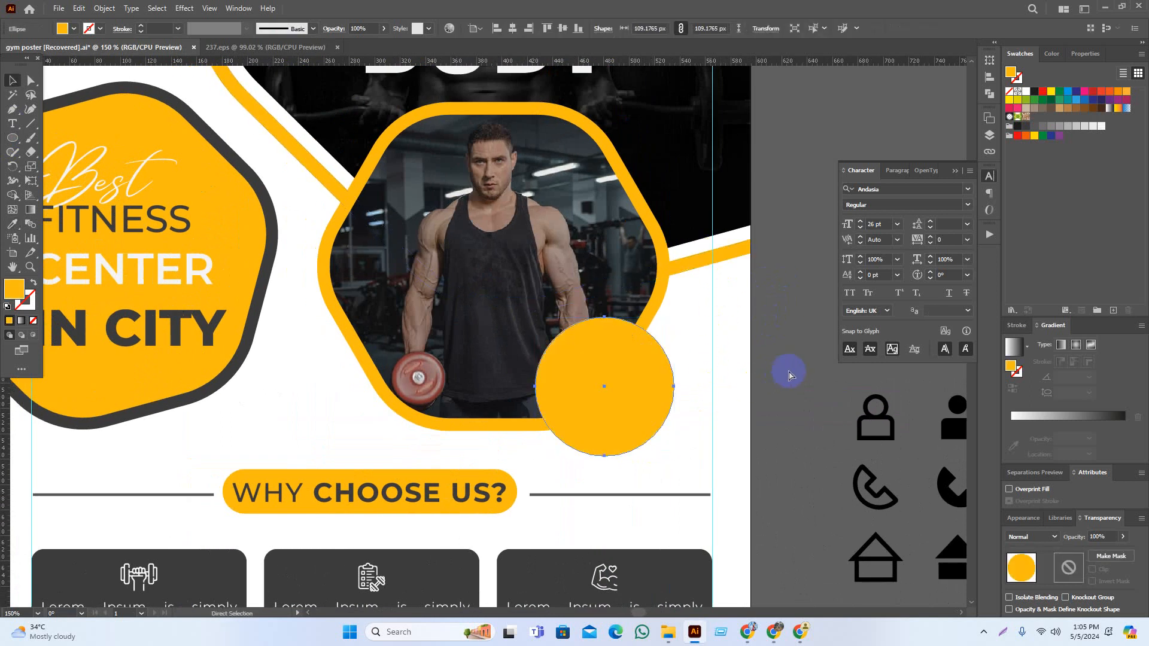
# Add a concentric copy of the yellow circle about 98 px wide, filled with the dark grey sampled from the feature boxes
pyautogui.moveTo(674, 386); pyautogui.dragTo(668, 385)
pyautogui.press('i')
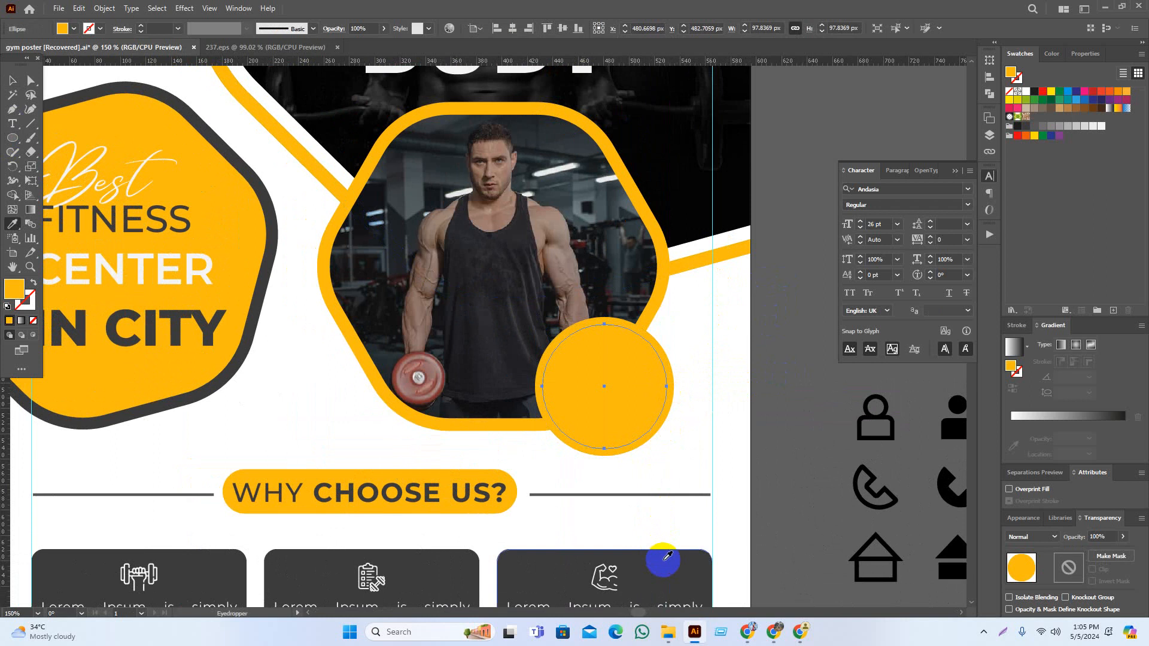
pyautogui.click(662, 557)
pyautogui.press('v')
pyautogui.click(771, 429)
pyautogui.scroll(-1, 796, 377)
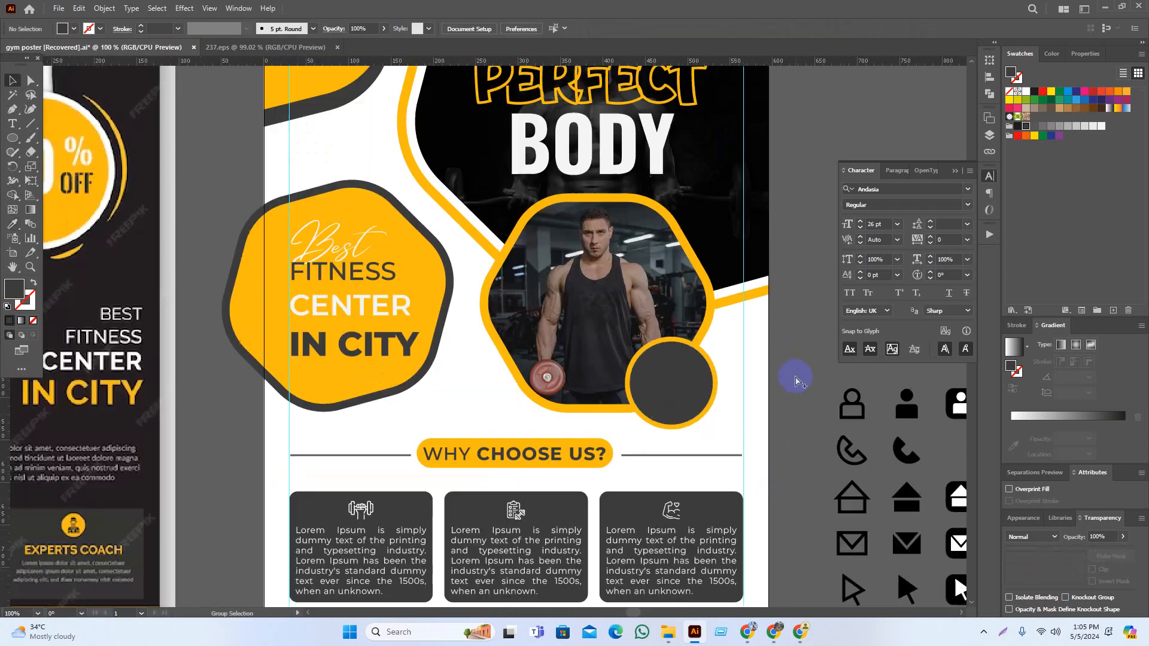
pyautogui.moveTo(796, 364); pyautogui.dragTo(793, 376)
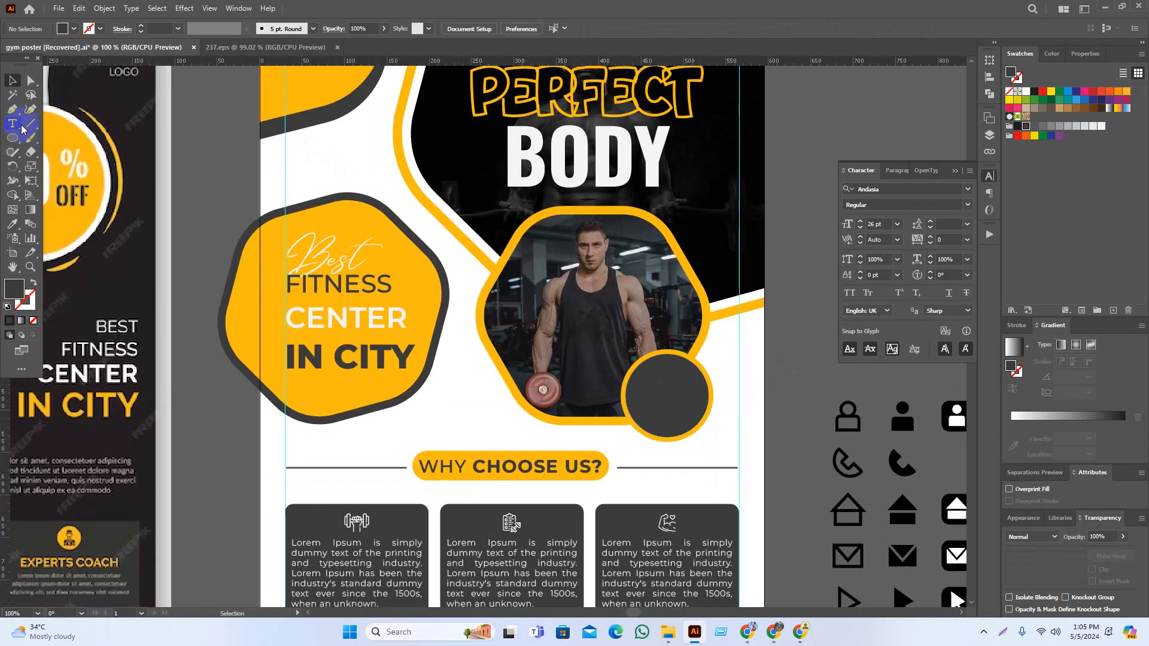
# Add the text 50% discount on two lines and place it on the dark circle
pyautogui.press('t')
pyautogui.click(196, 235)
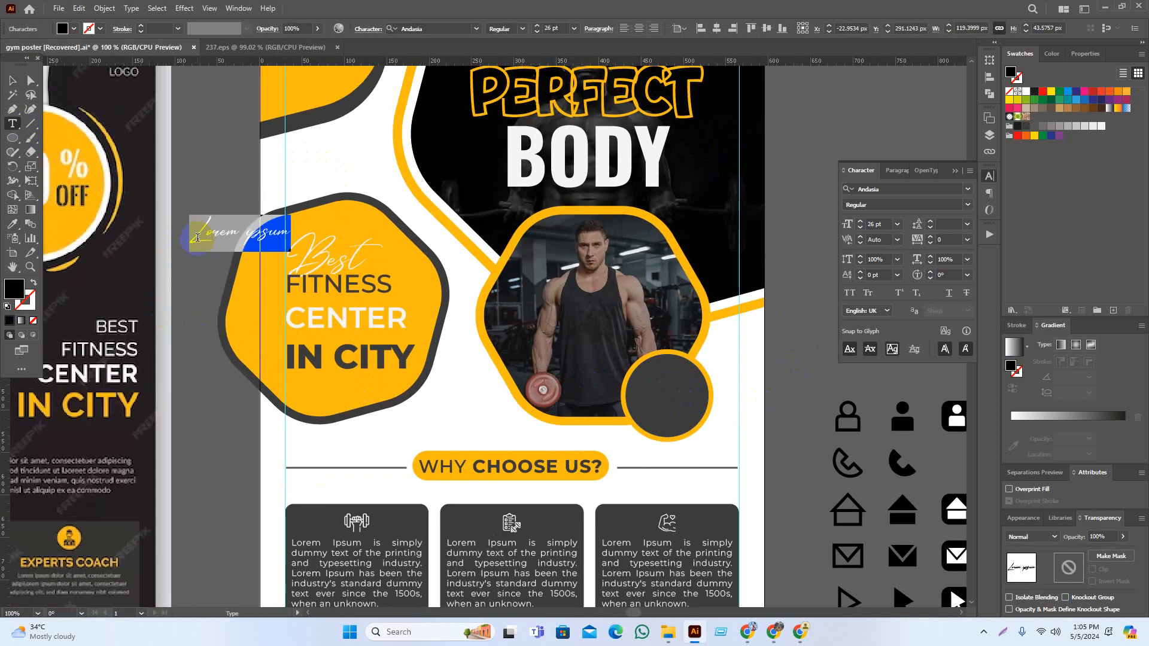
pyautogui.write('50')
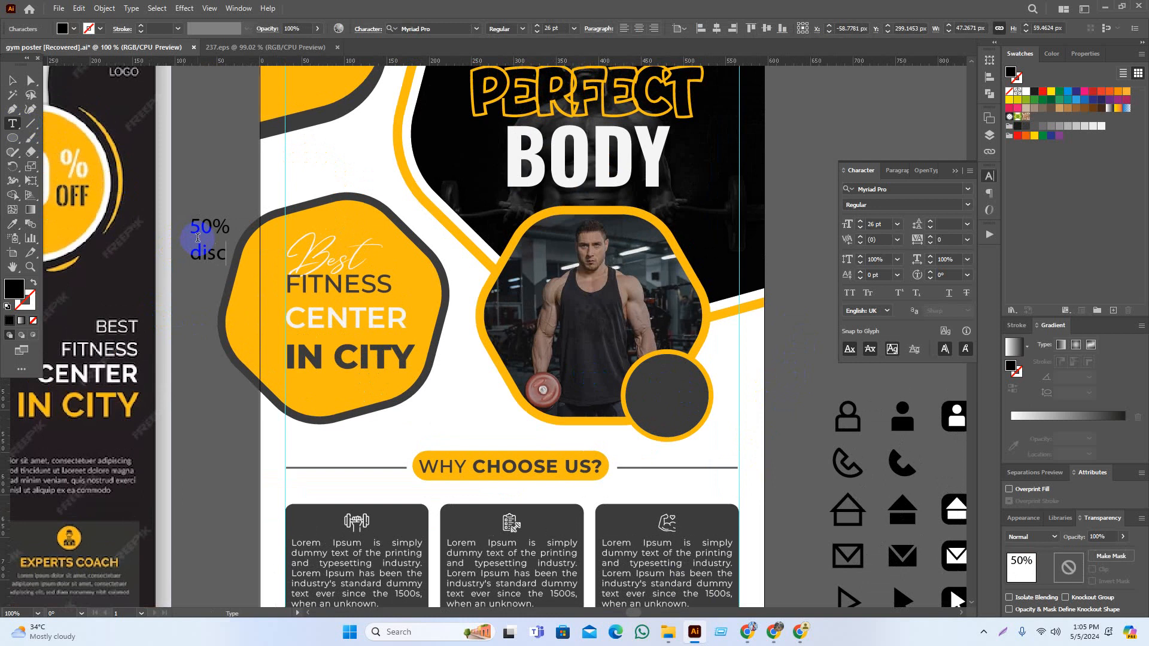
pyautogui.click(11, 82)
pyautogui.moveTo(230, 263); pyautogui.dragTo(695, 410)
pyautogui.scroll(3, 679, 406)
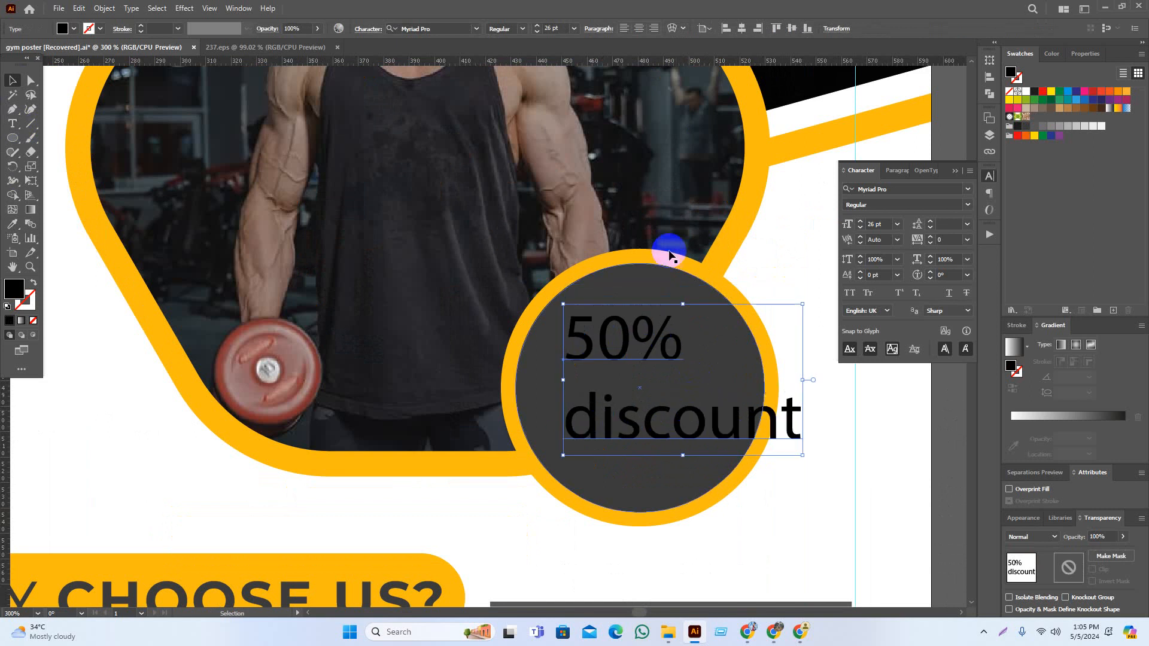
# Centre-align the 50% discount text and scale it down to about 21.9 pt inside the dark circle
pyautogui.click(639, 28)
pyautogui.moveTo(614, 342); pyautogui.dragTo(694, 347)
pyautogui.moveTo(763, 390); pyautogui.dragTo(745, 386)
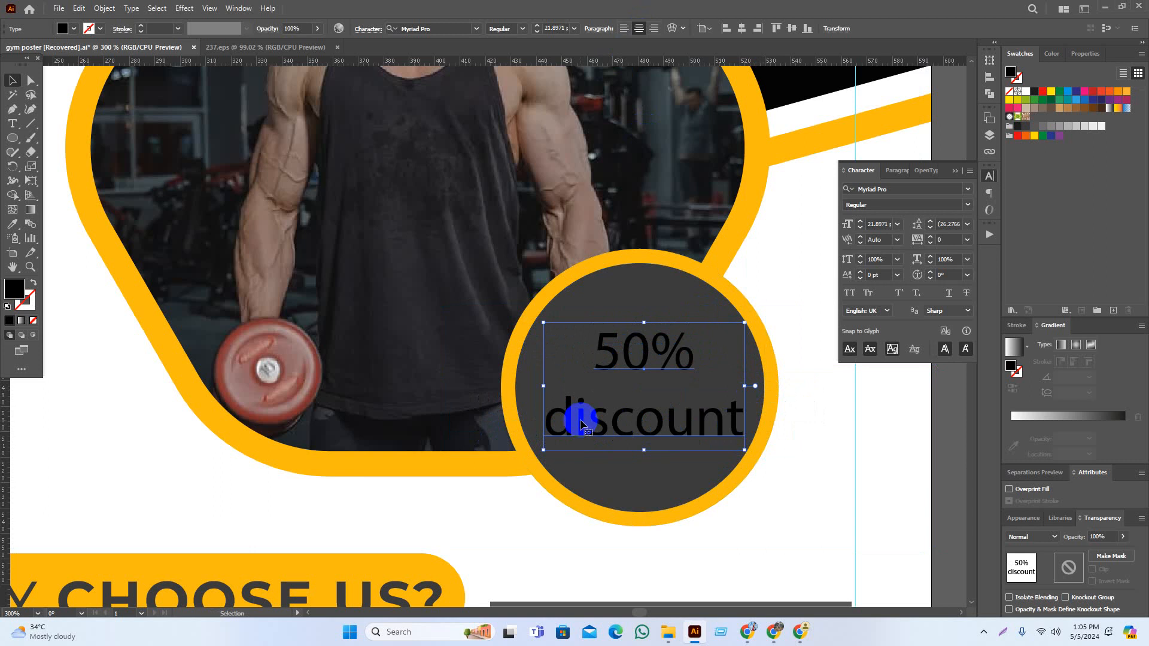
# Set the discount text in All Caps, scale it to about 18.8 pt and select its 50% line for editing
pyautogui.click(850, 293)
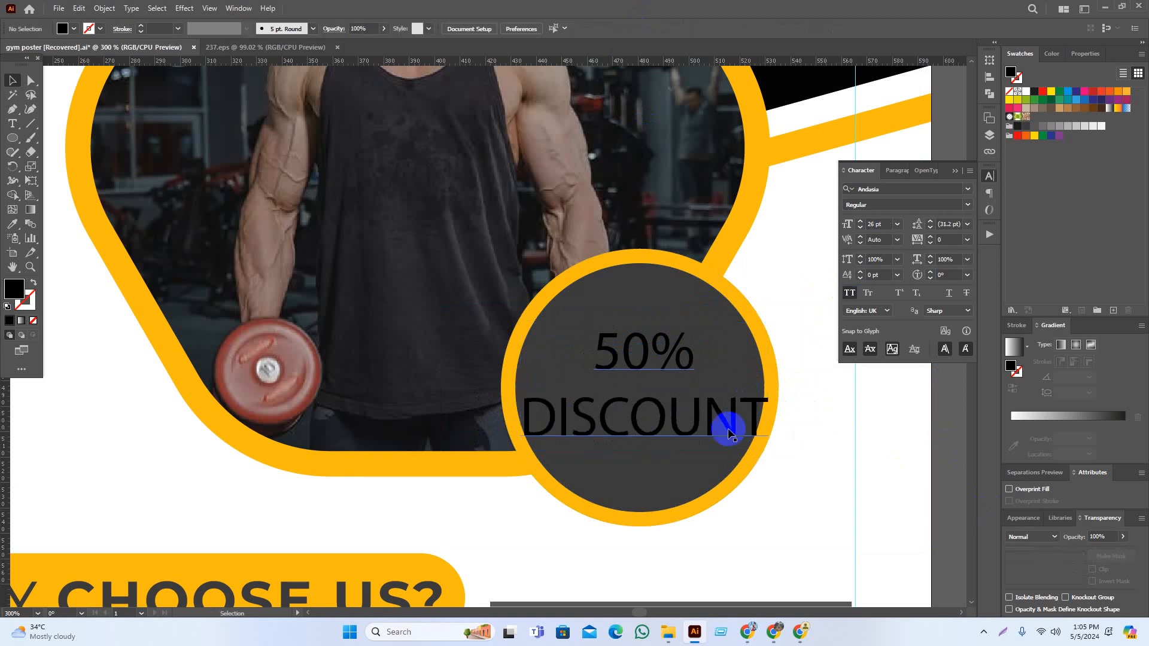
pyautogui.moveTo(778, 386); pyautogui.dragTo(750, 388)
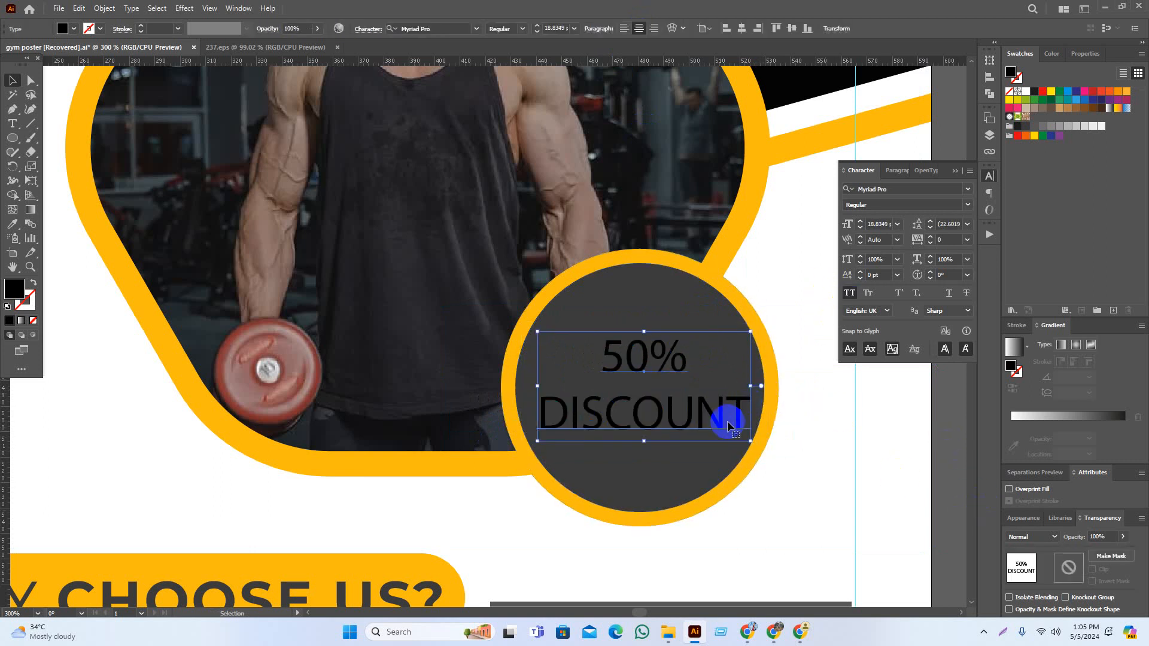
pyautogui.doubleClick(669, 380)
pyautogui.moveTo(602, 359); pyautogui.dragTo(705, 360)
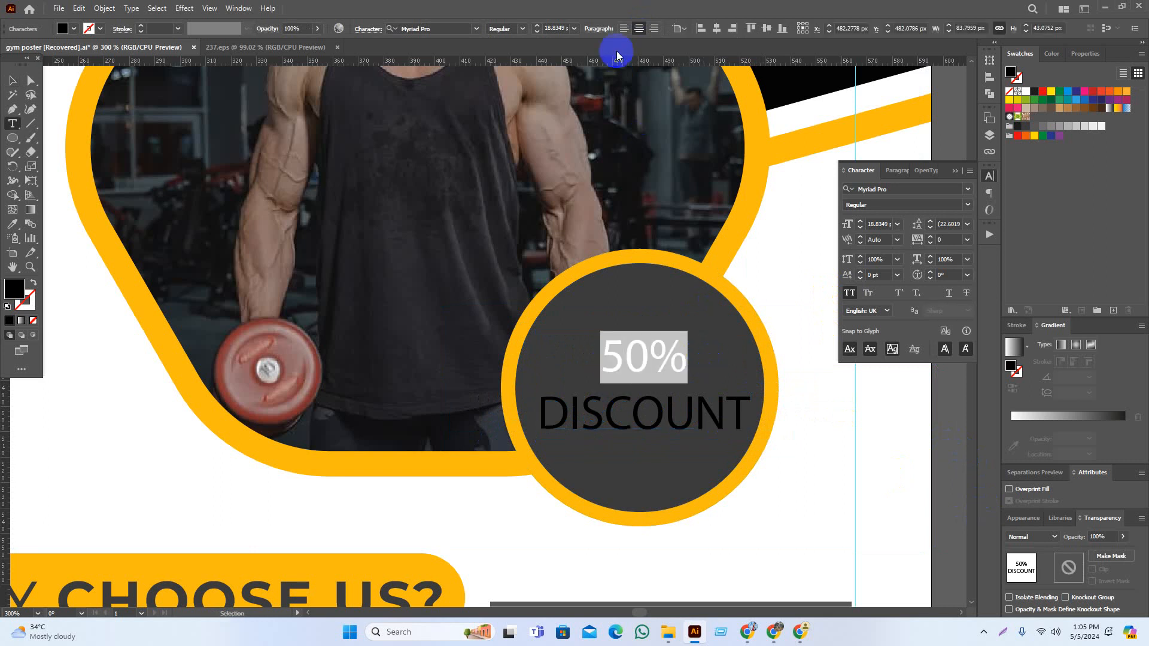
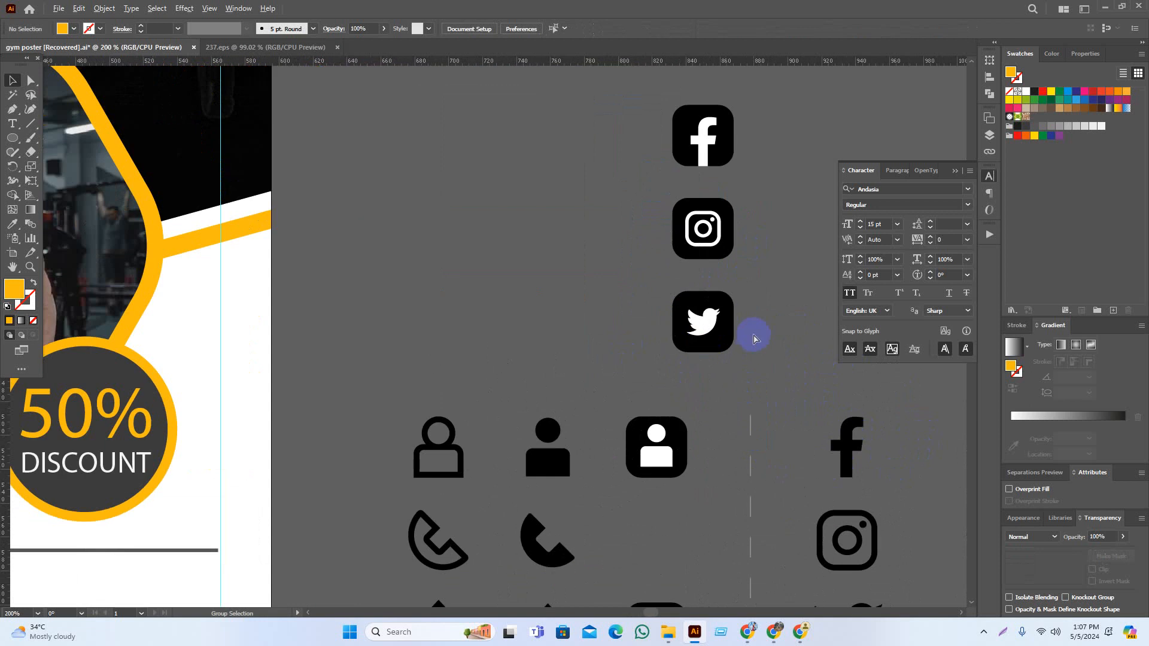
# Arrange the Facebook, Instagram and Twitter icons in one row on the pasteboard with aligned tops and equal horizontal spacing
pyautogui.moveTo(804, 262); pyautogui.dragTo(626, 404)
pyautogui.moveTo(520, 473); pyautogui.dragTo(608, 380)
pyautogui.moveTo(533, 295); pyautogui.dragTo(452, 384)
pyautogui.click(411, 419)
pyautogui.moveTo(327, 317); pyautogui.dragTo(800, 459)
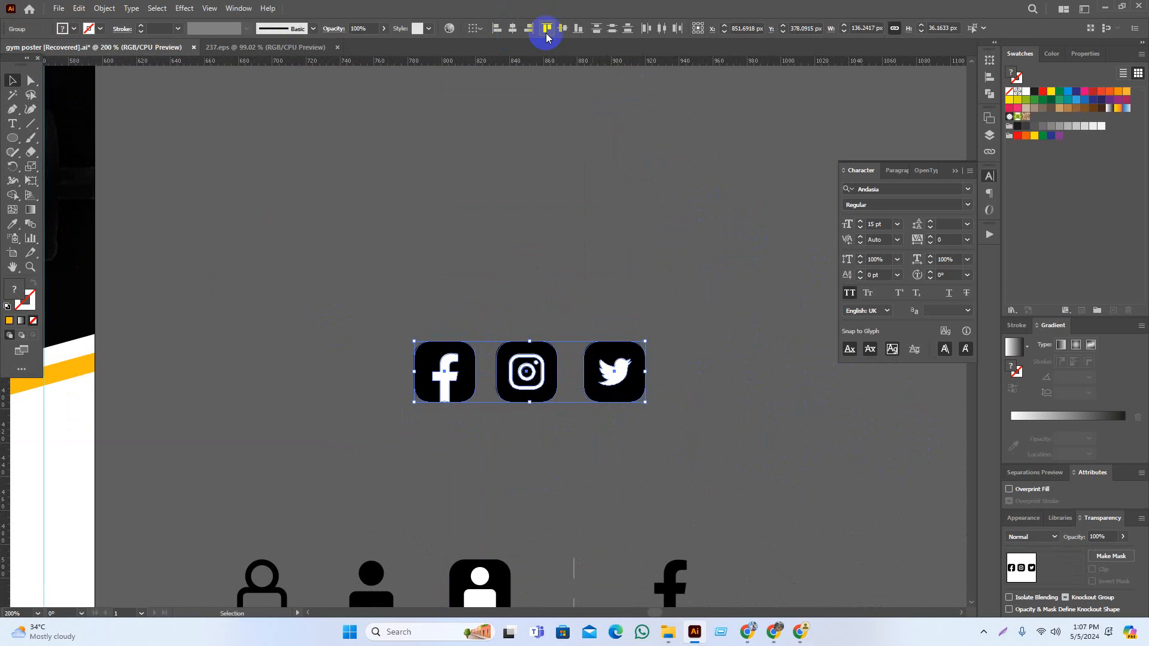
pyautogui.click(662, 28)
pyautogui.click(655, 302)
# Apply the Shape Builder to the black rounded square of the Facebook icon
pyautogui.scroll(3, 444, 399)
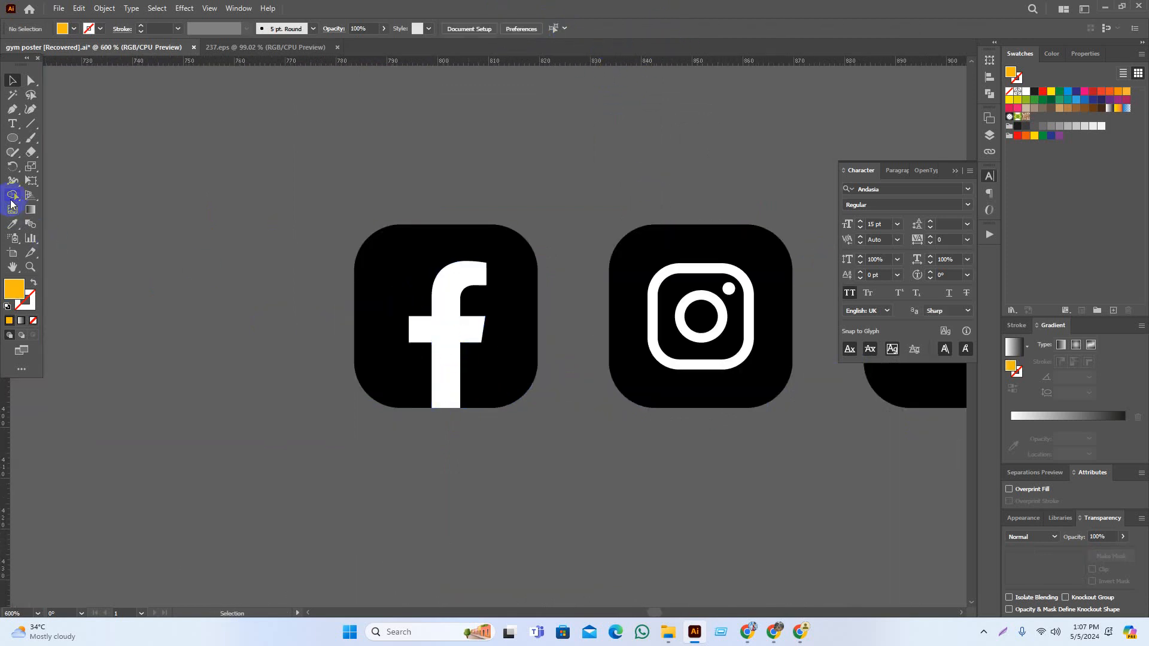
pyautogui.click(31, 80)
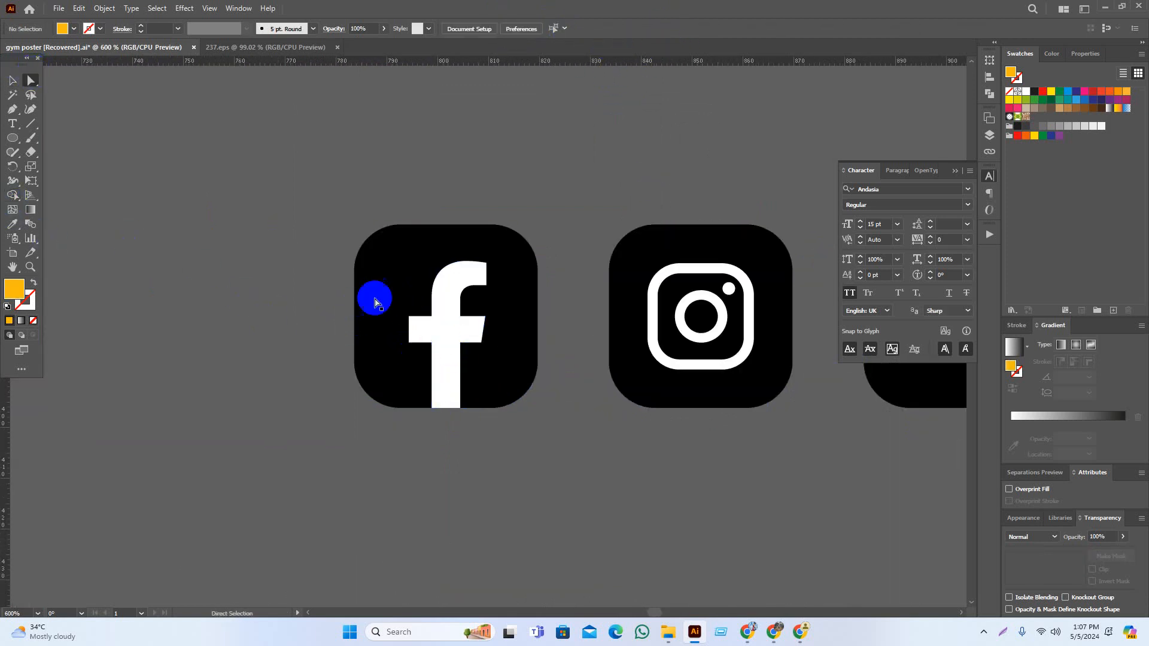
pyautogui.click(379, 266)
pyautogui.click(5, 198)
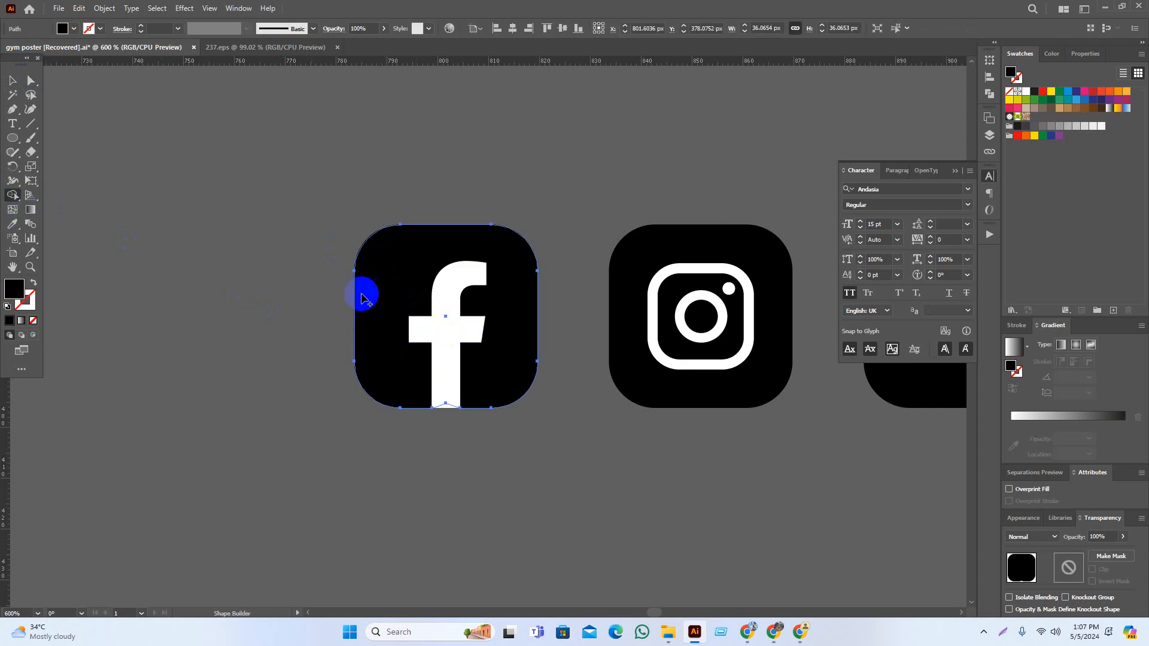
pyautogui.moveTo(418, 294)
pyautogui.mouseDown()
pyautogui.moveTo(369, 300)
pyautogui.moveTo(419, 341)
pyautogui.mouseUp()
pyautogui.press('v')
pyautogui.click(586, 467)
pyautogui.moveTo(586, 467); pyautogui.dragTo(419, 481)
# Apply the Shape Builder to the black rounded square of the Instagram icon
pyautogui.click(505, 402)
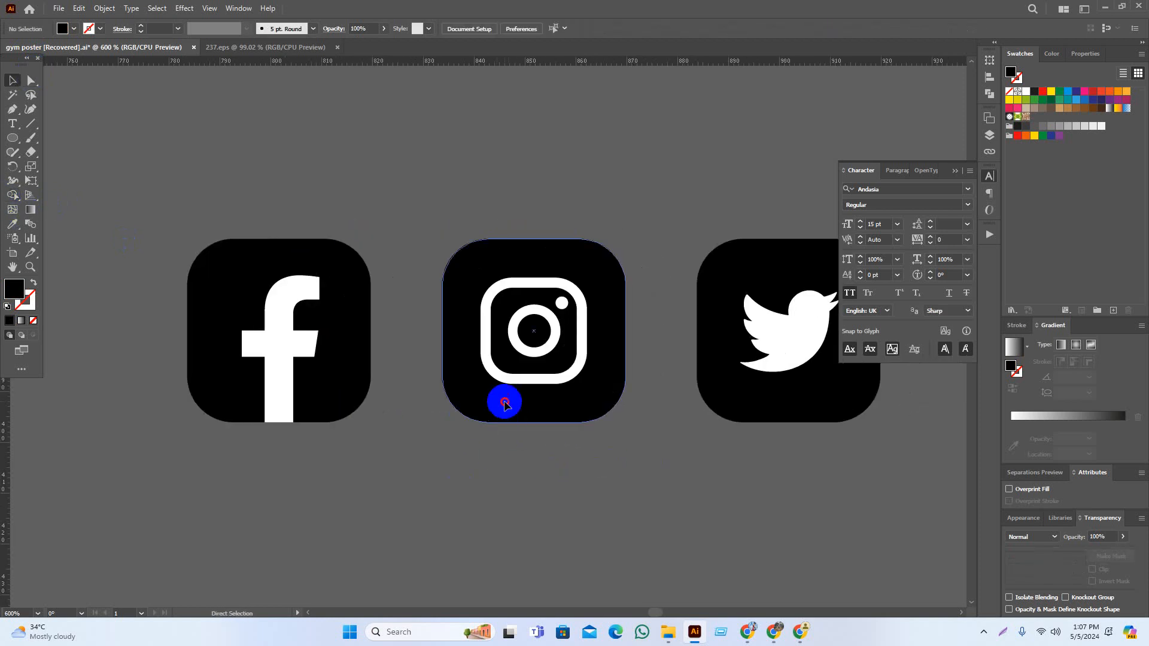
pyautogui.click(9, 197)
pyautogui.click(541, 346)
pyautogui.press('v')
pyautogui.click(785, 475)
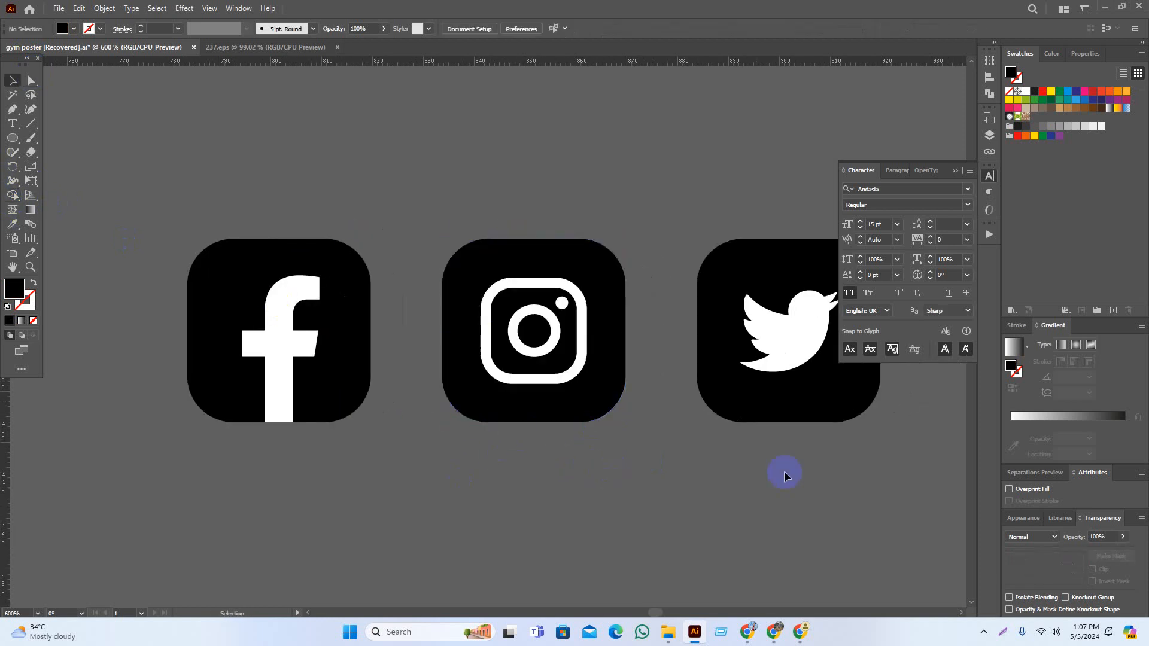
# Undo the stray edit to the Twitter icon and apply the Shape Builder to its black rounded square
pyautogui.moveTo(785, 474); pyautogui.dragTo(629, 487)
pyautogui.moveTo(618, 406); pyautogui.dragTo(621, 413)
pyautogui.hotkey('ctrl', 'z')
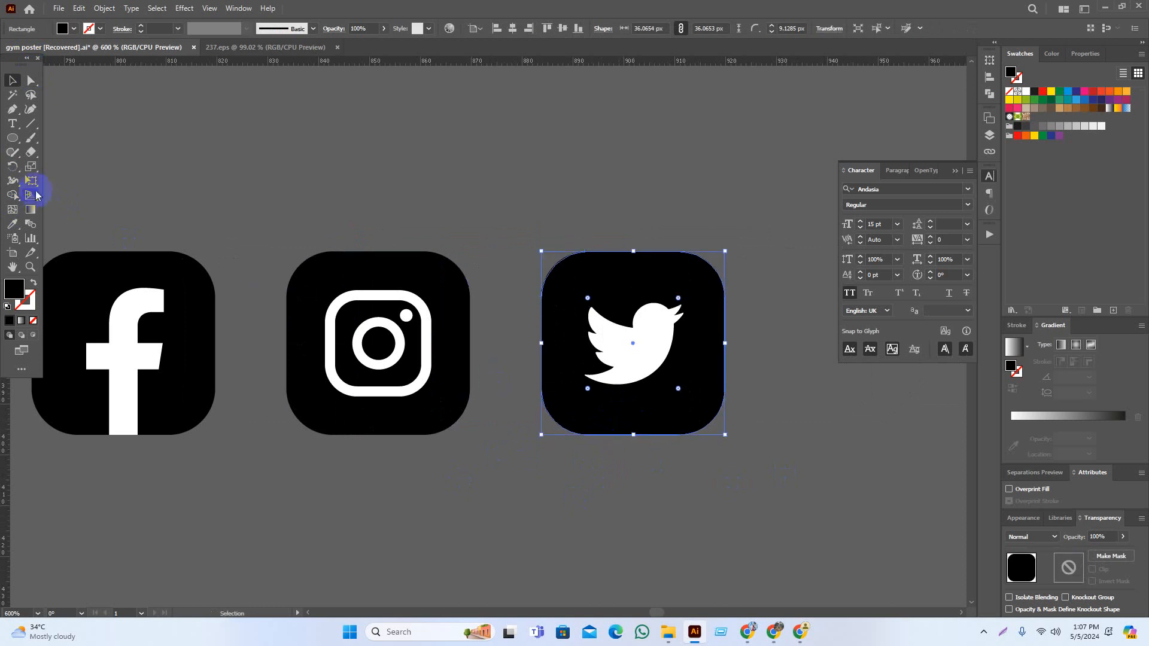
pyautogui.click(11, 195)
pyautogui.click(645, 364)
pyautogui.press('v')
pyautogui.click(783, 487)
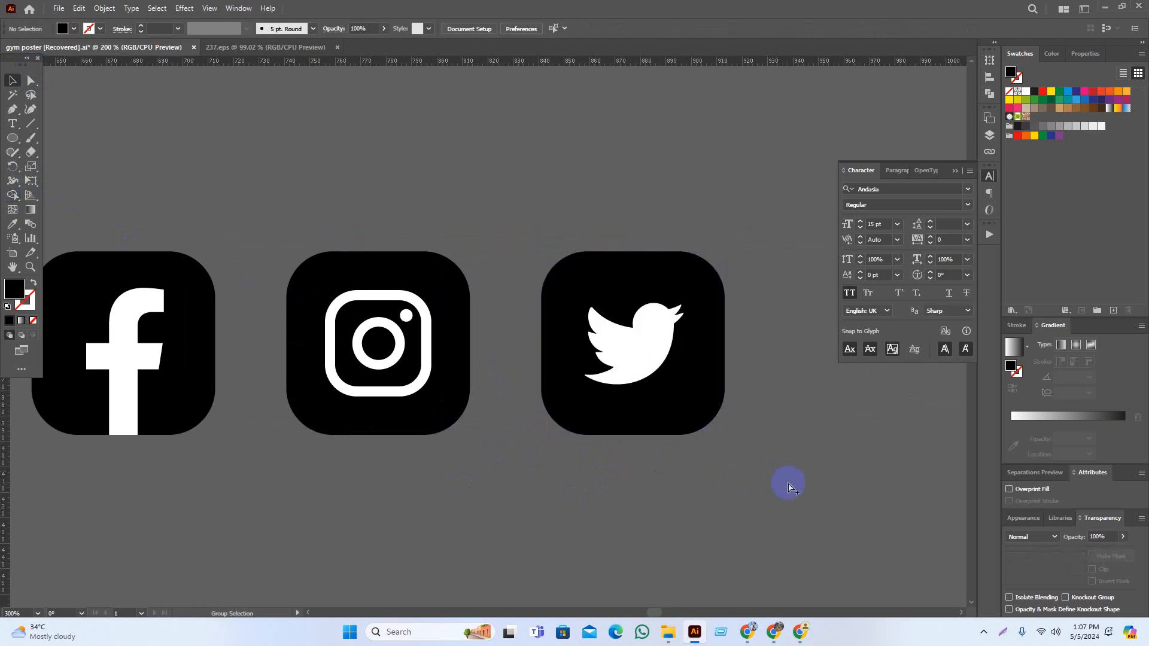
# Move the three social media icons onto the poster's white area between the gym logo and the Best FITNESS CENTER hexagon
pyautogui.scroll(-4, 788, 485)
pyautogui.scroll(-3, 802, 461)
pyautogui.moveTo(766, 458); pyautogui.dragTo(458, 386)
pyautogui.scroll(6, 453, 386)
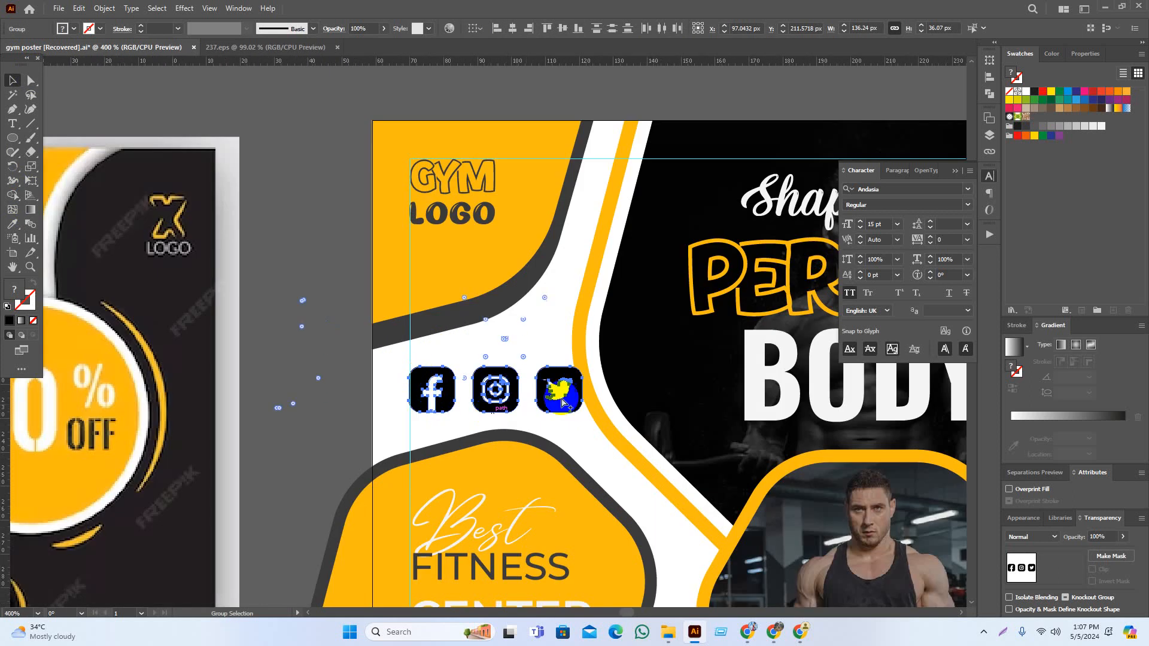
# Move the Twitter icon farther from the Instagram icon and distribute the three social media icons evenly in the horizontal direction
pyautogui.moveTo(735, 357); pyautogui.dragTo(594, 333)
pyautogui.click(126, 356)
pyautogui.click(422, 347)
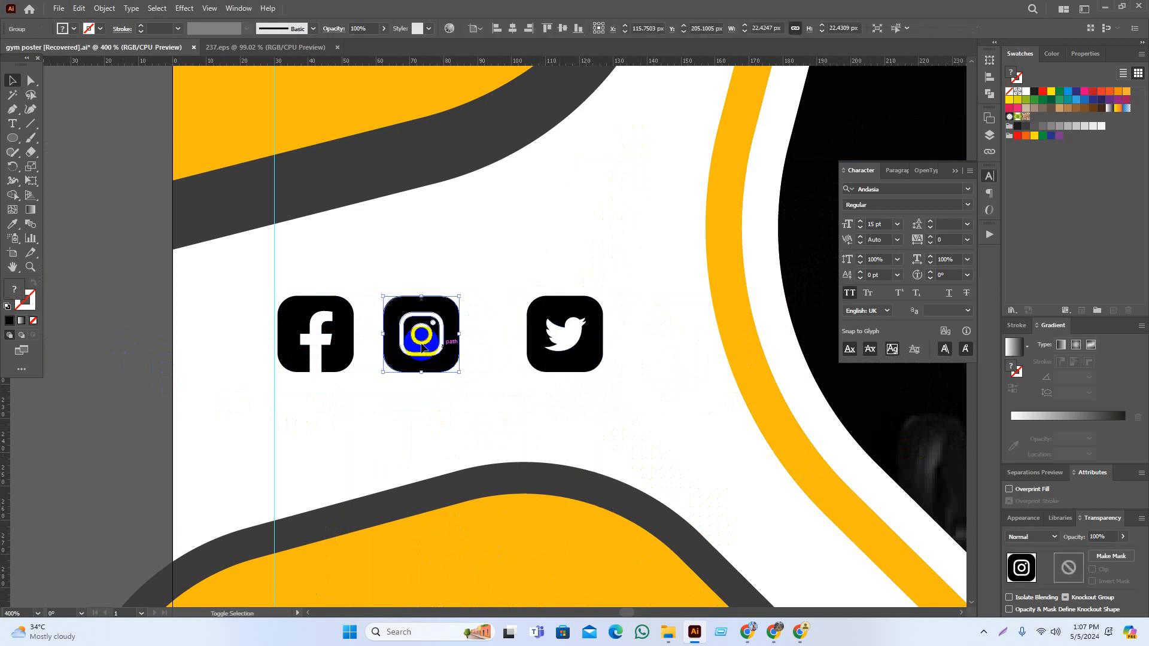
pyautogui.keyDown('shift'); pyautogui.click(315, 335); pyautogui.keyUp('shift')
pyautogui.keyDown('shift'); pyautogui.click(565, 335); pyautogui.keyUp('shift')
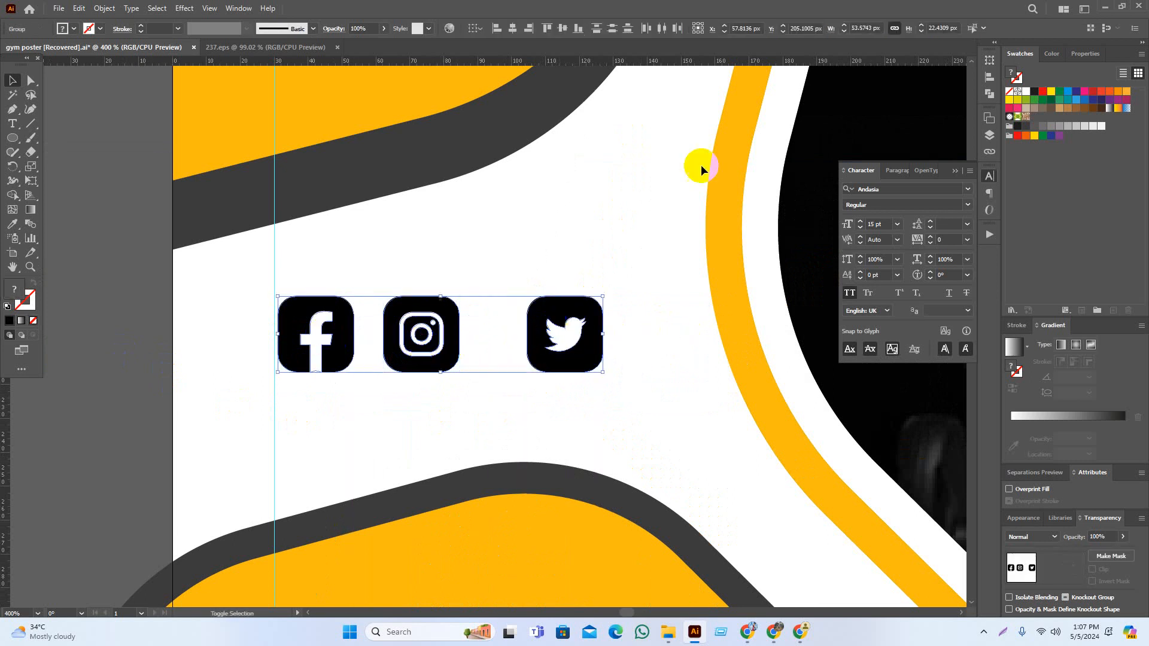
pyautogui.click(662, 29)
pyautogui.click(138, 308)
# Recolor the black rounded squares of the Facebook, Instagram and Twitter icons with the yellow sampled from the poster's curved stripe
pyautogui.moveTo(287, 407); pyautogui.dragTo(325, 419)
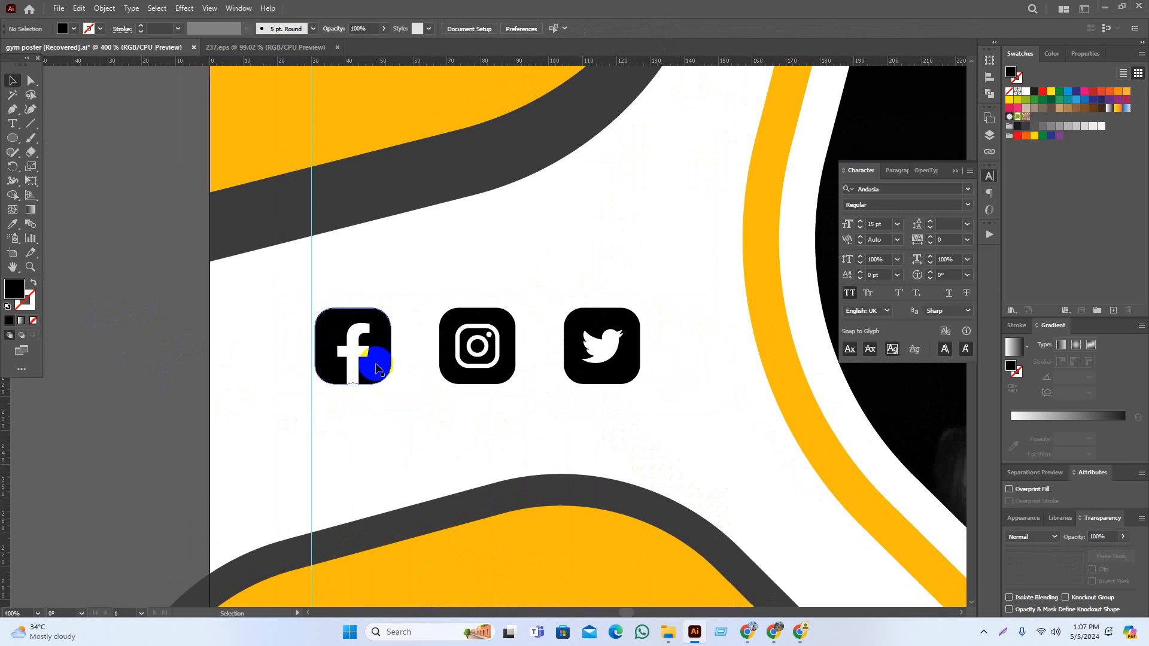
pyautogui.keyDown('shift'); pyautogui.click(470, 377); pyautogui.keyUp('shift')
pyautogui.keyDown('shift'); pyautogui.click(619, 377); pyautogui.keyUp('shift')
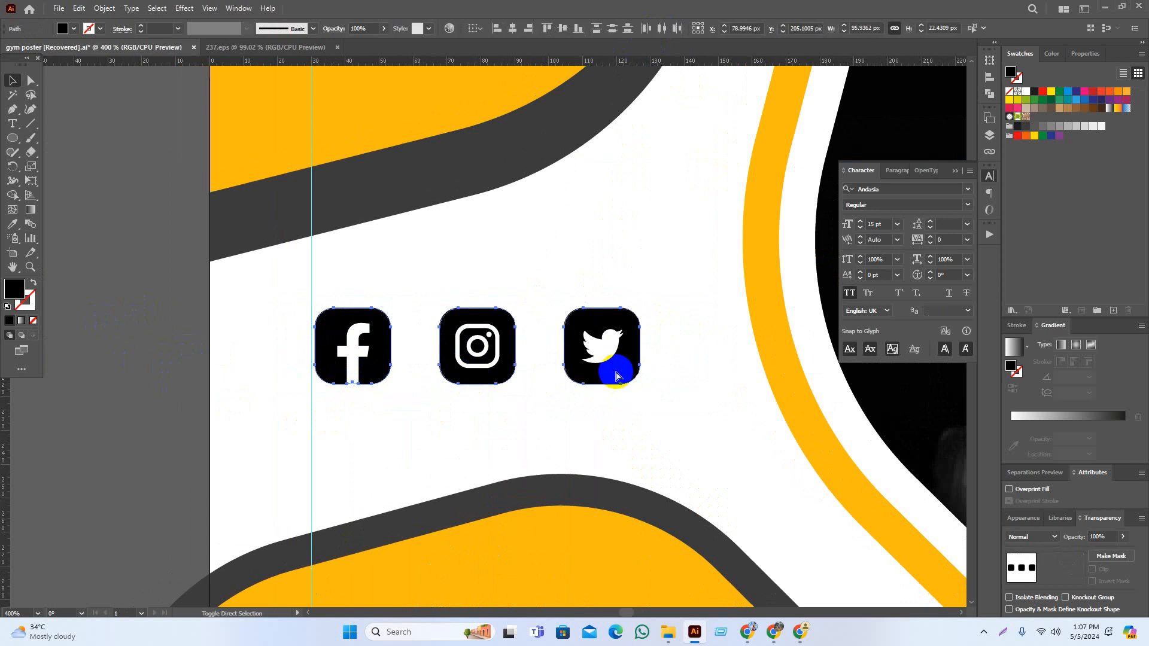
pyautogui.press('i')
pyautogui.click(751, 354)
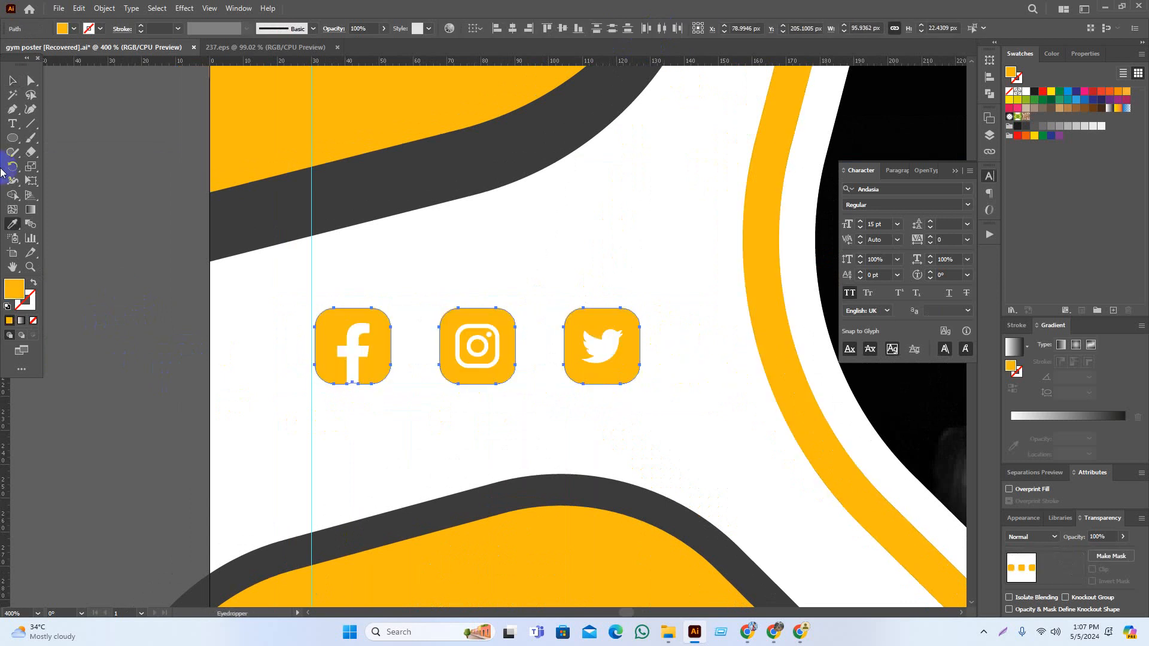
pyautogui.click(13, 80)
pyautogui.click(142, 274)
# Draw a horizontal line about 54 px long across the Instagram icon, running from the Facebook icon to the Twitter icon
pyautogui.scroll(-4, 469, 385)
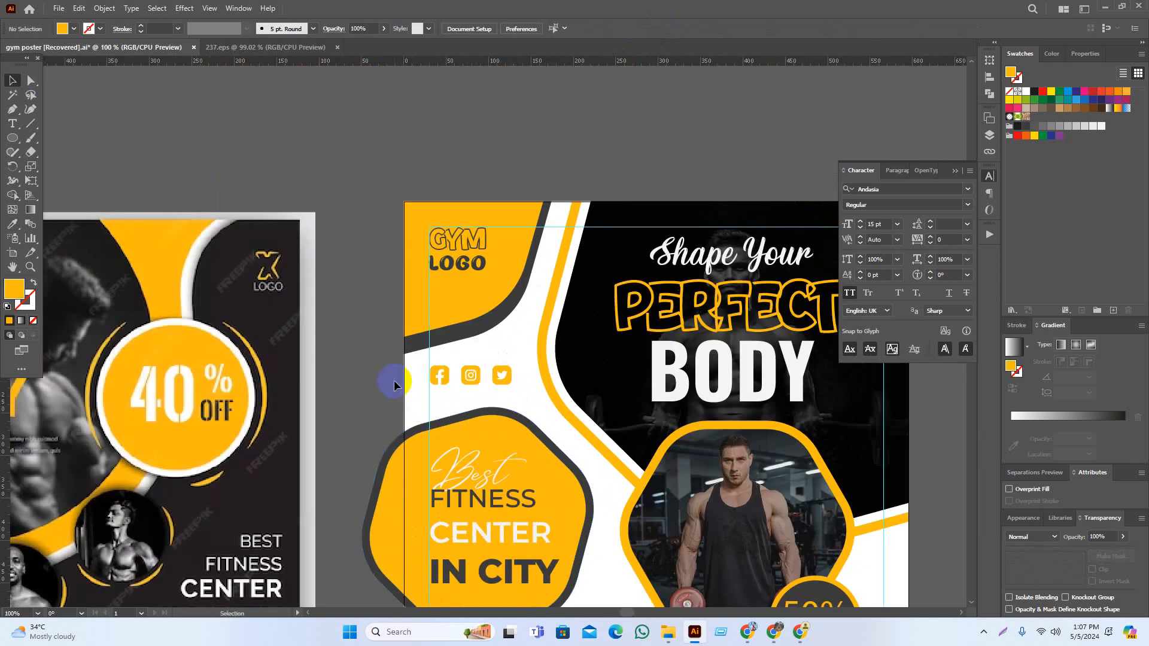
pyautogui.scroll(4, 394, 385)
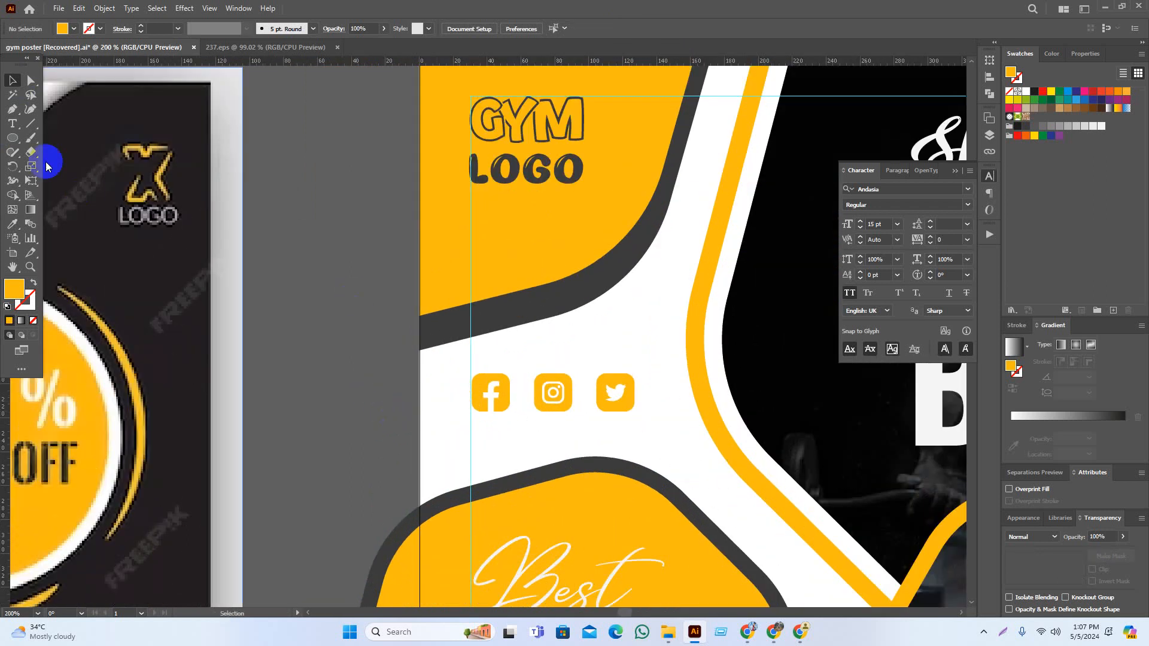
pyautogui.click(31, 123)
pyautogui.scroll(3, 546, 419)
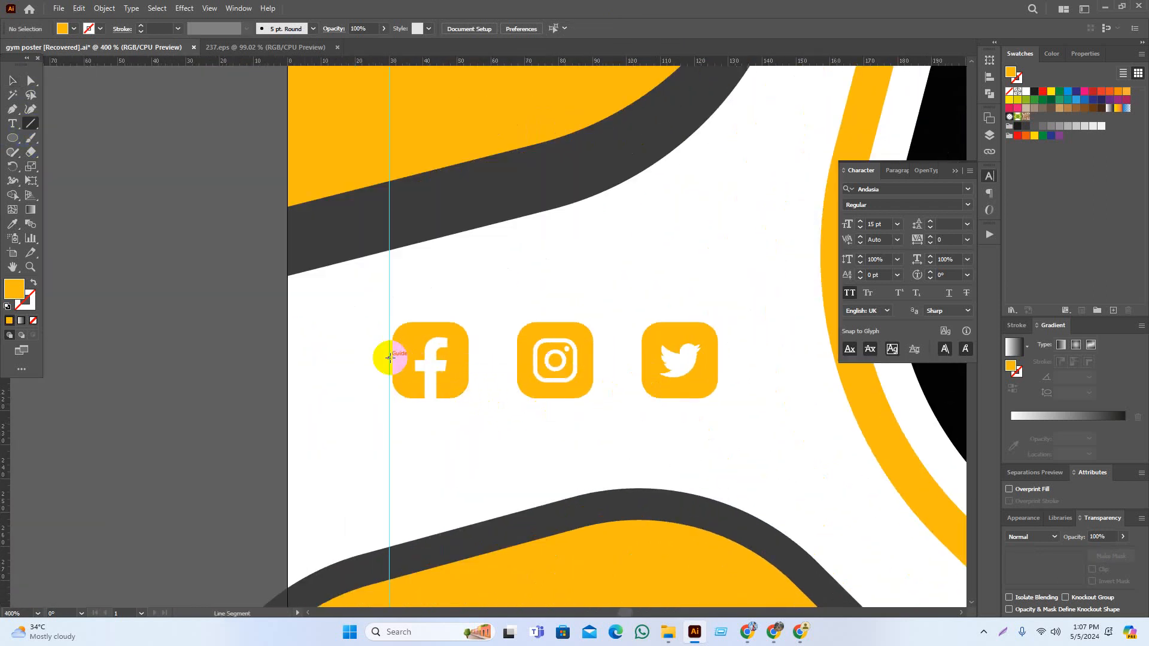
pyautogui.moveTo(390, 358); pyautogui.dragTo(647, 361)
pyautogui.hotkey('ctrl', 'z')
pyautogui.press('v')
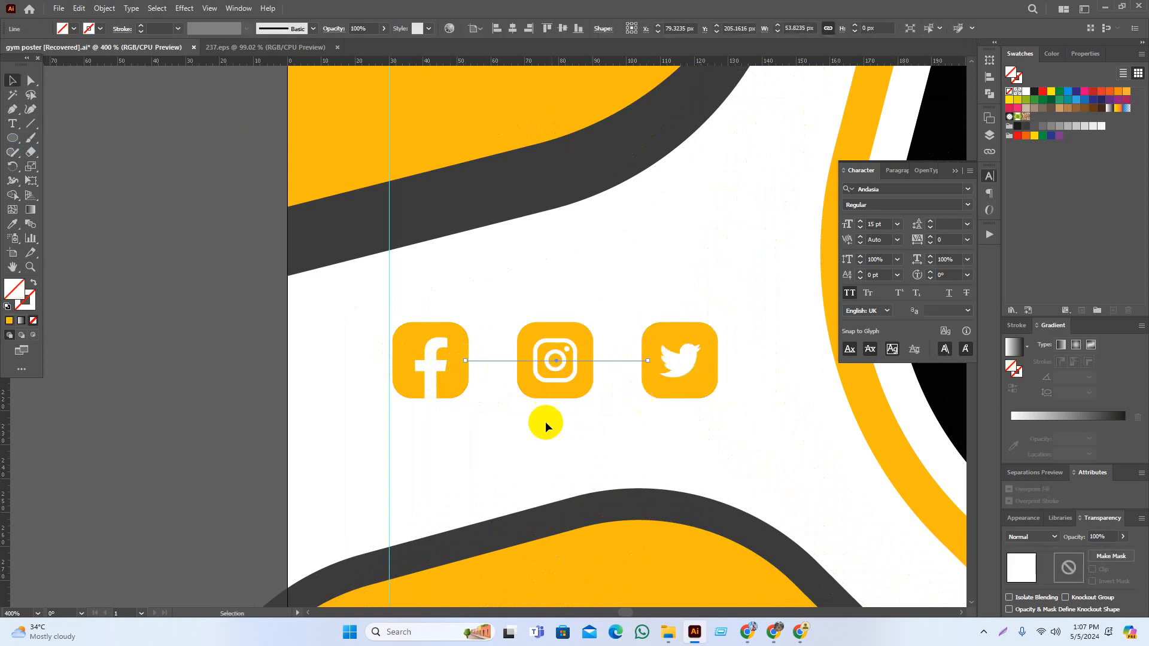
# Give the connecting line a dark grey 2 pt stroke without fill and send it behind the icons
pyautogui.click(1026, 126)
pyautogui.click(33, 281)
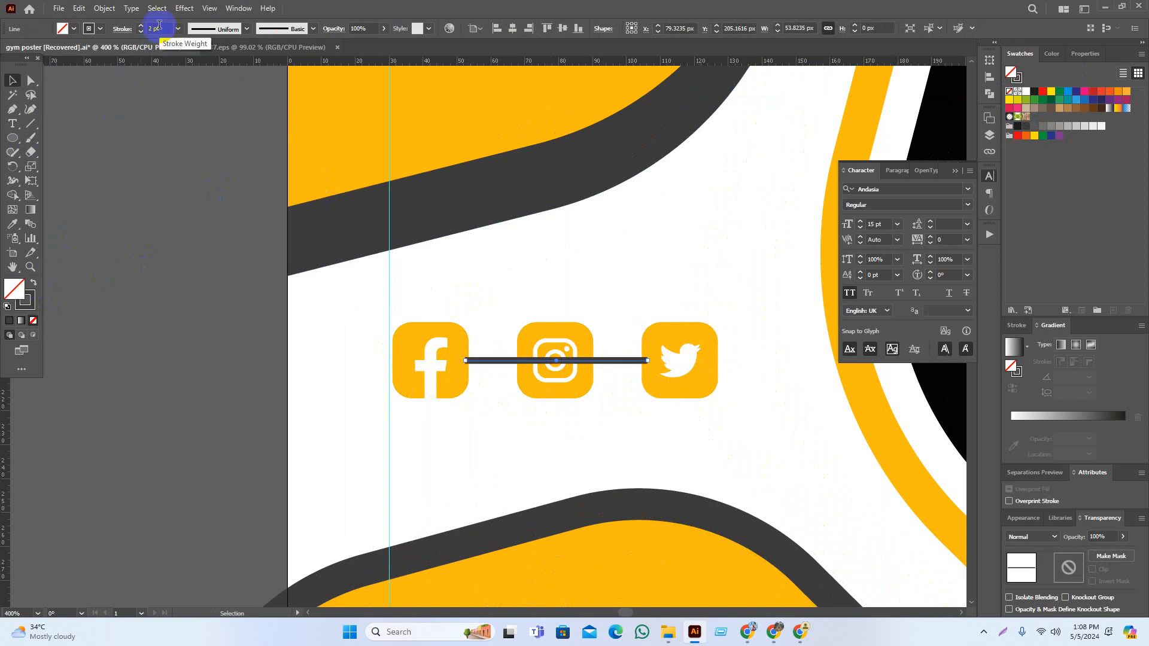
pyautogui.hotkey('ctrl', '=')
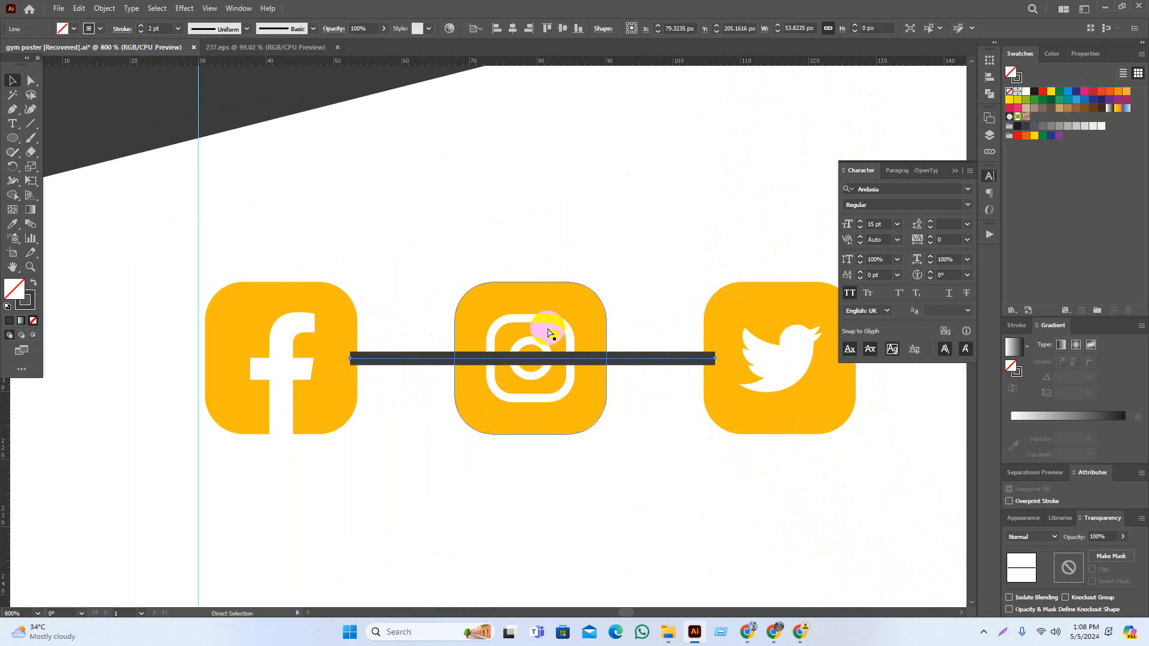
pyautogui.hotkey('ctrl', 'shift', '[')
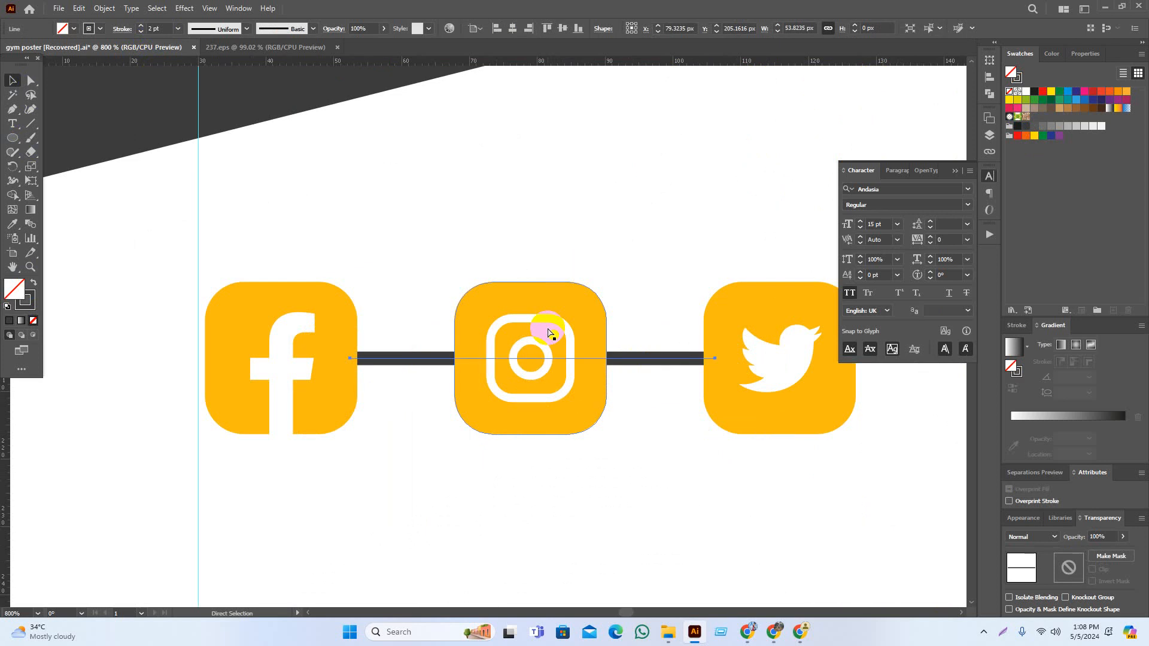
# Expand the connecting line into a filled shape and group it with the three social media icons
pyautogui.click(105, 8)
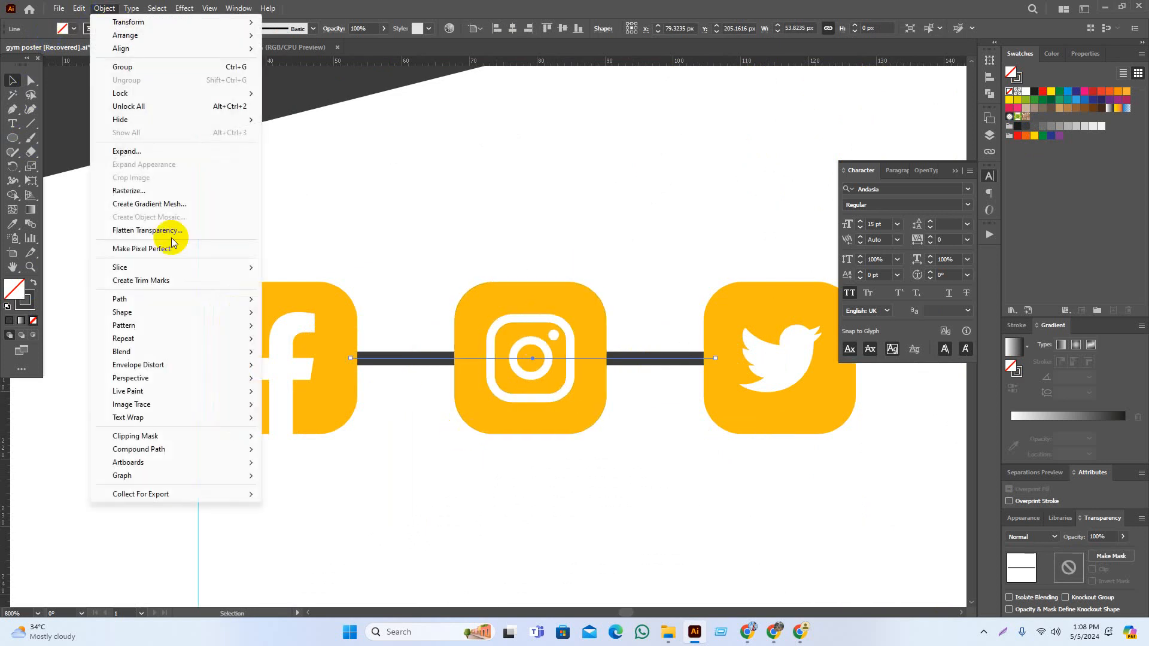
pyautogui.click(128, 152)
pyautogui.press('Return')
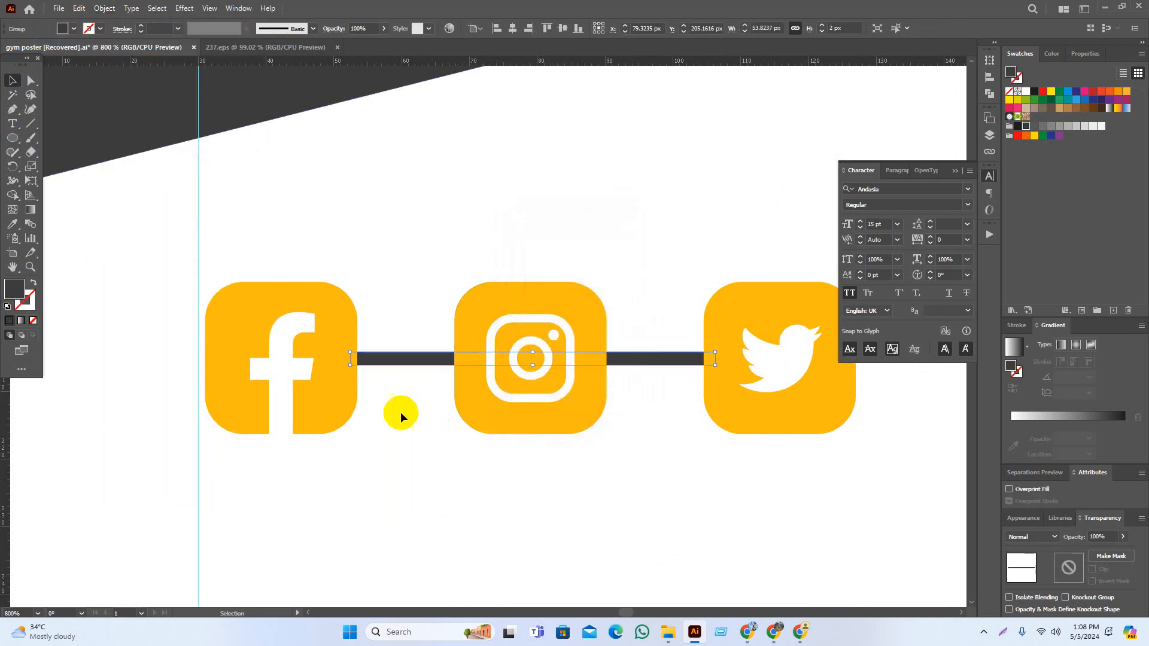
pyautogui.keyDown('shift'); pyautogui.click(539, 387); pyautogui.keyUp('shift')
pyautogui.keyDown('shift'); pyautogui.click(308, 389); pyautogui.keyUp('shift')
pyautogui.keyDown('shift'); pyautogui.click(734, 401); pyautogui.keyUp('shift')
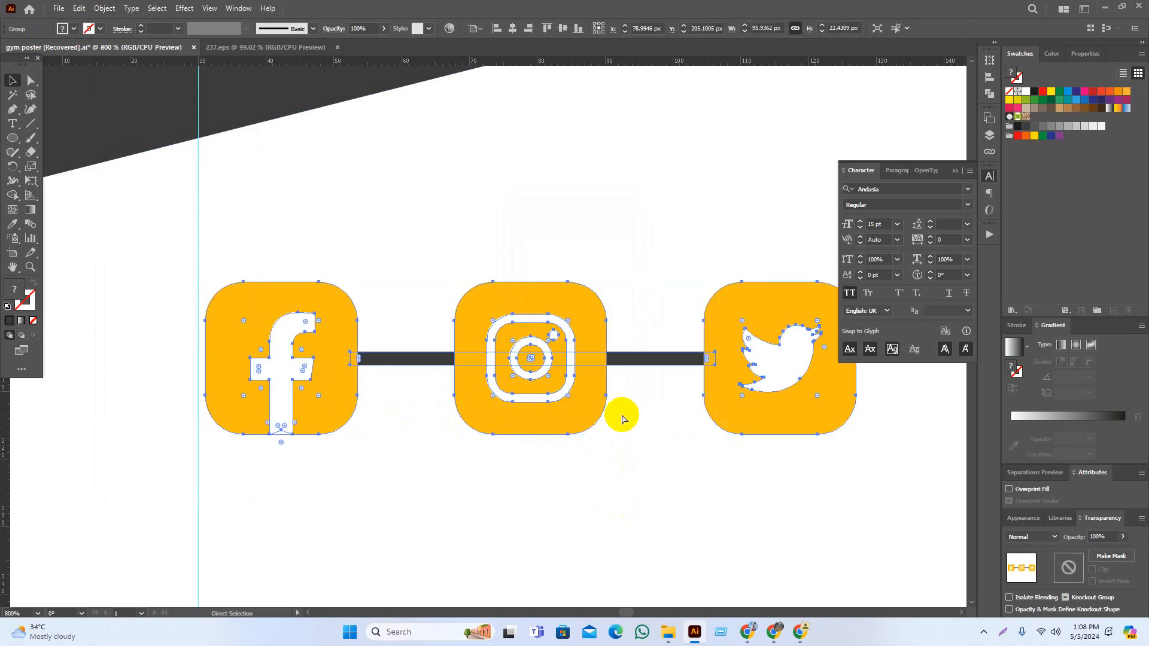
pyautogui.click(477, 429)
# Enlarge the social media icon group slightly to about 100 px wide, keeping it aligned with the vertical margin guide
pyautogui.keyDown('alt'); pyautogui.scroll(-4, 479, 458); pyautogui.keyUp('alt')
pyautogui.moveTo(315, 421); pyautogui.dragTo(290, 411)
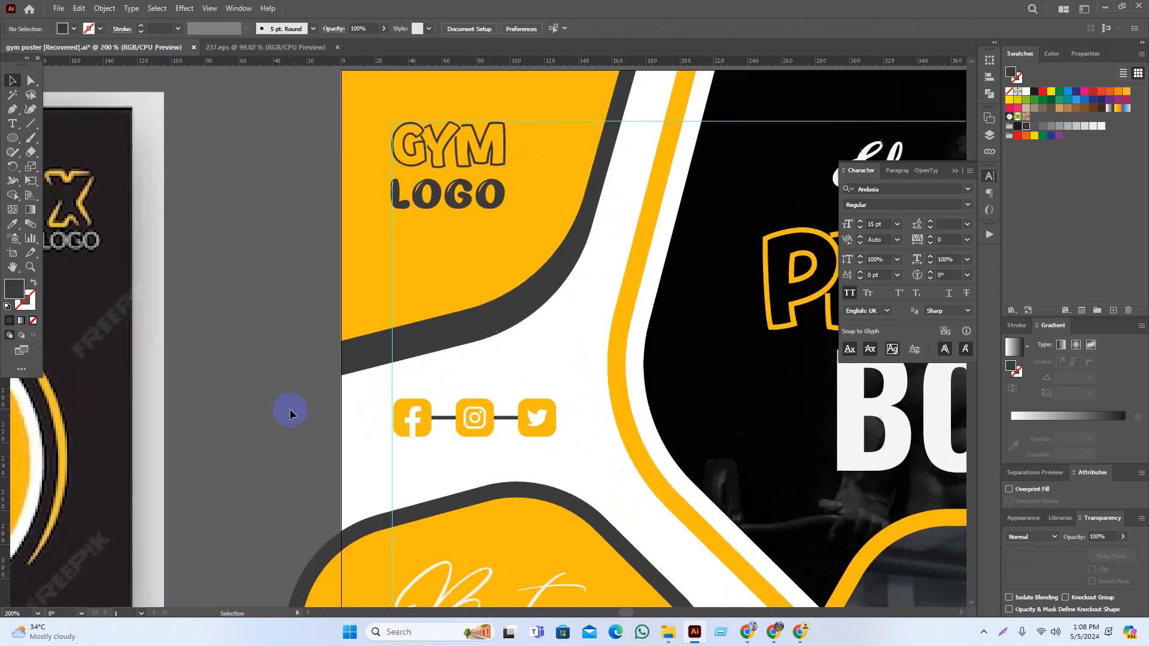
pyautogui.click(545, 423)
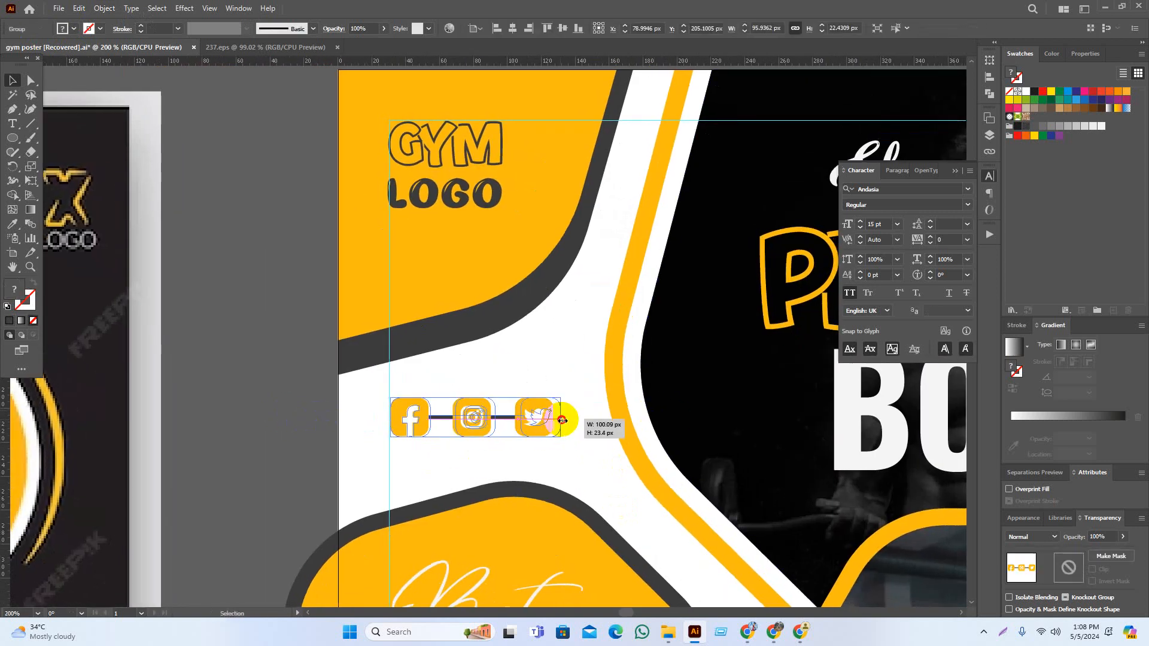
pyautogui.click(283, 403)
# Delete all the spare contact and social media icons lying outside the artboard beside the poster
pyautogui.scroll(-2, 302, 419)
pyautogui.moveTo(479, 454); pyautogui.dragTo(451, 288)
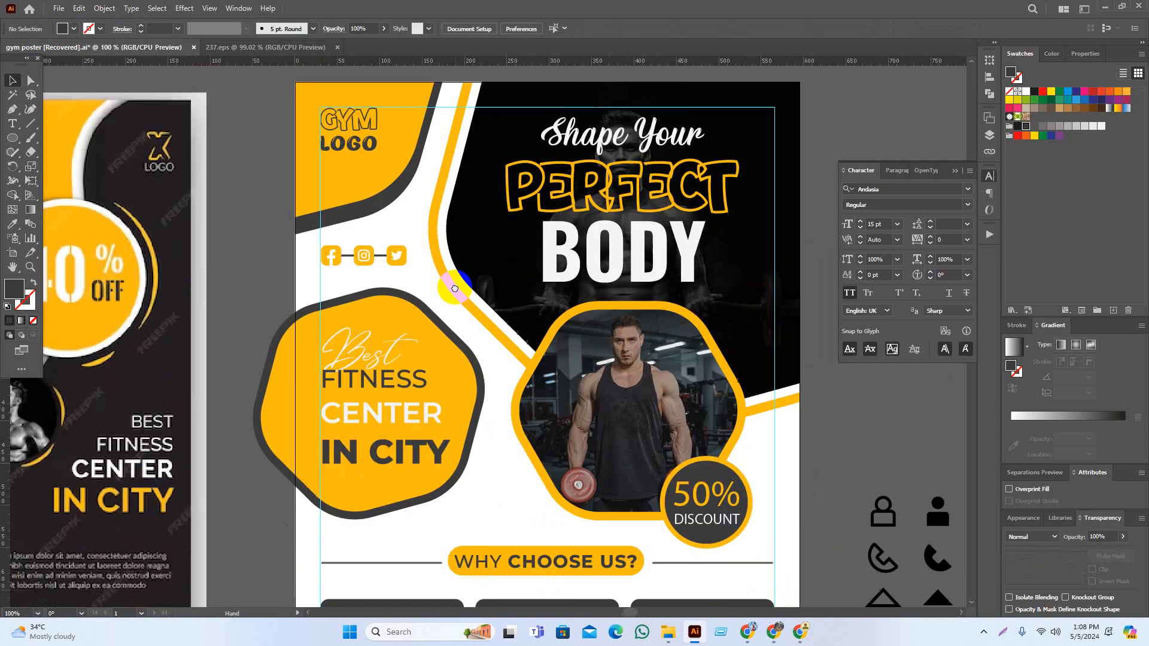
pyautogui.moveTo(535, 372); pyautogui.dragTo(532, 297)
pyautogui.scroll(-1, 520, 288)
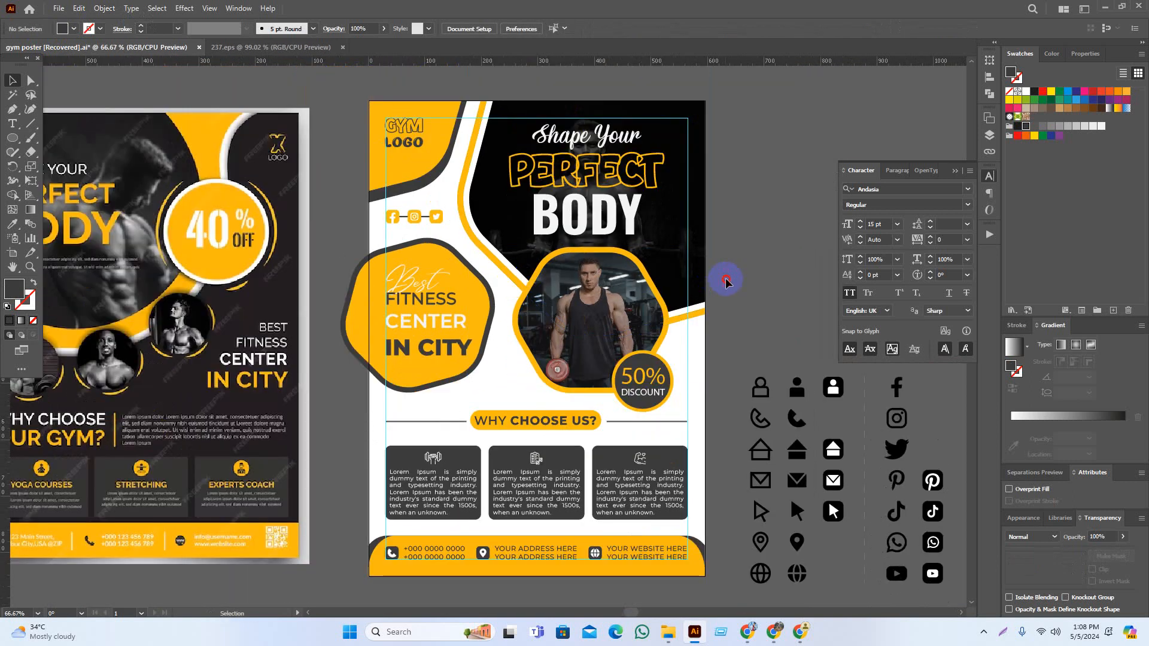
pyautogui.hscroll(3, 726, 277)
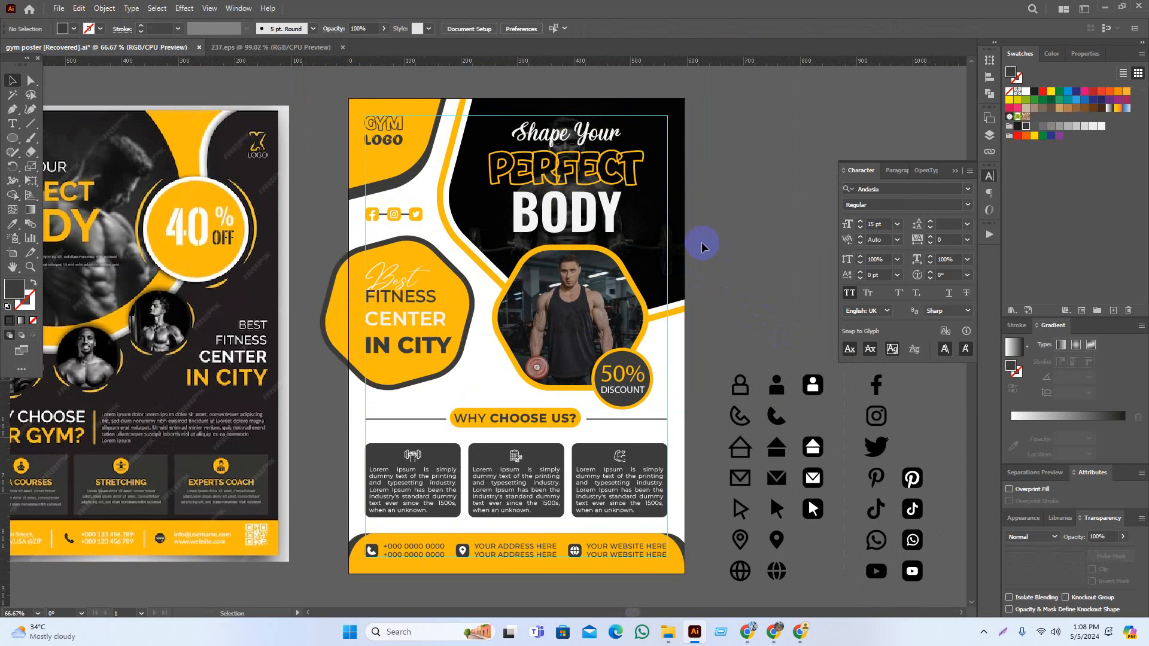
pyautogui.moveTo(716, 290); pyautogui.dragTo(588, 254)
pyautogui.moveTo(590, 256); pyautogui.dragTo(799, 593)
pyautogui.press('Delete')
pyautogui.moveTo(727, 406); pyautogui.dragTo(817, 462)
pyautogui.scroll(-1, 807, 462)
pyautogui.moveTo(803, 514); pyautogui.dragTo(852, 467)
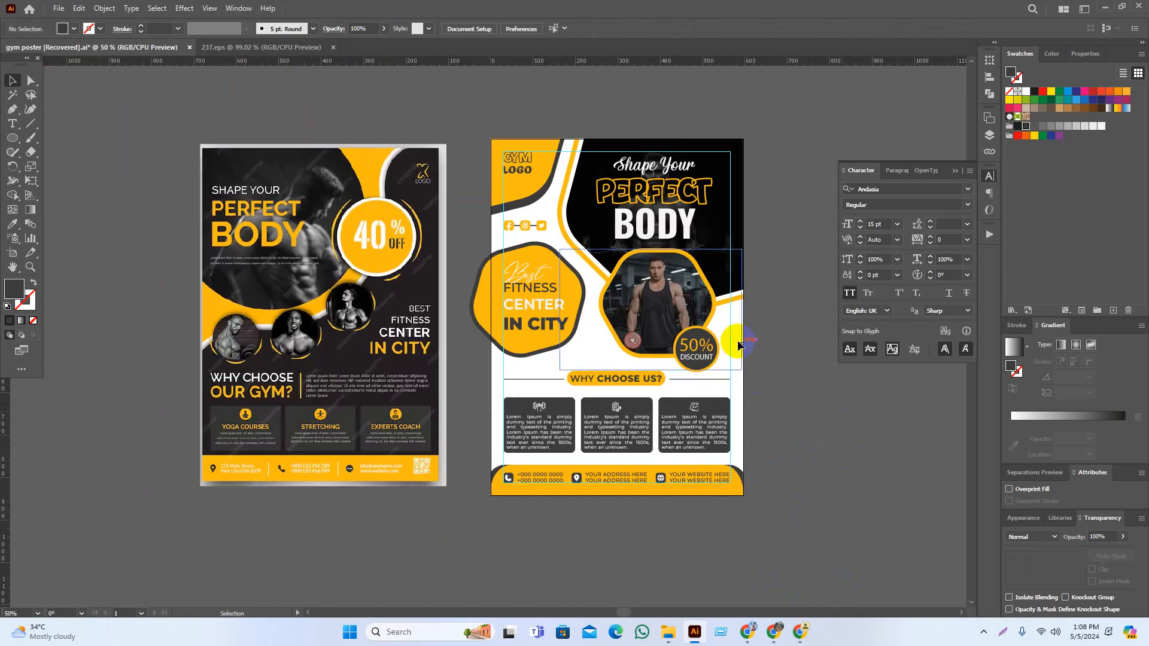
pyautogui.scroll(1, 741, 369)
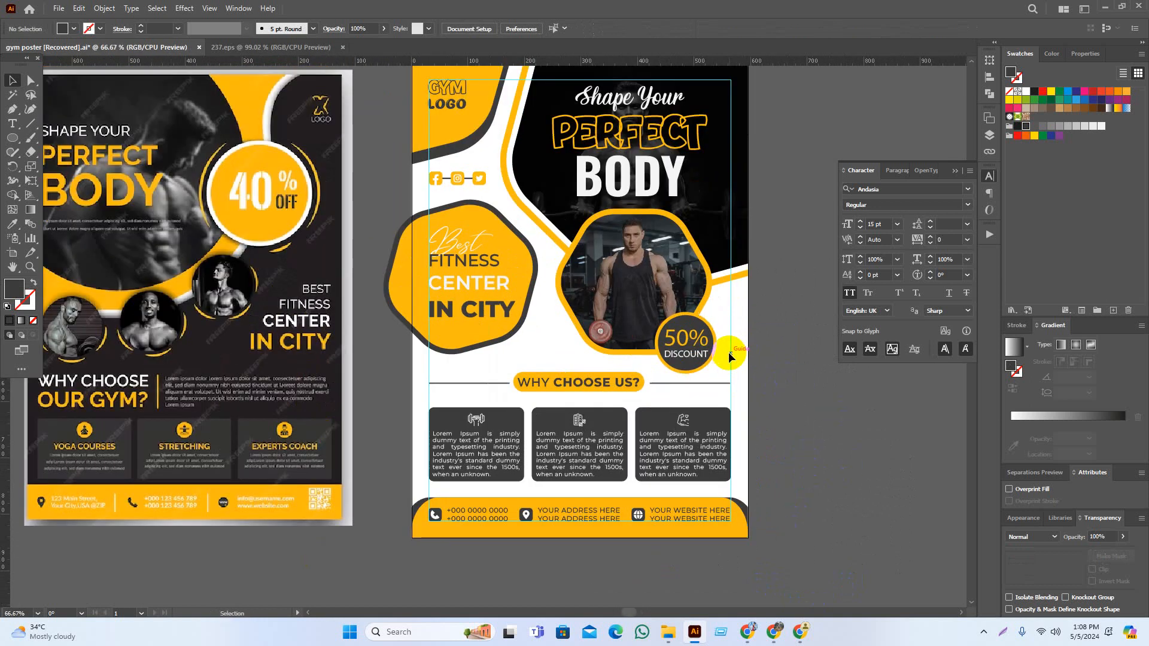
pyautogui.keyDown('alt'); pyautogui.click(729, 354); pyautogui.keyUp('alt')
pyautogui.click(824, 411)
pyautogui.moveTo(739, 349); pyautogui.dragTo(779, 350)
pyautogui.hotkey('ctrl', 'z')
pyautogui.click(836, 402)
pyautogui.moveTo(836, 403); pyautogui.dragTo(655, 465)
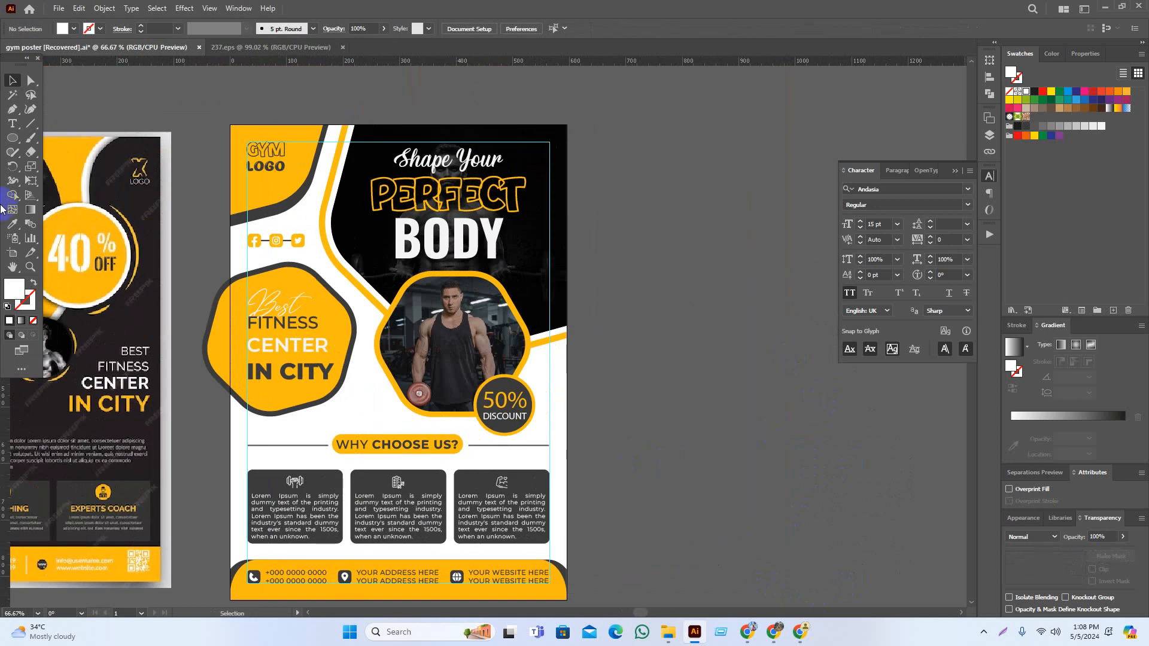
# Add the point text "gym" on the empty canvas beside the poster's heading
pyautogui.click(12, 124)
pyautogui.click(645, 245)
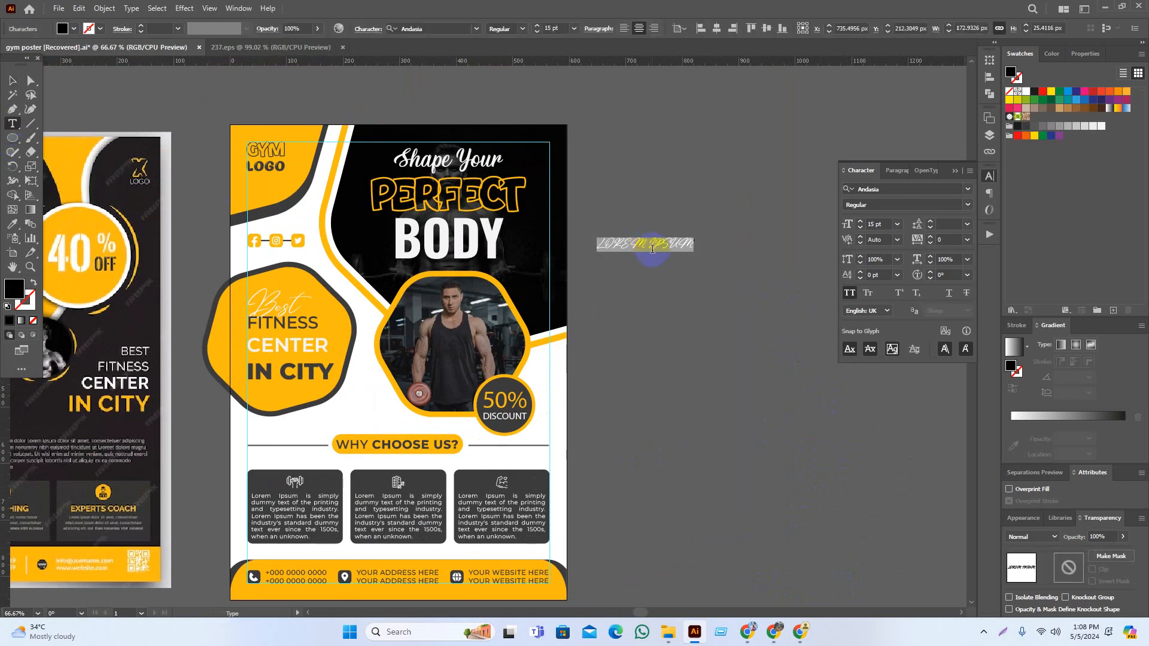
pyautogui.write('g')
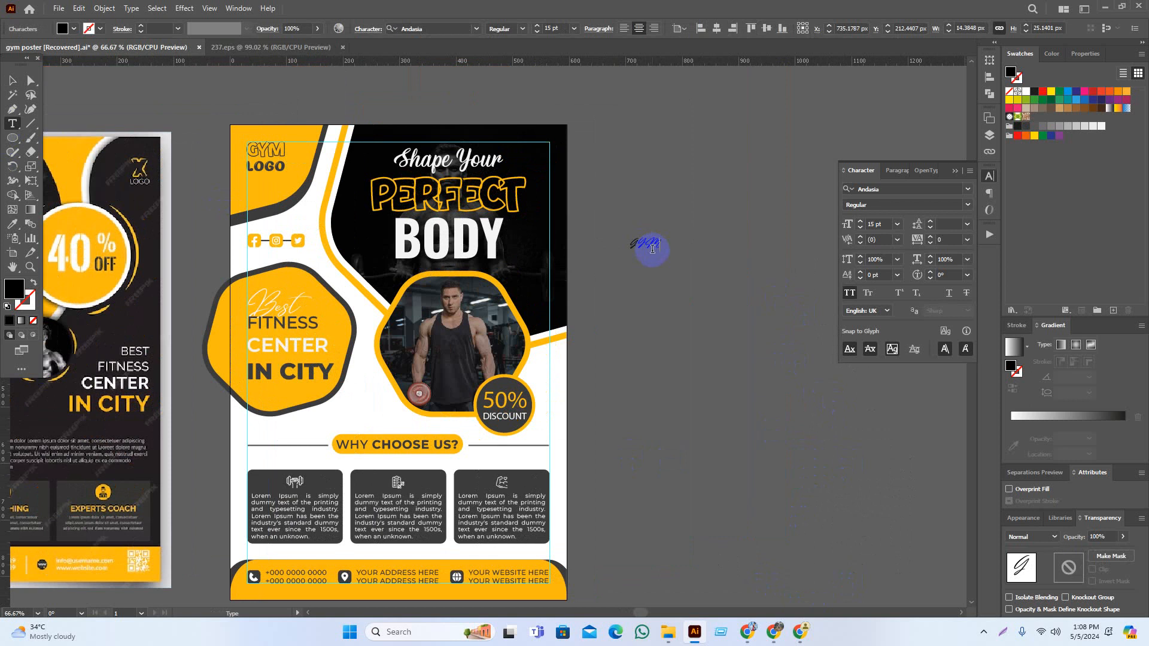
pyautogui.write('ym')
pyautogui.click(12, 80)
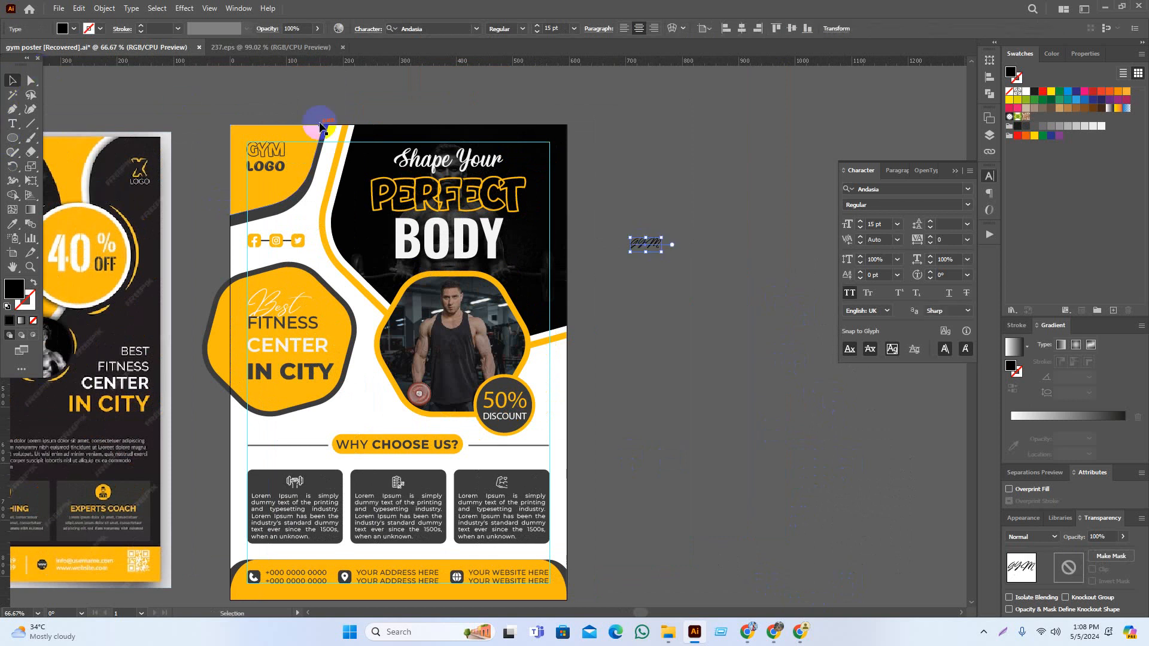
# Set the GYM text in the Animal Kingdom Regular font and enlarge it to about 53.6 pt
pyautogui.scroll(-1, 457, 30)
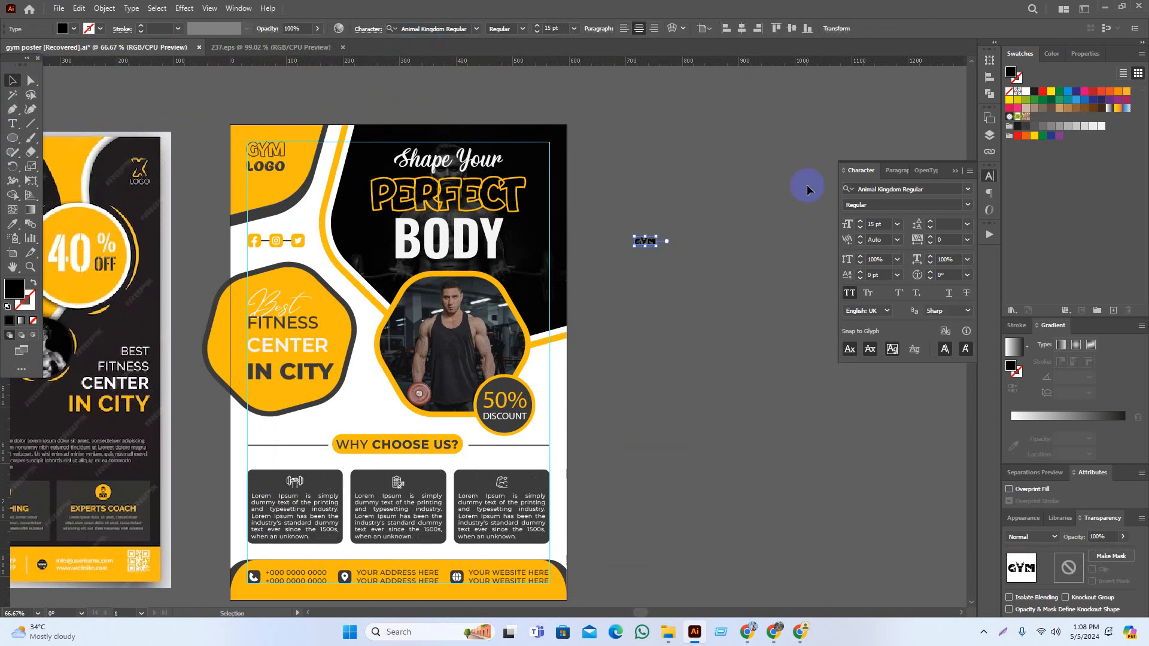
pyautogui.click(767, 205)
pyautogui.scroll(2, 667, 211)
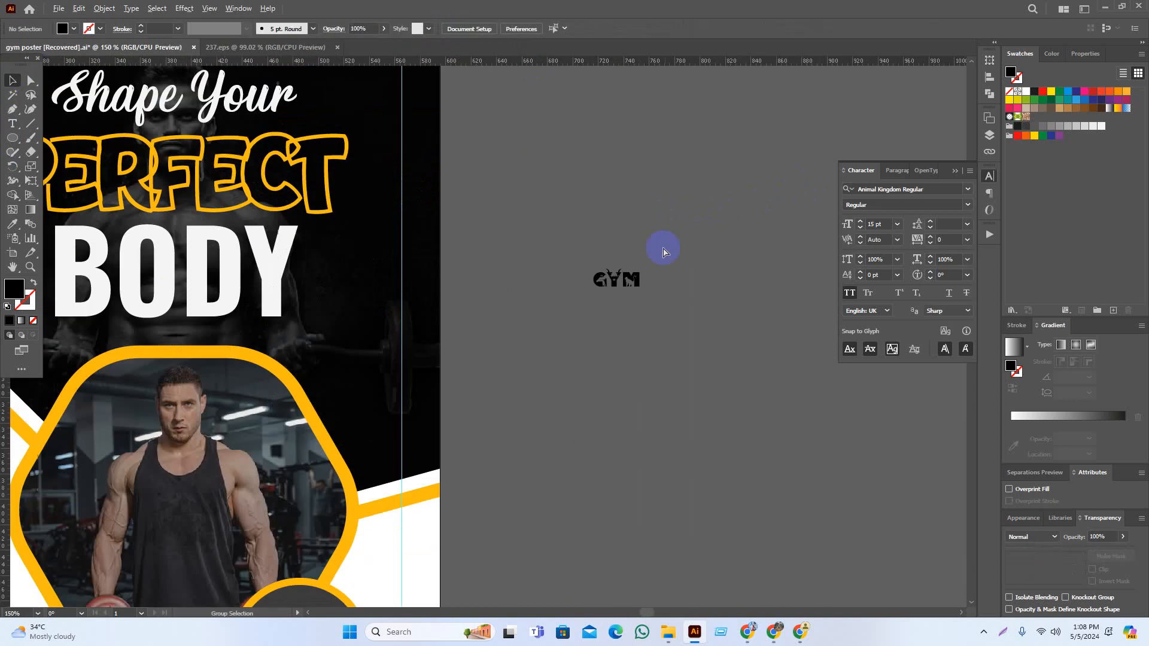
pyautogui.click(637, 284)
pyautogui.moveTo(639, 285); pyautogui.dragTo(709, 334)
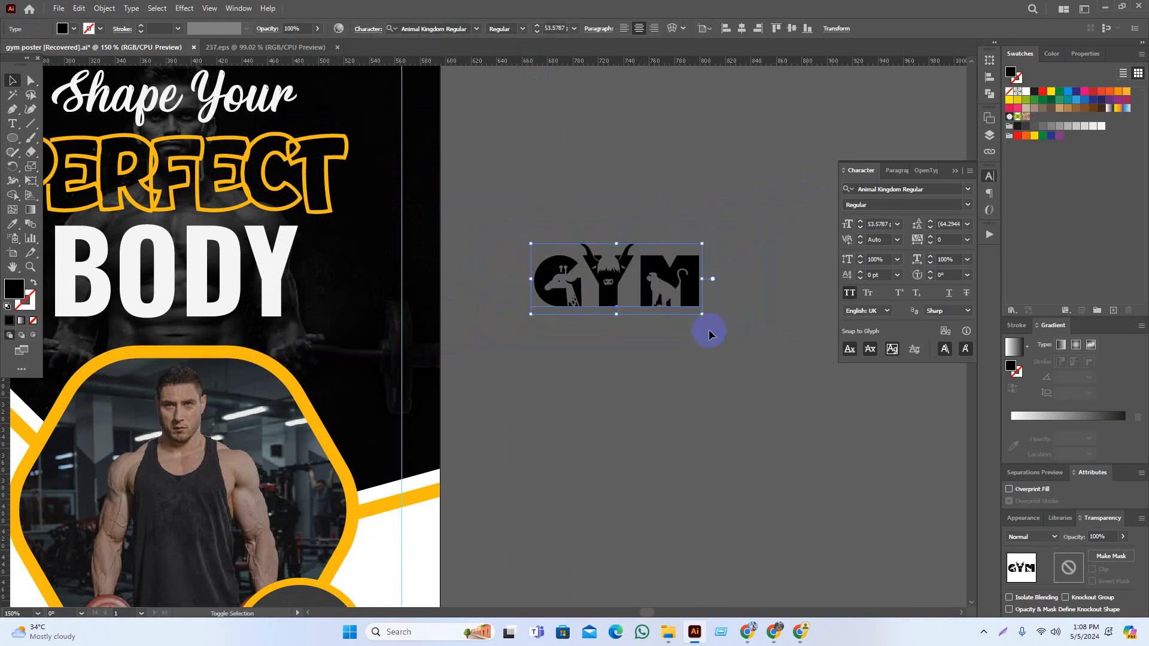
# Change the GYM text's font to Balbaleo and move the text farther down and away from the poster
pyautogui.click(477, 28)
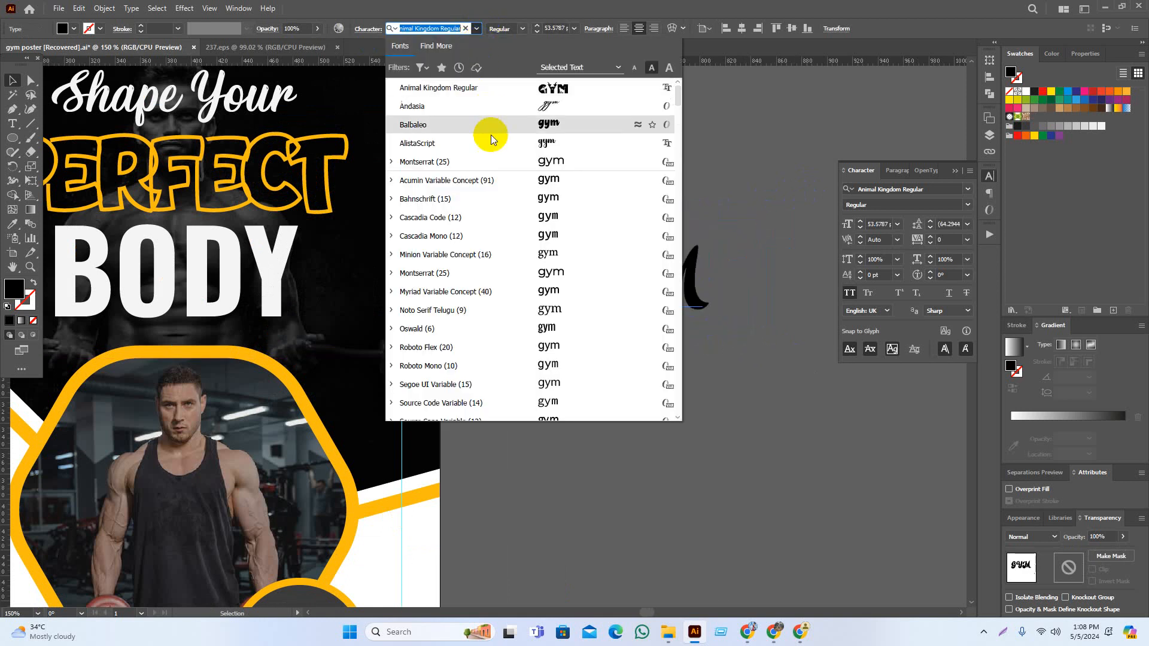
pyautogui.click(508, 128)
pyautogui.moveTo(651, 276); pyautogui.dragTo(816, 372)
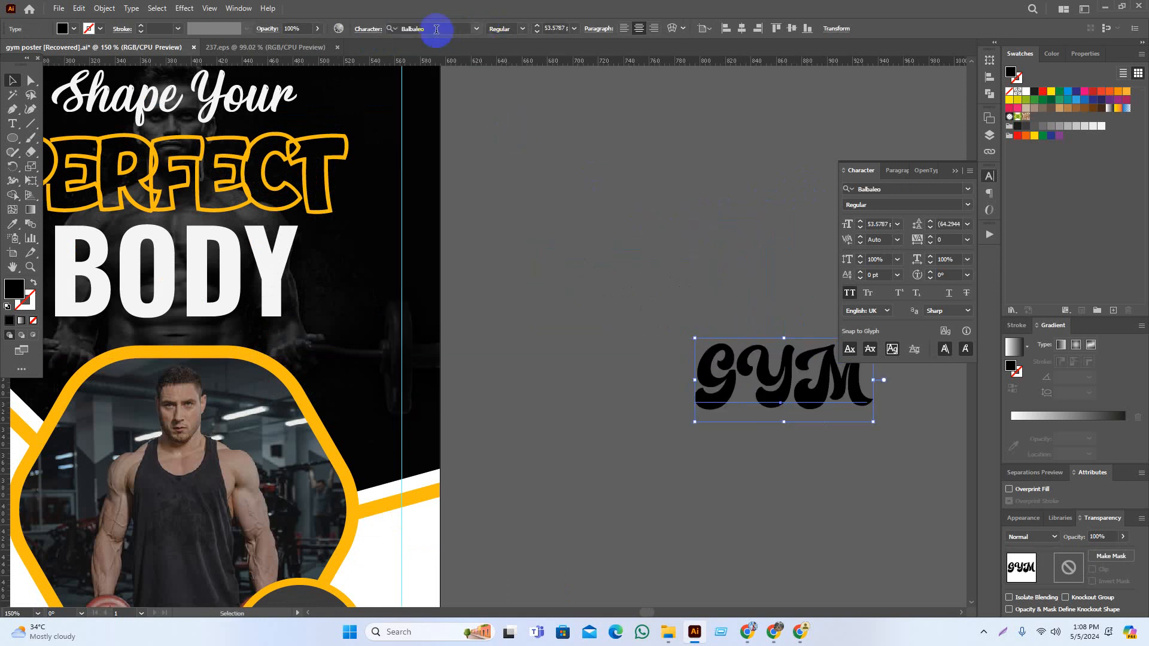
# Change the GYM text's font to Oswald and enlarge the text
pyautogui.click(476, 28)
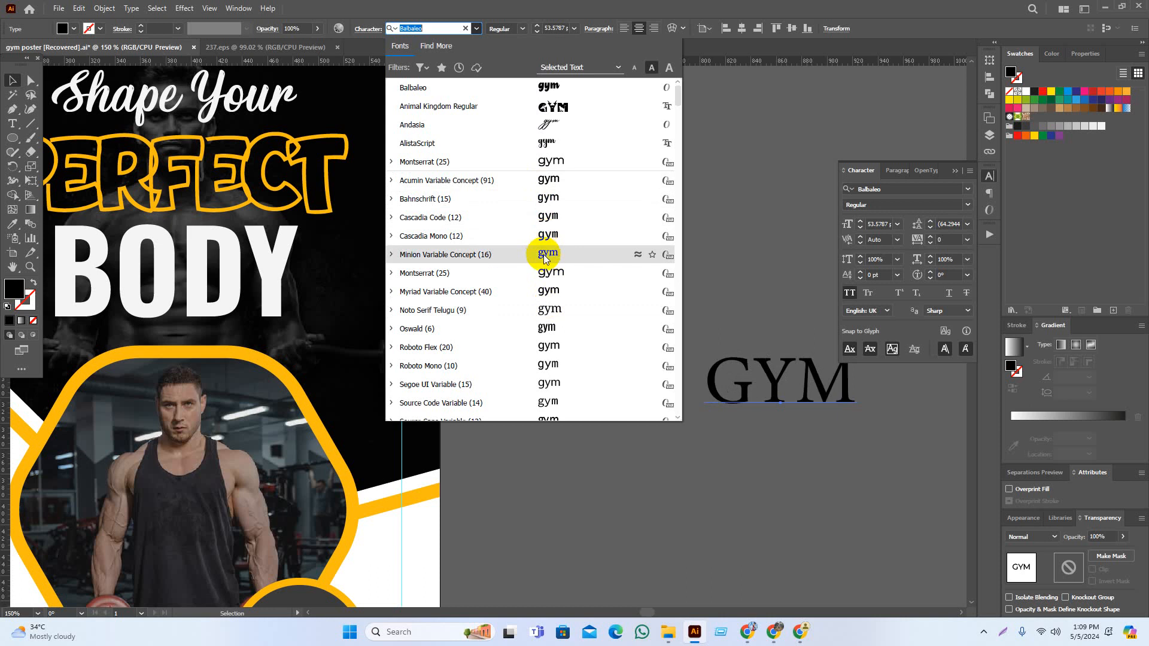
pyautogui.click(542, 331)
pyautogui.moveTo(725, 427); pyautogui.dragTo(578, 428)
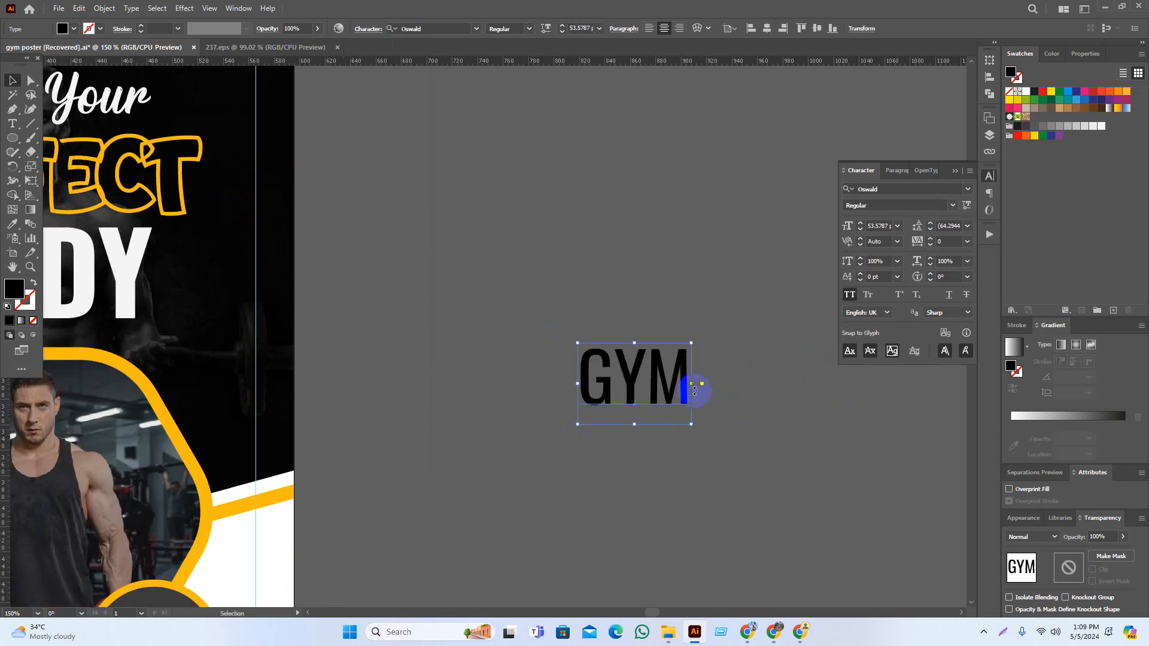
pyautogui.moveTo(691, 383); pyautogui.dragTo(745, 445)
pyautogui.click(808, 482)
pyautogui.scroll(-4, 808, 482)
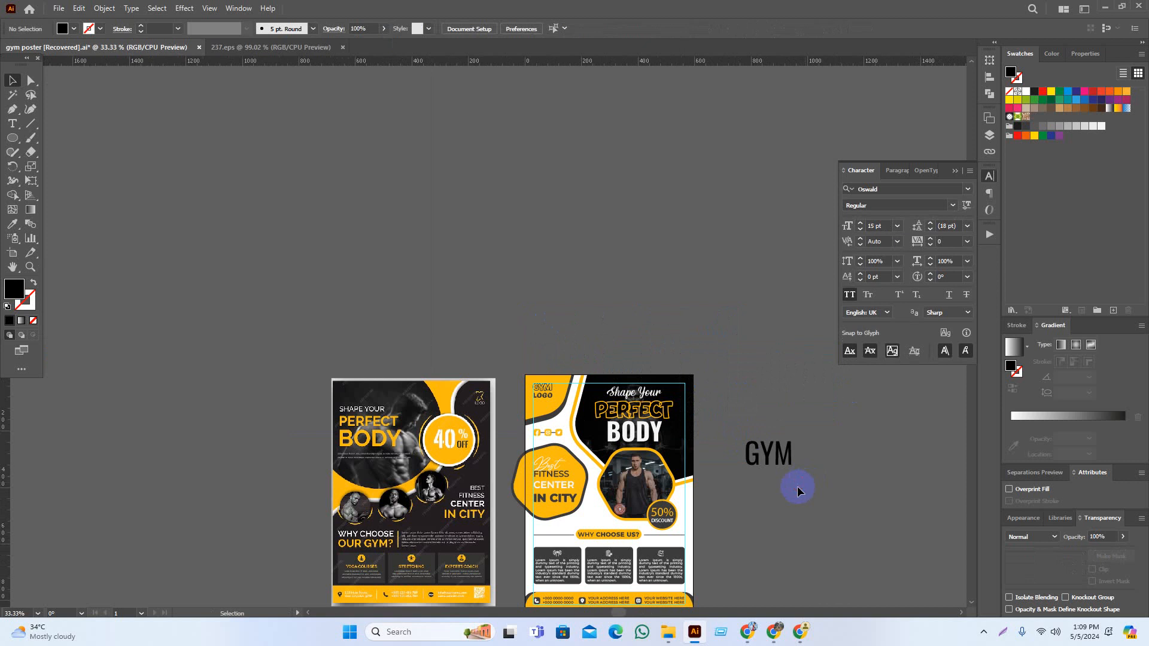
pyautogui.moveTo(767, 482); pyautogui.dragTo(790, 462)
pyautogui.scroll(1, 753, 381)
pyautogui.scroll(3, 756, 374)
pyautogui.scroll(2, 771, 472)
pyautogui.click(778, 461)
pyautogui.scroll(1, 742, 463)
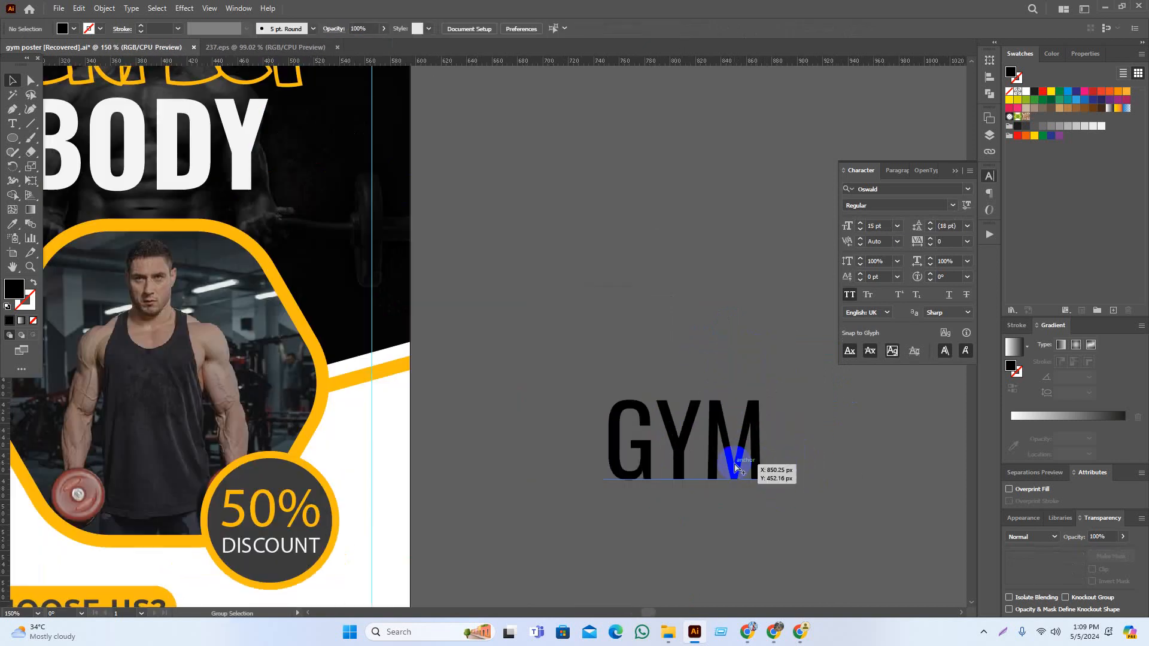
# Color the letters G and M of the GYM text yellow and the letter Y dark gray
pyautogui.doubleClick(705, 406)
pyautogui.moveTo(705, 406); pyautogui.dragTo(829, 398)
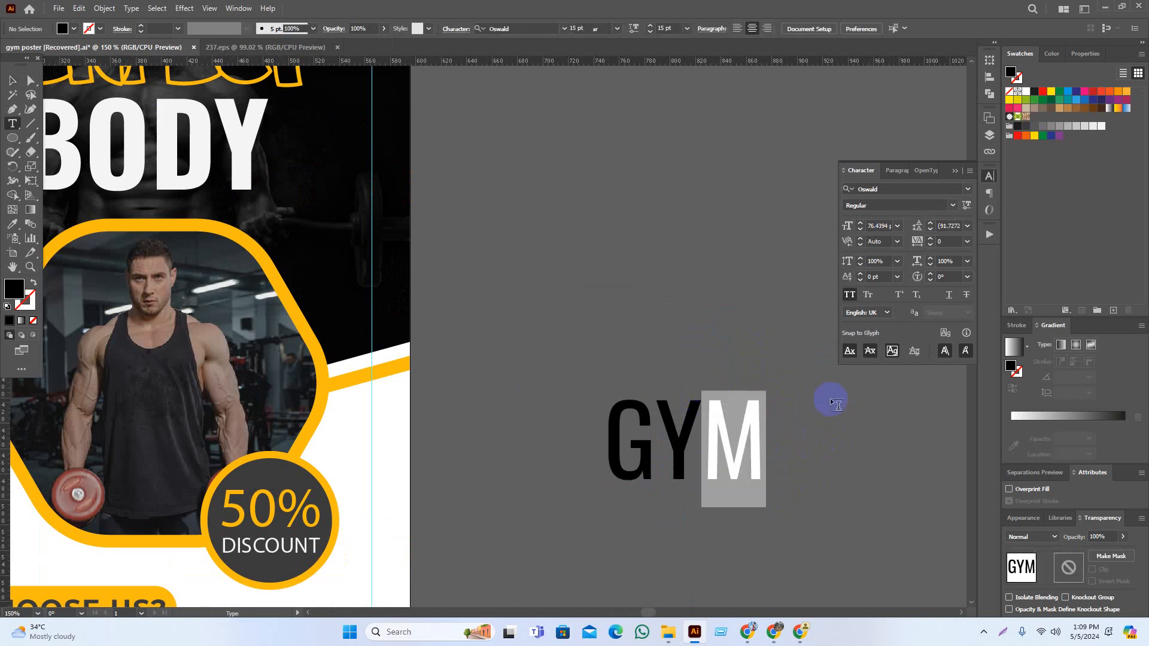
pyautogui.click(1052, 93)
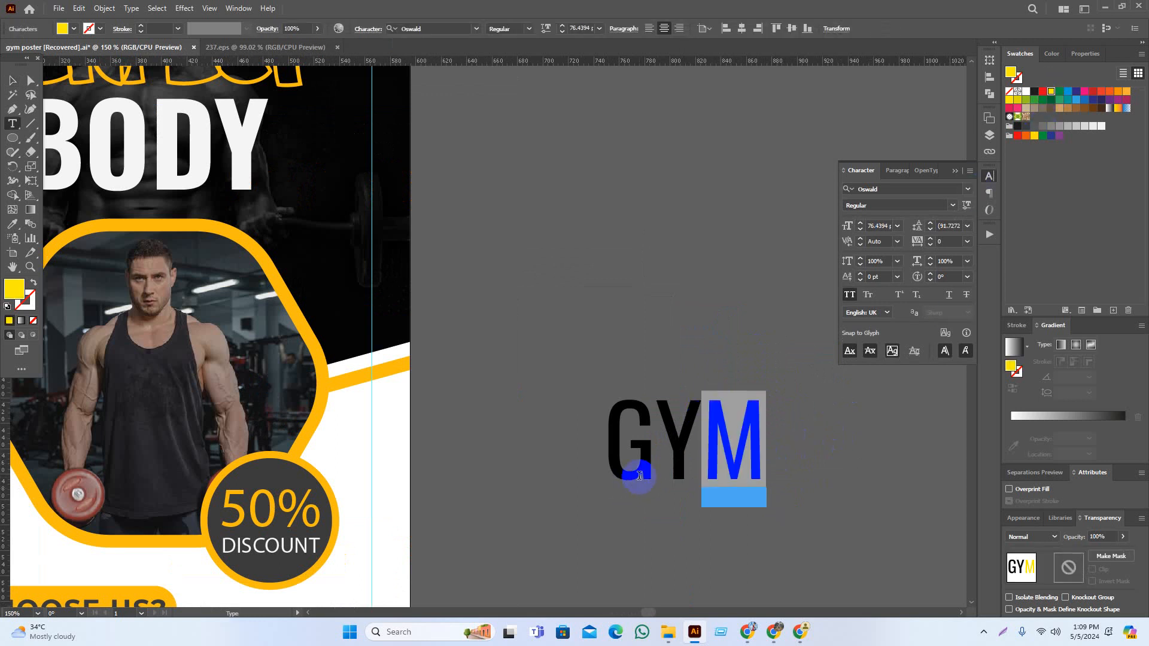
pyautogui.moveTo(638, 473); pyautogui.dragTo(601, 467)
pyautogui.click(1054, 91)
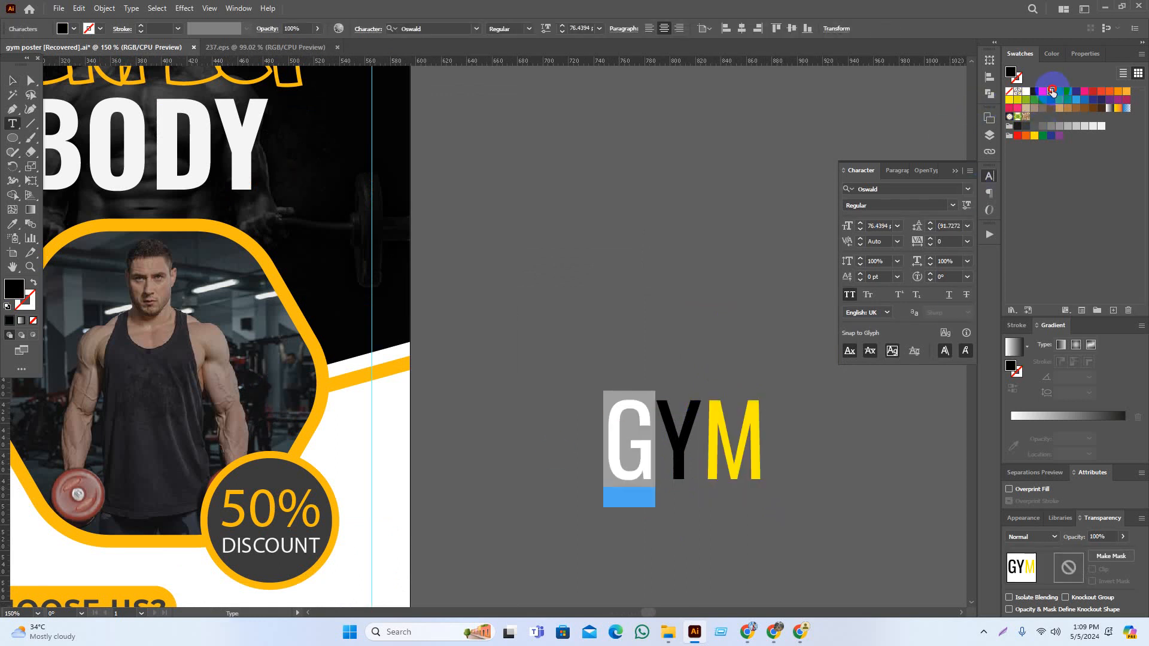
pyautogui.moveTo(705, 431); pyautogui.dragTo(657, 433)
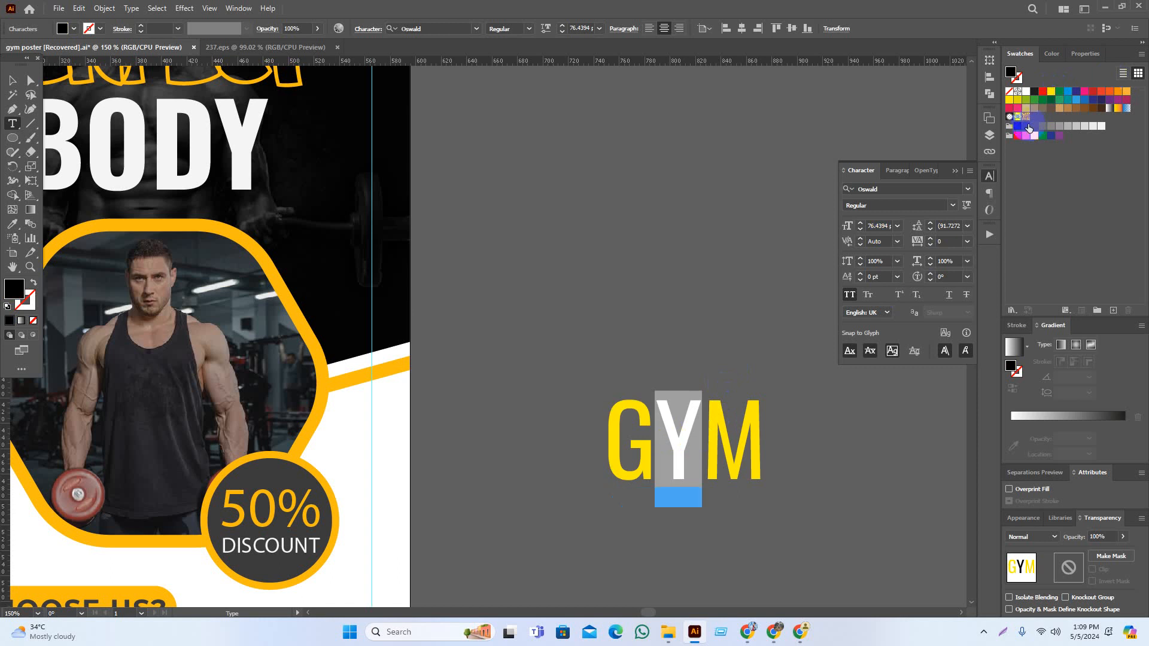
pyautogui.click(1026, 126)
pyautogui.click(13, 79)
pyautogui.click(663, 235)
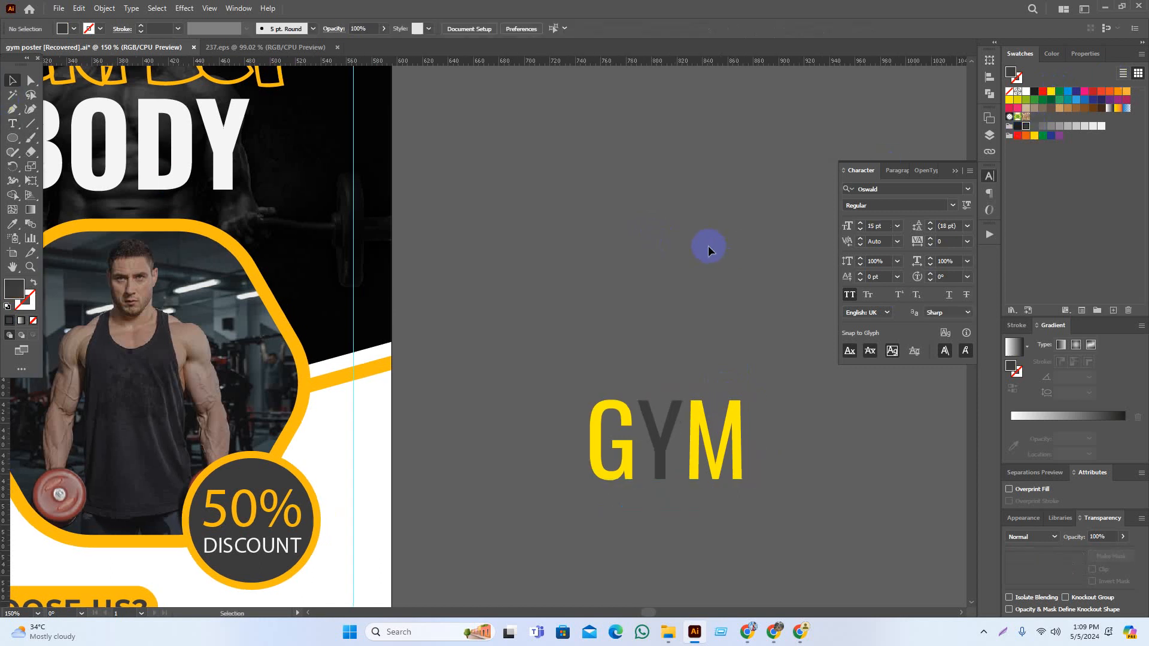
# Darken the letter Y of the GYM text to the near-black gray swatch
pyautogui.scroll(-2, 705, 441)
pyautogui.scroll(4, 694, 443)
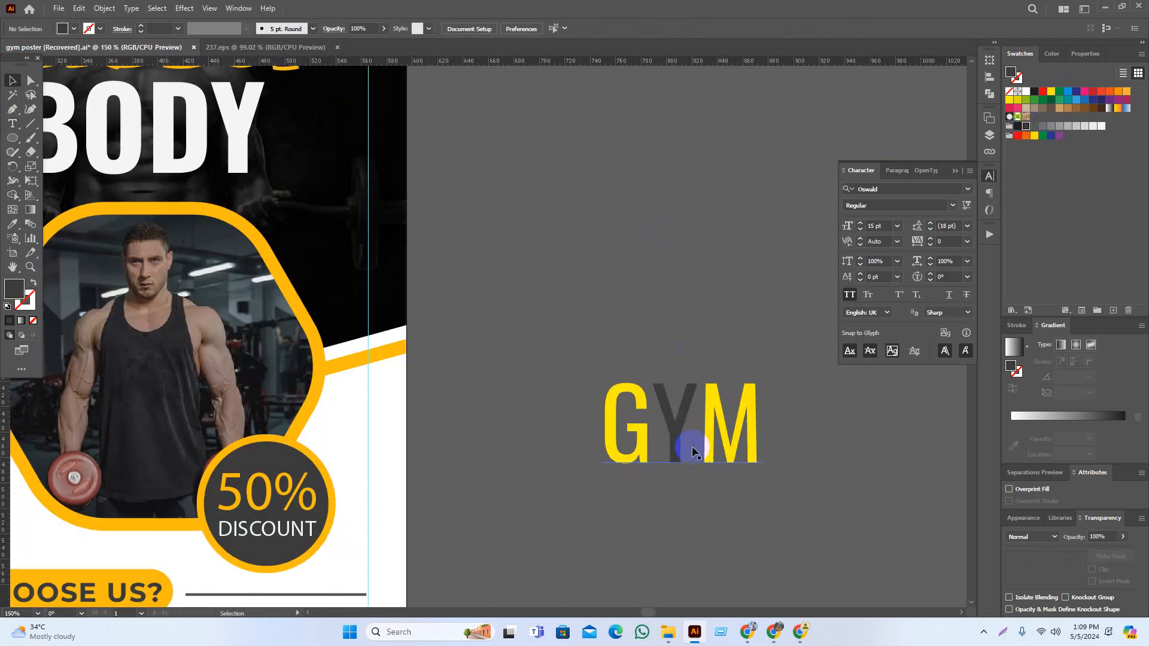
pyautogui.press('t')
pyautogui.moveTo(692, 446); pyautogui.dragTo(652, 446)
pyautogui.click(1018, 125)
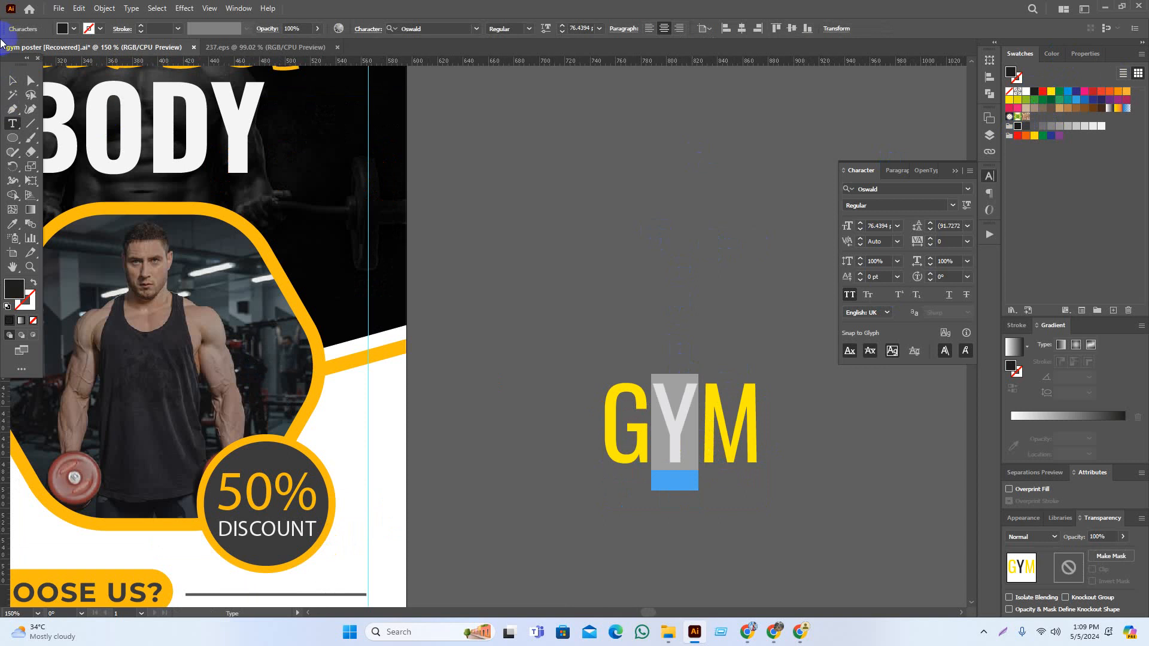
pyautogui.click(13, 79)
pyautogui.click(741, 274)
# Save the two-colored GYM text as a new pattern swatch
pyautogui.moveTo(755, 321); pyautogui.dragTo(685, 314)
pyautogui.scroll(-2, 666, 376)
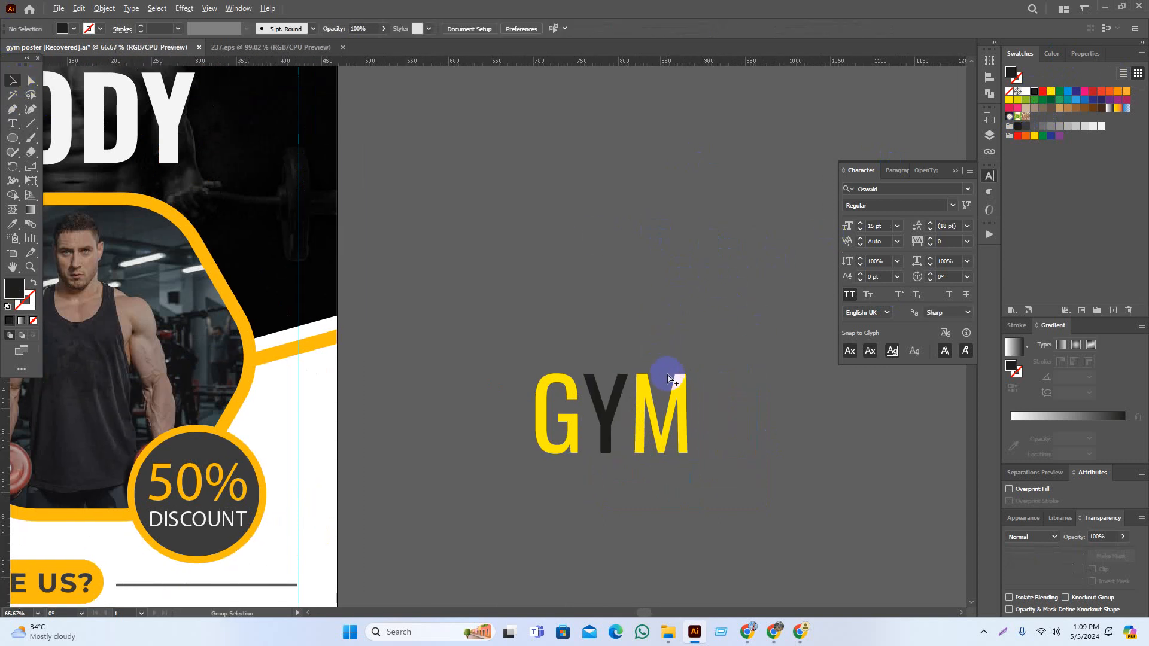
pyautogui.moveTo(716, 400); pyautogui.dragTo(675, 388)
pyautogui.click(684, 389)
pyautogui.click(741, 412)
pyautogui.moveTo(674, 462); pyautogui.dragTo(758, 439)
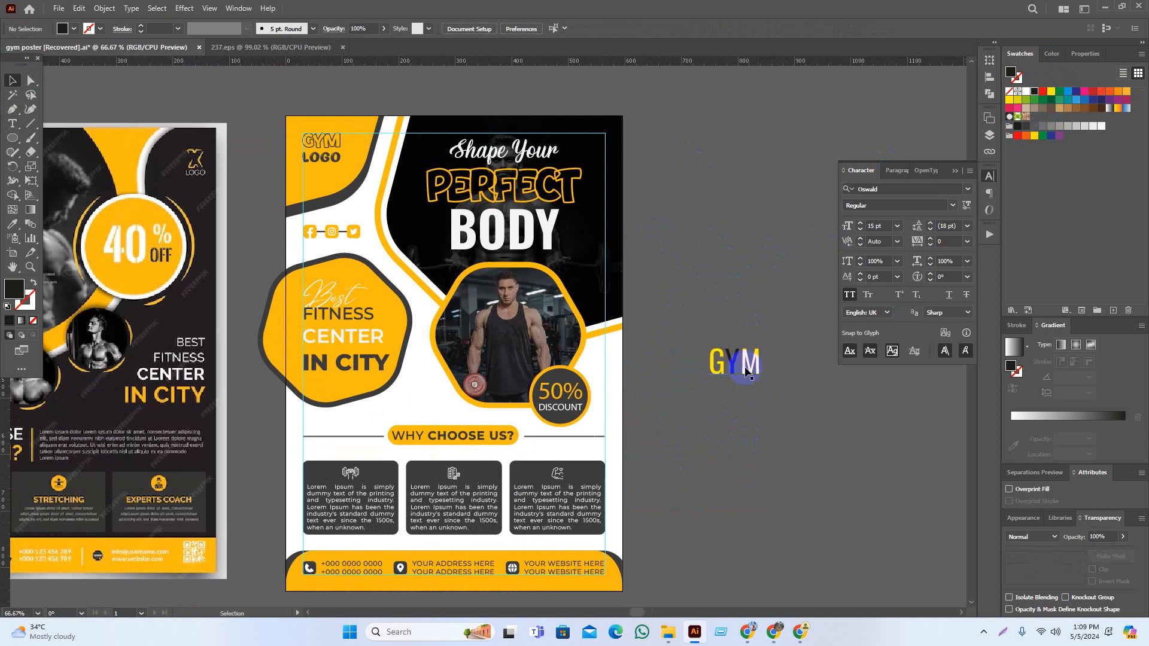
pyautogui.moveTo(742, 362); pyautogui.dragTo(1035, 123)
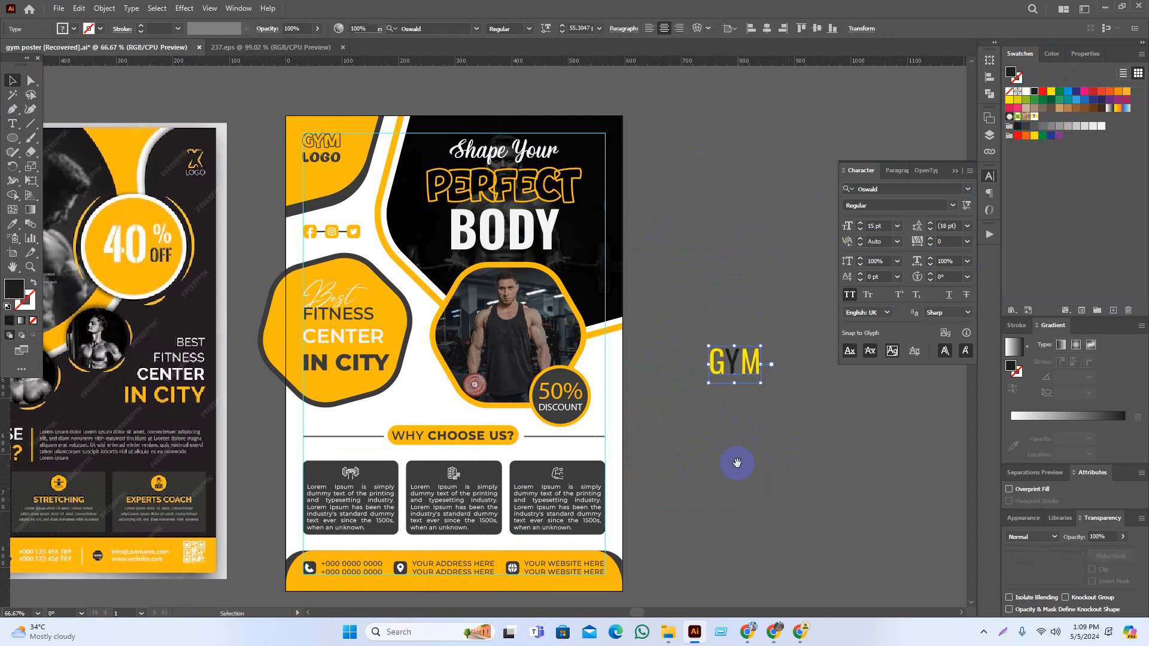
pyautogui.click(738, 461)
# Fill the poster's white background rectangle with the GYM pattern swatch
pyautogui.moveTo(736, 444); pyautogui.dragTo(827, 416)
pyautogui.moveTo(709, 382); pyautogui.dragTo(787, 406)
pyautogui.hotkey('ctrl', 'z')
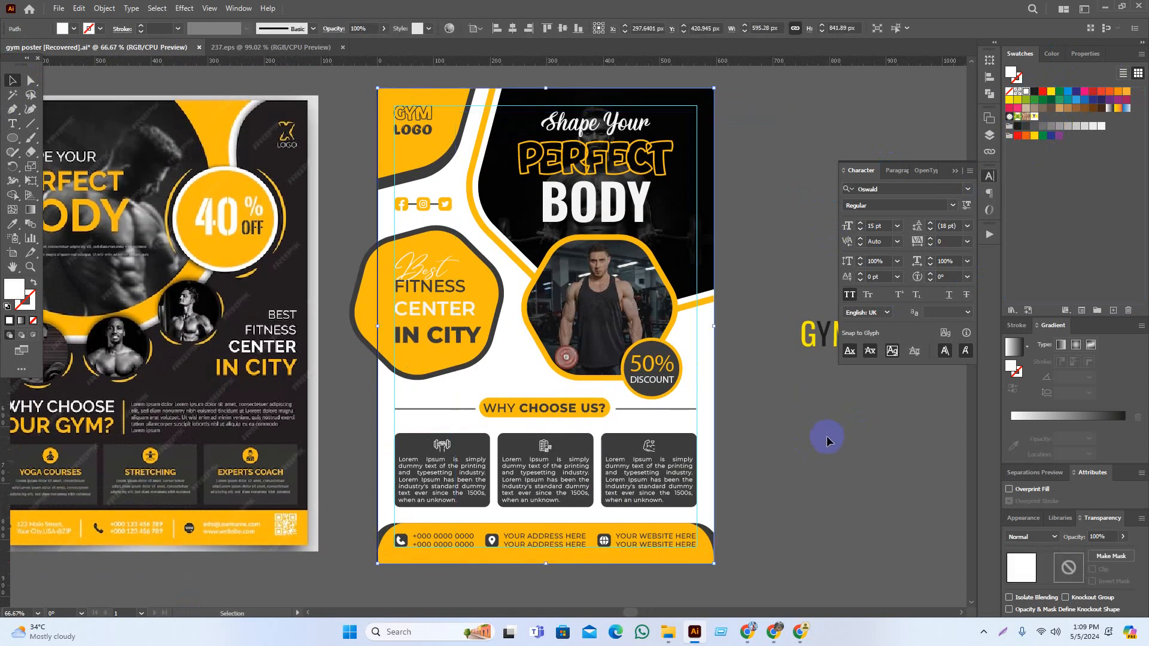
pyautogui.click(1035, 120)
pyautogui.moveTo(797, 461); pyautogui.dragTo(737, 470)
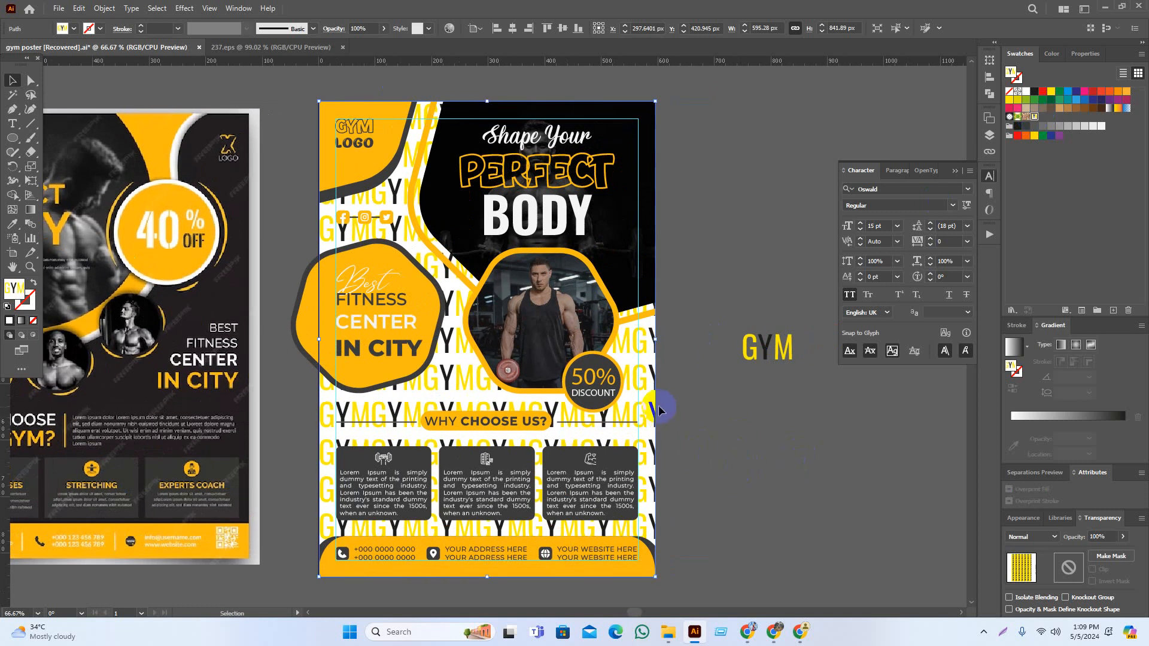
pyautogui.moveTo(649, 401); pyautogui.dragTo(707, 409)
pyautogui.hotkey('ctrl', 'z')
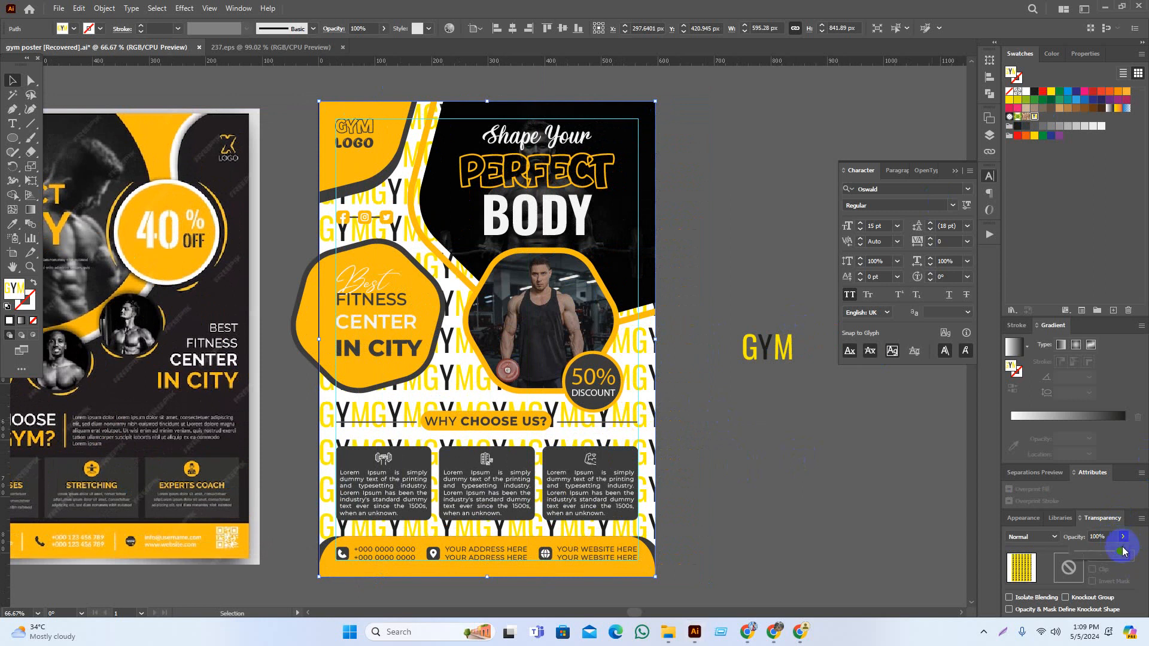
# Fade the GYM-patterned background by trying 10% and 3% opacity, and settle on 5%
pyautogui.moveTo(1083, 555); pyautogui.dragTo(1083, 554)
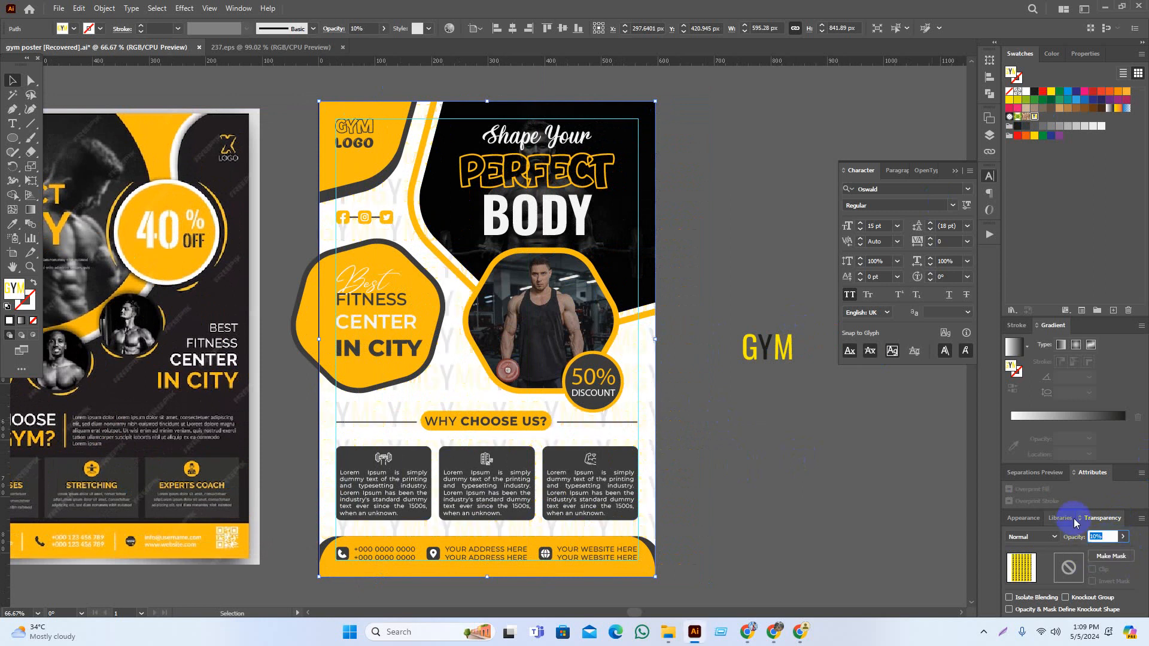
pyautogui.write('5')
pyautogui.press('Return')
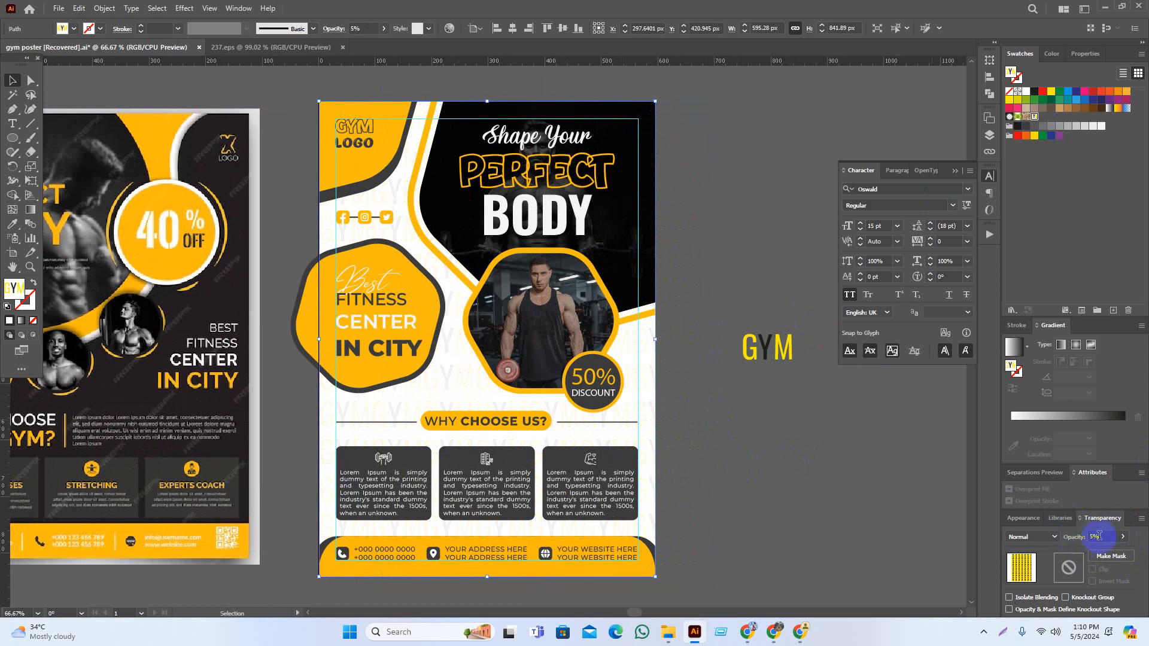
pyautogui.click(726, 440)
pyautogui.scroll(6, 456, 411)
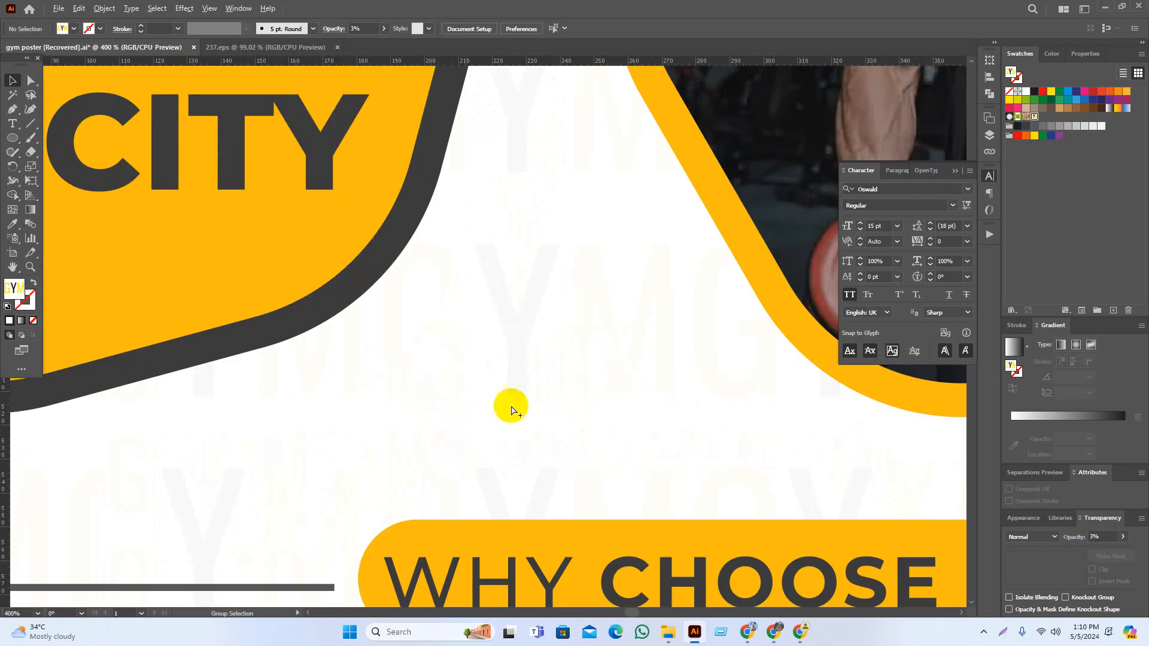
pyautogui.scroll(-6, 511, 411)
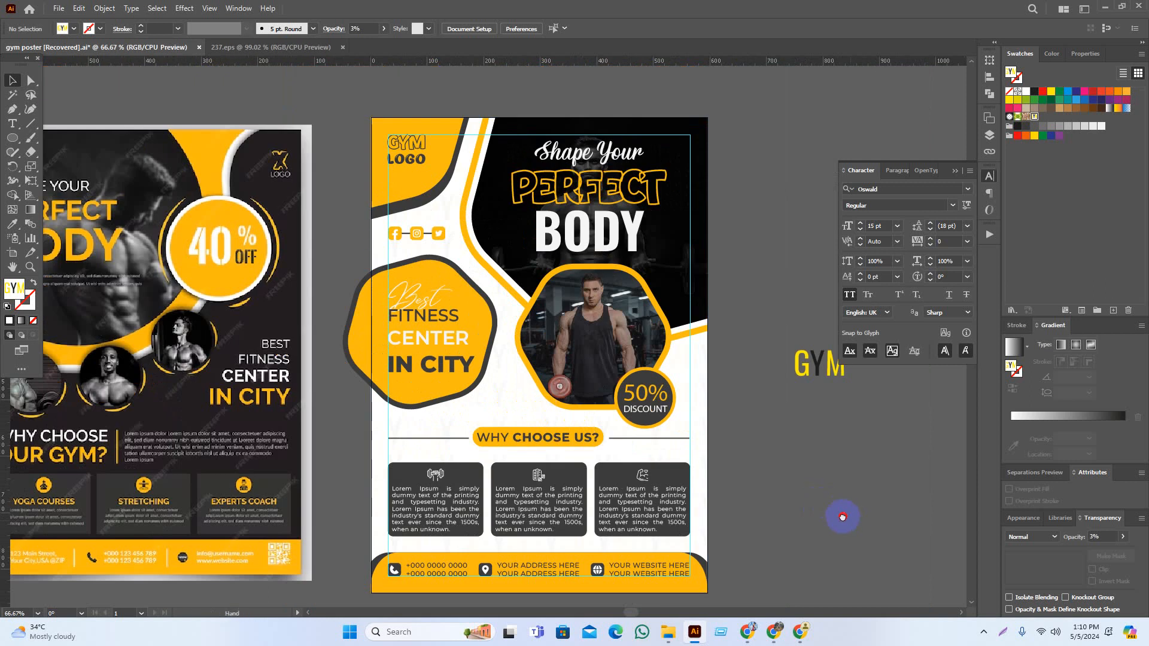
pyautogui.scroll(2, 842, 517)
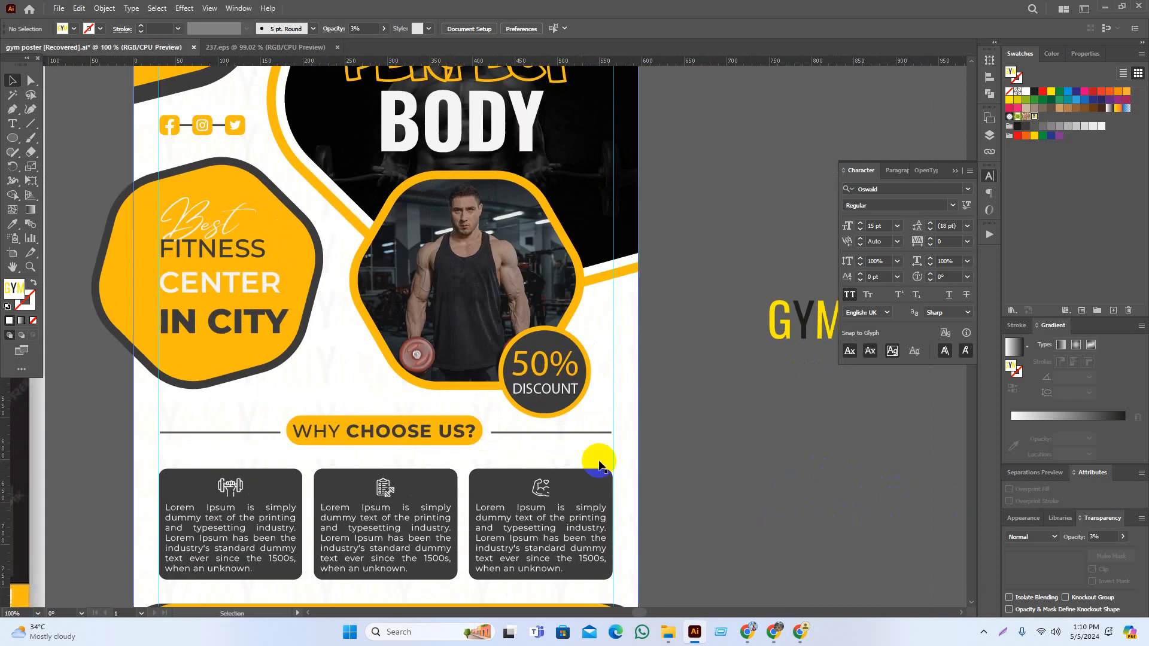
pyautogui.click(600, 465)
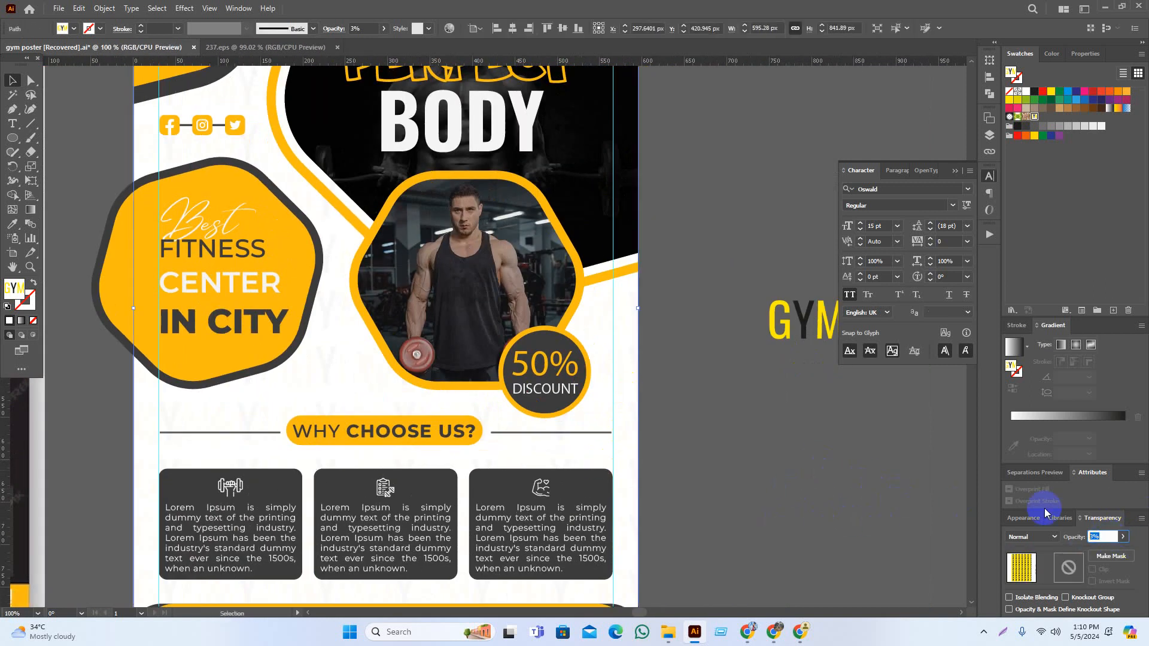
pyautogui.click(838, 488)
pyautogui.scroll(-2, 837, 488)
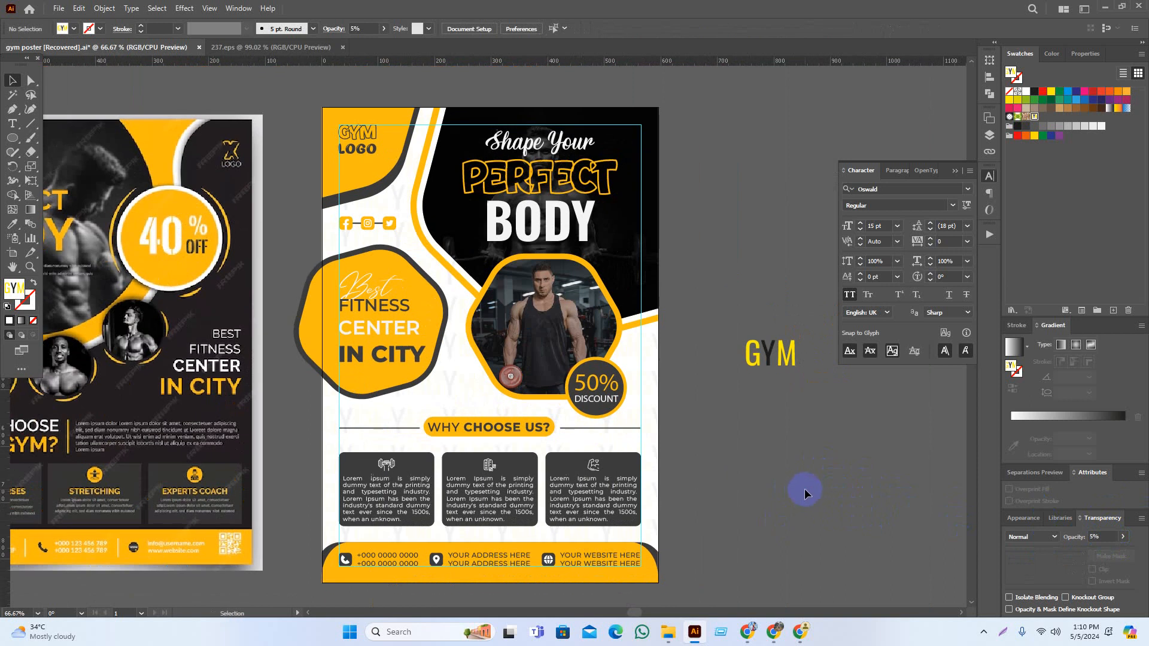
# Delete the GYM text beside the poster
pyautogui.click(775, 357)
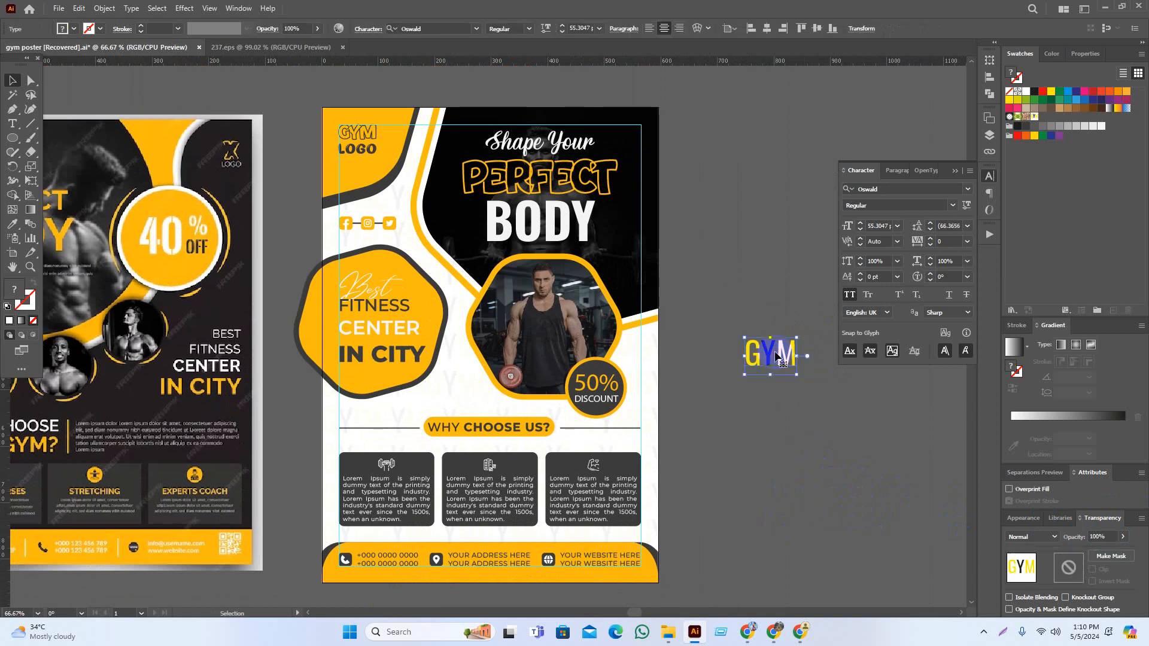
pyautogui.press('Delete')
pyautogui.moveTo(764, 450); pyautogui.dragTo(838, 460)
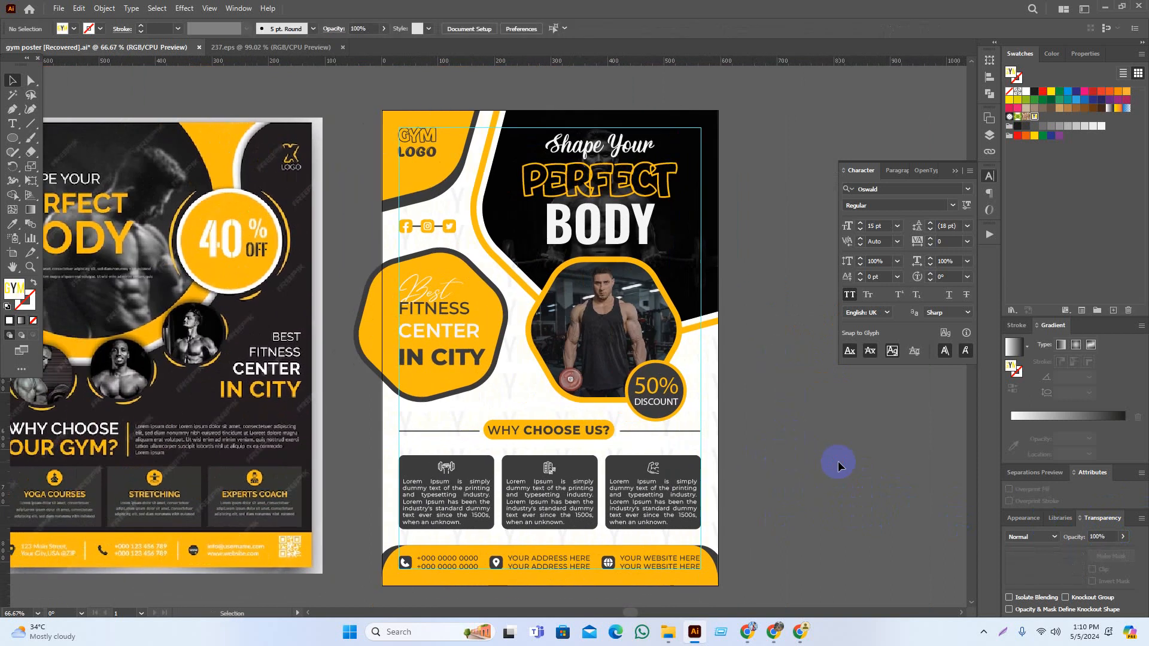
pyautogui.moveTo(764, 424); pyautogui.dragTo(770, 437)
# Group the dark heading panel with the yellow and white curved shapes bordering it
pyautogui.click(620, 173)
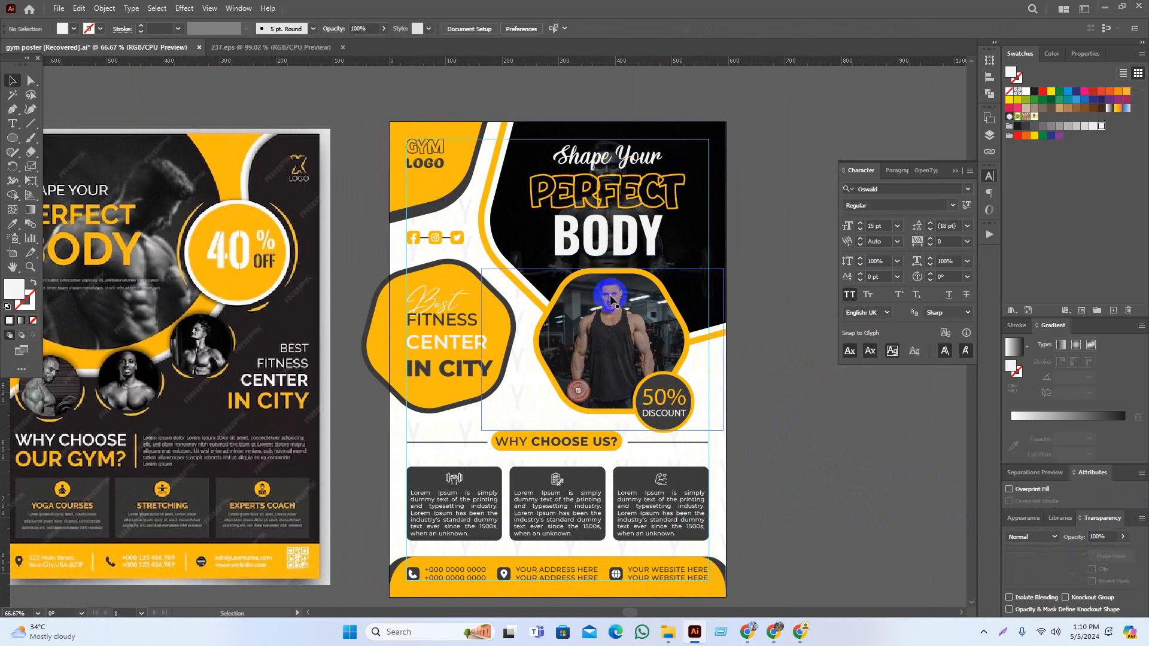
pyautogui.click(486, 234)
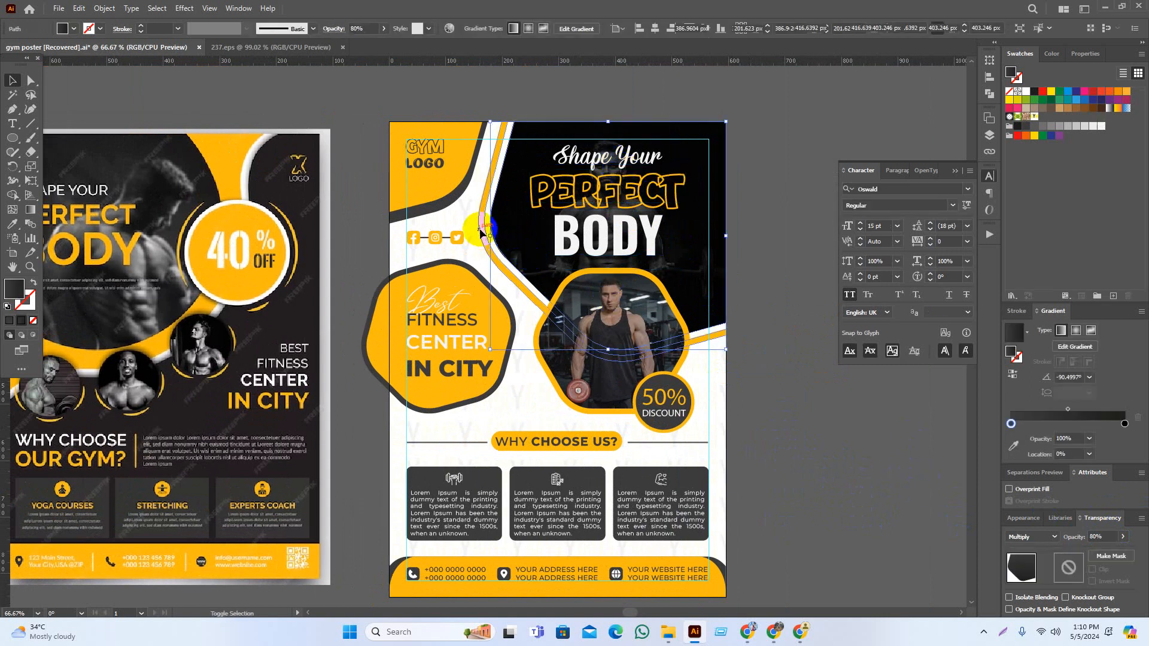
pyautogui.click(527, 124)
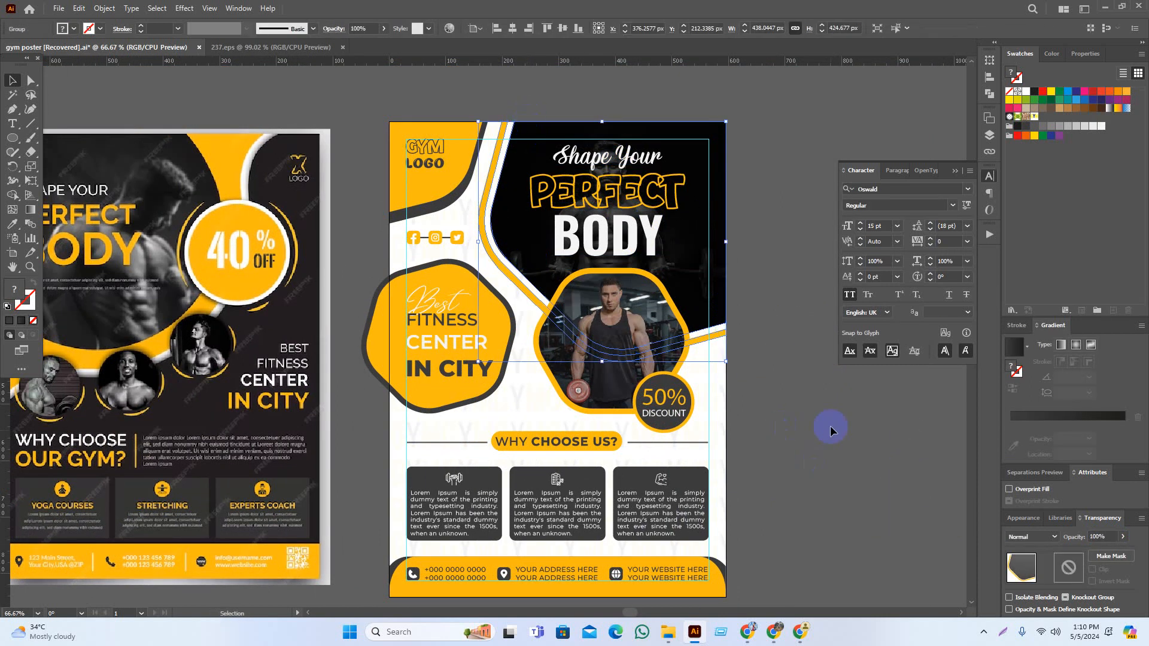
pyautogui.click(834, 396)
pyautogui.moveTo(793, 325); pyautogui.dragTo(831, 377)
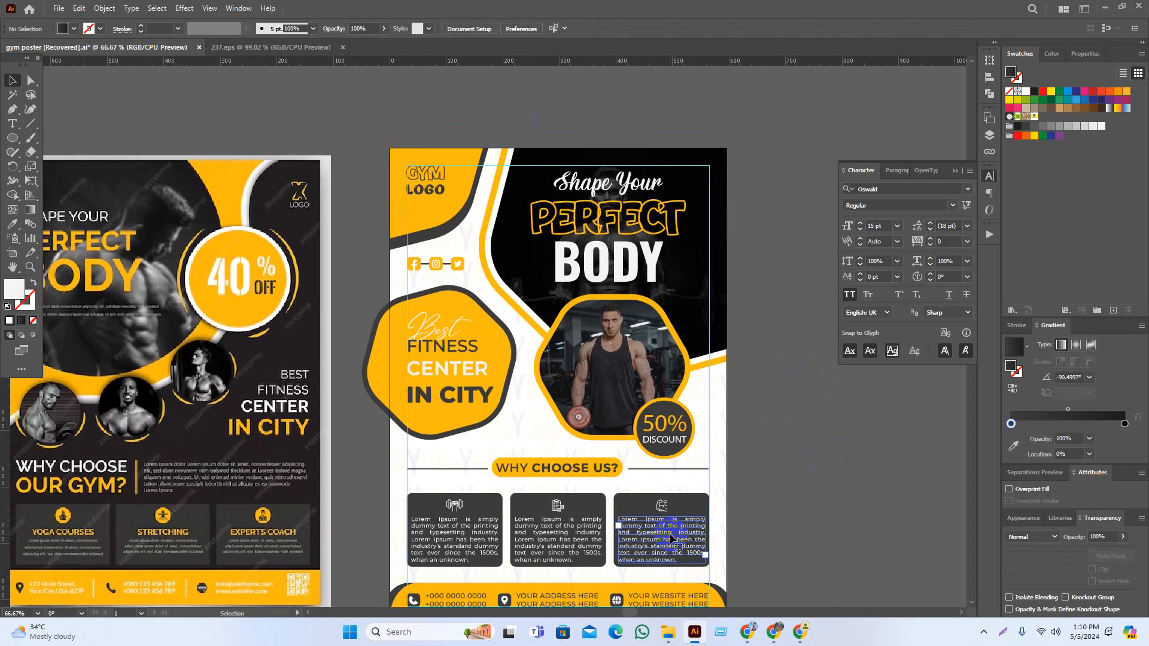
# Group the footer's contact details with the yellow and dark shapes behind them
pyautogui.click(652, 518)
pyautogui.moveTo(809, 508); pyautogui.dragTo(810, 375)
pyautogui.click(823, 449)
pyautogui.moveTo(823, 449); pyautogui.dragTo(802, 459)
pyautogui.scroll(2, 592, 479)
pyautogui.click(639, 501)
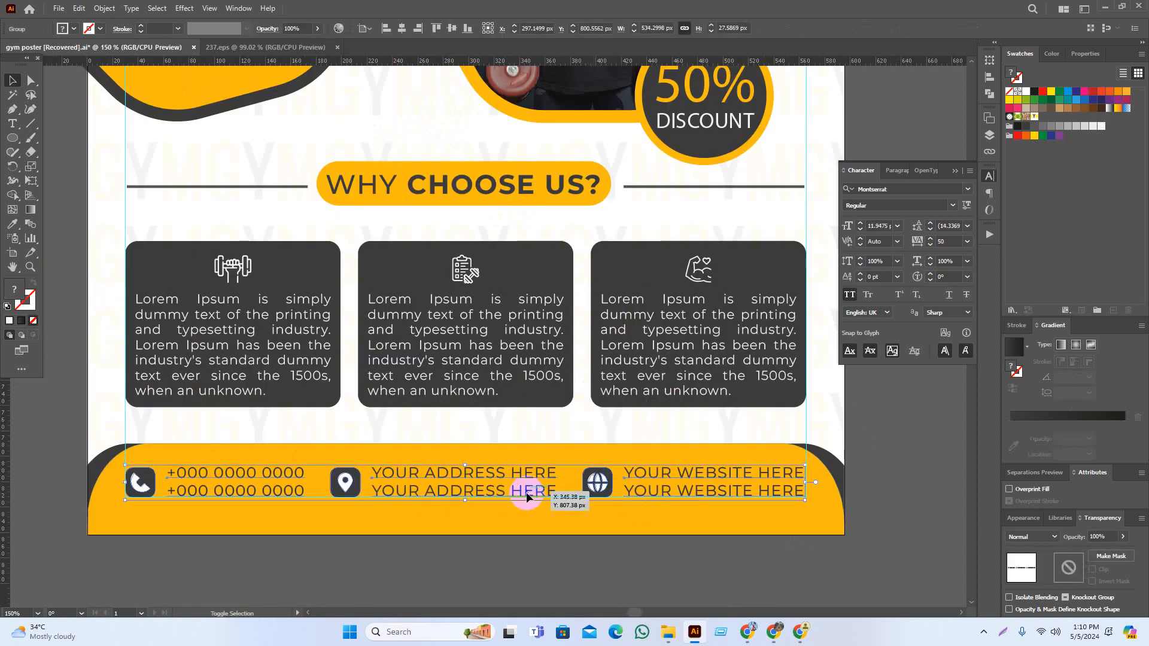
pyautogui.keyDown('shift'); pyautogui.click(772, 457); pyautogui.keyUp('shift')
pyautogui.keyDown('shift'); pyautogui.click(823, 454); pyautogui.keyUp('shift')
pyautogui.hotkey('ctrl', 'g')
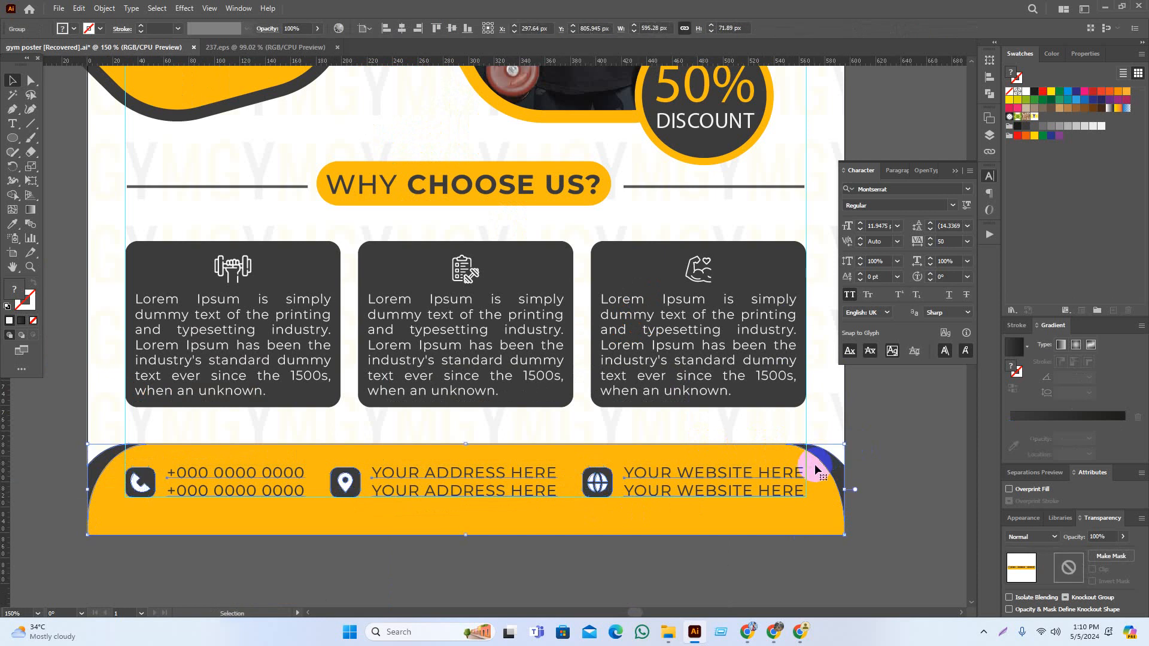
# Group the arm icon, paragraph and dark box of the third feature card
pyautogui.moveTo(815, 471); pyautogui.dragTo(816, 536)
pyautogui.scroll(2, 907, 497)
pyautogui.click(770, 351)
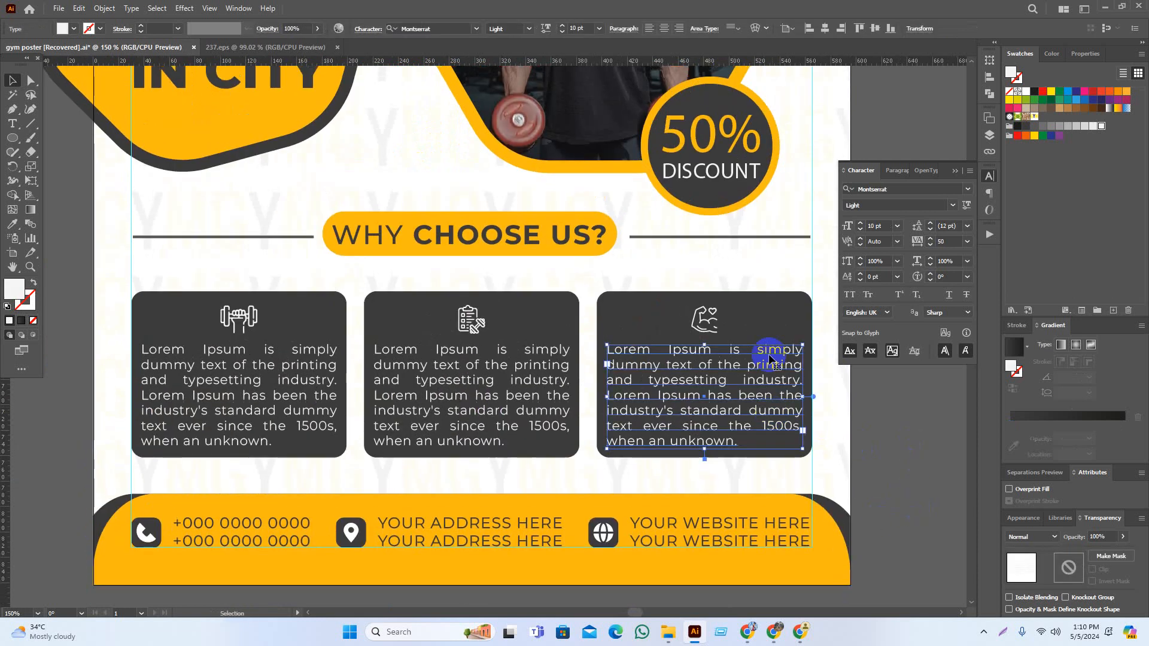
pyautogui.keyDown('shift'); pyautogui.click(731, 328); pyautogui.keyUp('shift')
pyautogui.keyDown('shift'); pyautogui.click(712, 327); pyautogui.keyUp('shift')
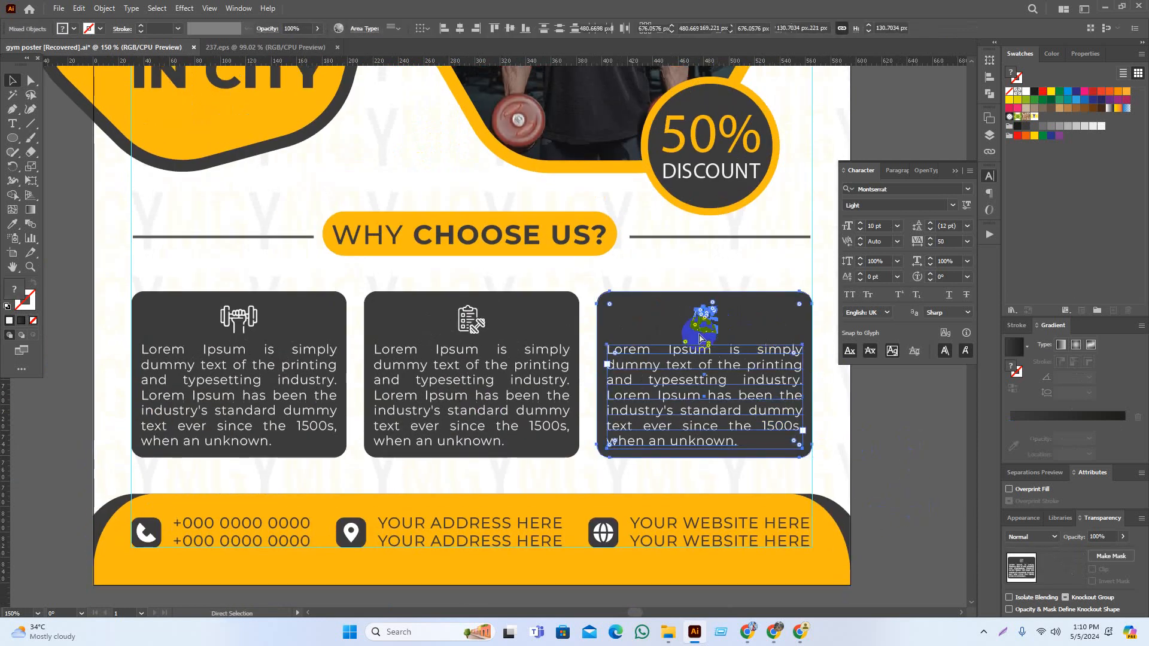
pyautogui.hotkey('ctrl', 'g')
# Group the icon, paragraph and box of the clipboard card, and do the same for the dumbbell card
pyautogui.click(479, 328)
pyautogui.keyDown('shift'); pyautogui.click(502, 363); pyautogui.keyUp('shift')
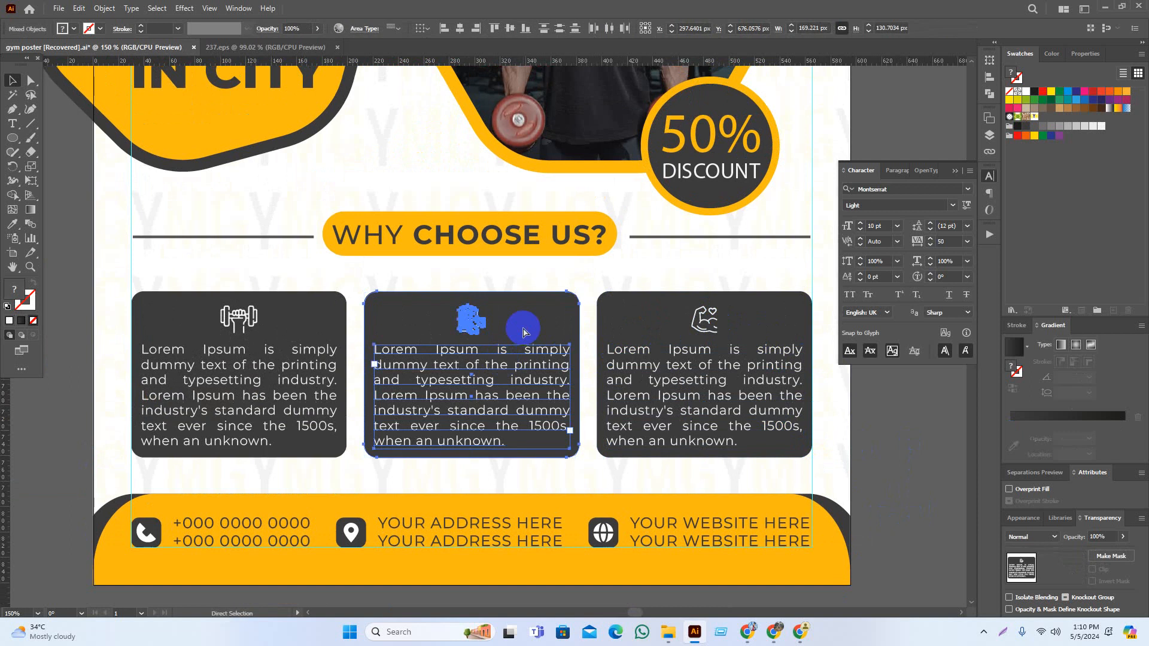
pyautogui.click(282, 345)
pyautogui.keyDown('shift'); pyautogui.click(242, 319); pyautogui.keyUp('shift')
pyautogui.keyDown('shift'); pyautogui.click(315, 309); pyautogui.keyUp('shift')
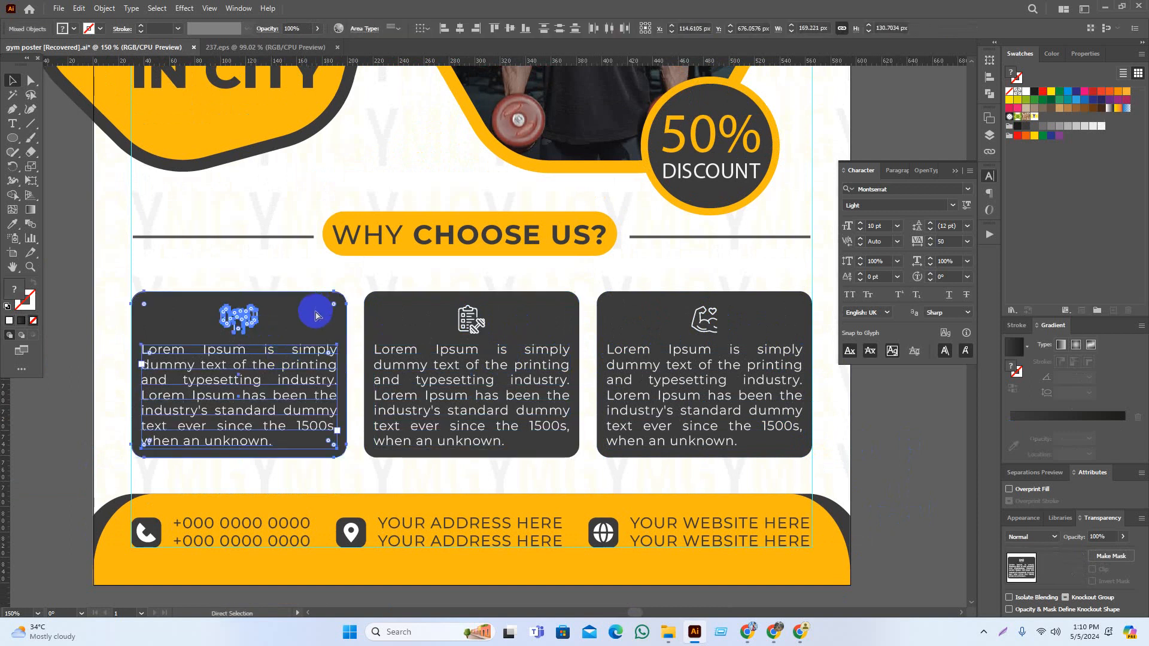
pyautogui.hotkey('ctrl', 'g')
# Group the WHY CHOOSE US? heading together with the three feature cards
pyautogui.scroll(3, 437, 379)
pyautogui.hscroll(-2, 436, 379)
pyautogui.click(441, 333)
pyautogui.keyDown('shift'); pyautogui.click(495, 436); pyautogui.keyUp('shift')
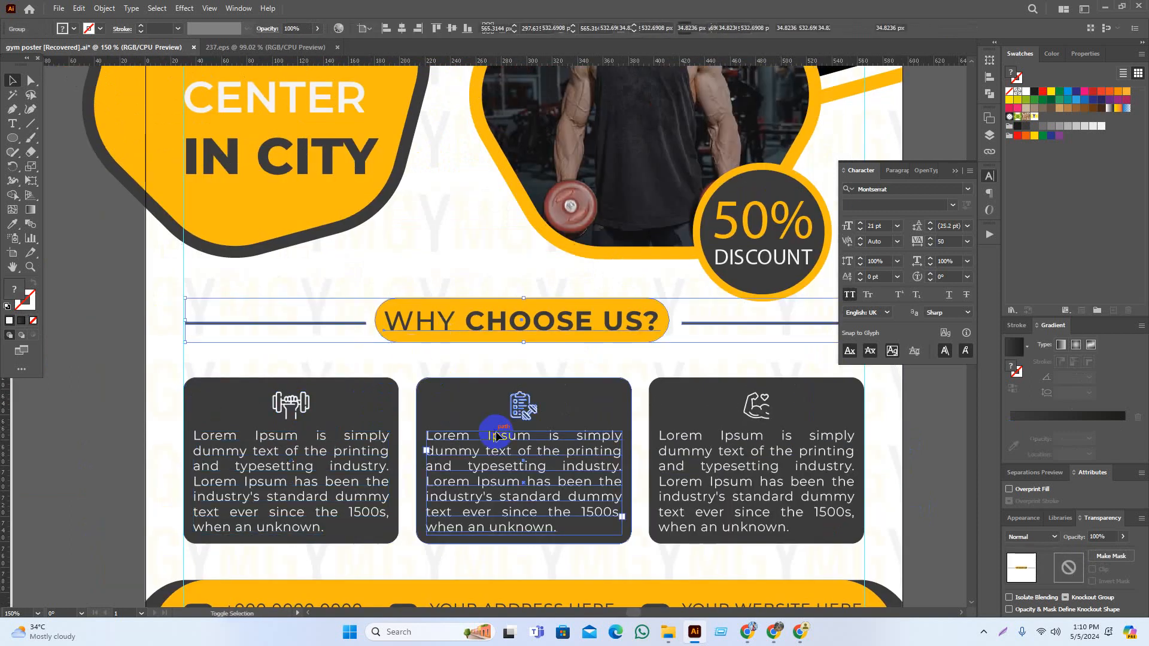
pyautogui.keyDown('shift'); pyautogui.click(770, 437); pyautogui.keyUp('shift')
pyautogui.keyDown('shift'); pyautogui.click(290, 466); pyautogui.keyUp('shift')
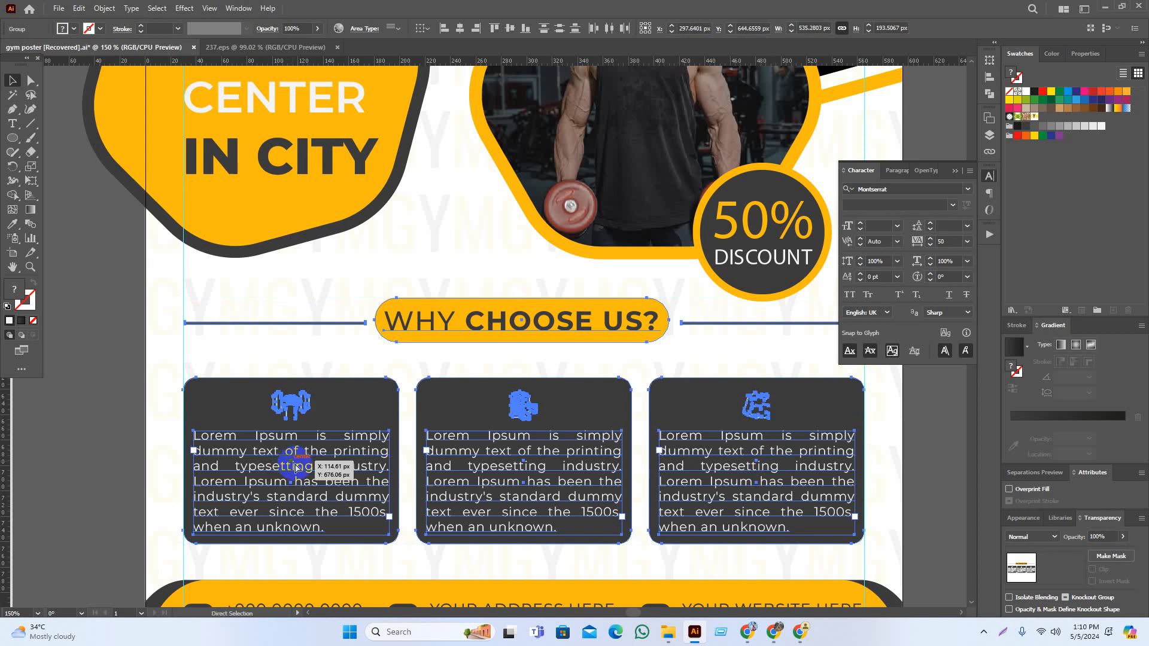
pyautogui.hotkey('ctrl', 'g')
pyautogui.scroll(-2, 540, 478)
pyautogui.click(853, 452)
pyautogui.scroll(3, 708, 401)
pyautogui.hscroll(-1, 708, 401)
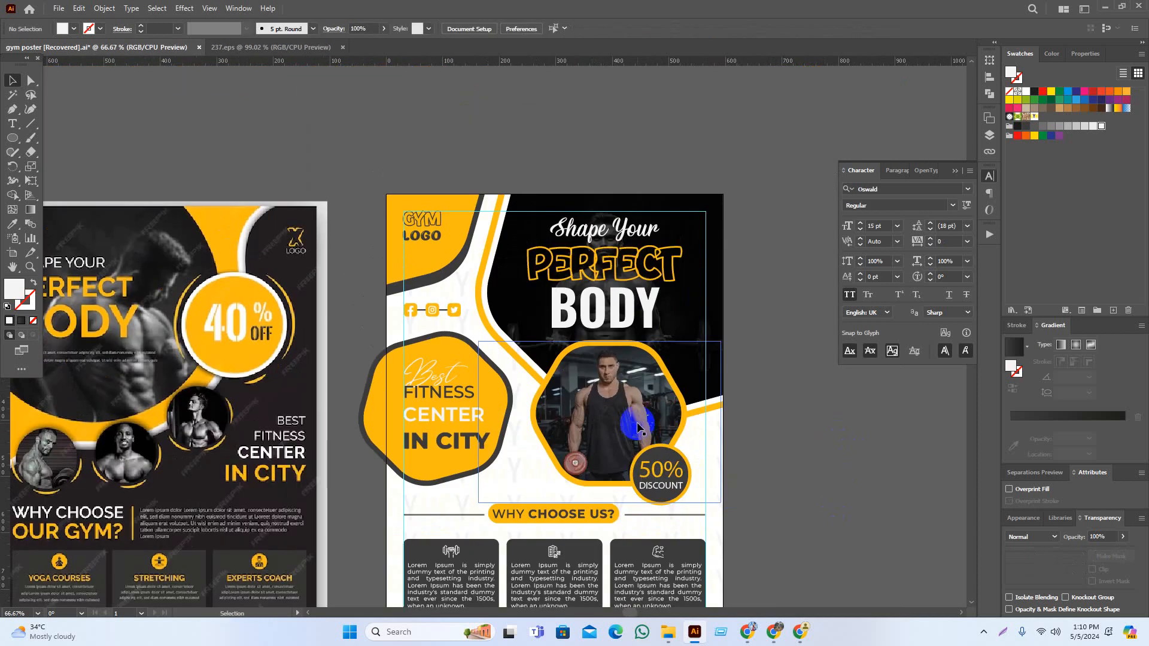
# Group the yellow and dark rounded polygons, and group them with the BEST FITNESS CENTER IN CITY text
pyautogui.moveTo(634, 419); pyautogui.dragTo(723, 419)
pyautogui.hotkey('ctrl', 'z')
pyautogui.click(441, 407)
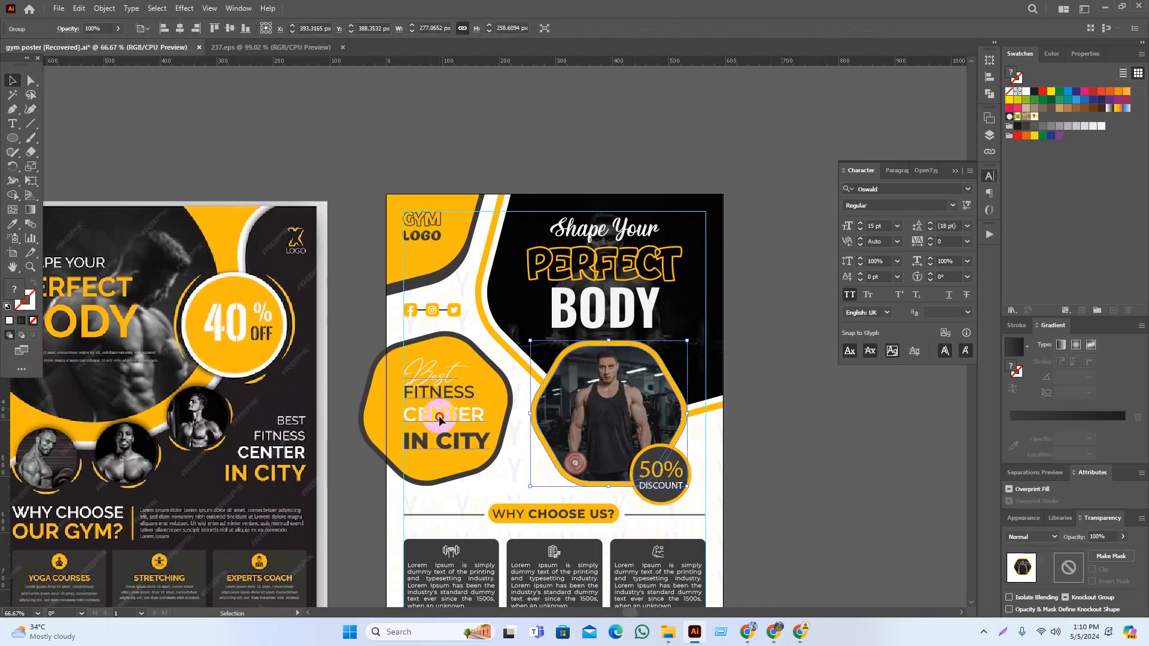
pyautogui.scroll(2, 441, 413)
pyautogui.click(629, 371)
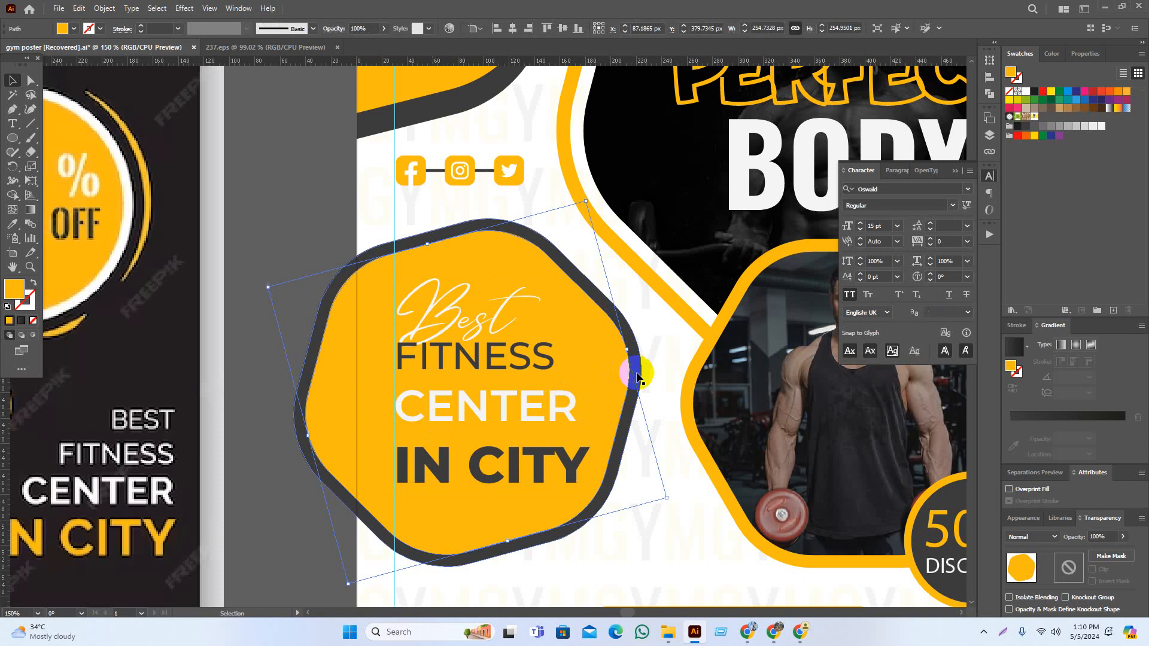
pyautogui.keyDown('shift'); pyautogui.click(637, 371); pyautogui.keyUp('shift')
pyautogui.hotkey('ctrl', 'g')
pyautogui.keyDown('shift'); pyautogui.click(516, 406); pyautogui.keyUp('shift')
pyautogui.hotkey('ctrl', 'g')
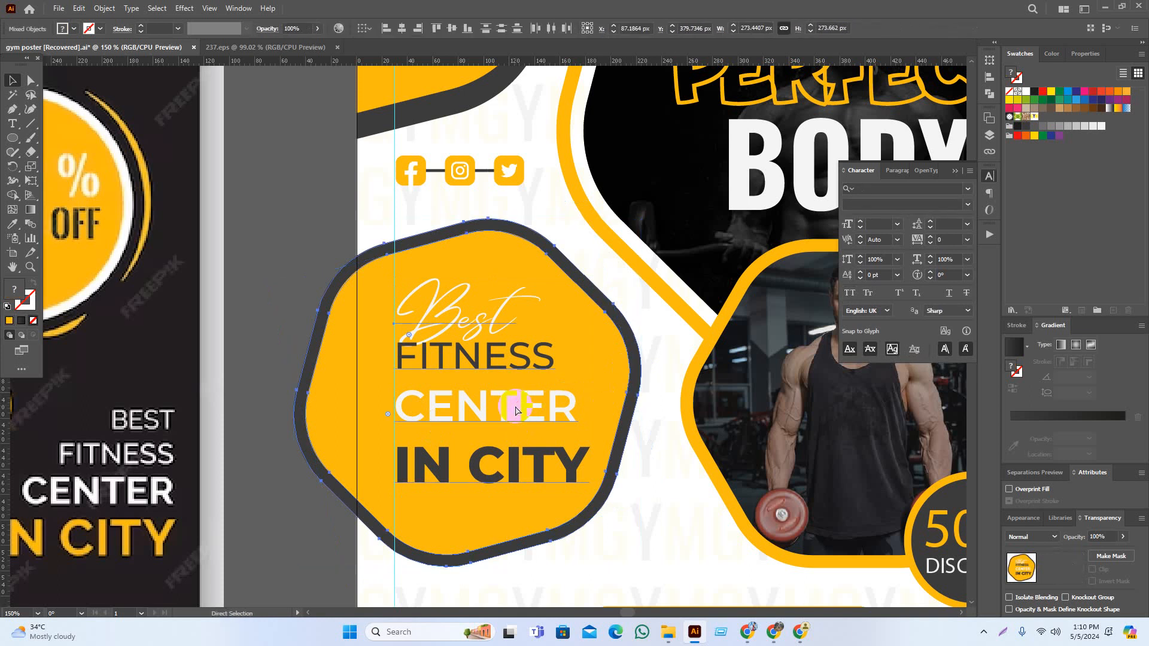
pyautogui.scroll(-1, 508, 501)
pyautogui.moveTo(520, 375); pyautogui.dragTo(507, 414)
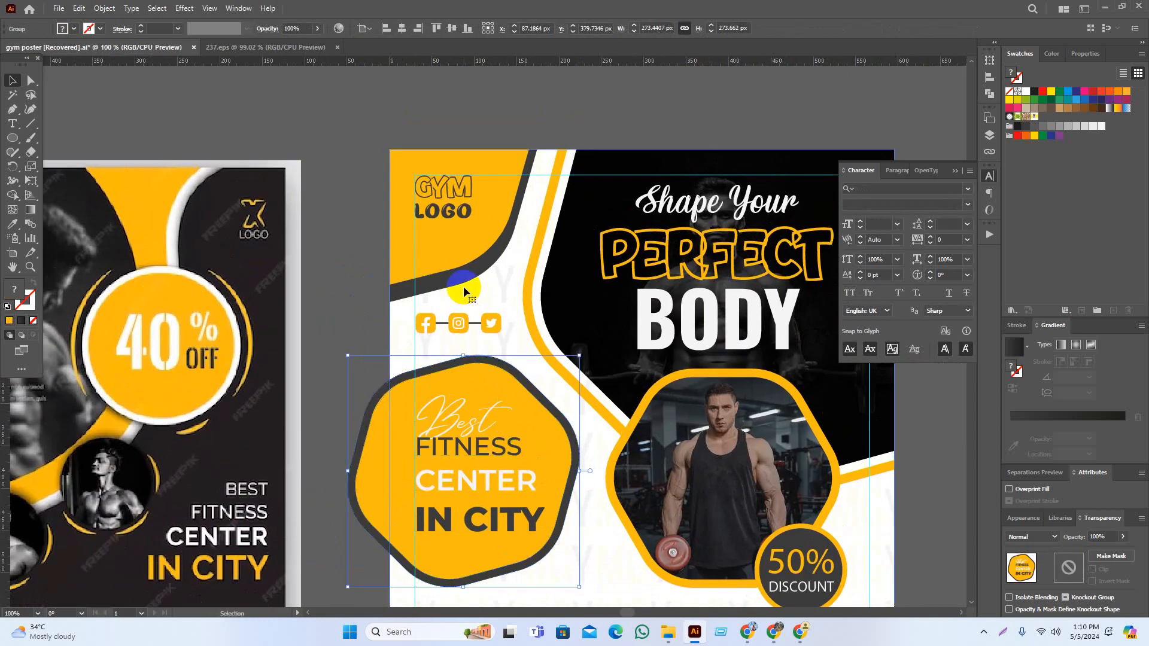
# Enlarge the GYM LOGO text to about 85 px wide and group it with the yellow and dark corner shapes
pyautogui.keyDown('ctrl'); pyautogui.click(467, 277); pyautogui.keyUp('ctrl')
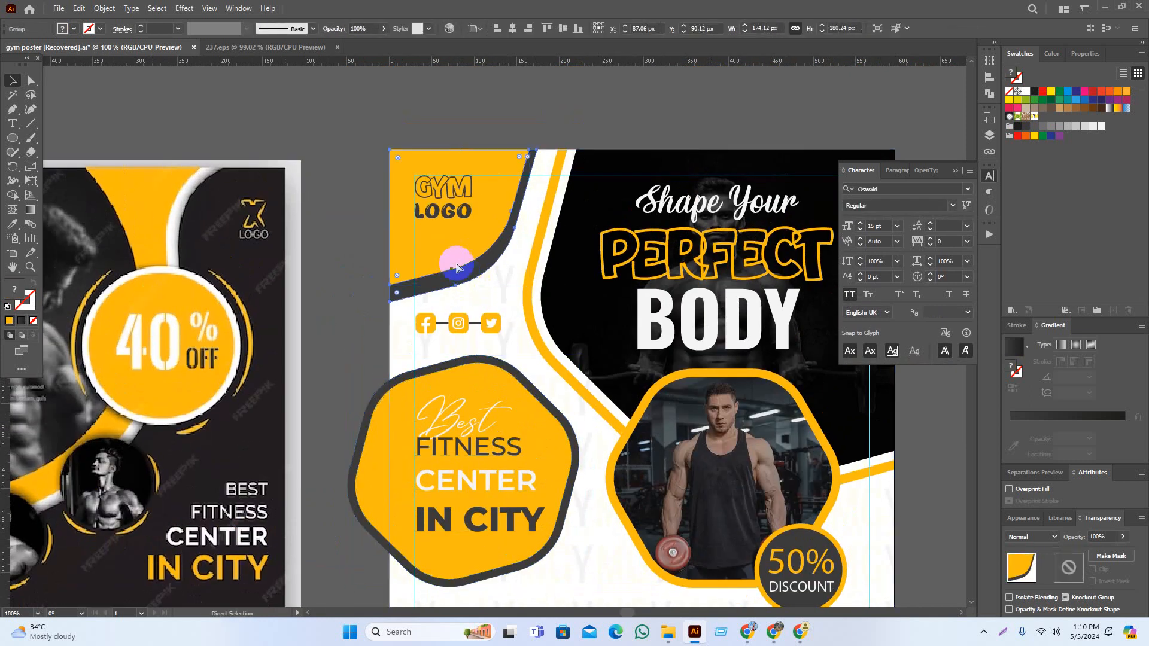
pyautogui.click(471, 220)
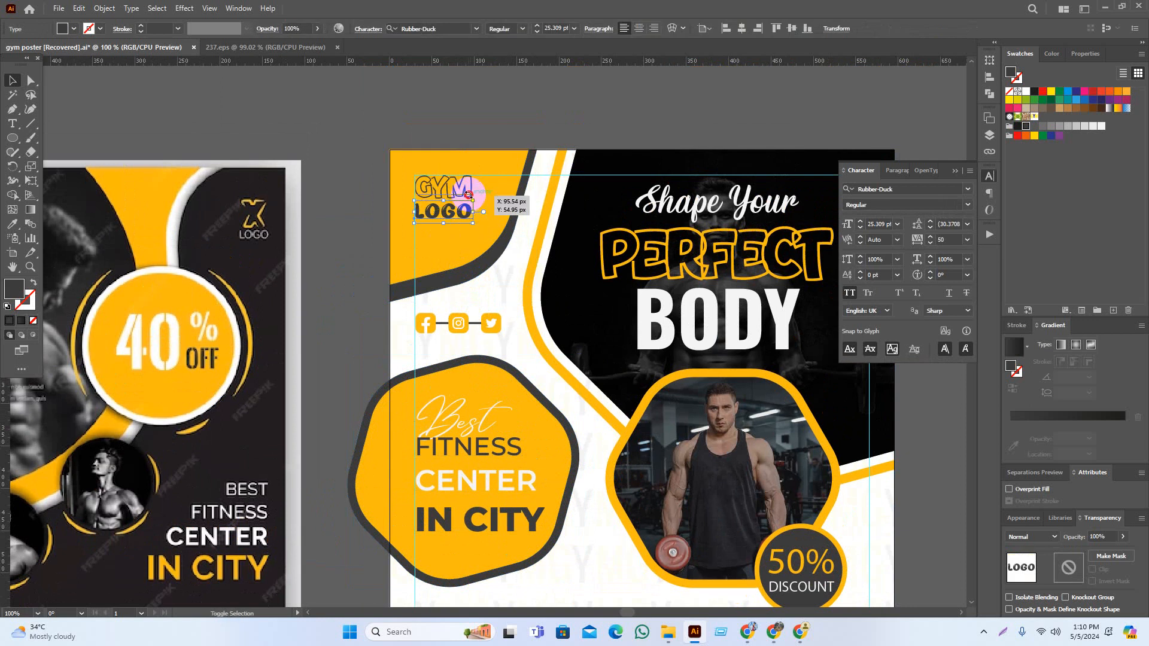
pyautogui.keyDown('shift'); pyautogui.click(468, 193); pyautogui.keyUp('shift')
pyautogui.moveTo(478, 226); pyautogui.dragTo(503, 258)
pyautogui.hotkey('ctrl', 'g')
pyautogui.keyDown('shift'); pyautogui.click(473, 259); pyautogui.keyUp('shift')
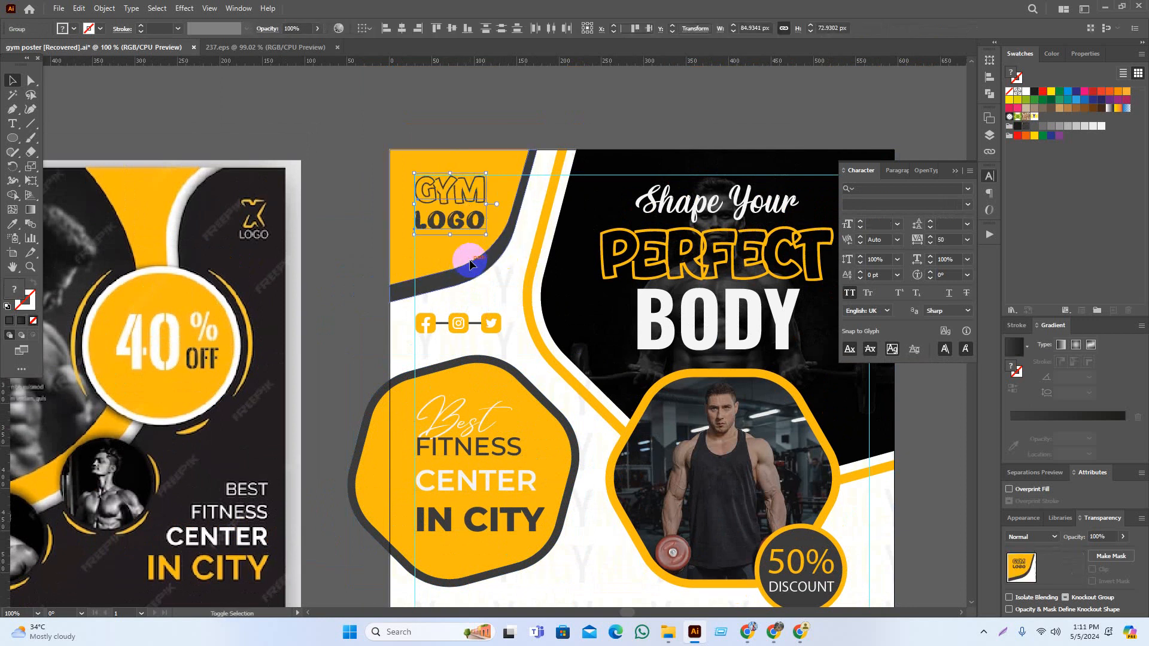
pyautogui.hotkey('ctrl', 'g')
pyautogui.click(593, 97)
pyautogui.moveTo(652, 114); pyautogui.dragTo(500, 119)
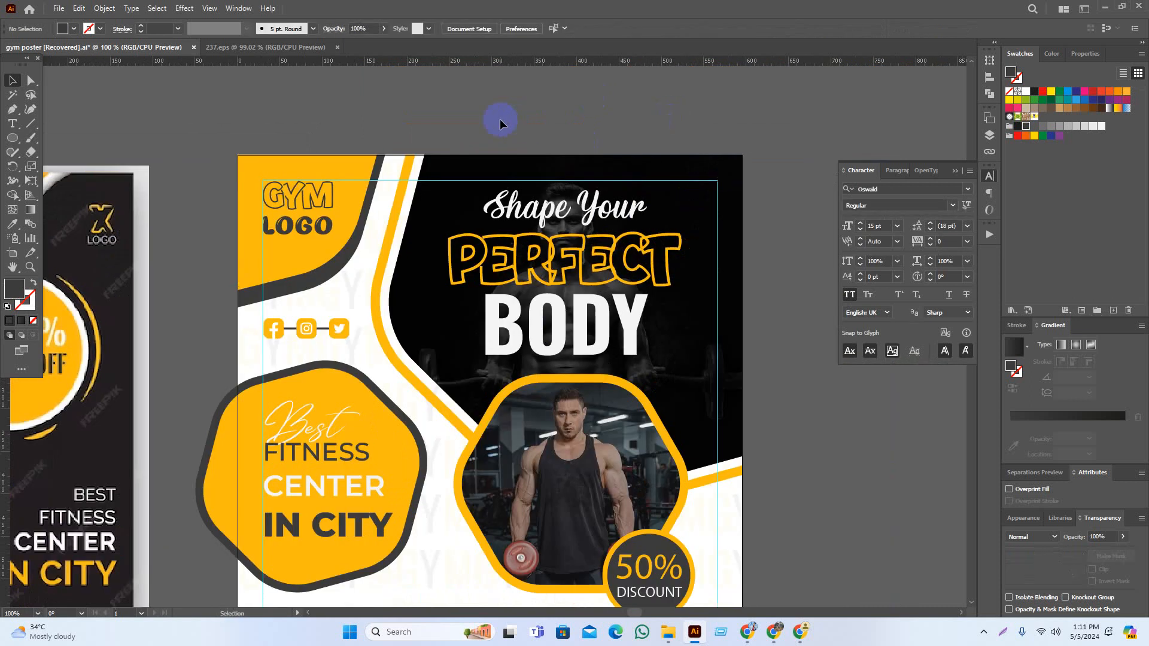
pyautogui.click(421, 202)
pyautogui.moveTo(450, 198); pyautogui.dragTo(521, 201)
pyautogui.hotkey('ctrl', 'z')
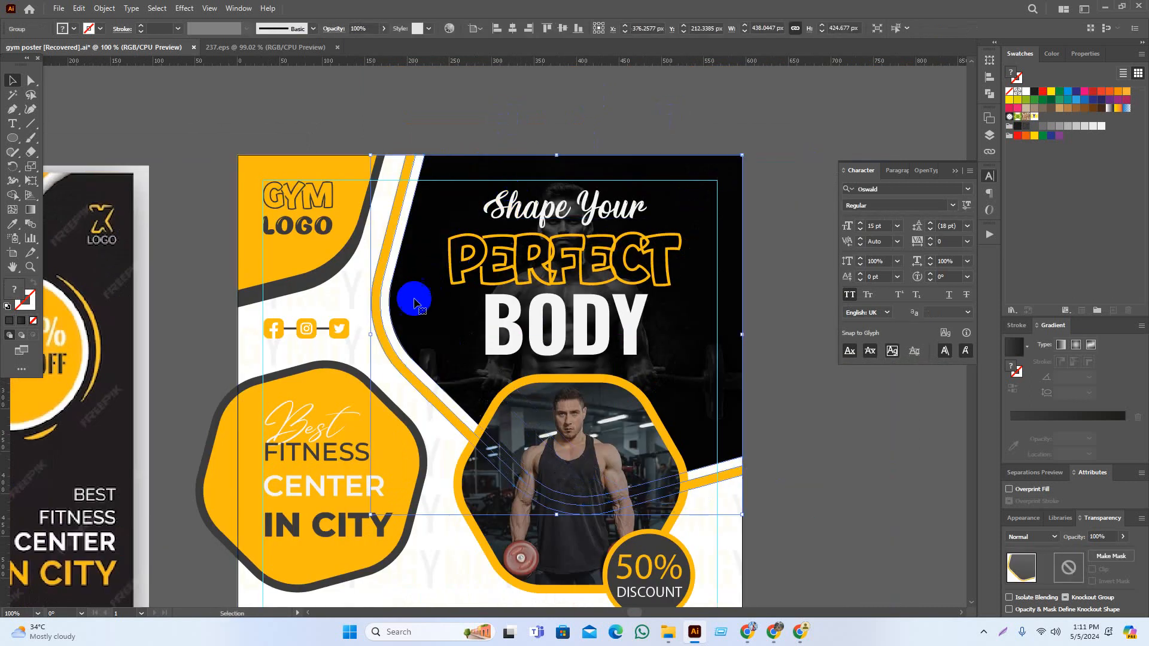
pyautogui.click(802, 206)
pyautogui.moveTo(800, 198); pyautogui.dragTo(796, 198)
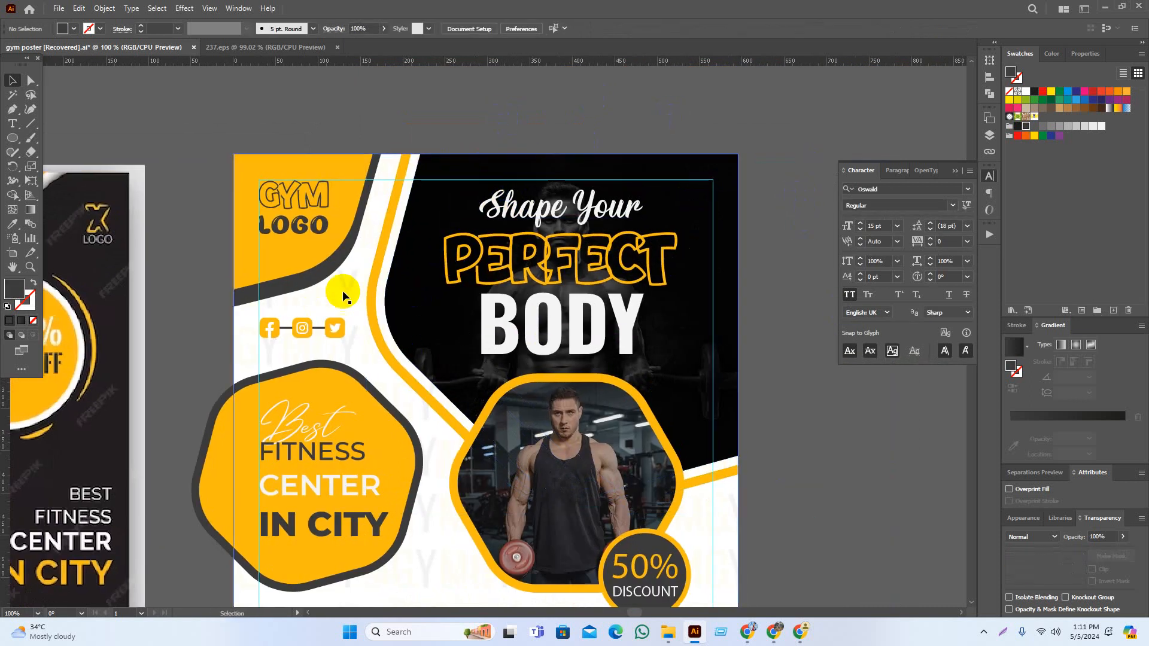
# Lock the white background with its GYM text pattern, and group the header's black photo shape with its curved stripes
pyautogui.moveTo(828, 515); pyautogui.dragTo(774, 393)
pyautogui.click(698, 430)
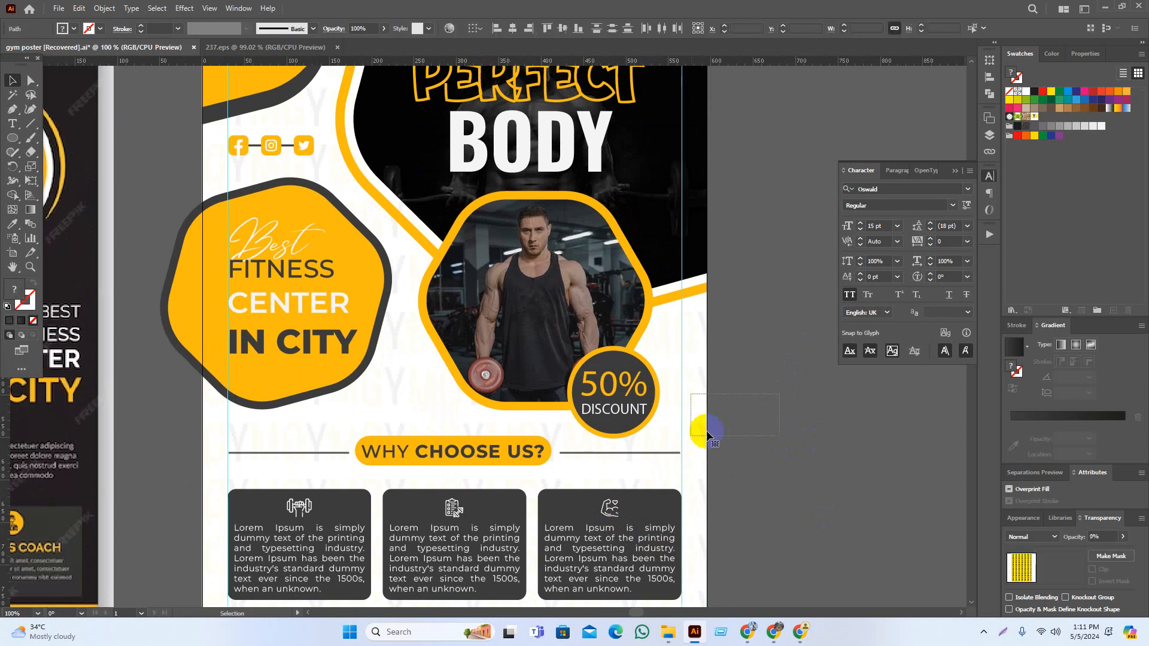
pyautogui.click(765, 409)
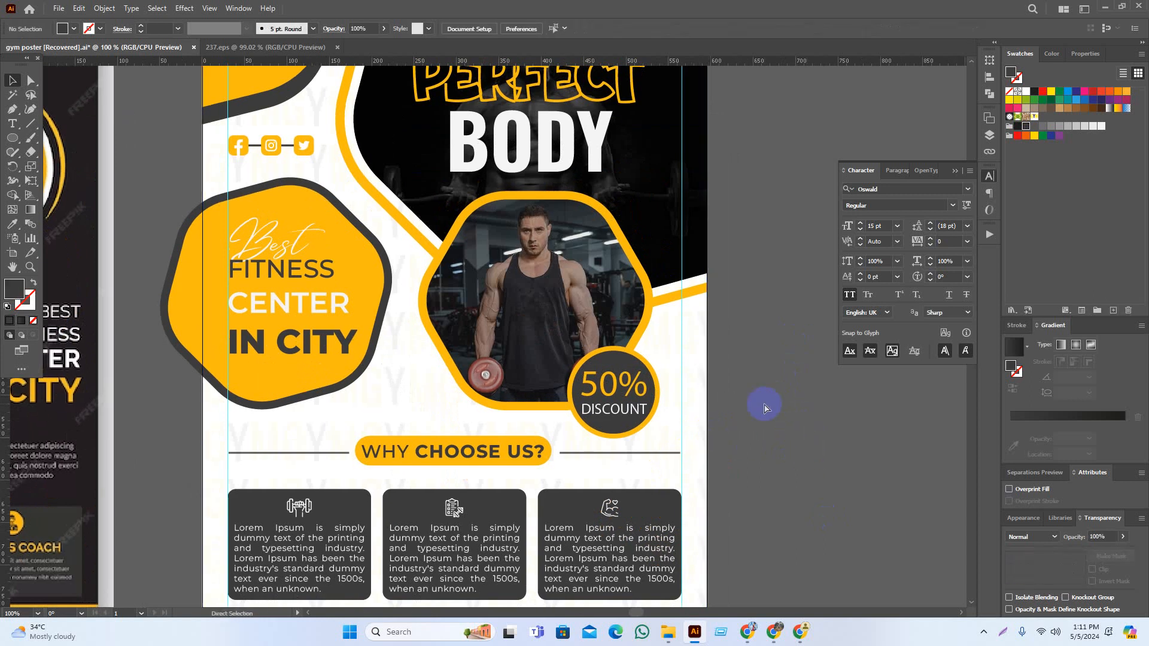
pyautogui.click(682, 209)
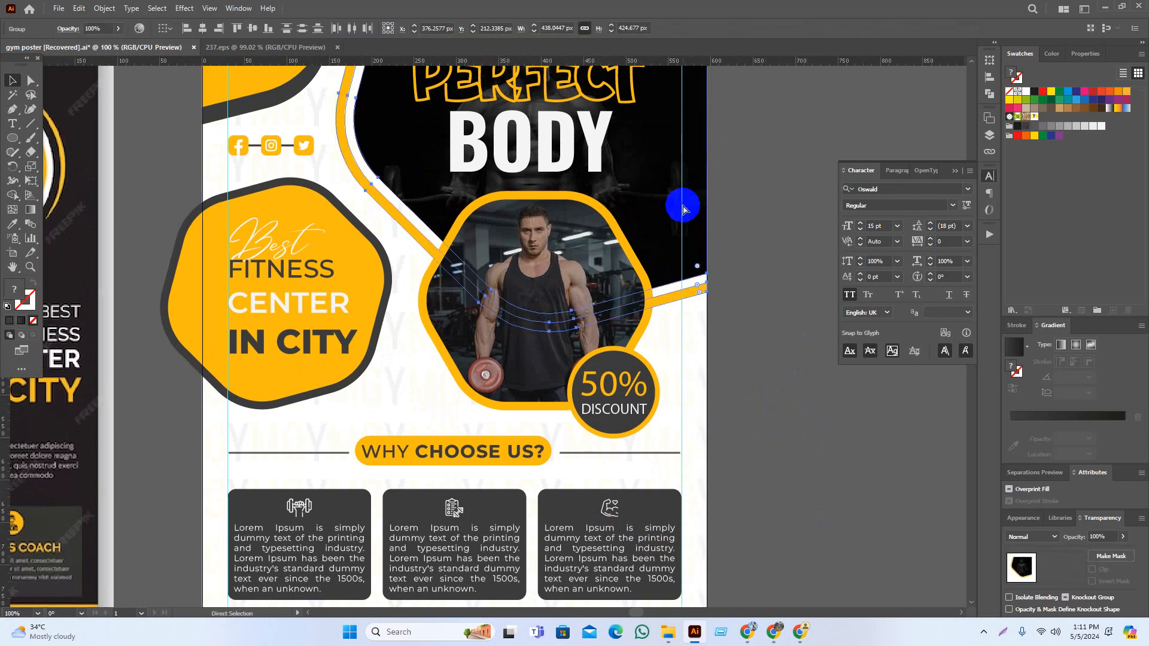
pyautogui.click(747, 334)
pyautogui.hotkey('ctrl', 'alt', '2')
pyautogui.click(728, 358)
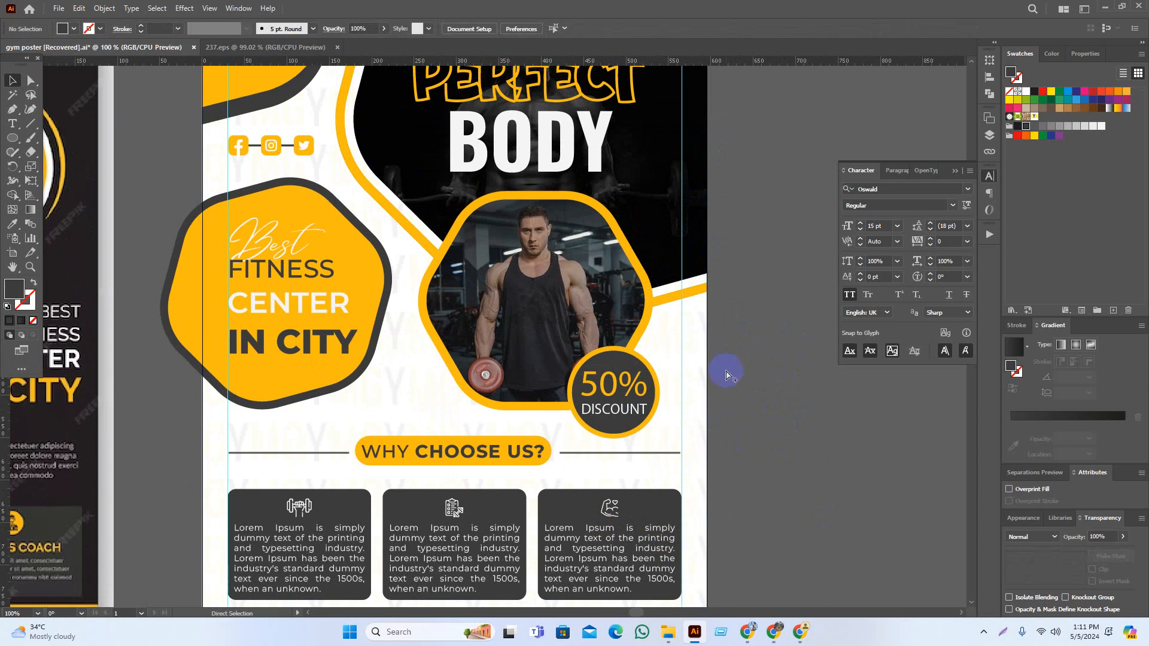
# Select the whole poster and remove the part of the FITNESS CENTER polygon overhanging the artboard with Shape Builder
pyautogui.hotkey('ctrl', '-')
pyautogui.hotkey('ctrl', '-')
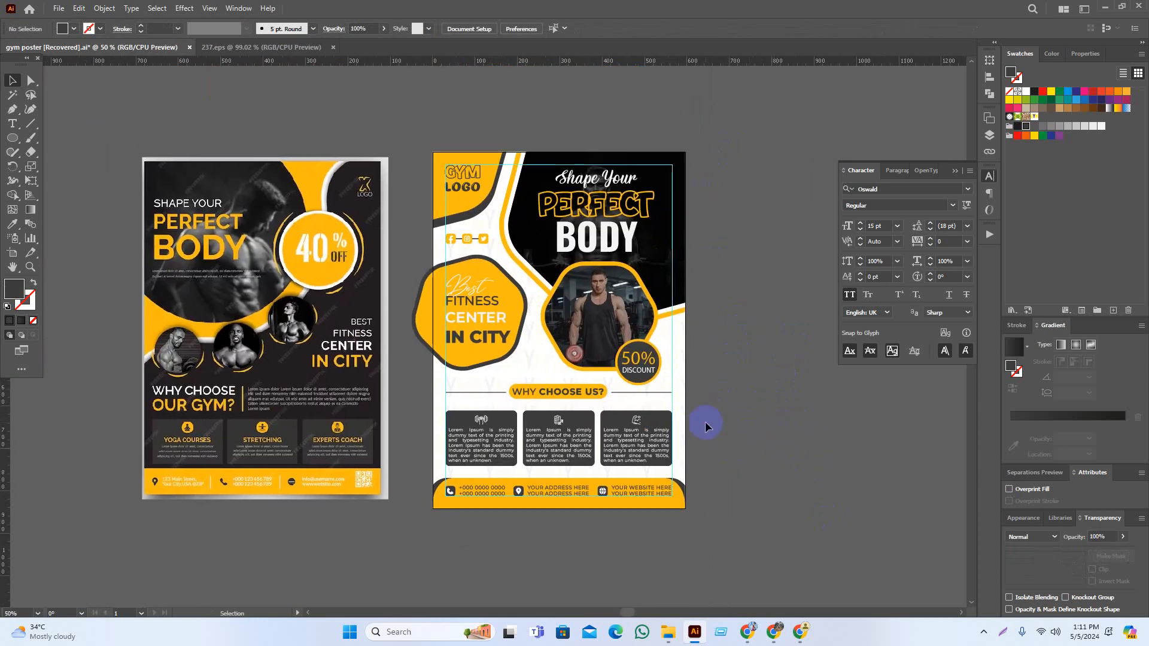
pyautogui.moveTo(429, 136); pyautogui.dragTo(778, 538)
pyautogui.click(12, 195)
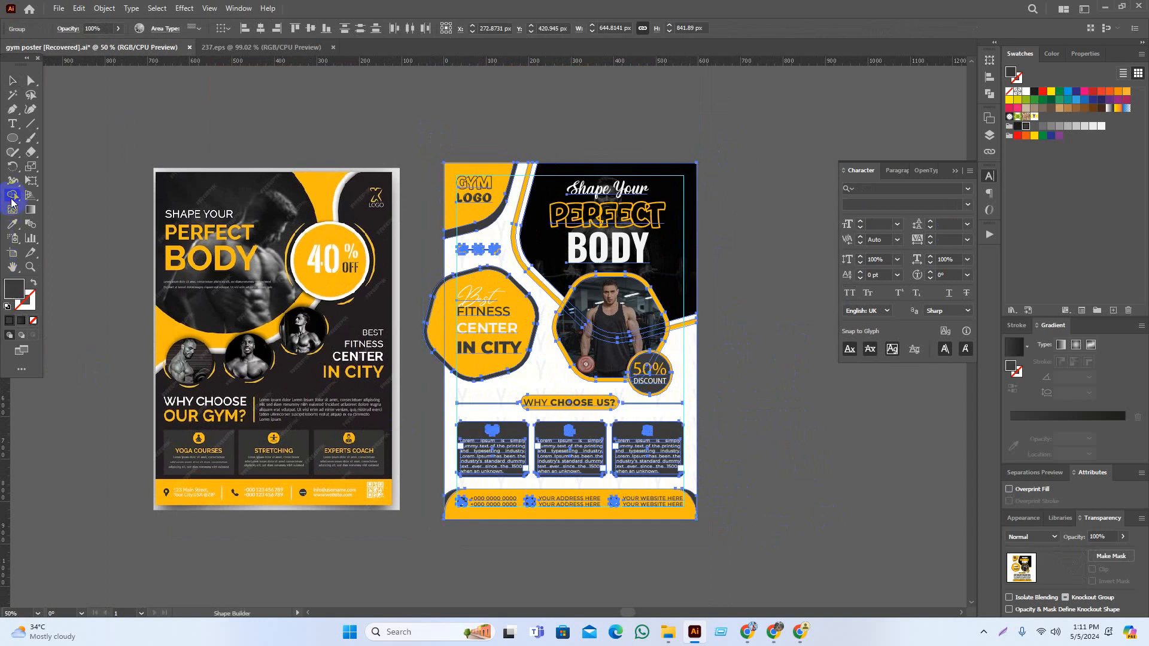
pyautogui.keyDown('alt'); pyautogui.click(424, 334); pyautogui.keyUp('alt')
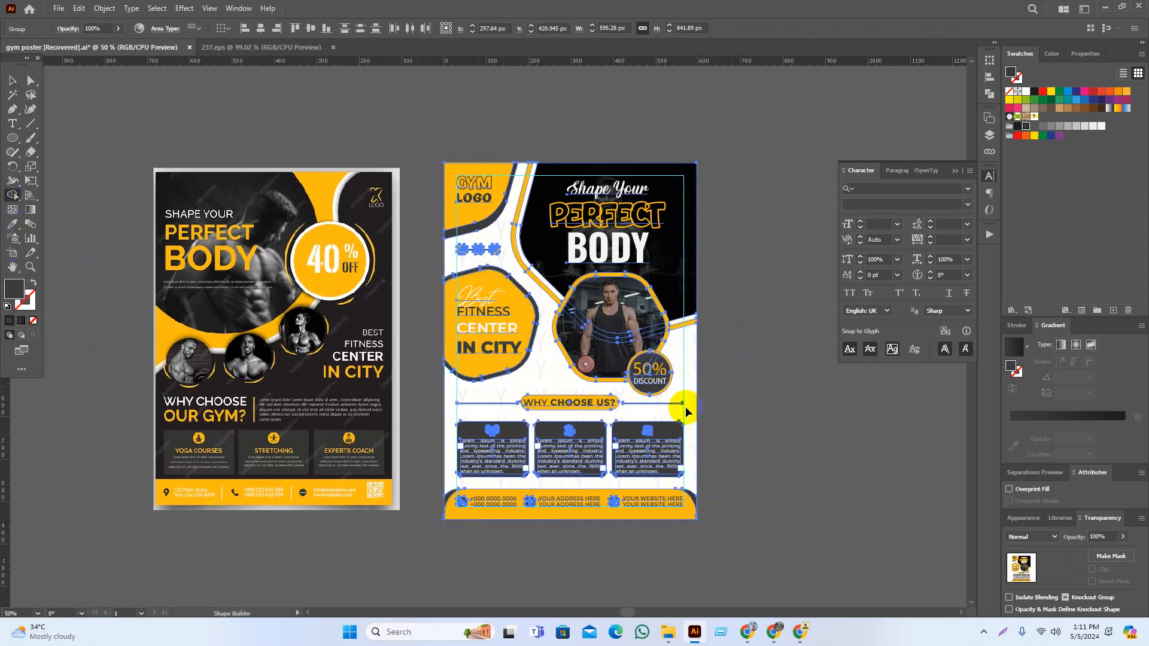
pyautogui.press('v')
pyautogui.click(793, 551)
# Move the reference poster image farther away from the artboard
pyautogui.moveTo(297, 335); pyautogui.dragTo(219, 332)
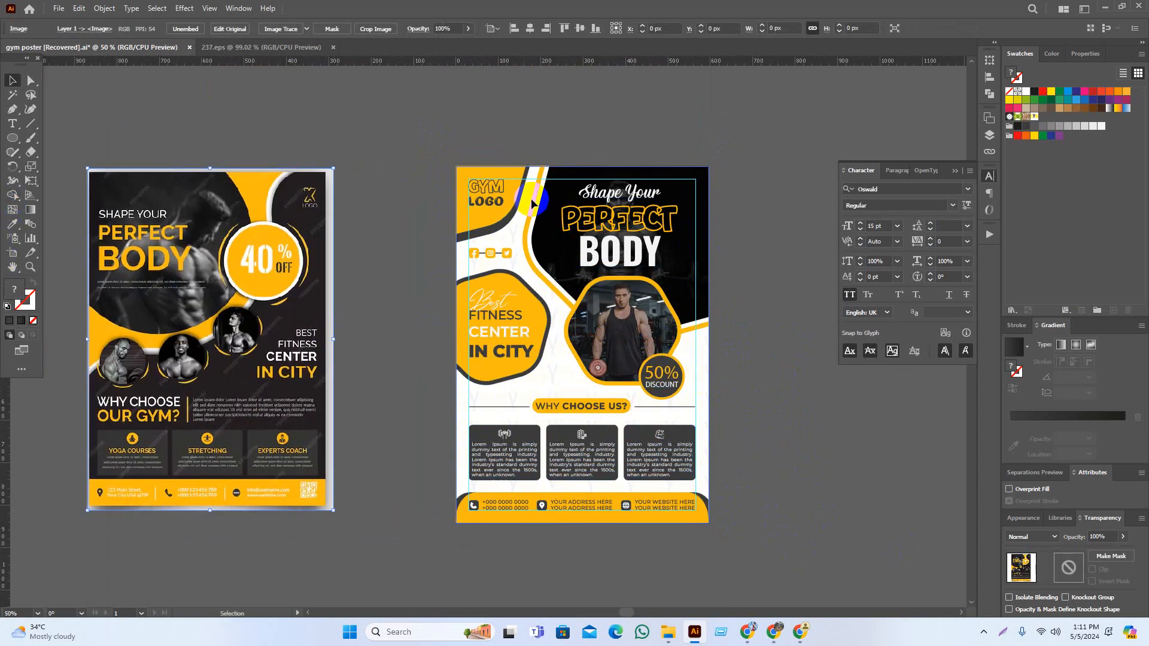
pyautogui.click(525, 229)
# Preview the poster in Presentation Mode, return to normal editing and collapse the Character panel
pyautogui.click(210, 8)
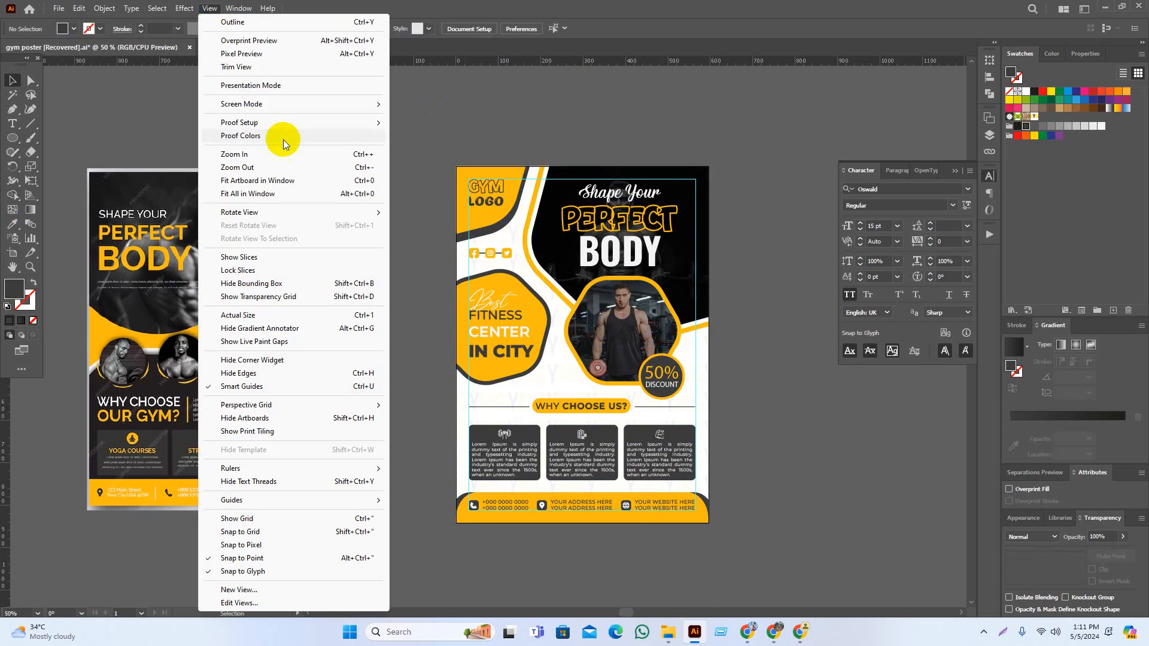
pyautogui.click(264, 81)
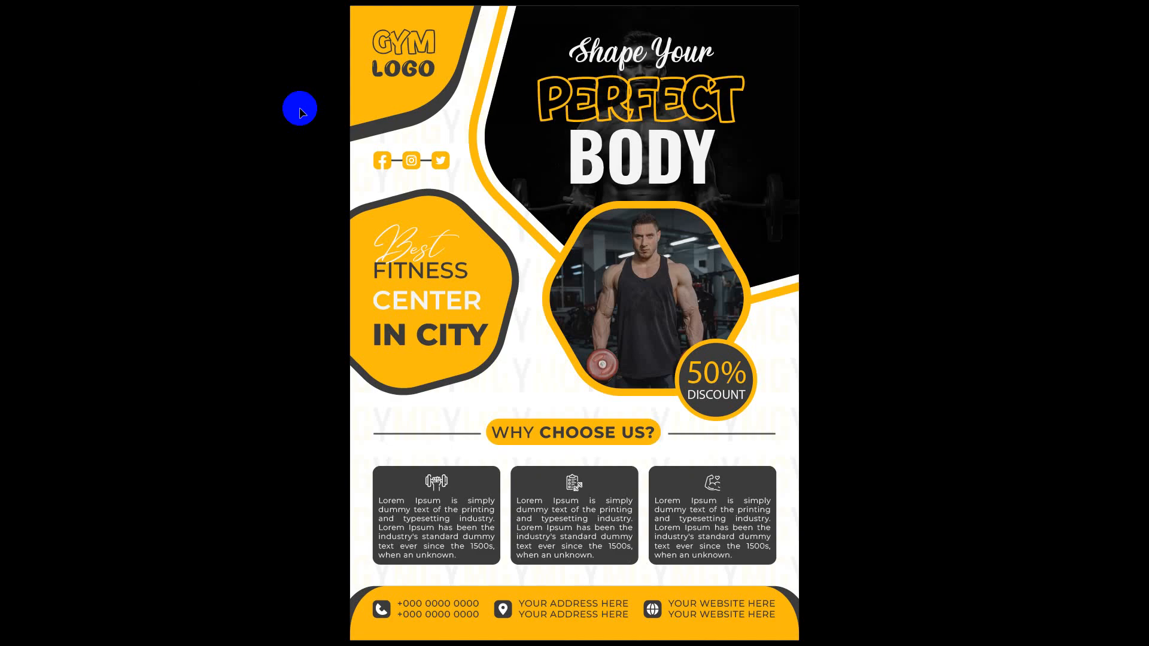
pyautogui.press('Escape')
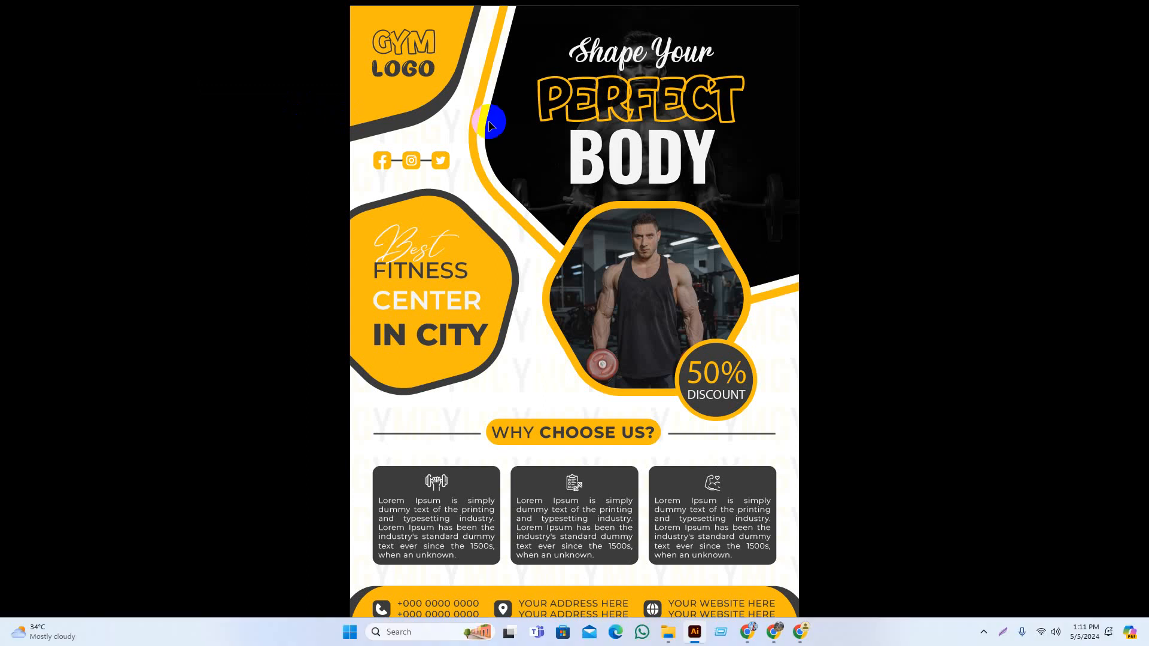
pyautogui.click(955, 172)
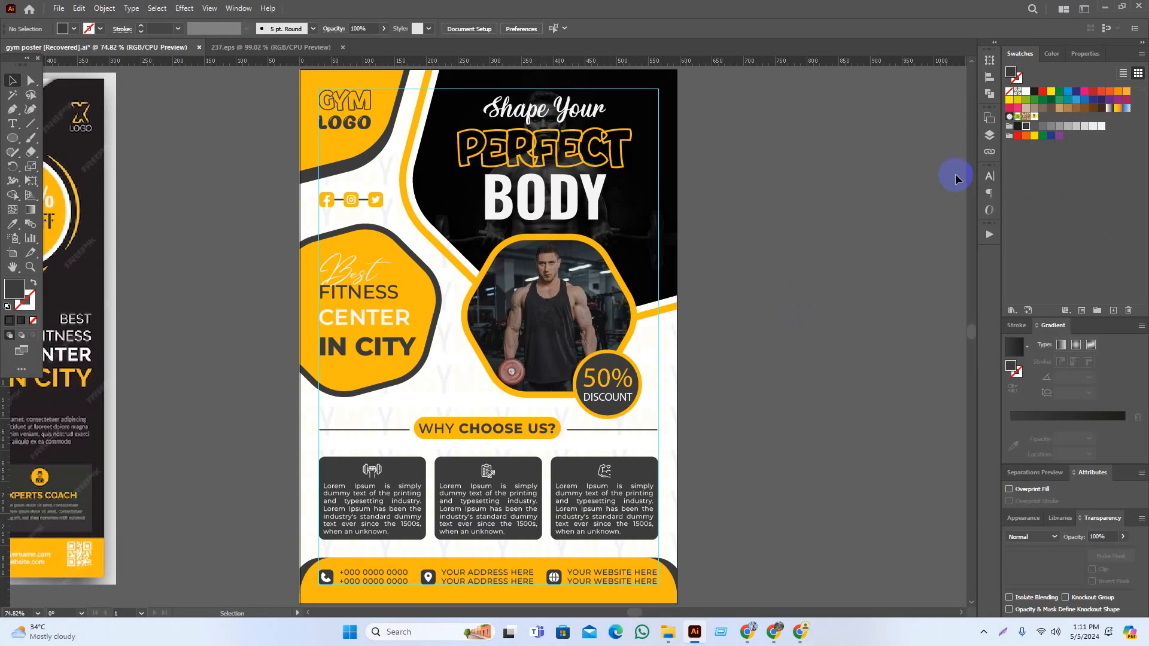
pyautogui.hscroll(-2, 828, 361)
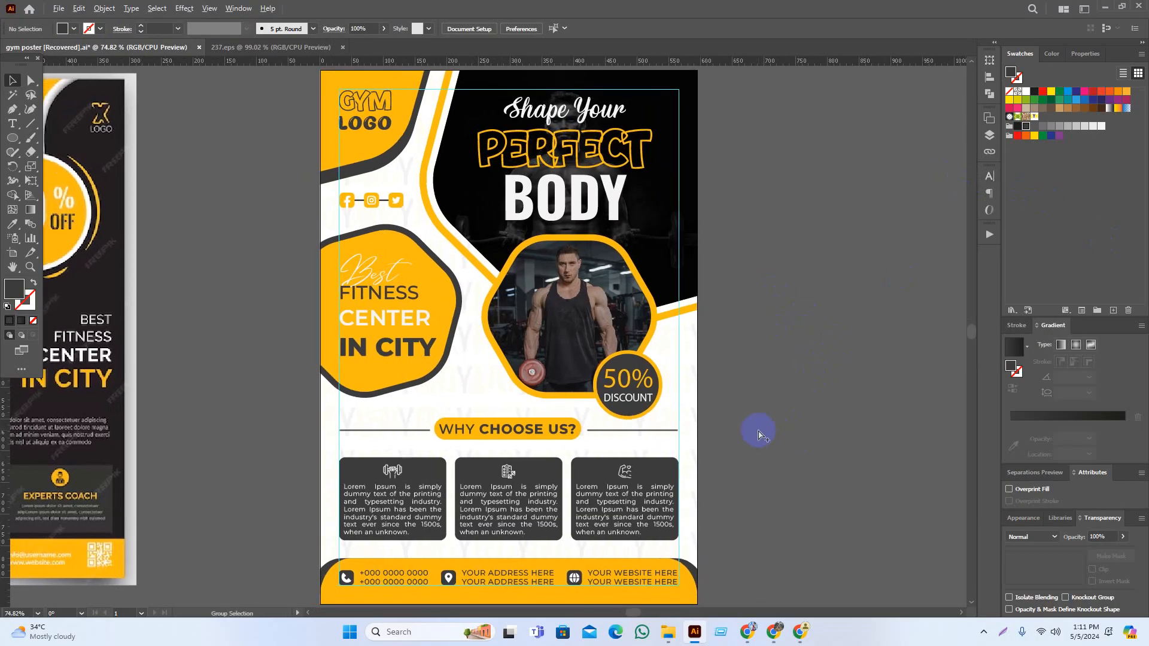
pyautogui.click(986, 632)
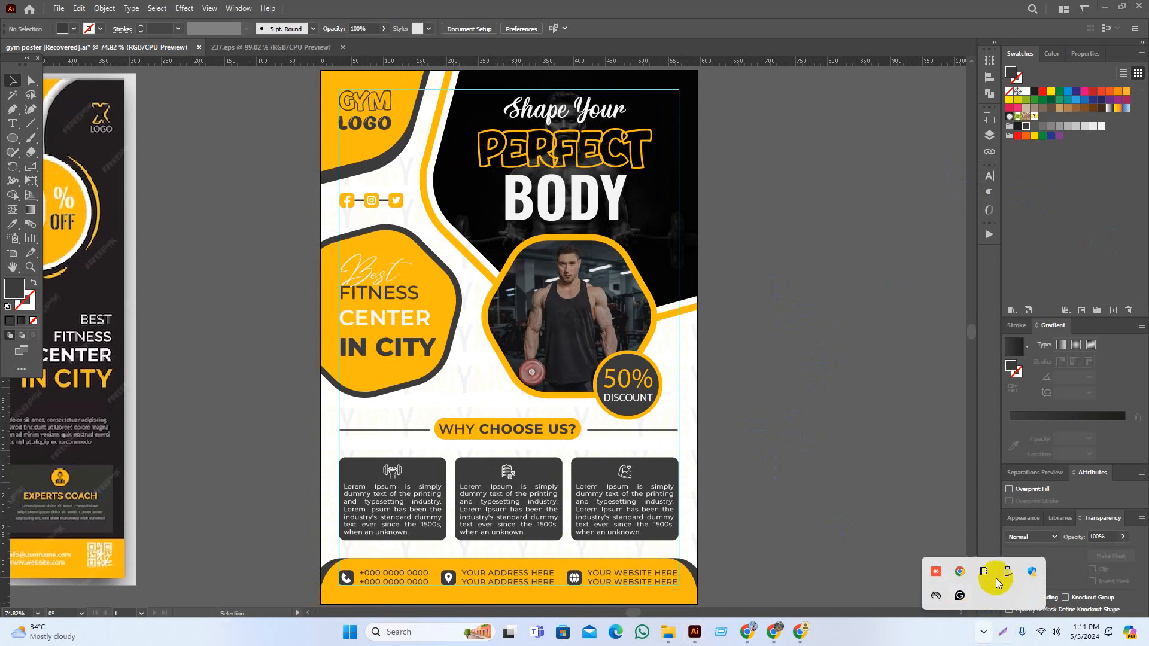
pyautogui.click(869, 364)
pyautogui.scroll(-1, 770, 409)
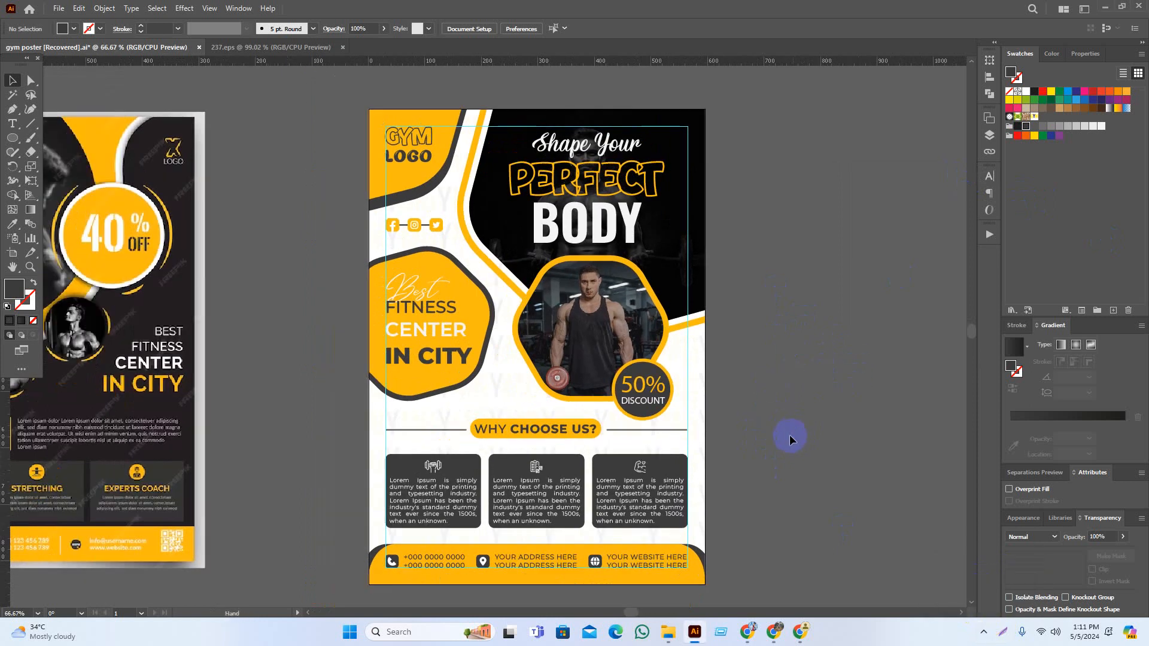
pyautogui.hscroll(2, 767, 387)
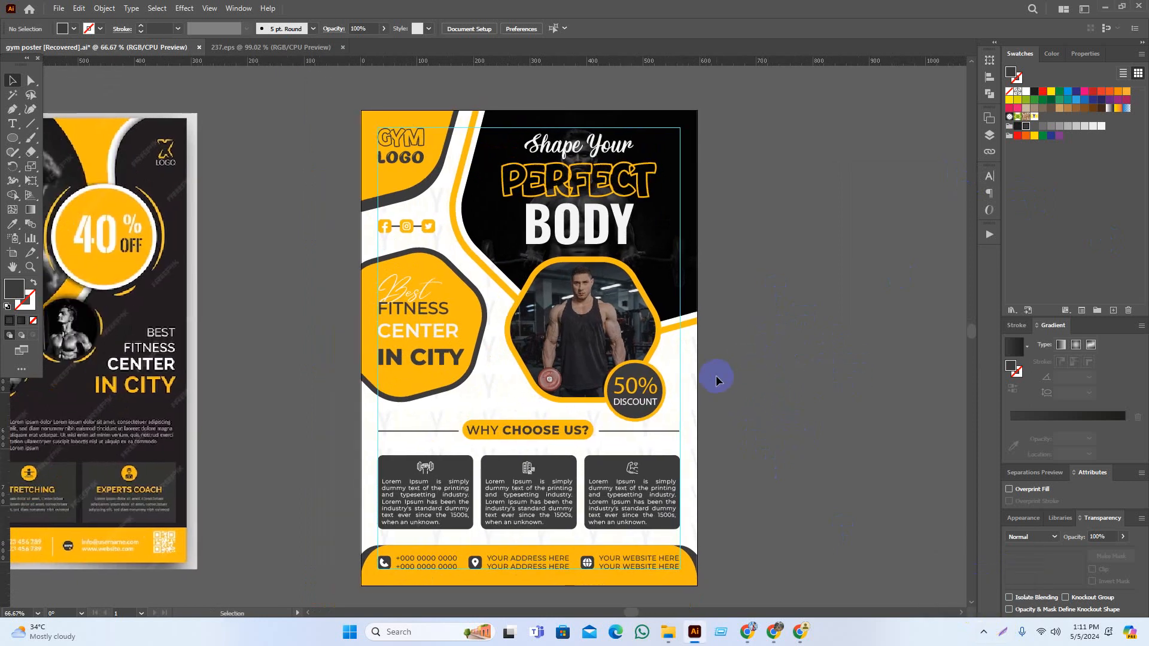
pyautogui.hscroll(2, 759, 328)
# Unlock the margin guides and hide them
pyautogui.rightClick(233, 192)
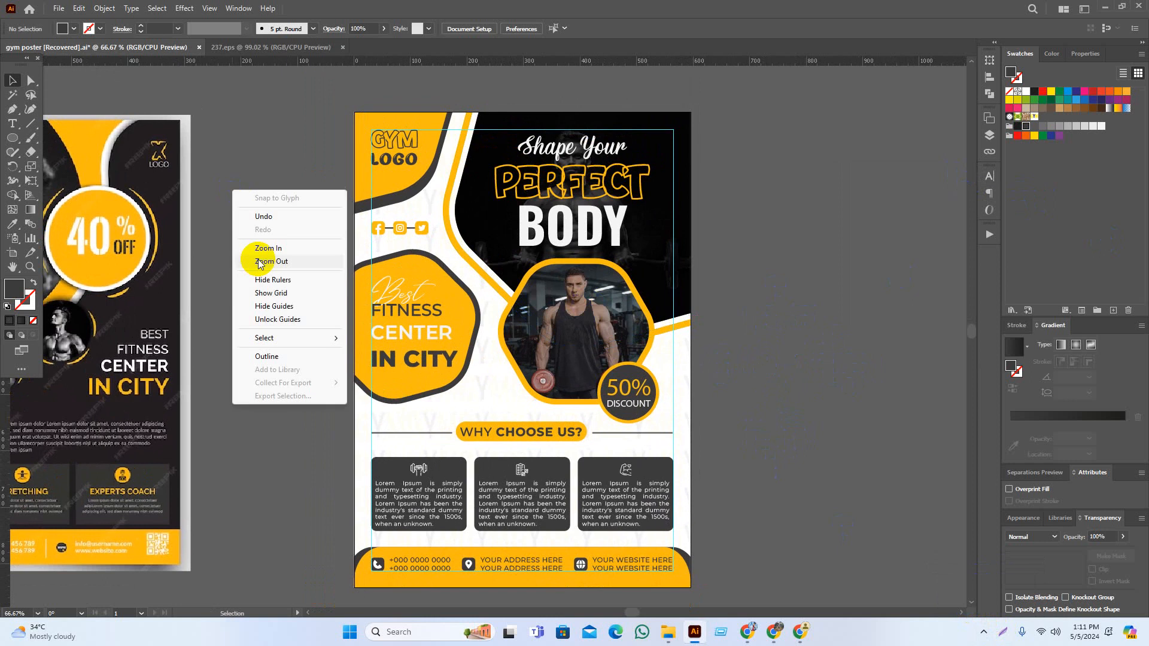
pyautogui.click(288, 317)
pyautogui.rightClick(249, 191)
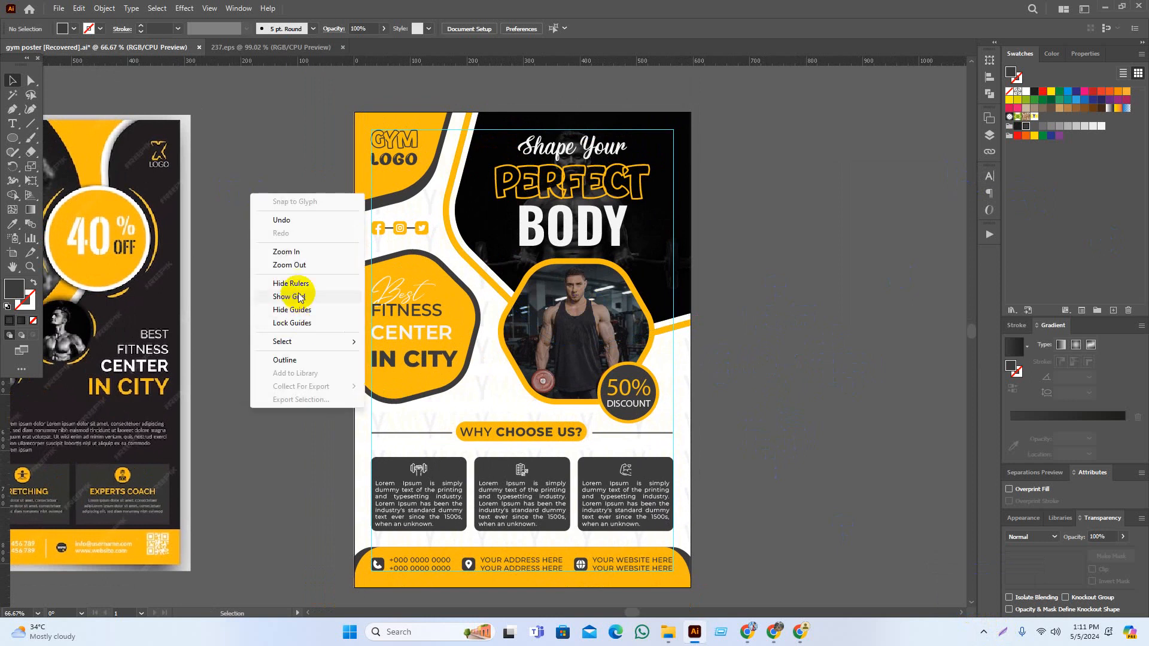
pyautogui.click(297, 309)
pyautogui.moveTo(265, 297); pyautogui.dragTo(278, 279)
pyautogui.scroll(-1, 771, 350)
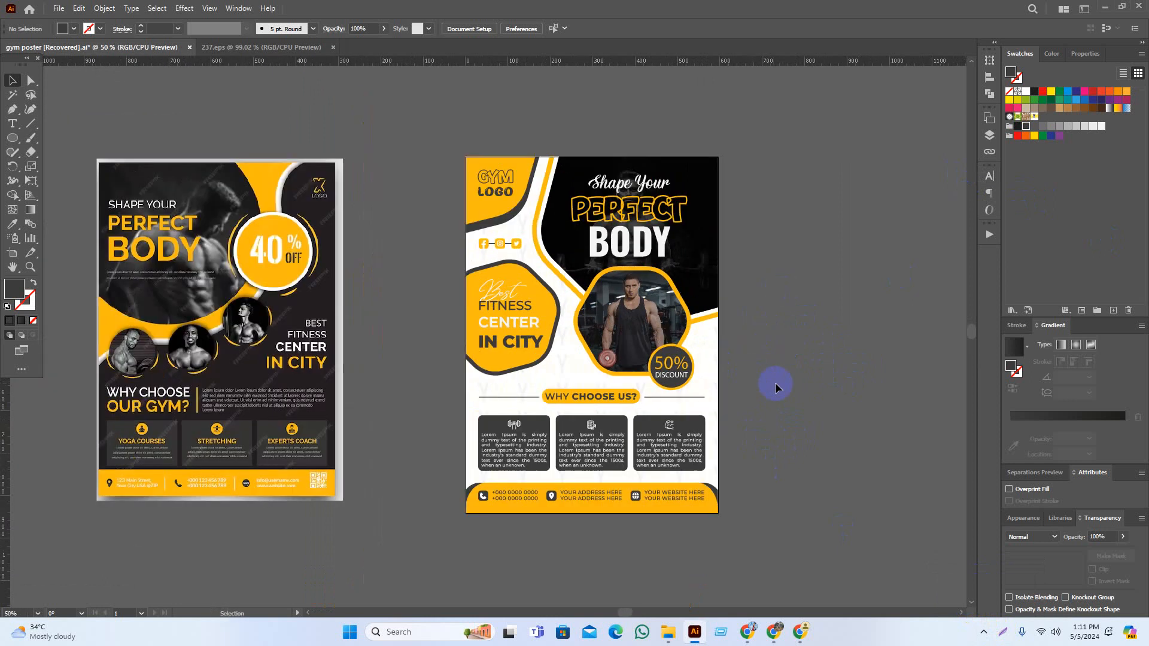
# Save the document as an Illustrator 2020 file over the existing gym poster file on the Desktop
pyautogui.moveTo(777, 389); pyautogui.dragTo(751, 408)
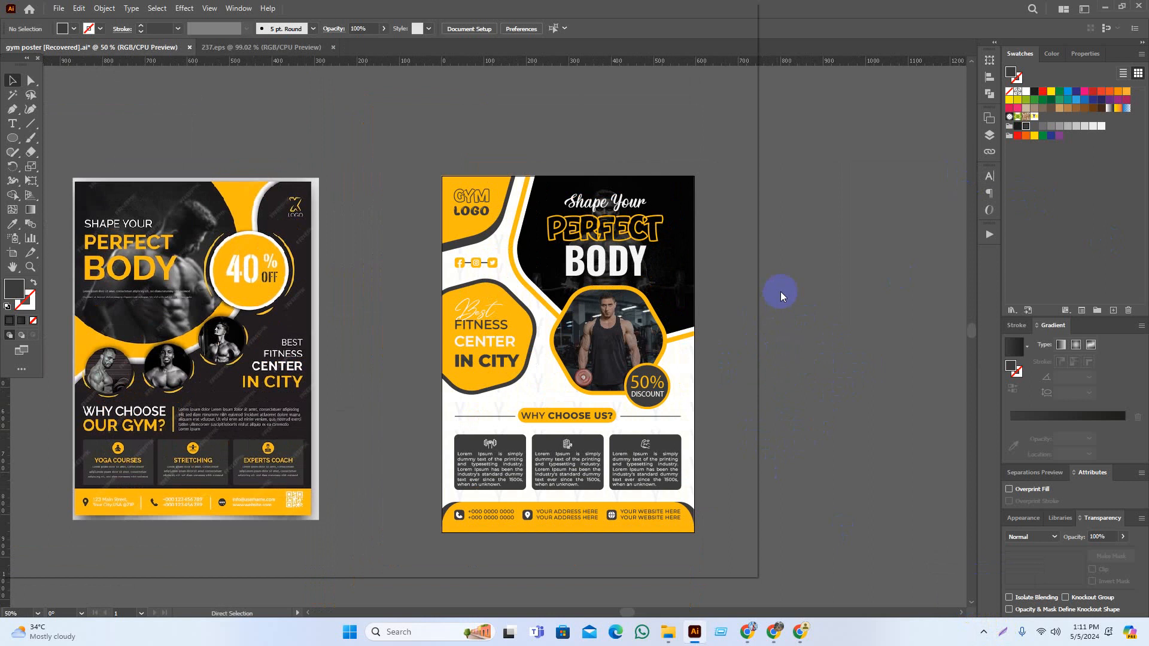
pyautogui.hotkey('ctrl', 'shift', 's')
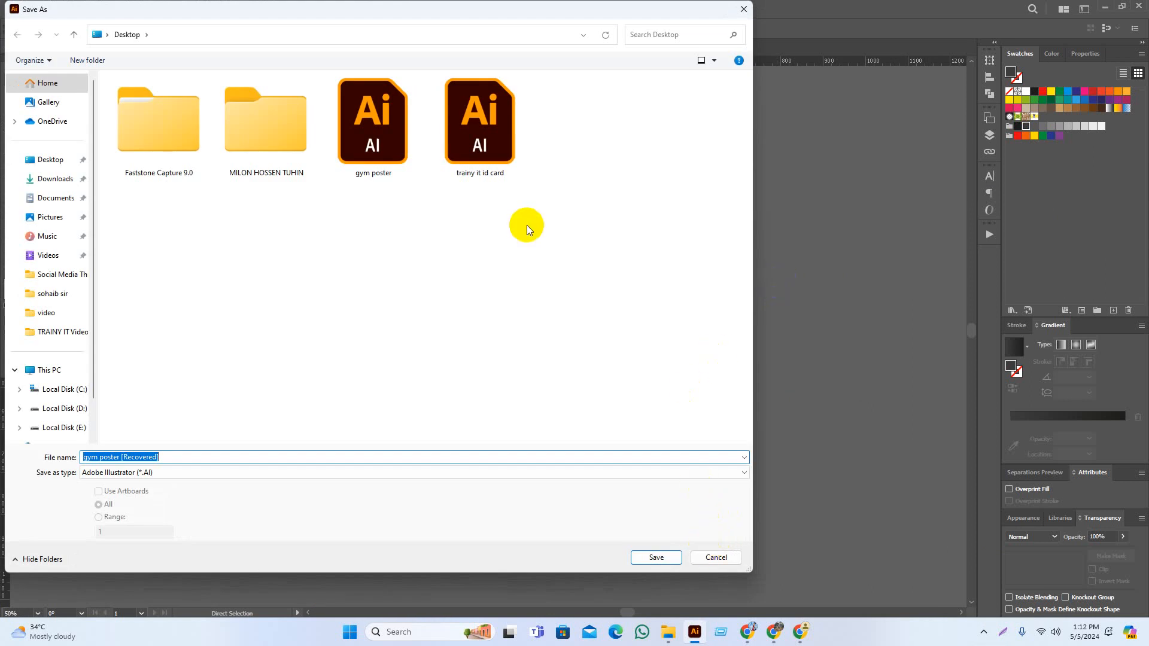
pyautogui.click(402, 153)
pyautogui.click(658, 557)
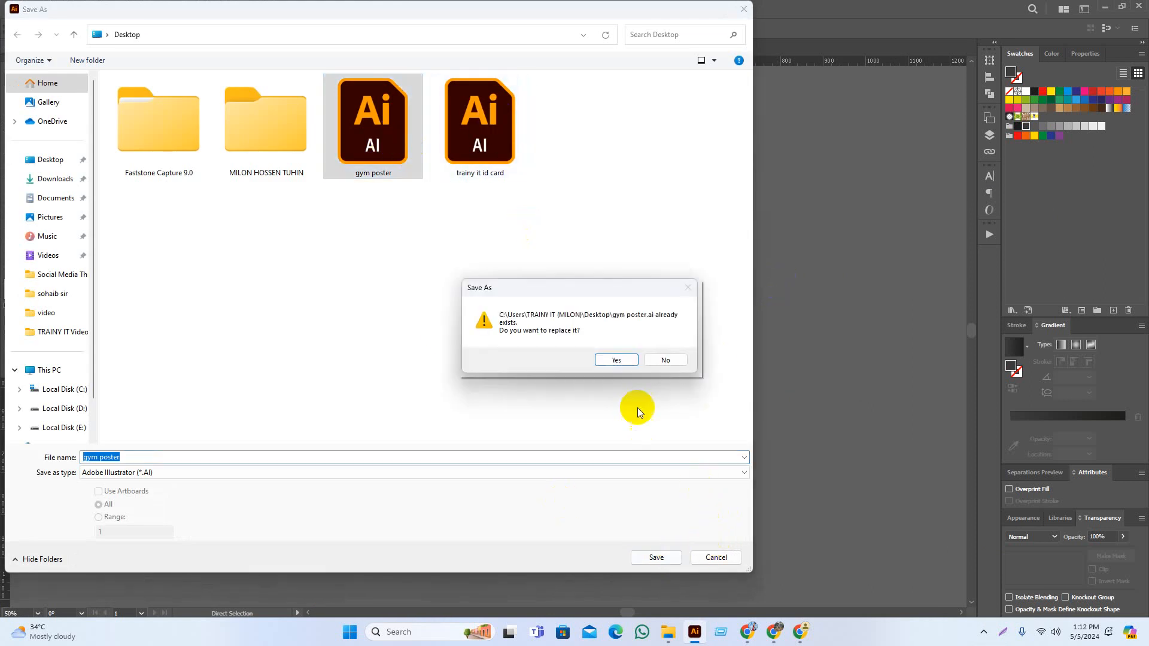
pyautogui.click(616, 359)
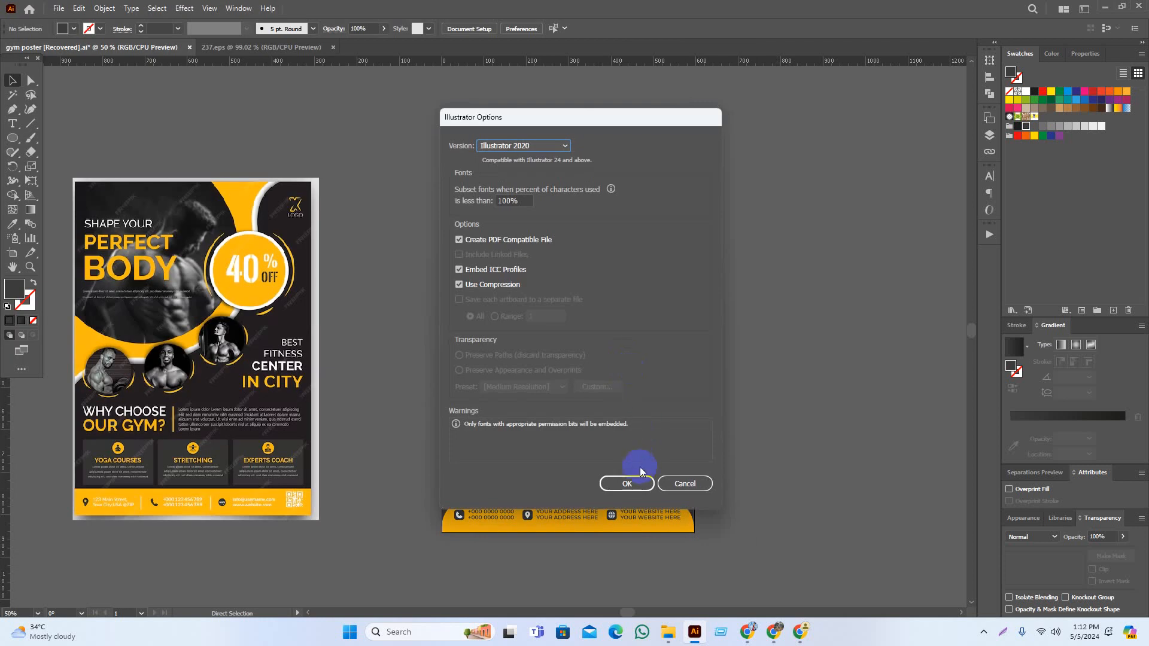
pyautogui.click(634, 480)
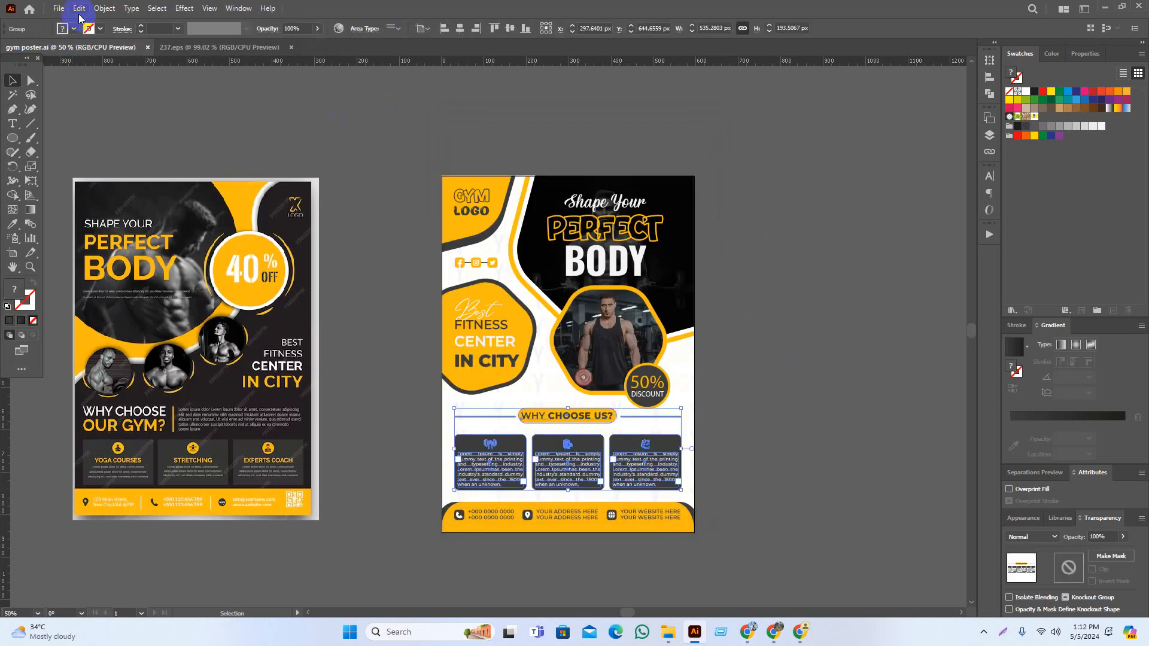
# Export the poster with Save for Web as a maximum-quality JPEG named gym-poster on the Desktop
pyautogui.click(58, 9)
pyautogui.moveTo(96, 243)
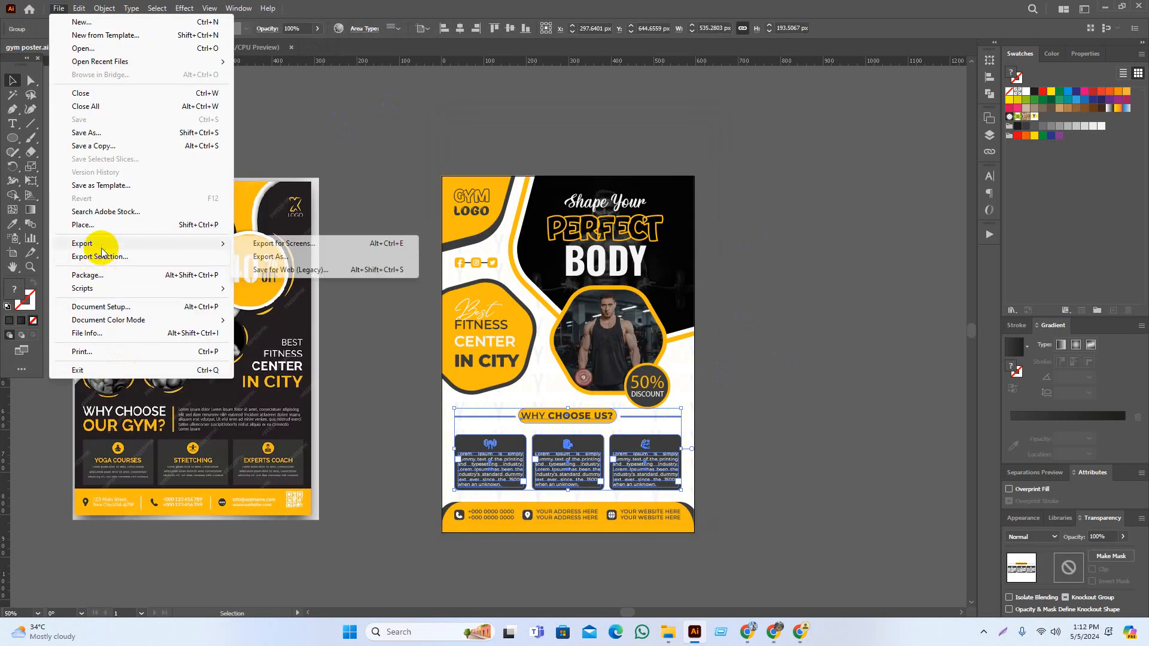
pyautogui.click(358, 271)
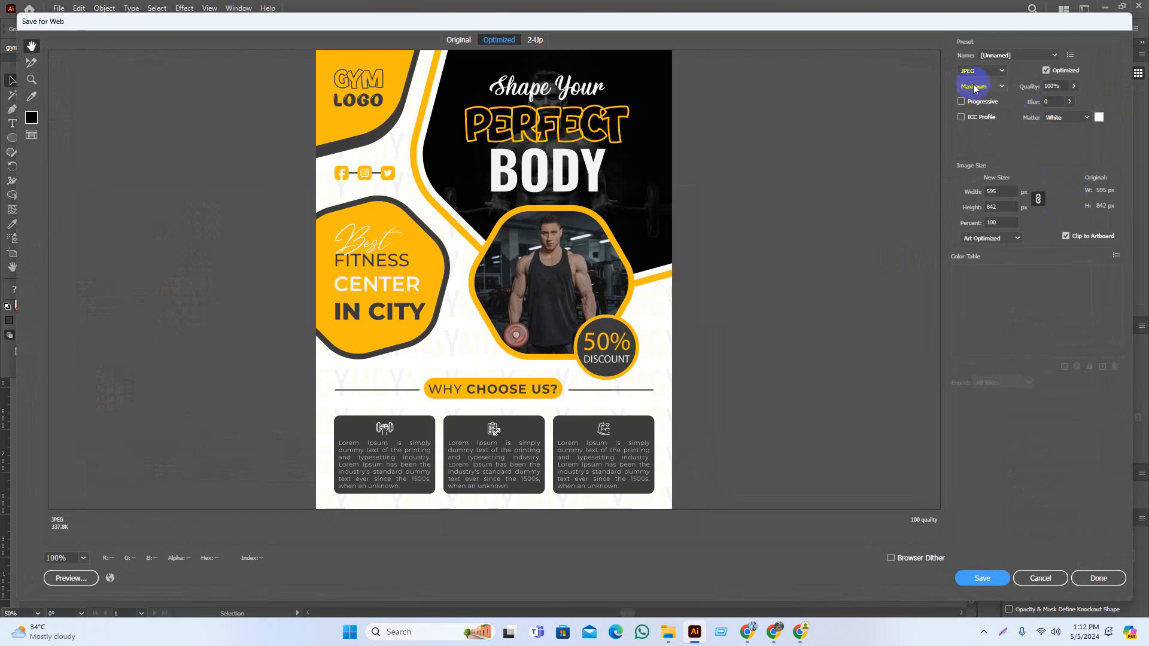
pyautogui.click(985, 578)
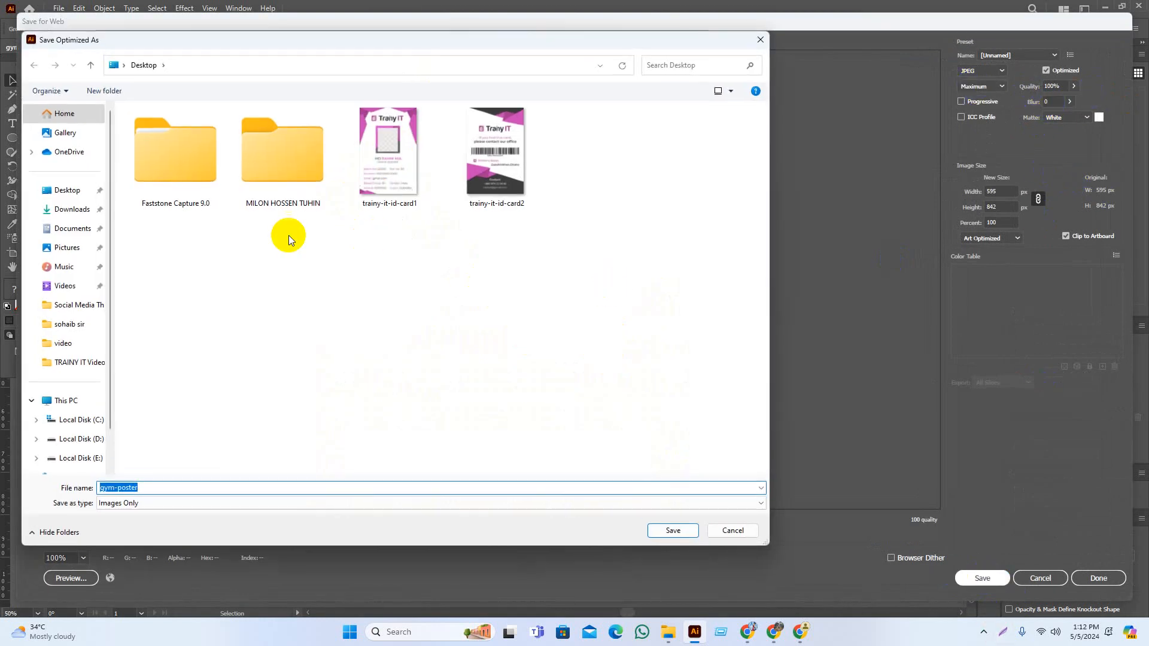
pyautogui.click(668, 529)
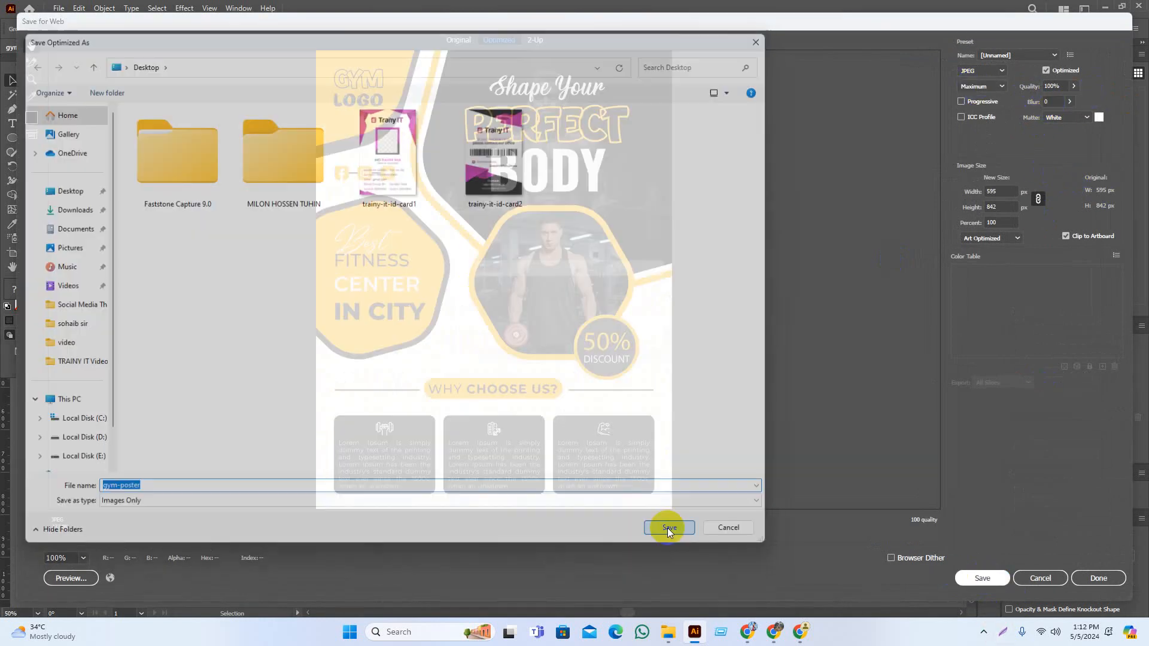
# Deselect the artwork, save the gym poster document again and close the 237.eps icon document
pyautogui.click(811, 380)
pyautogui.moveTo(816, 408); pyautogui.dragTo(788, 405)
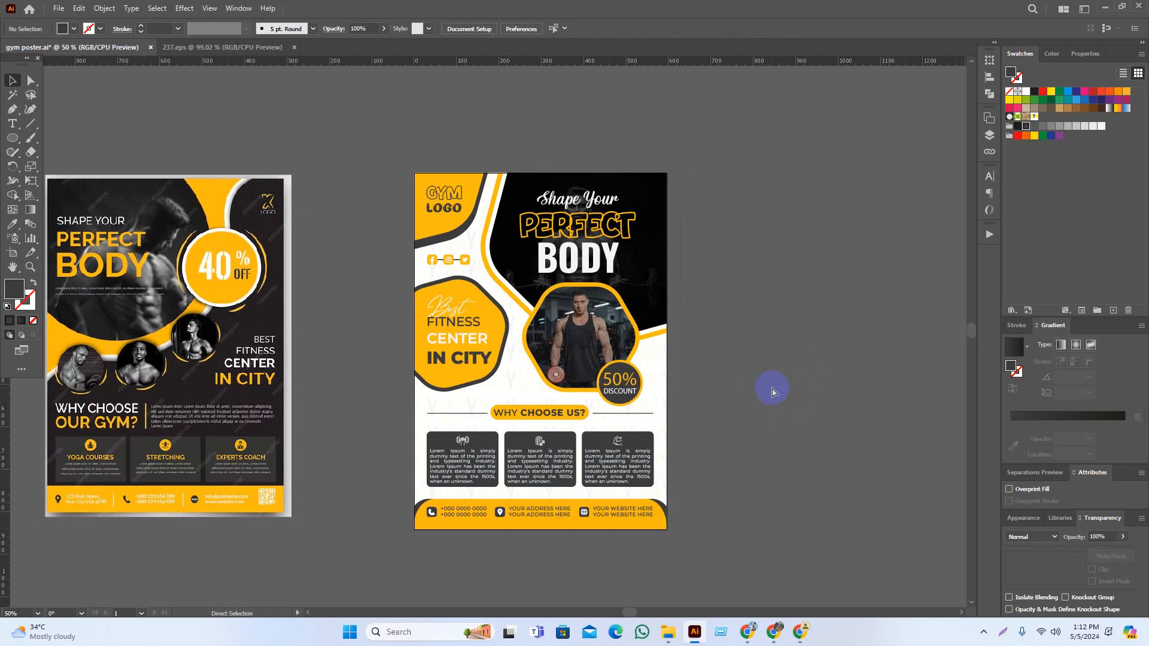
pyautogui.hotkey('ctrl', 's')
pyautogui.click(239, 48)
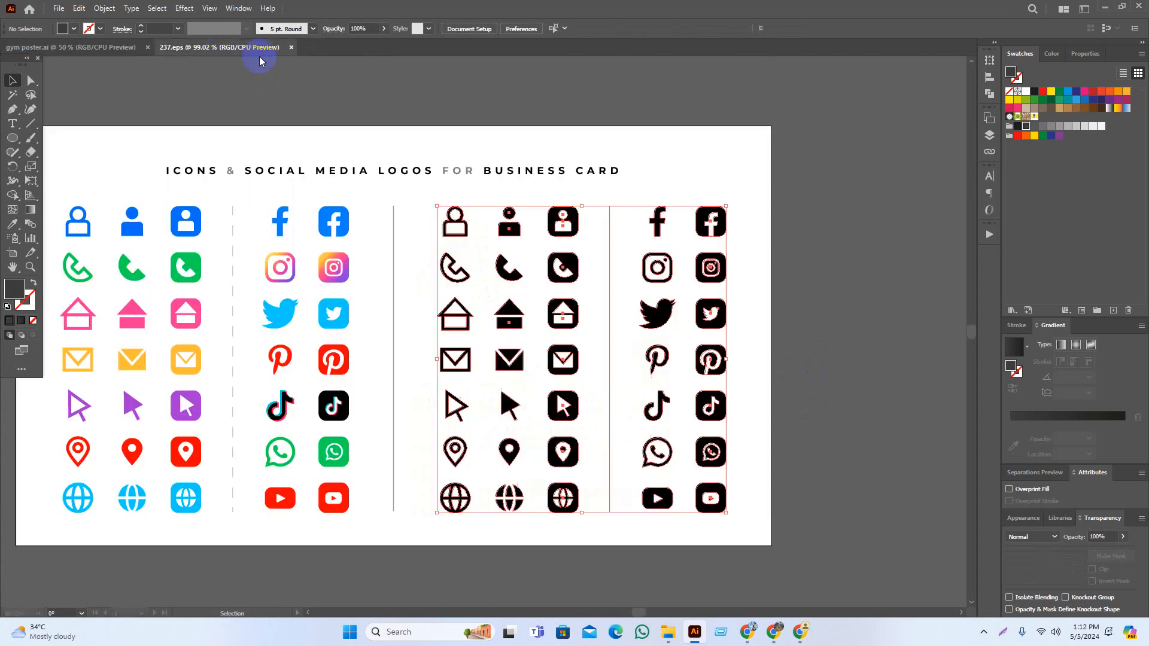
pyautogui.click(294, 47)
pyautogui.click(359, 169)
pyautogui.moveTo(359, 170); pyautogui.dragTo(373, 194)
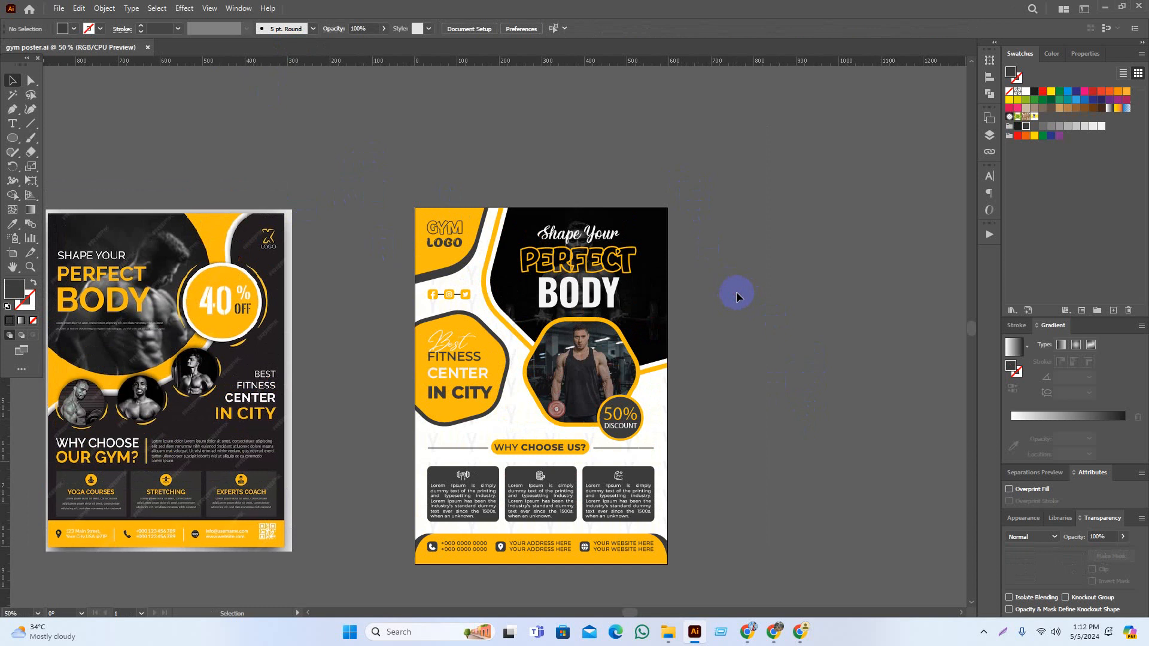
pyautogui.moveTo(757, 362); pyautogui.dragTo(737, 361)
pyautogui.moveTo(767, 415); pyautogui.dragTo(771, 462)
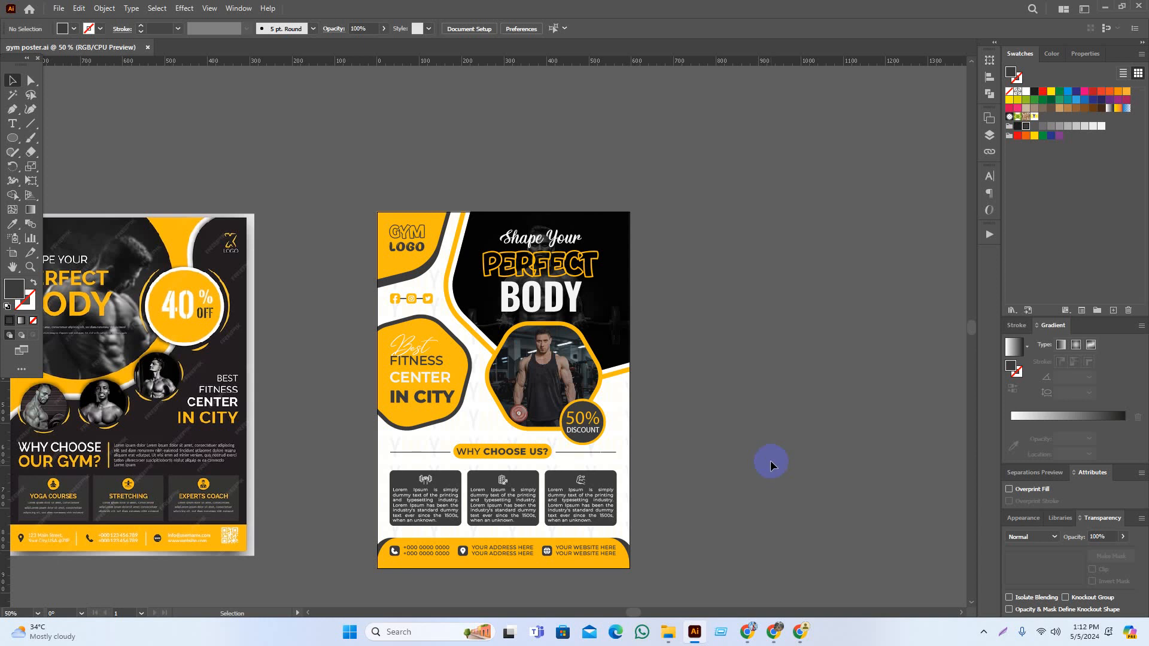
pyautogui.moveTo(780, 464)
pyautogui.mouseDown()
pyautogui.moveTo(767, 461)
pyautogui.moveTo(763, 480)
pyautogui.mouseUp()
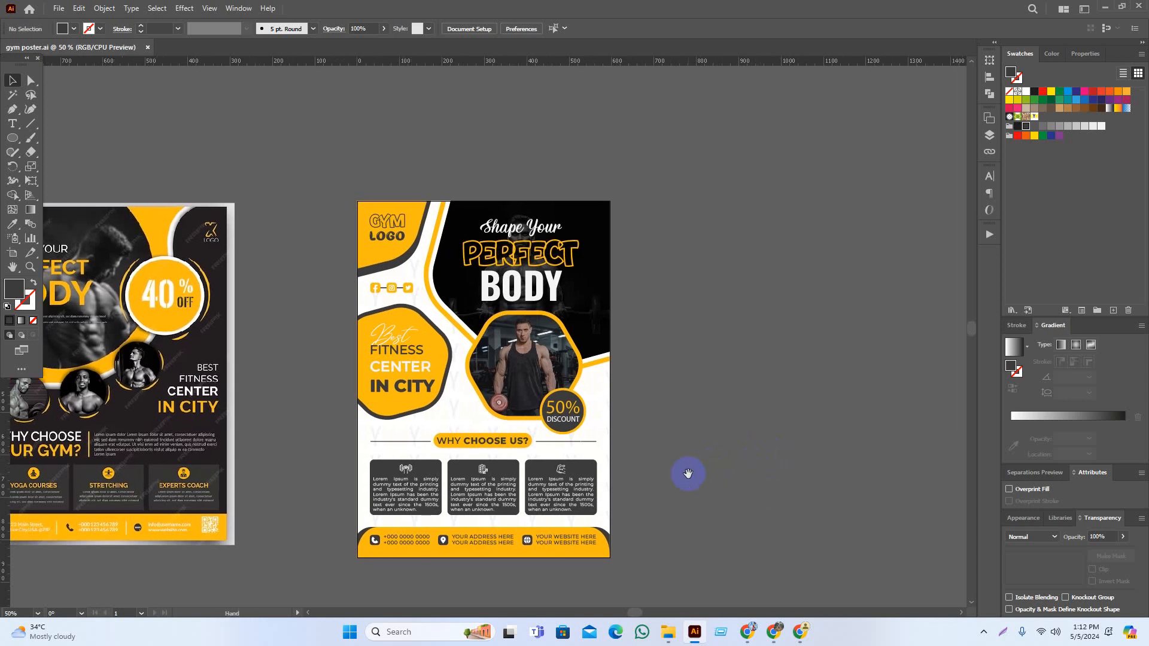
pyautogui.moveTo(688, 474); pyautogui.dragTo(727, 481)
pyautogui.scroll(1, 586, 455)
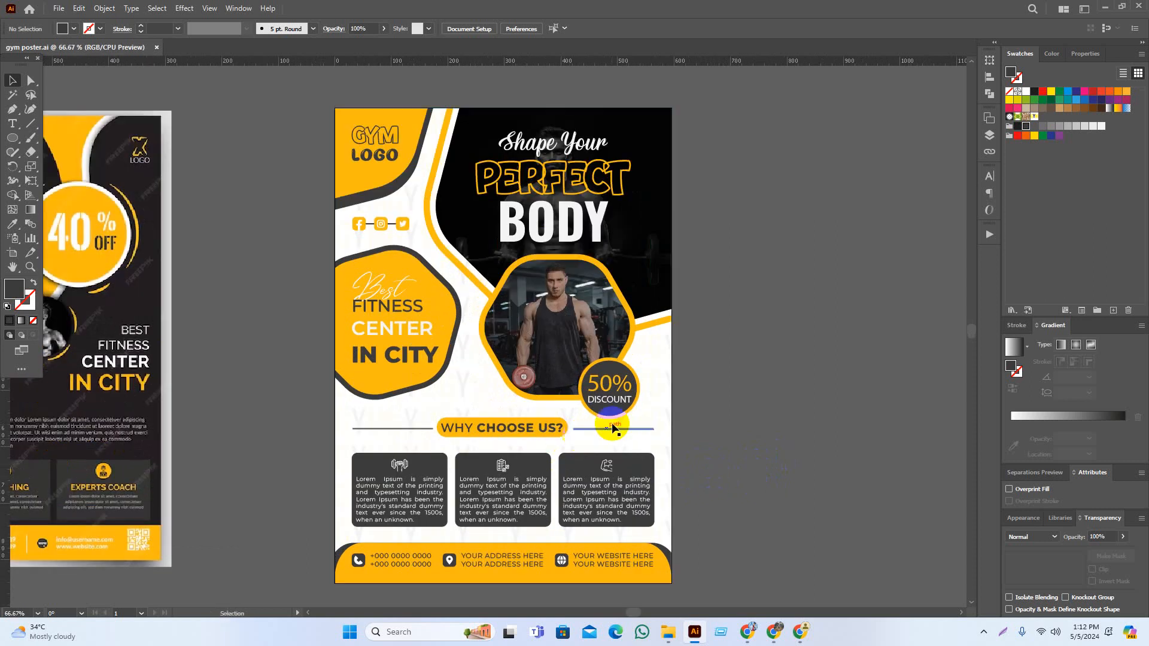
pyautogui.moveTo(797, 410); pyautogui.dragTo(805, 378)
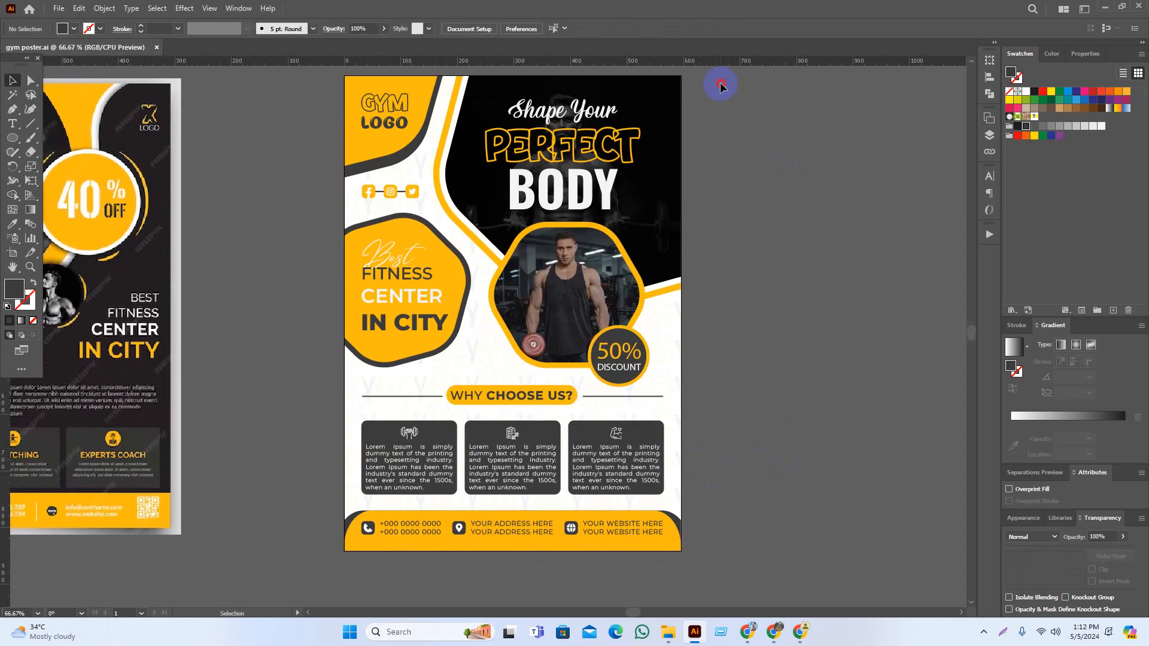
pyautogui.moveTo(720, 85); pyautogui.dragTo(289, 564)
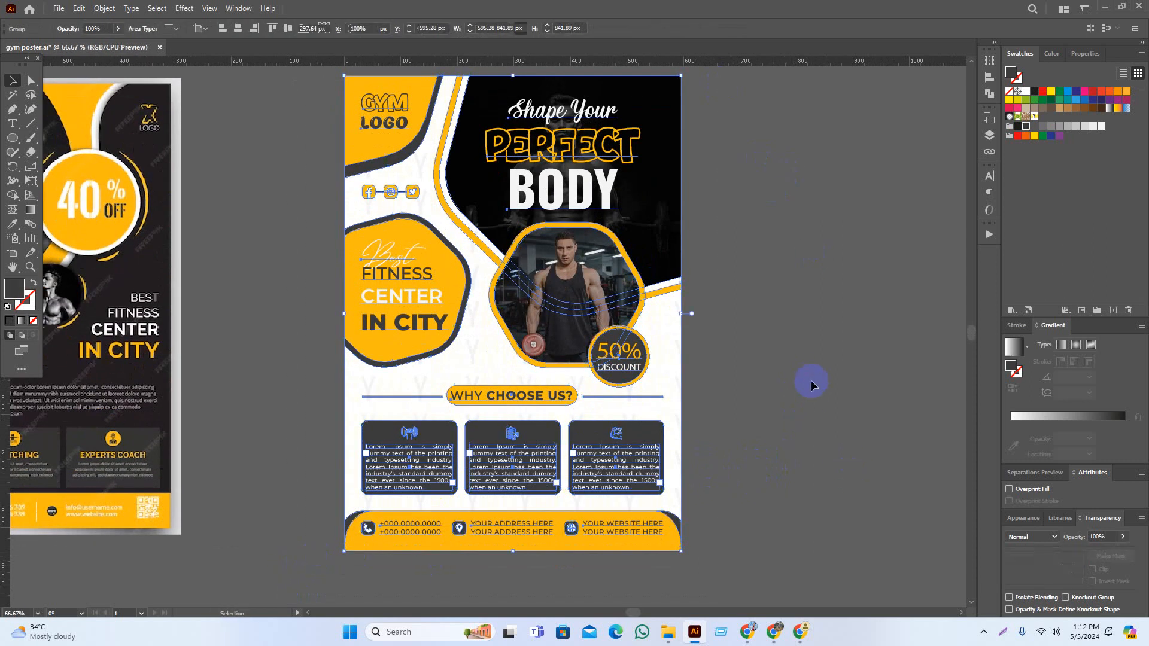
pyautogui.click(812, 385)
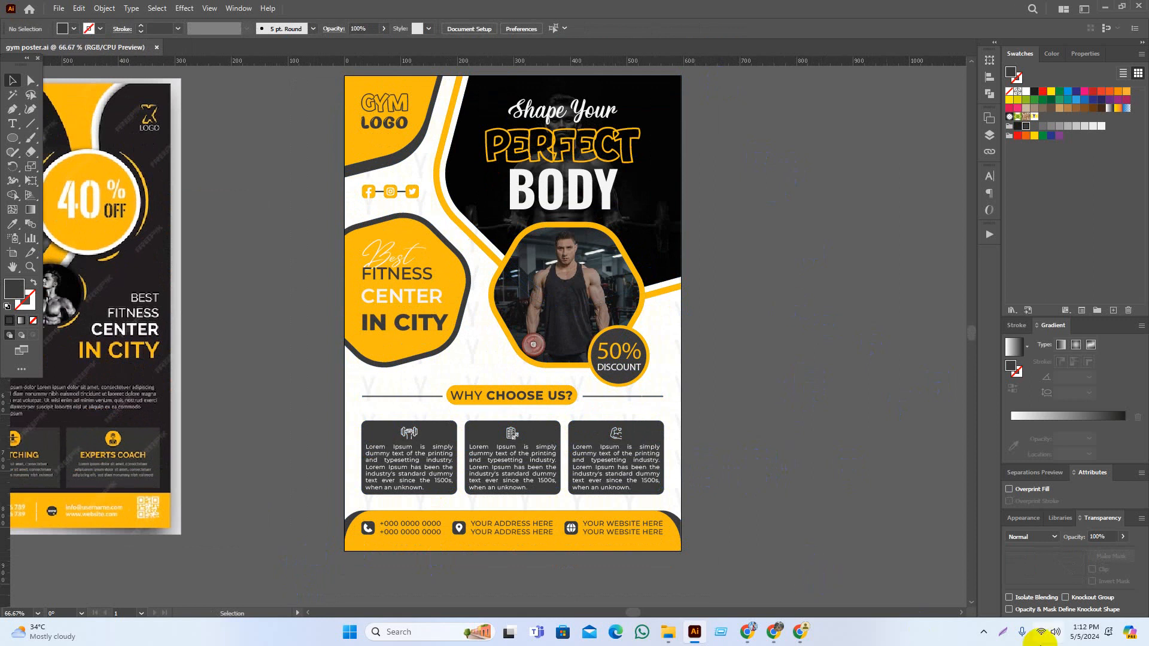
pyautogui.click(983, 636)
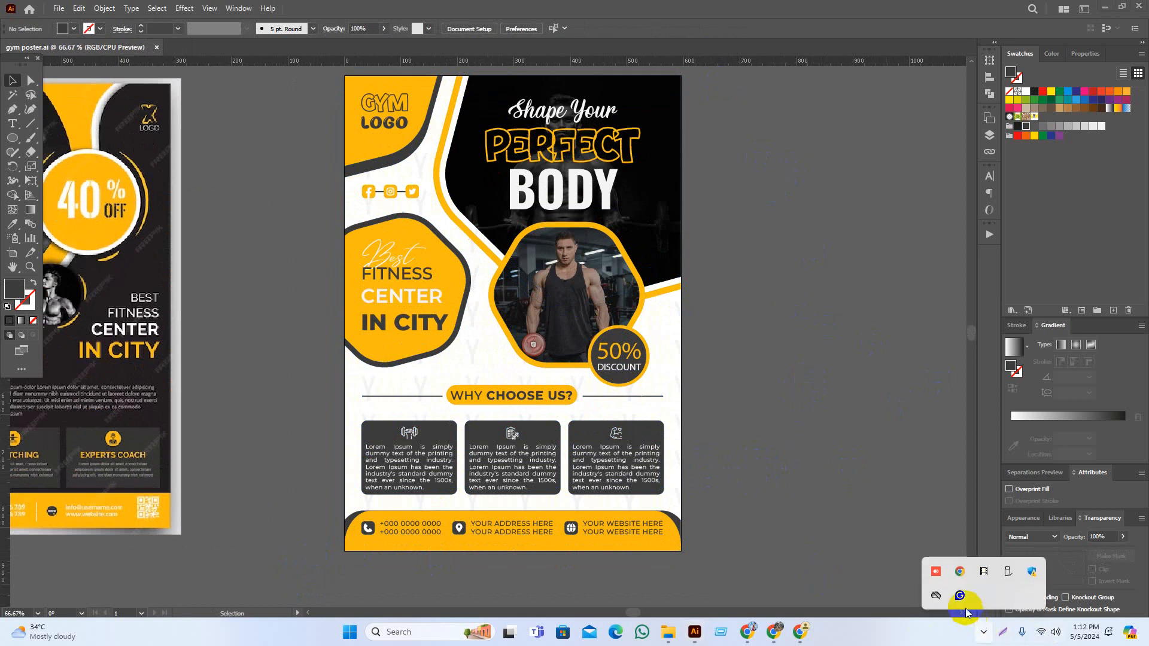